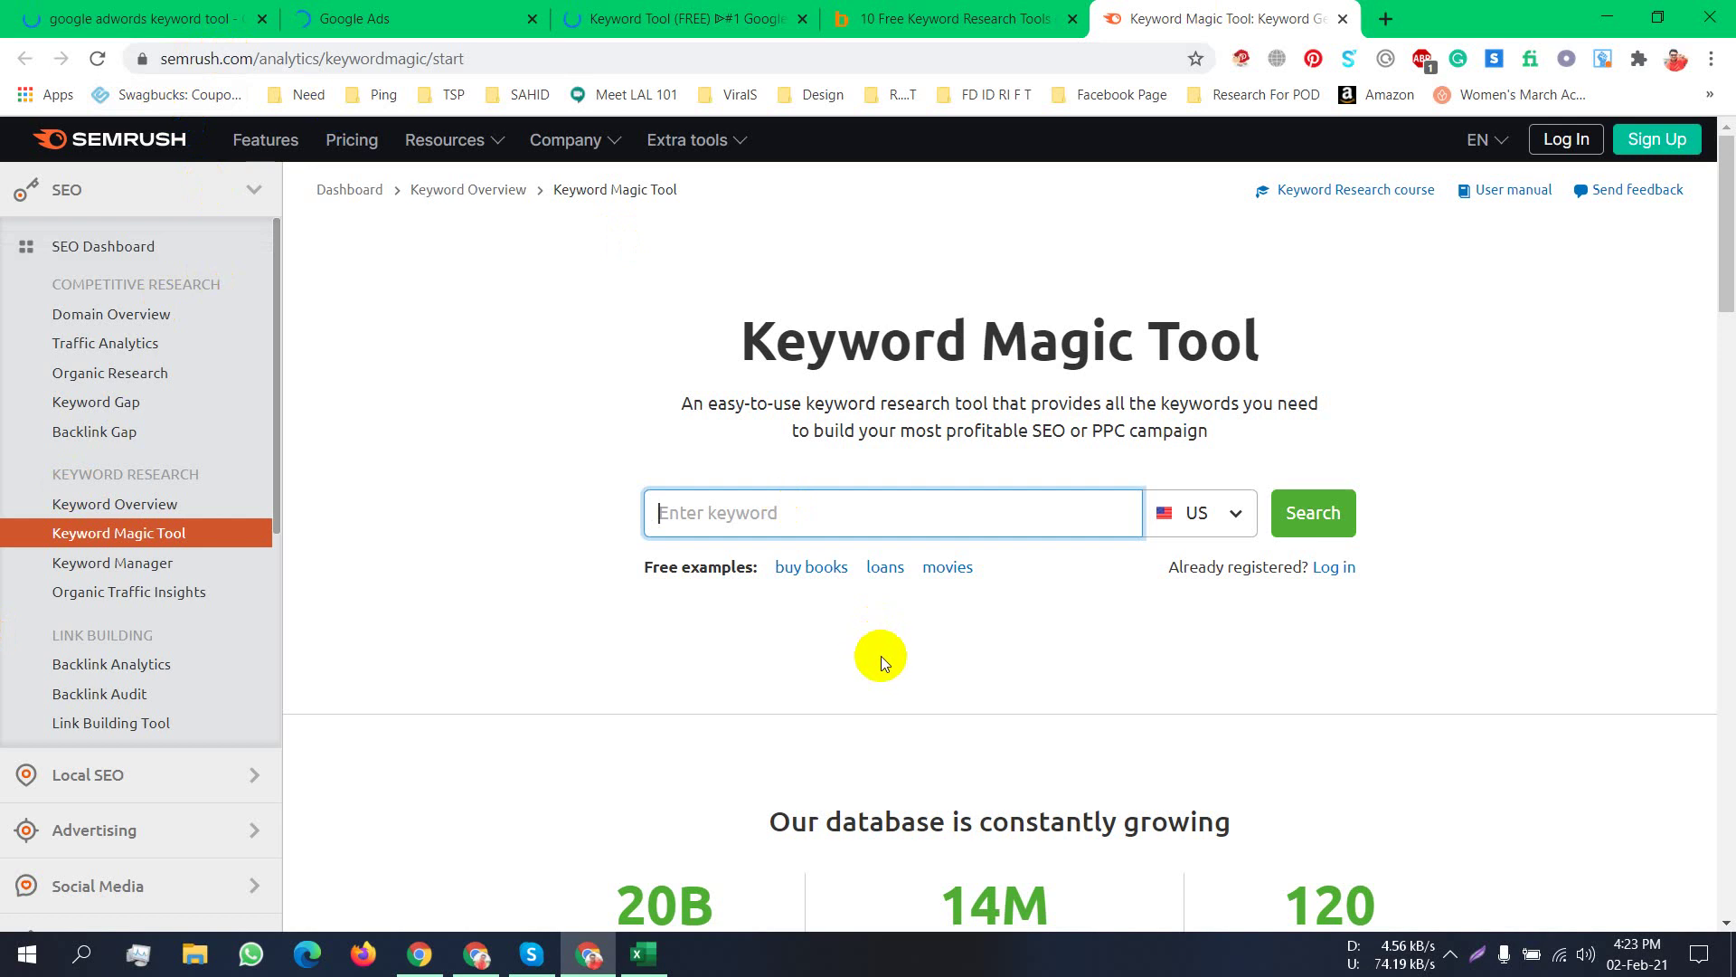
Look through Semrush's Keyword Magic Tool landing page, from the keyword search form to the footer.
scroll(881, 654, down, 10)
scroll(864, 643, down, 7)
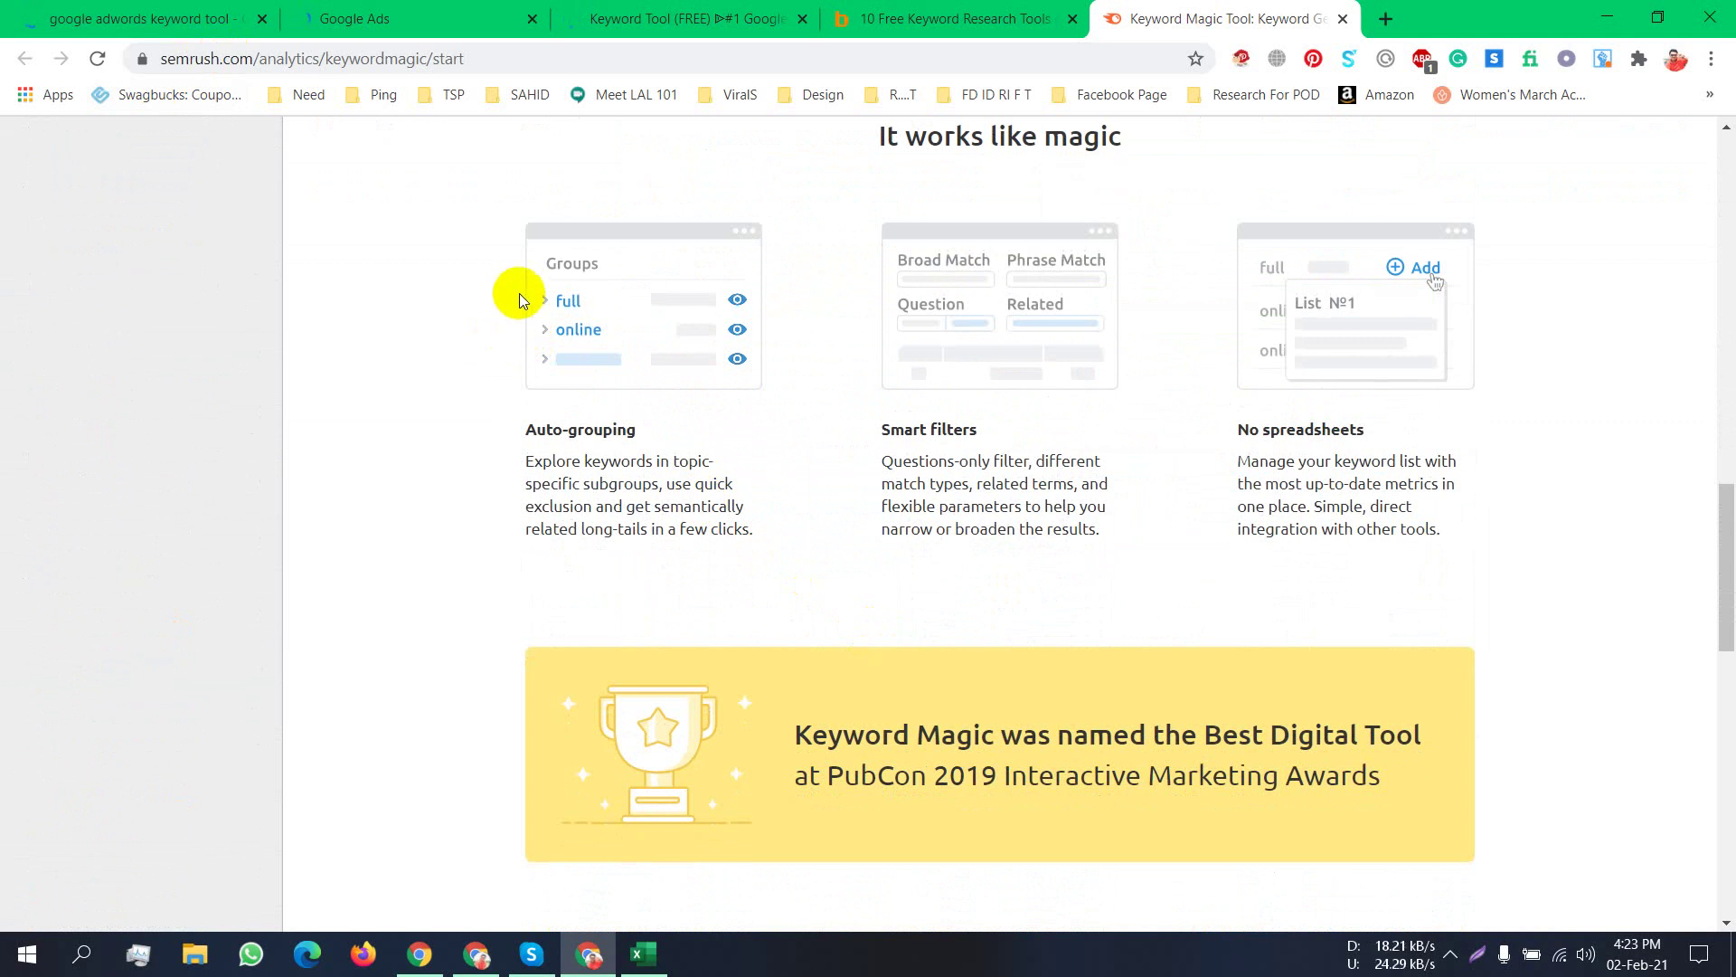
scroll(510, 313, down, 8)
scroll(510, 313, up, 9)
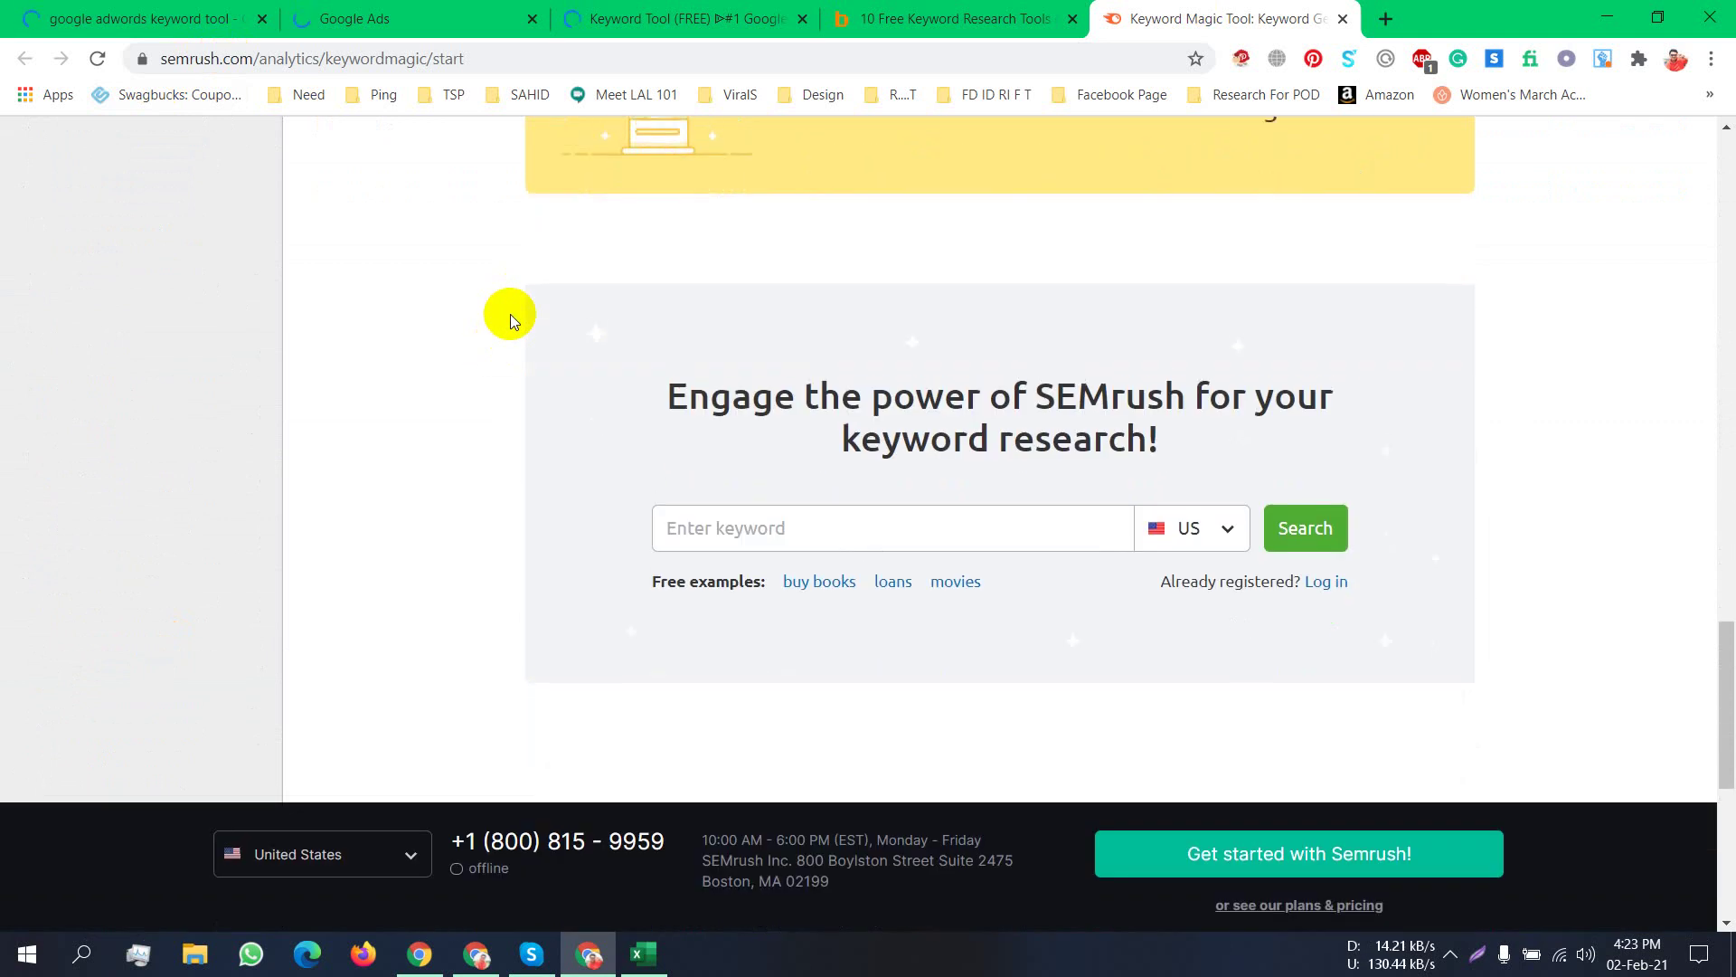
click(407, 18)
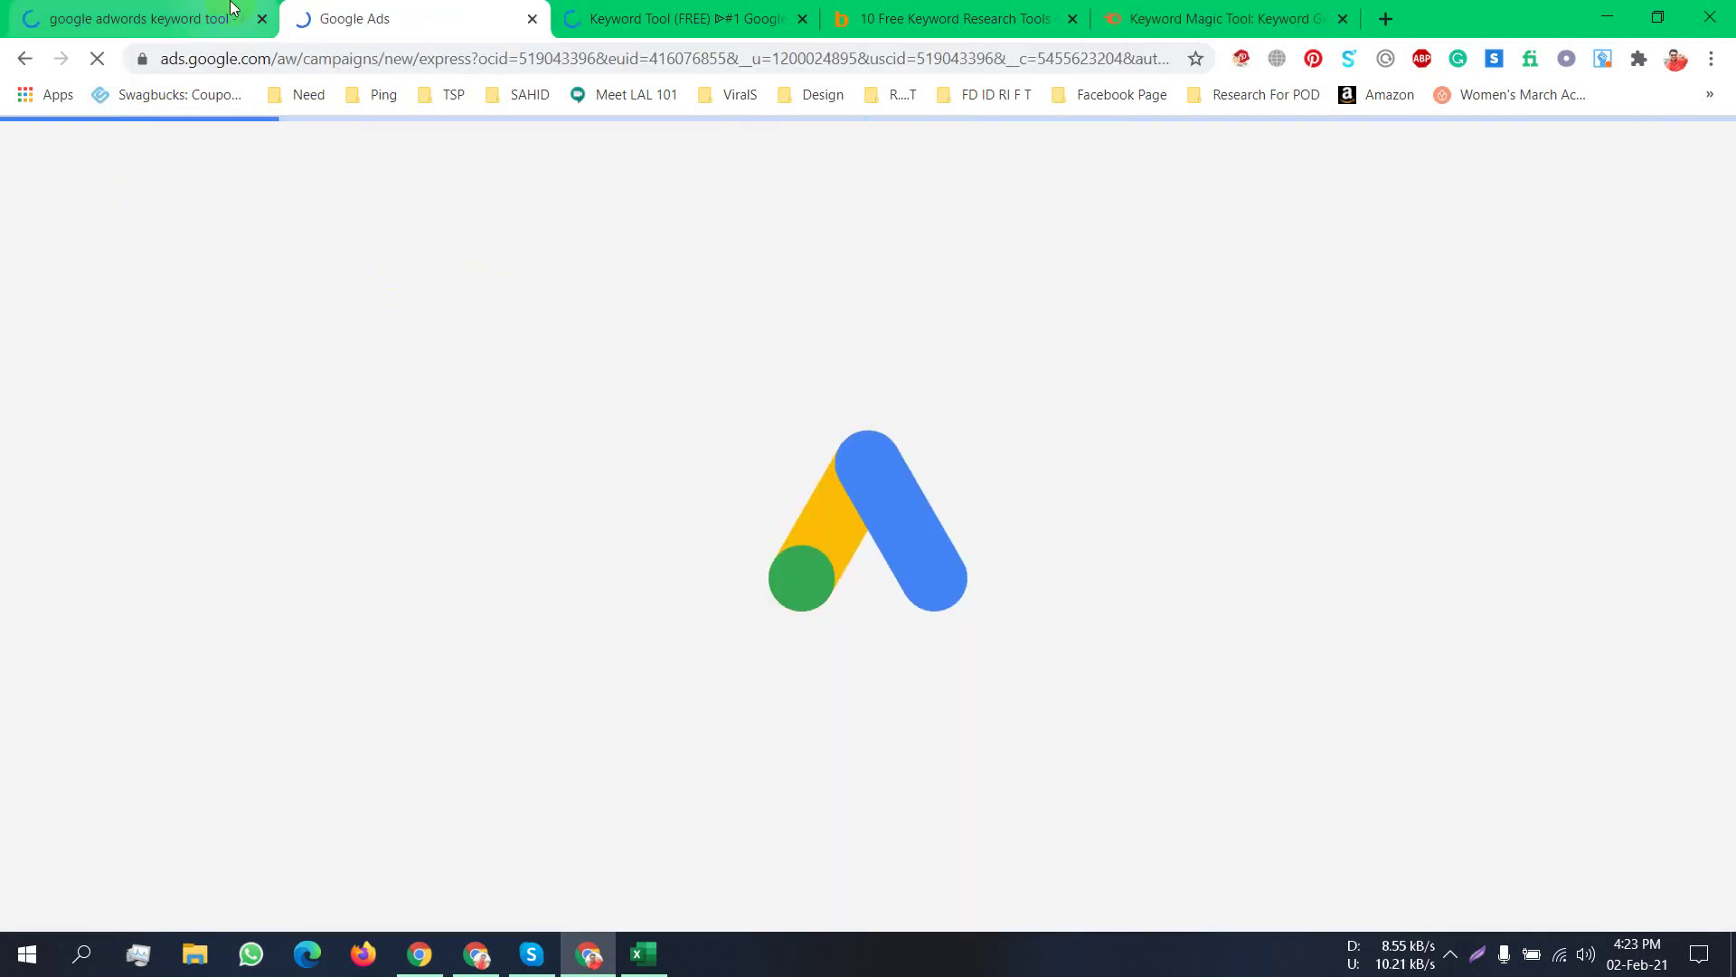
click(188, 7)
click(349, 15)
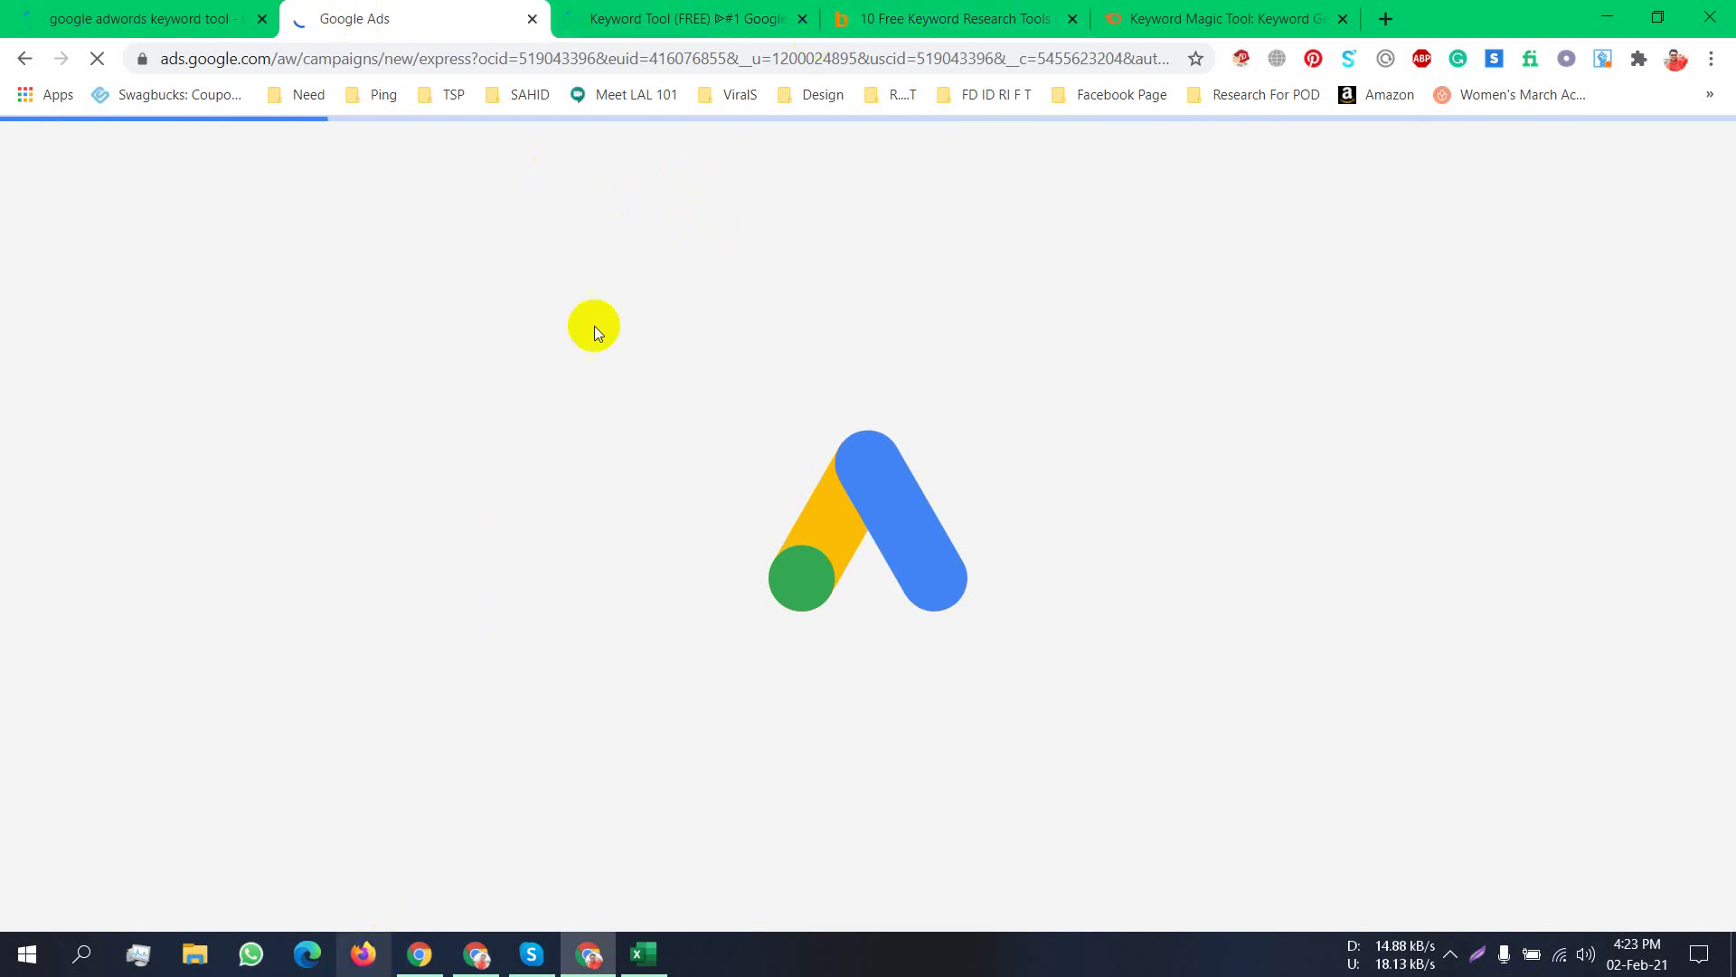
click(118, 15)
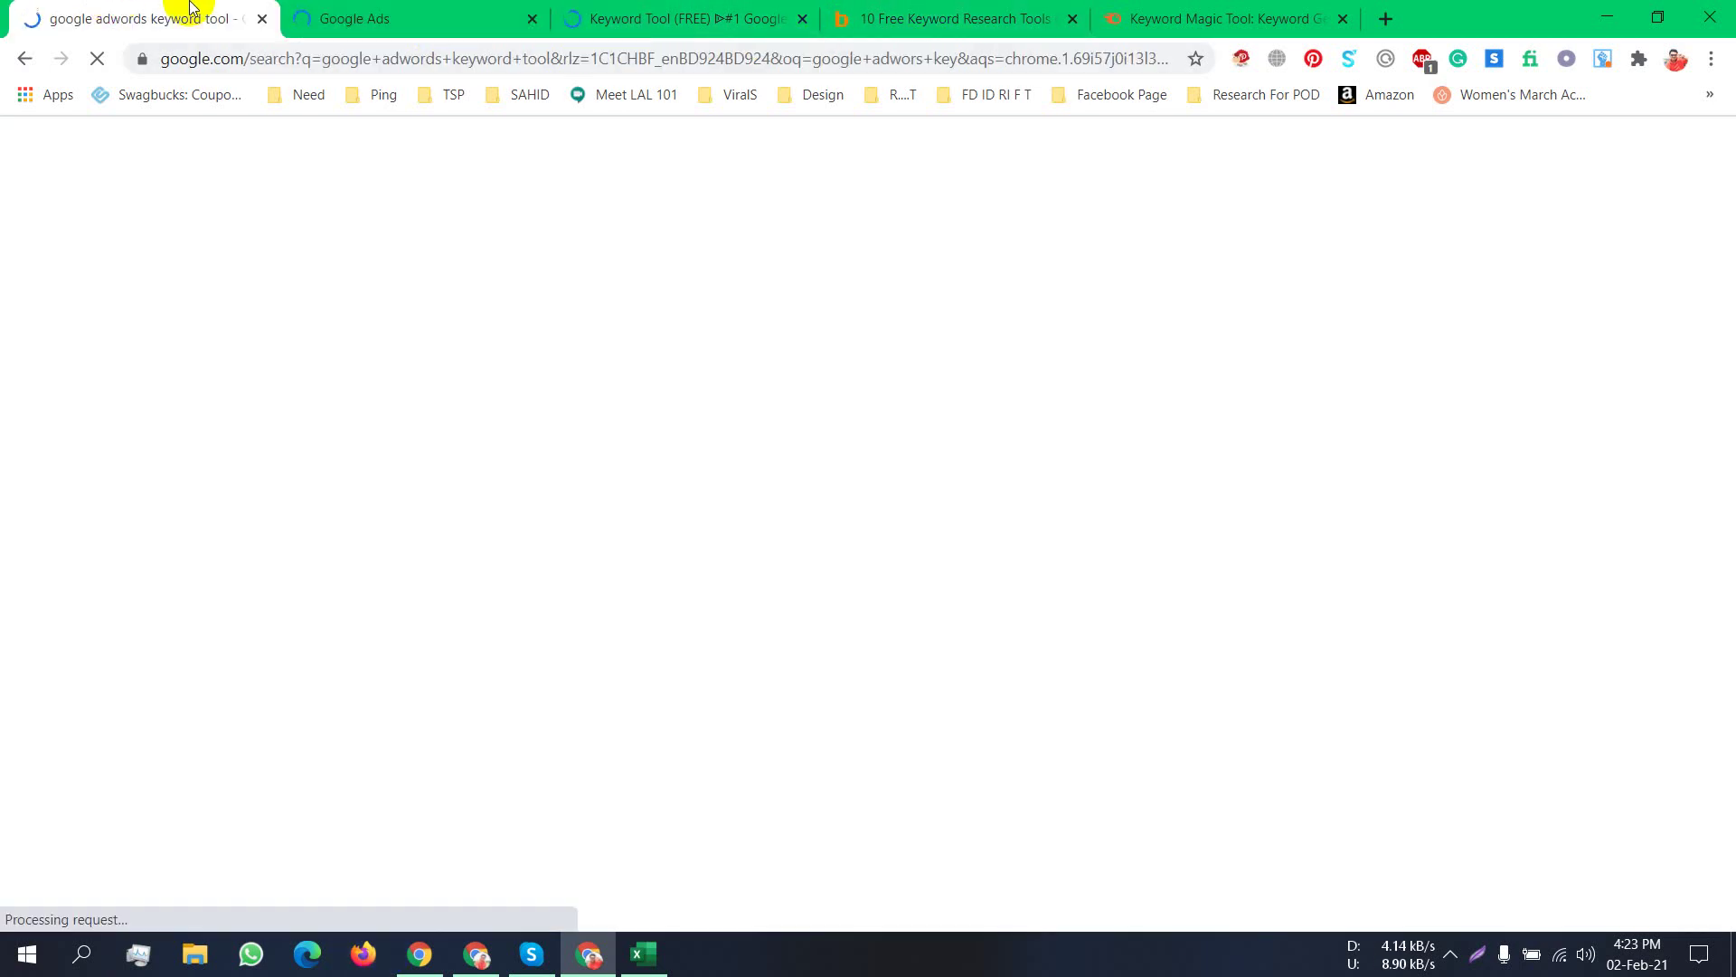
Return to the Google Ads new campaign page and change the campaign setup to Expert Mode.
click(366, 23)
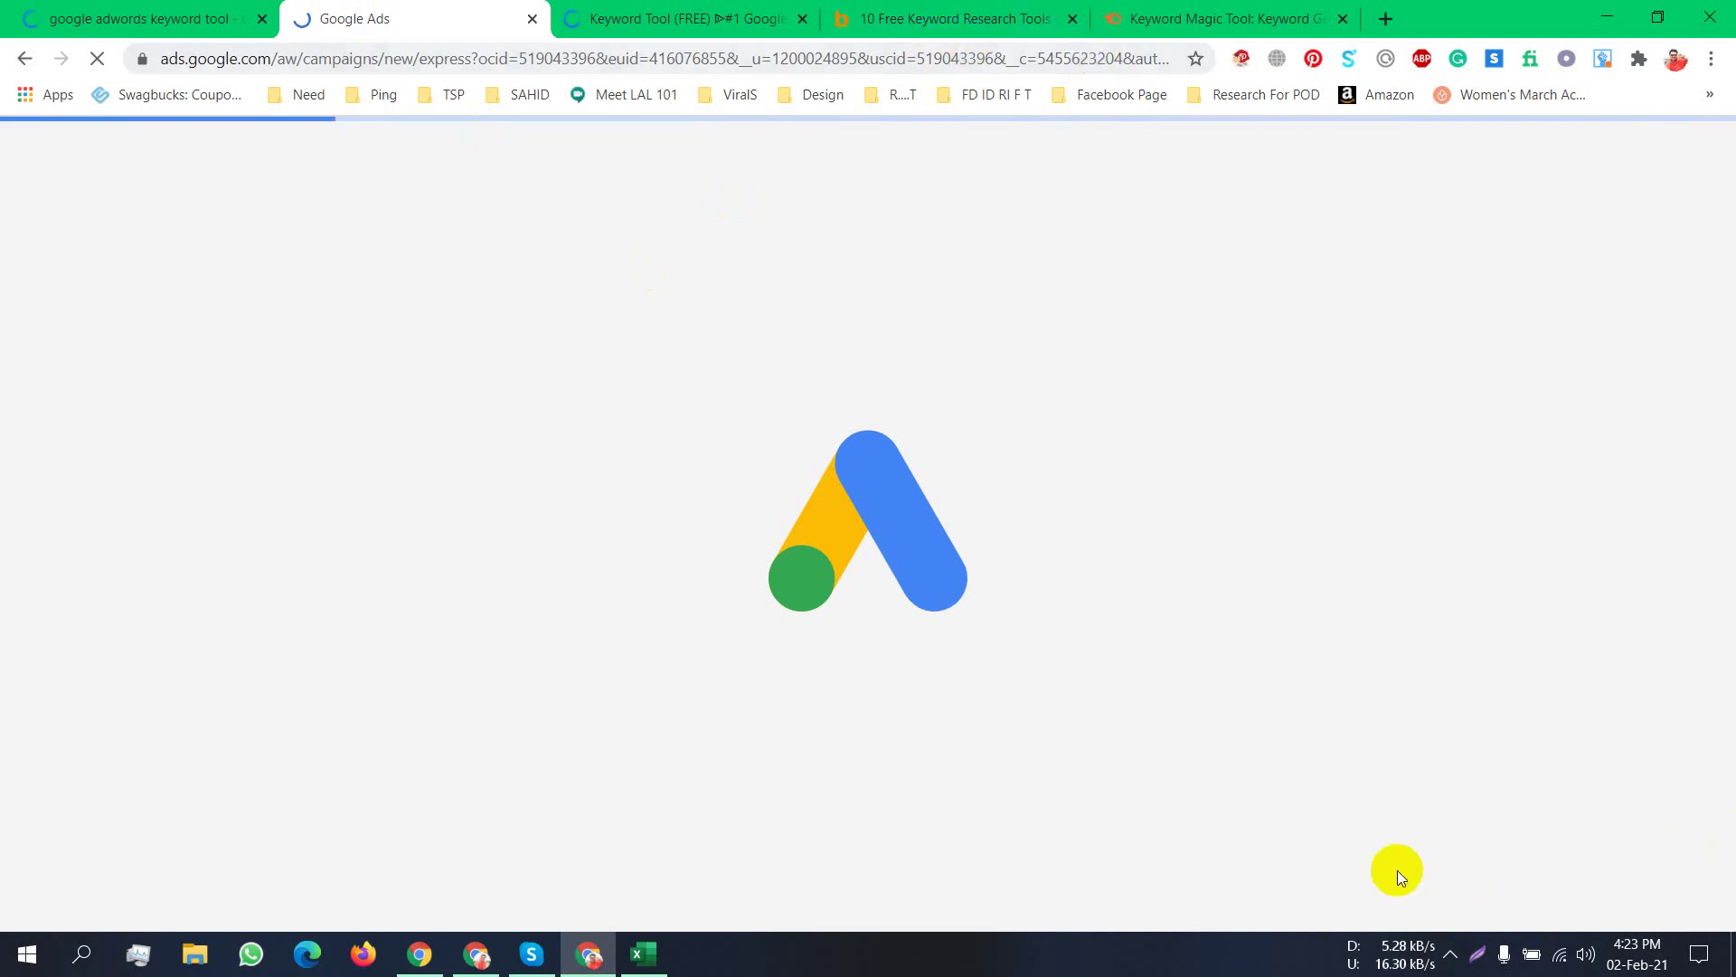
click(1450, 955)
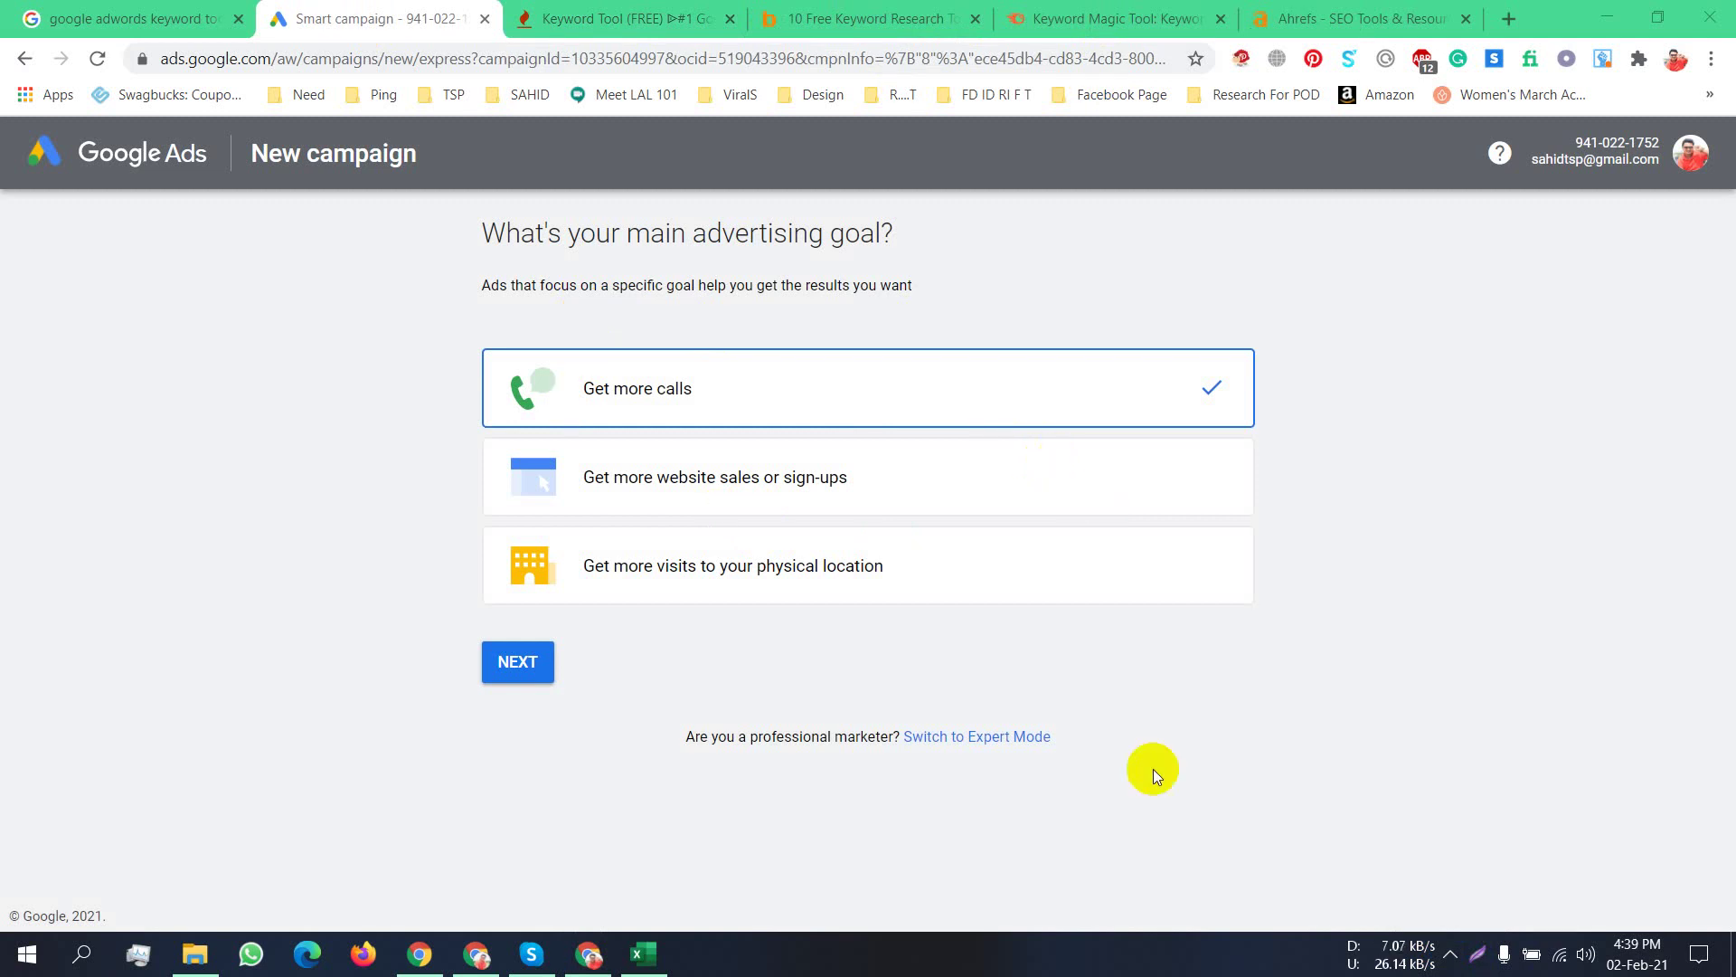
click(981, 743)
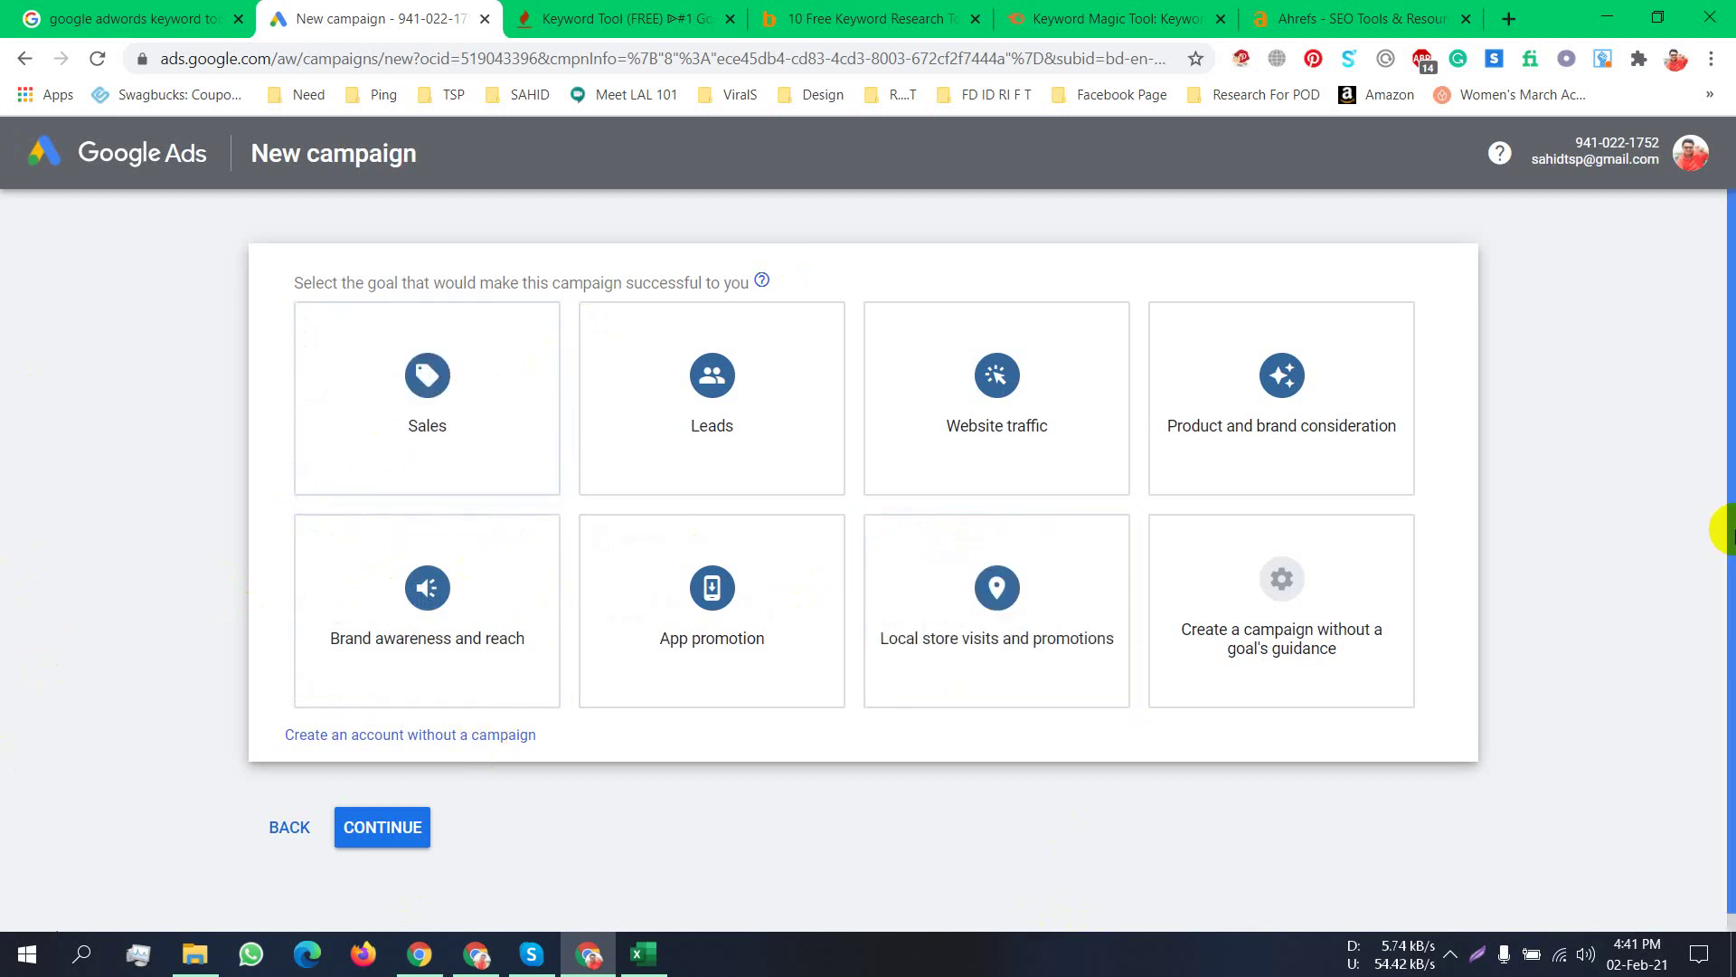
Choose to create the Google Ads account without a campaign instead of selecting a campaign goal.
scroll(1732, 465, down, 1)
scroll(1732, 466, up, 1)
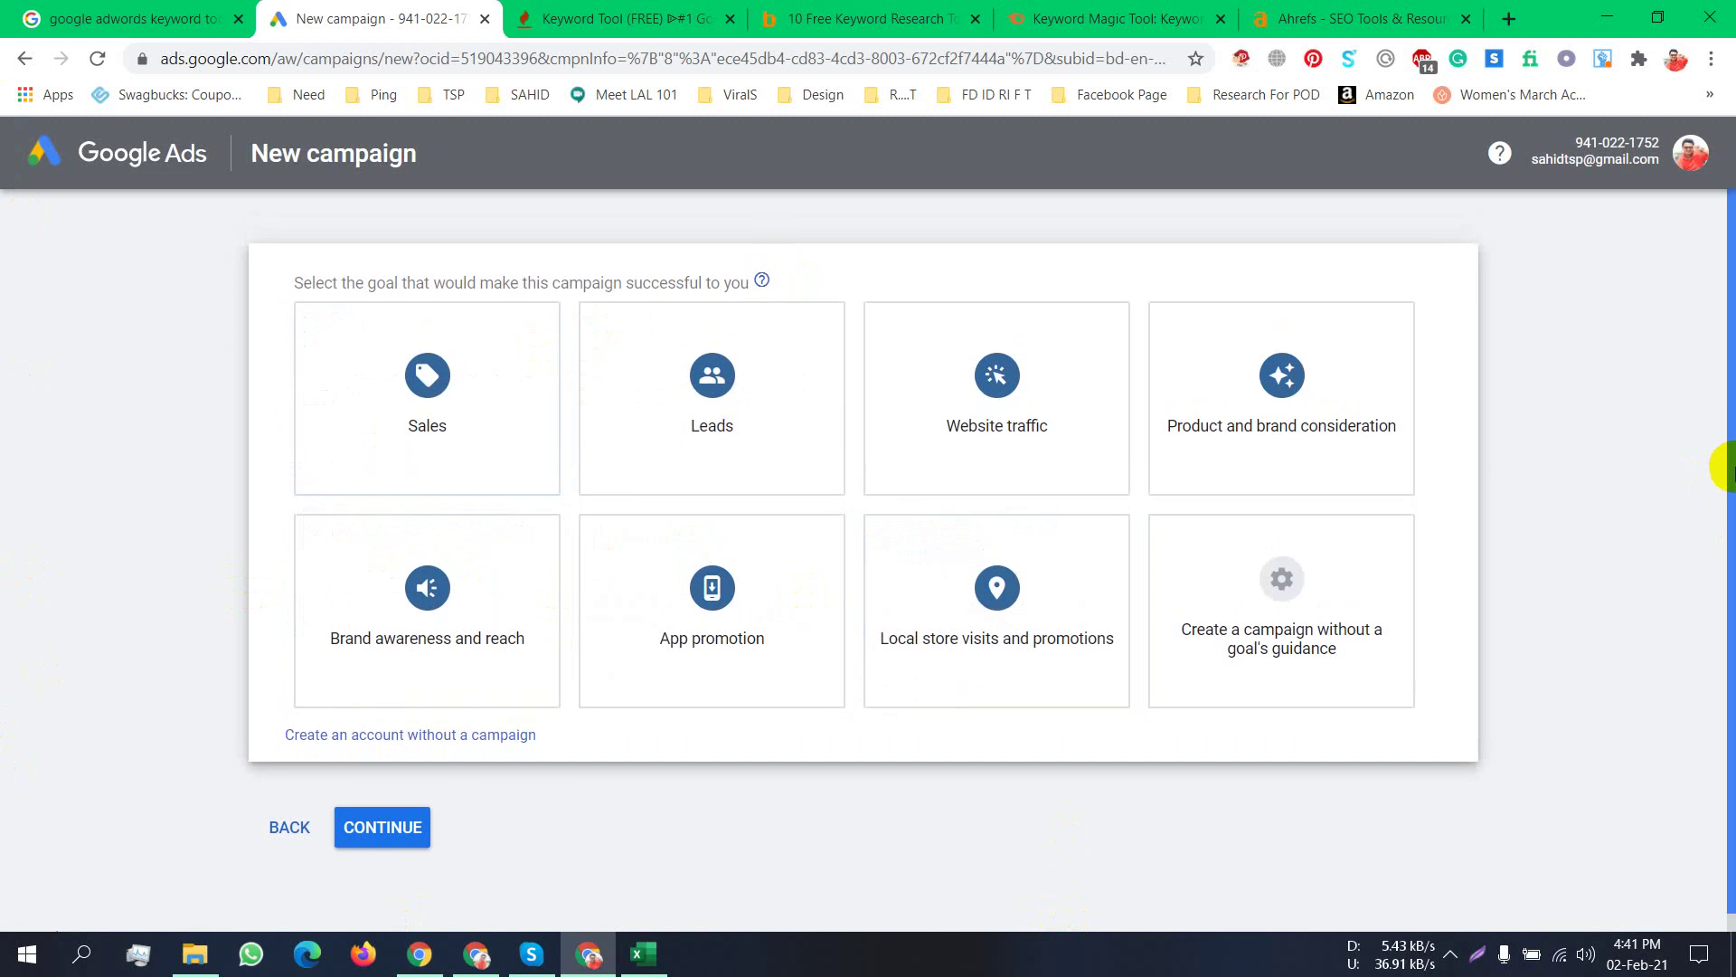
scroll(193, 392, down, 1)
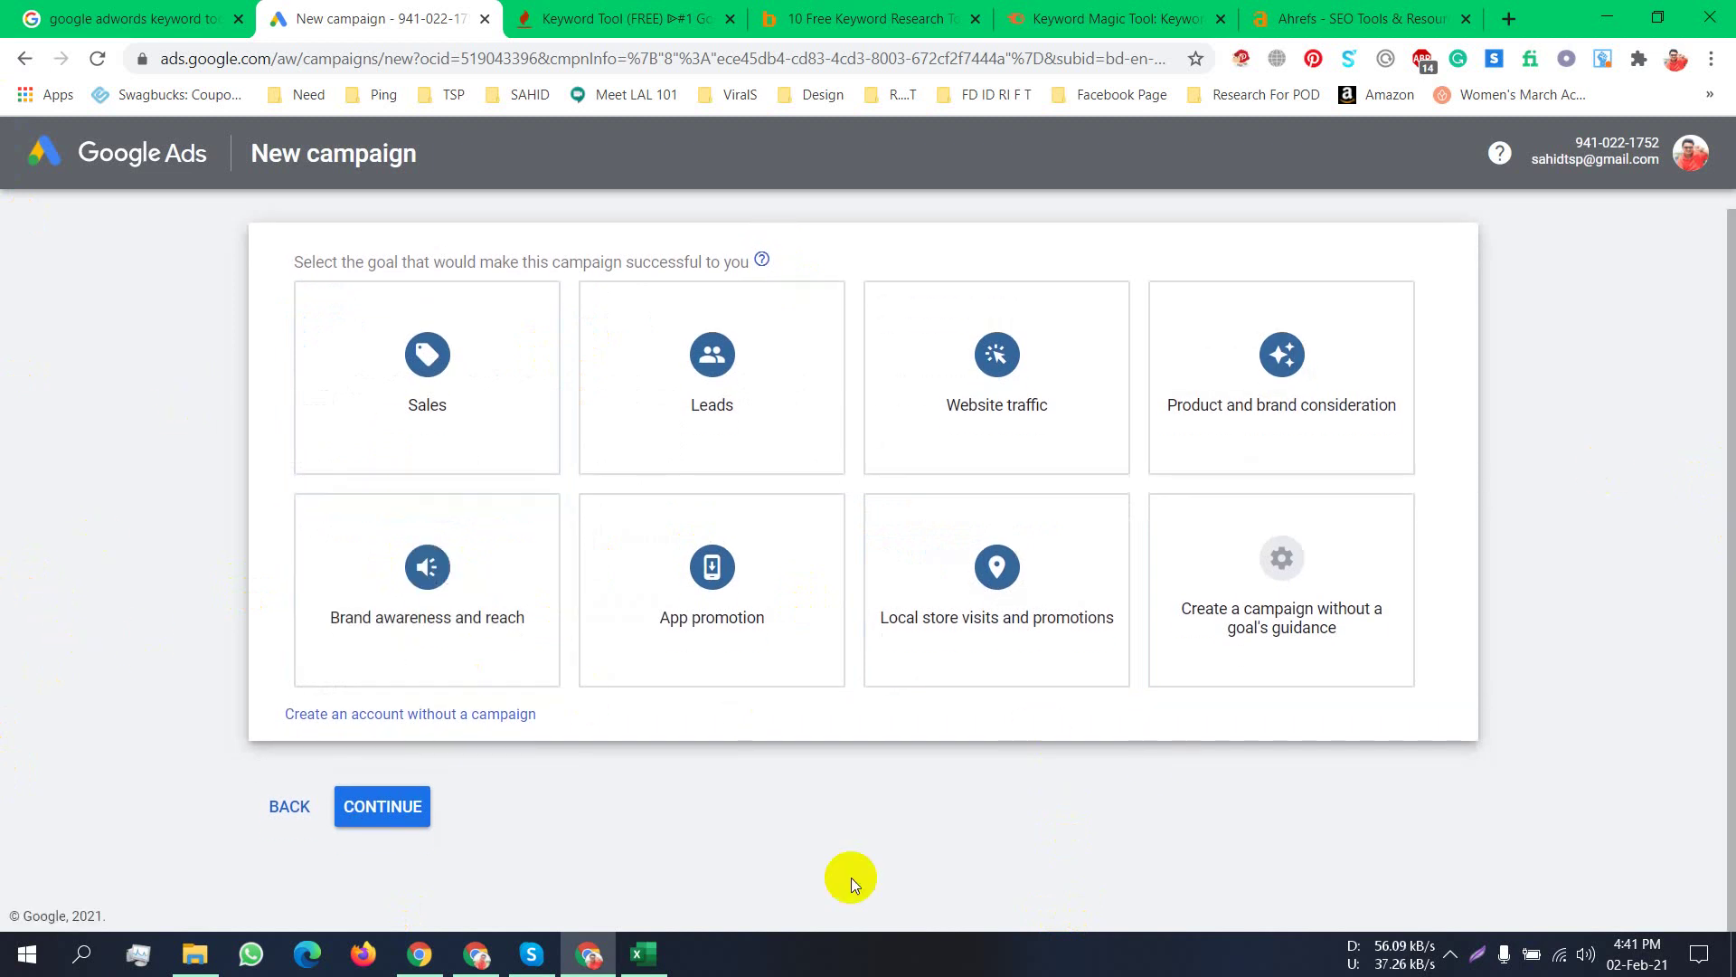
click(361, 719)
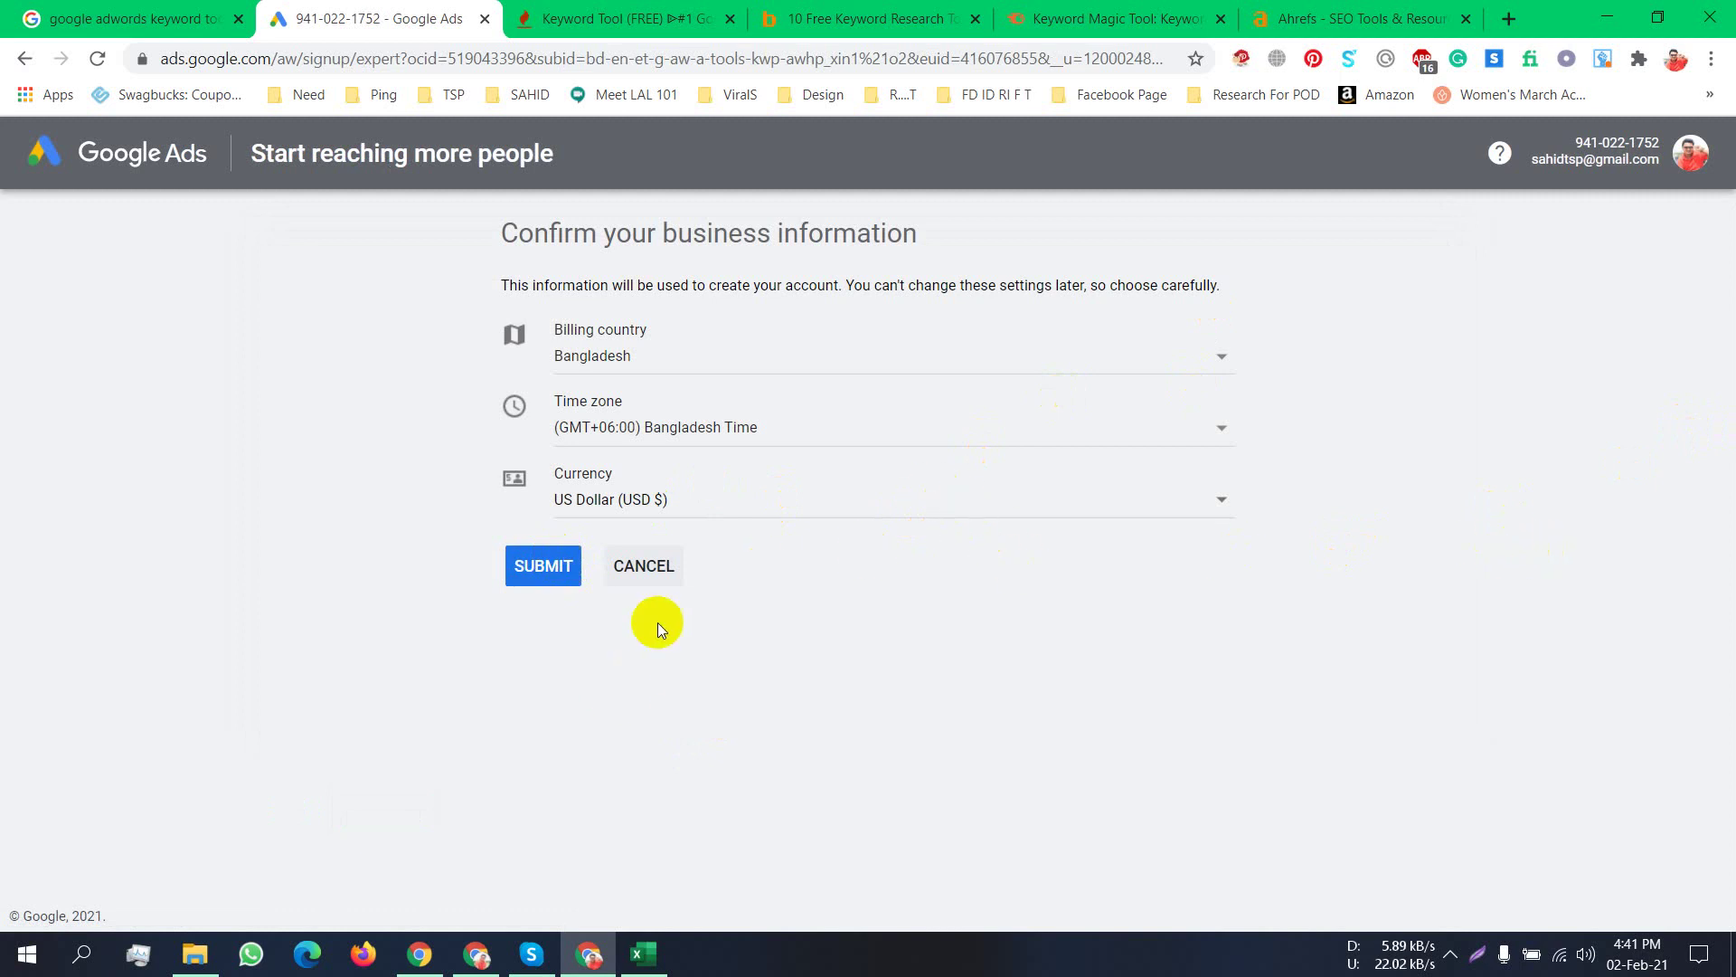
Submit the business information with its preset billing country, time zone and currency, and reload the page.
click(547, 570)
click(553, 579)
click(556, 573)
click(95, 60)
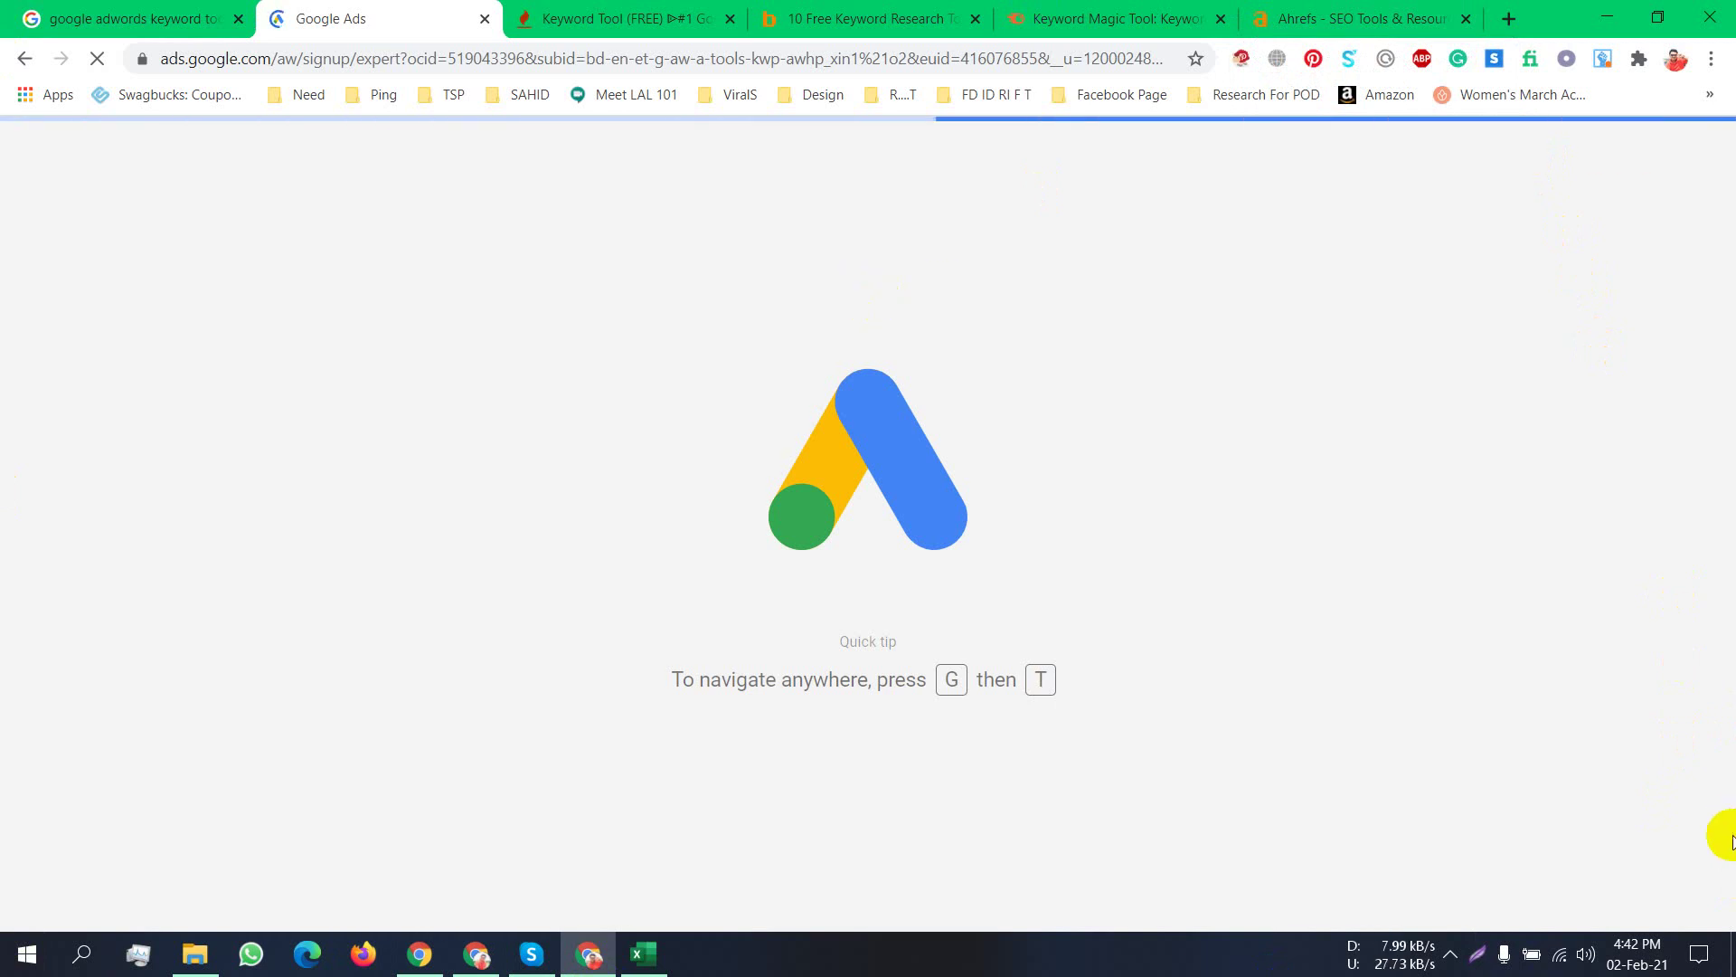
Dismiss the account protection notice and open the new account's overview from the completion page.
click(1450, 955)
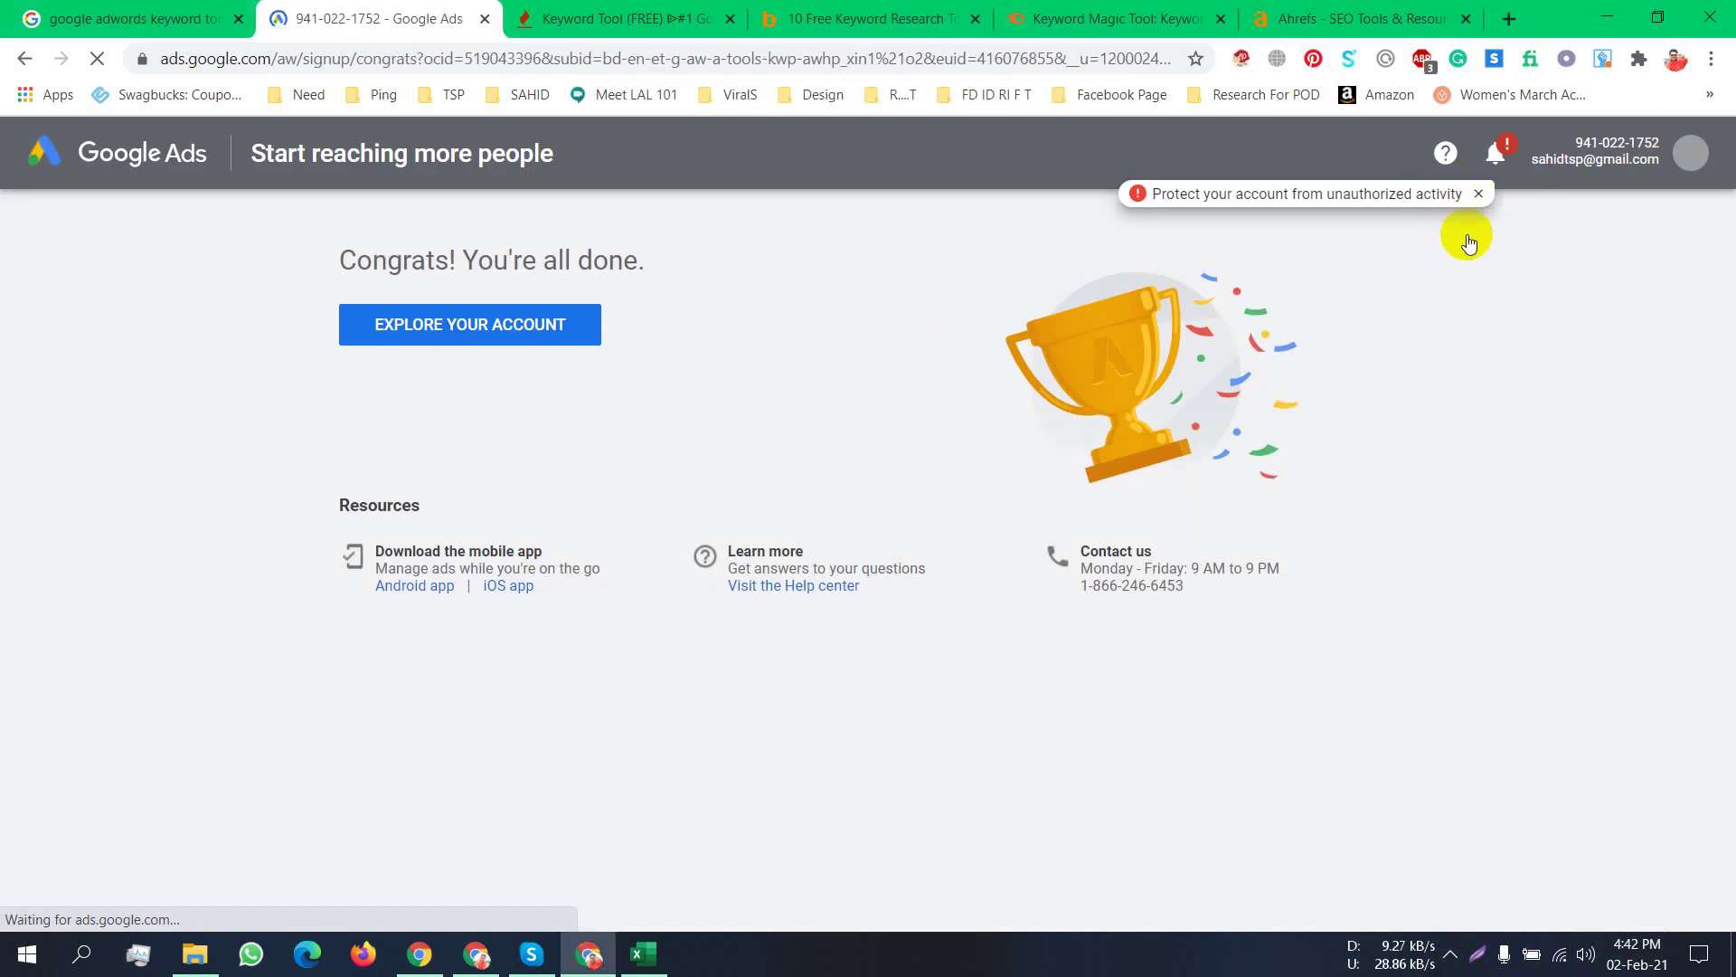
click(1475, 194)
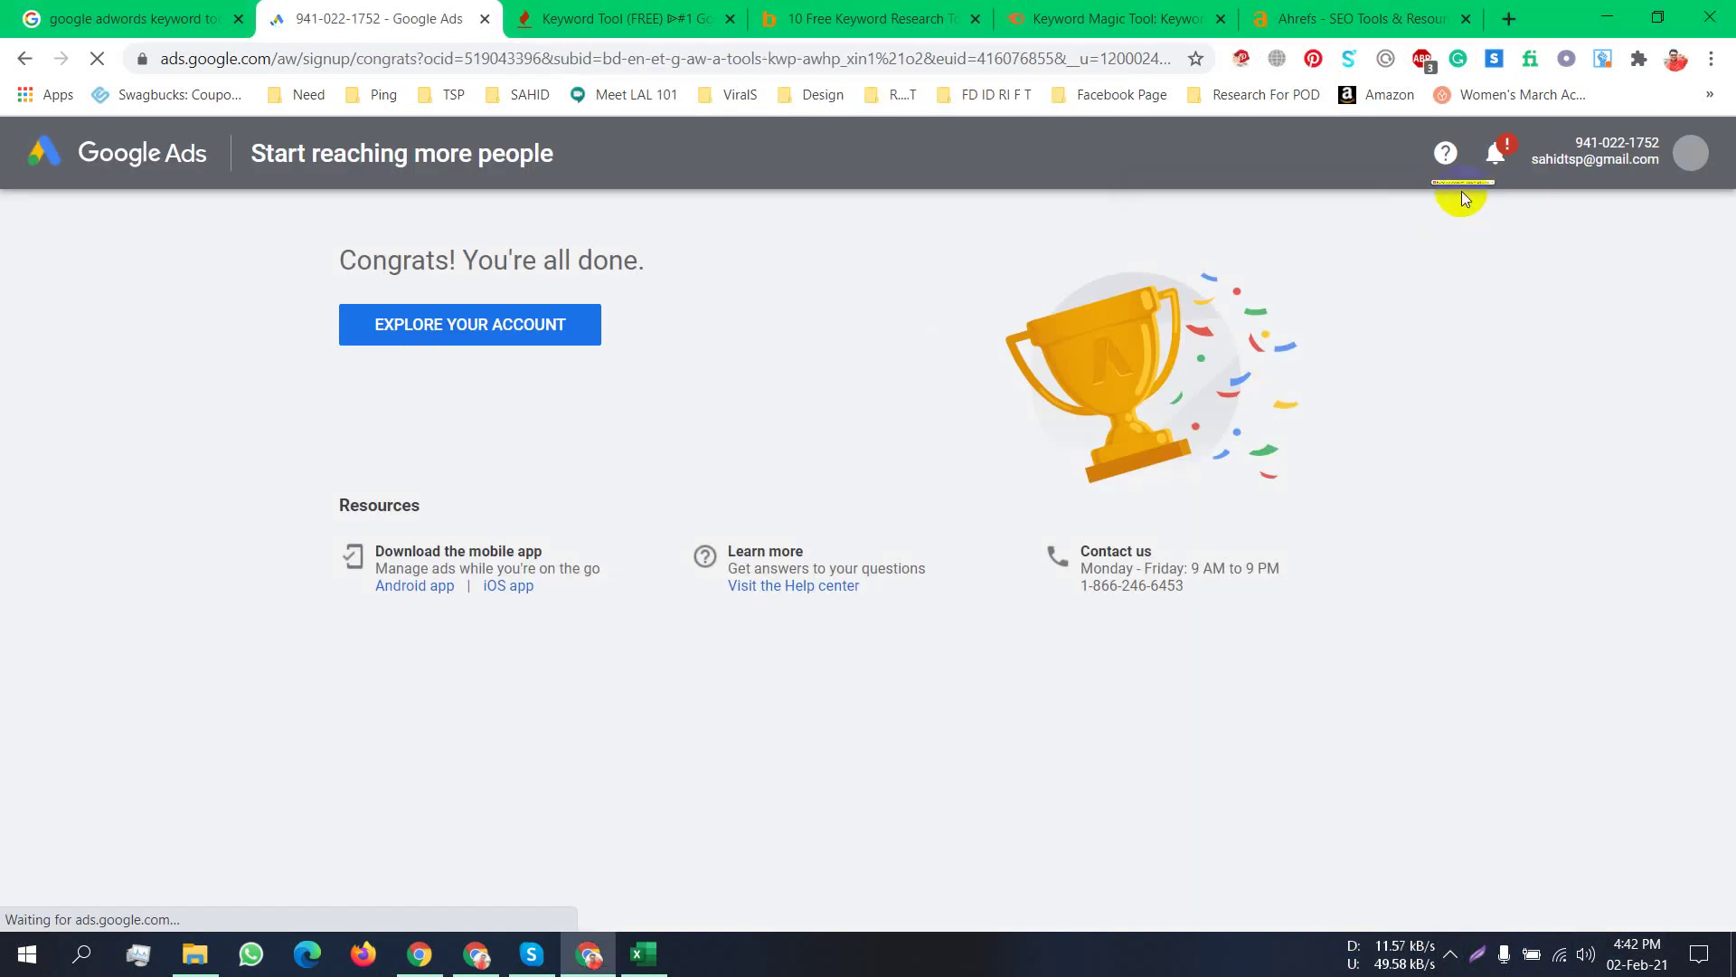
click(511, 335)
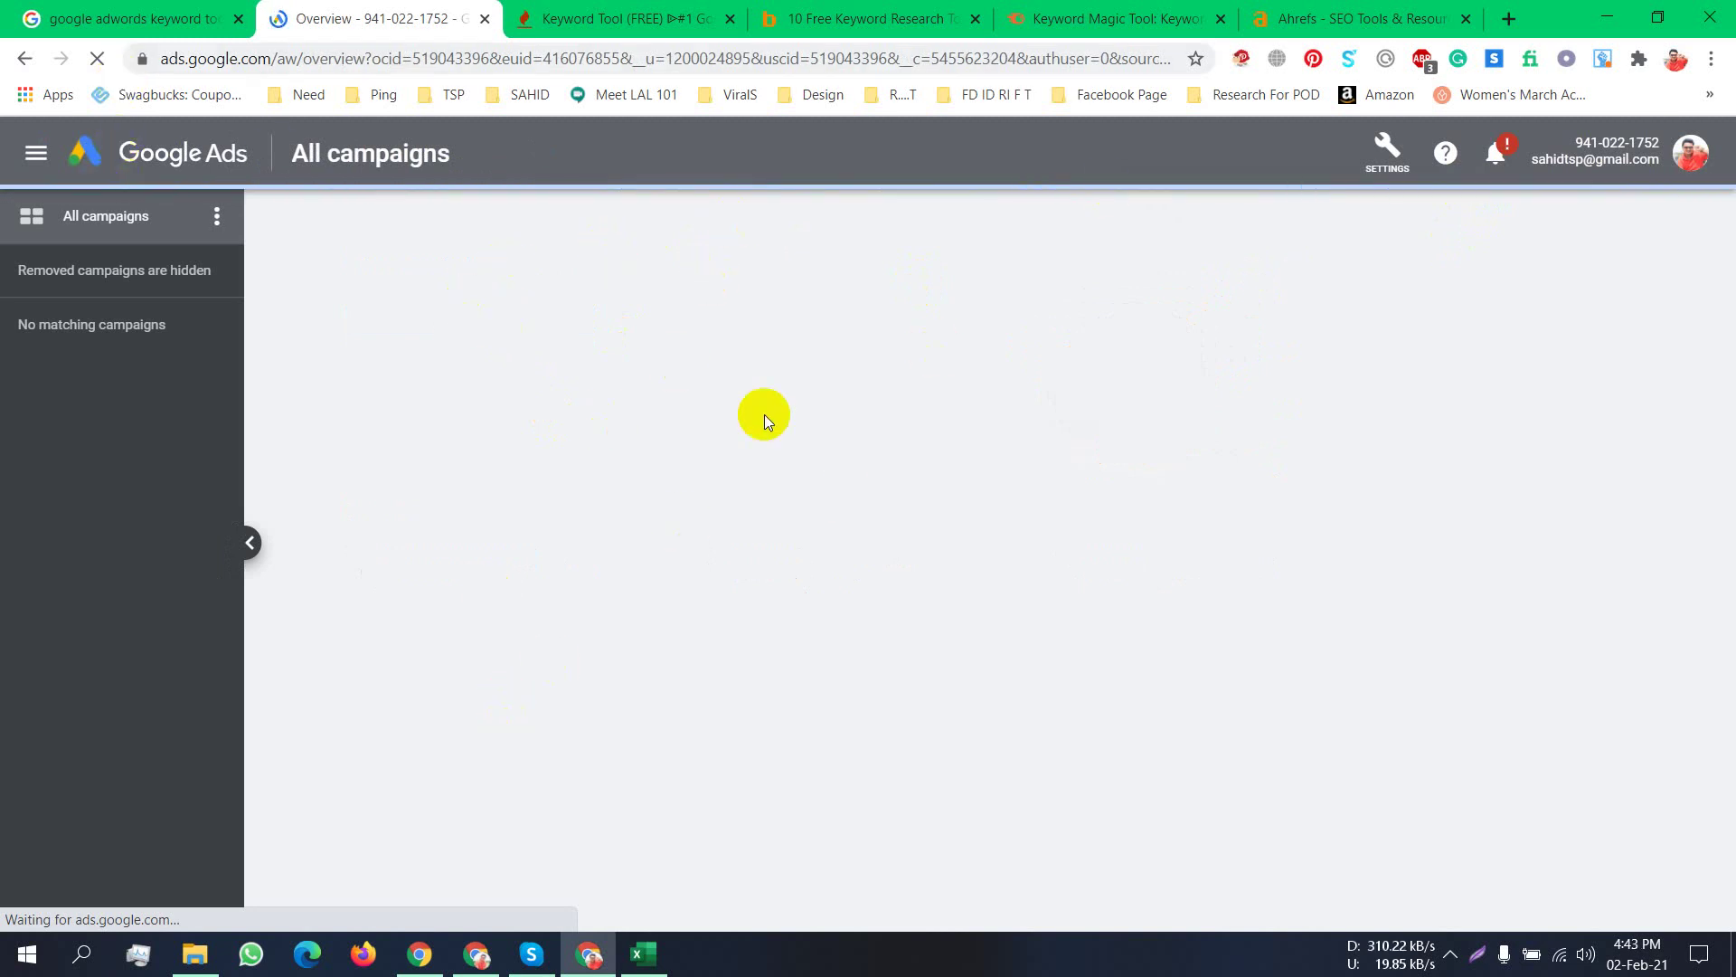
Switch the Google Ads account from Smart mode to Expert mode and confirm the change.
click(1391, 168)
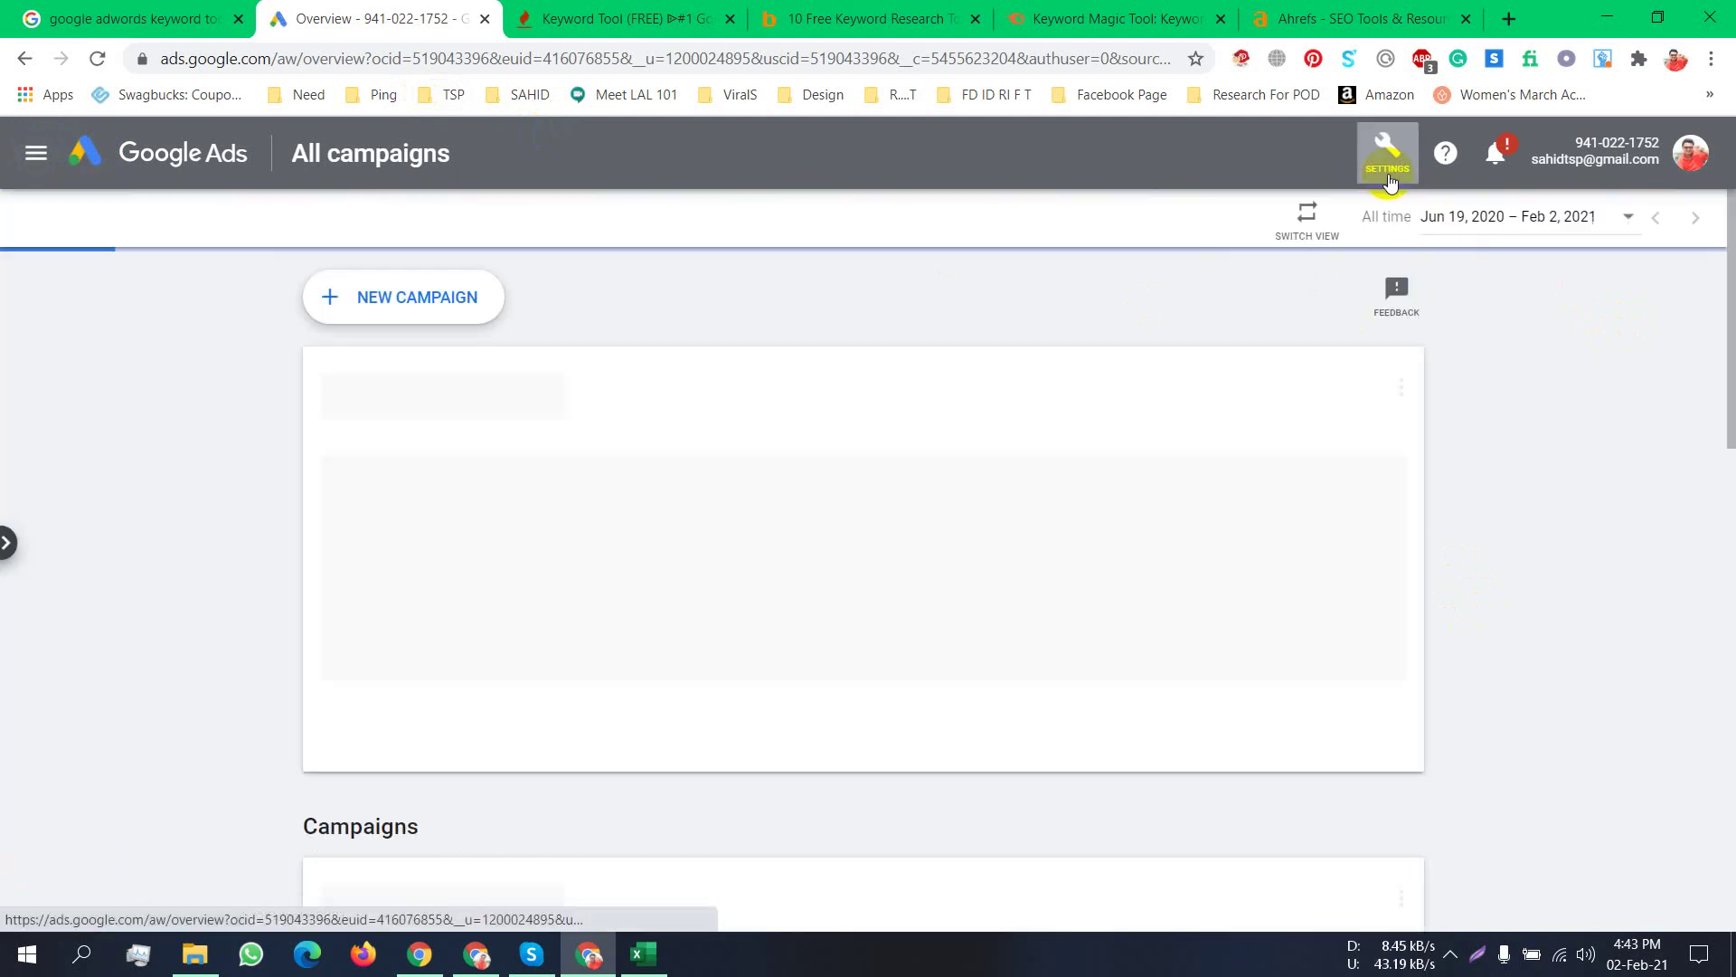
scroll(1165, 463, down, 2)
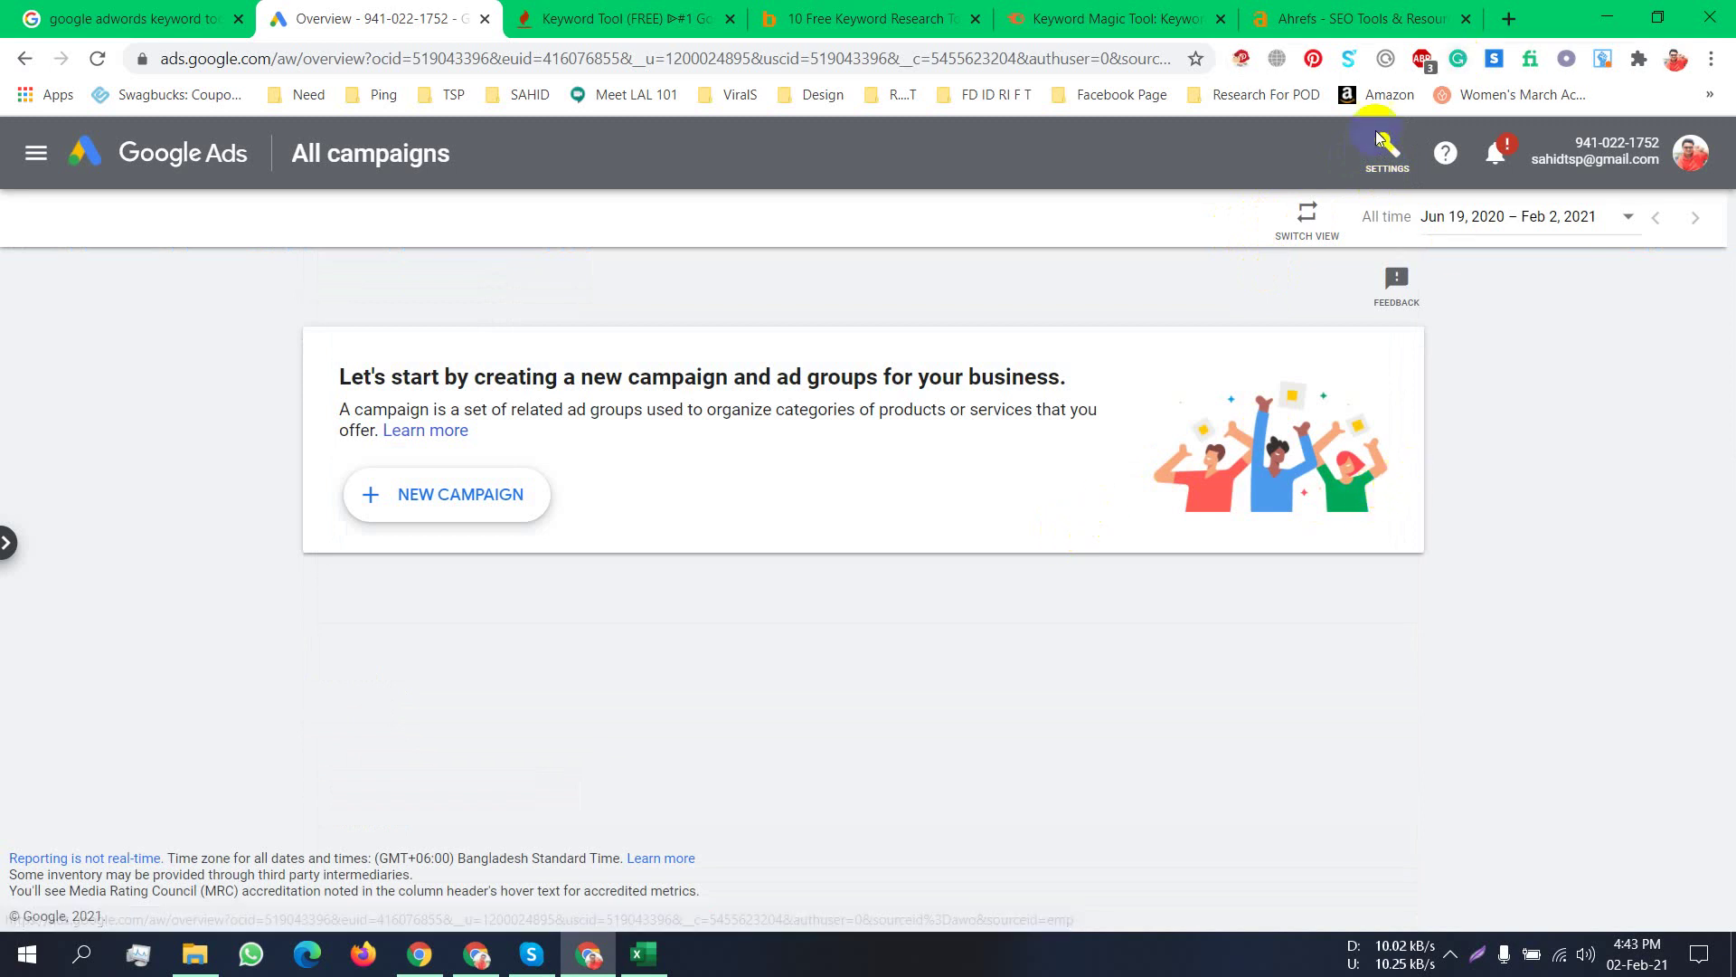
click(1391, 154)
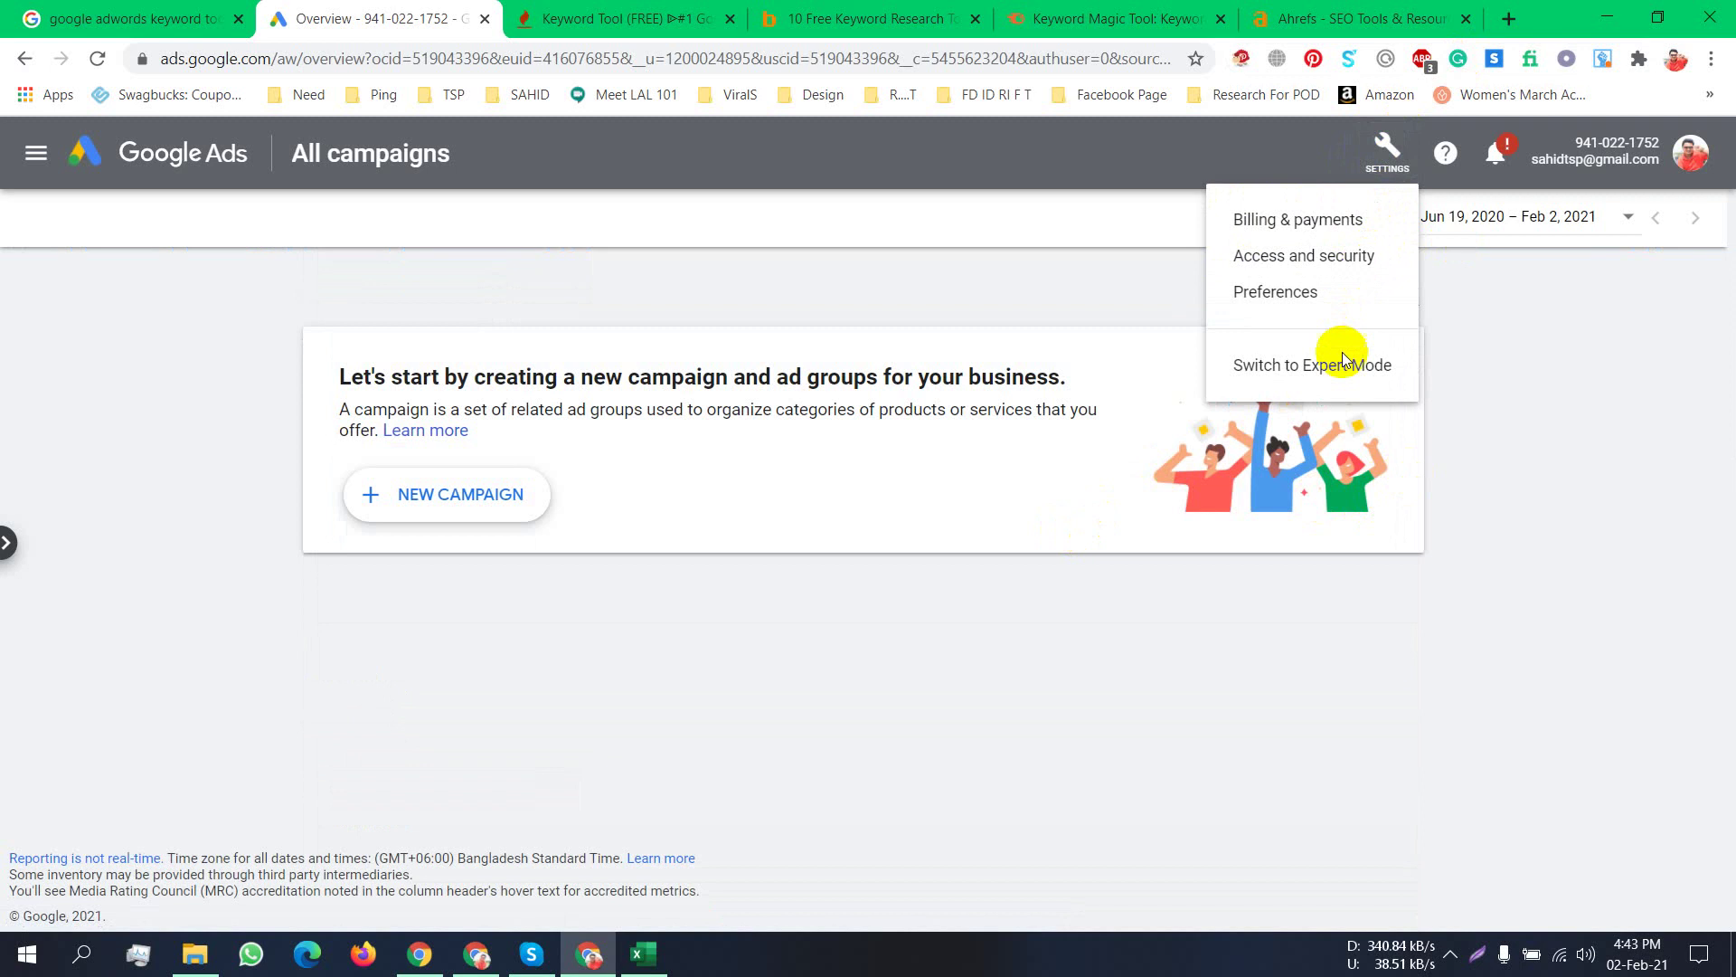
click(1336, 378)
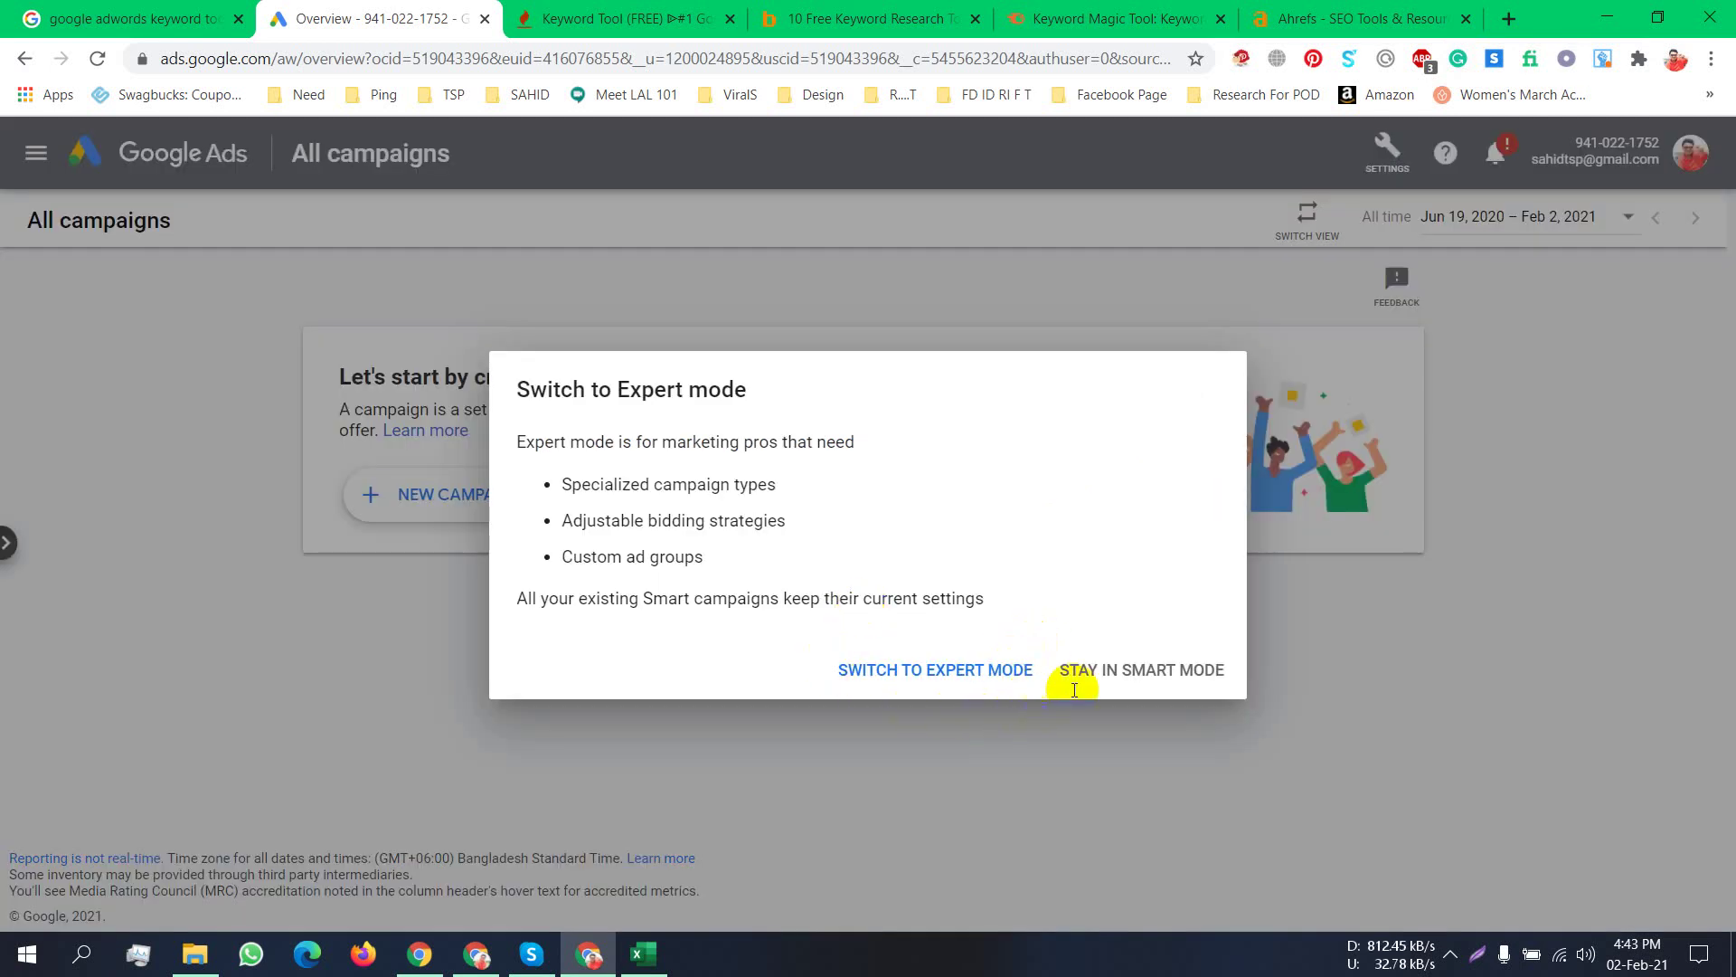
click(962, 671)
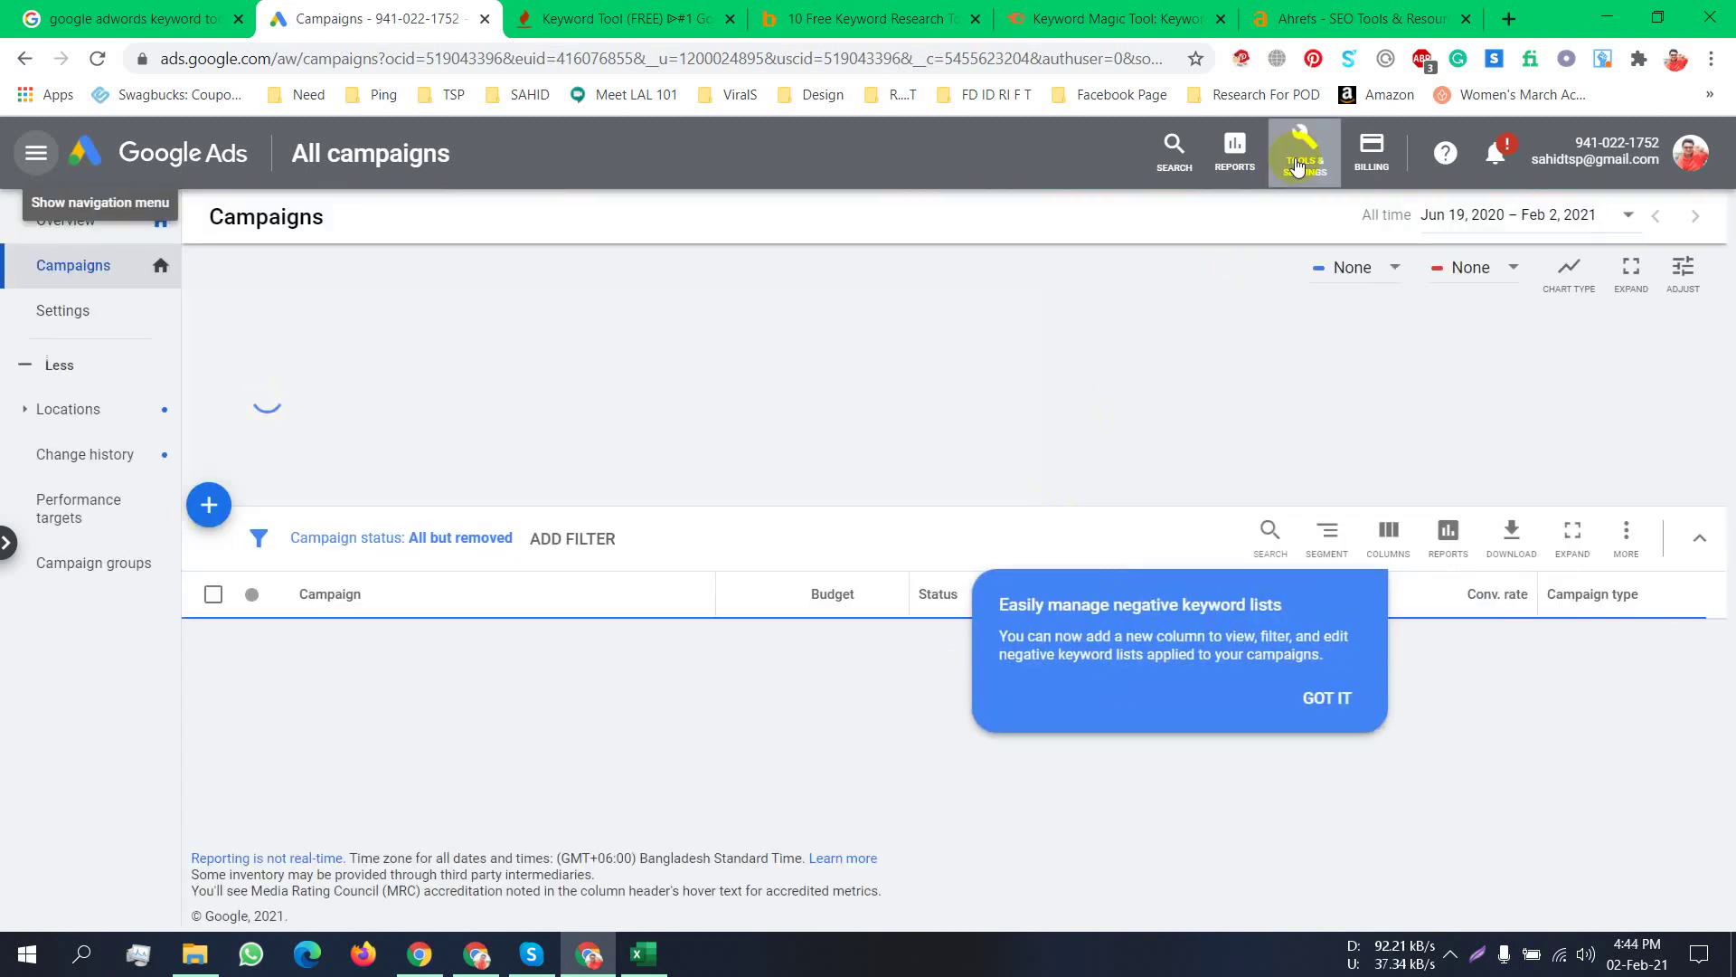
click(1300, 161)
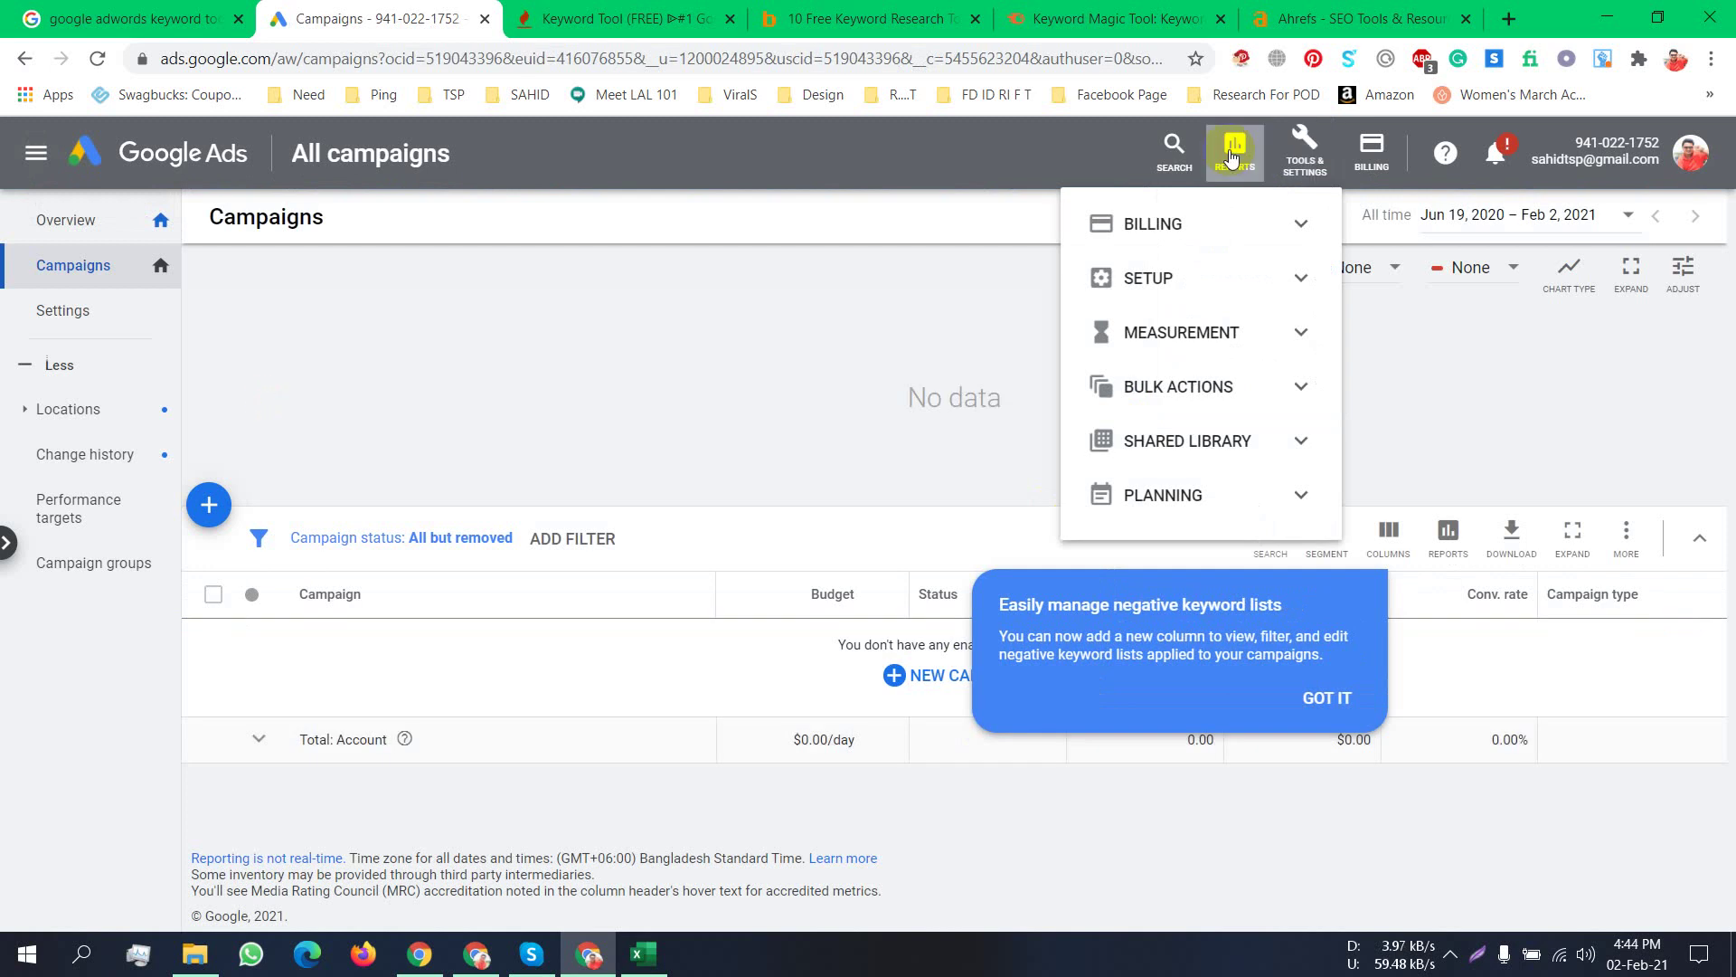
click(561, 163)
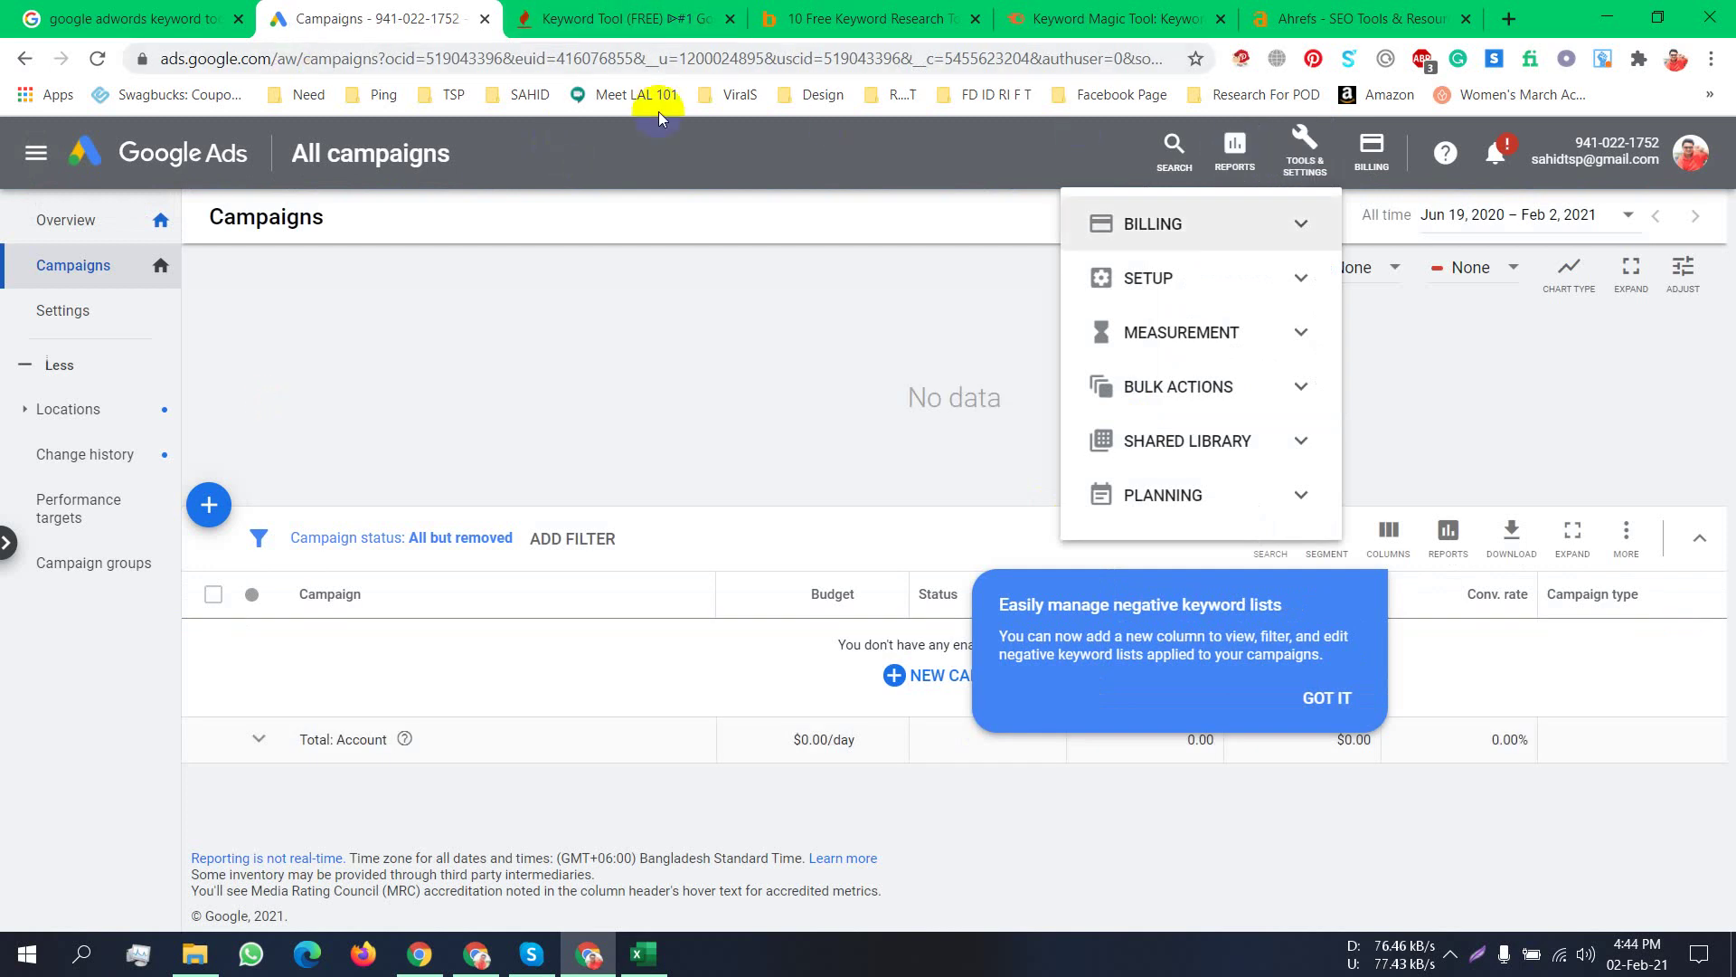
click(631, 159)
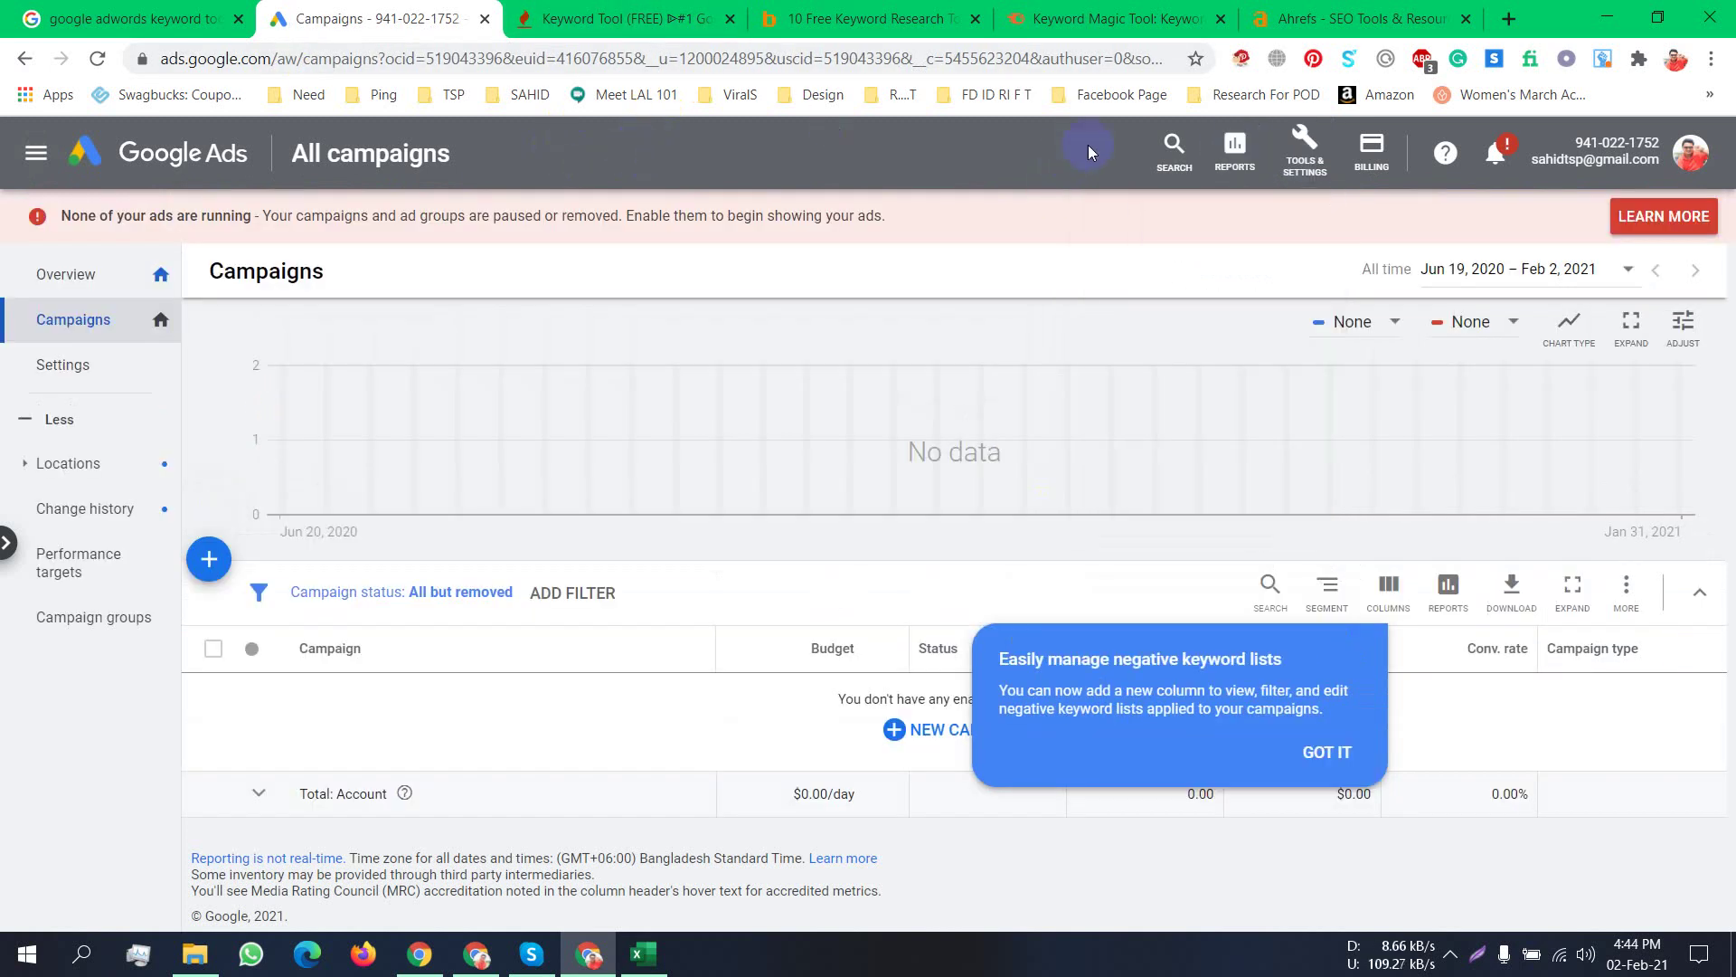
click(1295, 169)
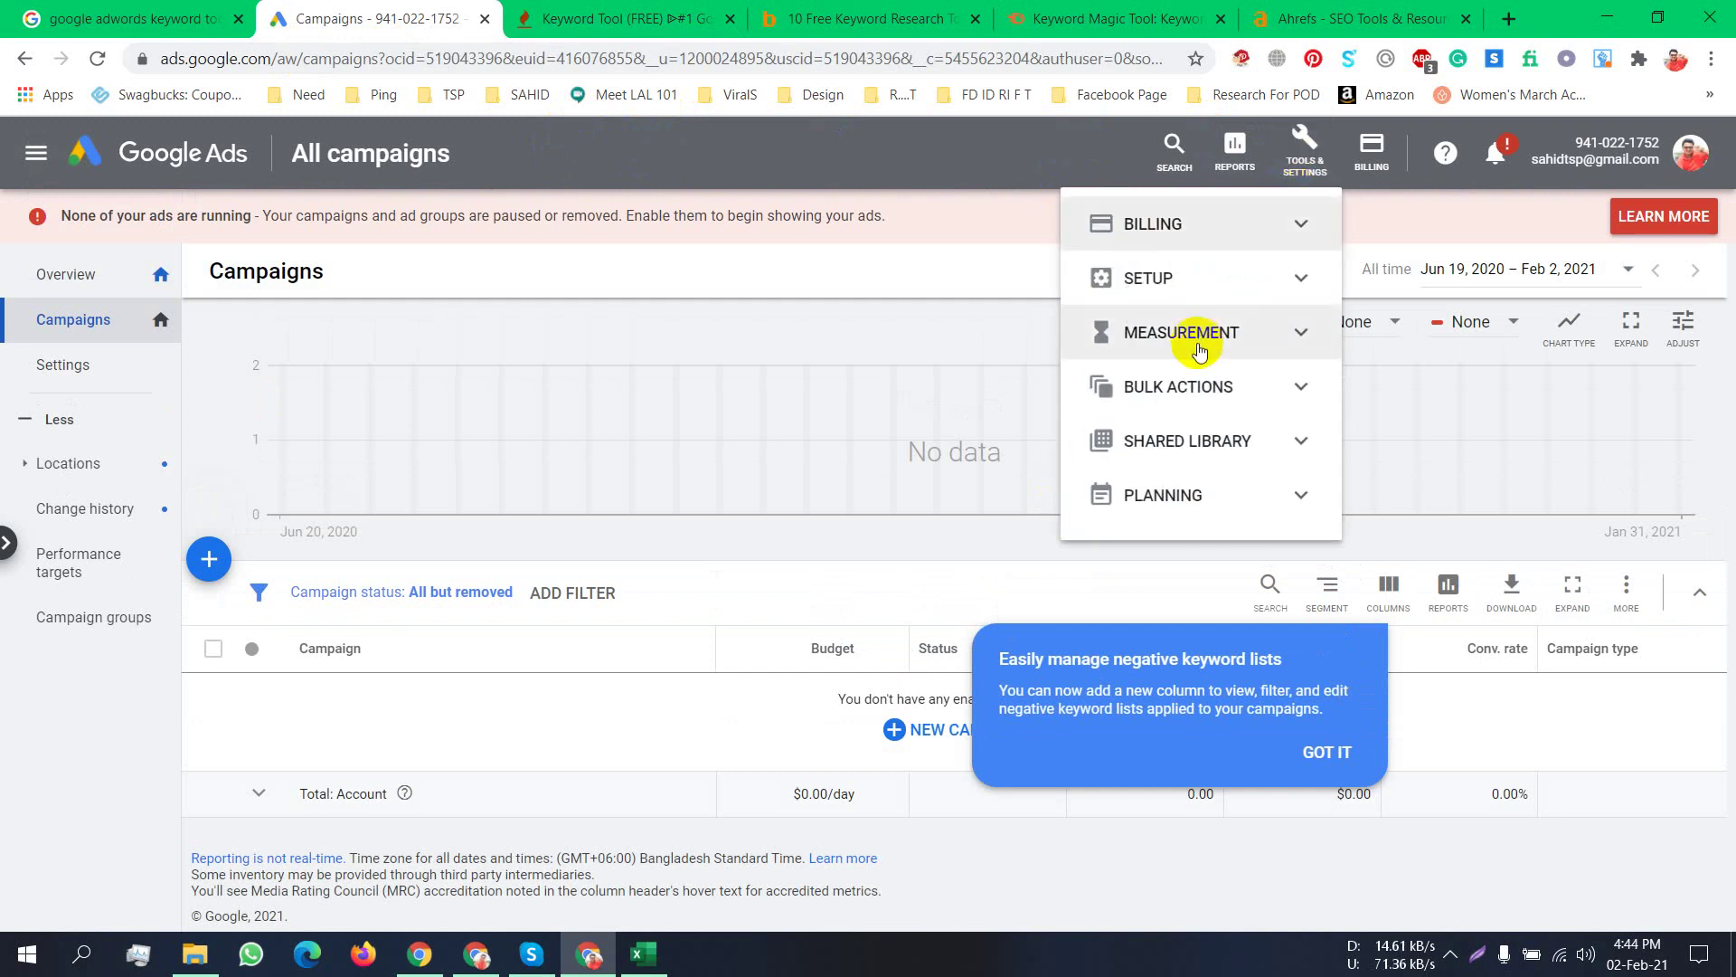
click(34, 163)
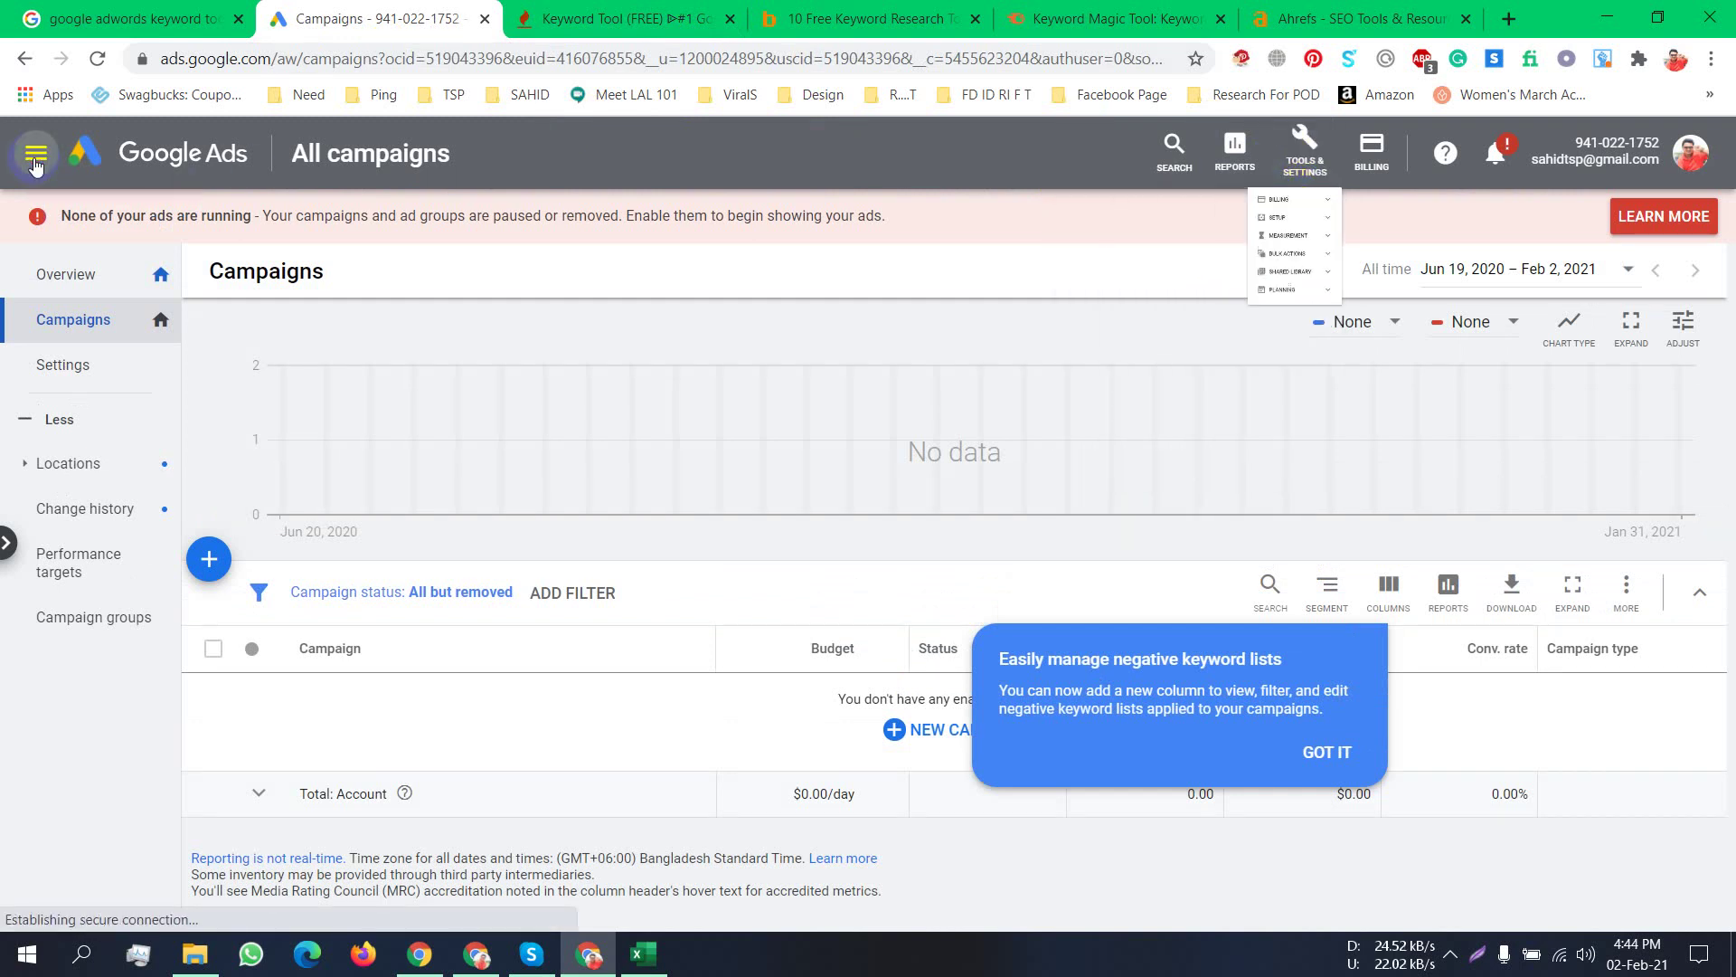
click(34, 162)
click(35, 163)
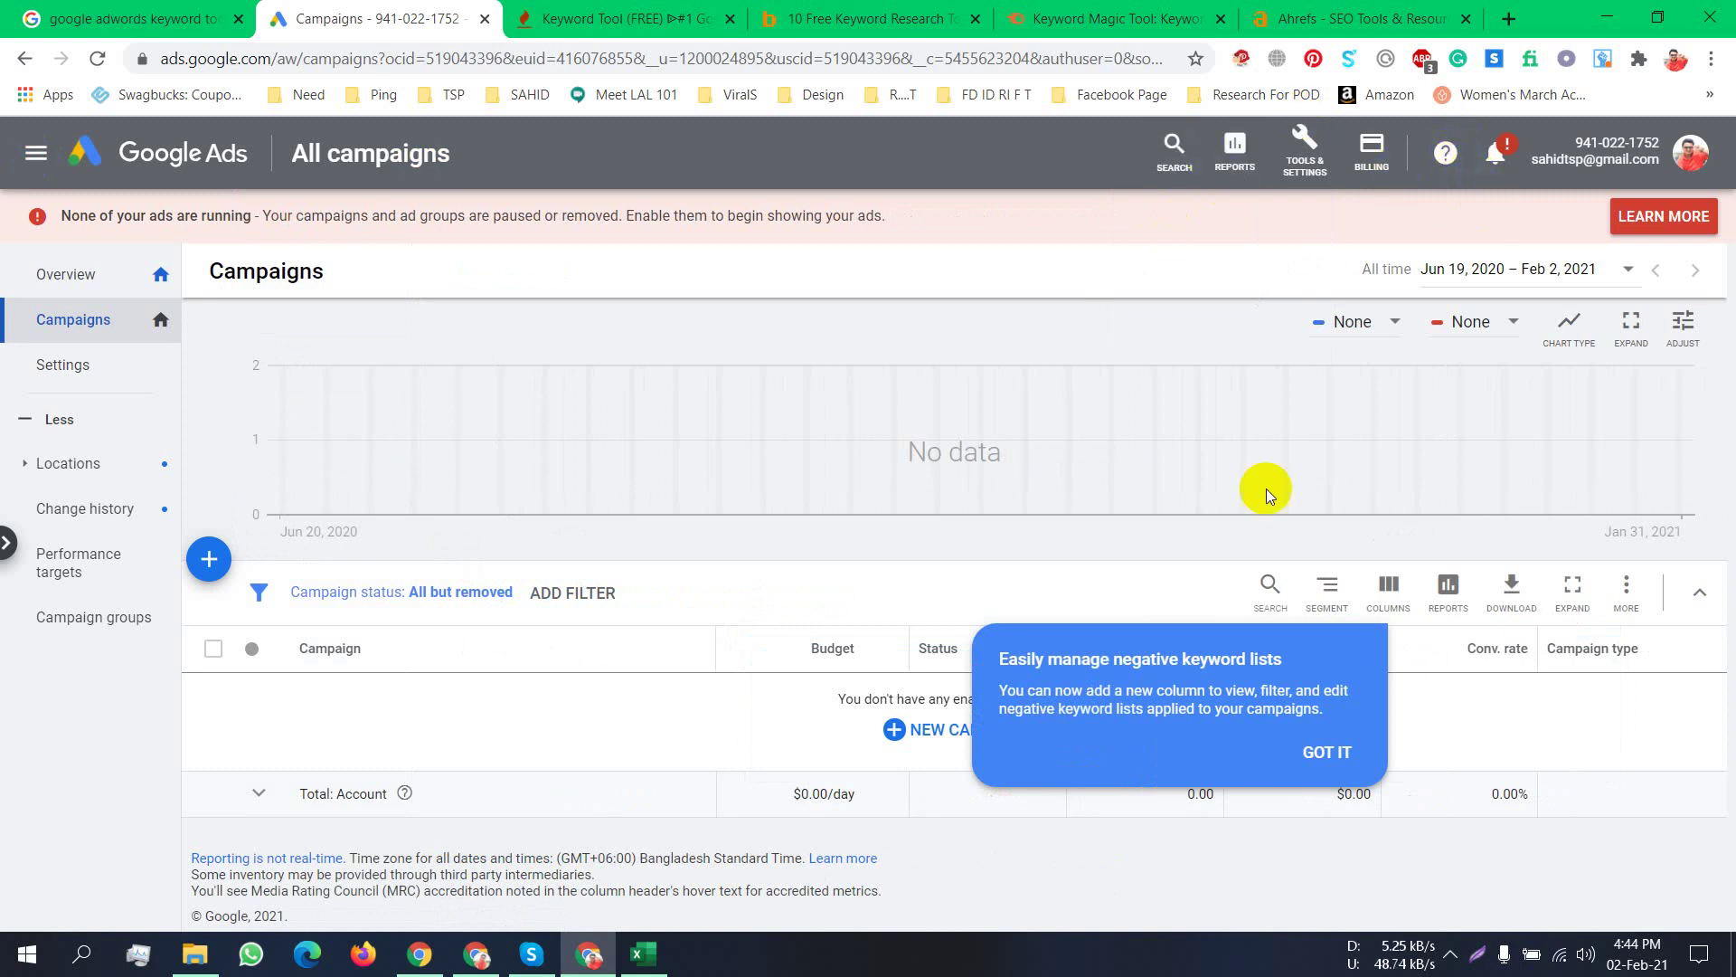
Dismiss the negative keyword lists tip and return to the Google results for "google adwords keyword tool".
click(1327, 751)
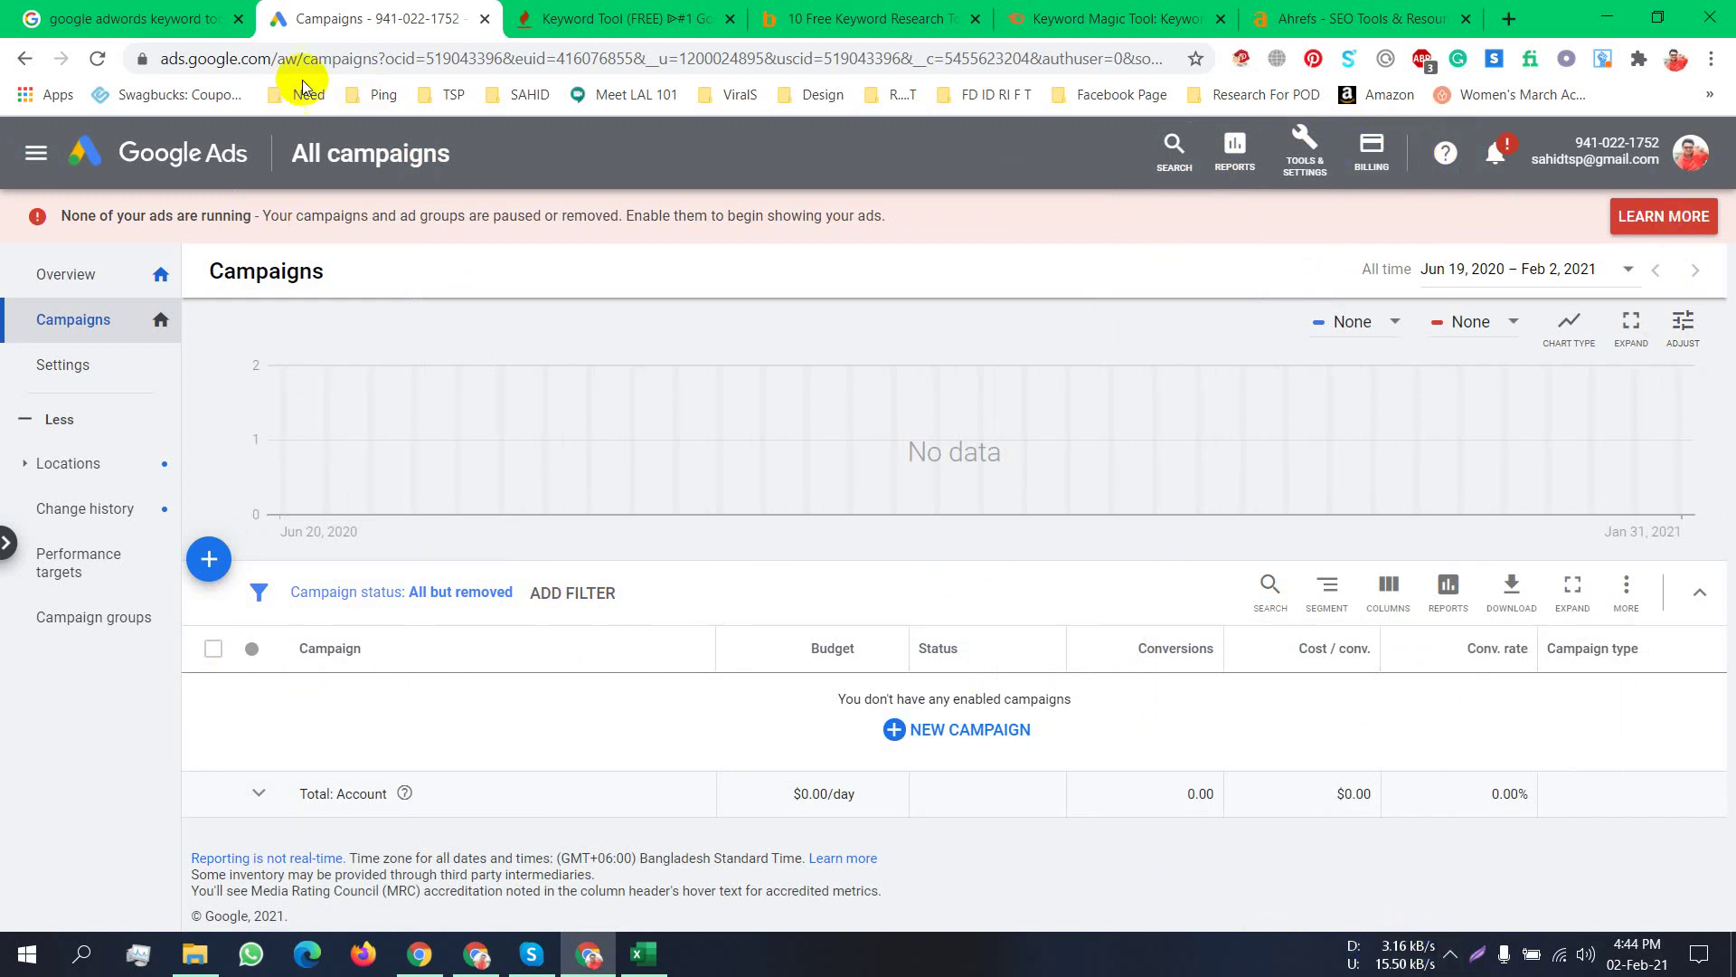
click(163, 20)
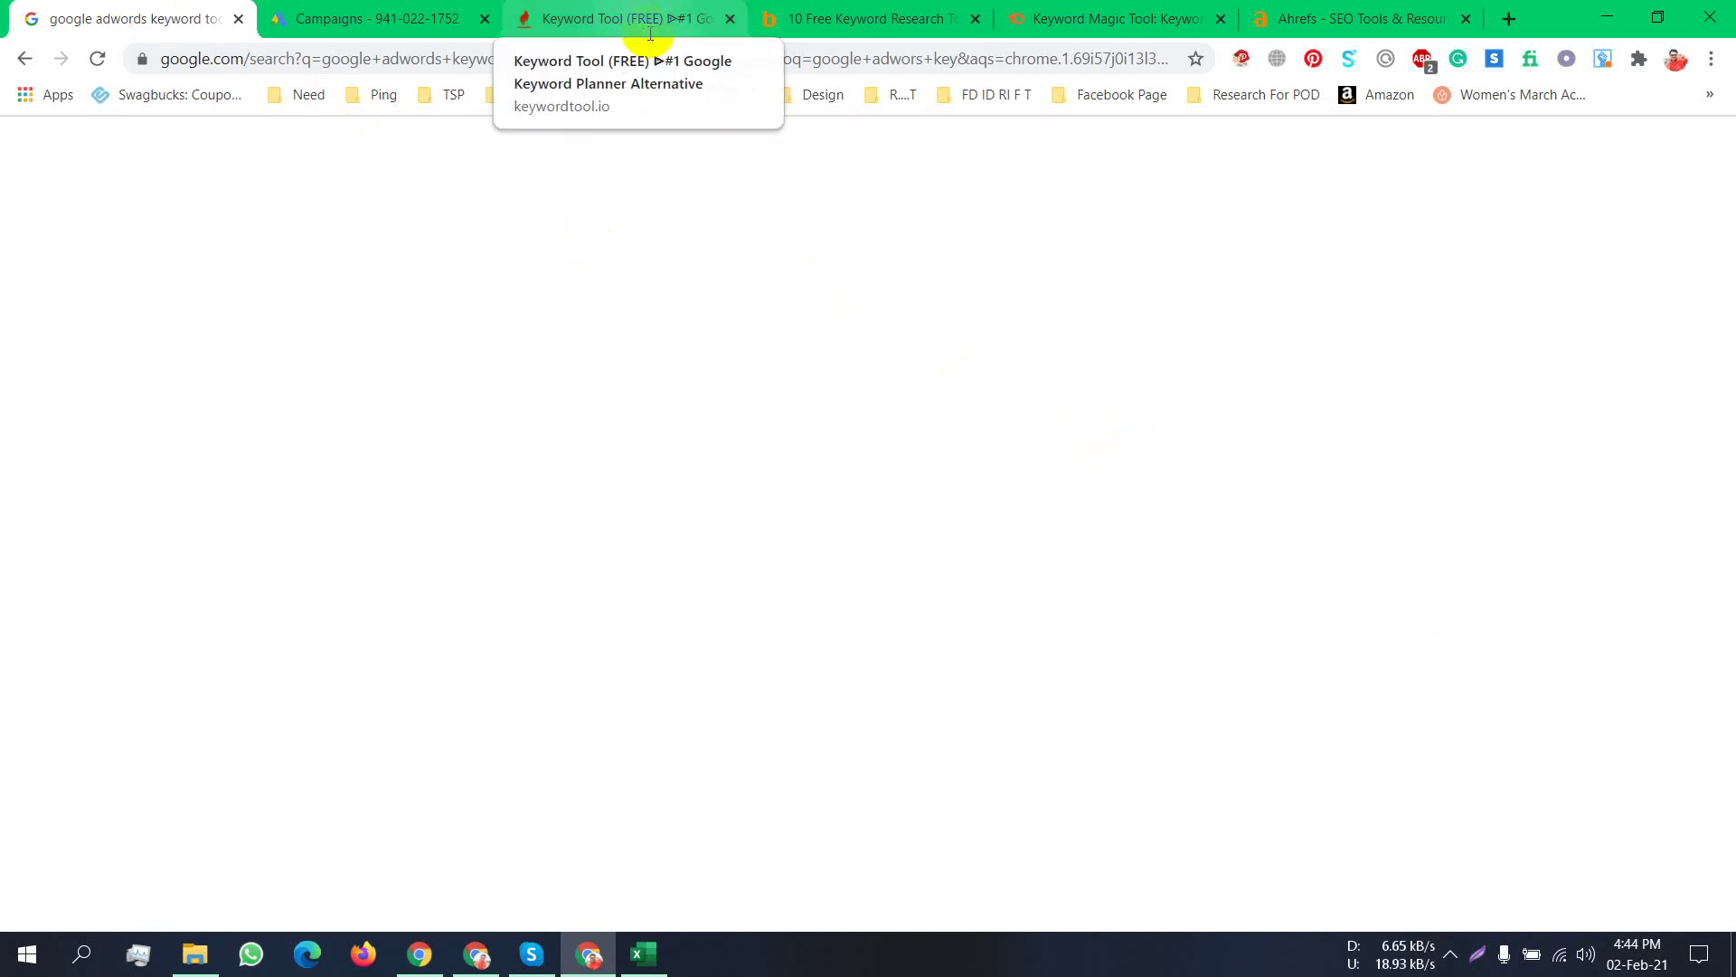
click(659, 950)
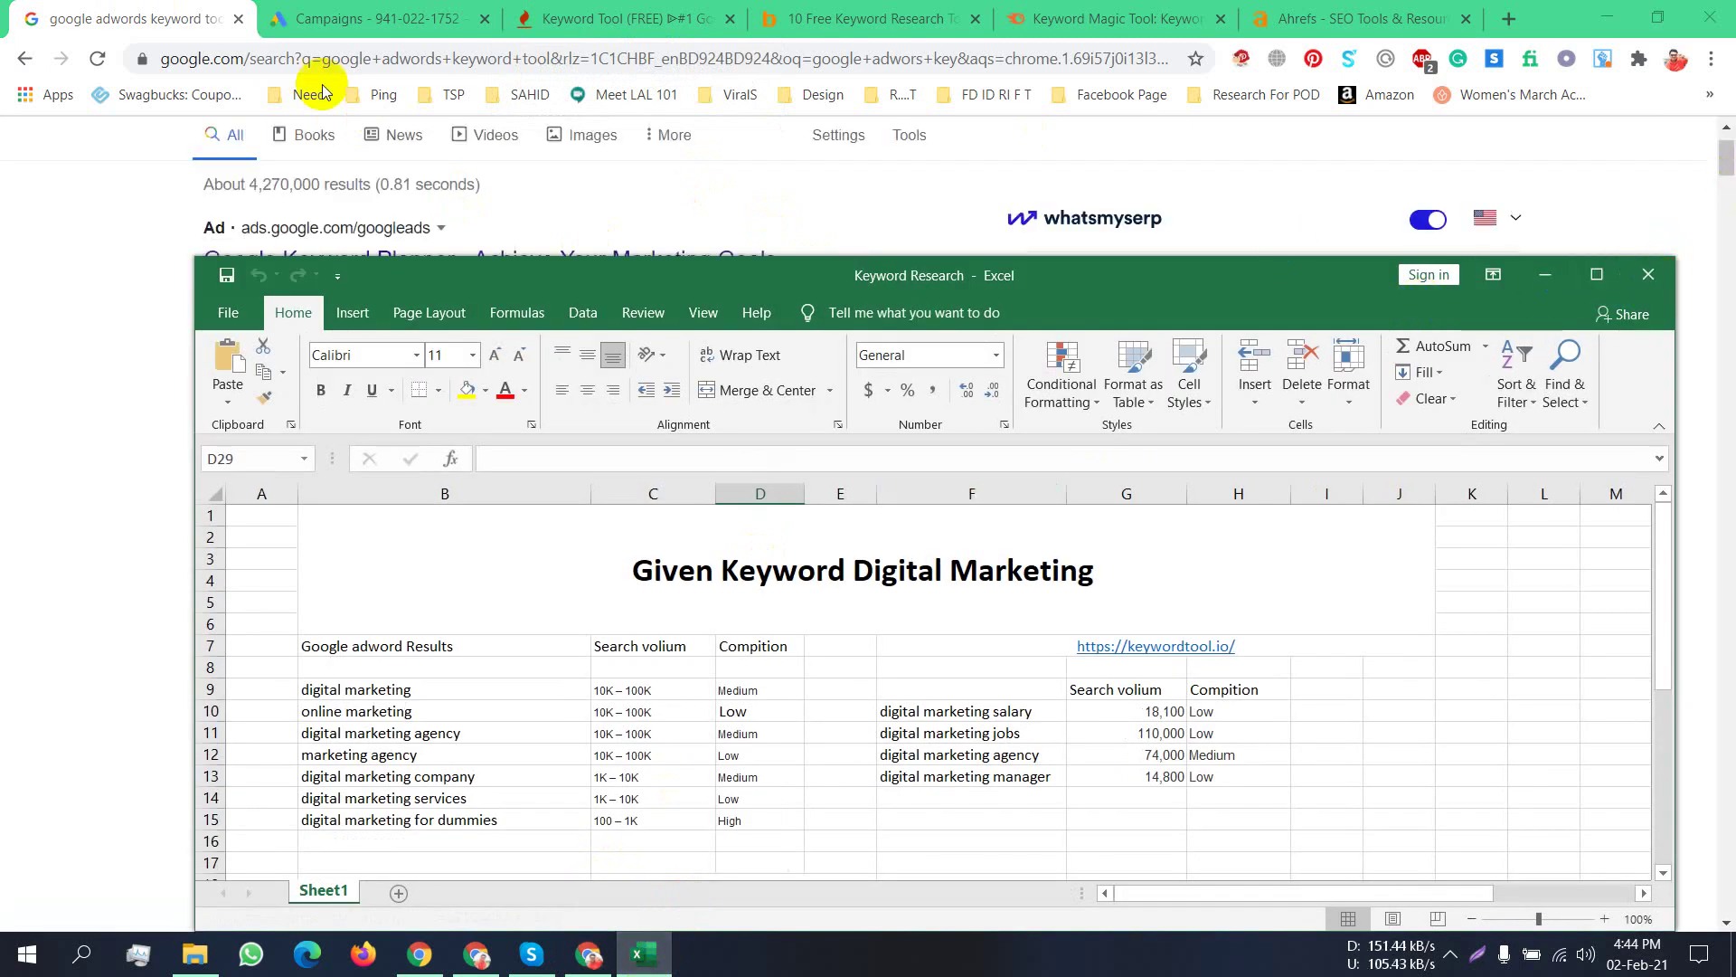
click(19, 285)
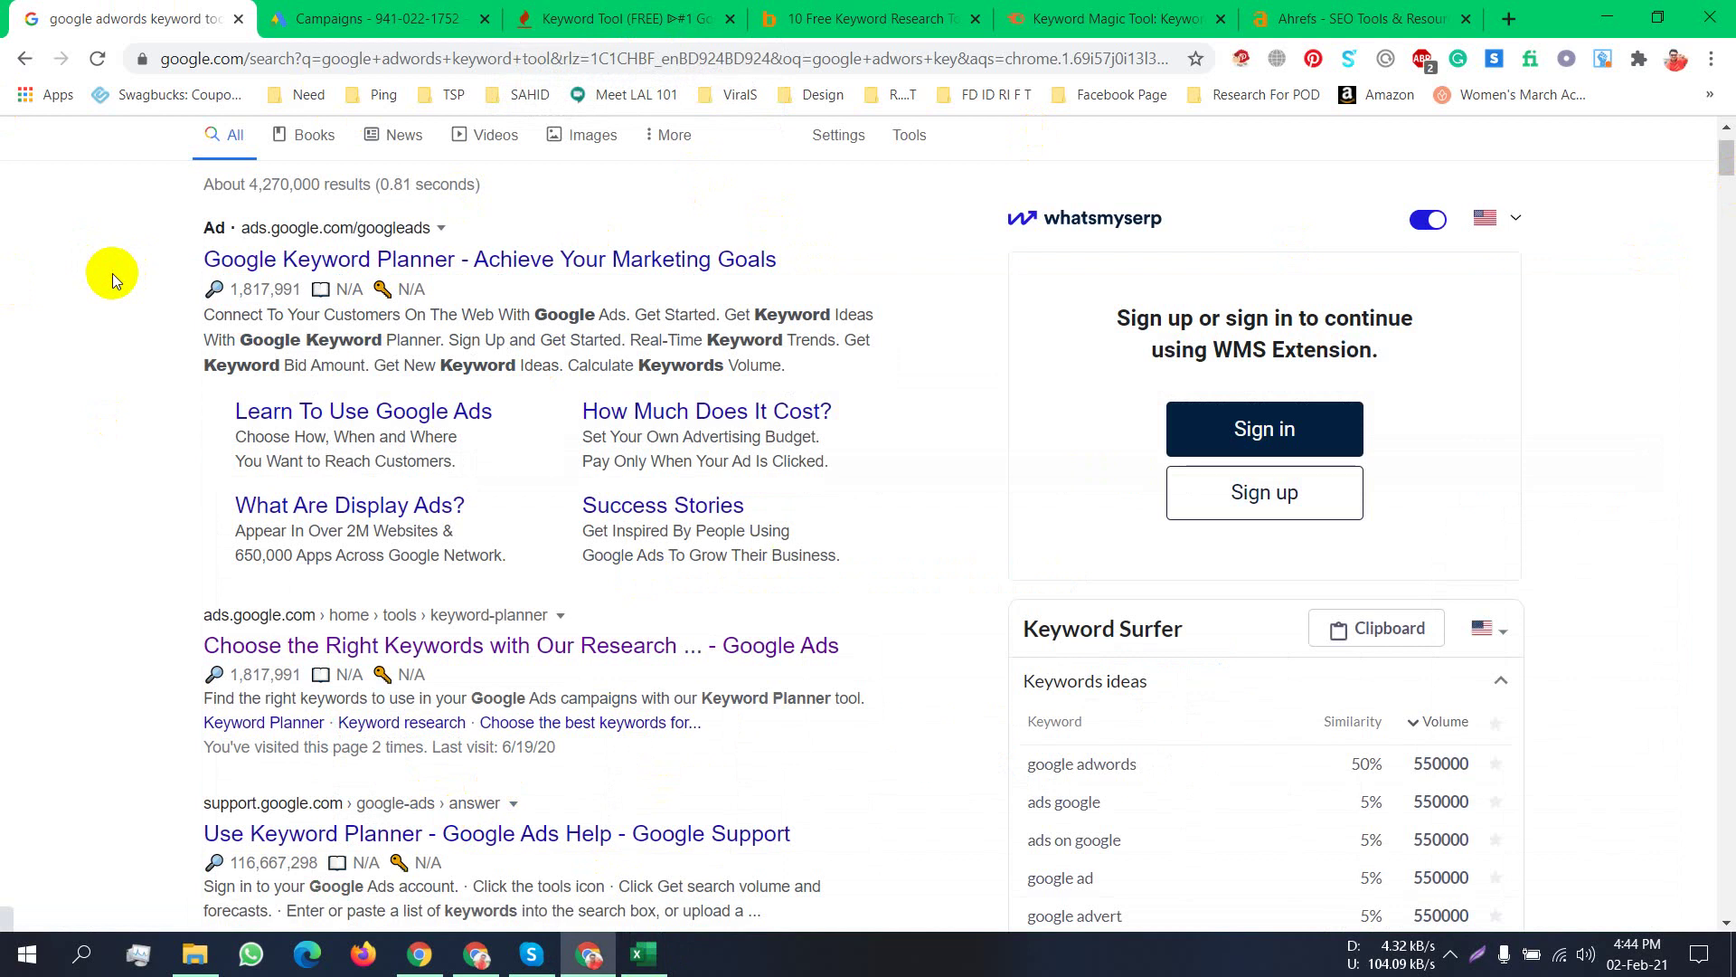
scroll(112, 273, down, 1)
scroll(112, 273, up, 2)
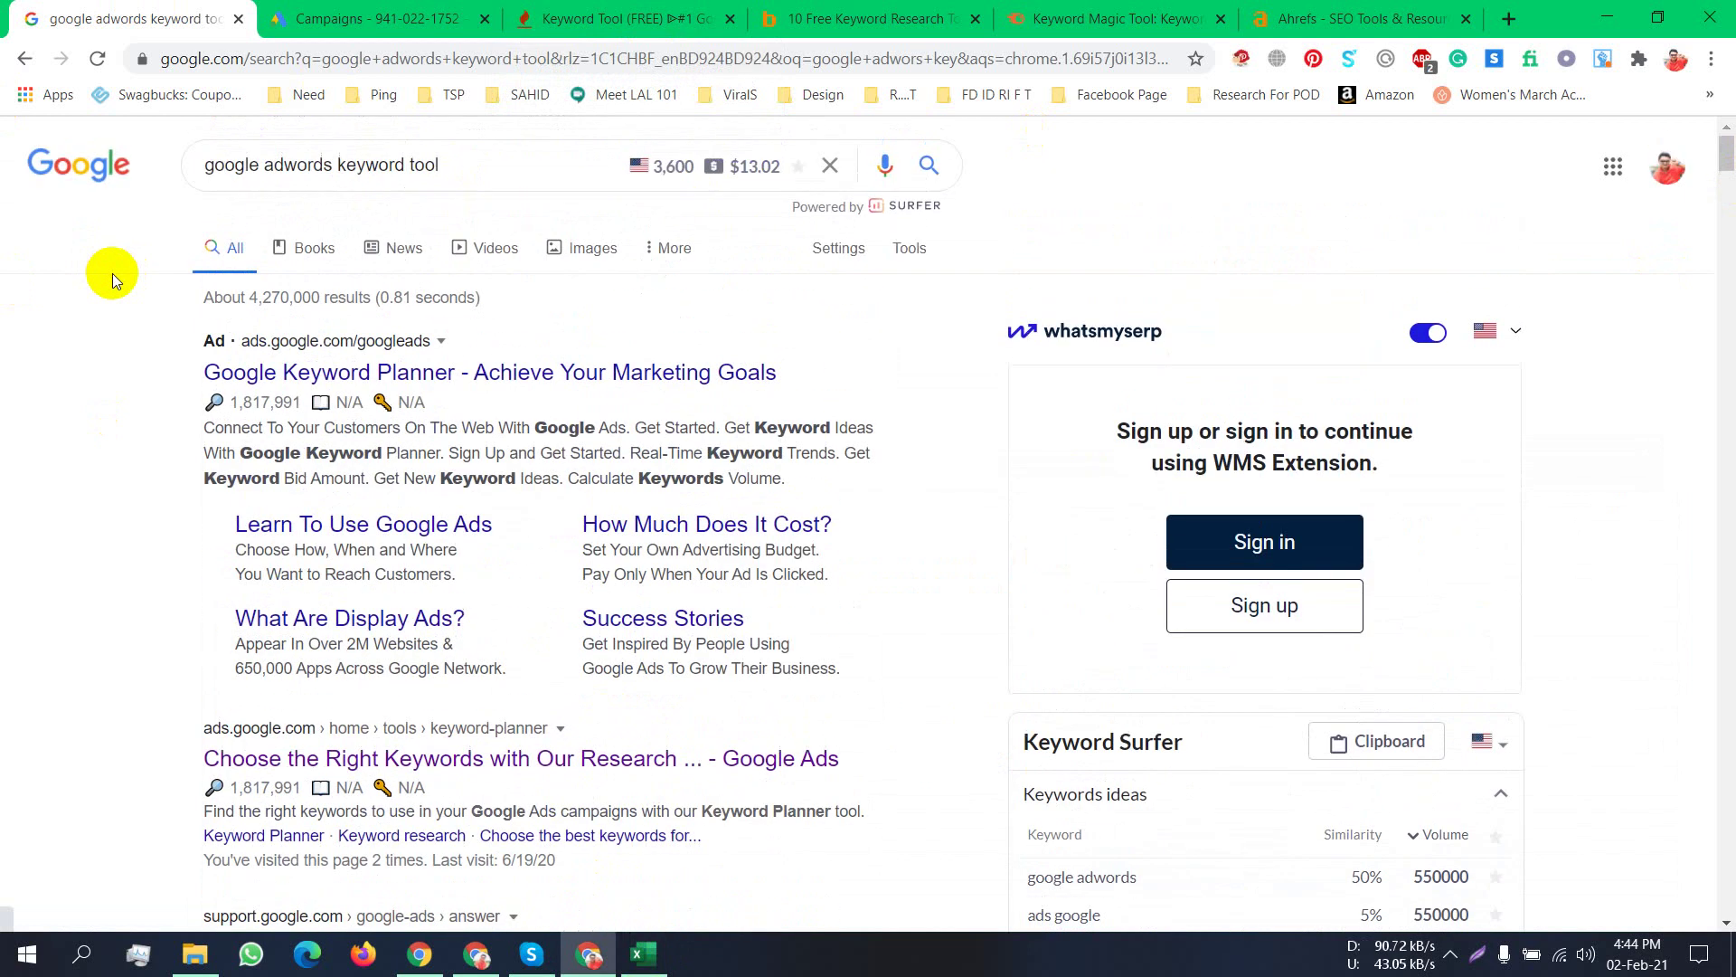
Replace the Google query and search for "google keyword planner".
click(466, 172)
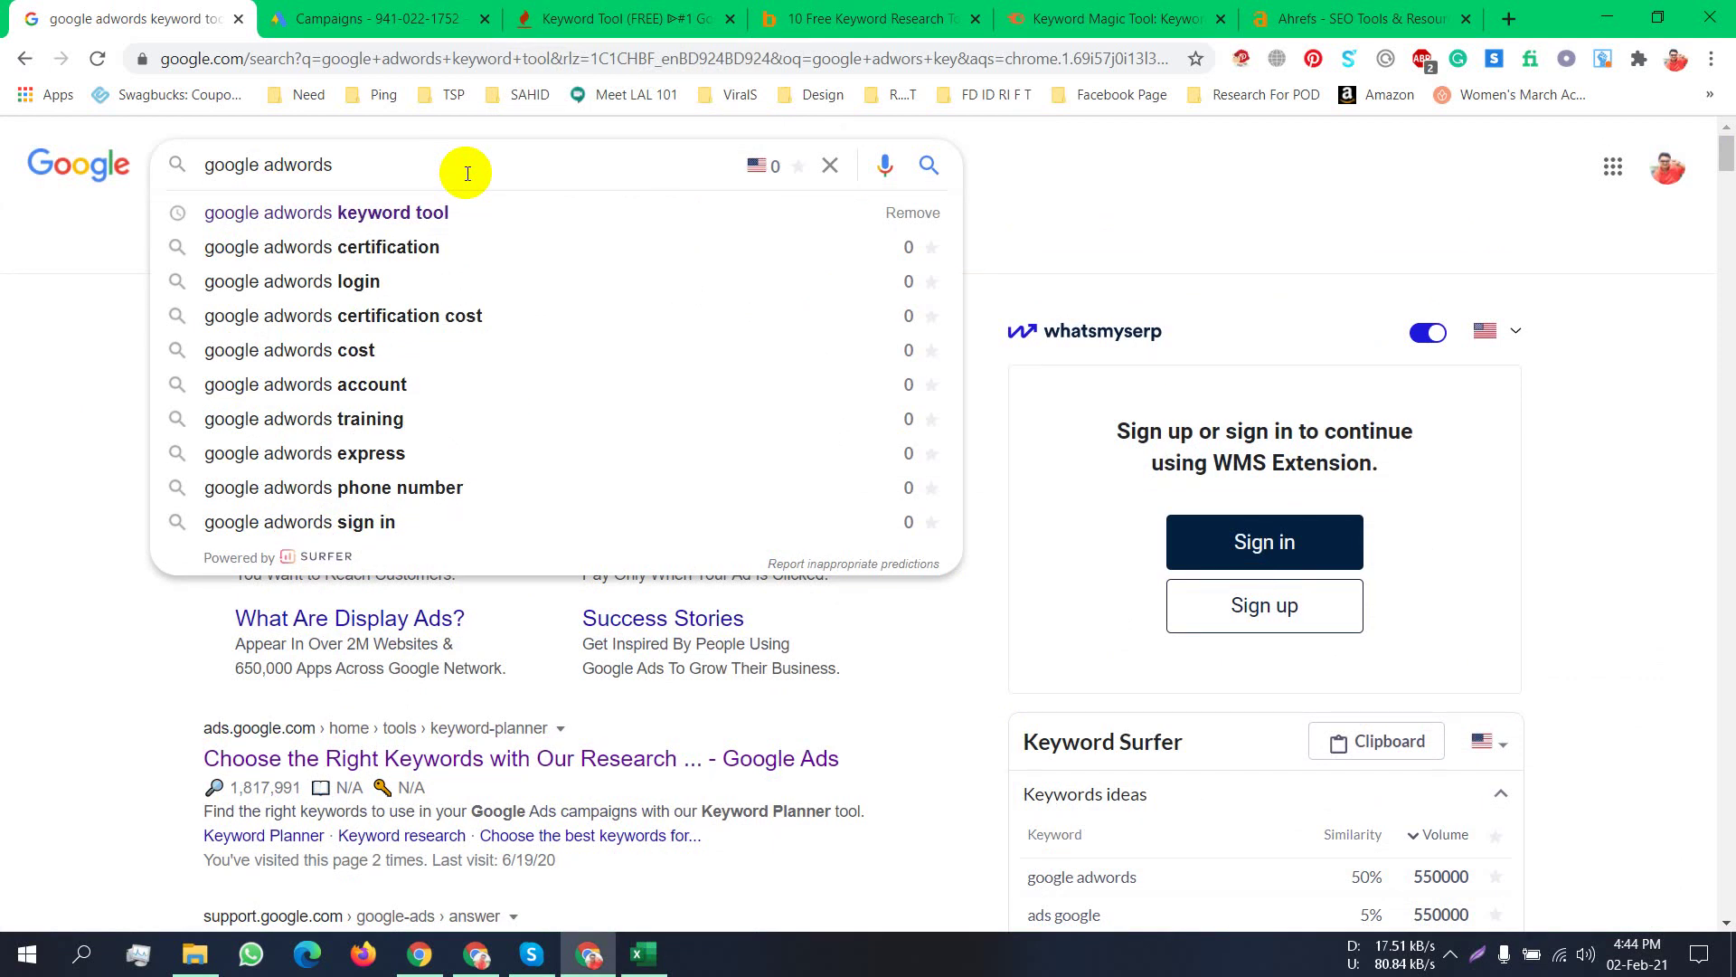
key(BackSpace)
key(BackSpace)
key(BackSpace)
key(BackSpace)
key(BackSpace)
key(BackSpace)
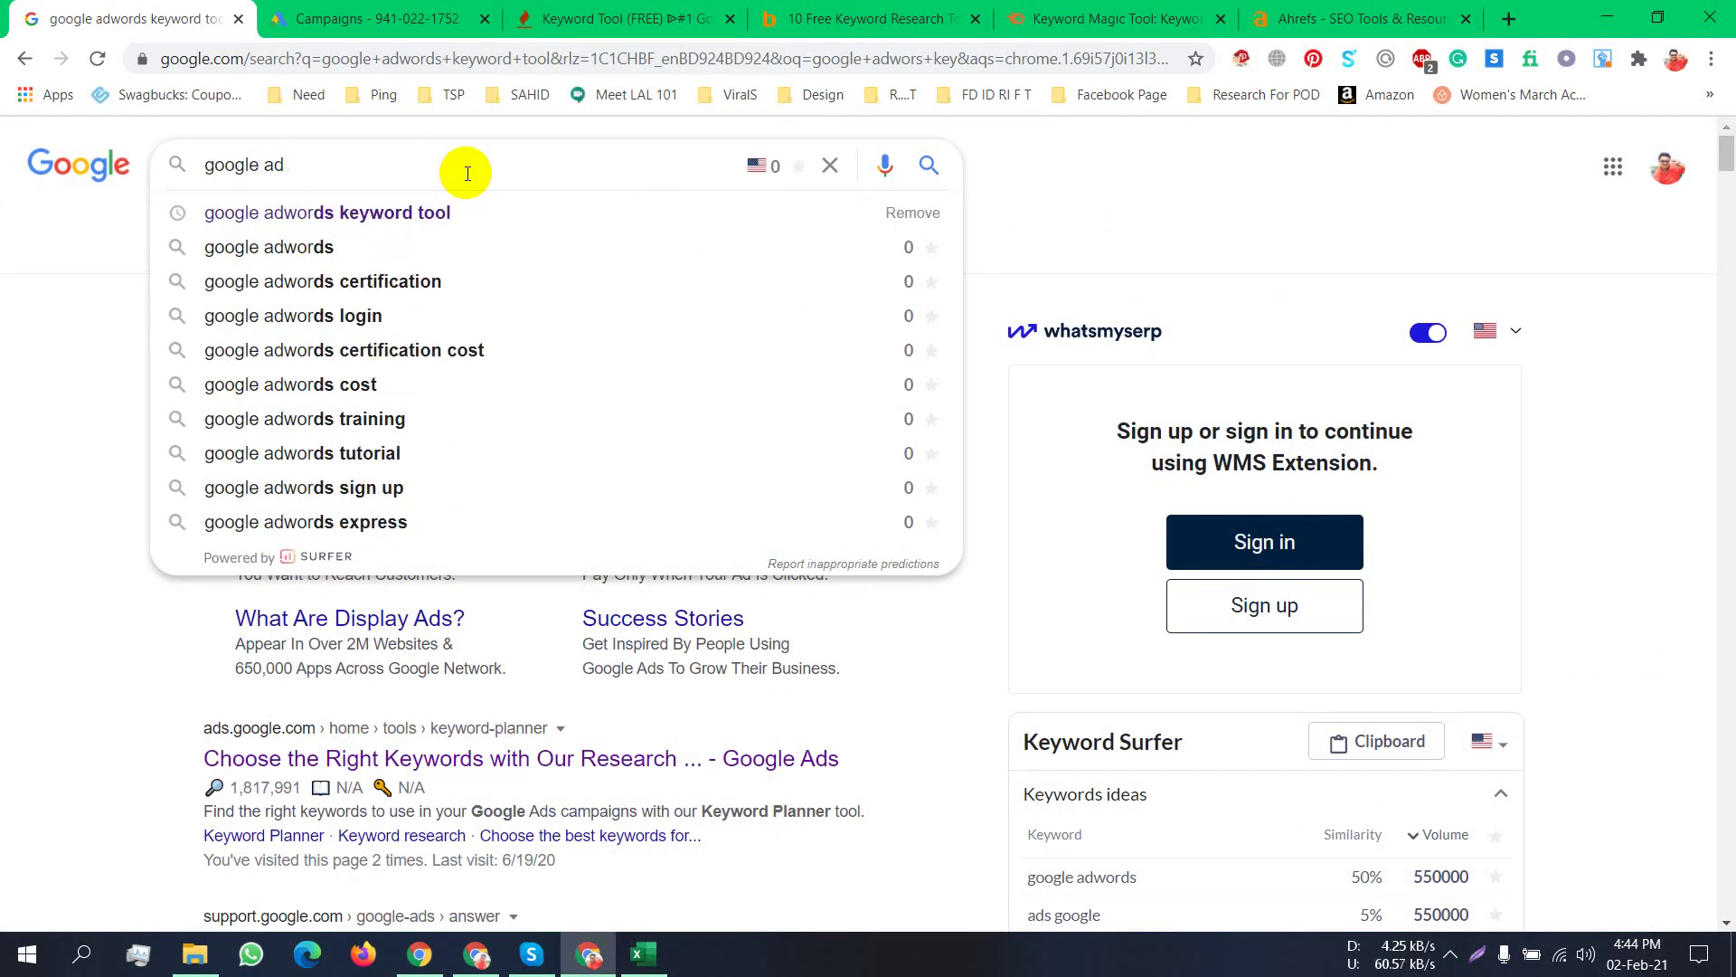
key(BackSpace)
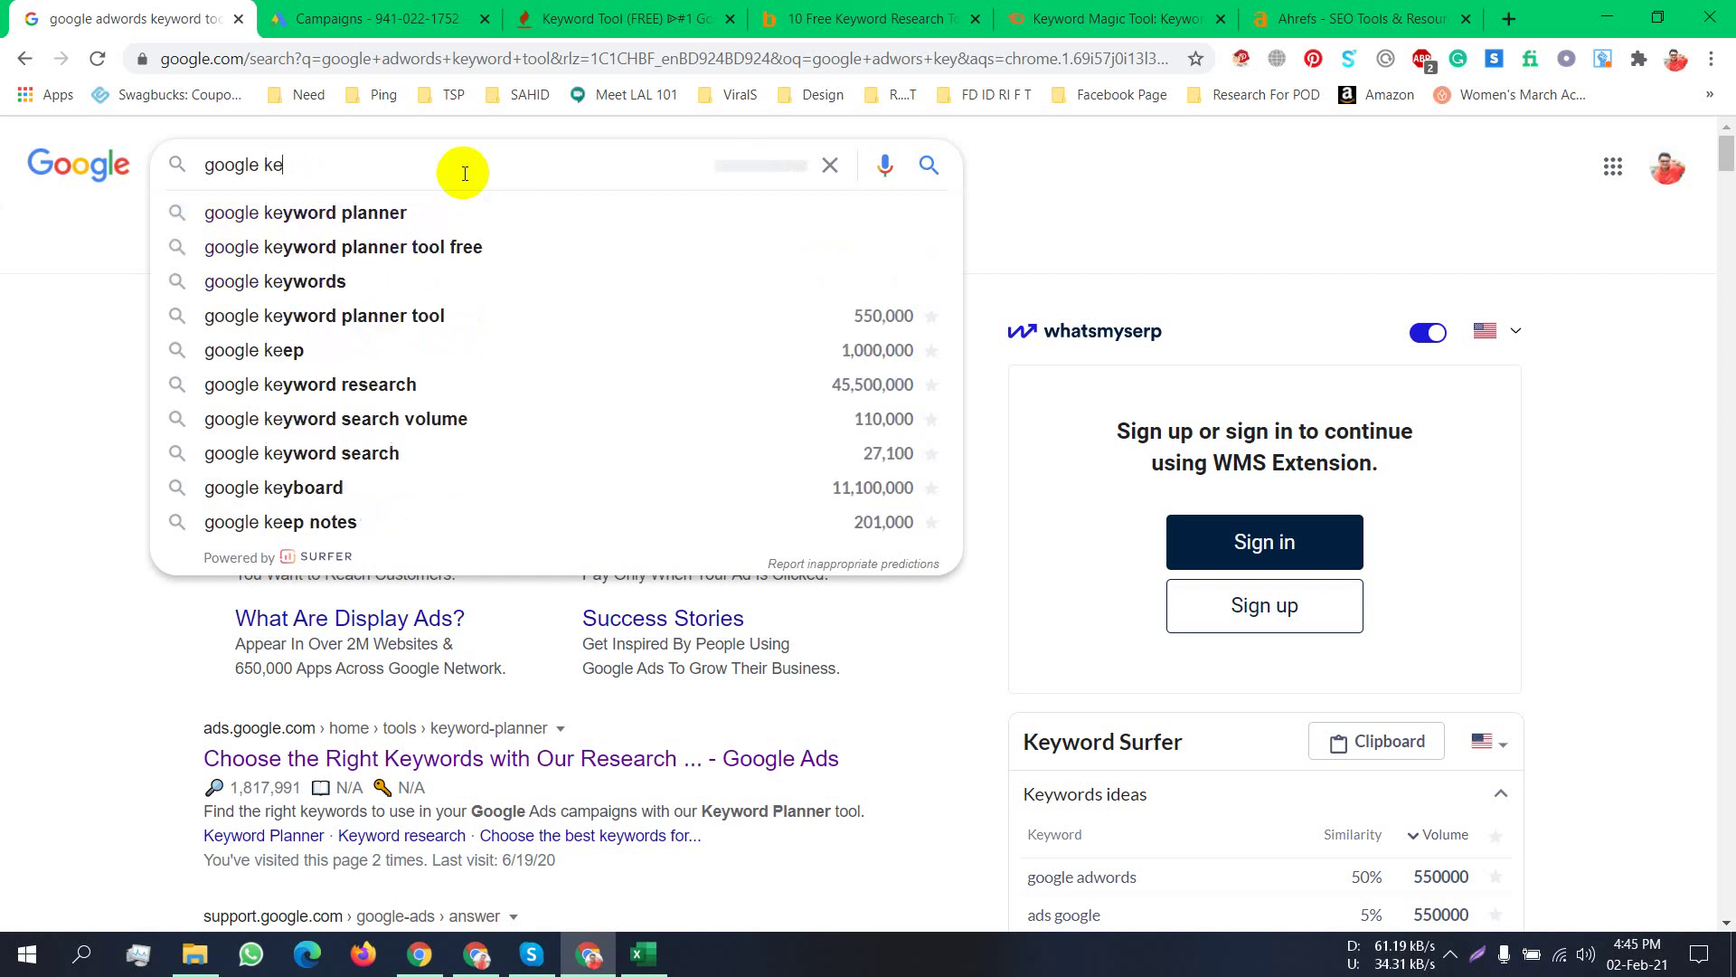
key(Down)
key(Return)
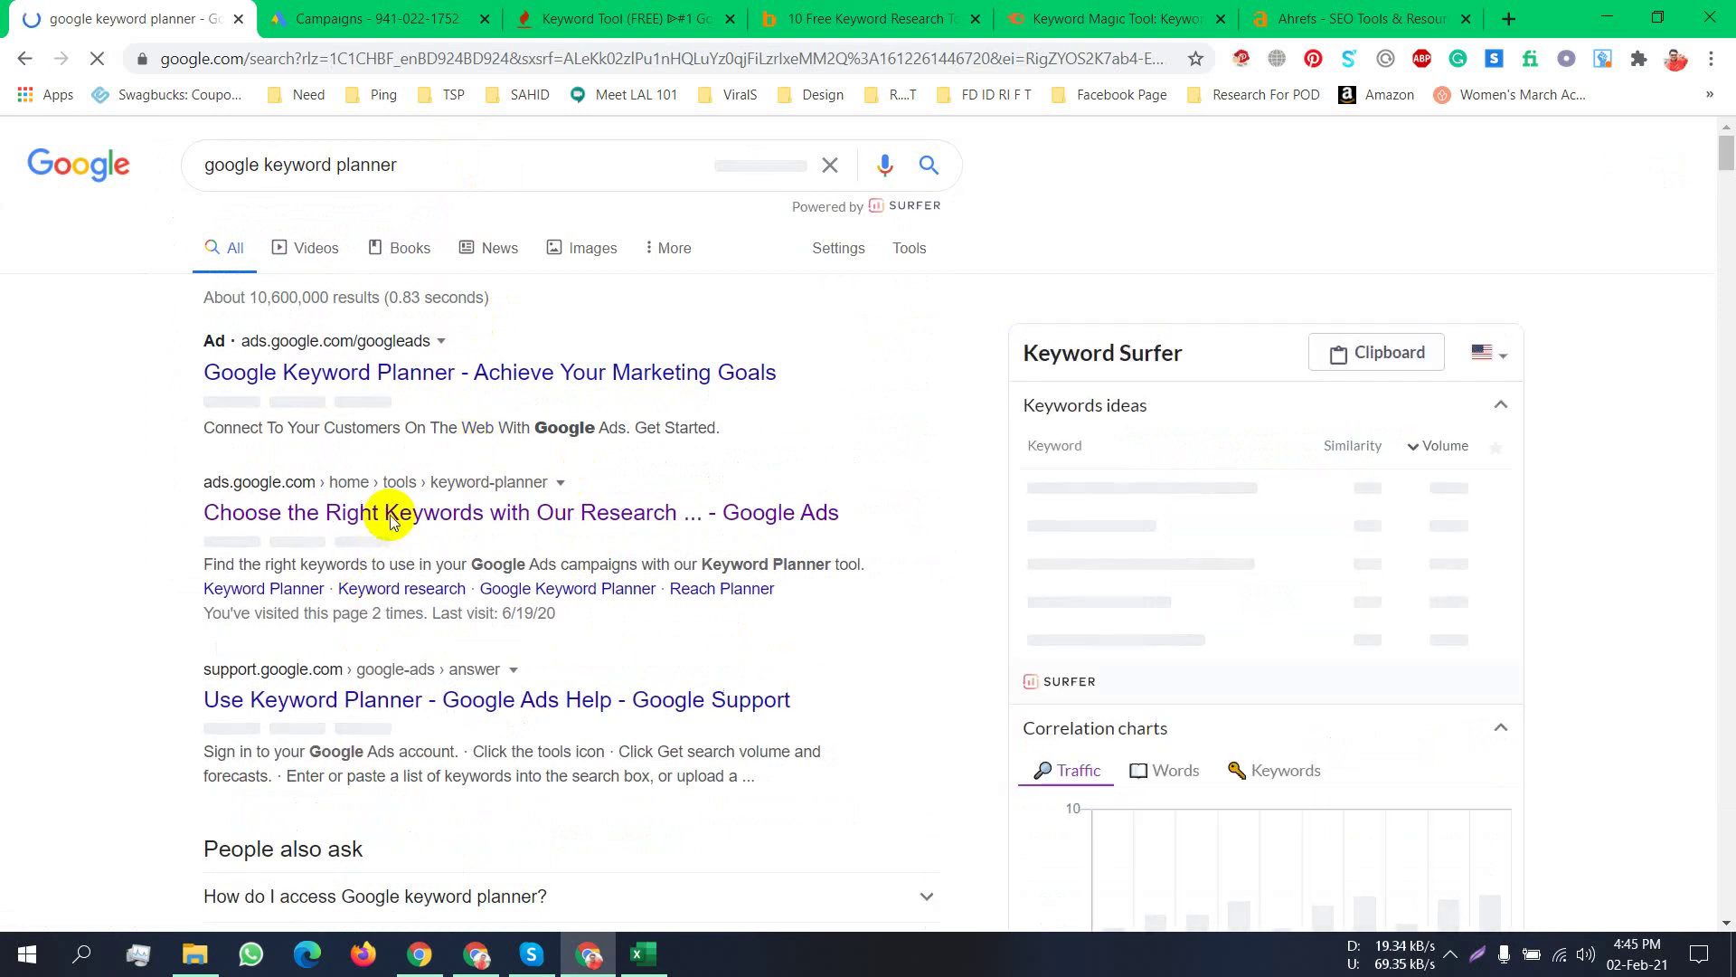
Open the Google Ads "Choose the Right Keywords with Our Research" result and its Keyword Planner sitelink in new tabs.
scroll(458, 512, down, 7)
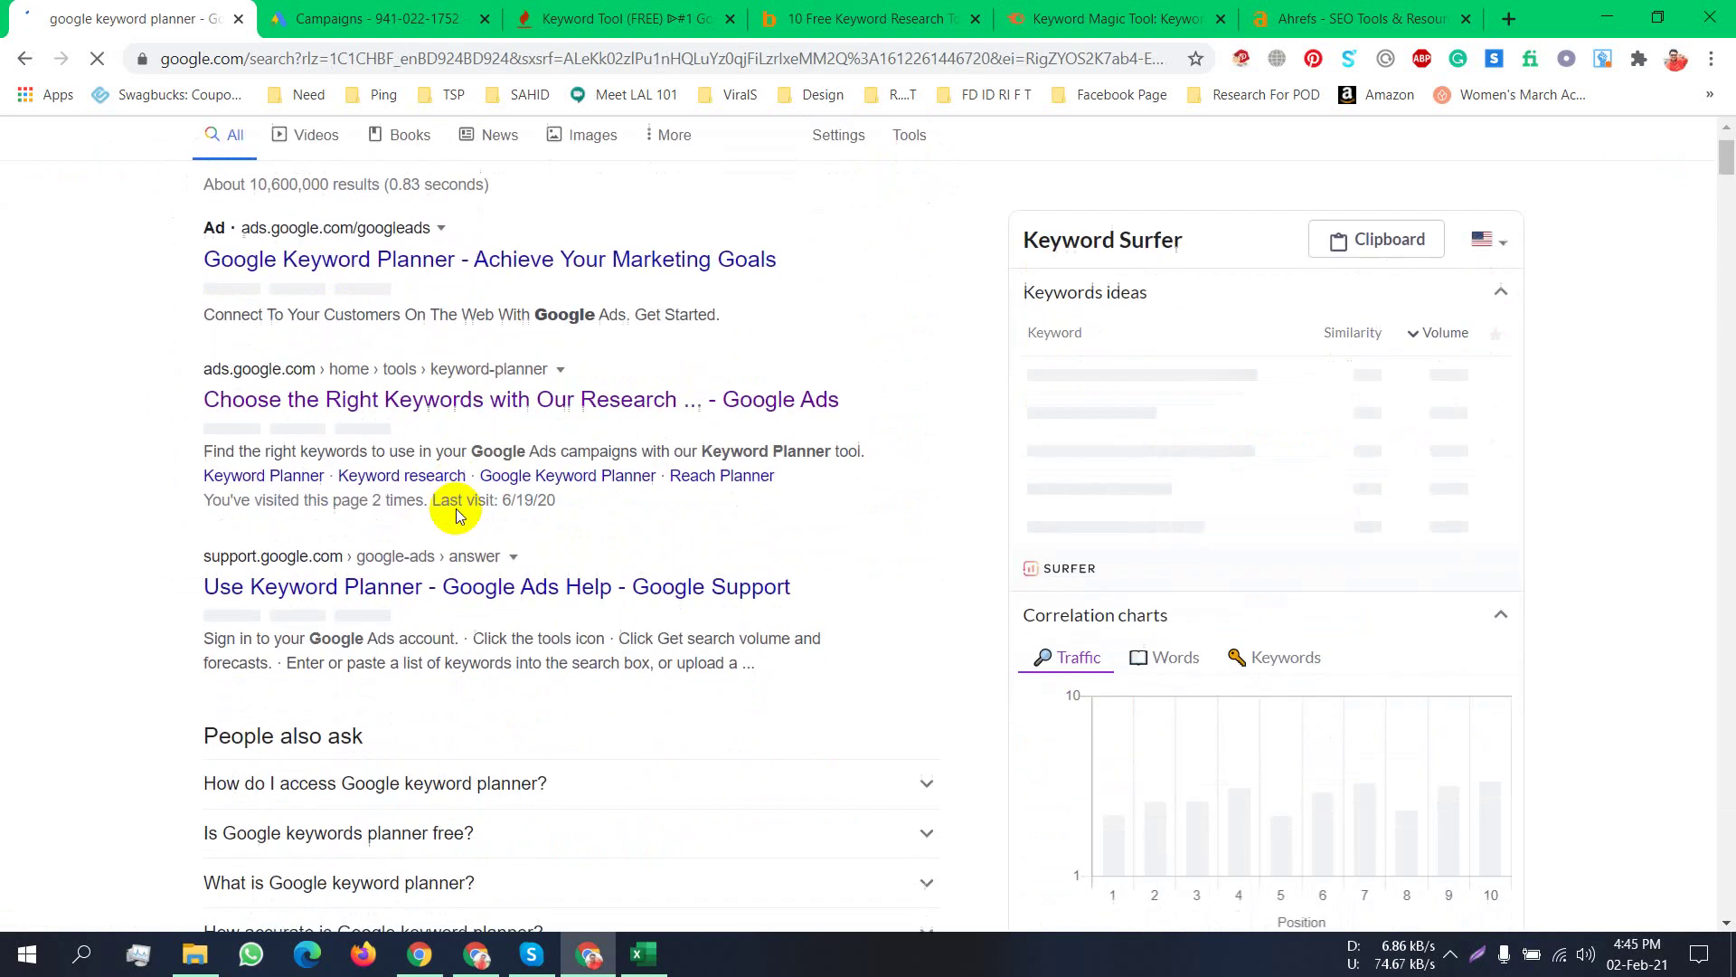
scroll(458, 512, up, 7)
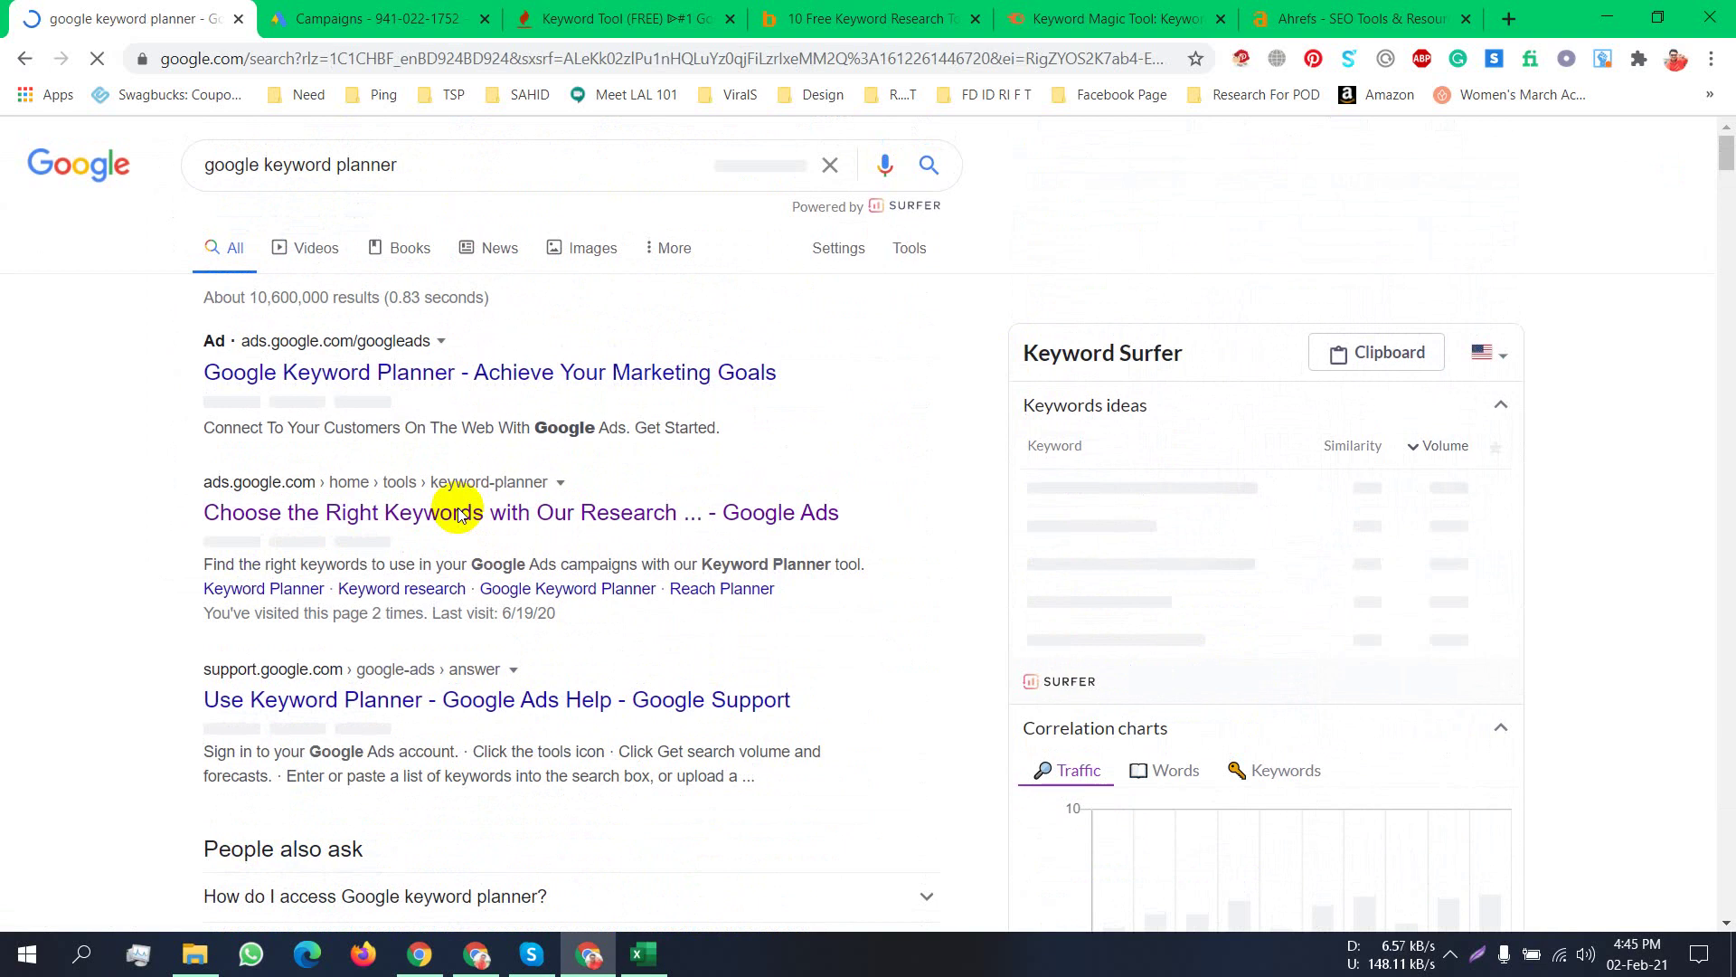
scroll(458, 512, down, 8)
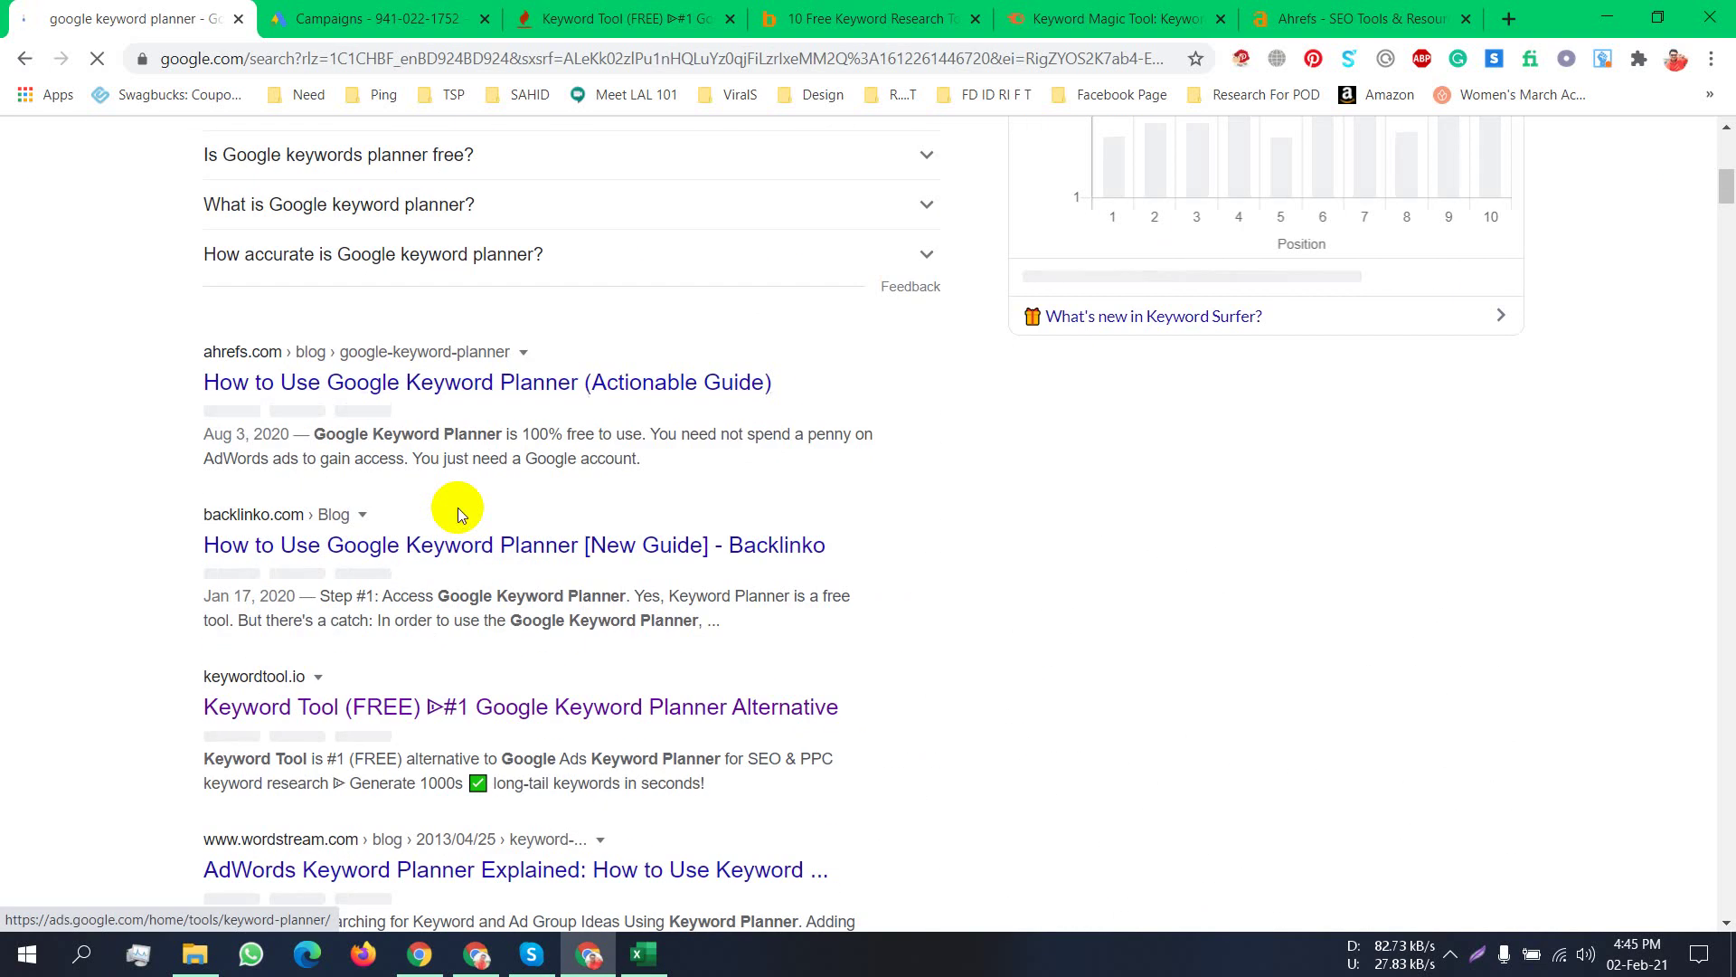
scroll(458, 512, up, 1)
scroll(457, 512, up, 4)
scroll(389, 351, up, 2)
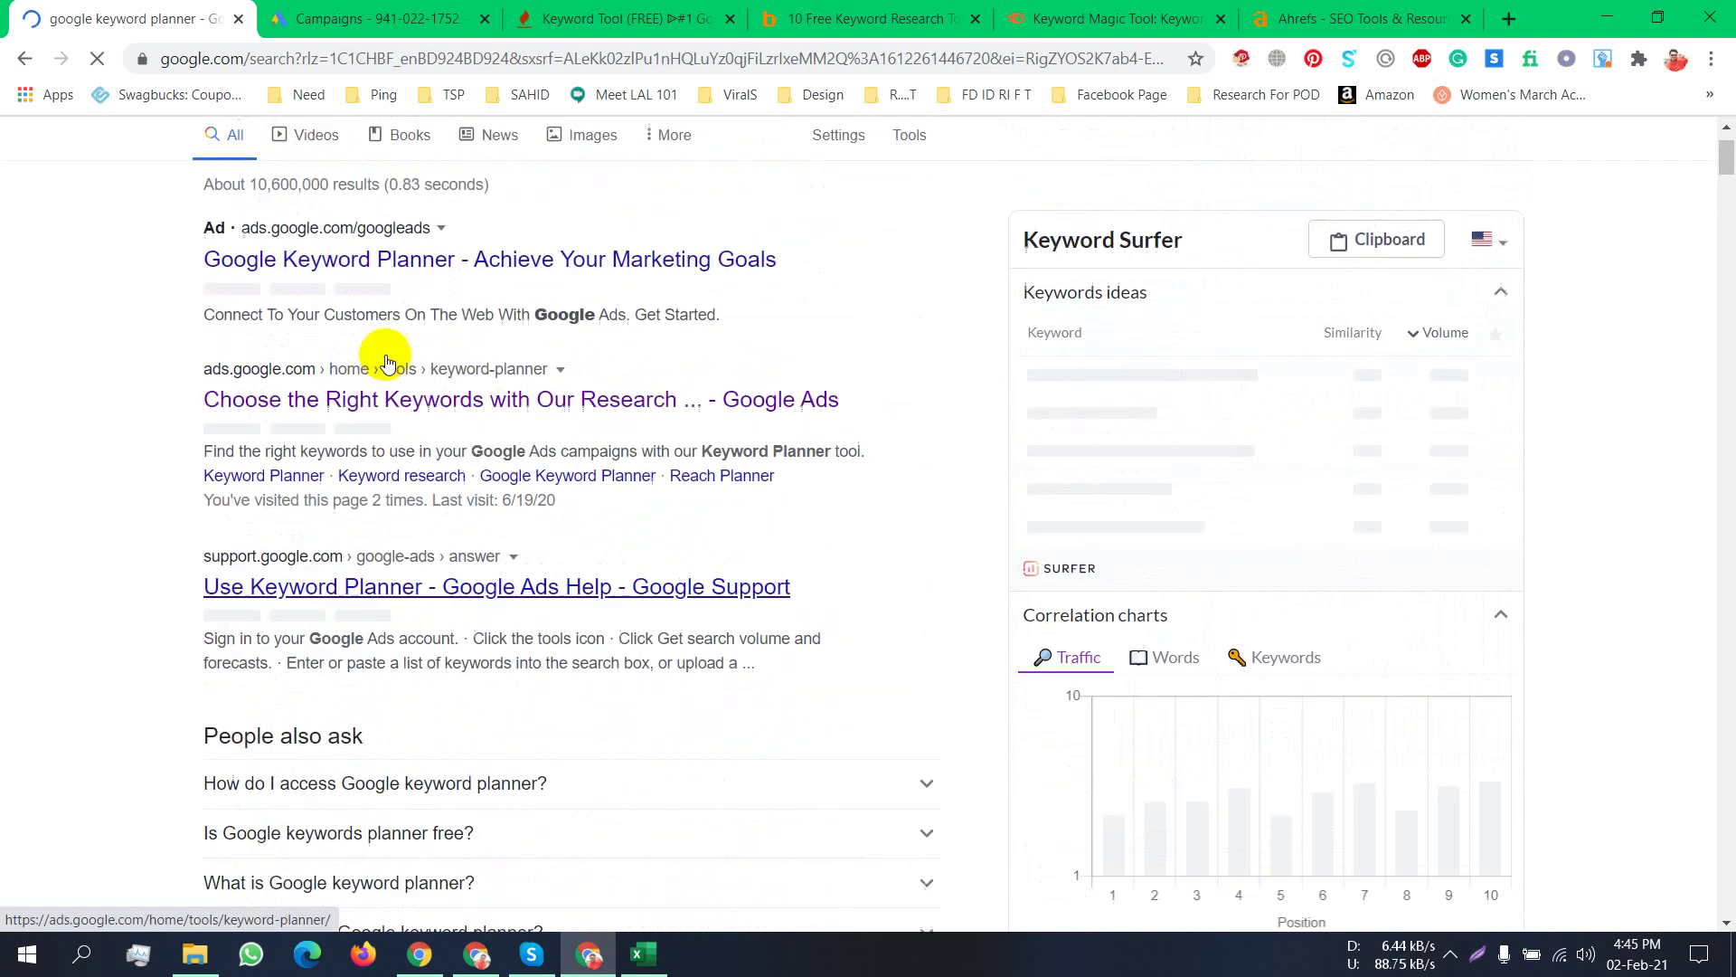
right_click(524, 401)
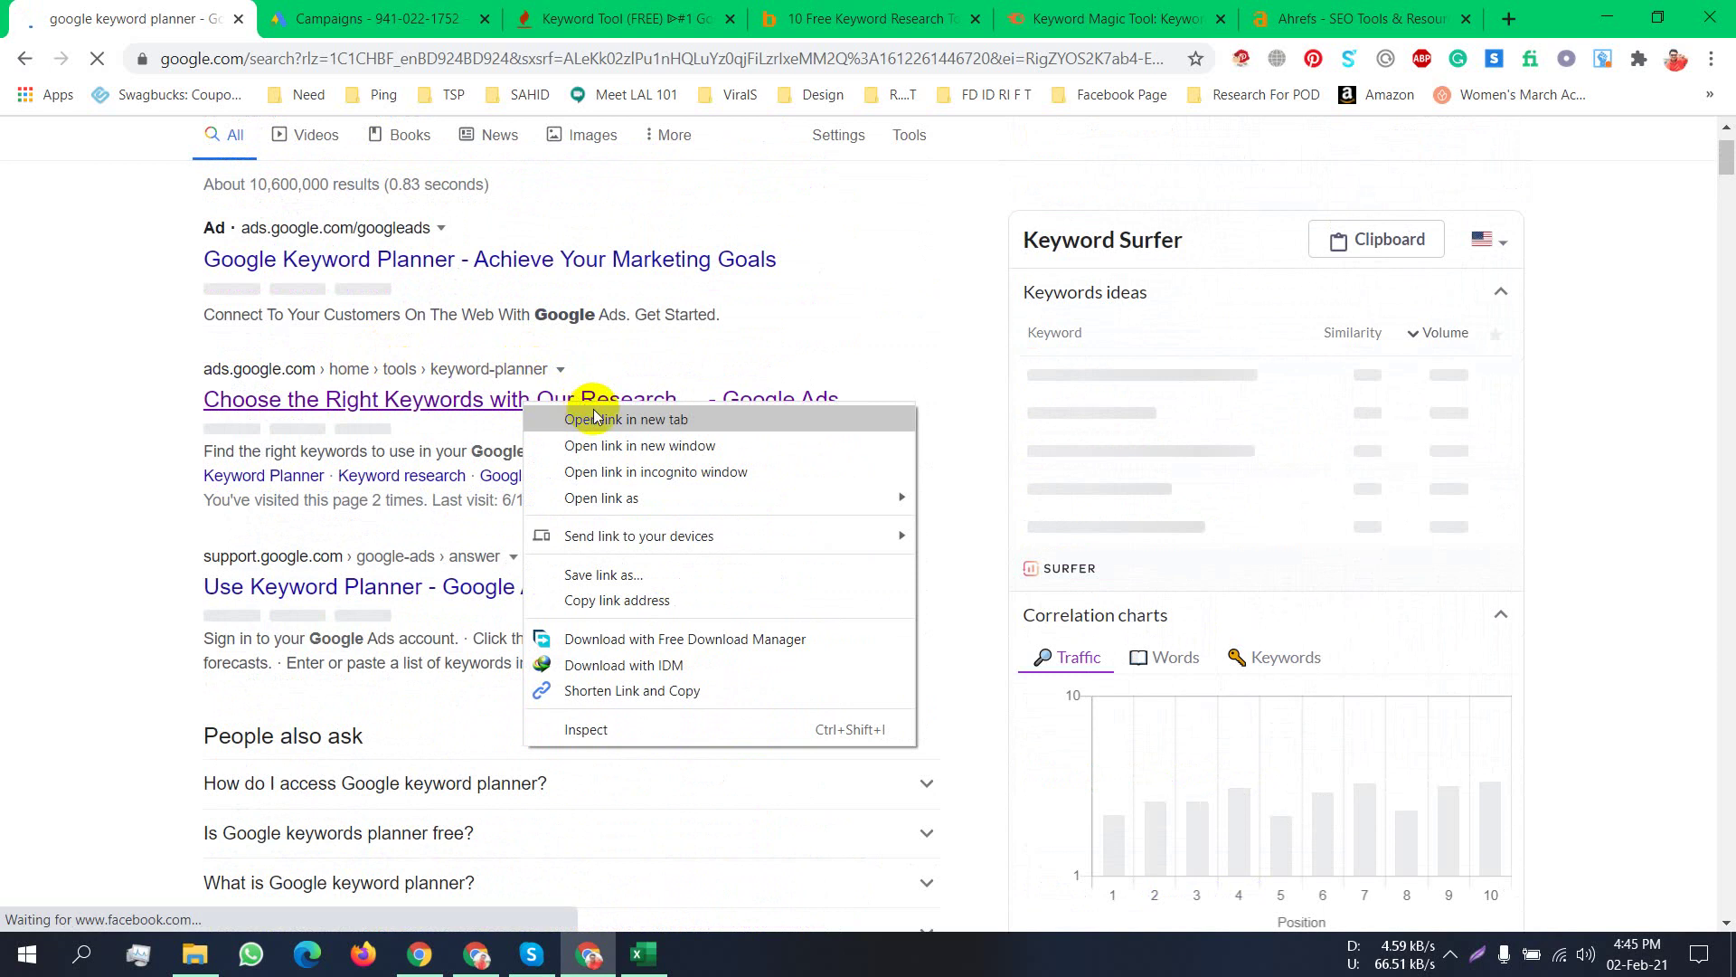
click(601, 421)
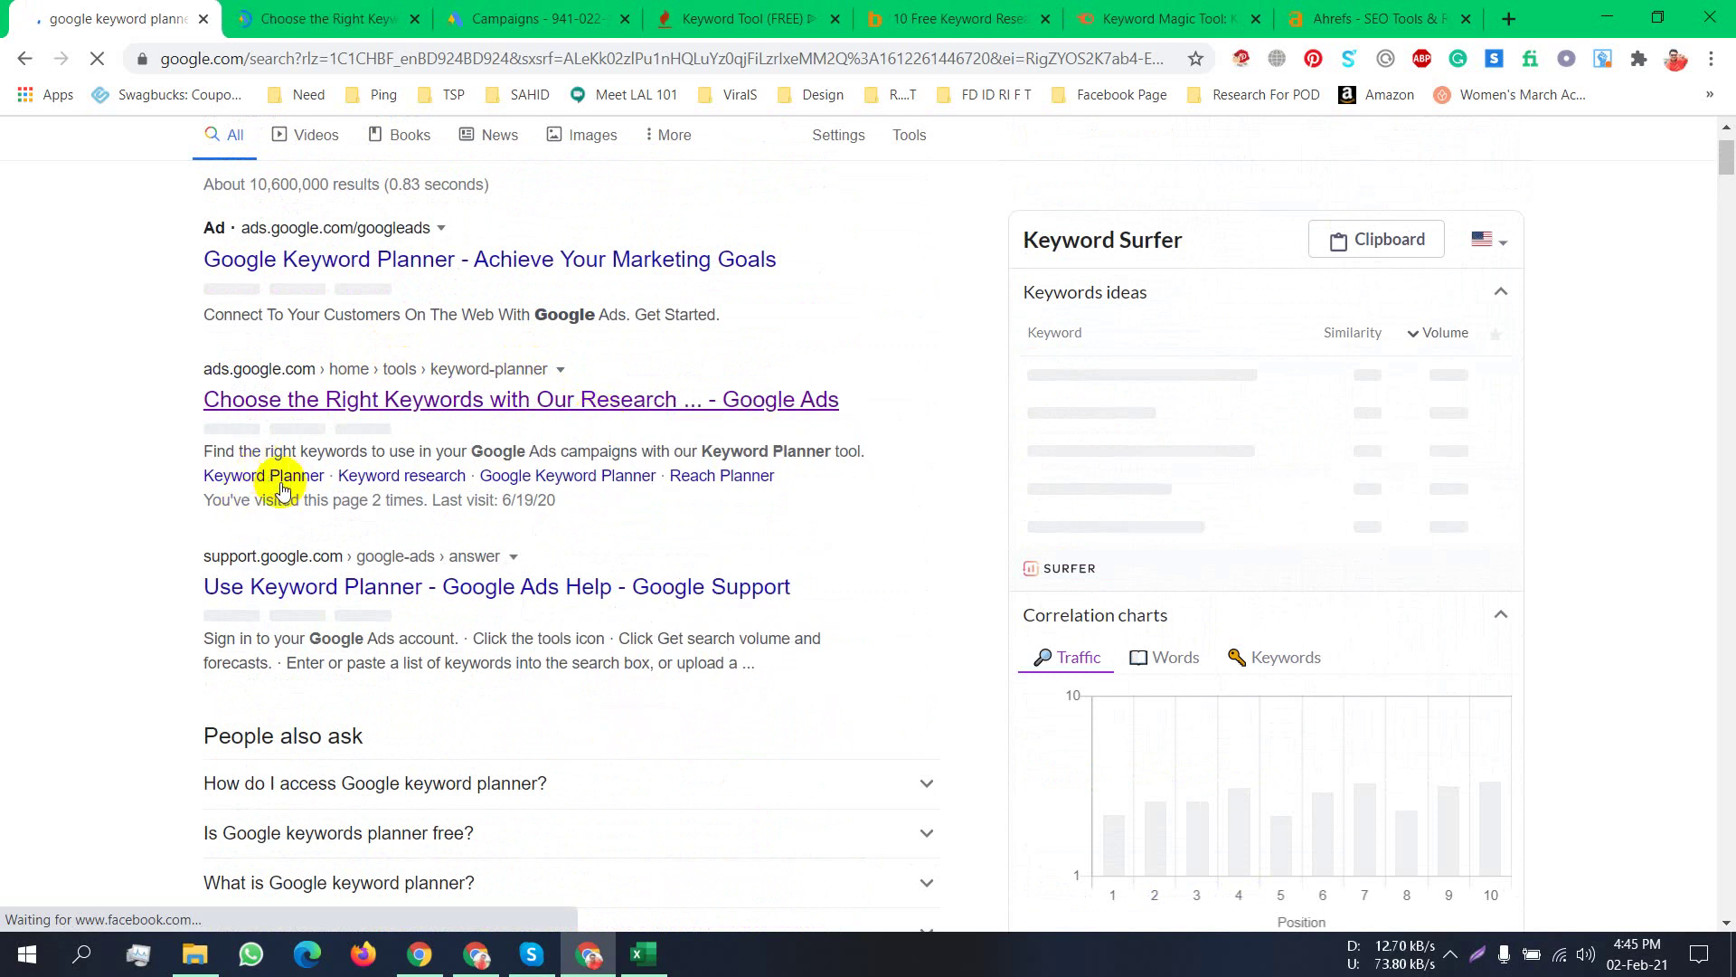
right_click(281, 489)
click(298, 494)
click(316, 5)
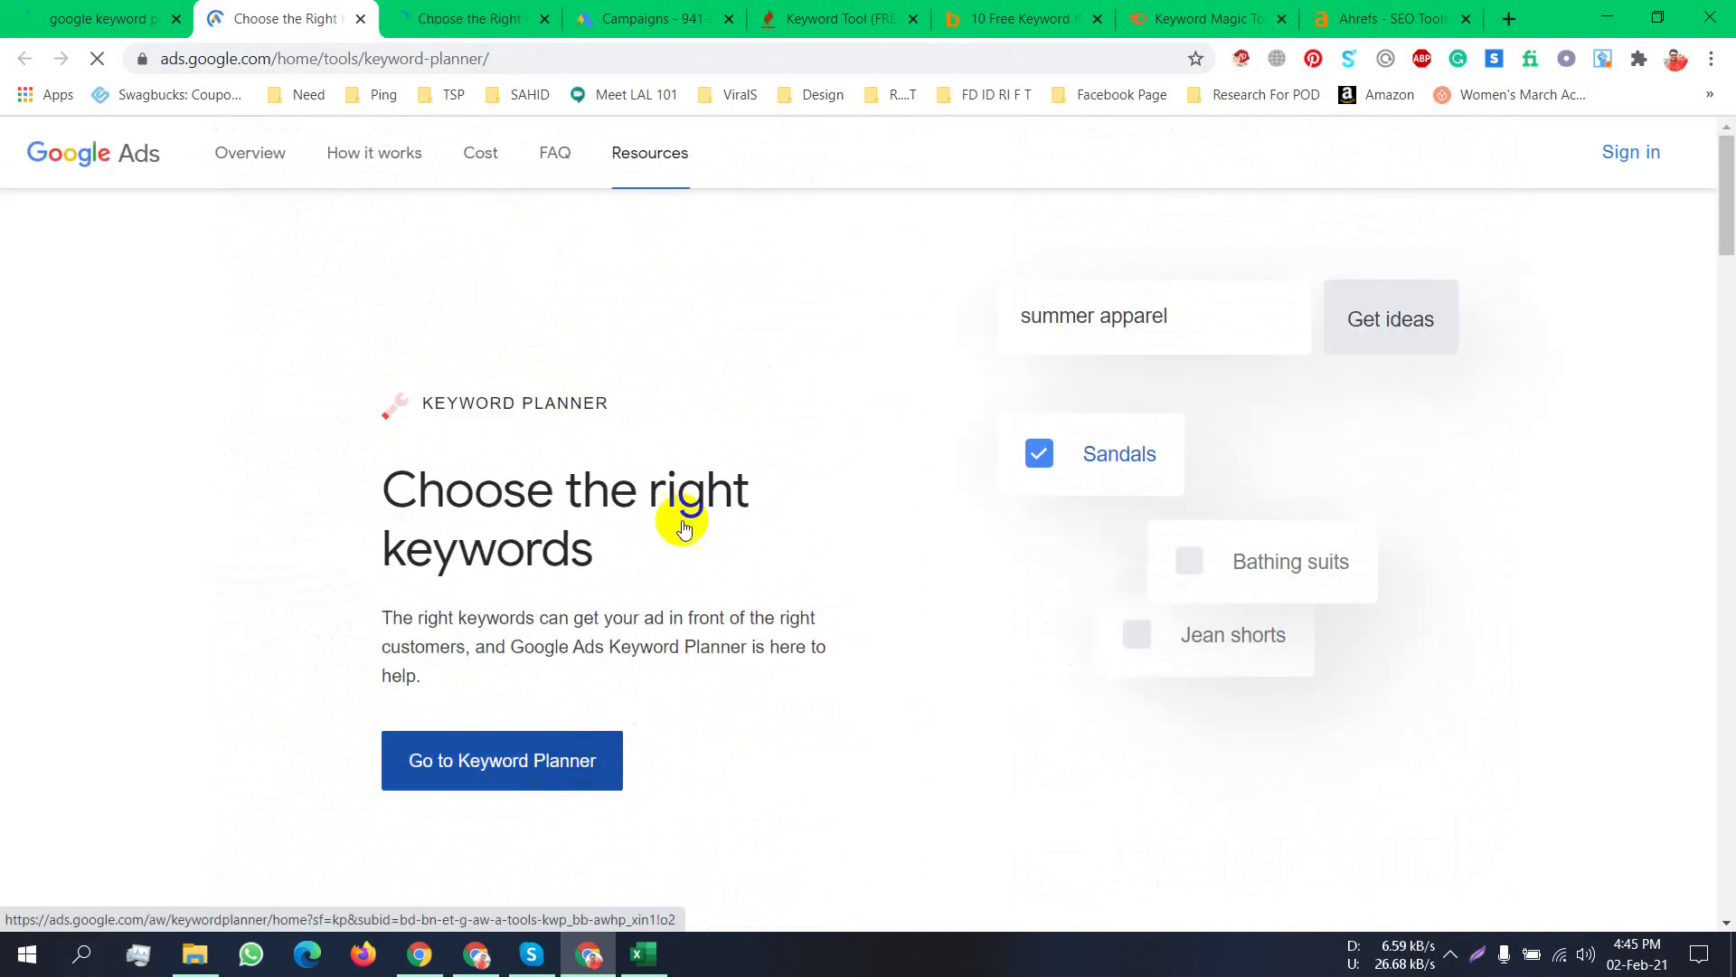
Close the blank loading tab and go to Keyword Planner from the "Choose the right keywords" landing page.
click(455, 10)
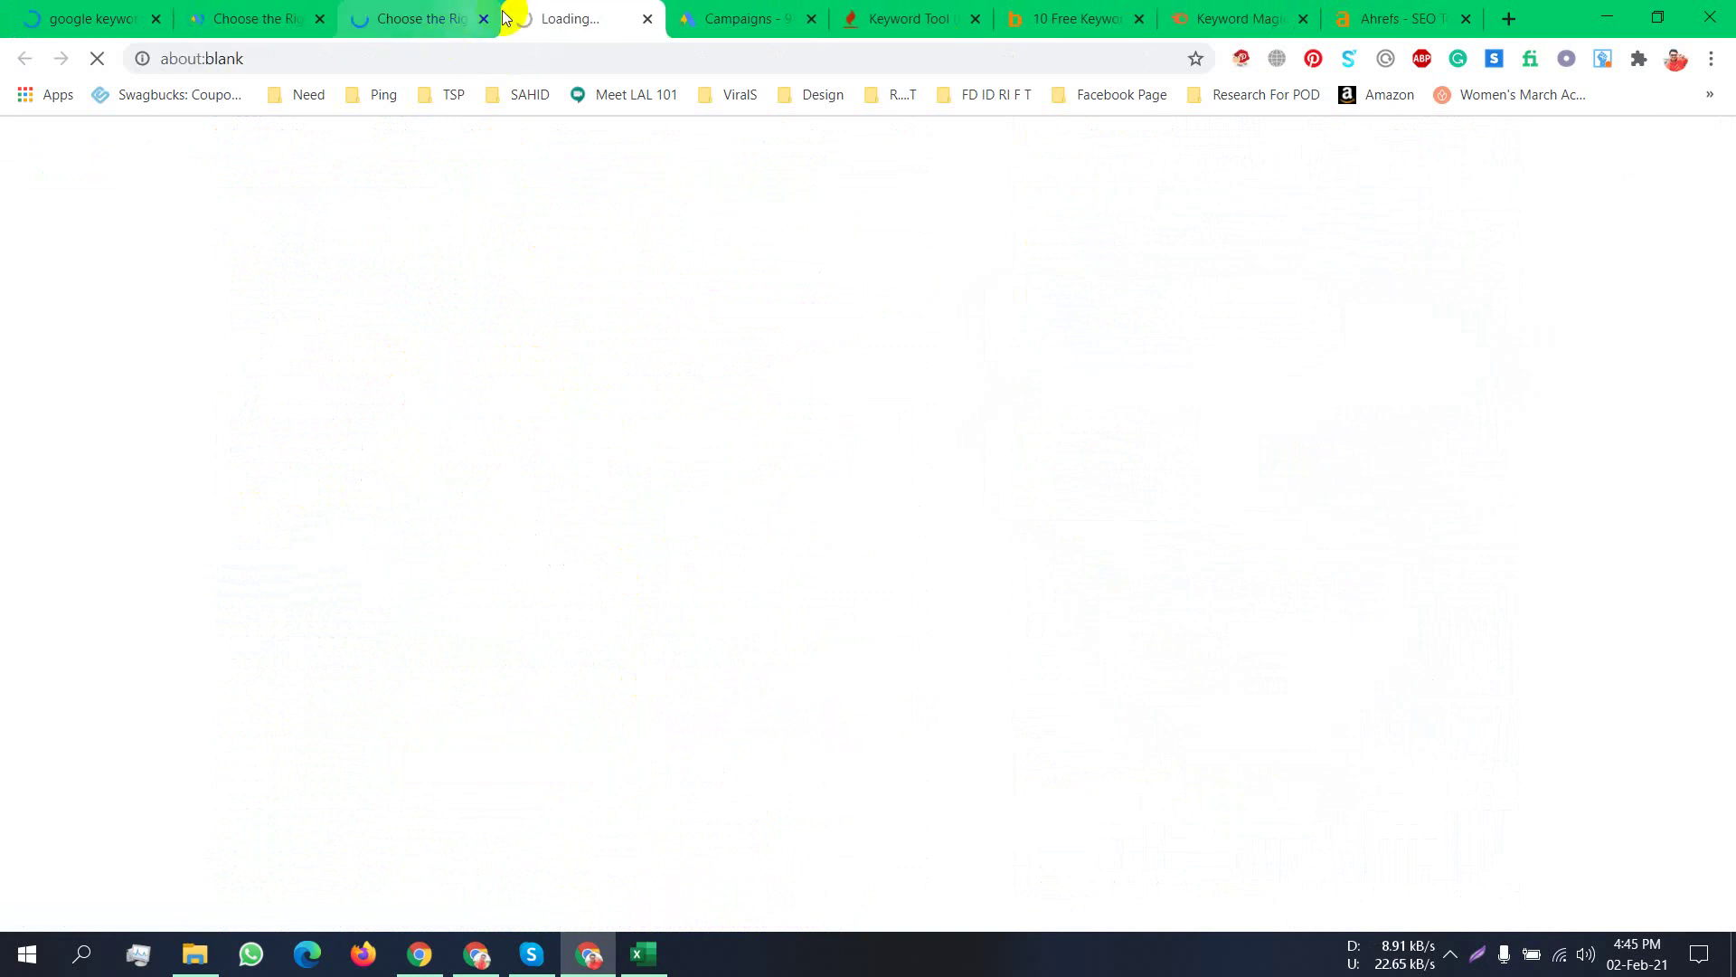
click(647, 19)
click(263, 18)
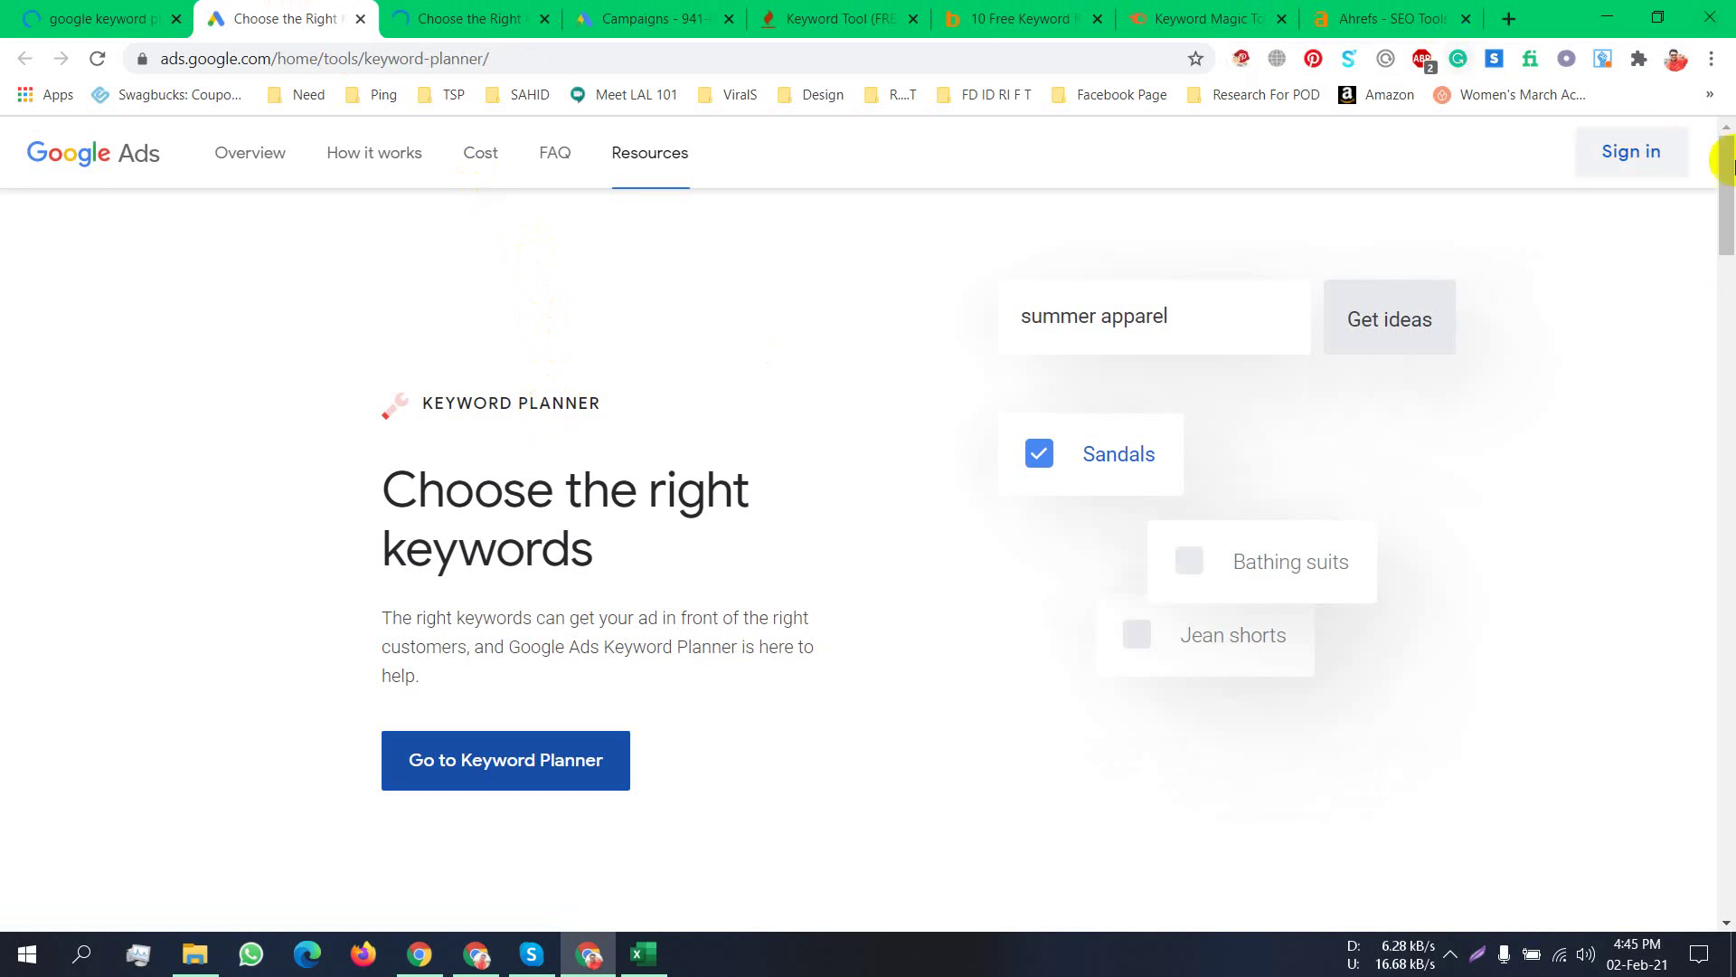
click(497, 774)
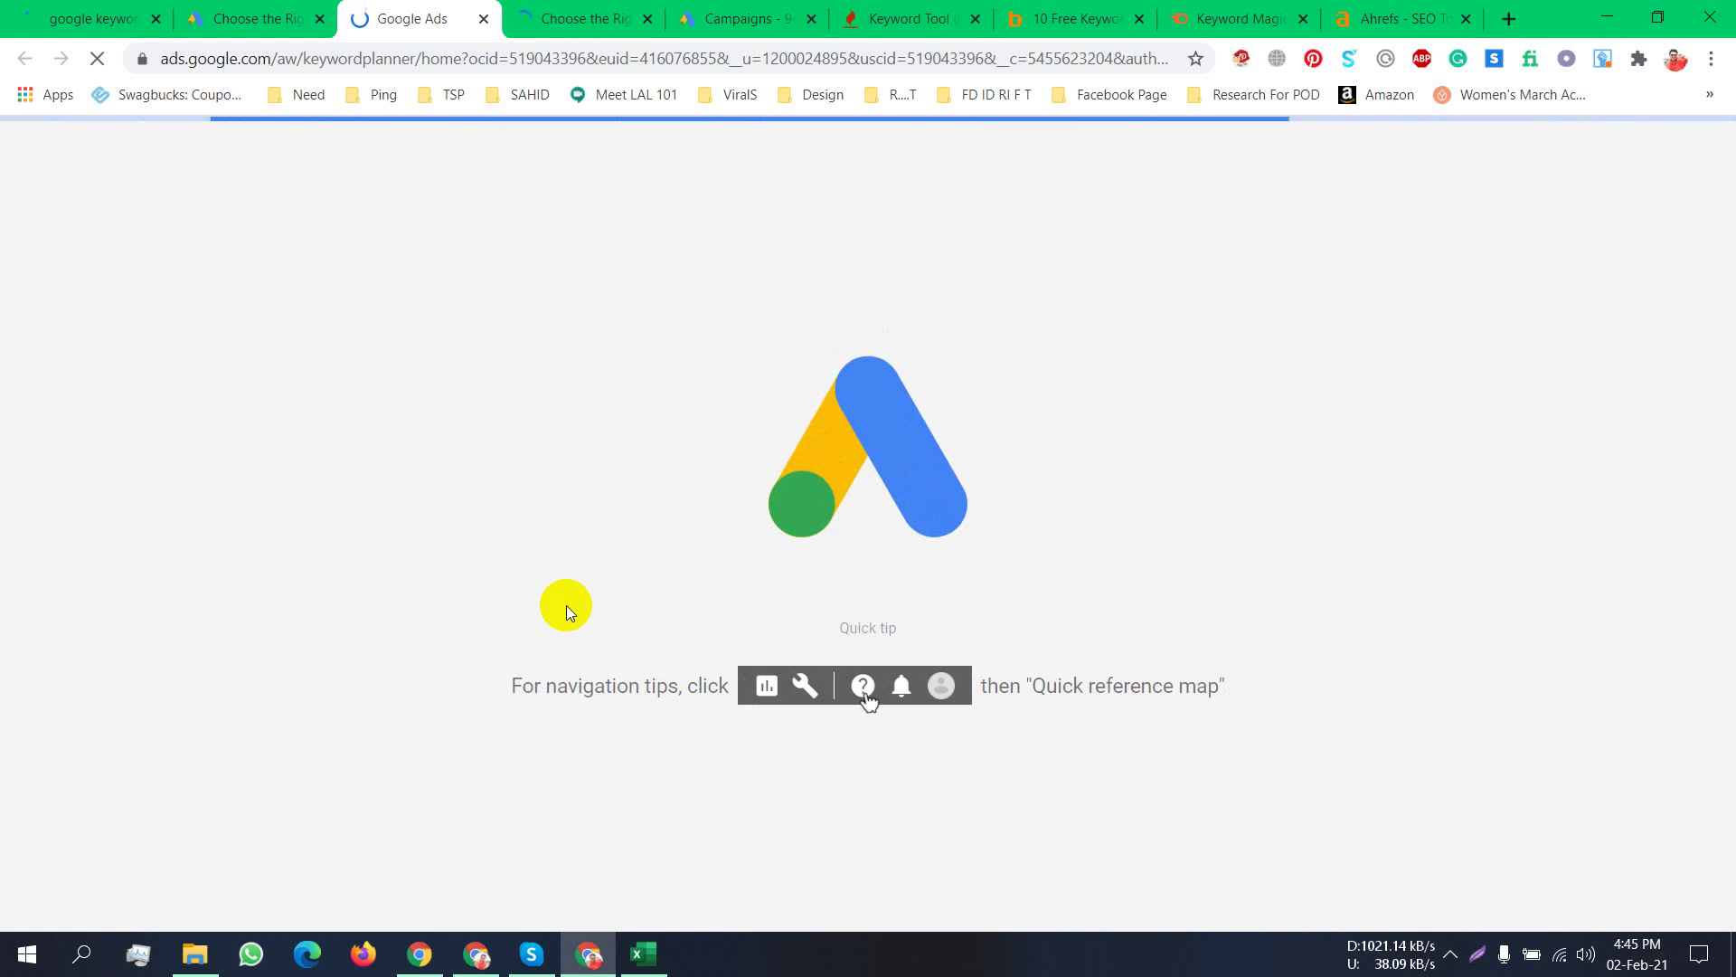
Check the loading Keyword Planner tabs and open the Tools & Settings options on the account's Campaigns page.
click(587, 14)
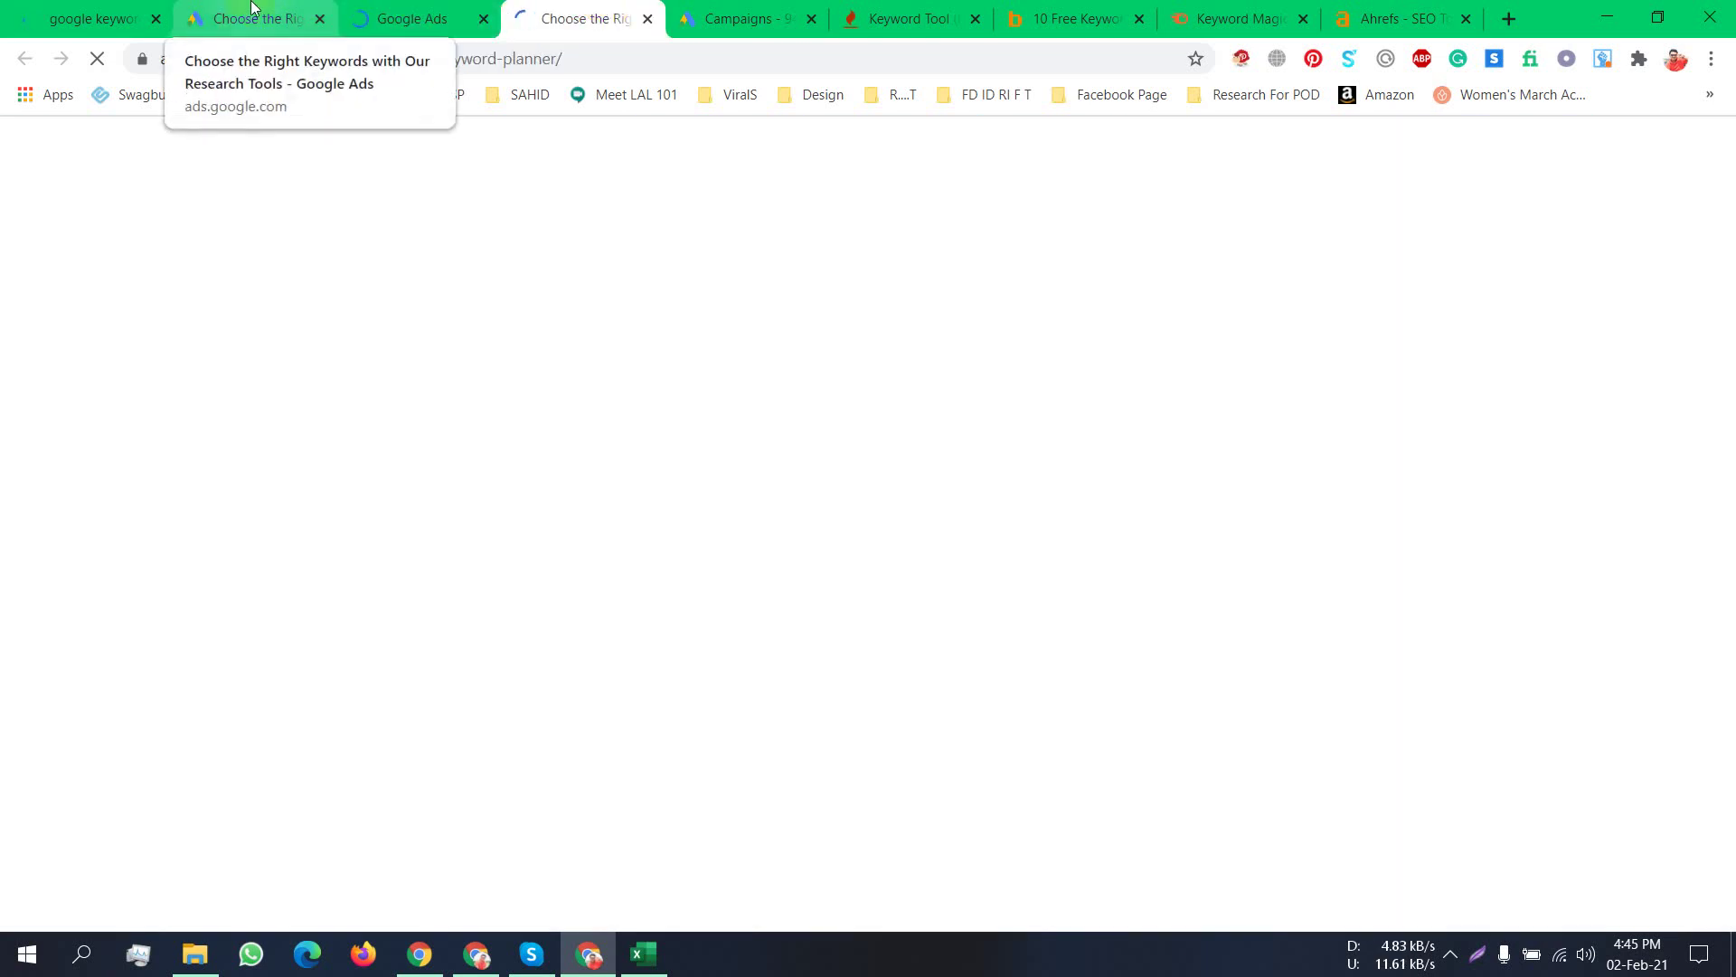
click(412, 12)
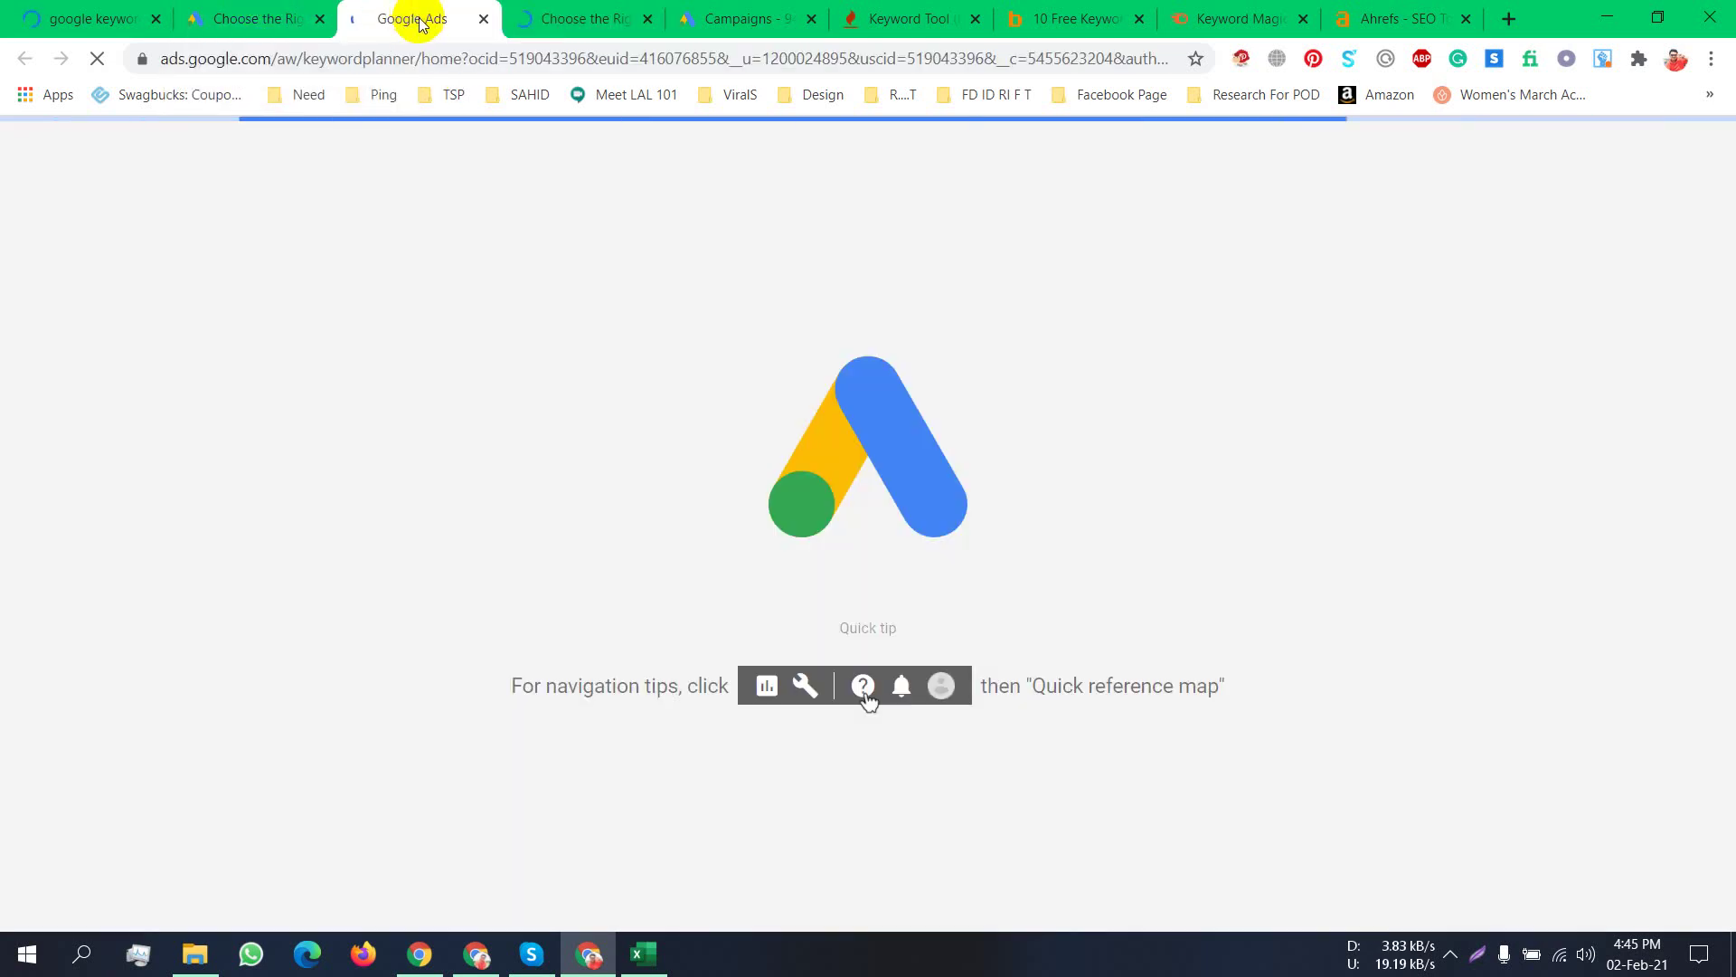
click(731, 8)
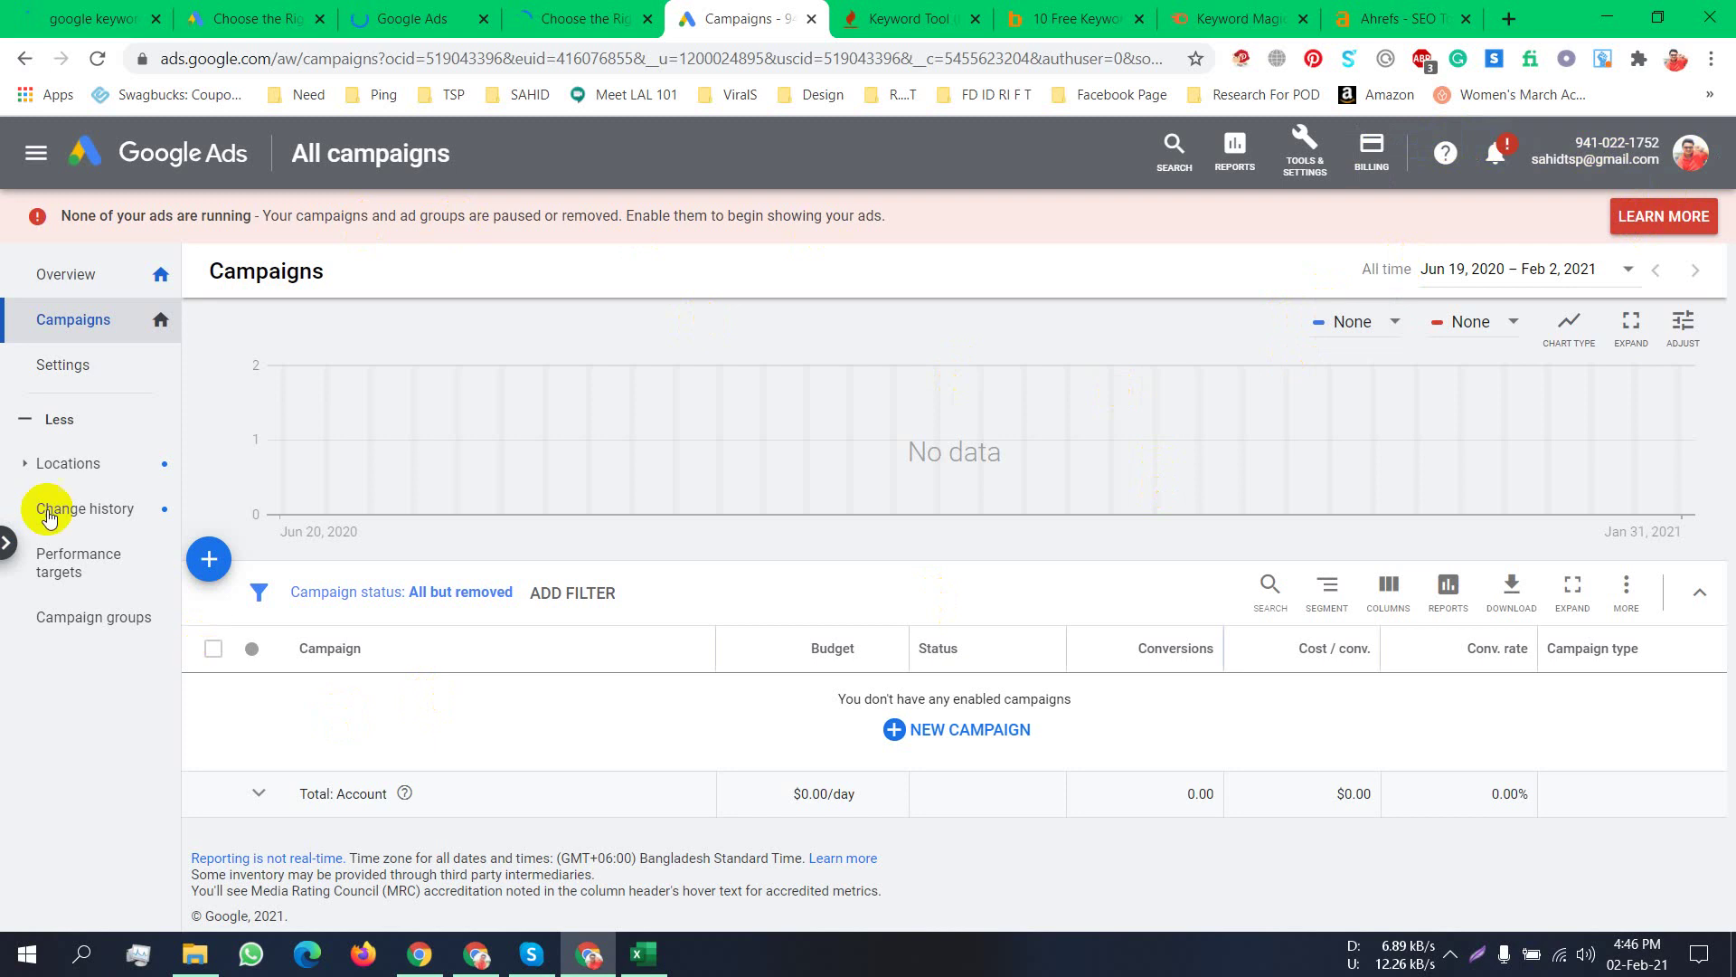
click(1298, 161)
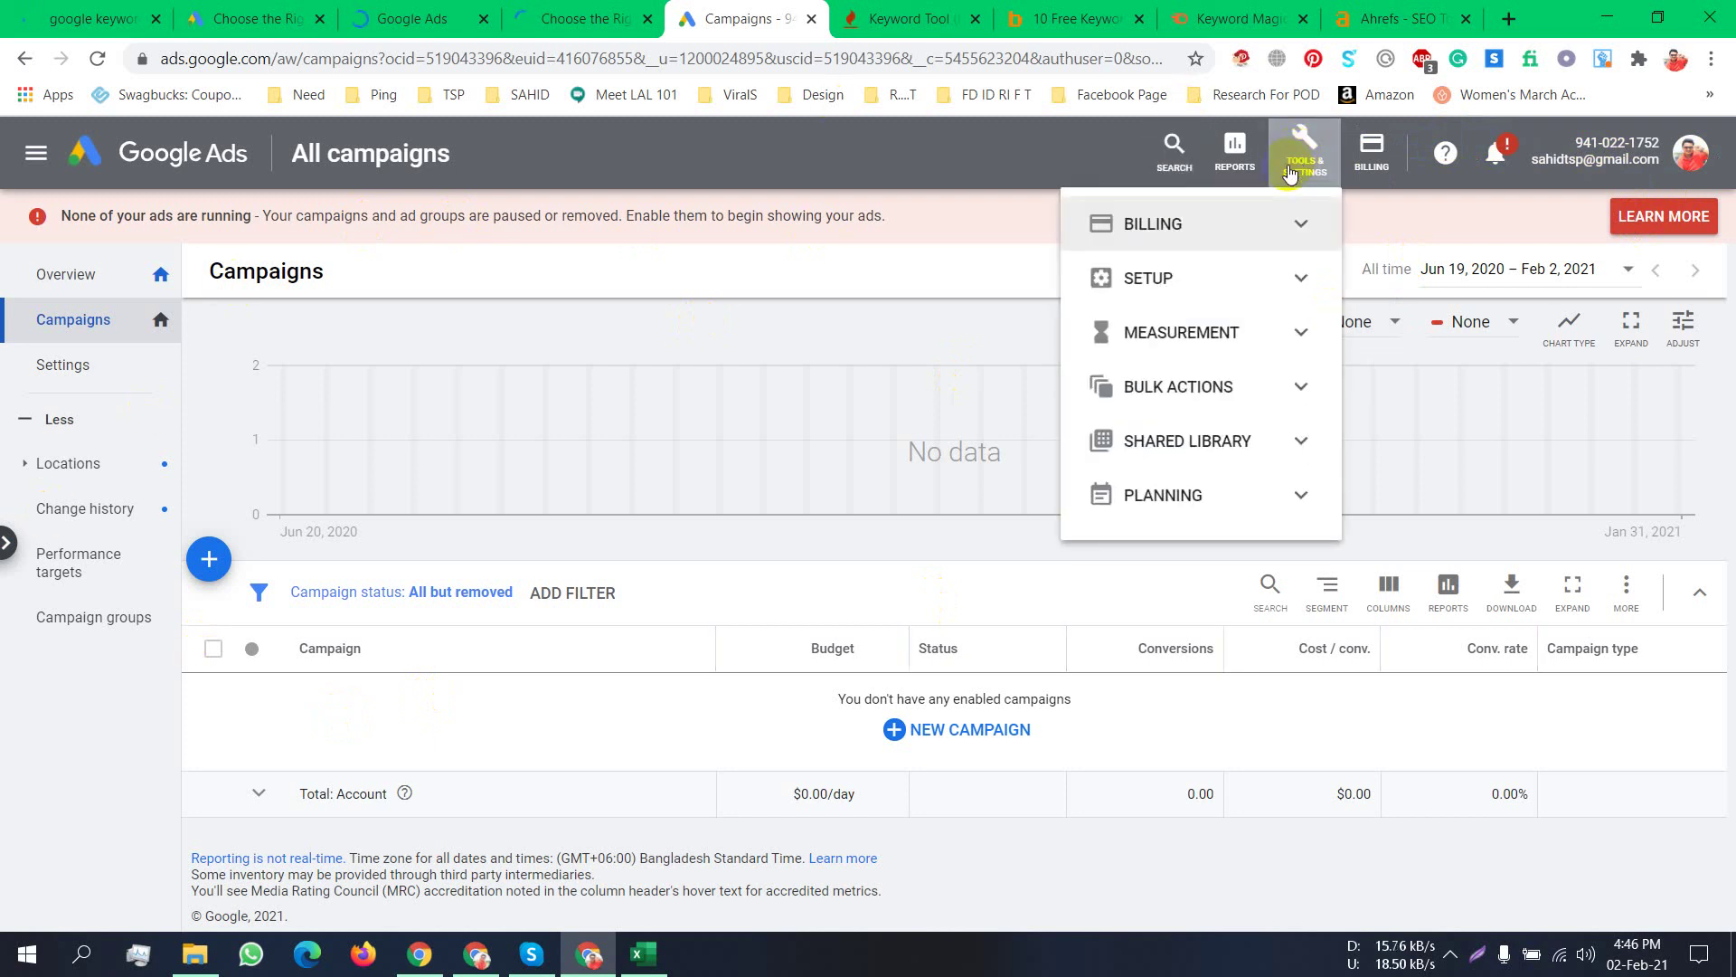
Return to the second Keyword Planner landing page and try to sign in to Google Ads from there.
click(583, 11)
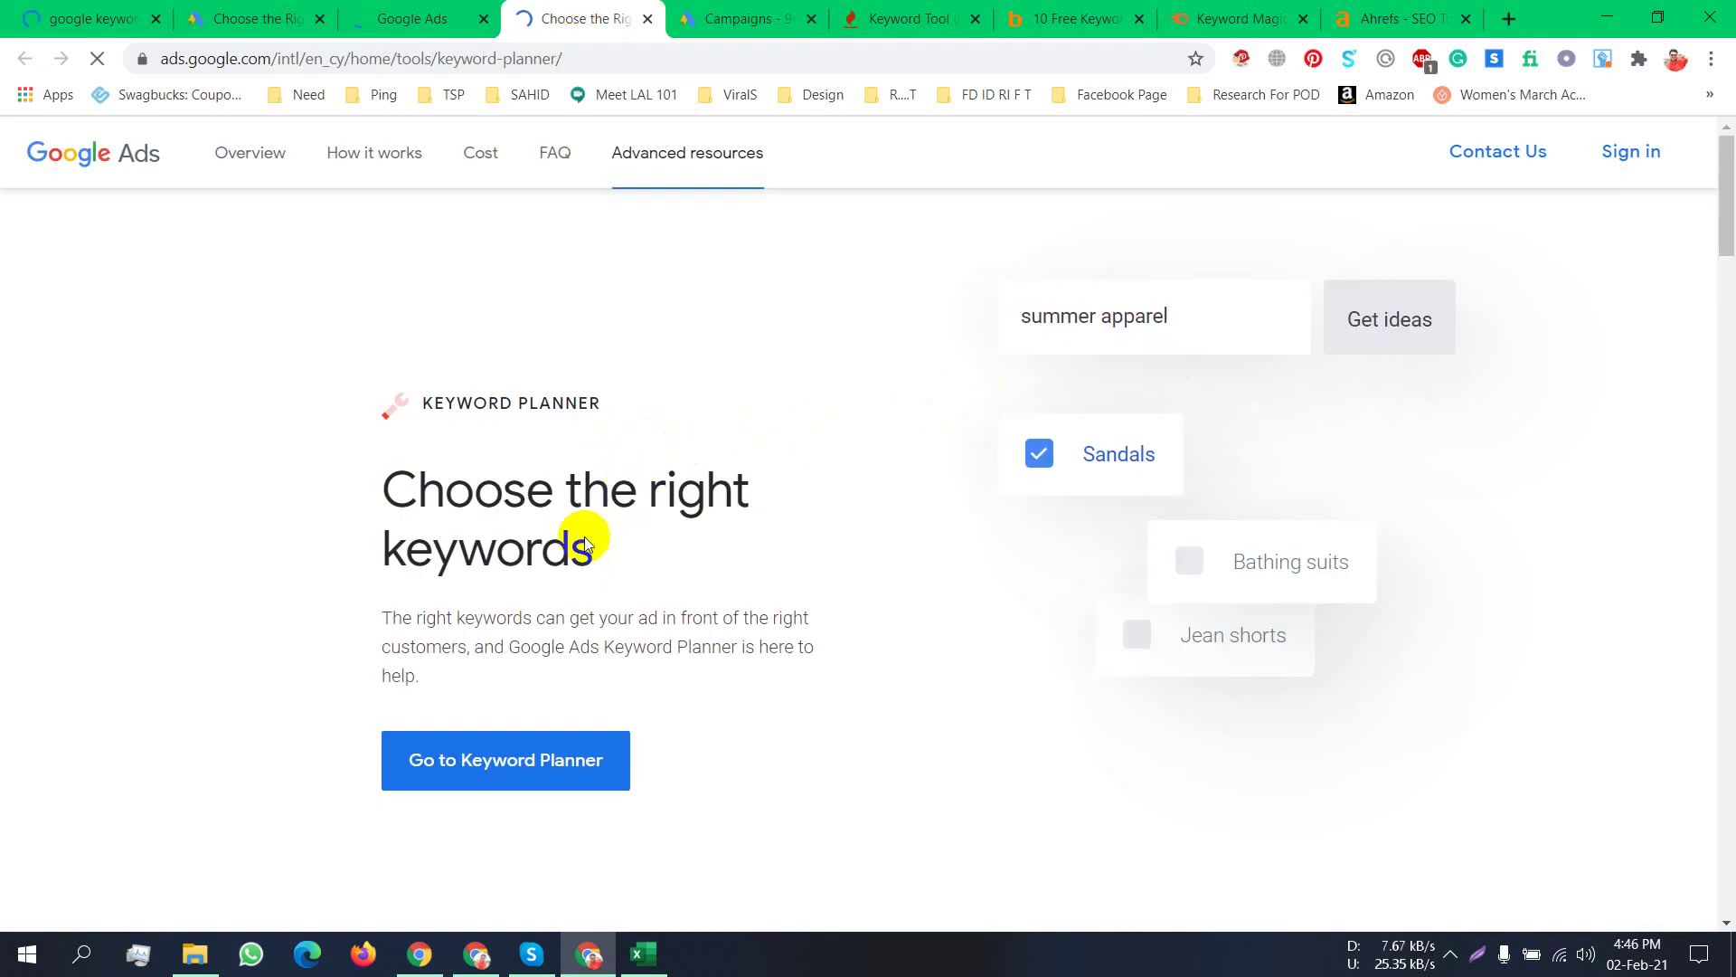
click(434, 14)
click(601, 13)
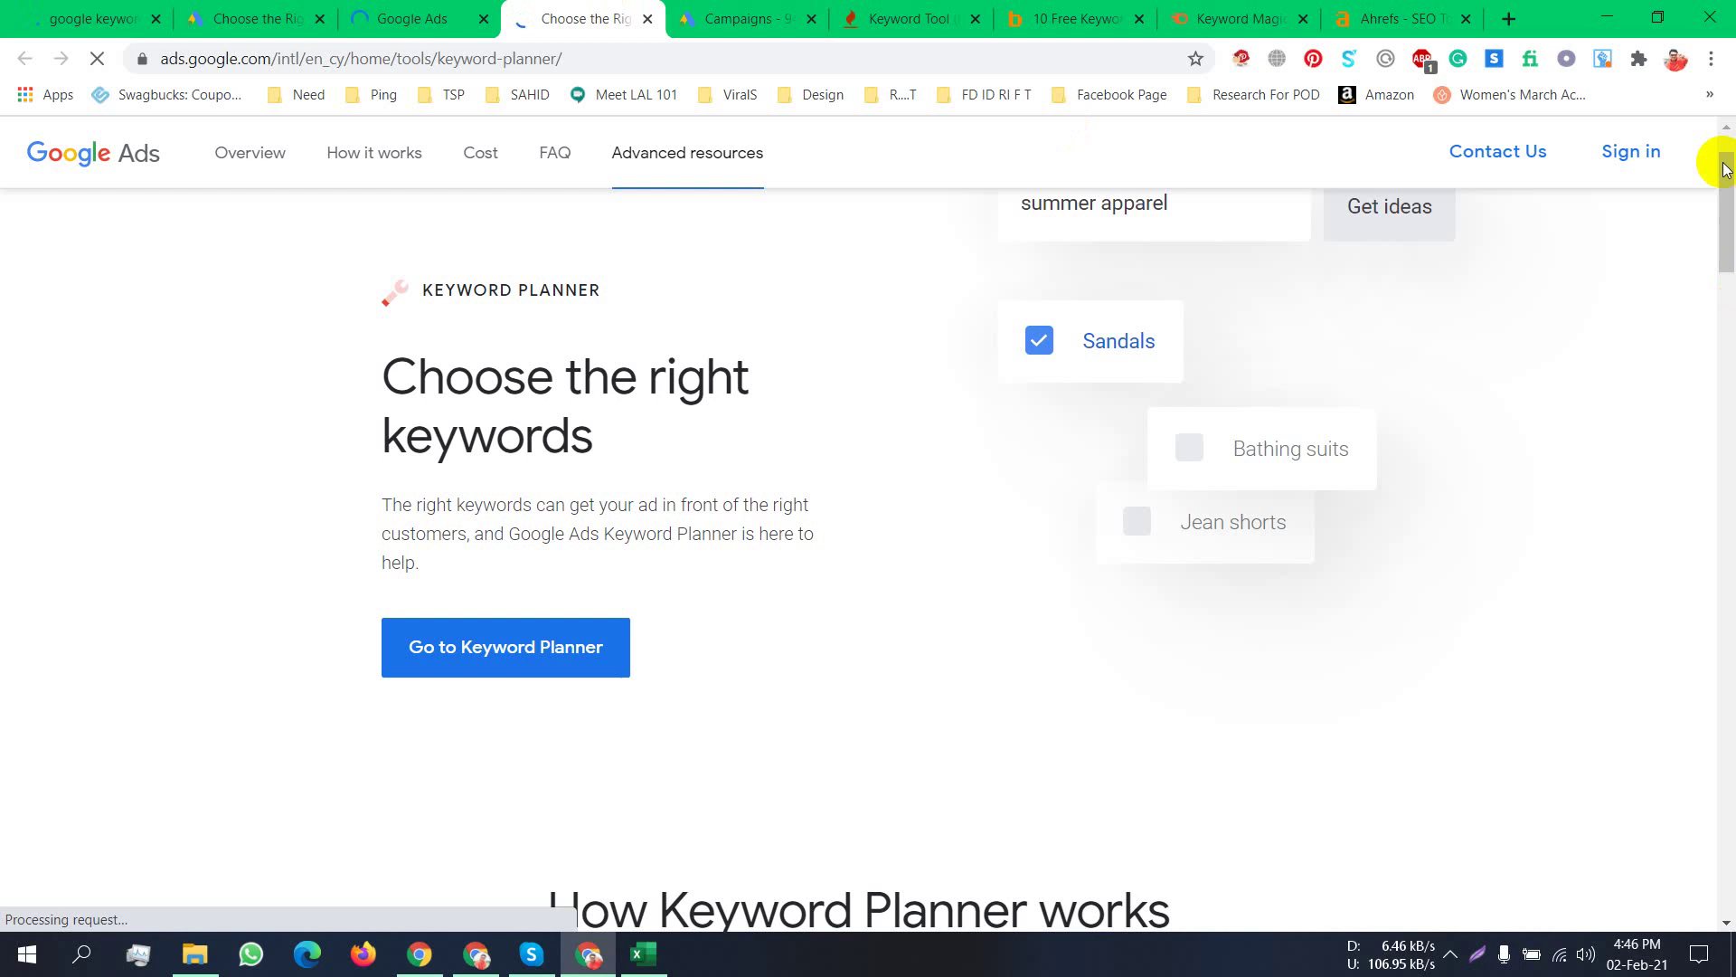
click(1638, 152)
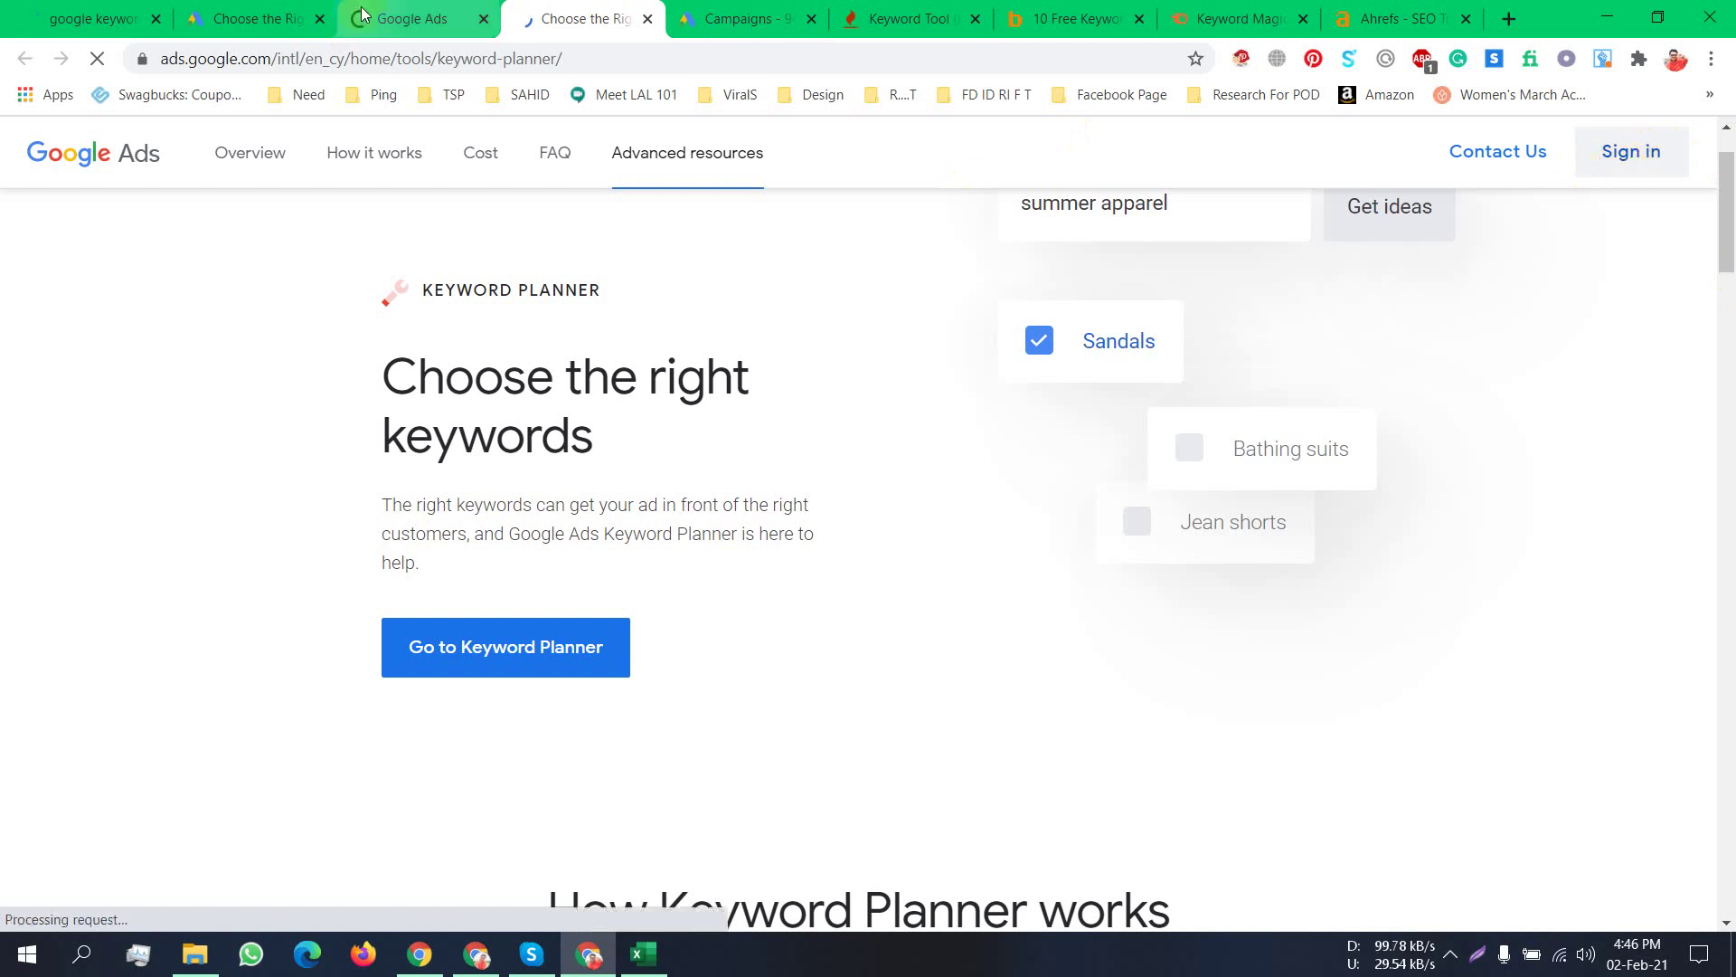
Close both Keyword Planner landing page tabs and the loading Google Ads tab.
click(318, 21)
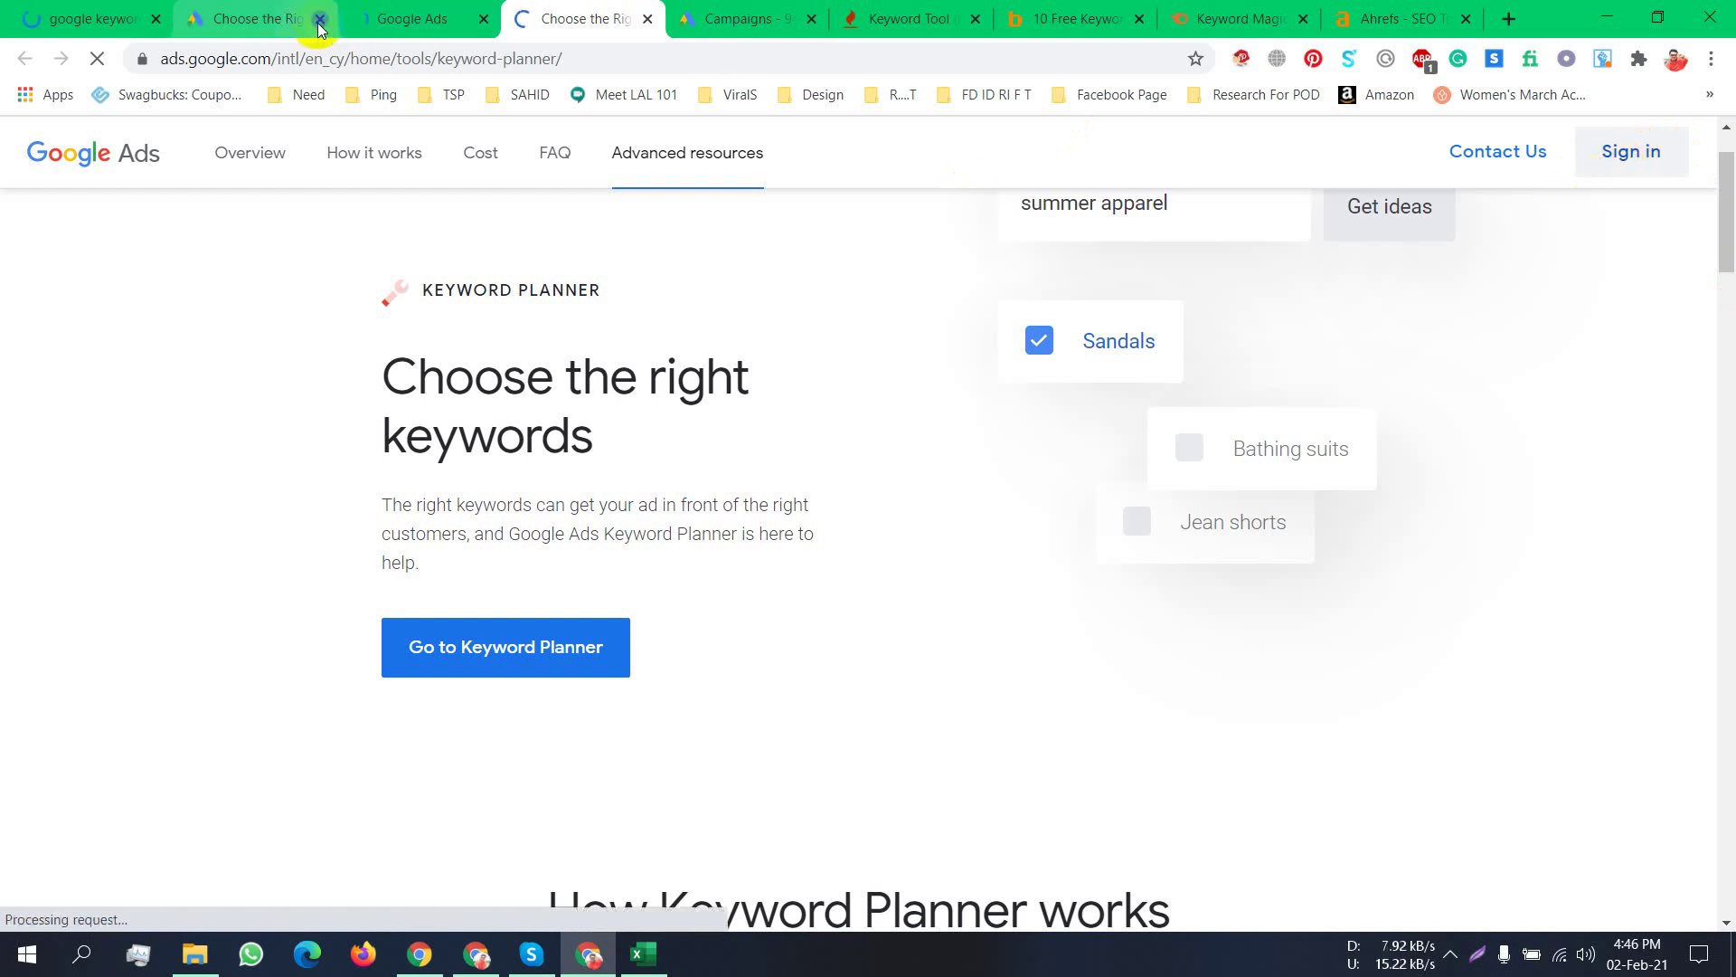
click(318, 20)
click(321, 19)
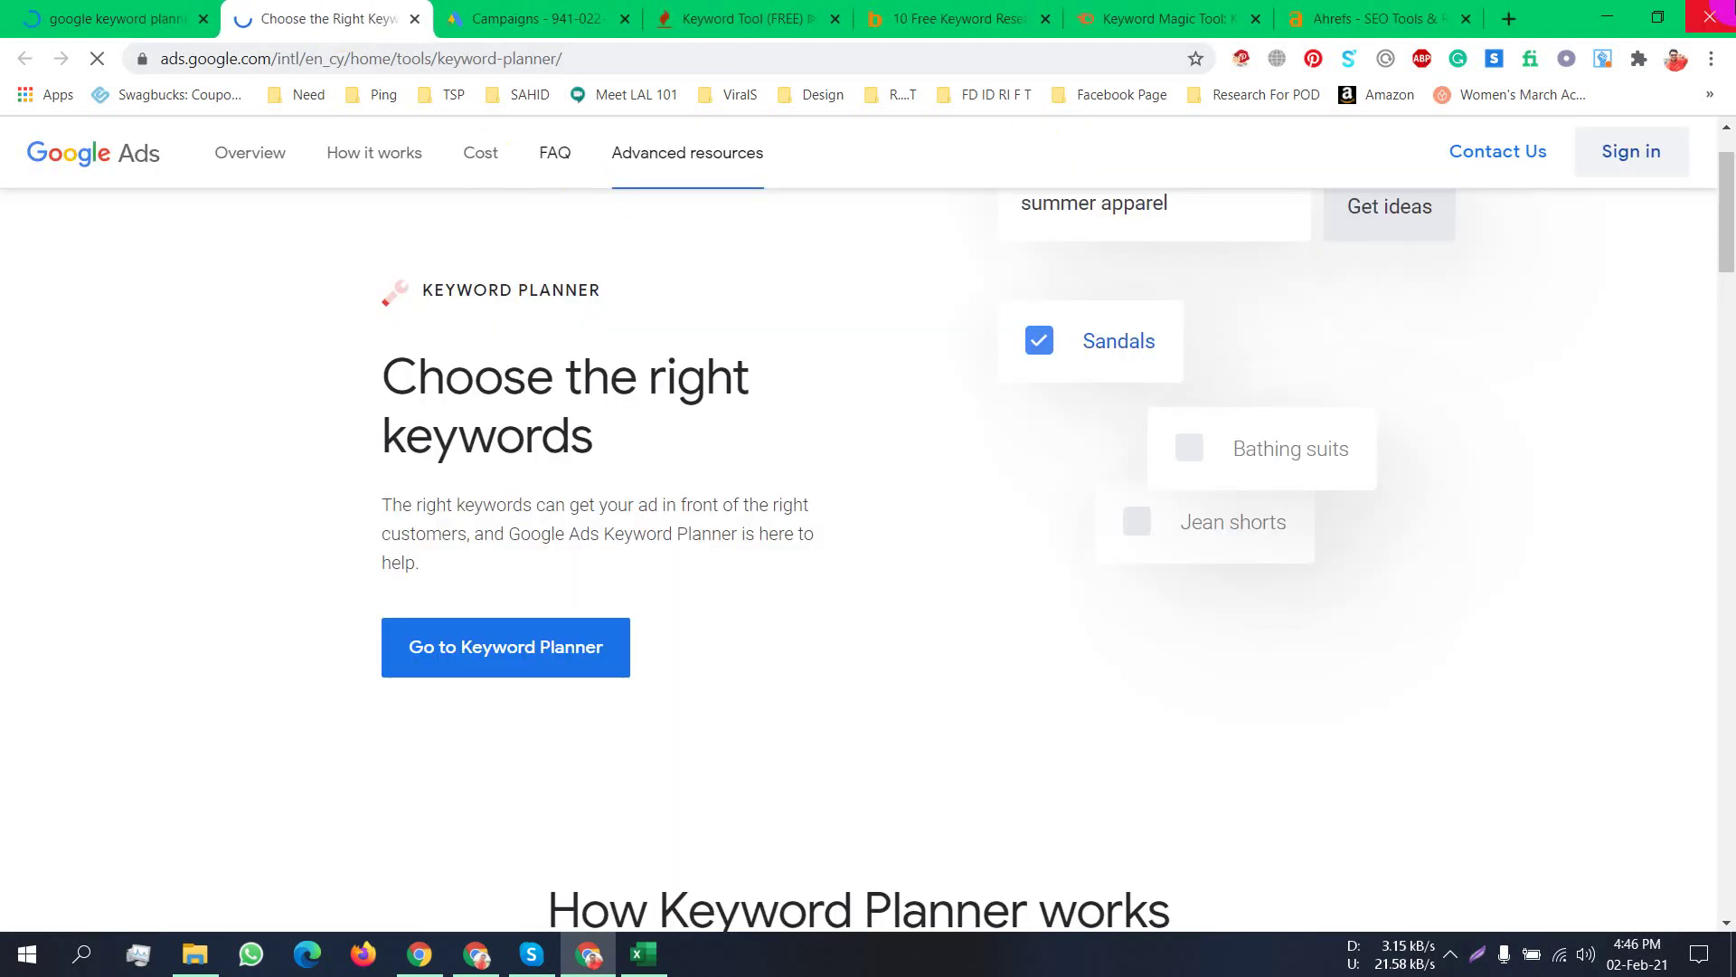
key(ctrl+w)
Switch to the Chrome window with the Meet session and search Google for "keyword planner" in a new tab.
click(1626, 9)
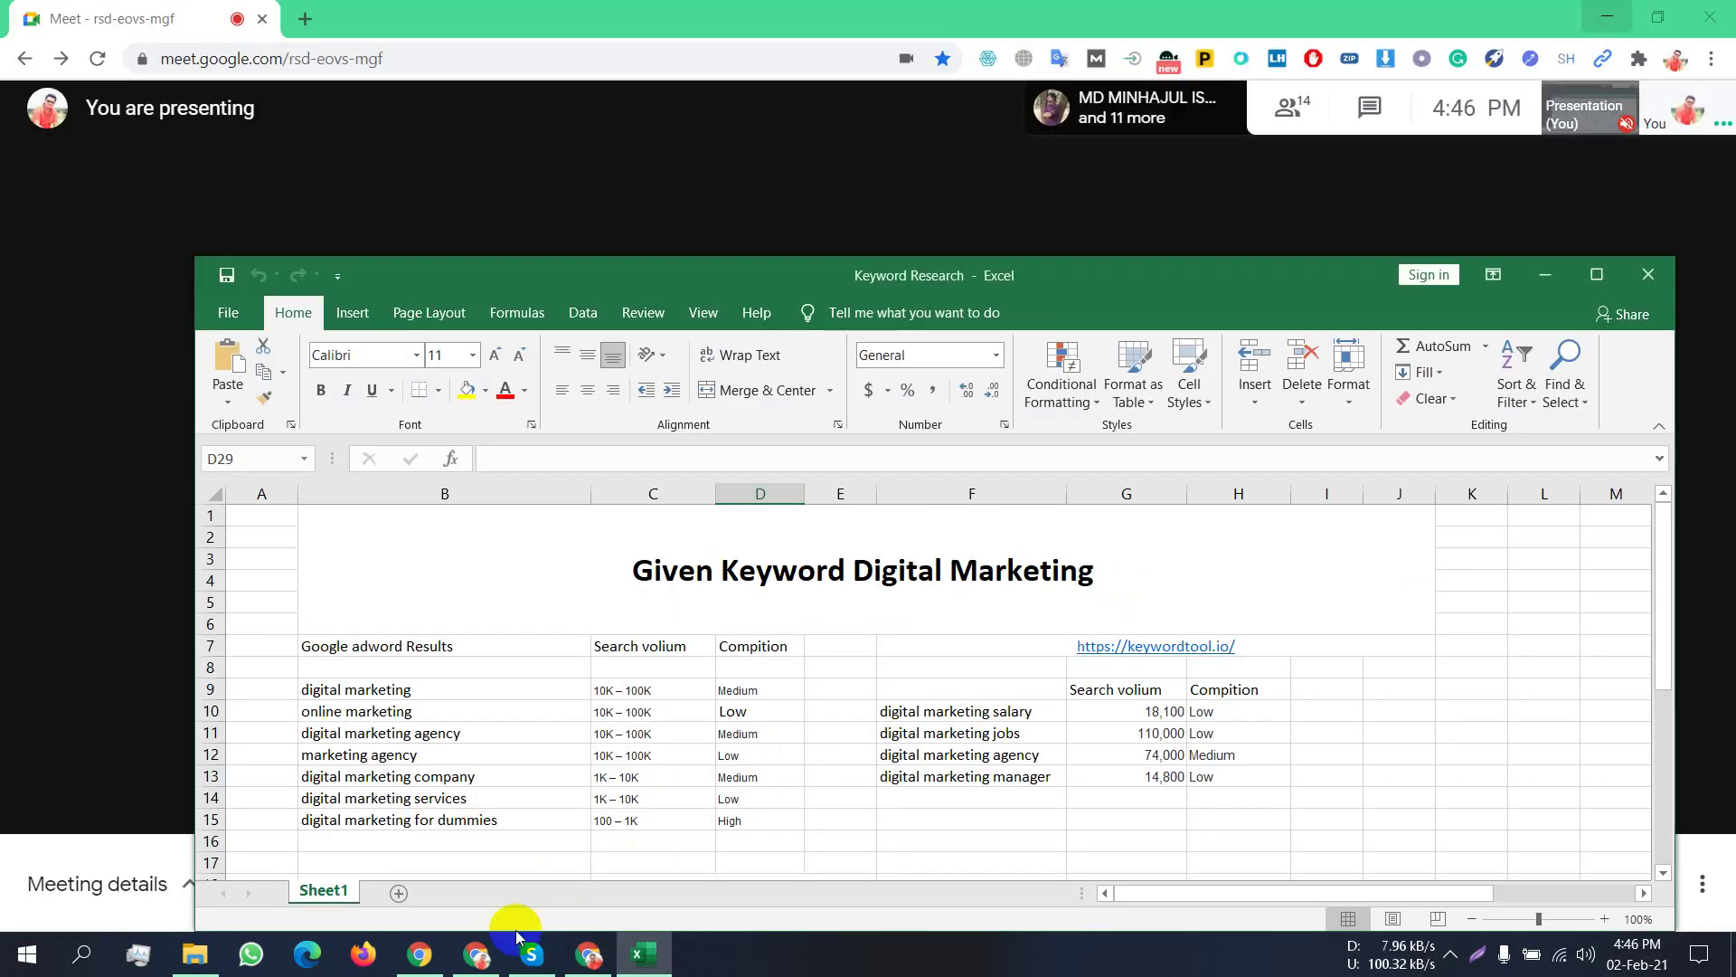
click(305, 19)
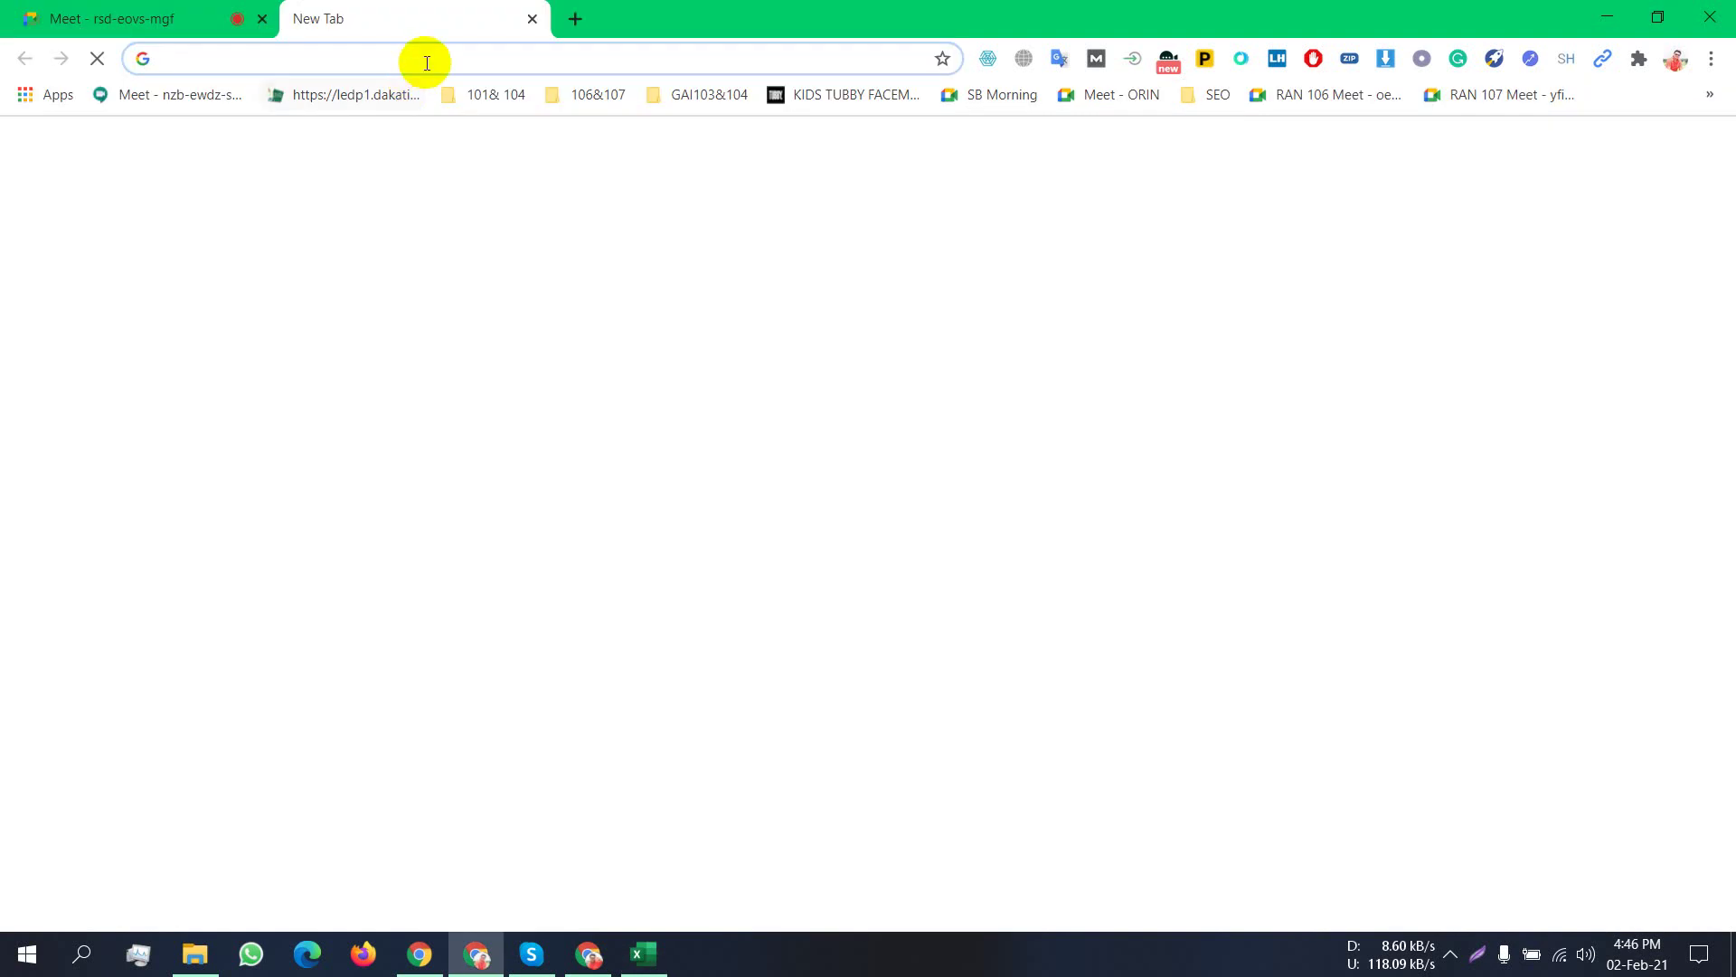
text(ke)
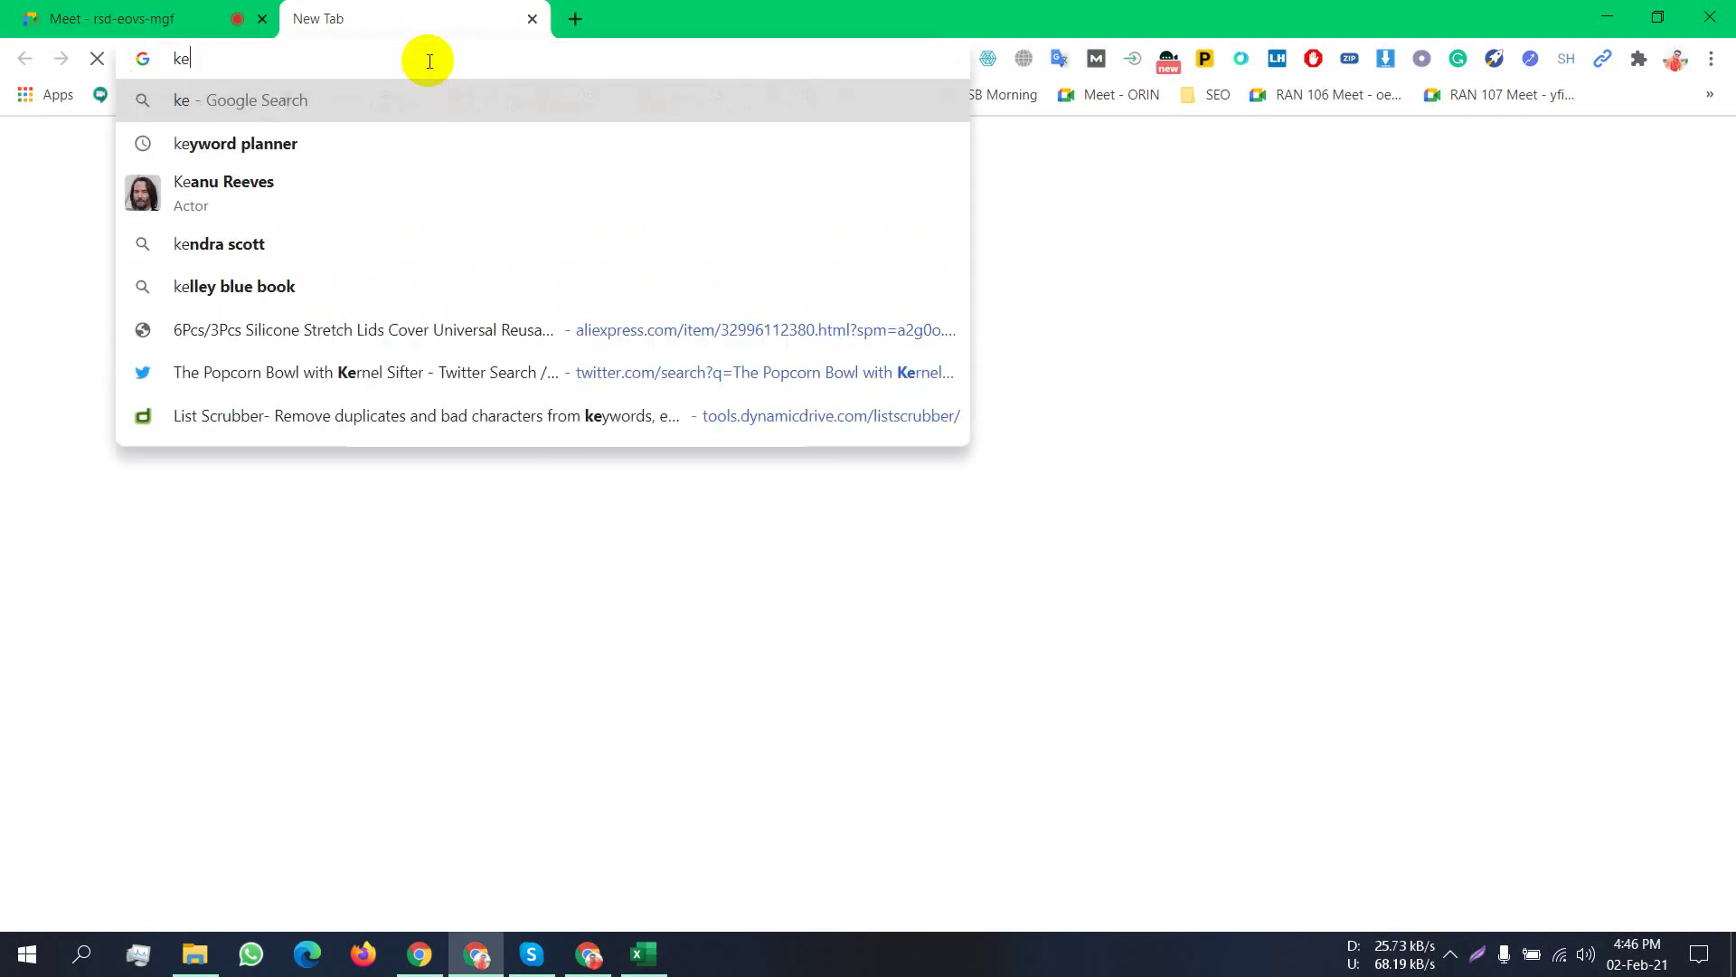
key(Down)
key(Return)
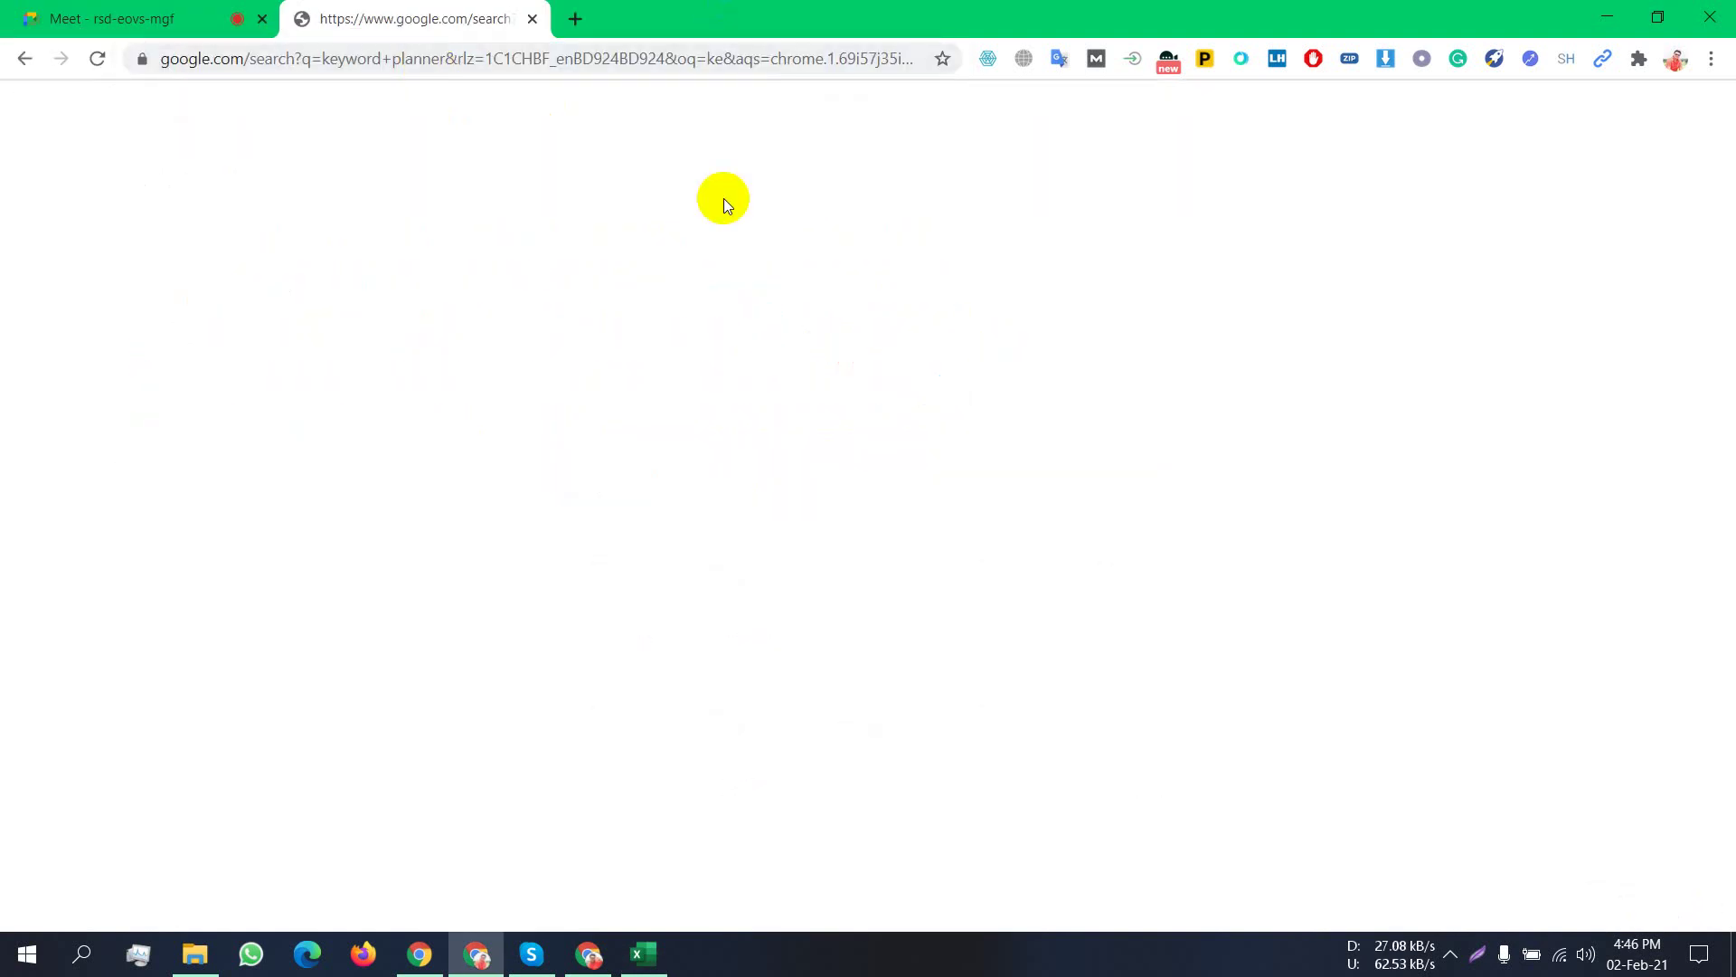
Close the Campaigns and "google keyword planner" tabs in the other Chrome window, and return to the new search results.
click(589, 954)
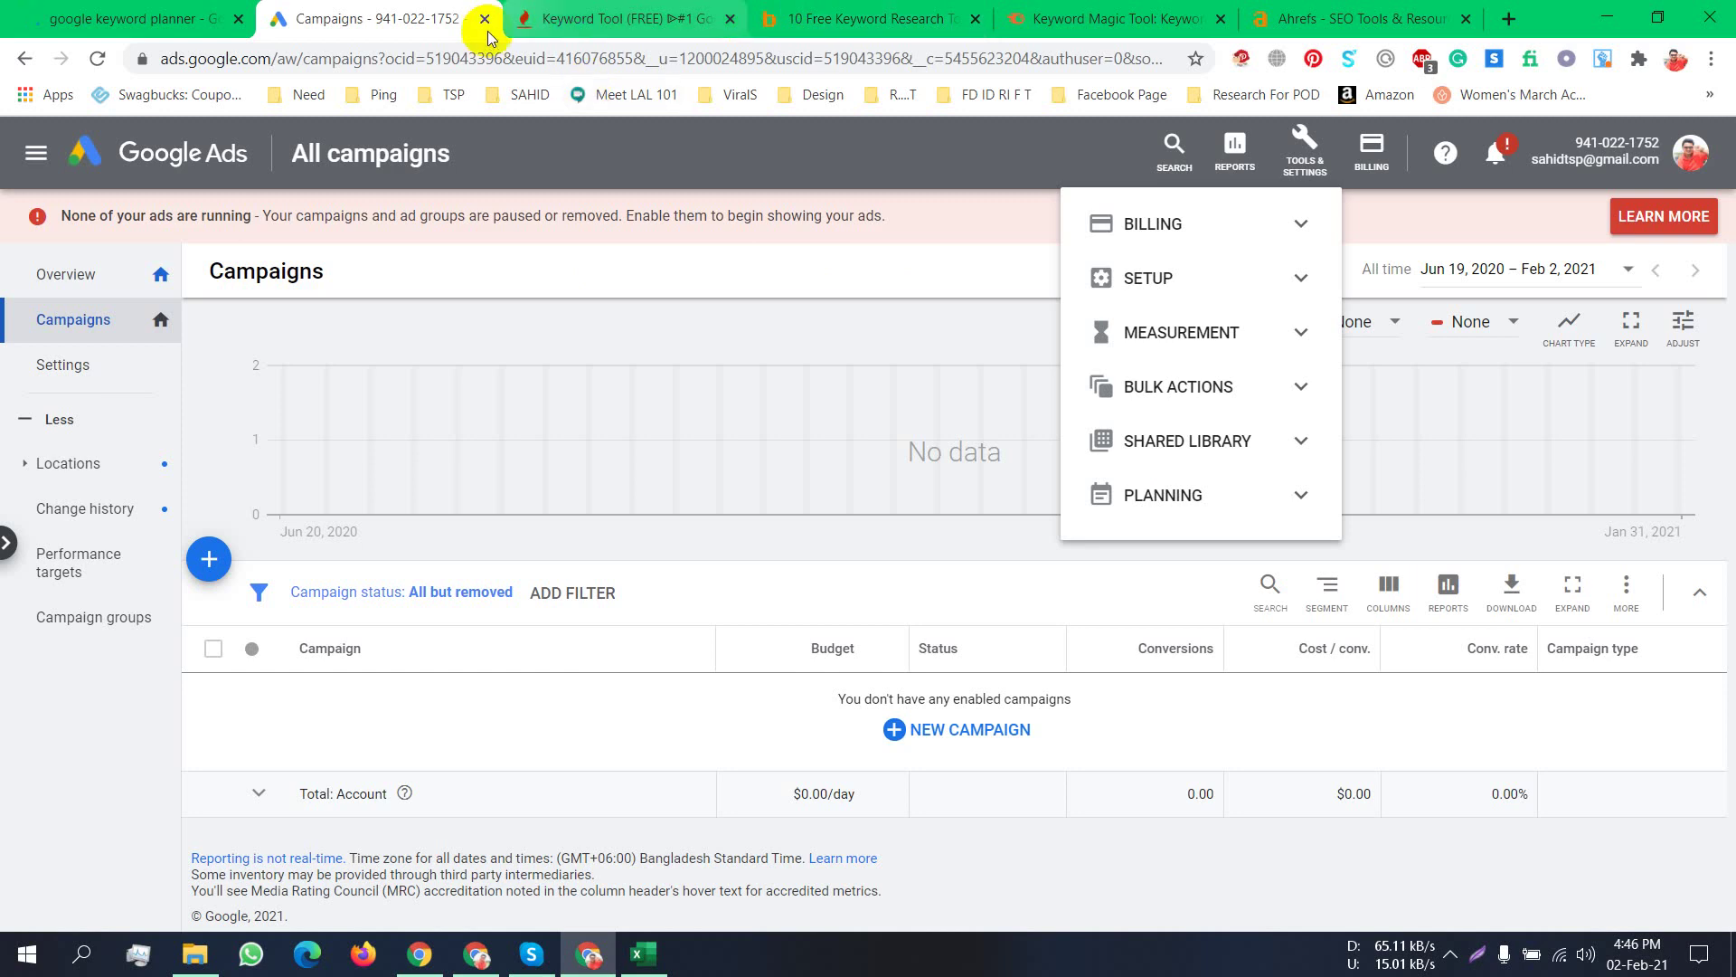
click(486, 22)
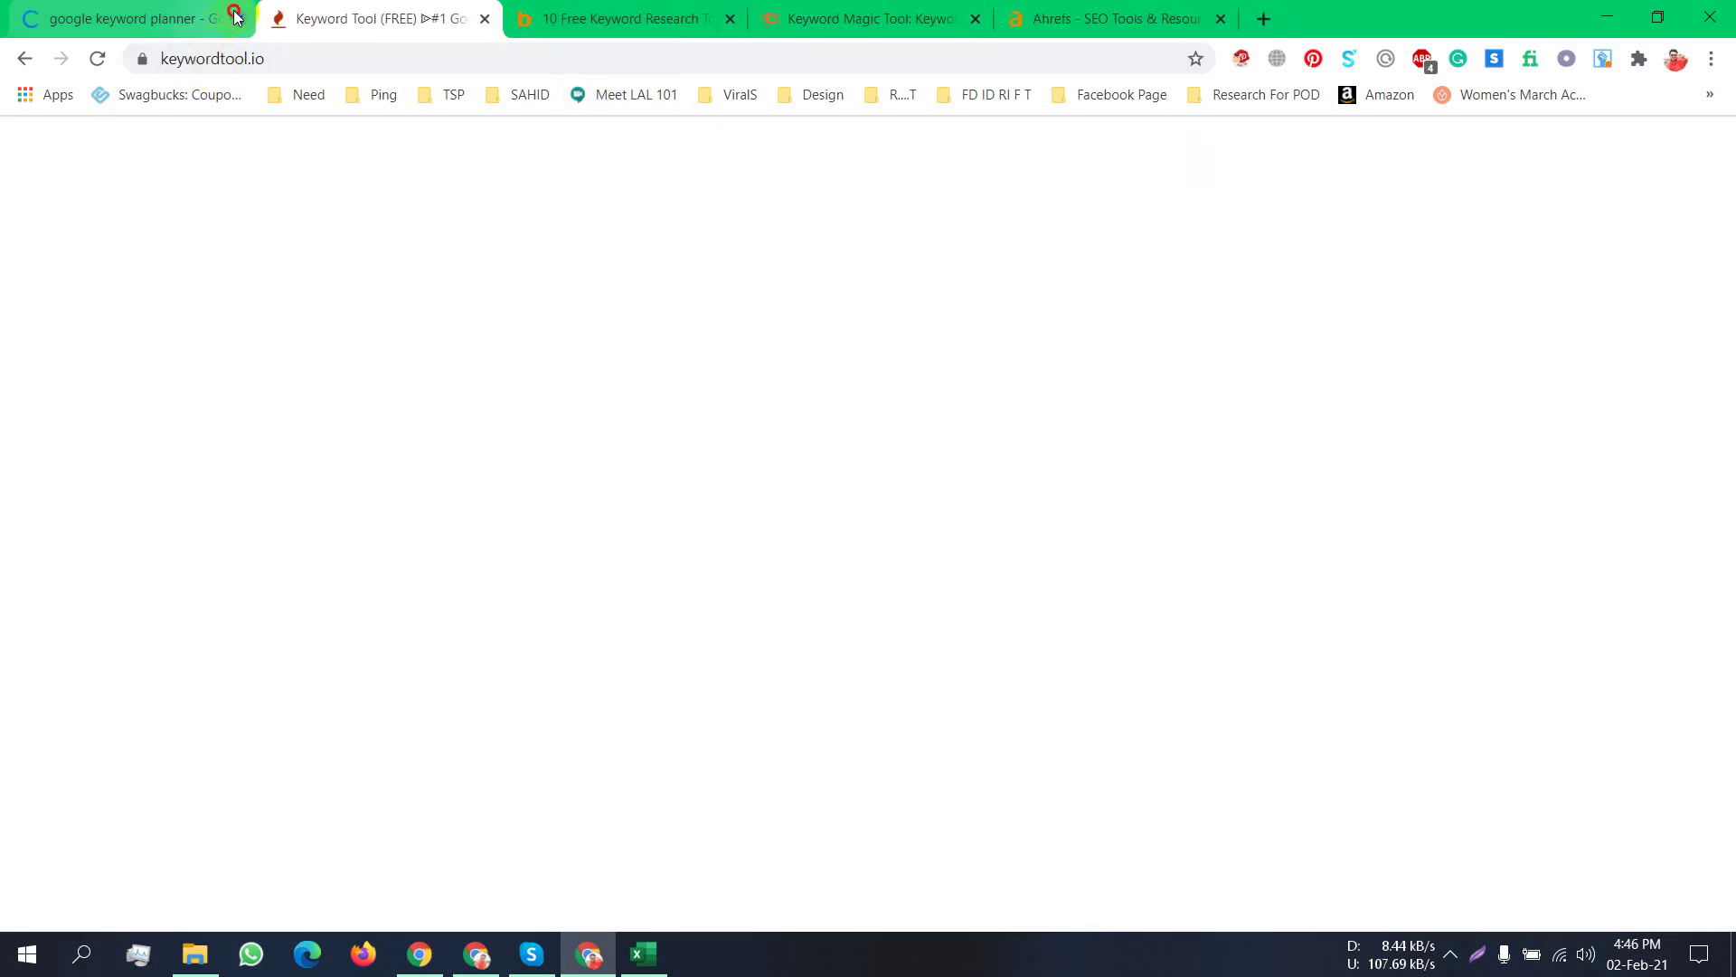
click(235, 16)
key(alt+Tab)
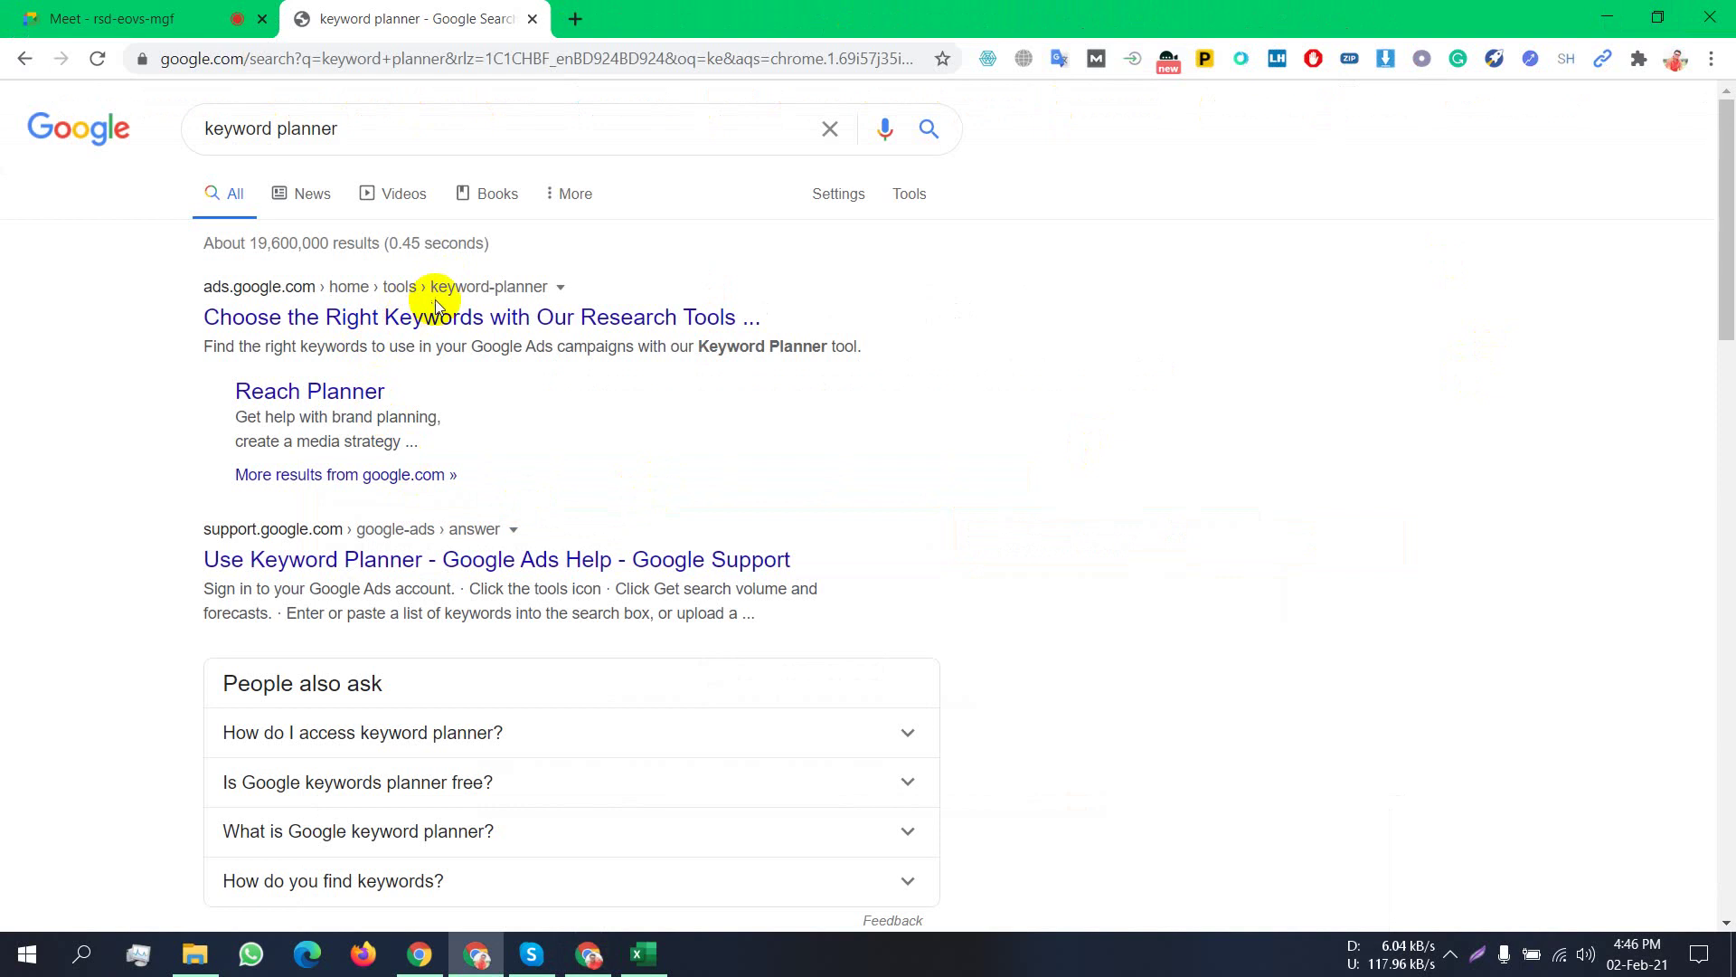
Open the "Choose the Right Keywords with Our Research Tools" result in a new tab and go to Keyword Planner from it.
right_click(537, 366)
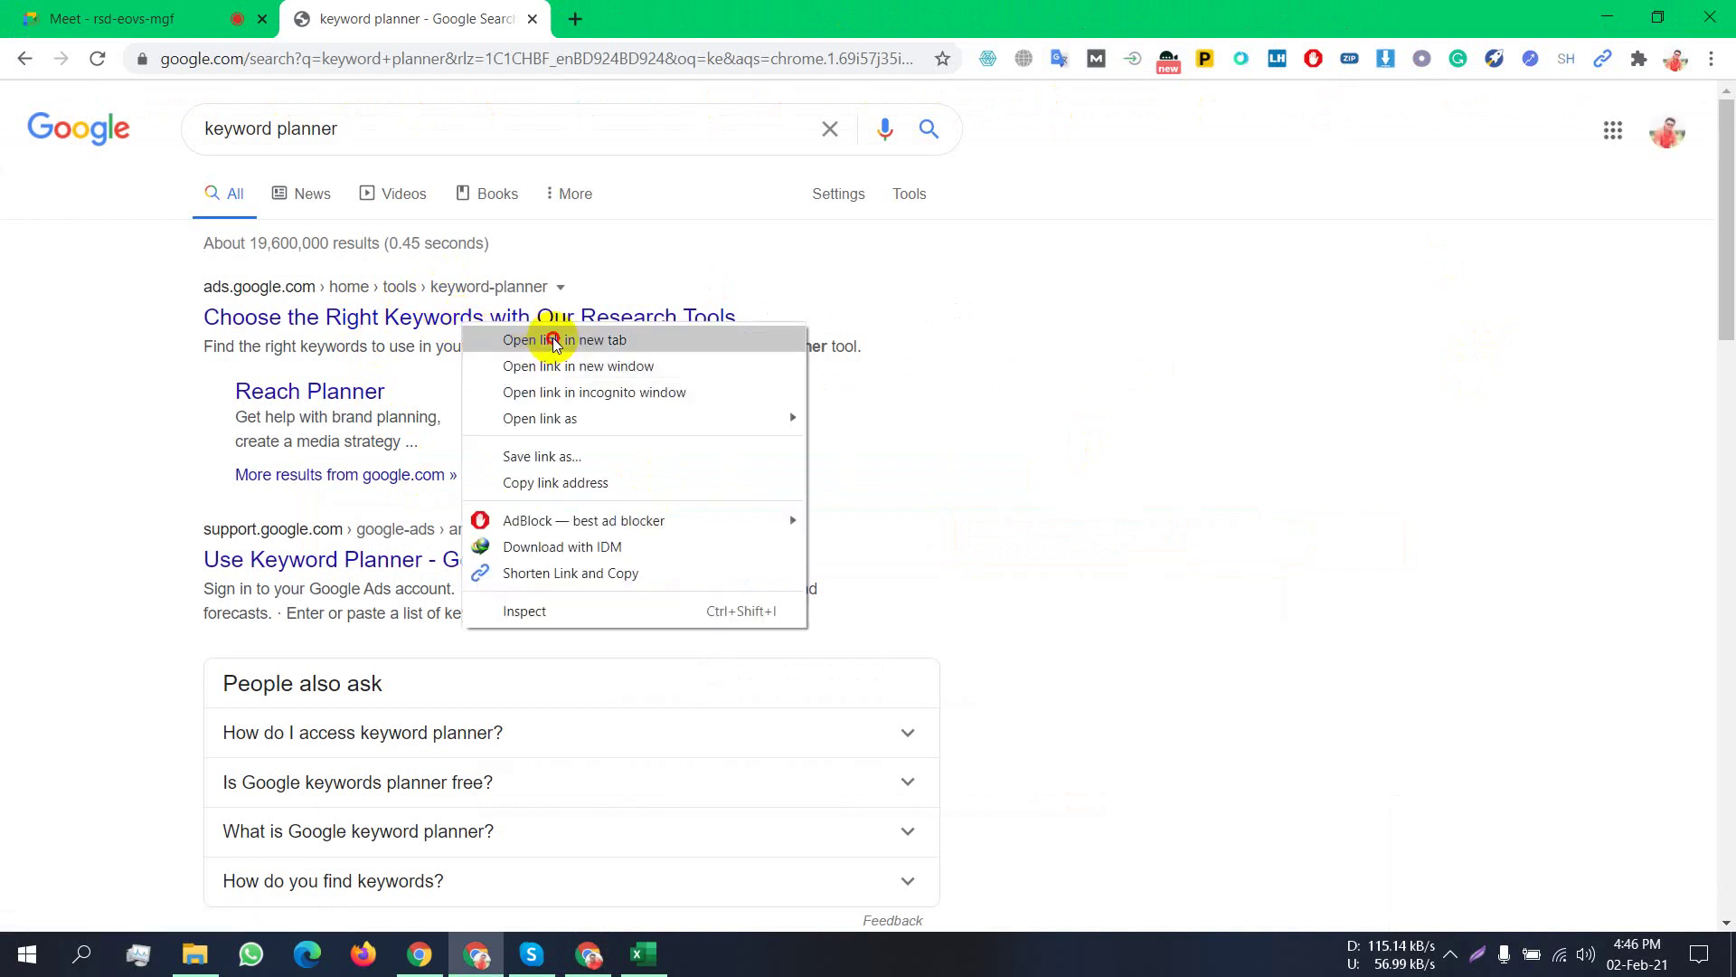
click(547, 337)
click(680, 11)
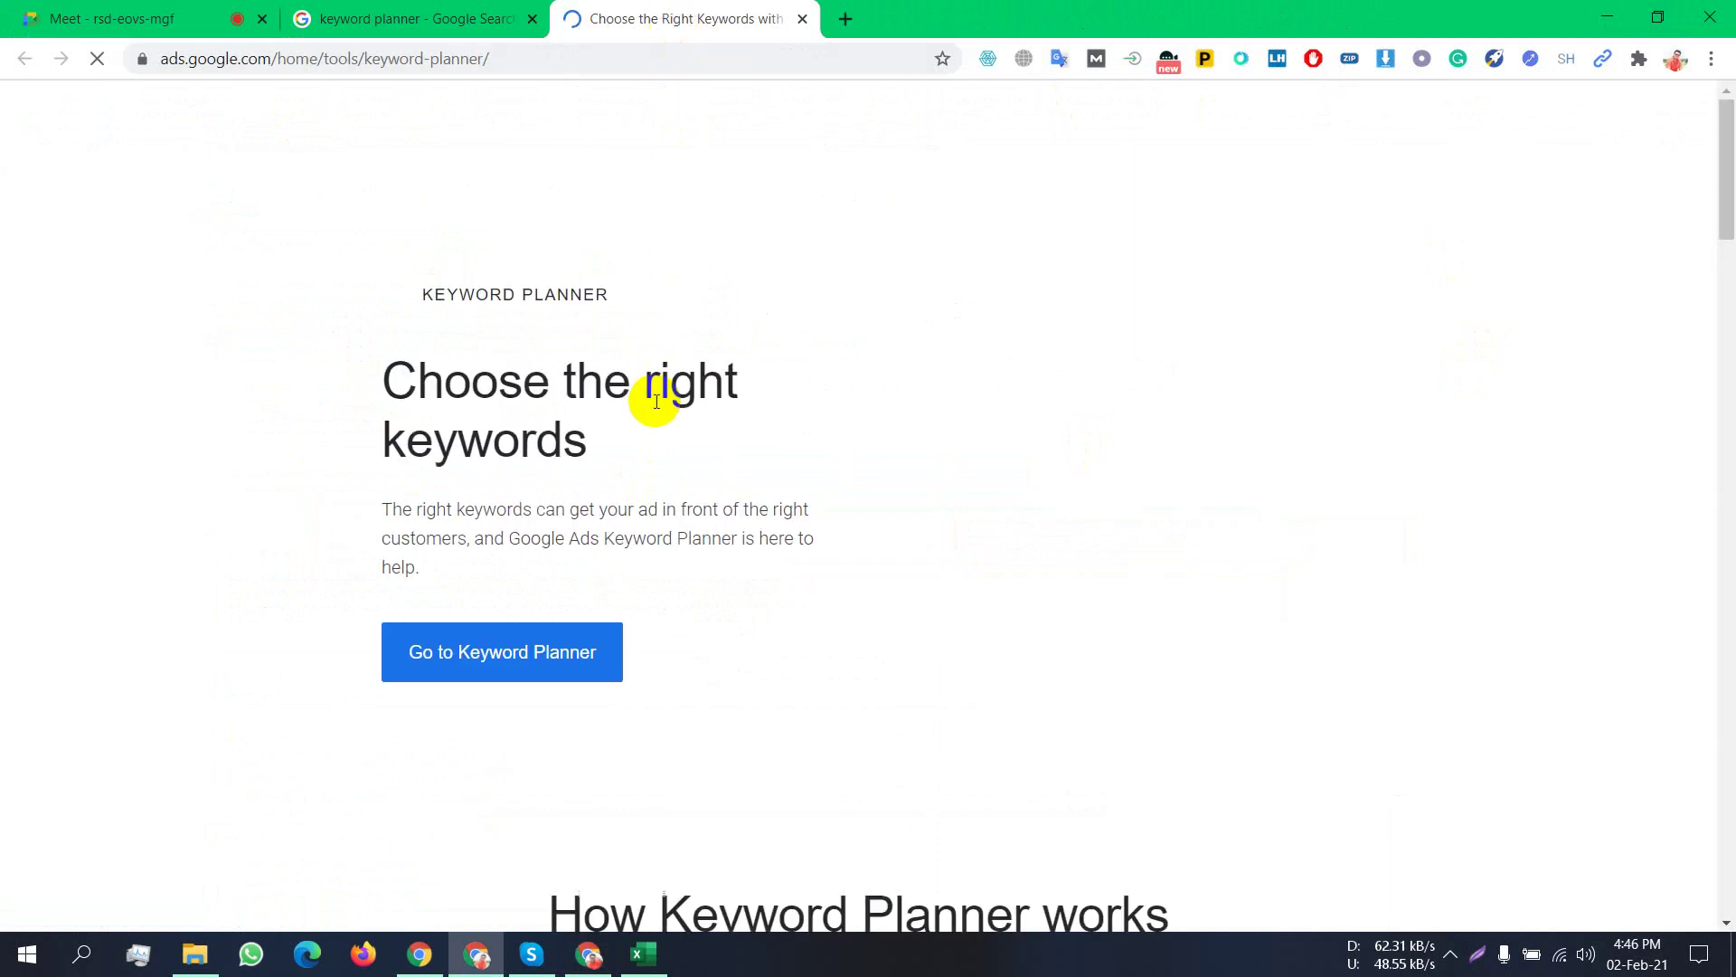
click(479, 653)
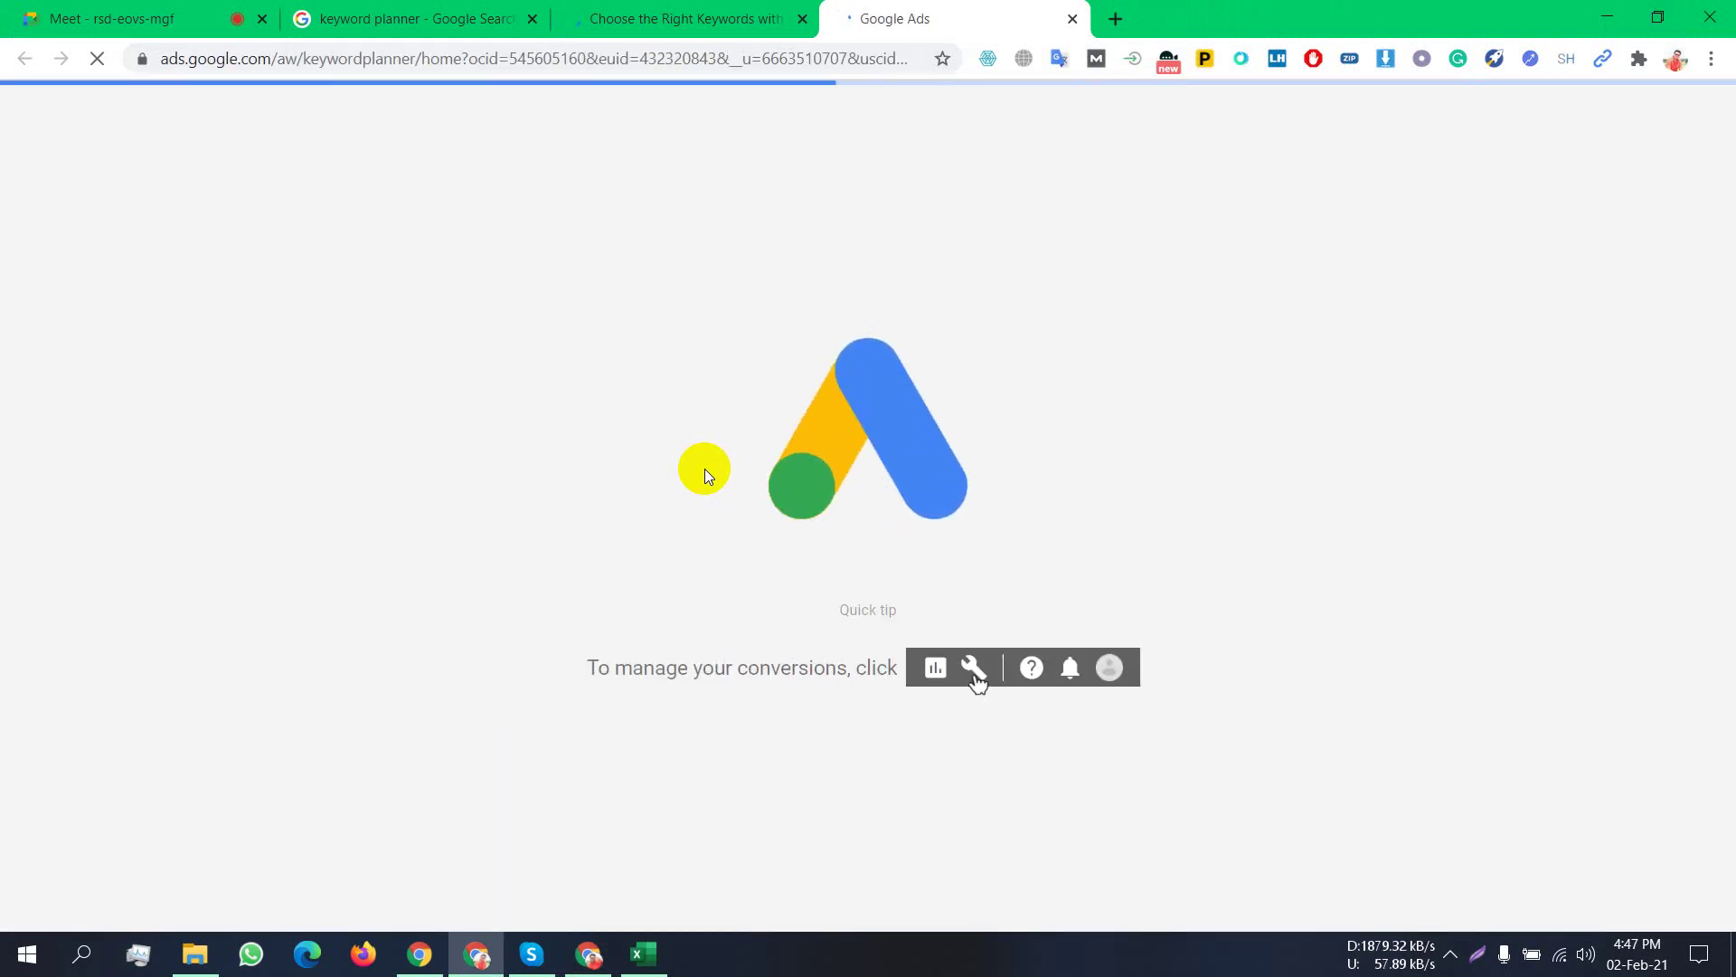
click(674, 9)
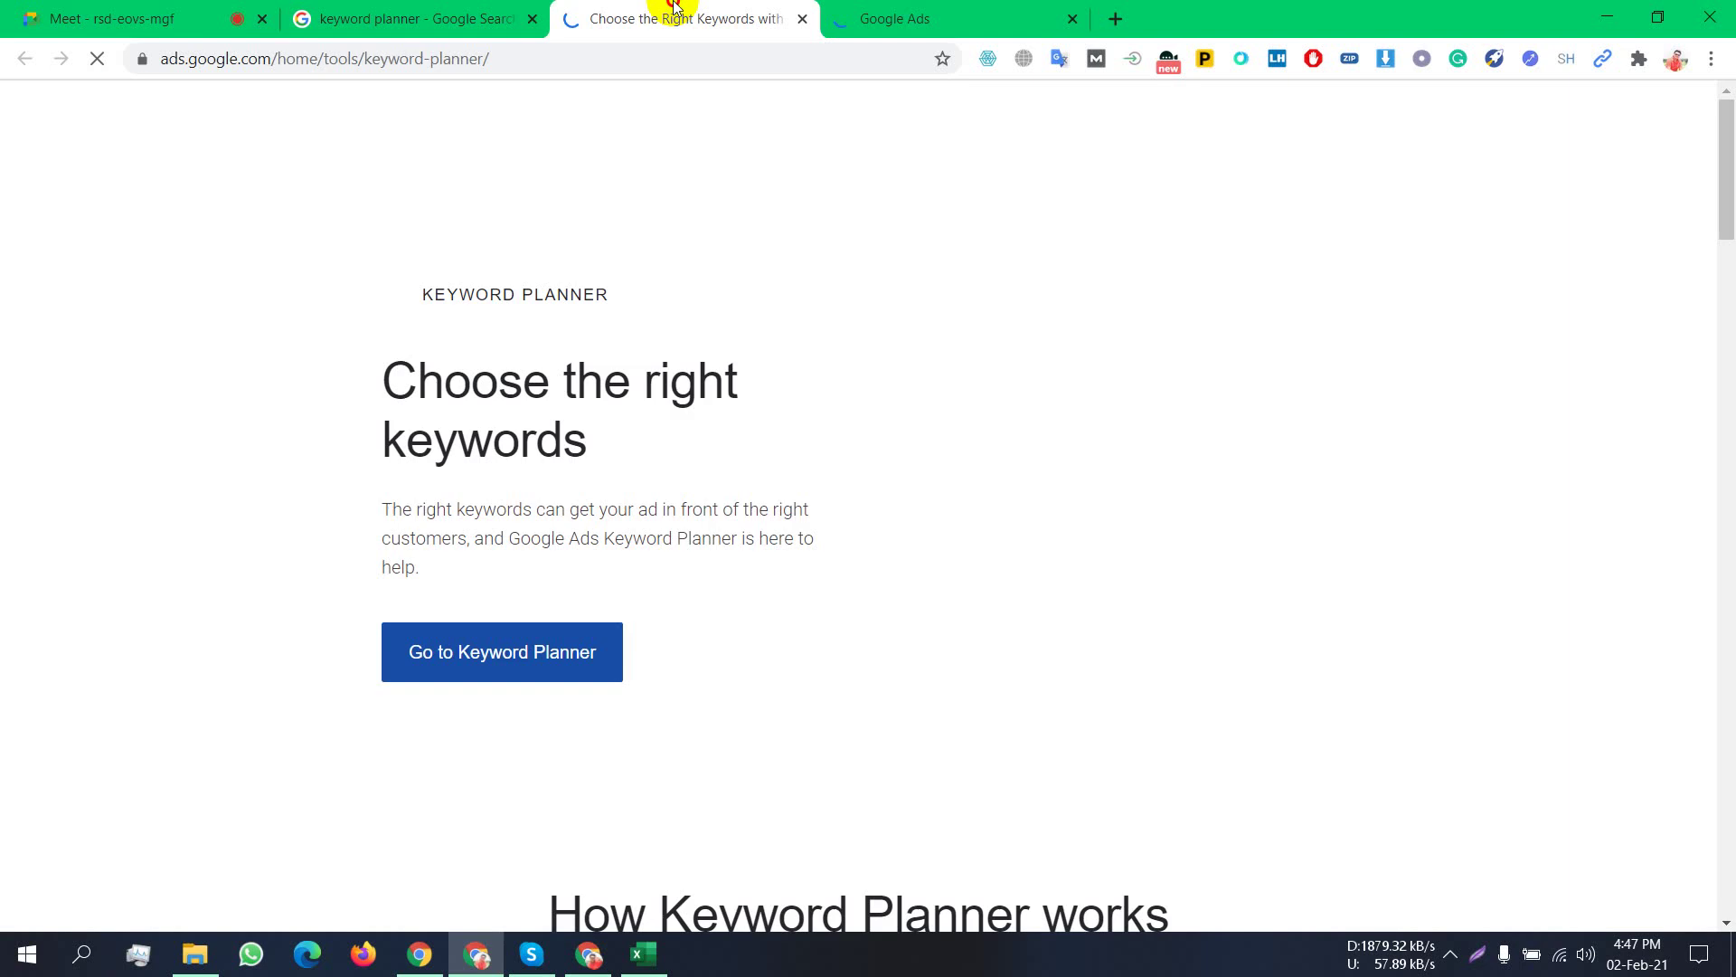
click(981, 11)
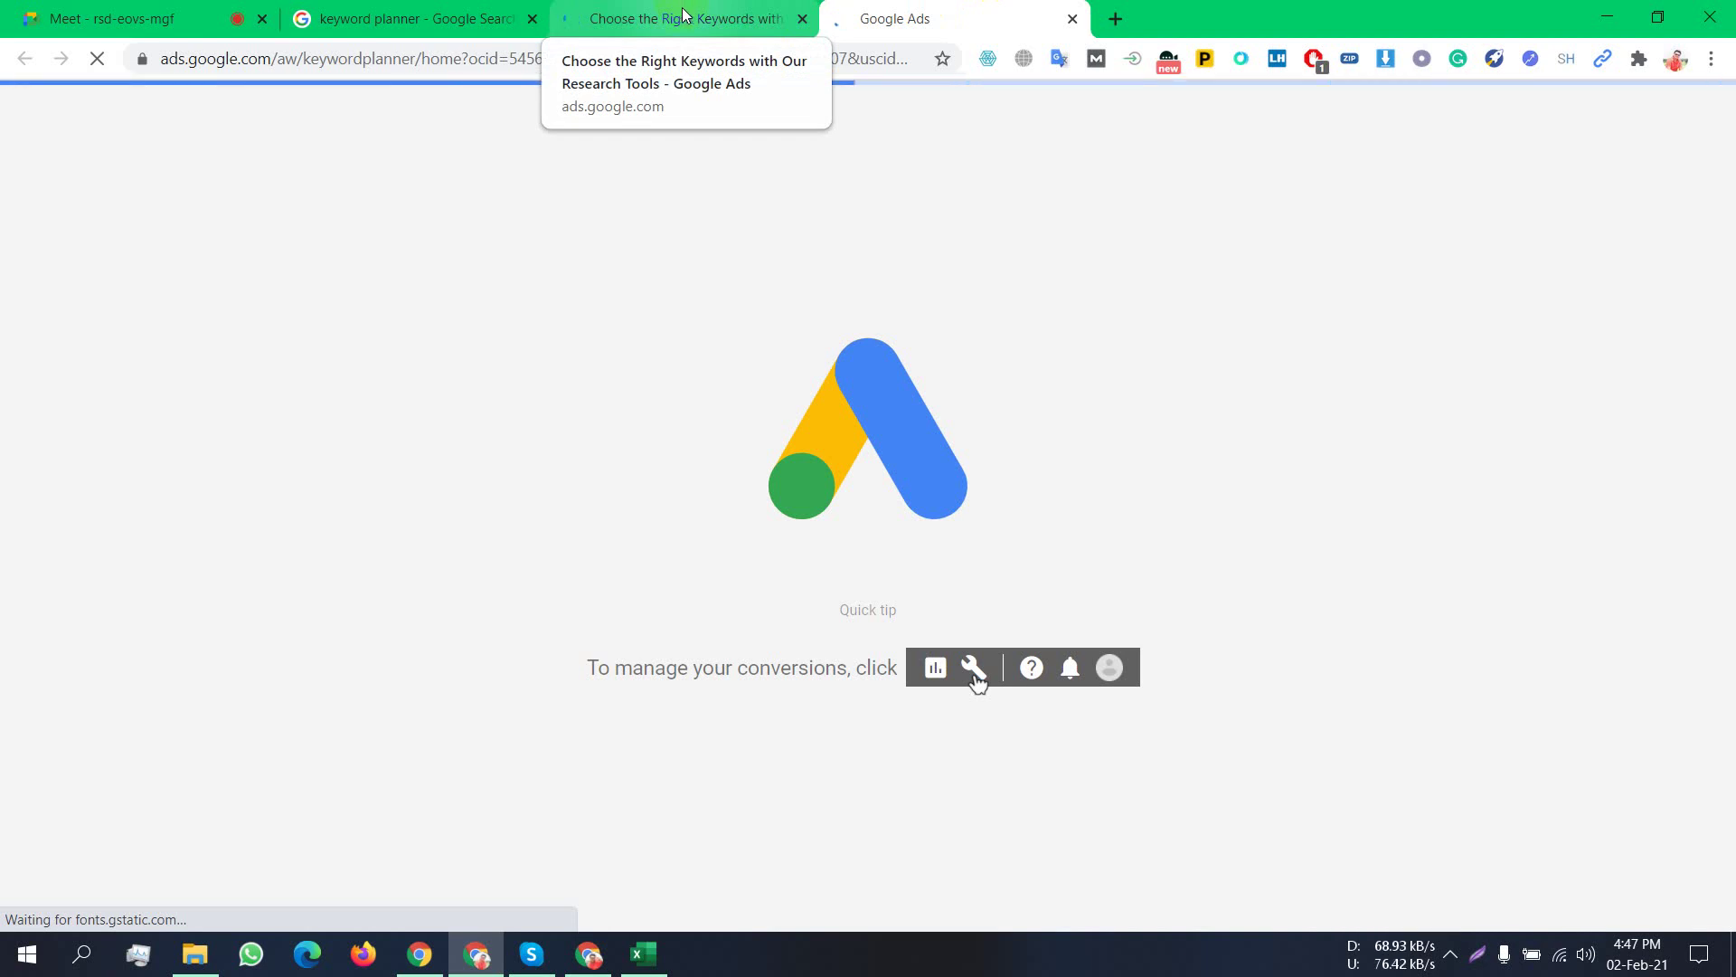
click(723, 9)
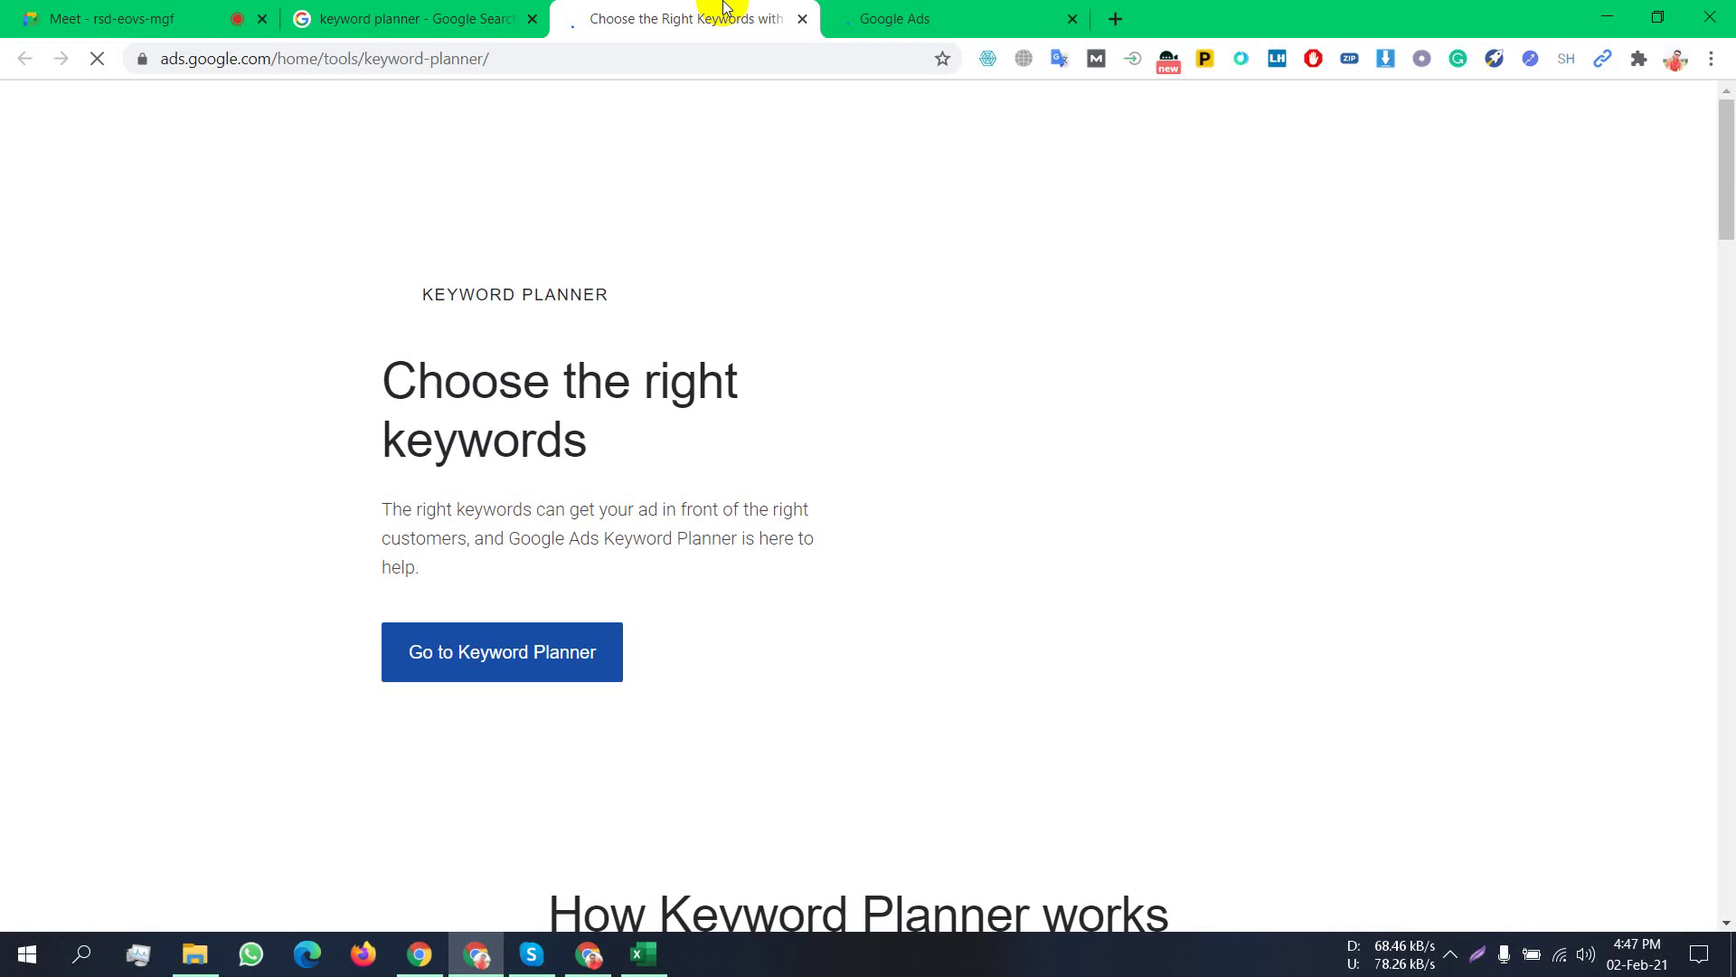
click(452, 9)
Copy the full web address of the loading Google Ads Keyword Planner page.
click(895, 20)
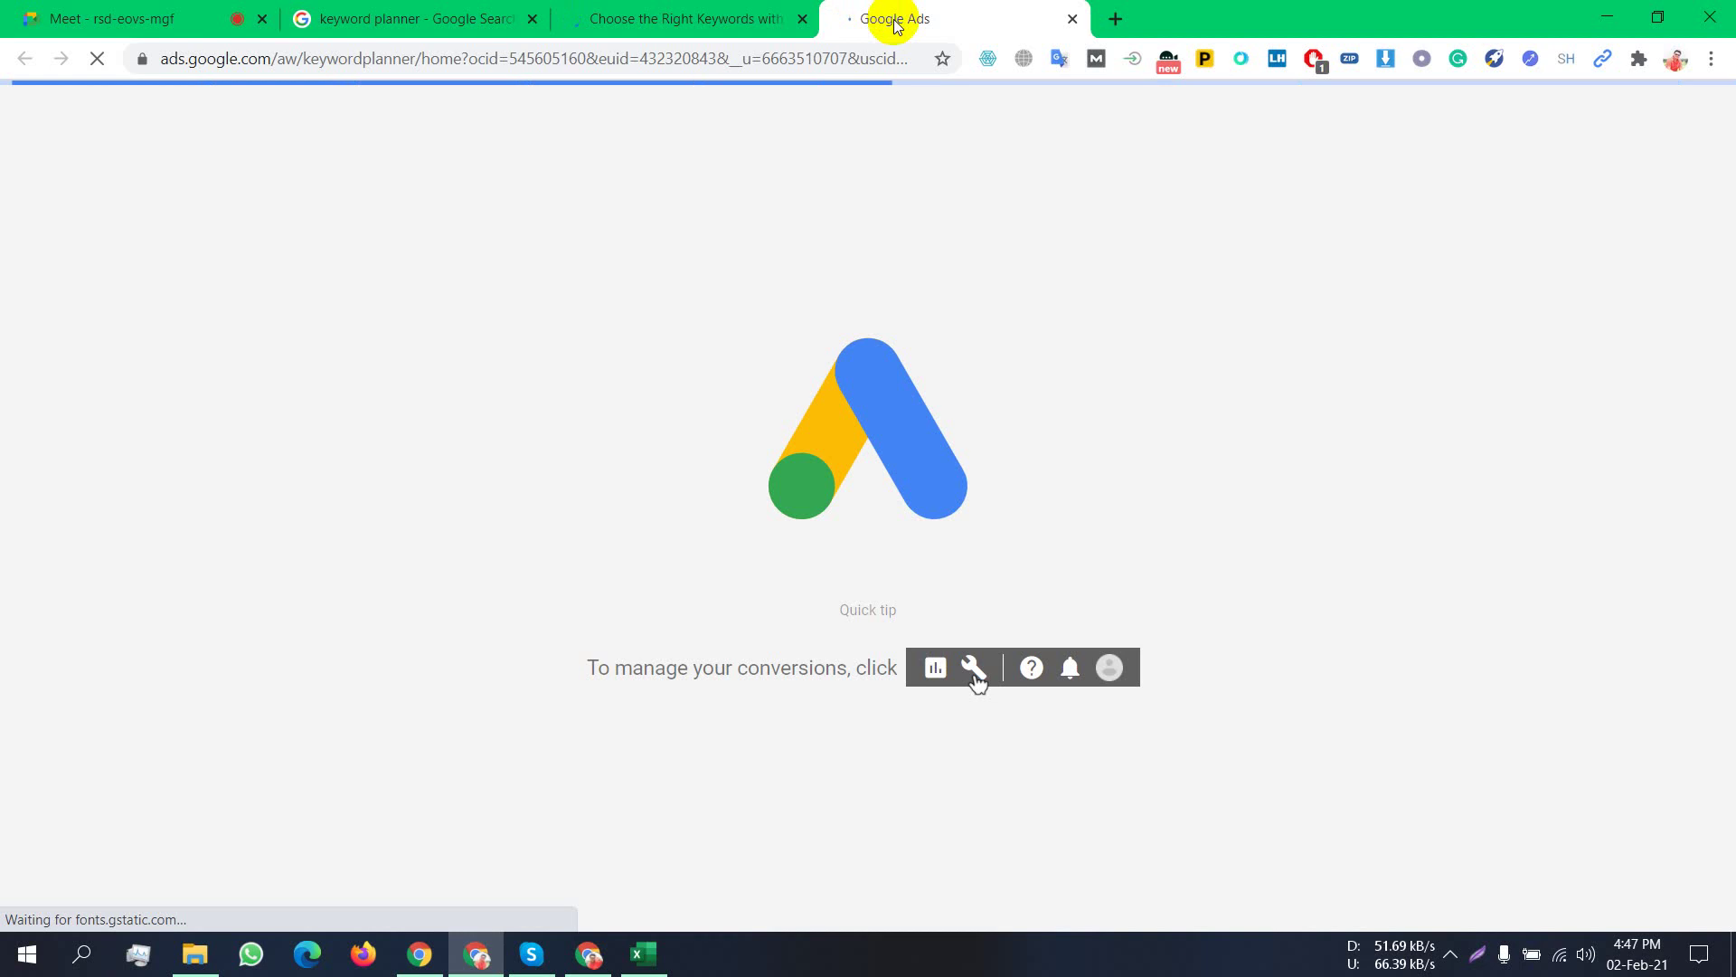
click(734, 59)
right_click(749, 57)
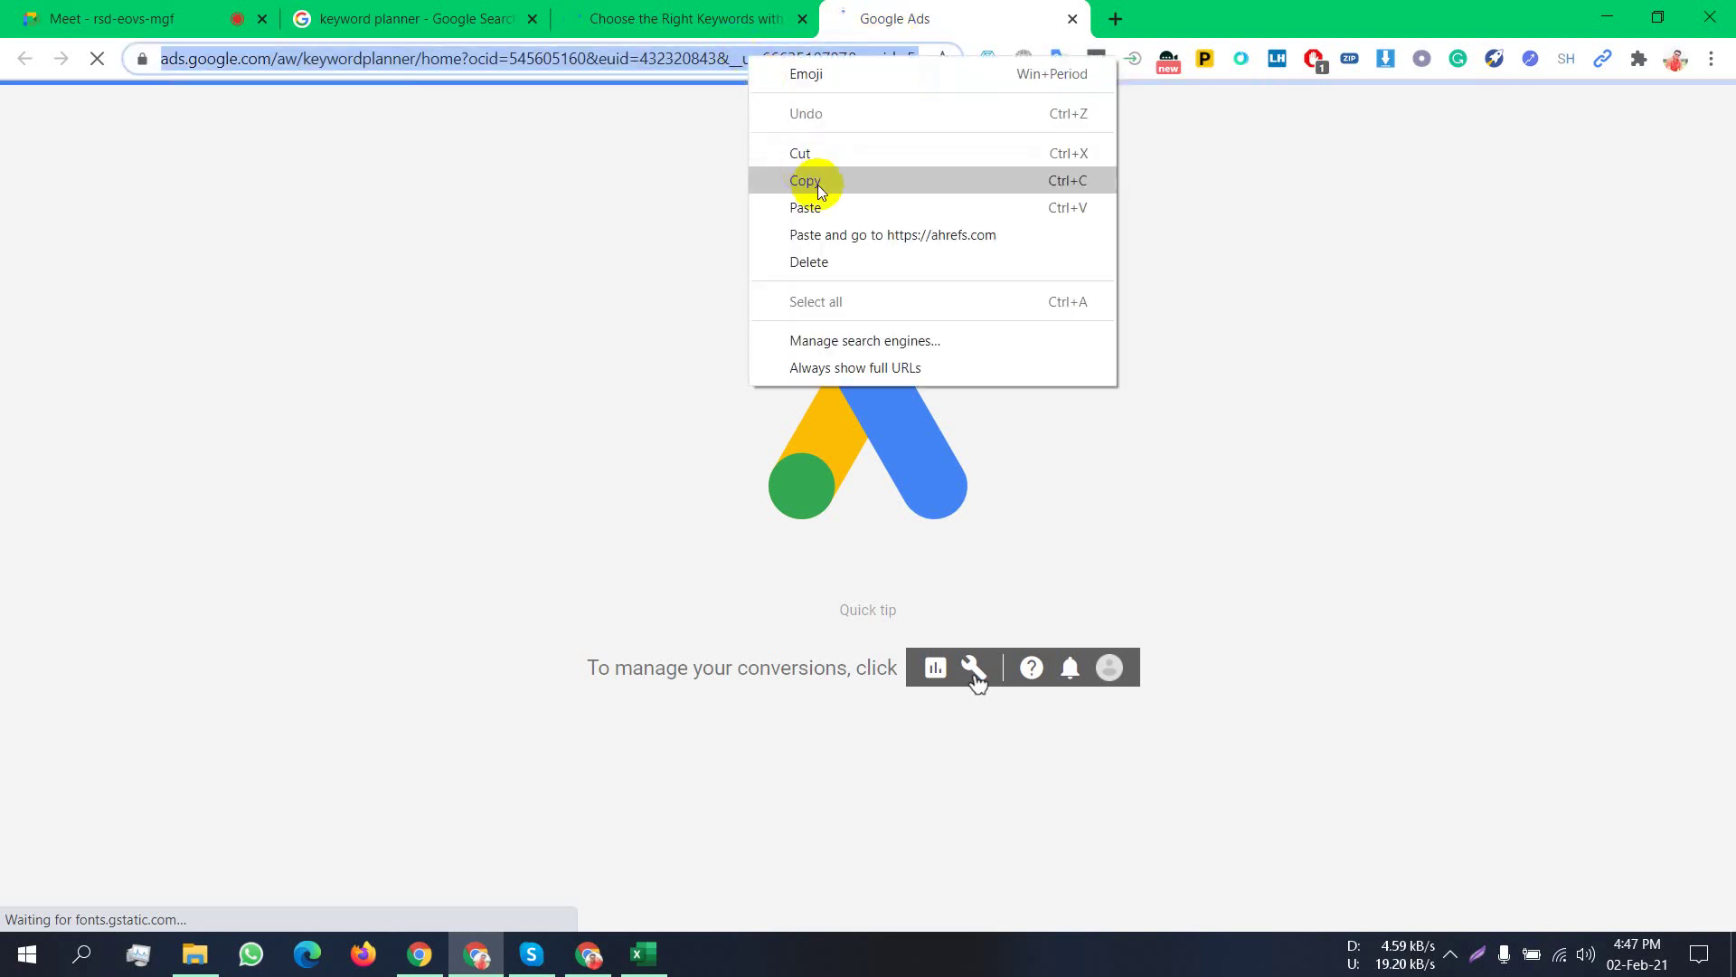
click(817, 184)
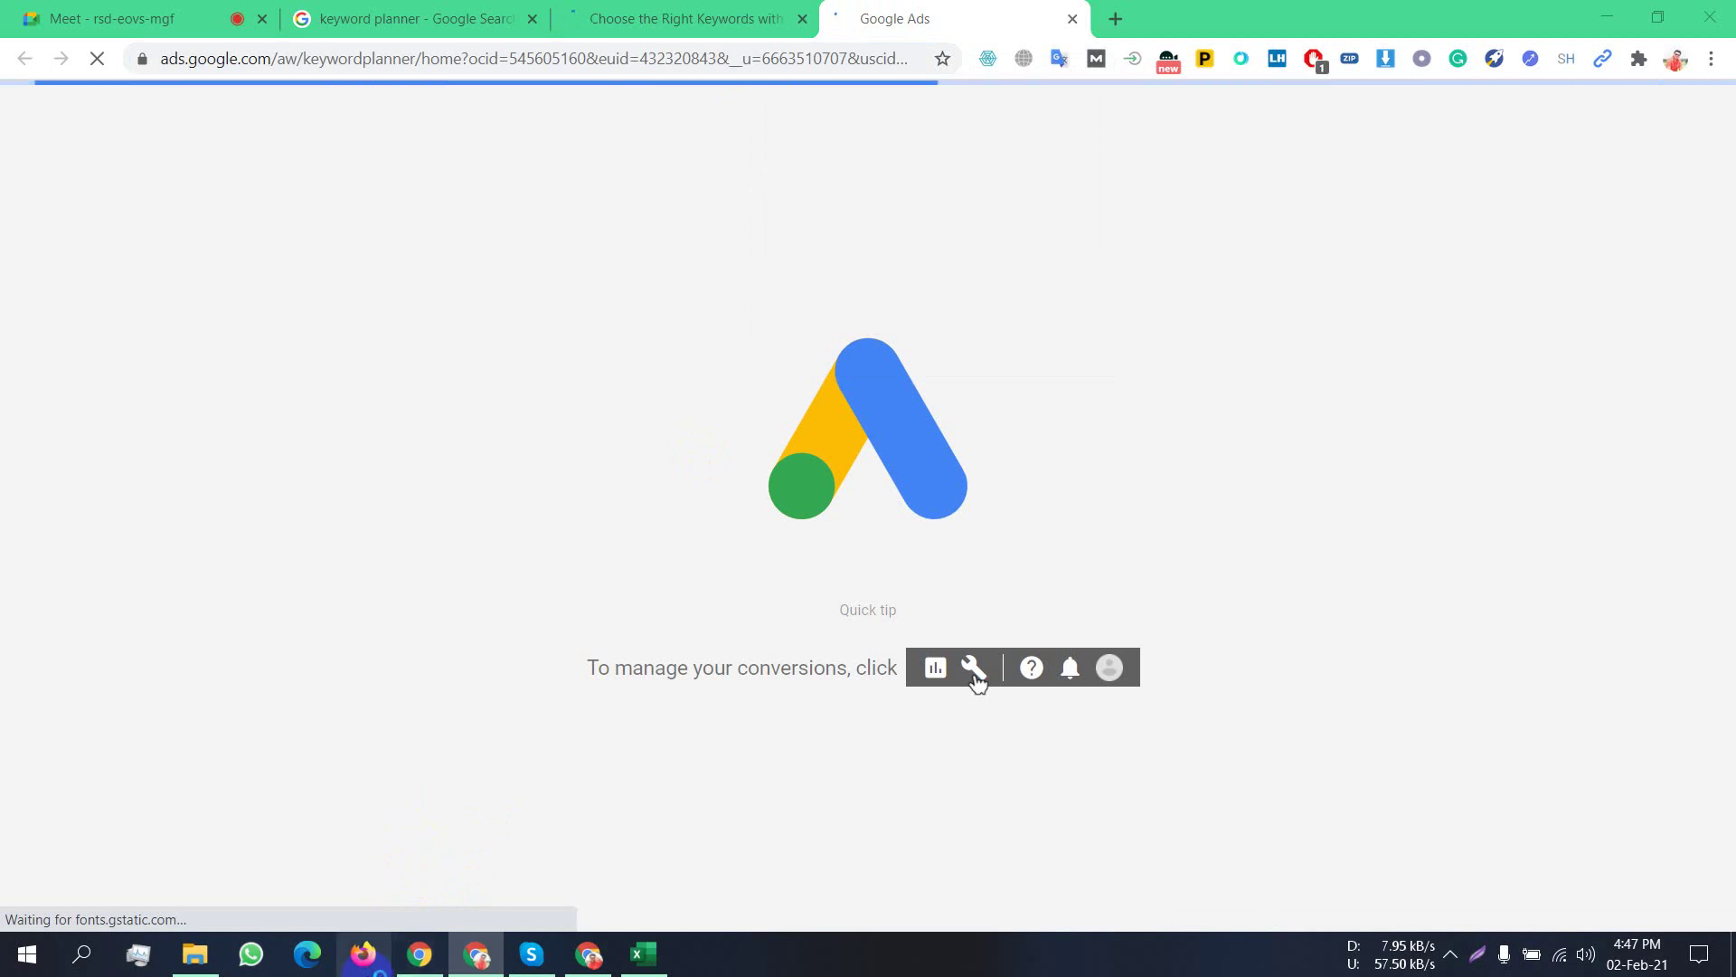
Switch to Firefox, open Keyword Planner from the Google Ads tools and start the "Refine your Keywords" guide.
click(363, 954)
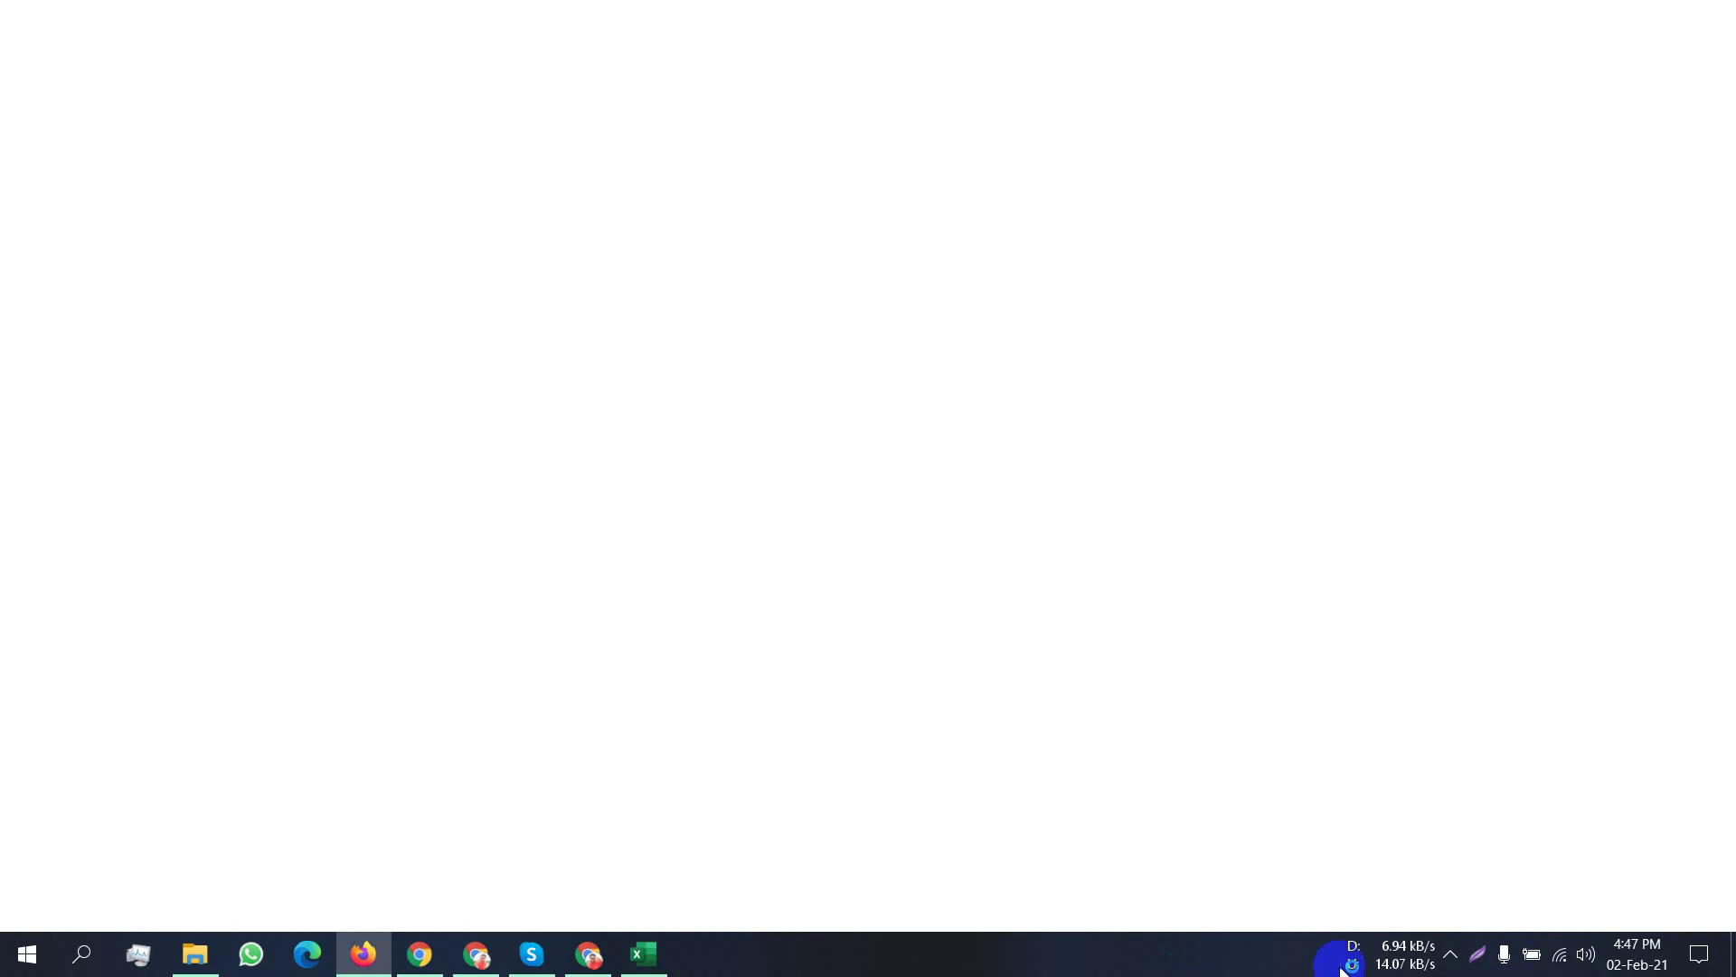
click(1451, 954)
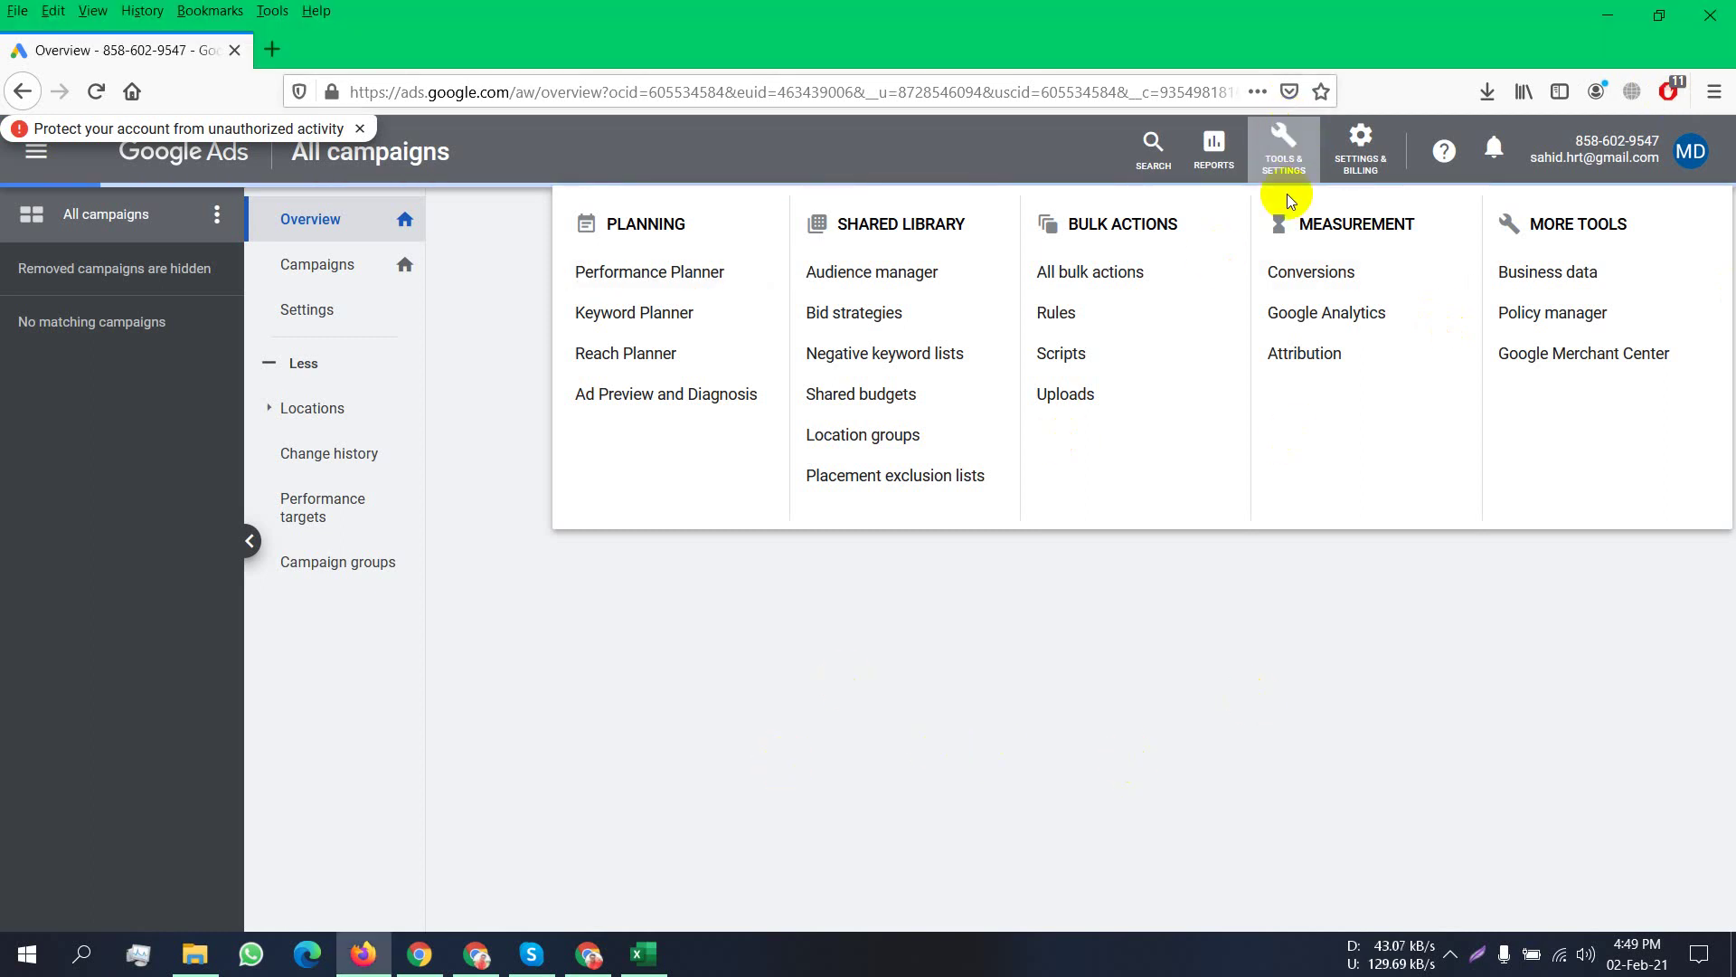
click(1295, 163)
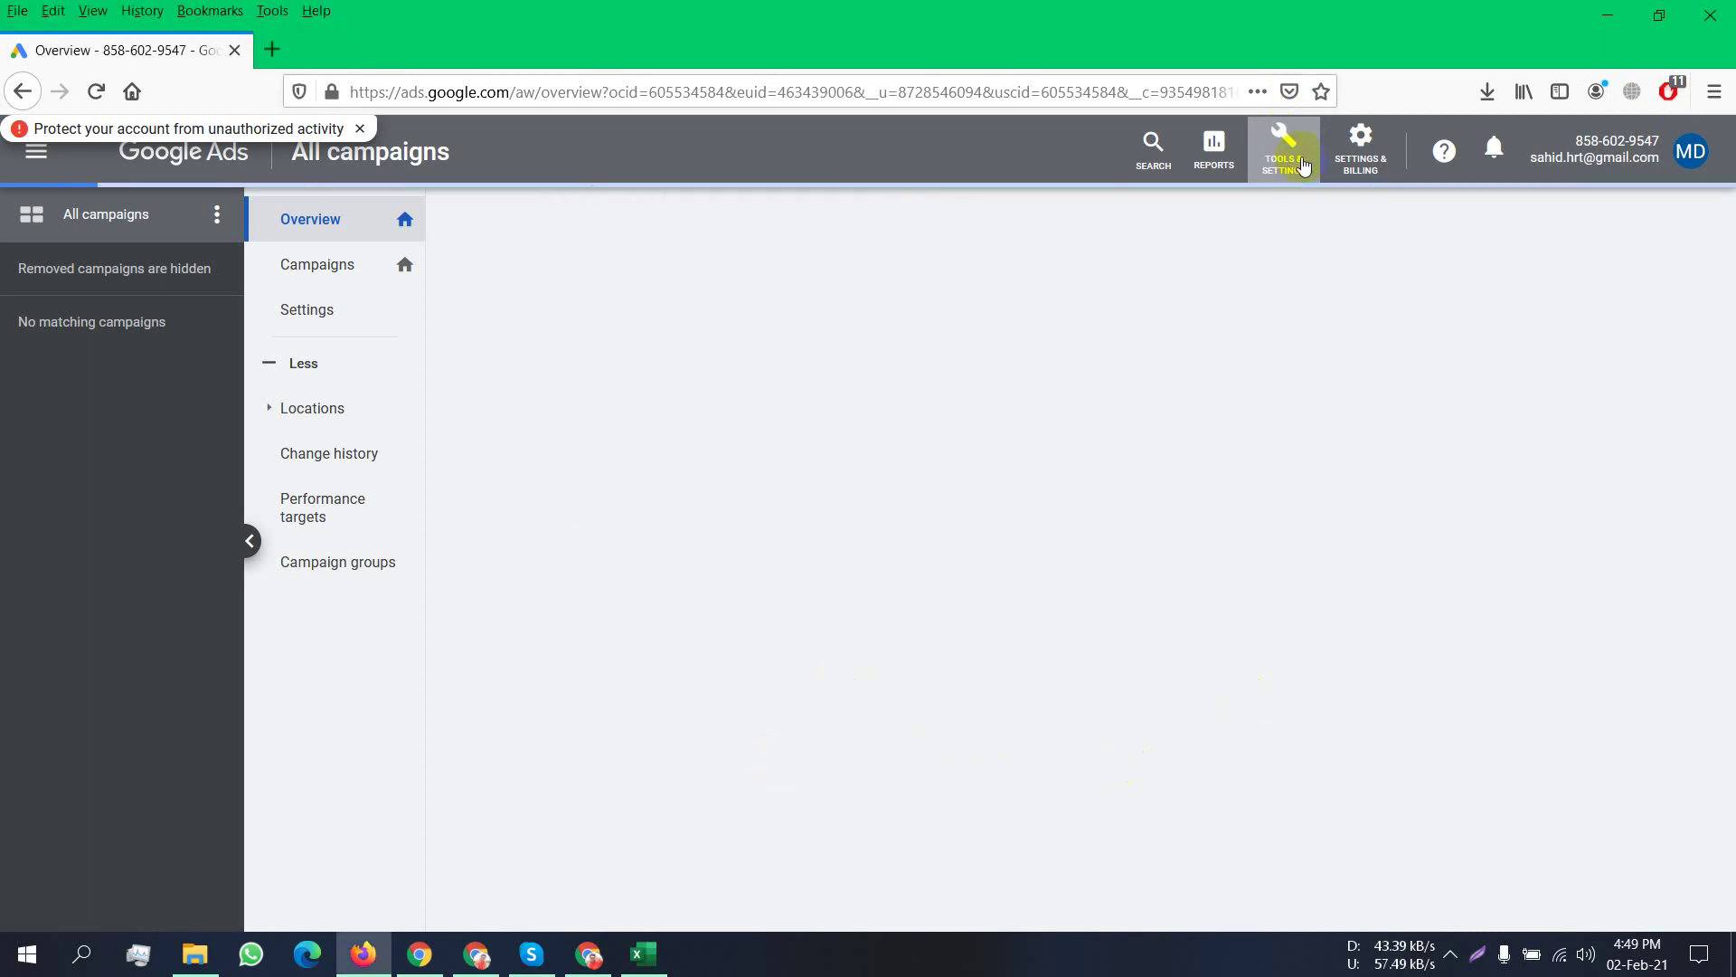
click(1303, 164)
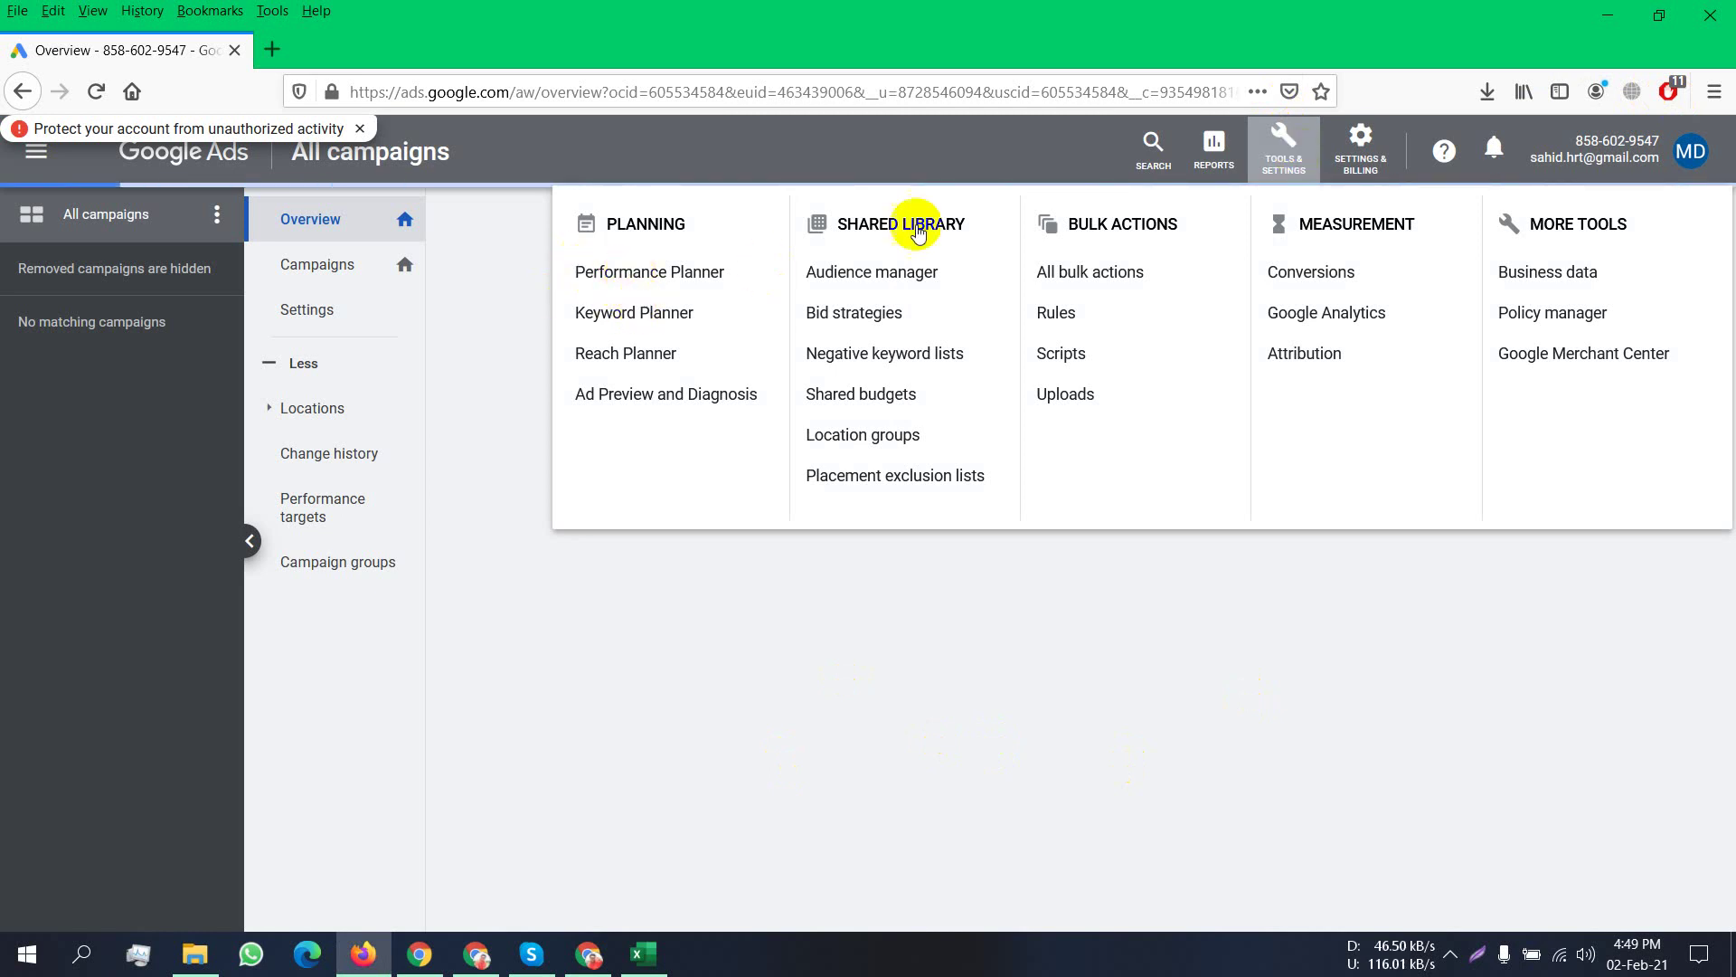
click(663, 314)
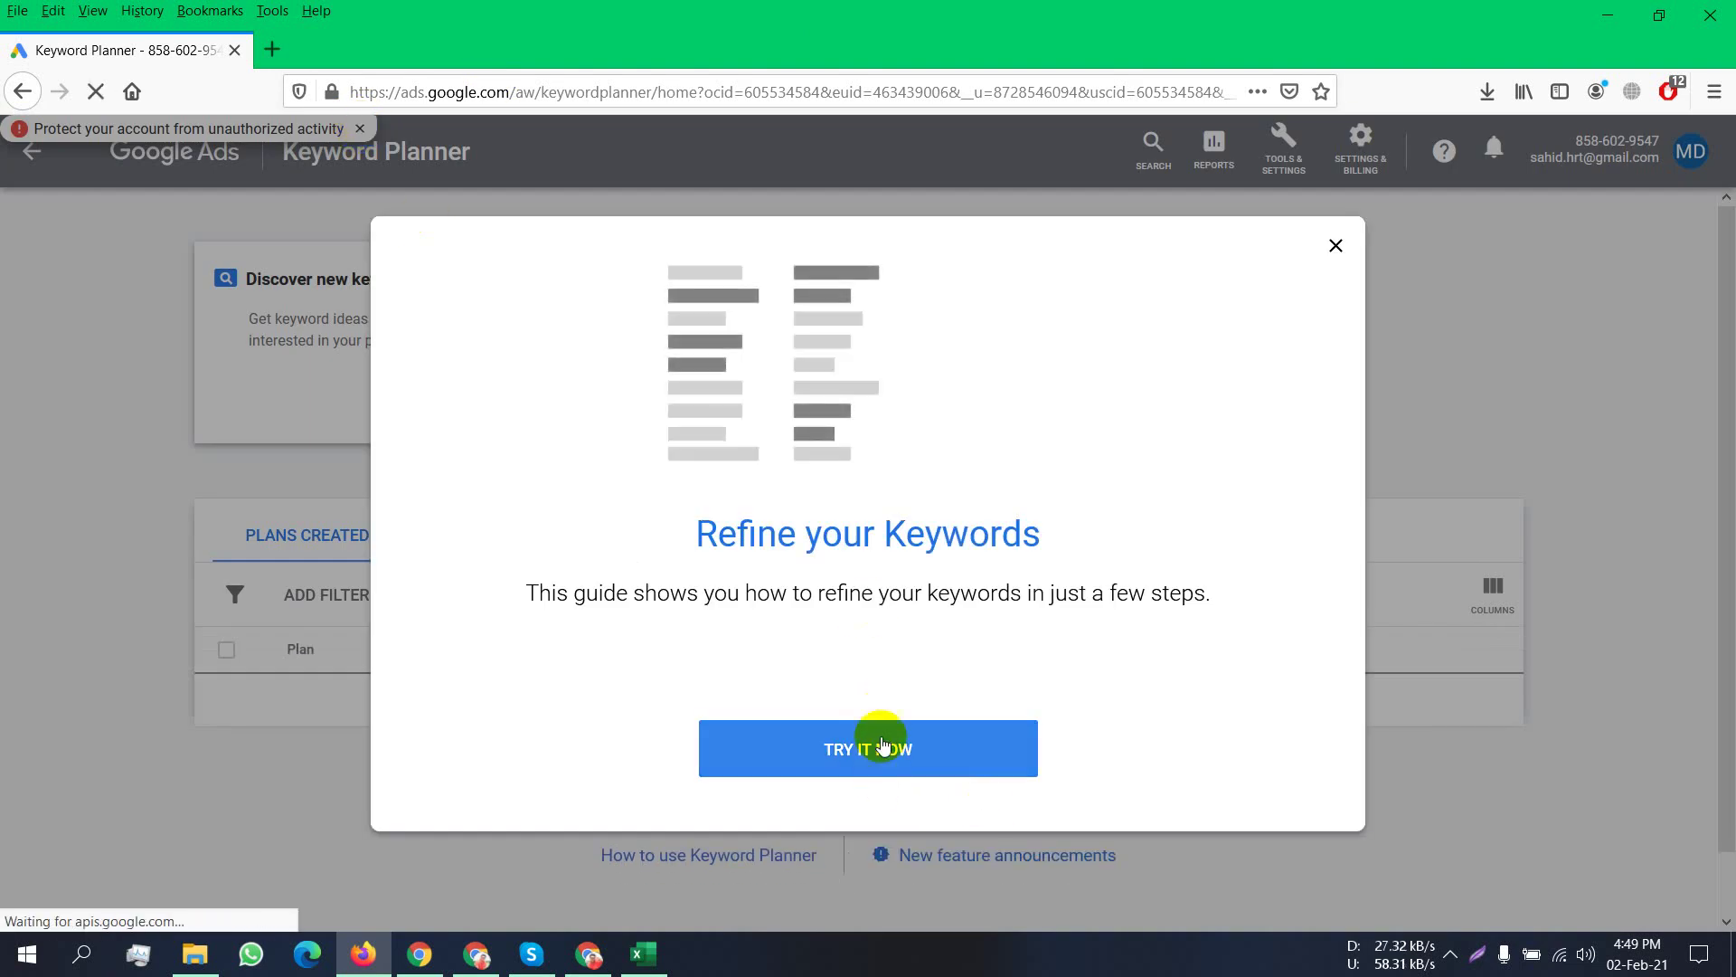
click(889, 774)
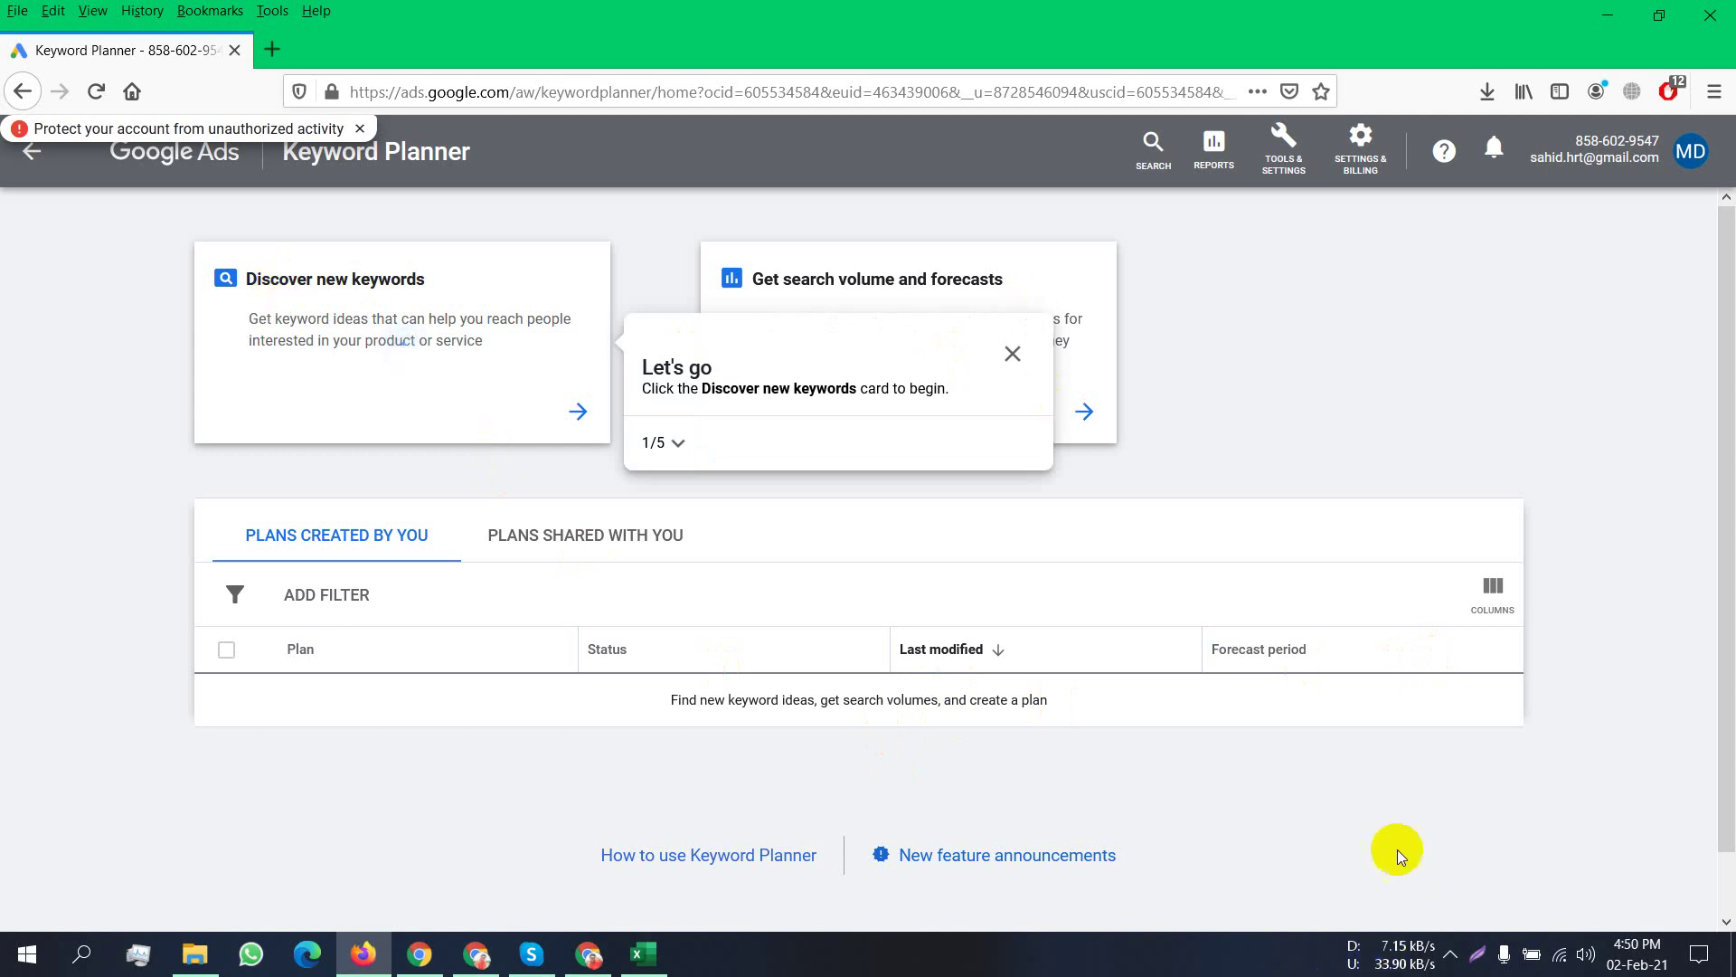
click(1013, 351)
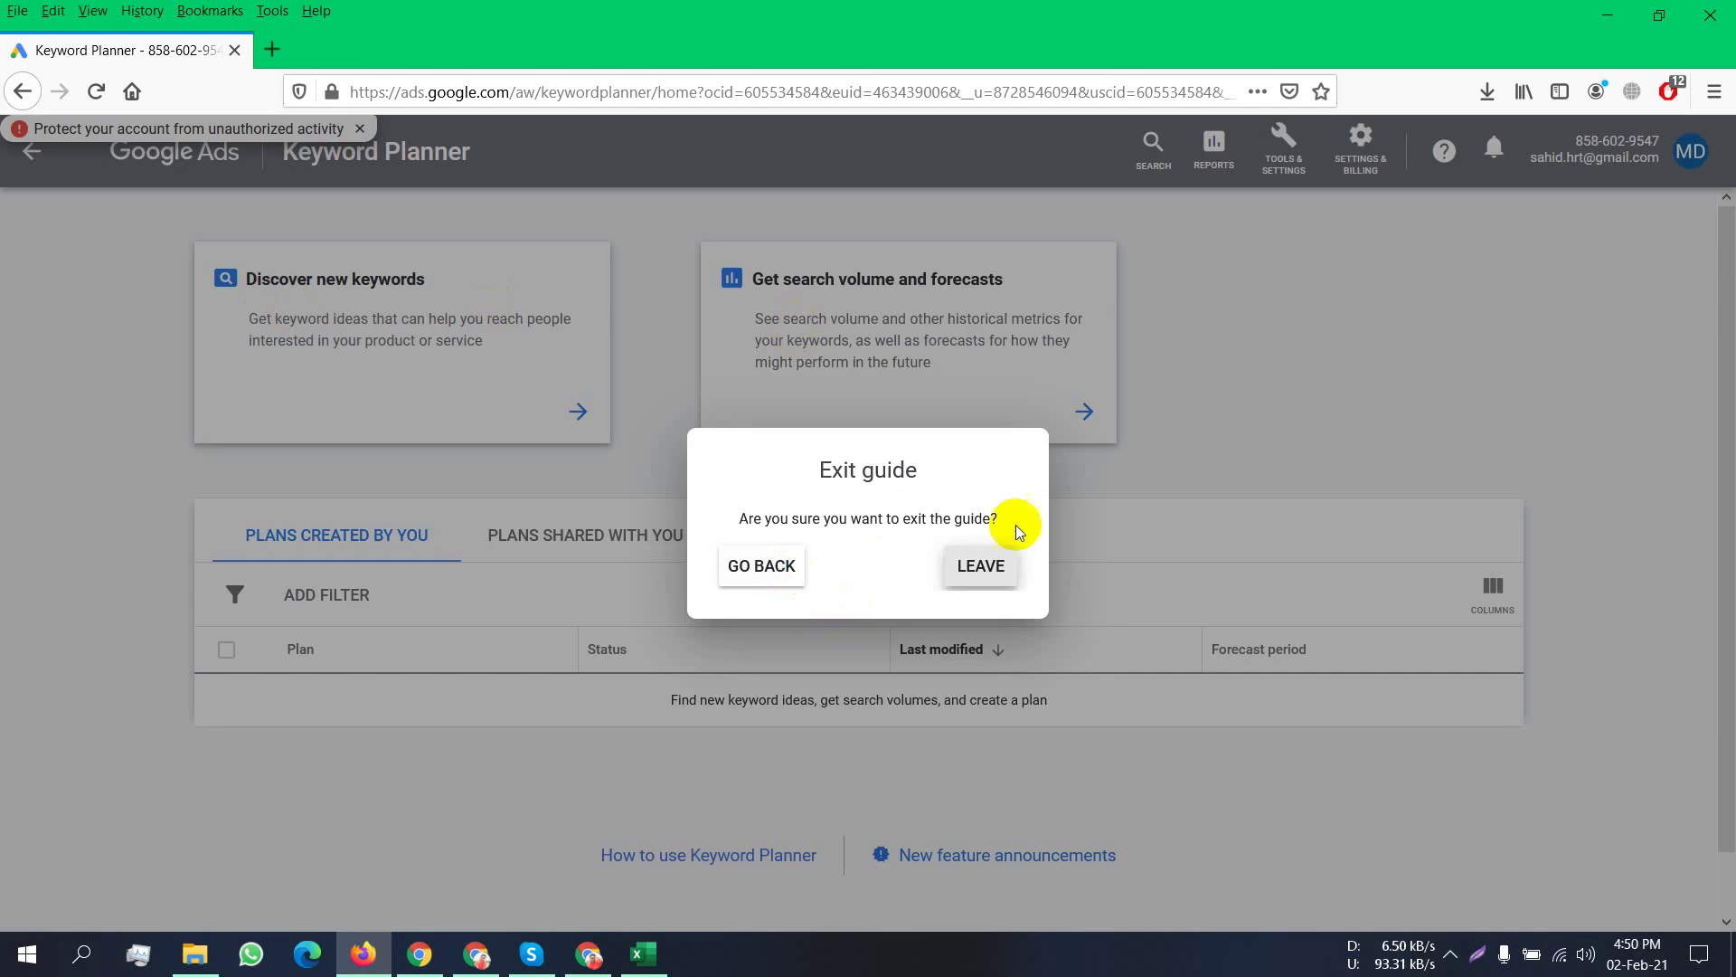
click(791, 566)
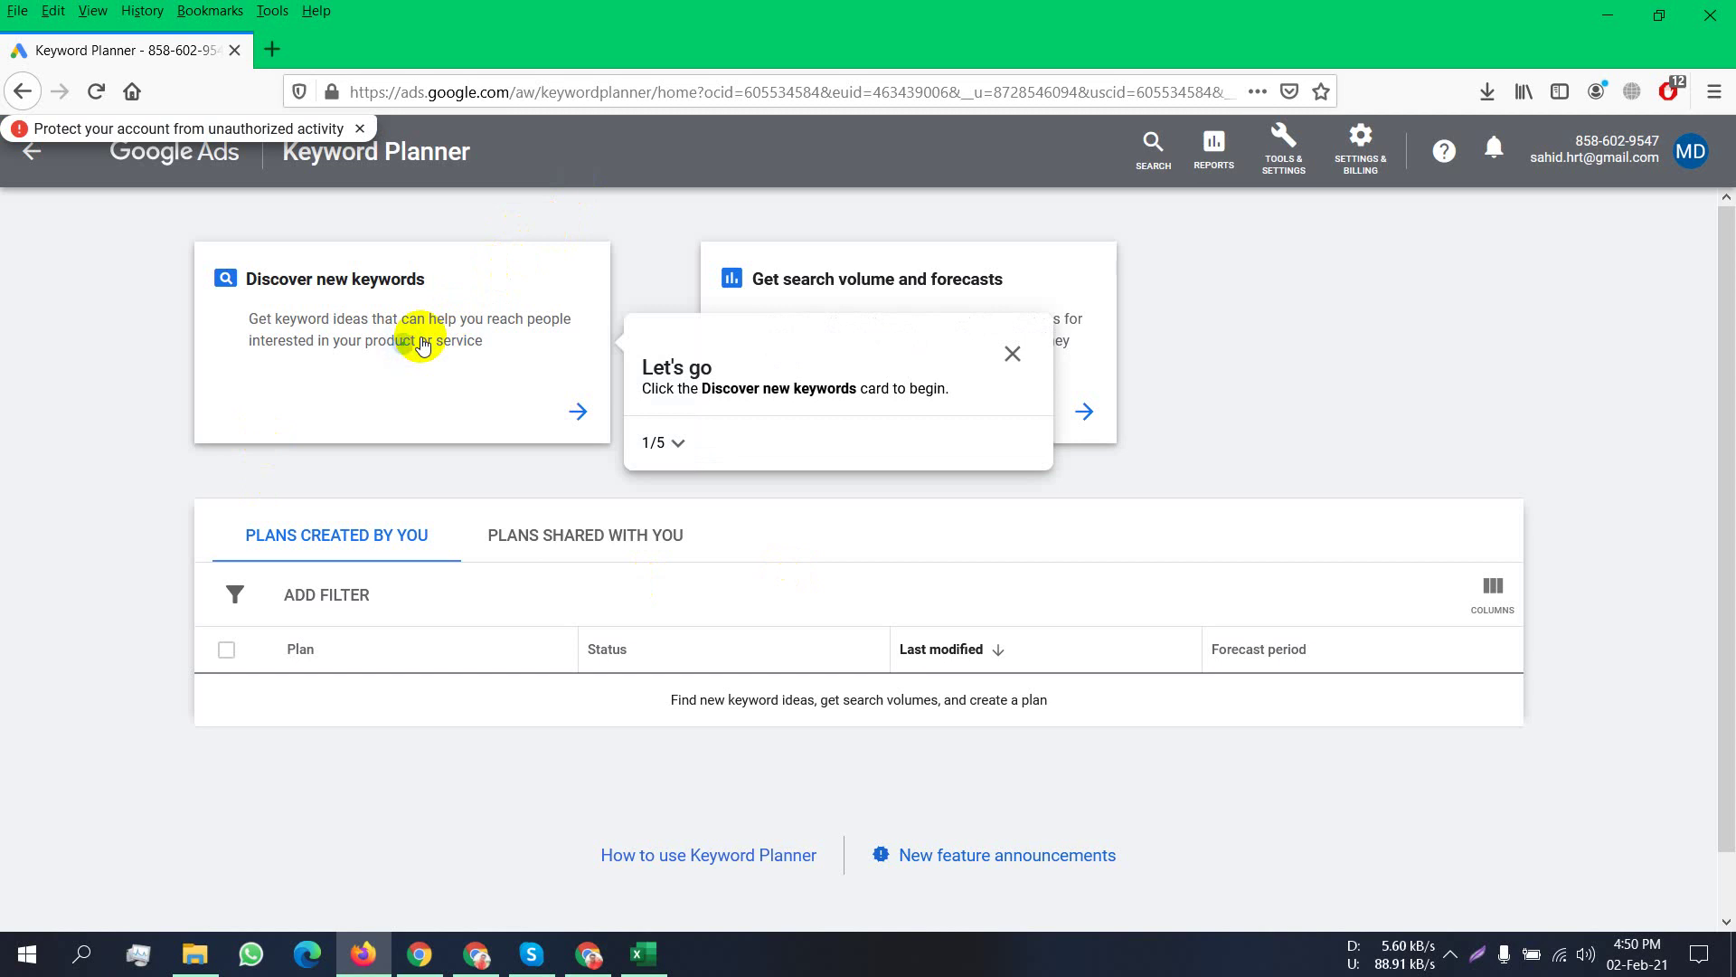
click(1013, 355)
click(760, 569)
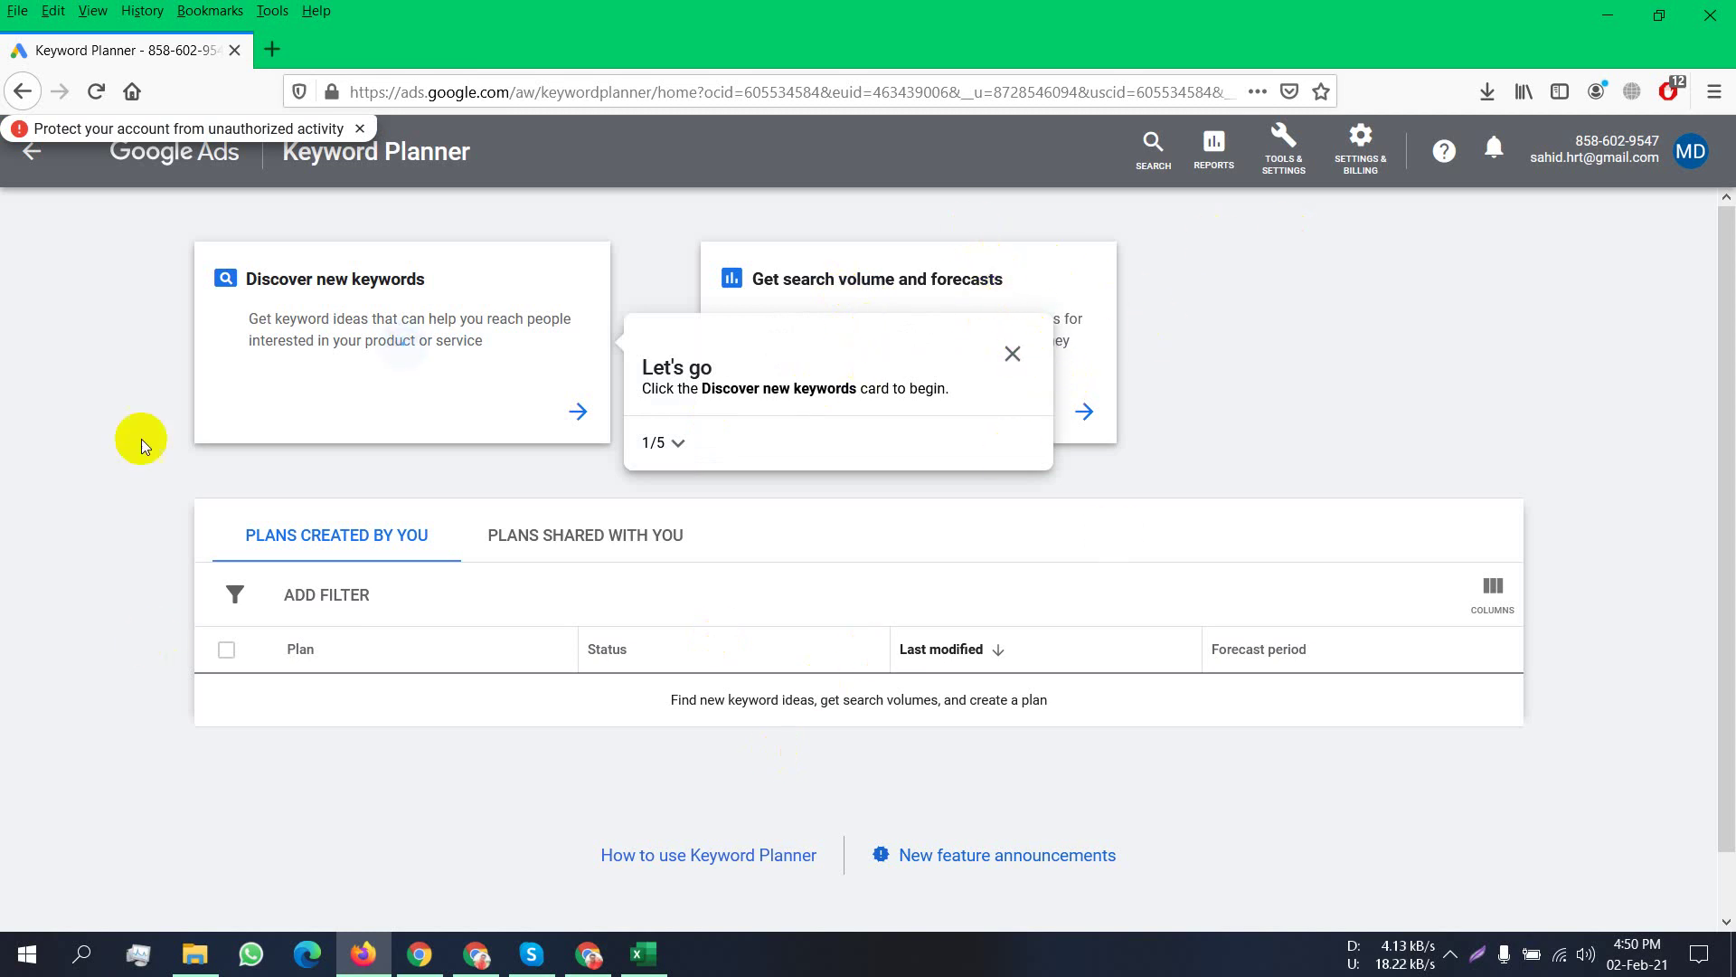
Open Discover new keywords, leaving the guide, and remove the prefilled "shoes" keyword.
click(342, 287)
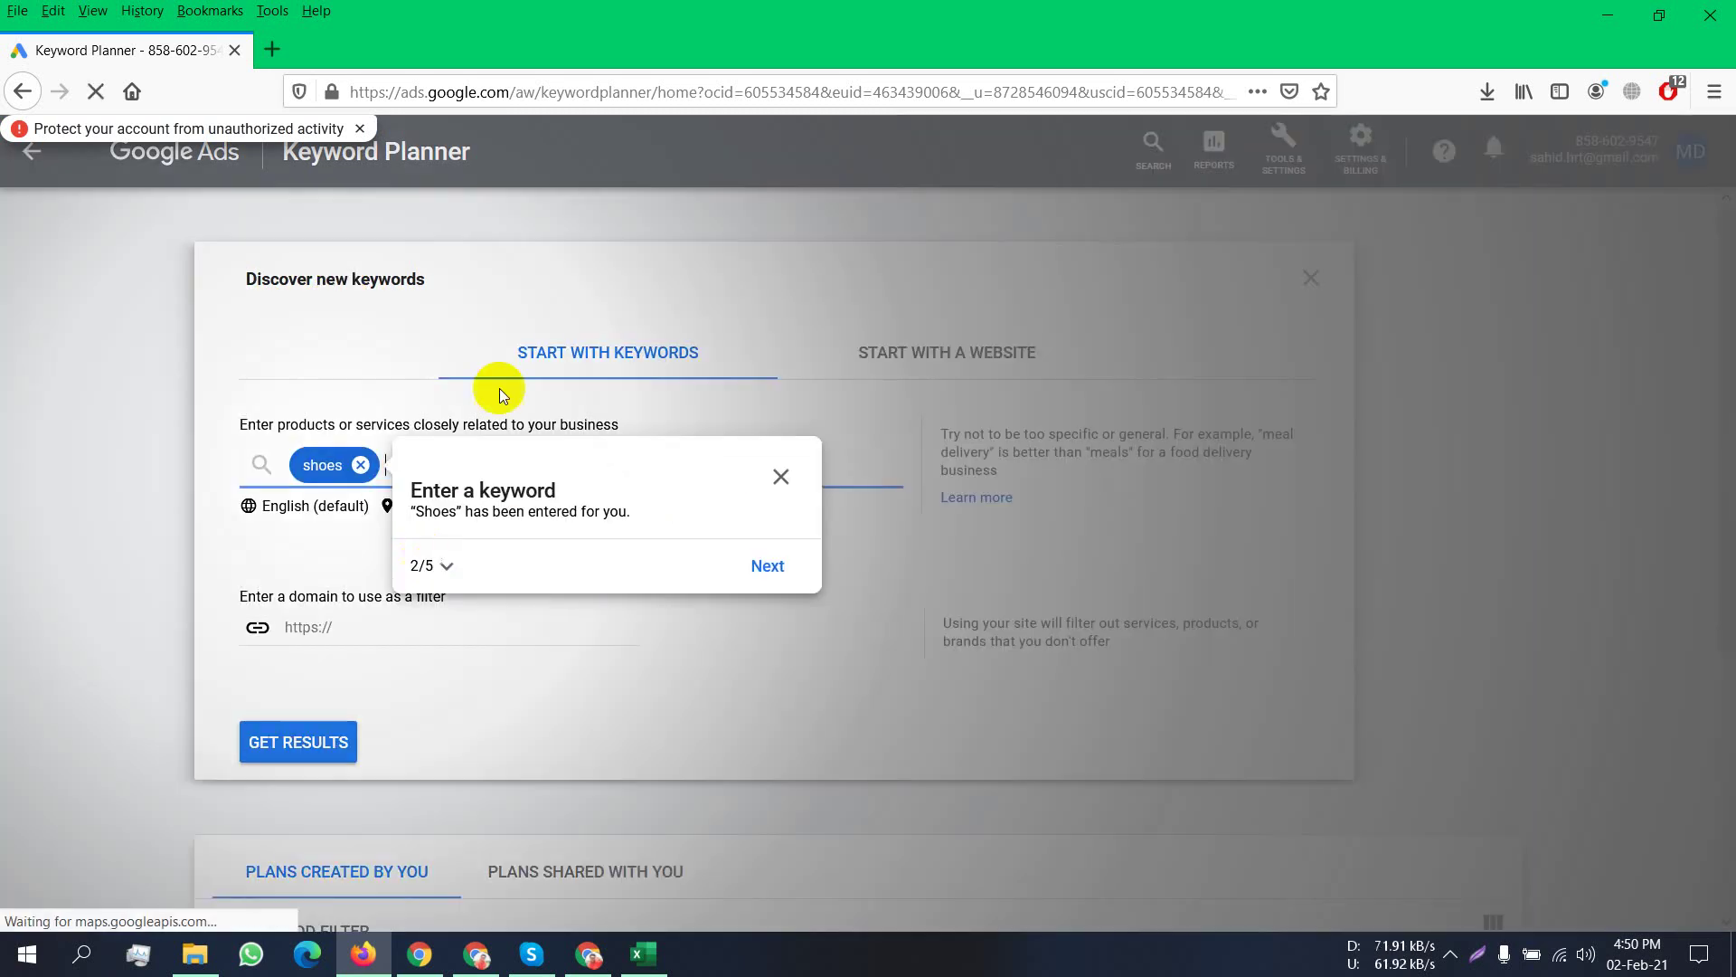
click(789, 467)
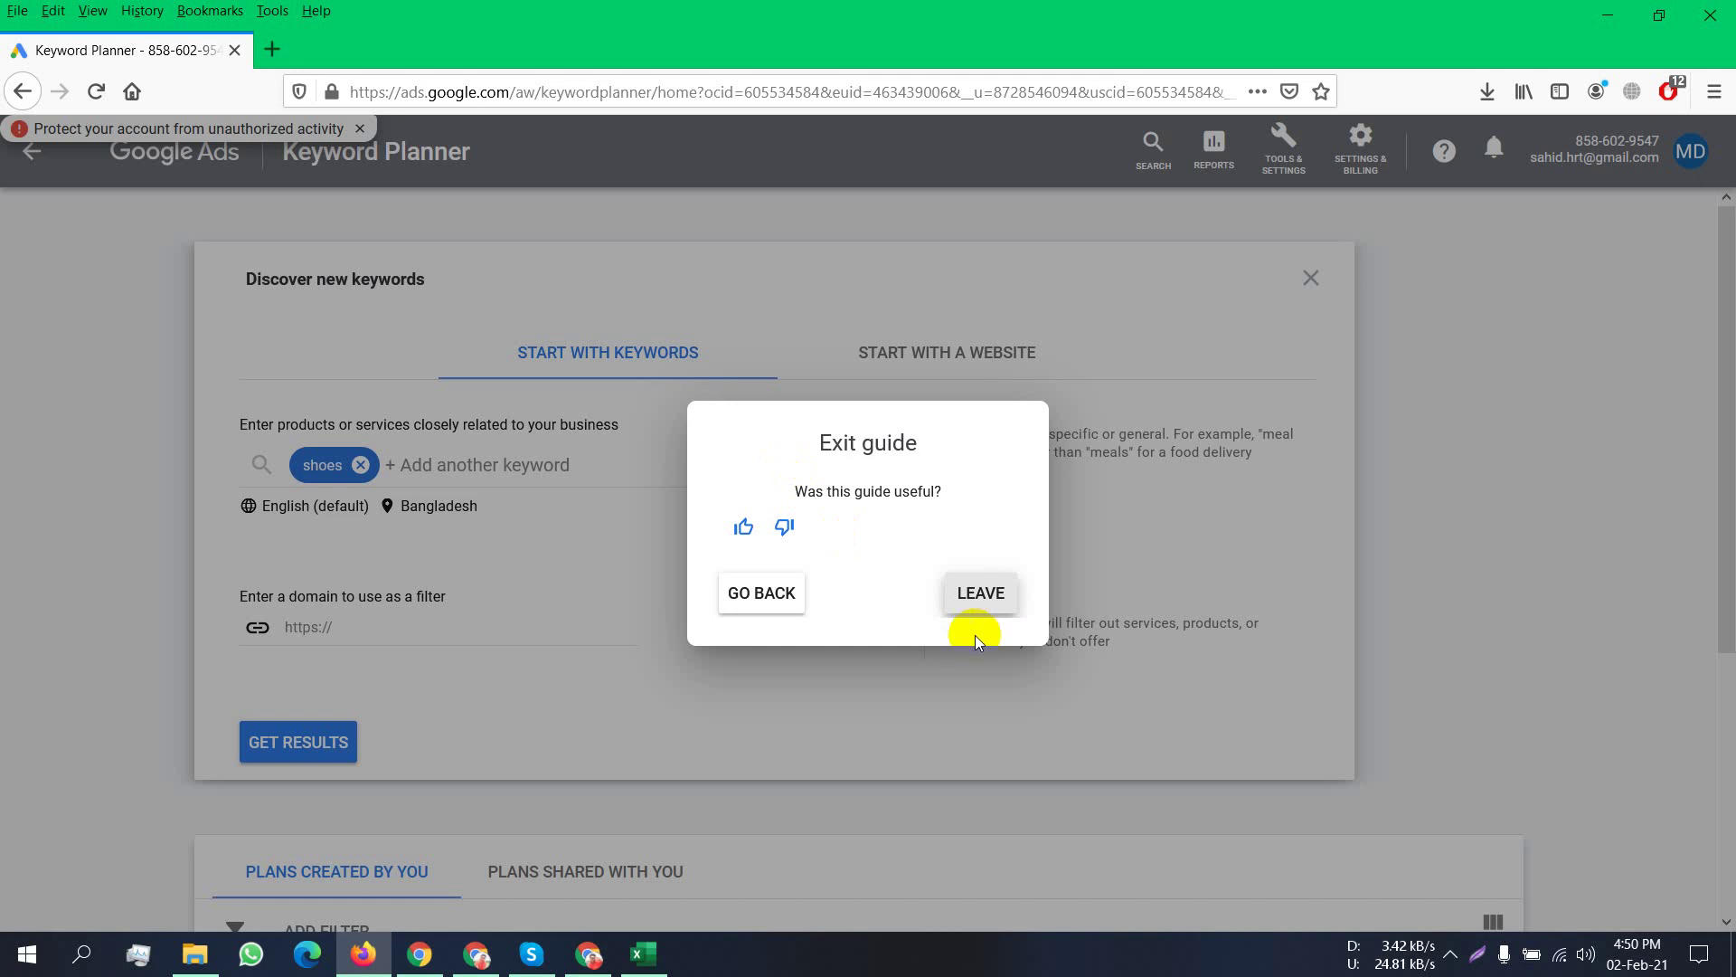
click(778, 595)
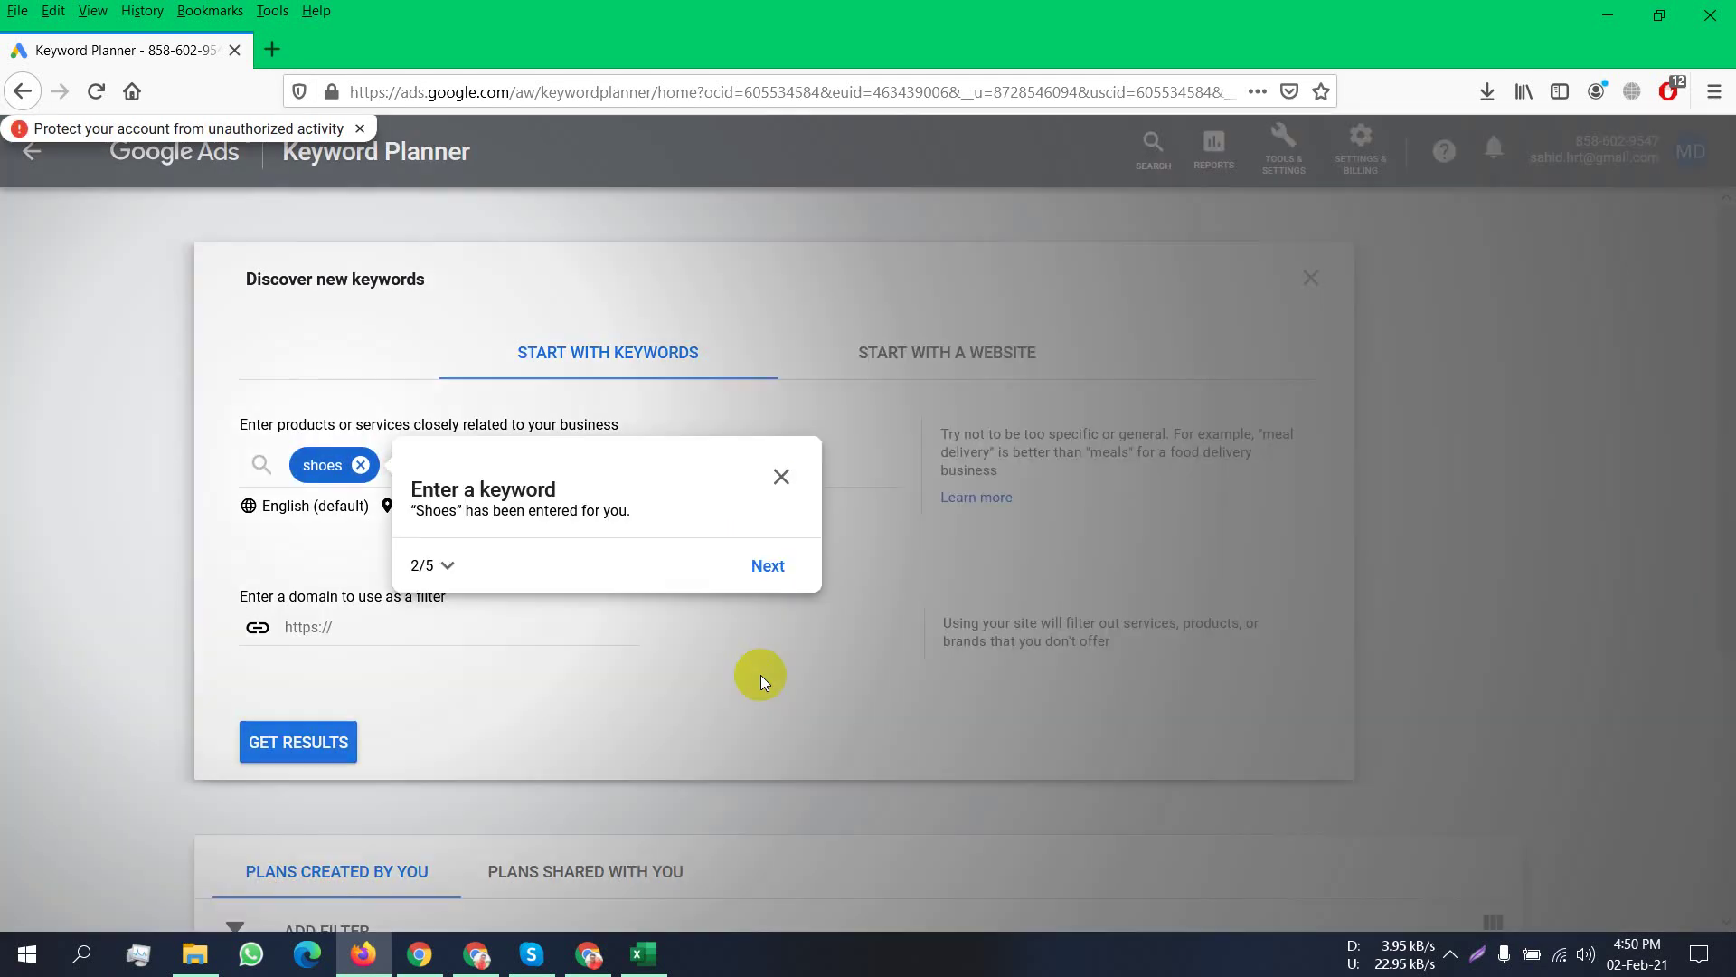
click(777, 479)
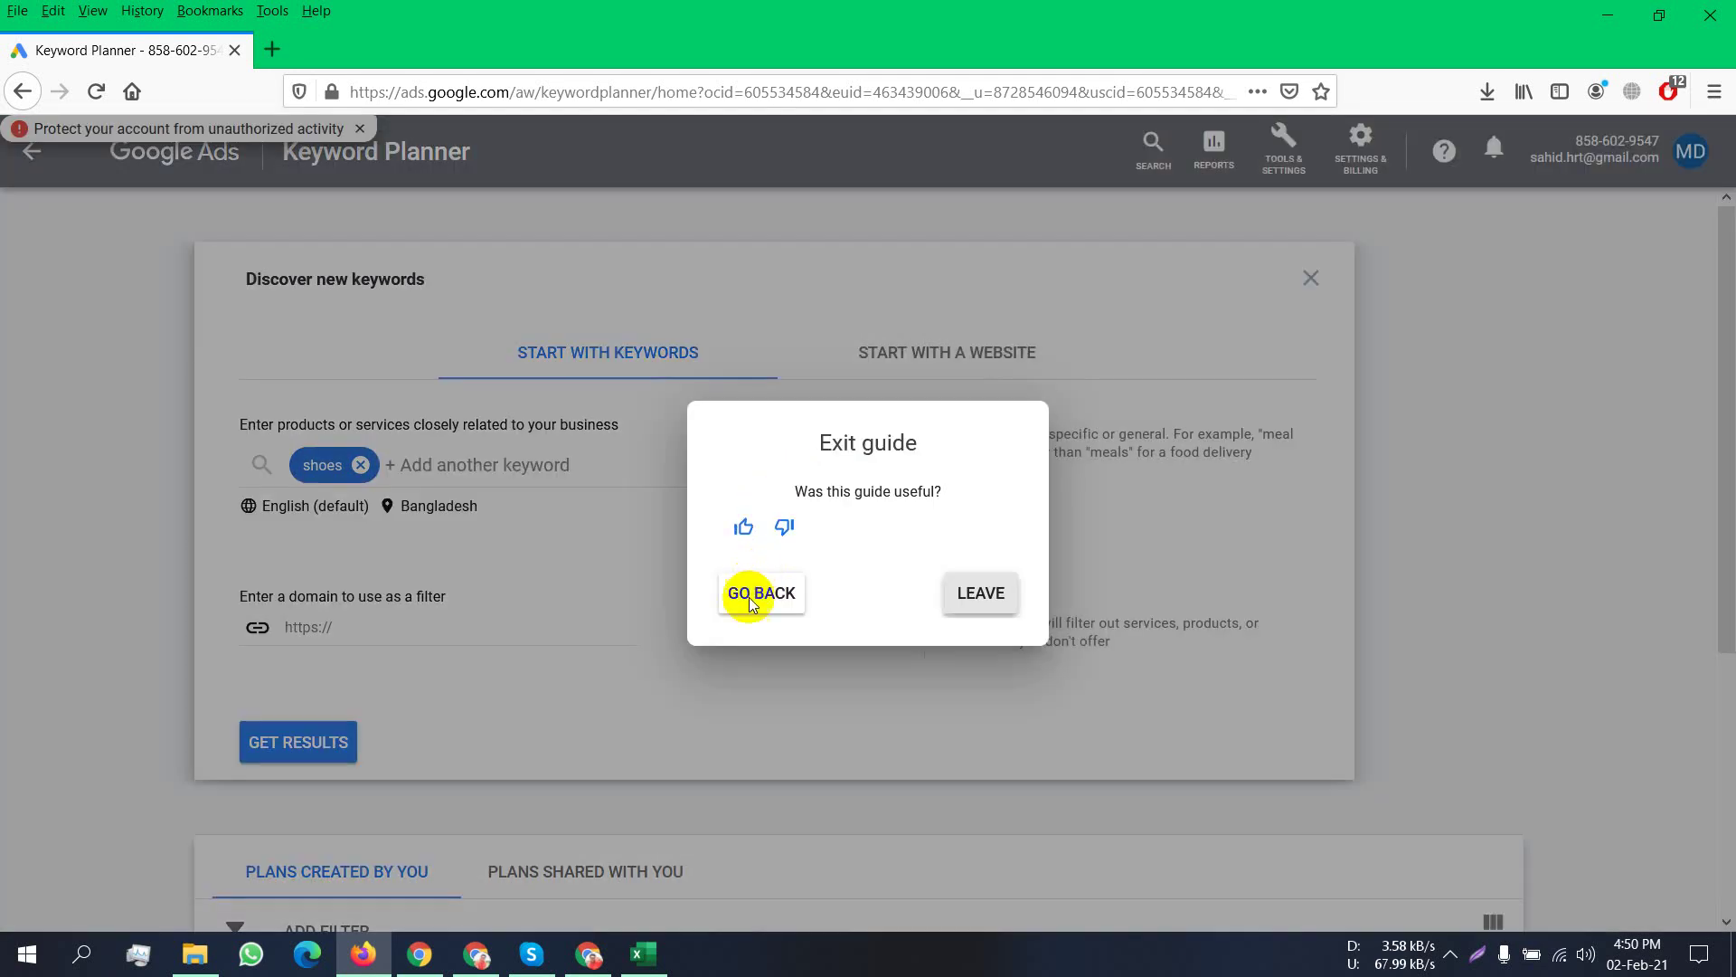
click(959, 595)
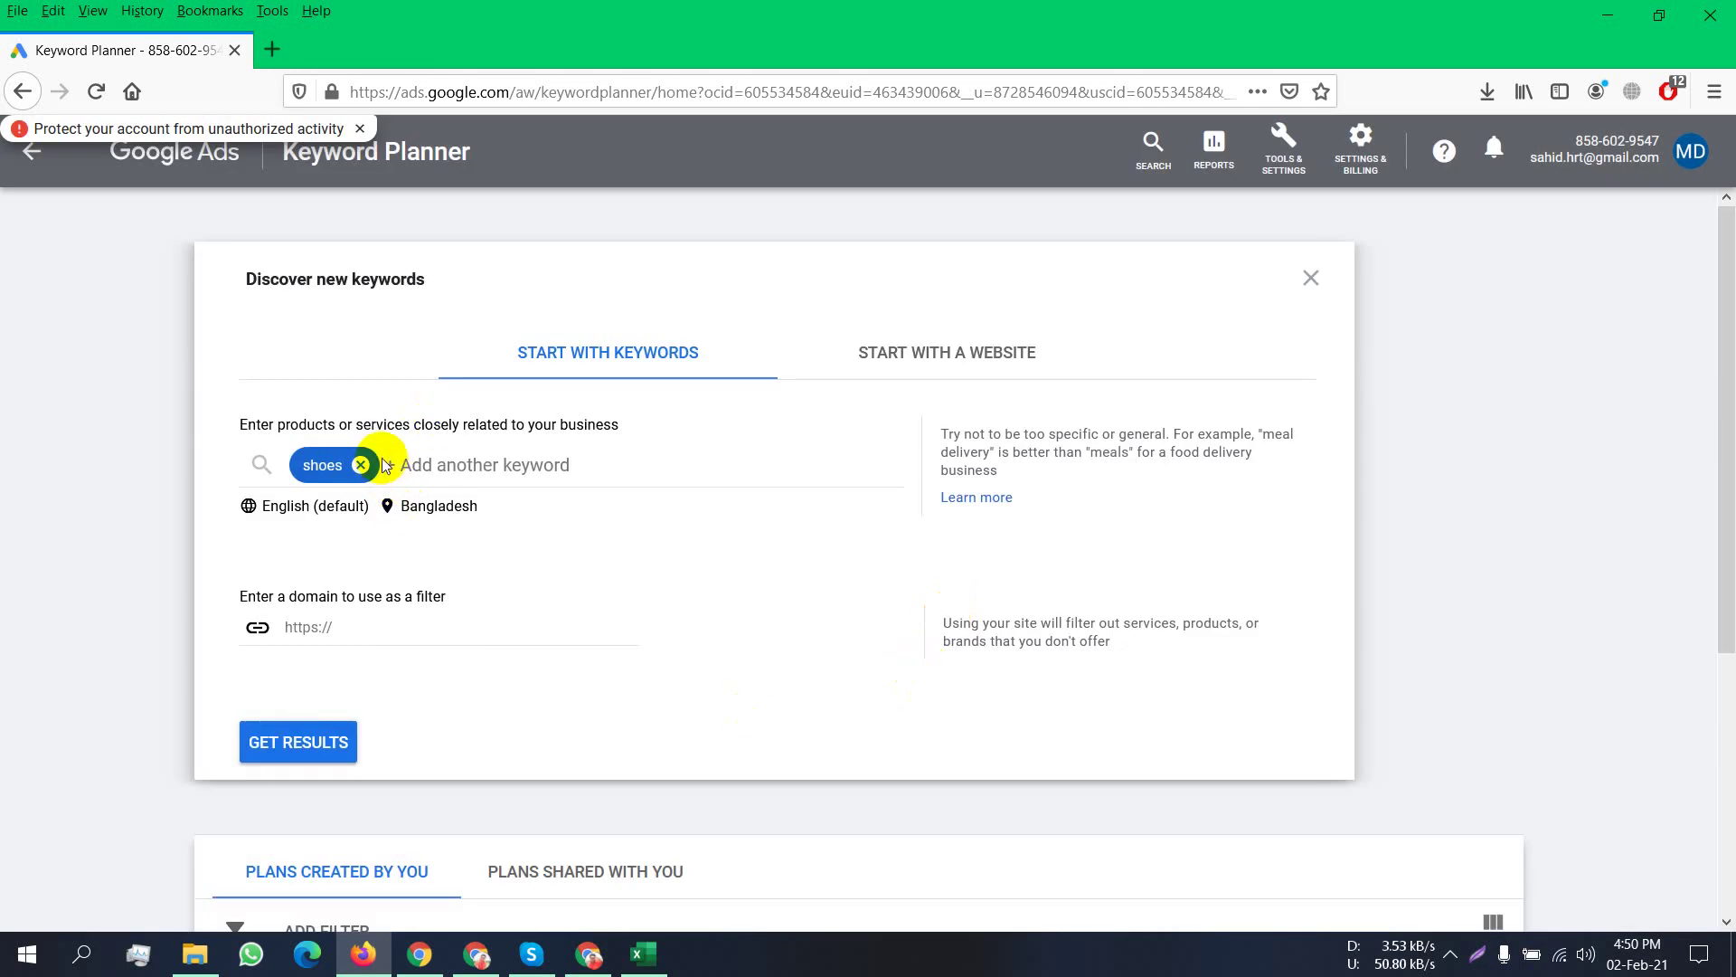
click(363, 465)
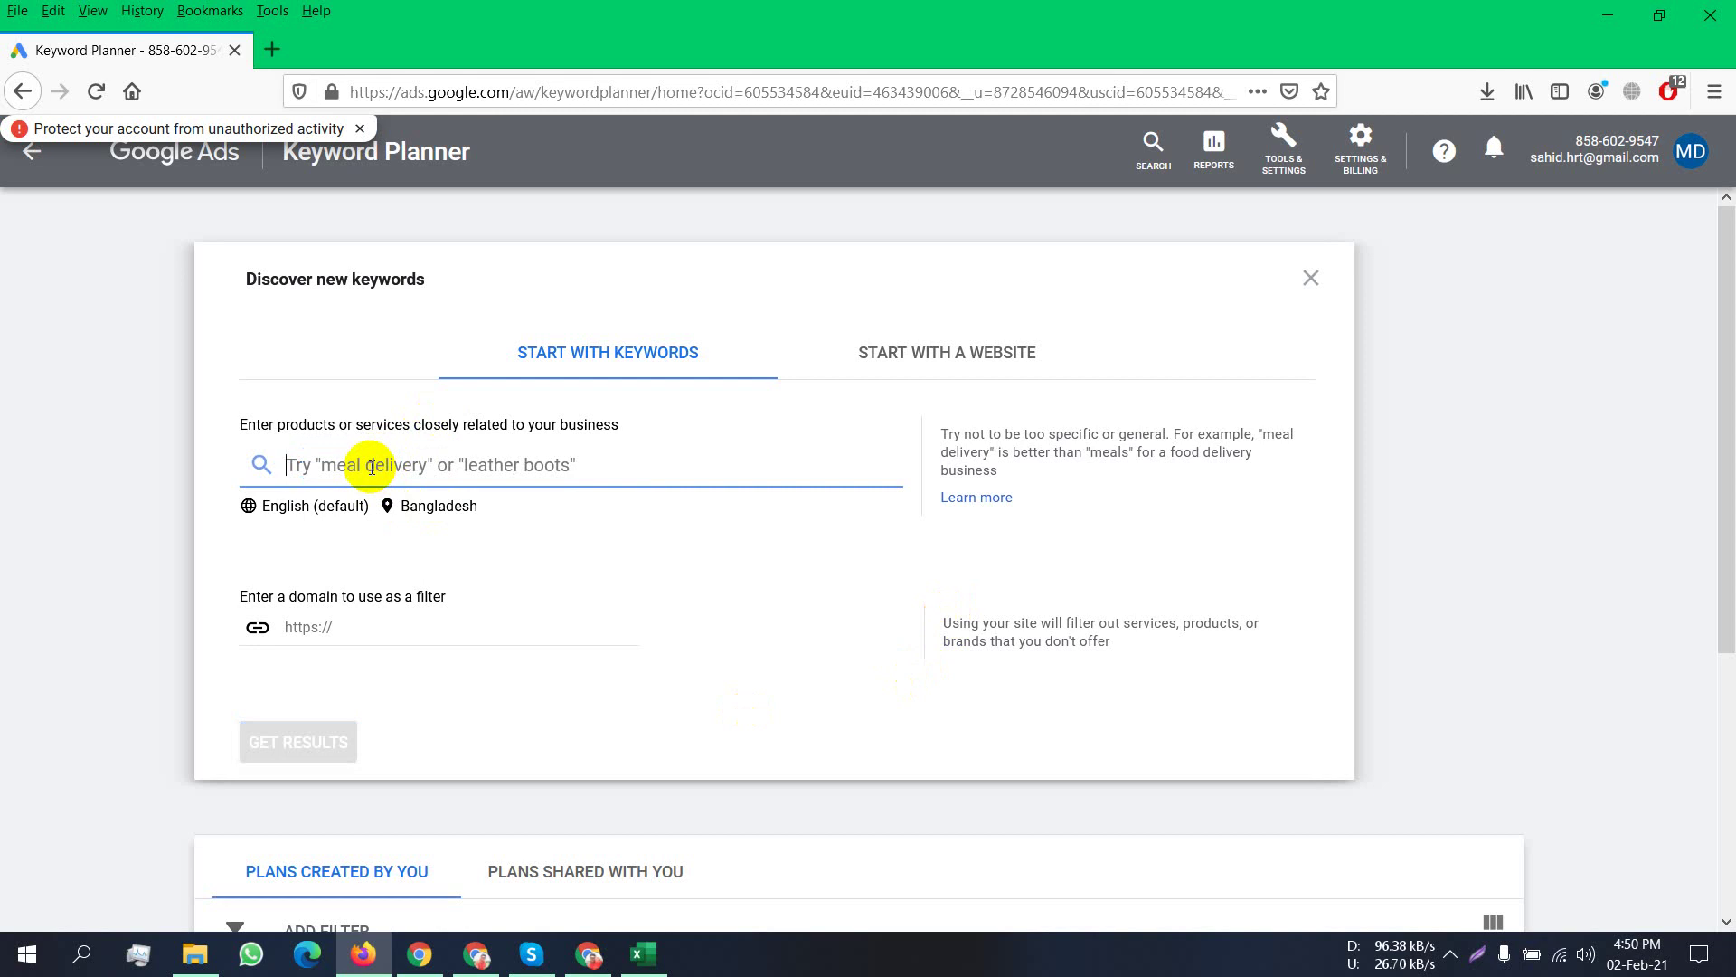
Enter the keyword "walking shows", open a new browser tab and return to Keyword Planner.
text(walking shop)
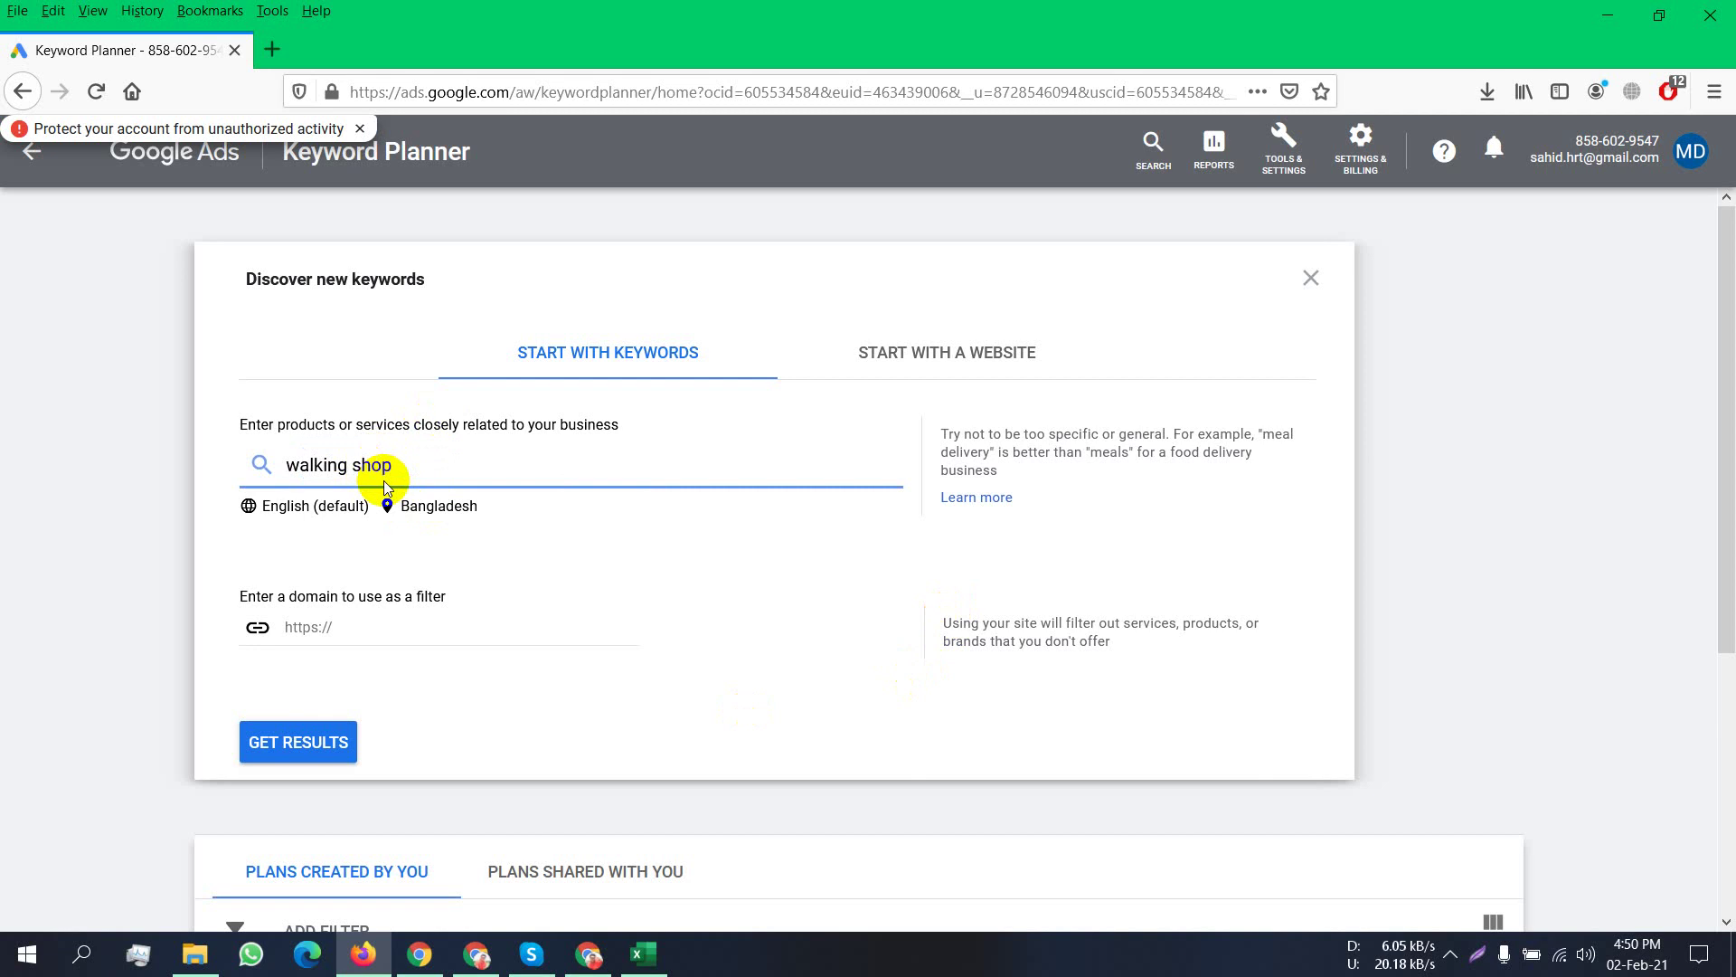
key(BackSpace)
click(274, 49)
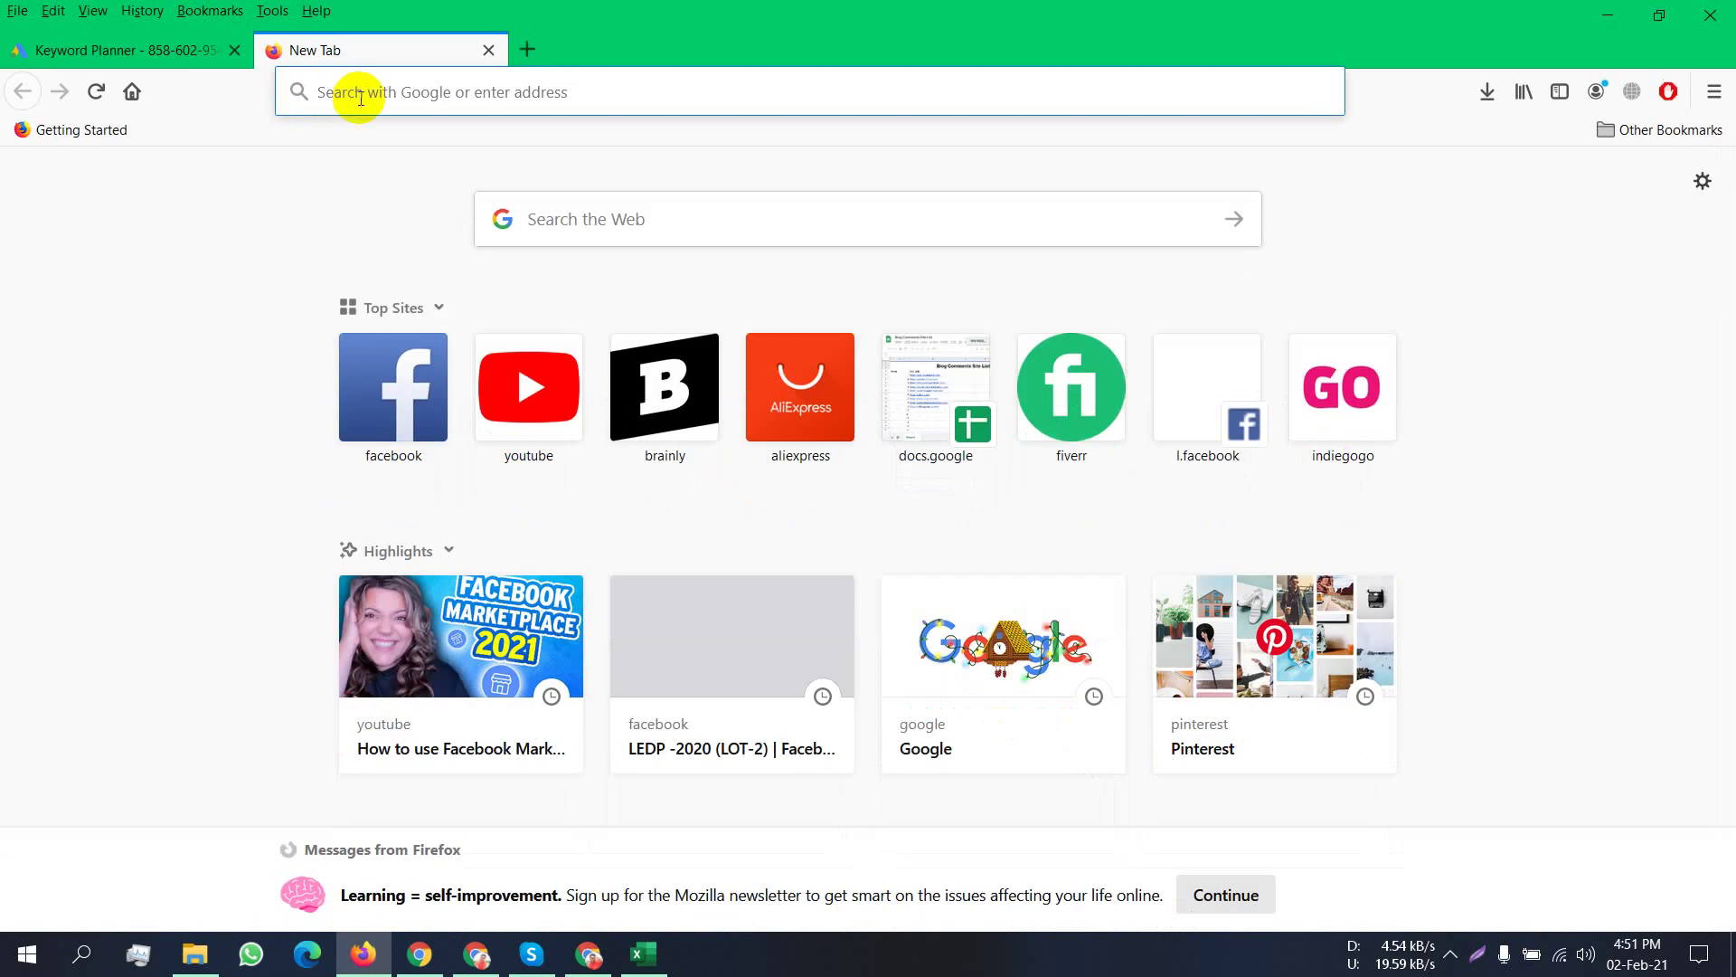
text(www.facebook.com/)
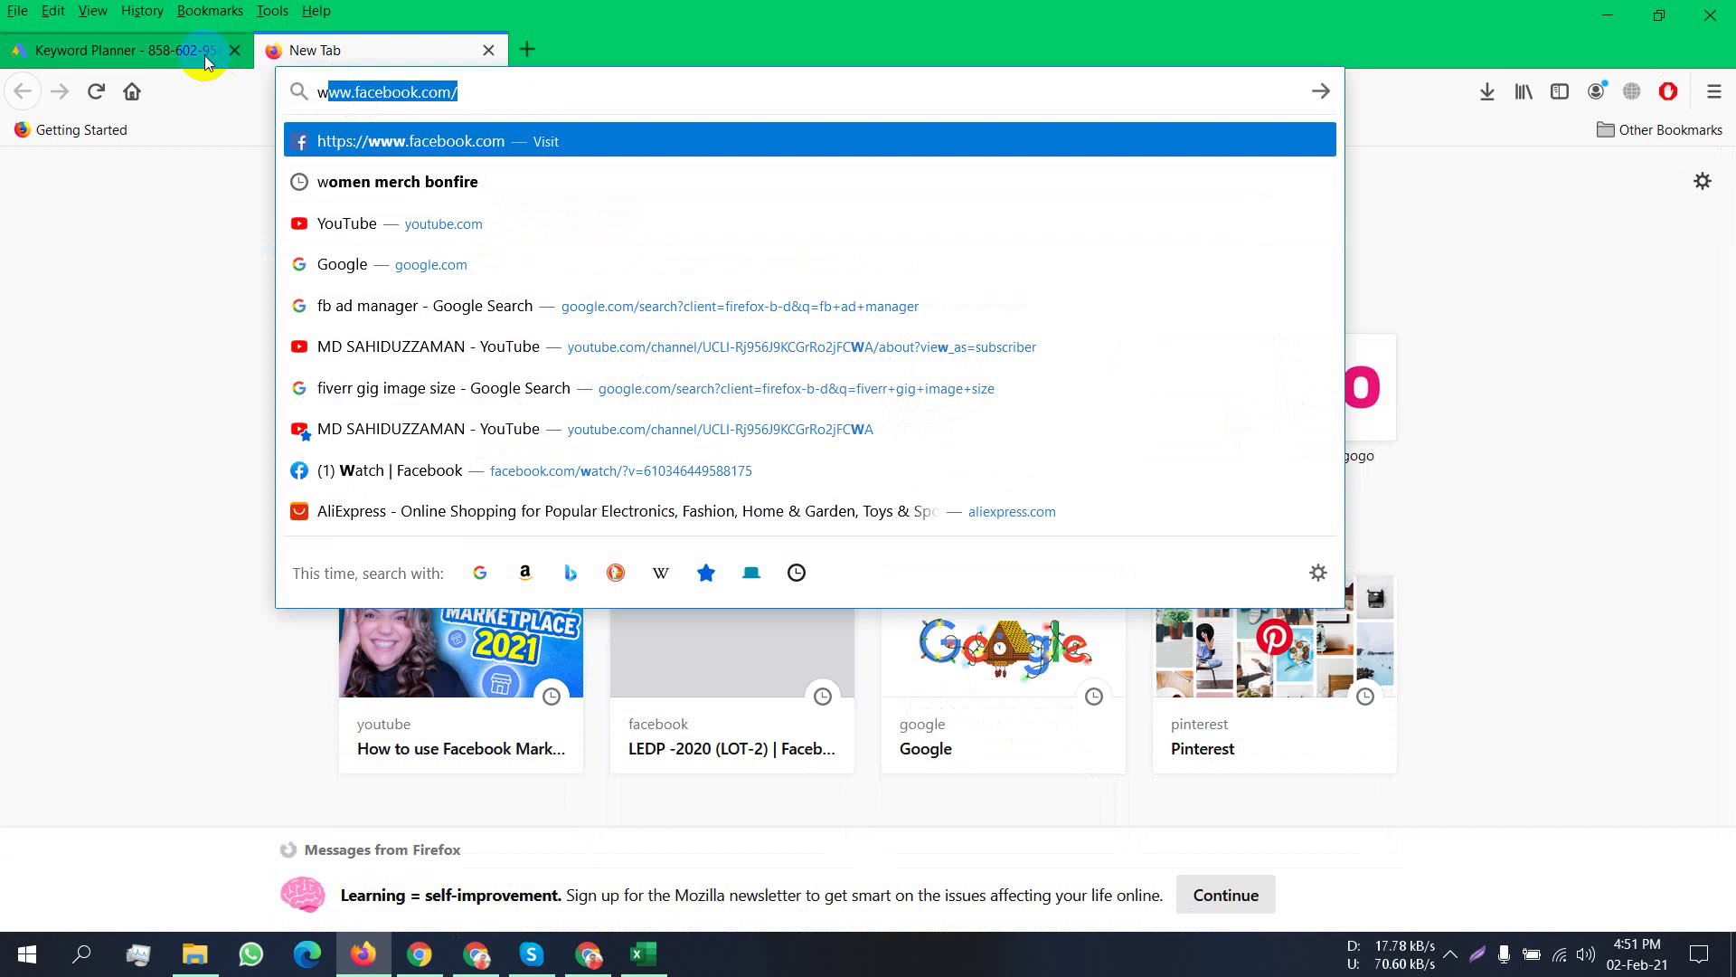
key(alt+v)
click(205, 56)
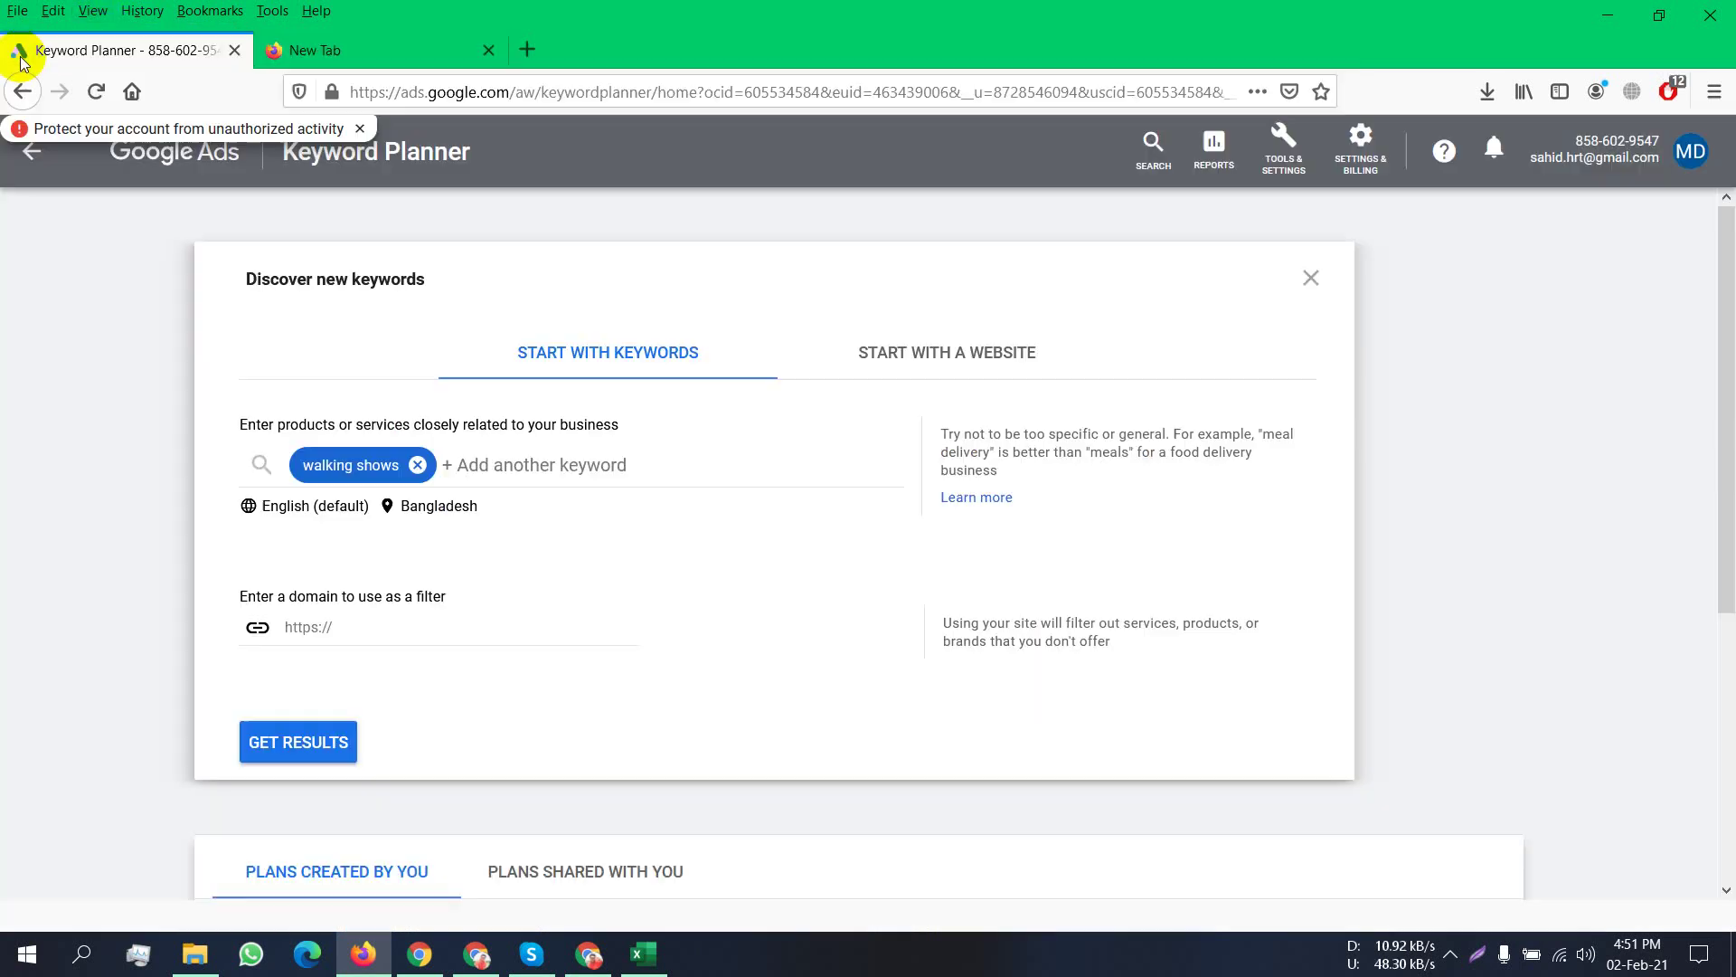
Replace the entered keyword with "walking shoe".
click(316, 460)
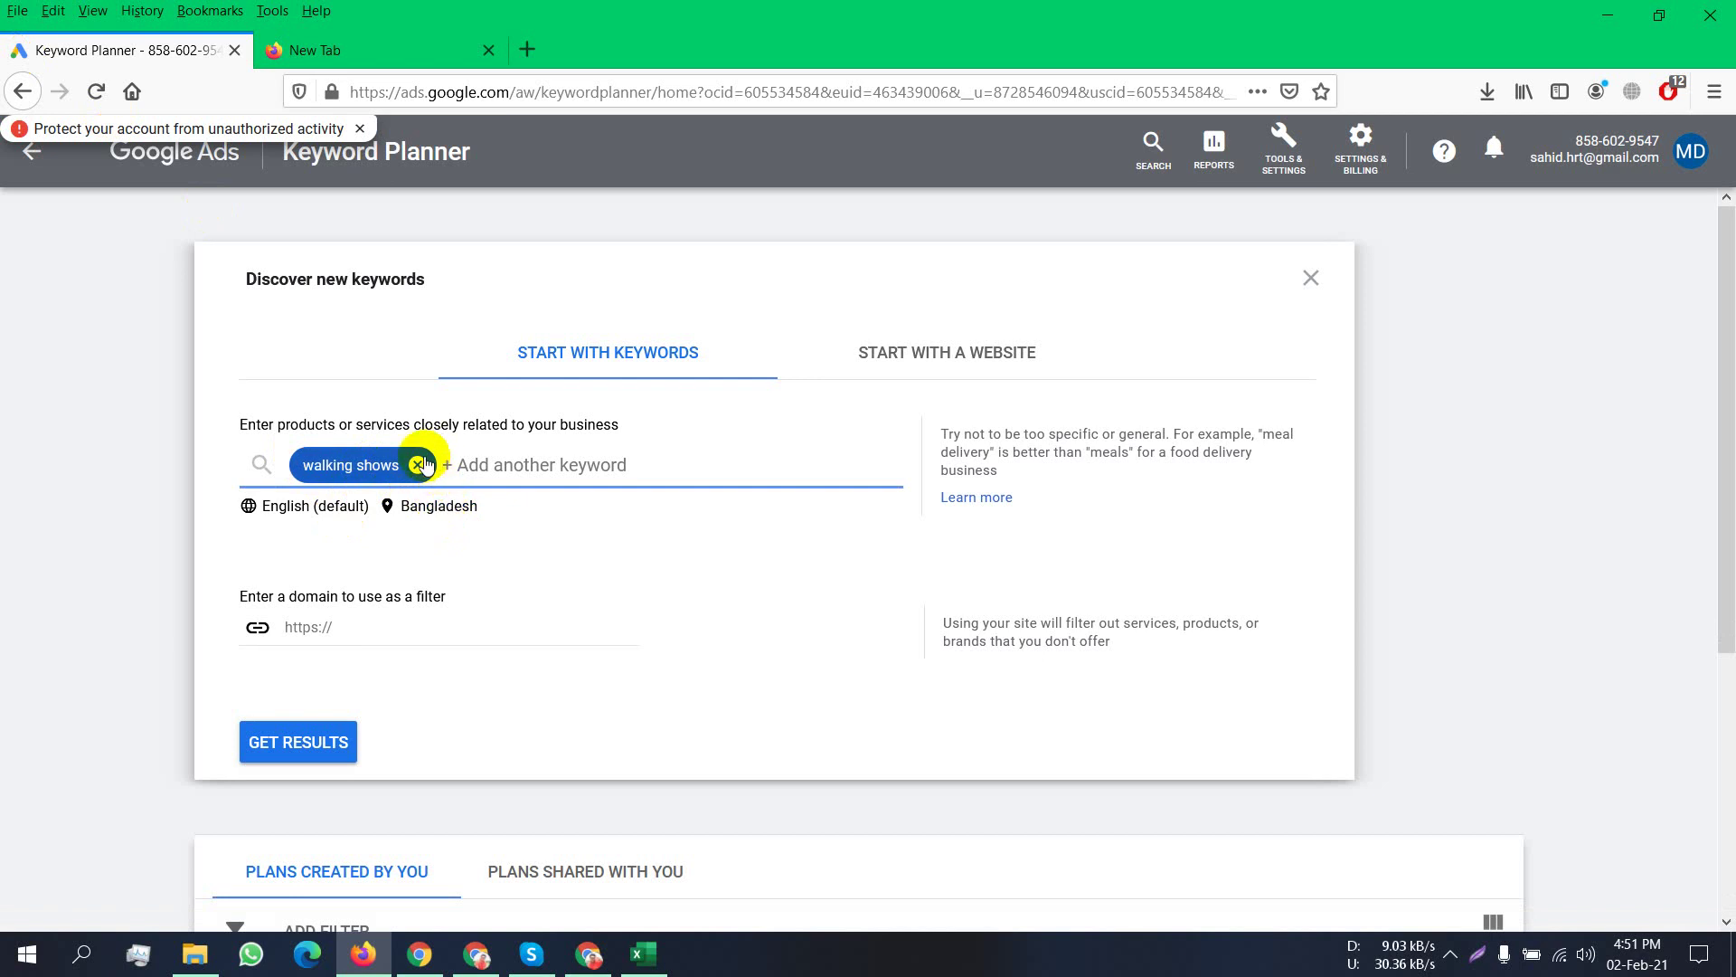
key(BackSpace)
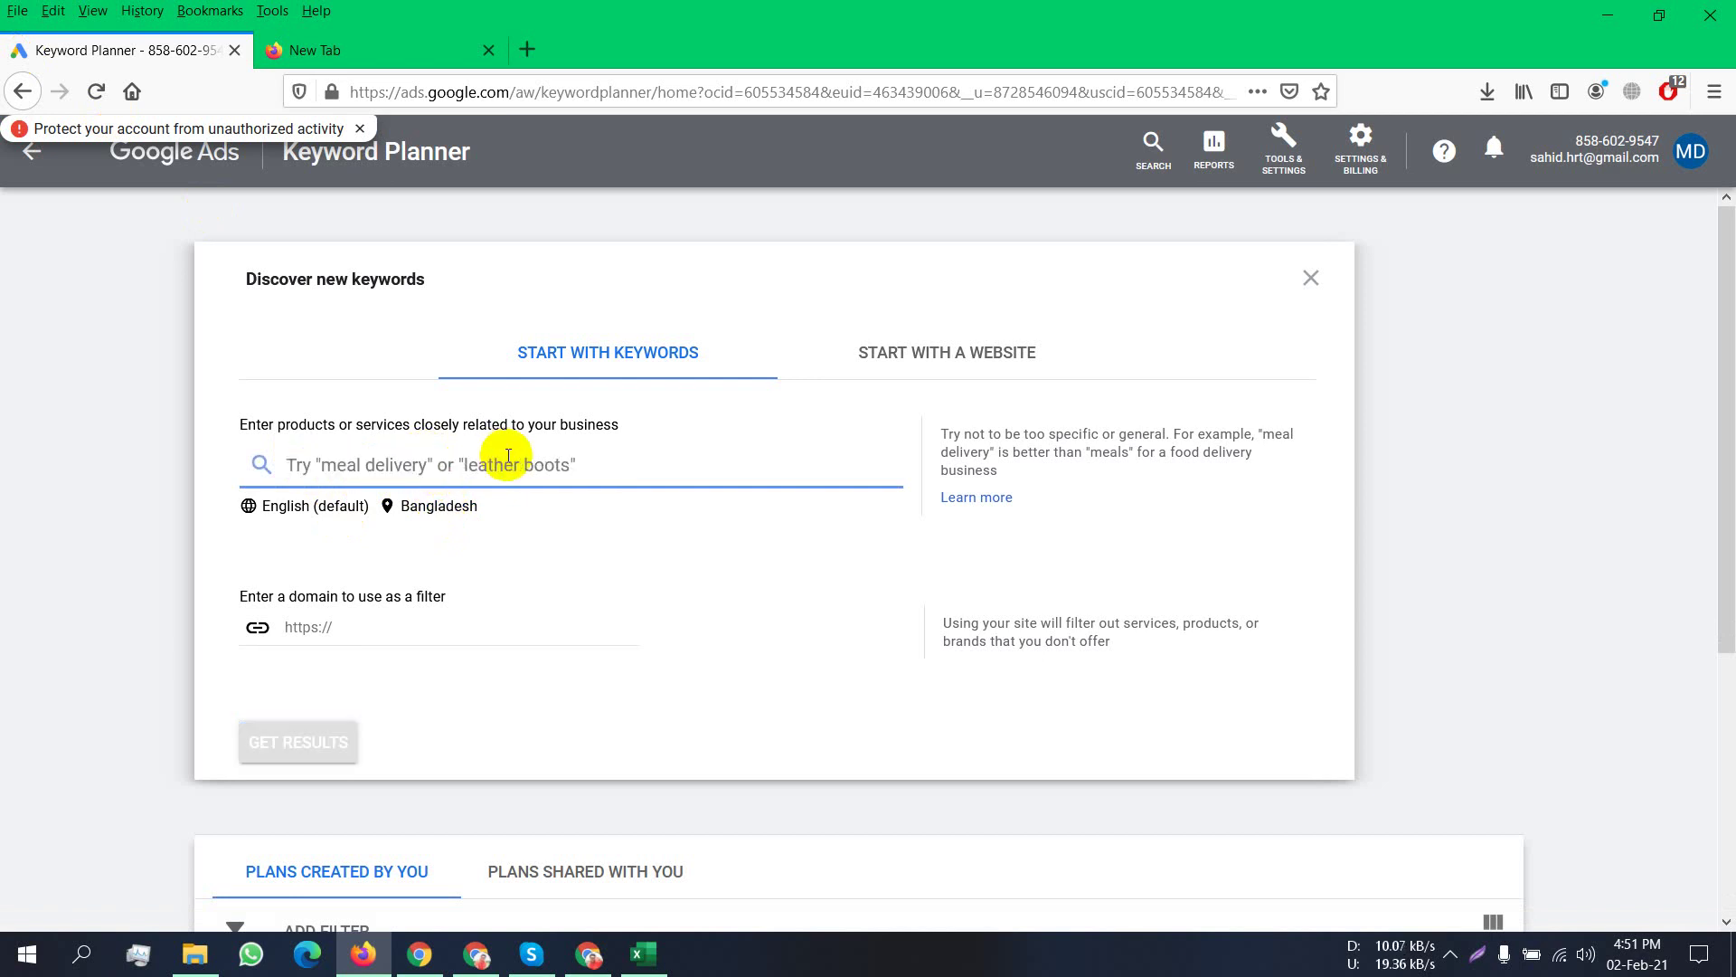
text(walking shoe)
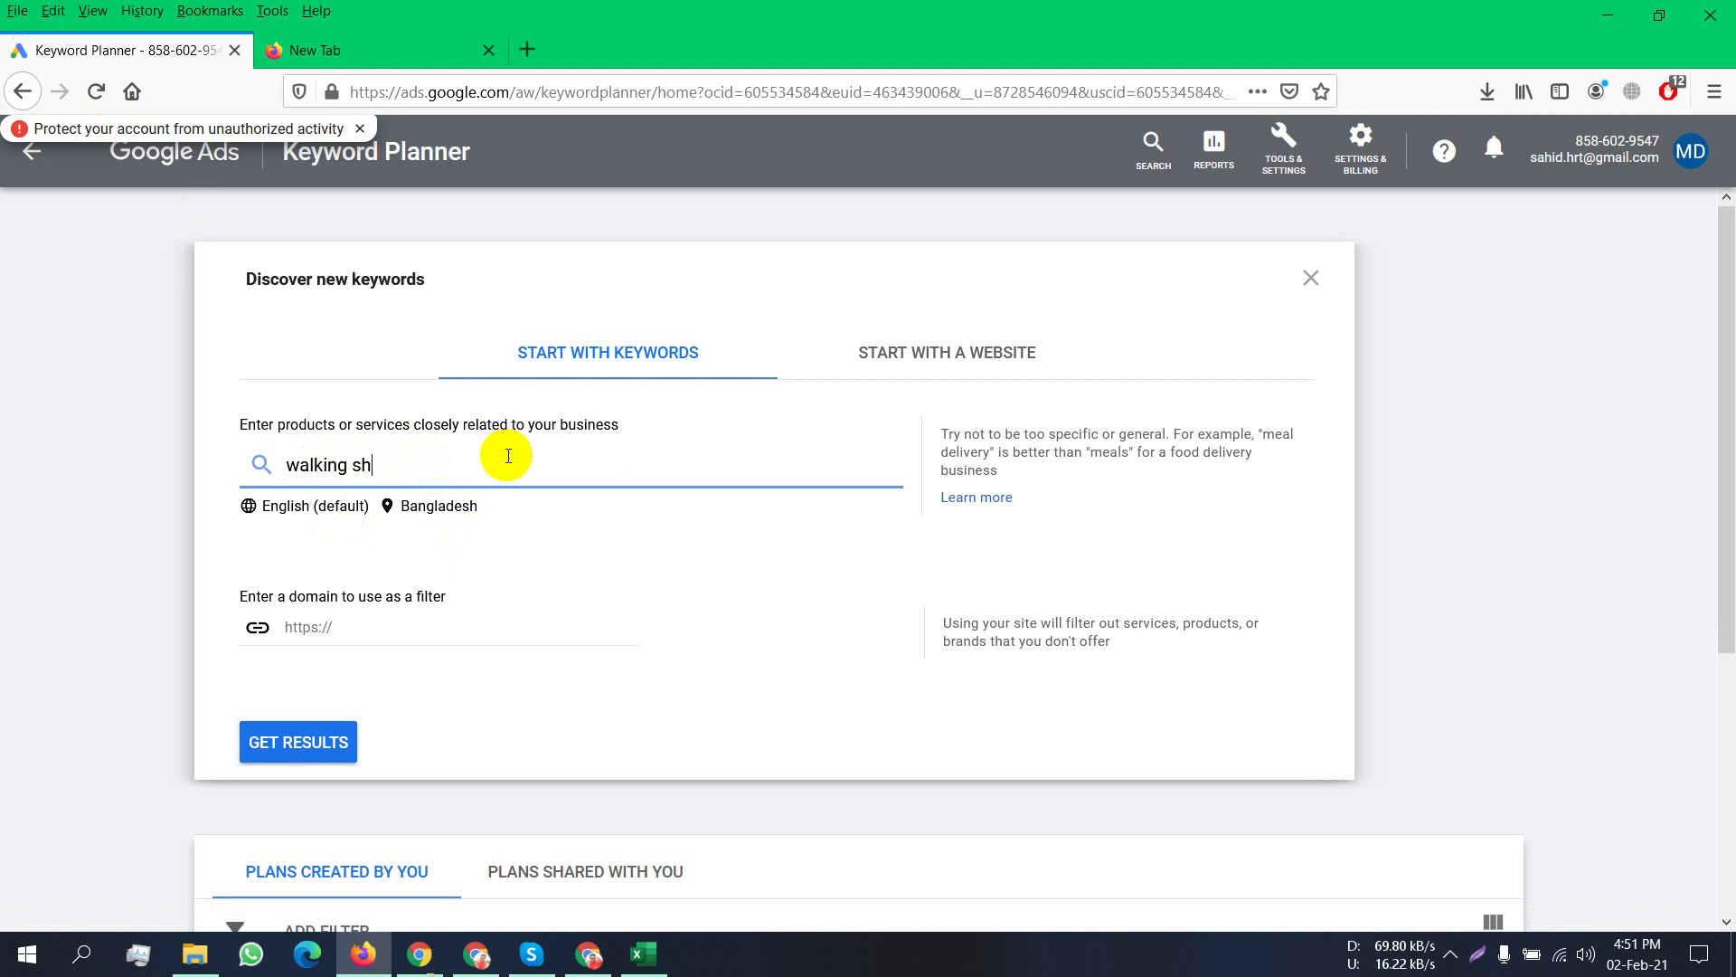
Set the targeted location to only the United States and get the keyword ideas for "walking shoe".
click(417, 512)
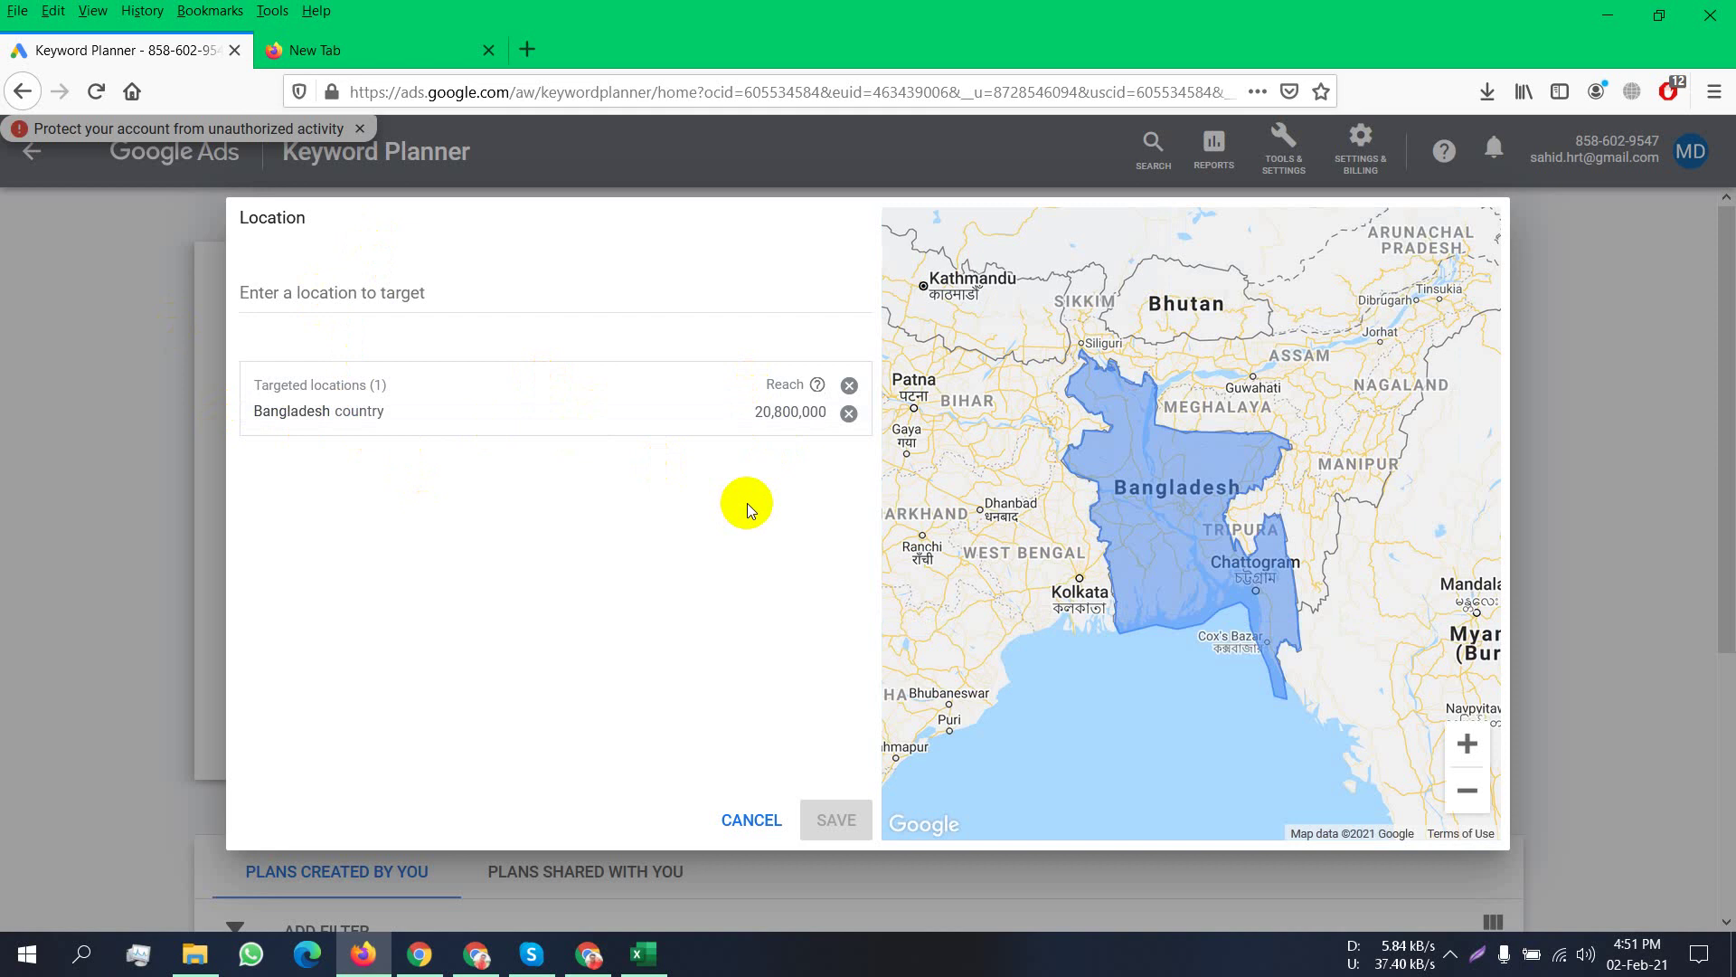
click(848, 414)
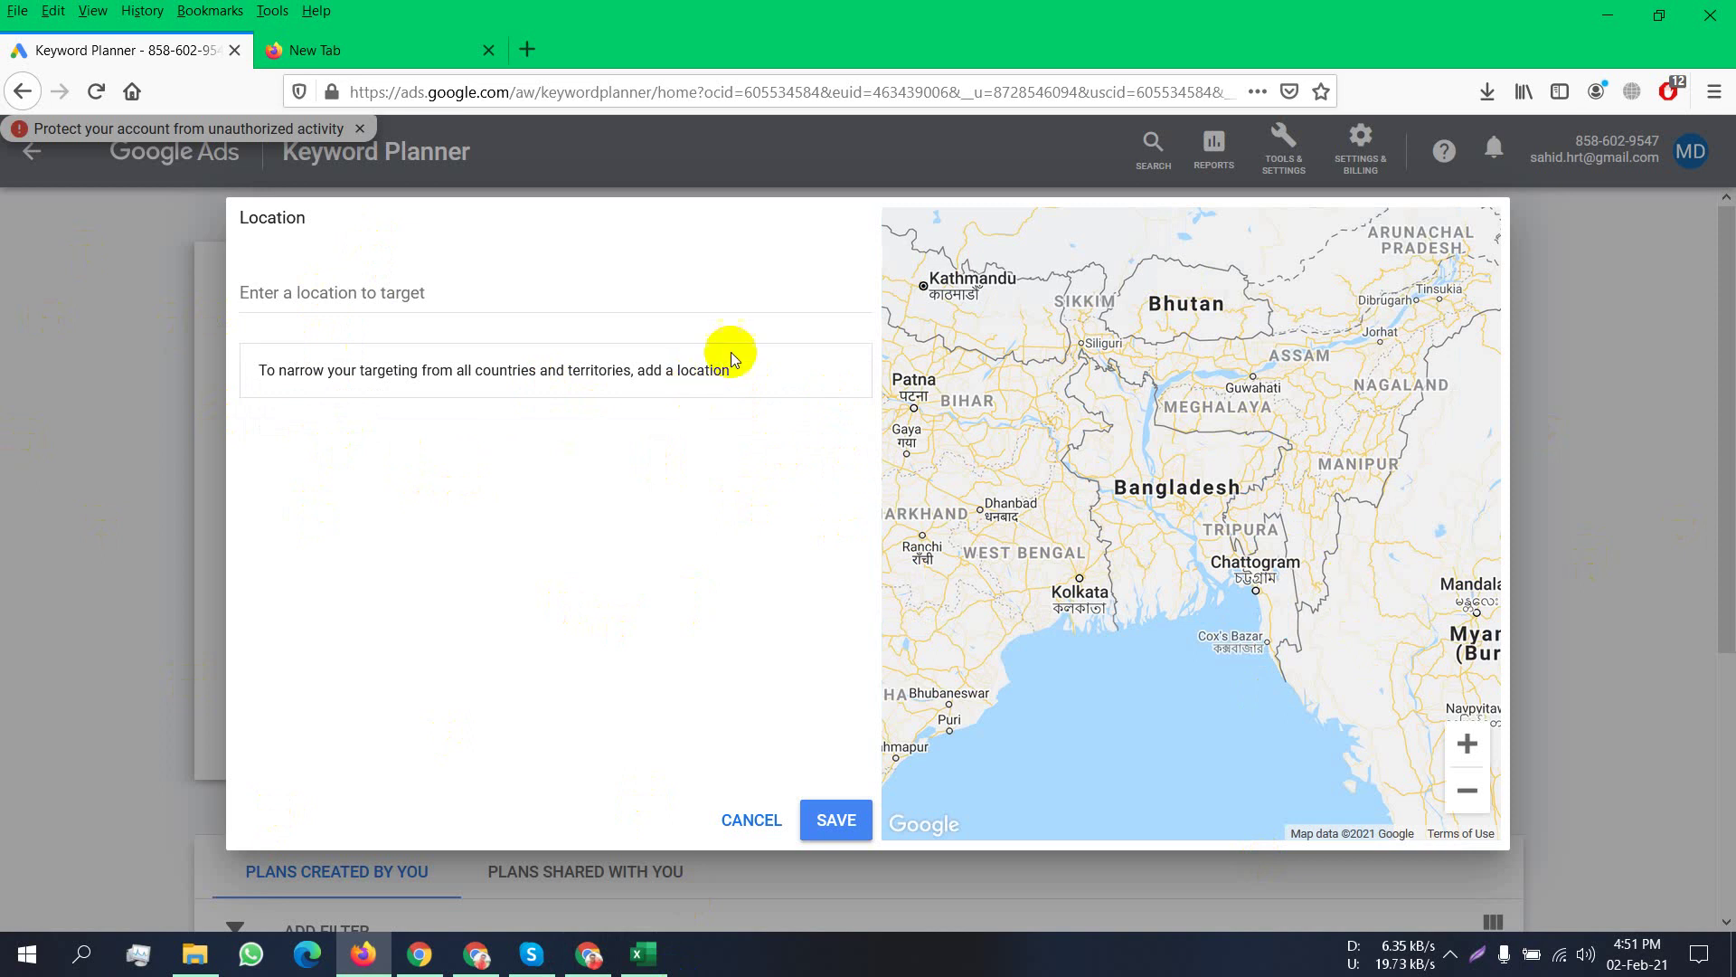
click(478, 296)
text(un)
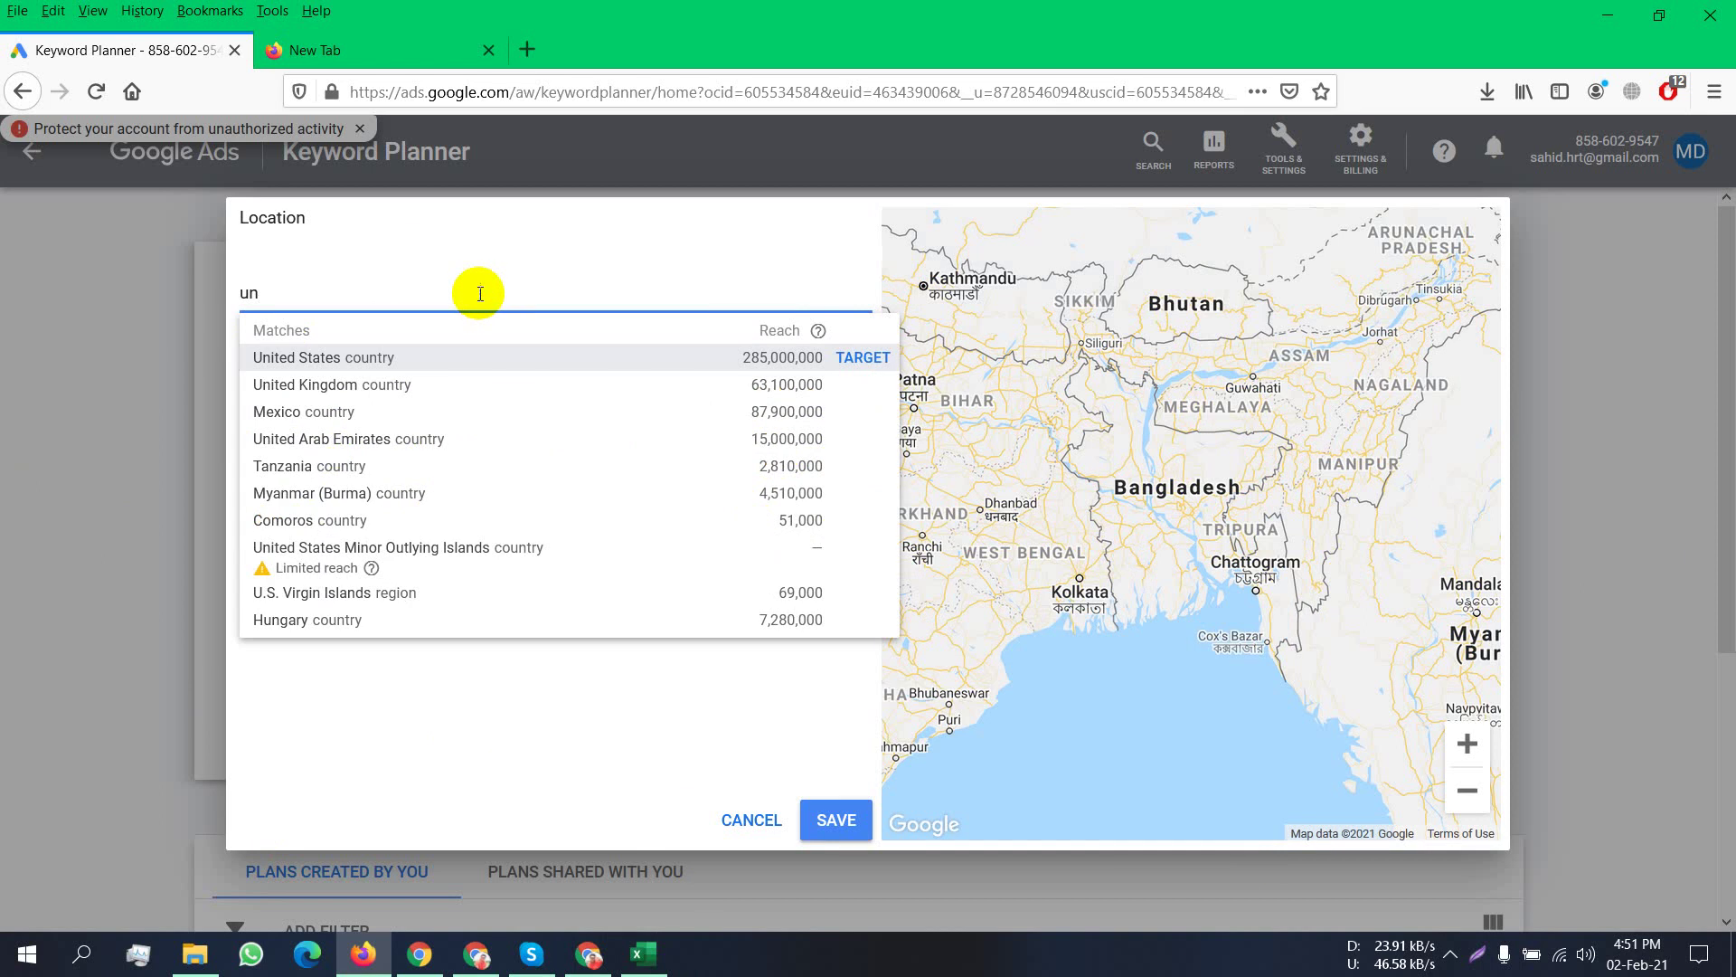
click(400, 358)
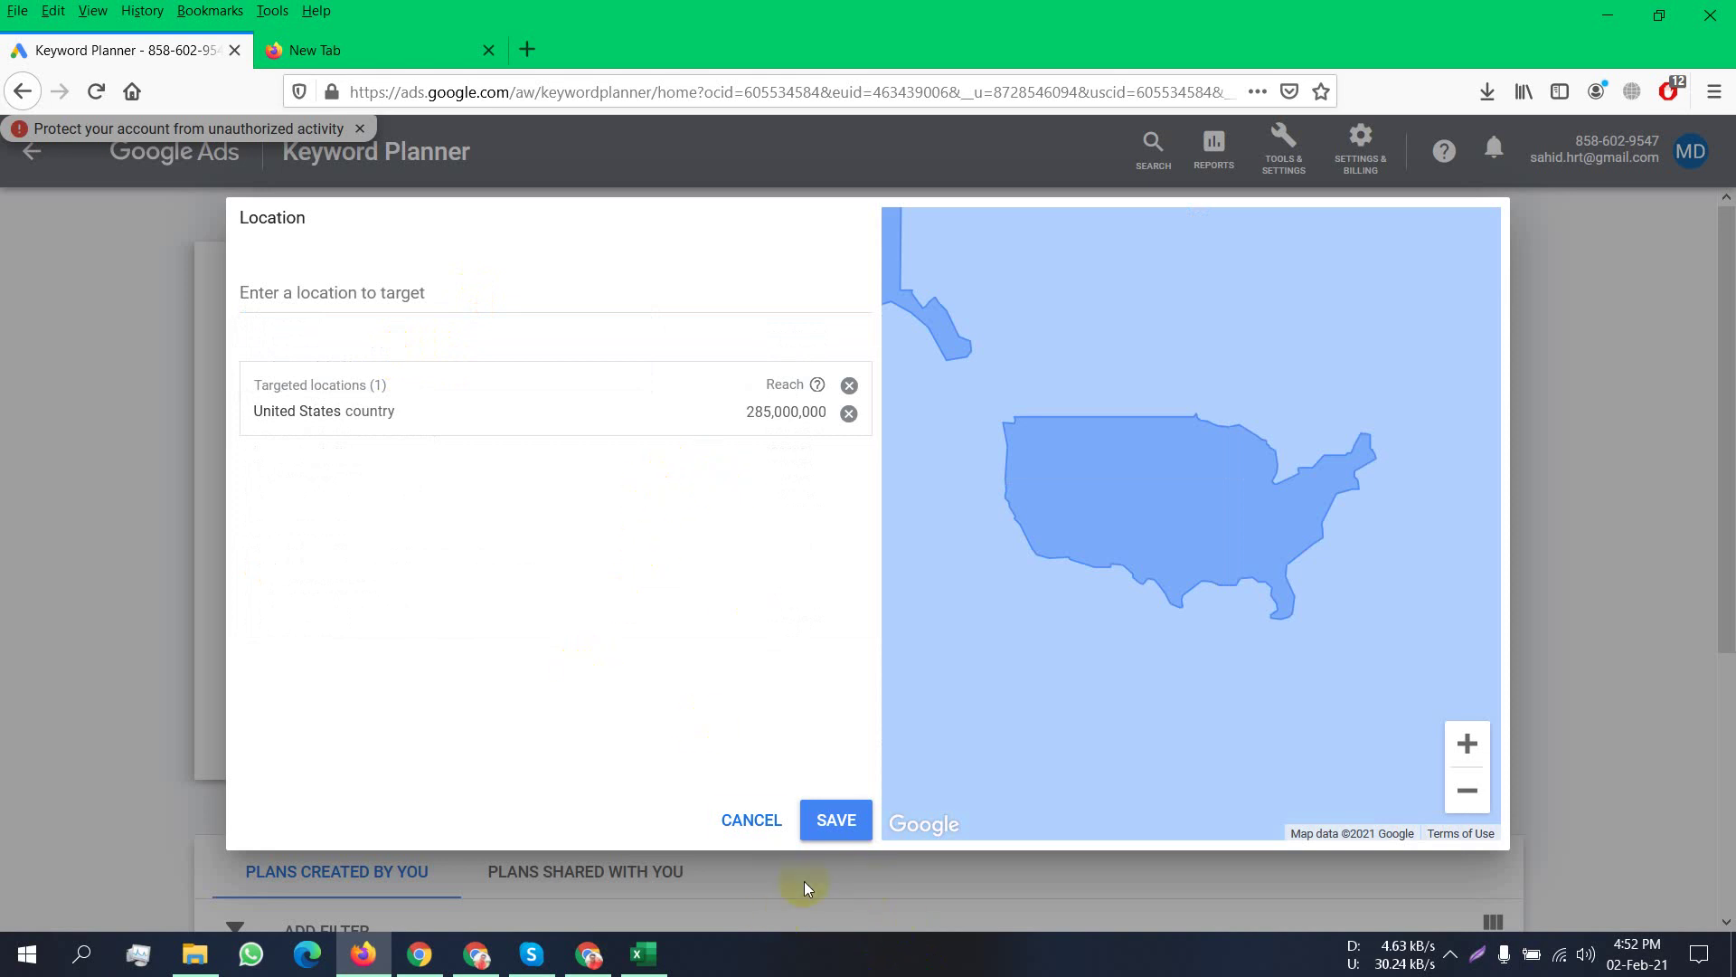
click(823, 819)
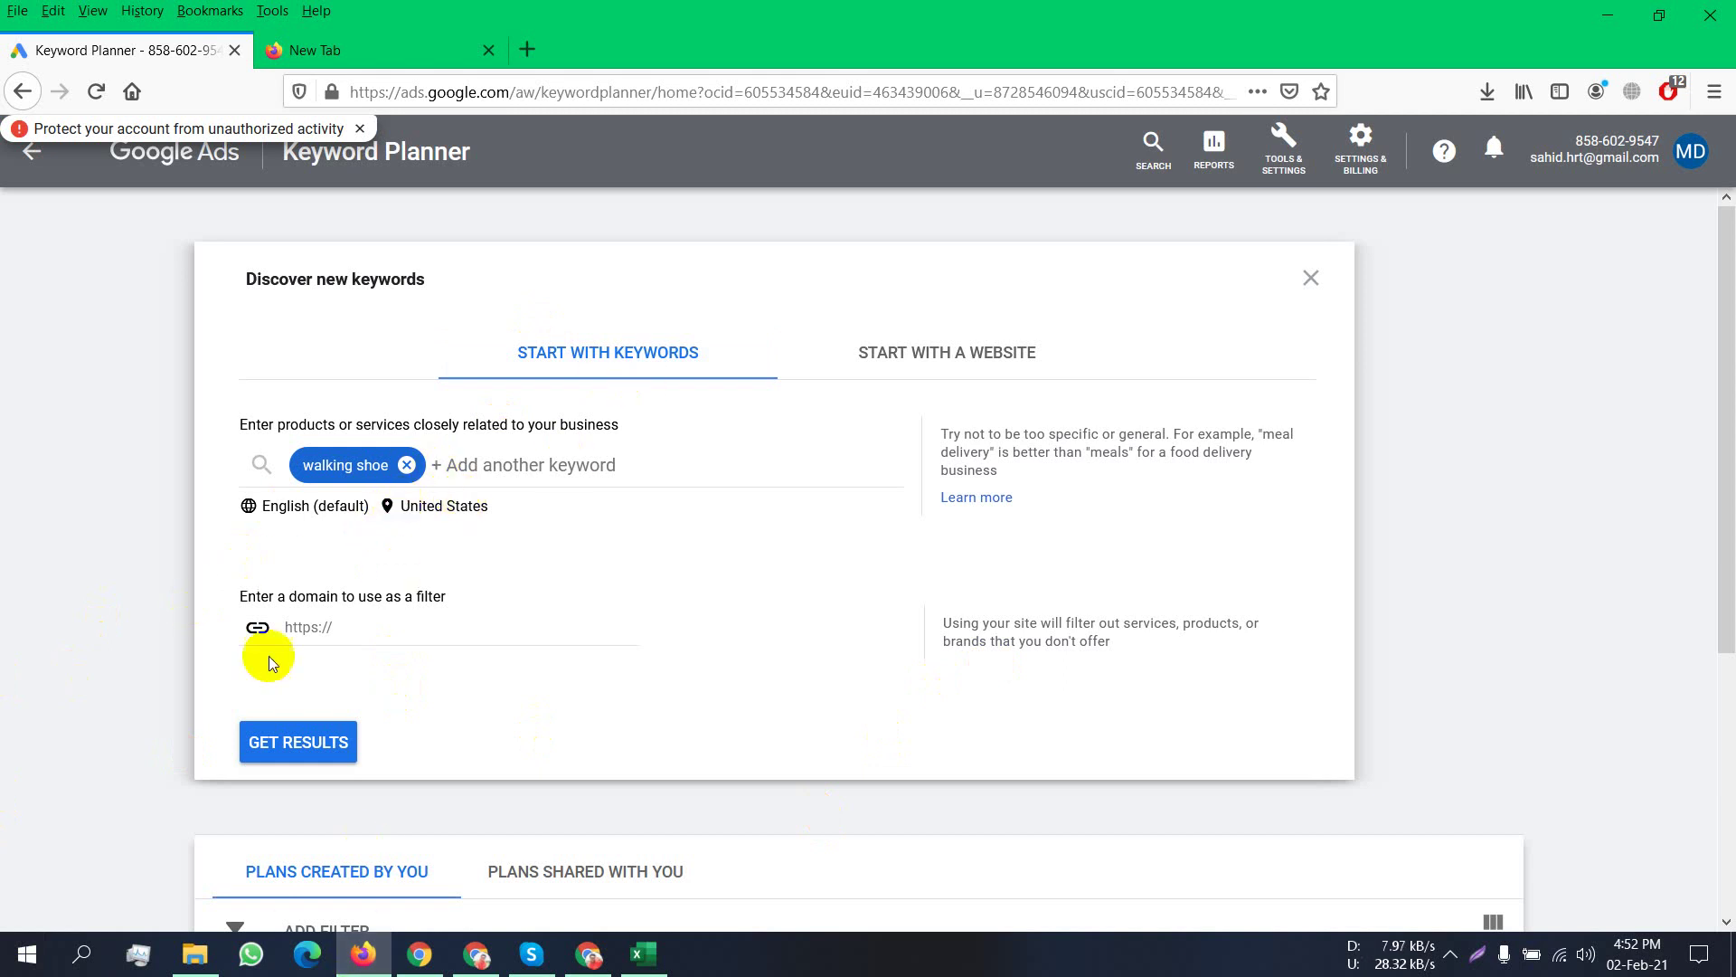
click(272, 744)
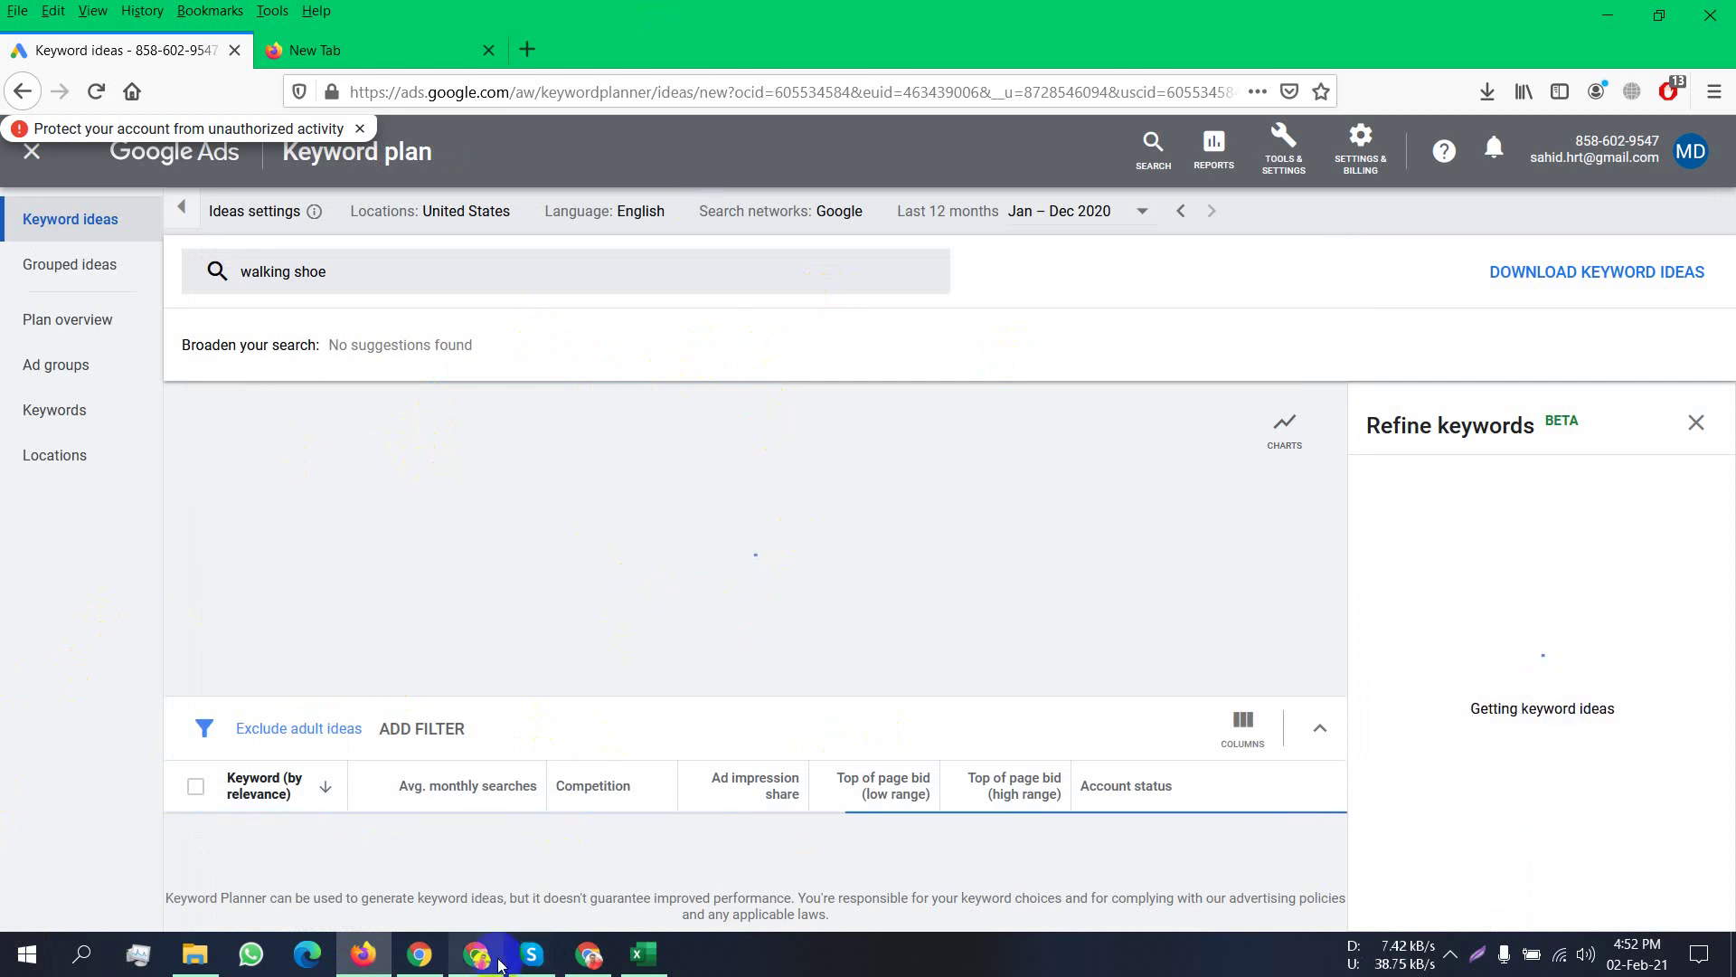
mouse_move(488, 957)
click(474, 856)
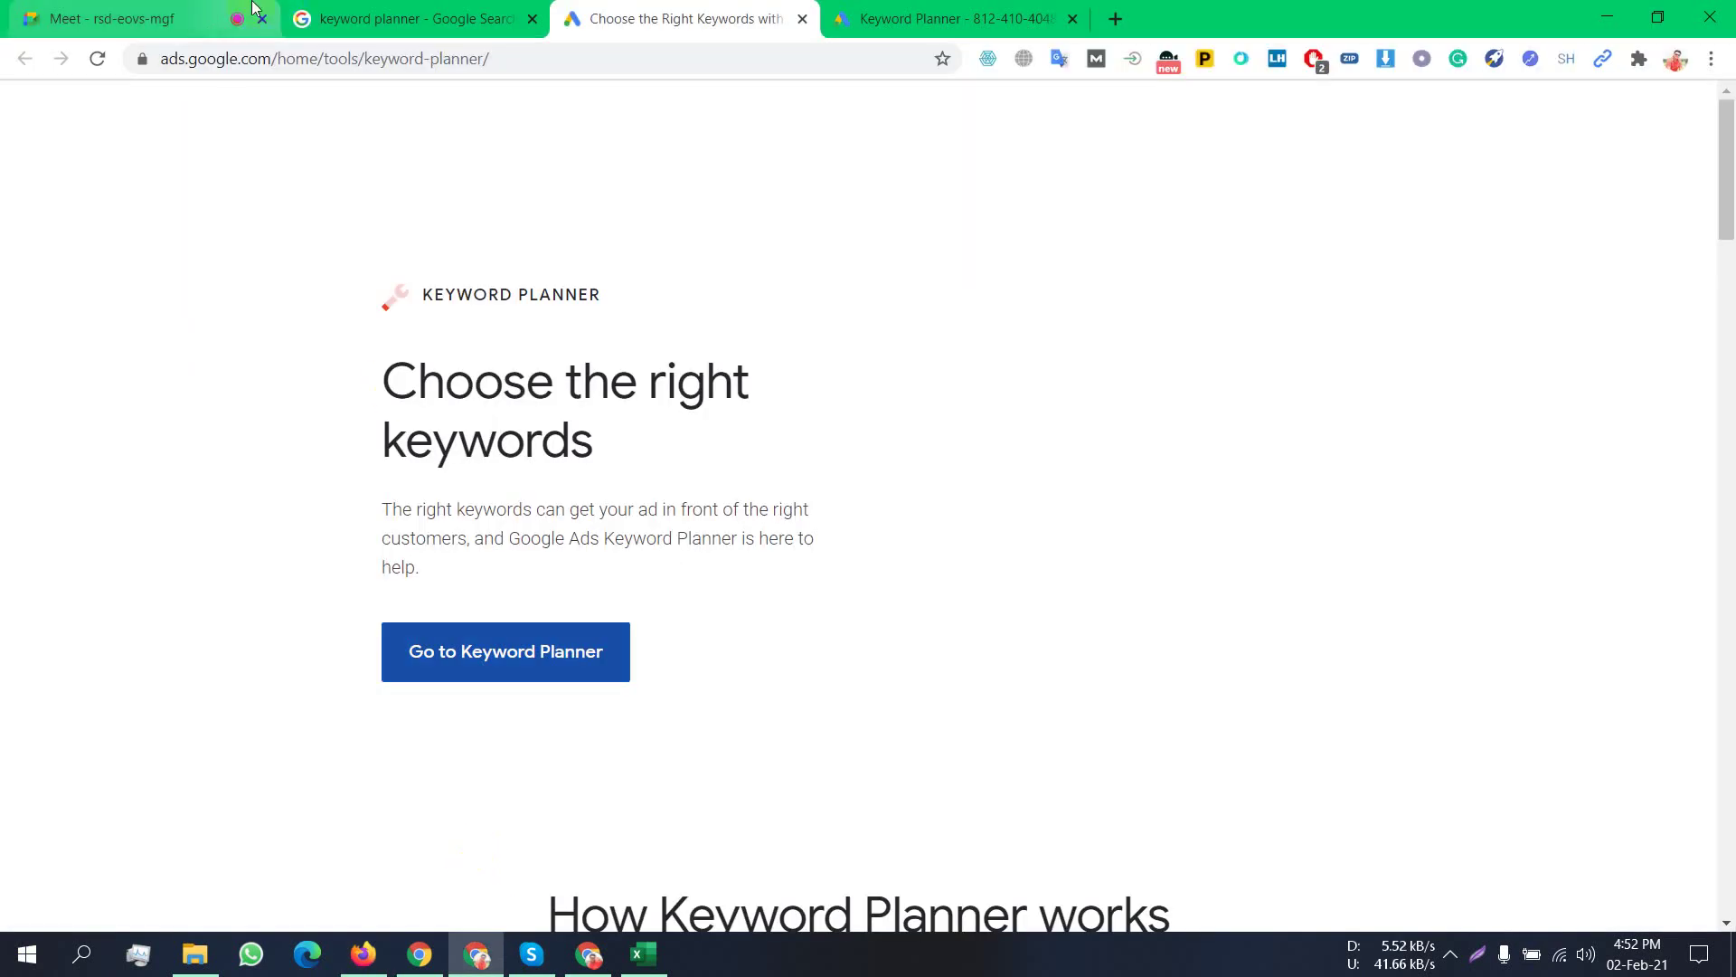
click(416, 18)
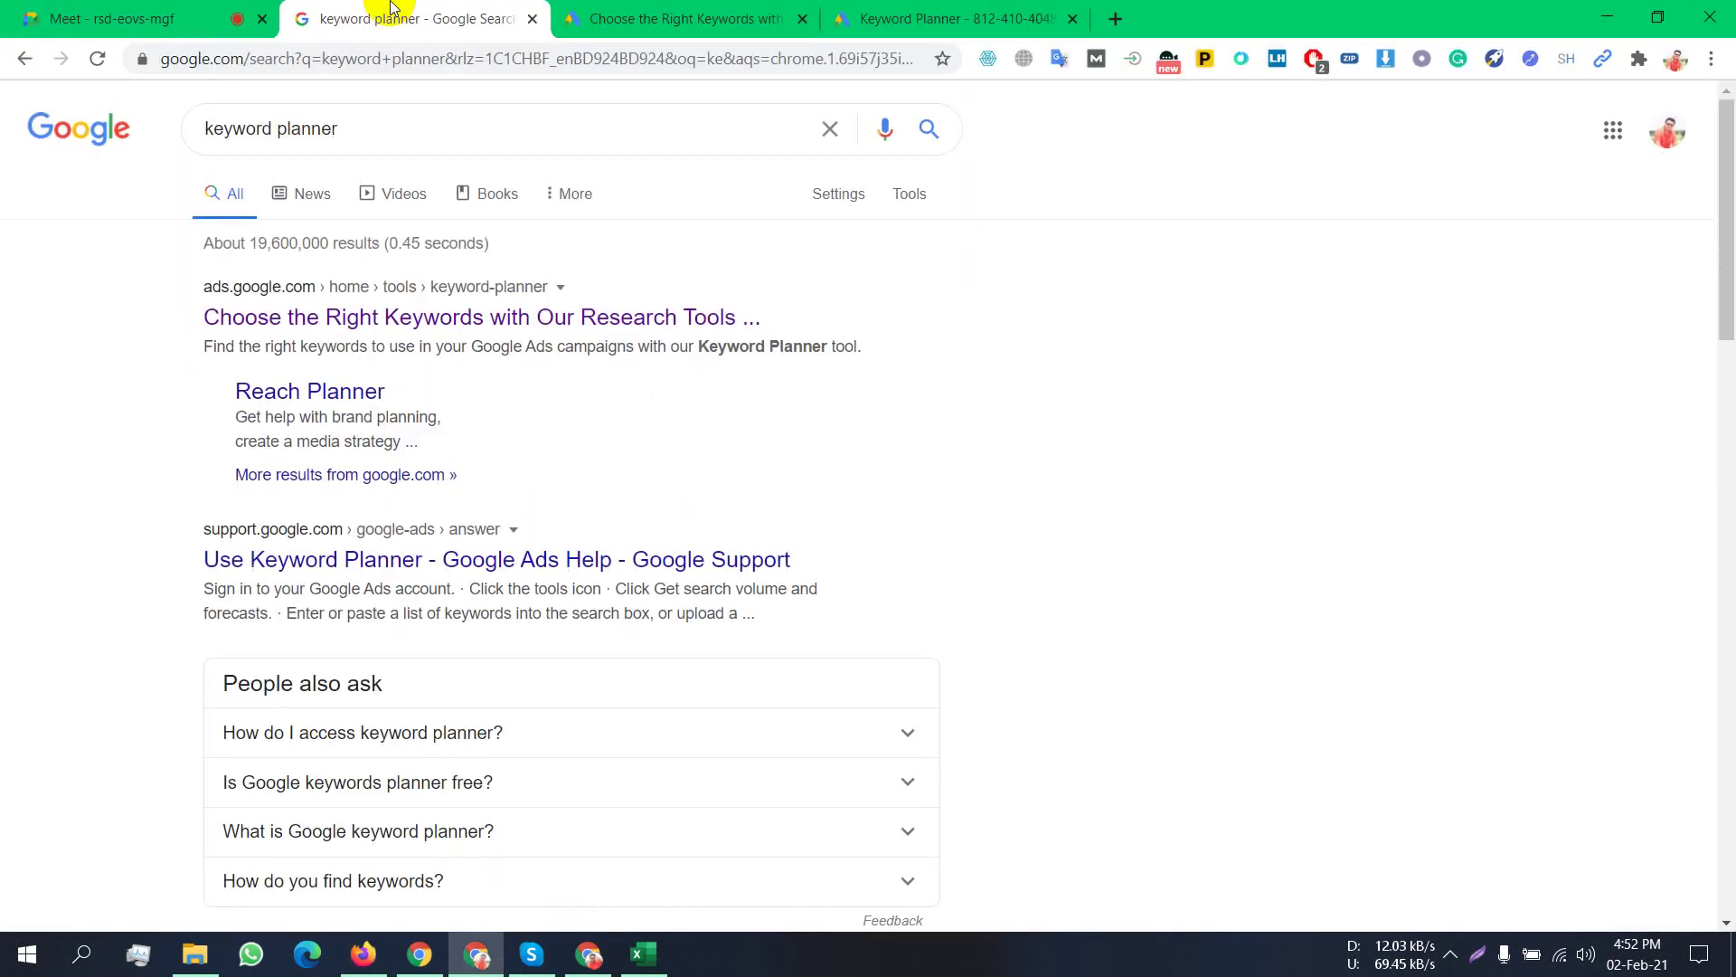
Switch to keywordtool.io in Chrome and enter the keyword "walking shoe", checking it against the Keyword Planner search.
click(589, 954)
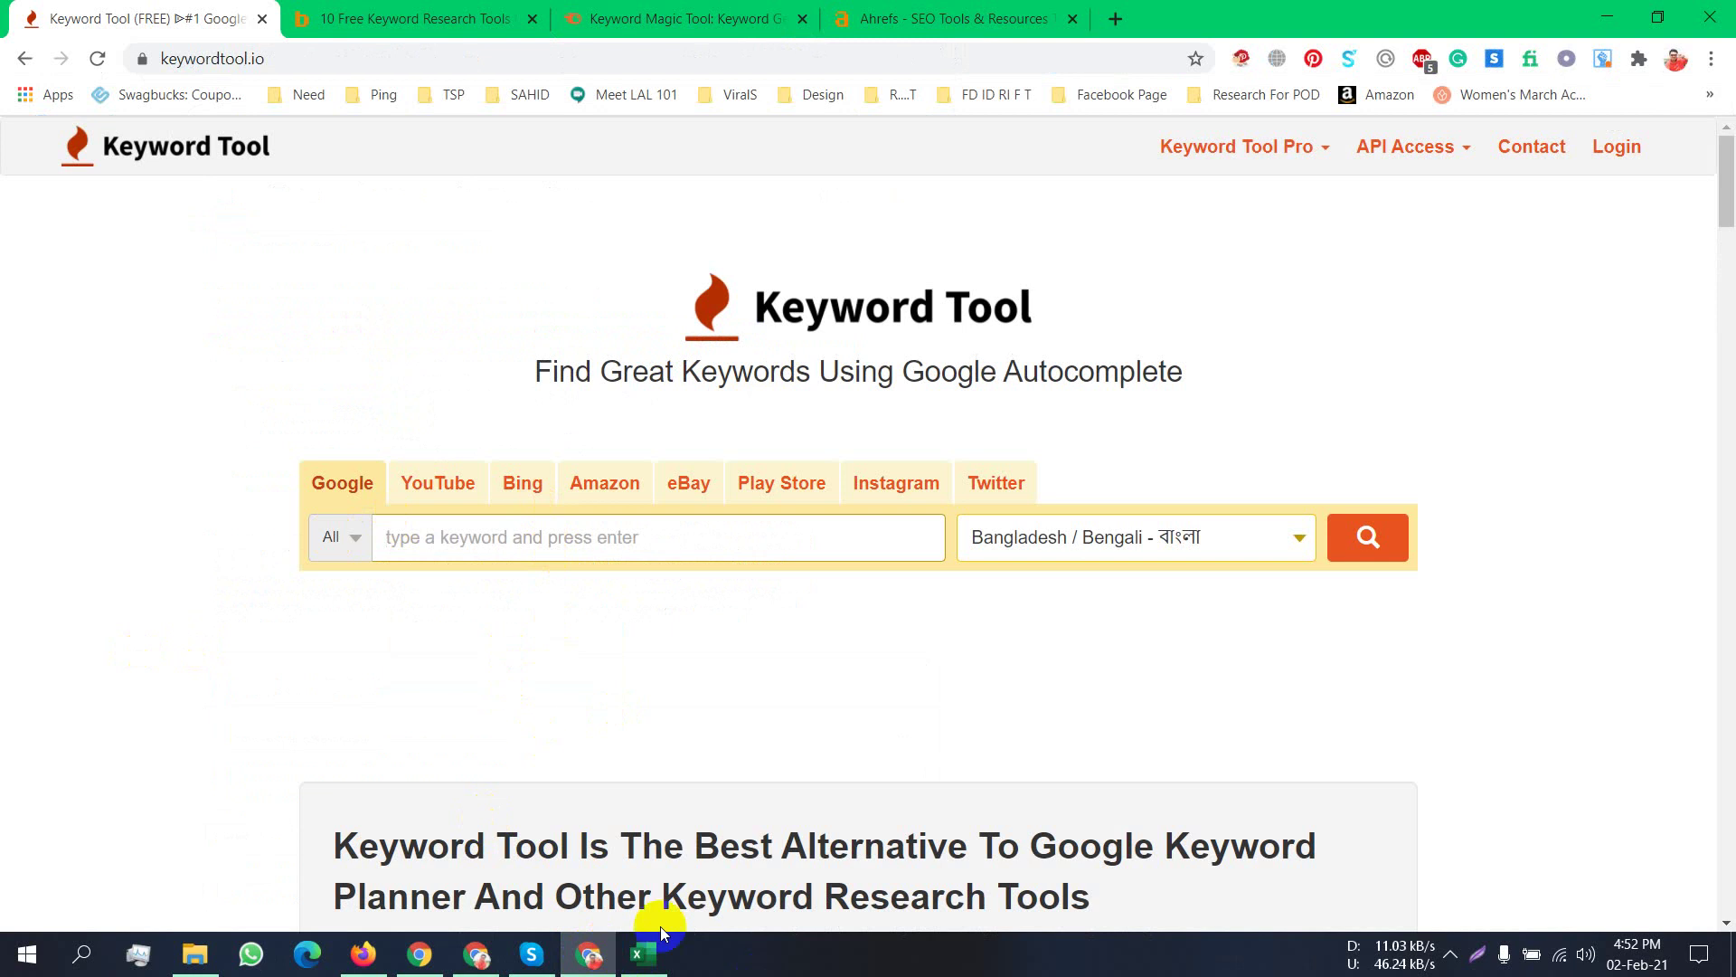
text(walking show)
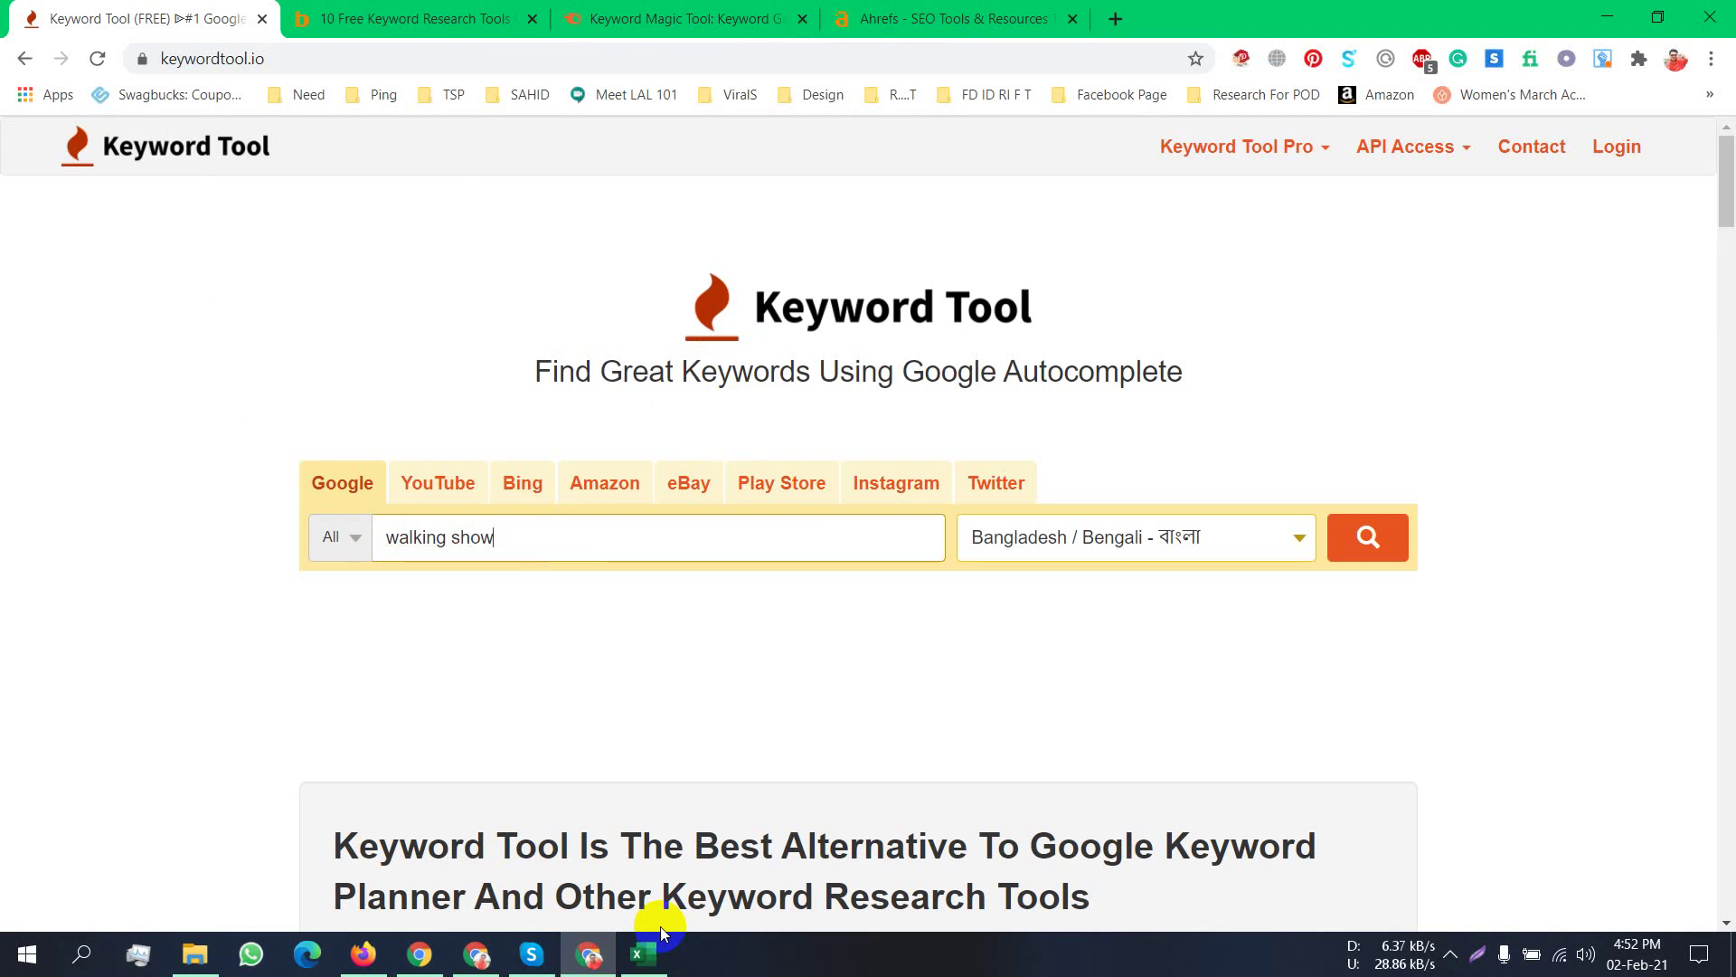
click(371, 955)
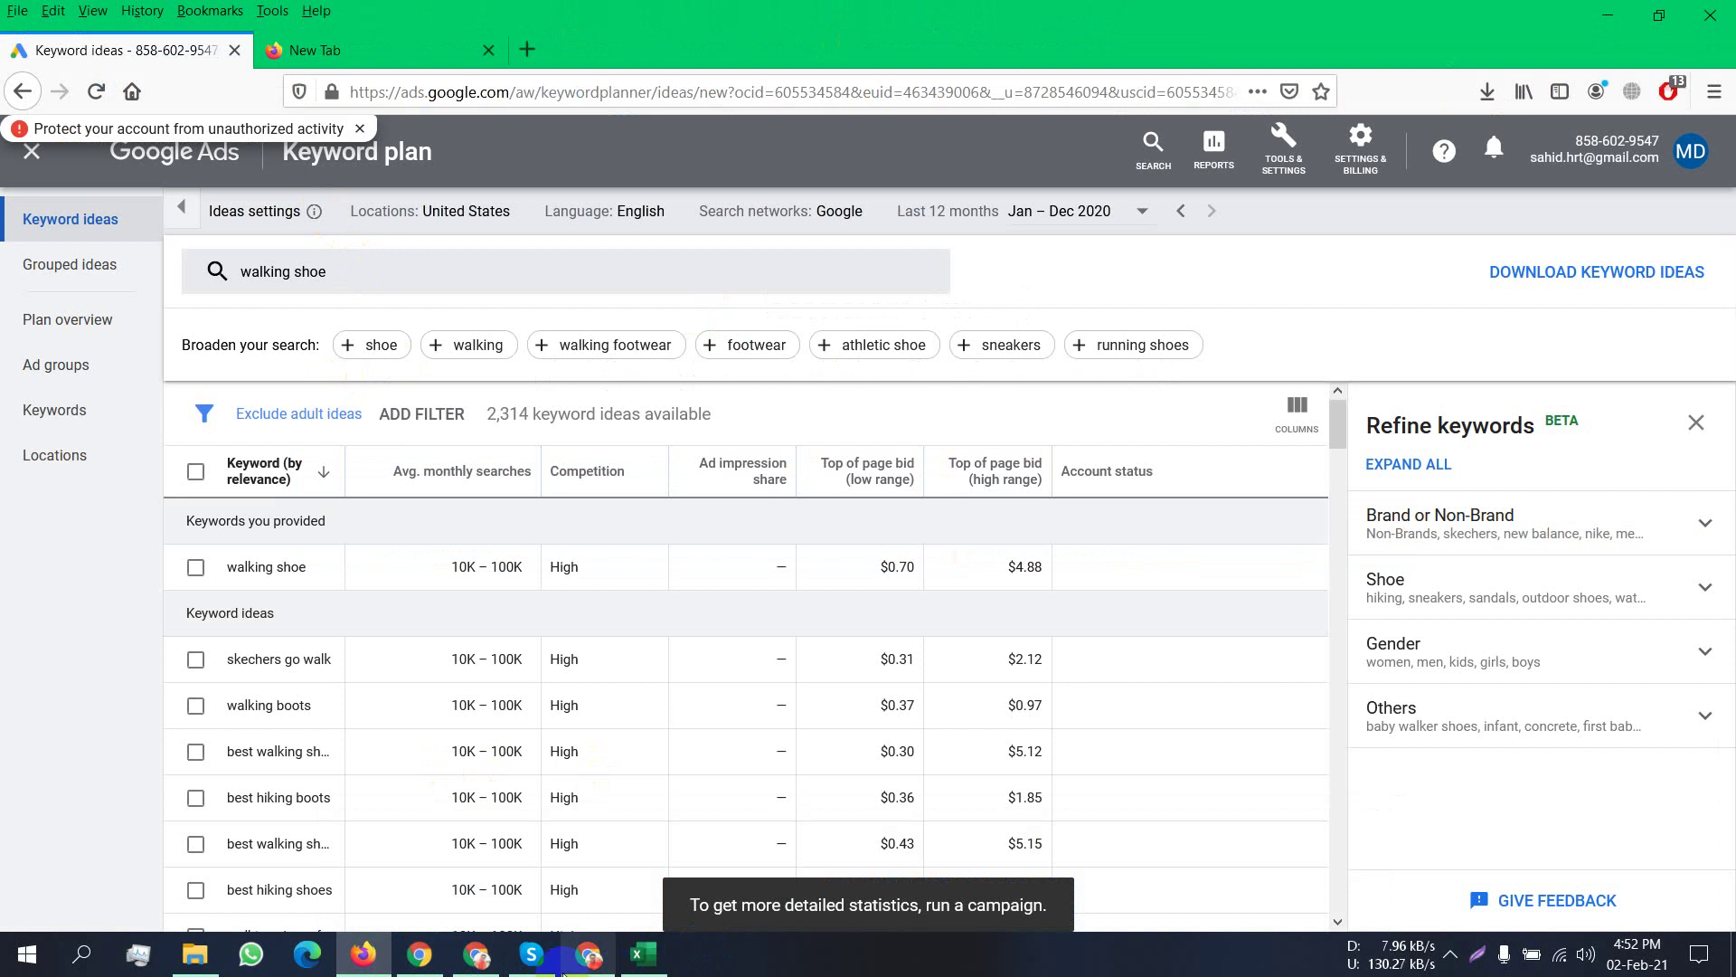
click(586, 957)
key(BackSpace)
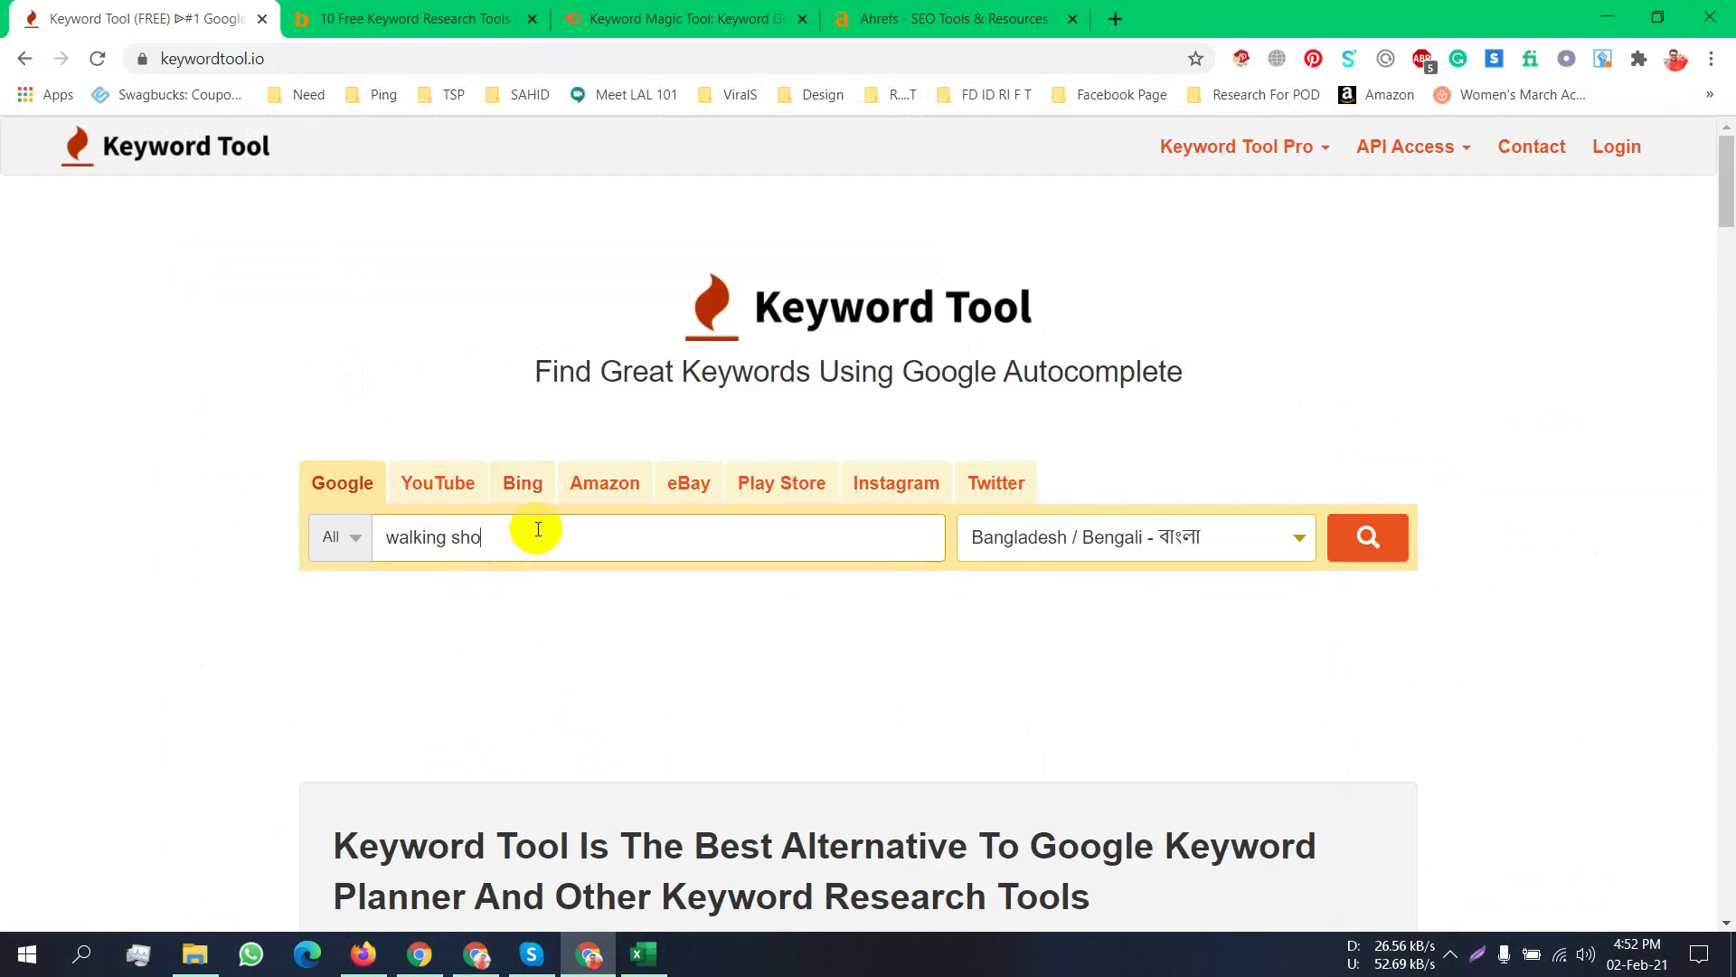
Set the search country and language to United States / English and run the "walking shoe" keyword search.
click(1223, 553)
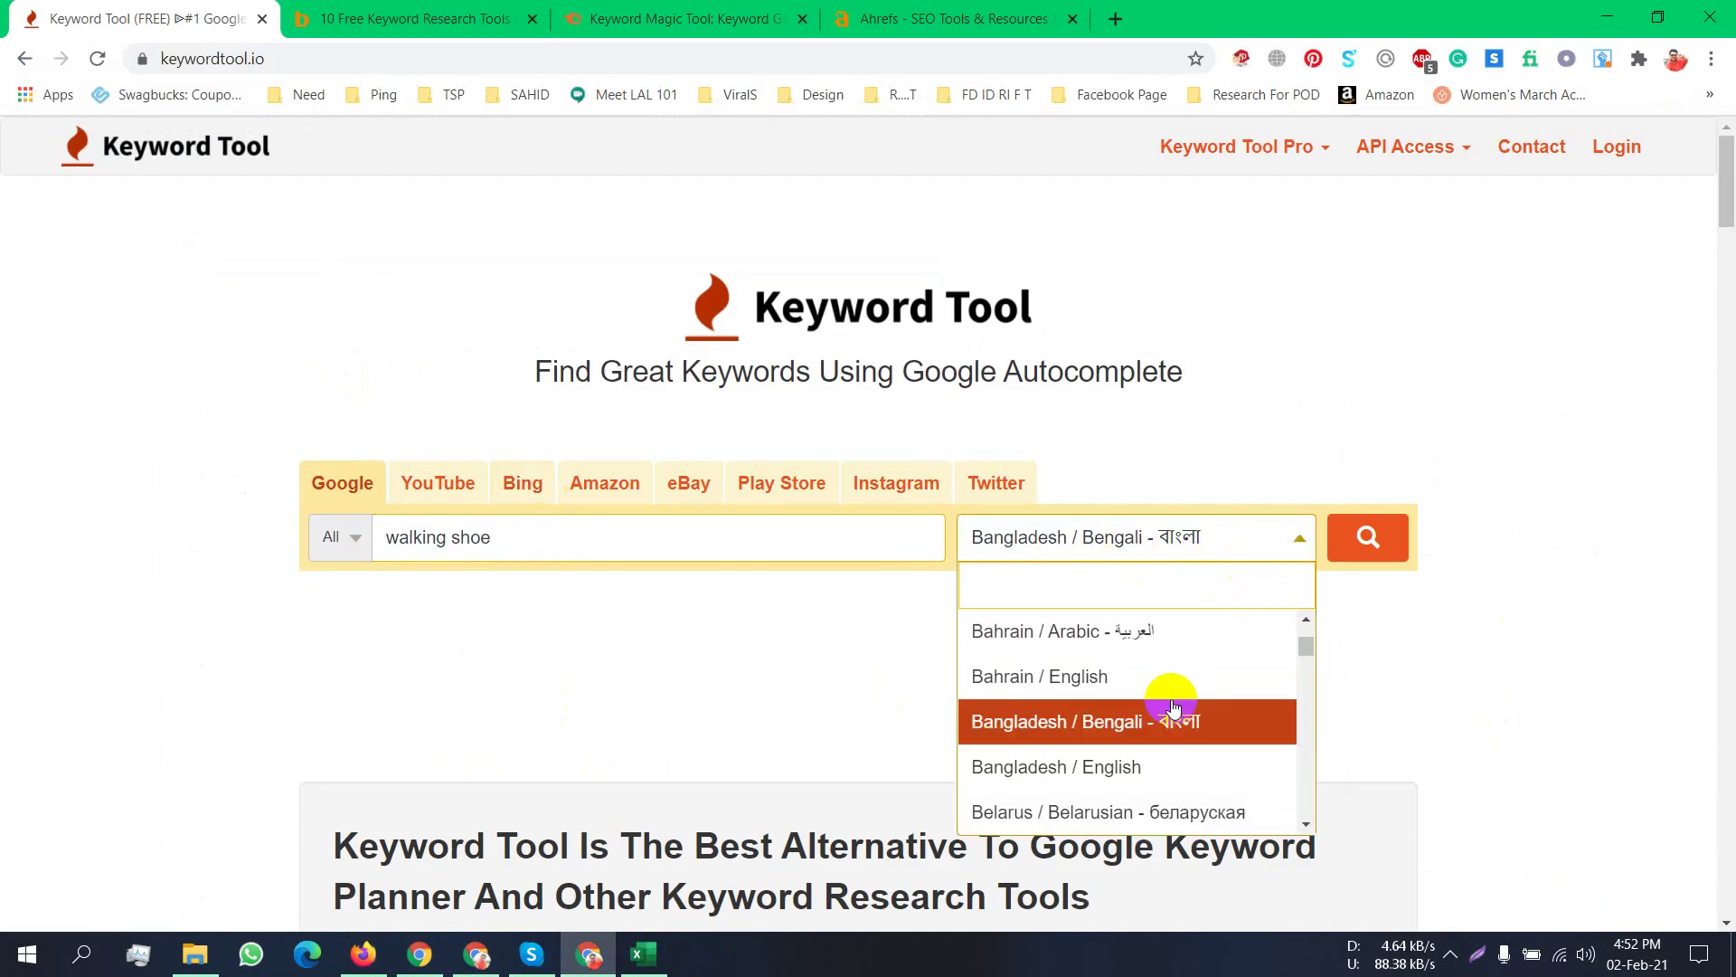
click(1077, 599)
text(un)
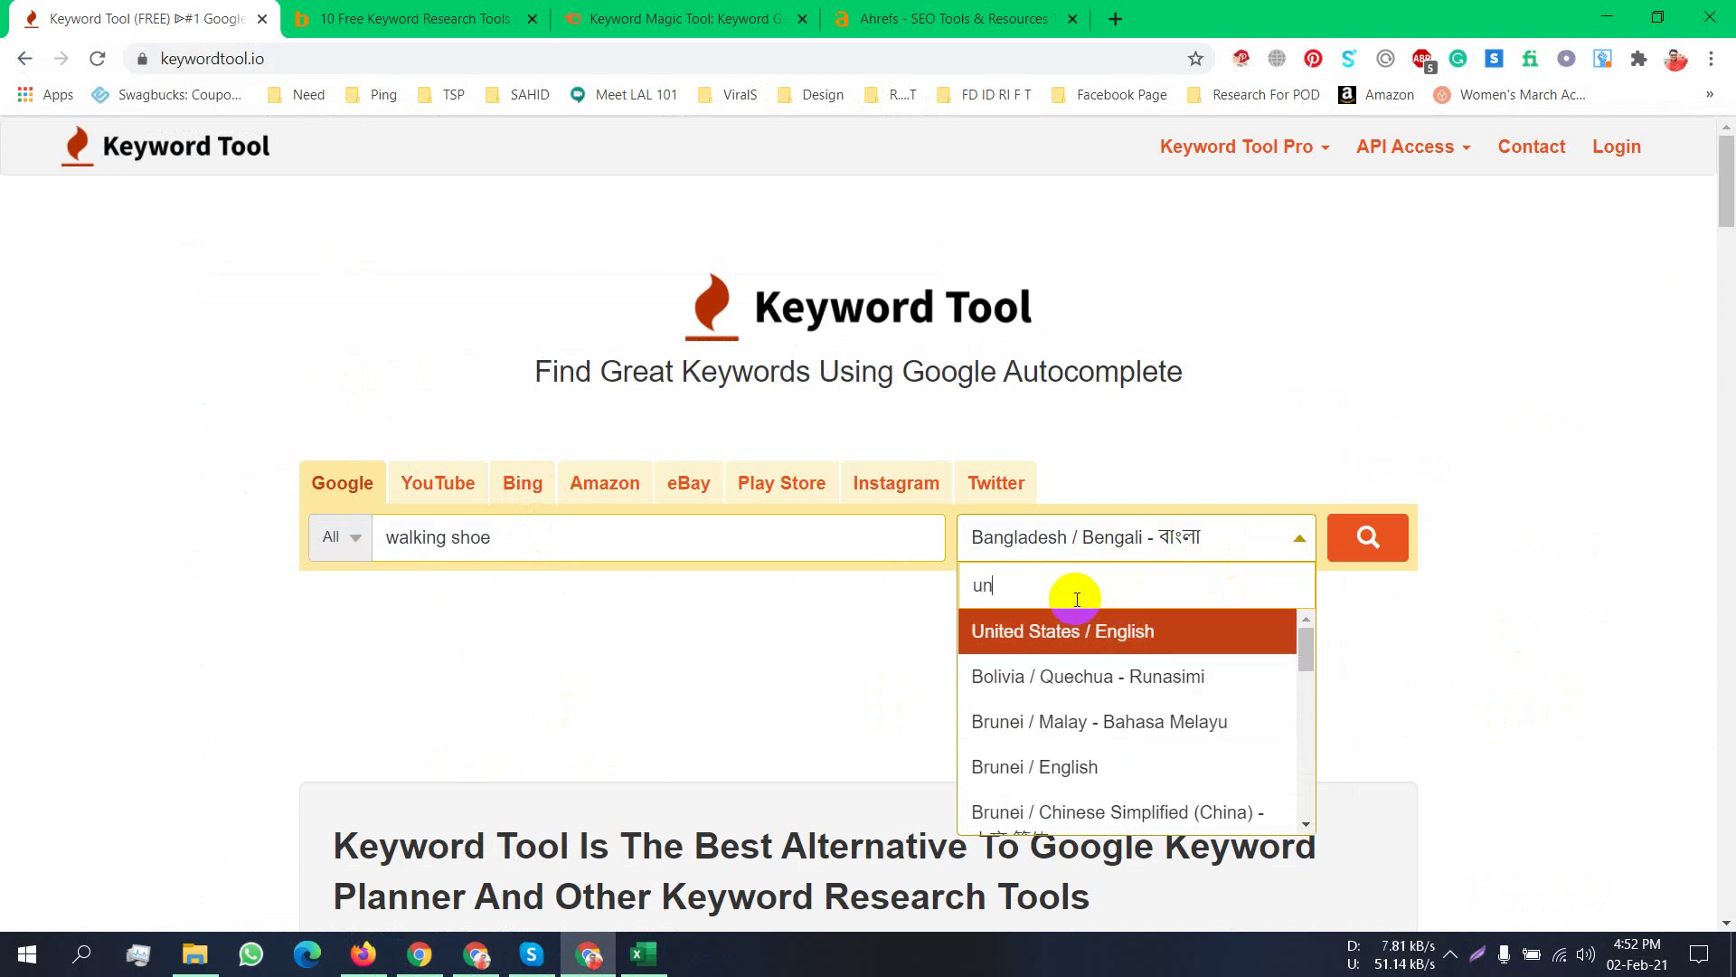
click(1100, 650)
click(1368, 534)
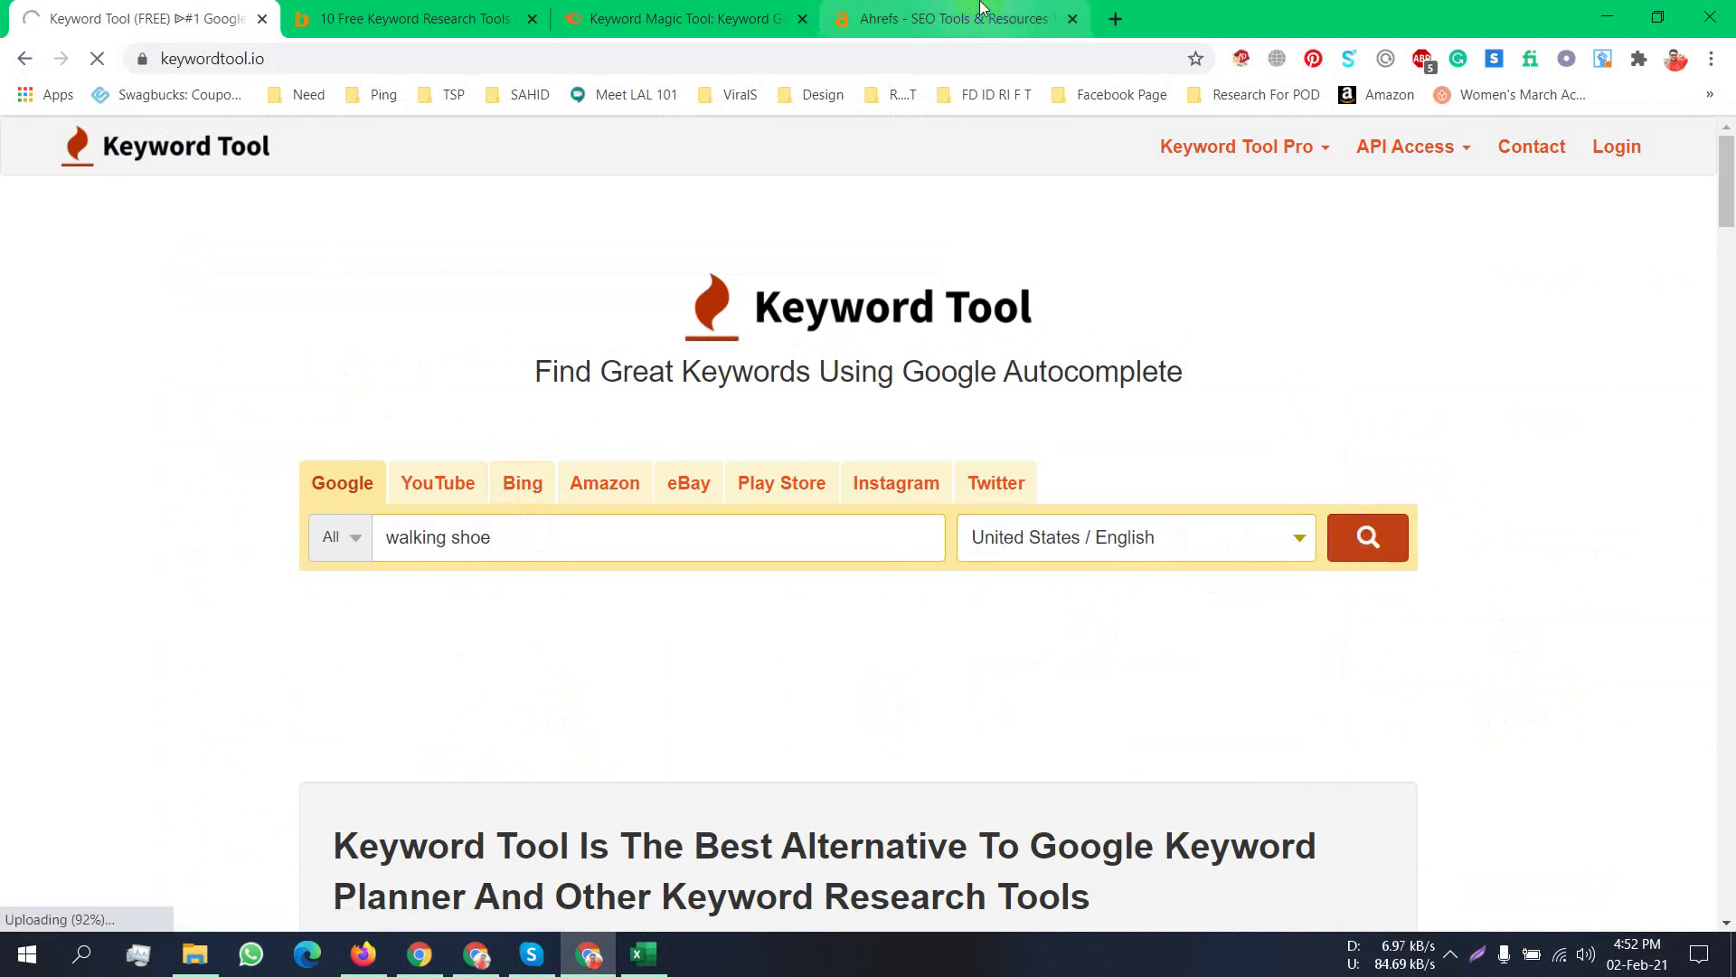
Open a new browser tab, check the Ahrefs page and return to the Keyword Tool search.
click(1115, 18)
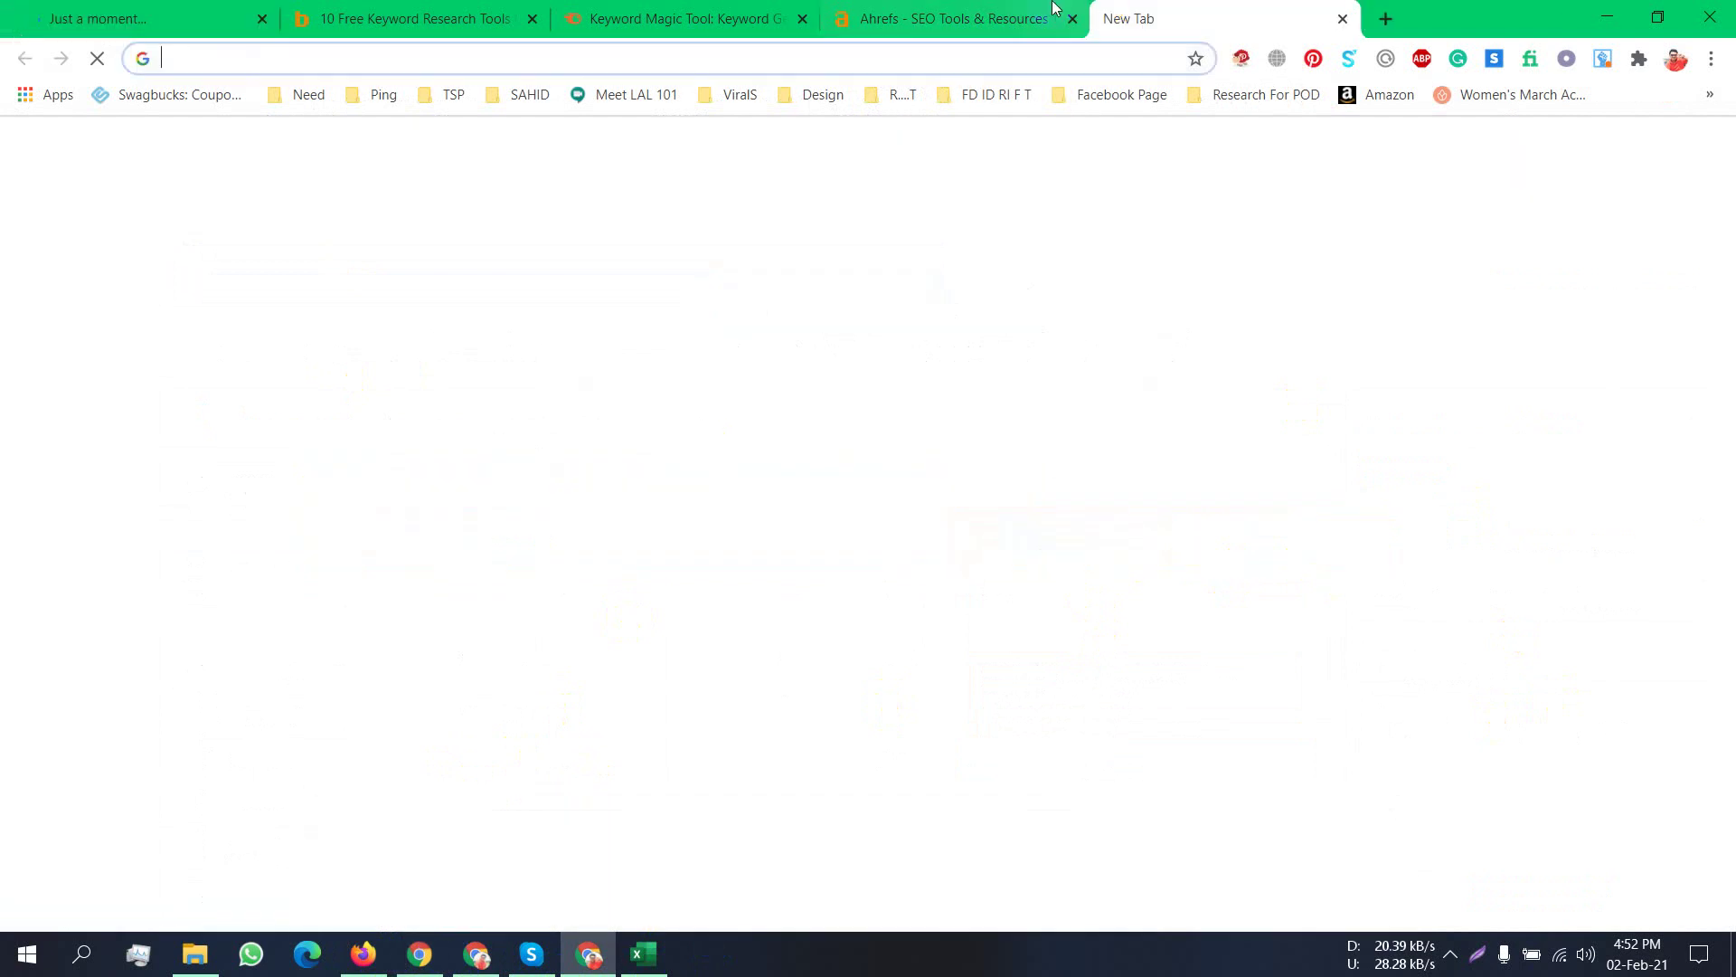
click(936, 9)
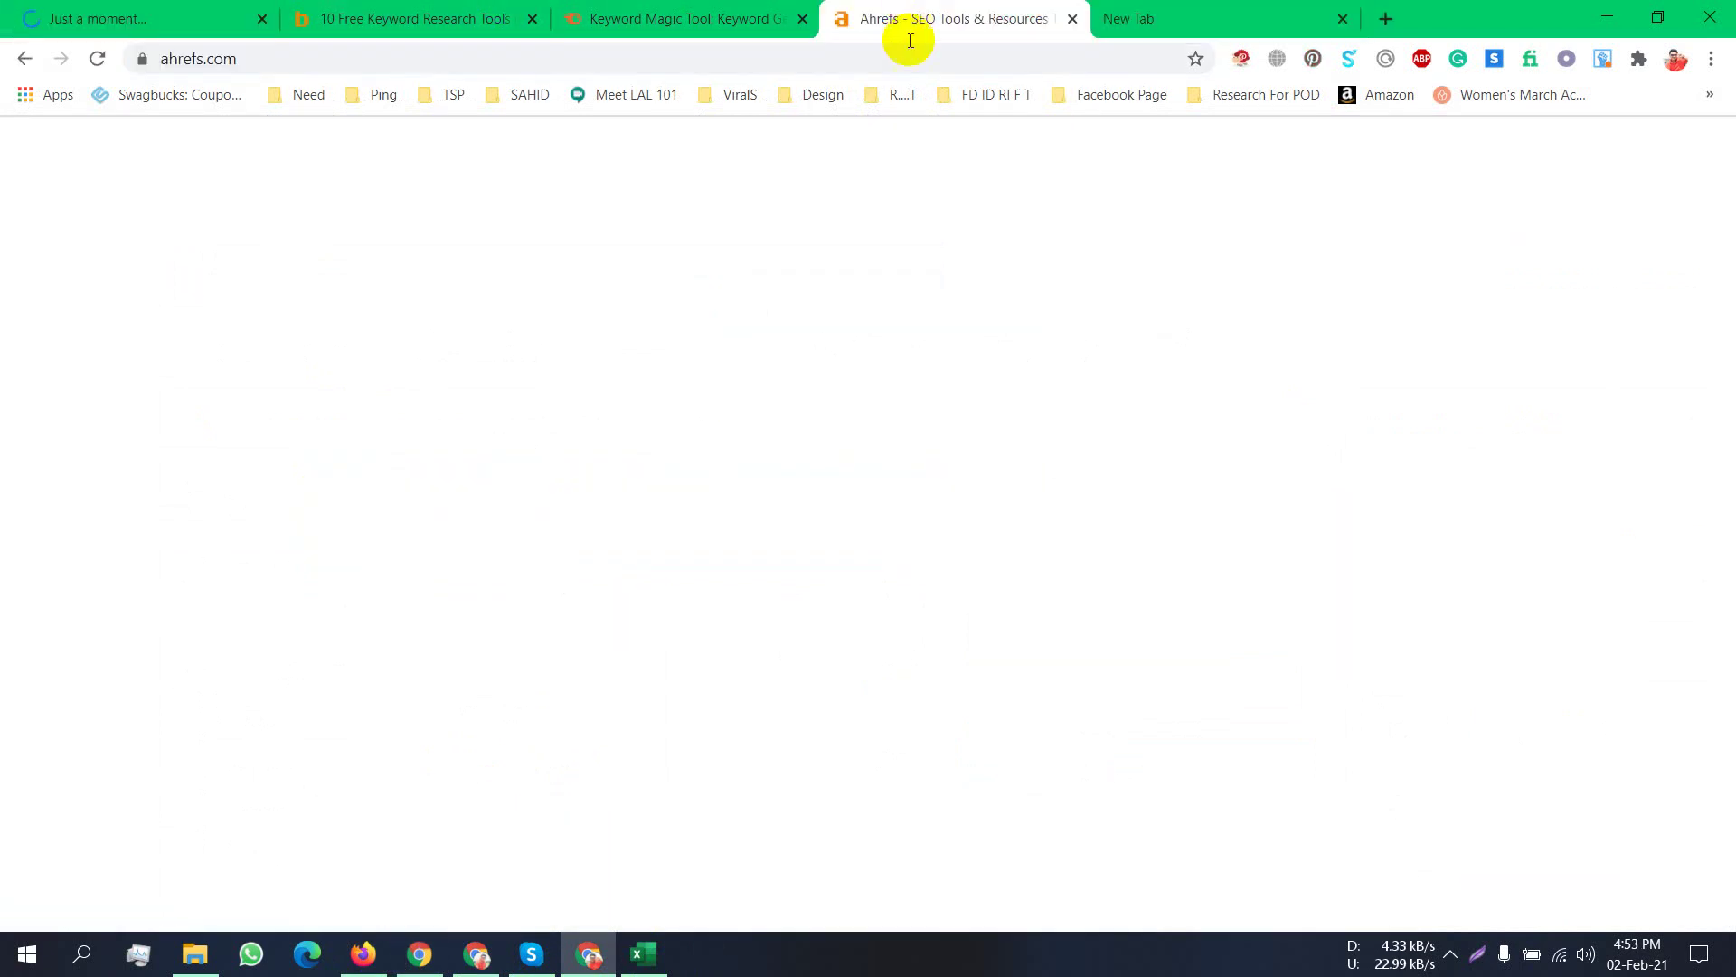
click(63, 17)
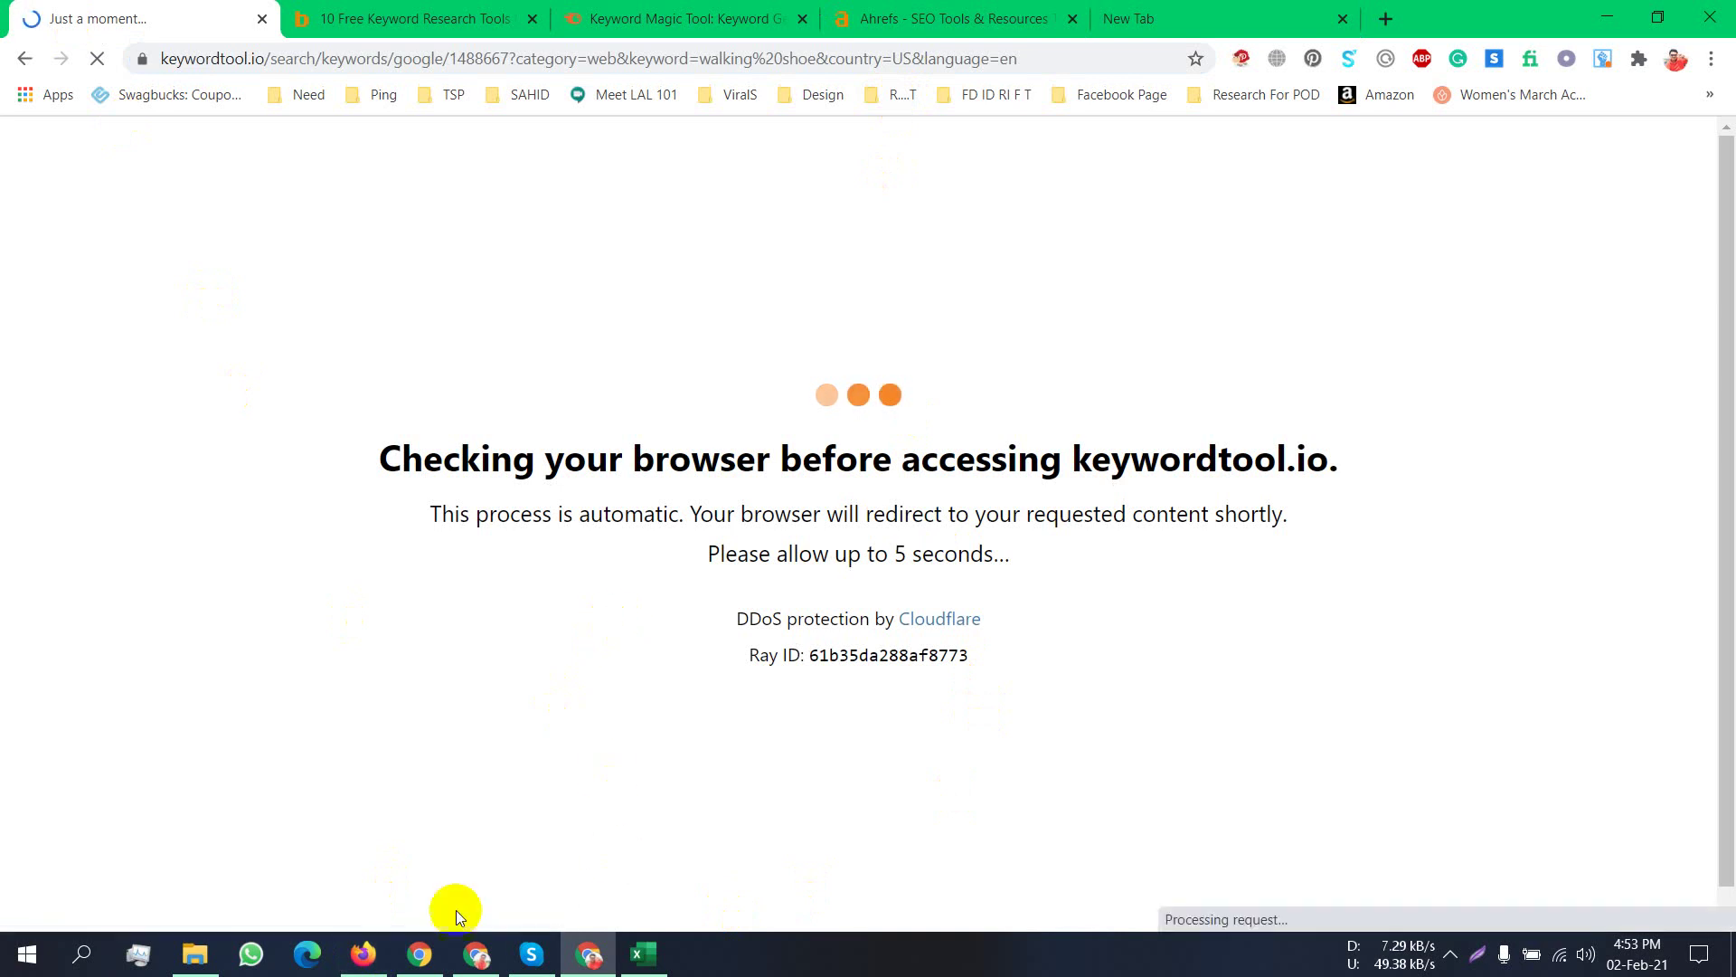
Switch to Keyword Planner in Firefox and examine the average monthly searches and competition of the "walking shoe" keyword ideas.
click(365, 954)
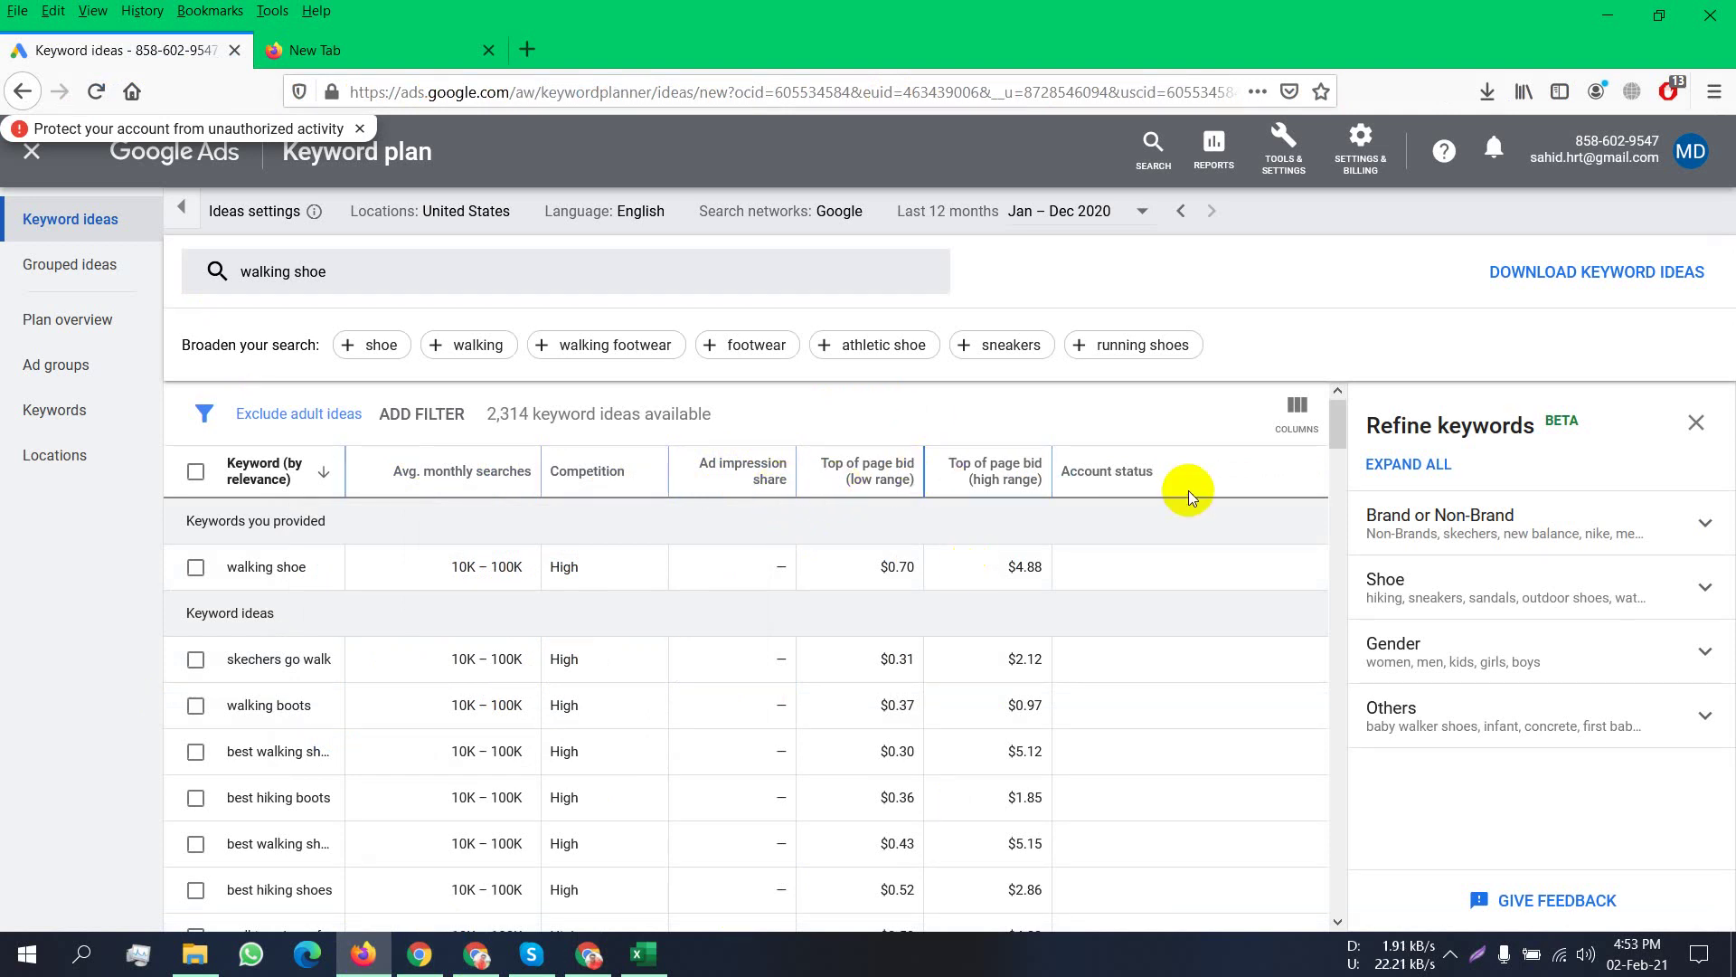
mouse_move(1081, 472)
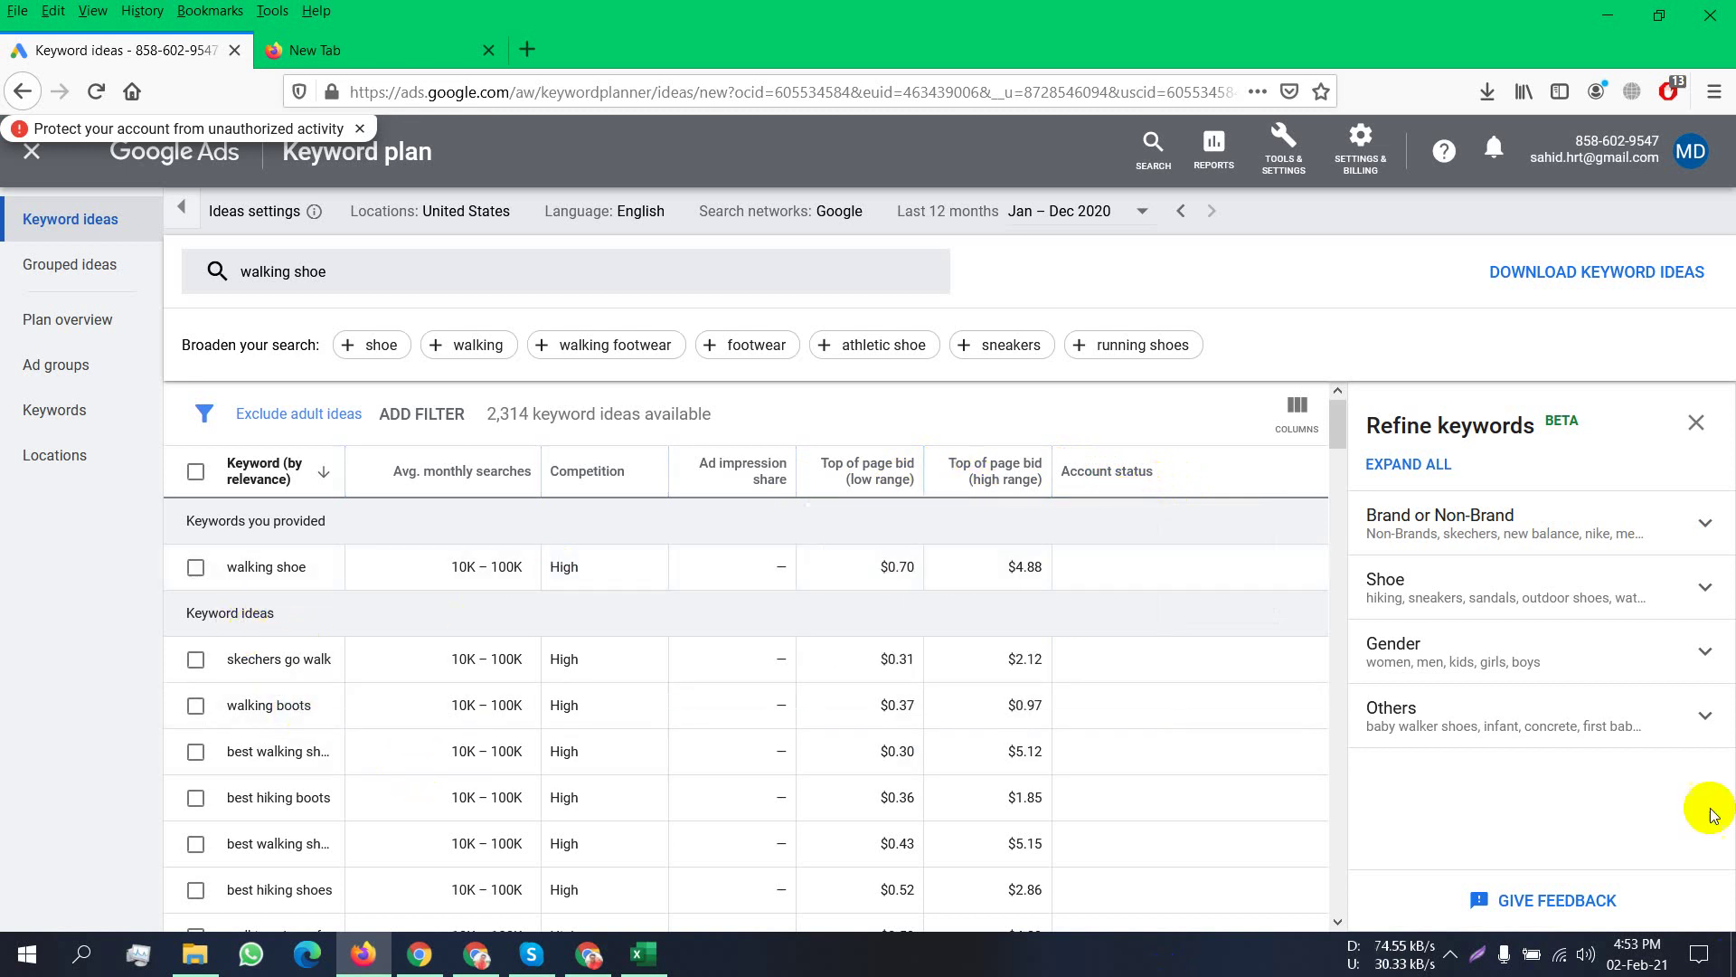
scroll(520, 638, down, 1)
scroll(525, 649, down, 5)
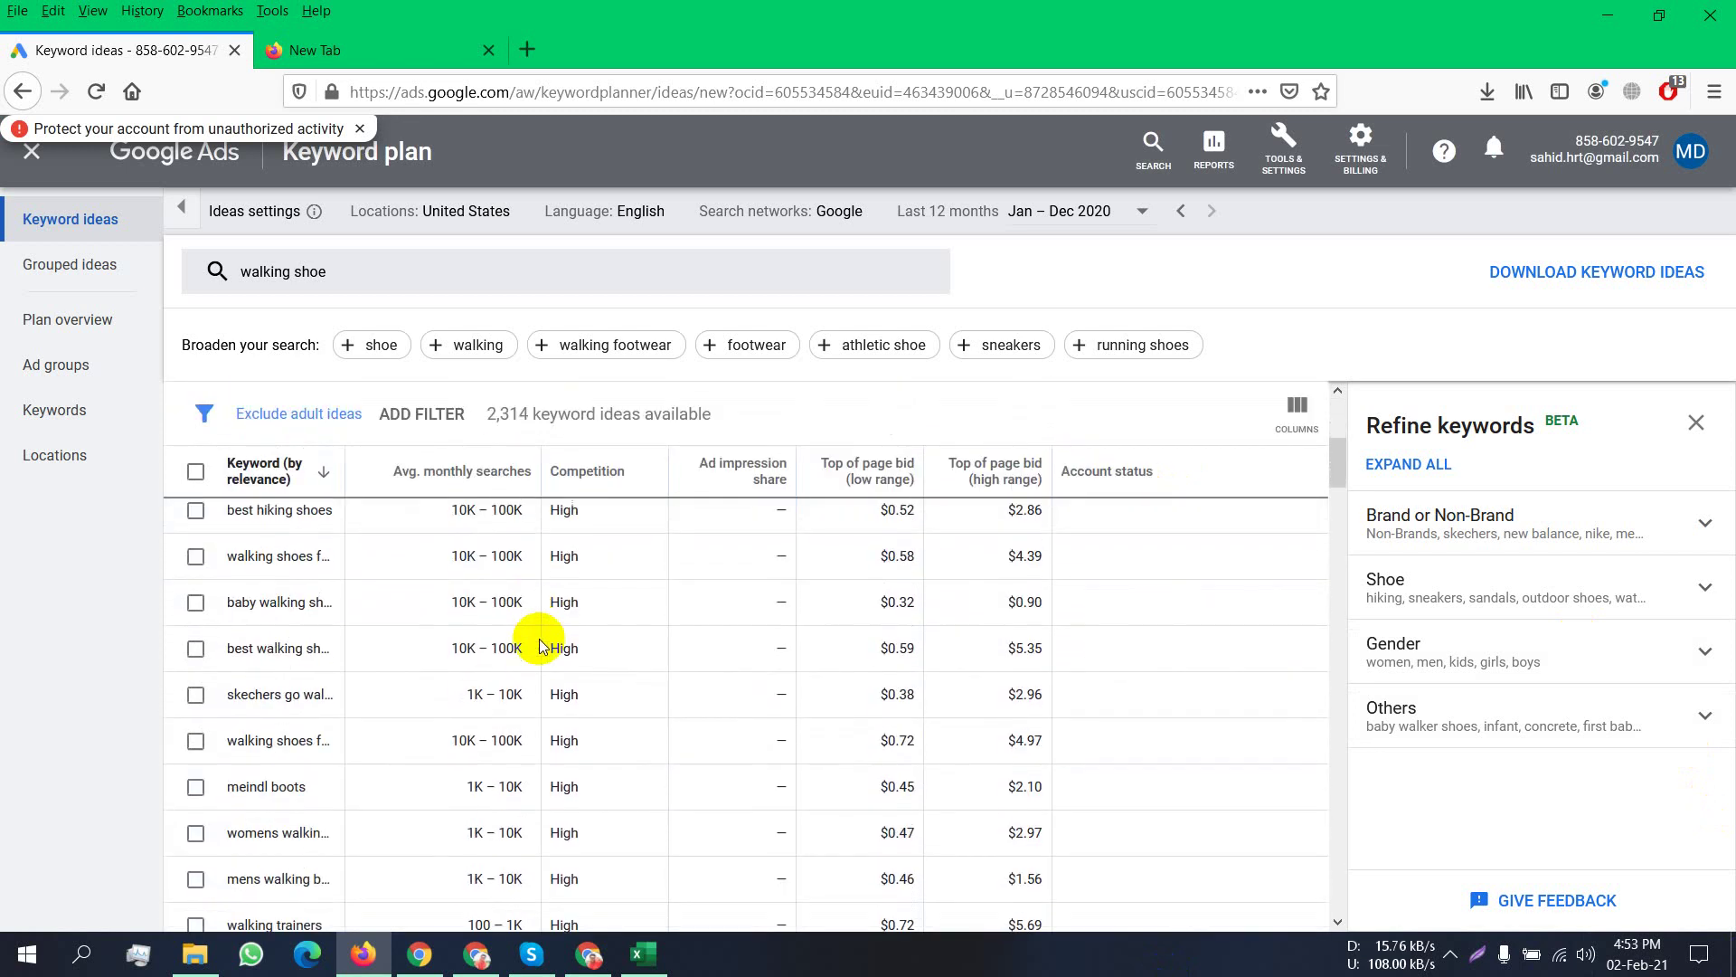
scroll(539, 644, up, 3)
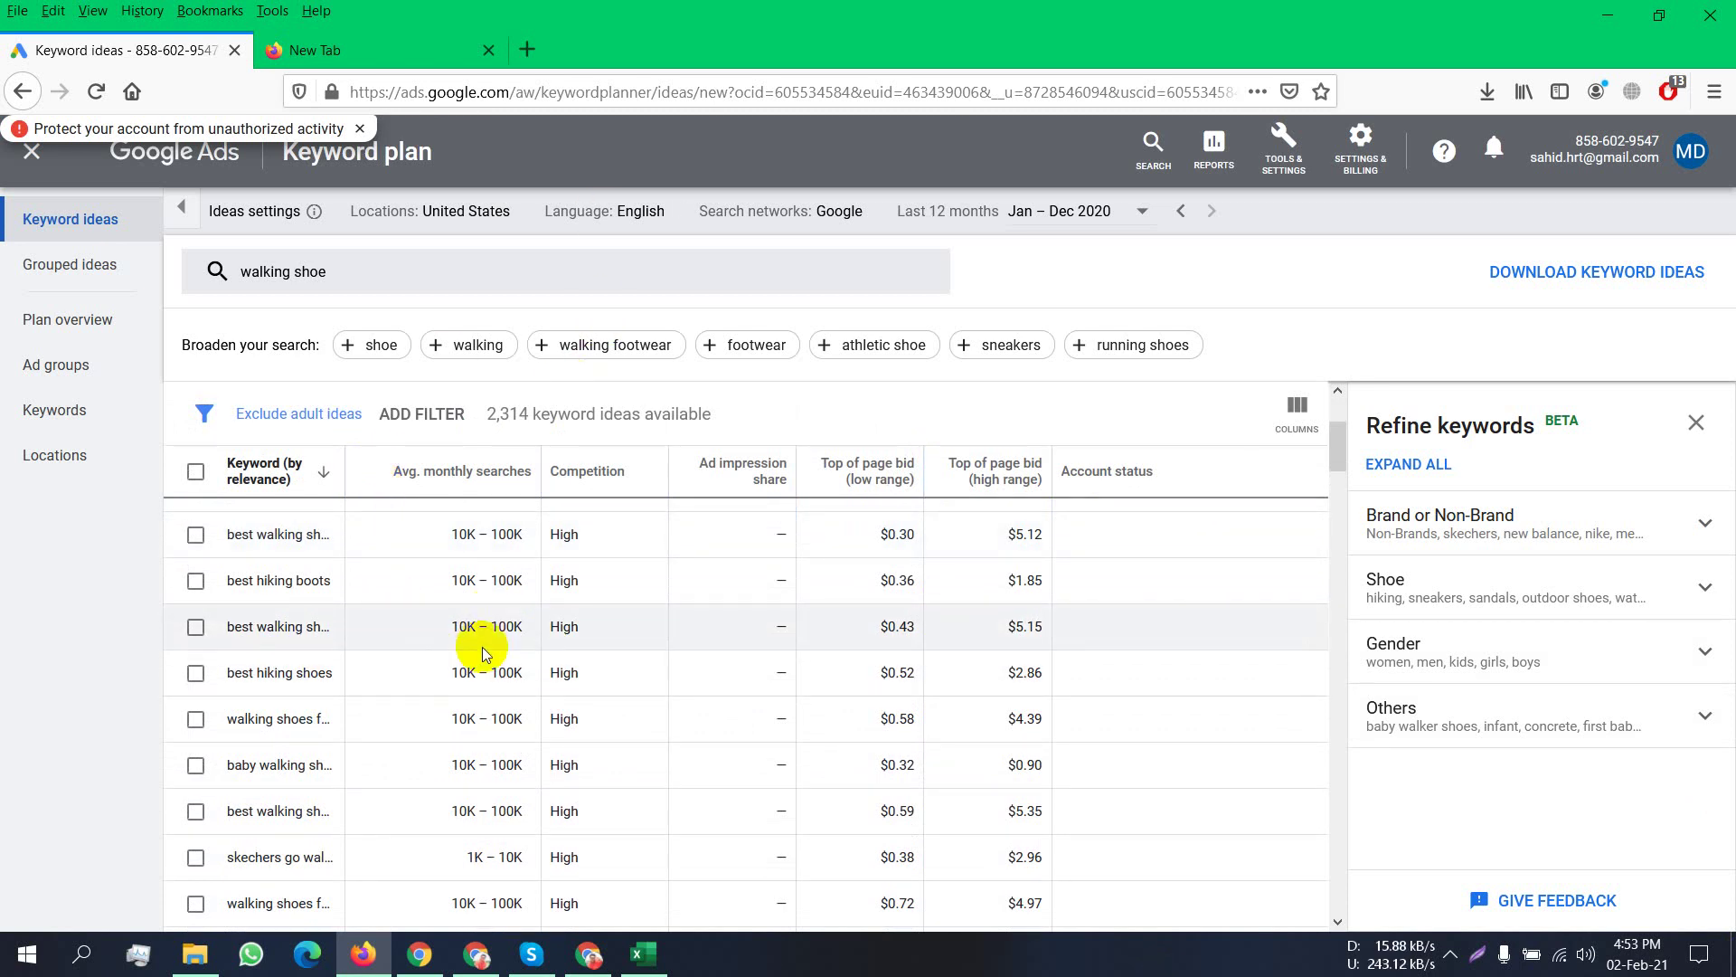
scroll(481, 644, up, 3)
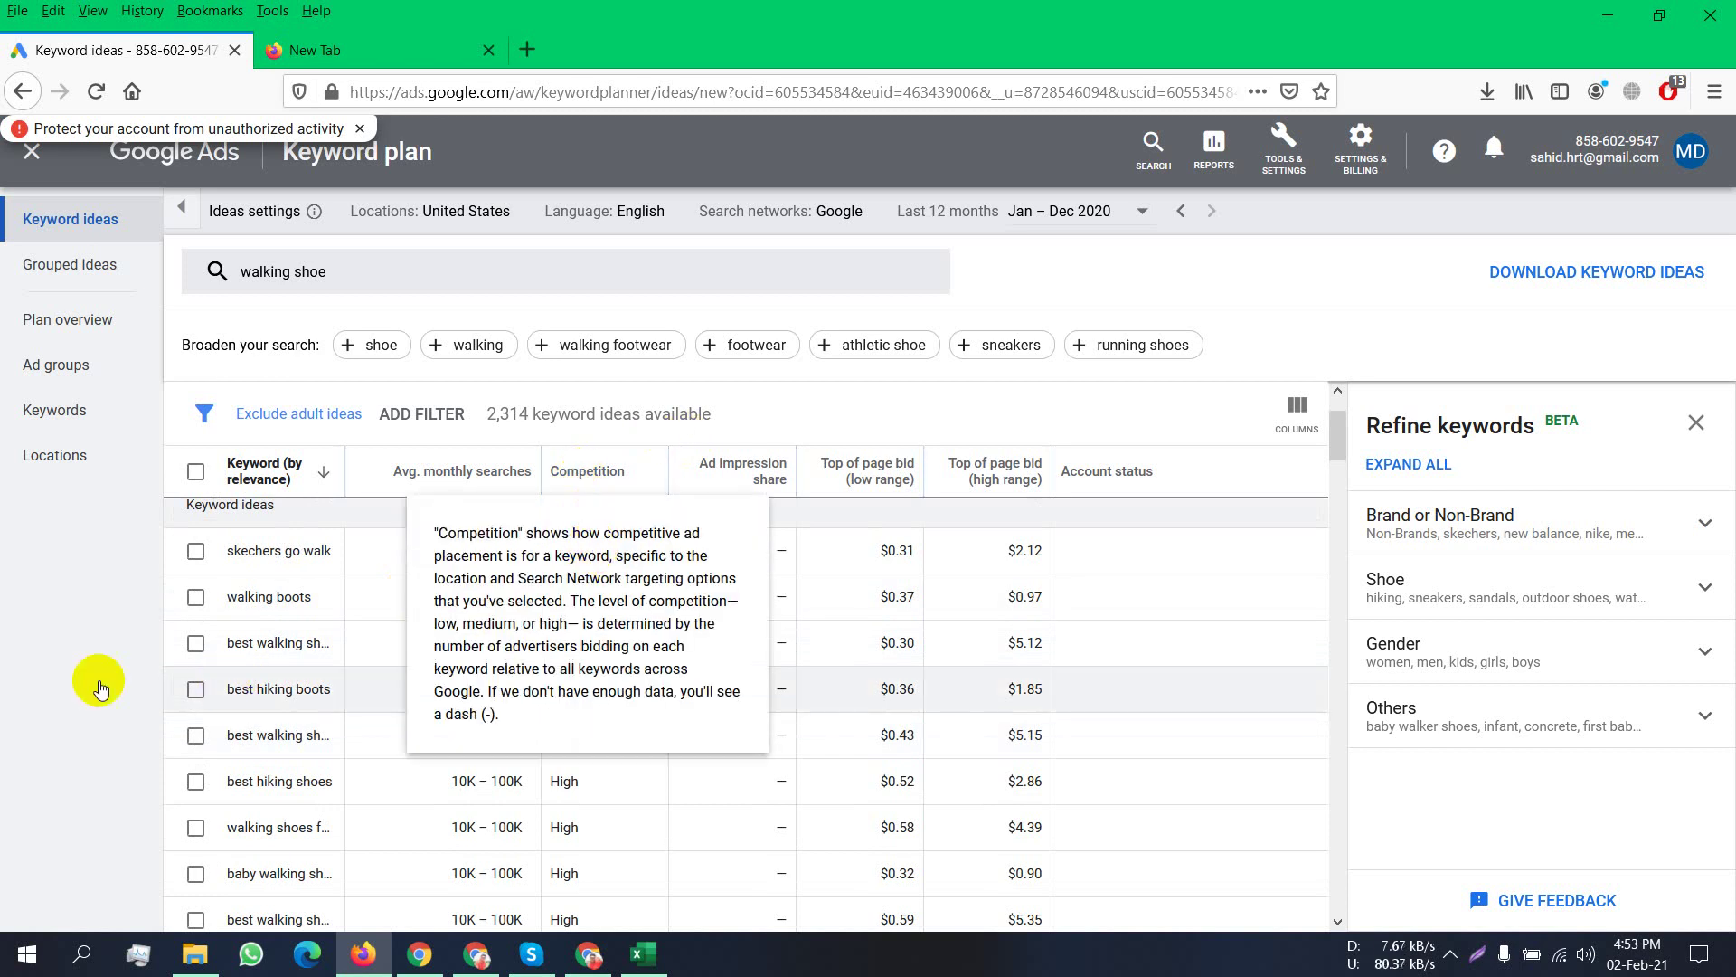
scroll(532, 724, down, 5)
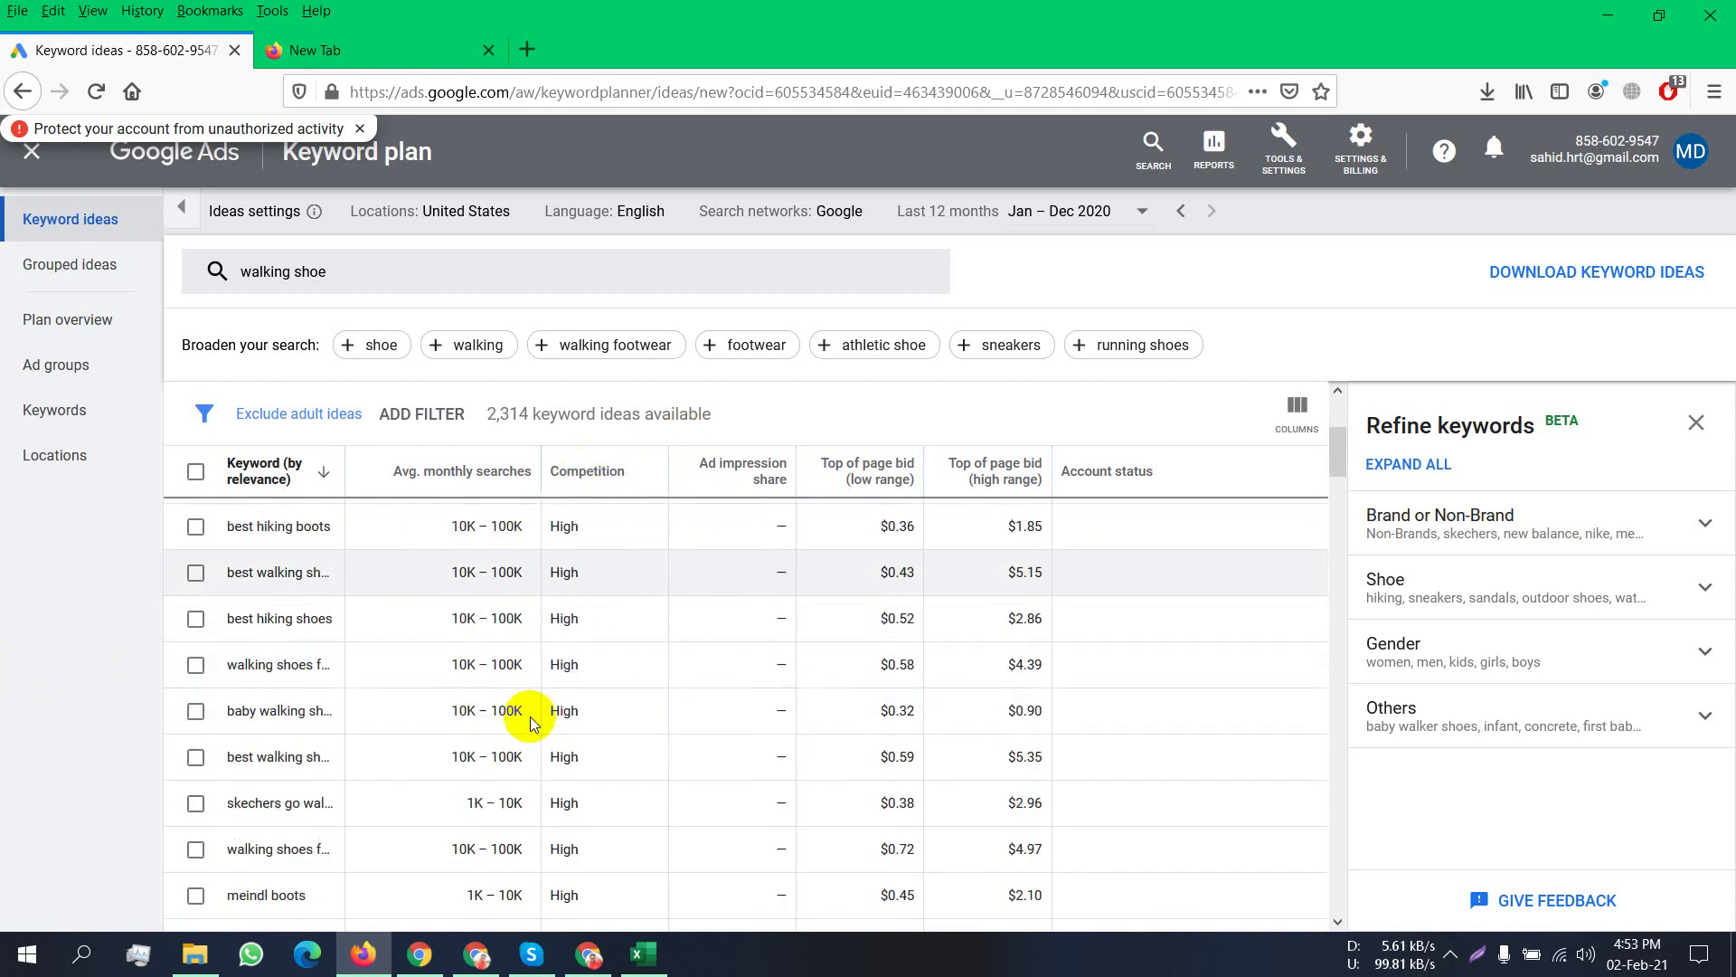
scroll(532, 723, down, 5)
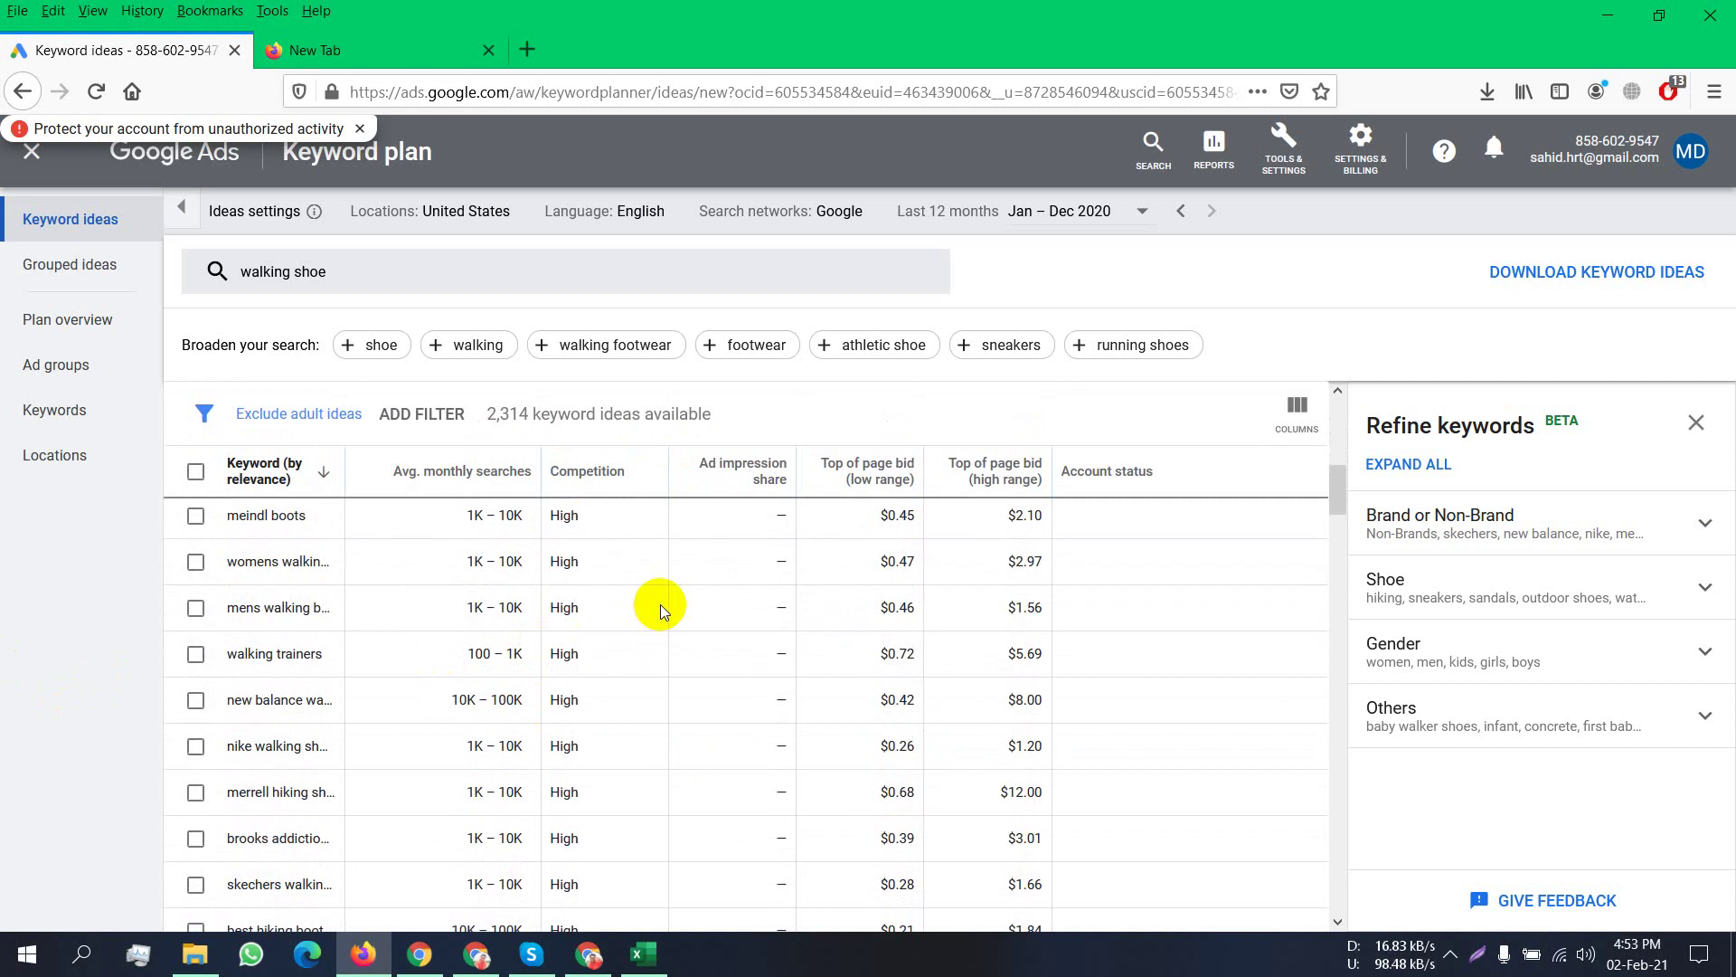
scroll(541, 687, down, 1)
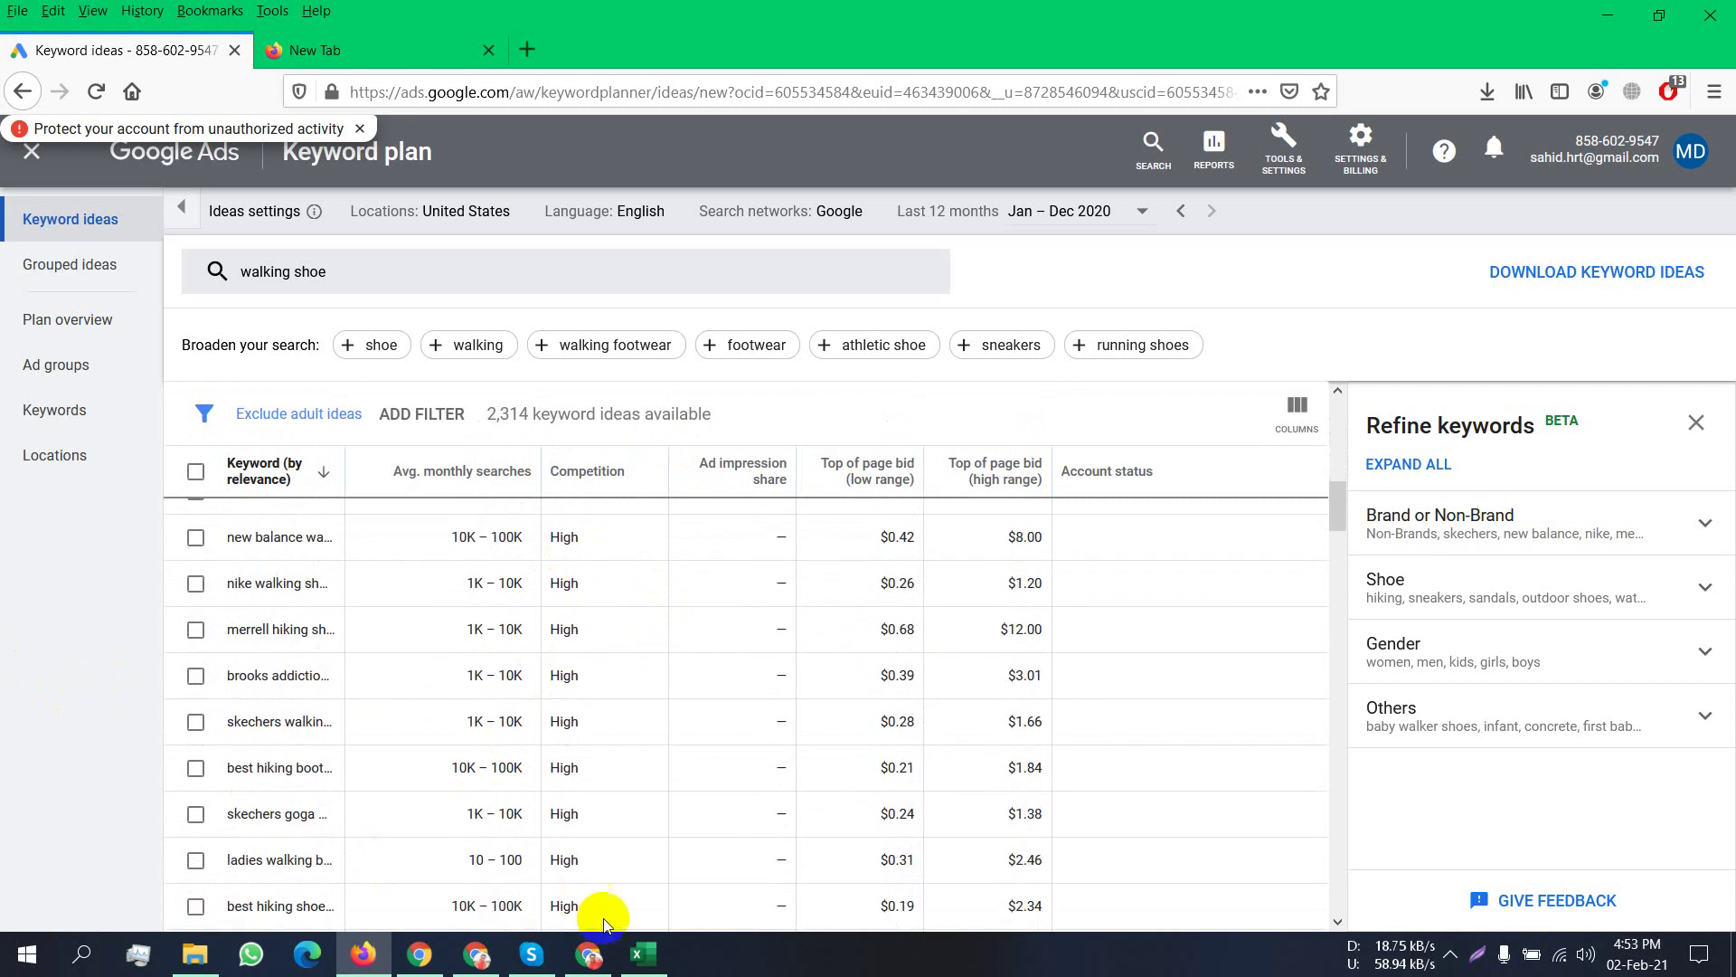
Switch to the Keyword Research workbook in Excel, maximize its window and look over Sheet1 down to the rows below the suggested keywords.
click(663, 966)
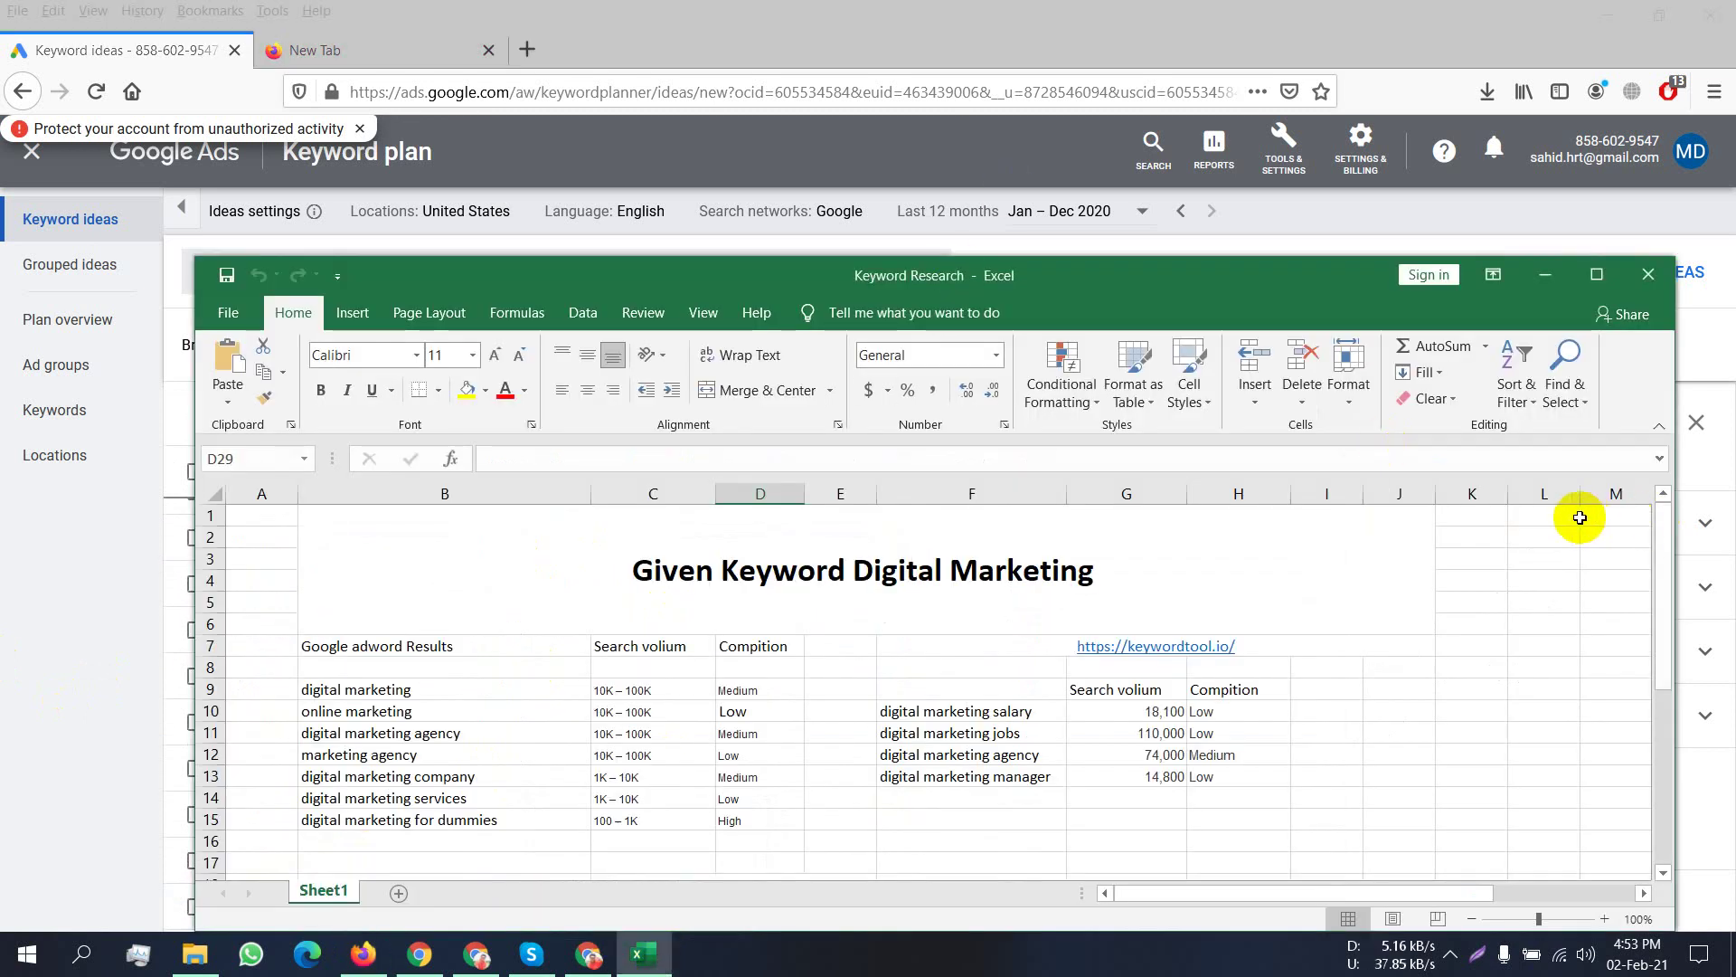
click(1597, 275)
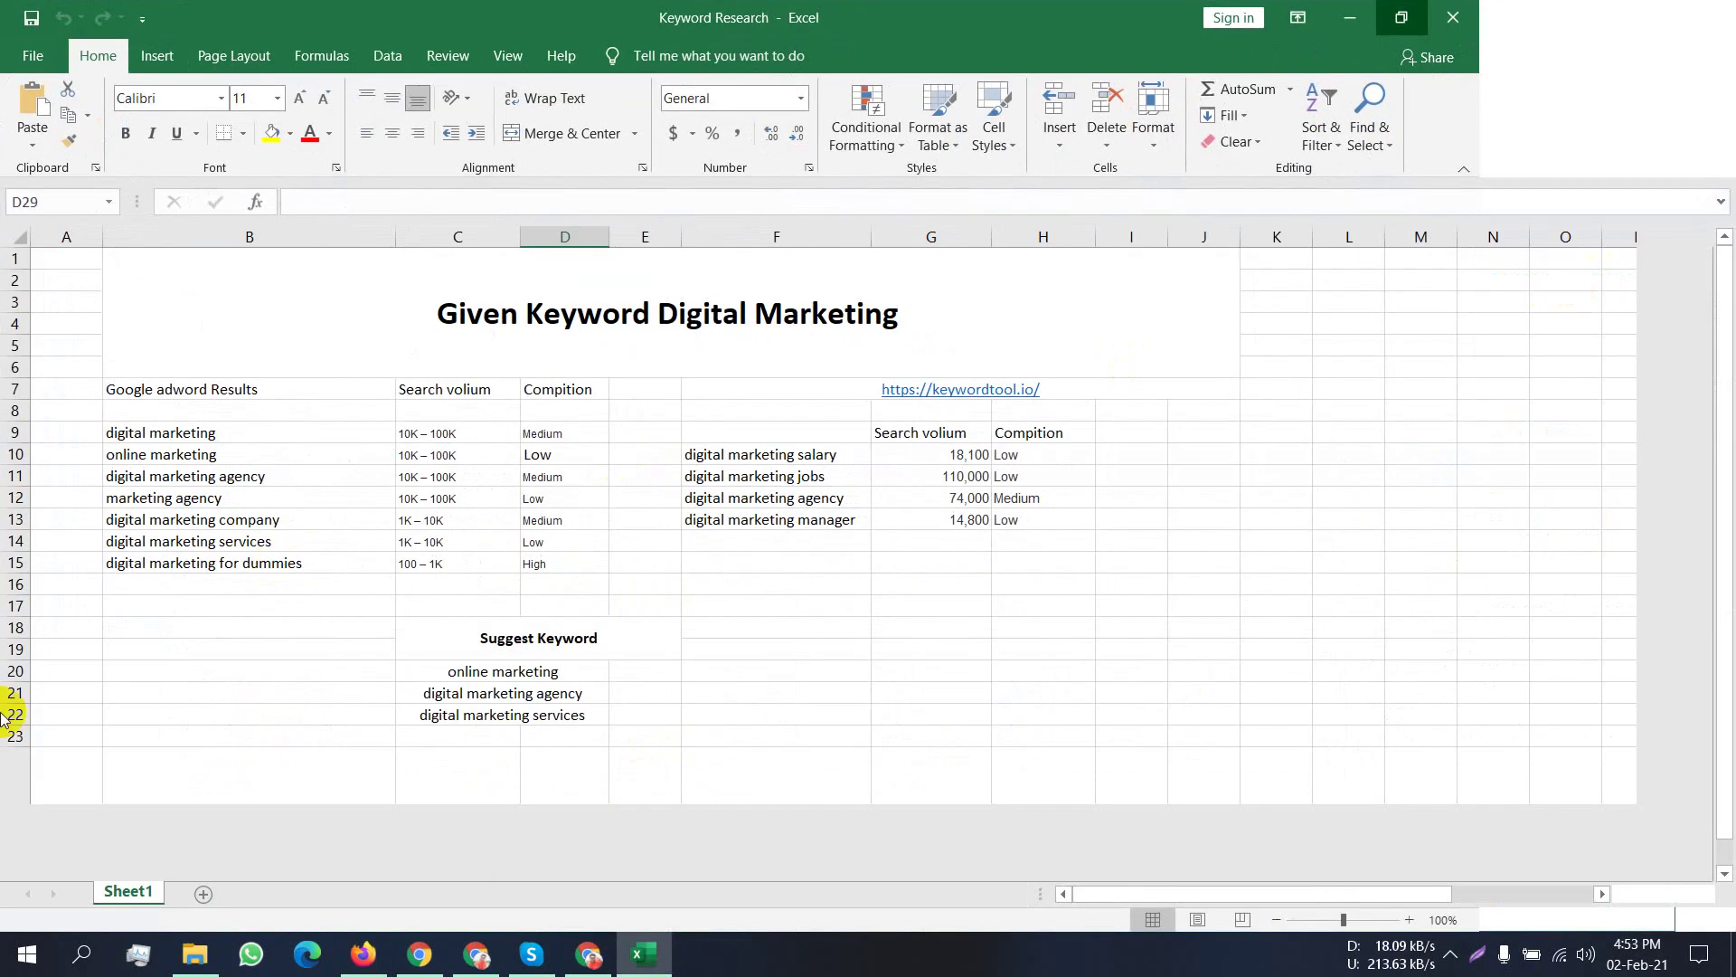
scroll(1035, 659, down, 6)
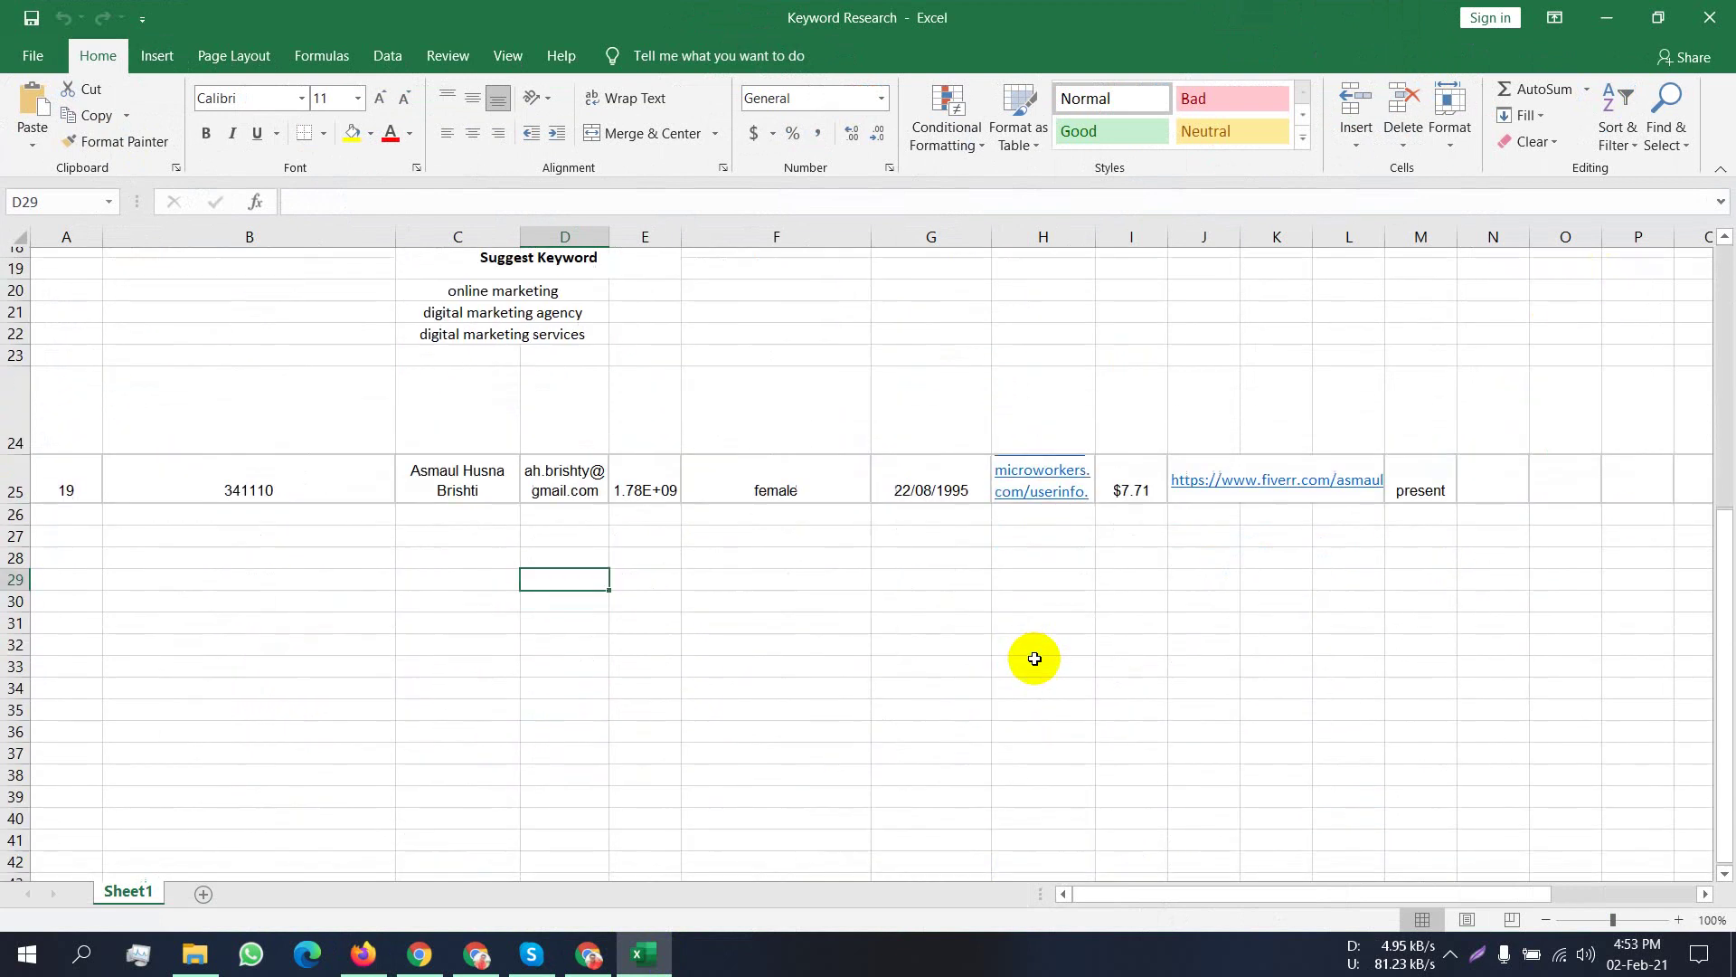
scroll(1034, 659, up, 6)
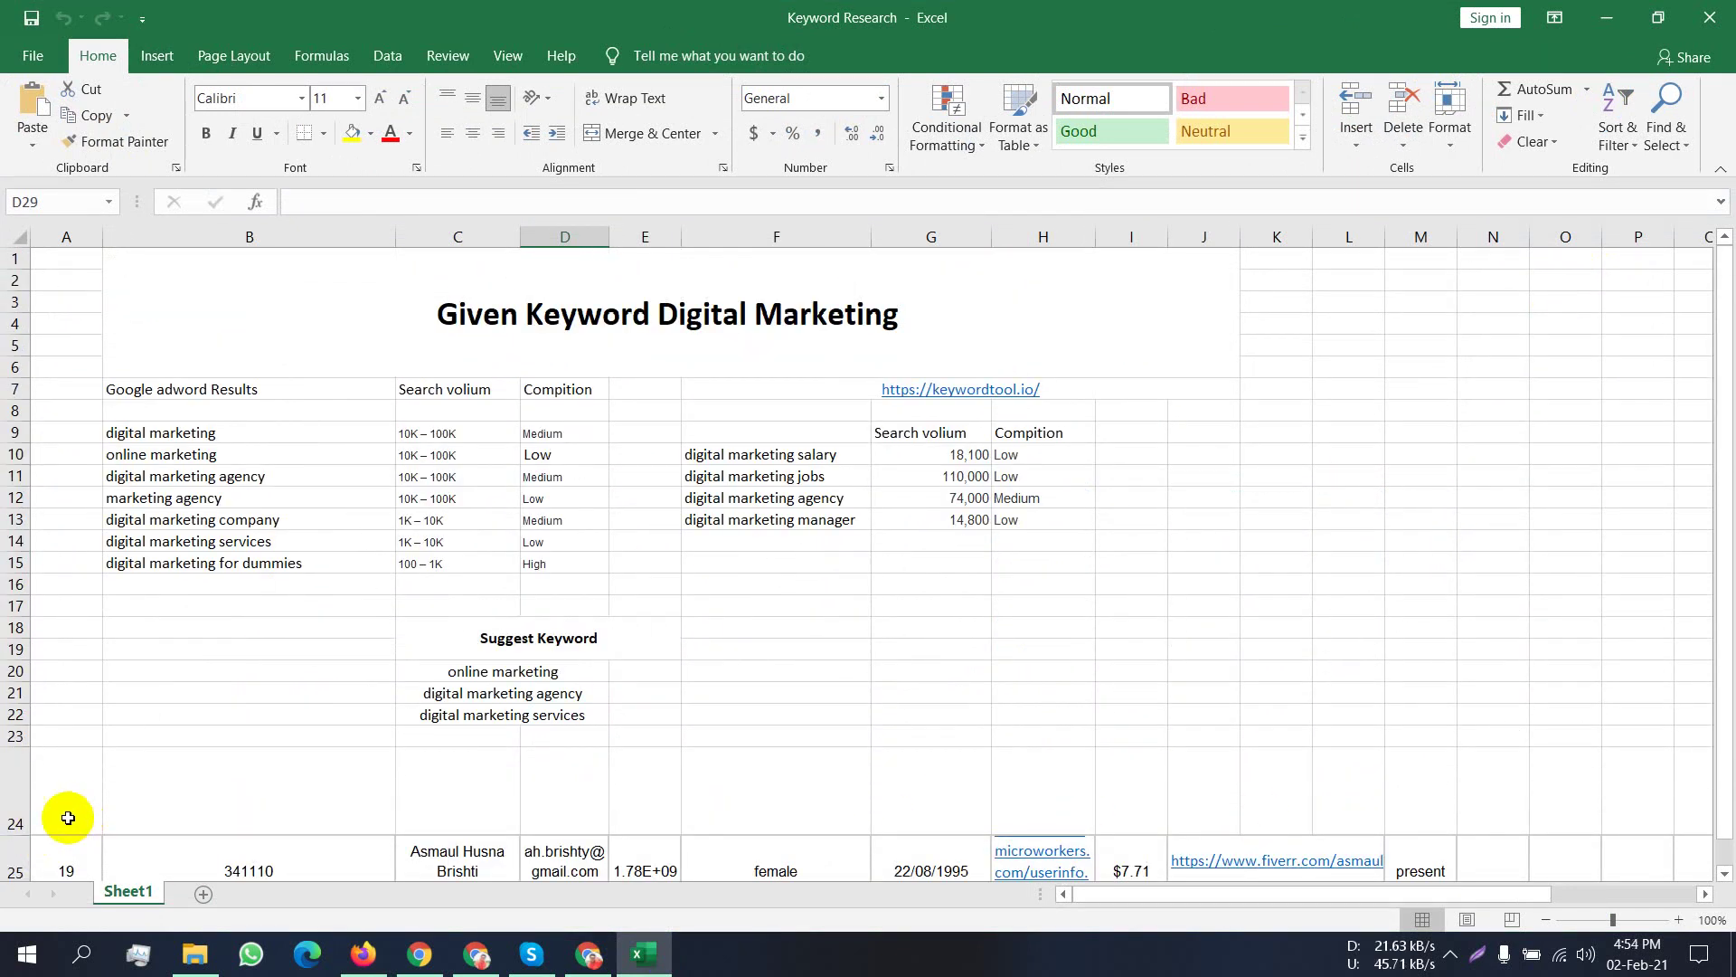
Clear the personal-details row and its surrounding cells, from row 24 downward and from column A through T.
drag(68, 818, 1642, 897)
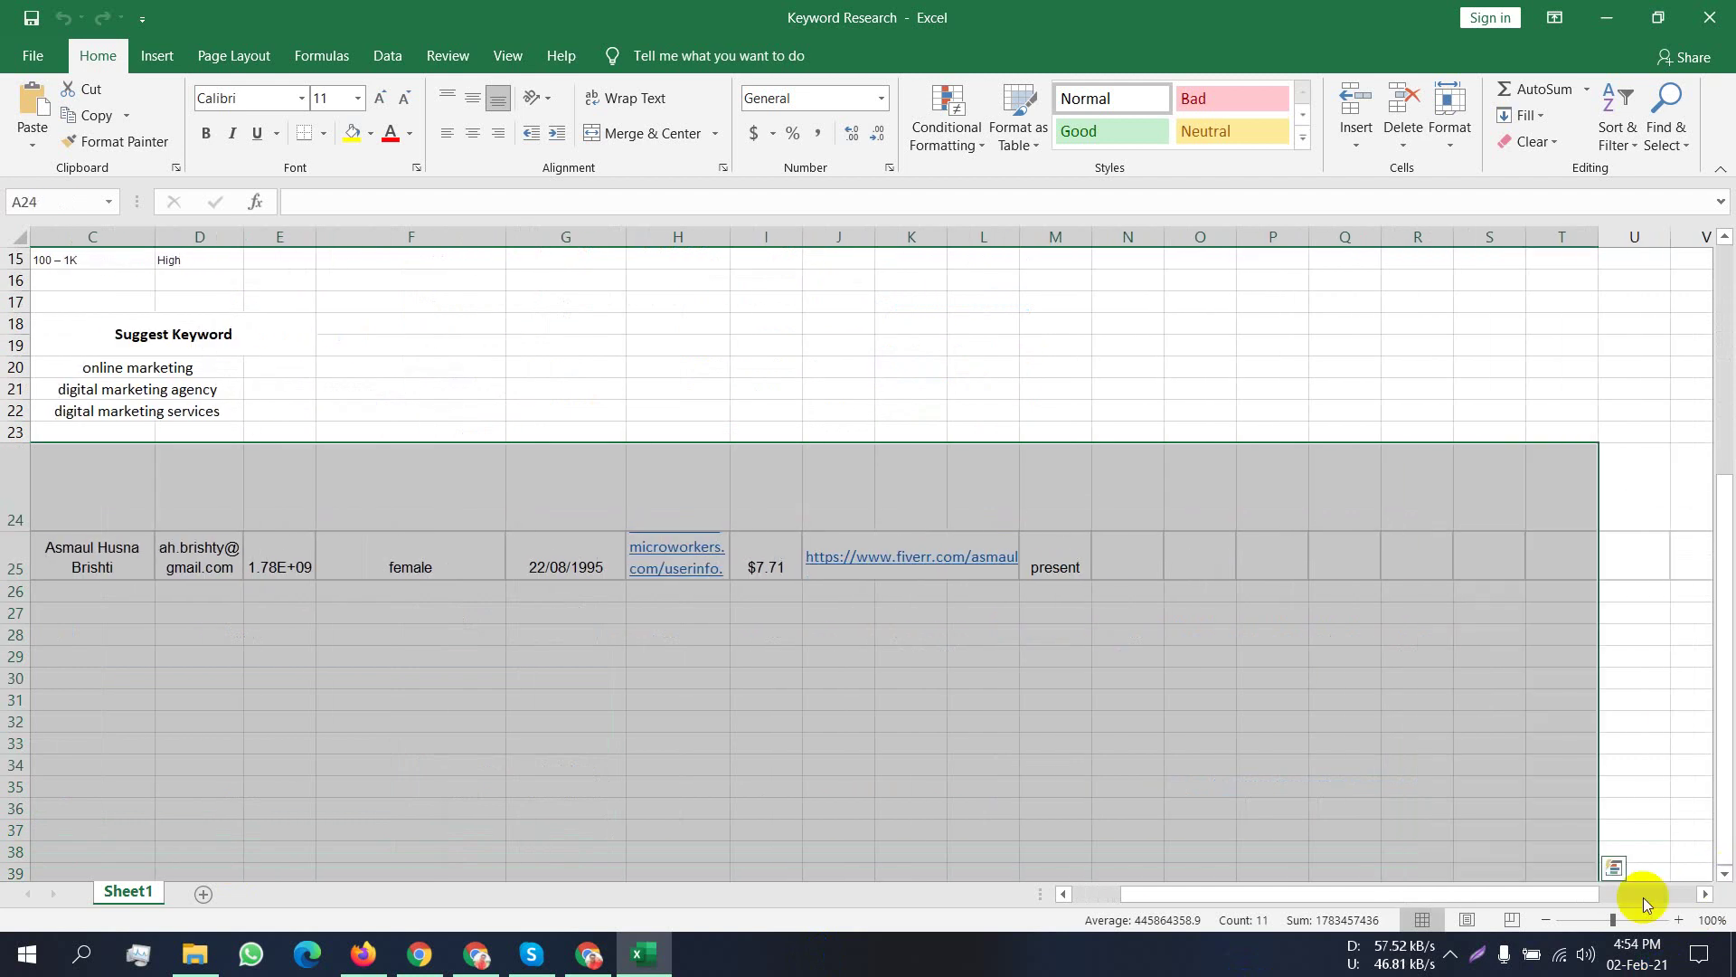
scroll(1643, 898, left, 2)
scroll(1127, 647, up, 5)
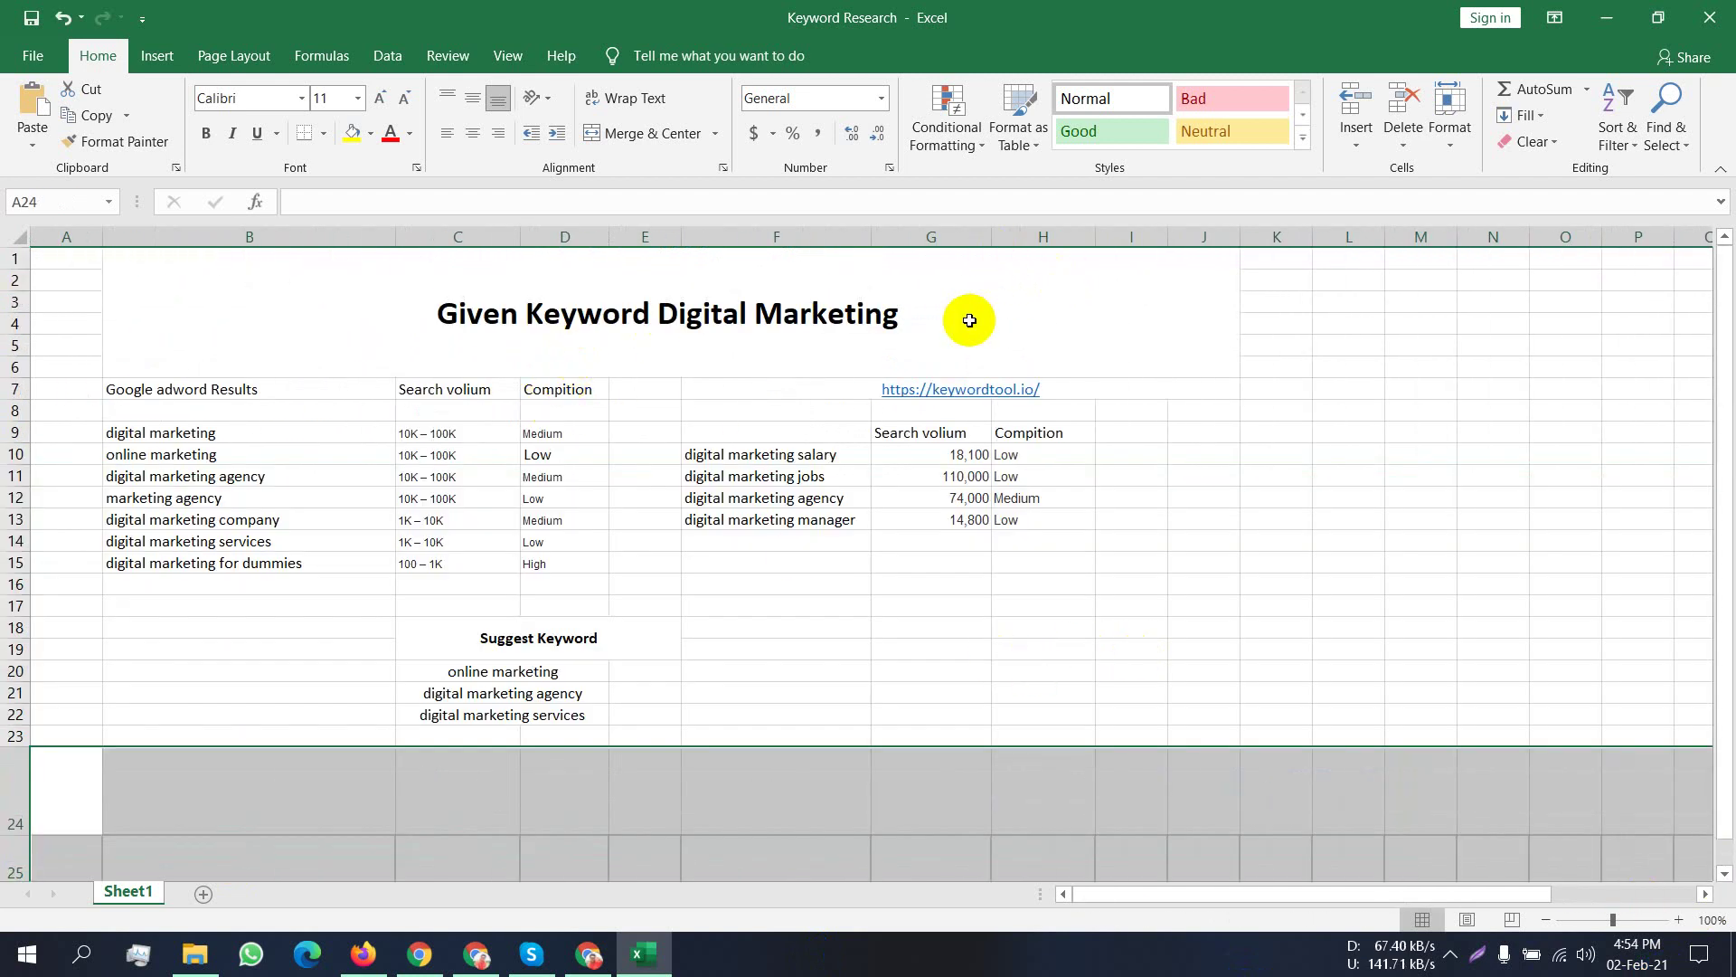
Examine the sheet's layout: the given-keyword title, the Google adword results list, and the search volume and competition columns.
click(653, 315)
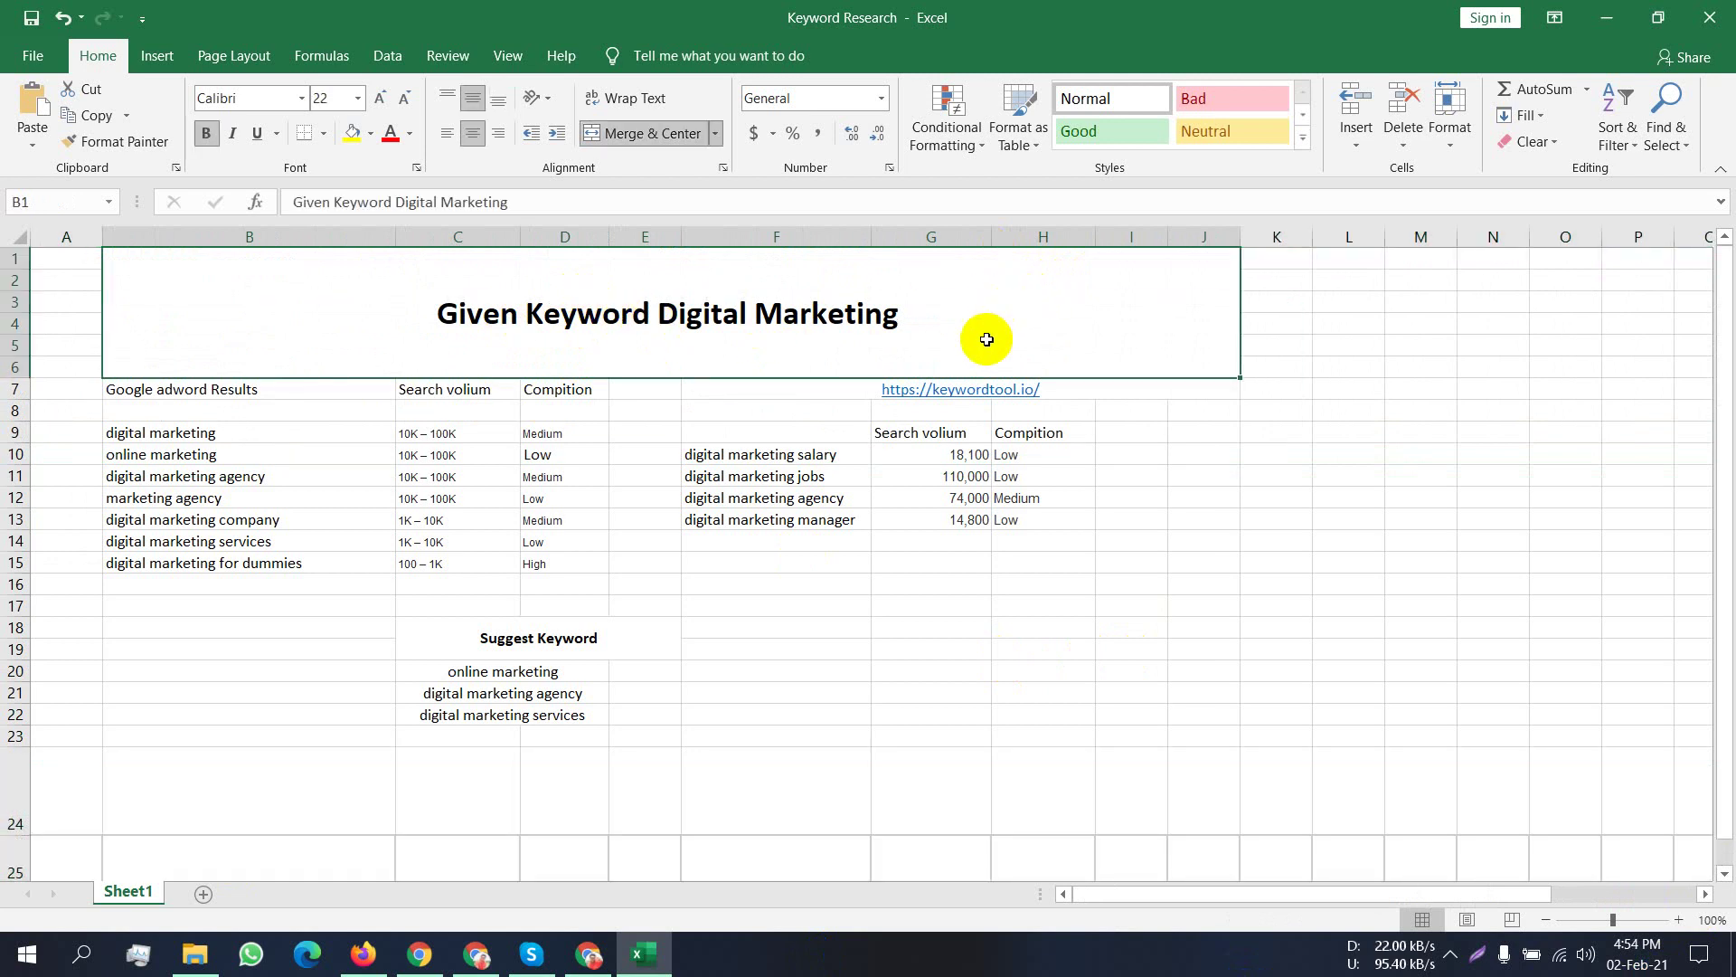
click(327, 399)
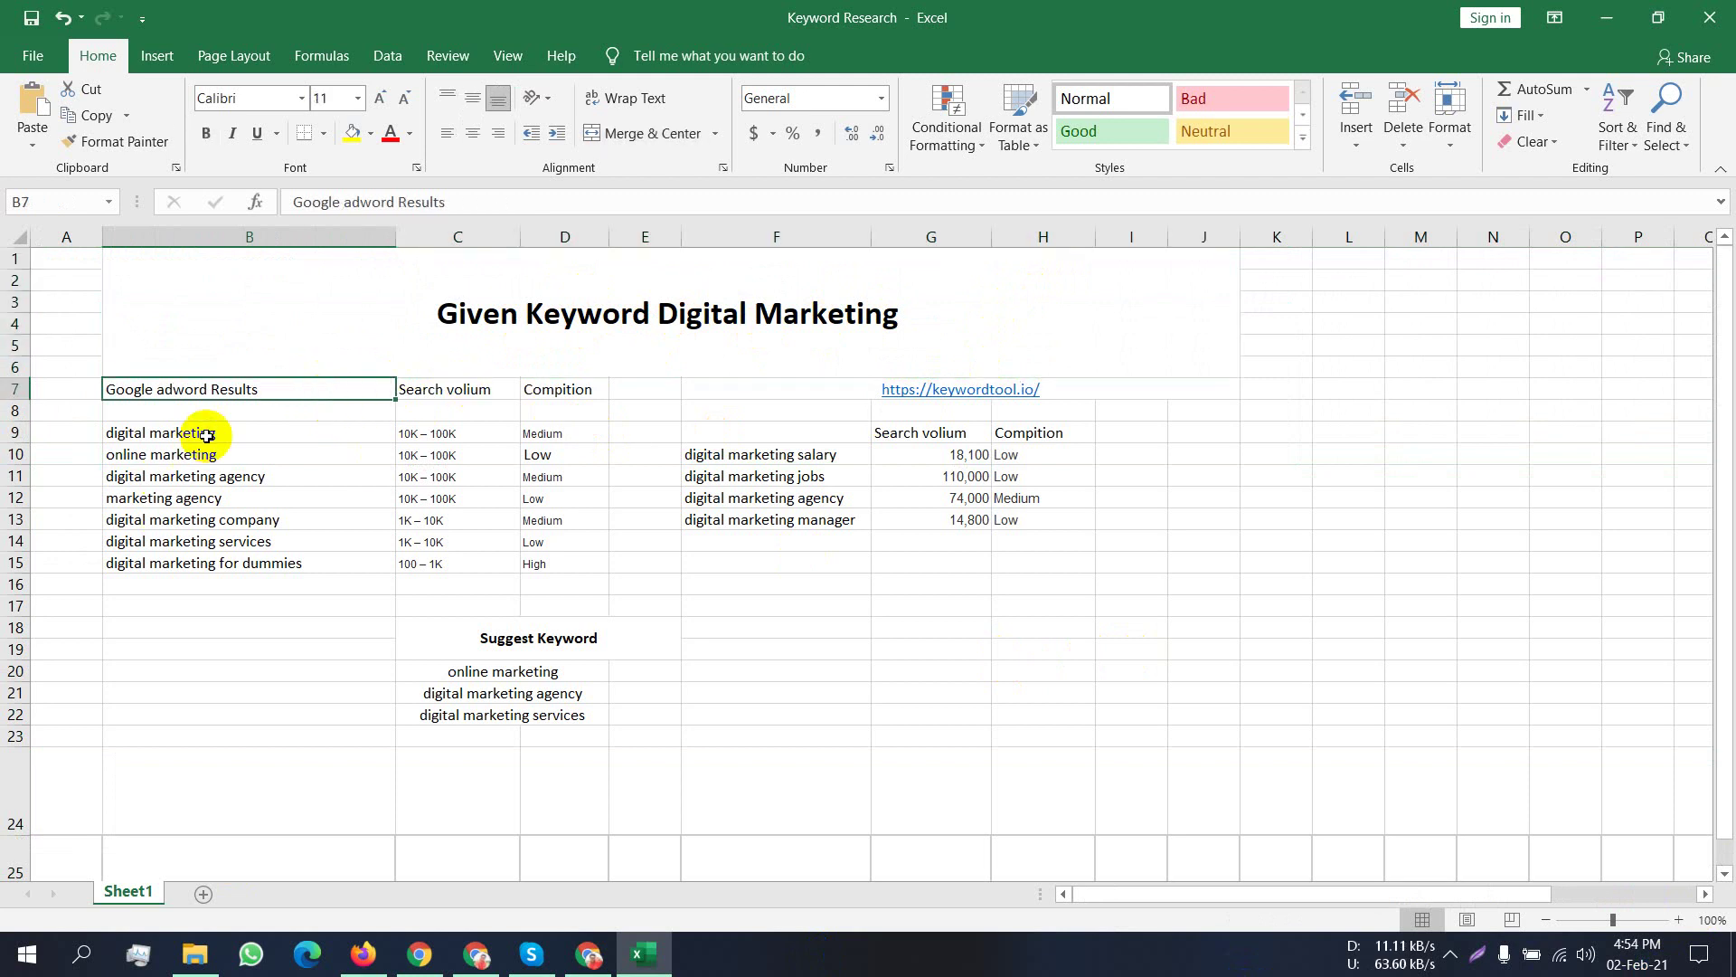
drag(247, 431, 377, 554)
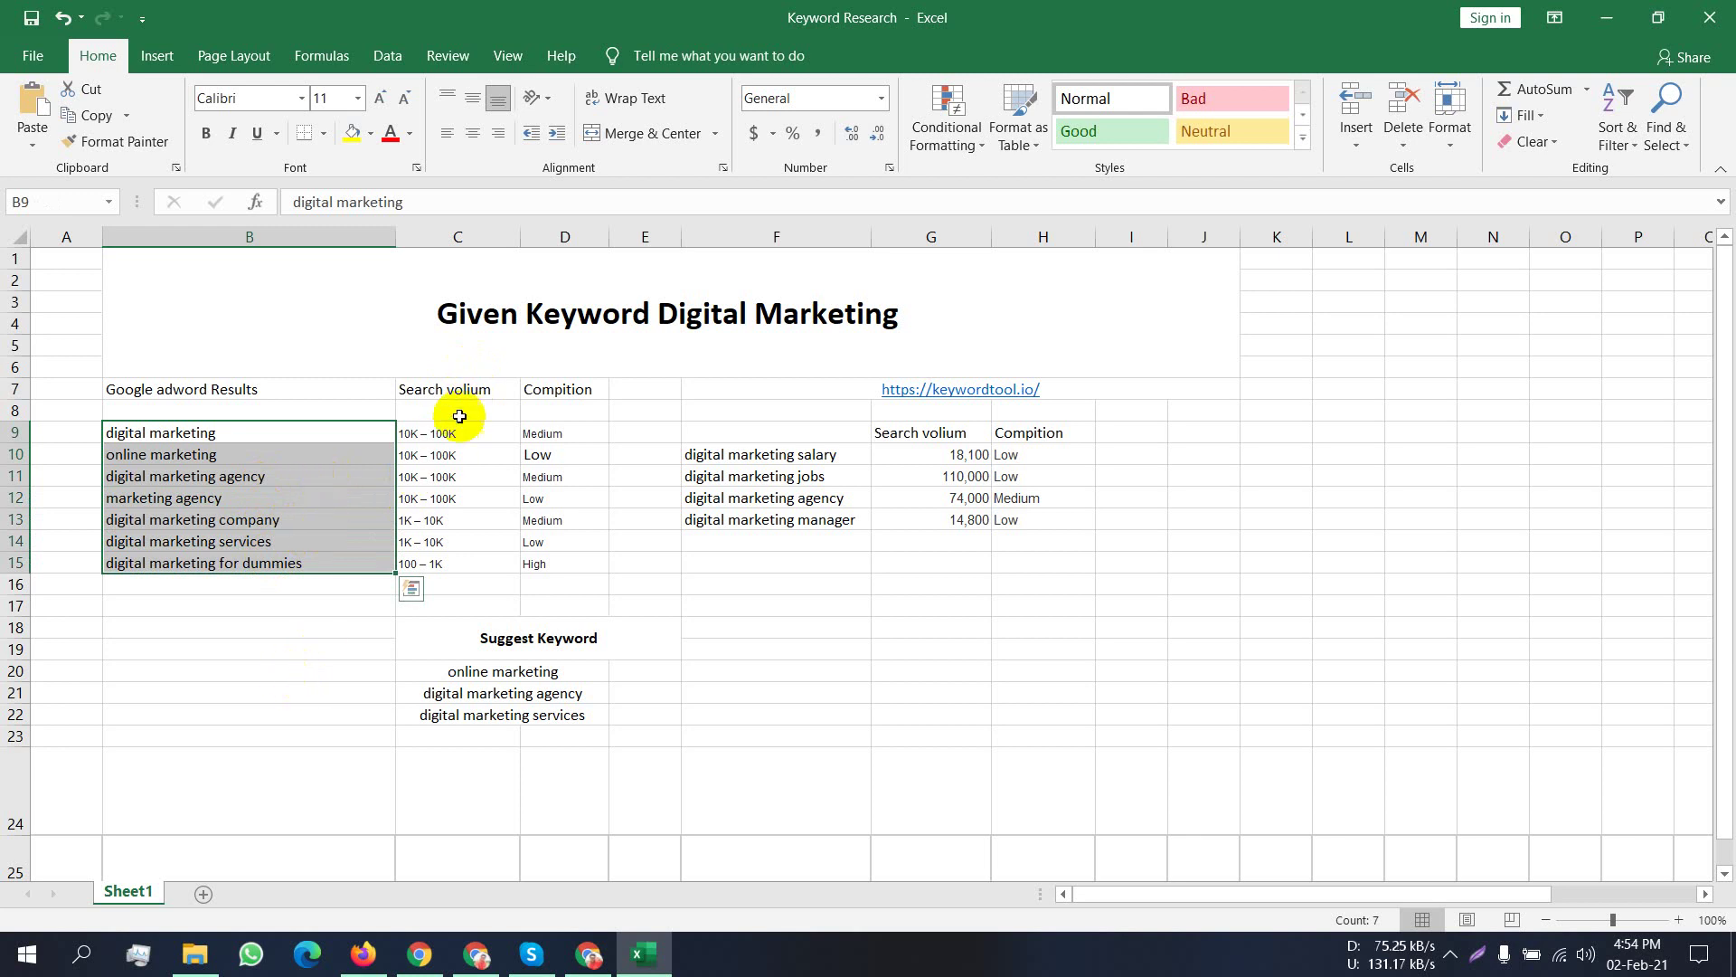
click(478, 389)
click(580, 388)
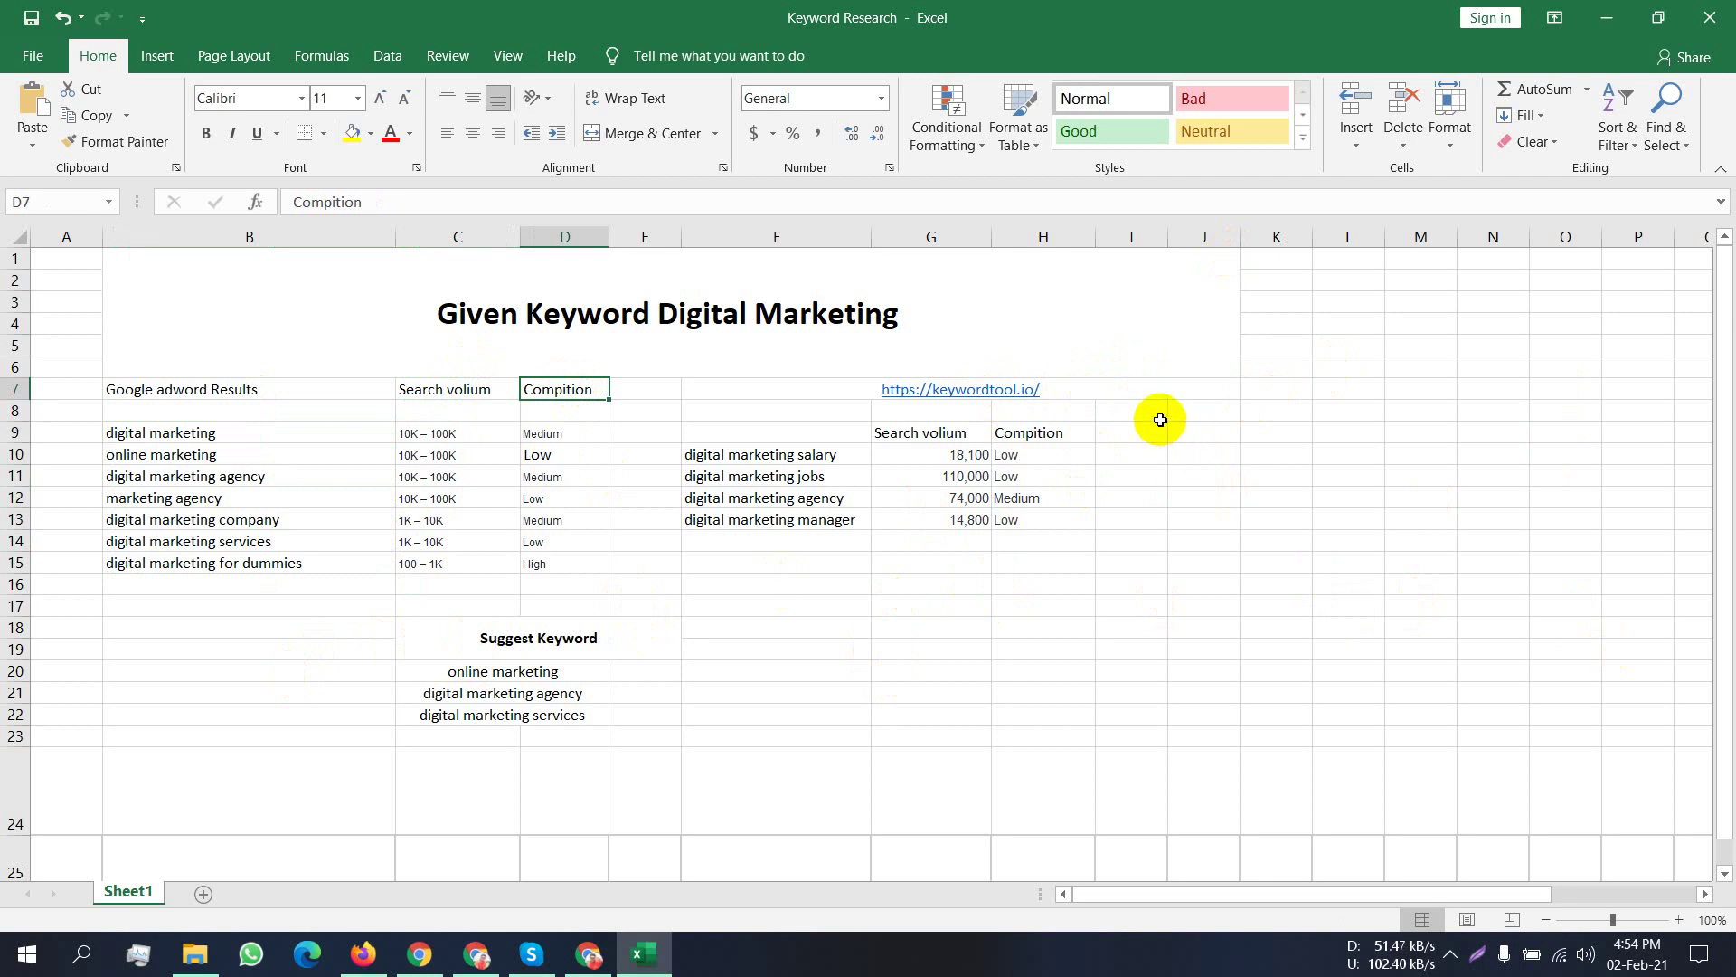
click(212, 392)
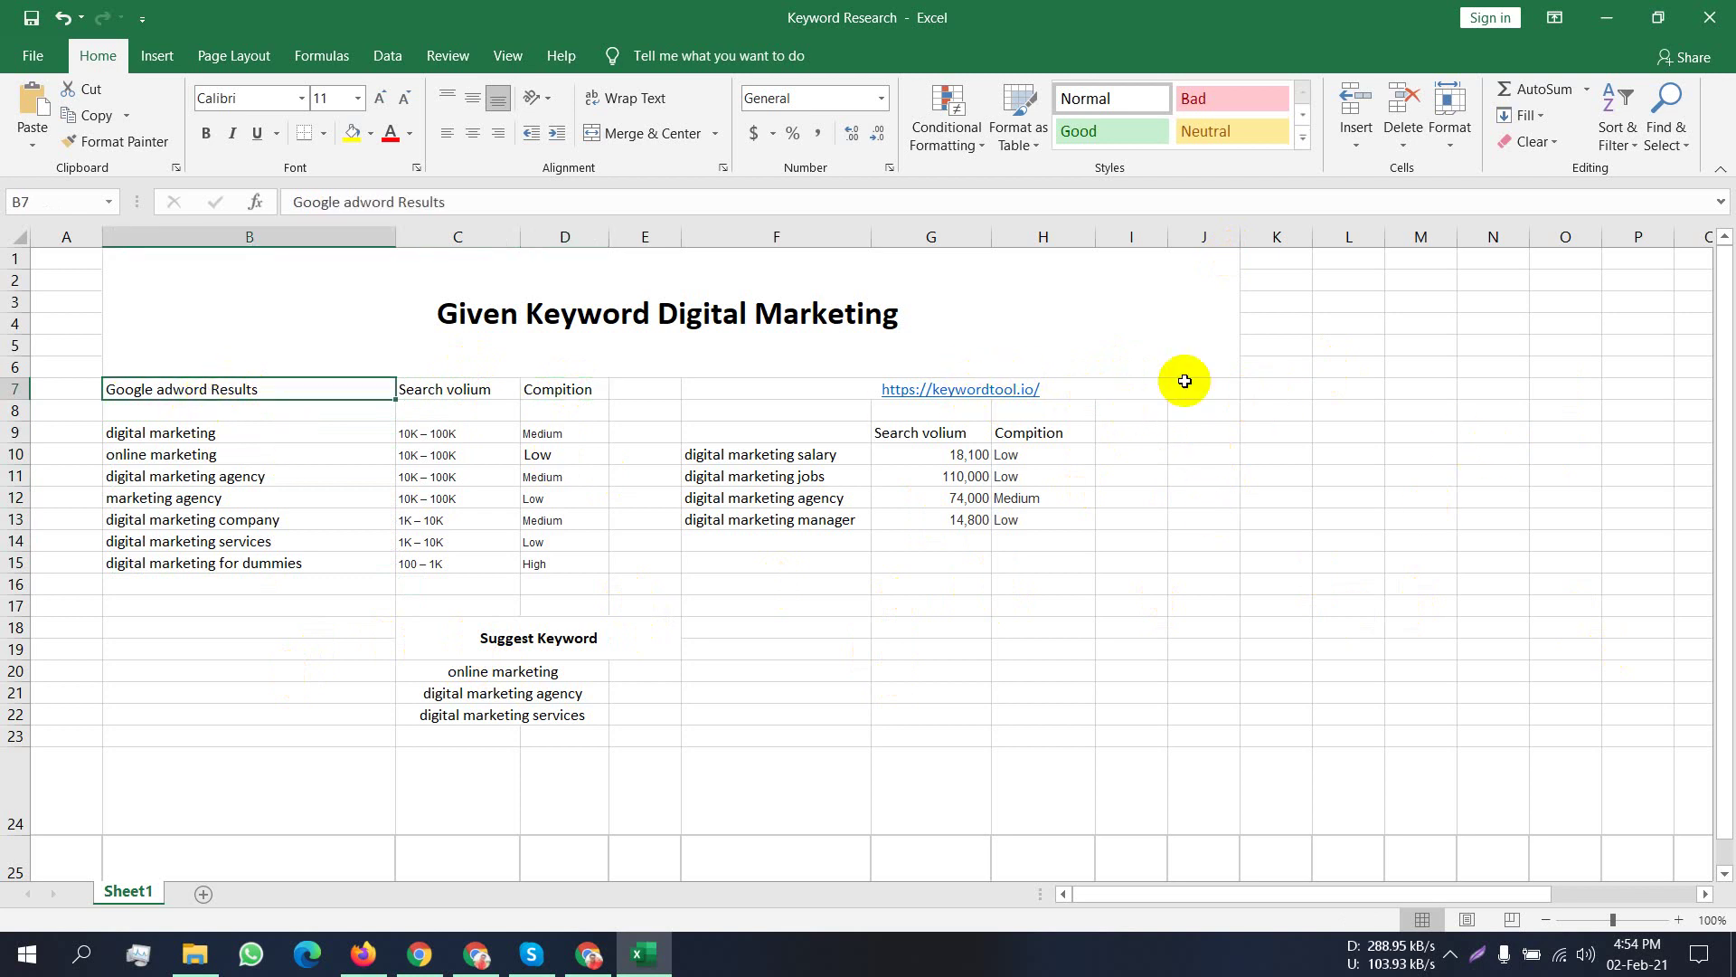
click(1139, 407)
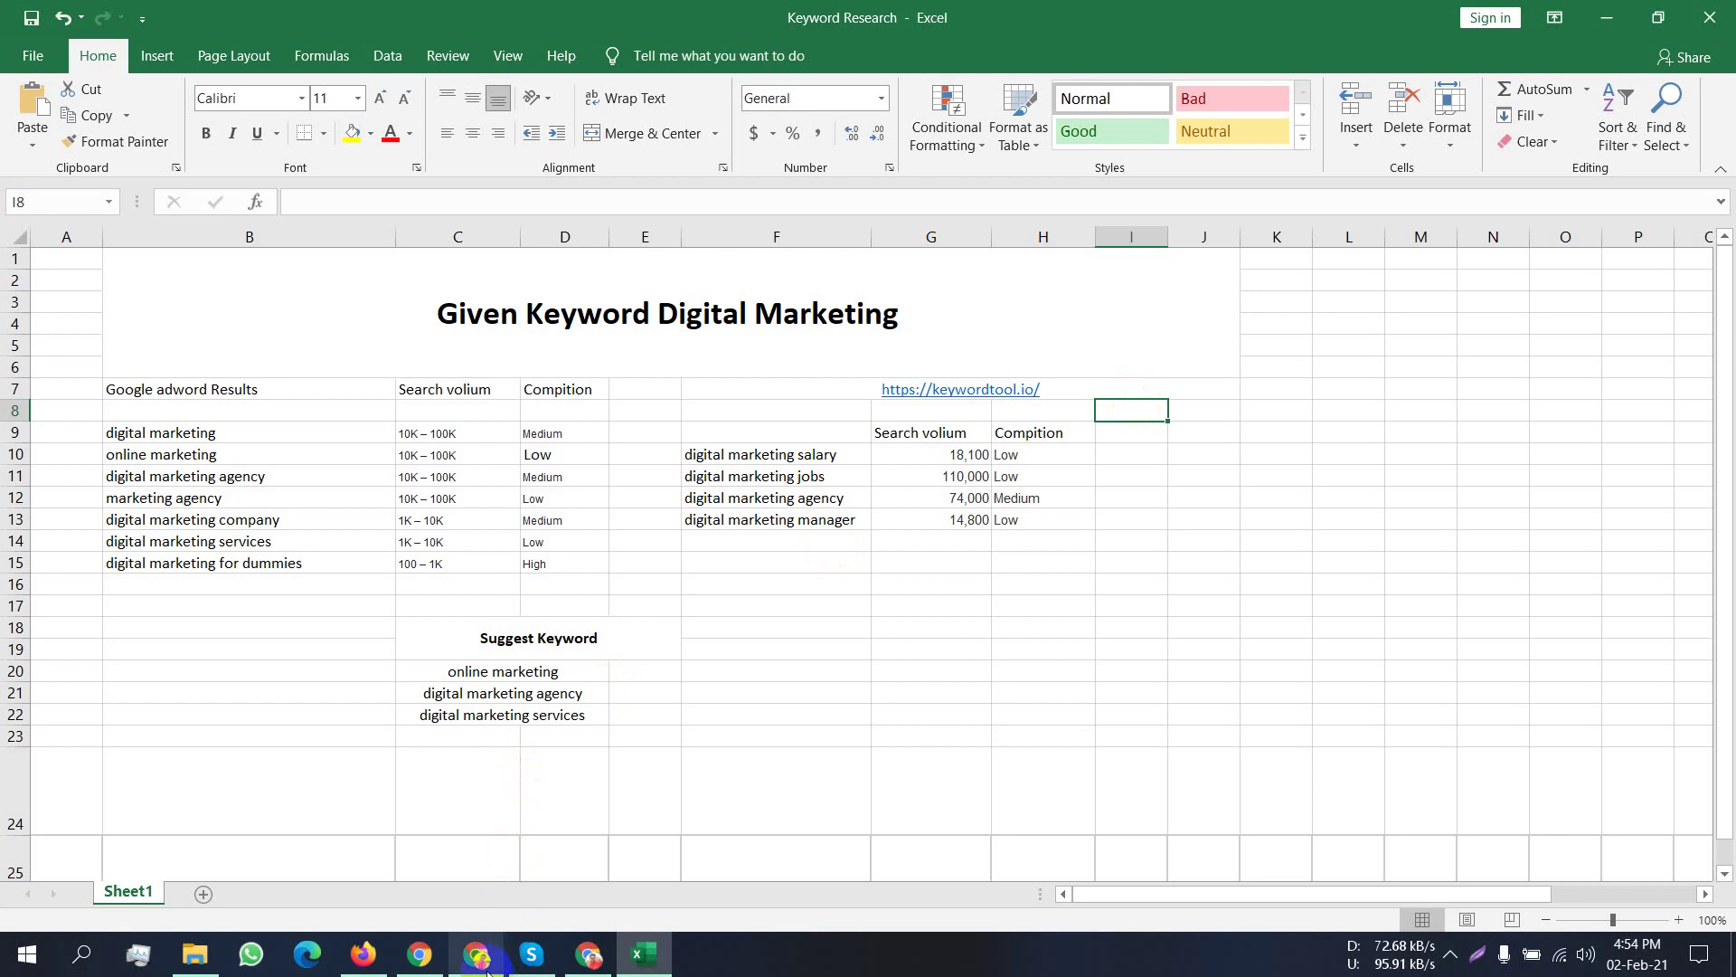
Review the "walking shoe" results in Keyword Tool, check the Ahrefs page, and return to Keyword Planner to examine further keyword ideas.
click(588, 954)
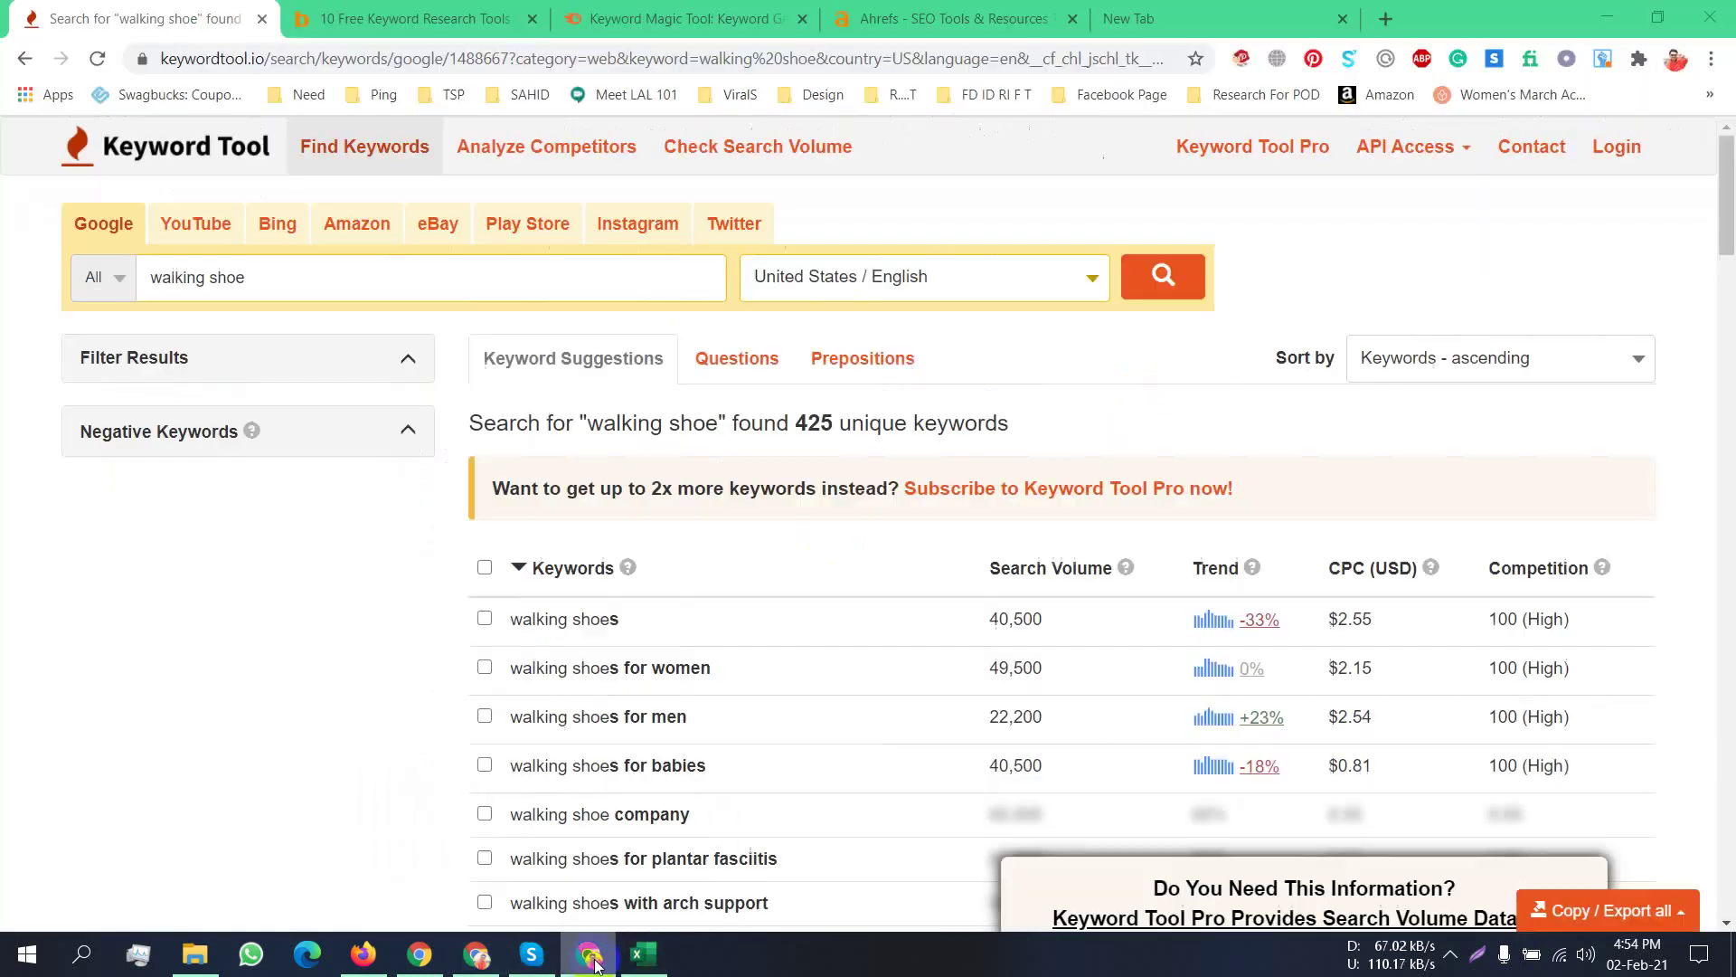
click(950, 18)
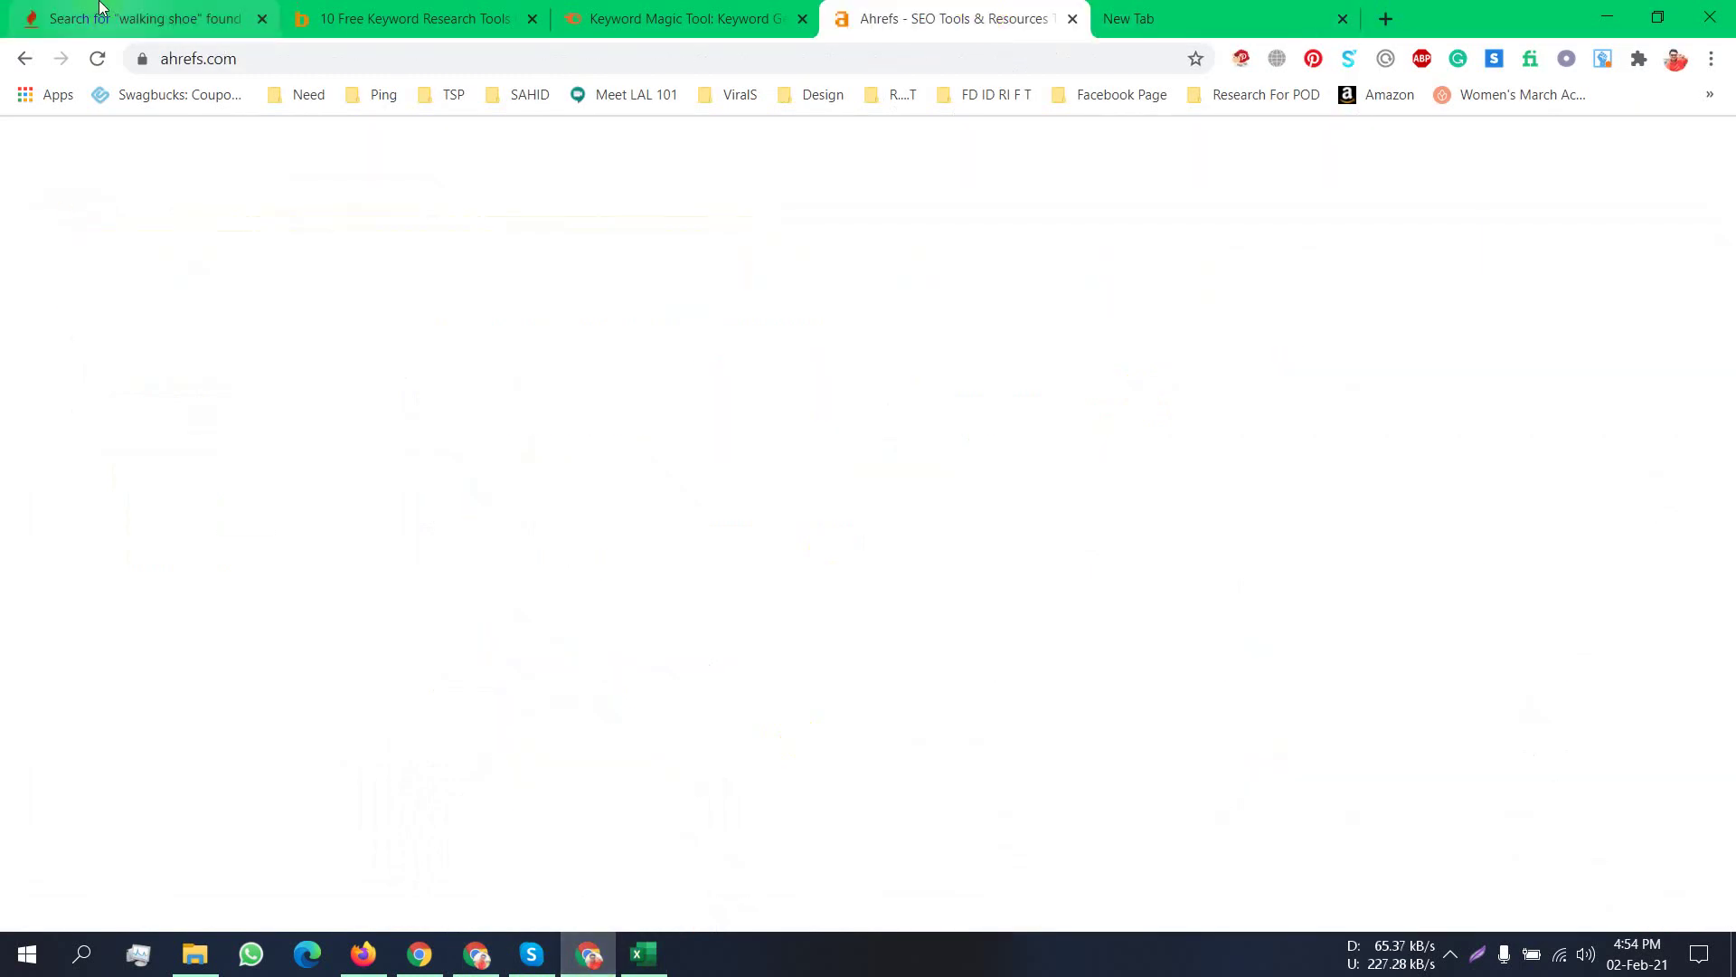
click(109, 18)
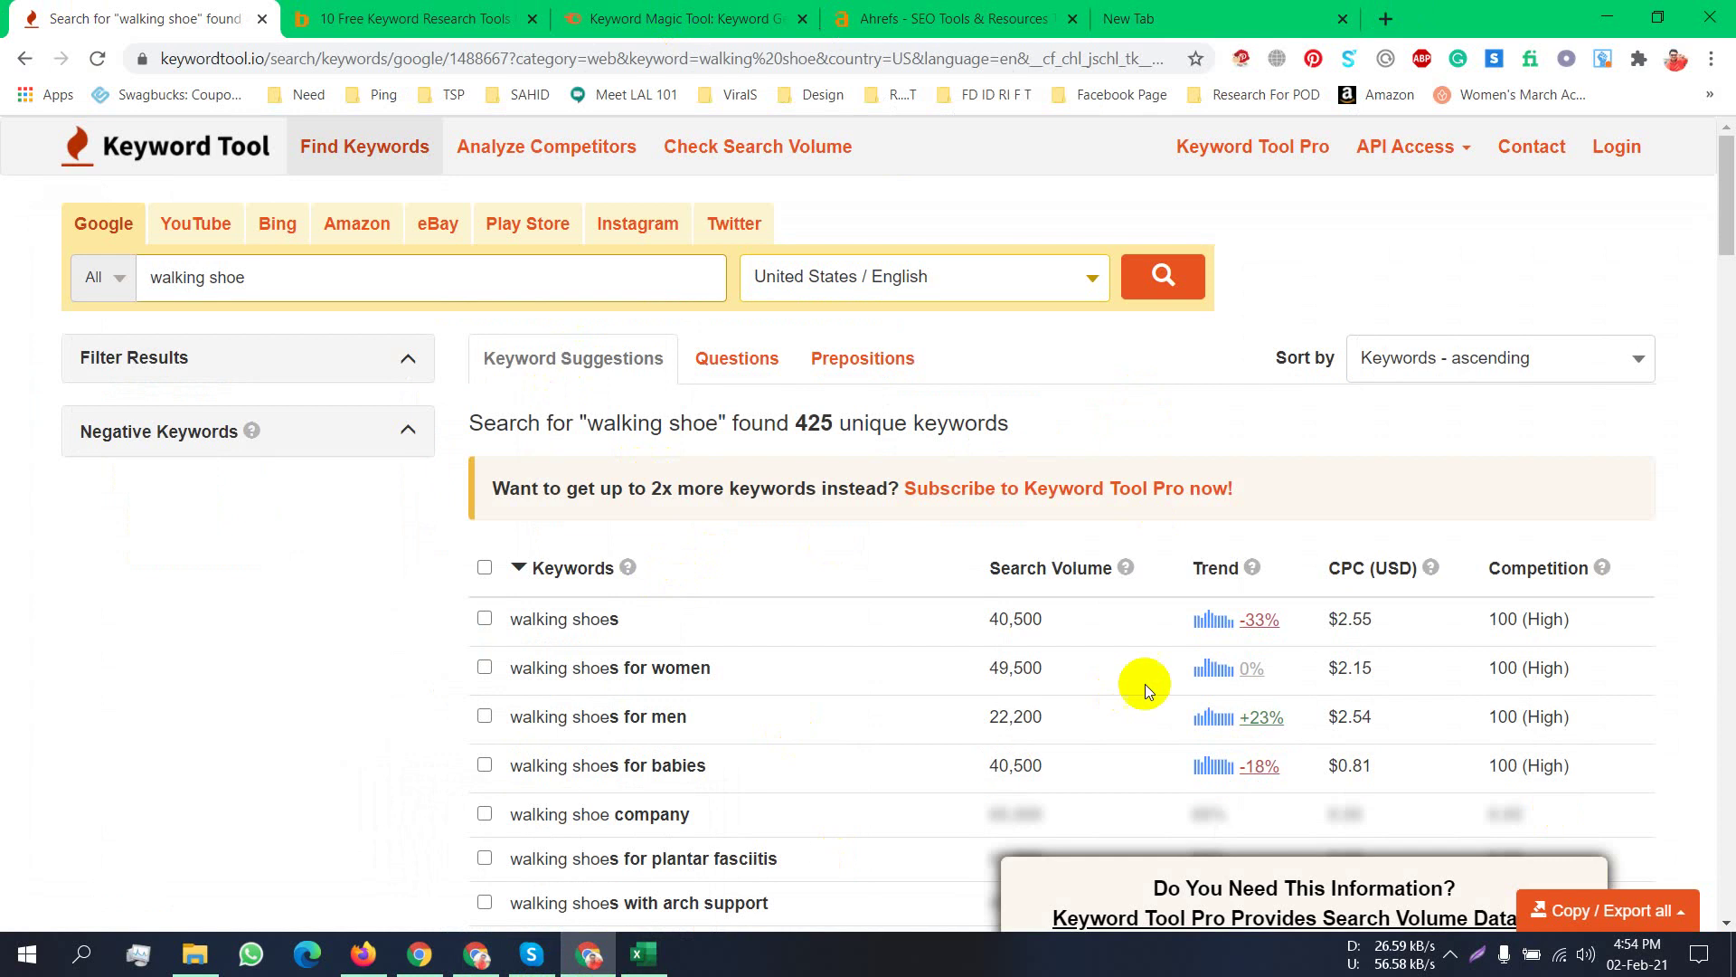
click(366, 954)
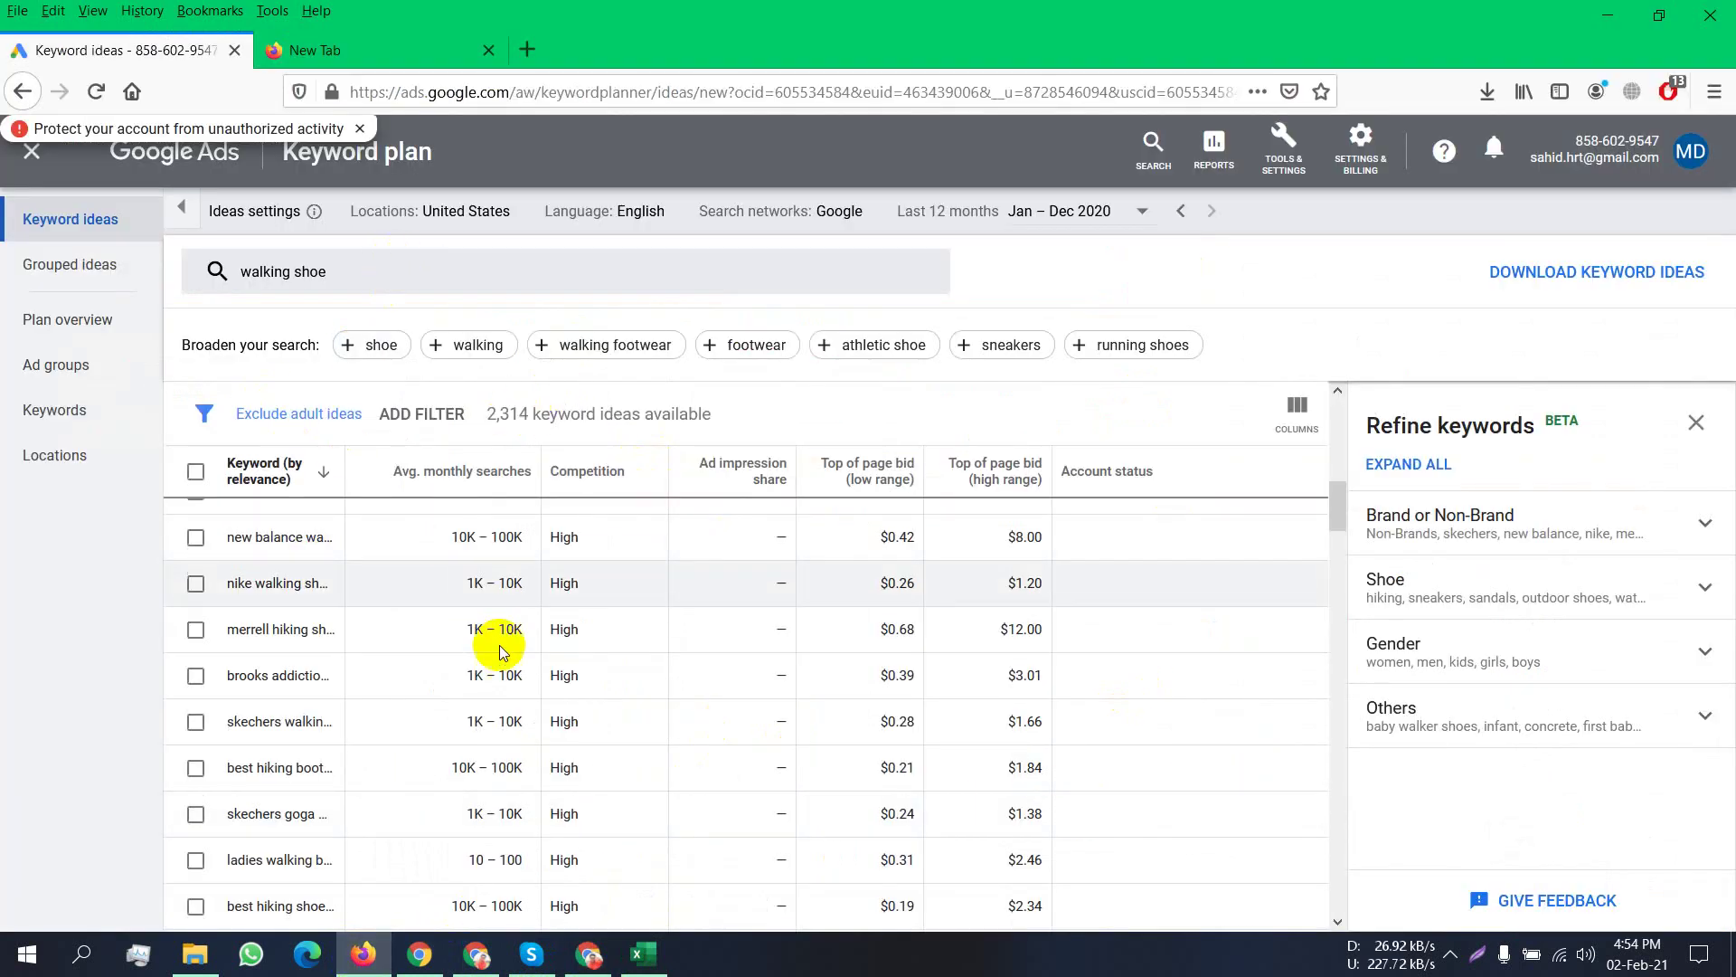
scroll(308, 651, down, 5)
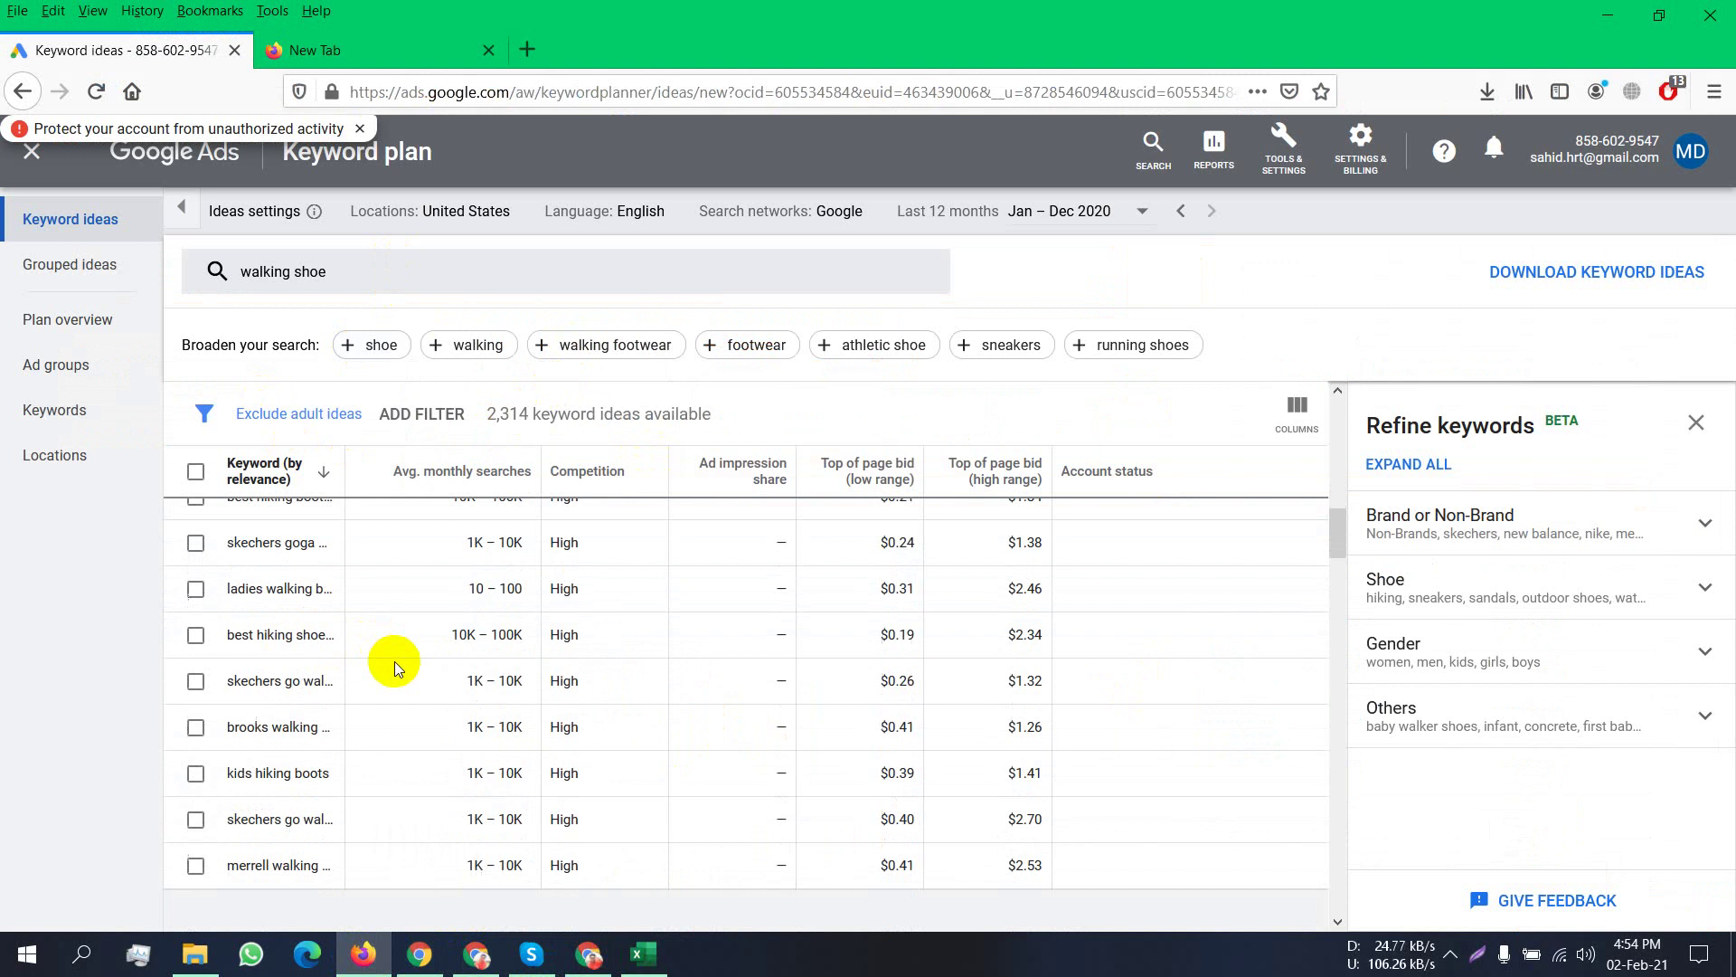
Examine further "walking shoe" keyword ideas in Keyword Planner, comparing their average monthly searches and competition.
scroll(643, 785, down, 10)
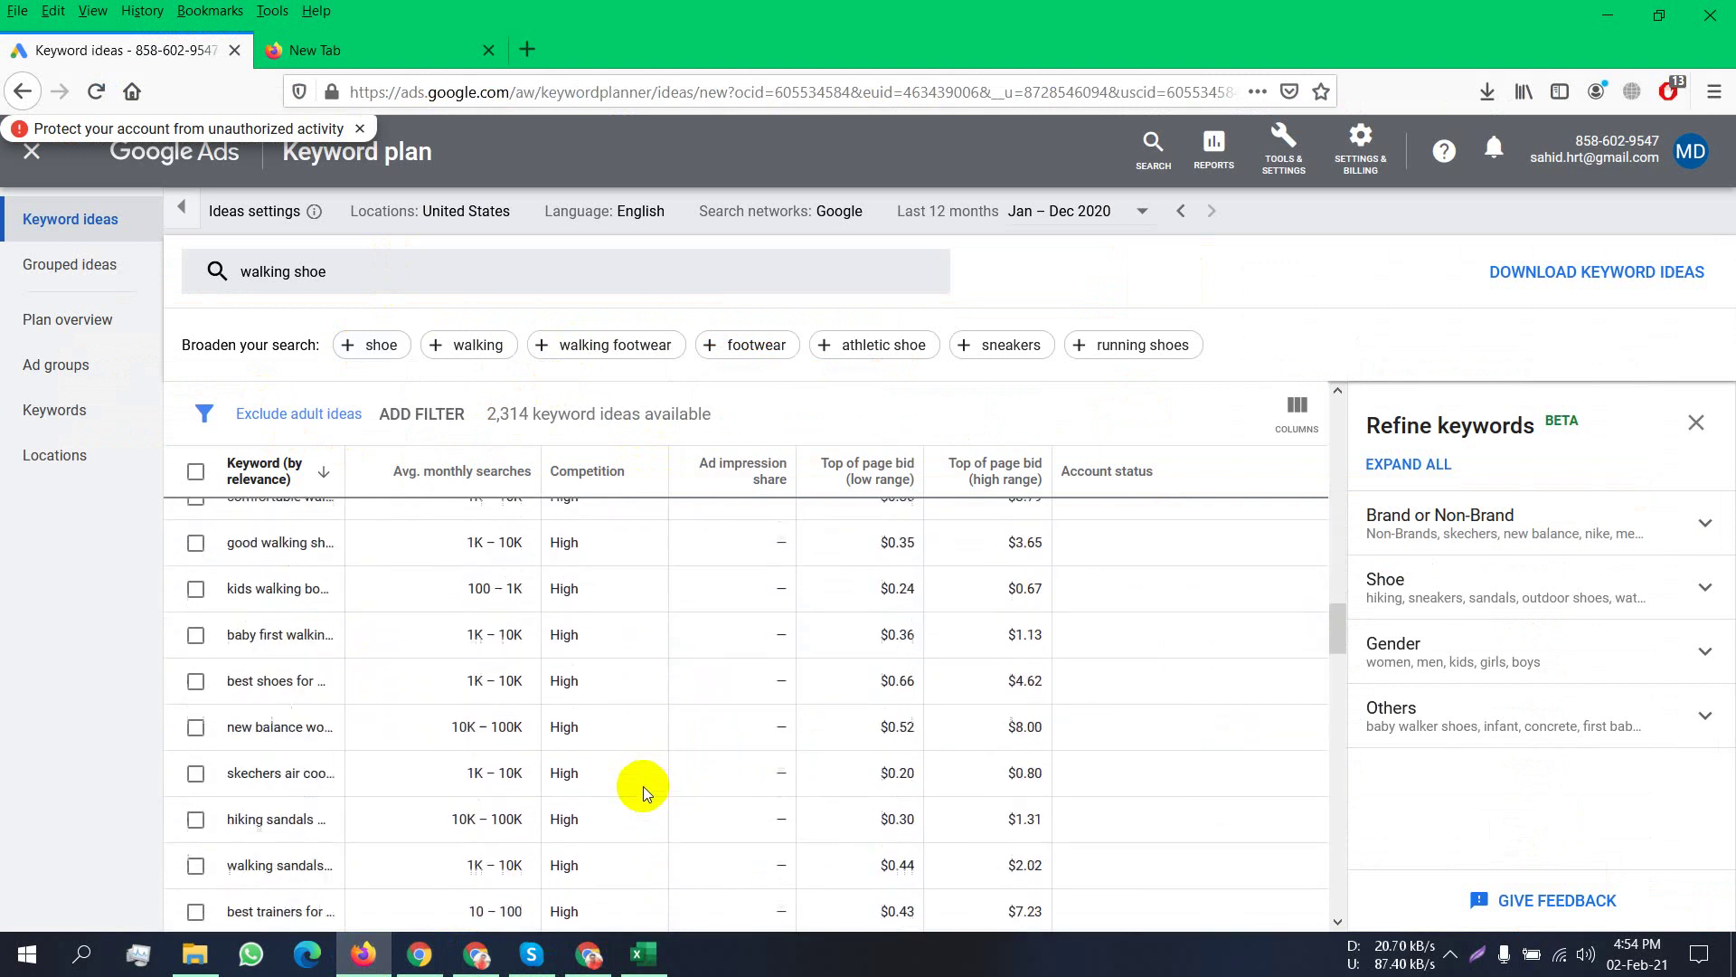
scroll(643, 785, down, 8)
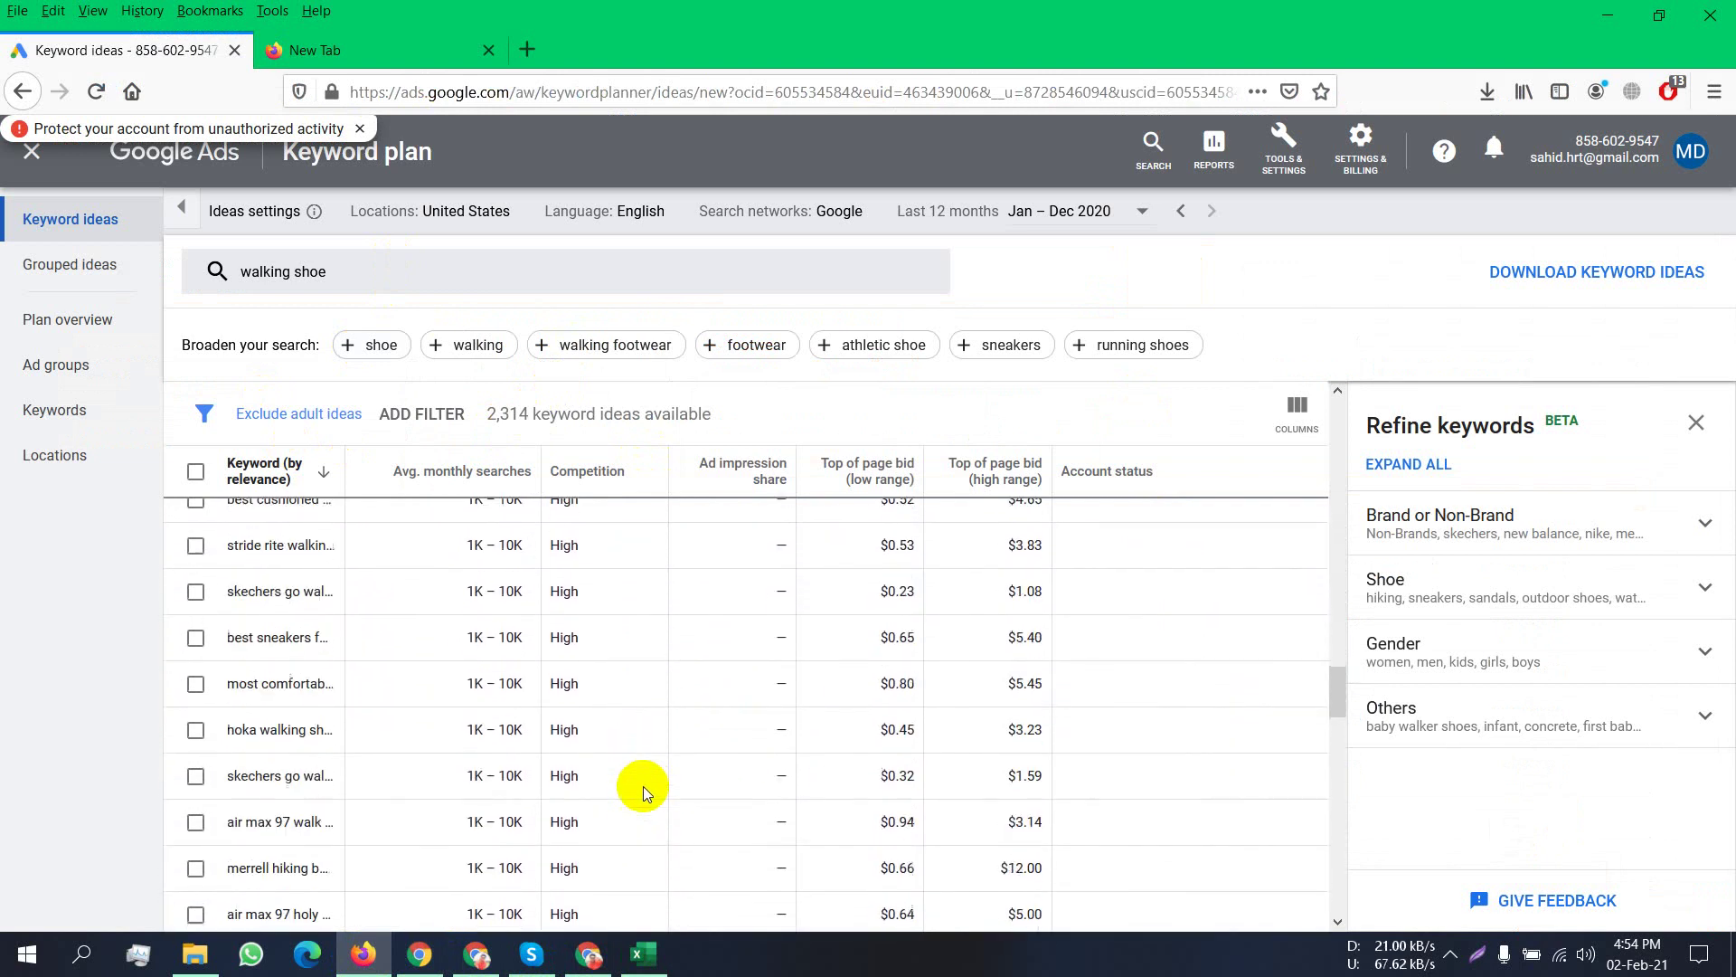
scroll(643, 785, down, 8)
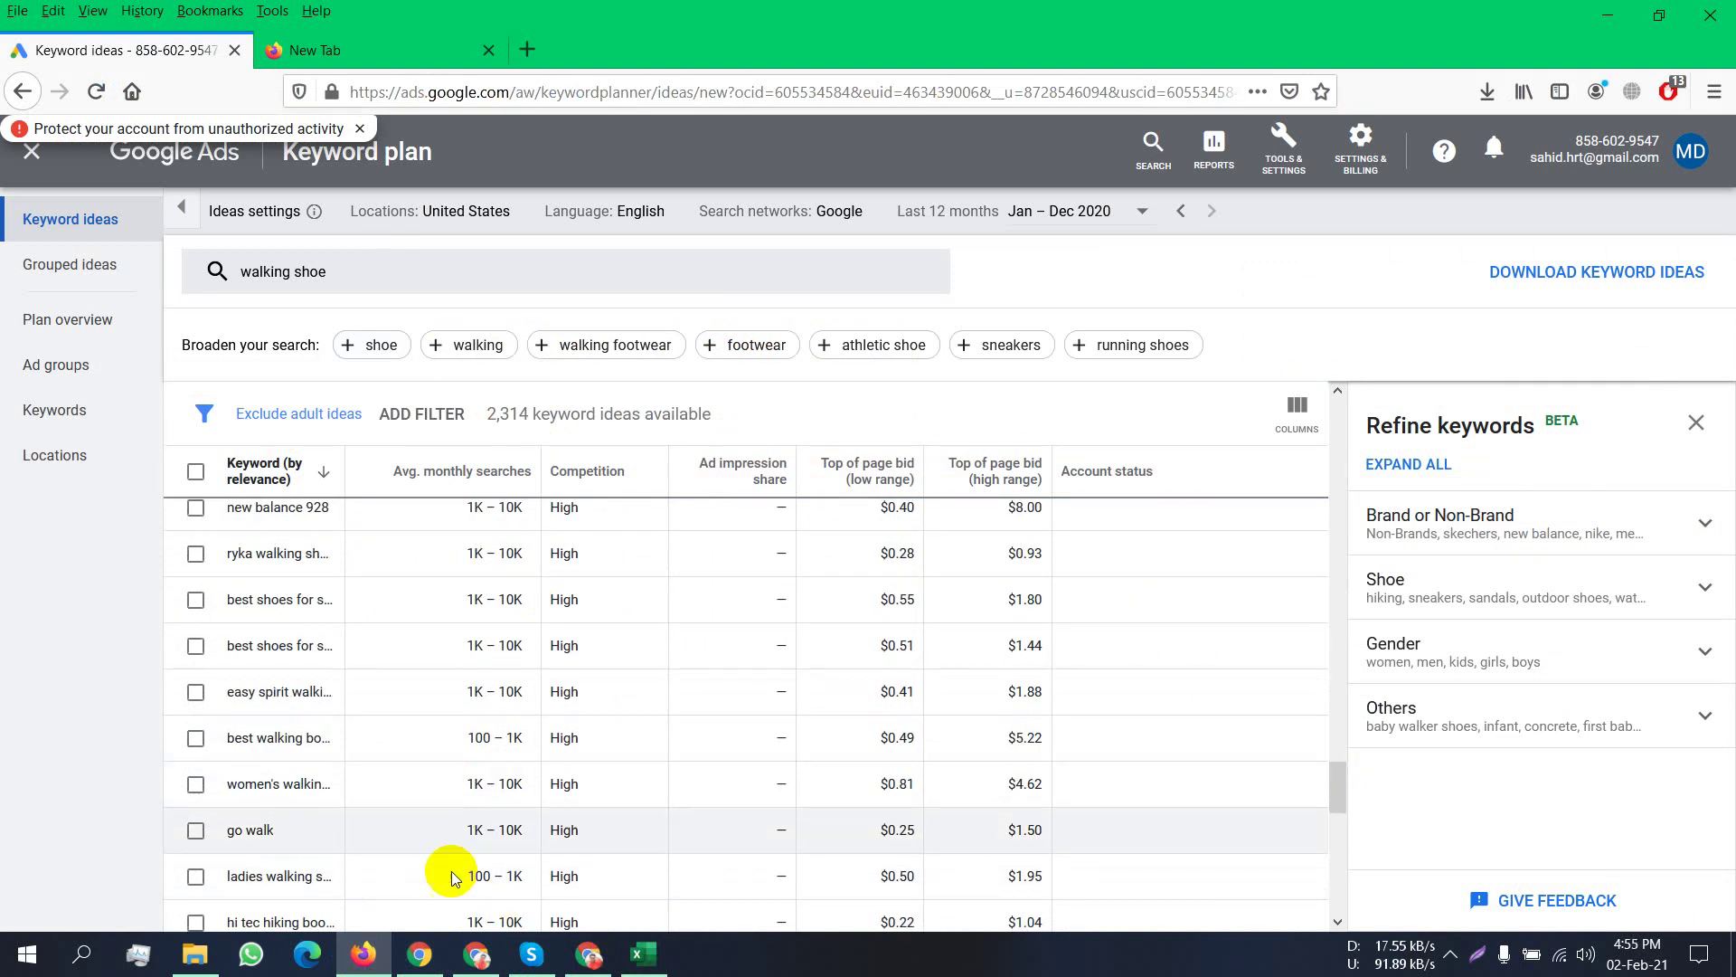
Switch to the Keyword Tool page in Chrome and review the search volume, trend, CPC and competition of the "walking shoe" suggestions.
click(476, 954)
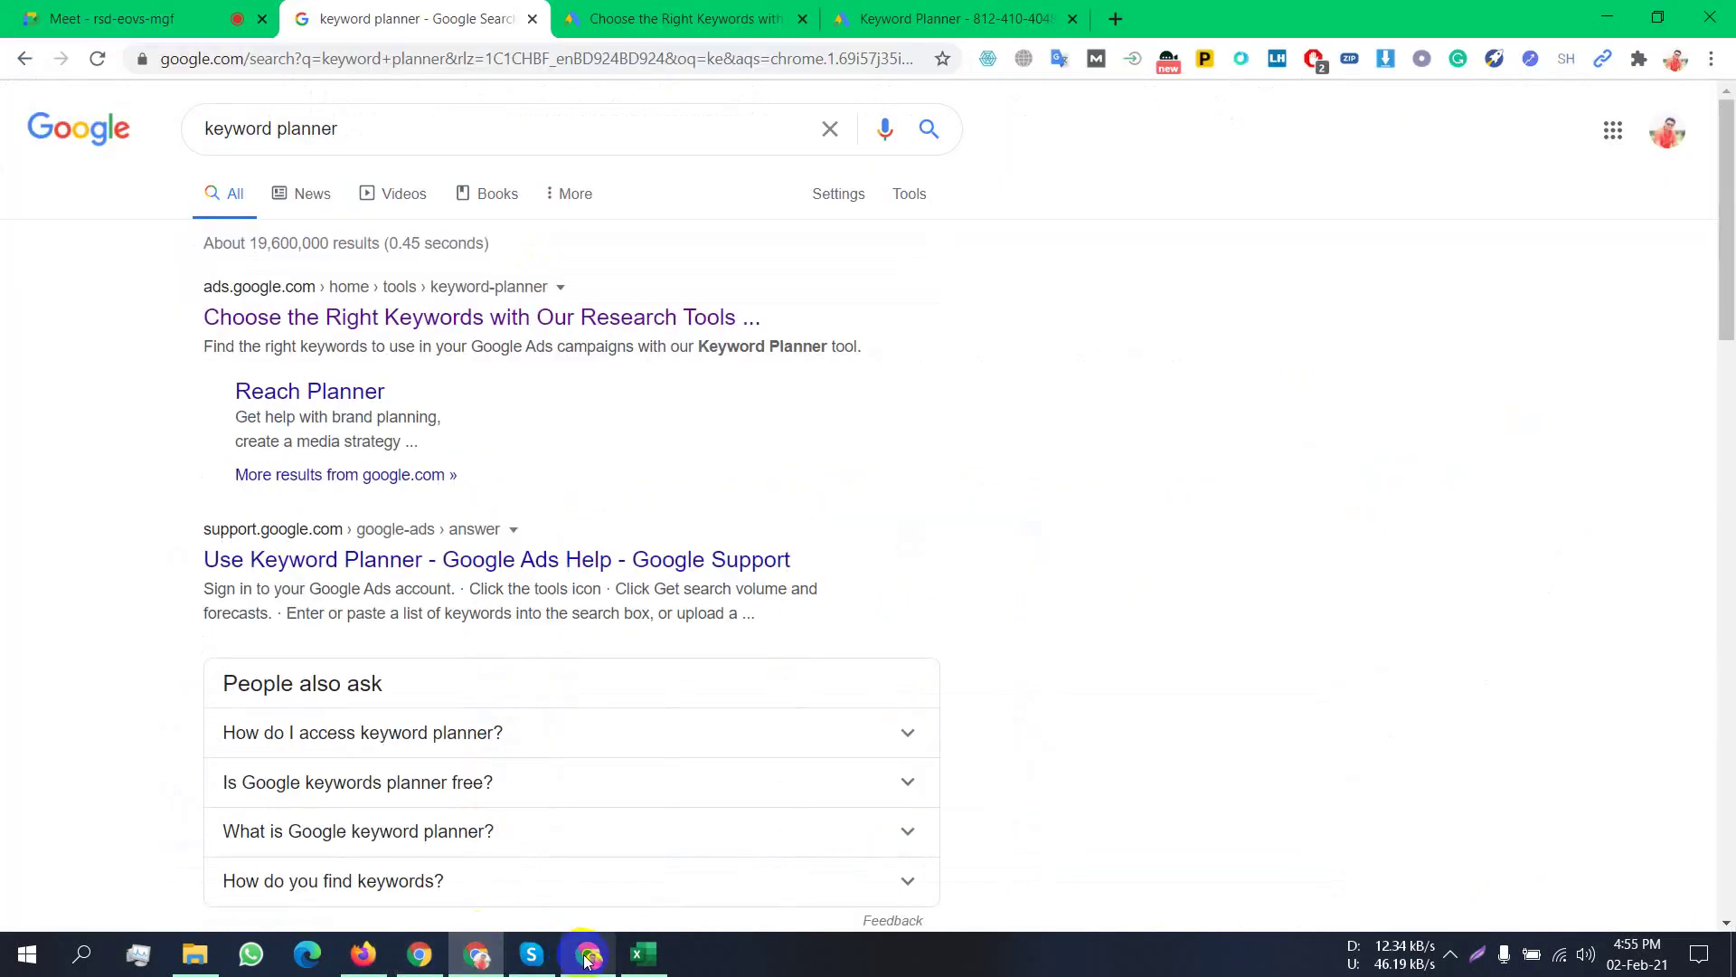
drag(588, 954, 477, 954)
click(475, 955)
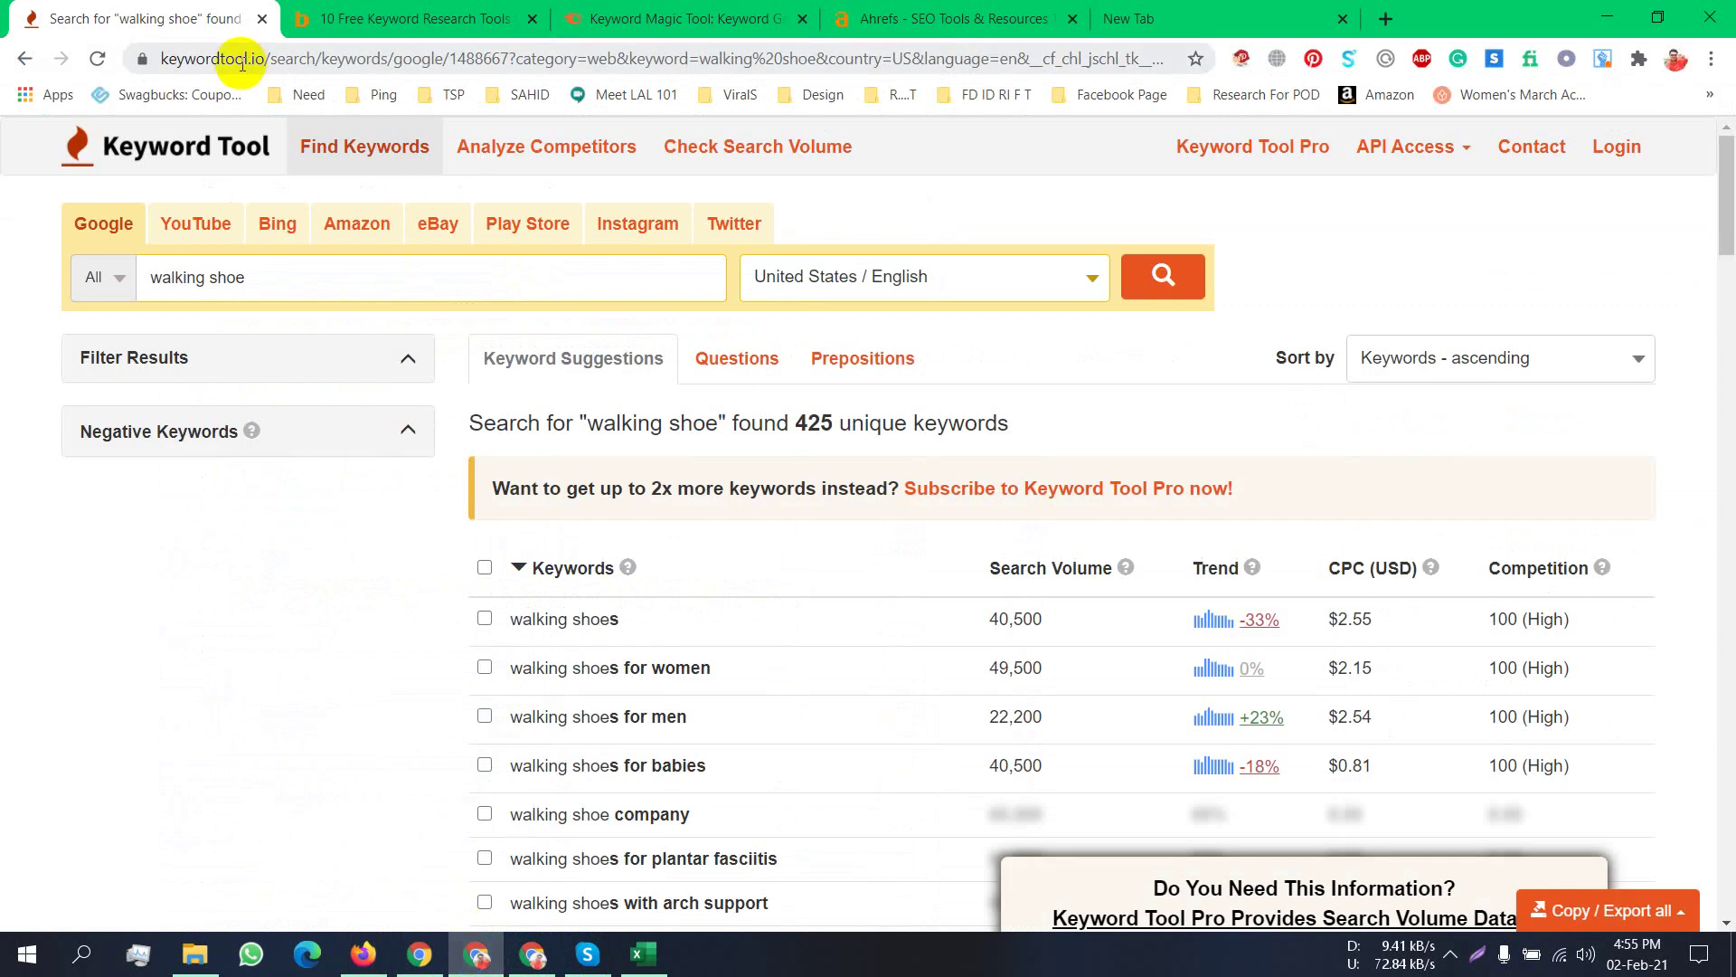
scroll(465, 446, down, 1)
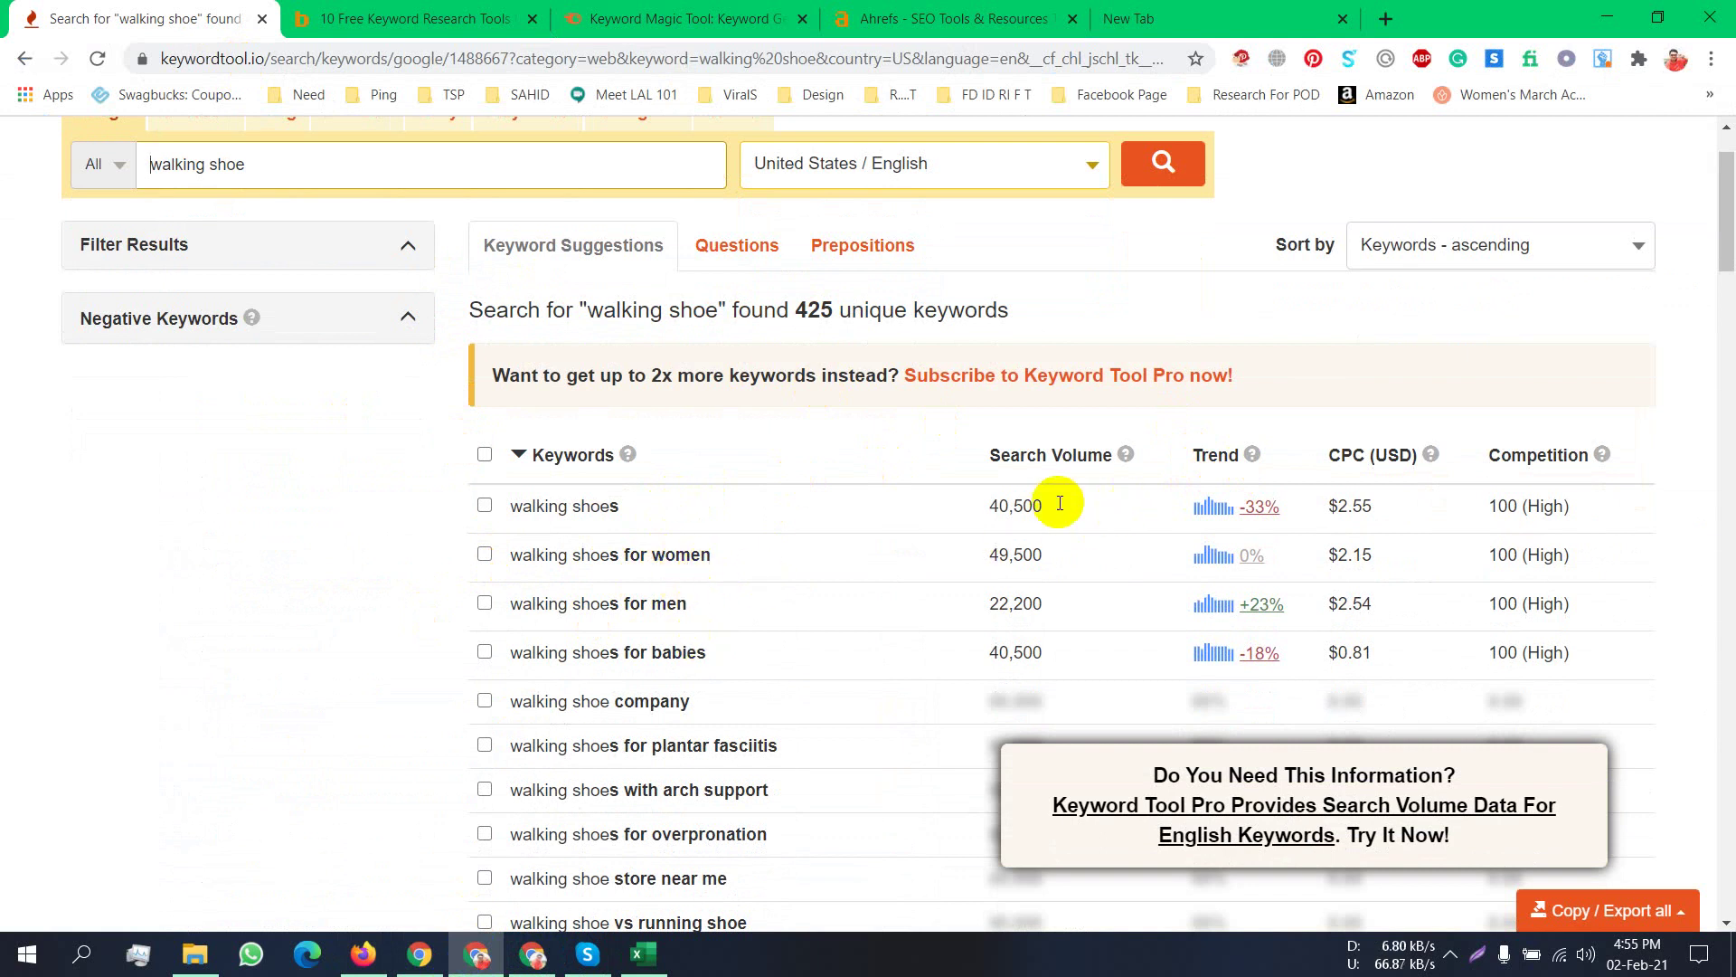
scroll(1054, 500, down, 4)
scroll(1435, 599, down, 3)
scroll(1429, 601, up, 5)
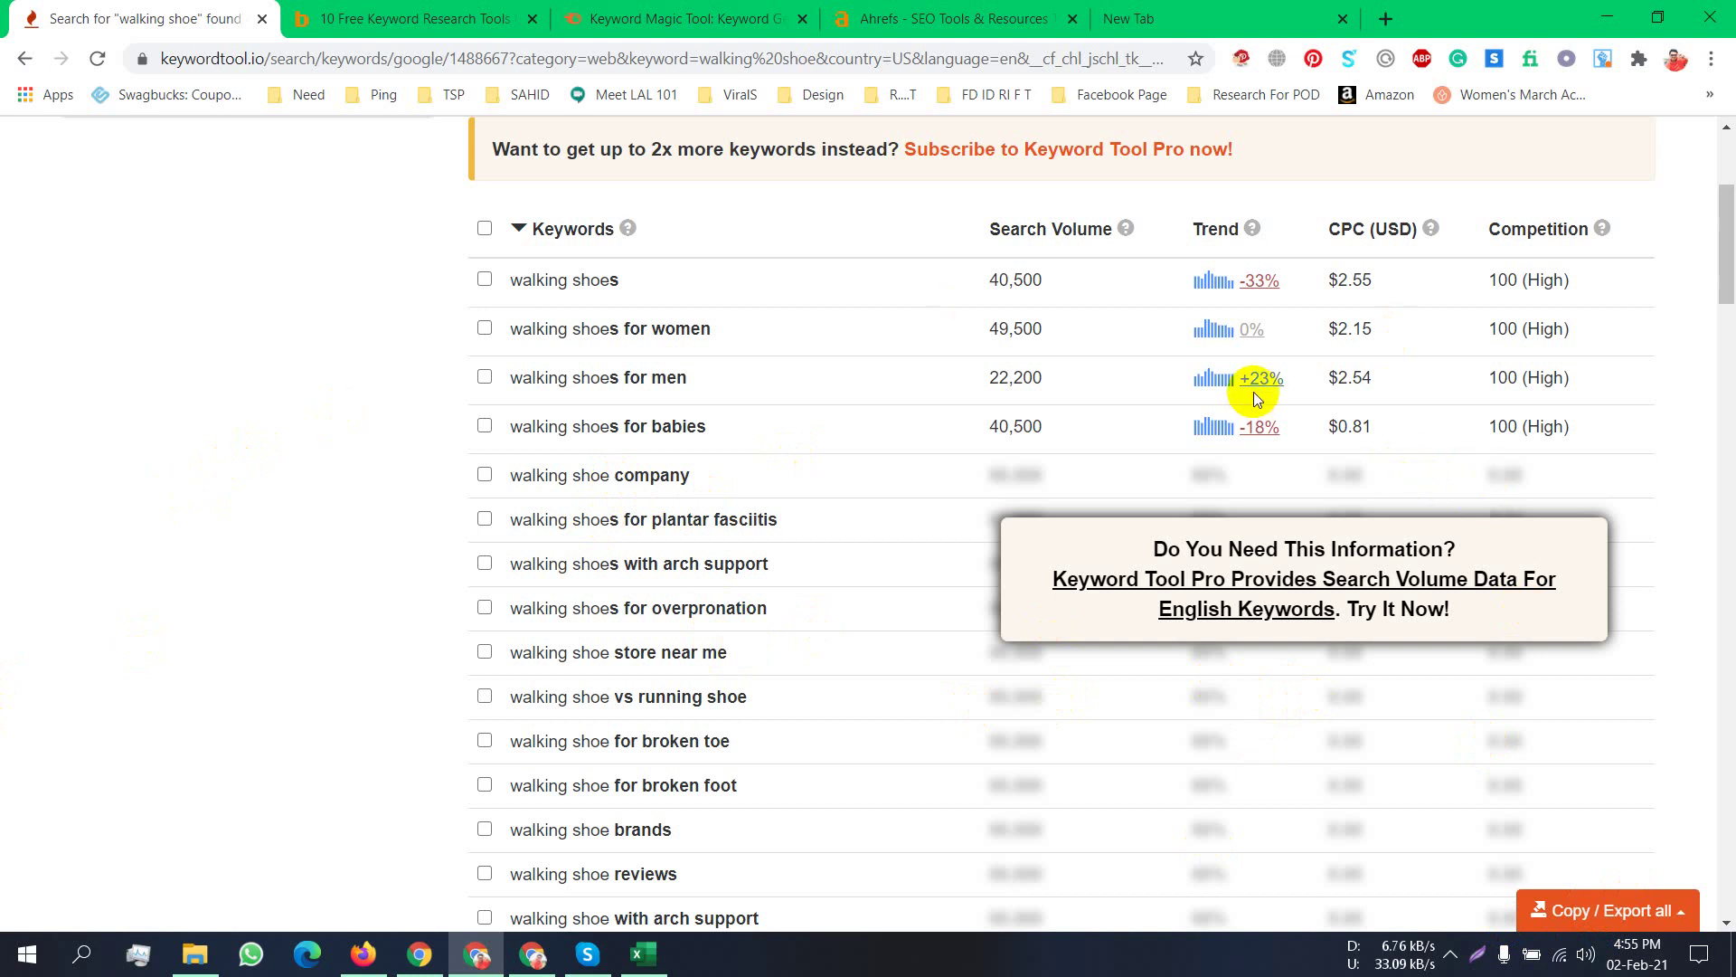
scroll(1254, 393, up, 4)
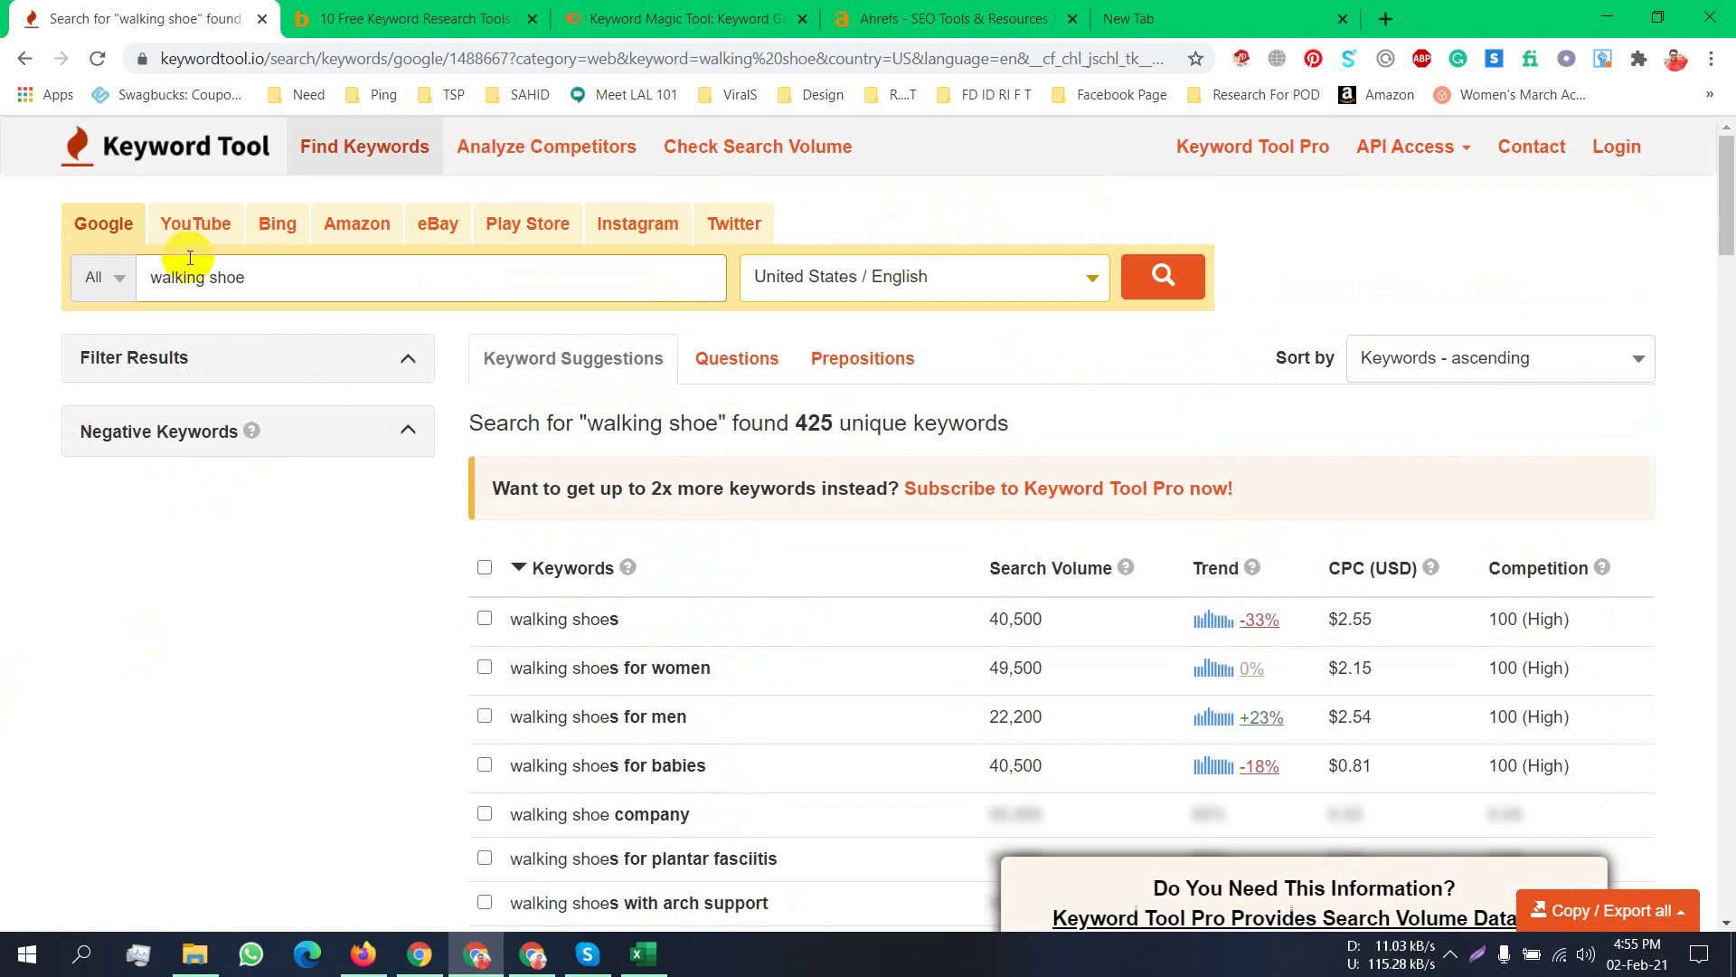
Return to the Keyword Planner window in Firefox and close its empty New Tab.
click(285, 957)
click(363, 954)
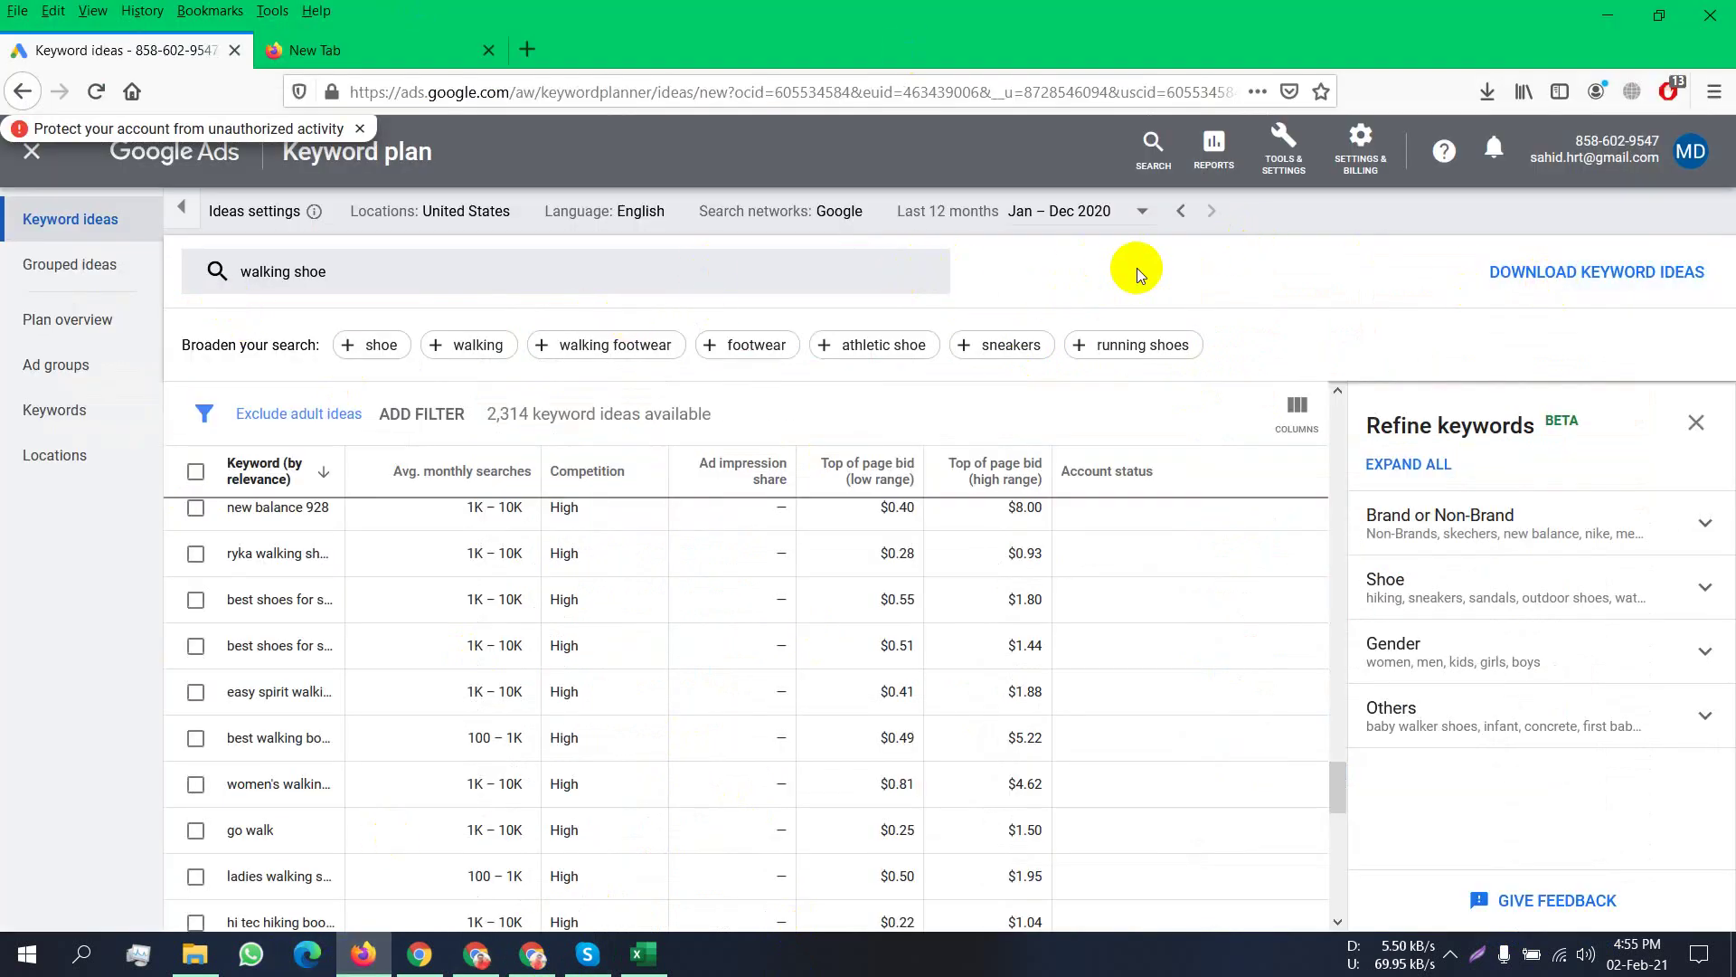
click(489, 50)
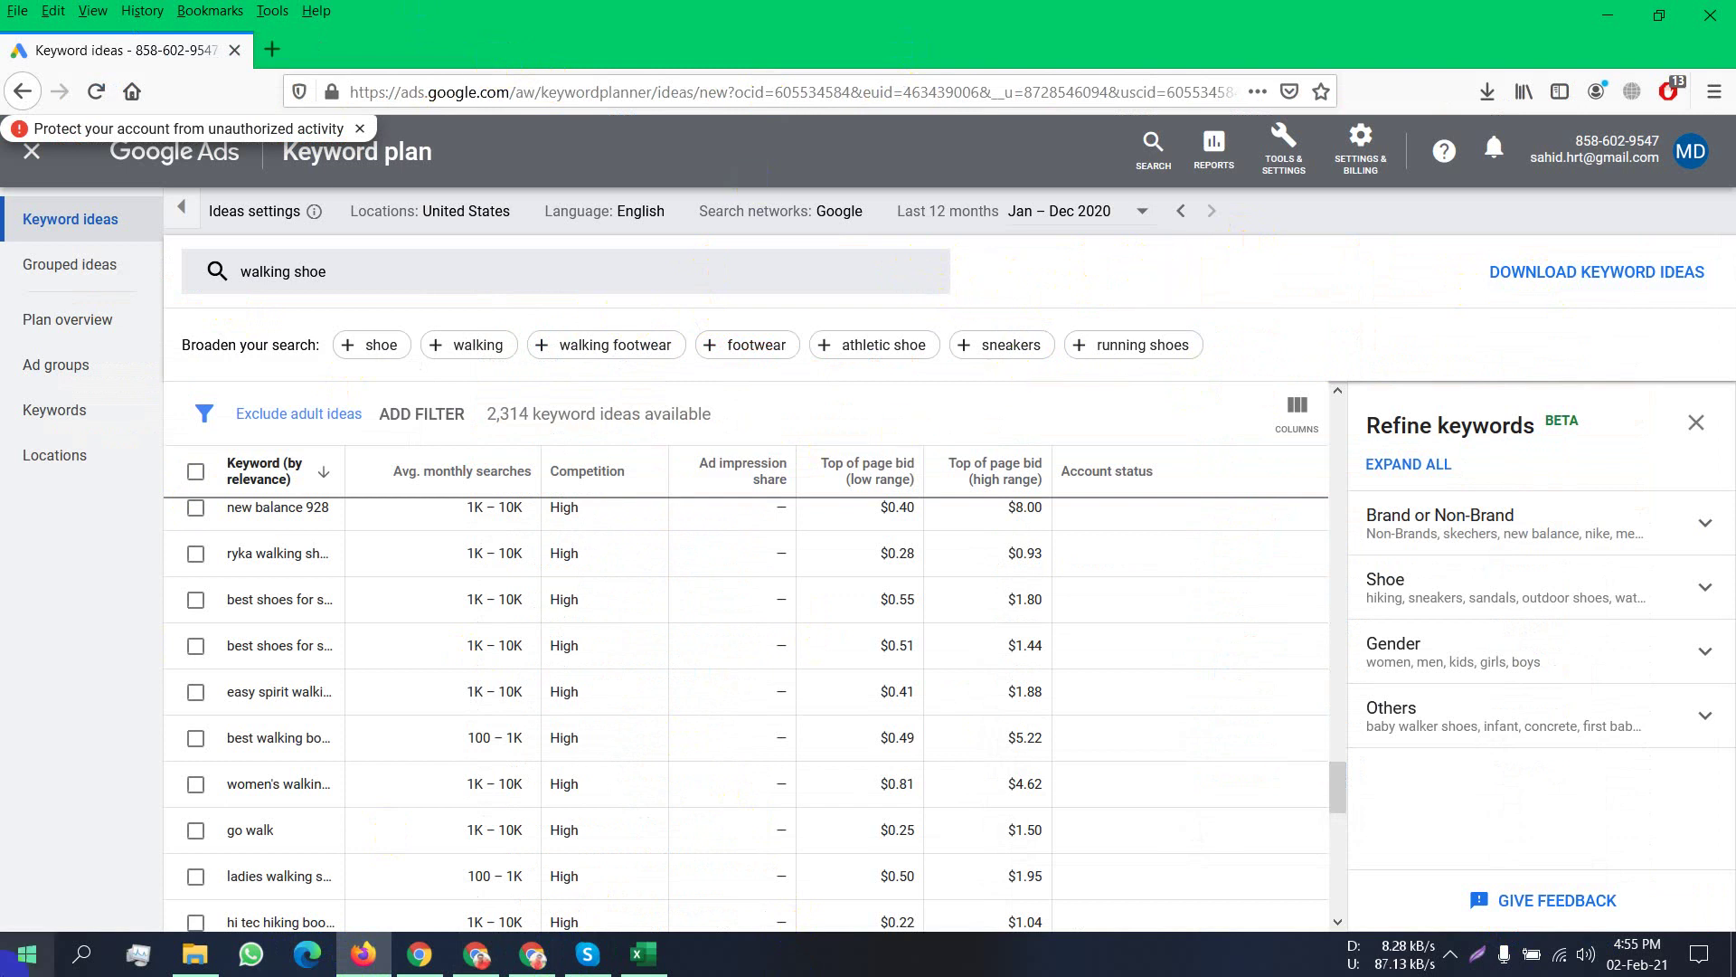
Switch to Keyword Tool in Chrome and read through the longer suggestion list, including the keywords whose data is blurred.
click(476, 959)
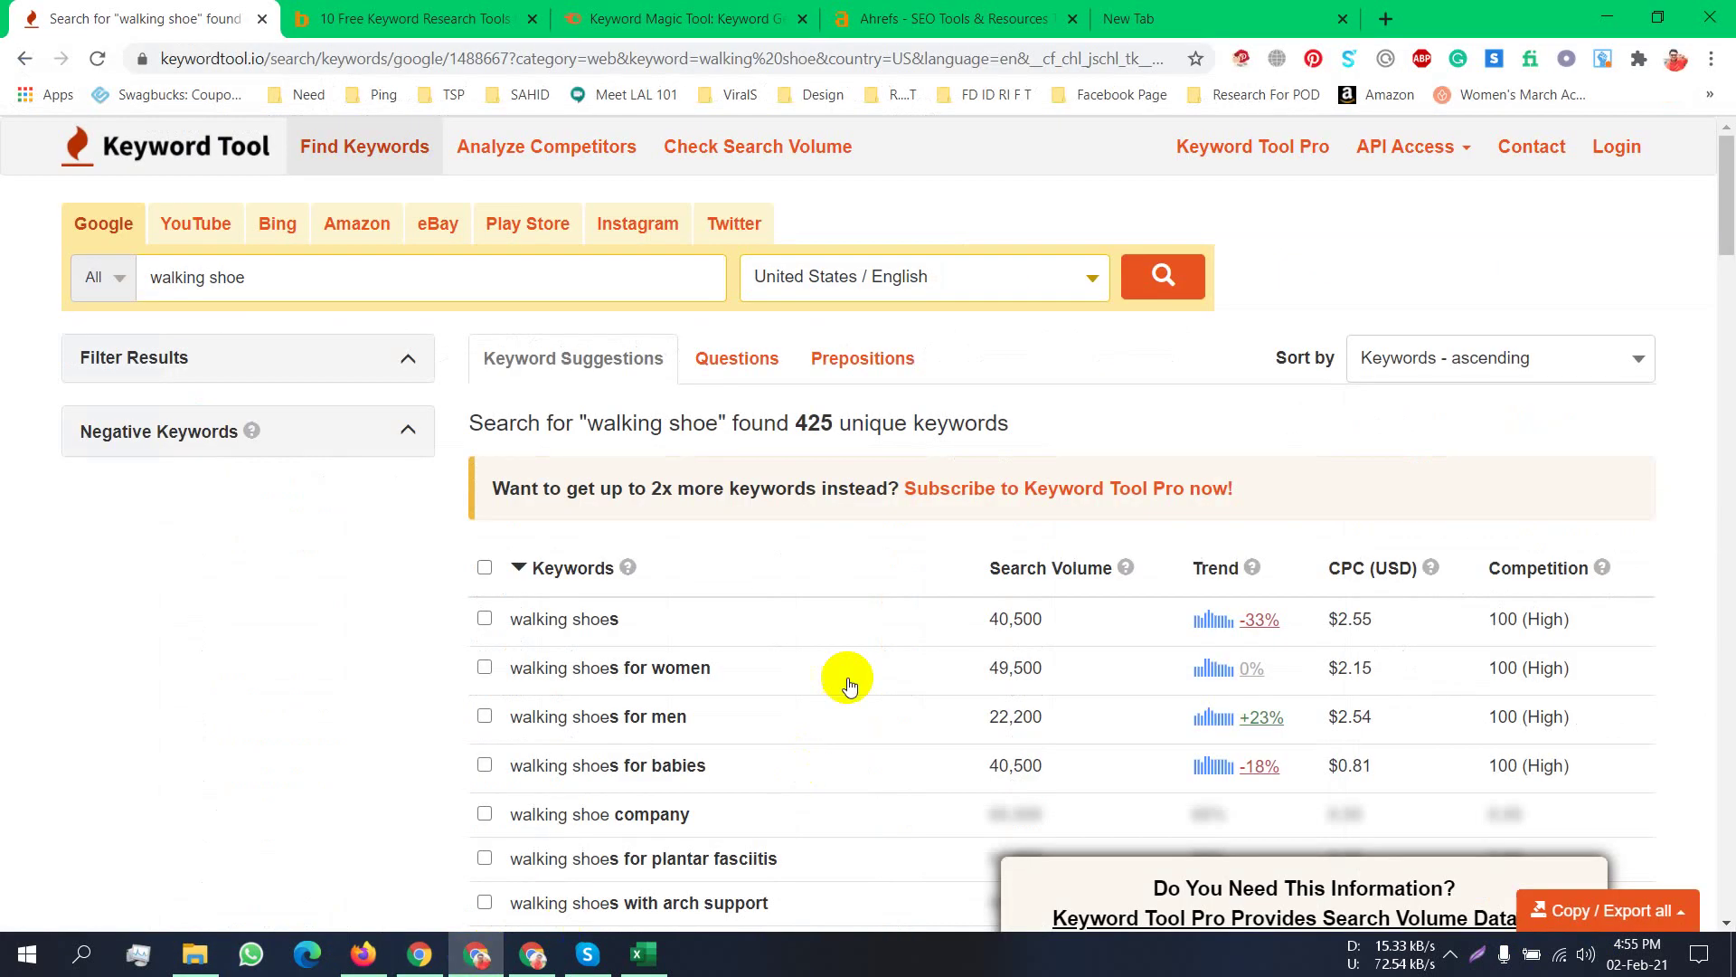
scroll(1266, 634, down, 4)
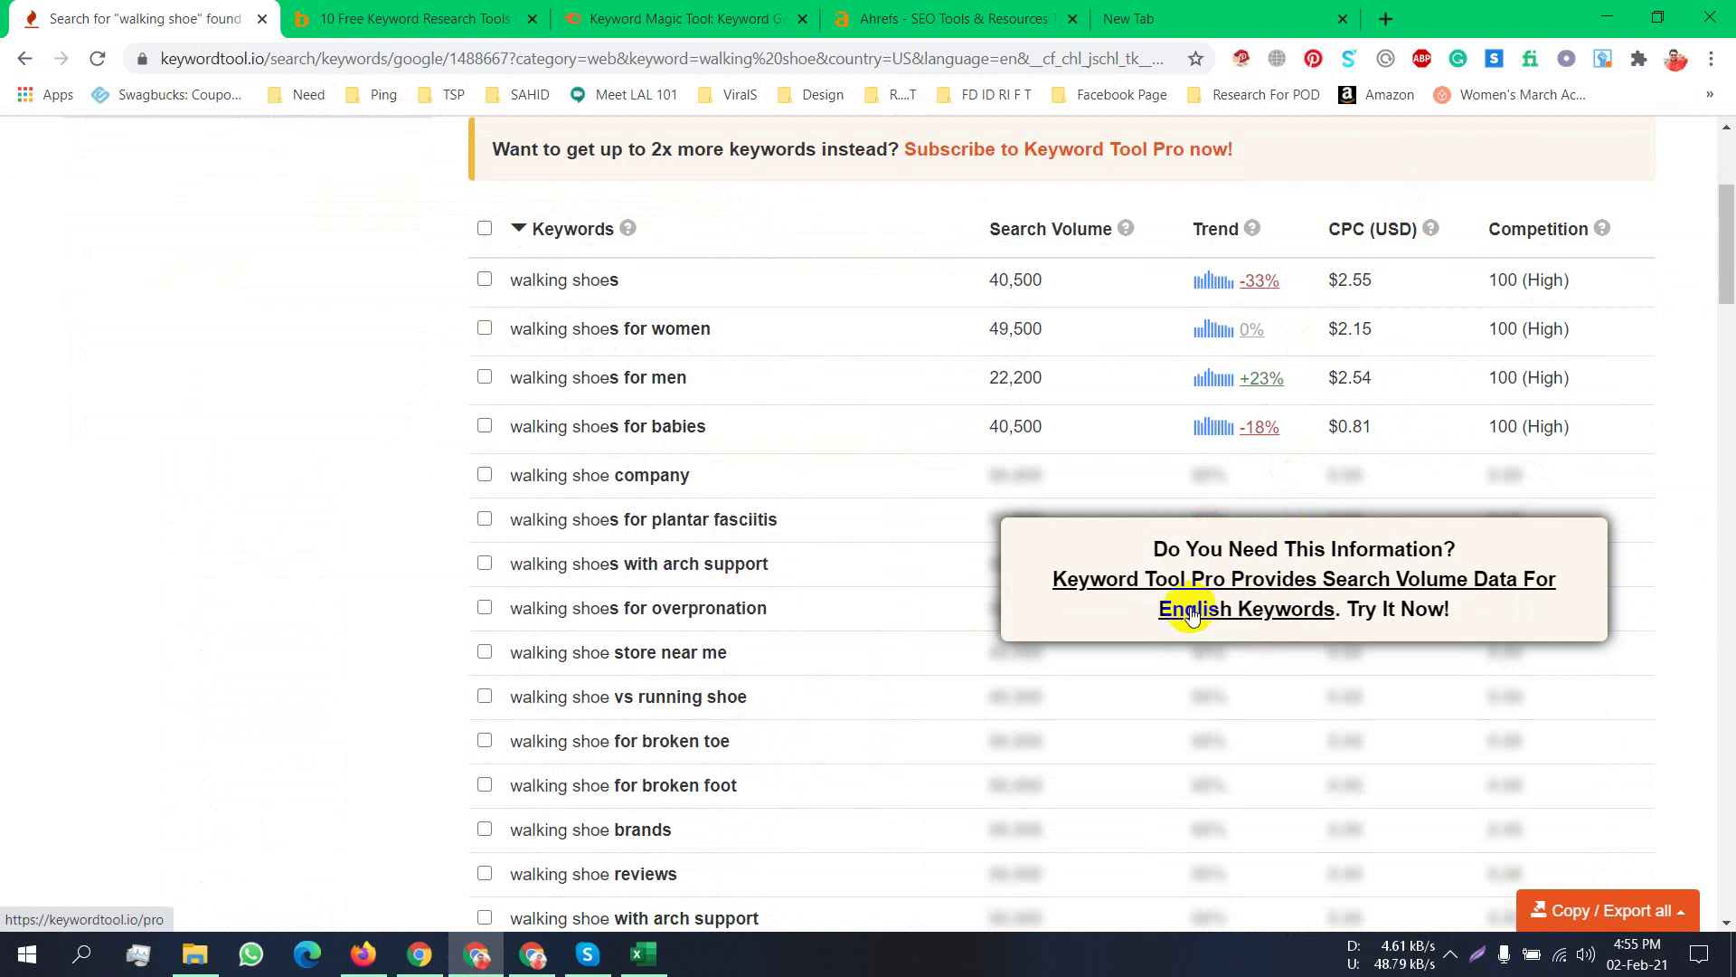
scroll(1192, 613, down, 7)
scroll(1191, 609, up, 7)
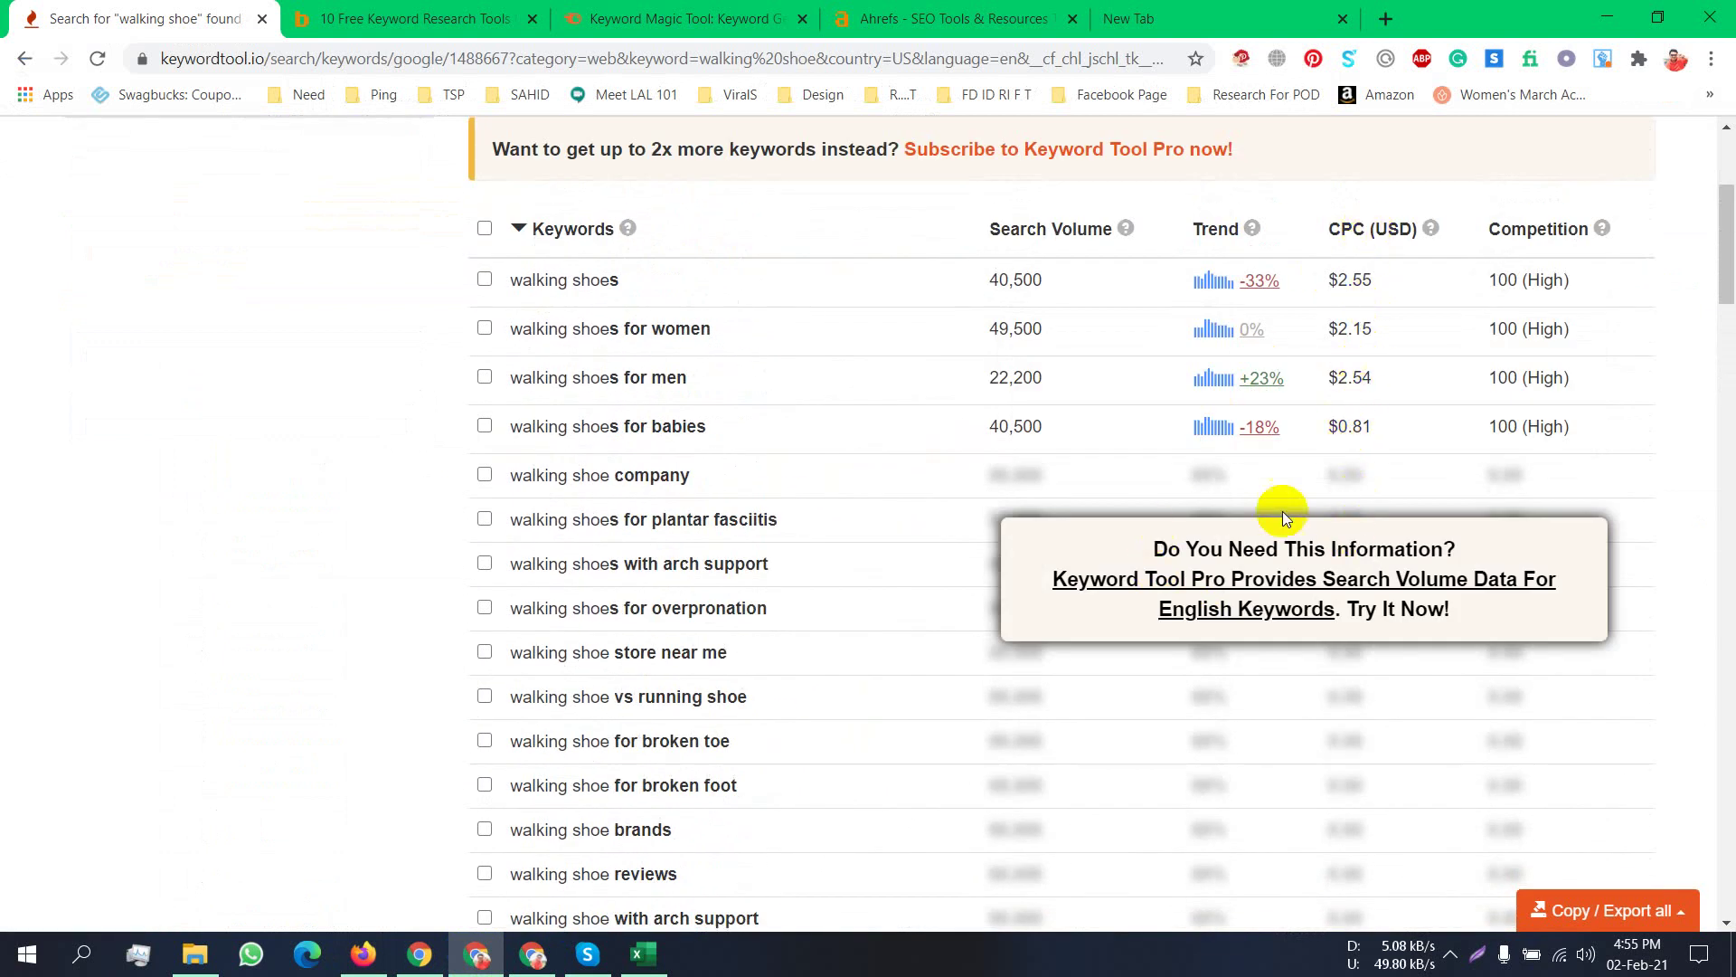
scroll(1129, 797, down, 1)
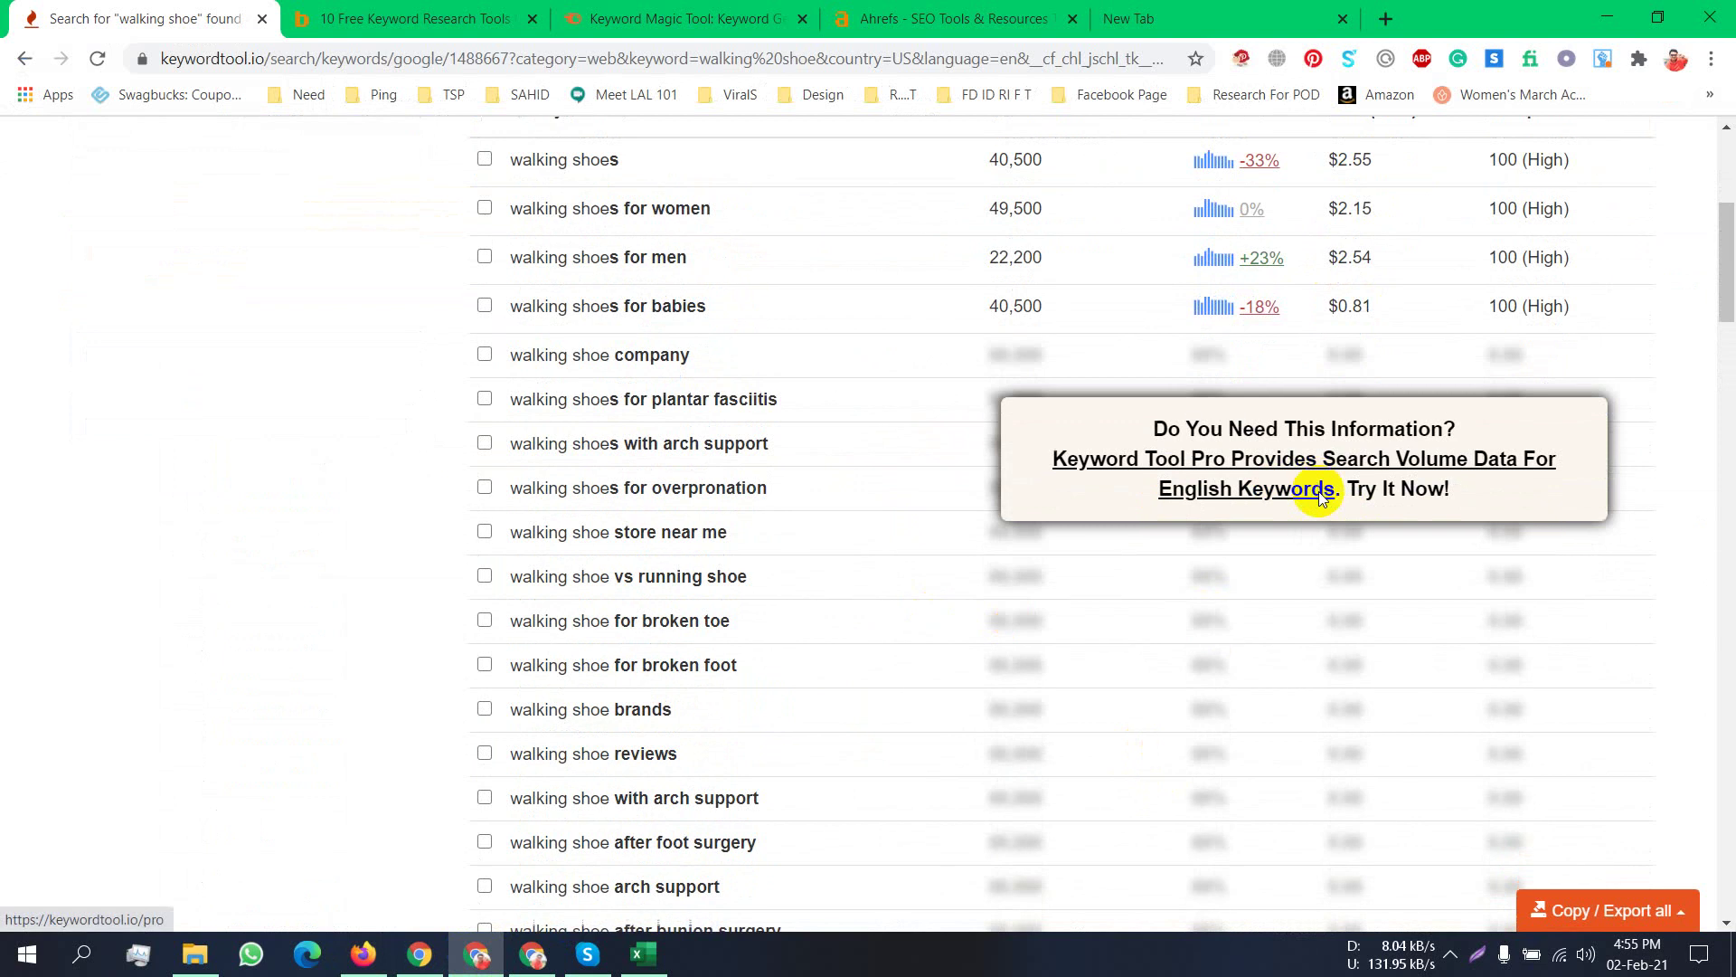
scroll(1312, 534, down, 12)
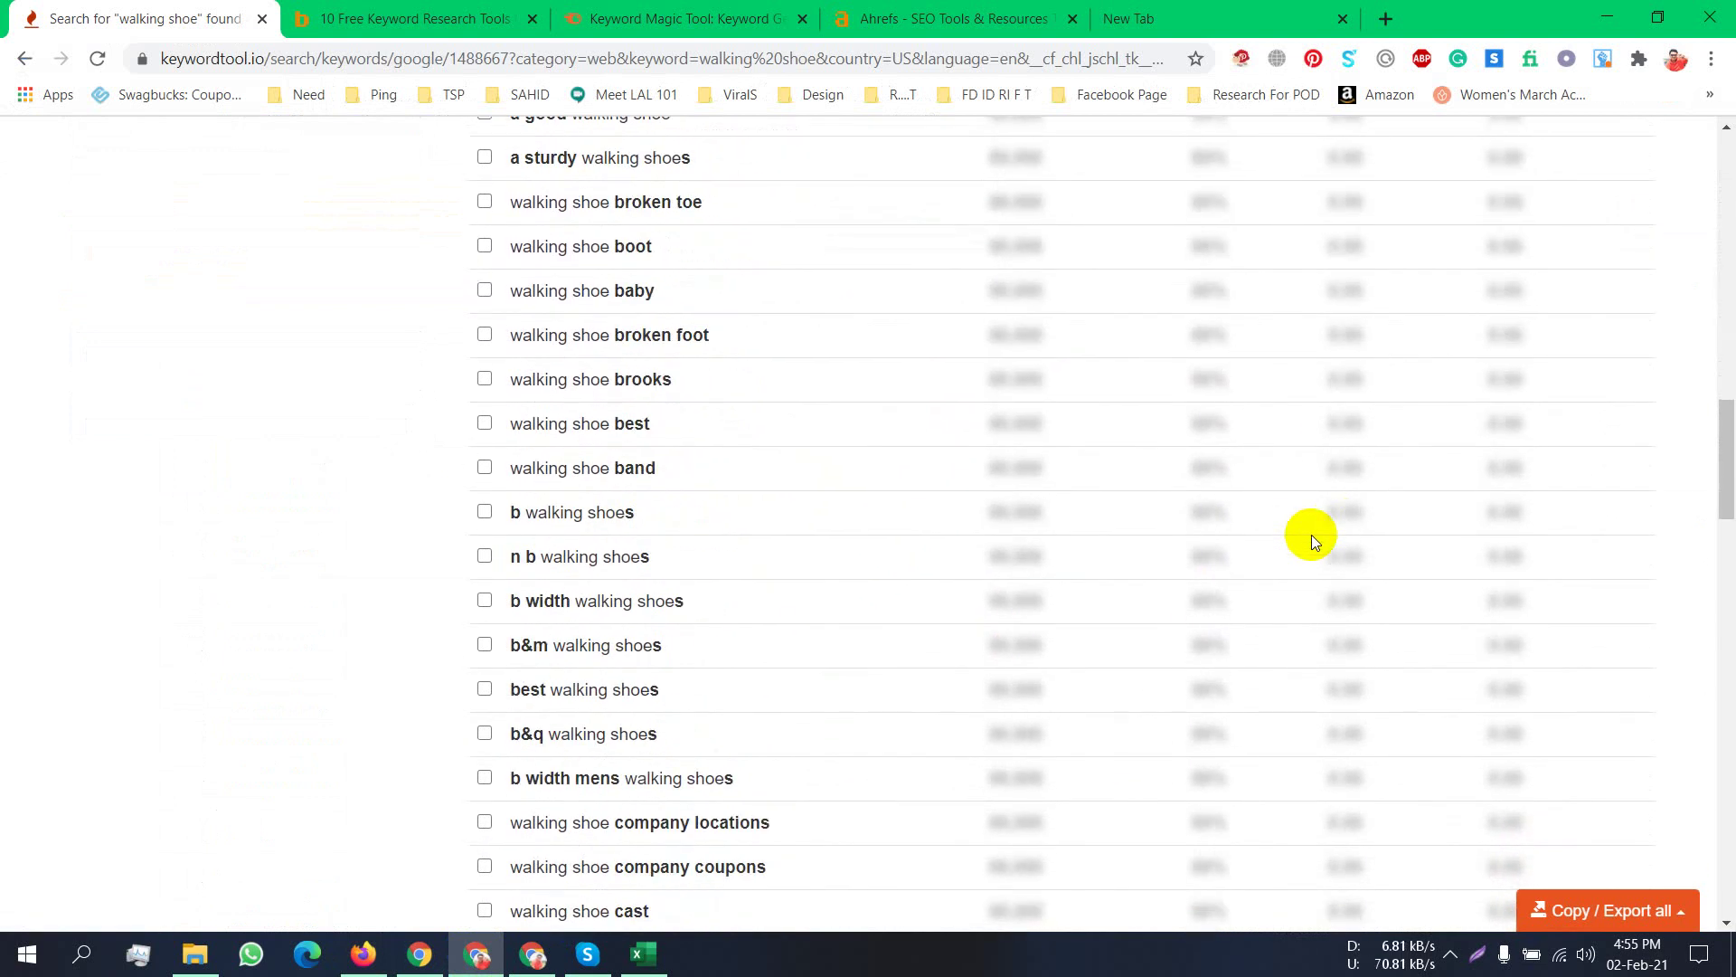
scroll(1311, 535, down, 6)
scroll(1312, 534, up, 6)
scroll(1310, 534, up, 12)
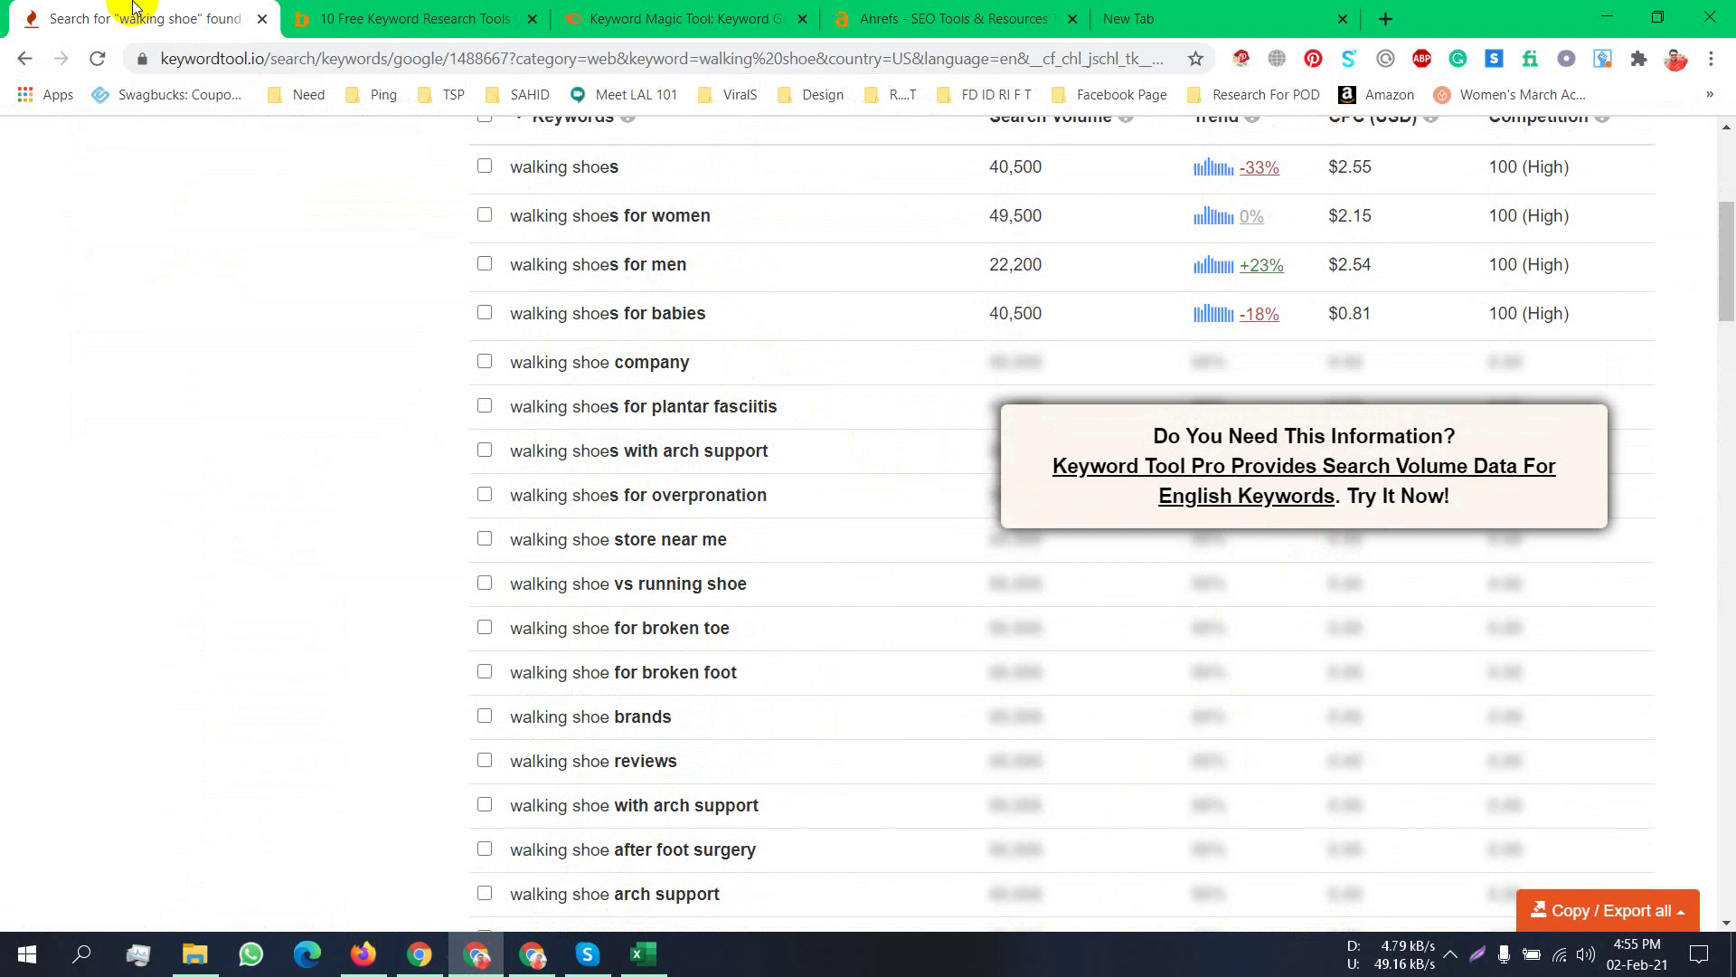
scroll(946, 519, up, 4)
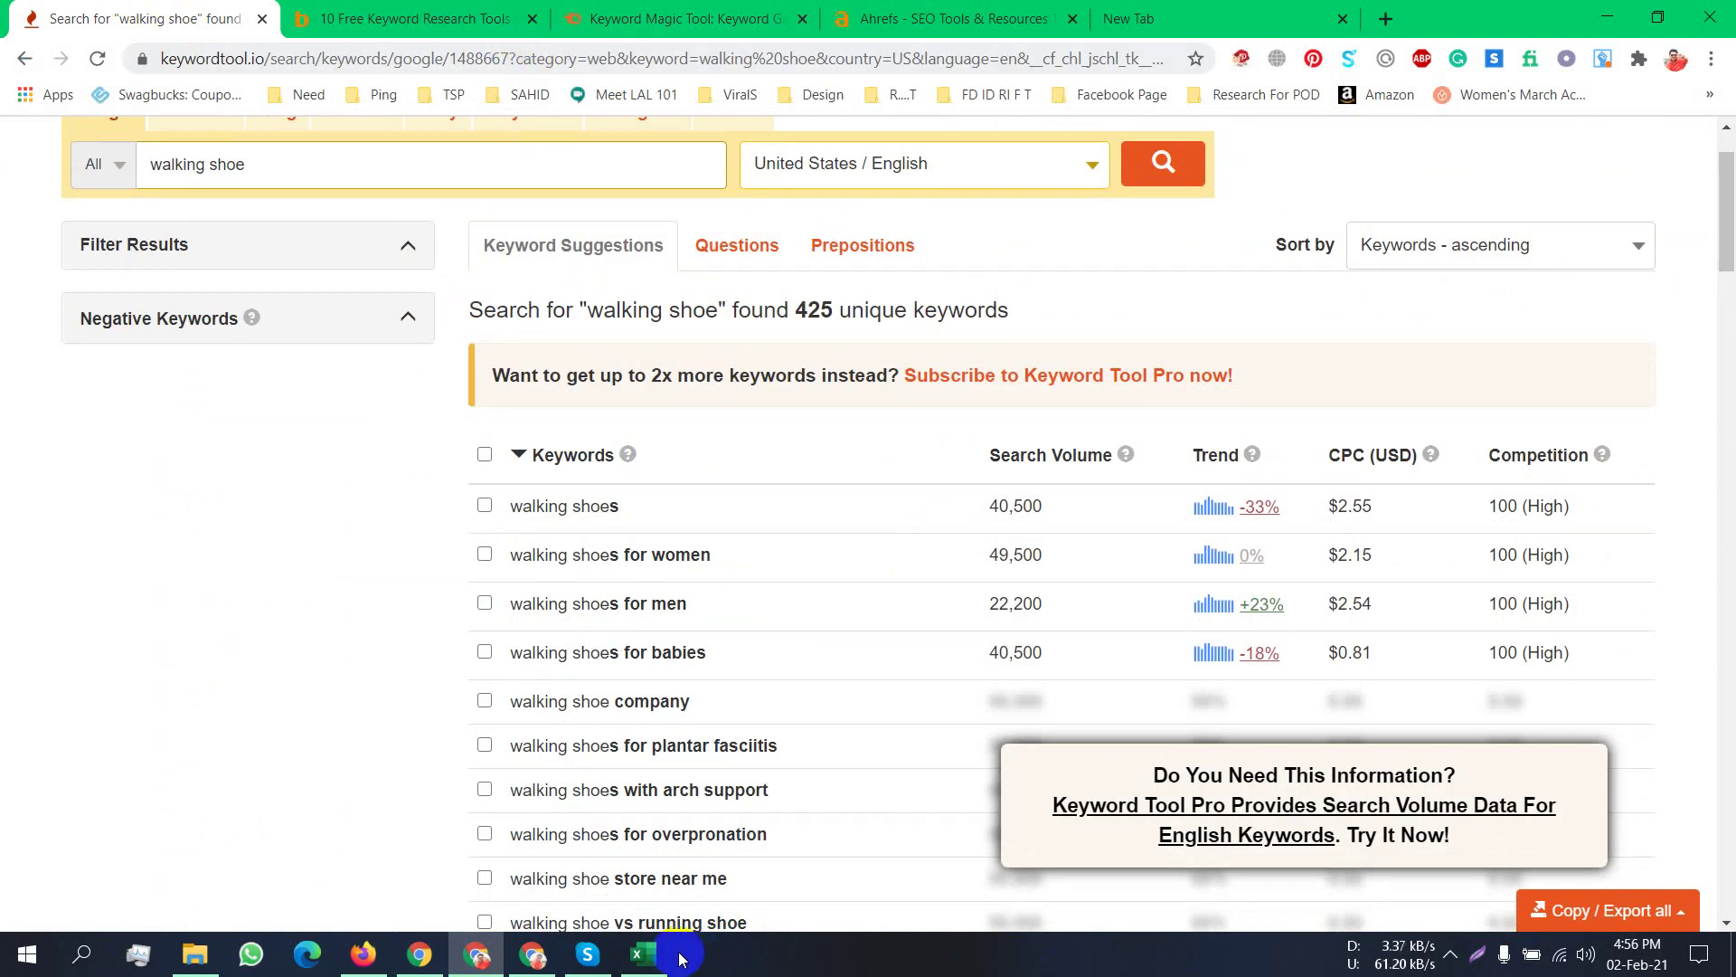
Switch to the Keyword Research workbook in Excel and check the competition entries in cells D9 and D10 against the suggested keywords.
click(643, 954)
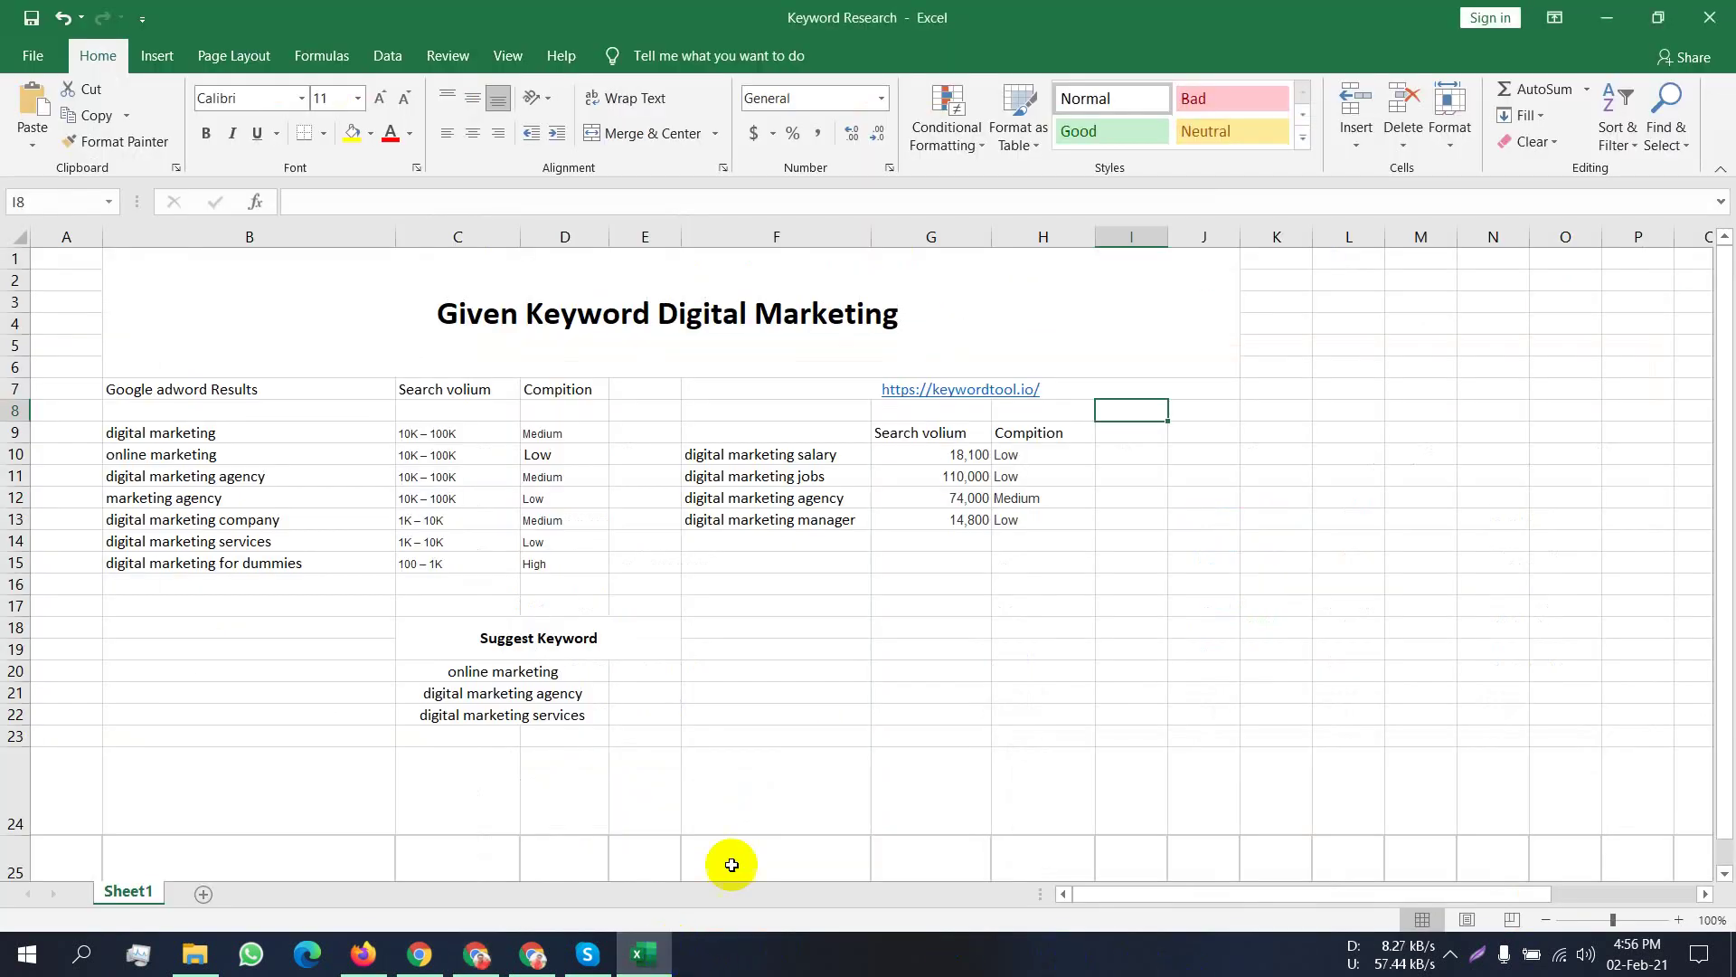
click(542, 434)
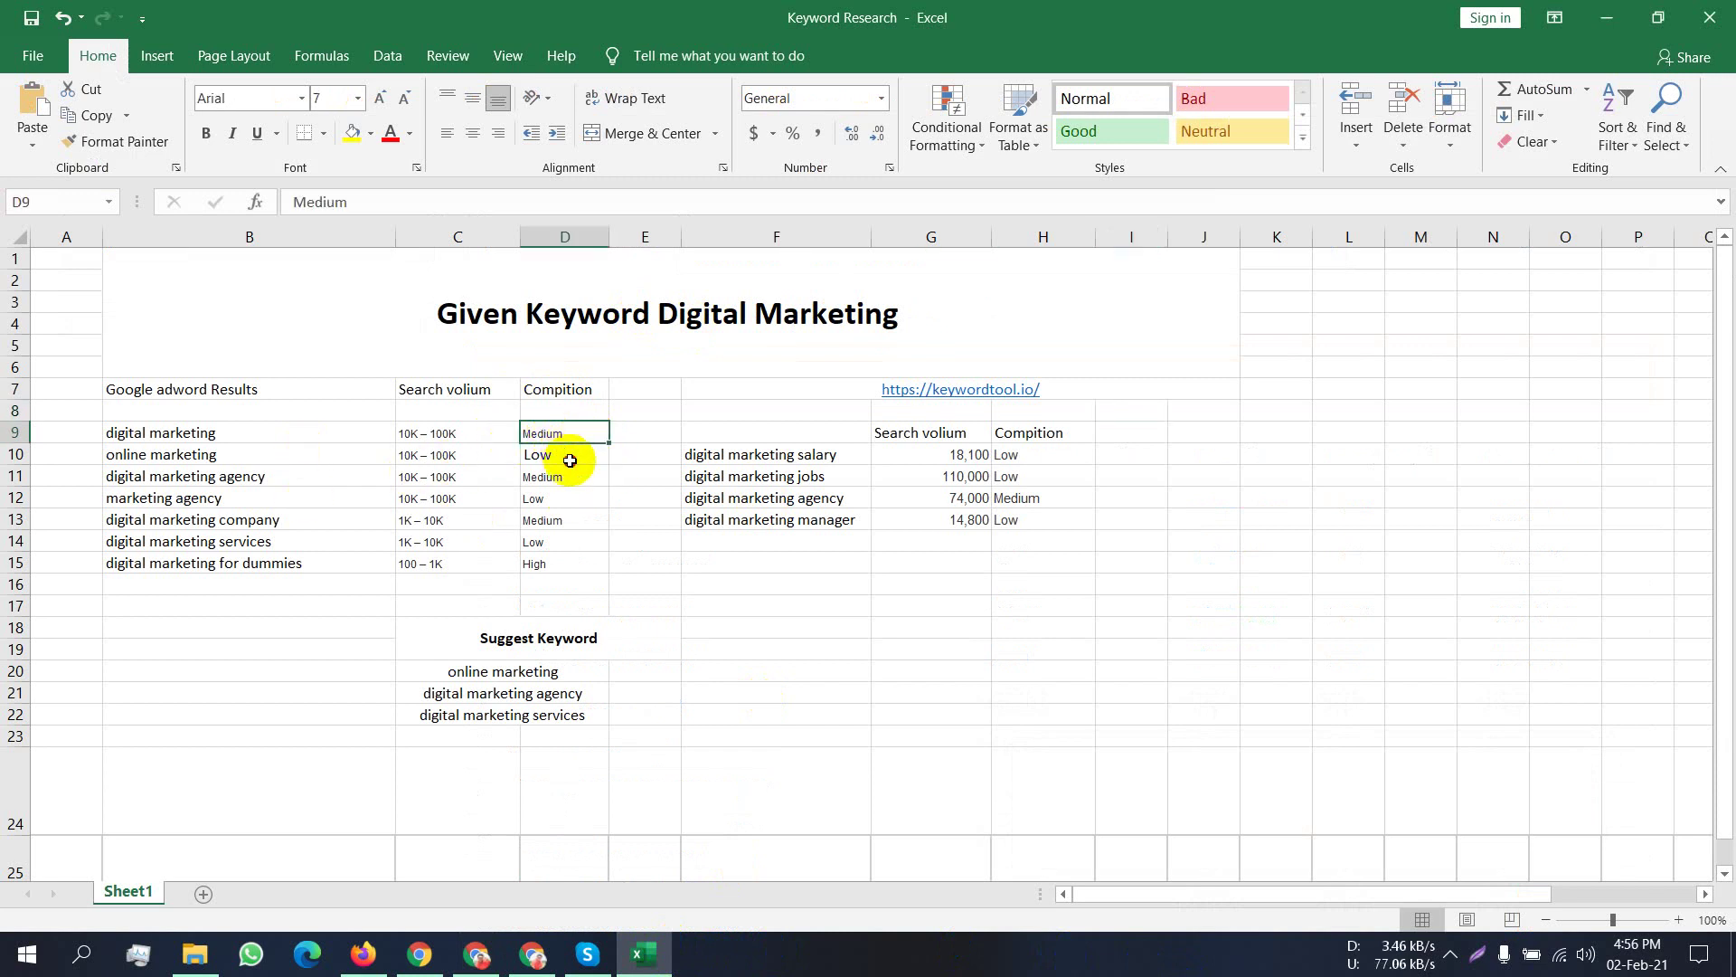
click(570, 460)
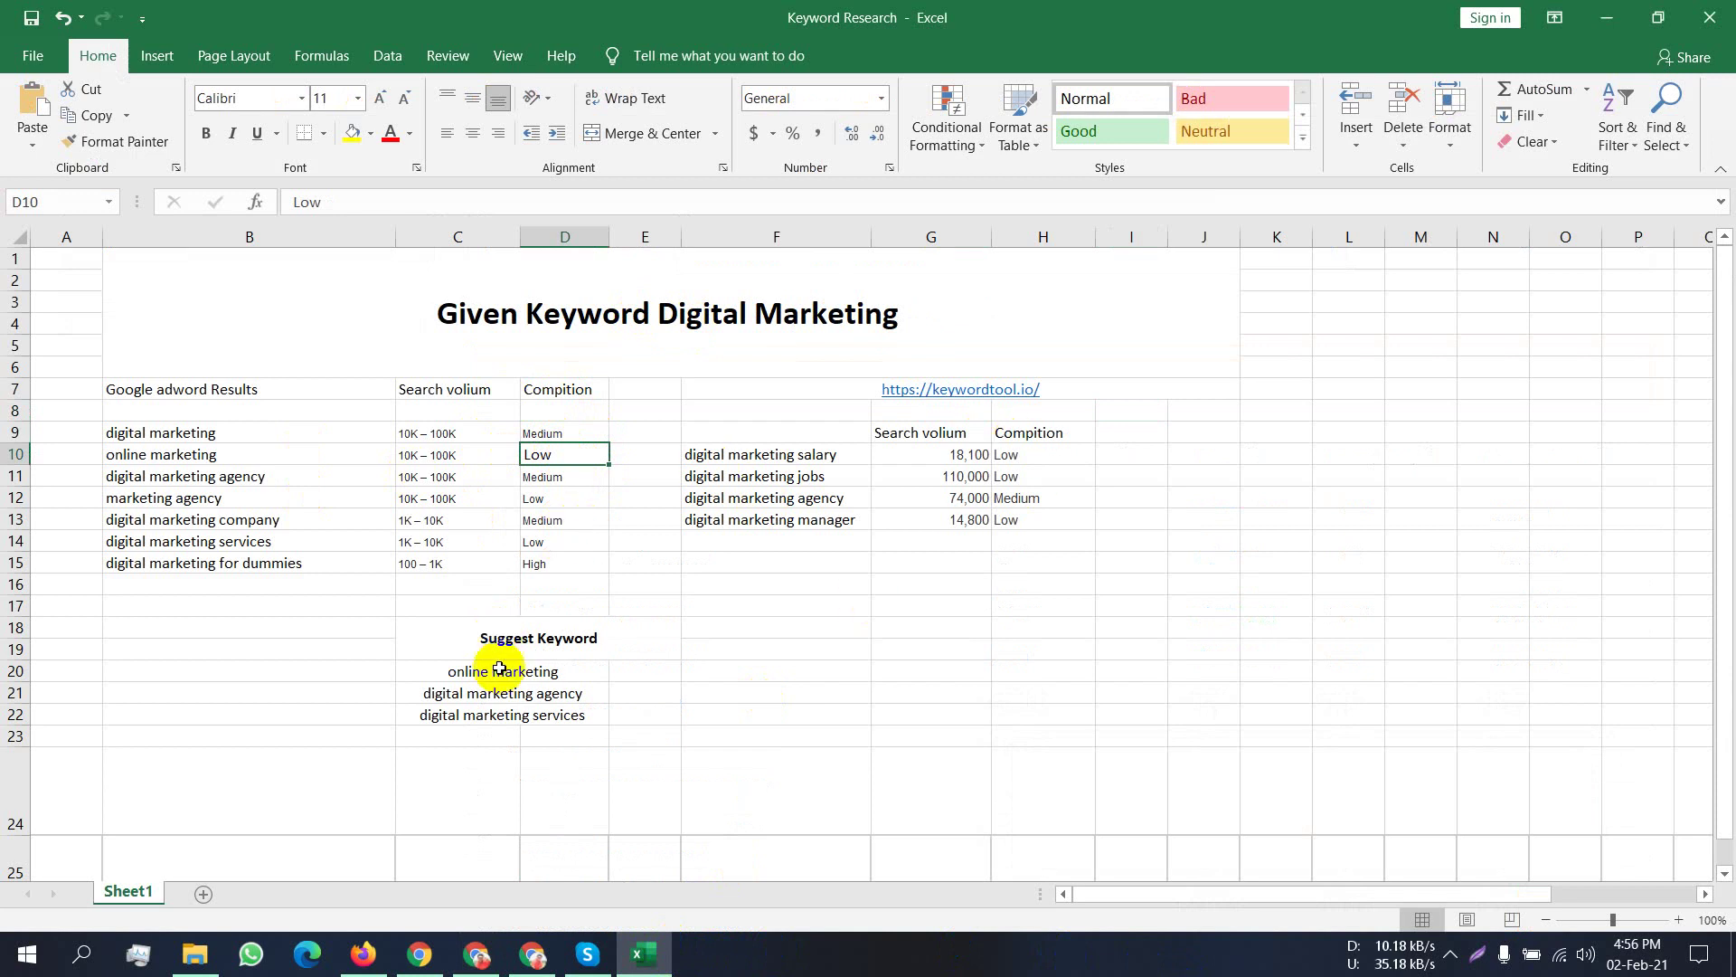
mouse_move(425, 956)
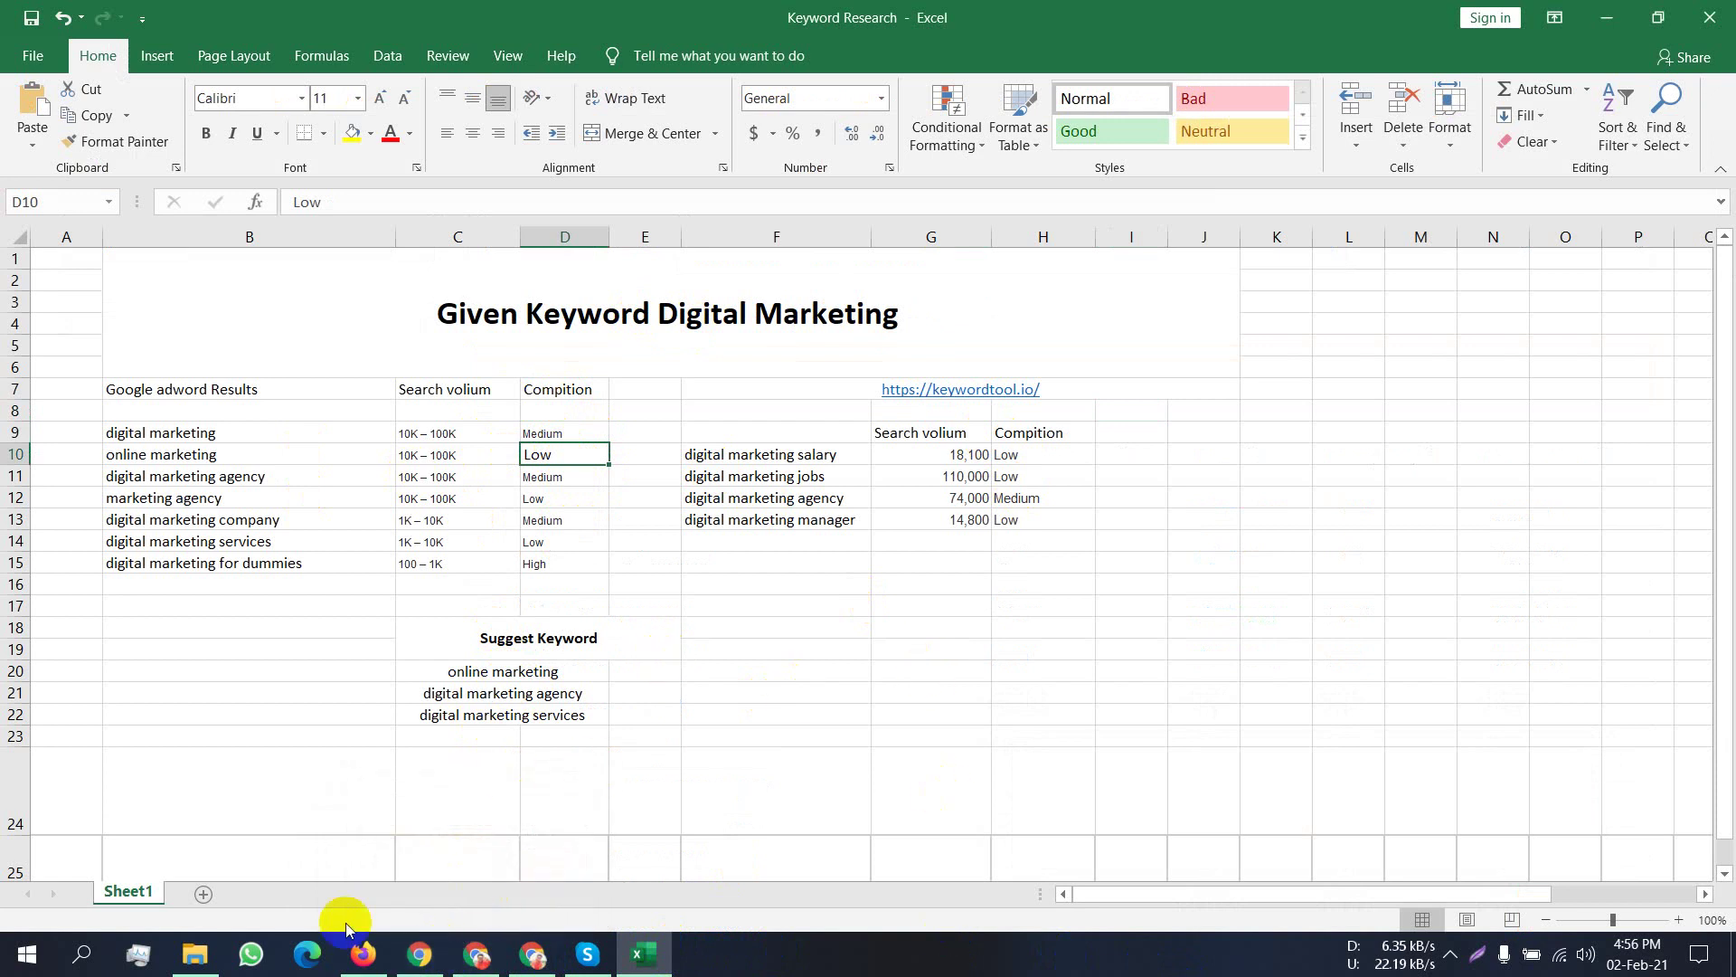
Switch to Keyword Planner in Firefox and look further down the keyword ideas for their competition levels.
click(359, 954)
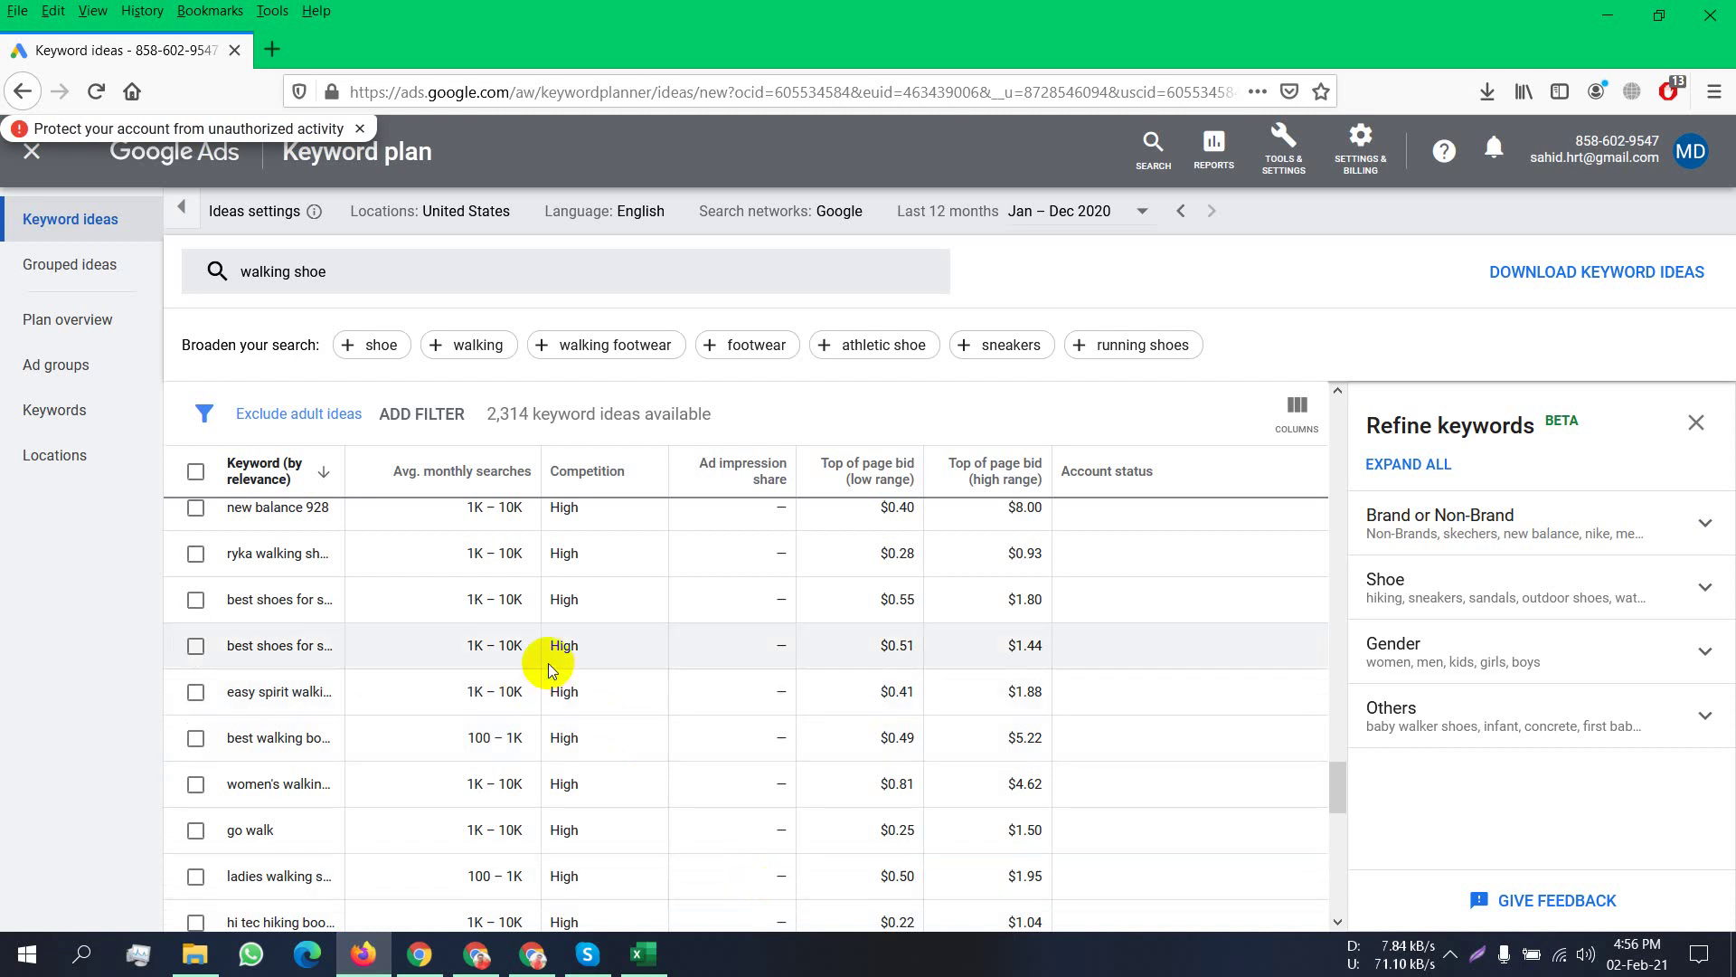
scroll(550, 617, down, 1)
scroll(550, 617, down, 10)
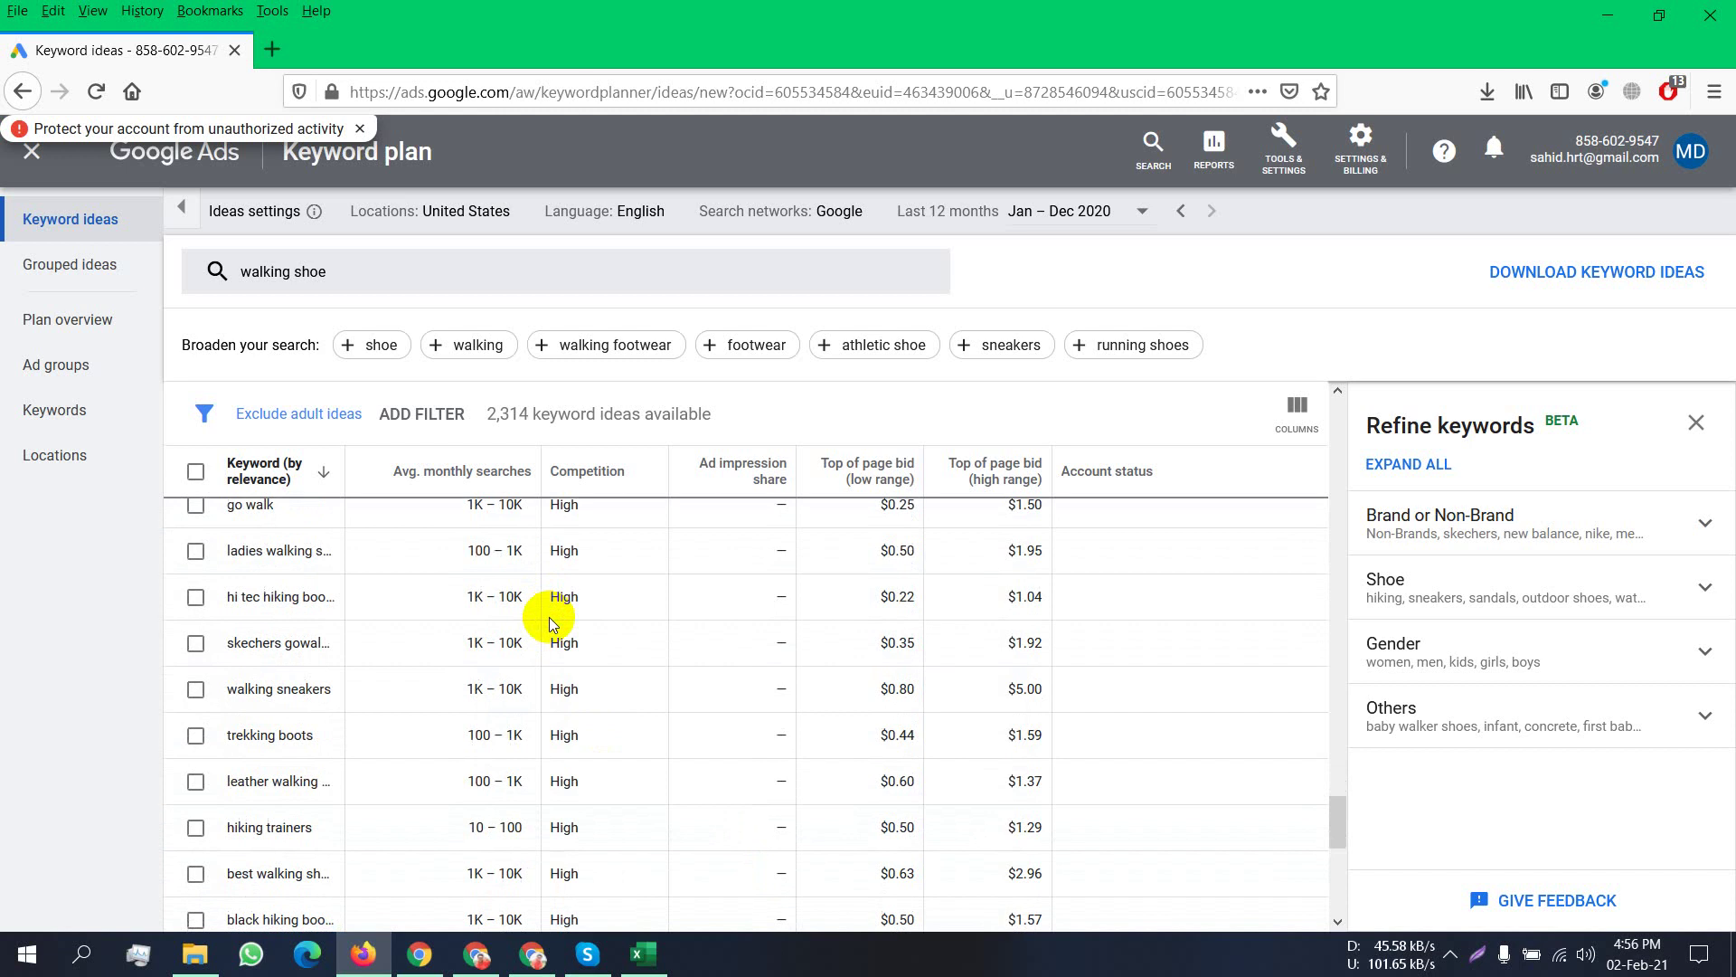
scroll(551, 622, down, 3)
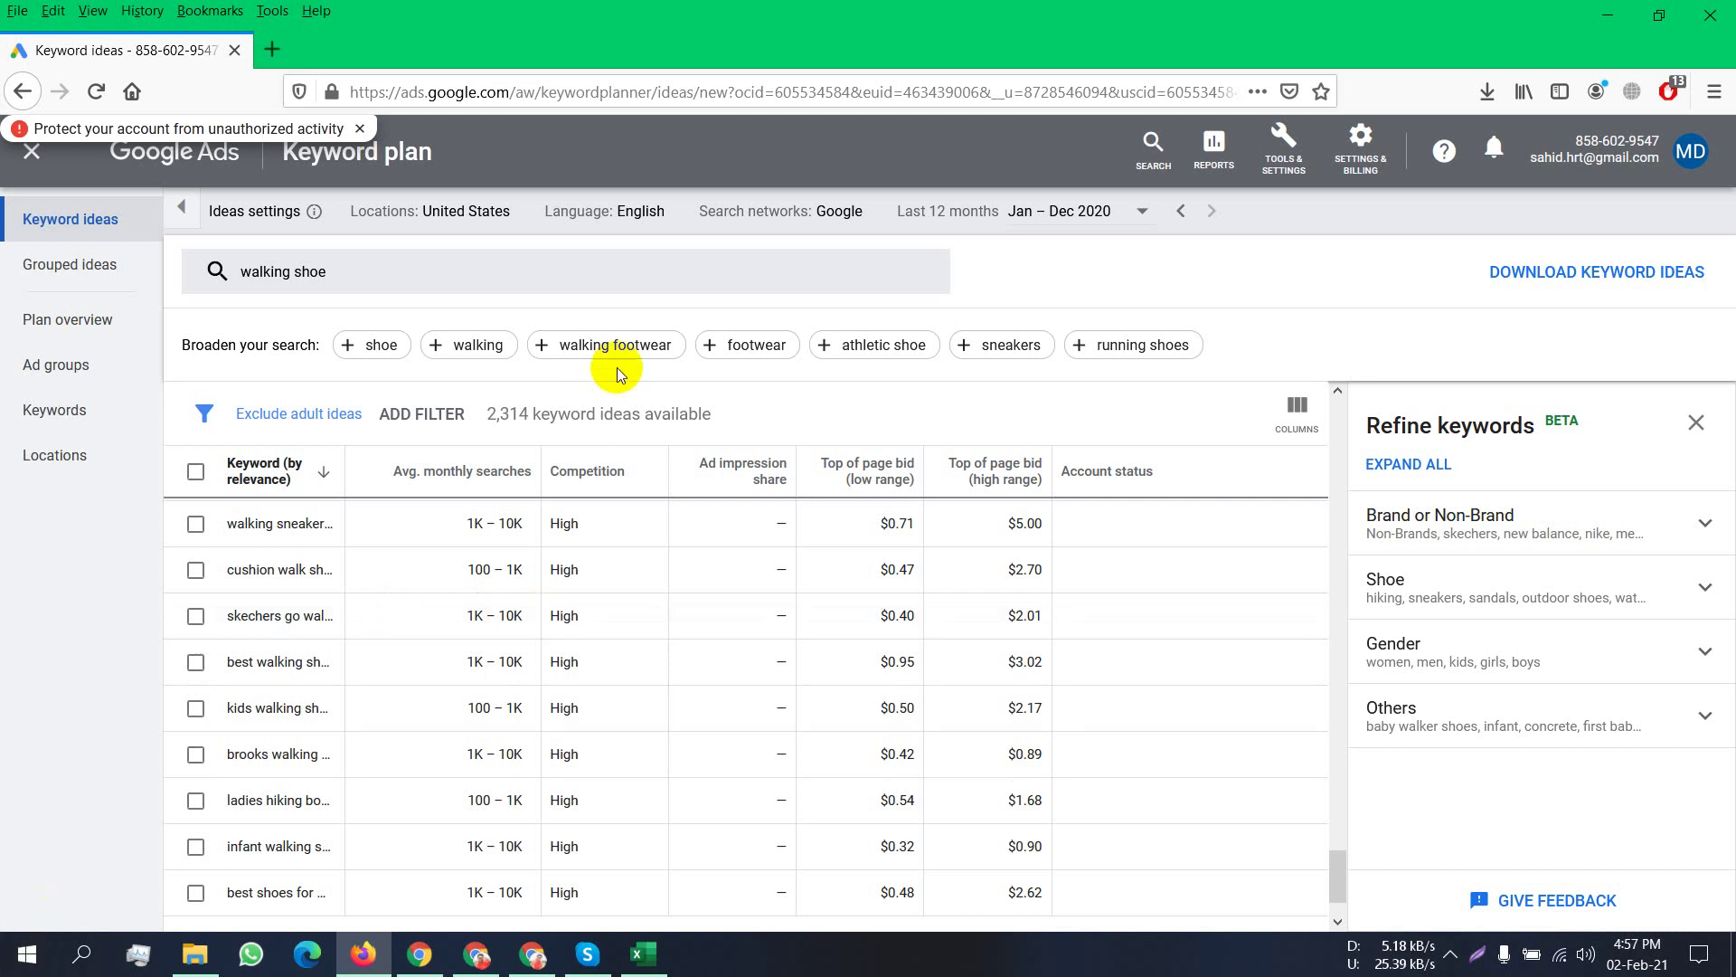
Switch to the Ahrefs page in Chrome, open its 7-day trial sign-up and compare the Lite and Standard plans.
click(533, 960)
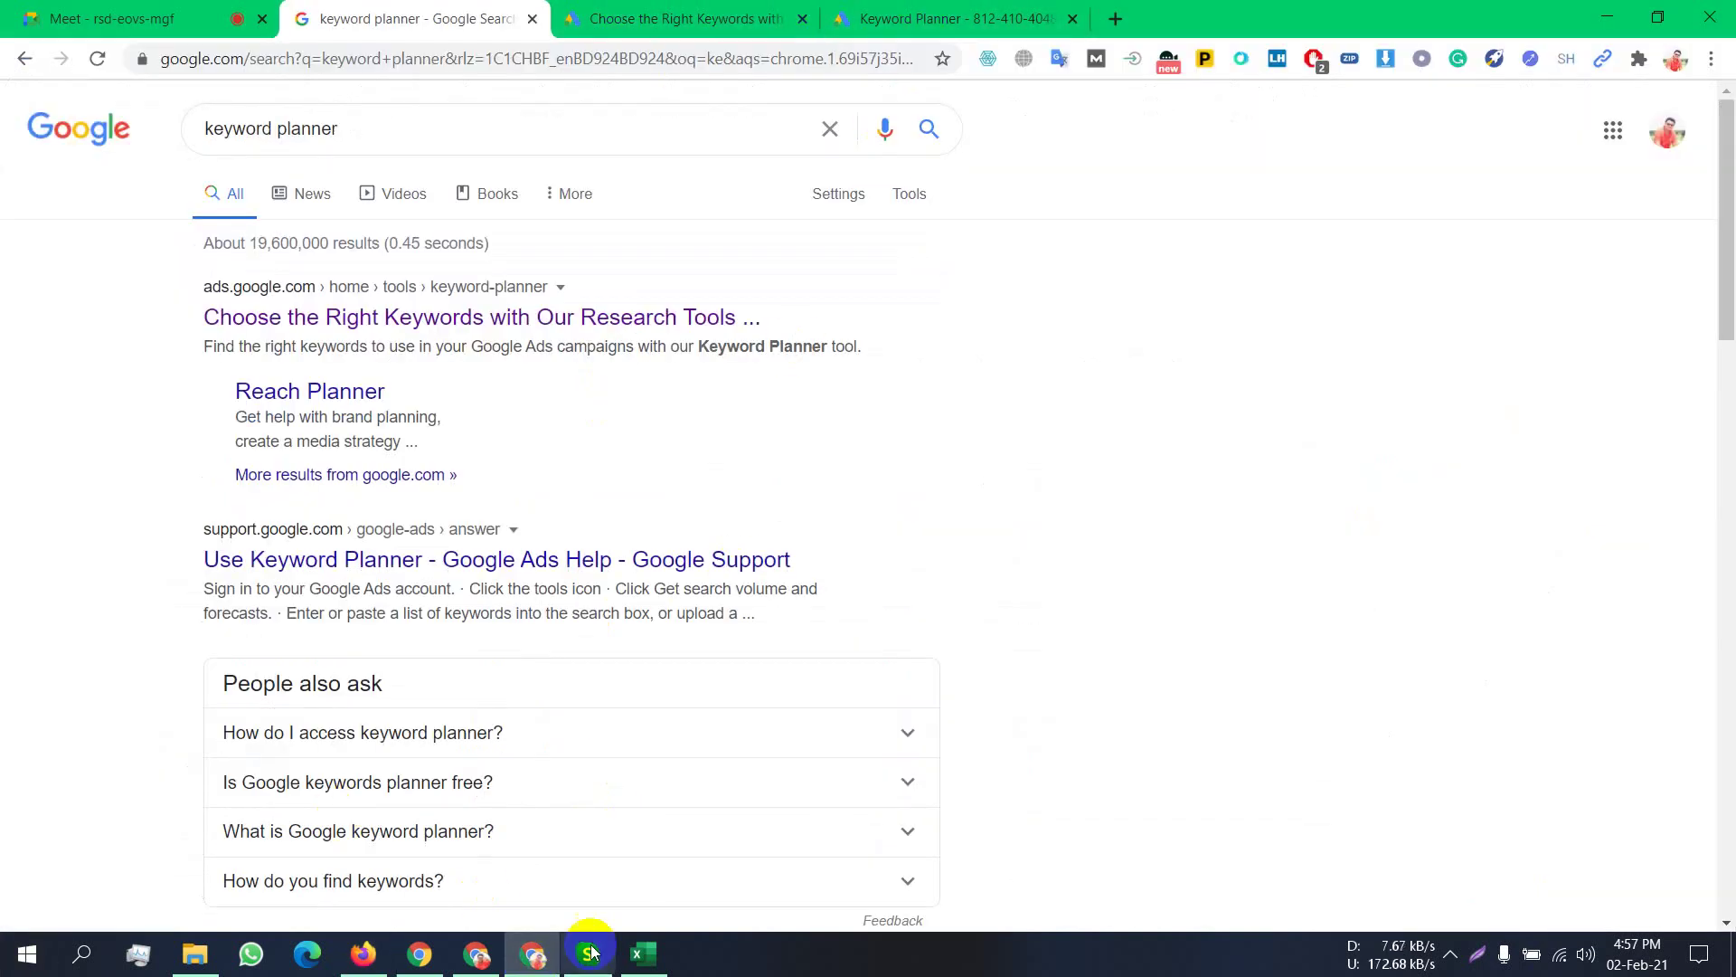
click(477, 954)
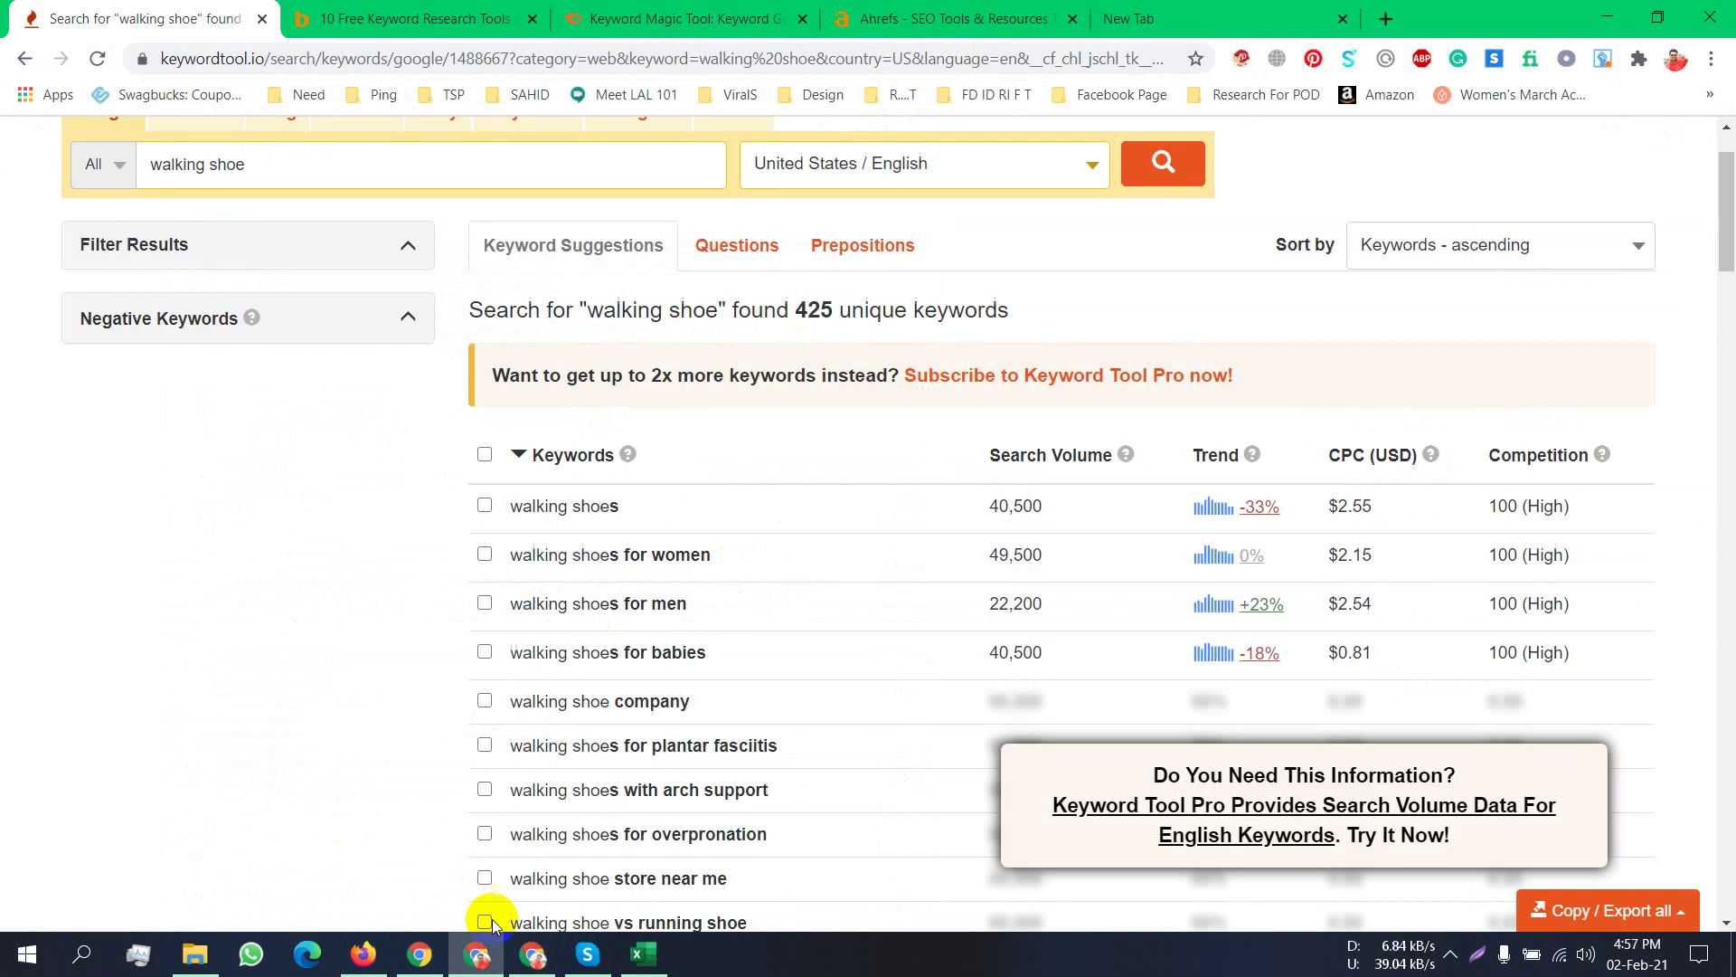
click(1038, 13)
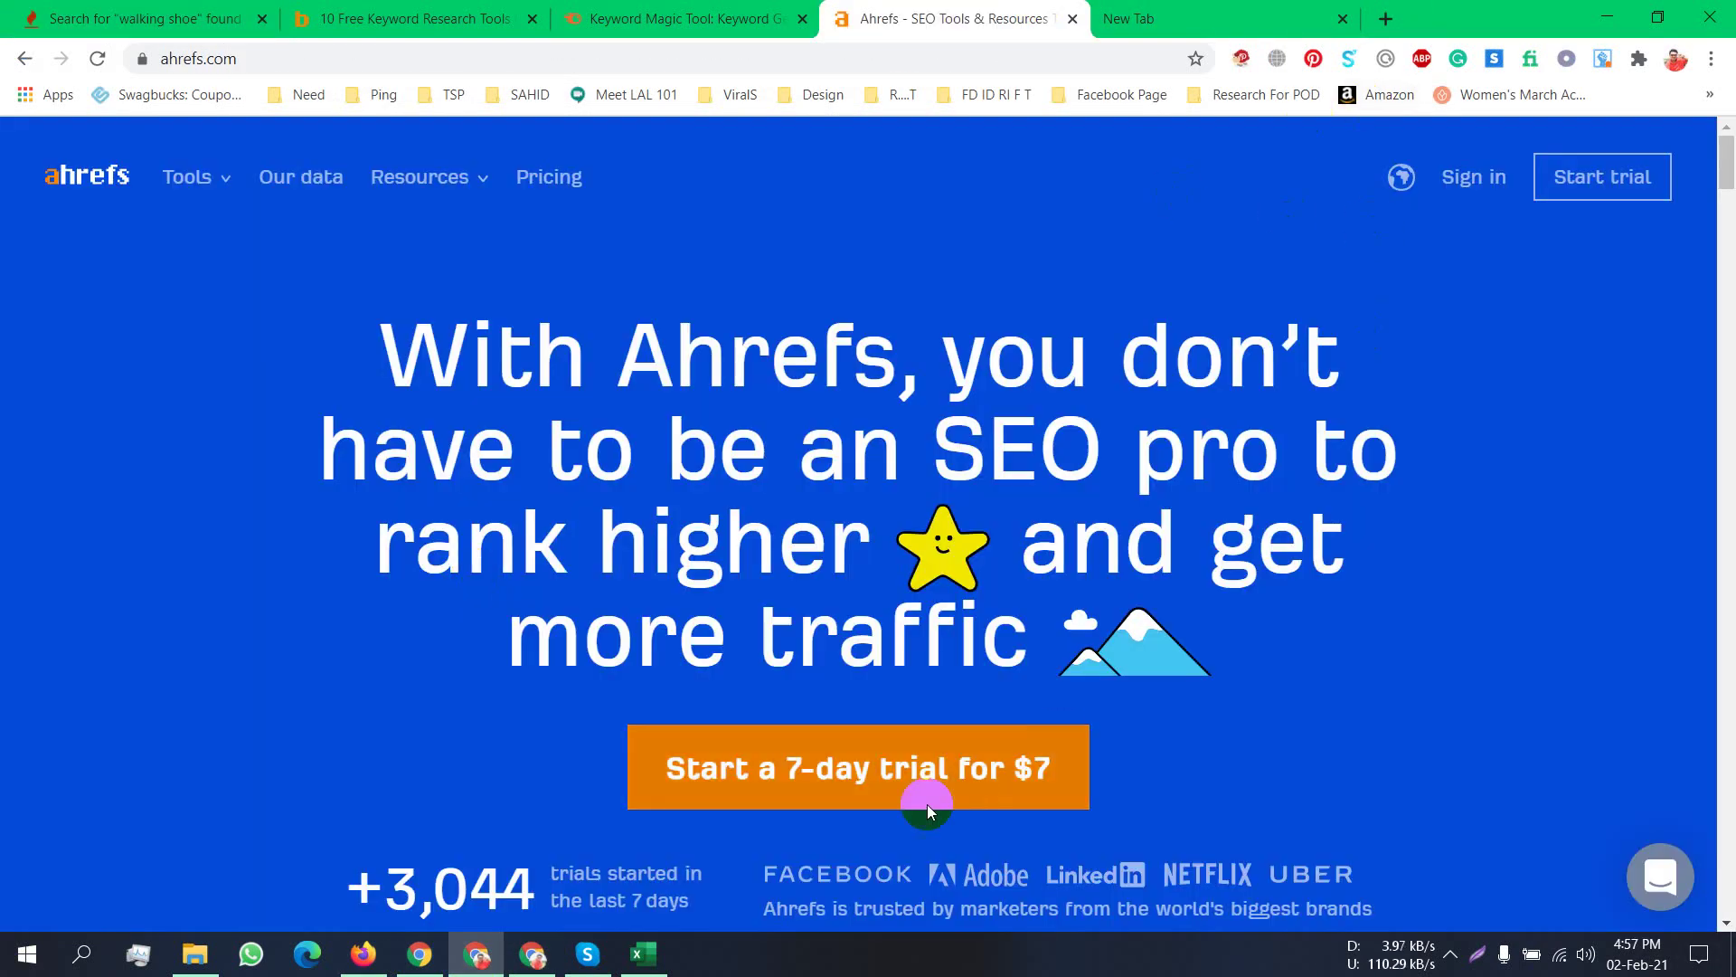
click(1002, 762)
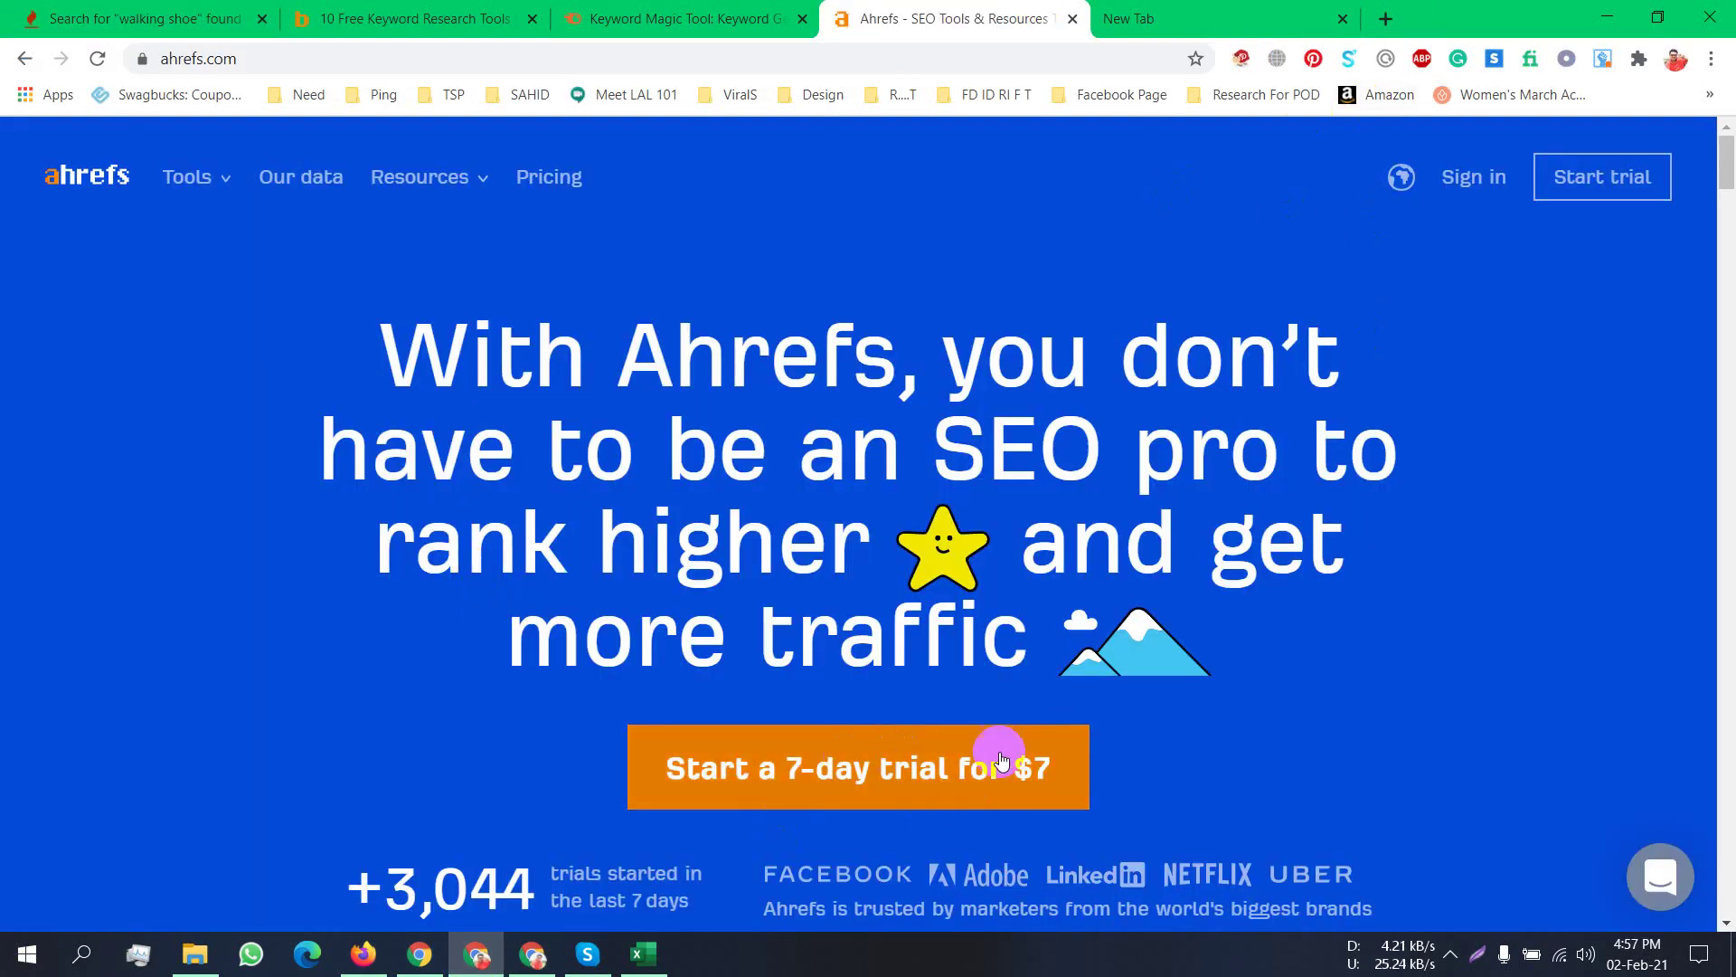
click(1607, 180)
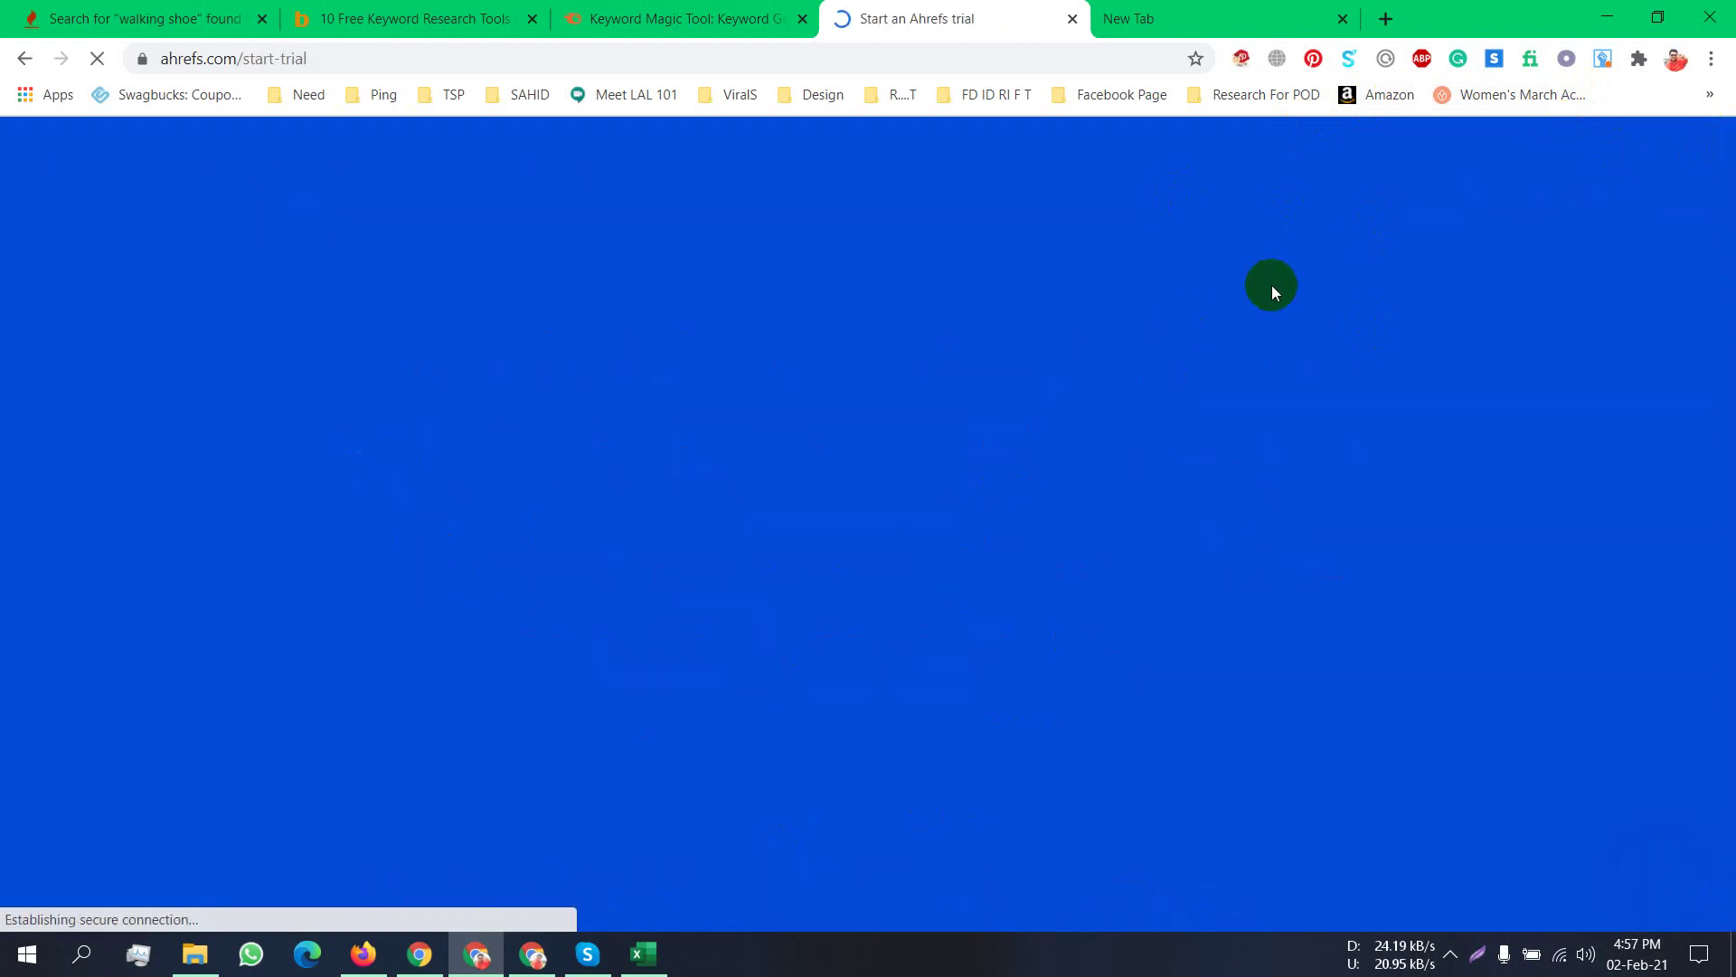
scroll(1004, 590, down, 2)
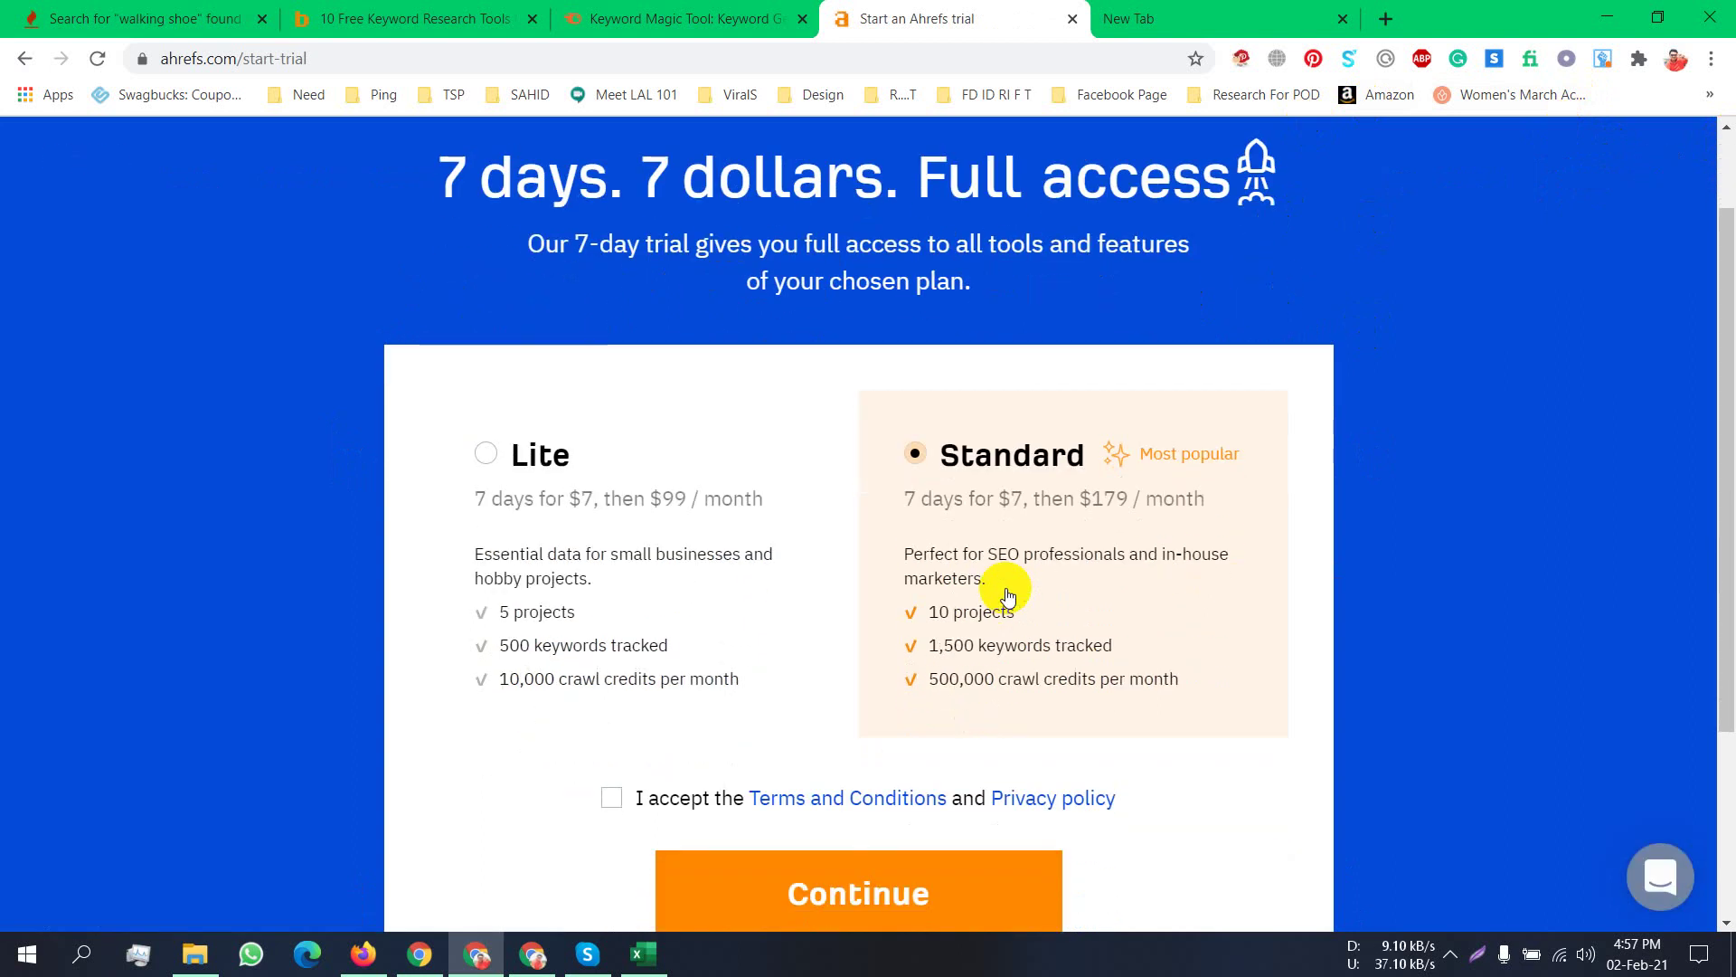
scroll(718, 779, up, 2)
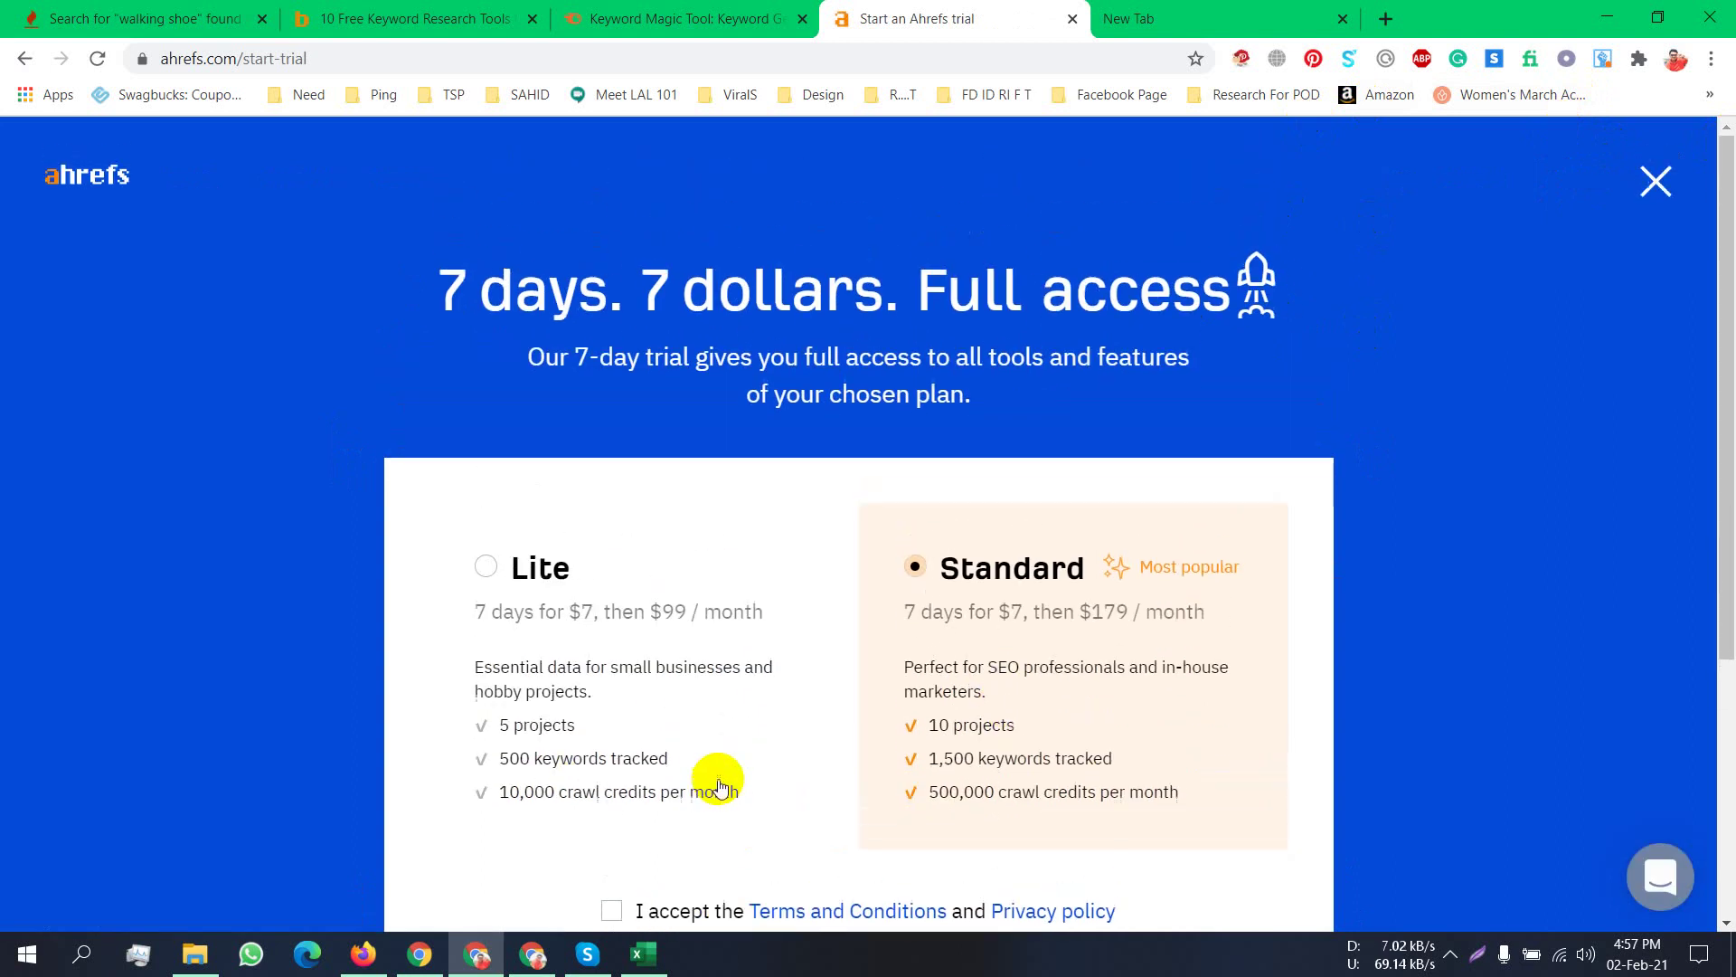
Close the Ahrefs trial, empty and Keyword Magic Tool tabs, and return to the Keyword Tool results with one new blank tab open.
click(1074, 19)
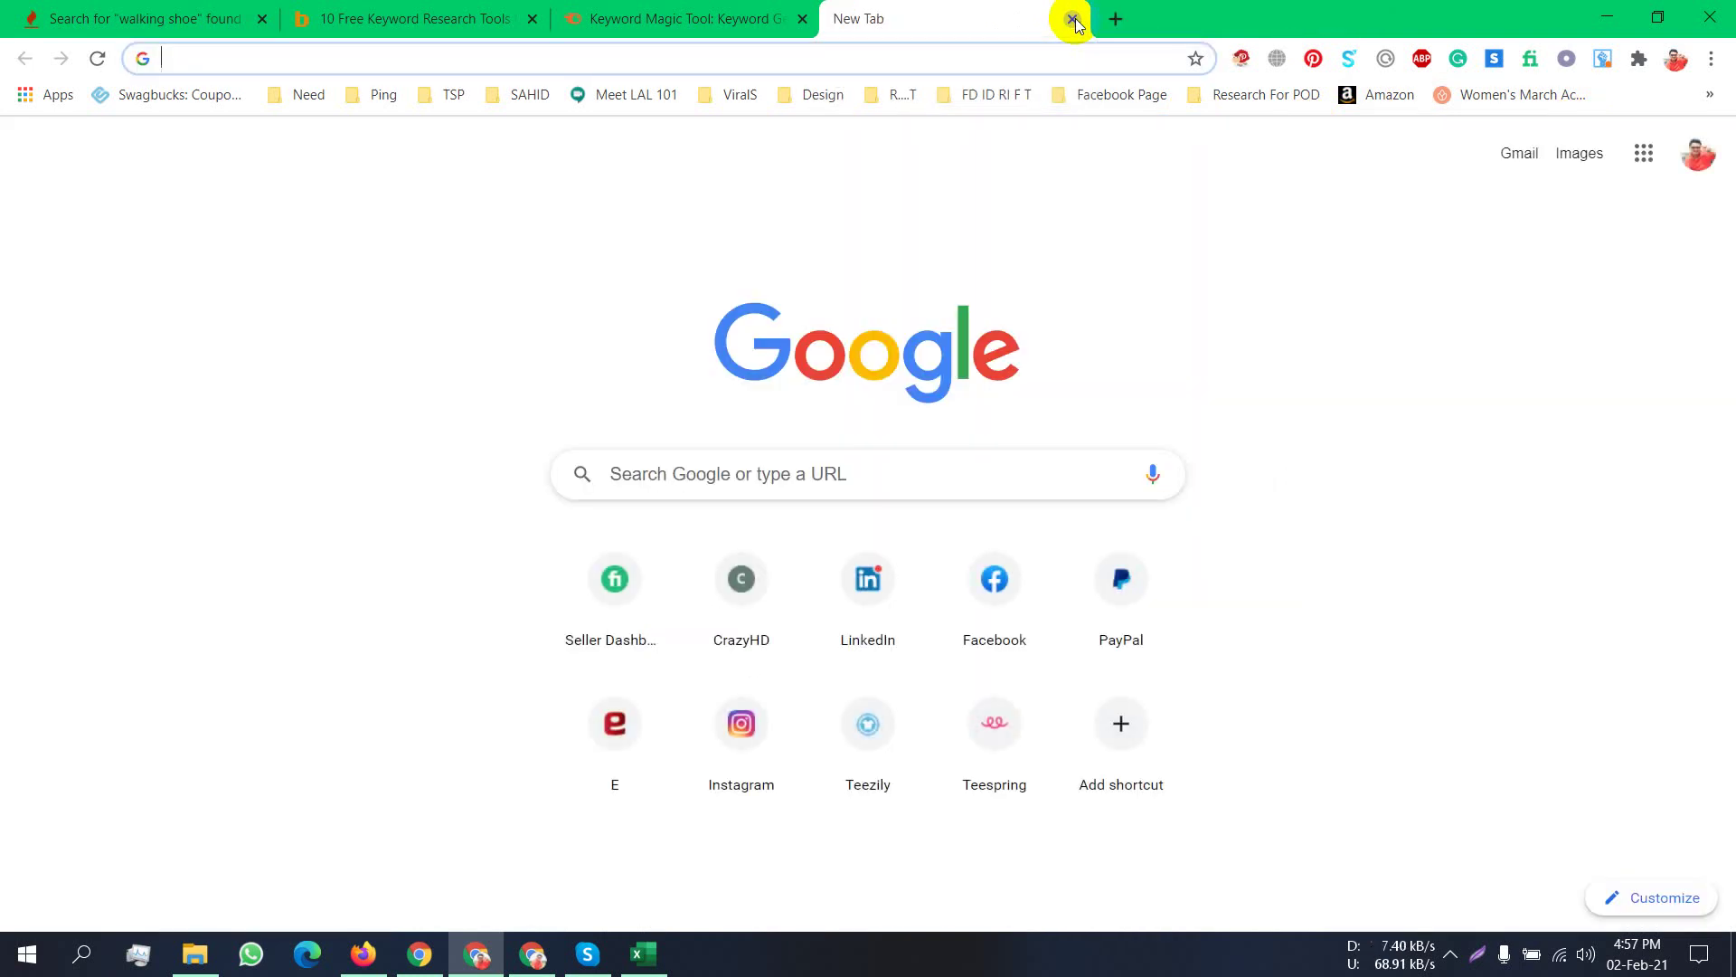
click(1074, 19)
scroll(761, 355, up, 5)
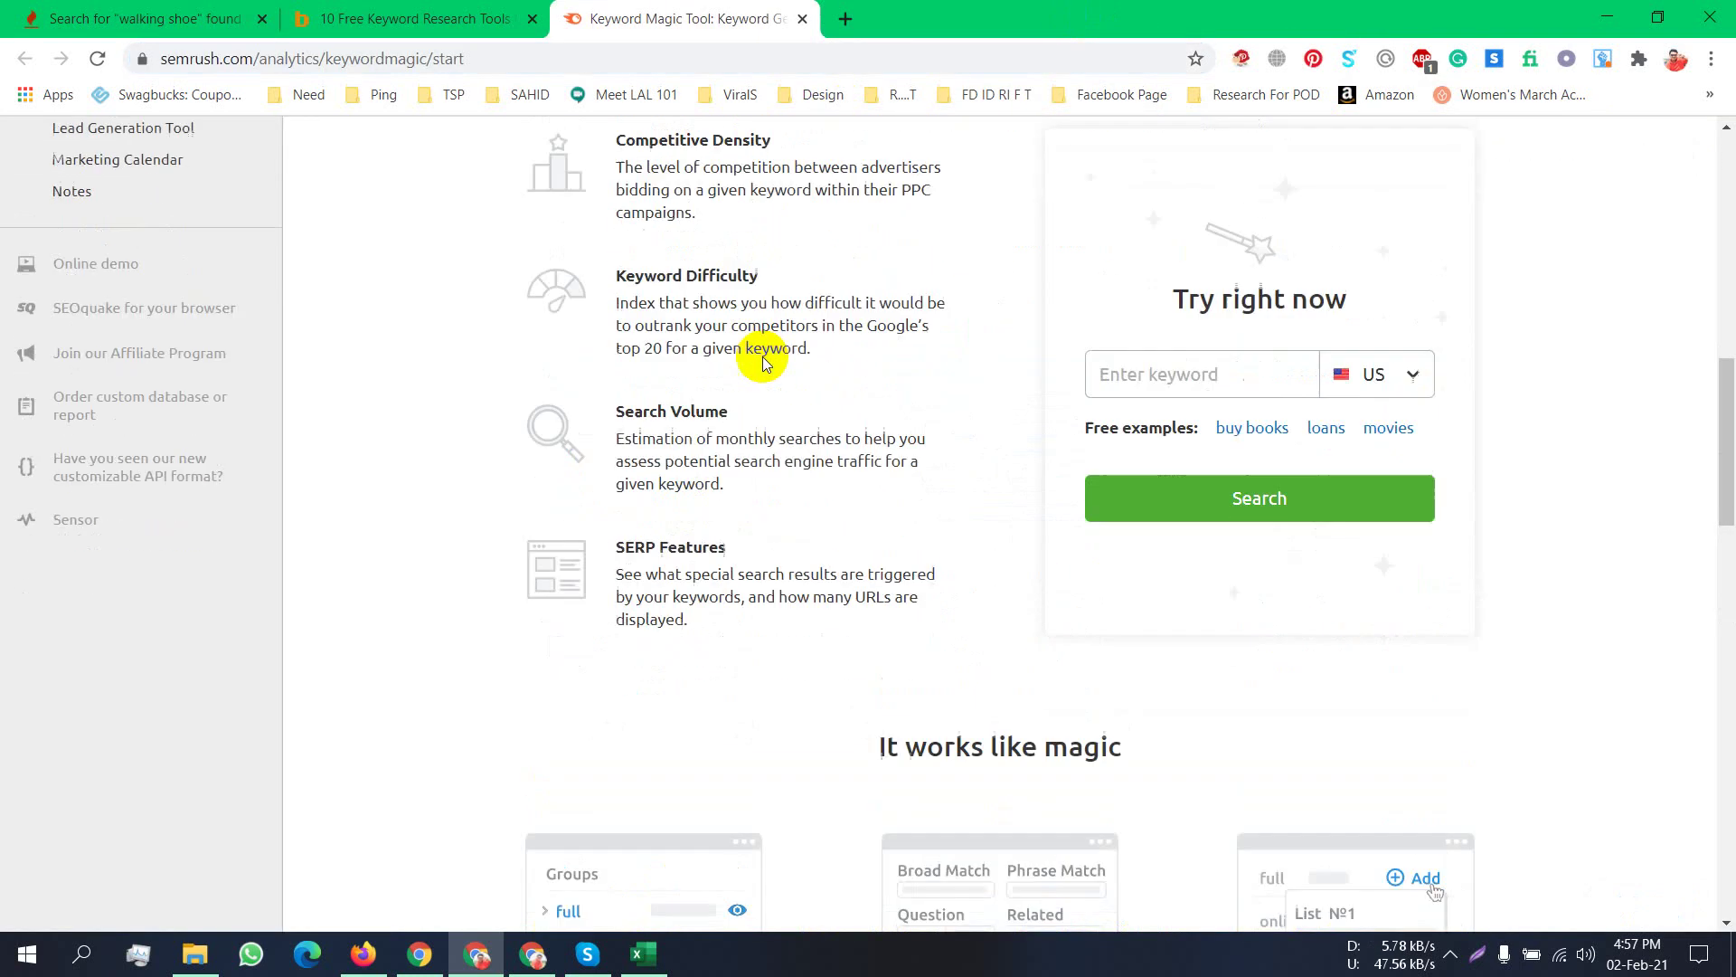
scroll(762, 357, down, 5)
click(802, 19)
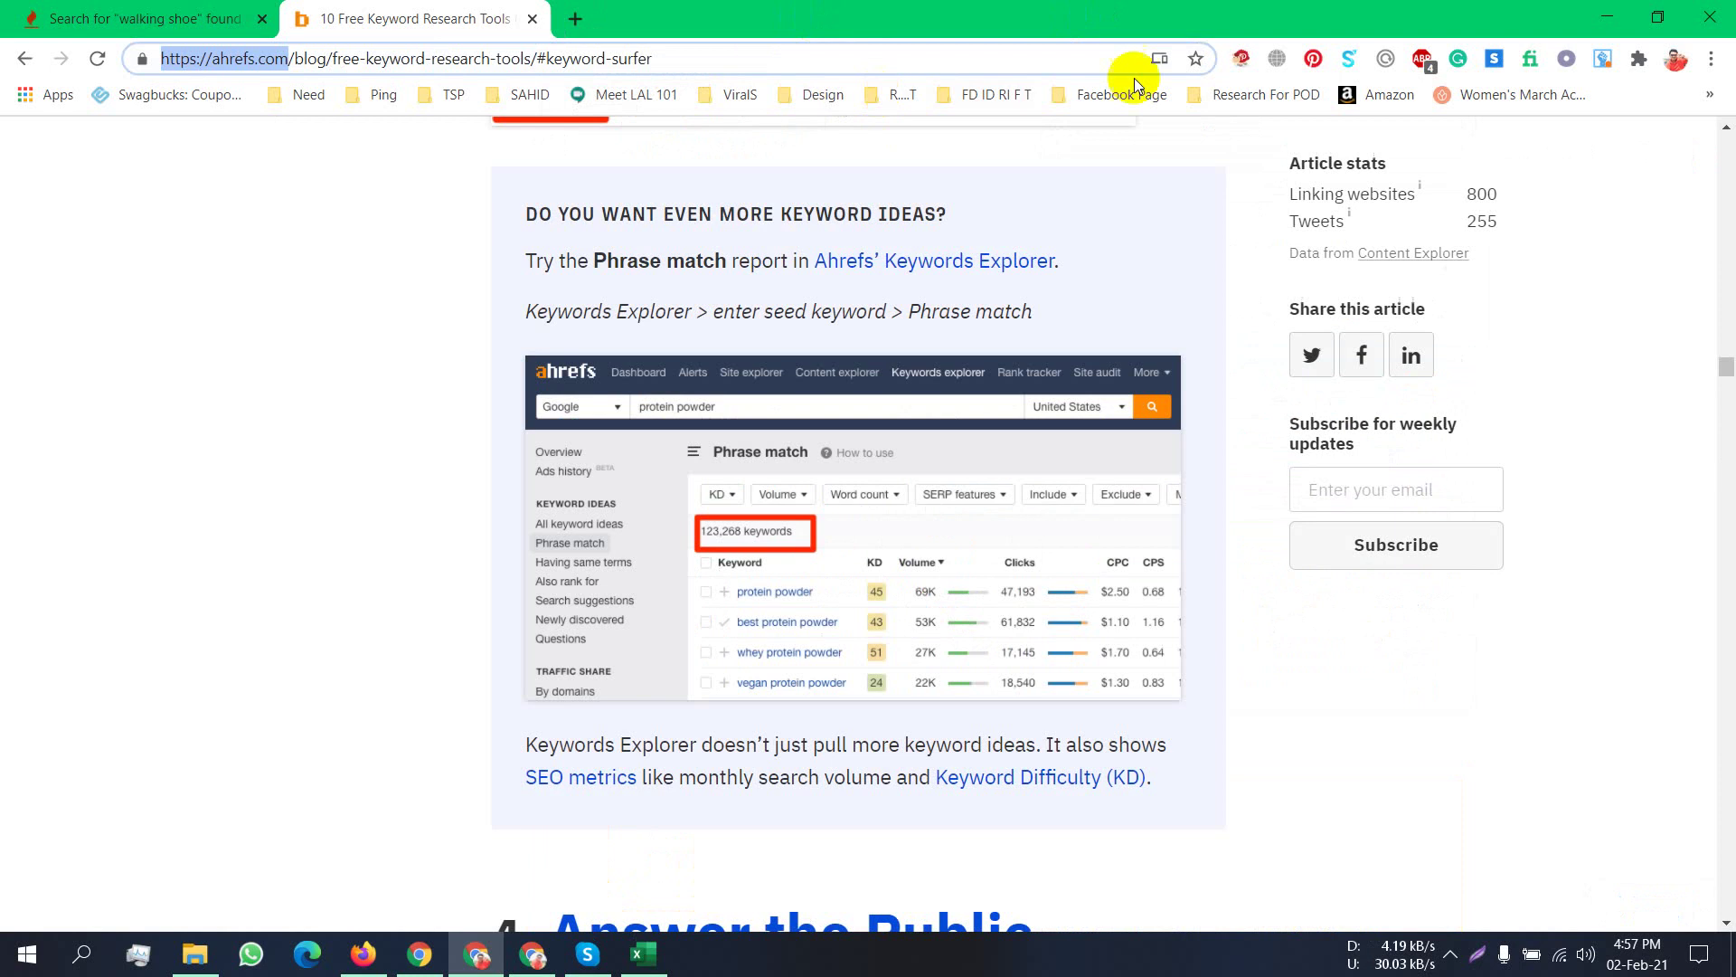
click(575, 18)
key(ctrl+1)
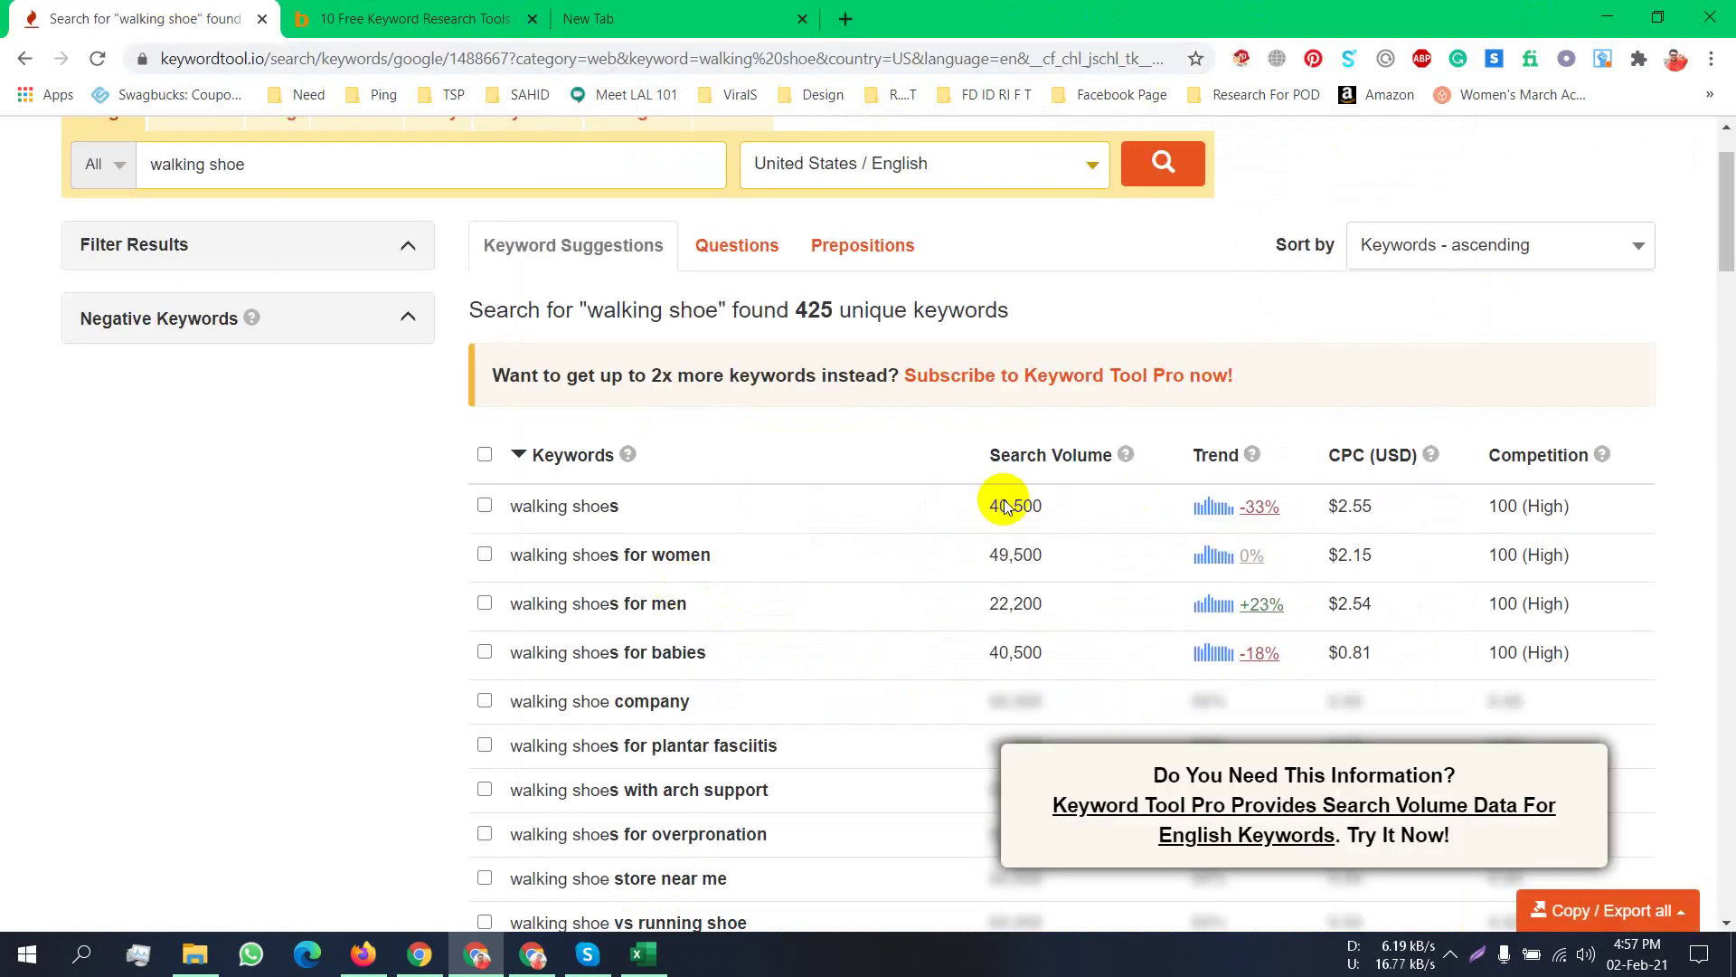
Switch to the blank tab and look through the installed browser extensions for Keyword Surfer.
click(653, 9)
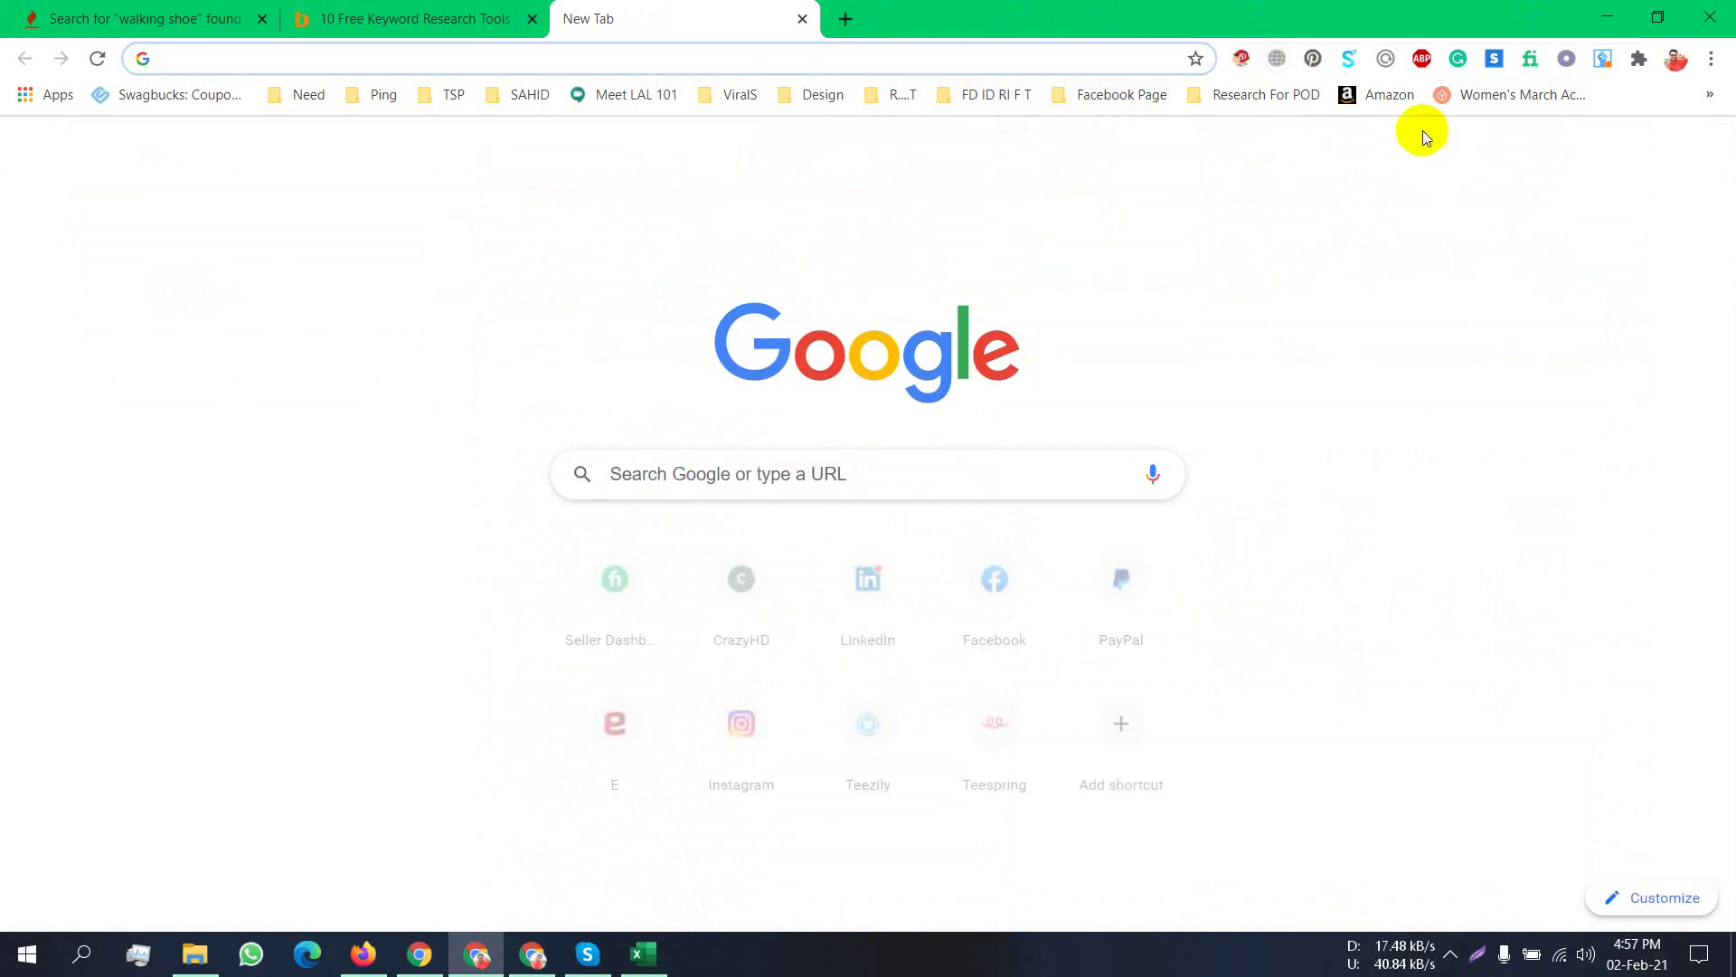
click(1640, 58)
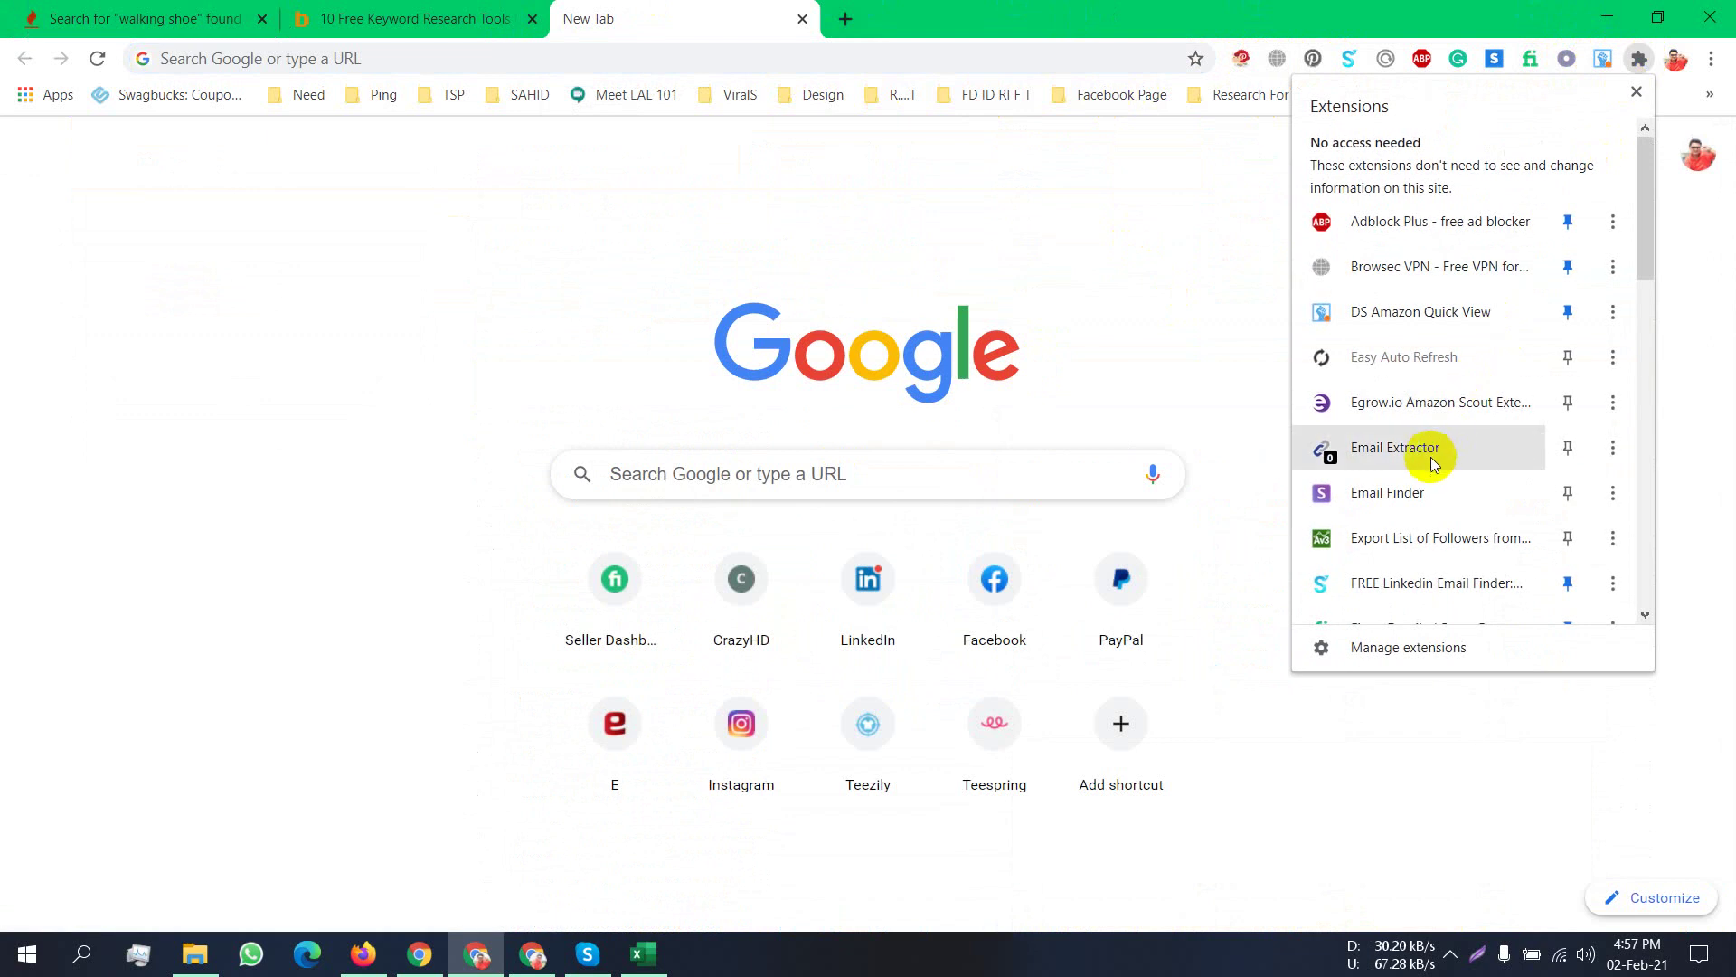
scroll(1429, 493, down, 5)
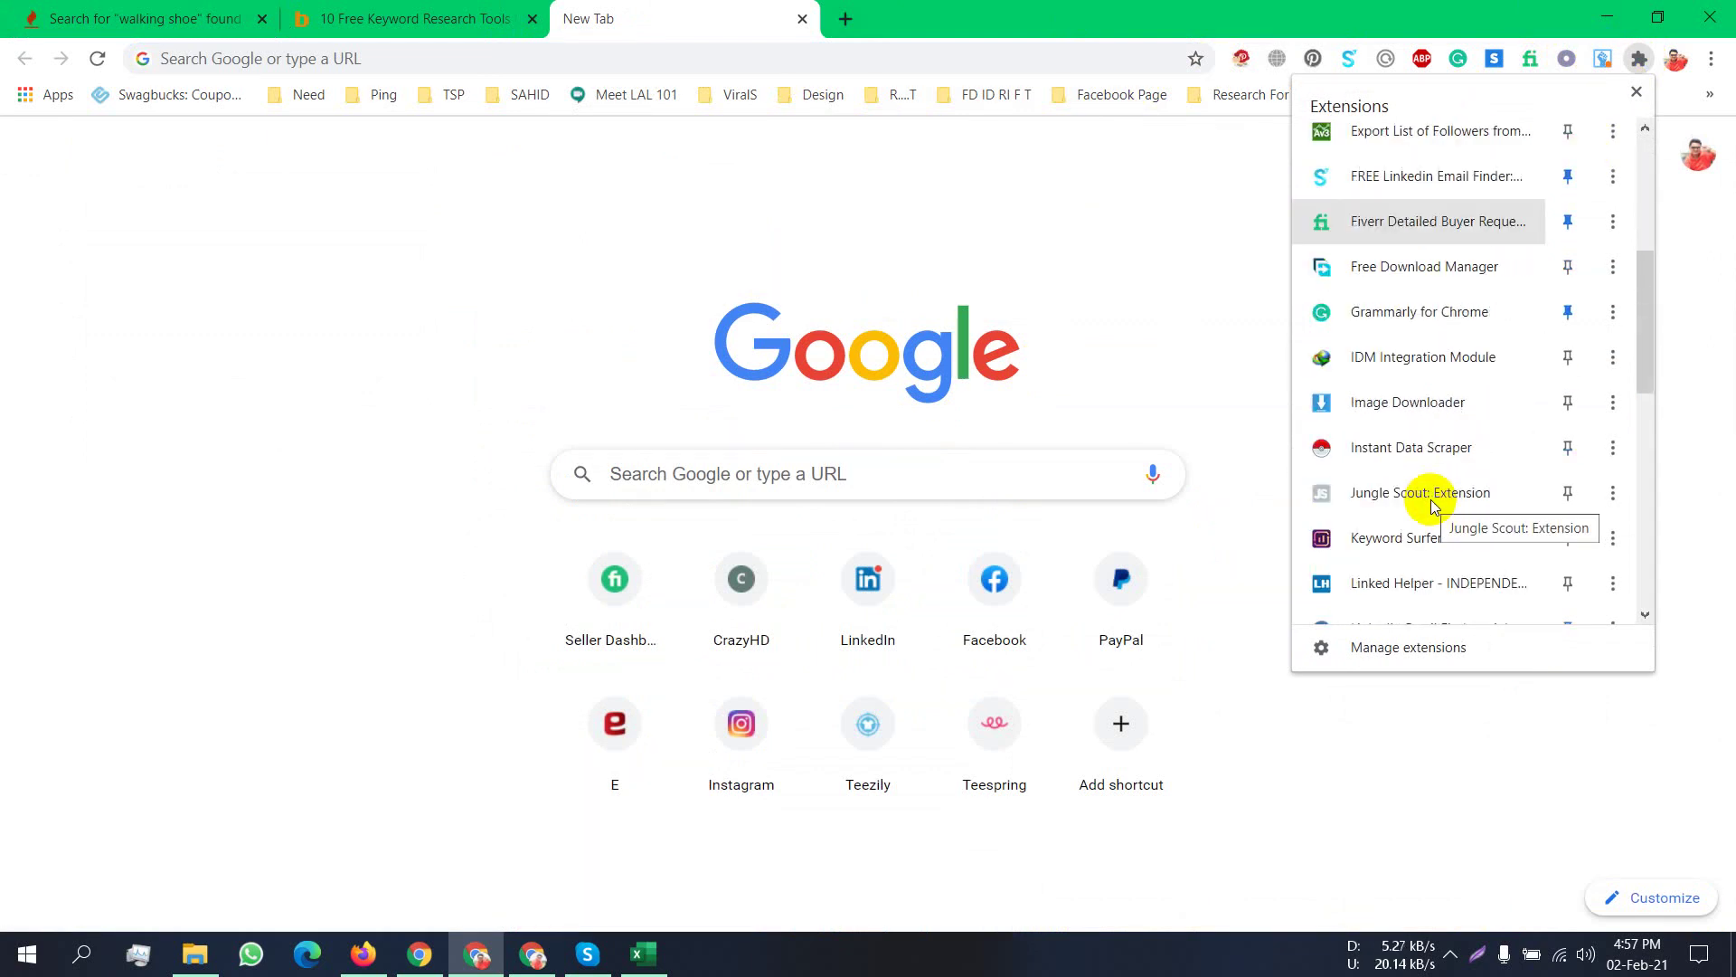
scroll(1432, 498, down, 5)
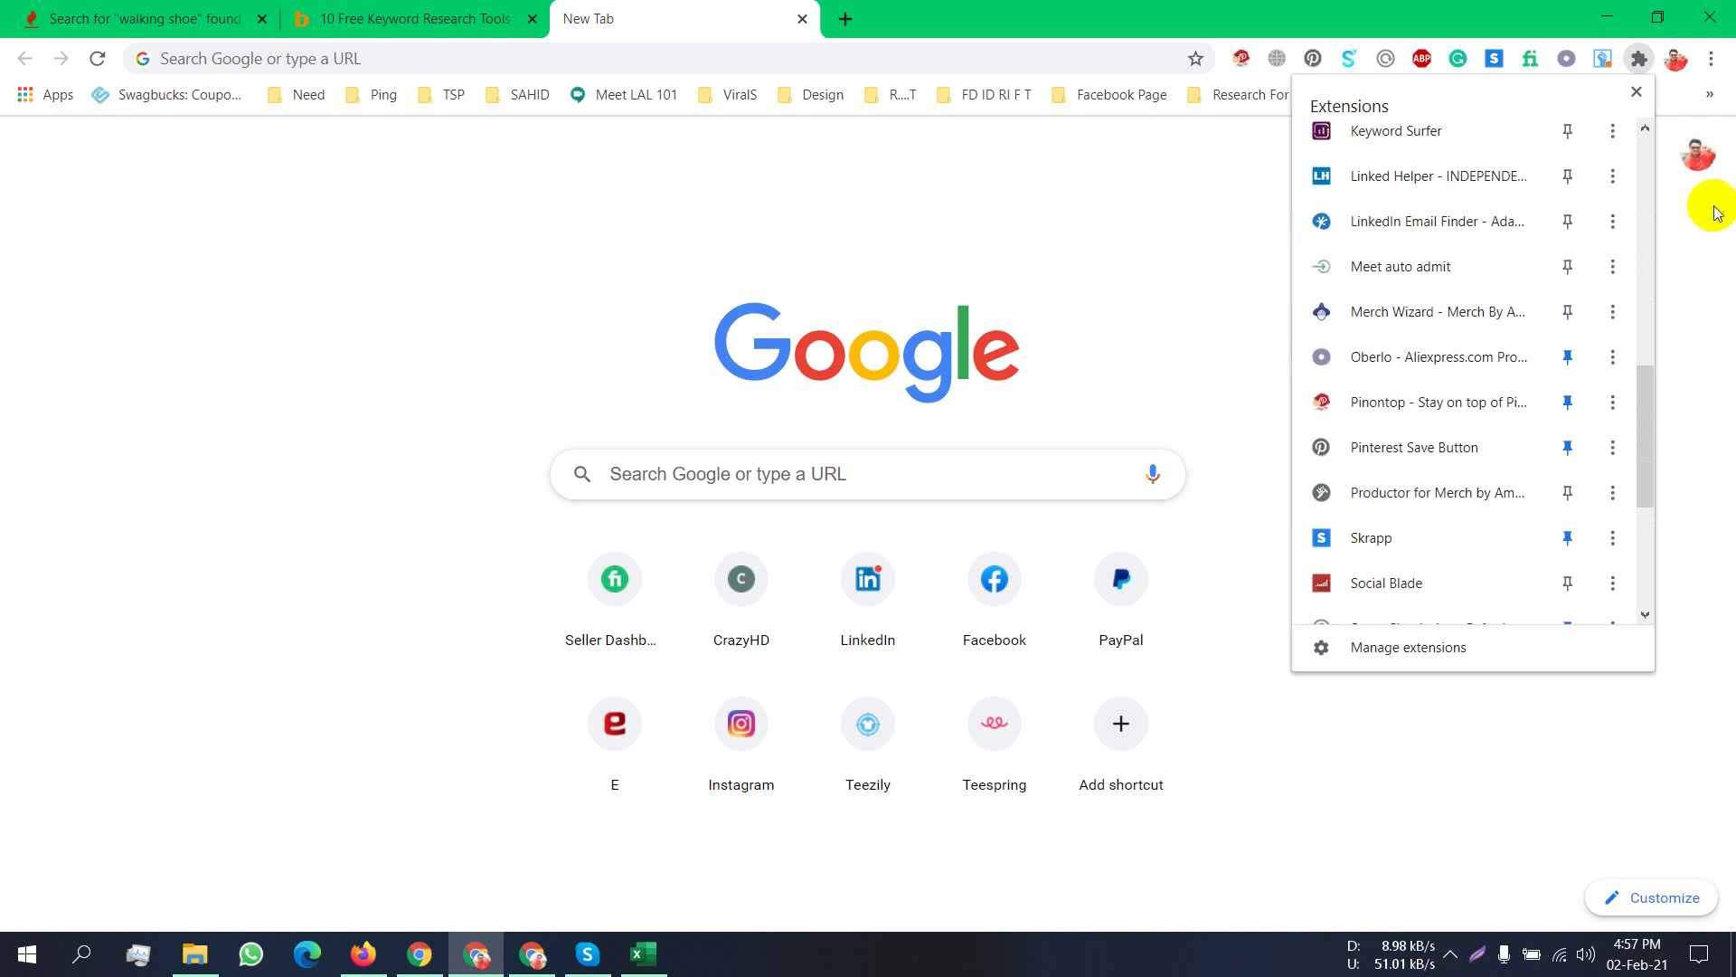
Search Google for "internet marketing" in the blank tab.
click(671, 60)
text(inte)
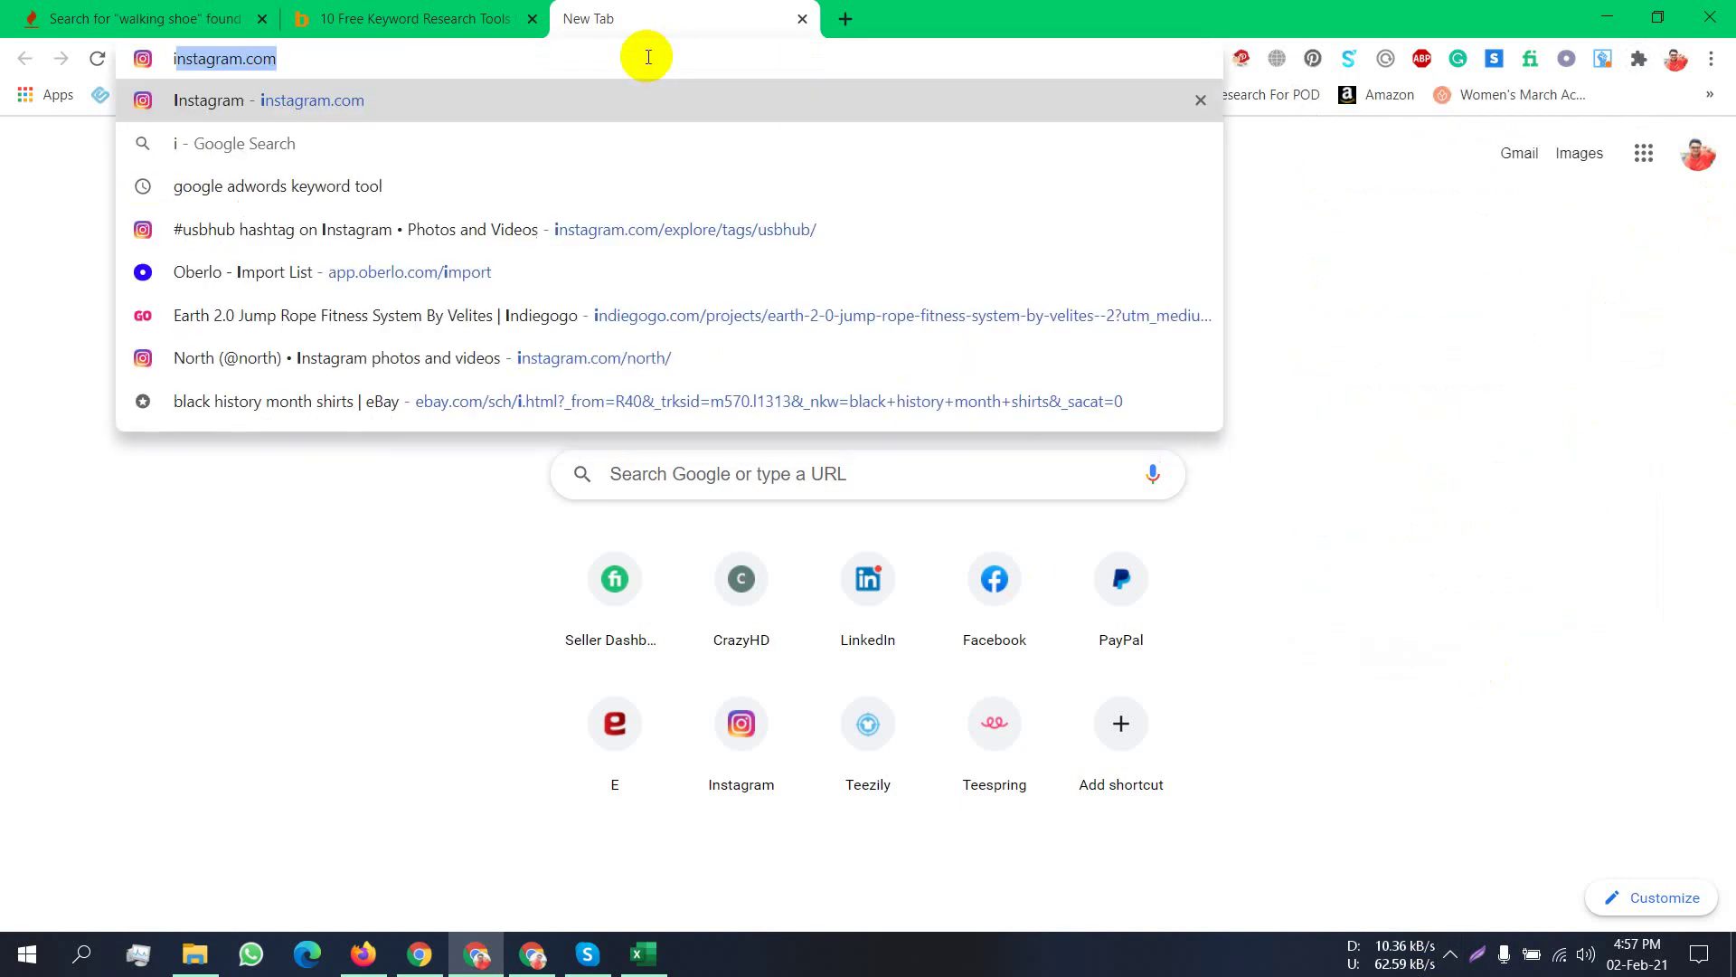
text(r)
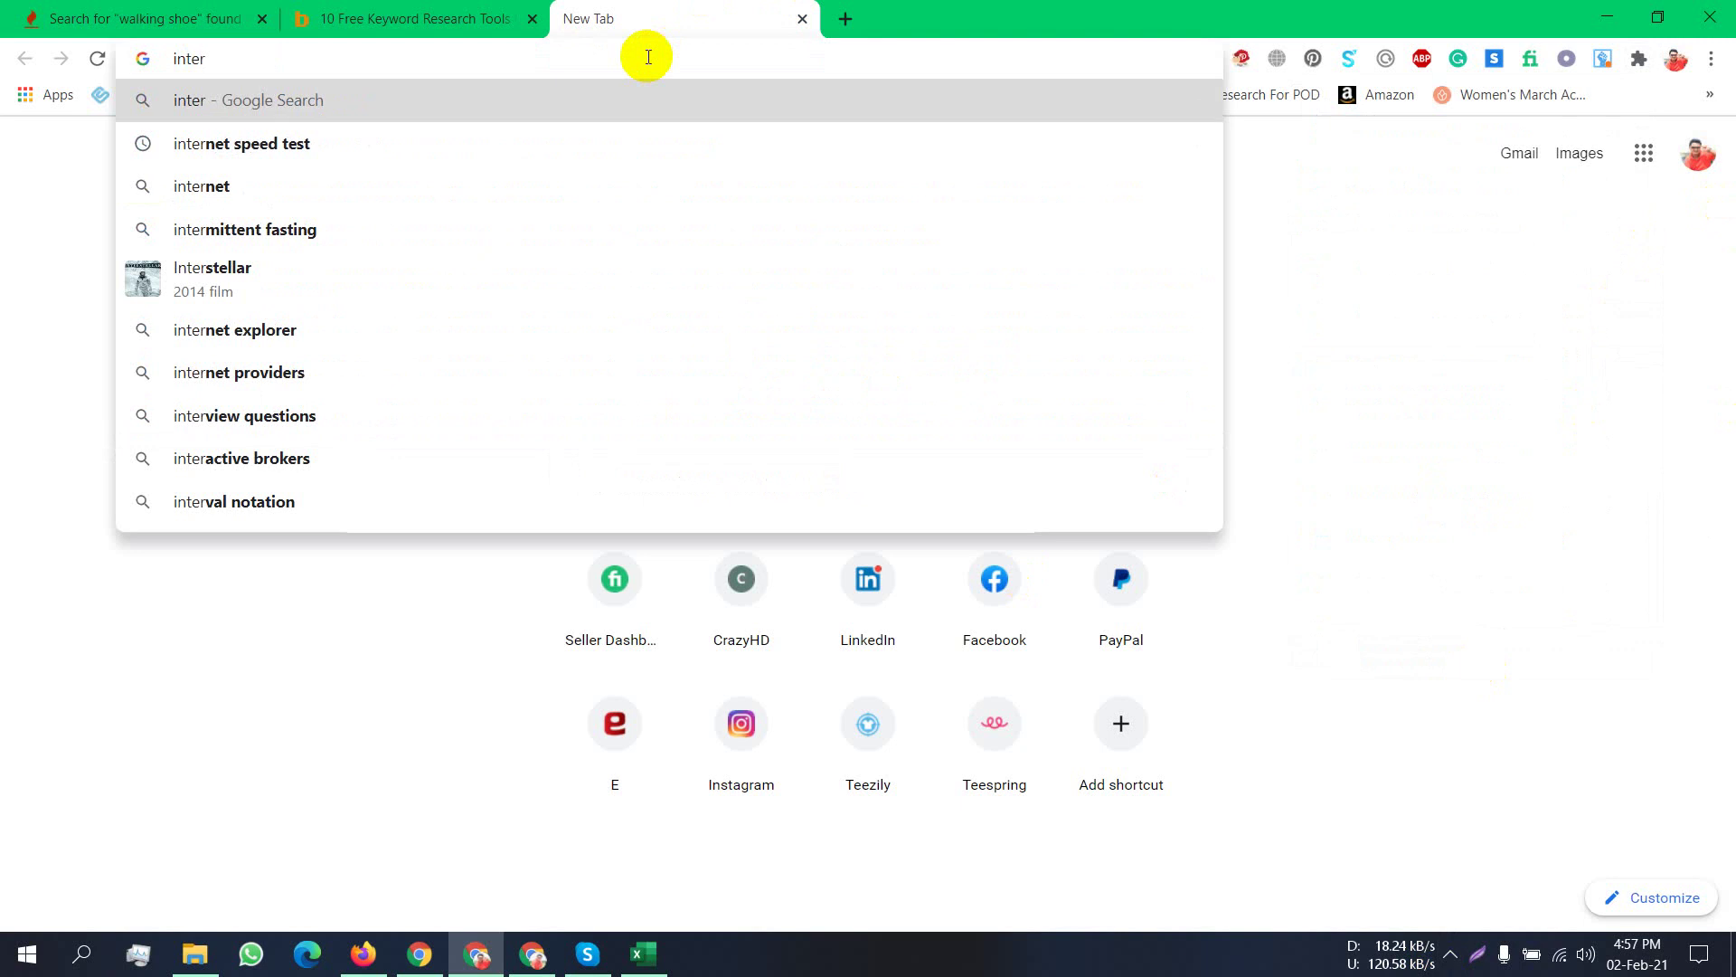
text(n)
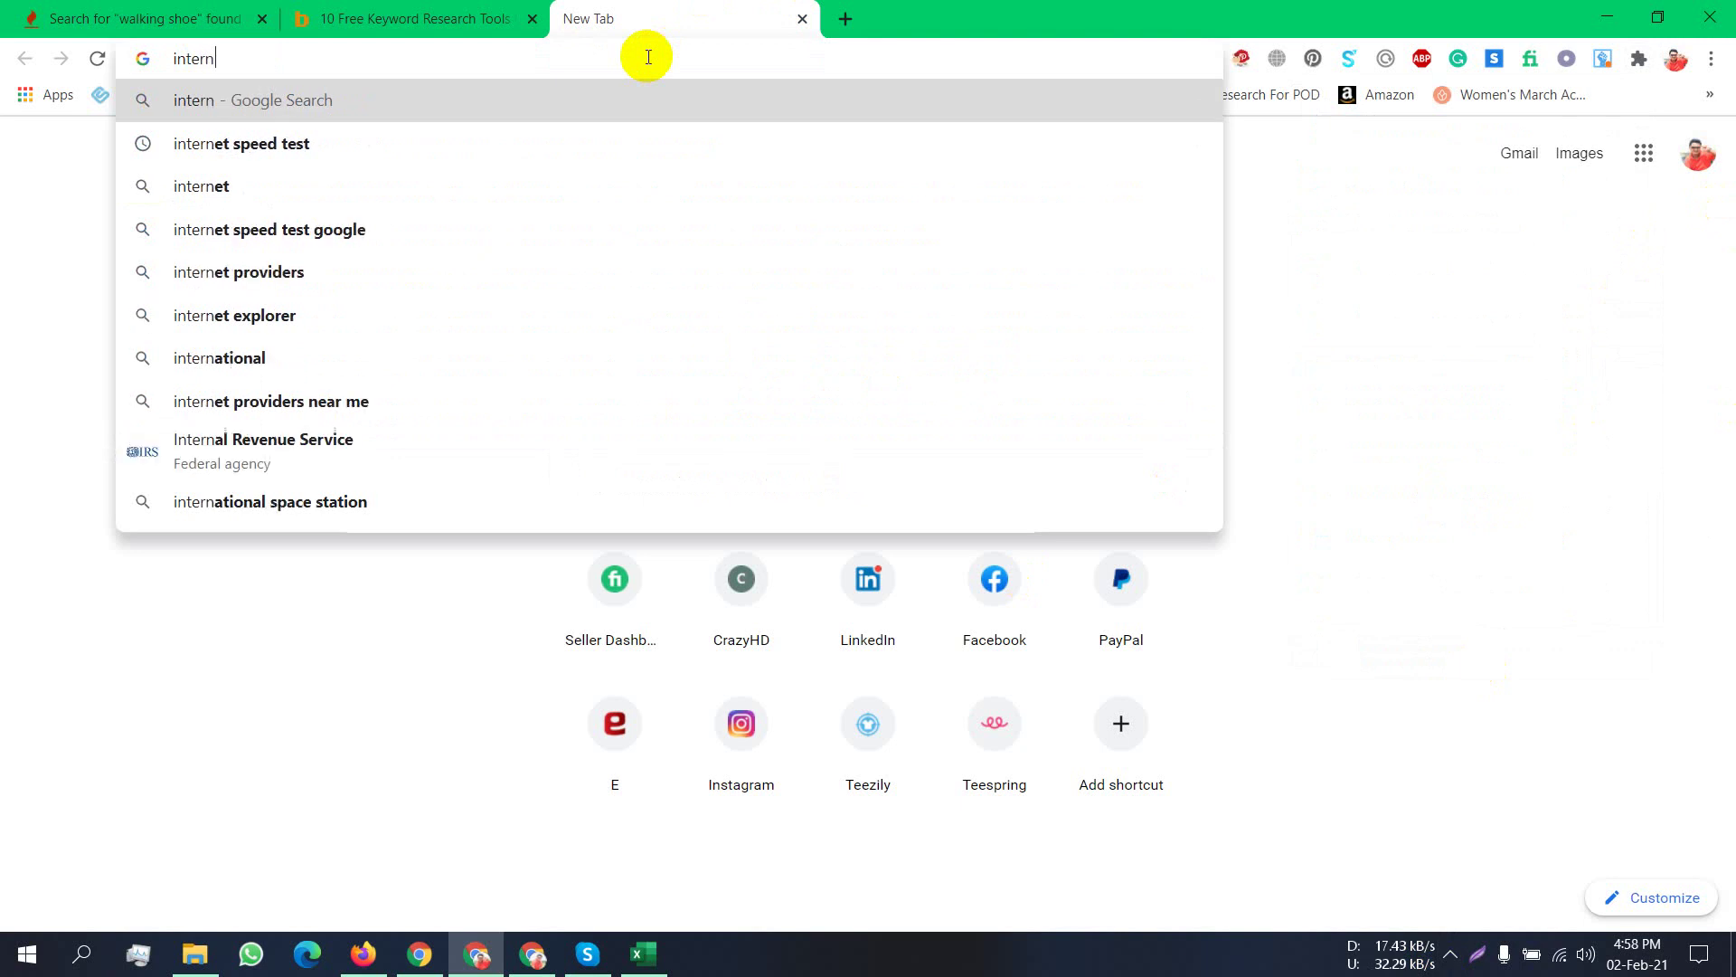
text(et ma)
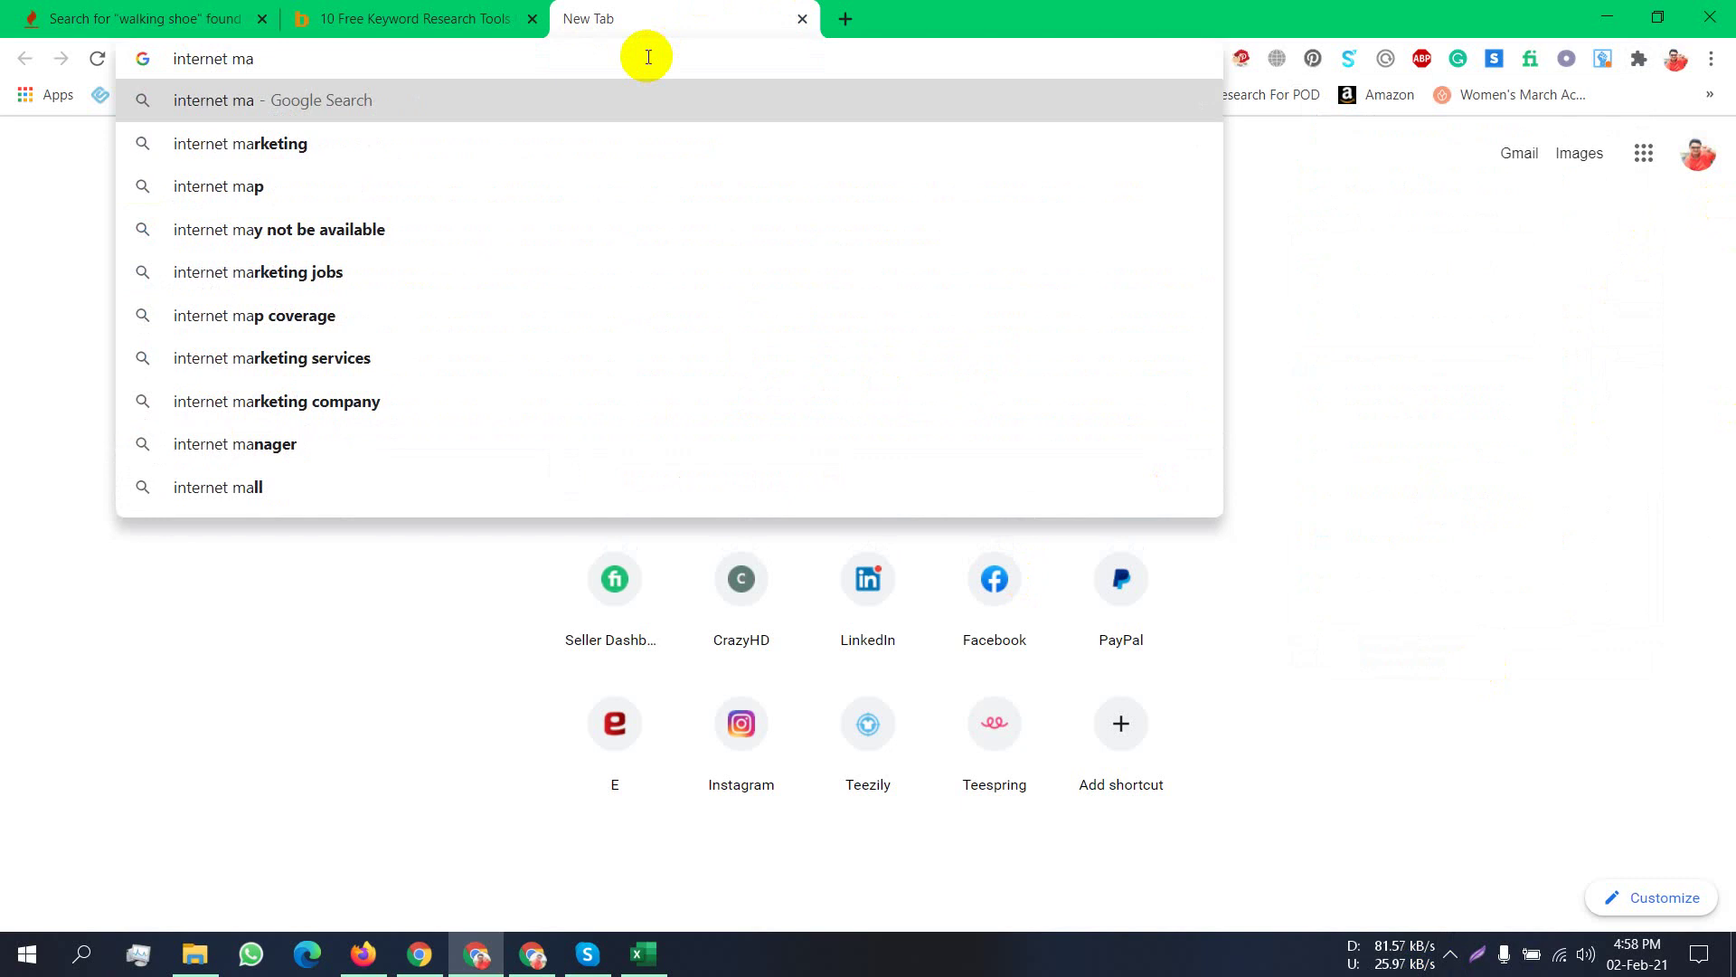
key(Down)
key(Return)
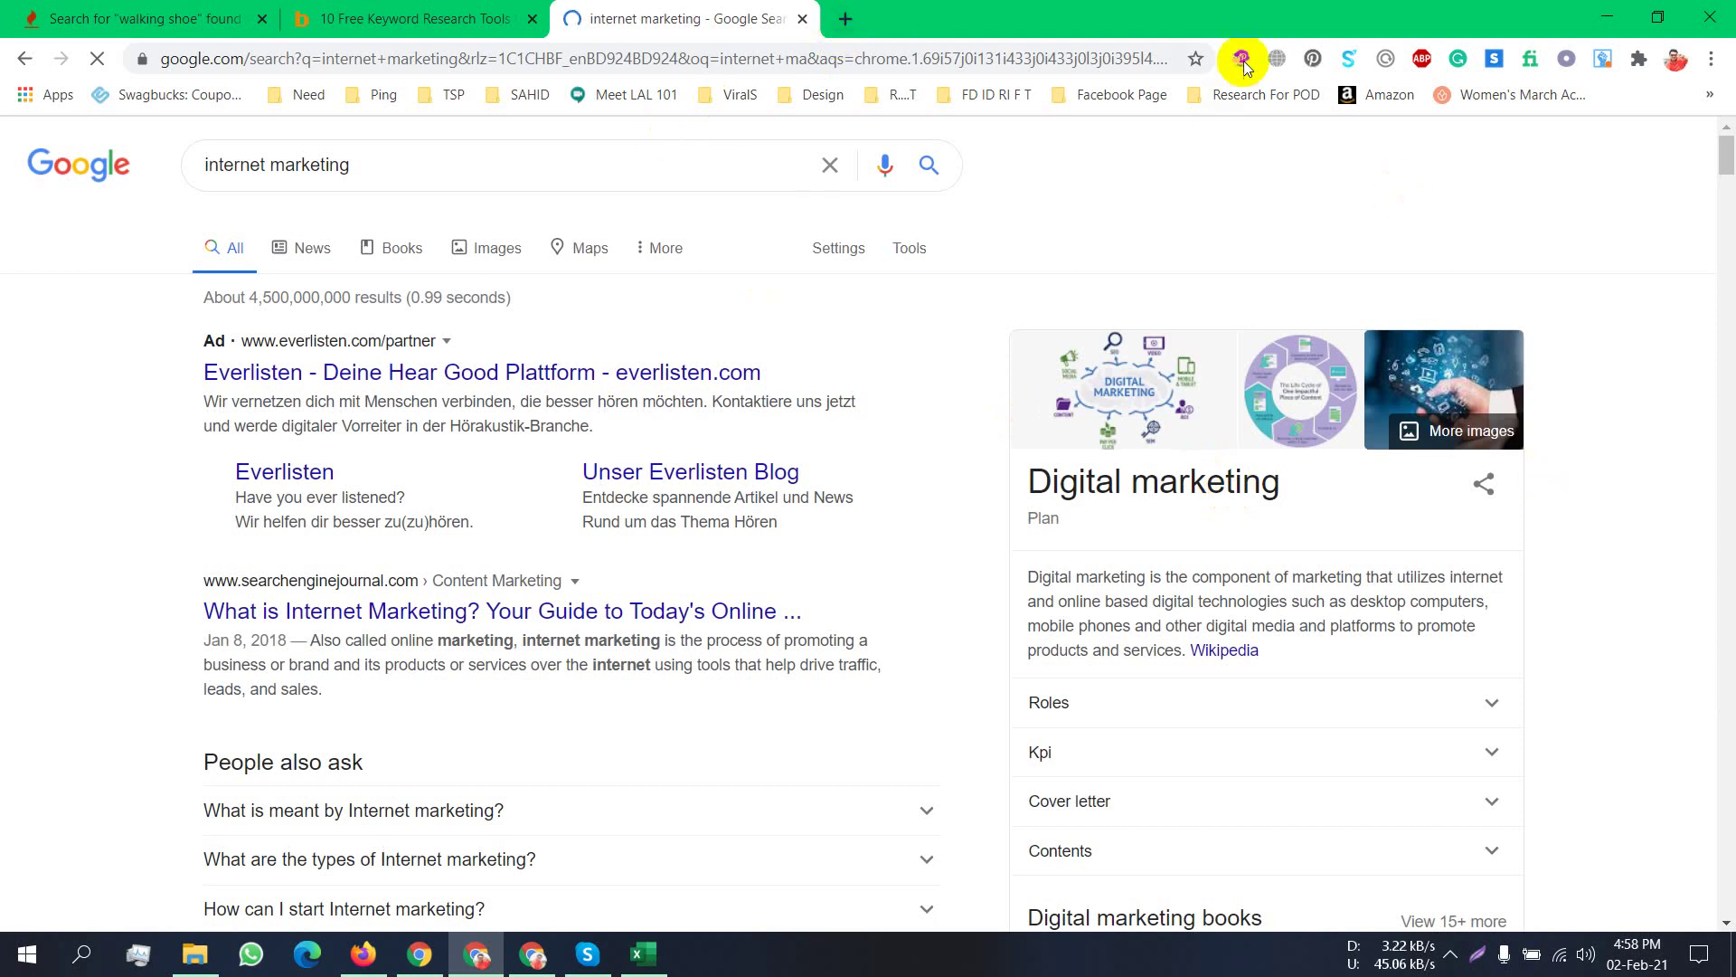
Examine the full list of installed extensions and their site access on the Google results page.
click(1637, 59)
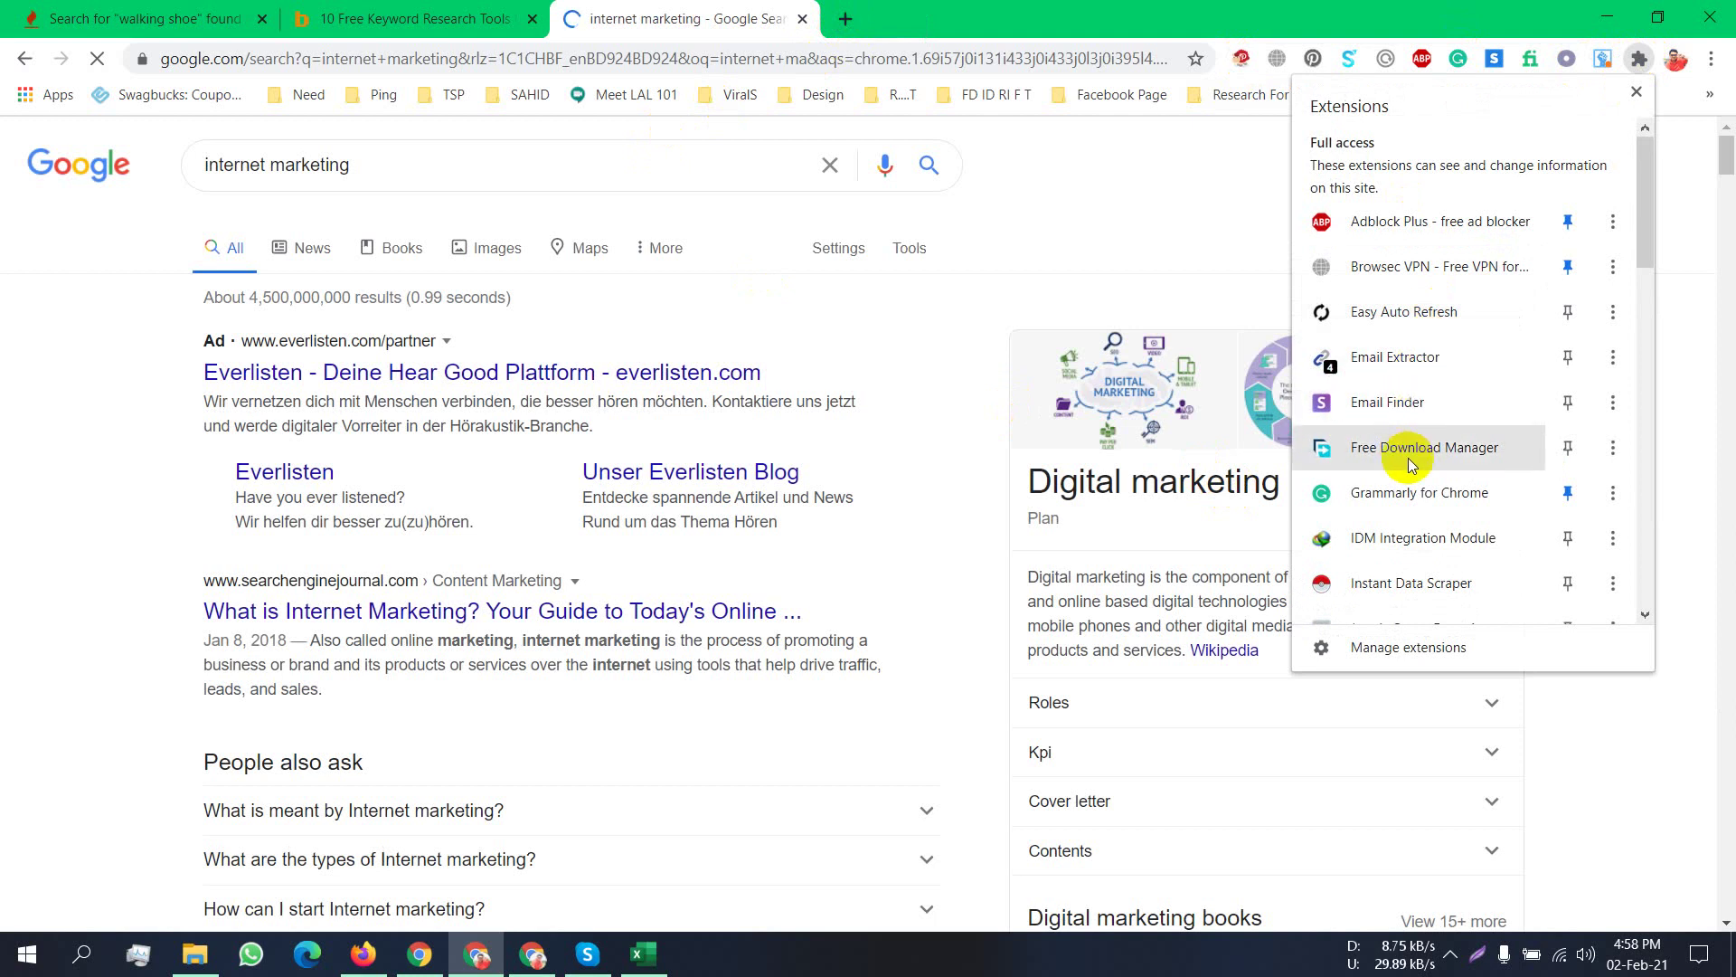
scroll(1400, 475, down, 3)
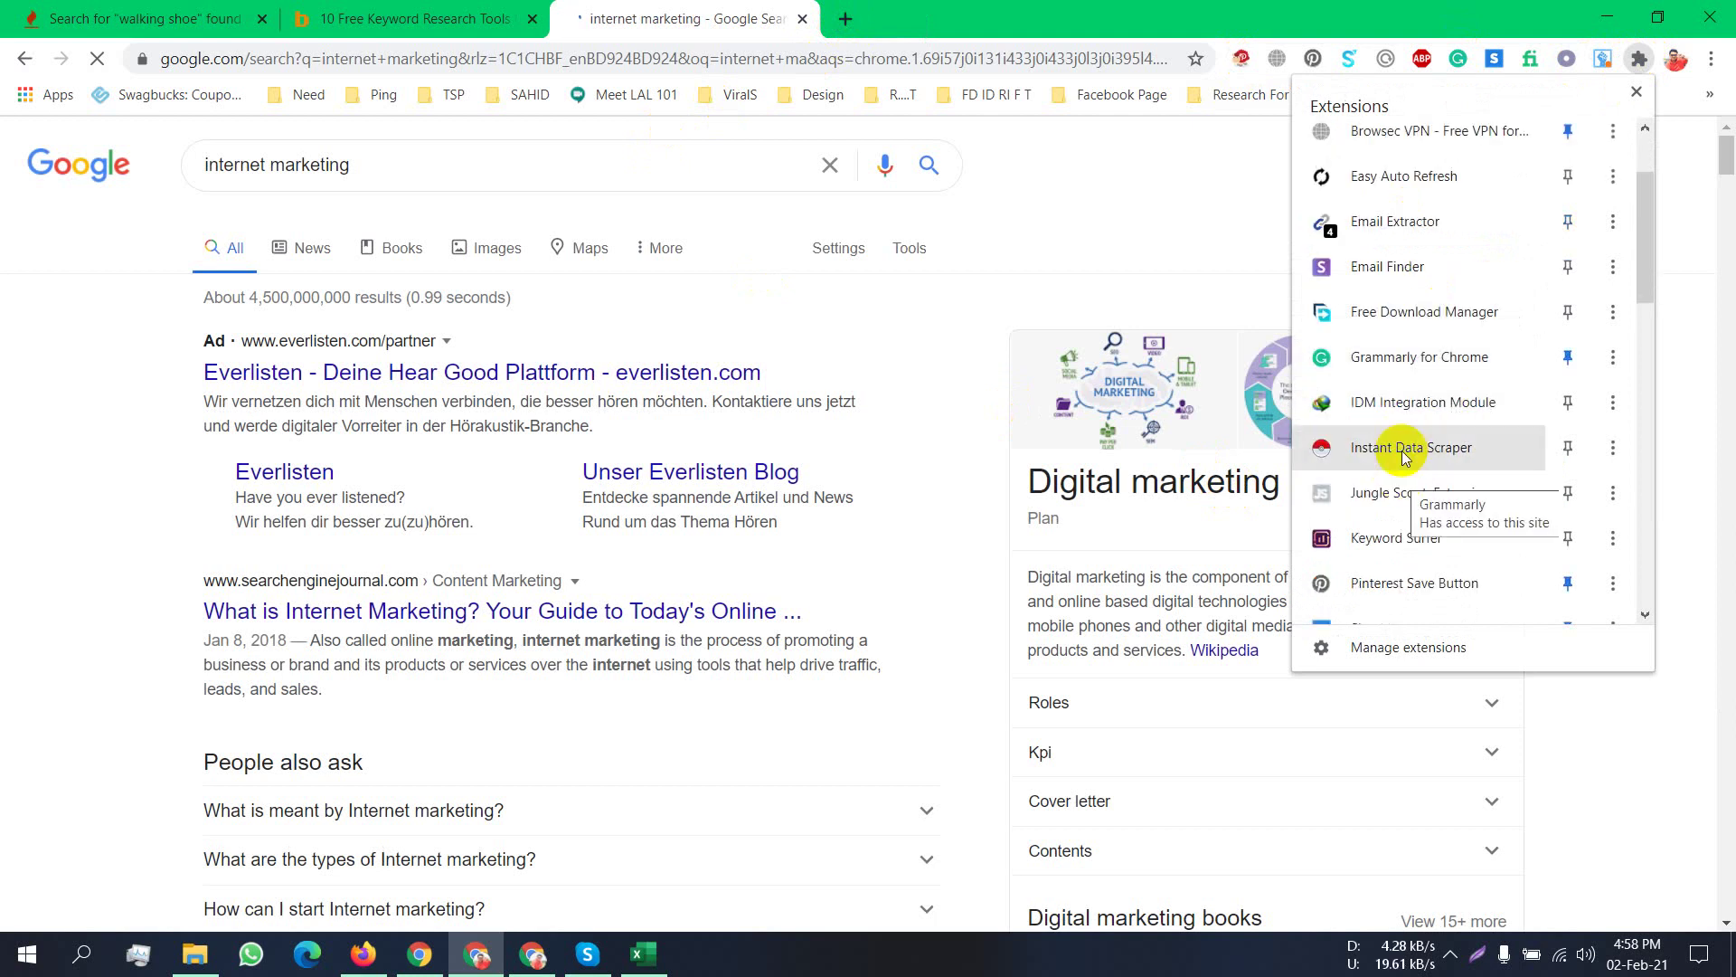
scroll(1406, 447, down, 2)
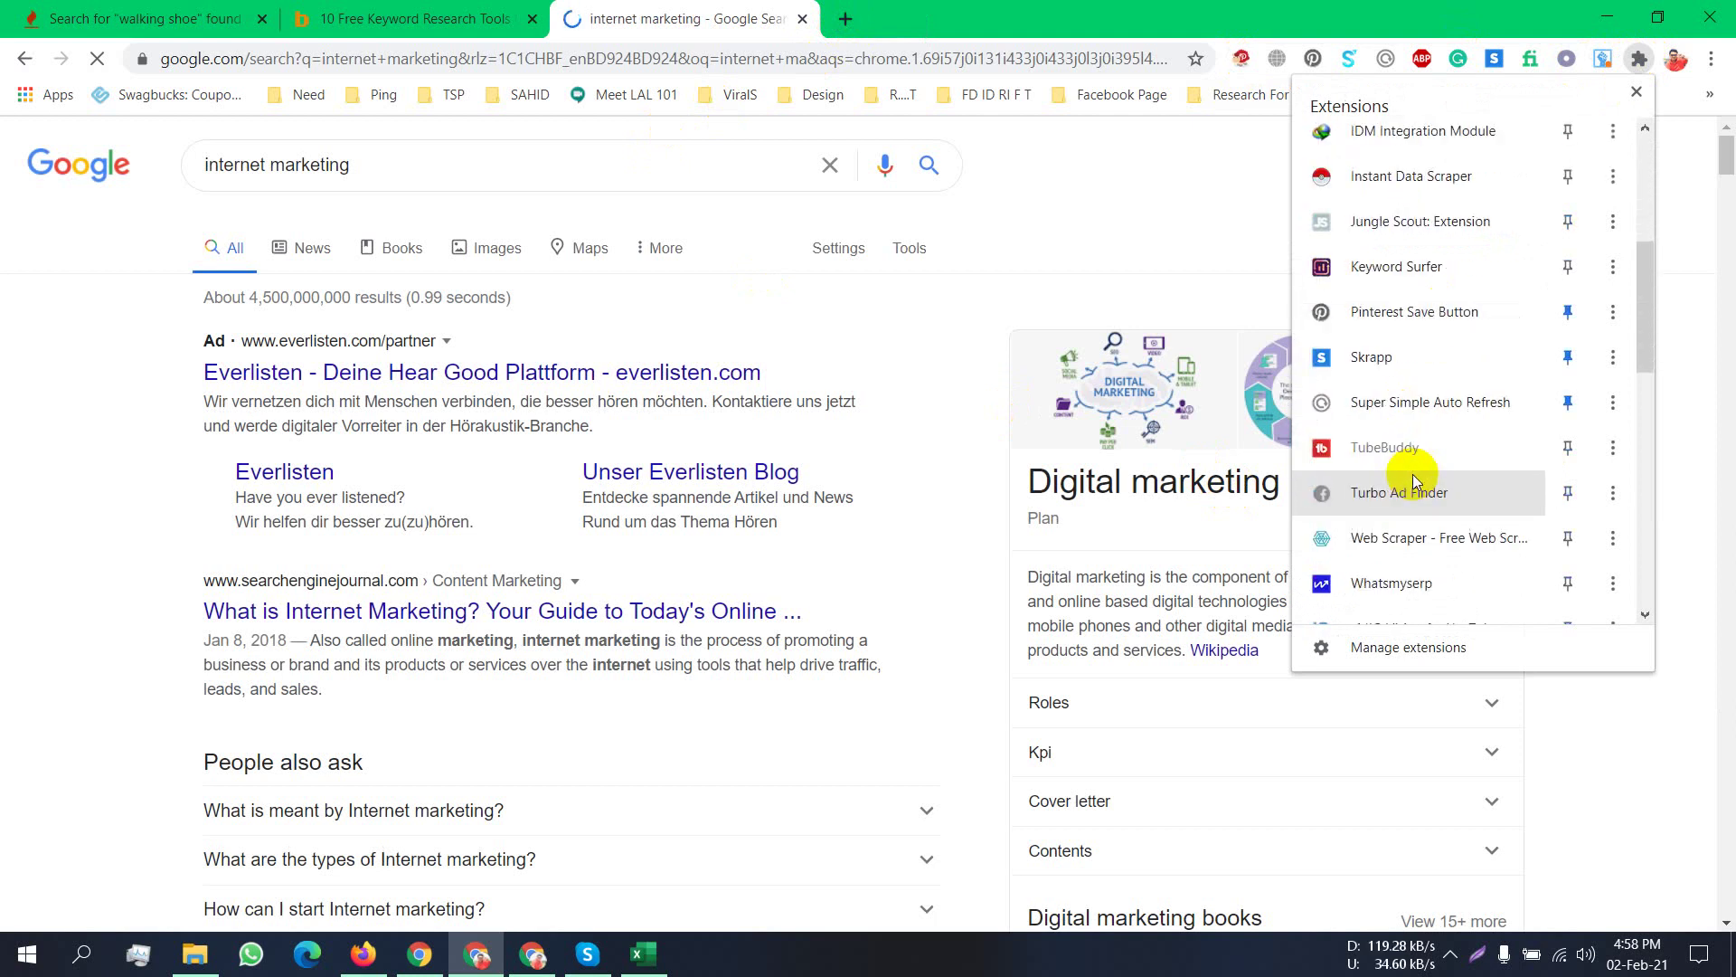
scroll(1447, 389, down, 3)
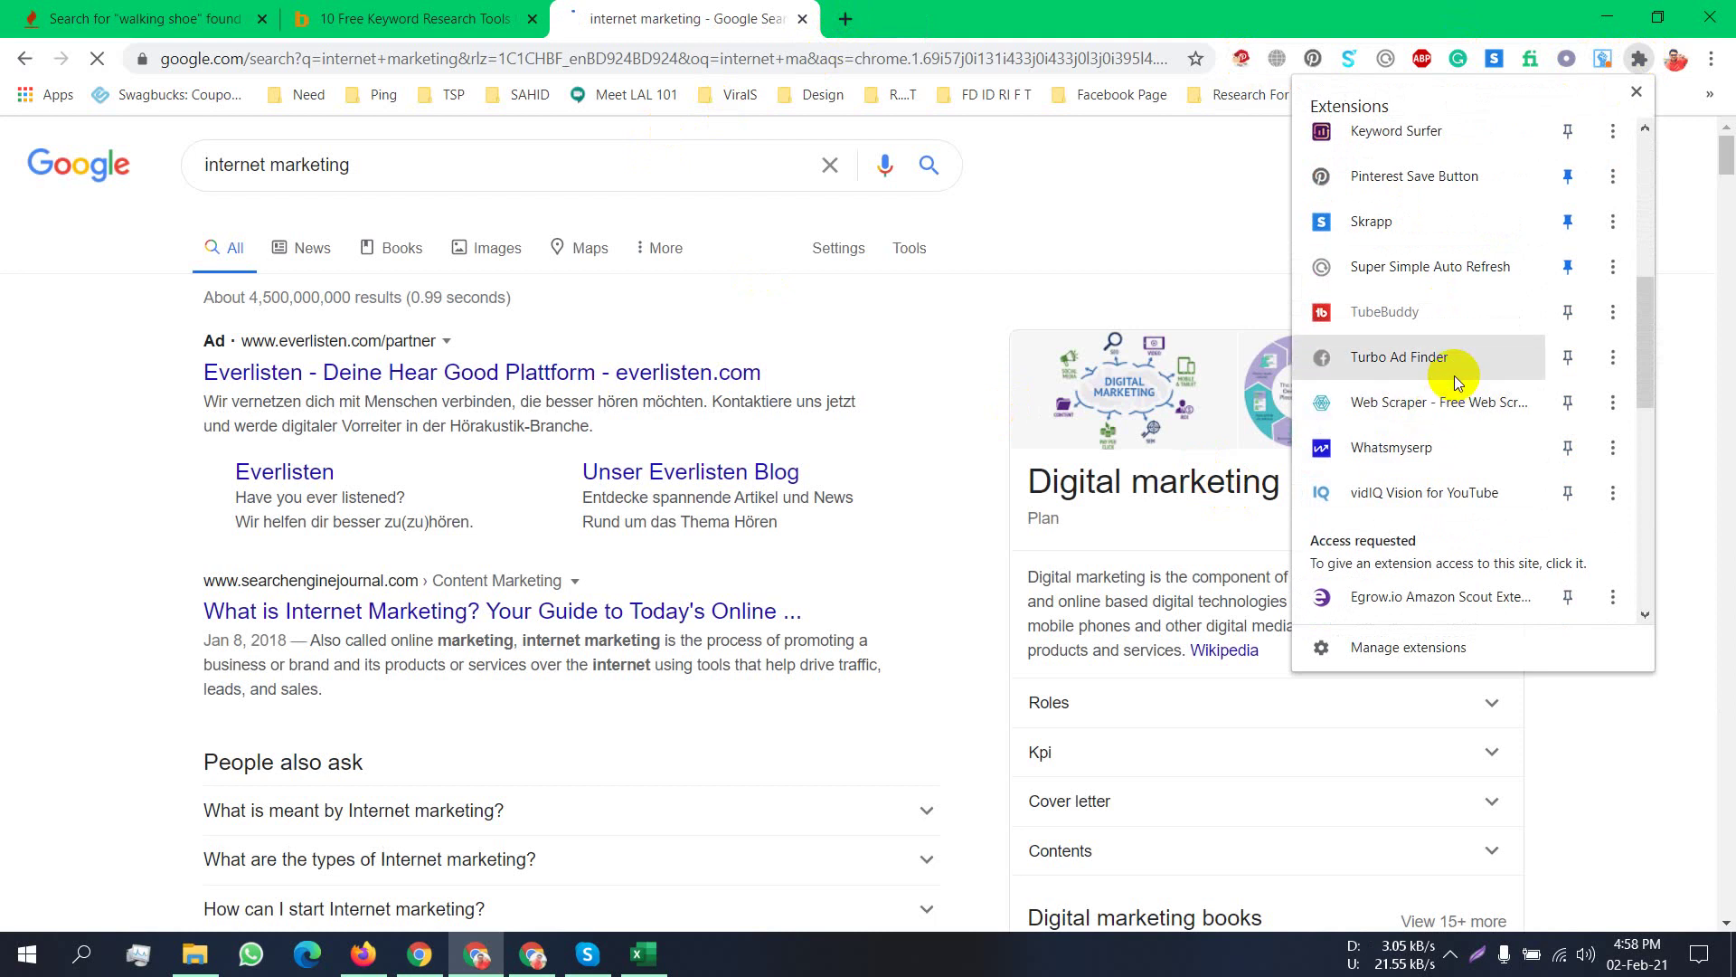
scroll(1455, 376, down, 2)
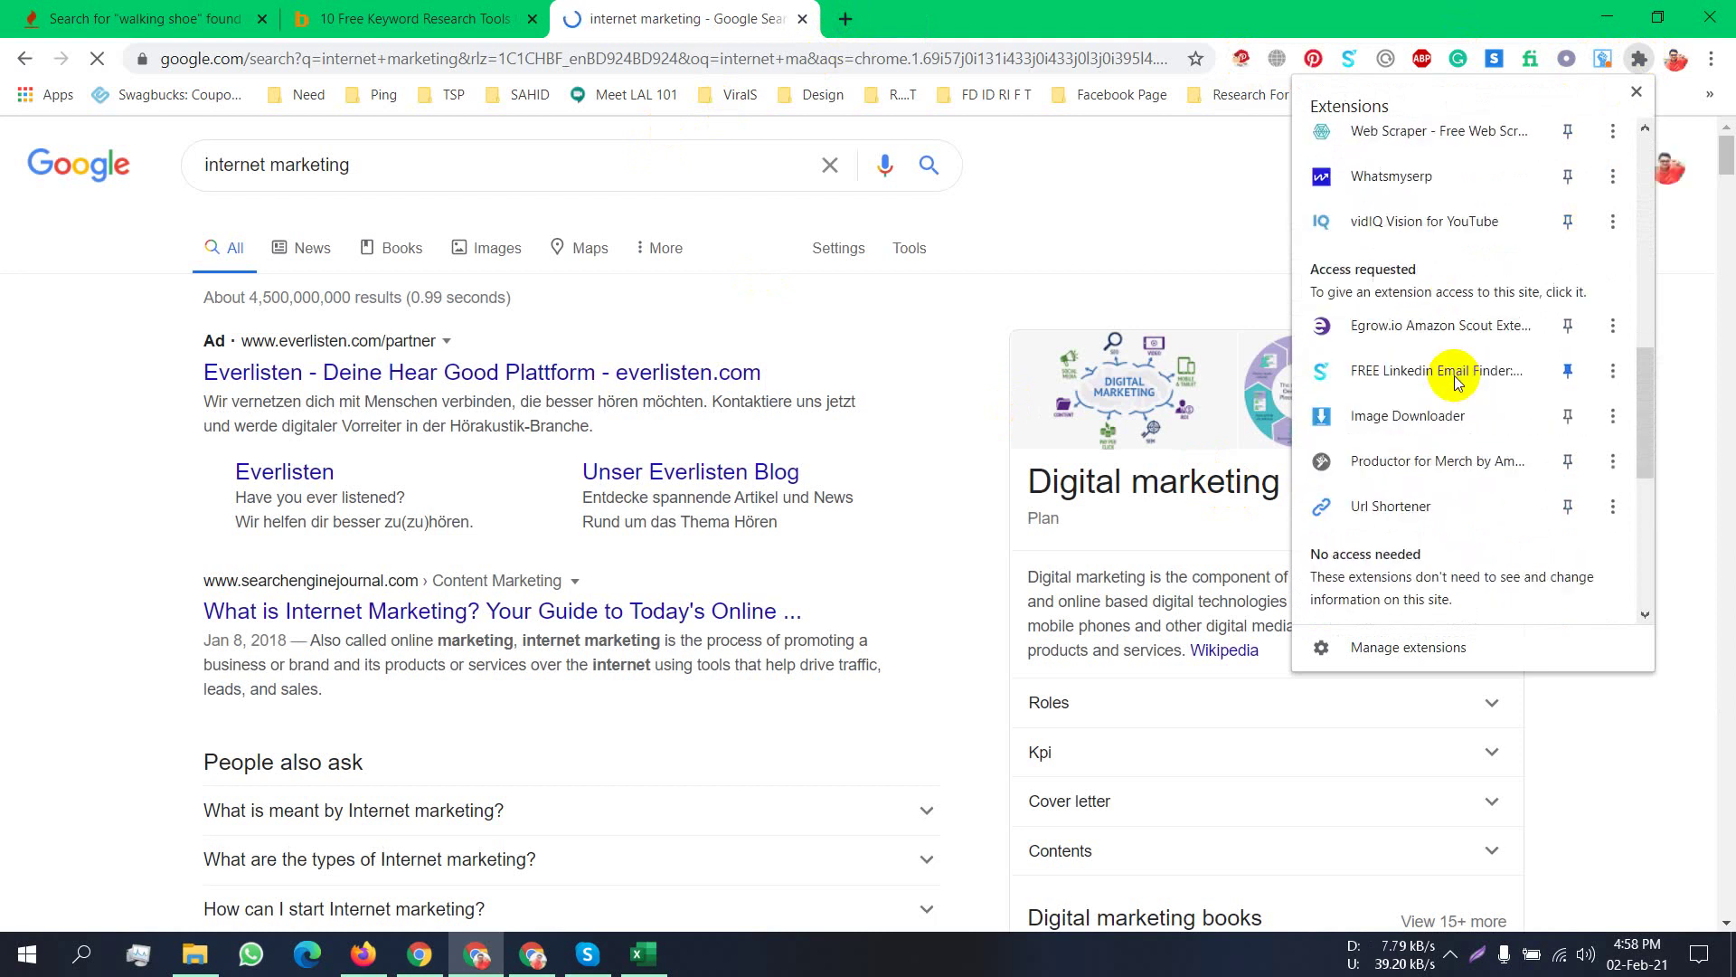
scroll(1455, 376, down, 3)
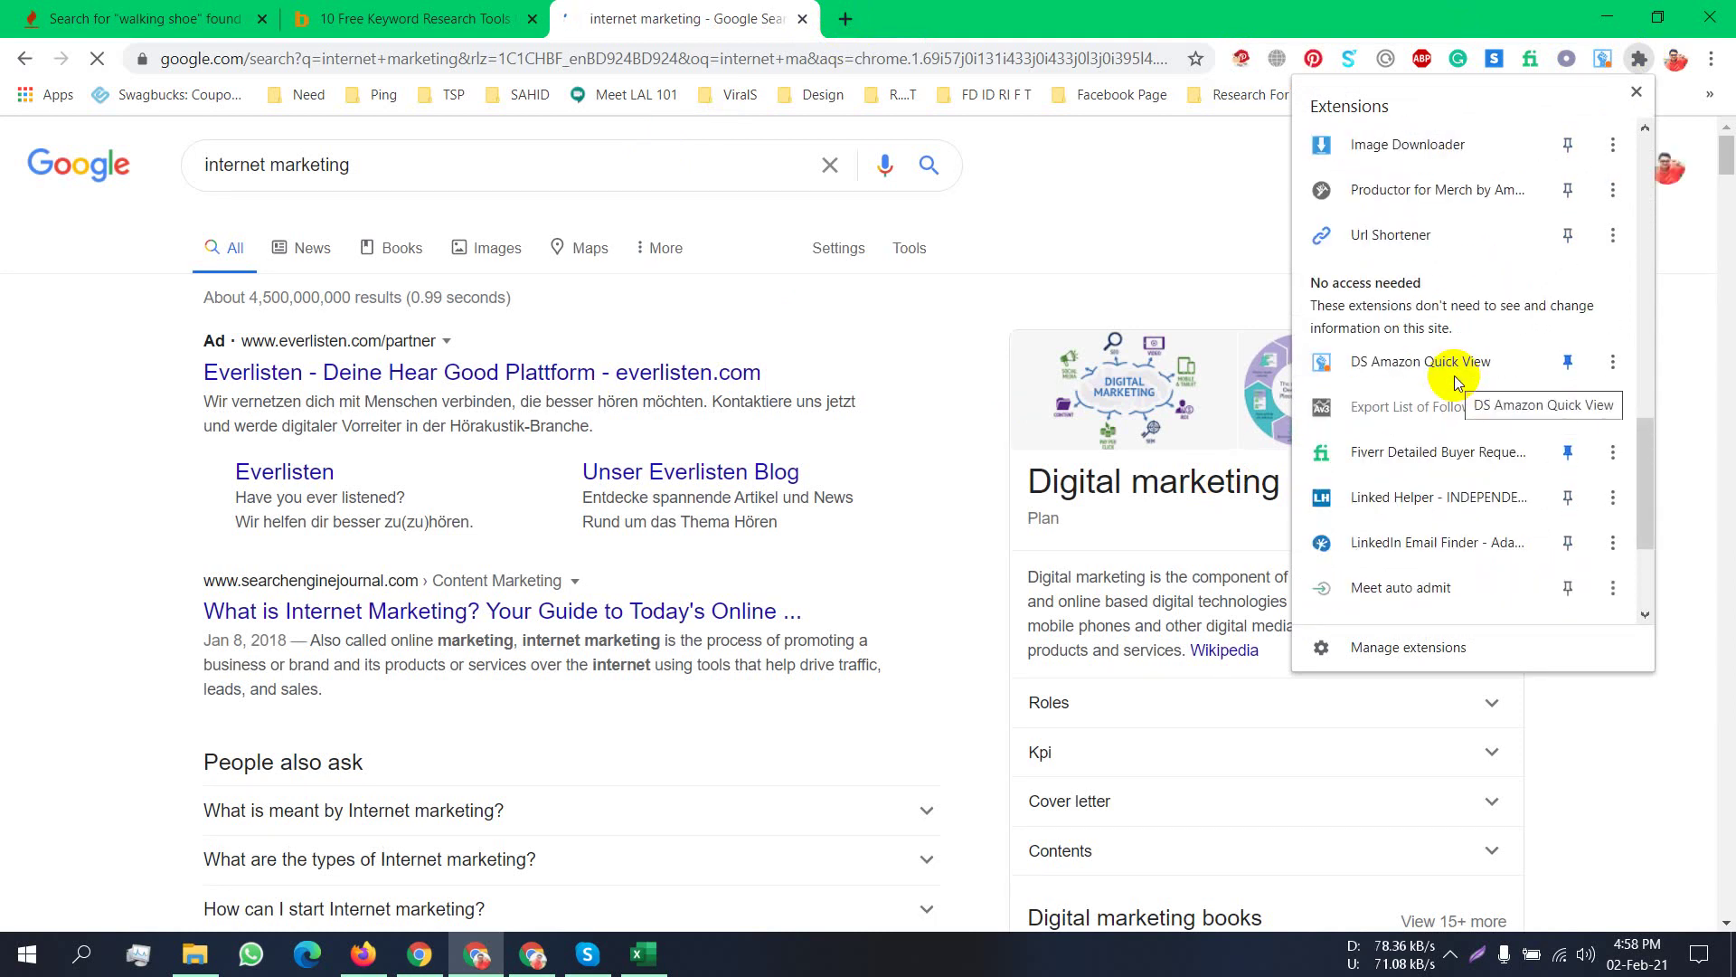
scroll(1454, 376, down, 3)
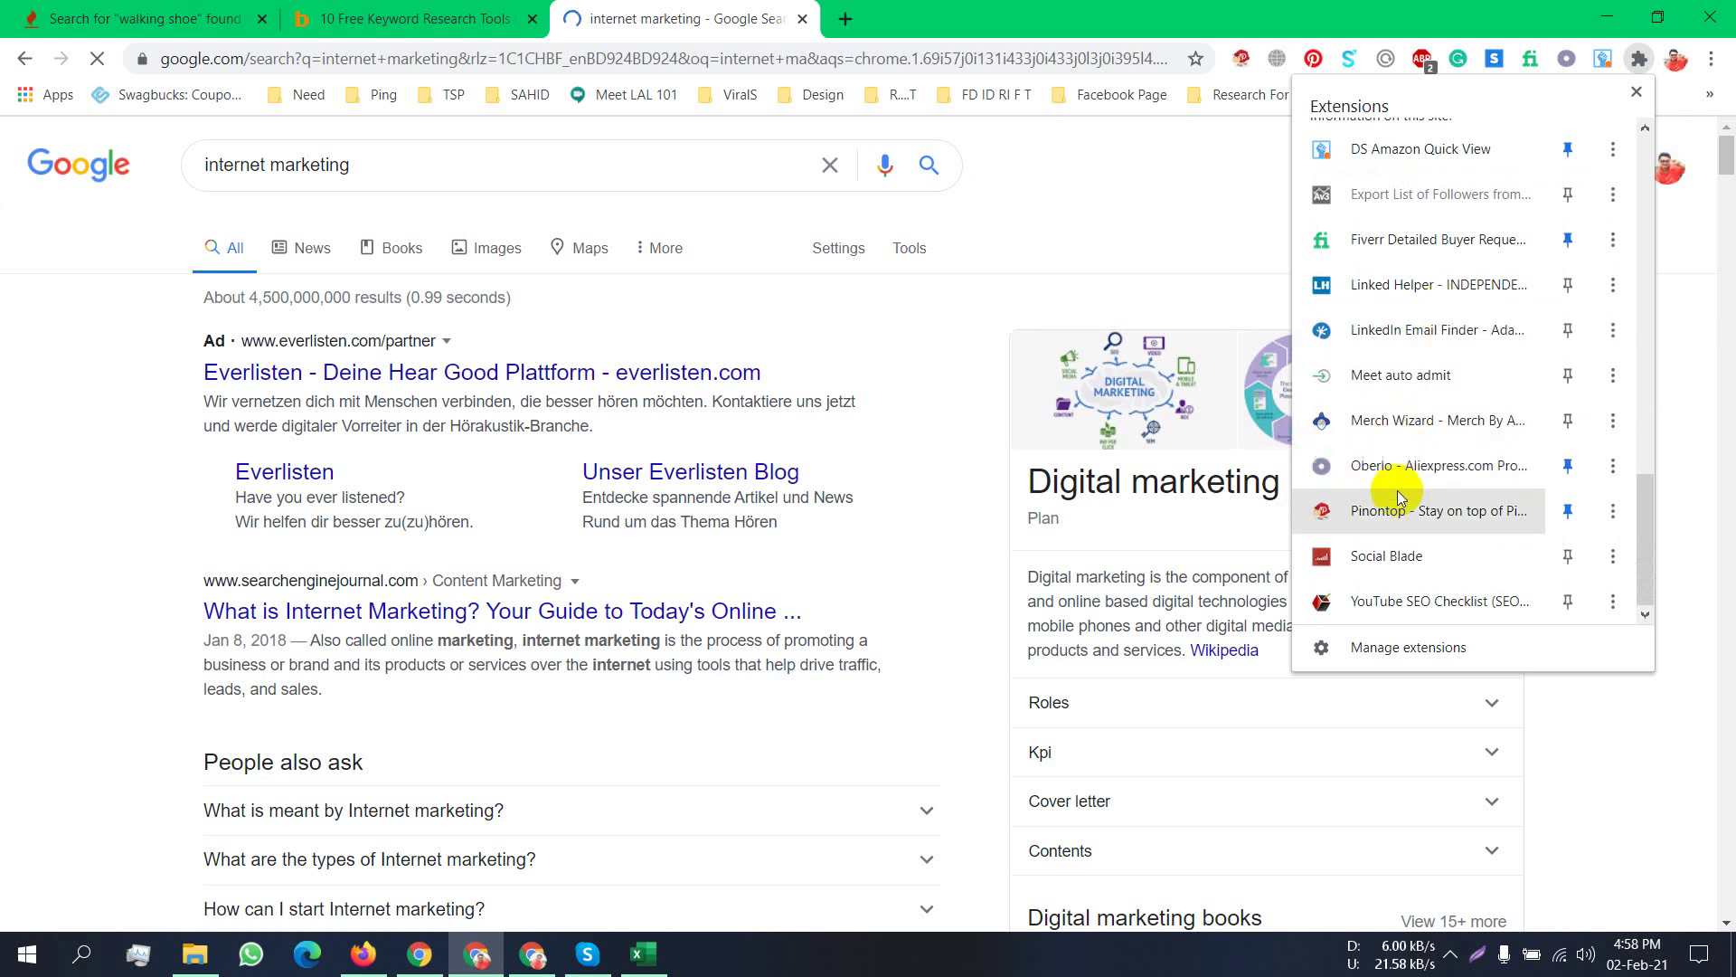
scroll(1402, 474, up, 3)
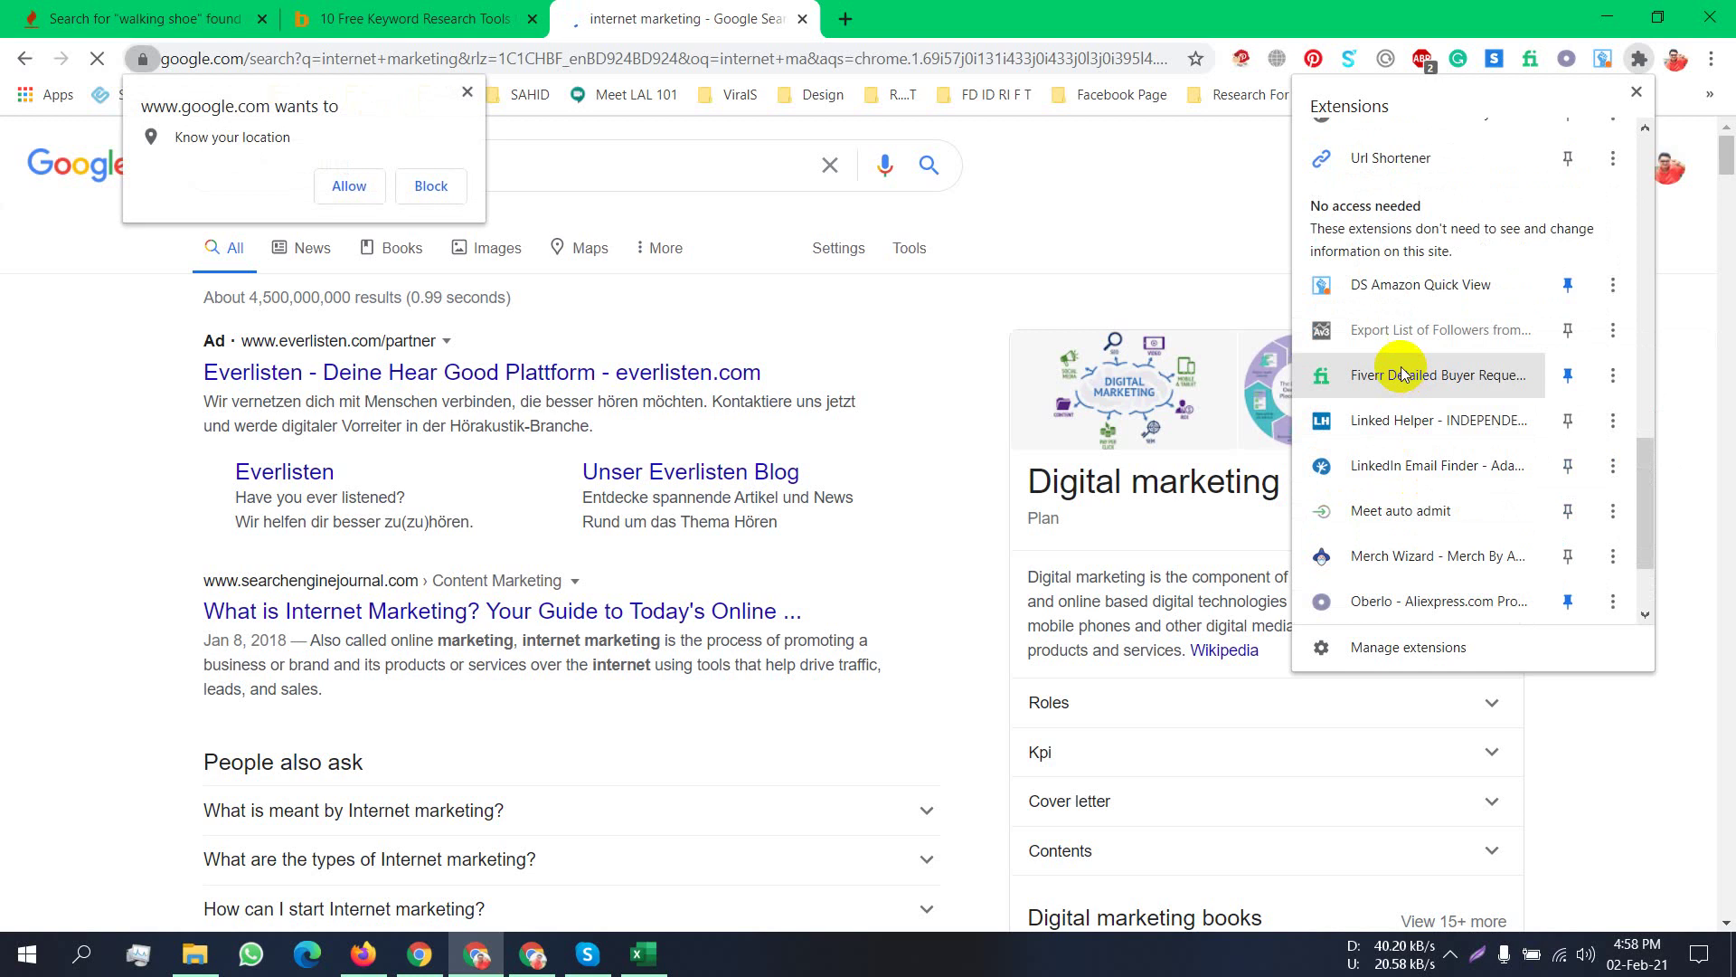
scroll(1401, 398, up, 3)
scroll(1402, 370, down, 5)
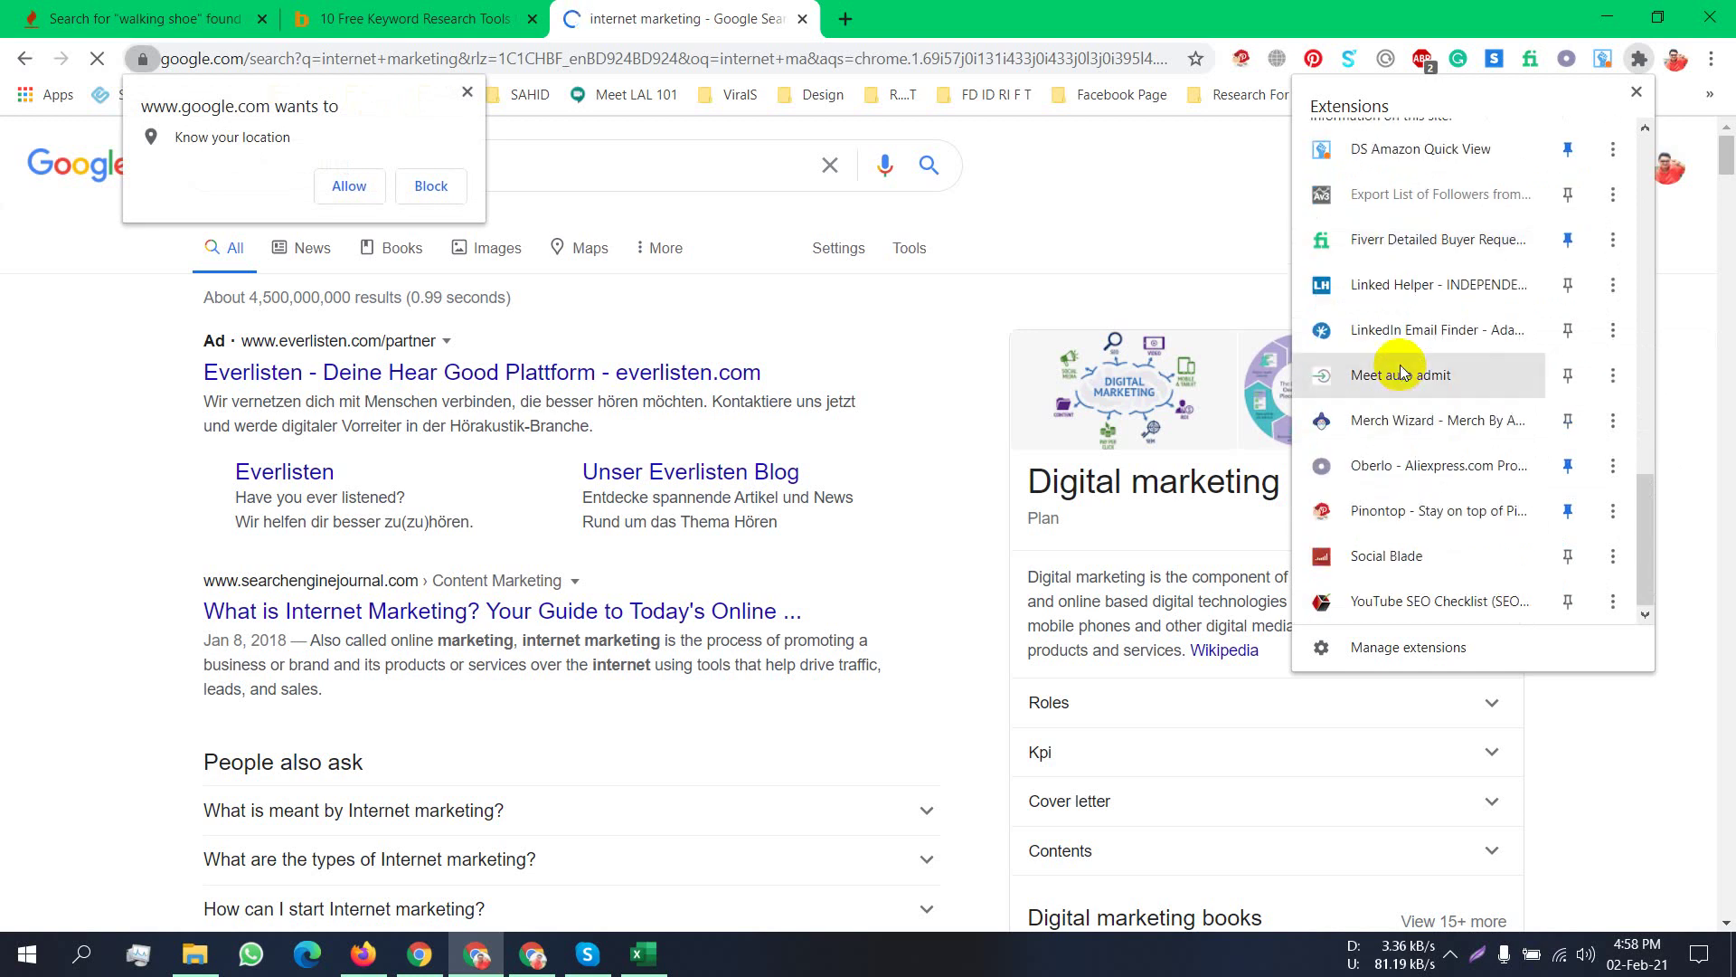
scroll(1411, 523, up, 10)
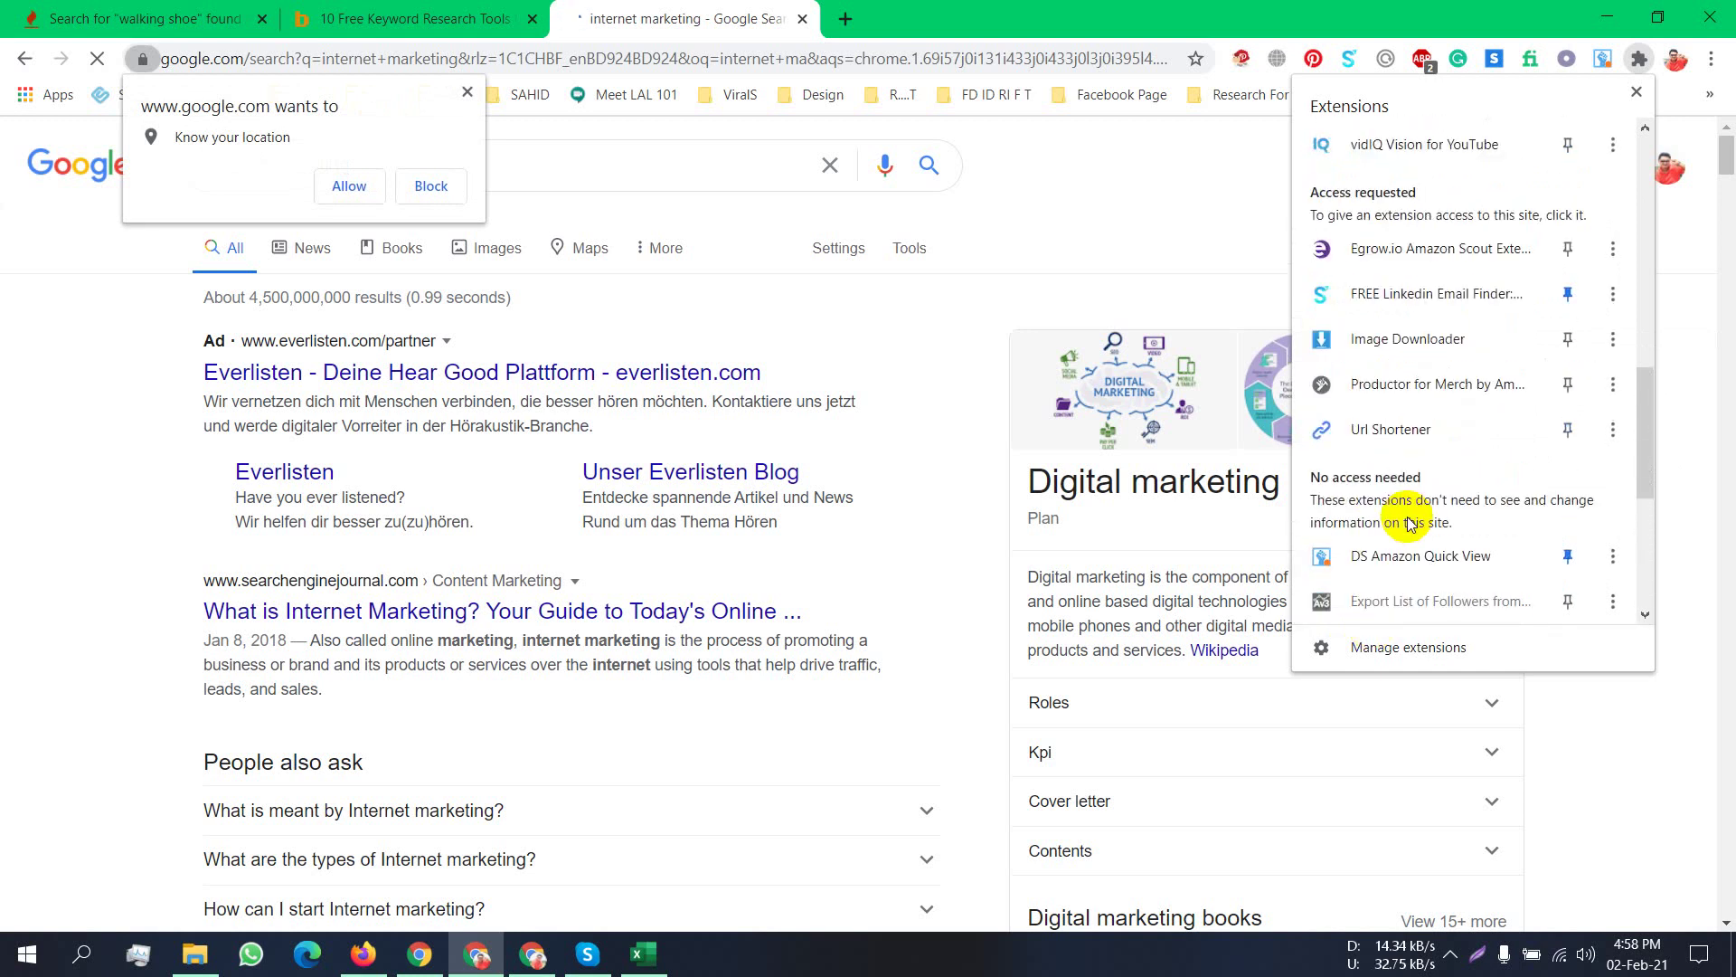
scroll(1411, 523, down, 1)
scroll(1411, 523, up, 5)
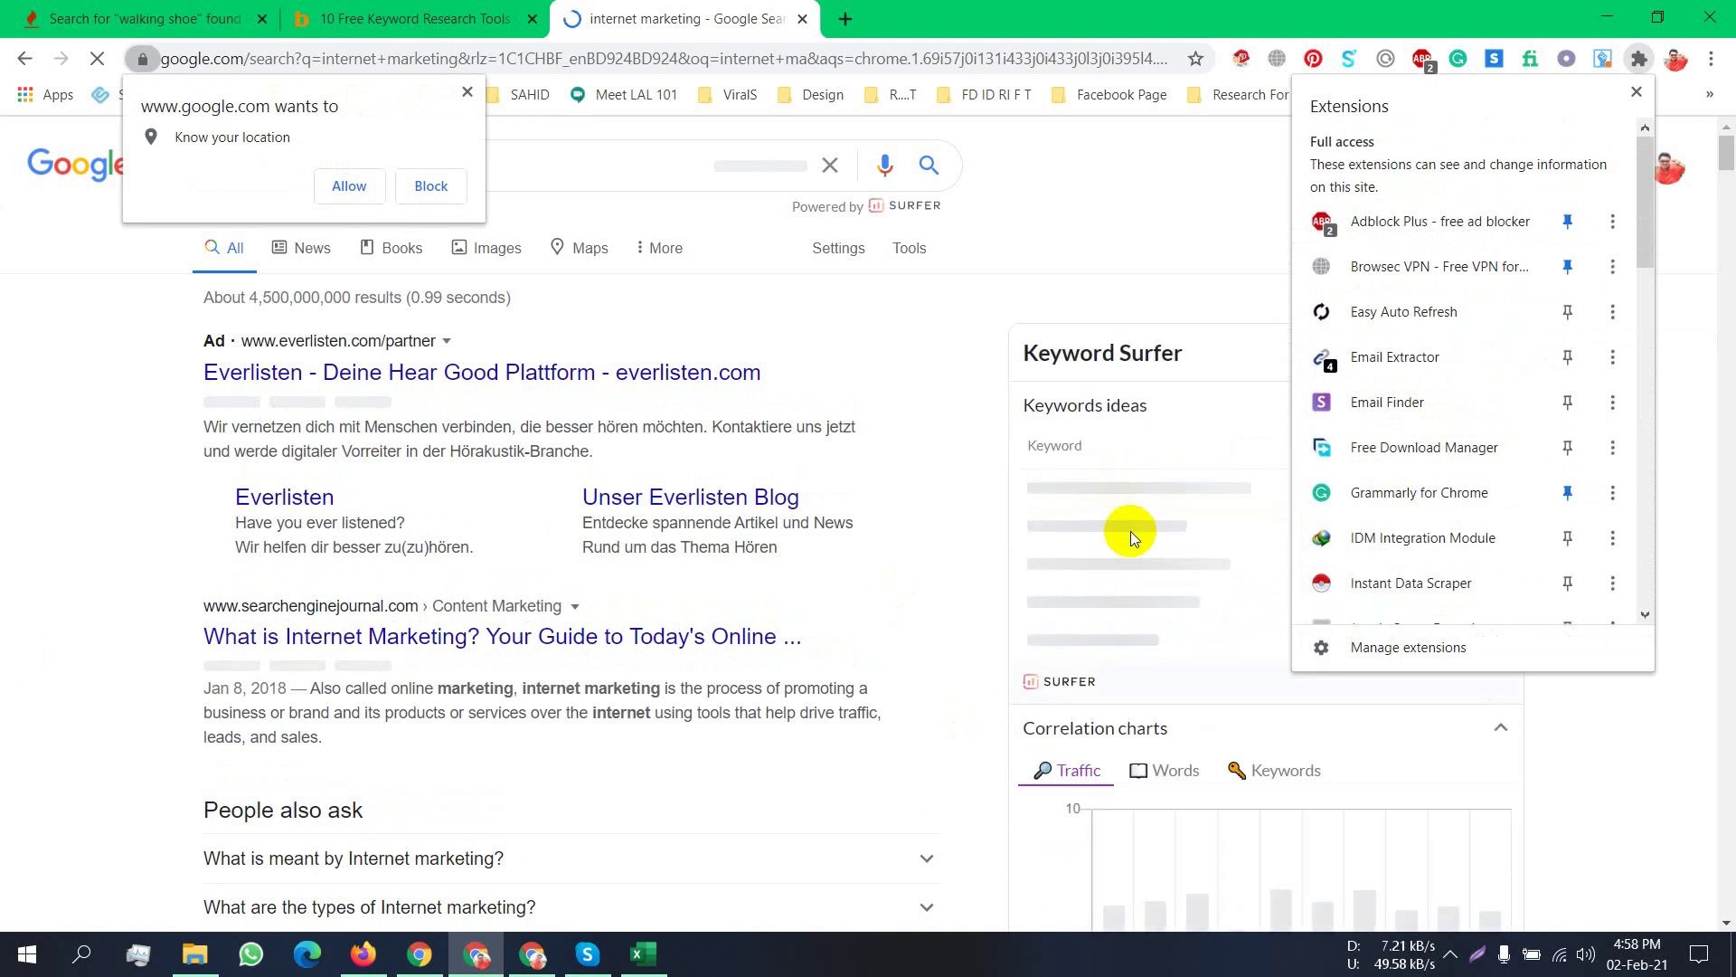
Dismiss Google's location request and examine the Keyword Surfer keyword ideas and correlation charts beside the search results.
scroll(1132, 533, down, 3)
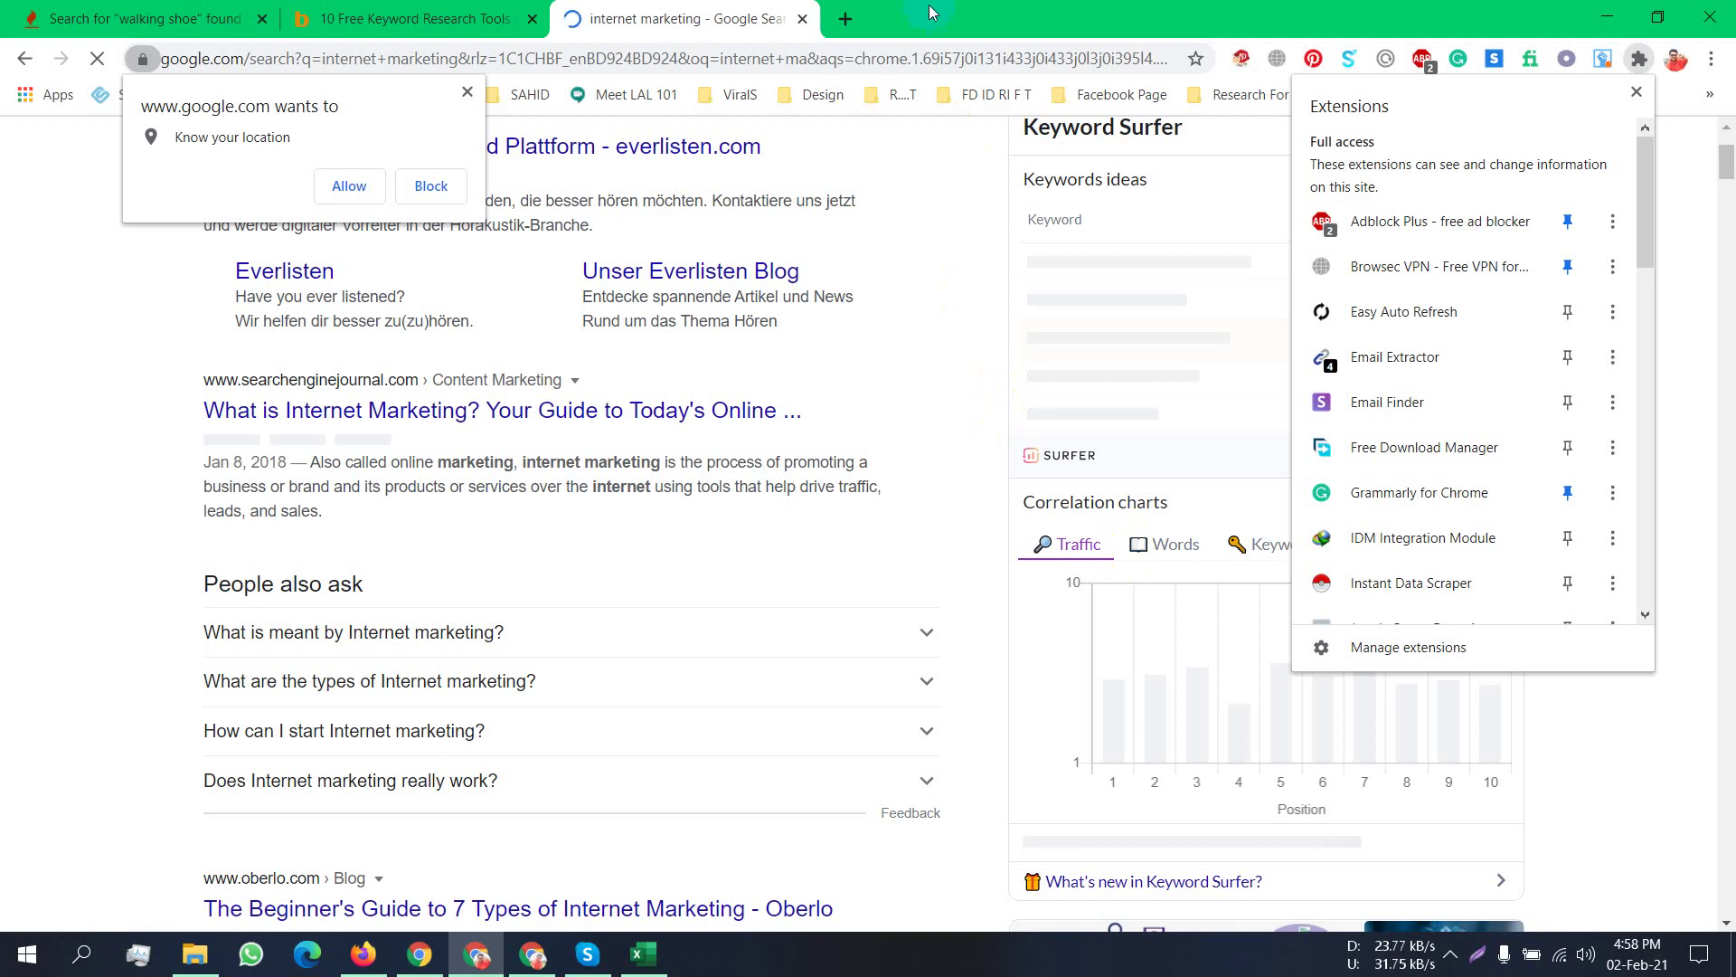
click(471, 90)
scroll(982, 506, down, 3)
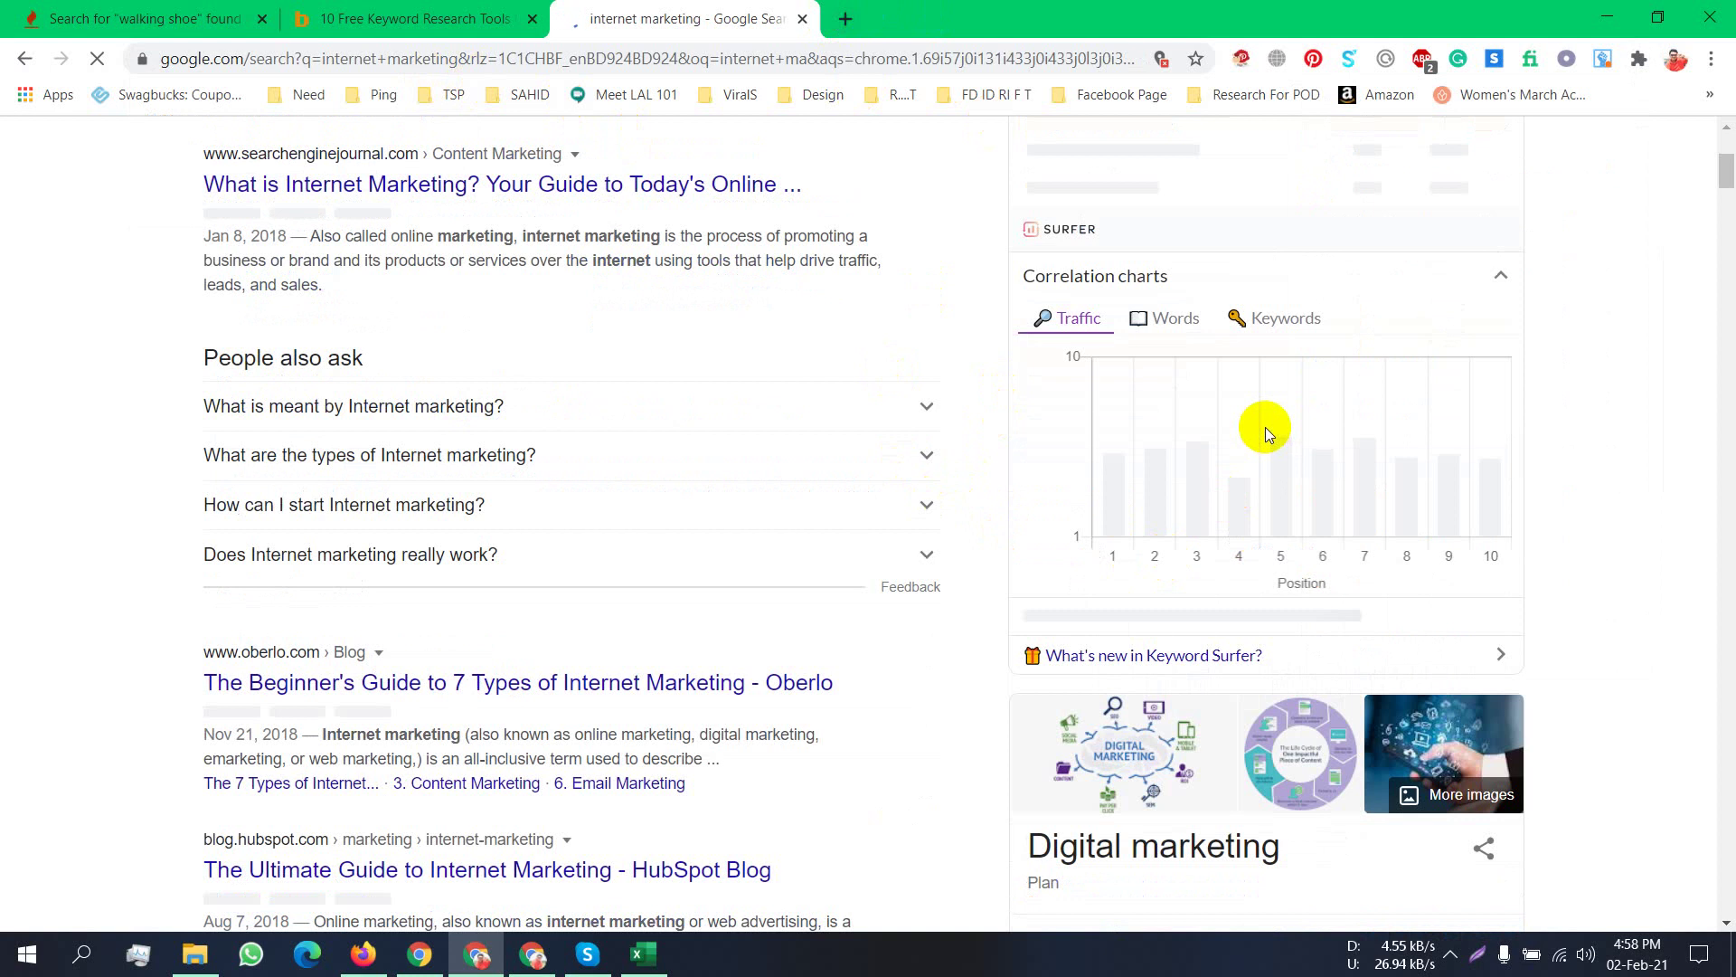
scroll(1266, 427, down, 7)
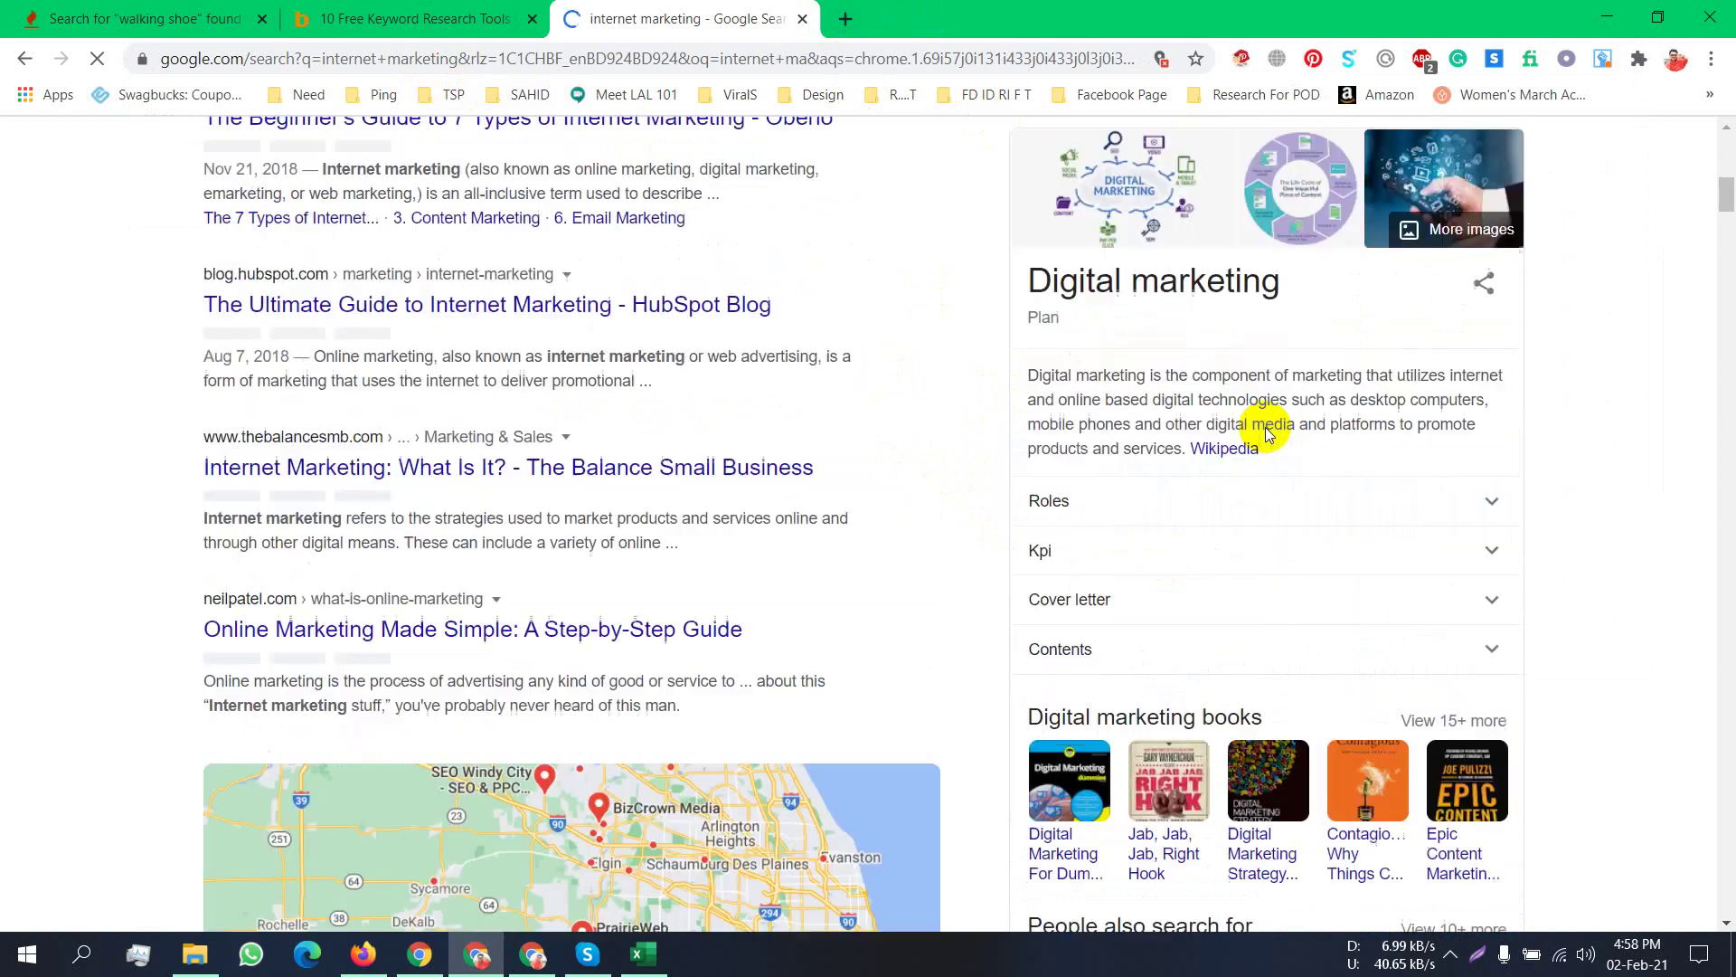
scroll(1266, 427, up, 5)
scroll(1266, 434, up, 3)
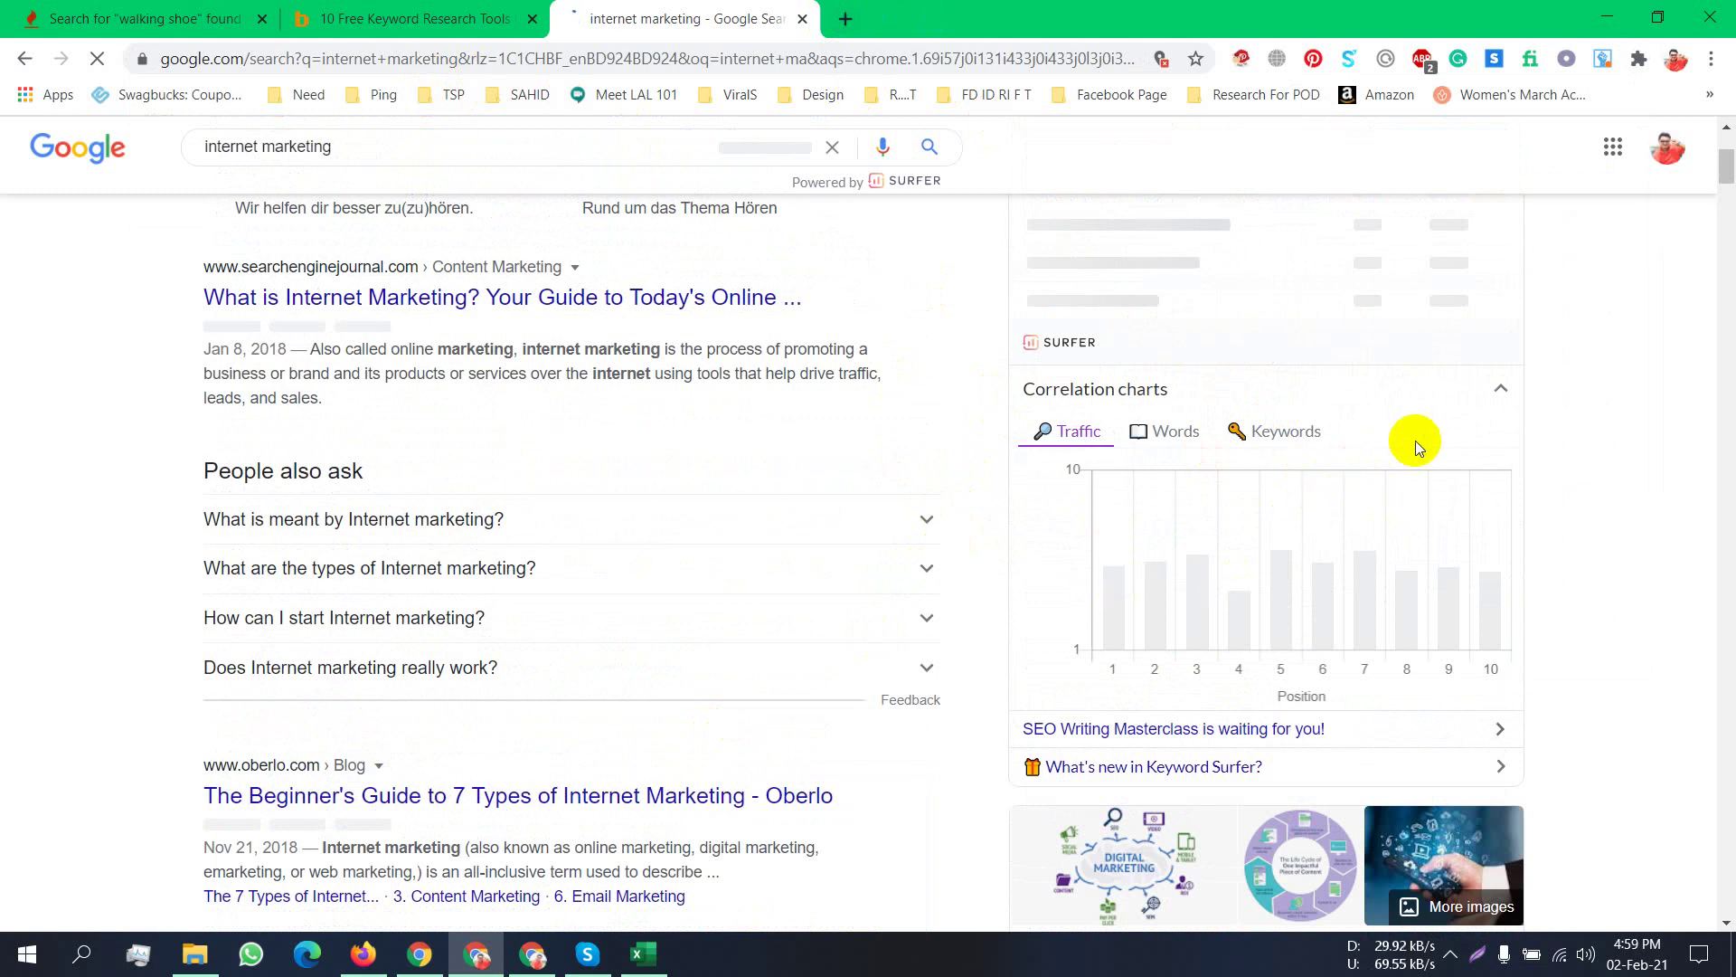
scroll(1490, 409, up, 5)
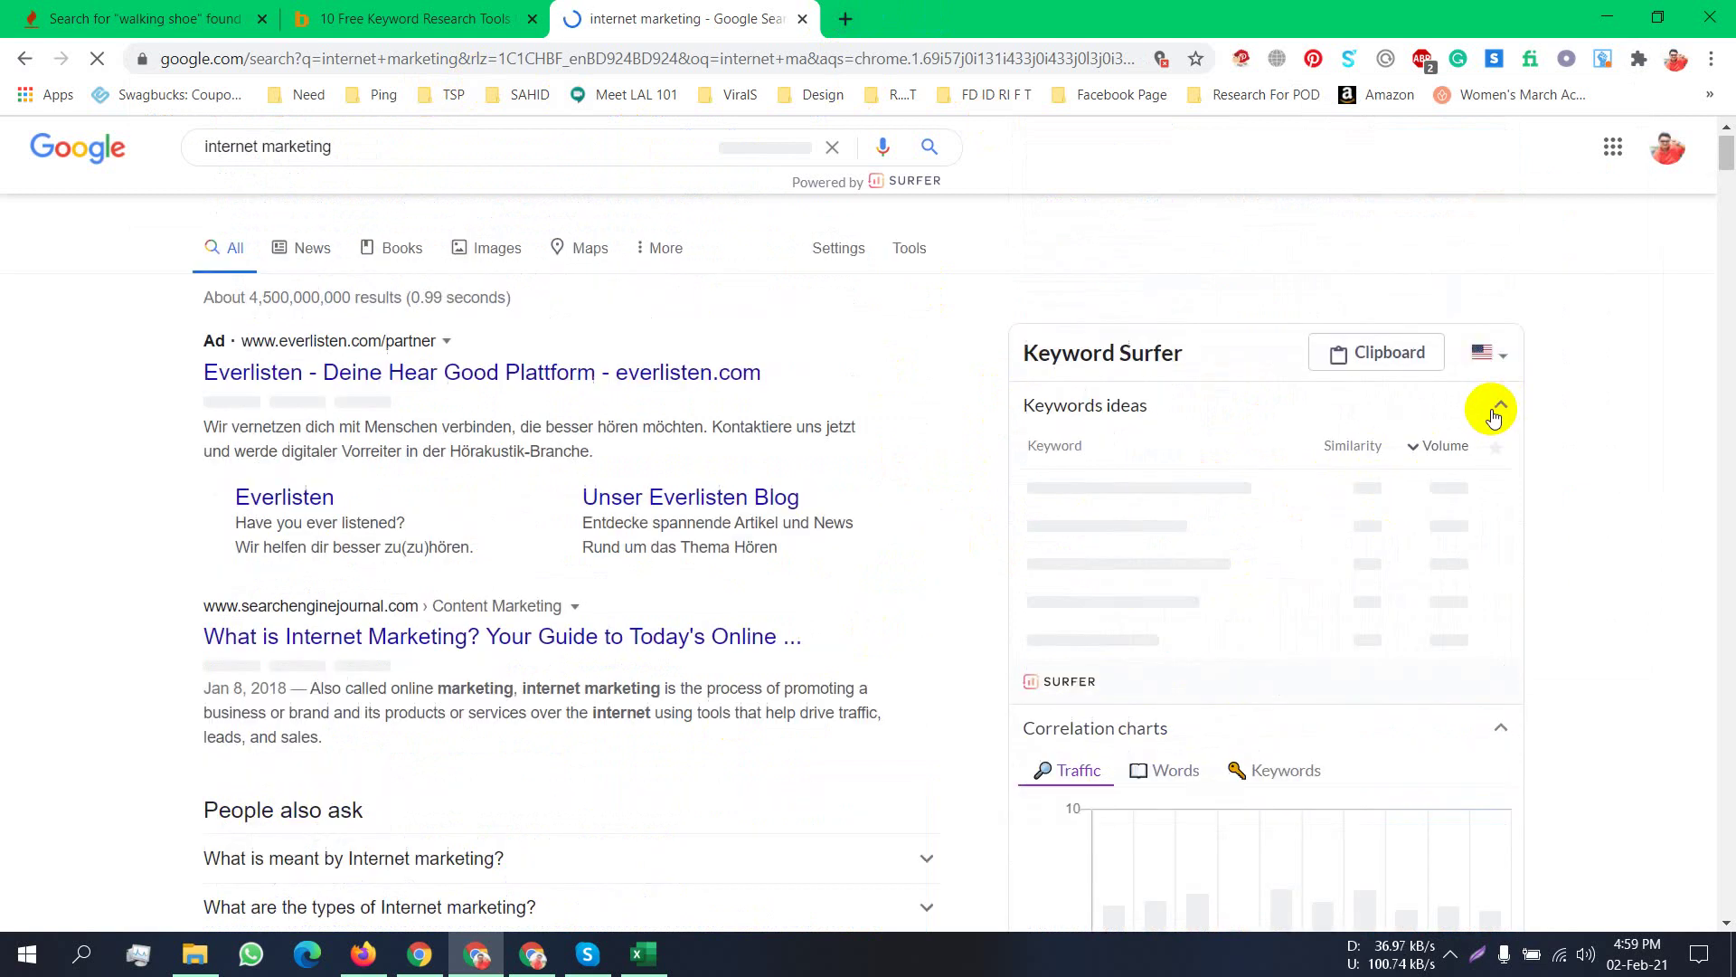
scroll(1221, 401, down, 6)
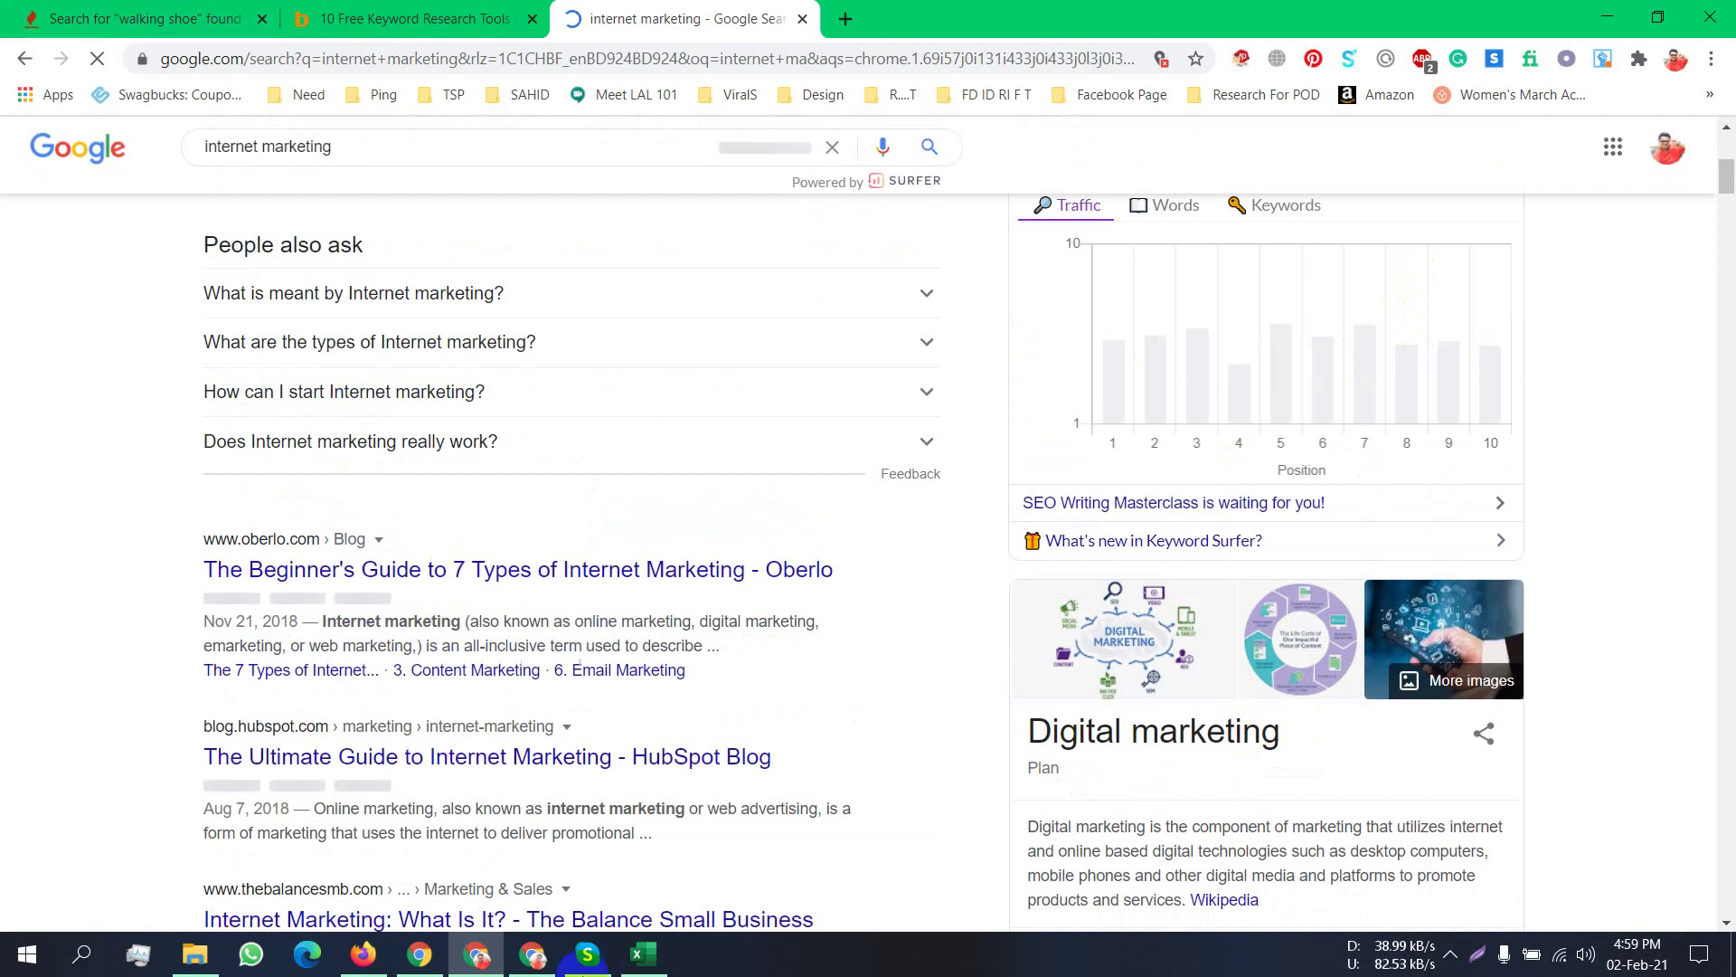
Switch to Keyword Planner in Firefox and review the competition levels down to the end of the first page of keyword ideas.
click(364, 957)
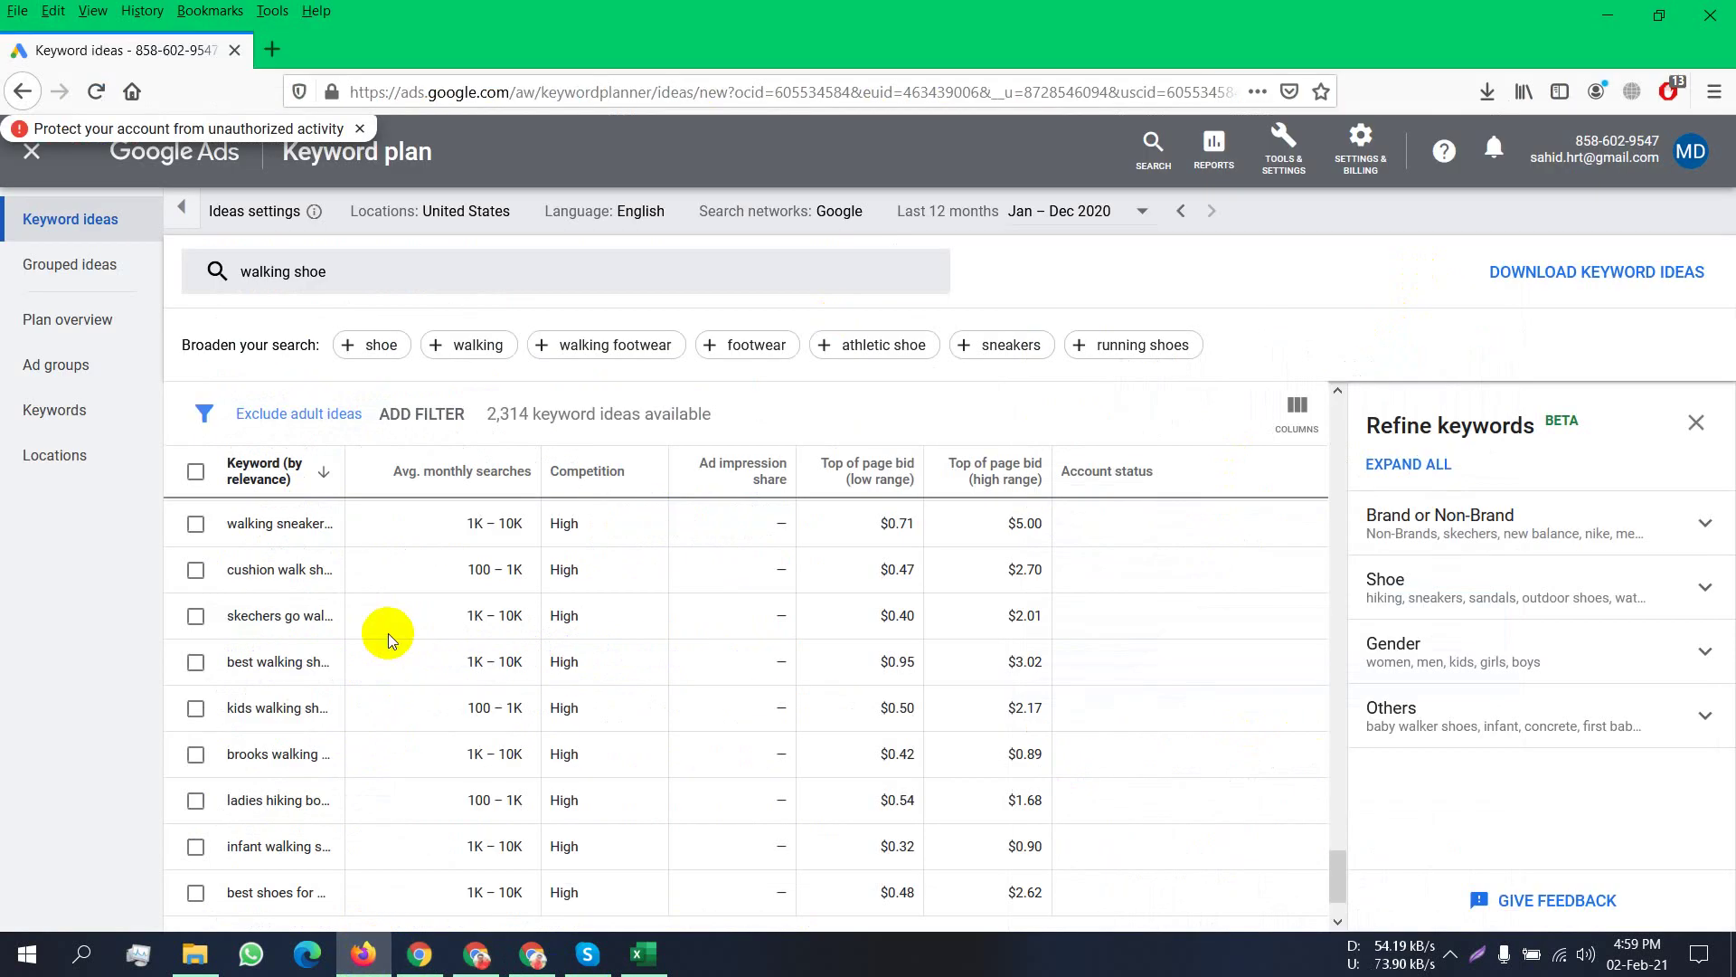
scroll(431, 765, down, 3)
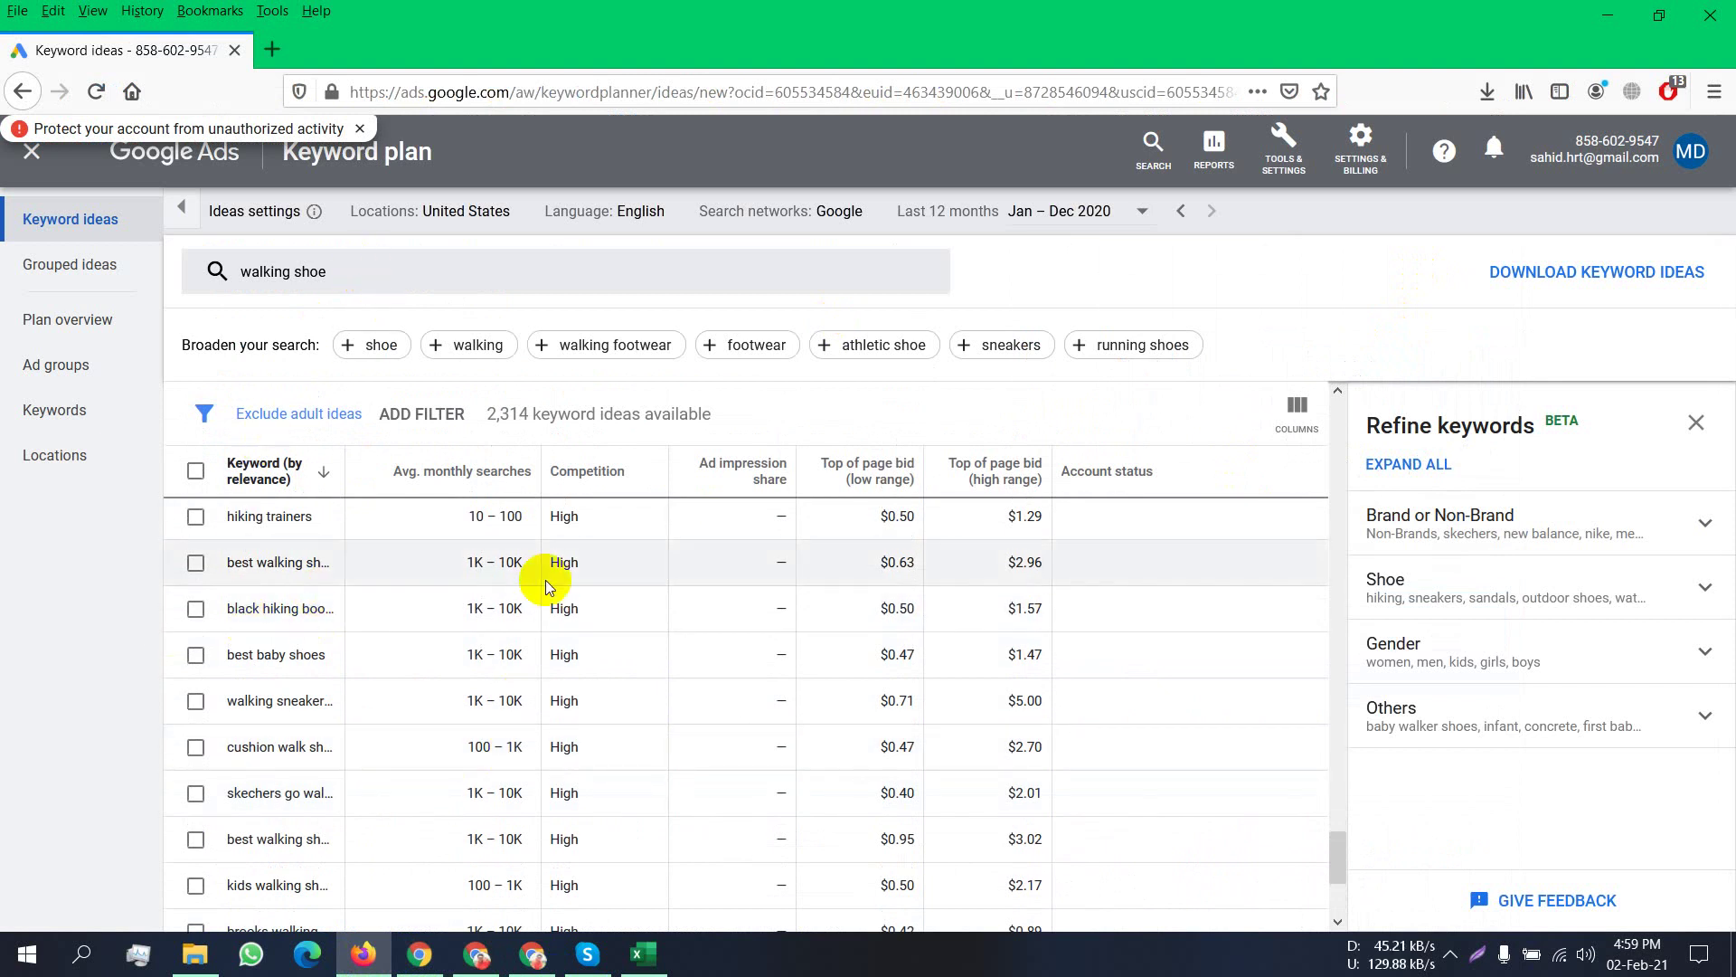
scroll(430, 576, up, 1)
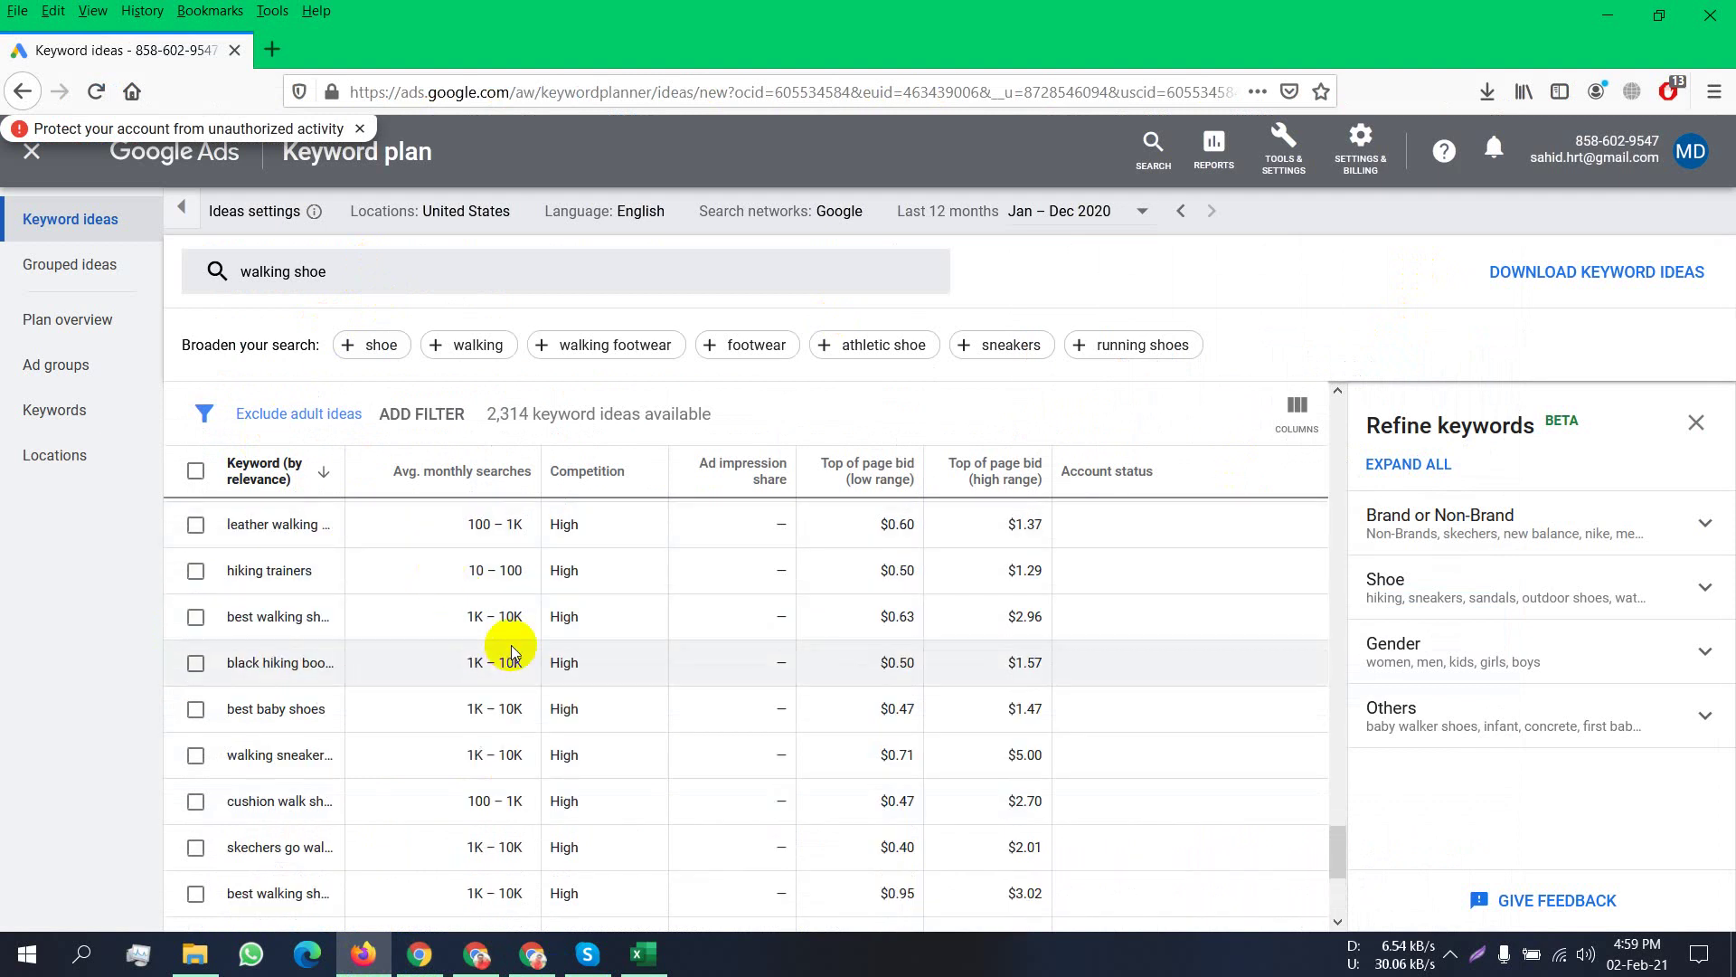
scroll(575, 731, down, 4)
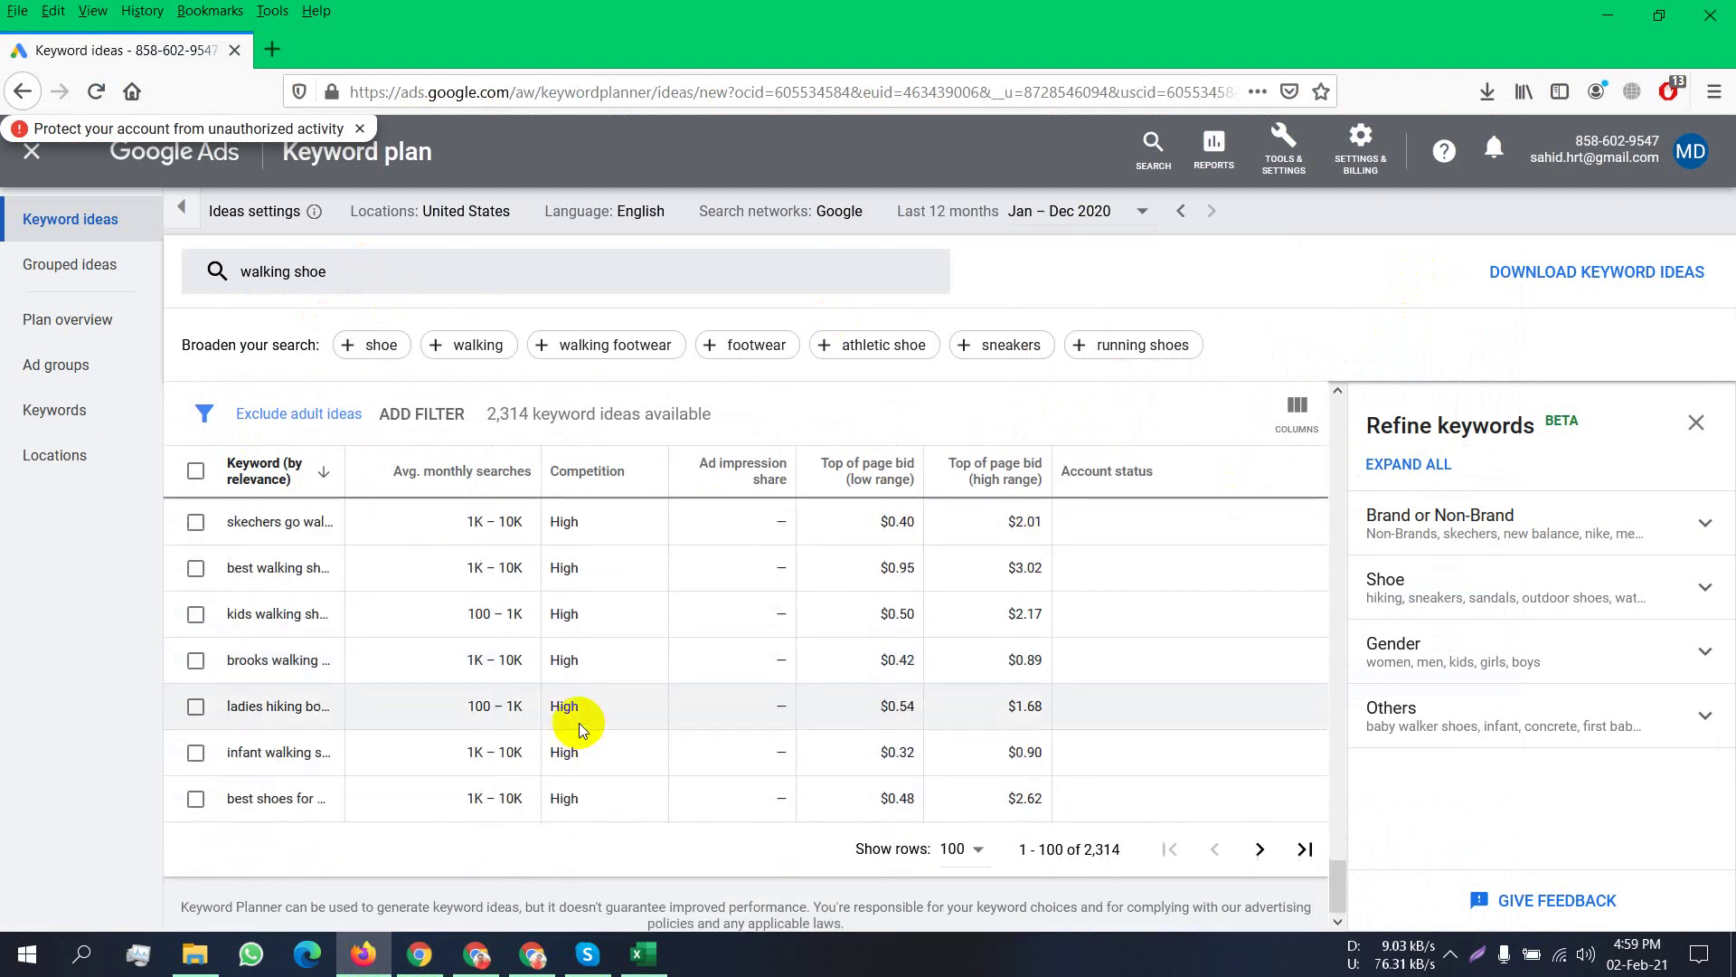
Go to the second page of "walking shoe" keyword ideas, rows 101–200, and examine their search volumes and competition.
click(1257, 850)
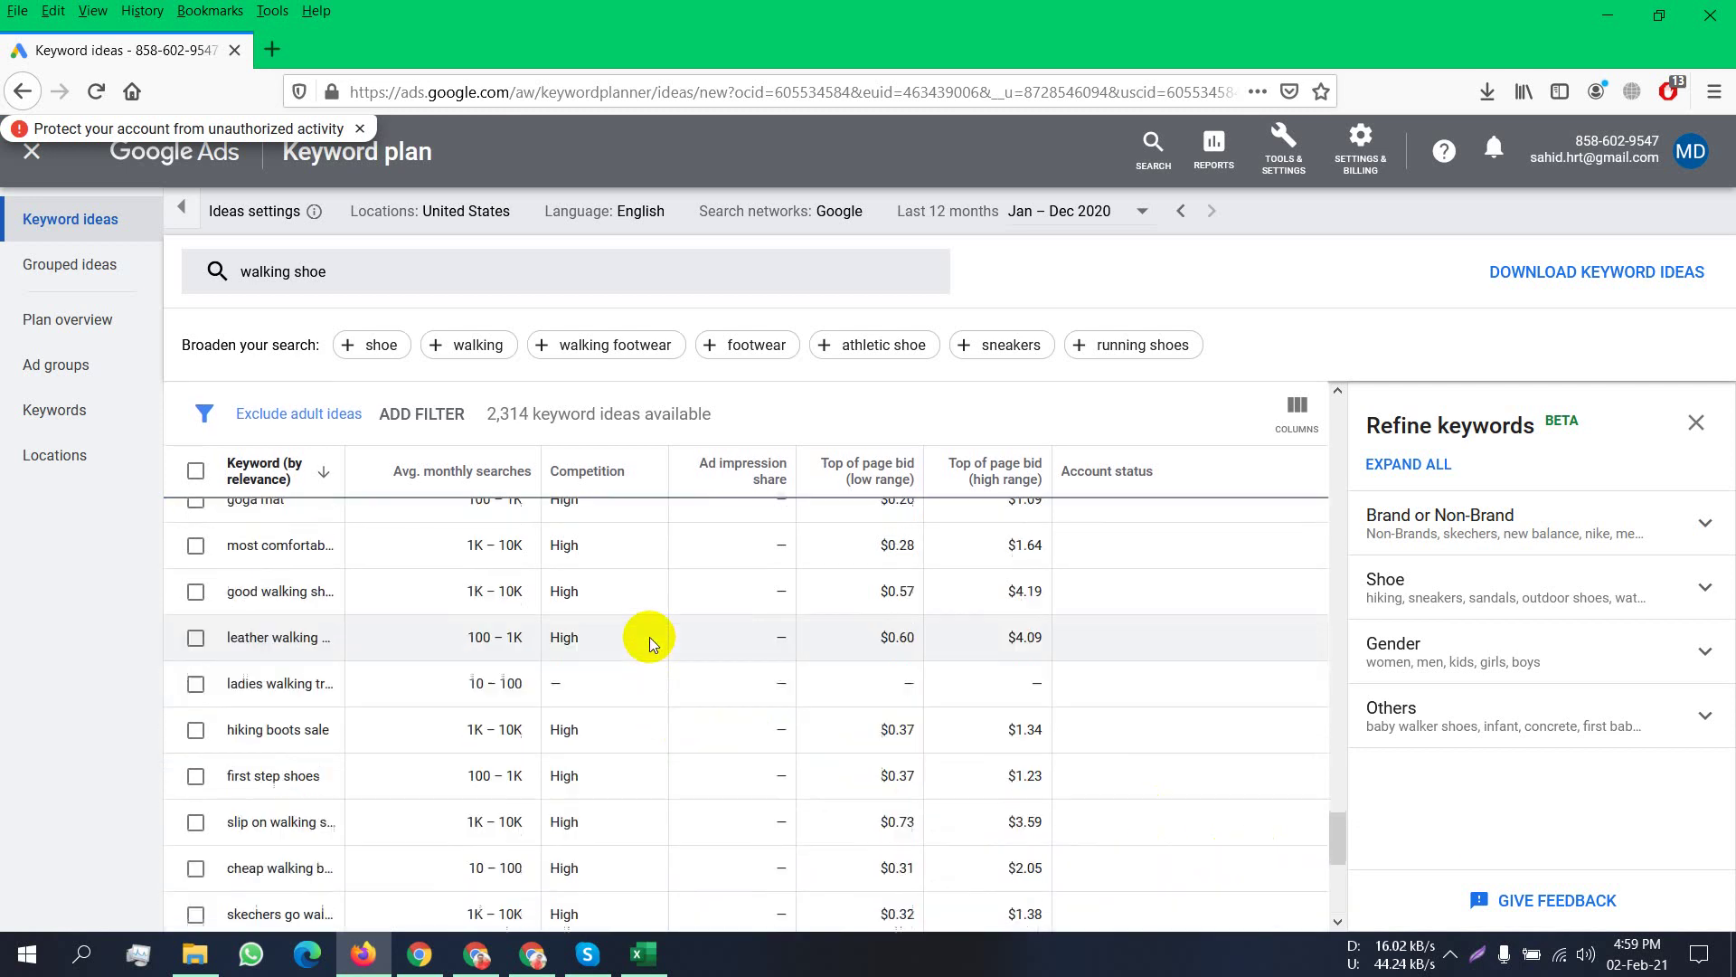
scroll(650, 636, down, 3)
scroll(649, 636, down, 3)
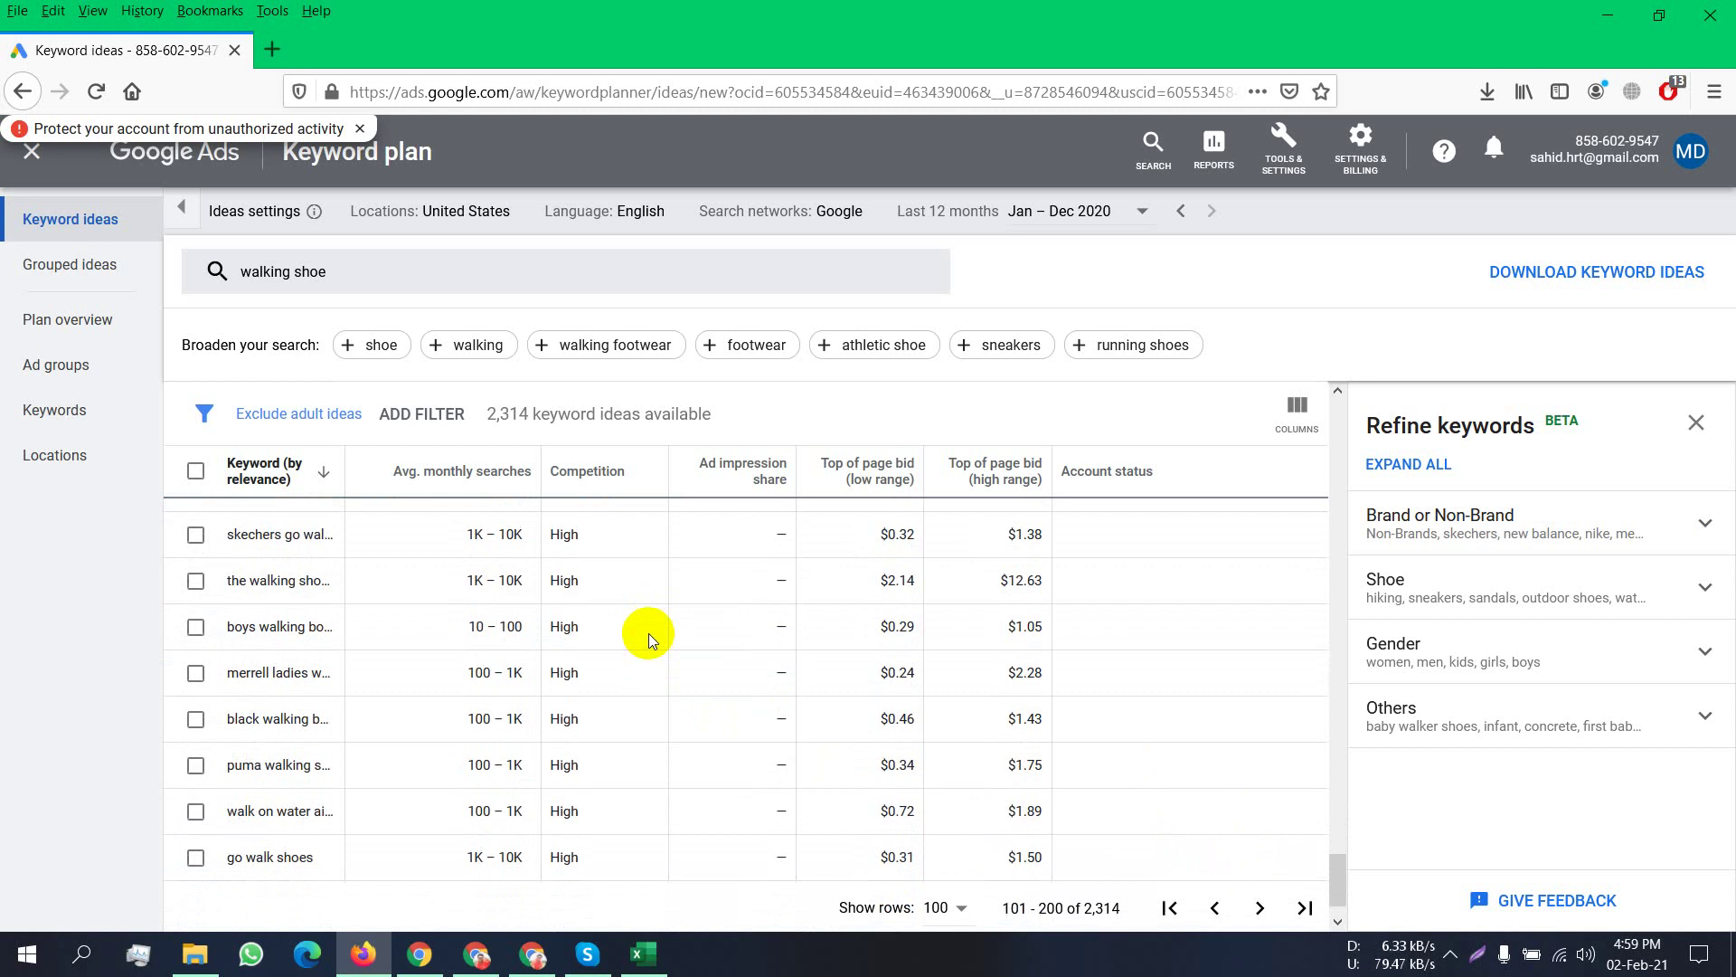
scroll(647, 631, up, 6)
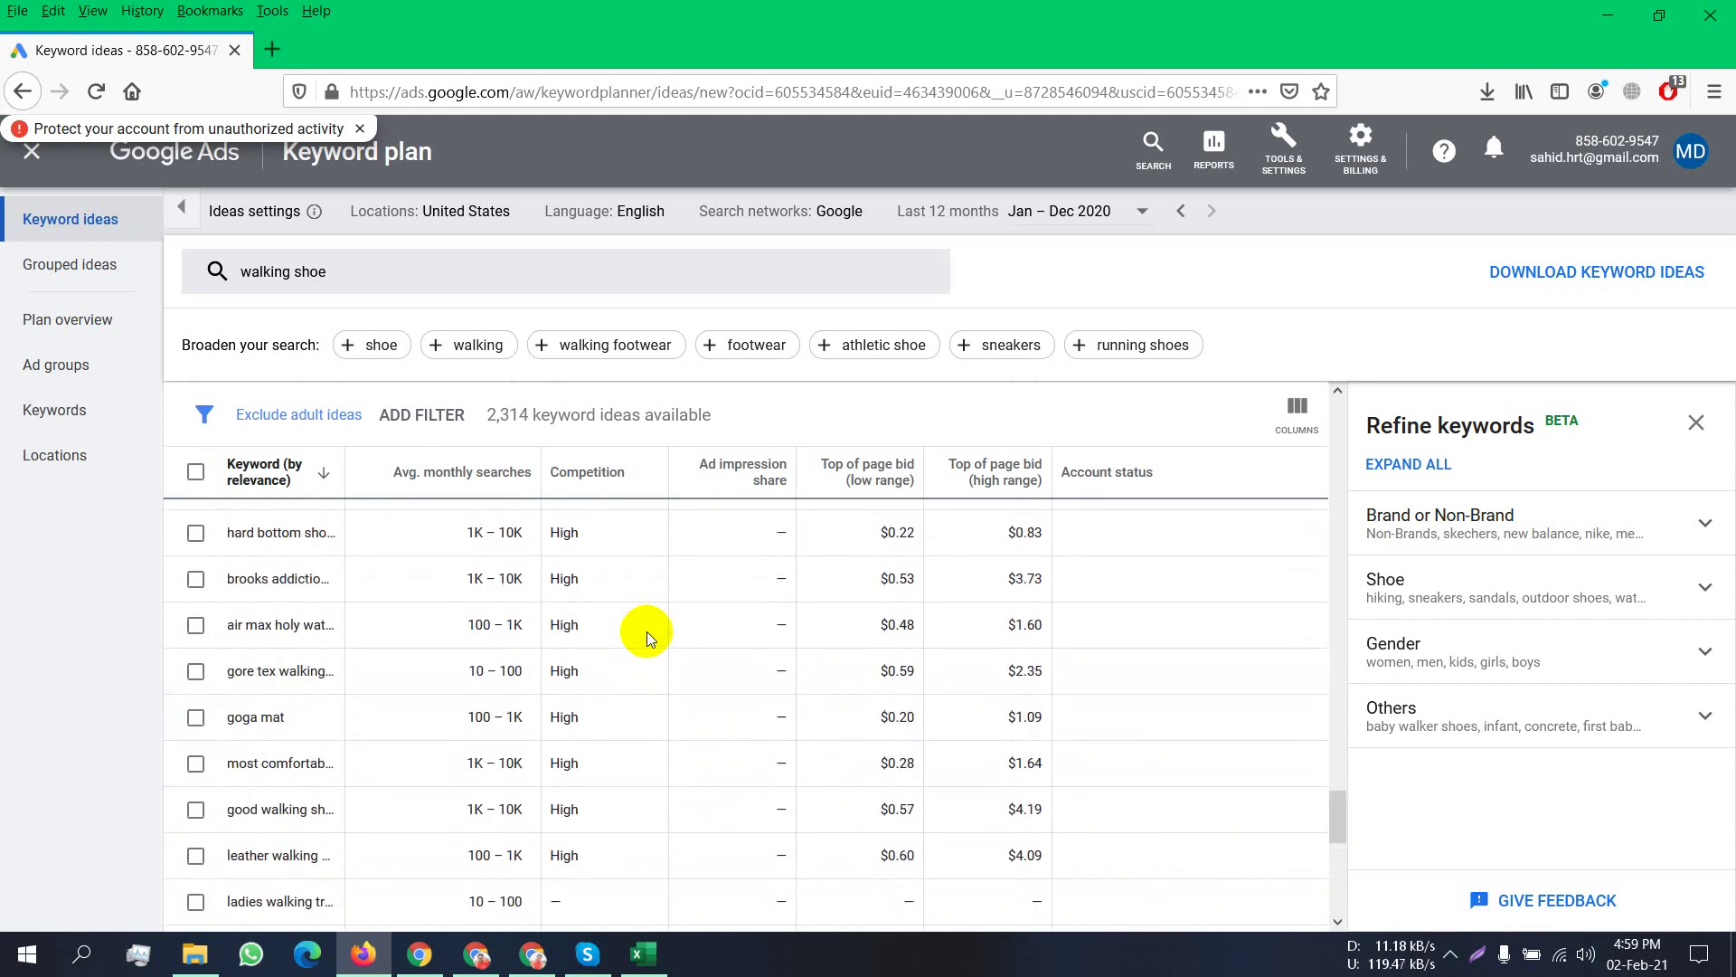
scroll(624, 620, down, 3)
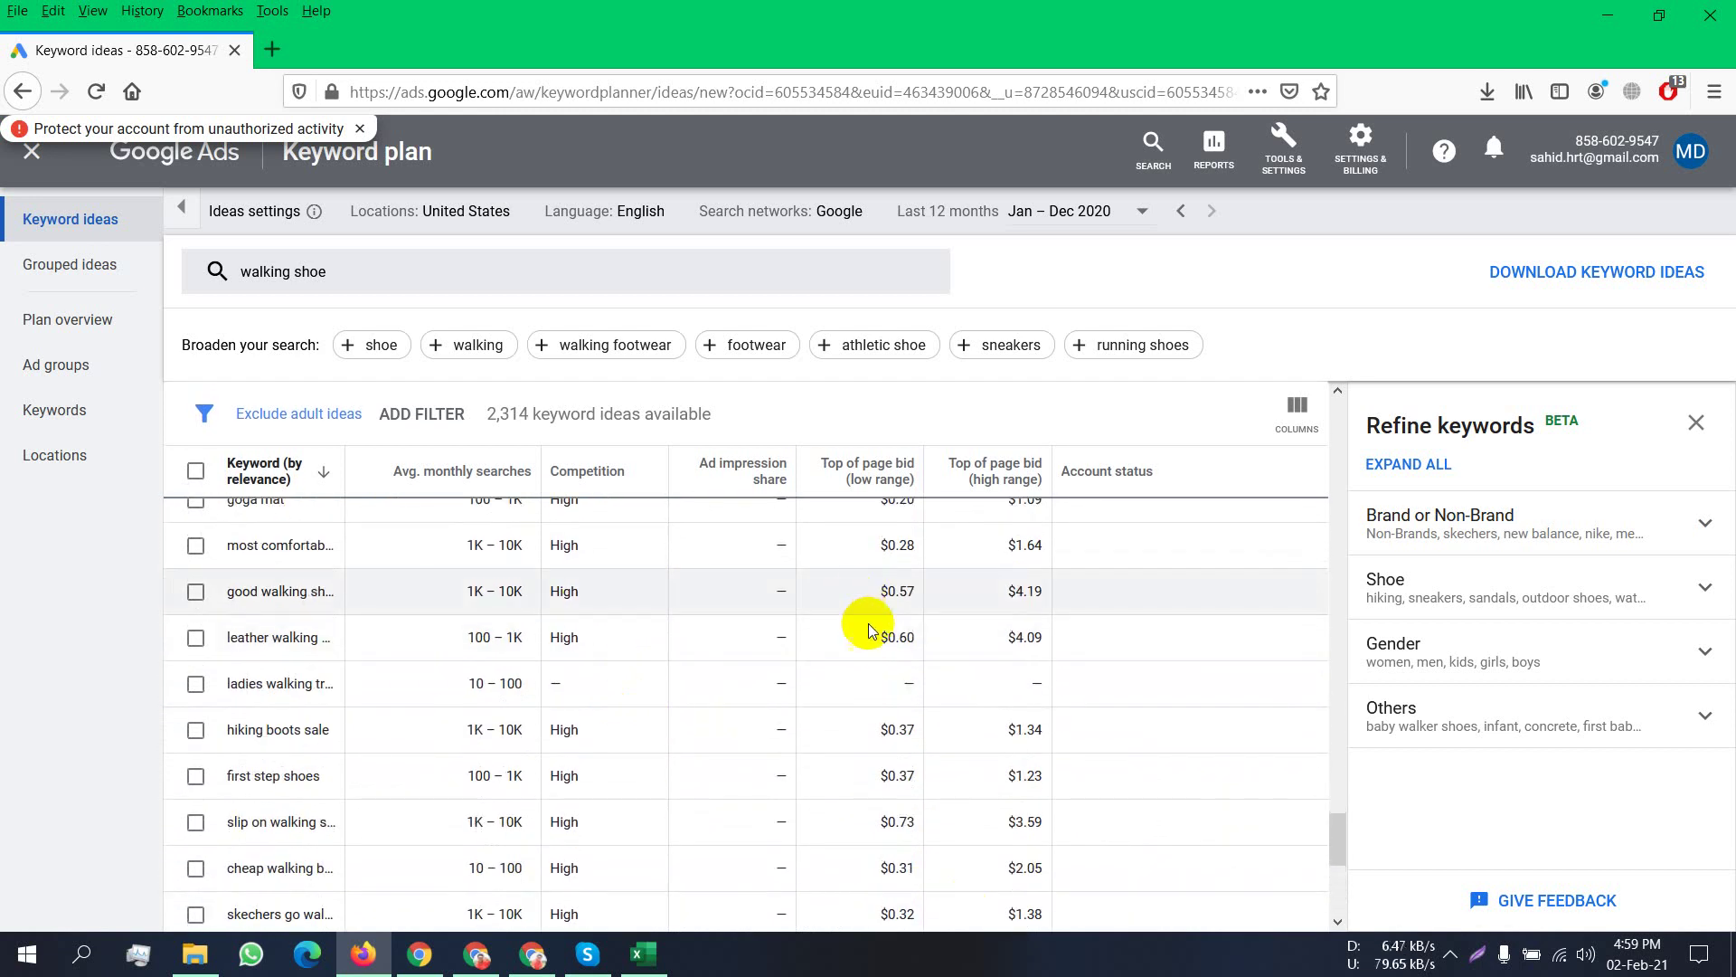
scroll(995, 796, down, 3)
scroll(826, 709, down, 3)
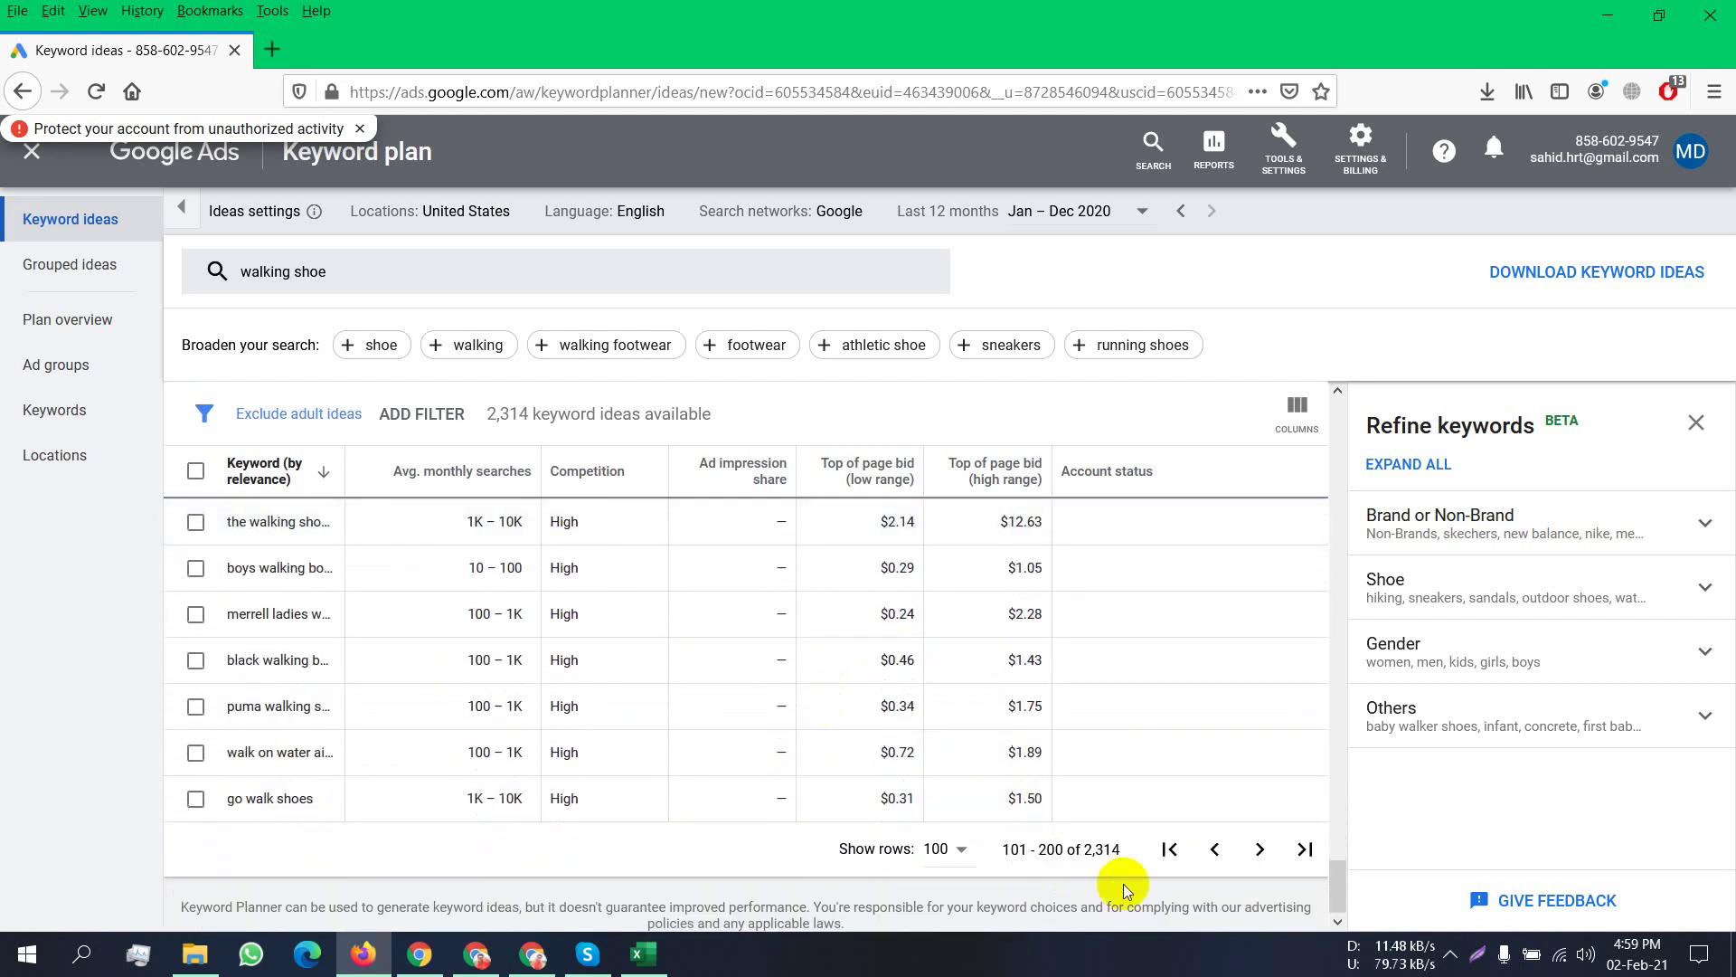
Go to the third page of "walking shoe" keyword ideas, rows 201–300, and examine the search volumes and competition levels.
click(1262, 850)
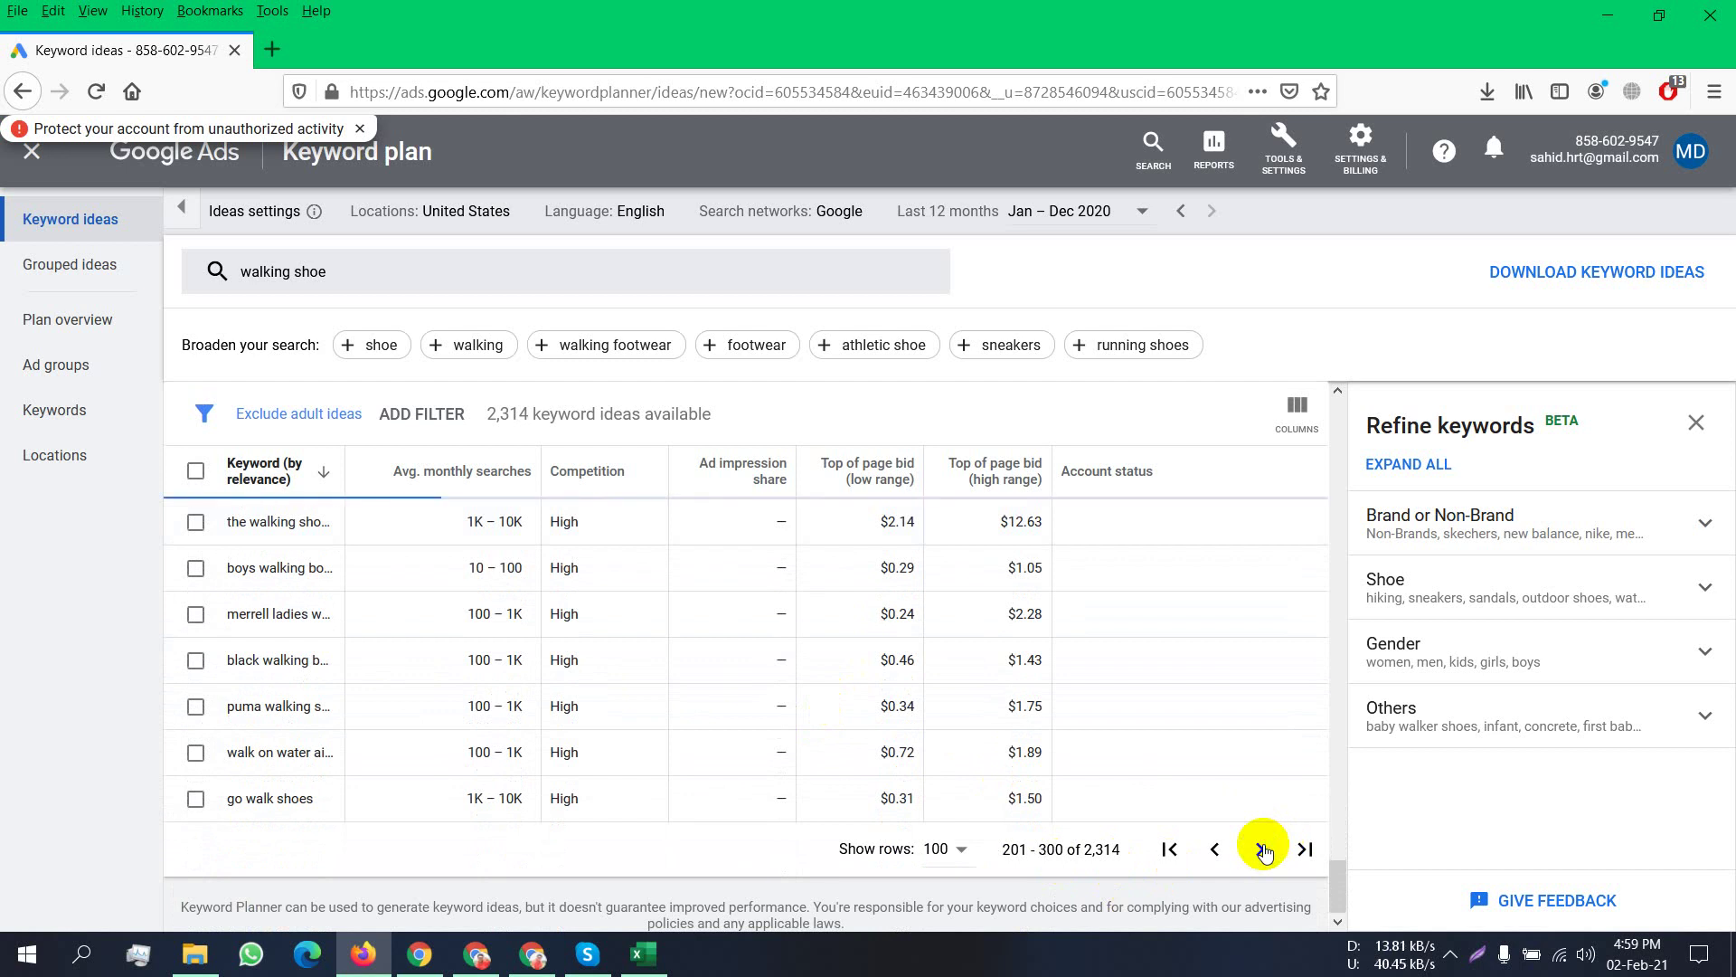
scroll(1187, 833, up, 5)
scroll(632, 693, up, 5)
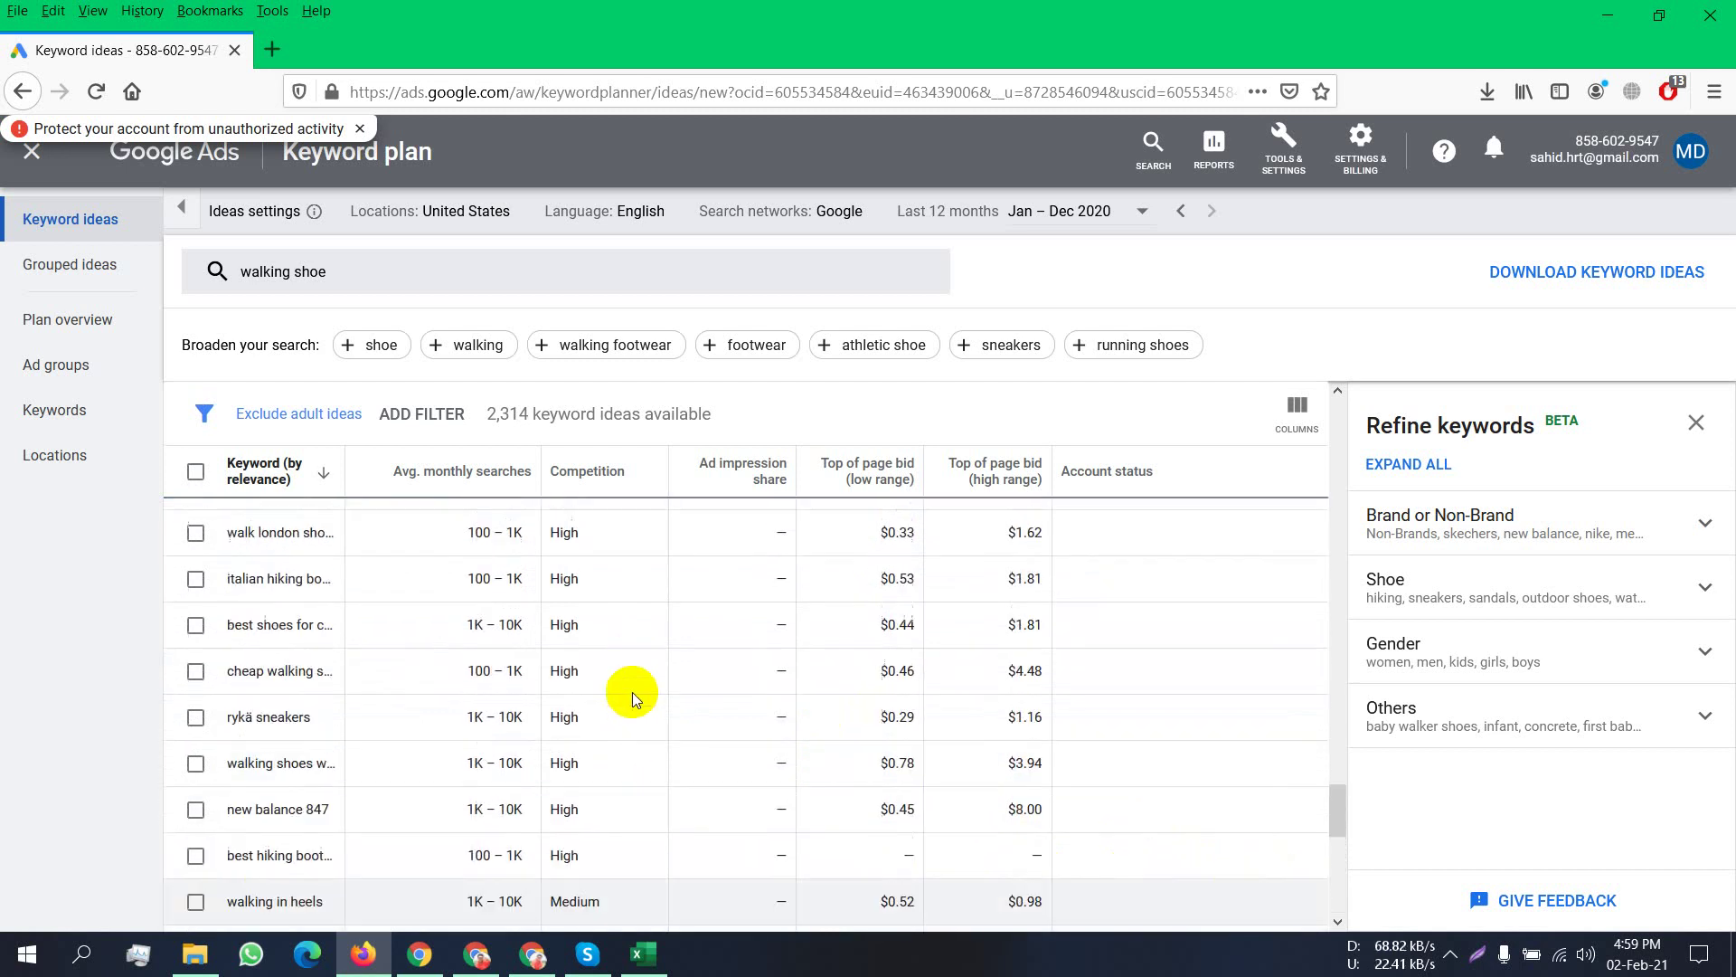
scroll(633, 685, up, 8)
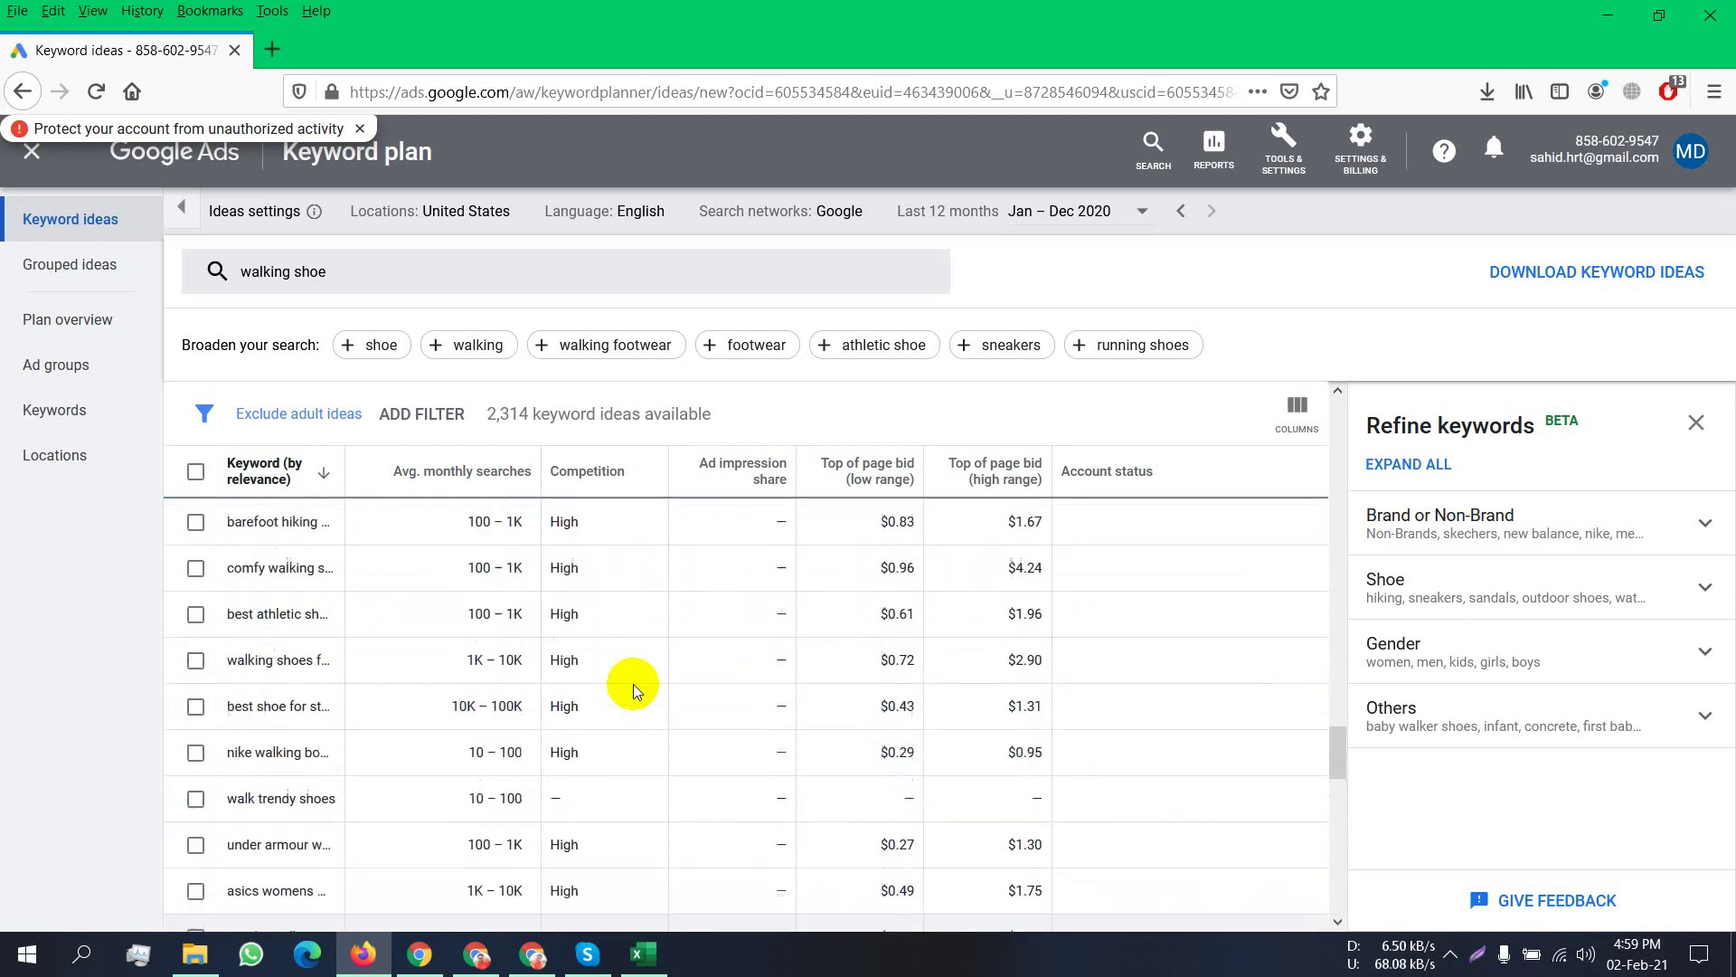
scroll(633, 680, up, 3)
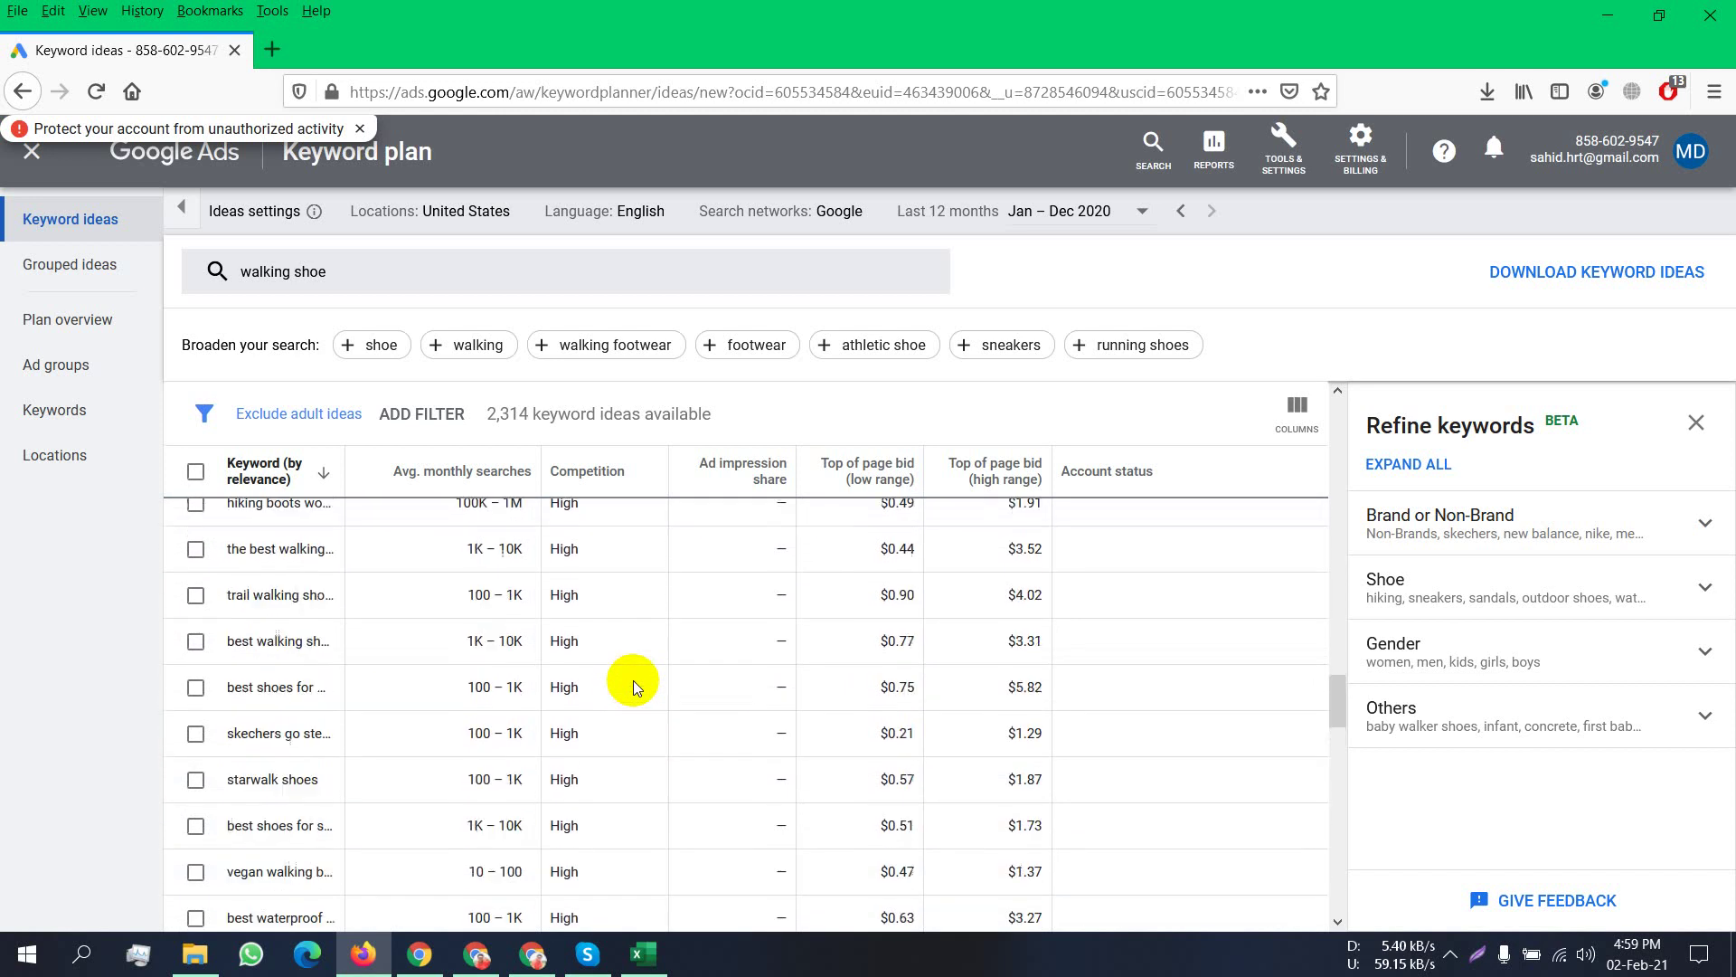
scroll(634, 681, down, 10)
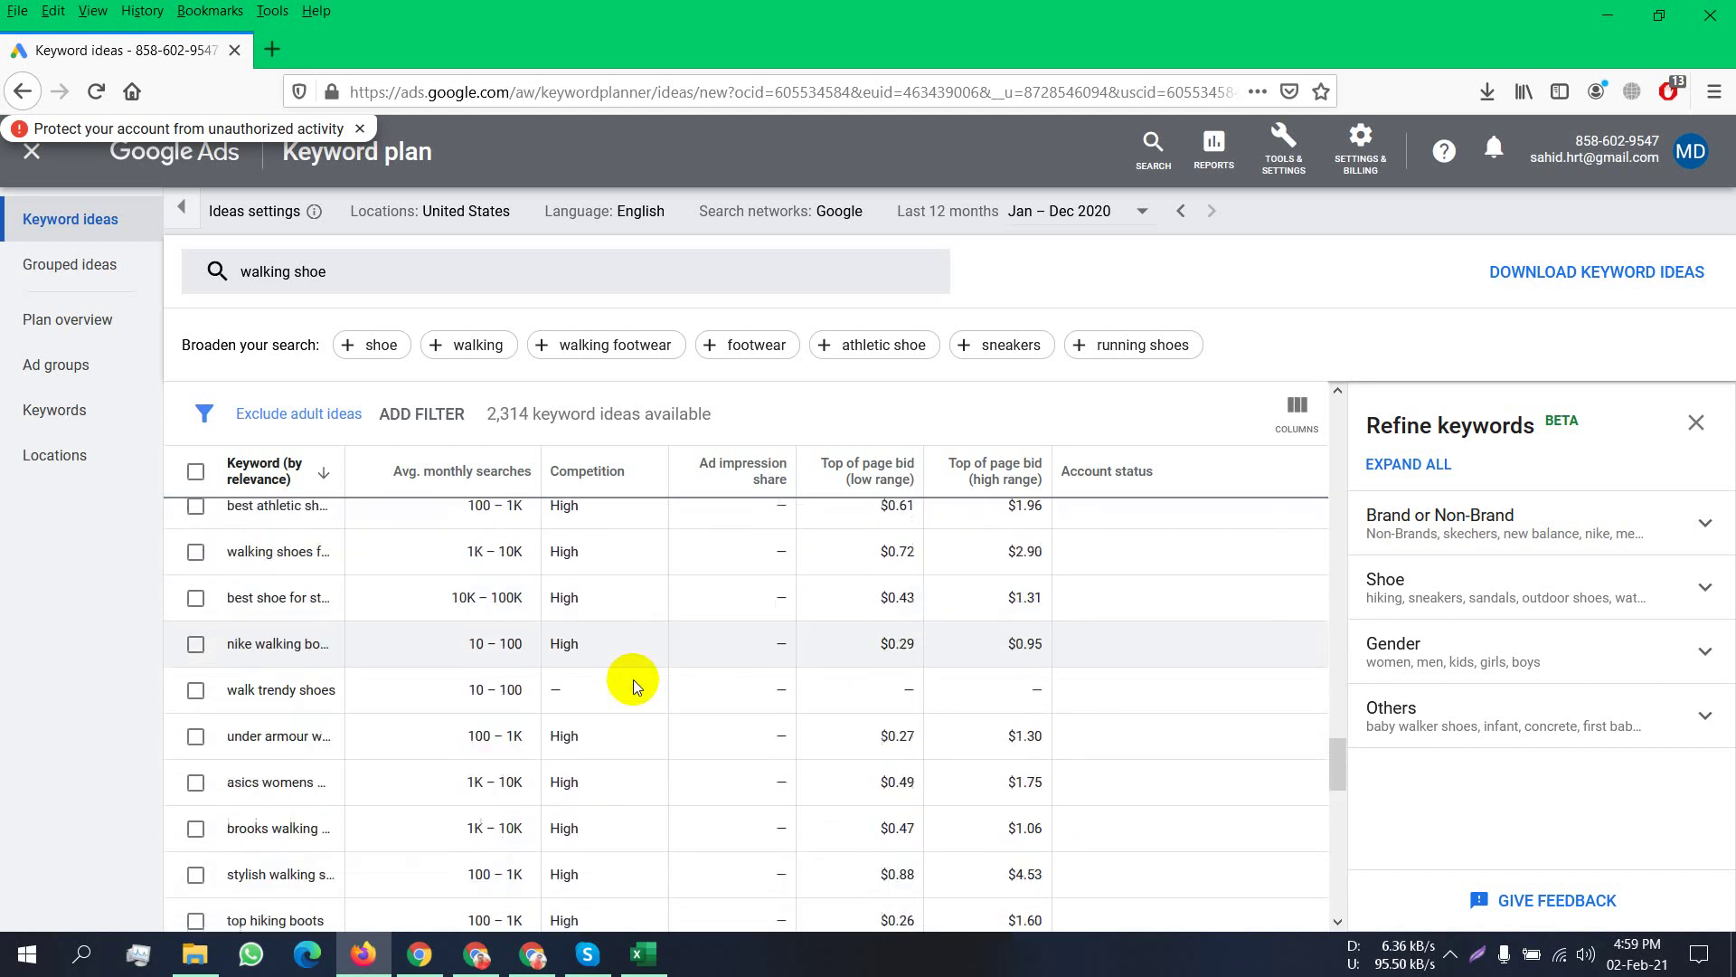
scroll(632, 682, down, 4)
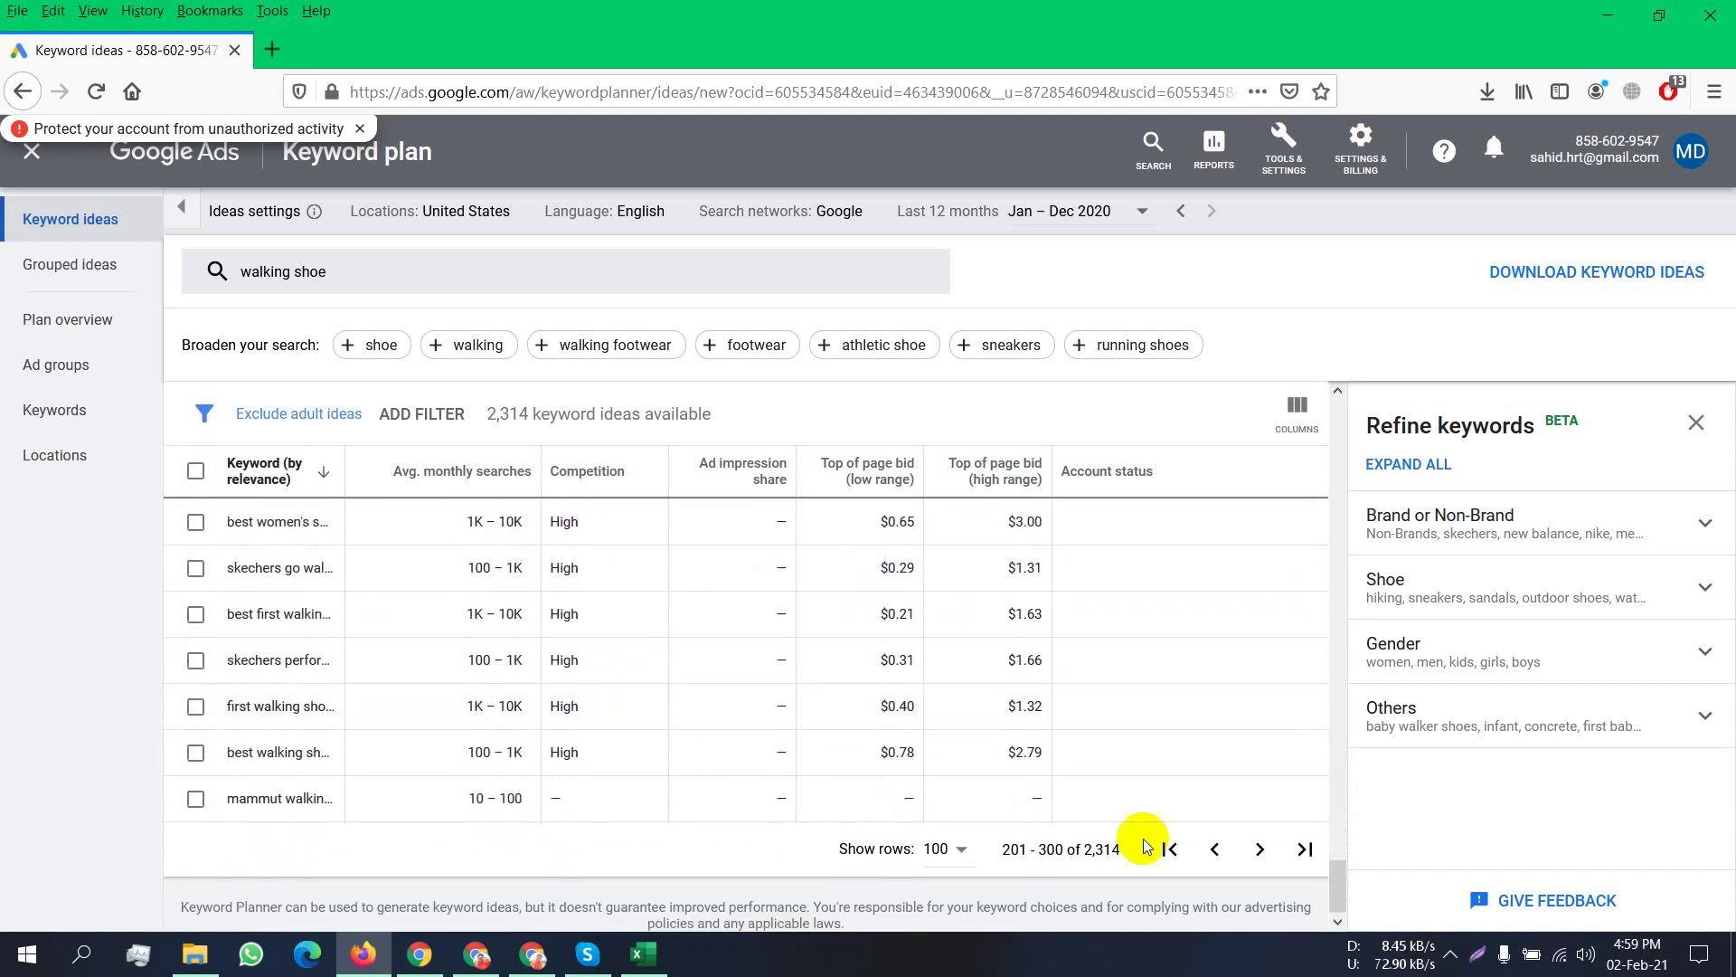
Go to the fourth page of keyword ideas, rows 301–400, and check the competition levels through the end of the page.
click(1258, 851)
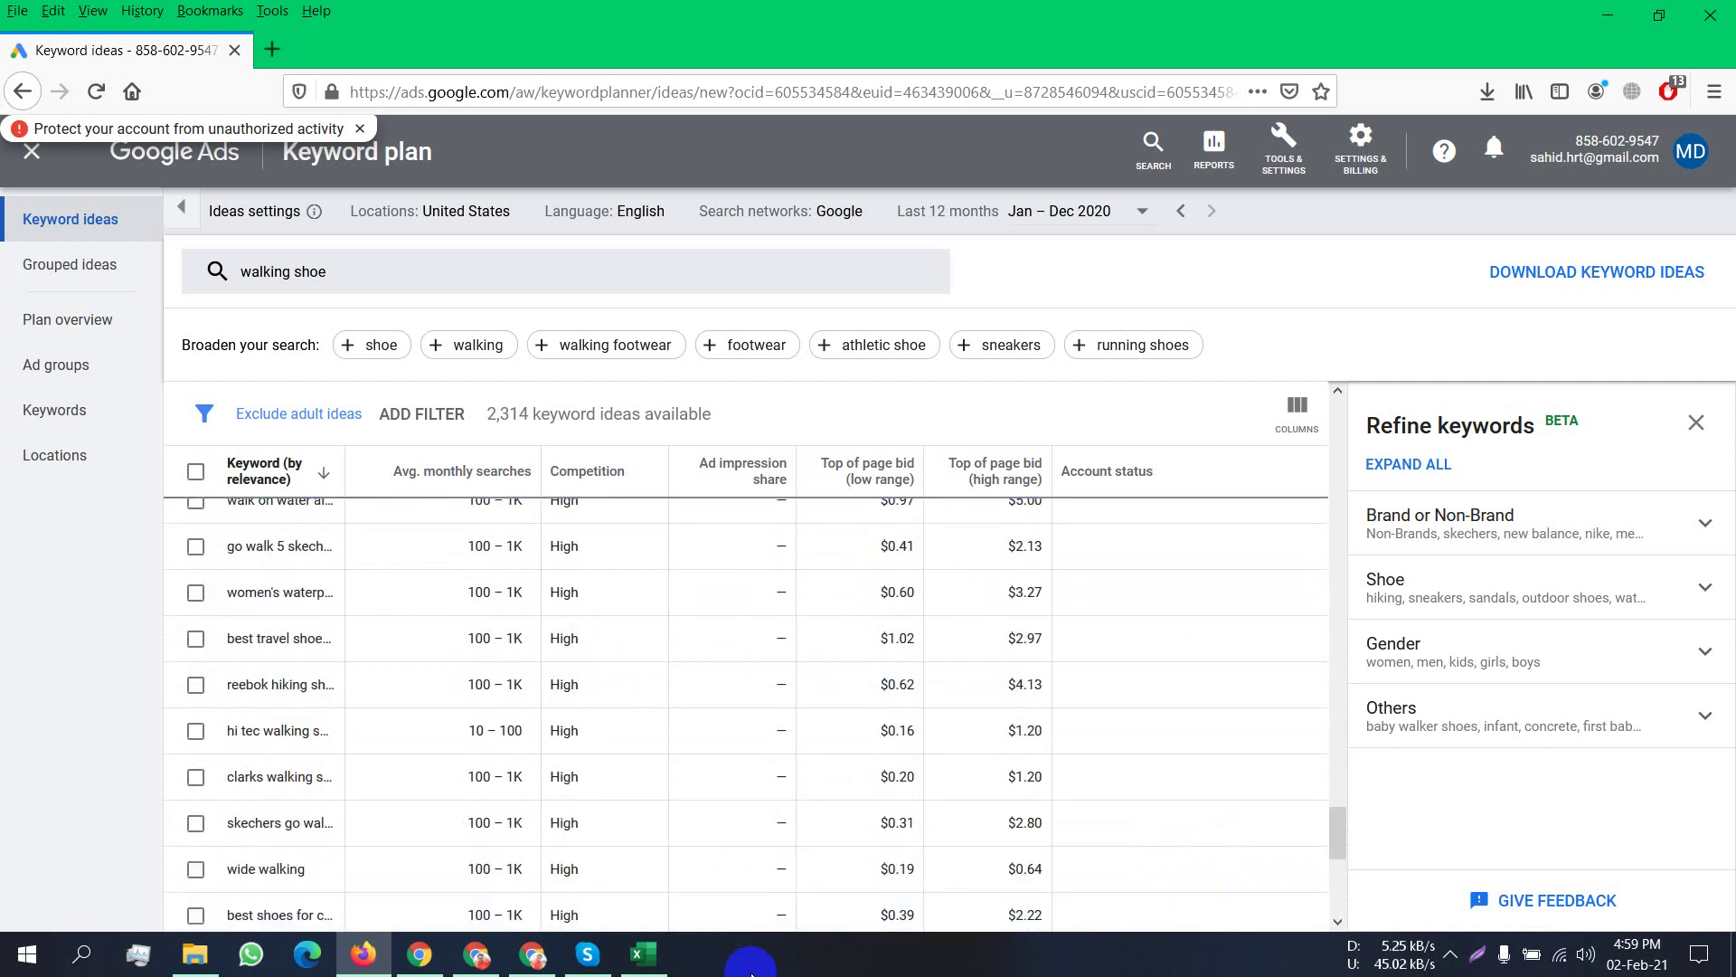
scroll(617, 714, down, 5)
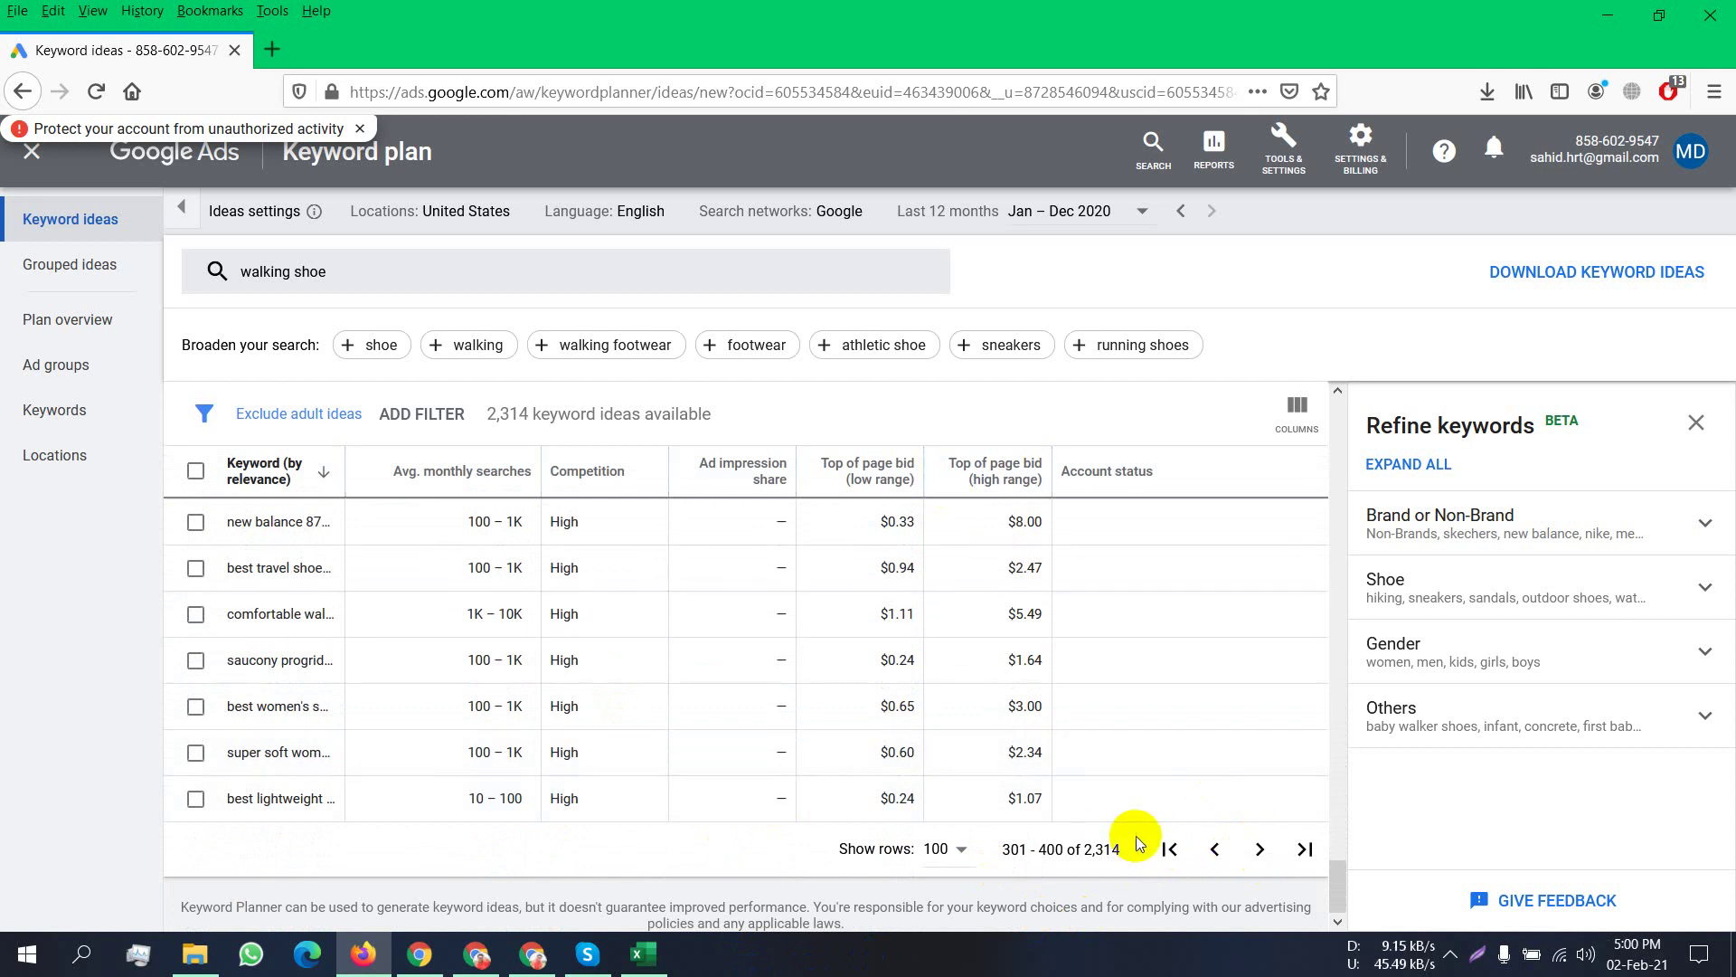
scroll(568, 752, up, 3)
scroll(579, 742, up, 3)
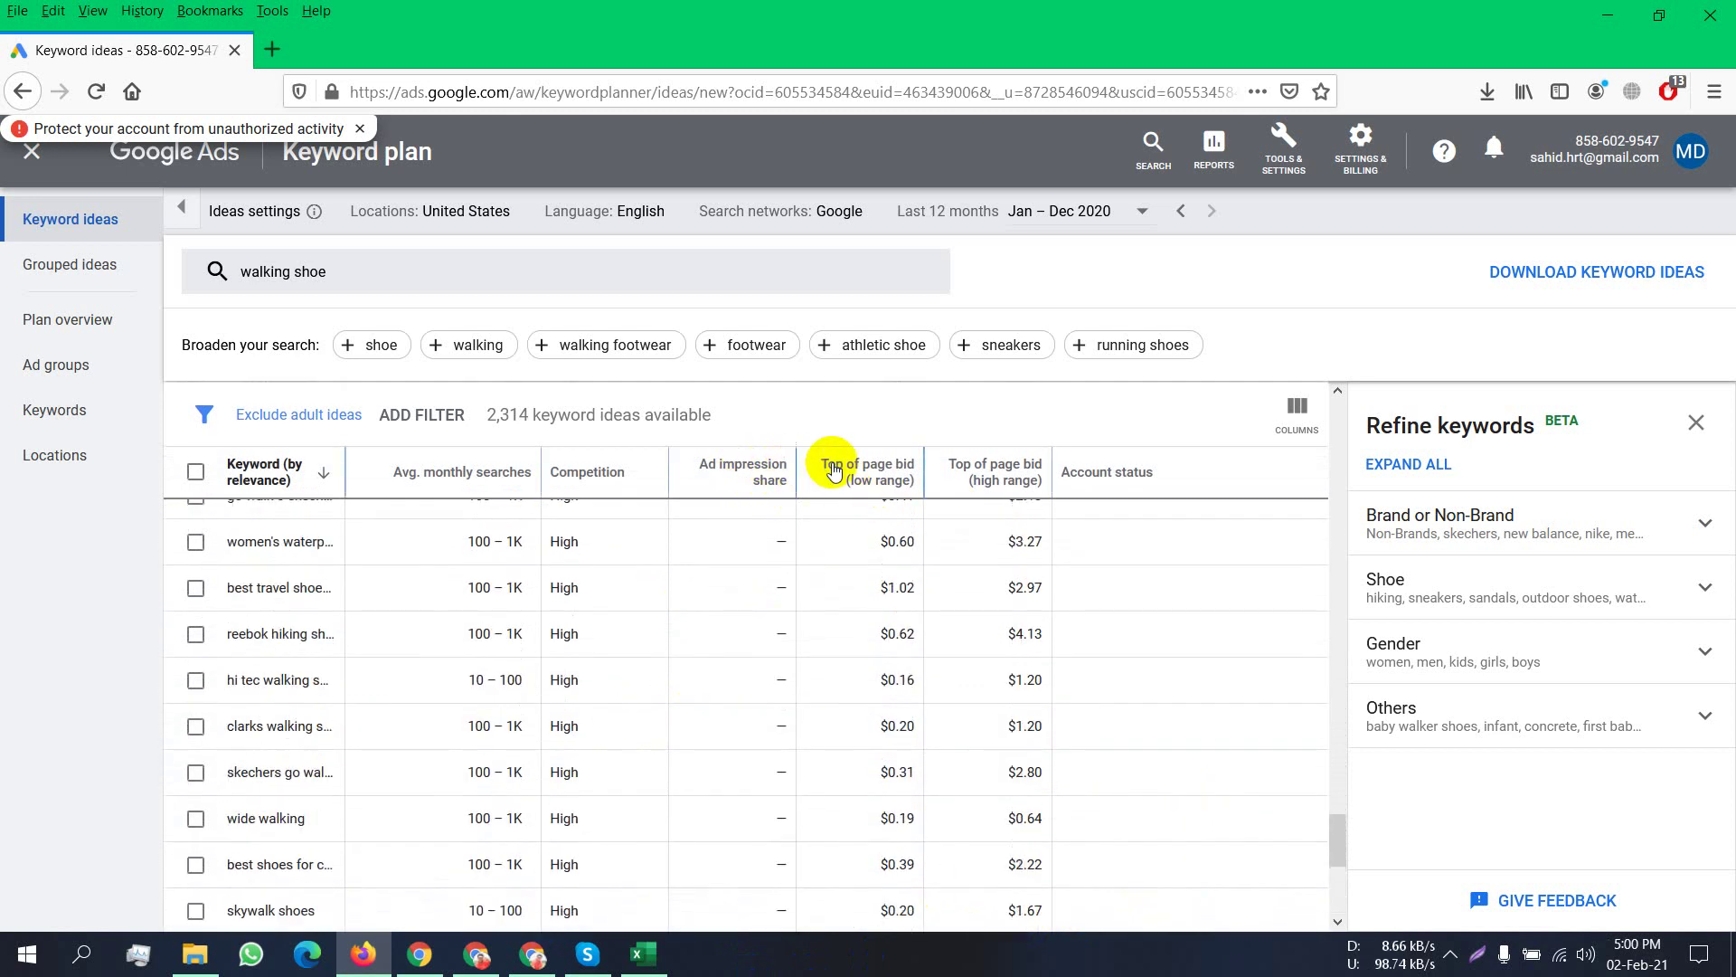
Sort the keyword ideas by competition in ascending order and review the first page, rows 1–100, down to its last row.
click(595, 474)
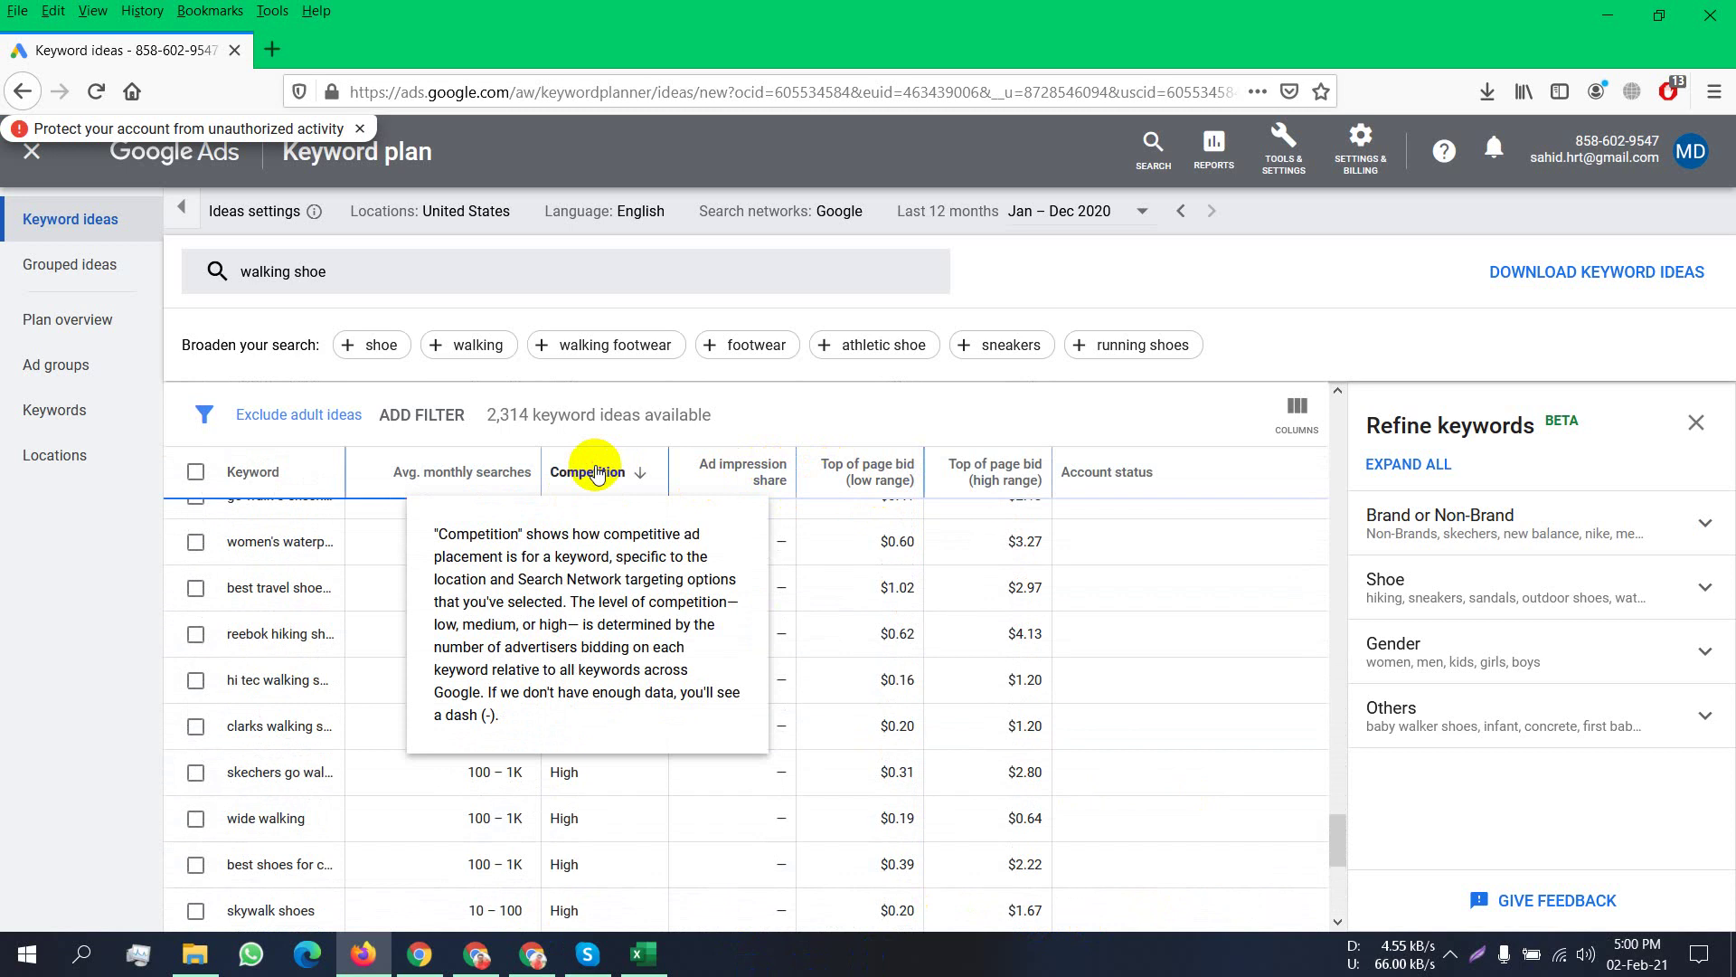
scroll(624, 472, up, 5)
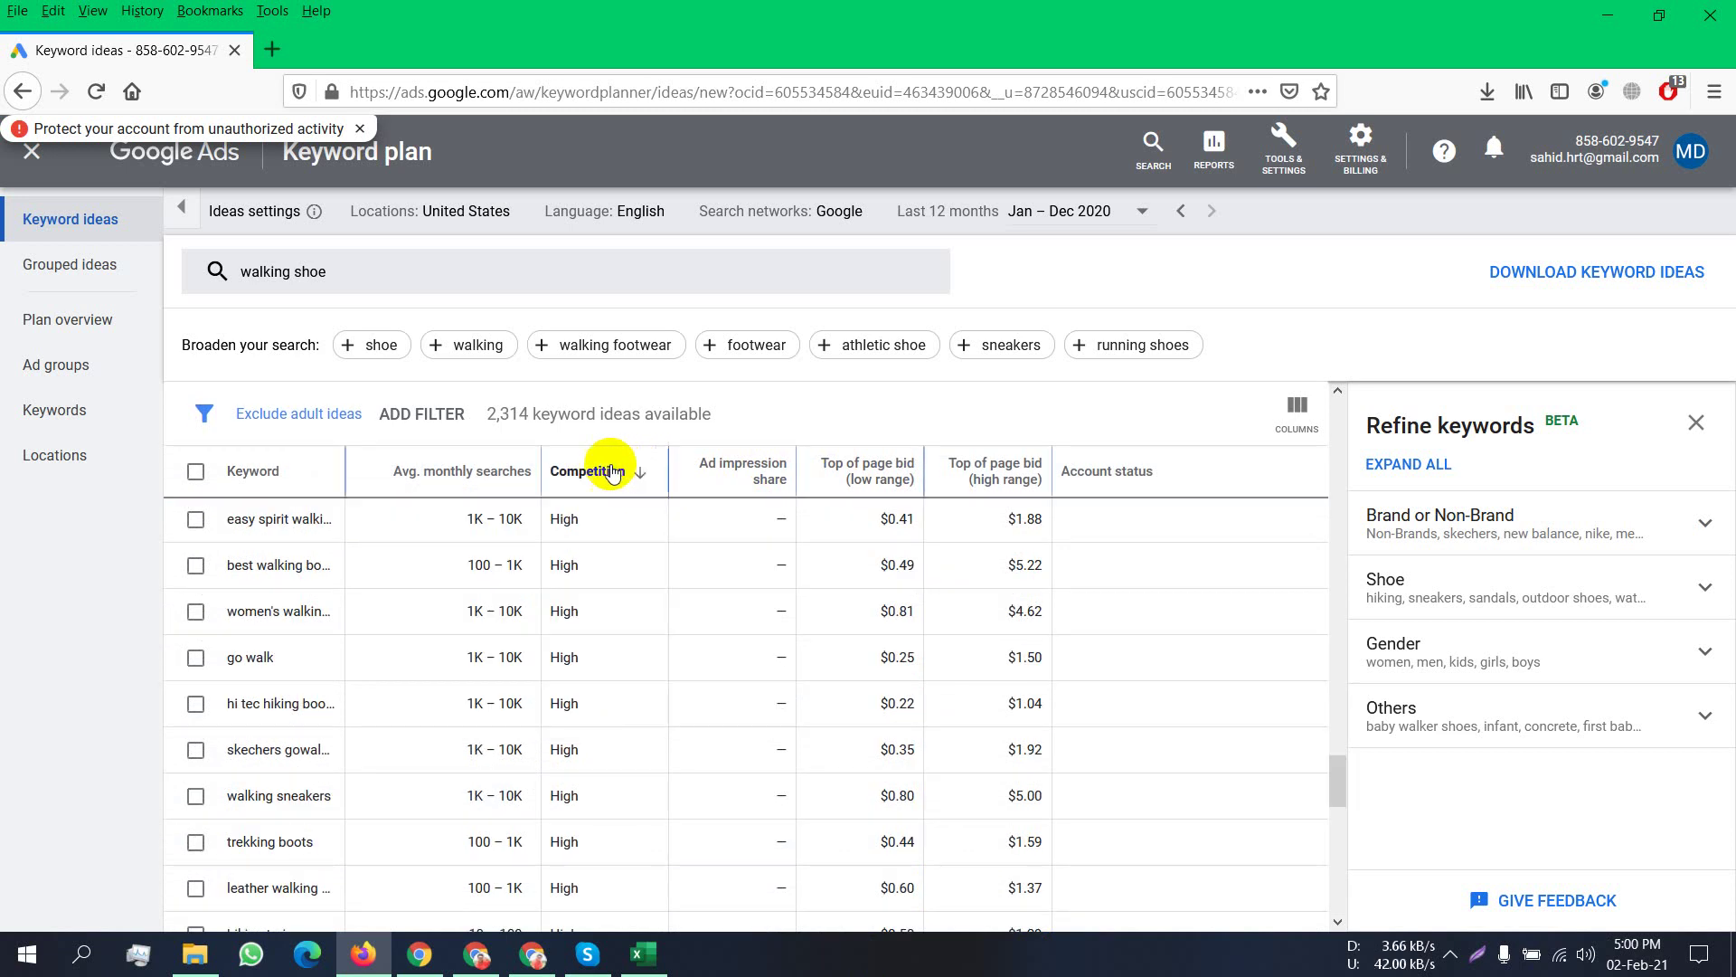
click(607, 468)
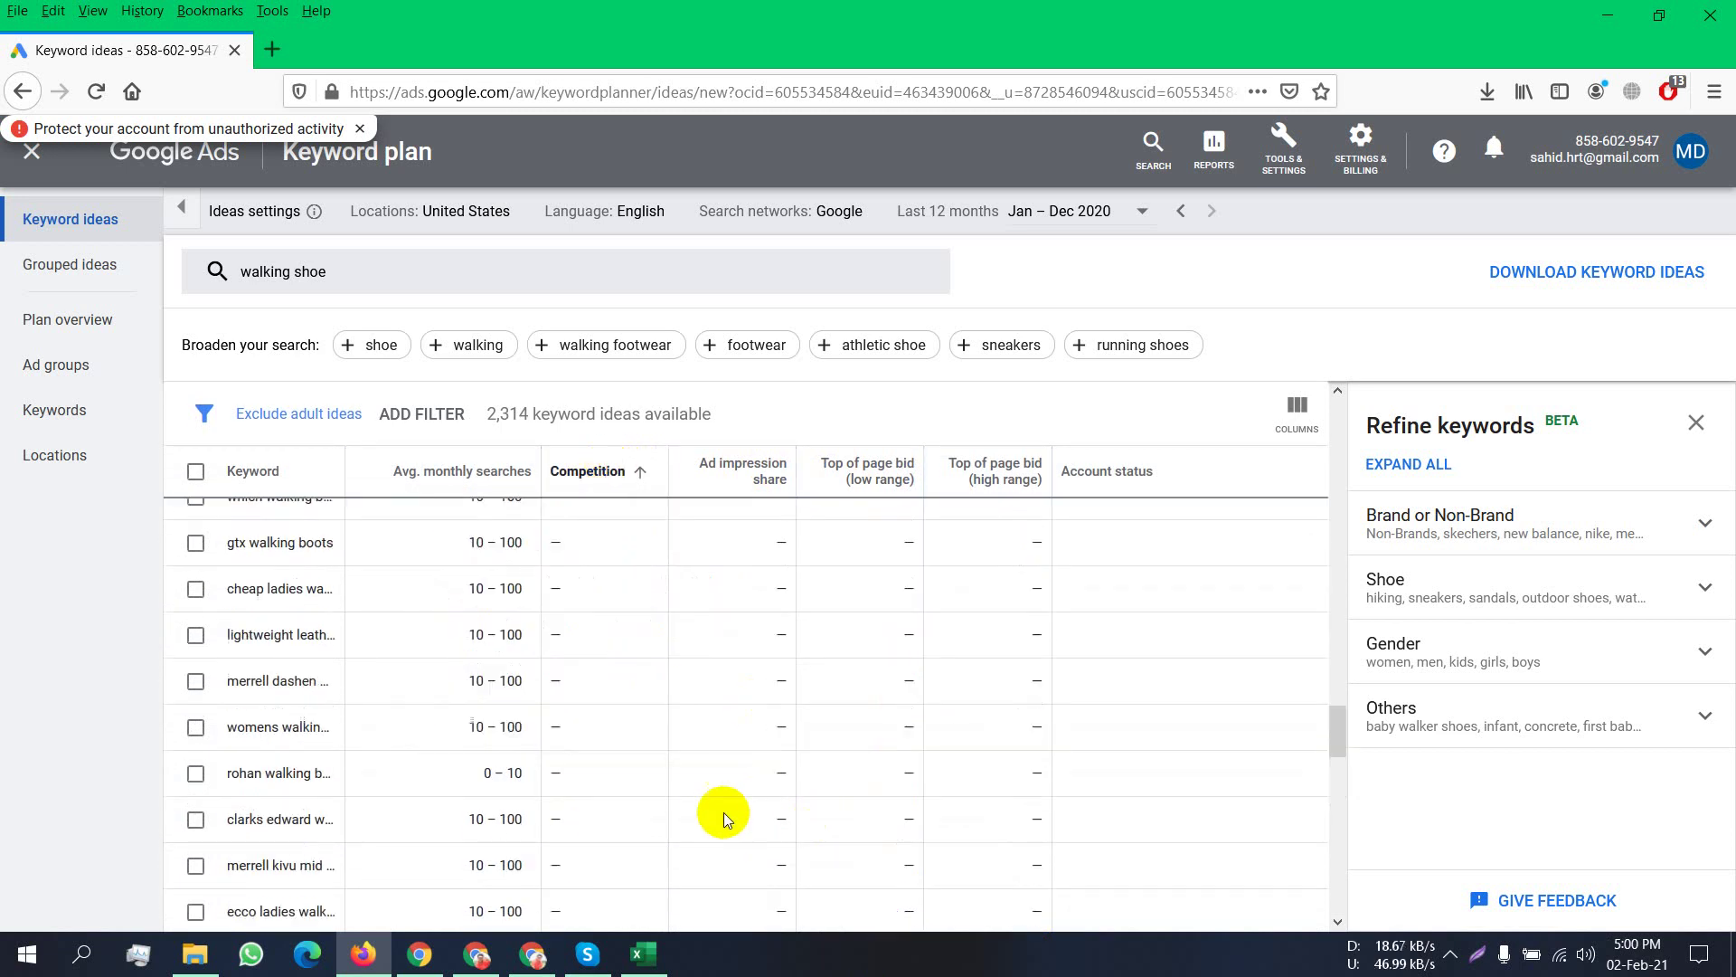
scroll(584, 735, up, 8)
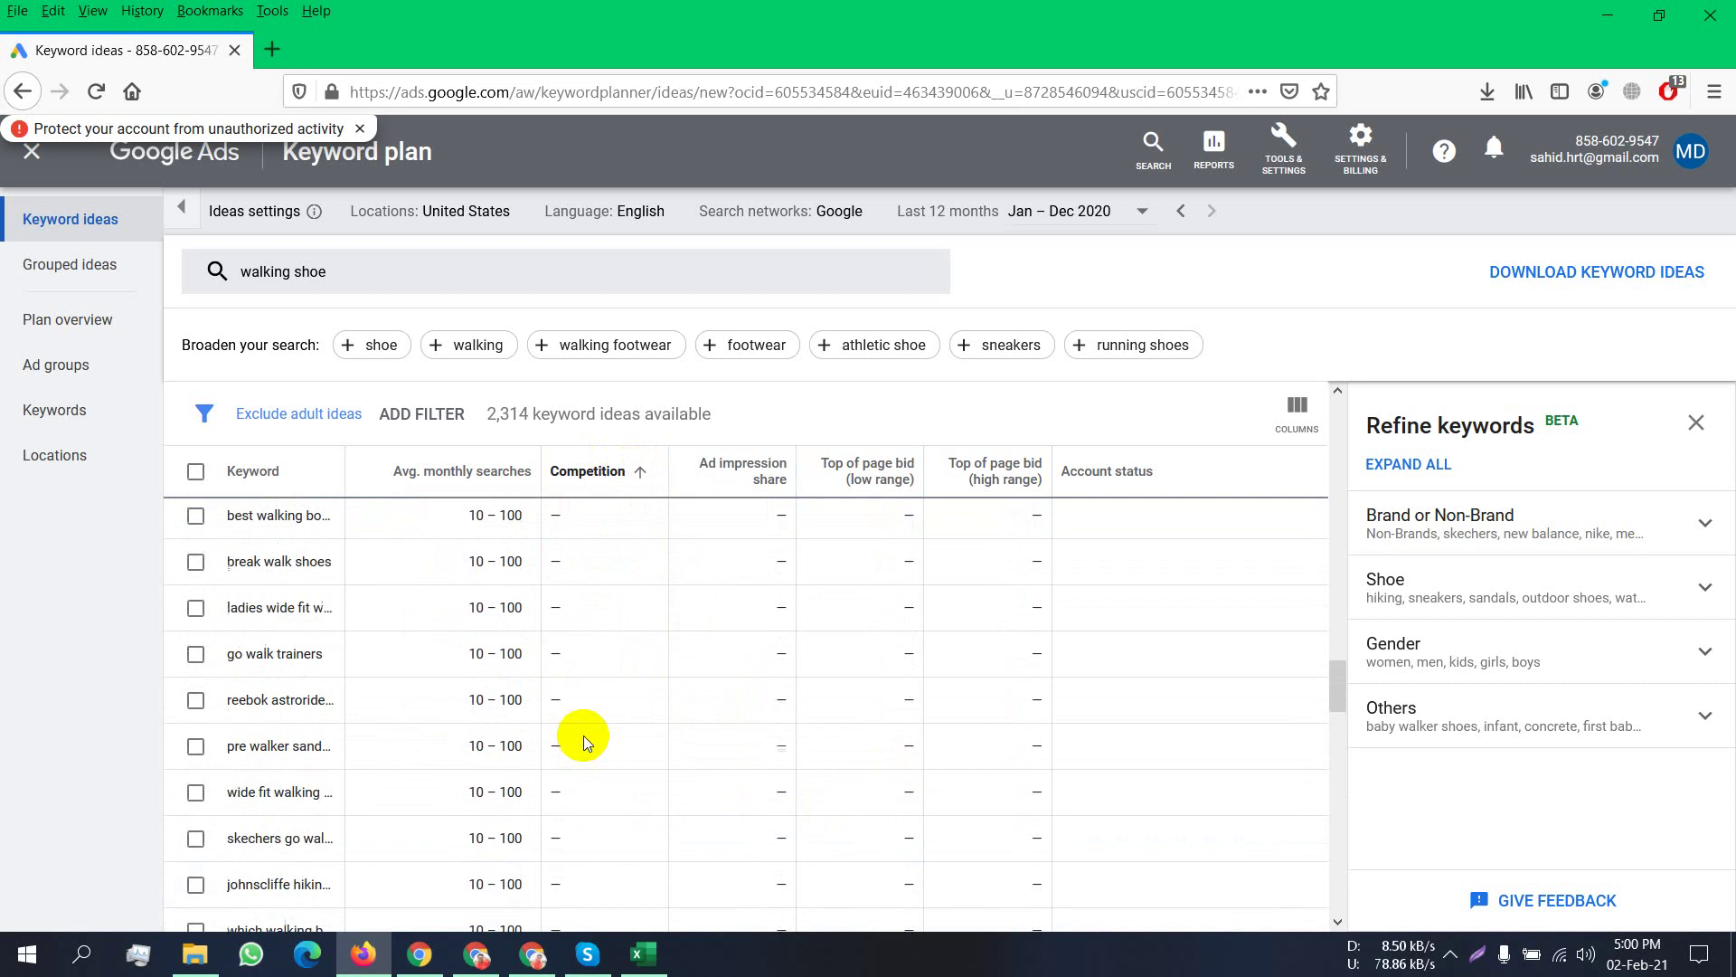
scroll(584, 736, up, 8)
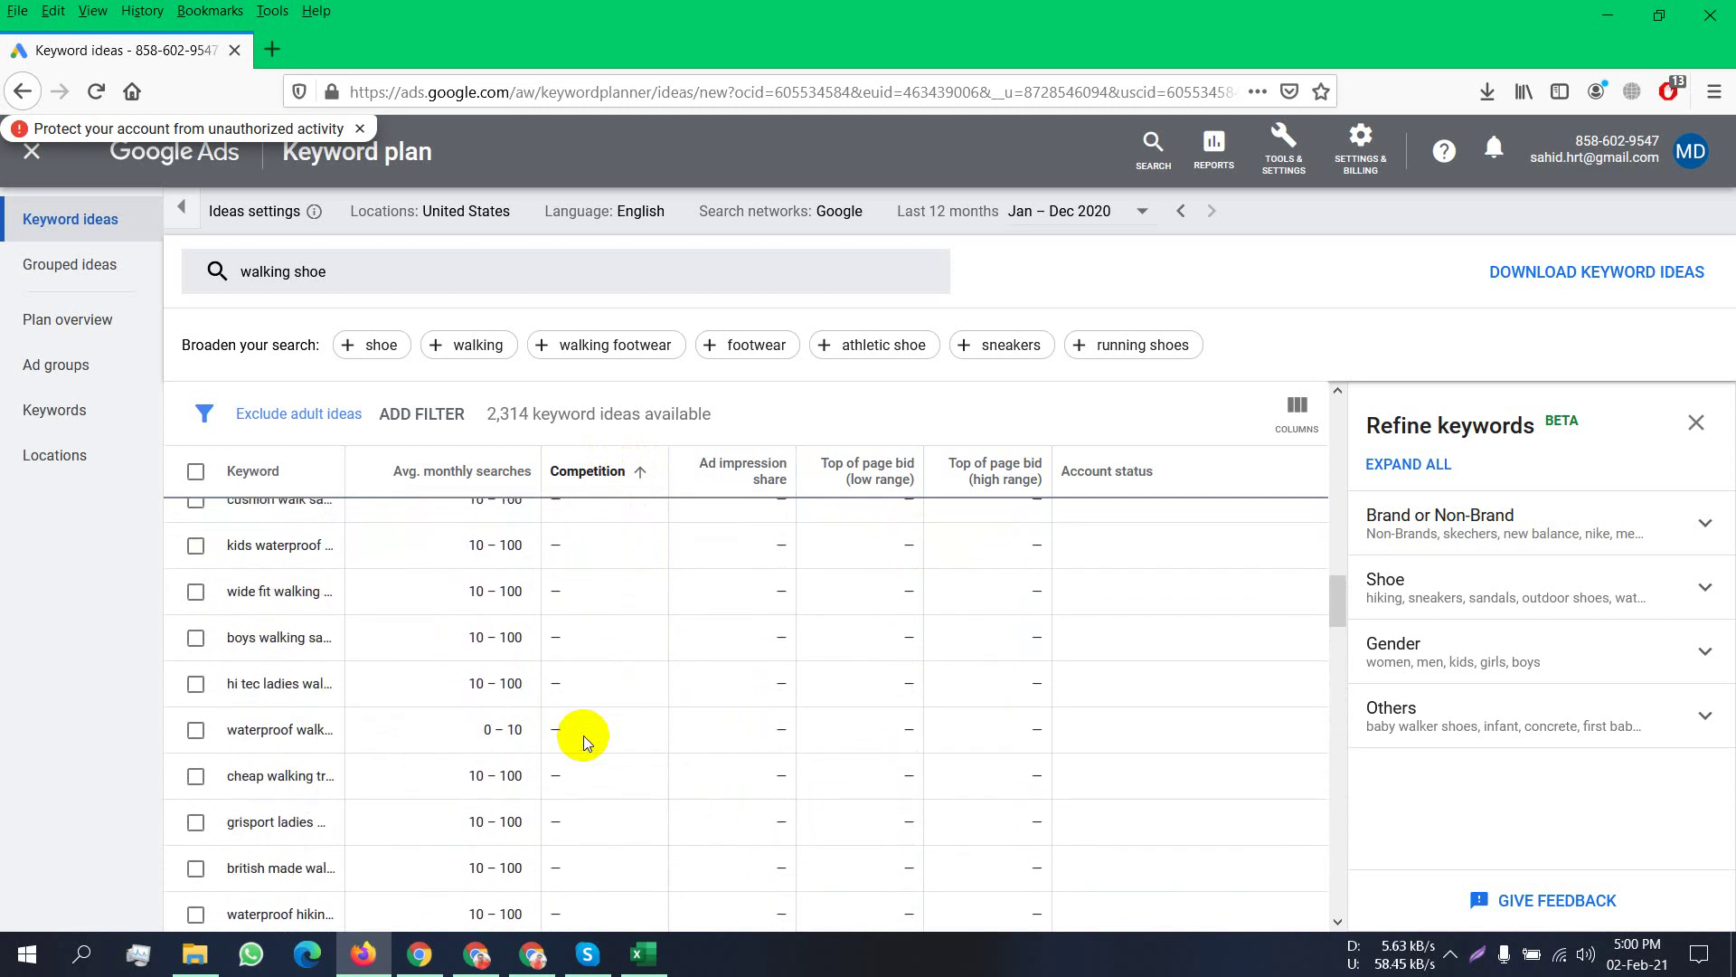
scroll(583, 735, up, 4)
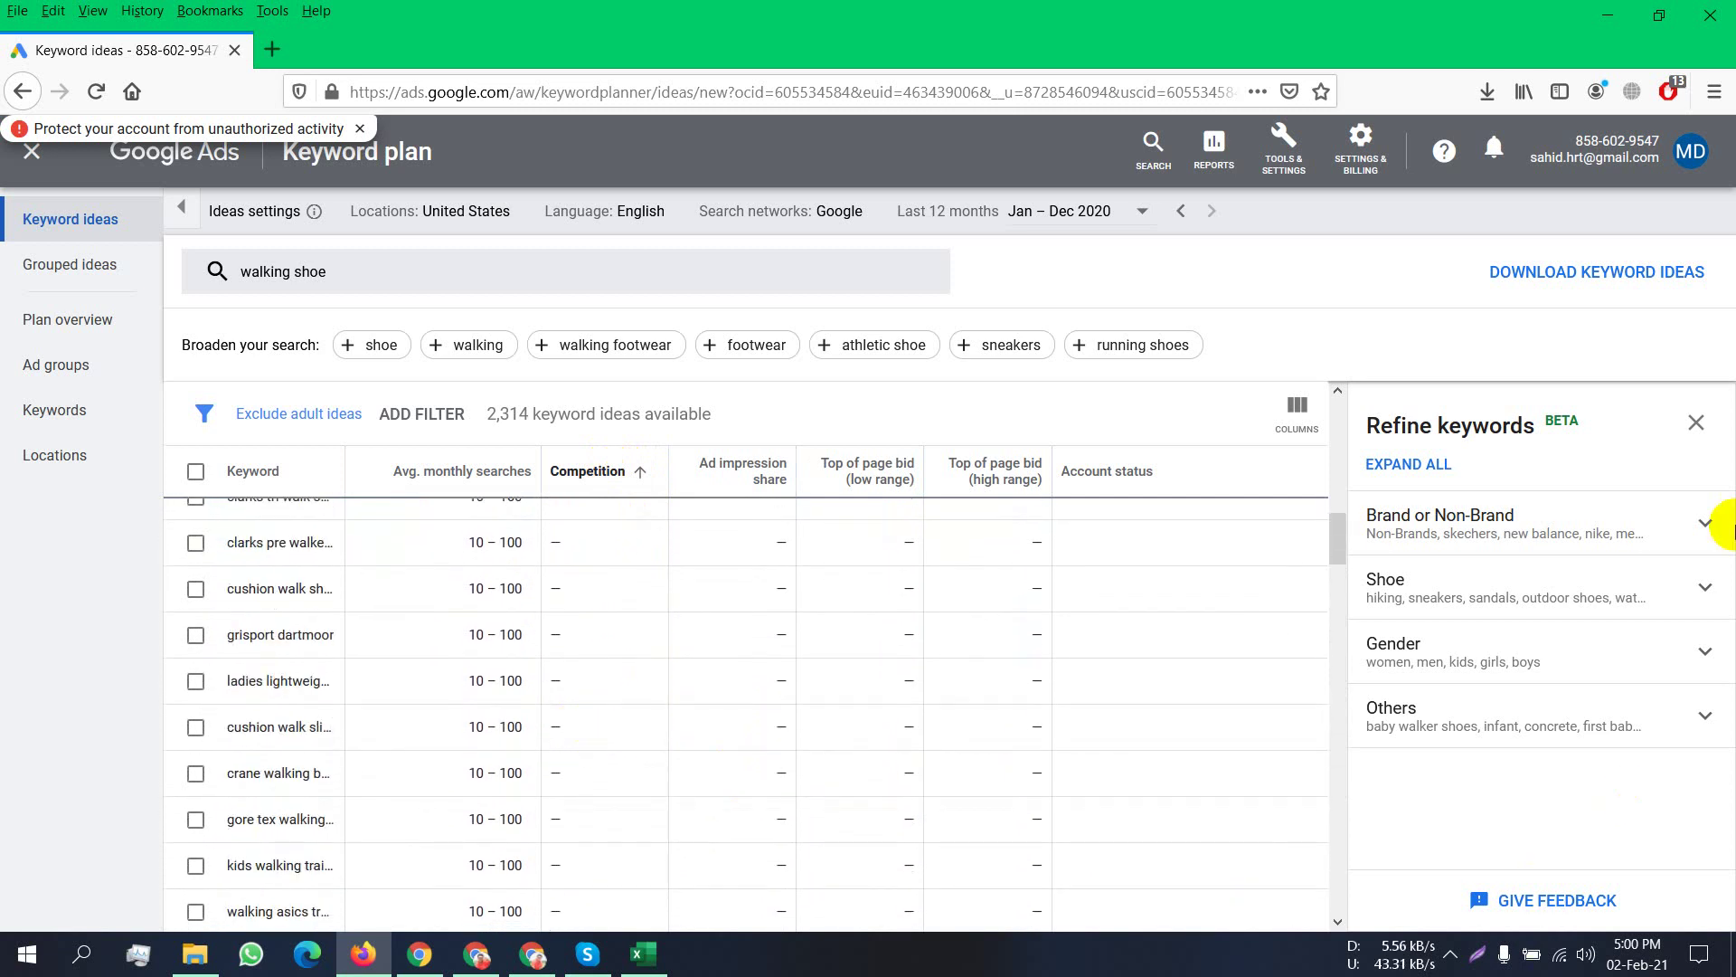
scroll(837, 832, down, 5)
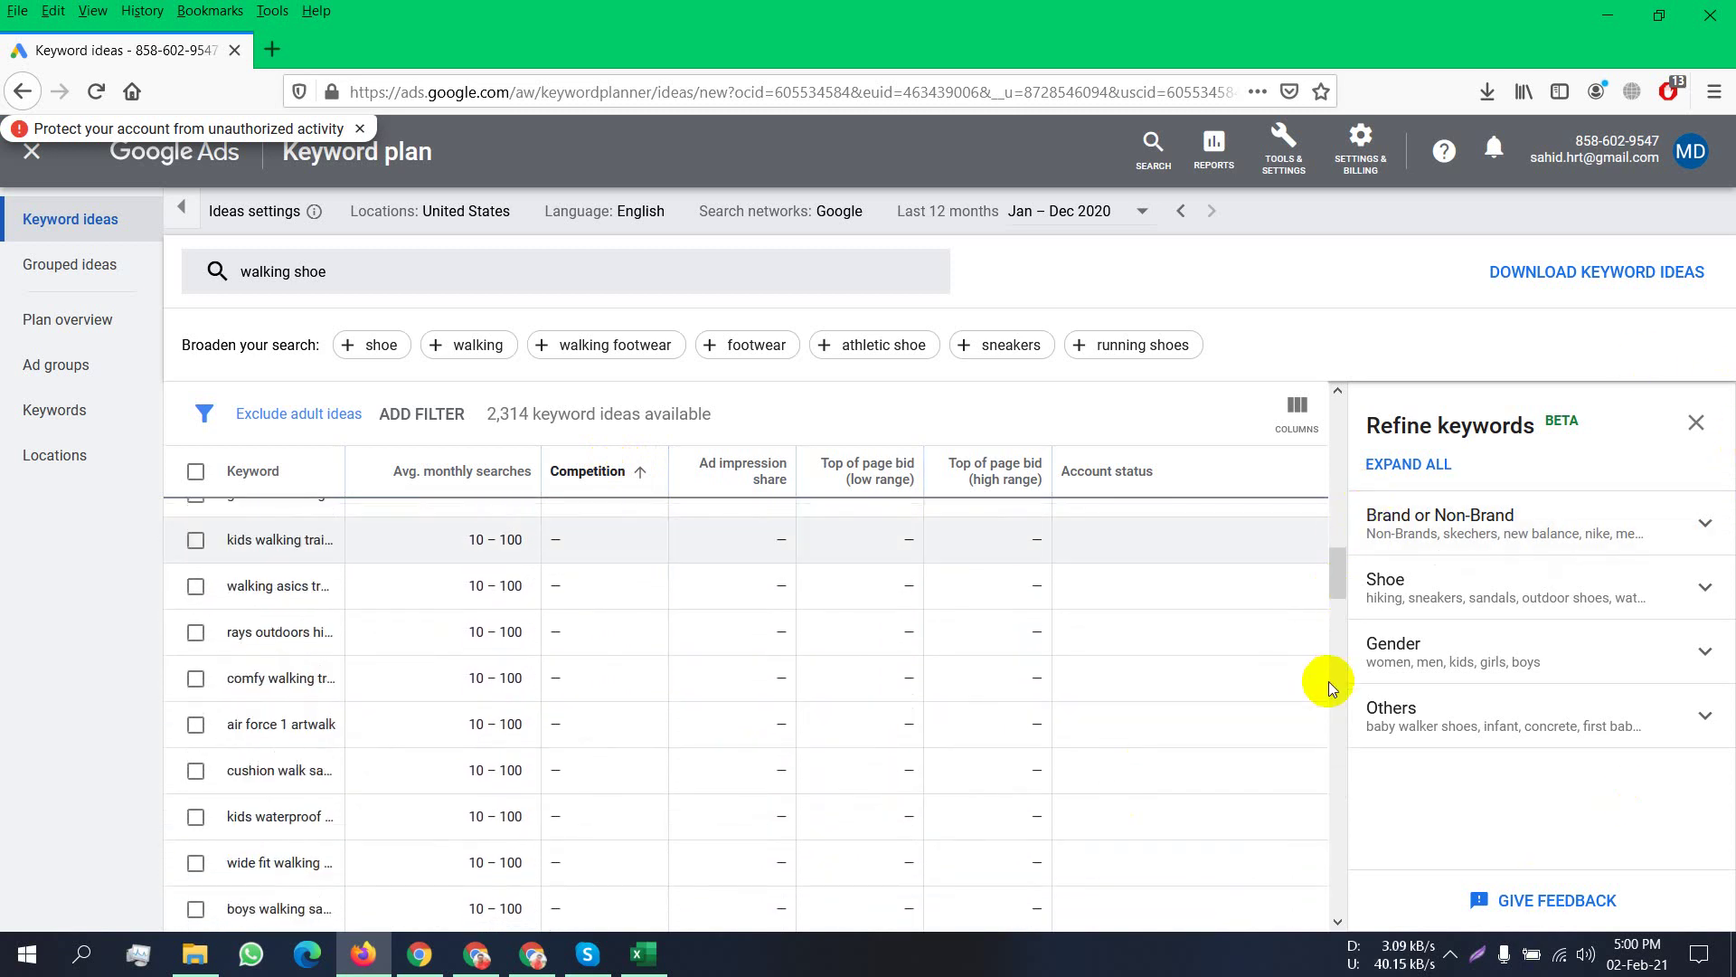
drag(1331, 585, 1403, 903)
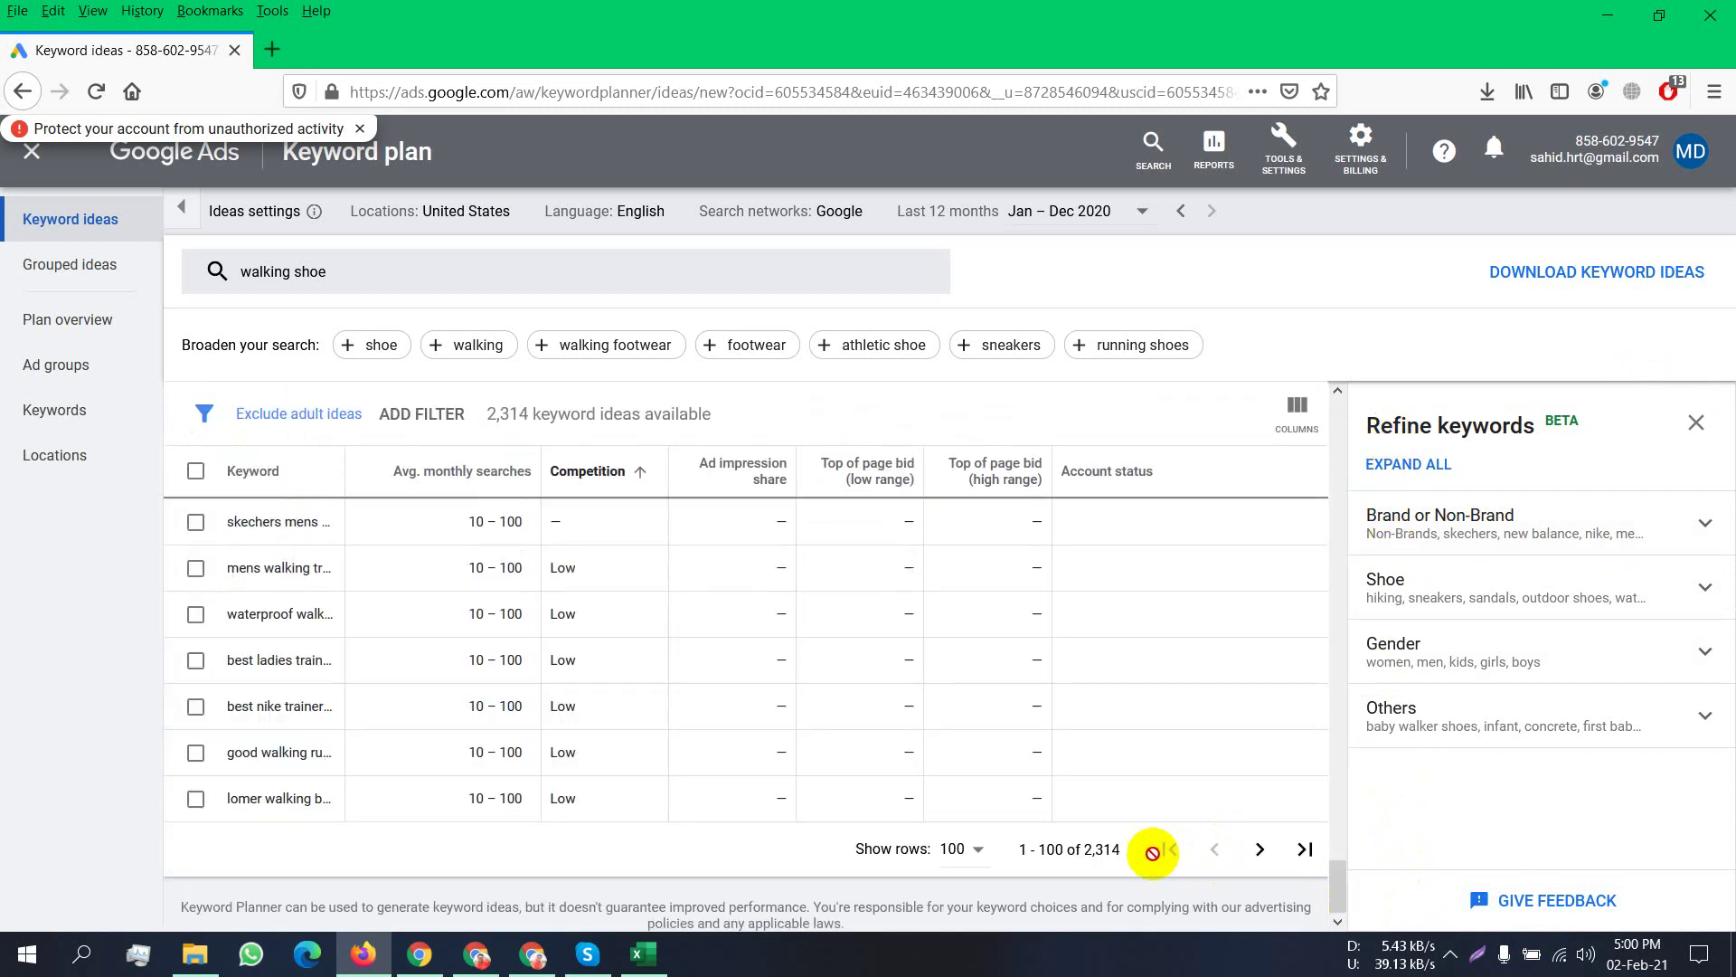
Go to the second page of the competition-sorted ideas, rows 101–200, and check the competition levels near its end.
click(1259, 850)
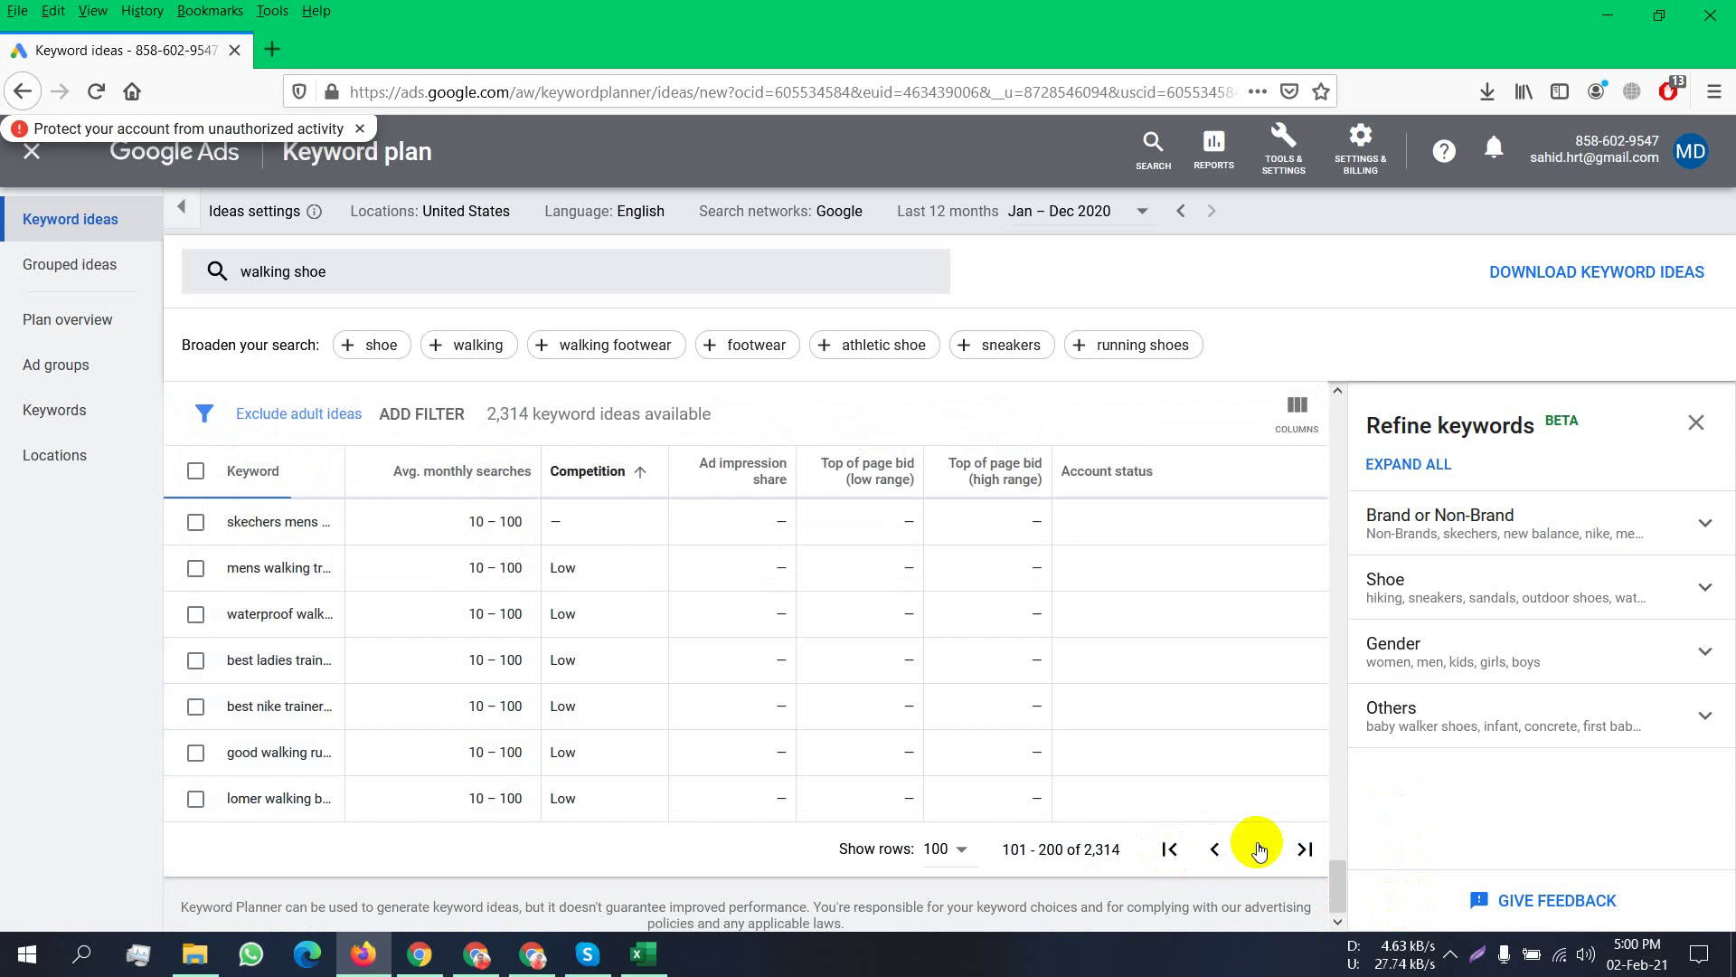
scroll(608, 702, up, 3)
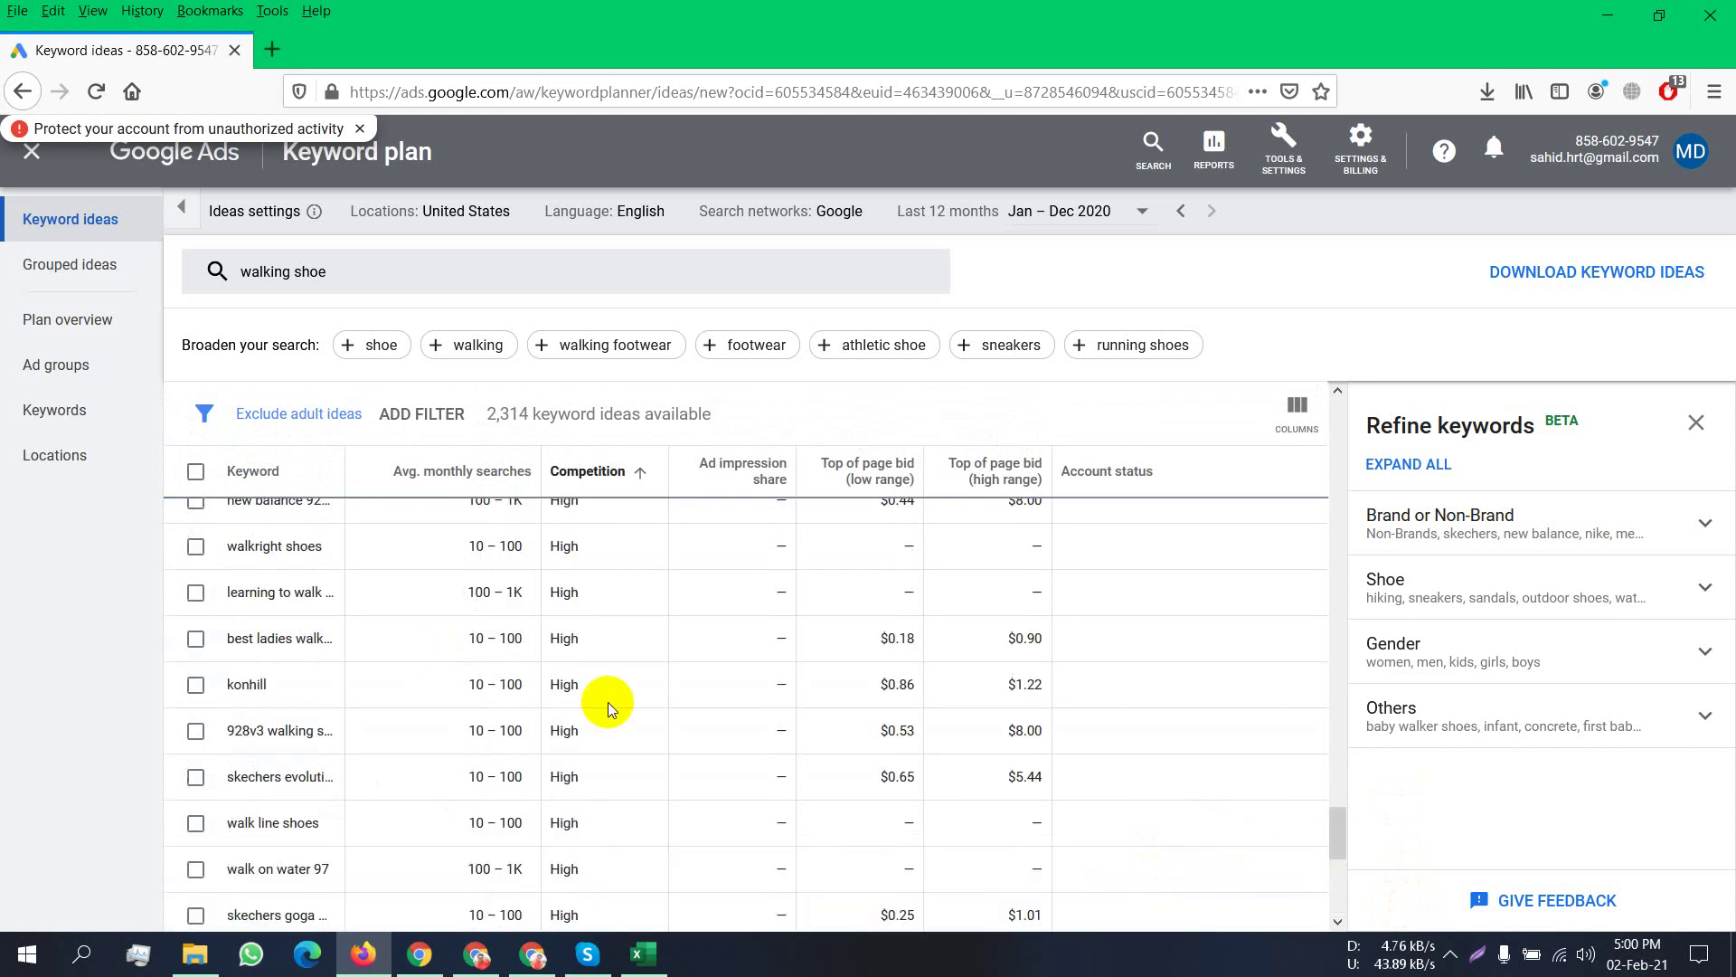
scroll(608, 701, down, 5)
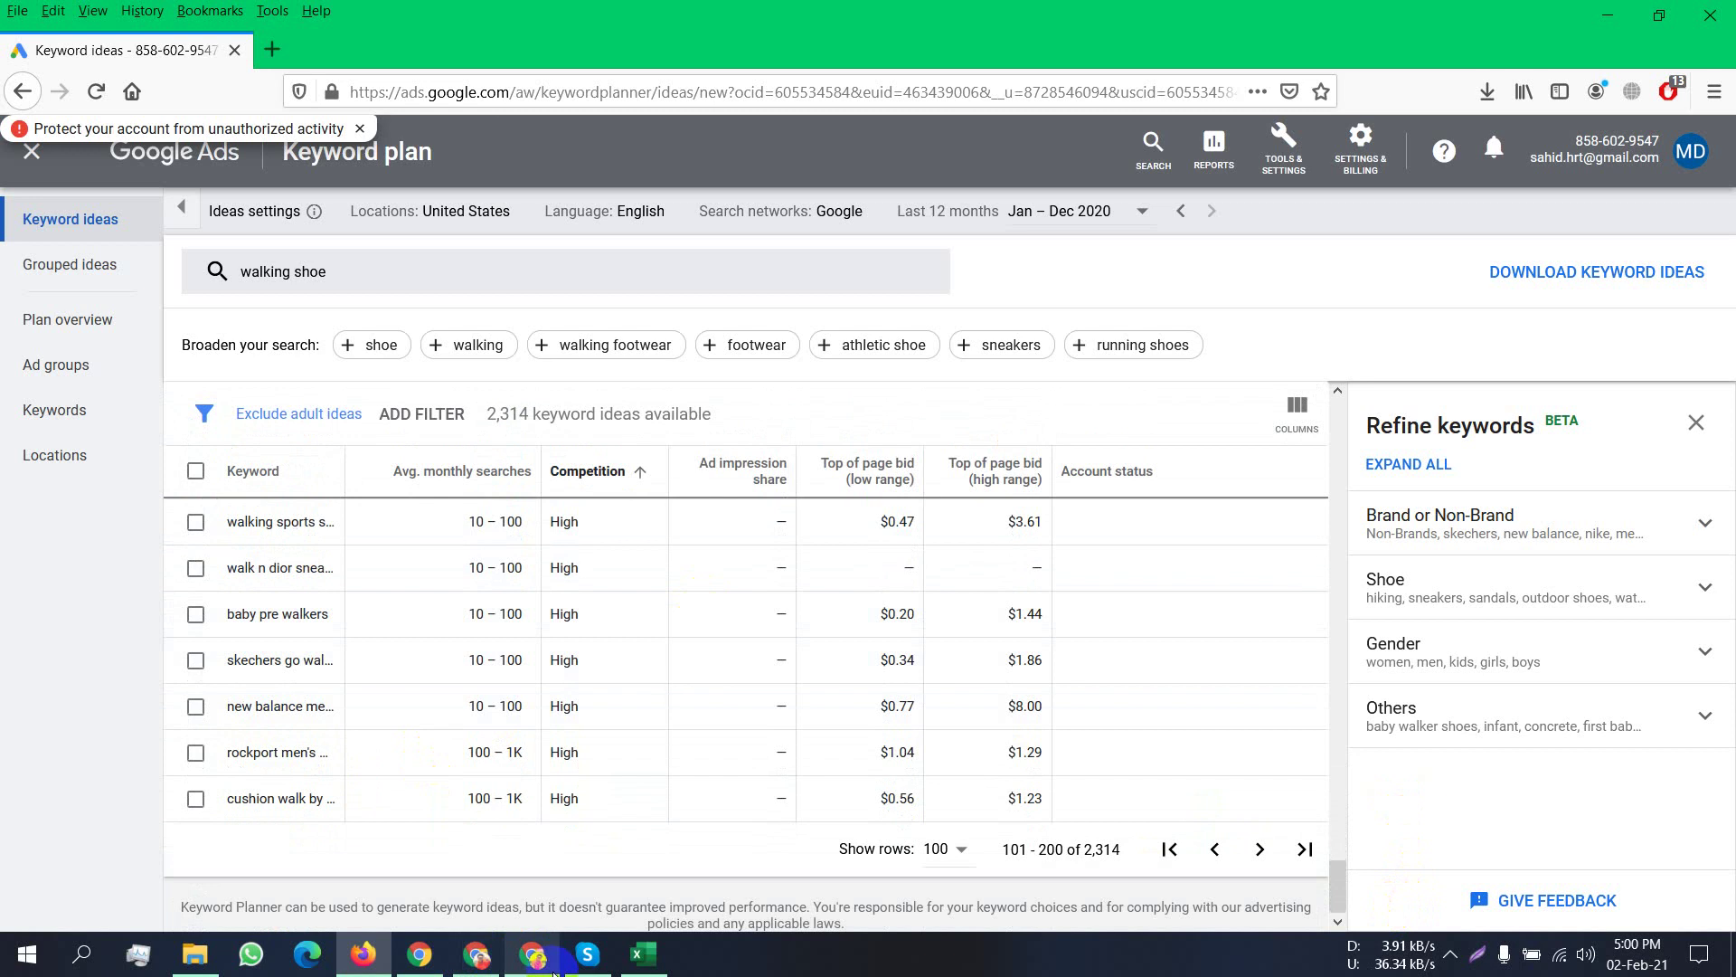
Switch to the Keyword Research workbook in Excel to consult the report template, and return to Keyword Planner in Firefox.
click(643, 955)
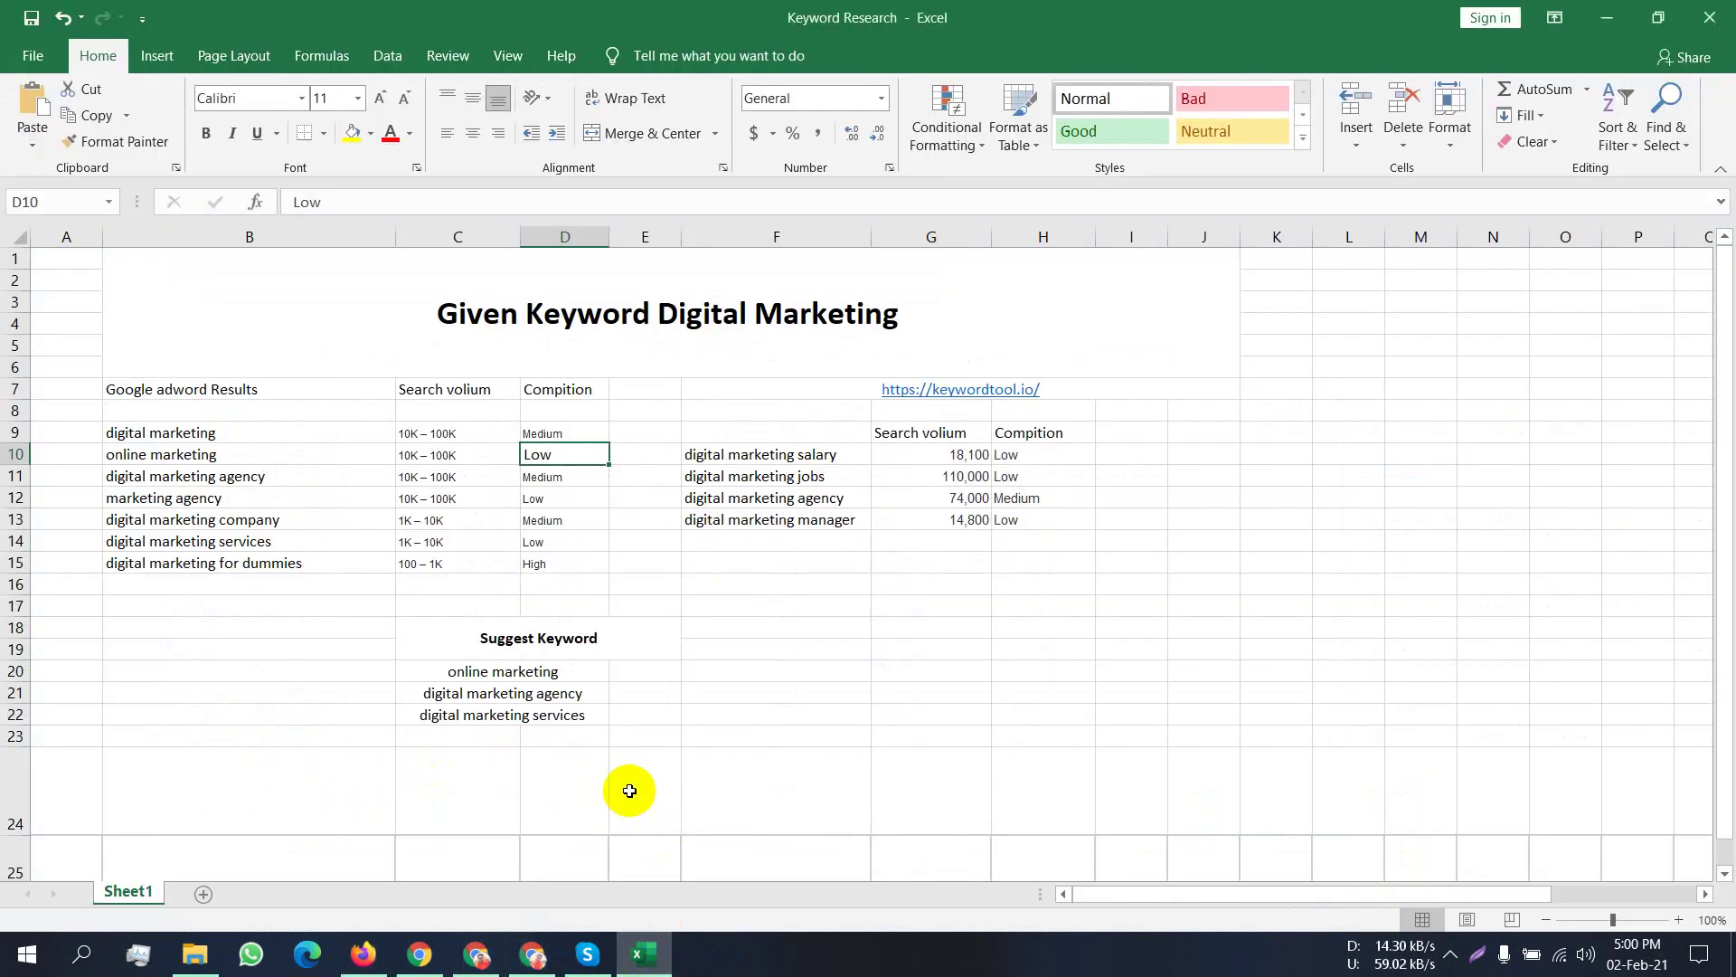
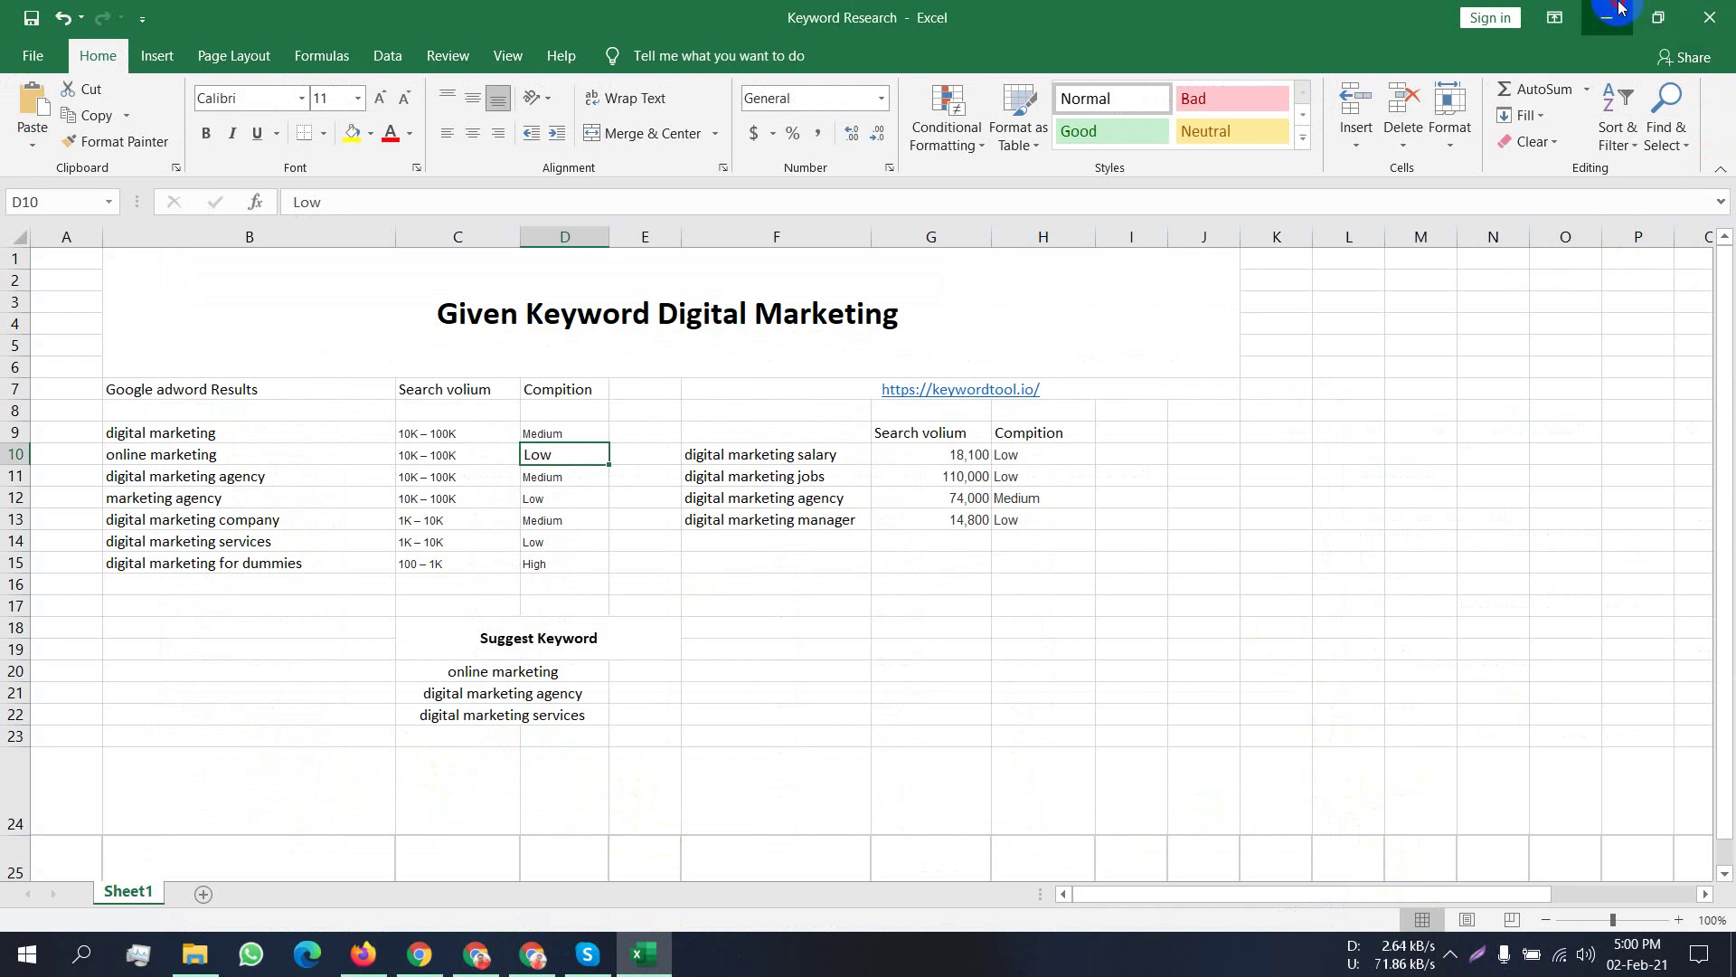
click(1587, 13)
click(663, 260)
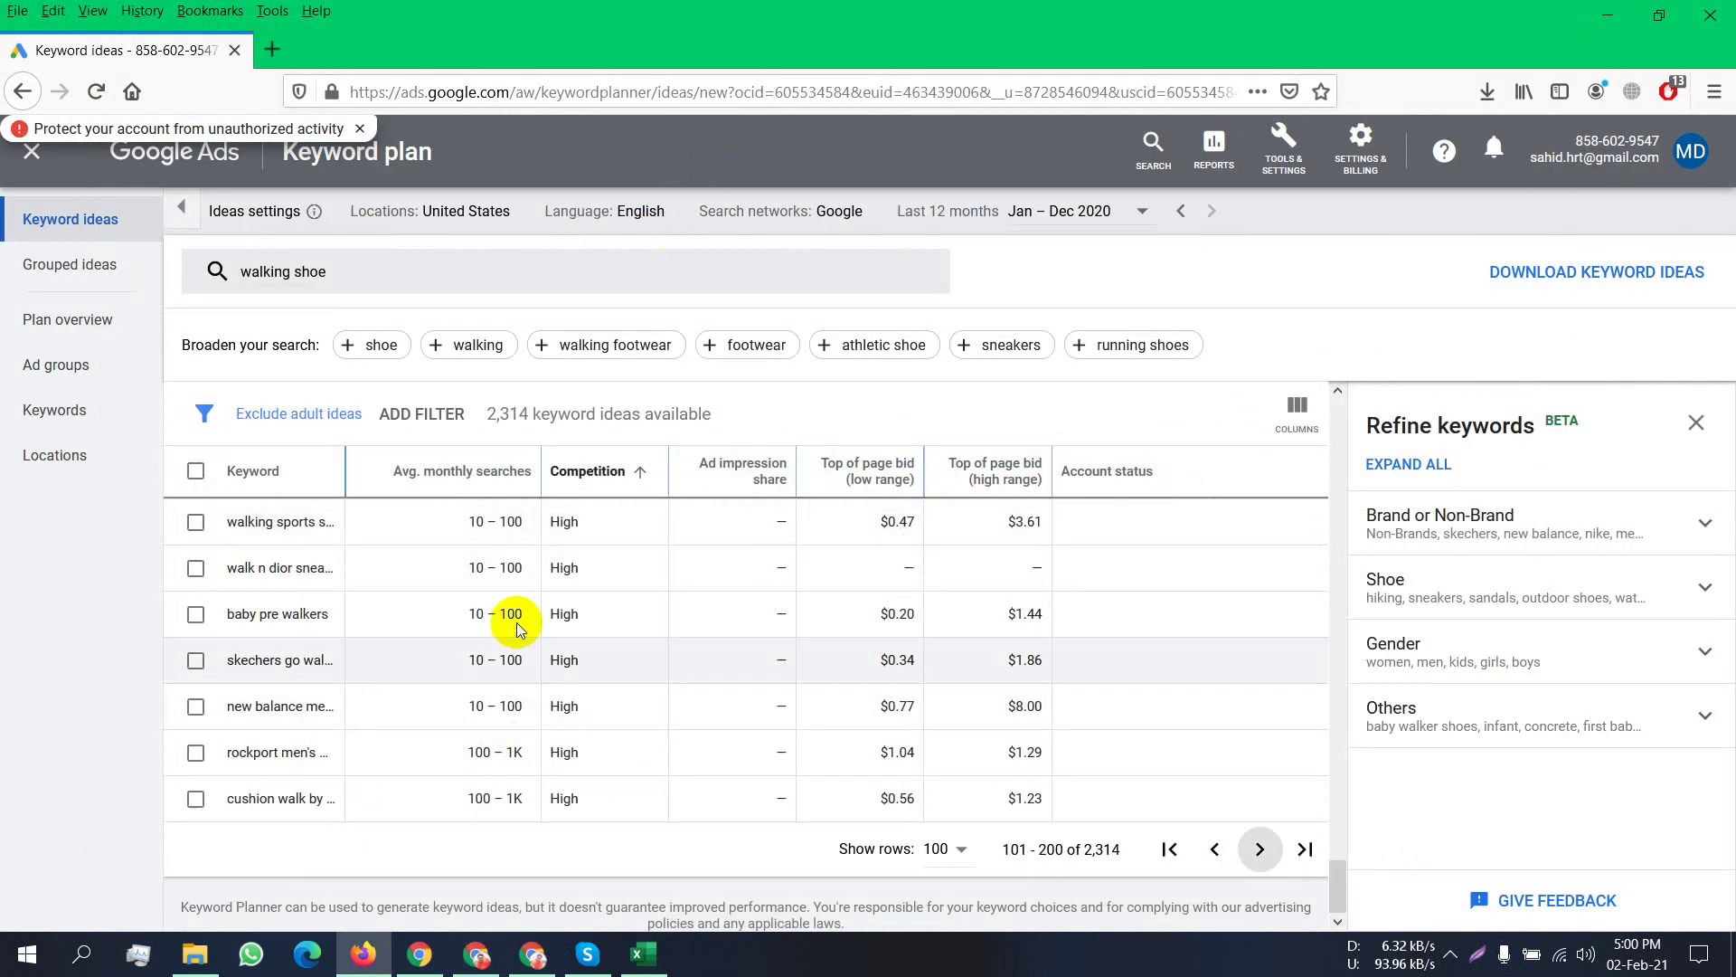
Examine the search volumes and competition of rows 101–200 from the end of the page back to its first keyword.
scroll(626, 696, up, 1)
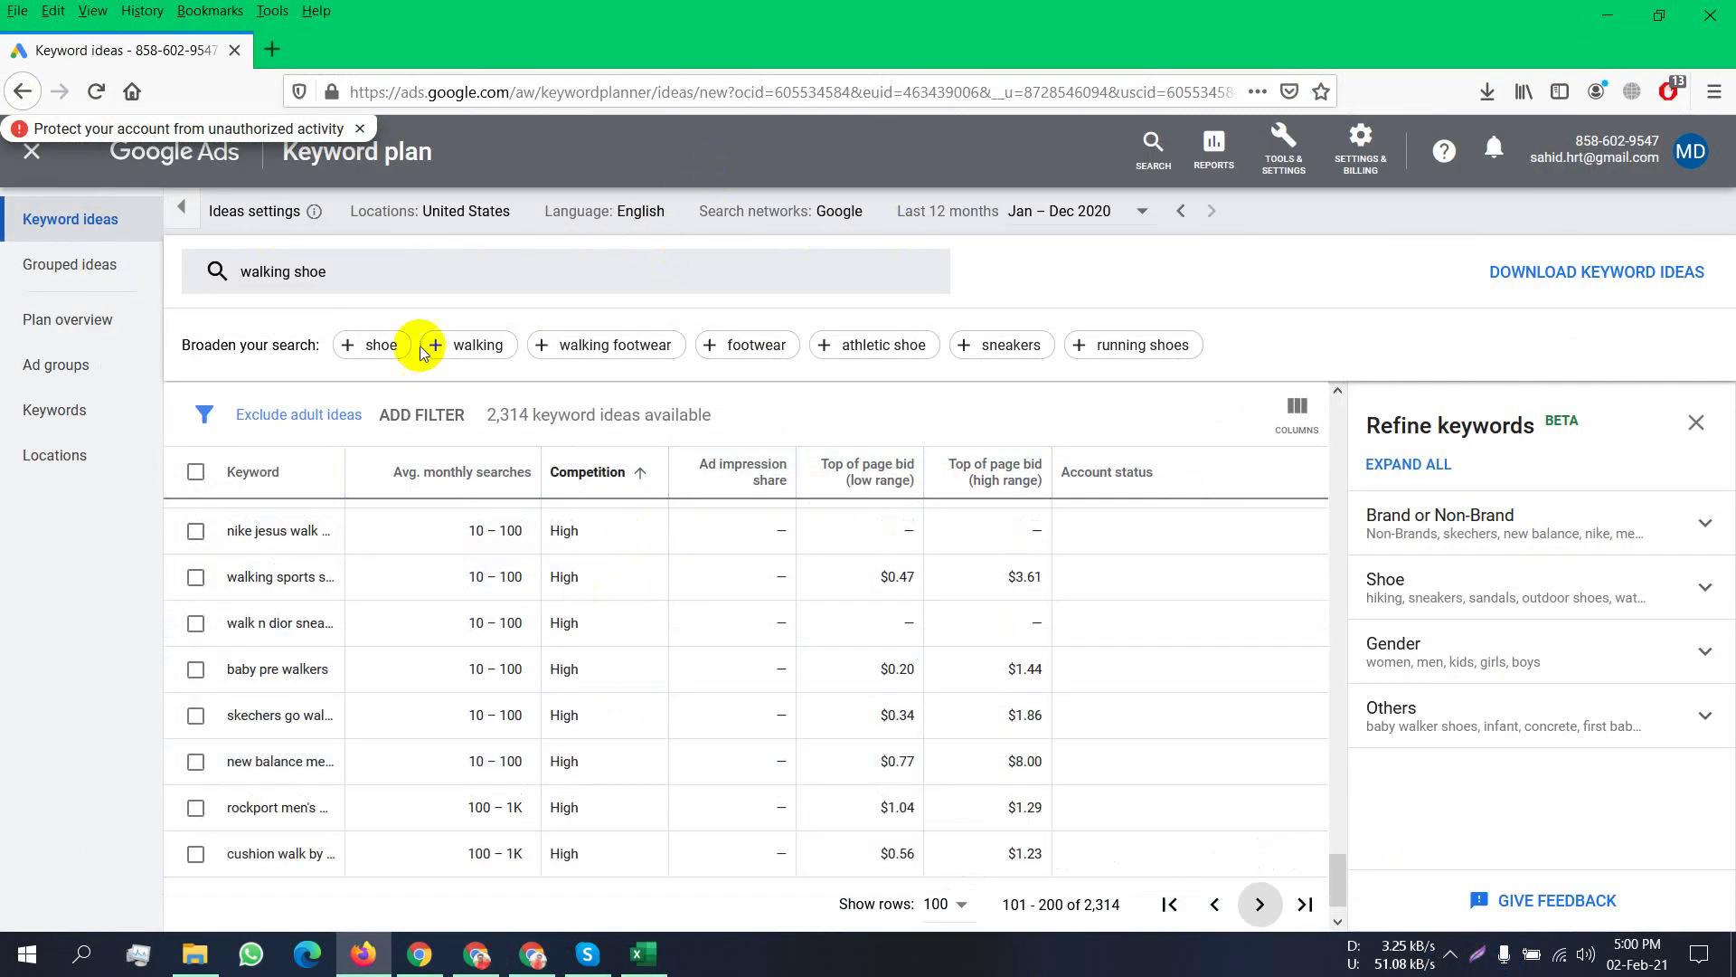
click(458, 271)
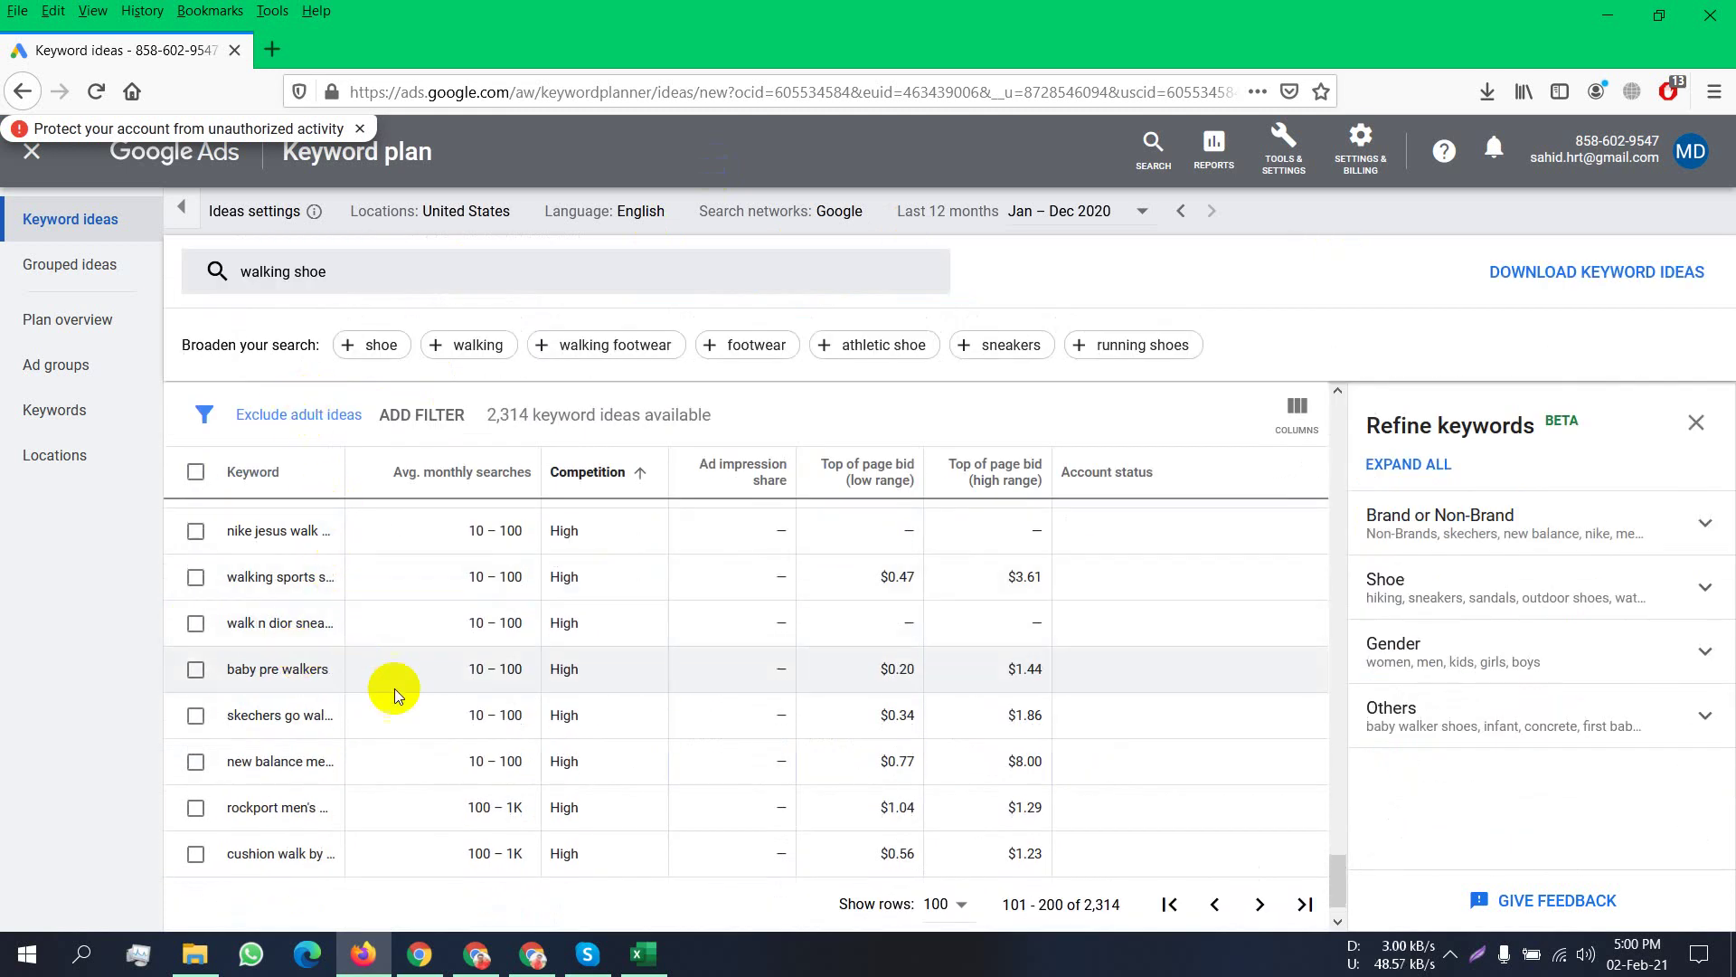
scroll(454, 681, up, 10)
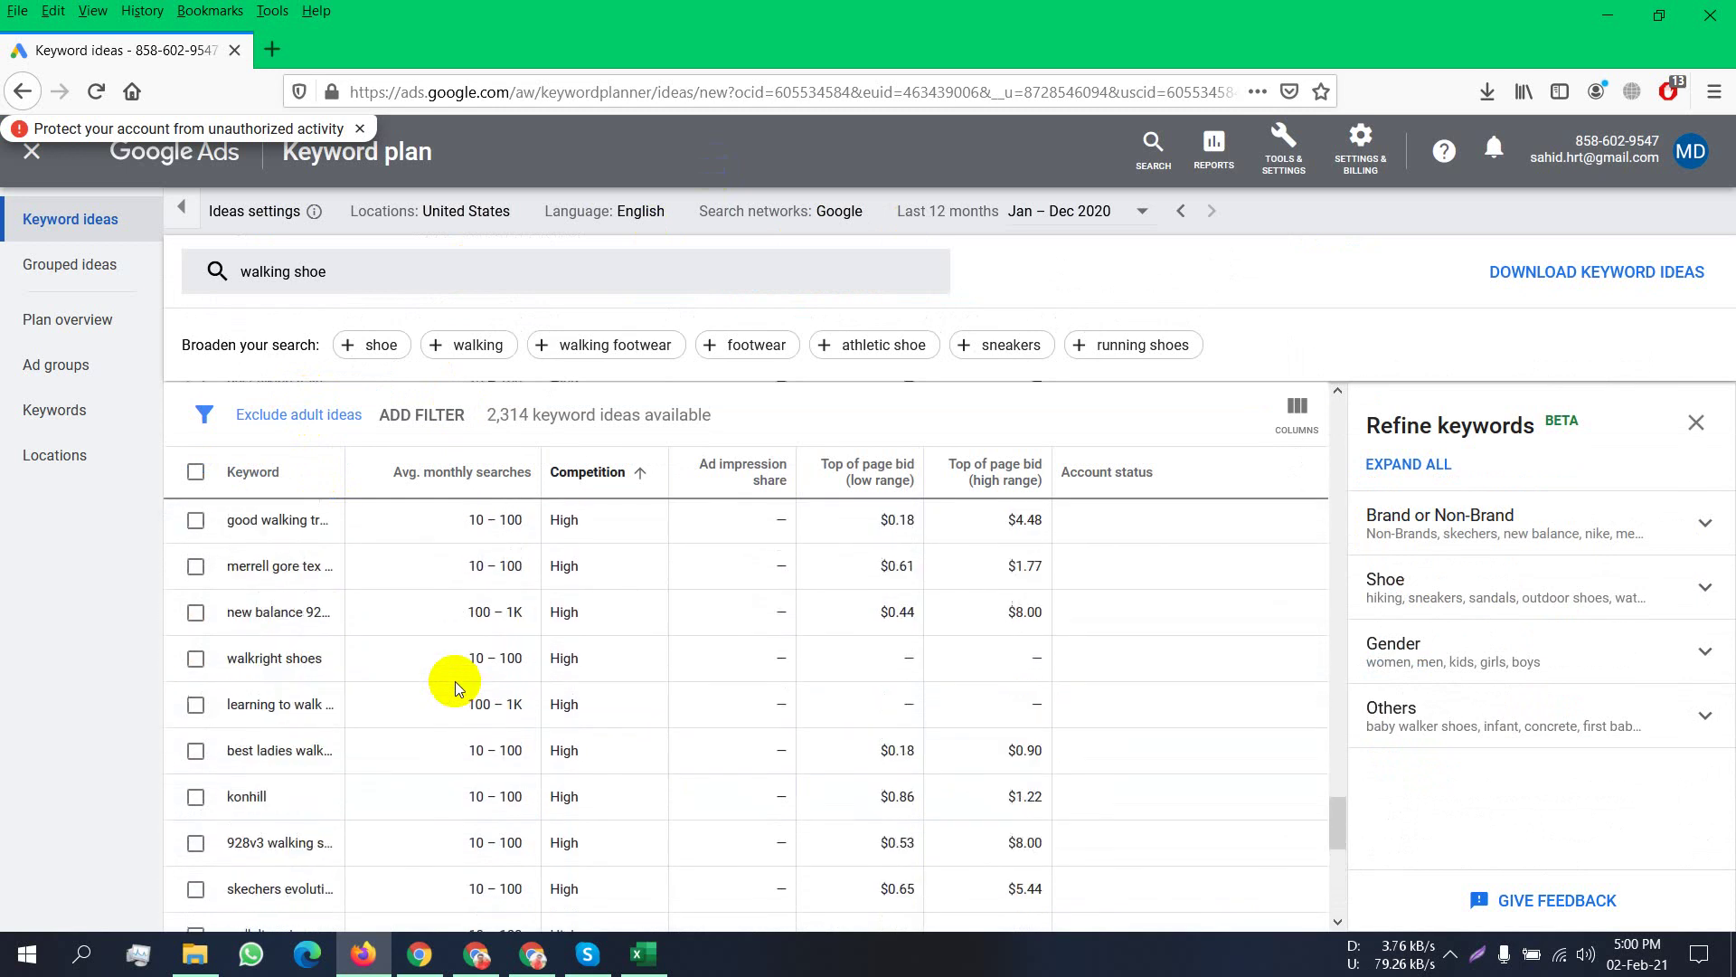
scroll(454, 674, up, 10)
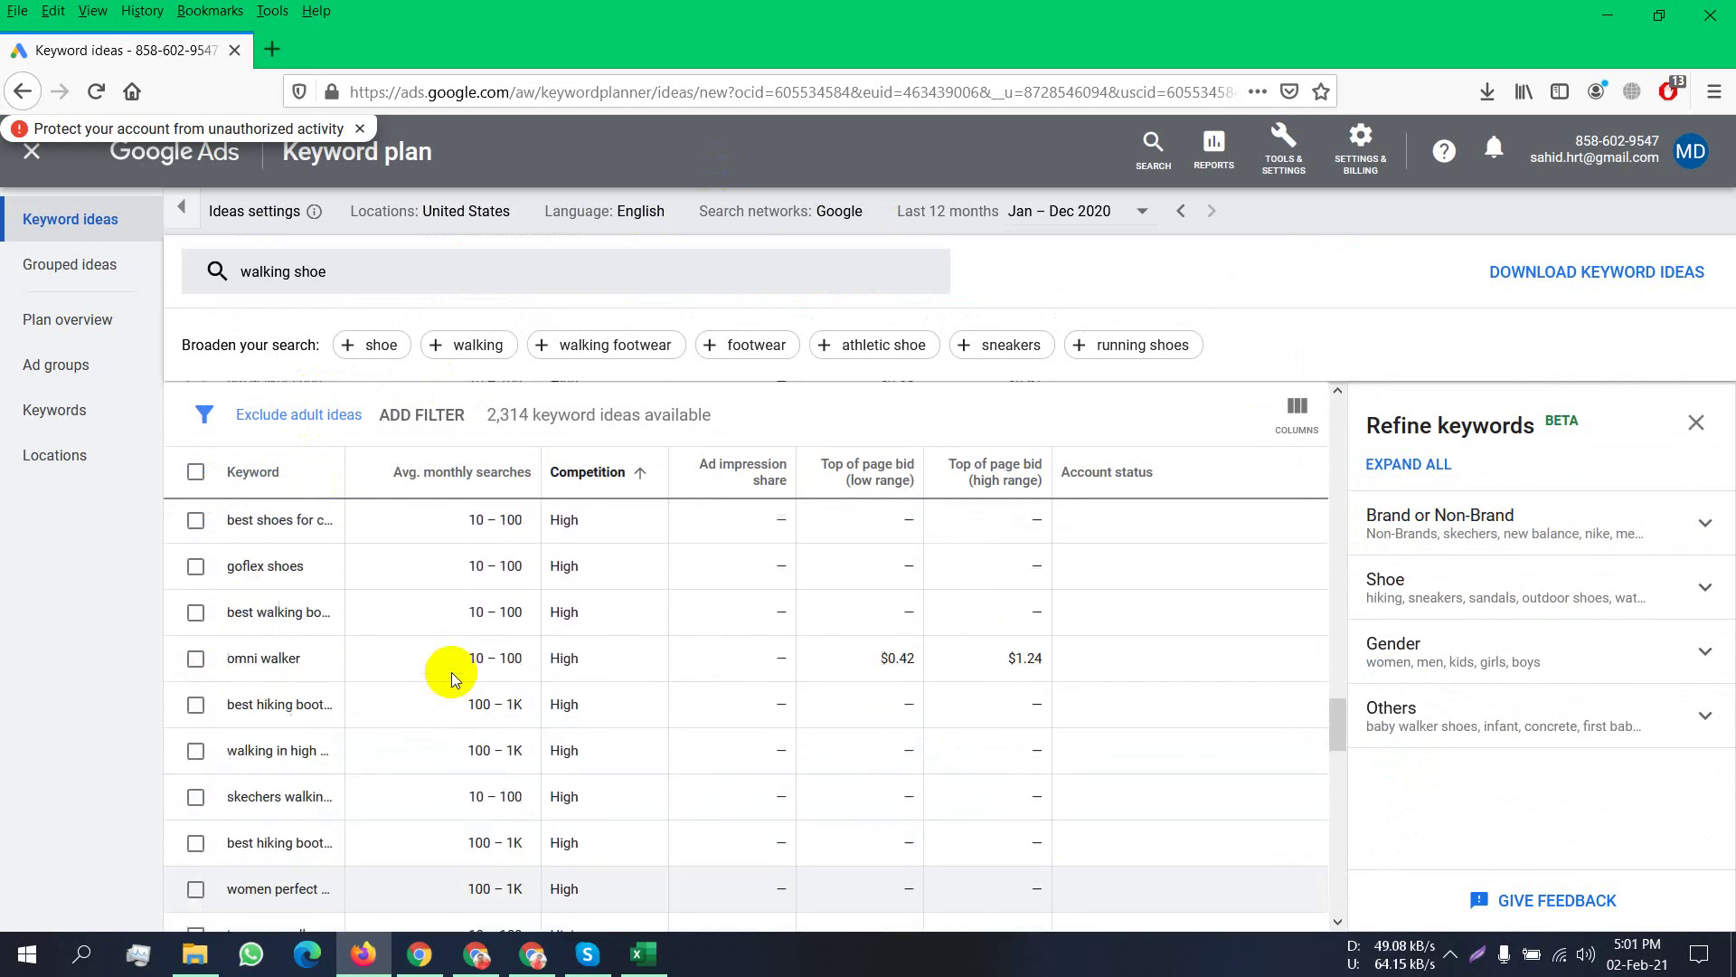
scroll(453, 671, up, 10)
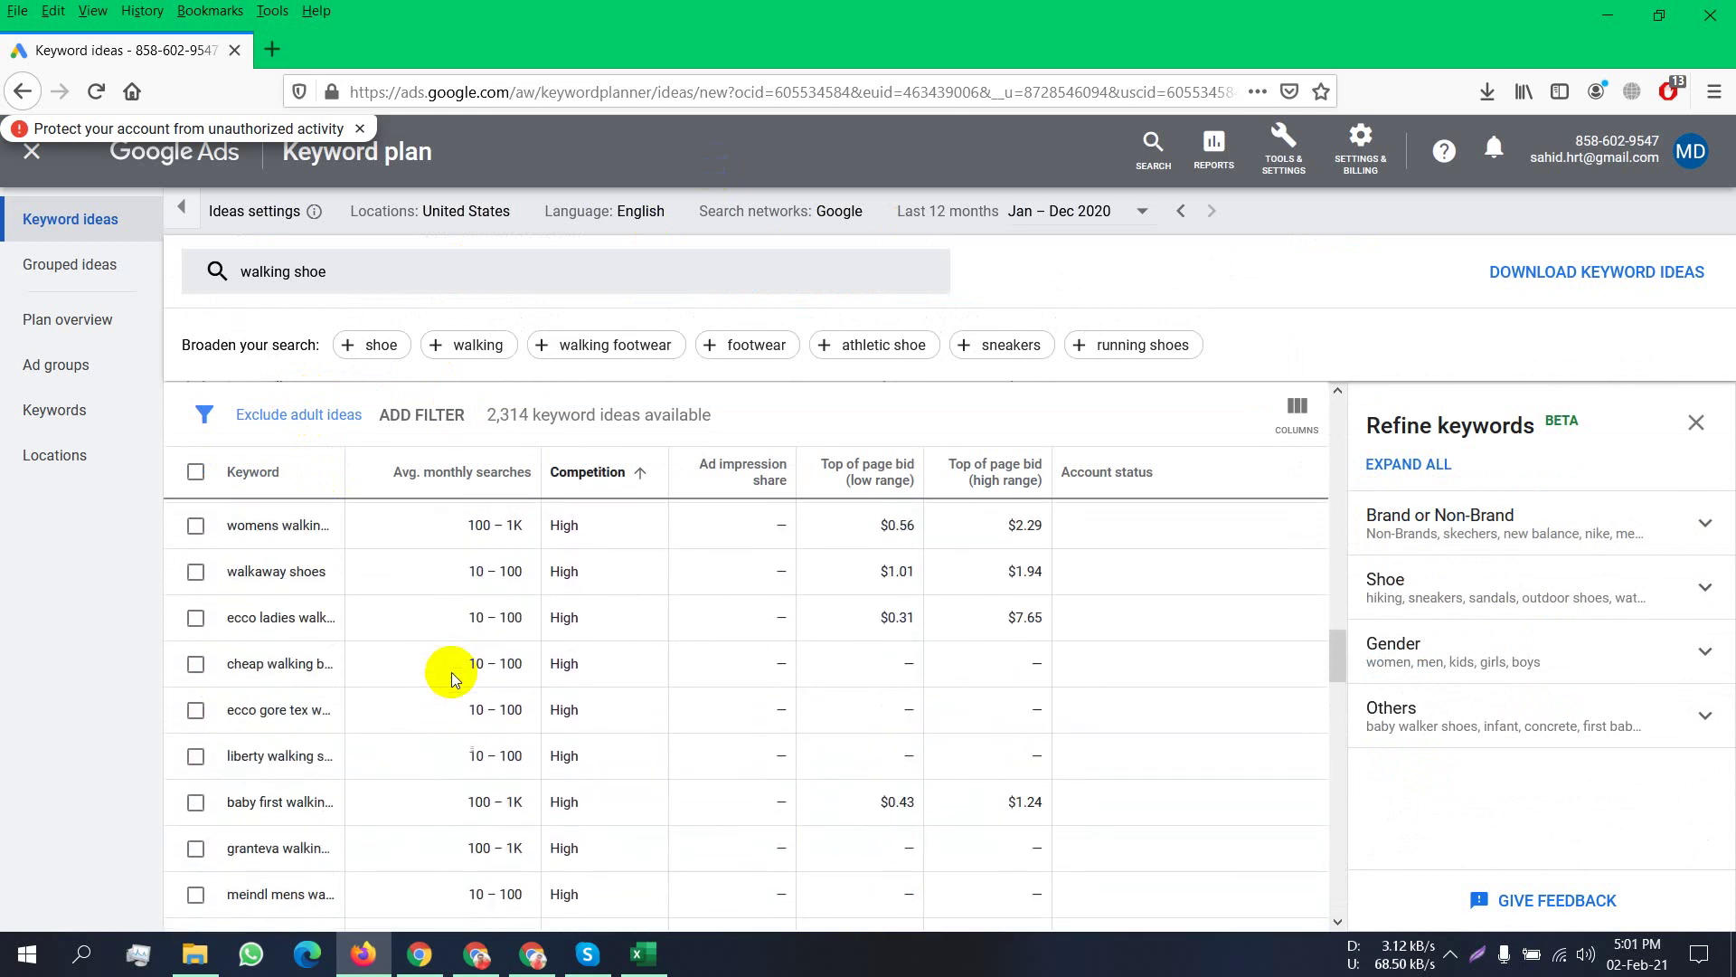
scroll(452, 671, up, 10)
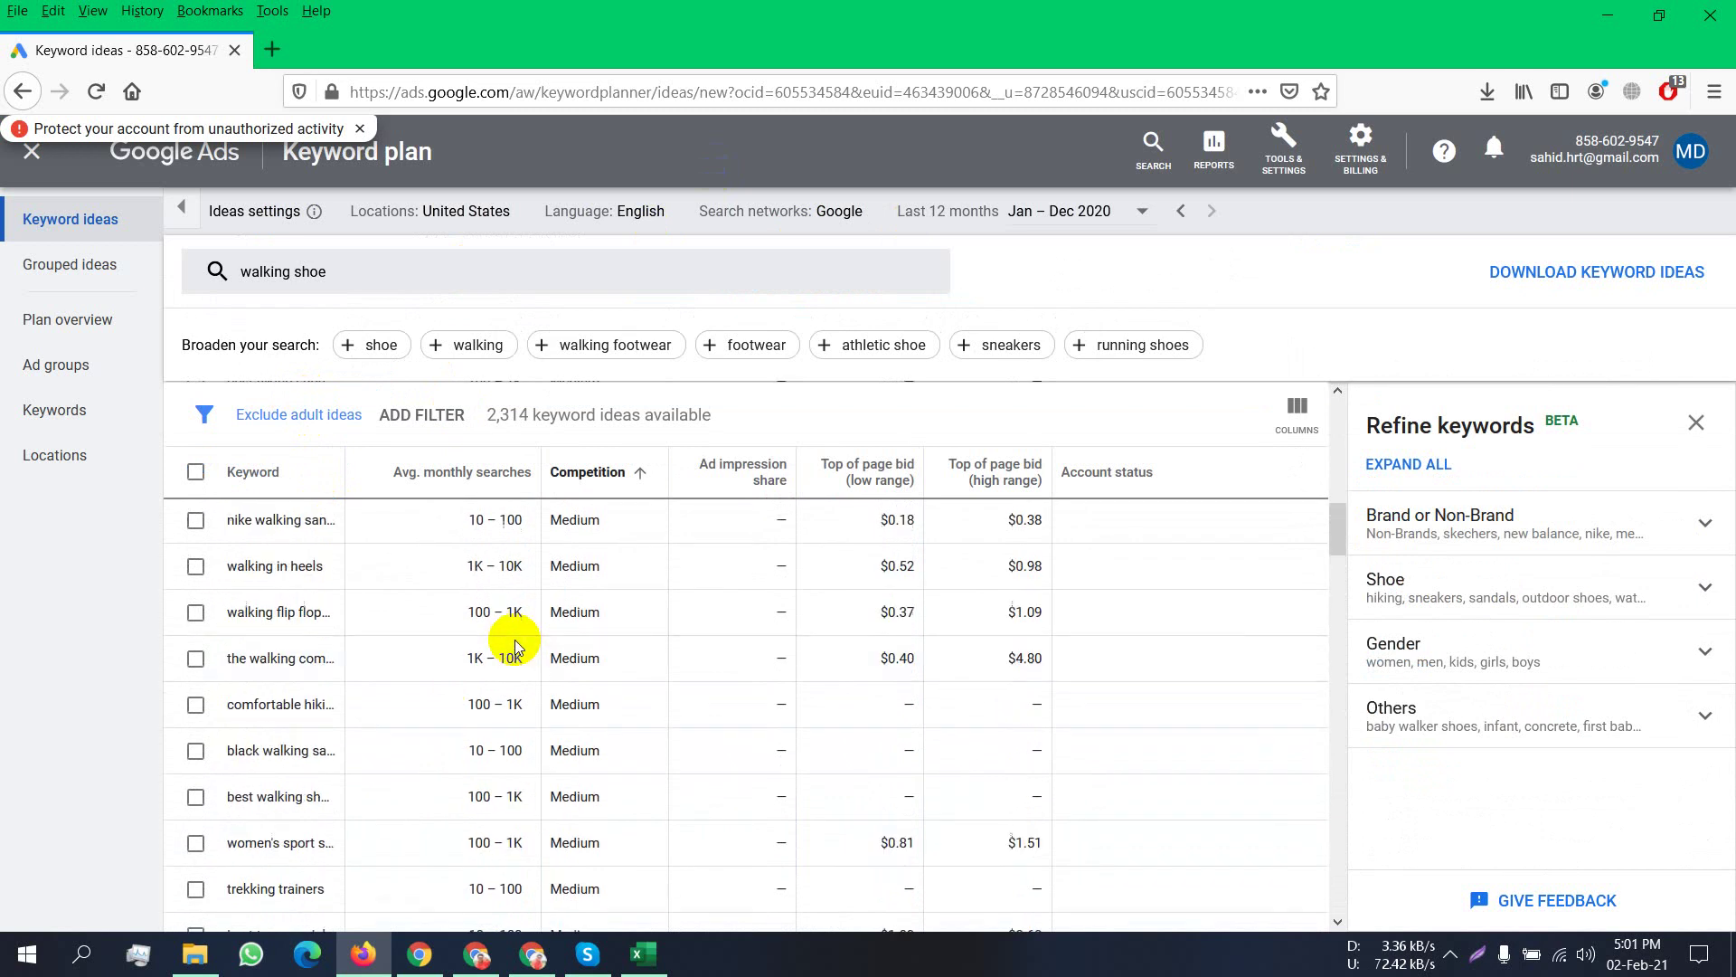
scroll(518, 645, up, 10)
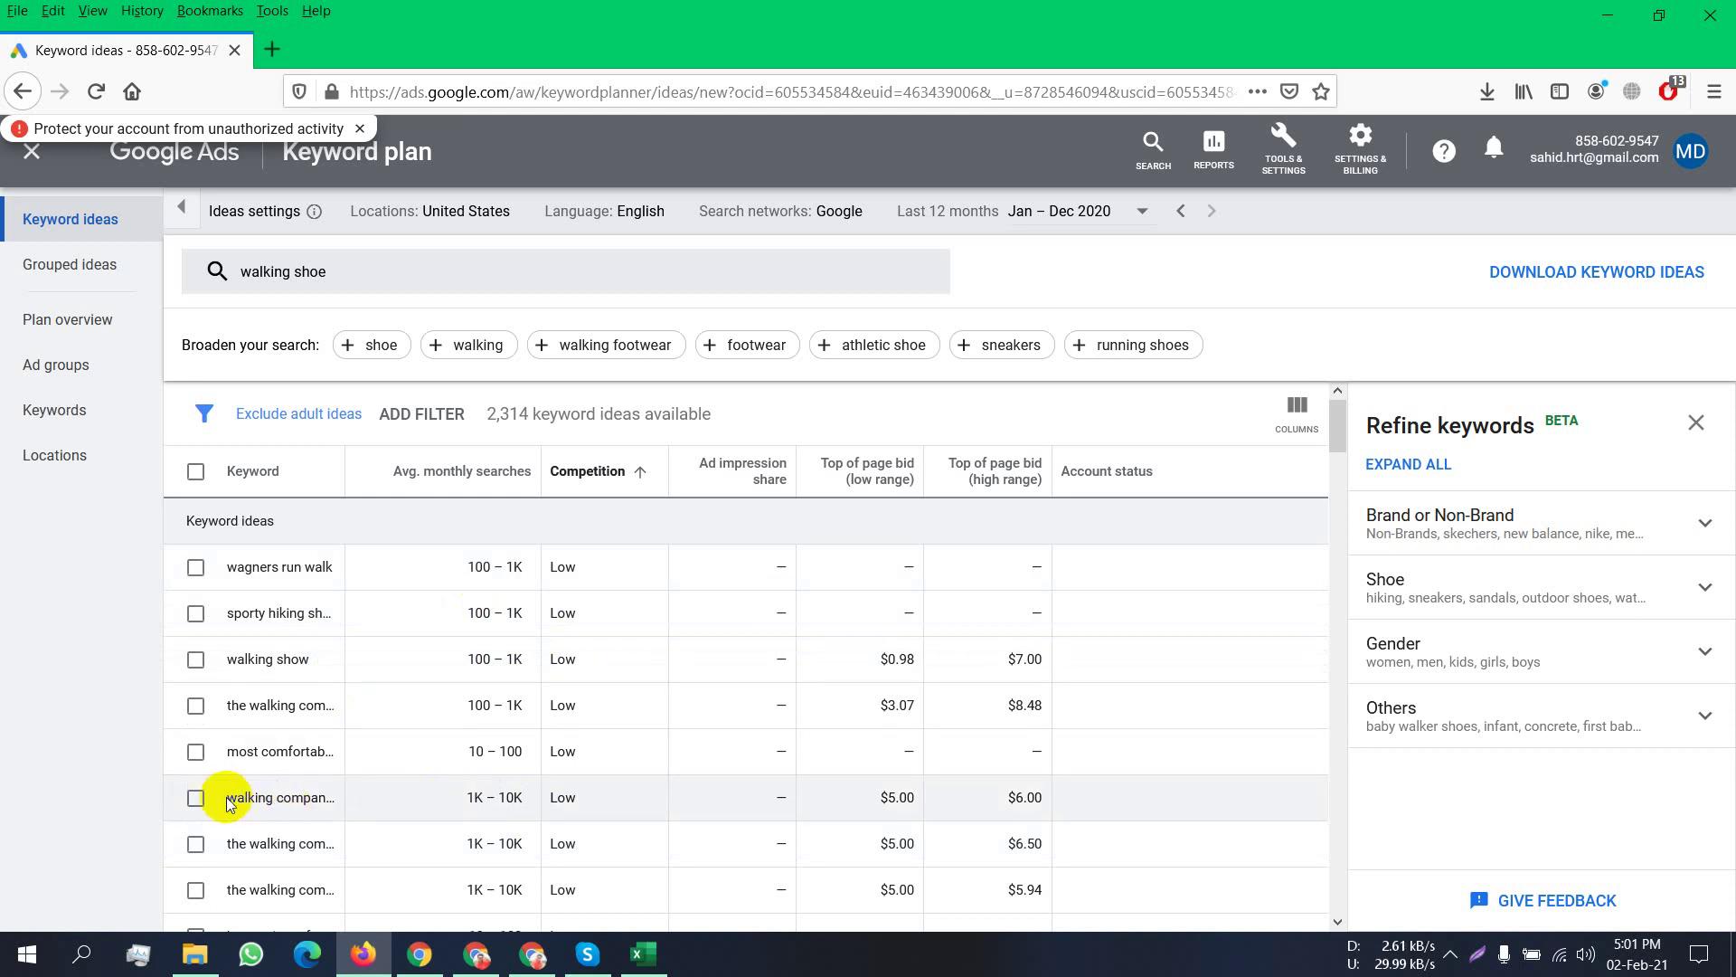
Select the first two low-competition walking company keywords that have 1K–10K average monthly searches.
click(194, 799)
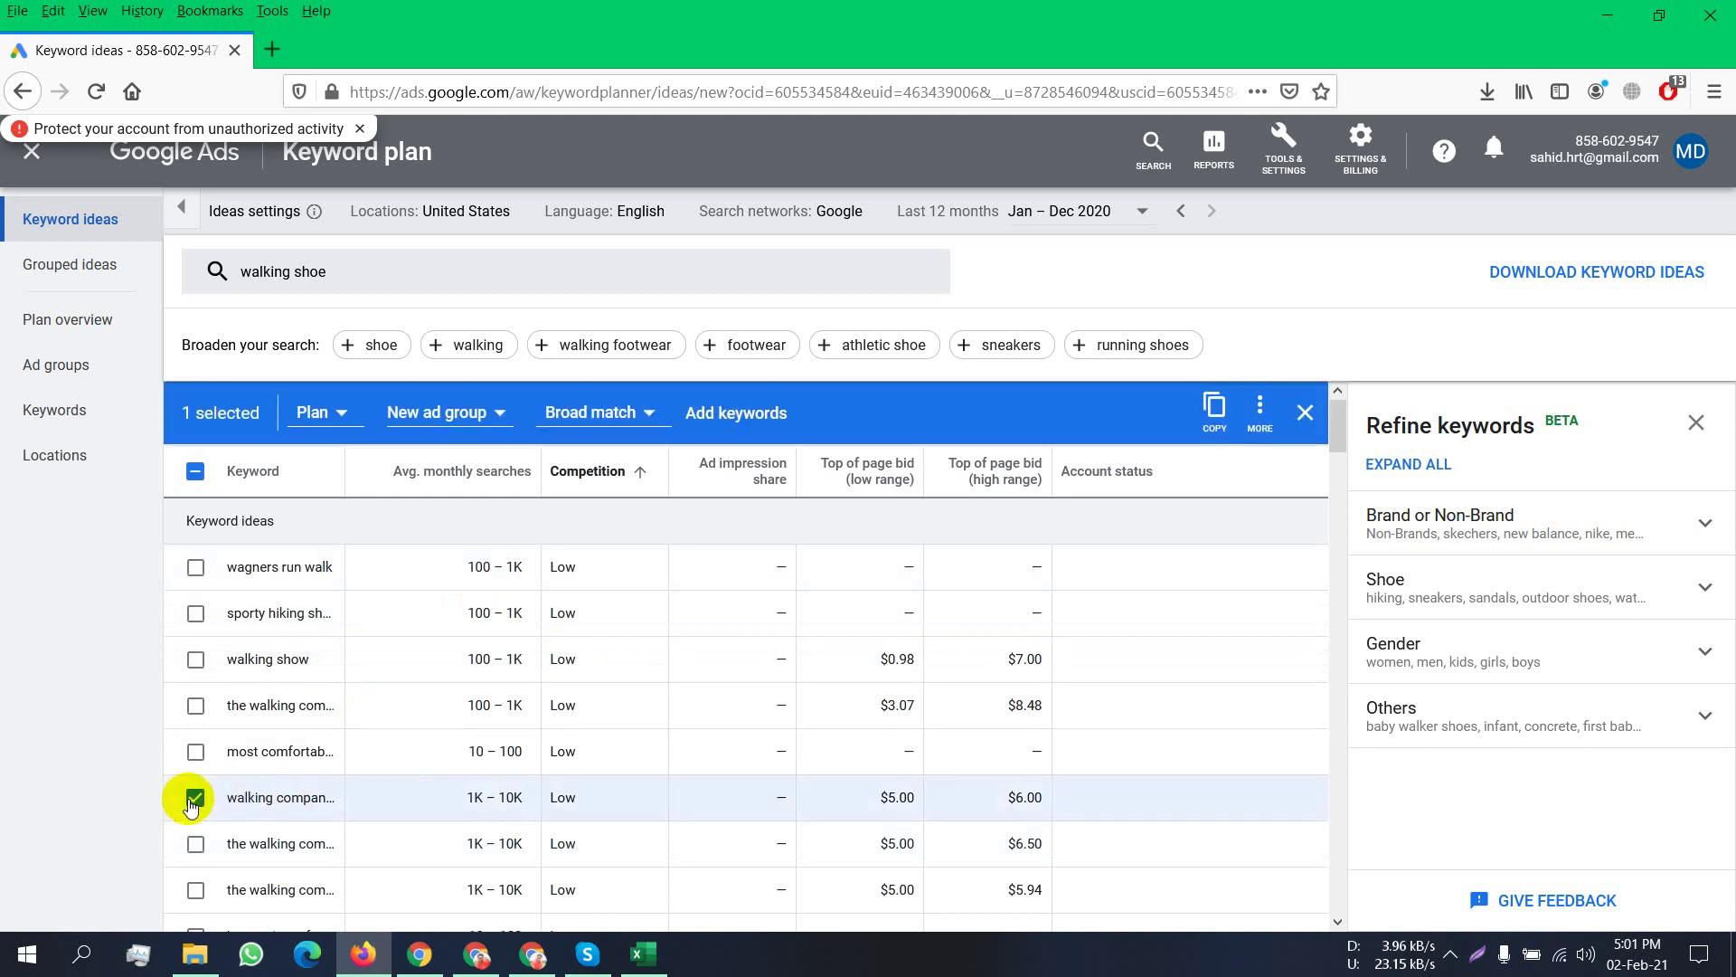
scroll(191, 805, down, 1)
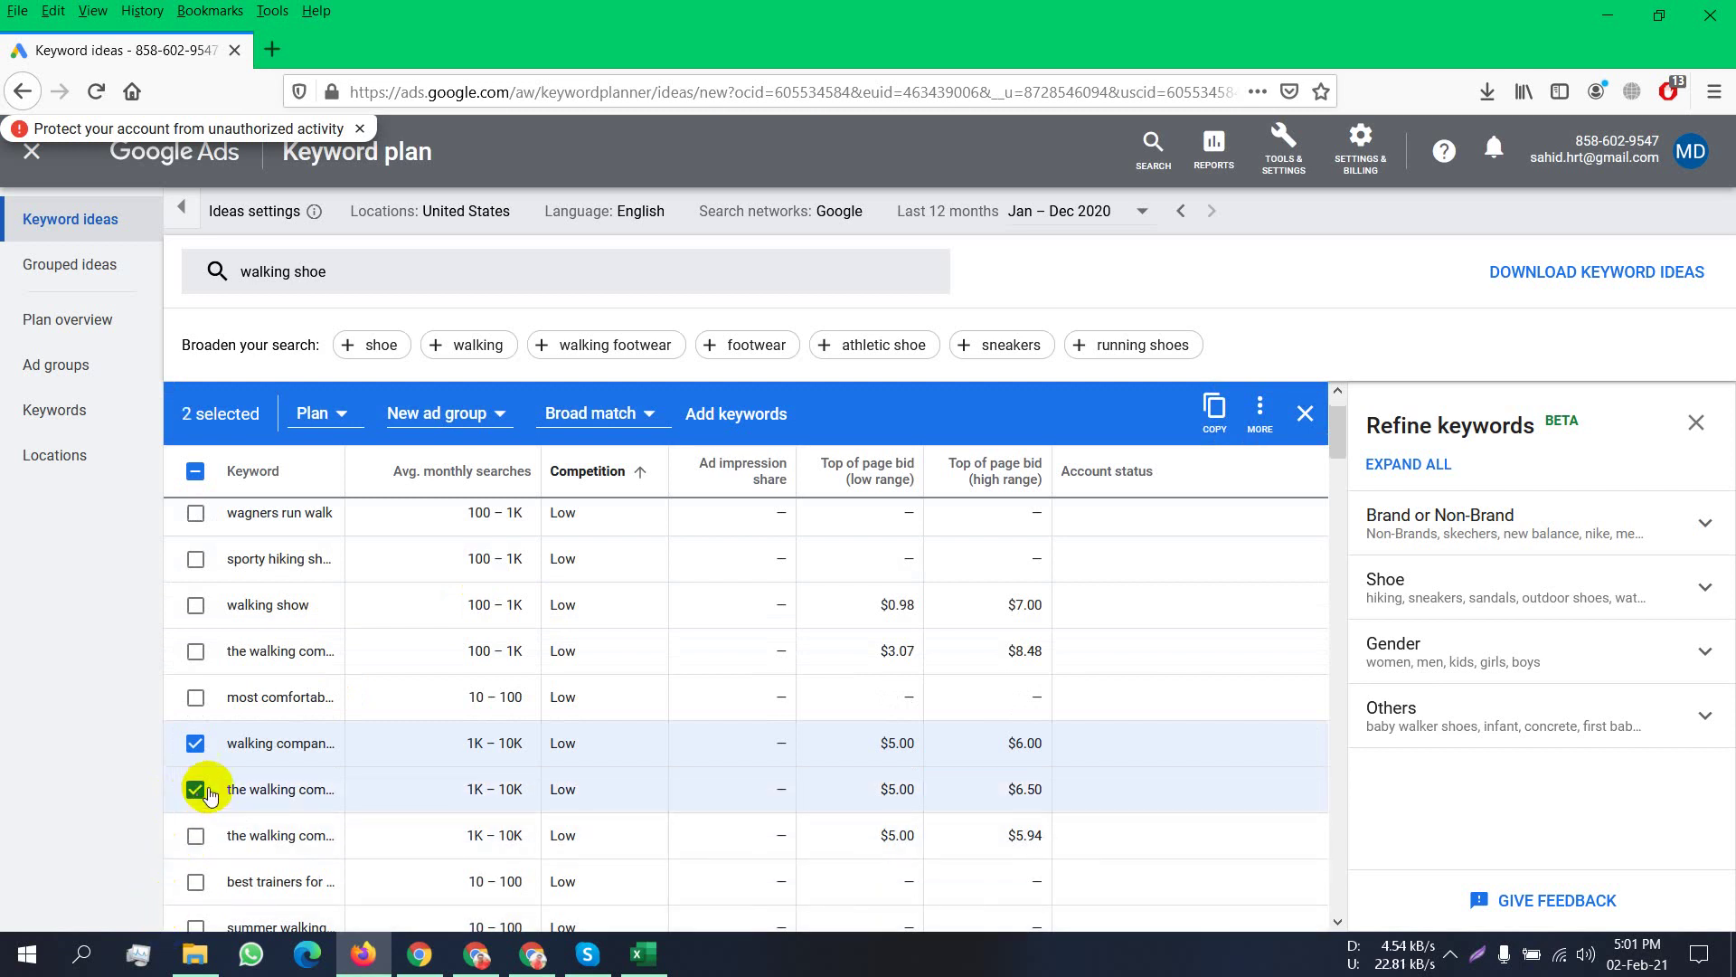
scroll(224, 789, down, 2)
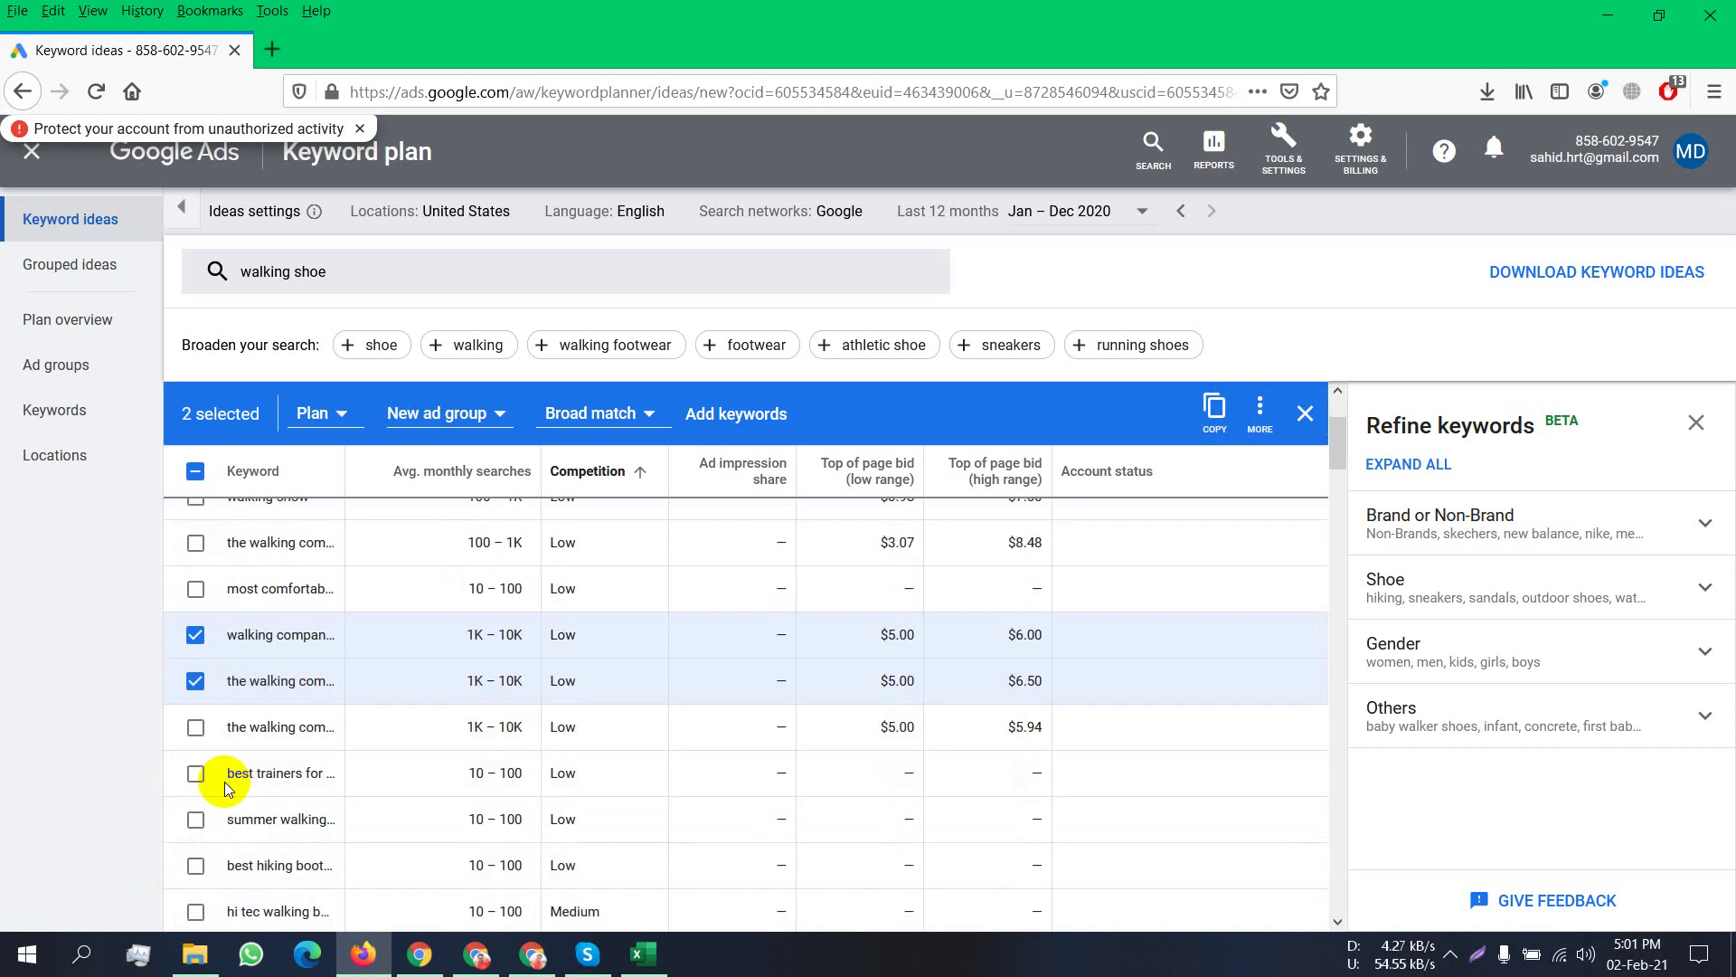
scroll(226, 789, down, 4)
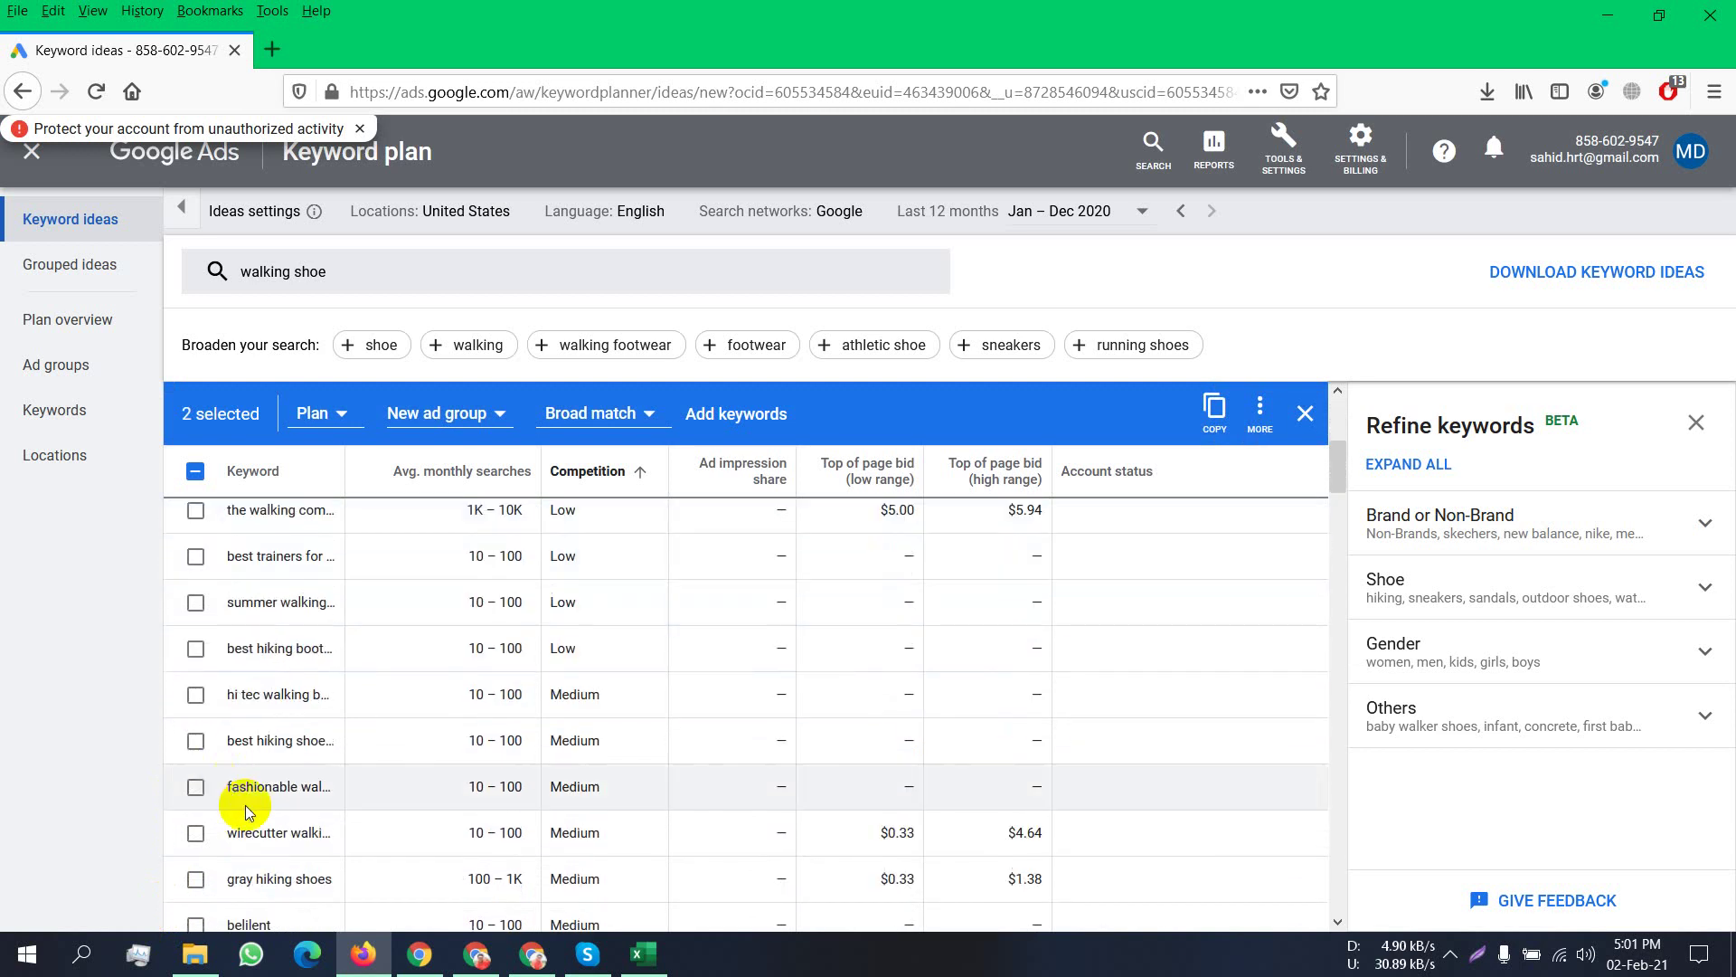
Add the medium-competition wirecutter walking keyword, "walking in heels" and the 1K–10K walking company keyword to the selection.
click(190, 831)
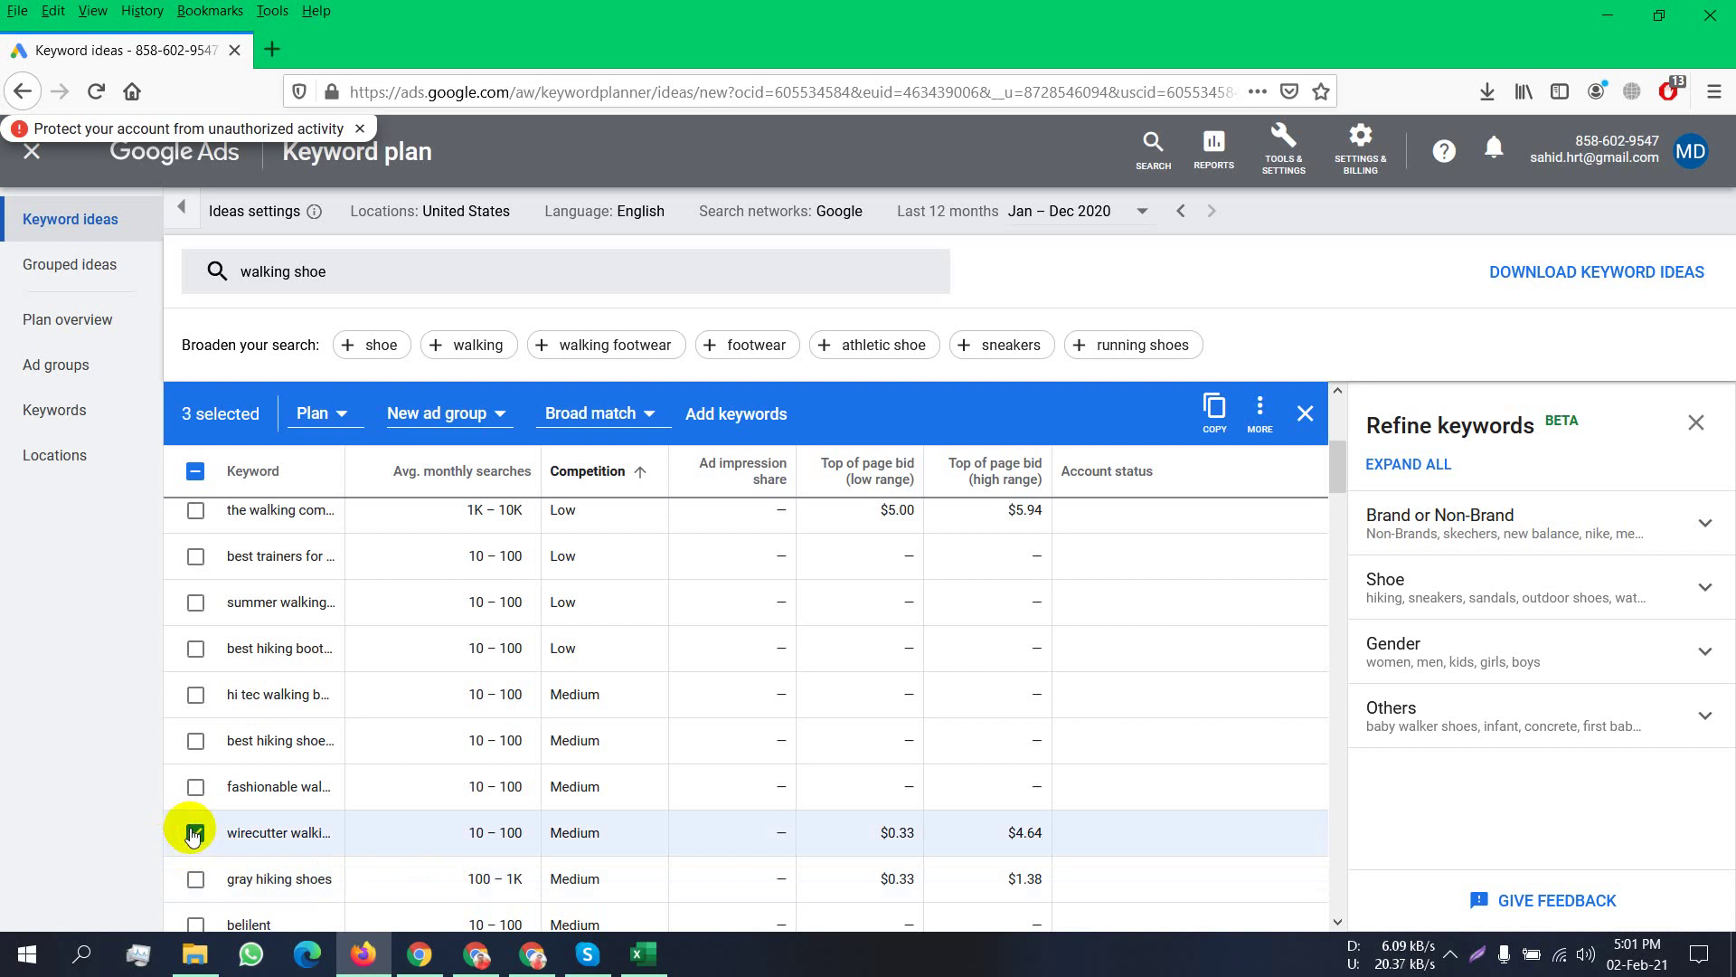
scroll(199, 834, down, 2)
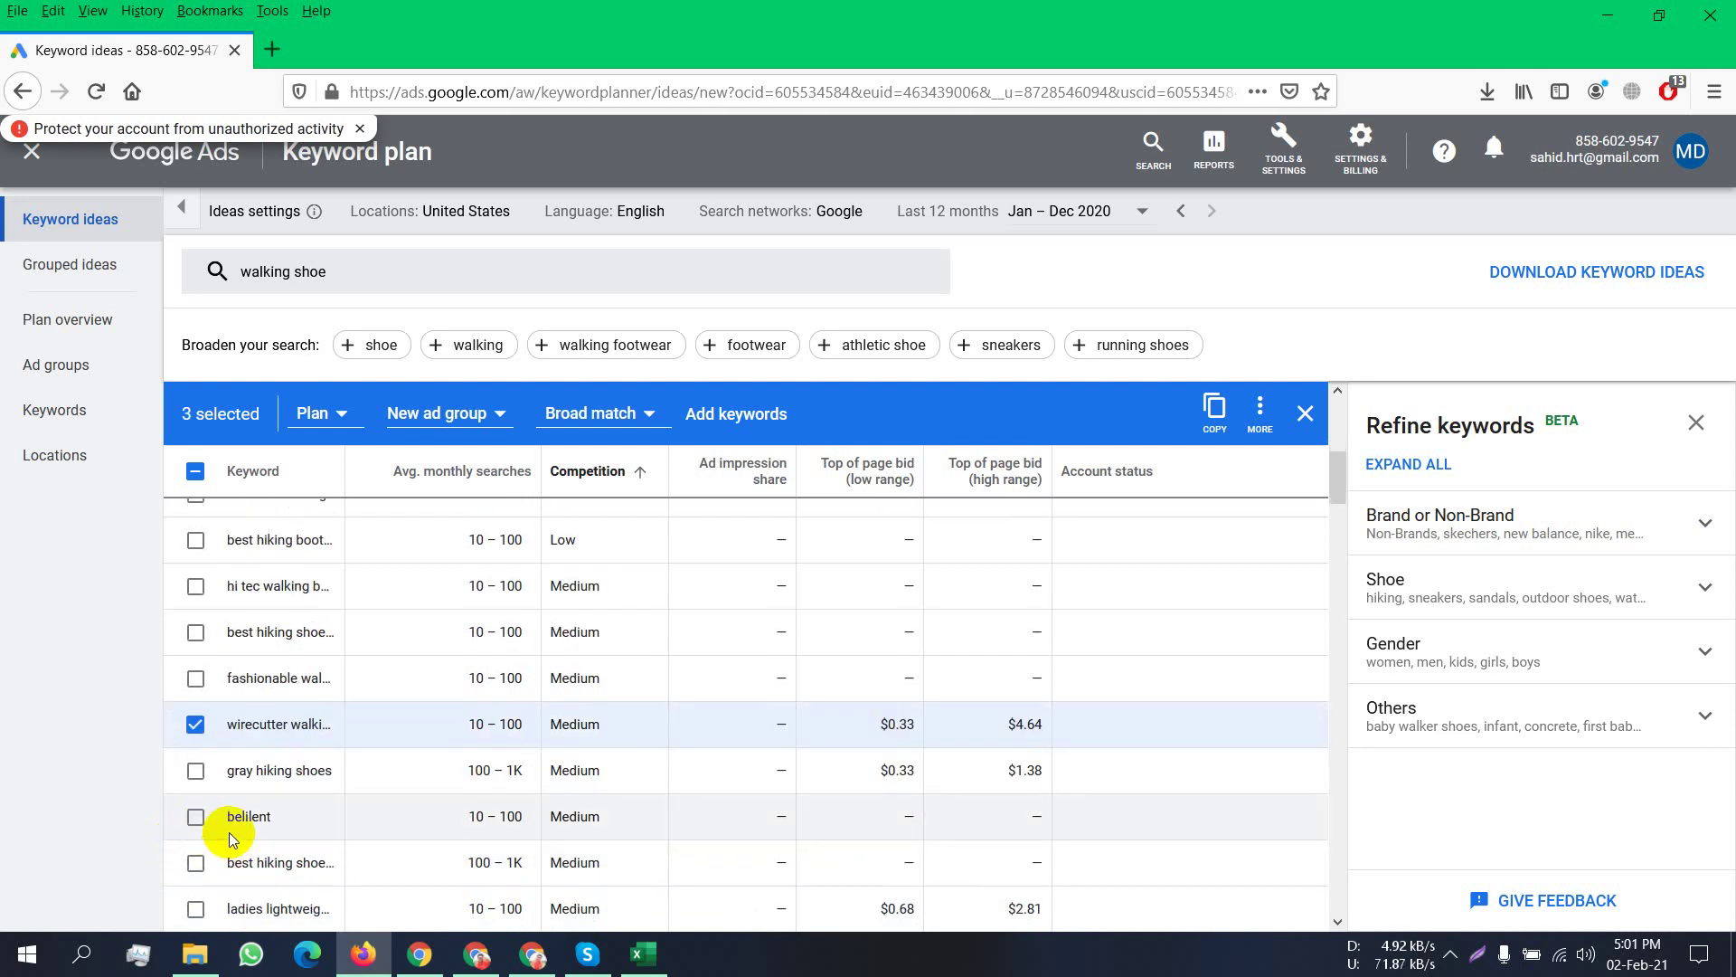
scroll(271, 818, down, 4)
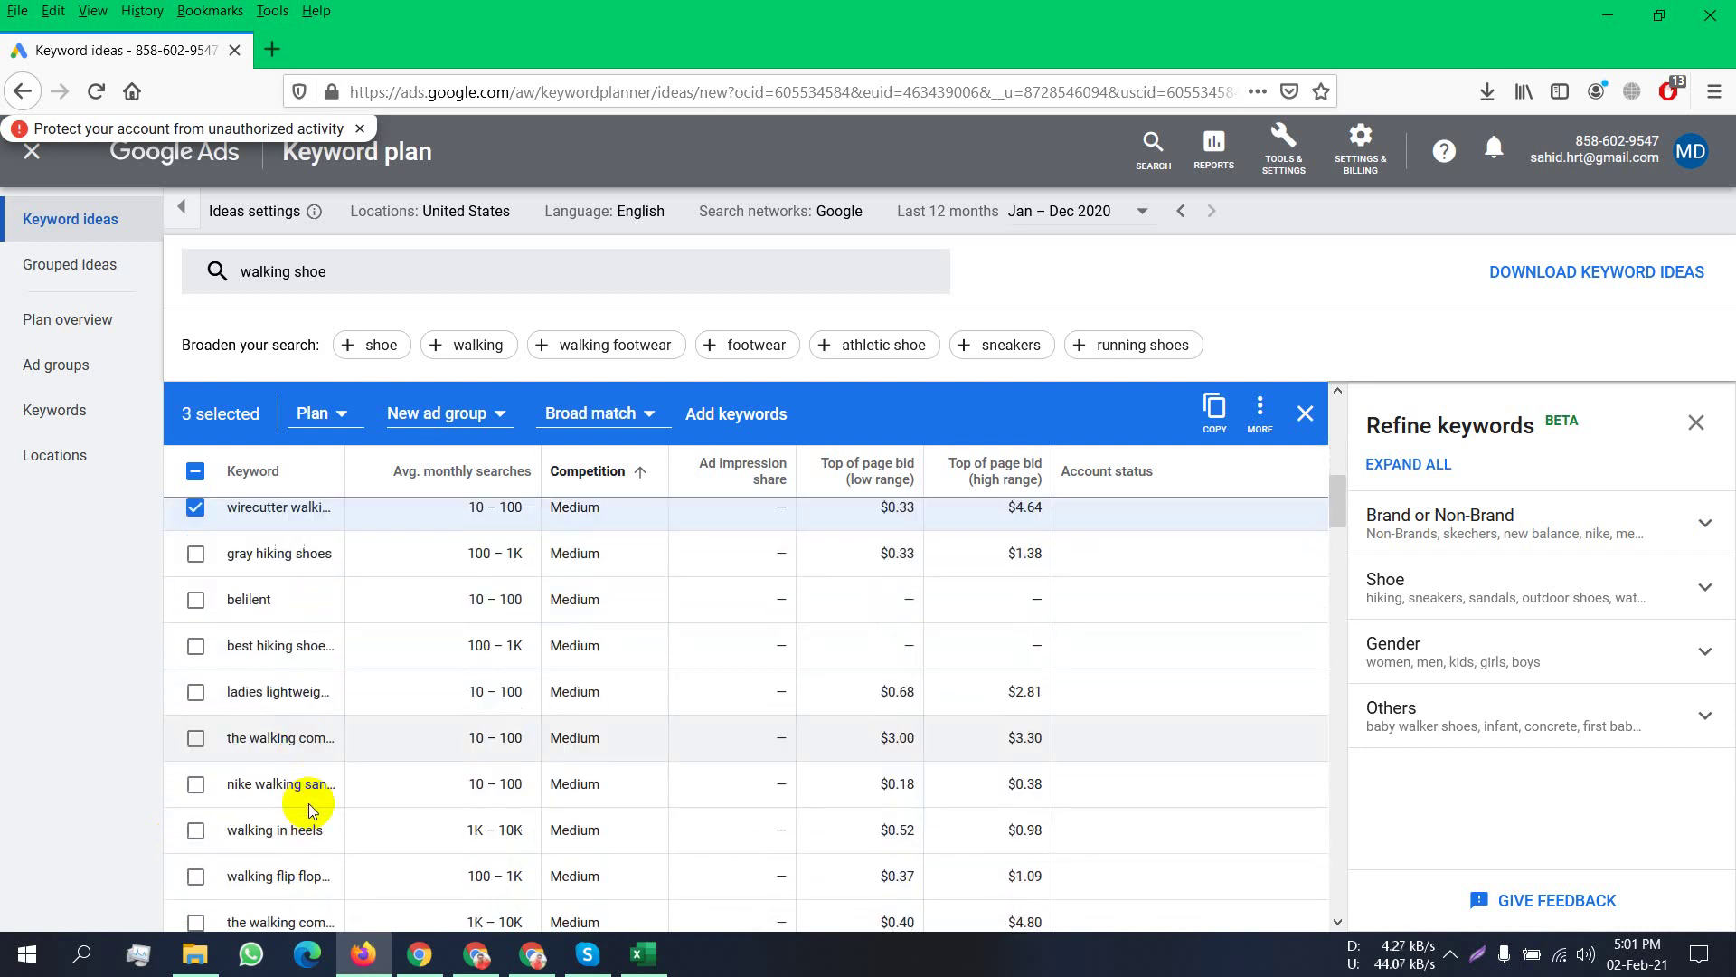
click(193, 830)
scroll(582, 767, down, 4)
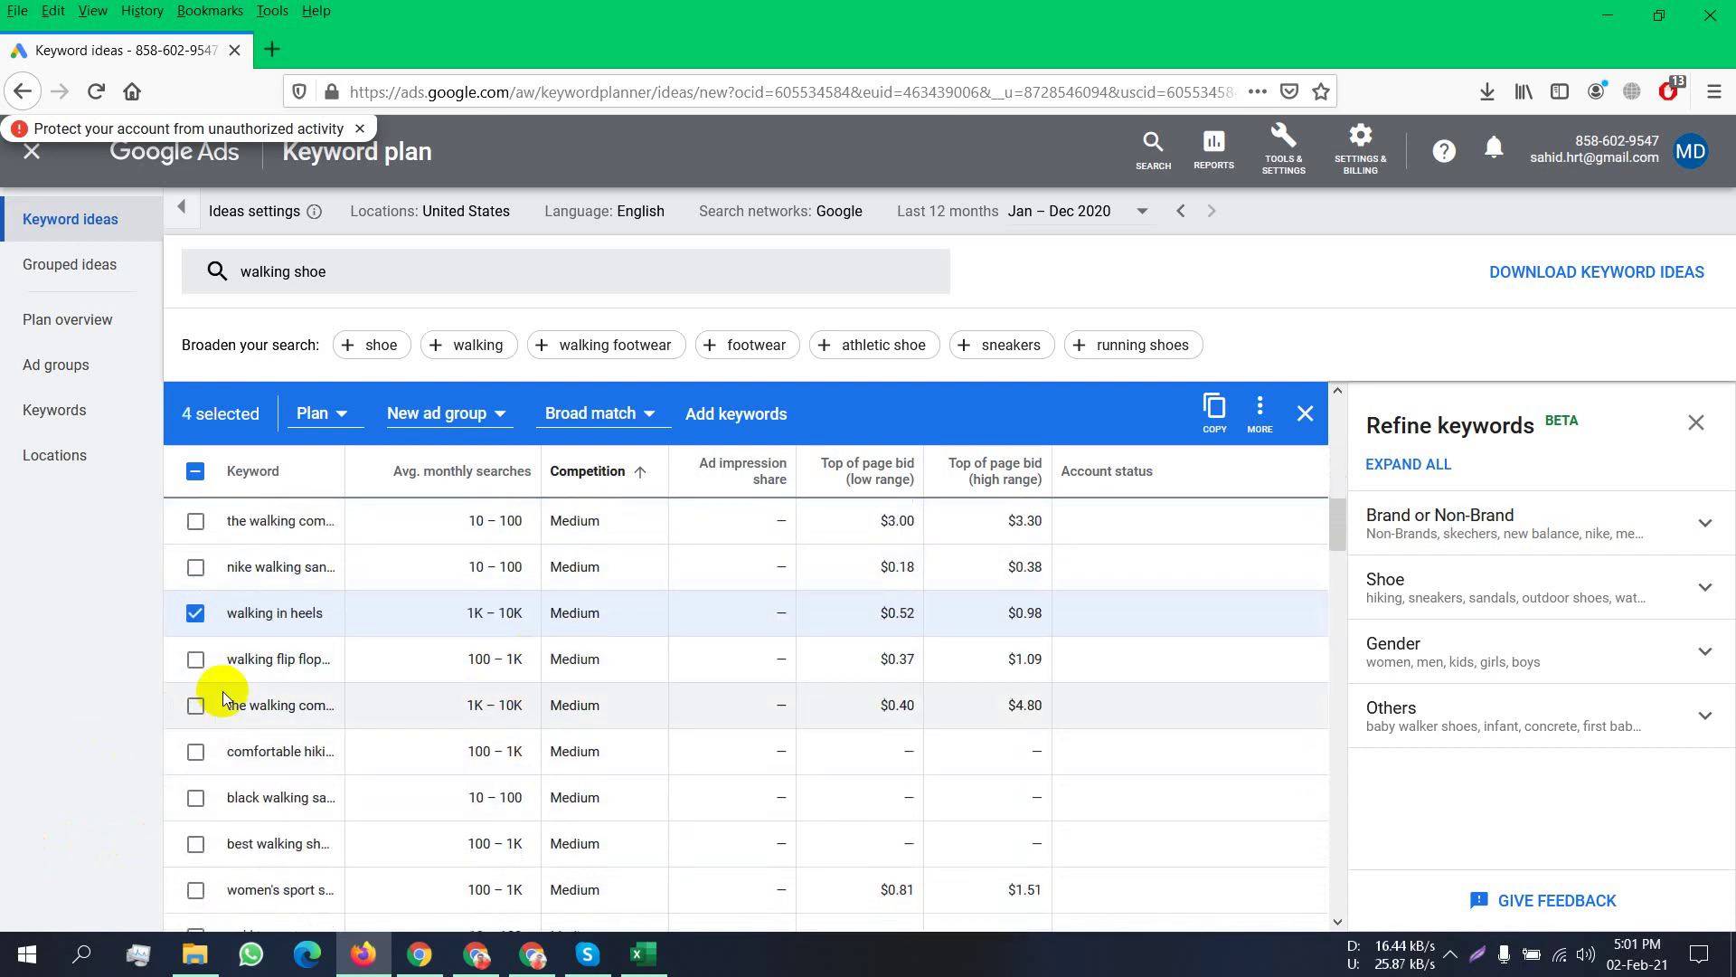
scroll(595, 669, down, 6)
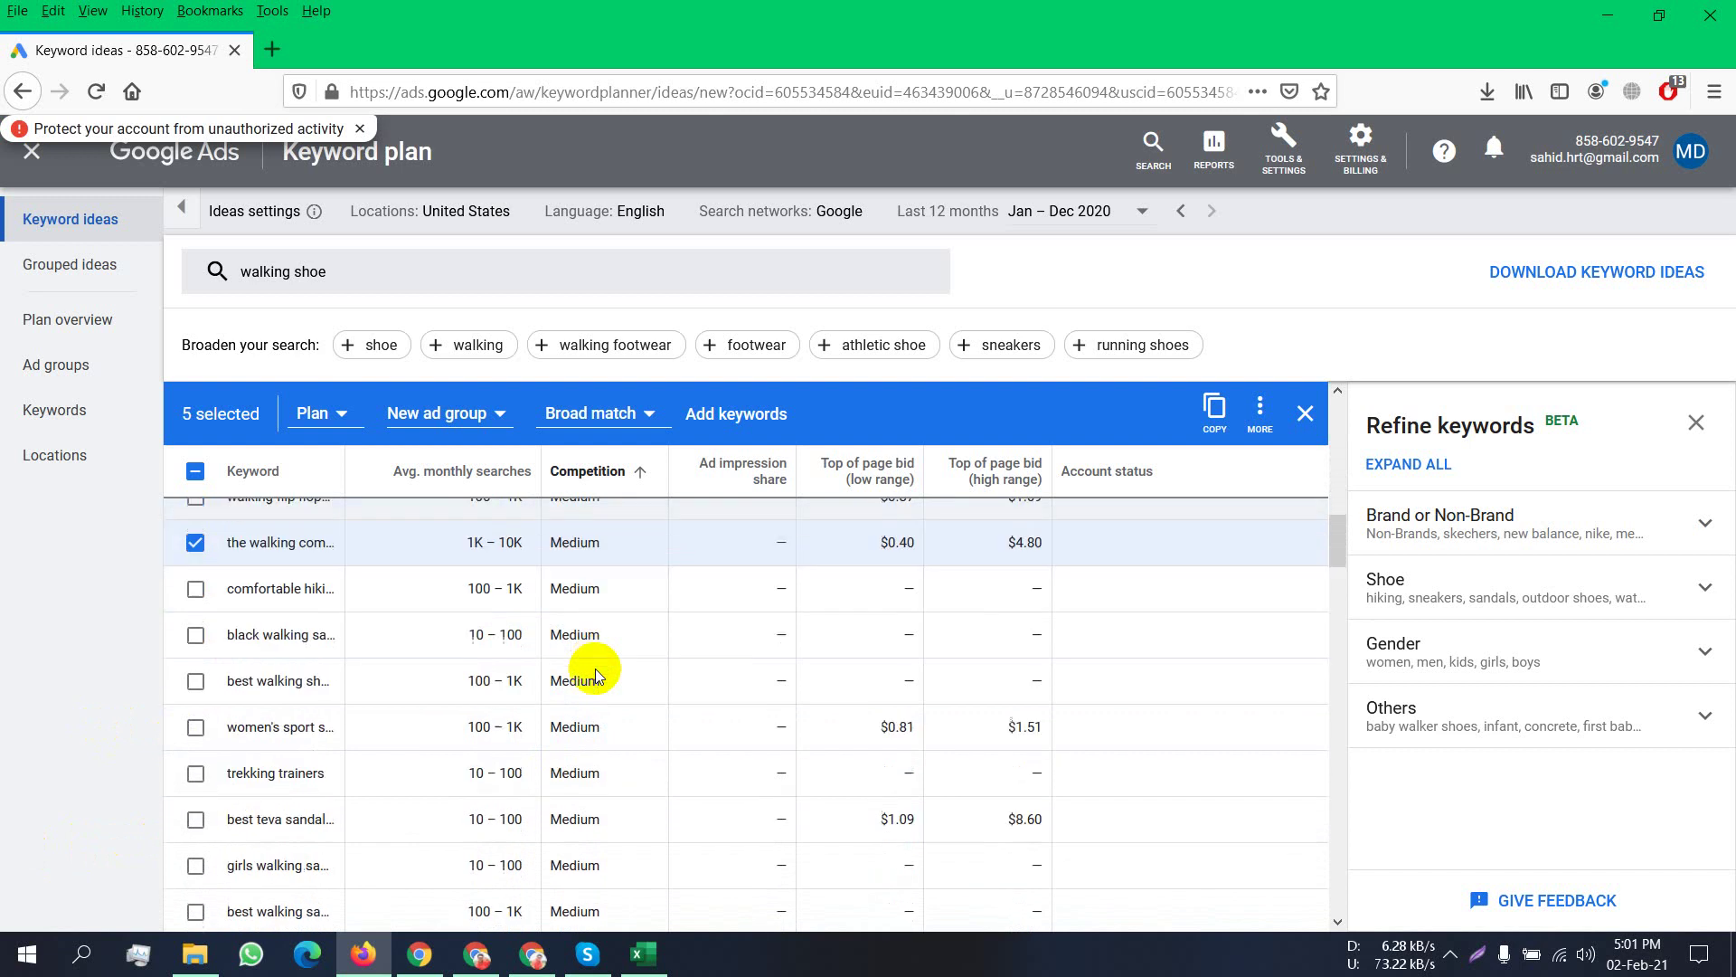
Examine the competition levels and search volumes of the remaining keyword ideas down through the high-competition rows.
scroll(595, 670, down, 1)
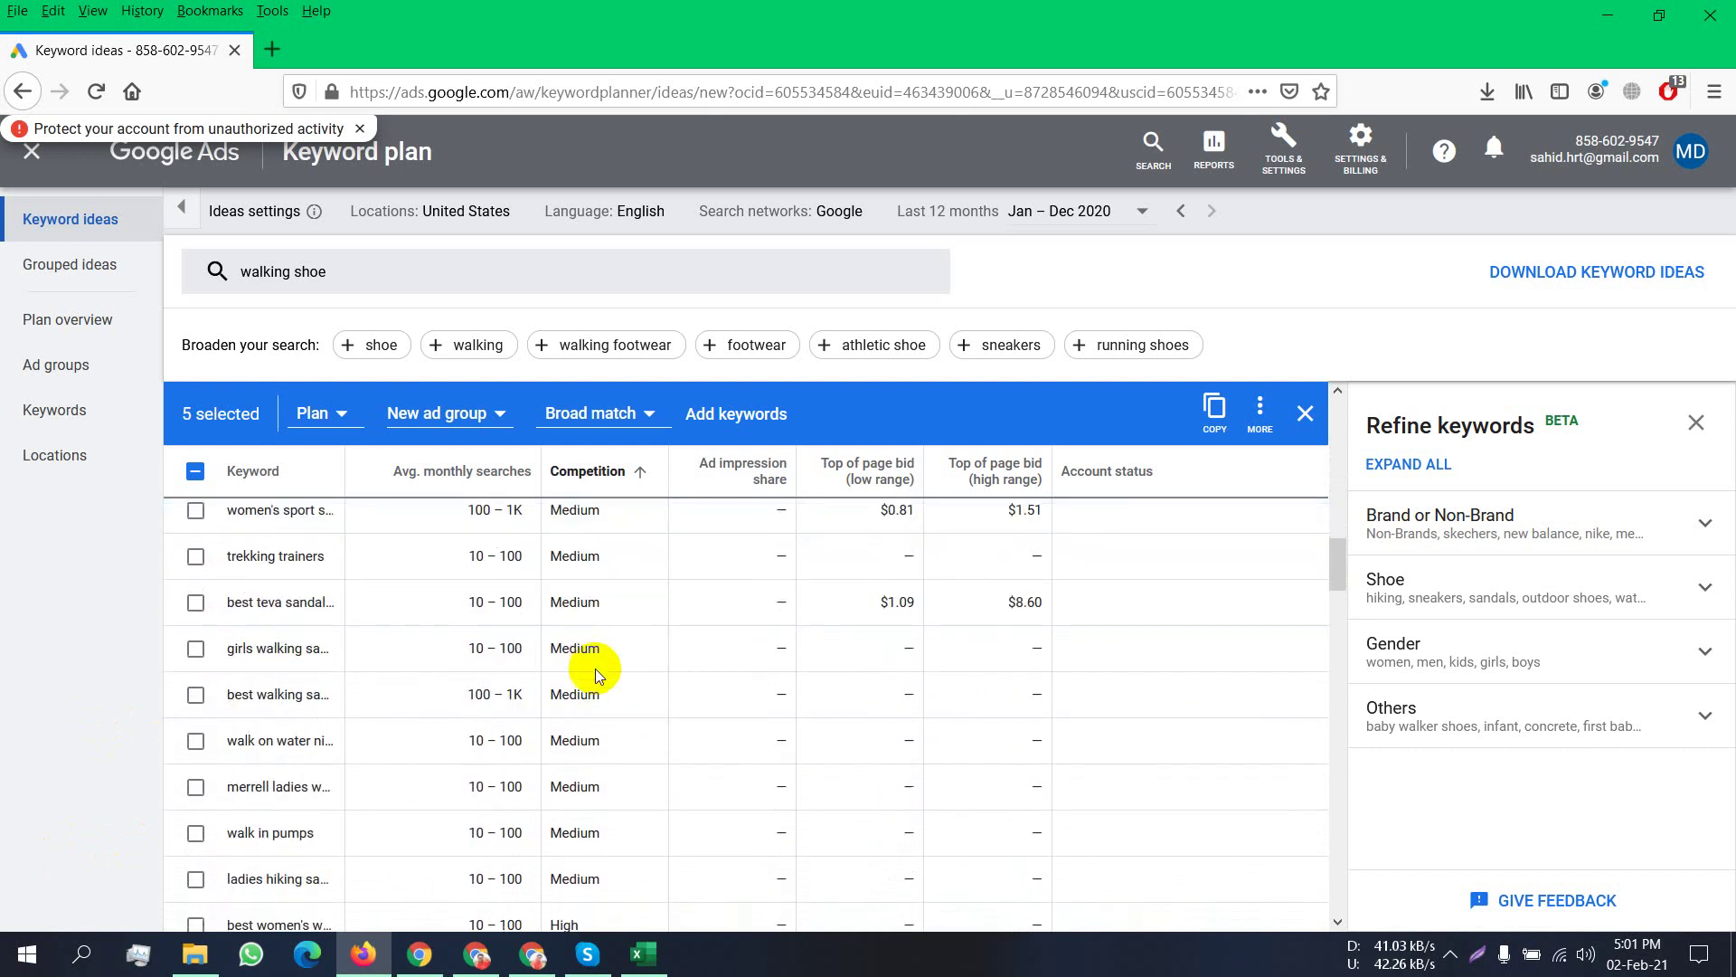
scroll(594, 686, down, 4)
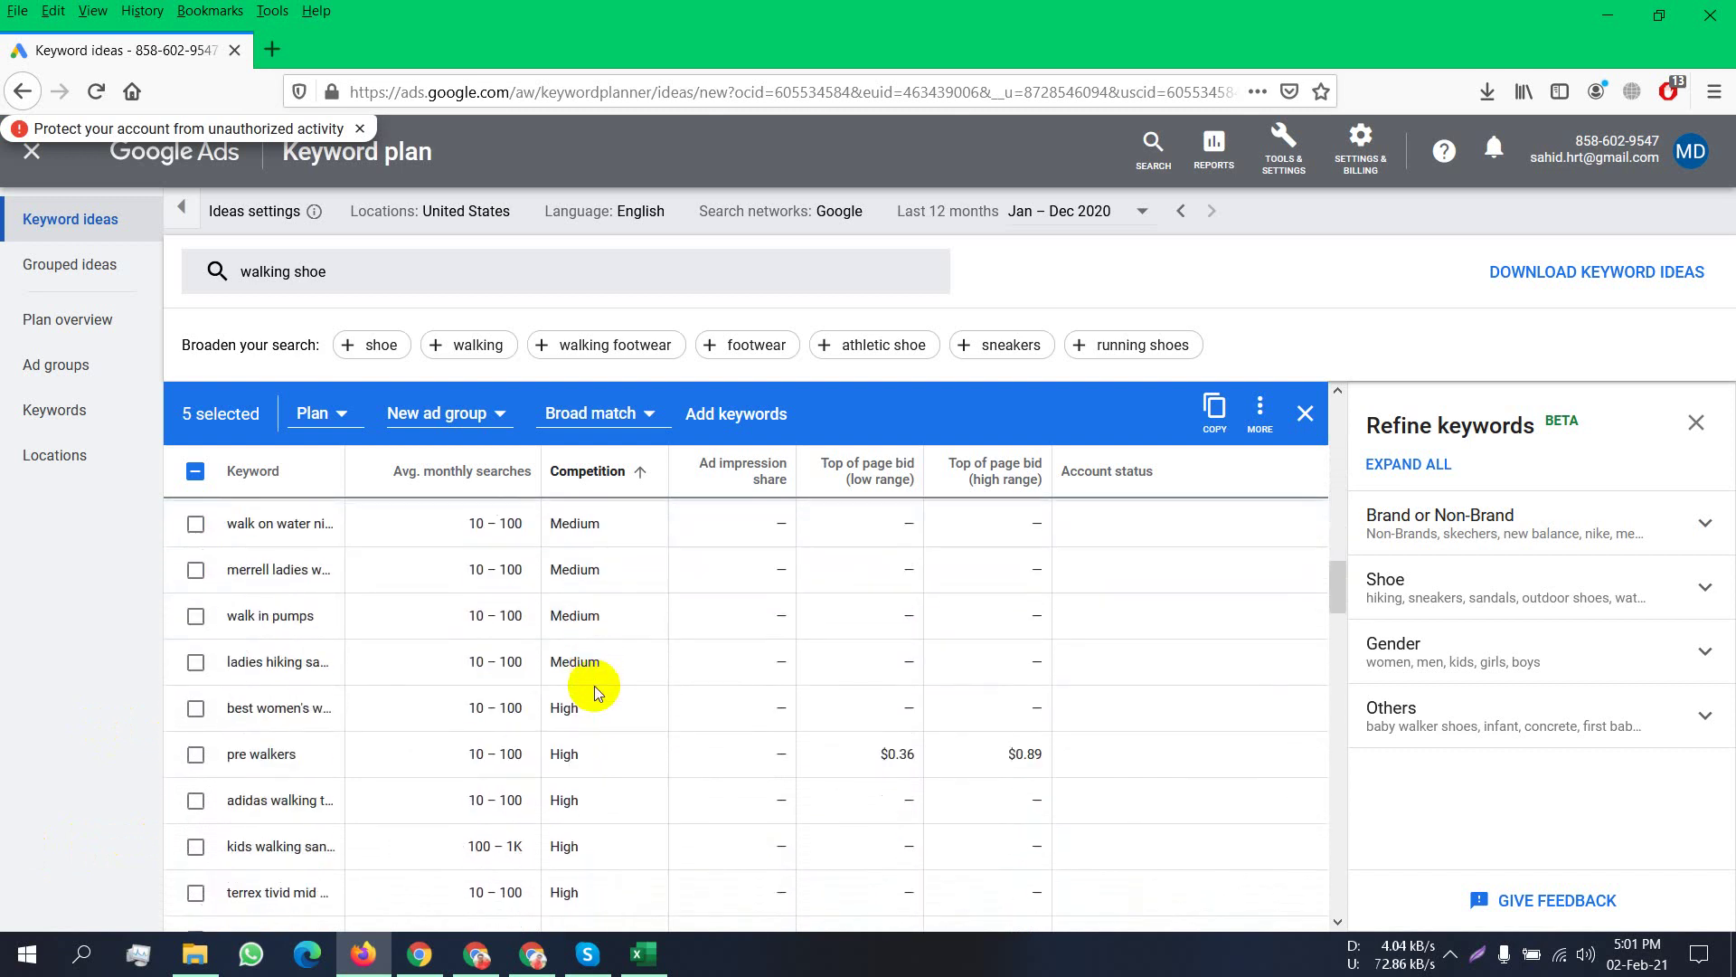
scroll(588, 701, down, 10)
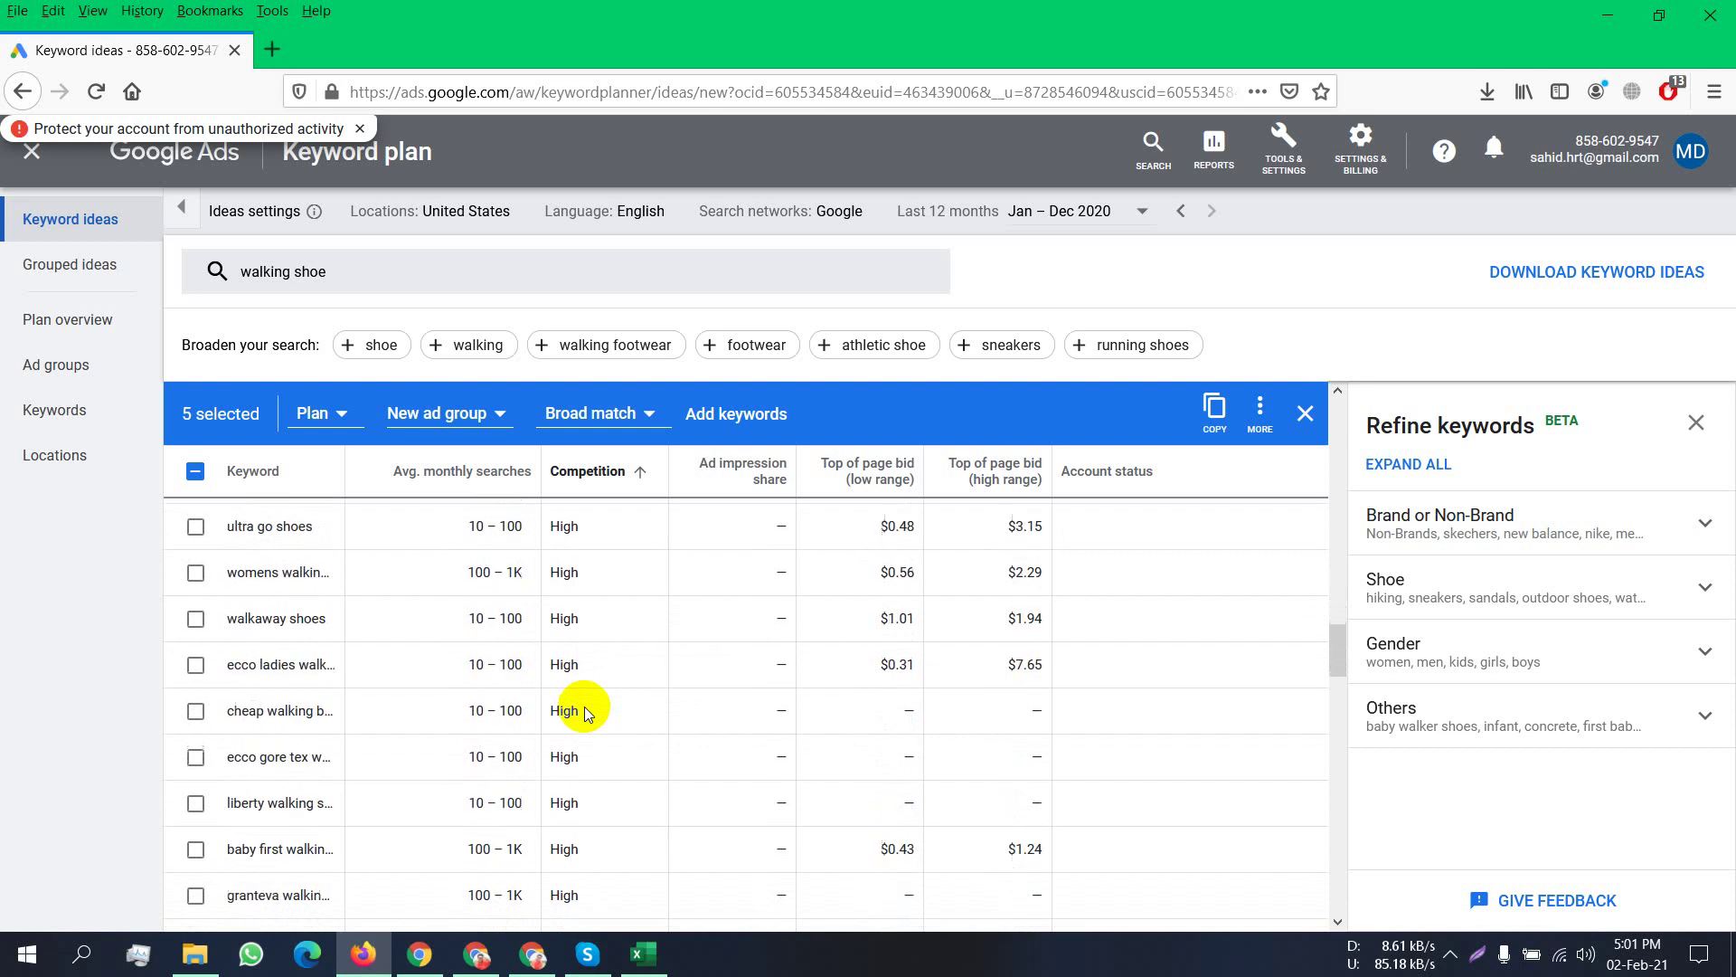
scroll(584, 707, down, 4)
scroll(584, 707, down, 6)
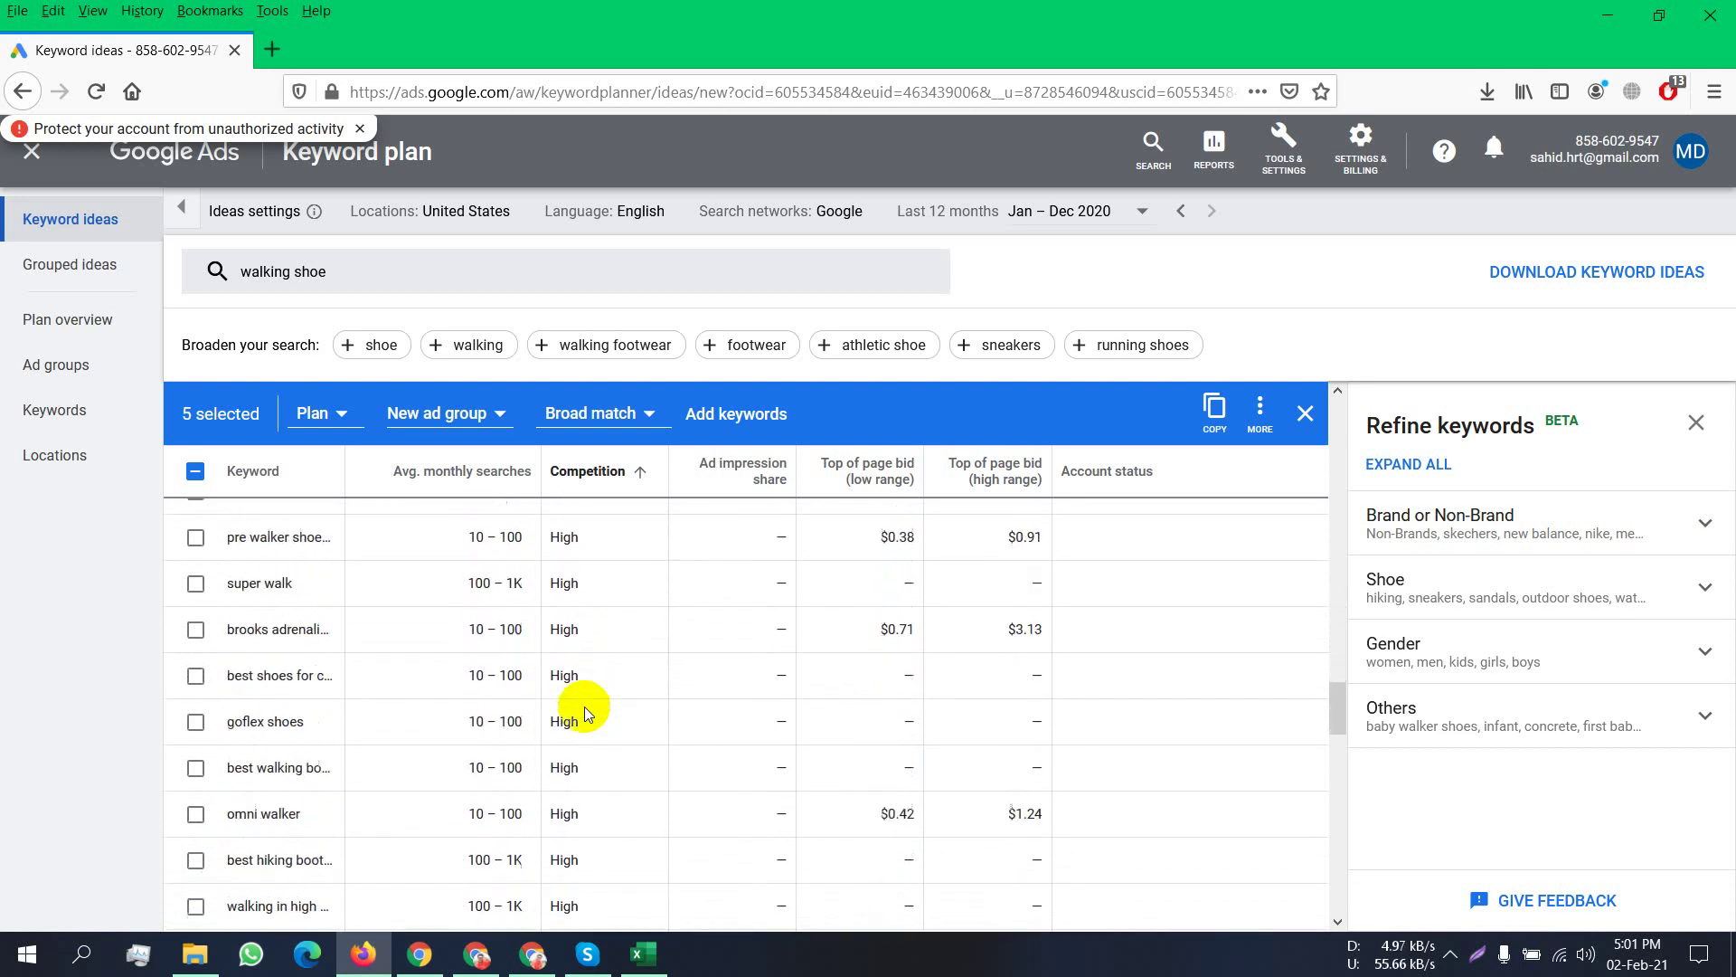
scroll(584, 707, down, 6)
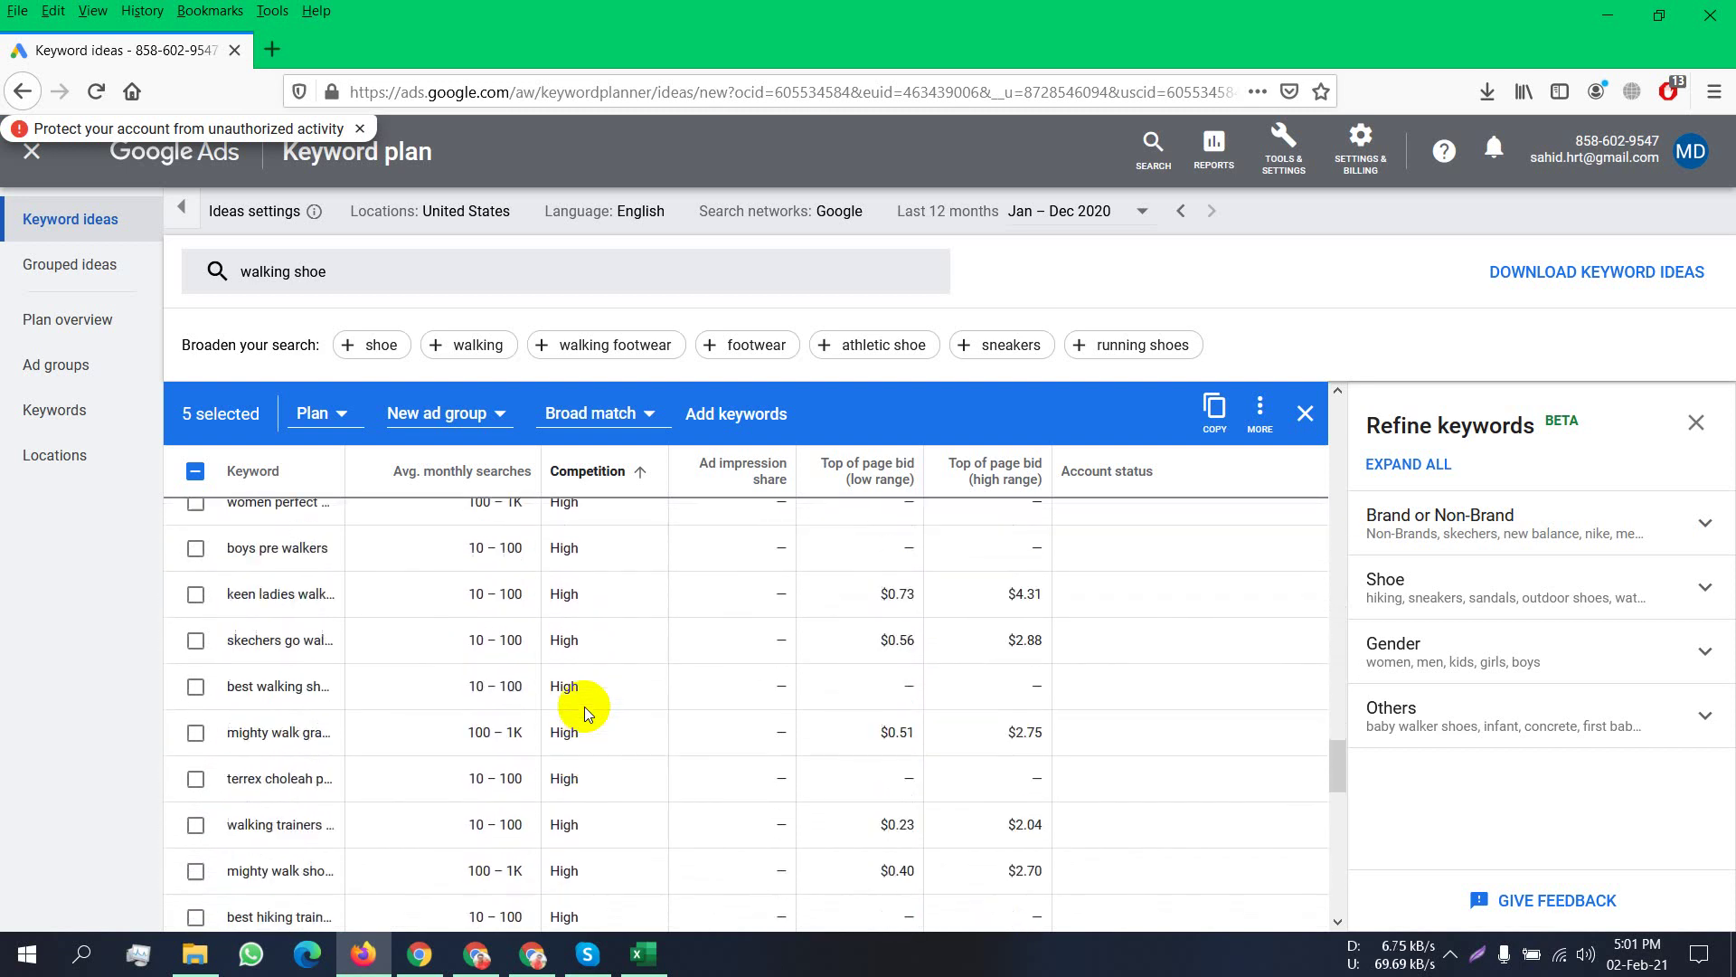
scroll(584, 707, down, 10)
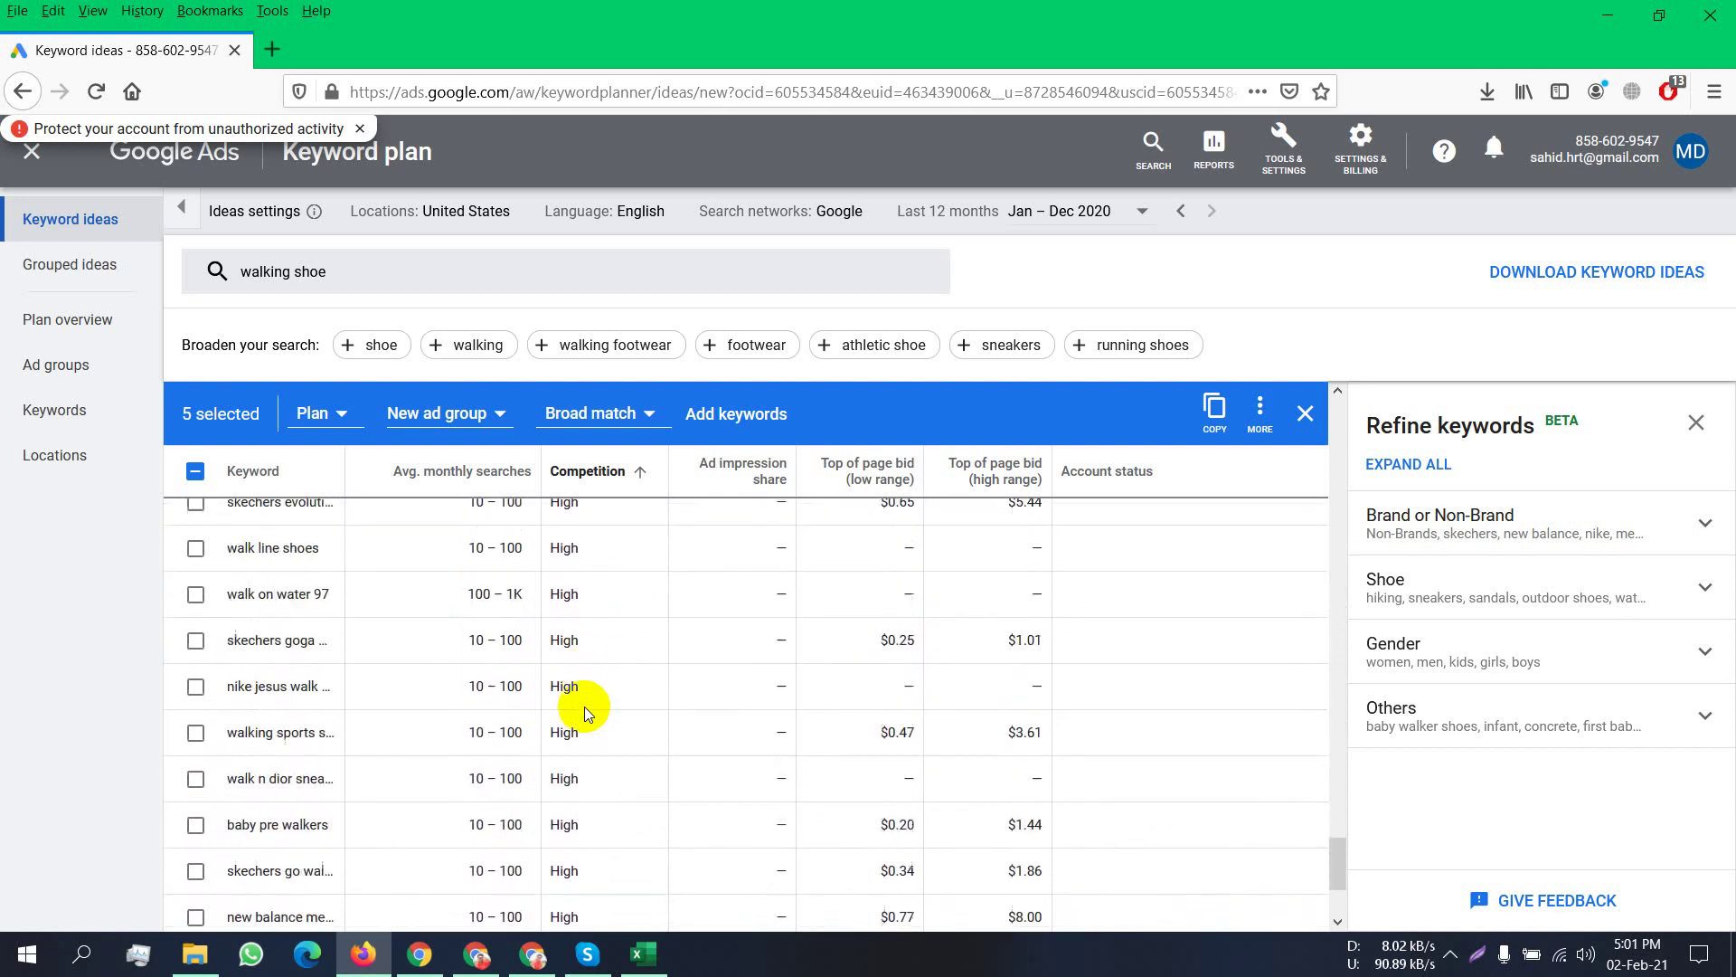
scroll(584, 708, down, 4)
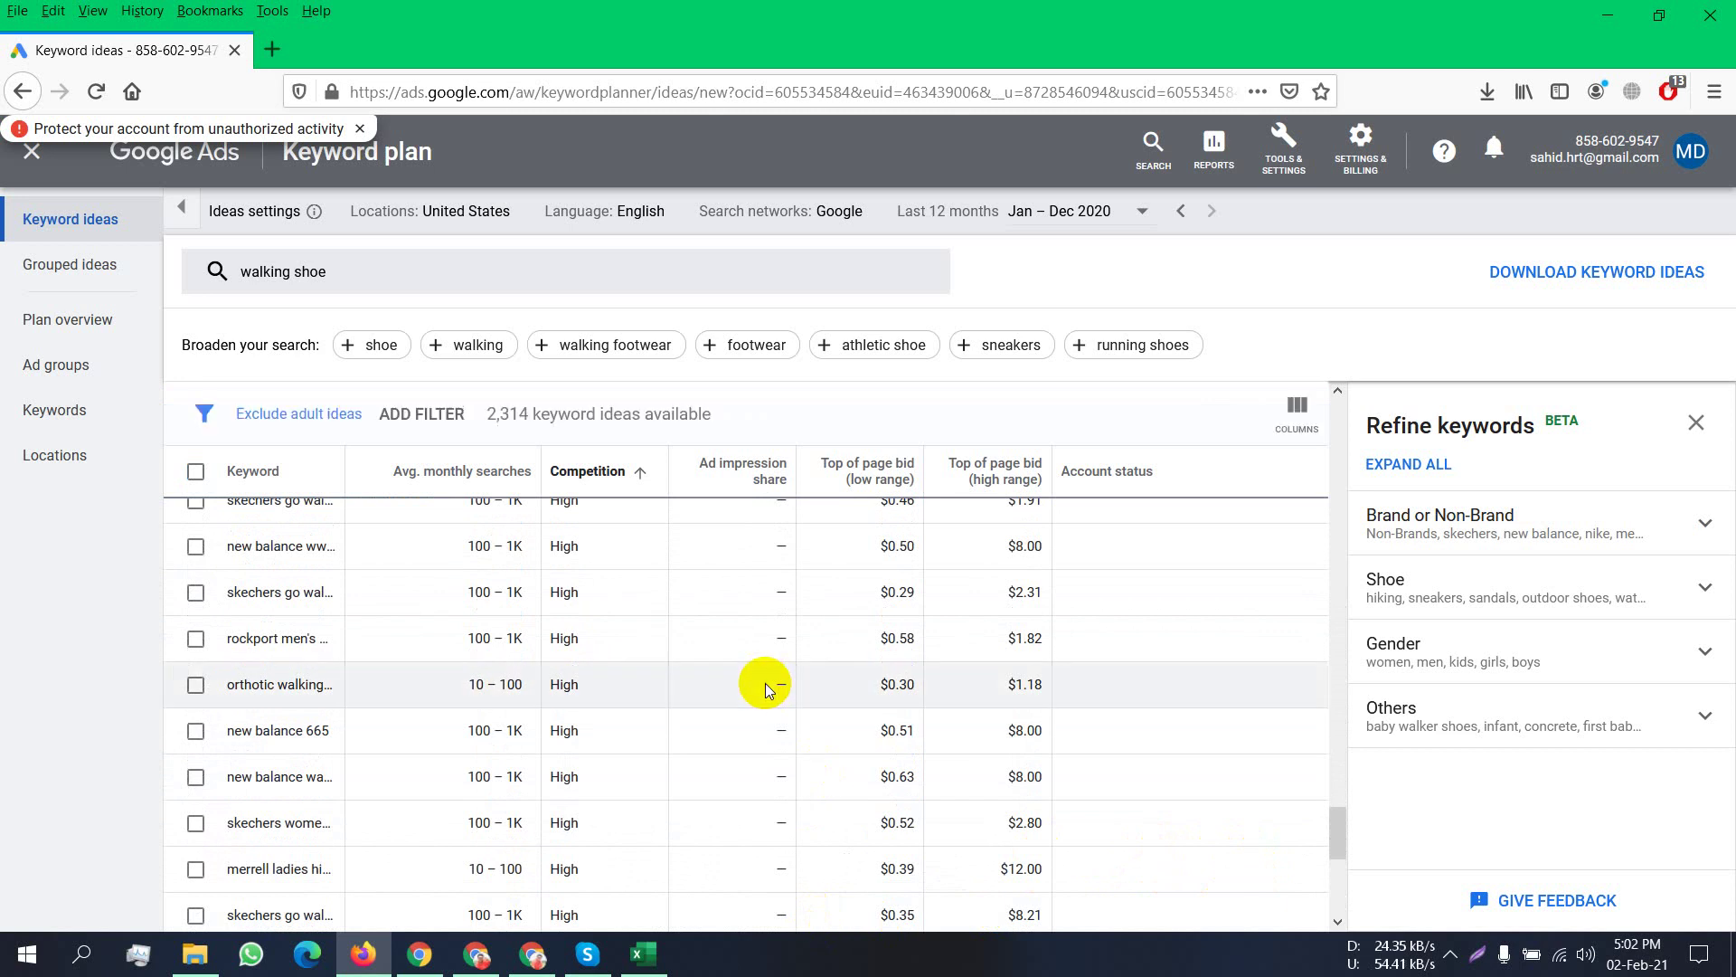
Sort the keyword ideas by competition in descending order and review them back up to the first keyword.
scroll(763, 682, up, 3)
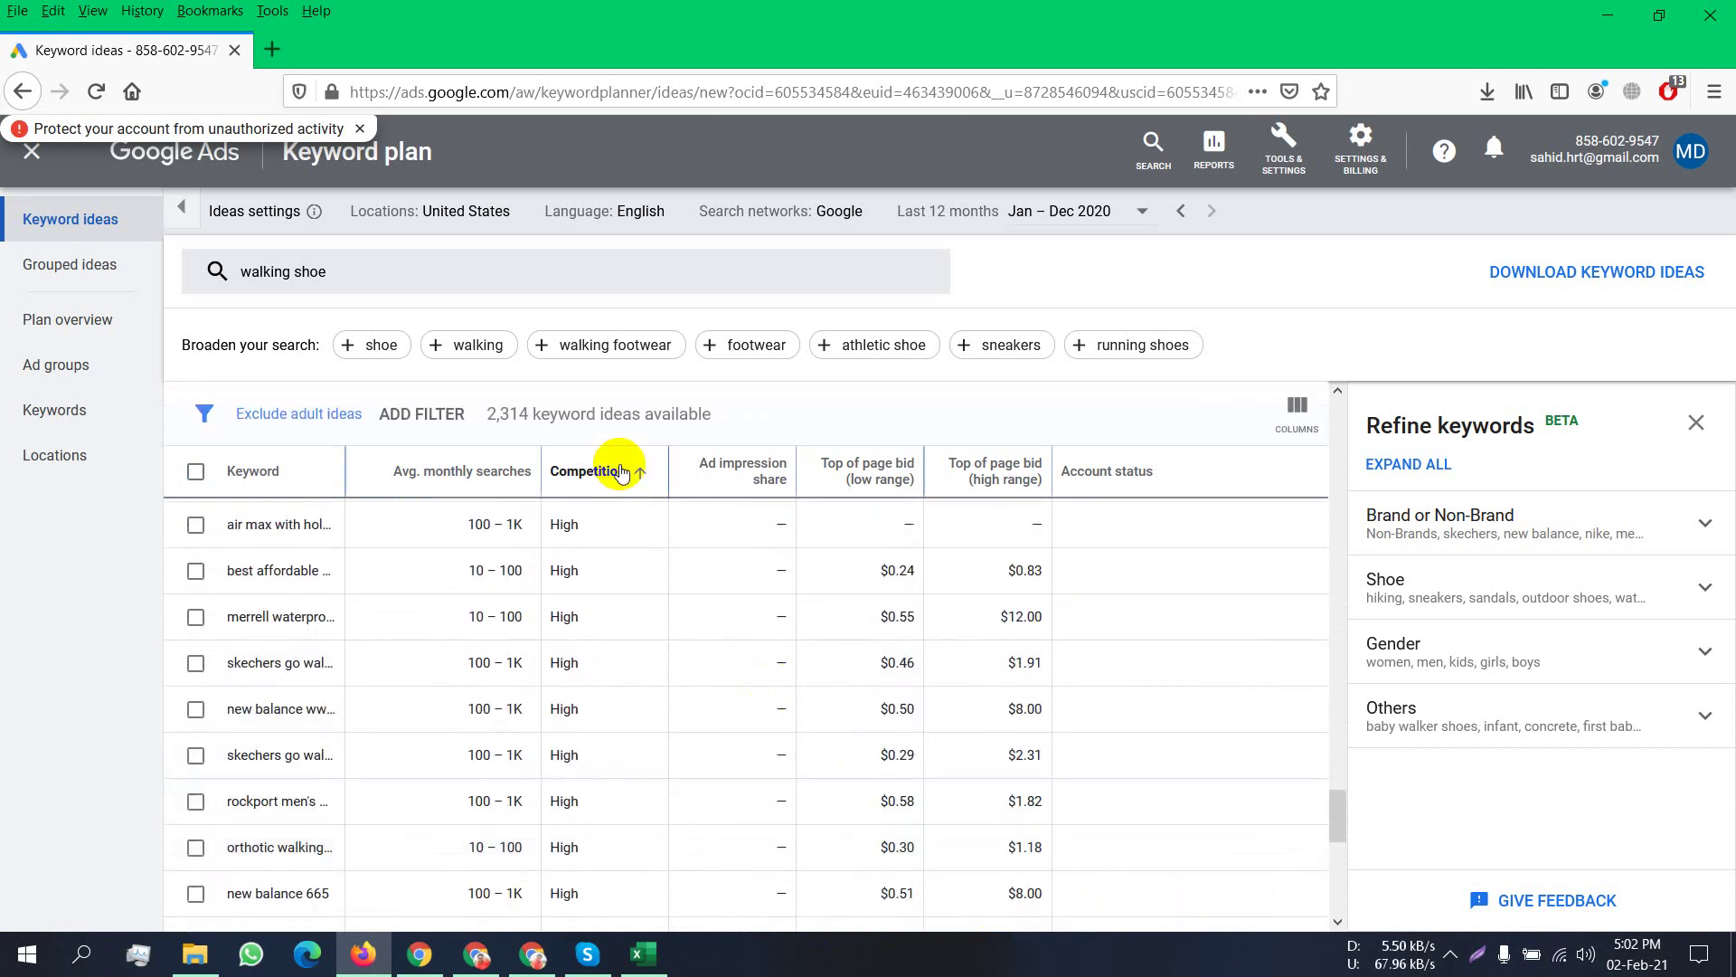
mouse_move(621, 472)
scroll(621, 472, up, 8)
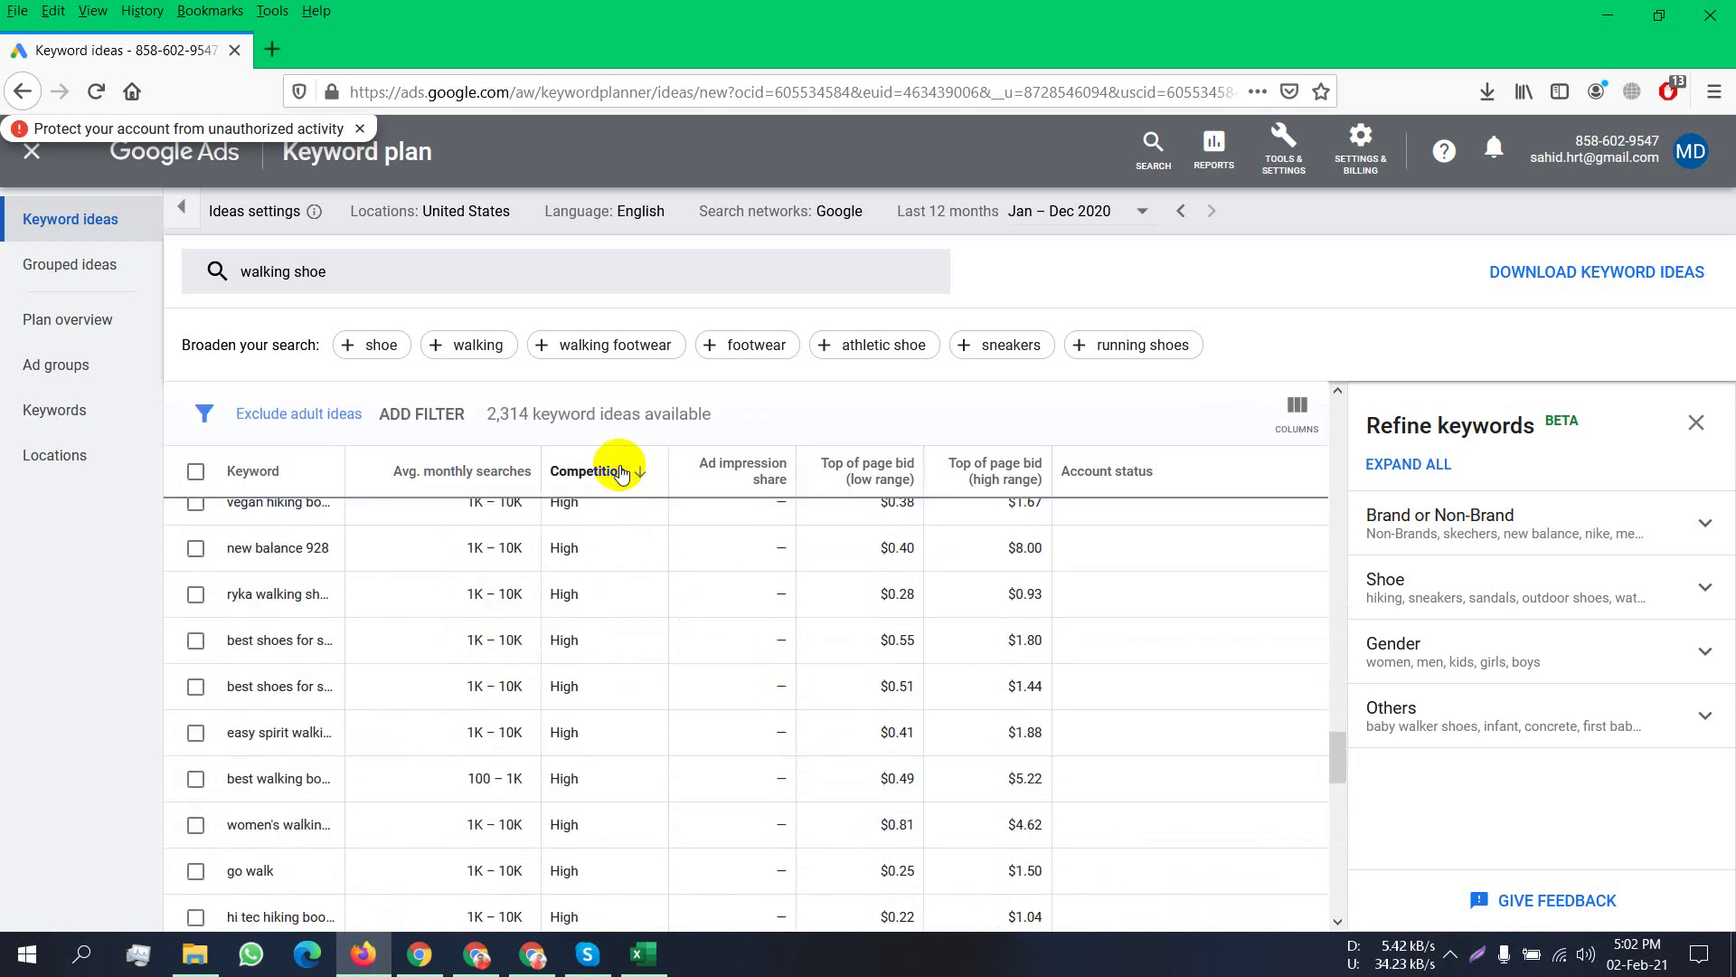
scroll(486, 740, up, 6)
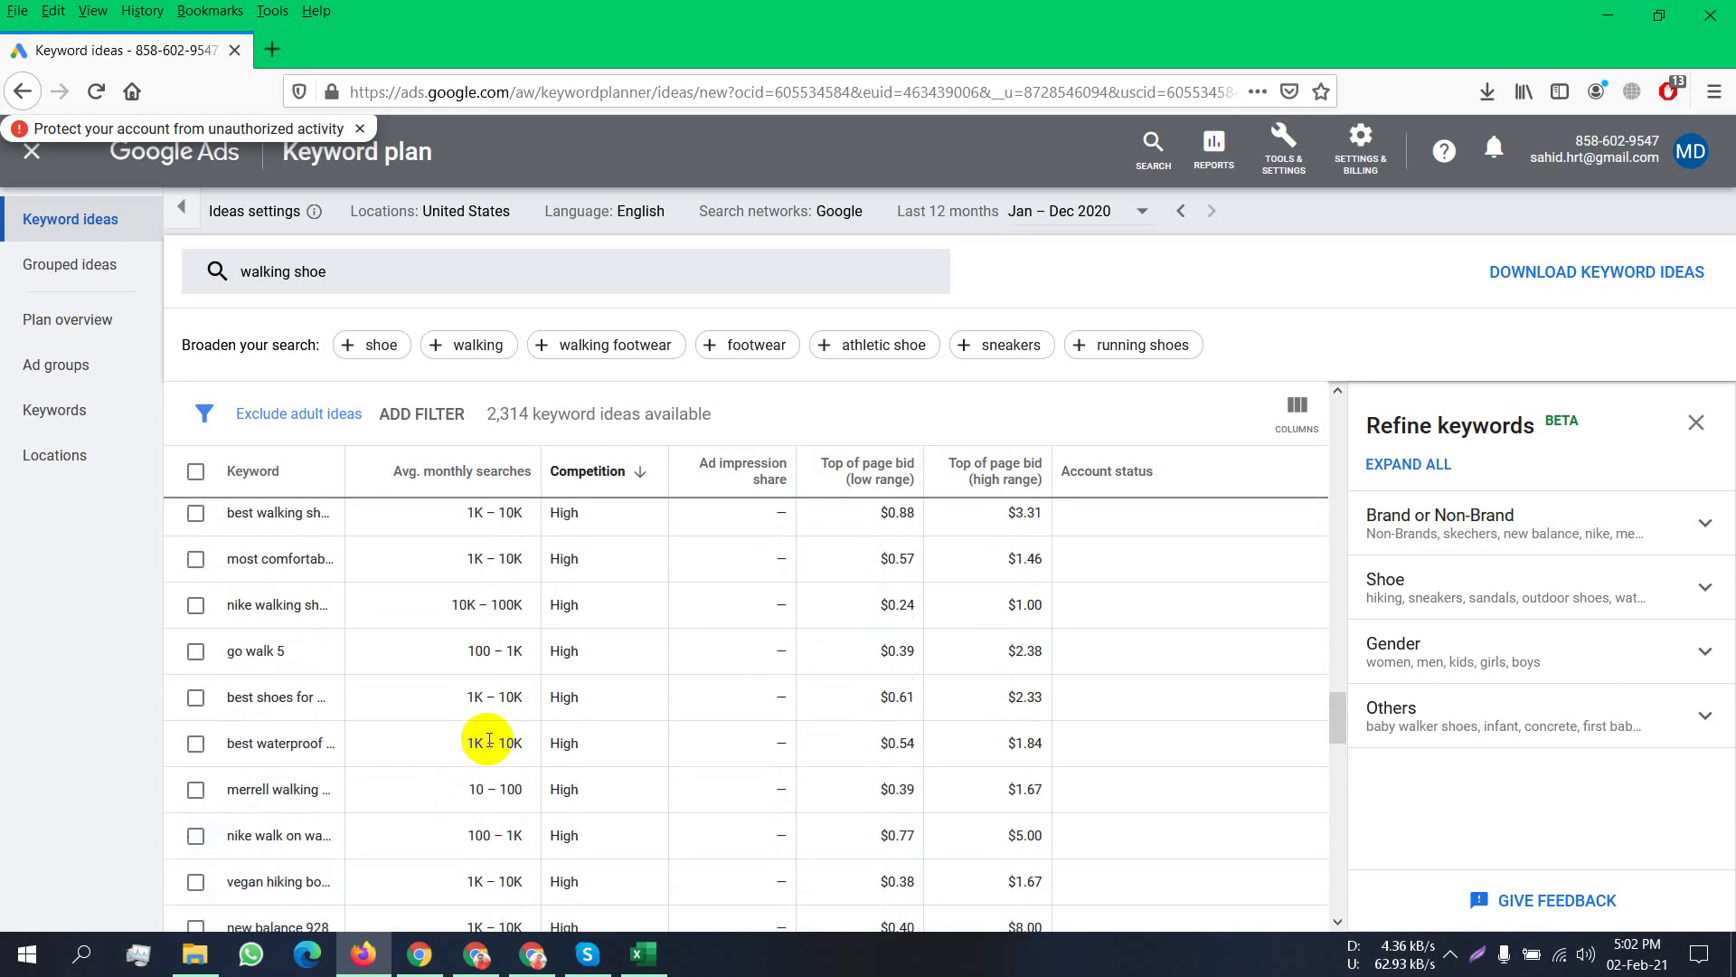
scroll(487, 740, up, 8)
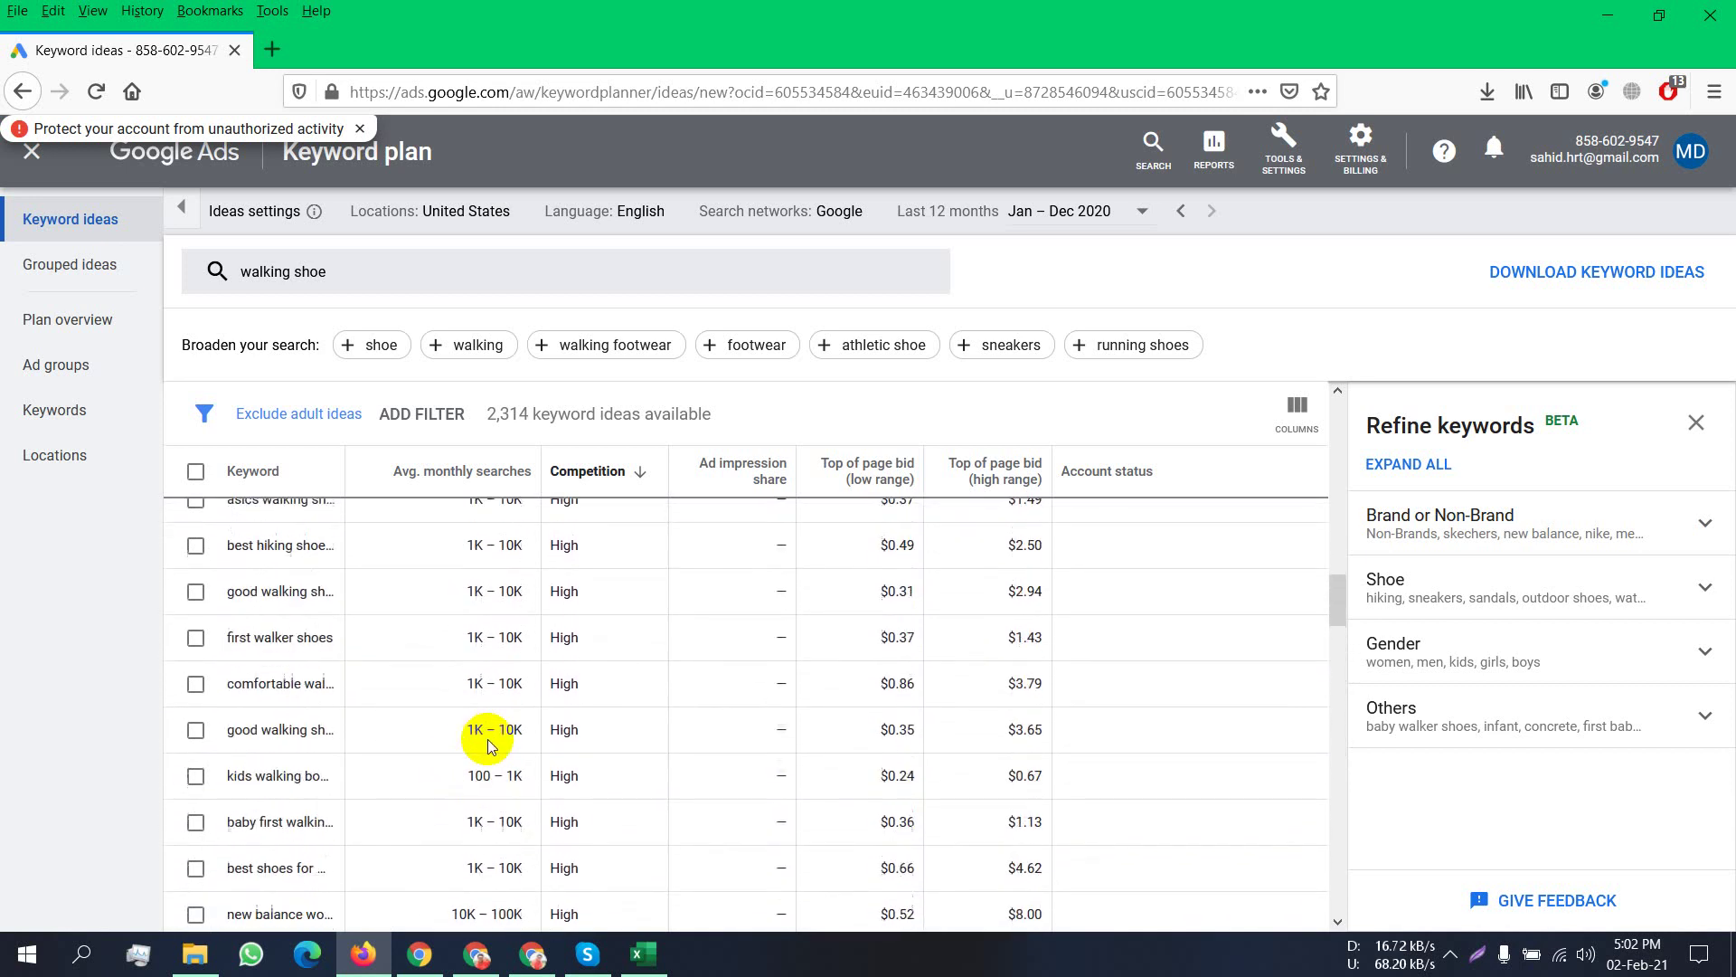
scroll(487, 740, up, 8)
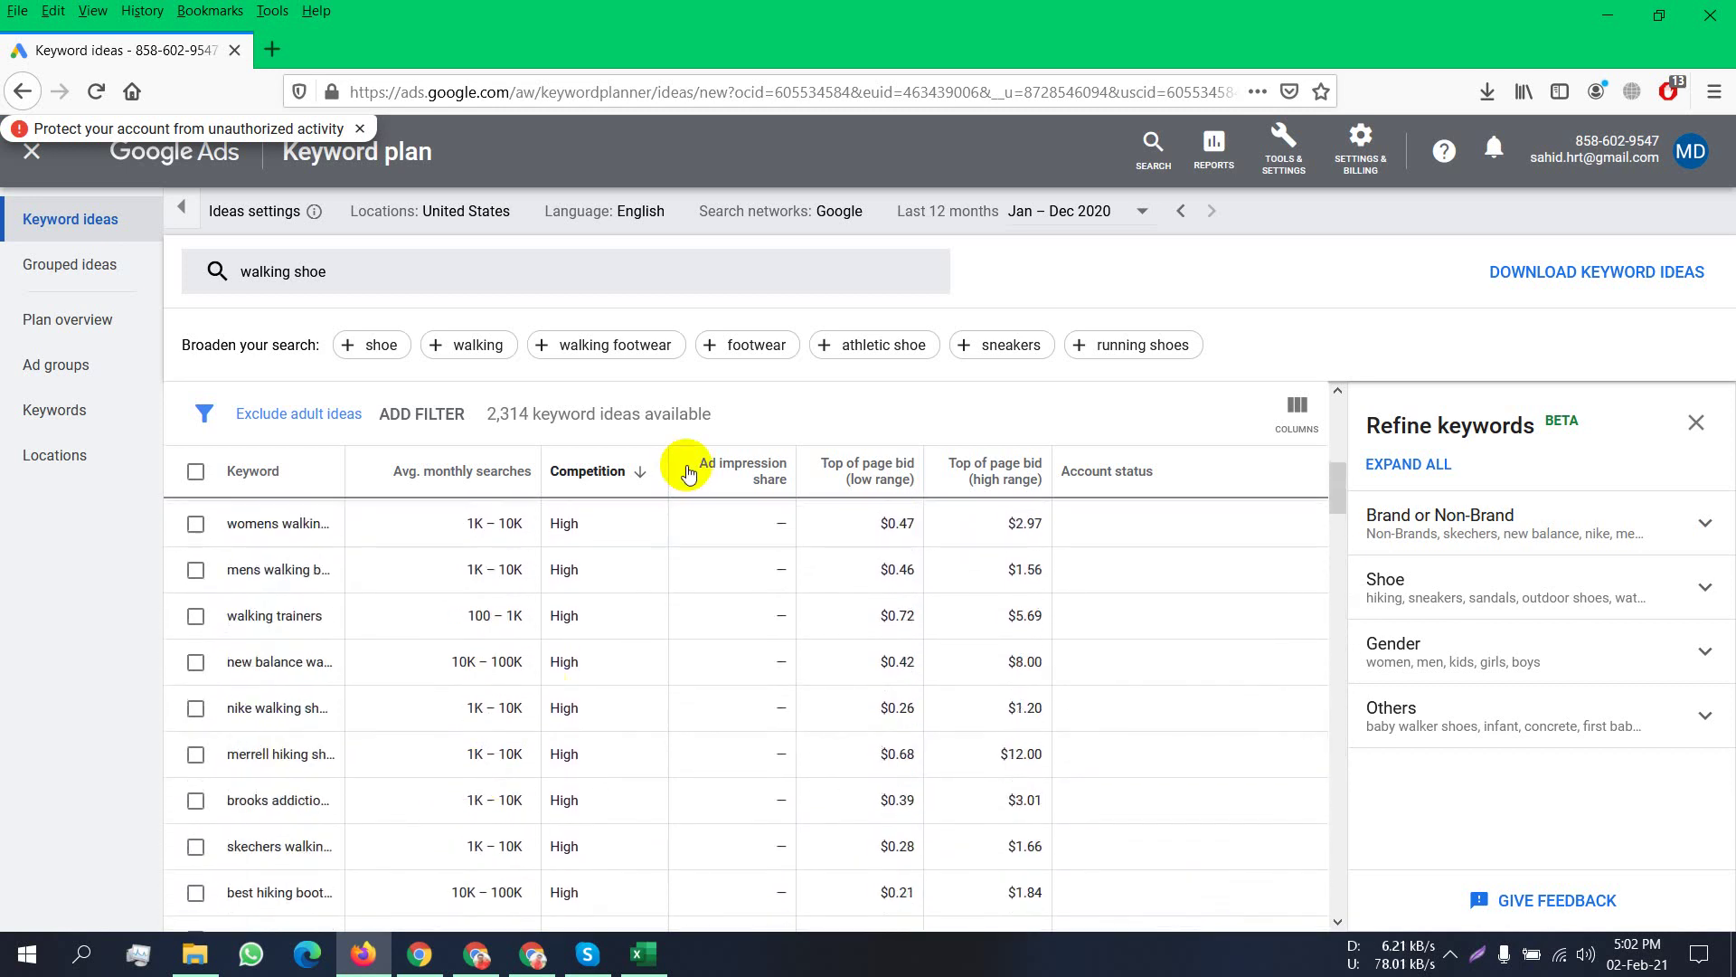
scroll(617, 504, up, 6)
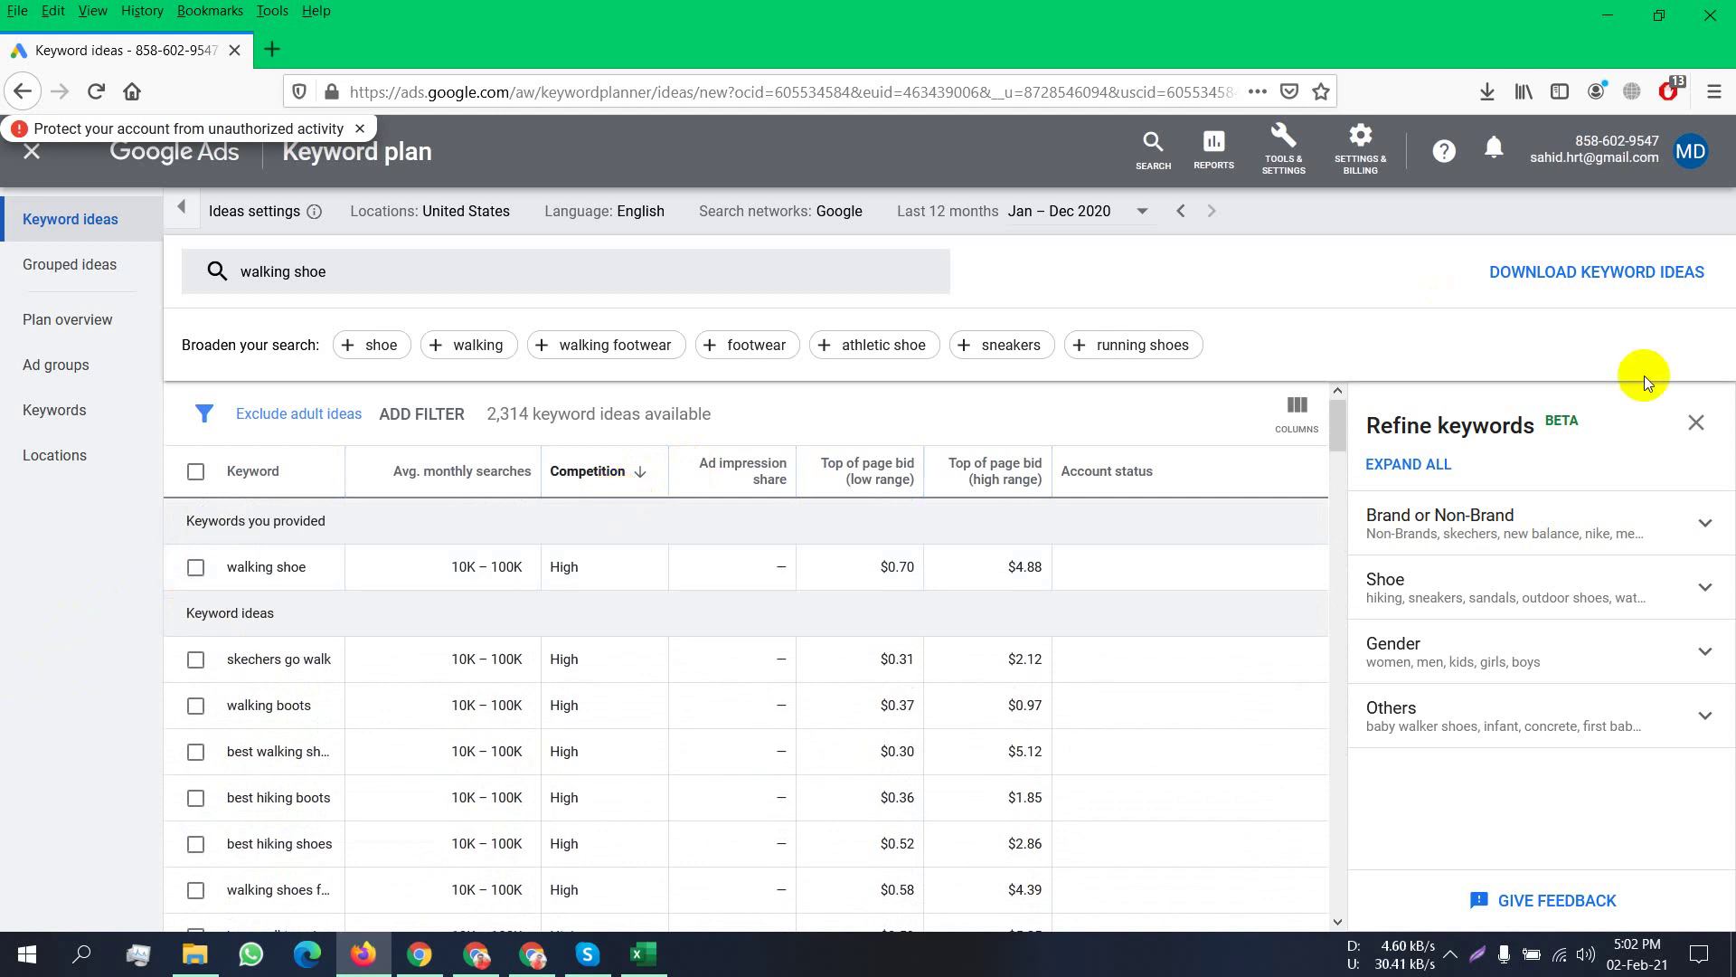
Select the keywords "skechers go walk", "best walking shoes for women" and "best hiking boots" and copy them.
click(193, 663)
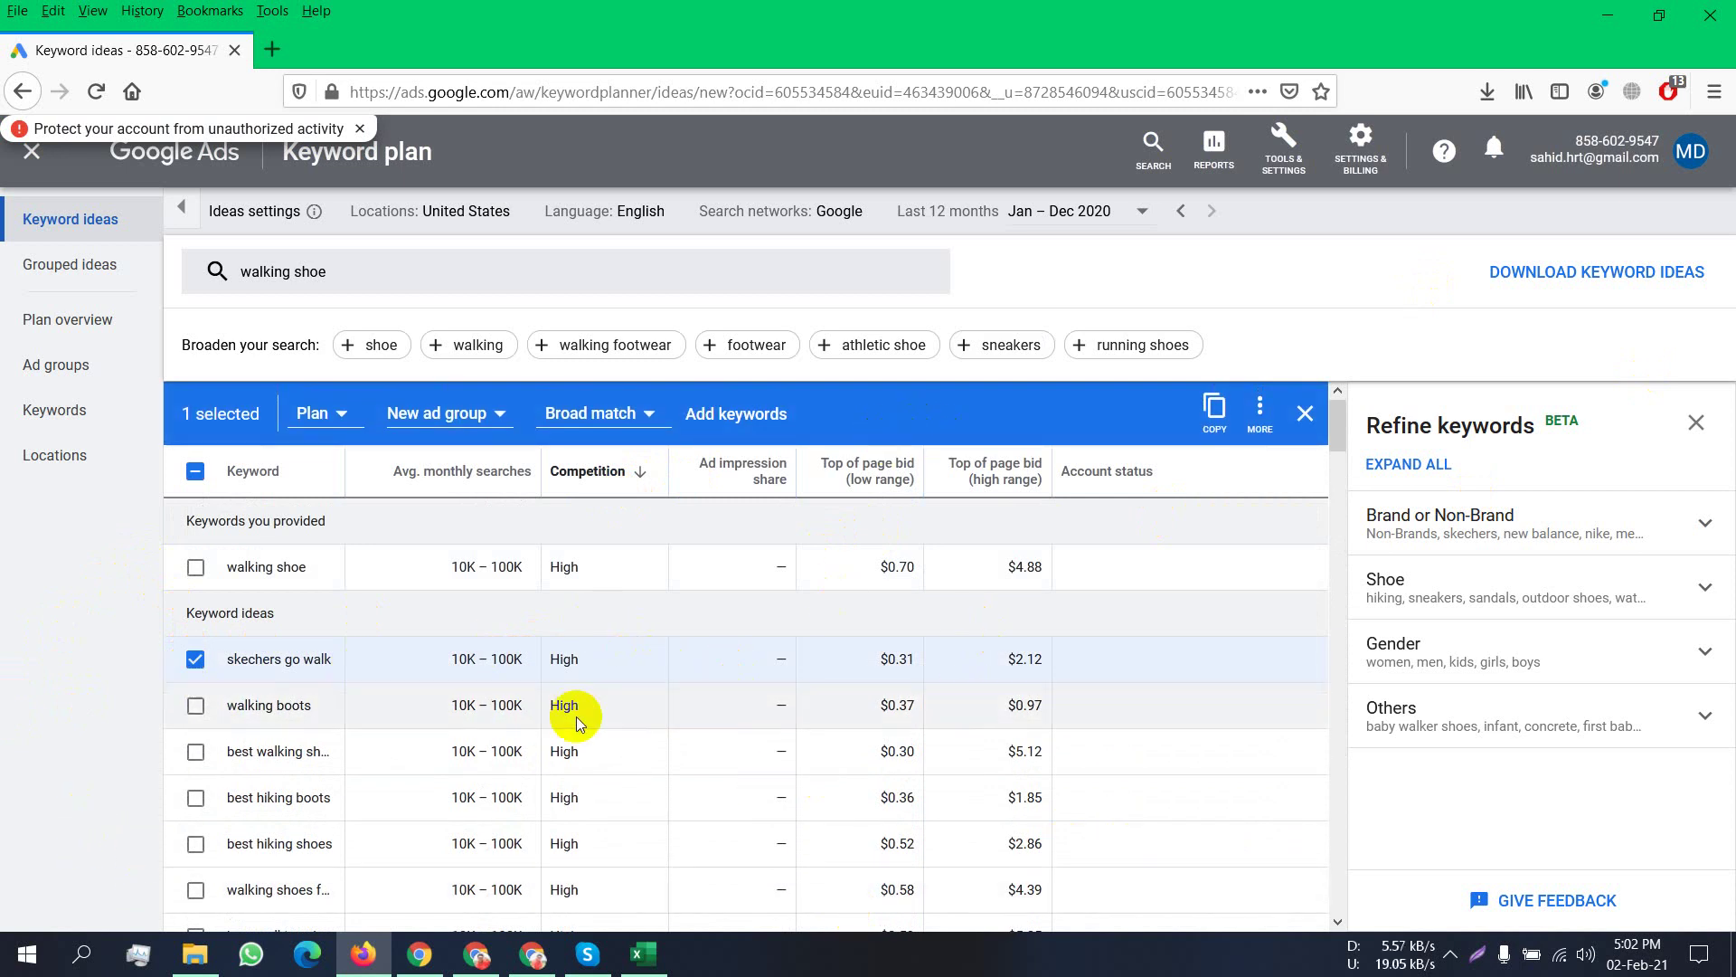
click(195, 754)
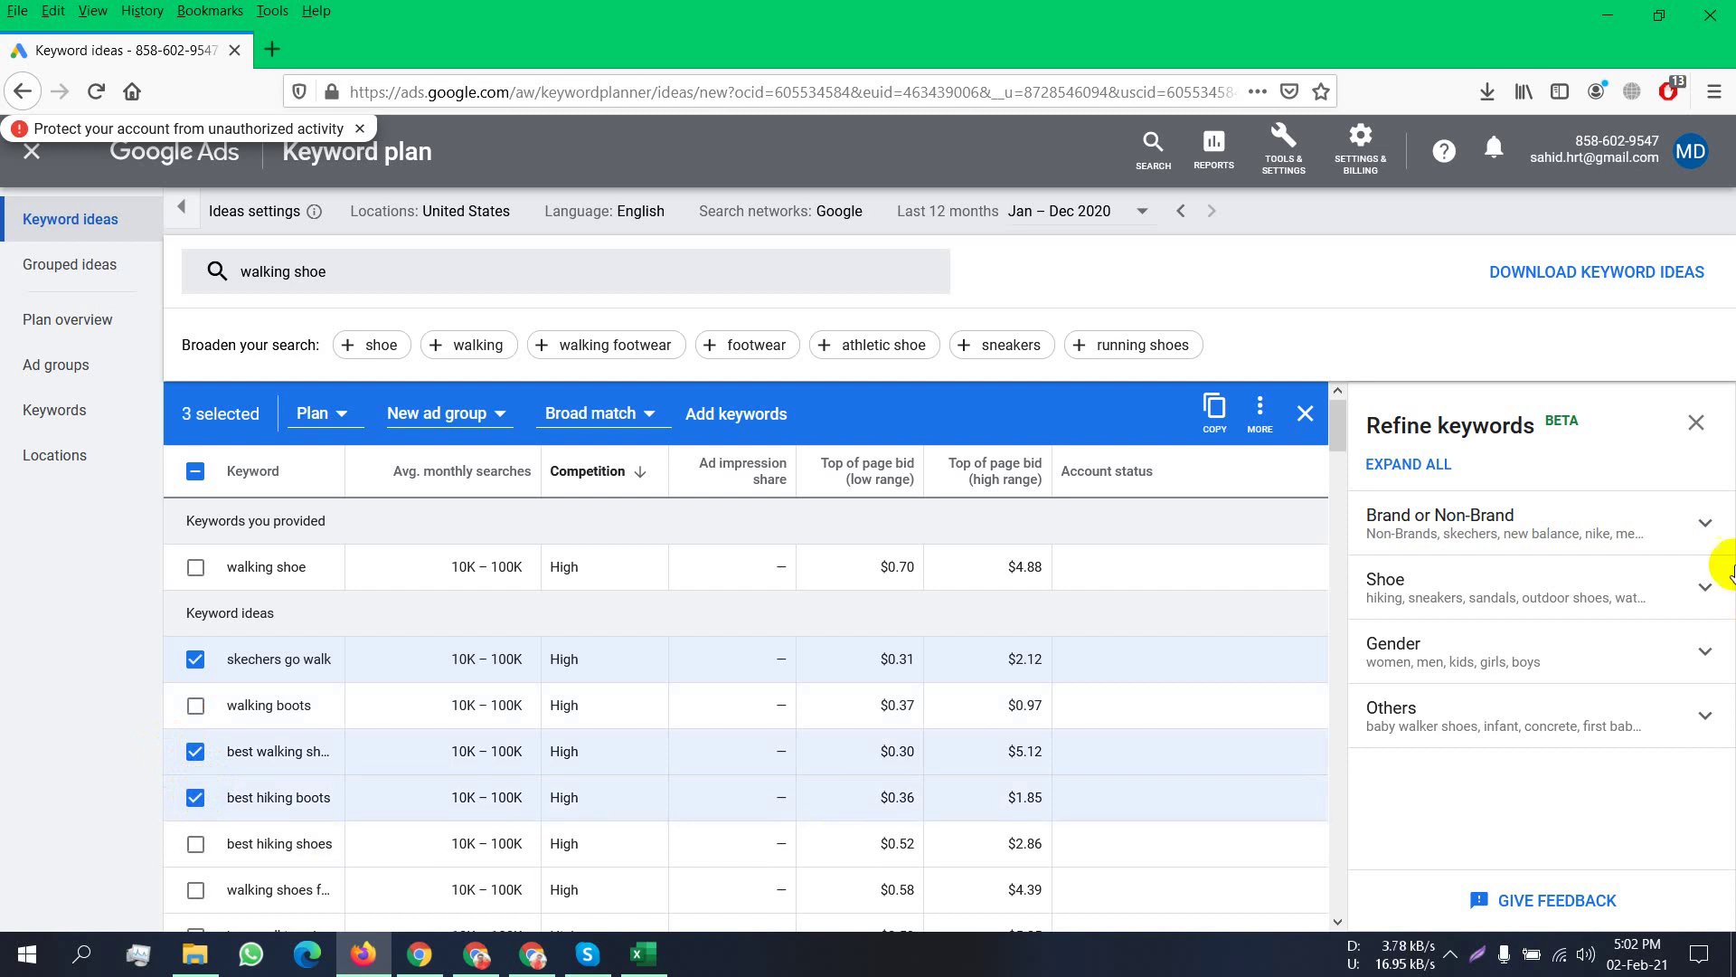
click(1216, 425)
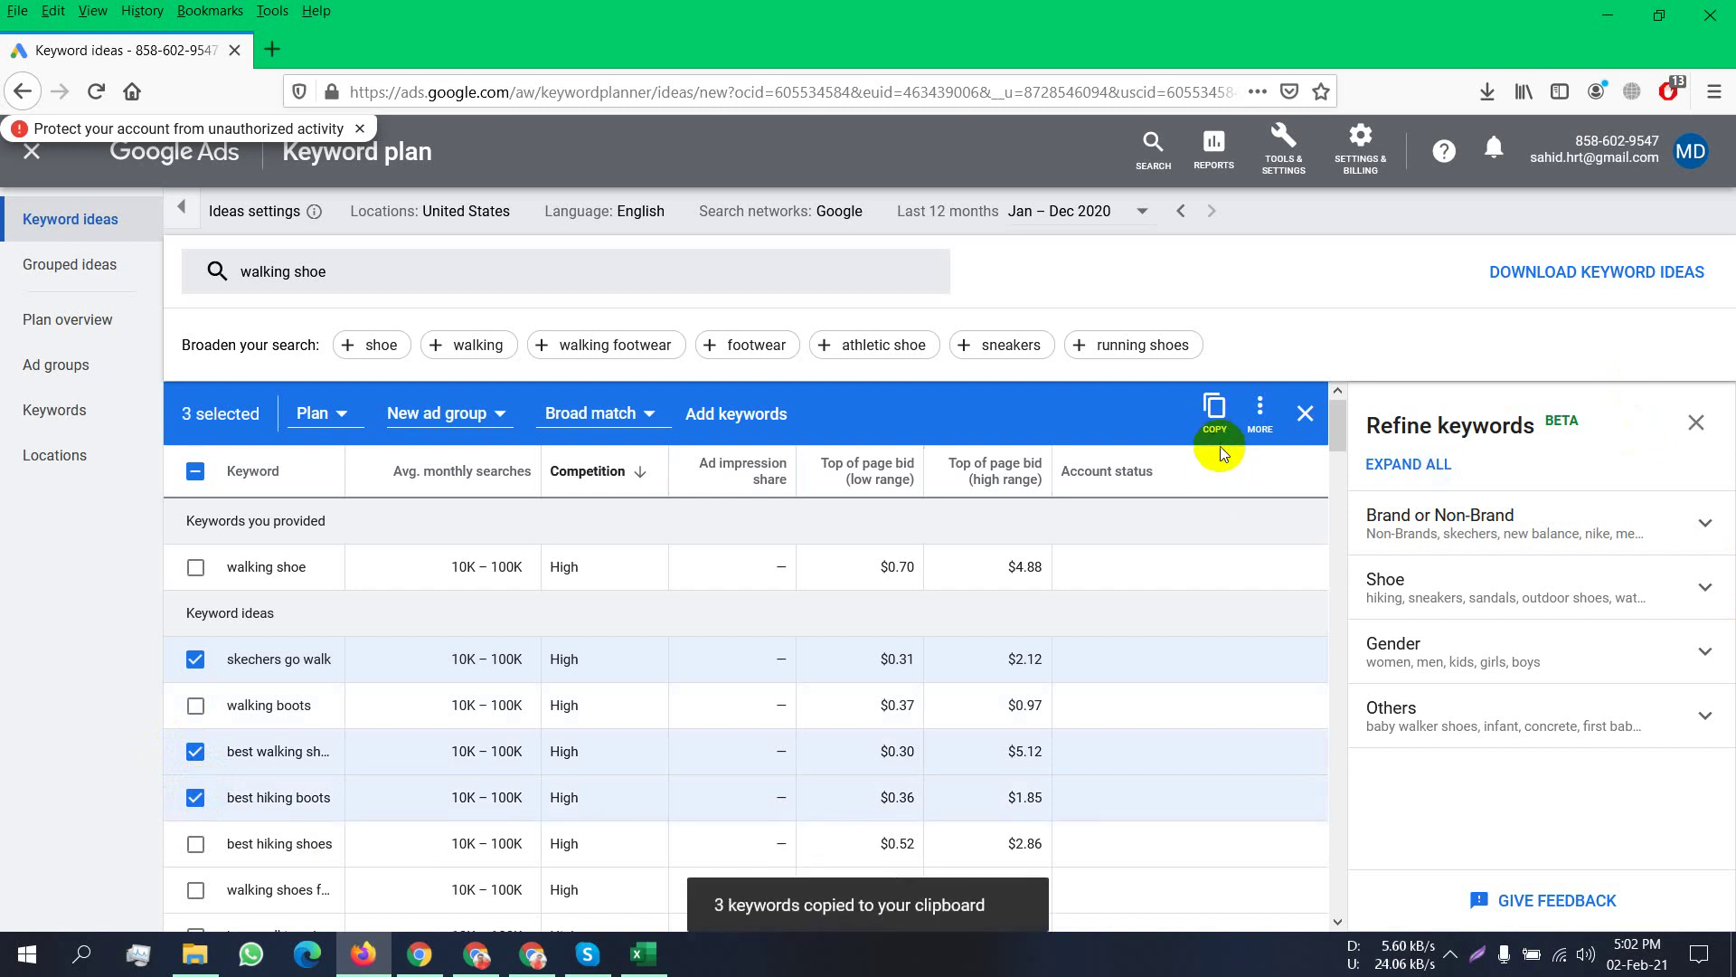
scroll(1257, 535, down, 1)
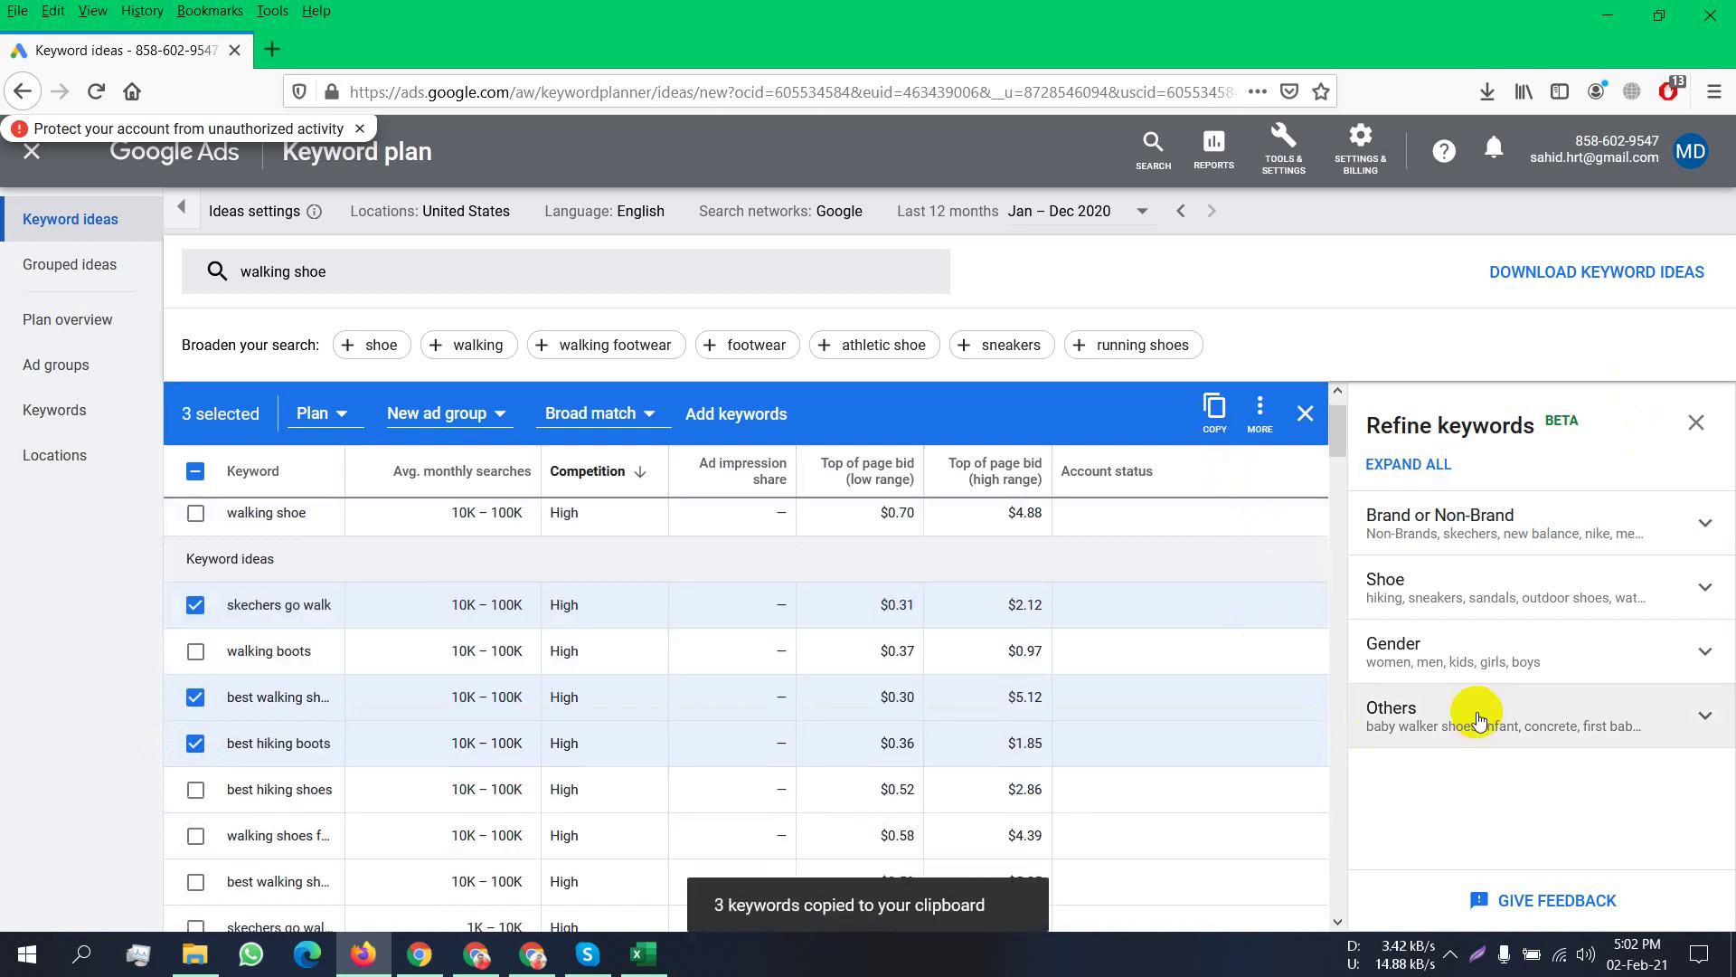
Switch to the Keyword Research workbook in Excel and create a new blank workbook from there.
click(1600, 18)
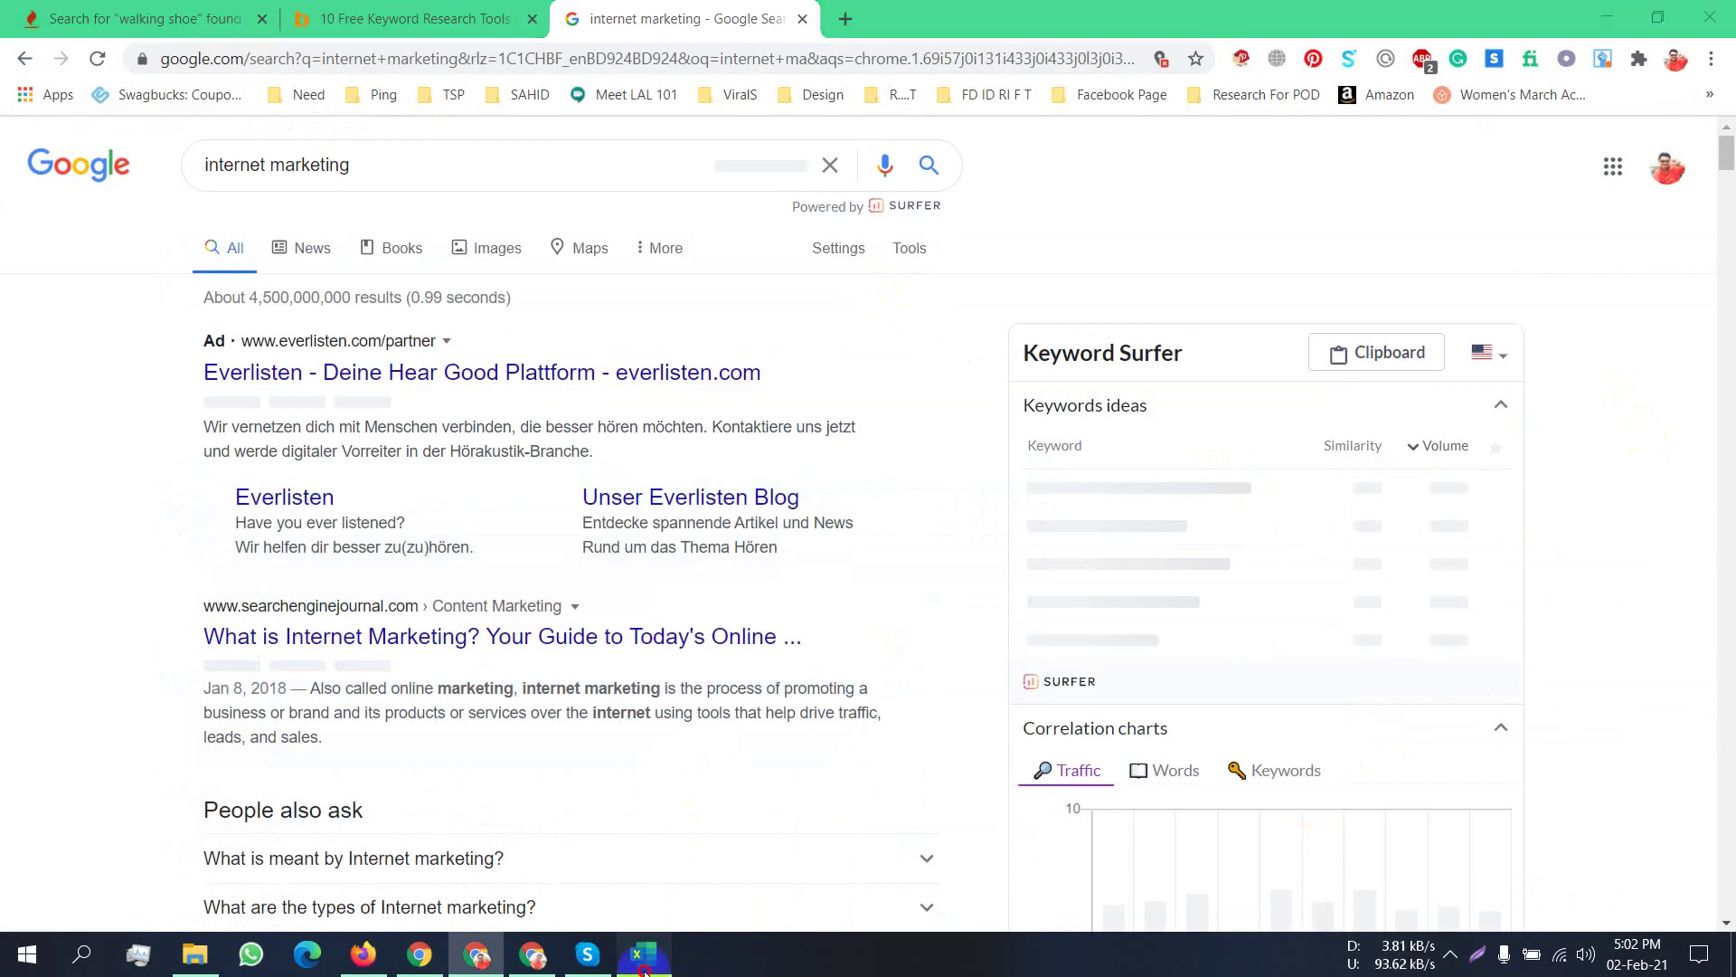
click(643, 954)
click(69, 42)
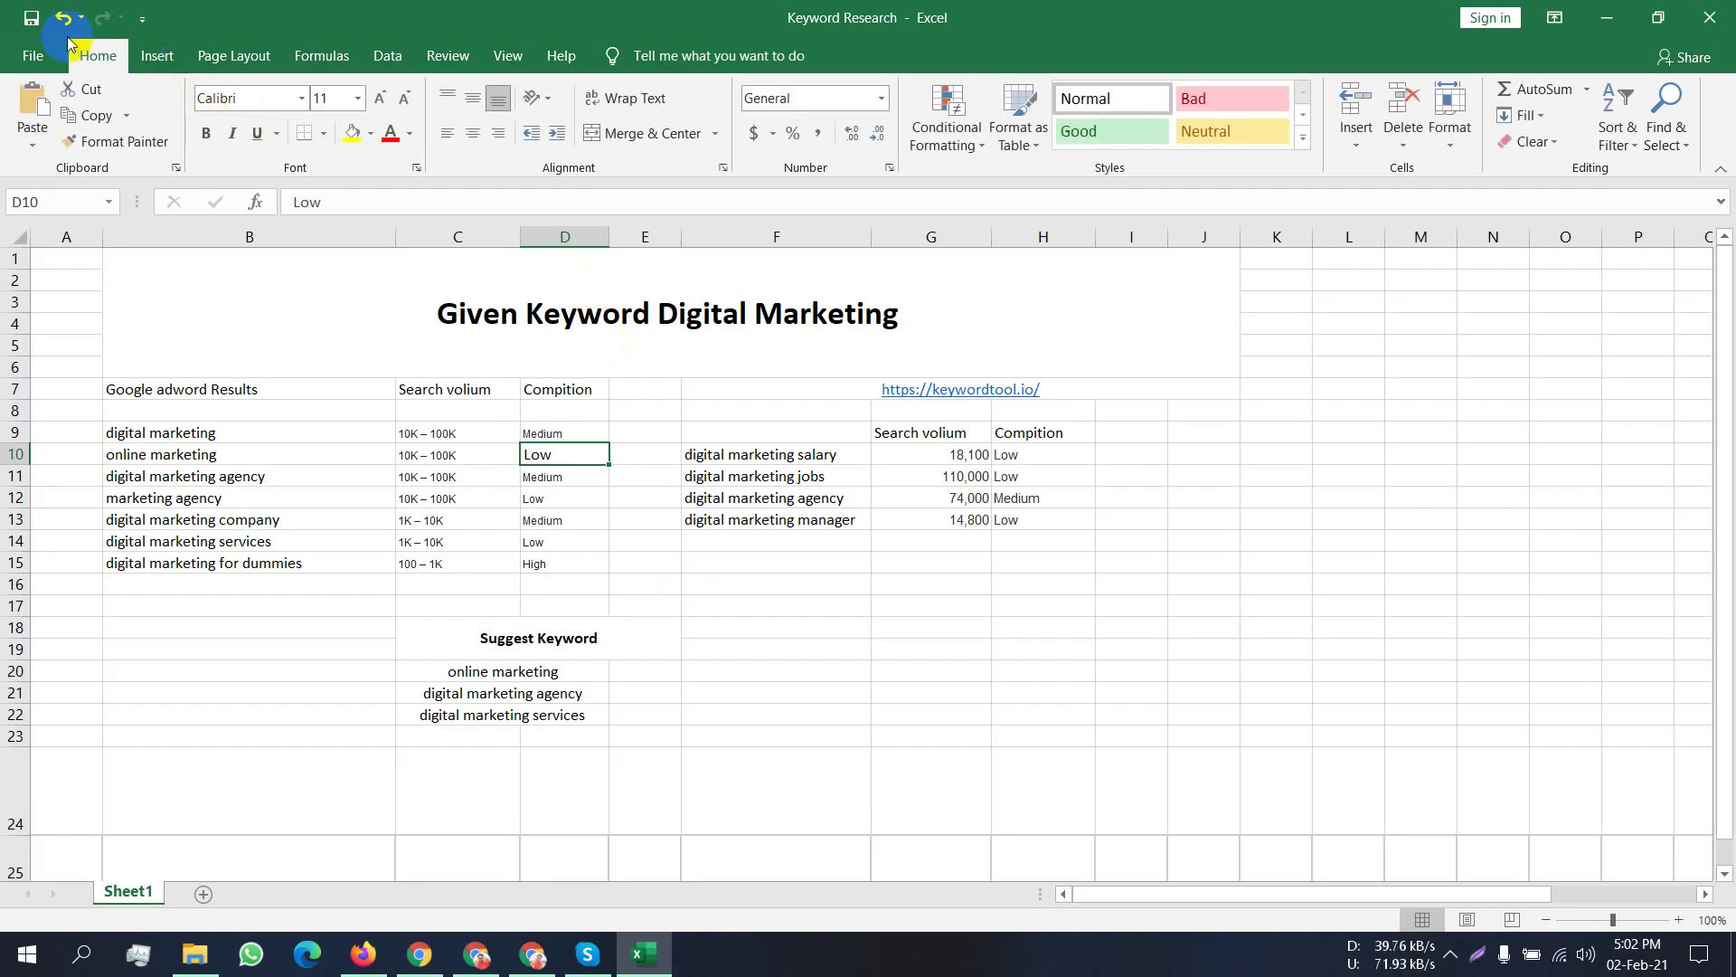
click(29, 56)
click(72, 181)
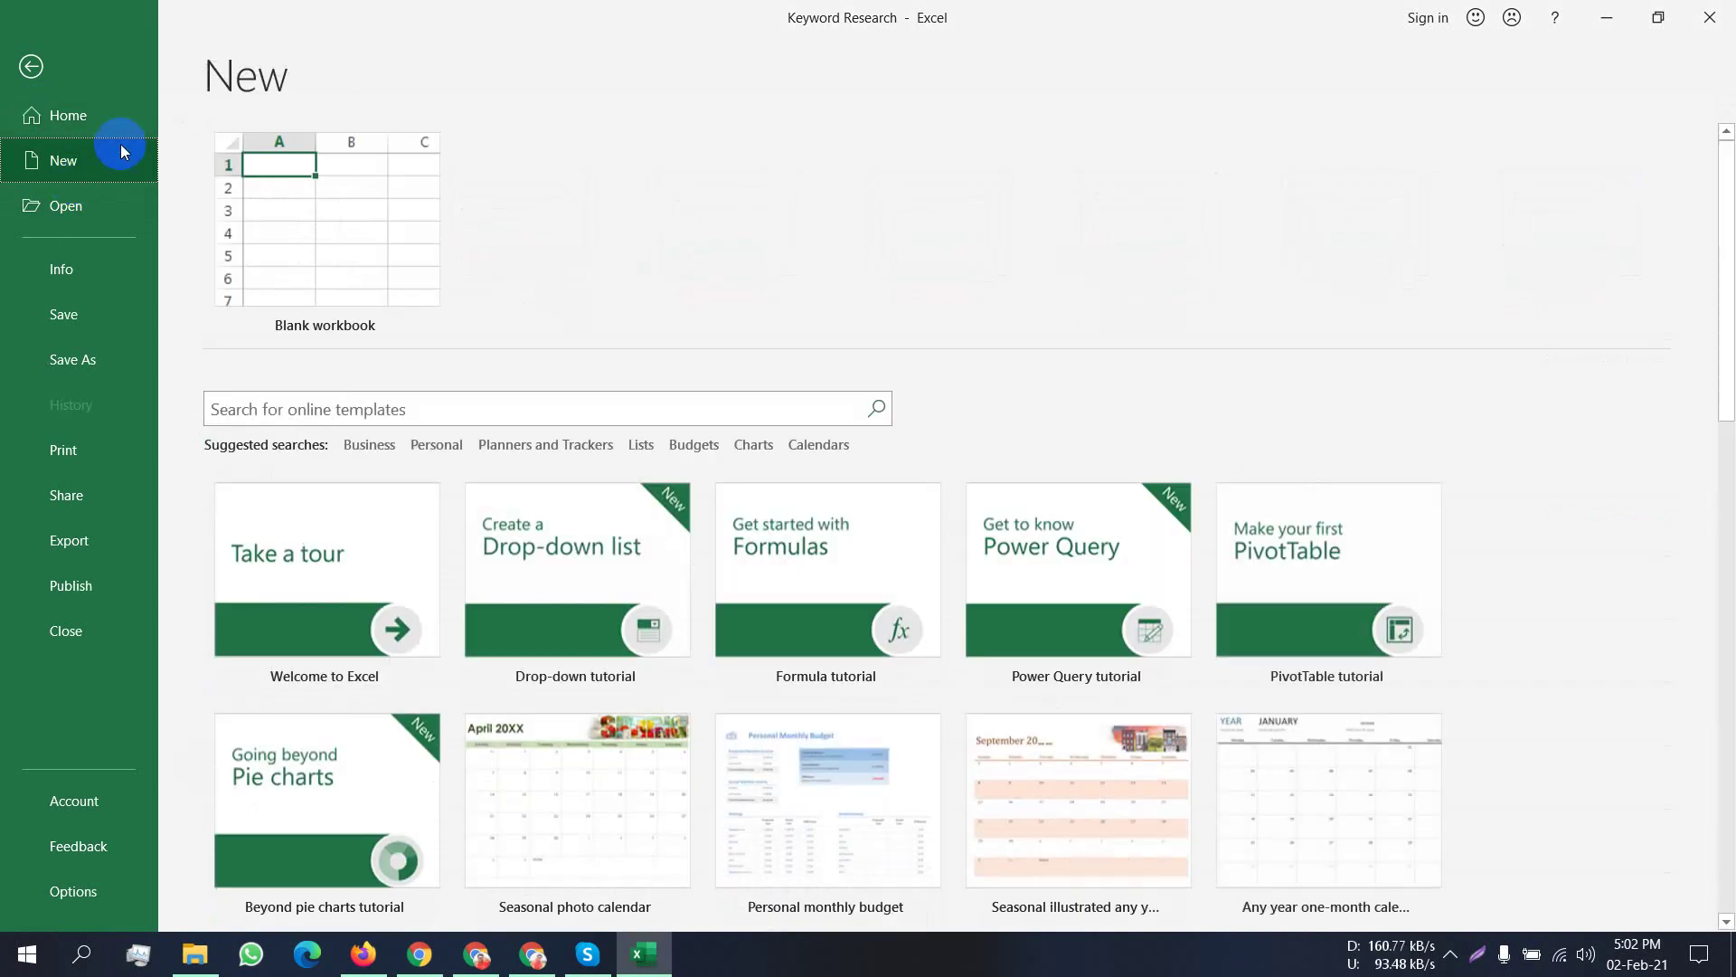
click(291, 187)
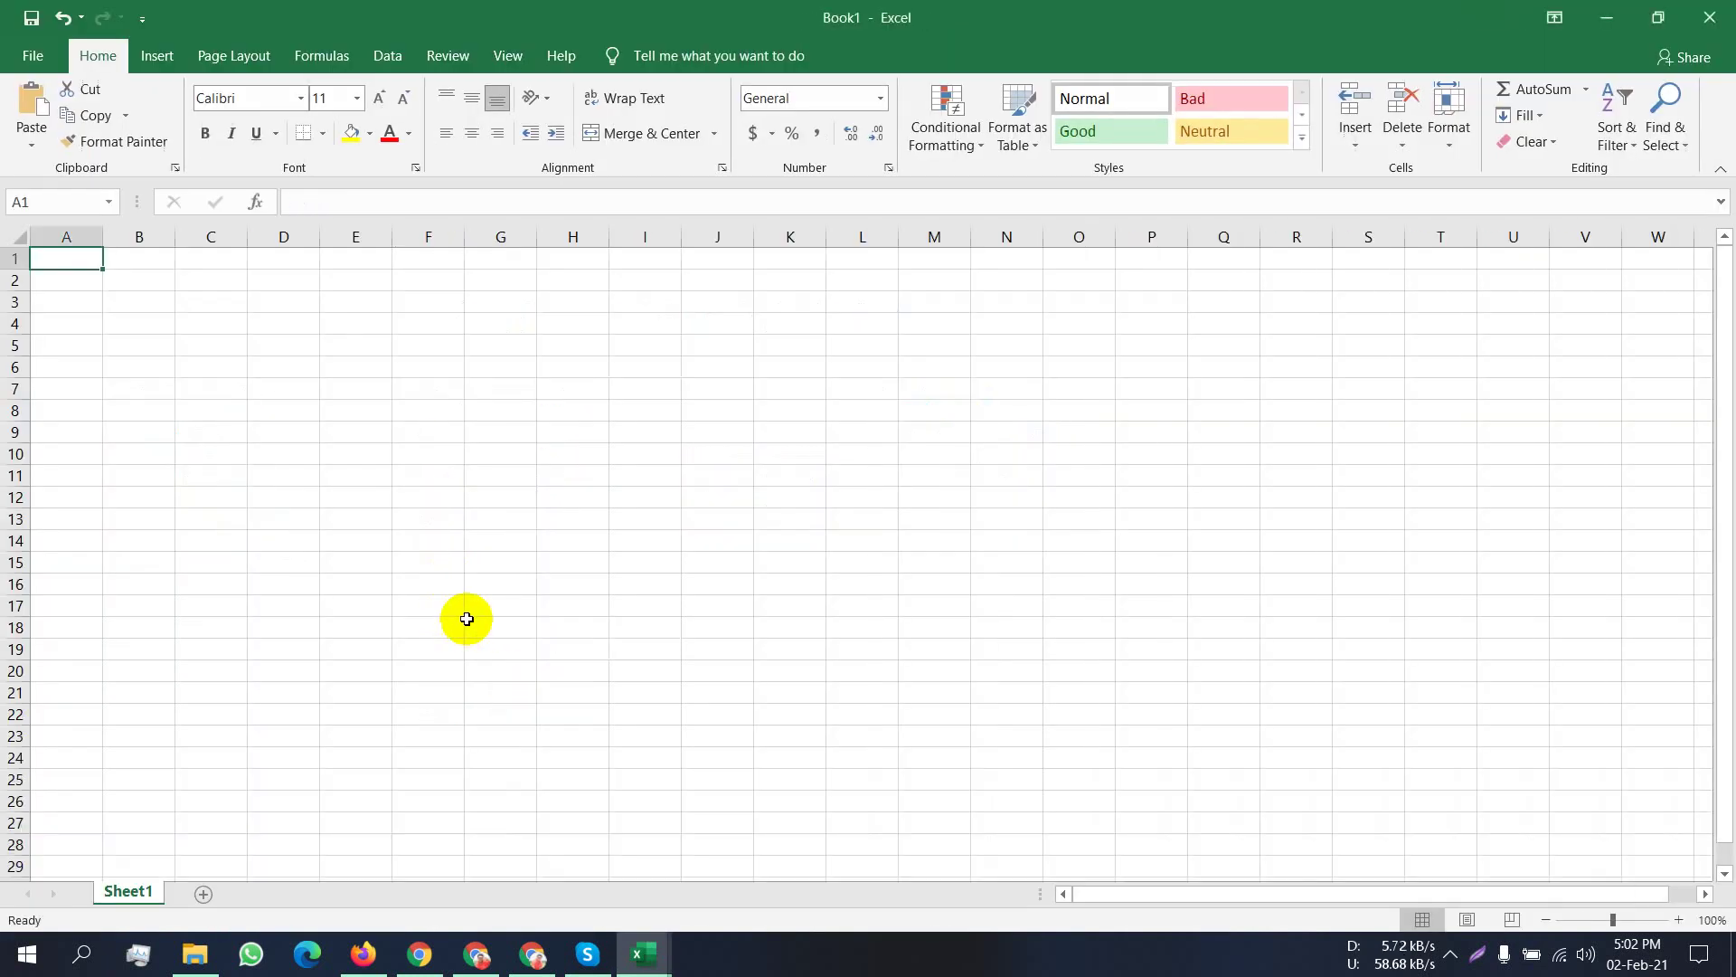
Paste the three copied keywords into the blank workbook starting at A1 and widen column A to fit them.
mouse_move(644, 955)
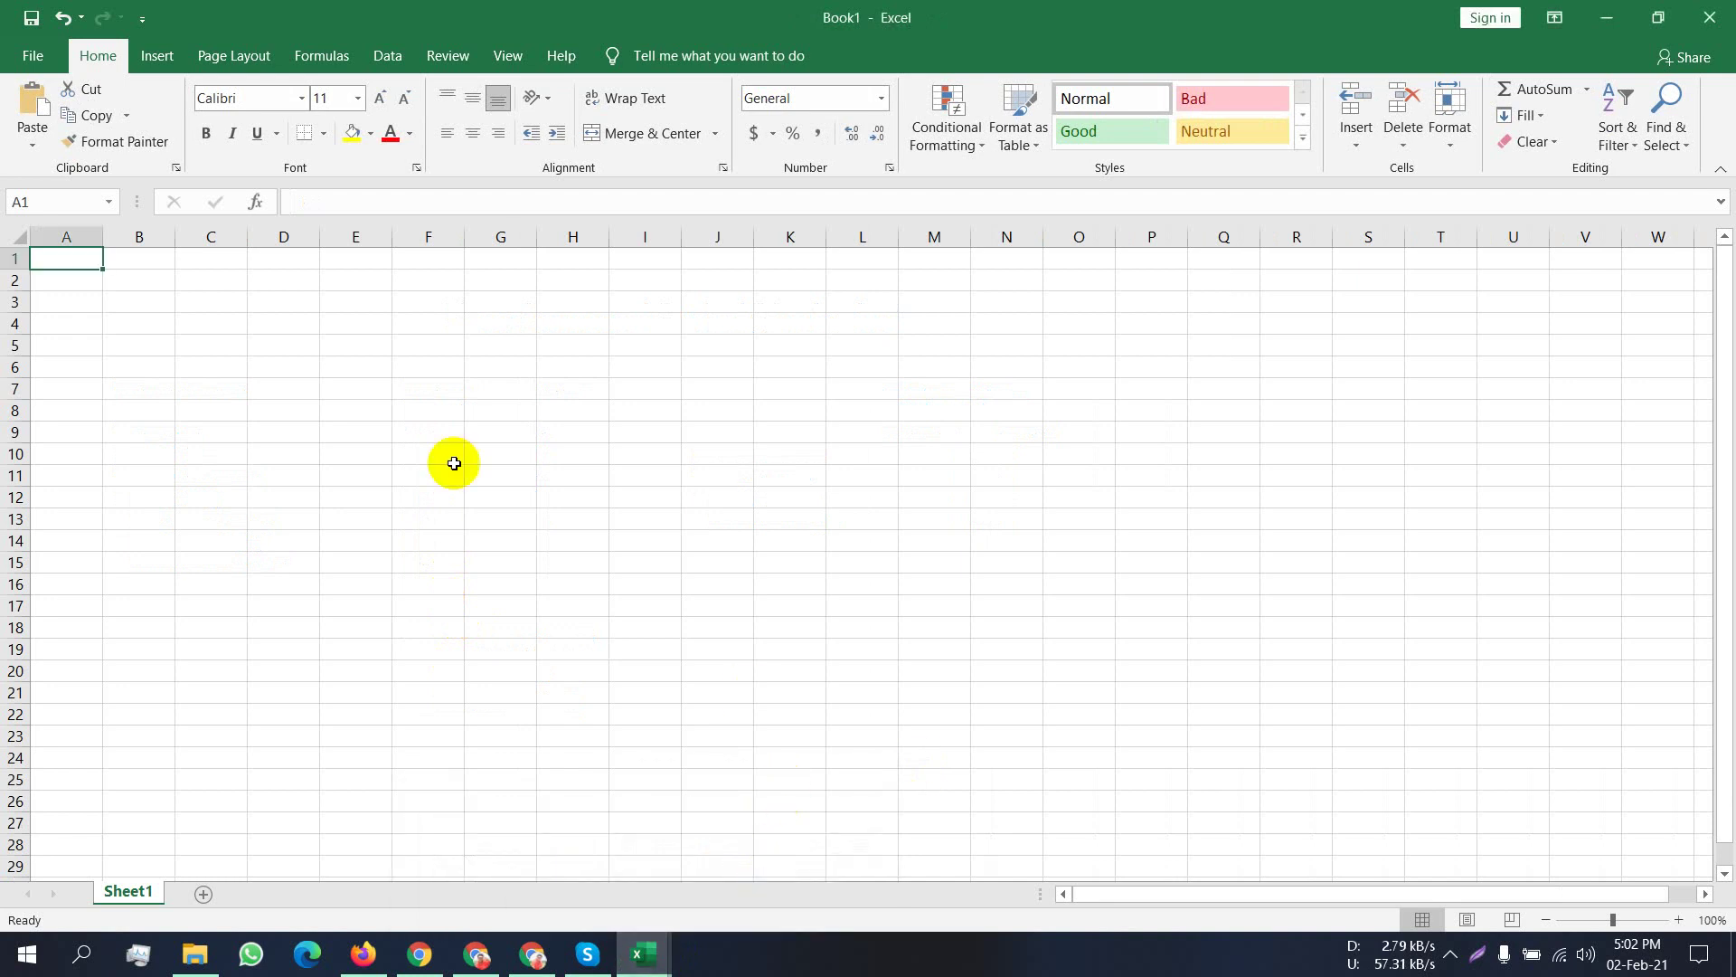
key(ctrl+v)
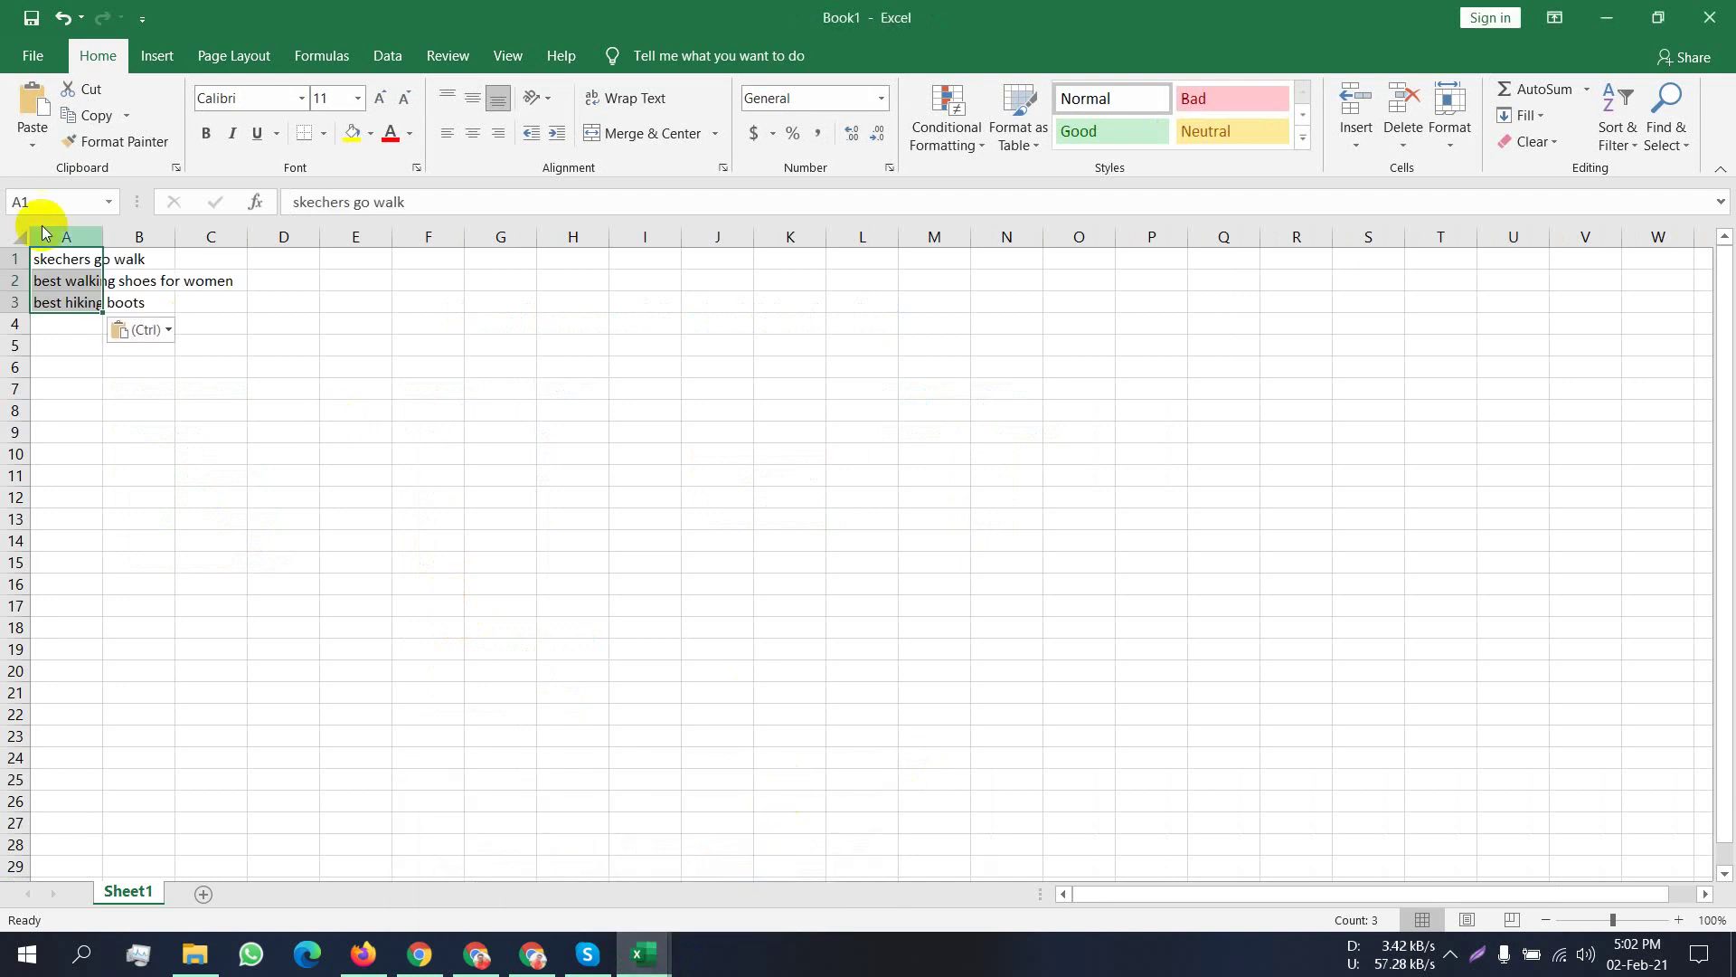
drag(100, 230, 476, 280)
click(253, 282)
drag(272, 302, 154, 255)
click(218, 317)
double_click(211, 302)
Copy the three keywords in A1:A3 and paste them over B9:B11 in the Keyword Research workbook.
drag(40, 258, 67, 295)
key(ctrl+c)
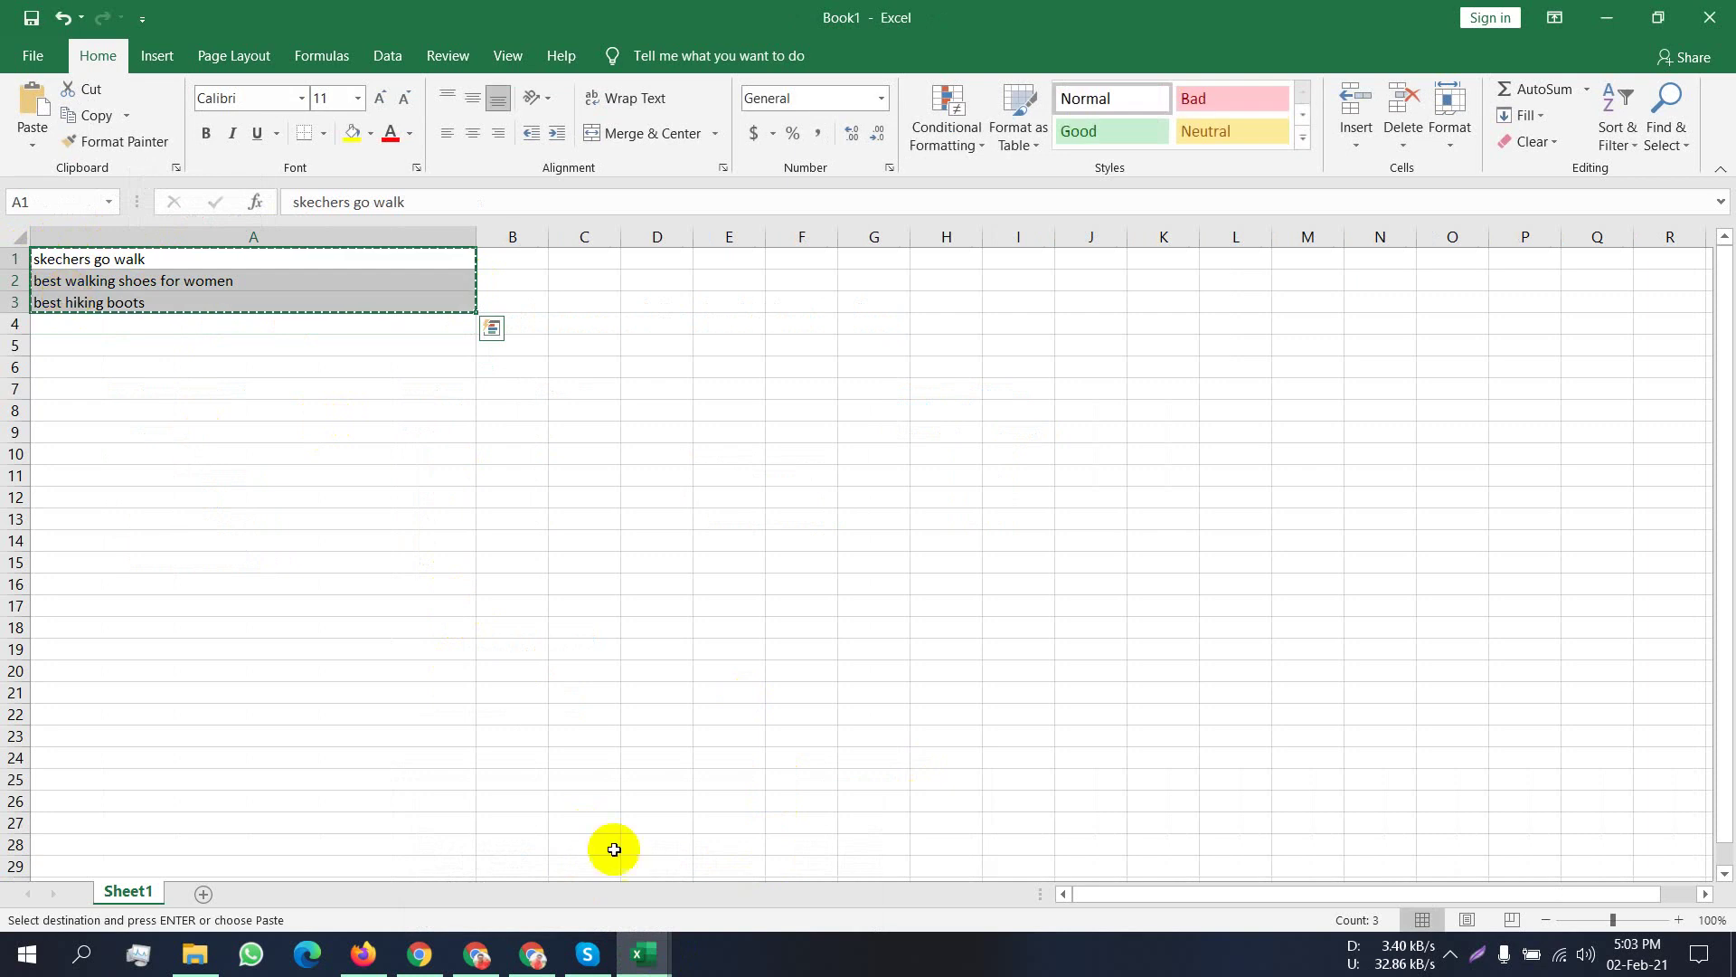
click(539, 874)
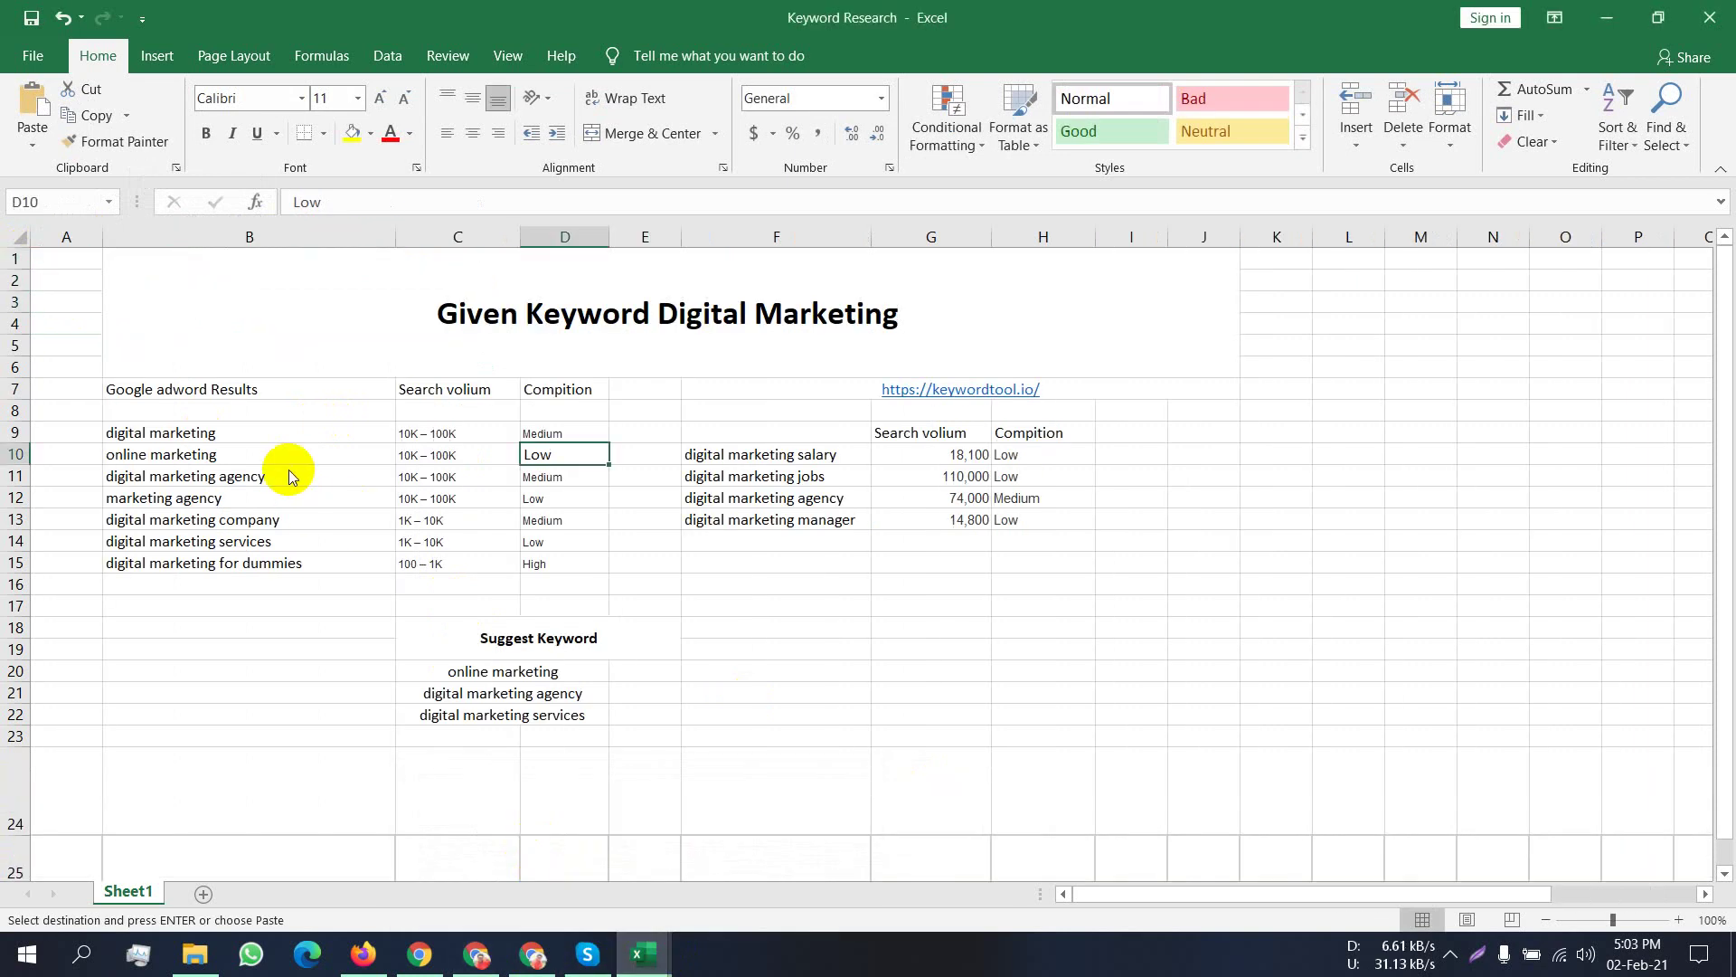
drag(226, 433, 277, 468)
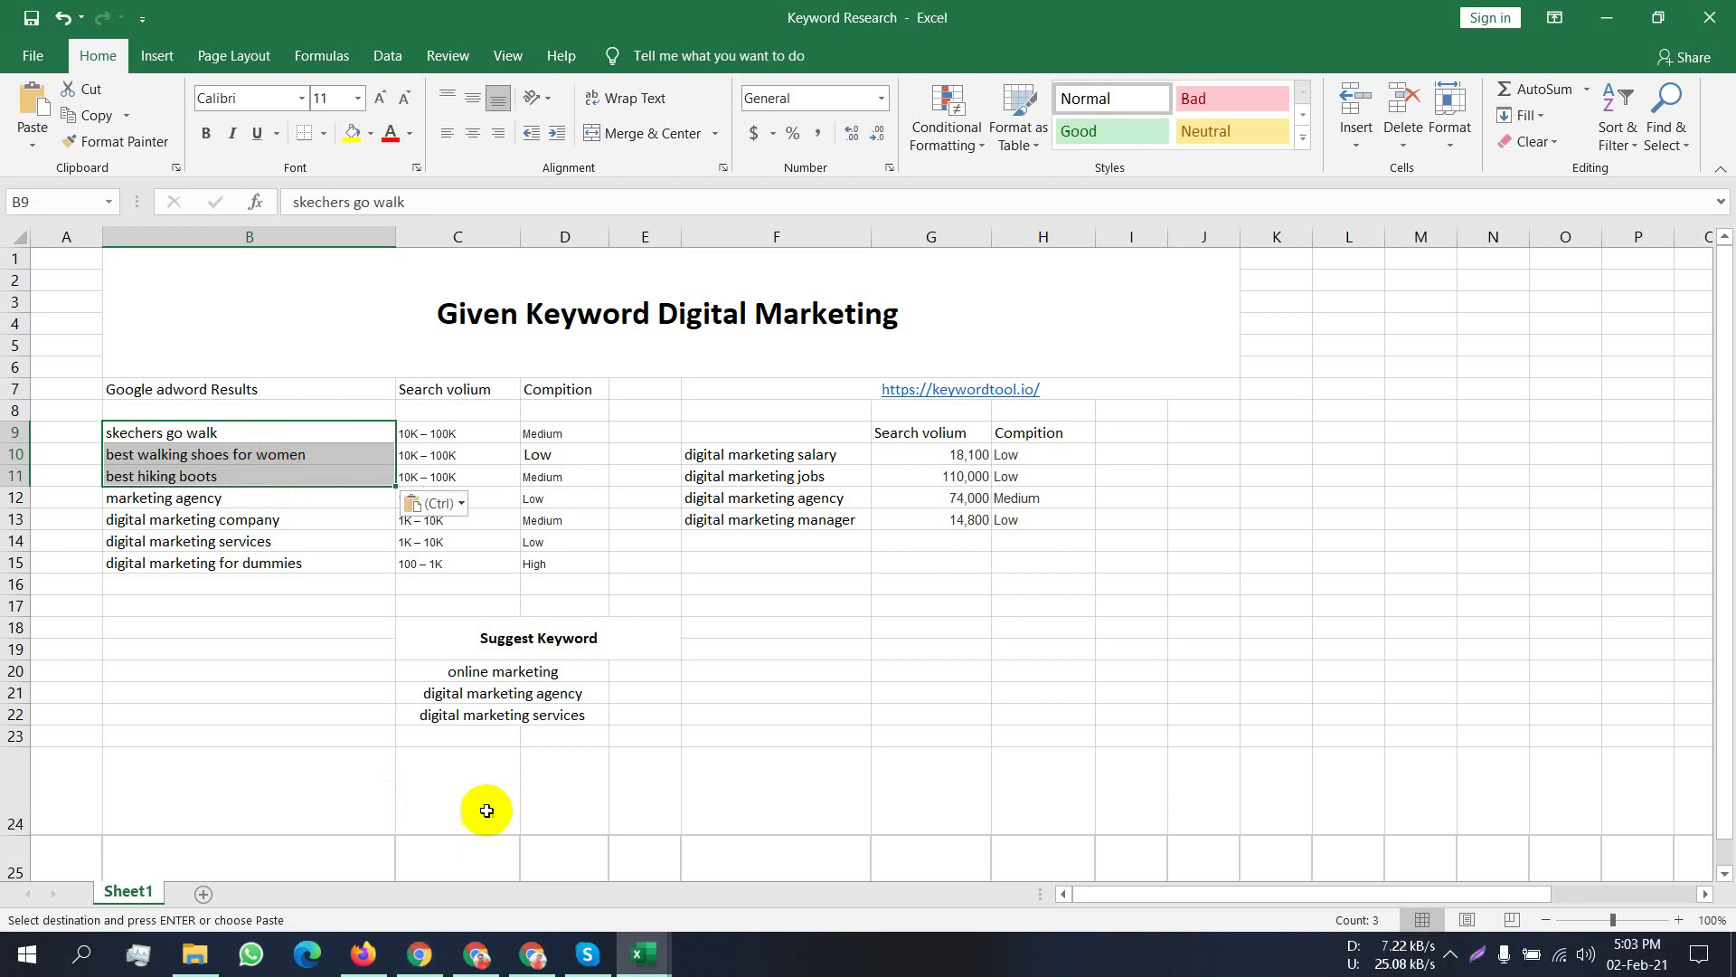
Copy the 10K – 100K search volume of "skechers go walk" from Keyword Planner in Firefox and paste it into C9 of the Keyword Research workbook.
click(362, 954)
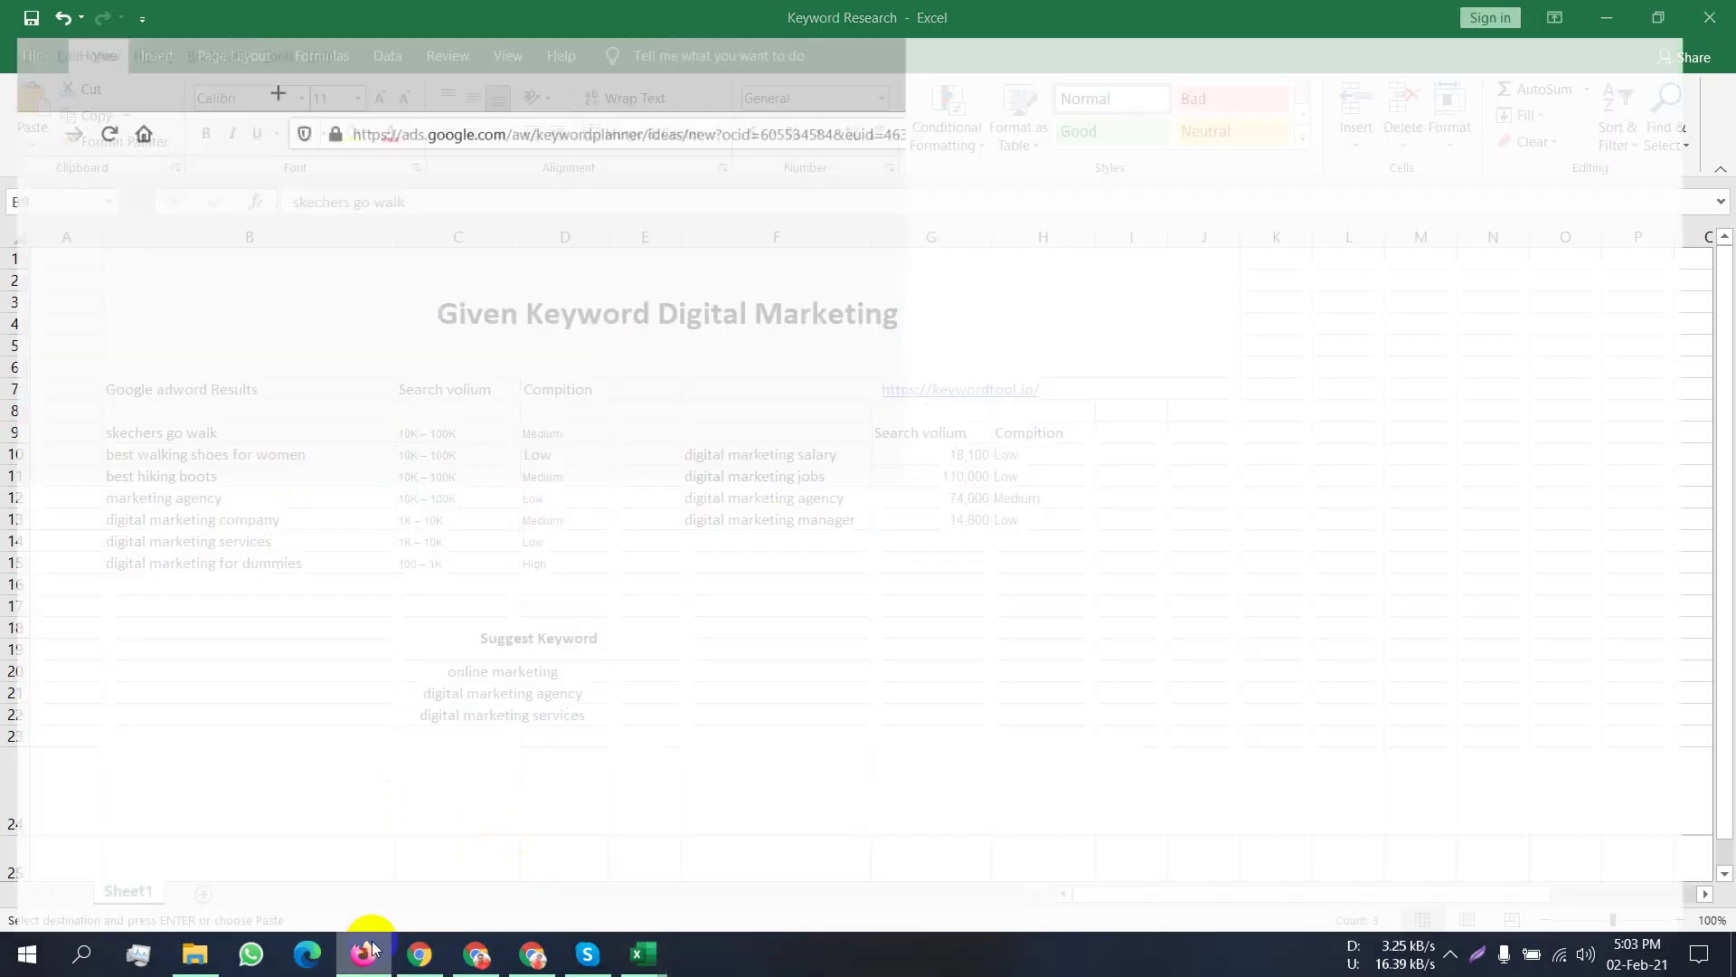
scroll(580, 546, down, 1)
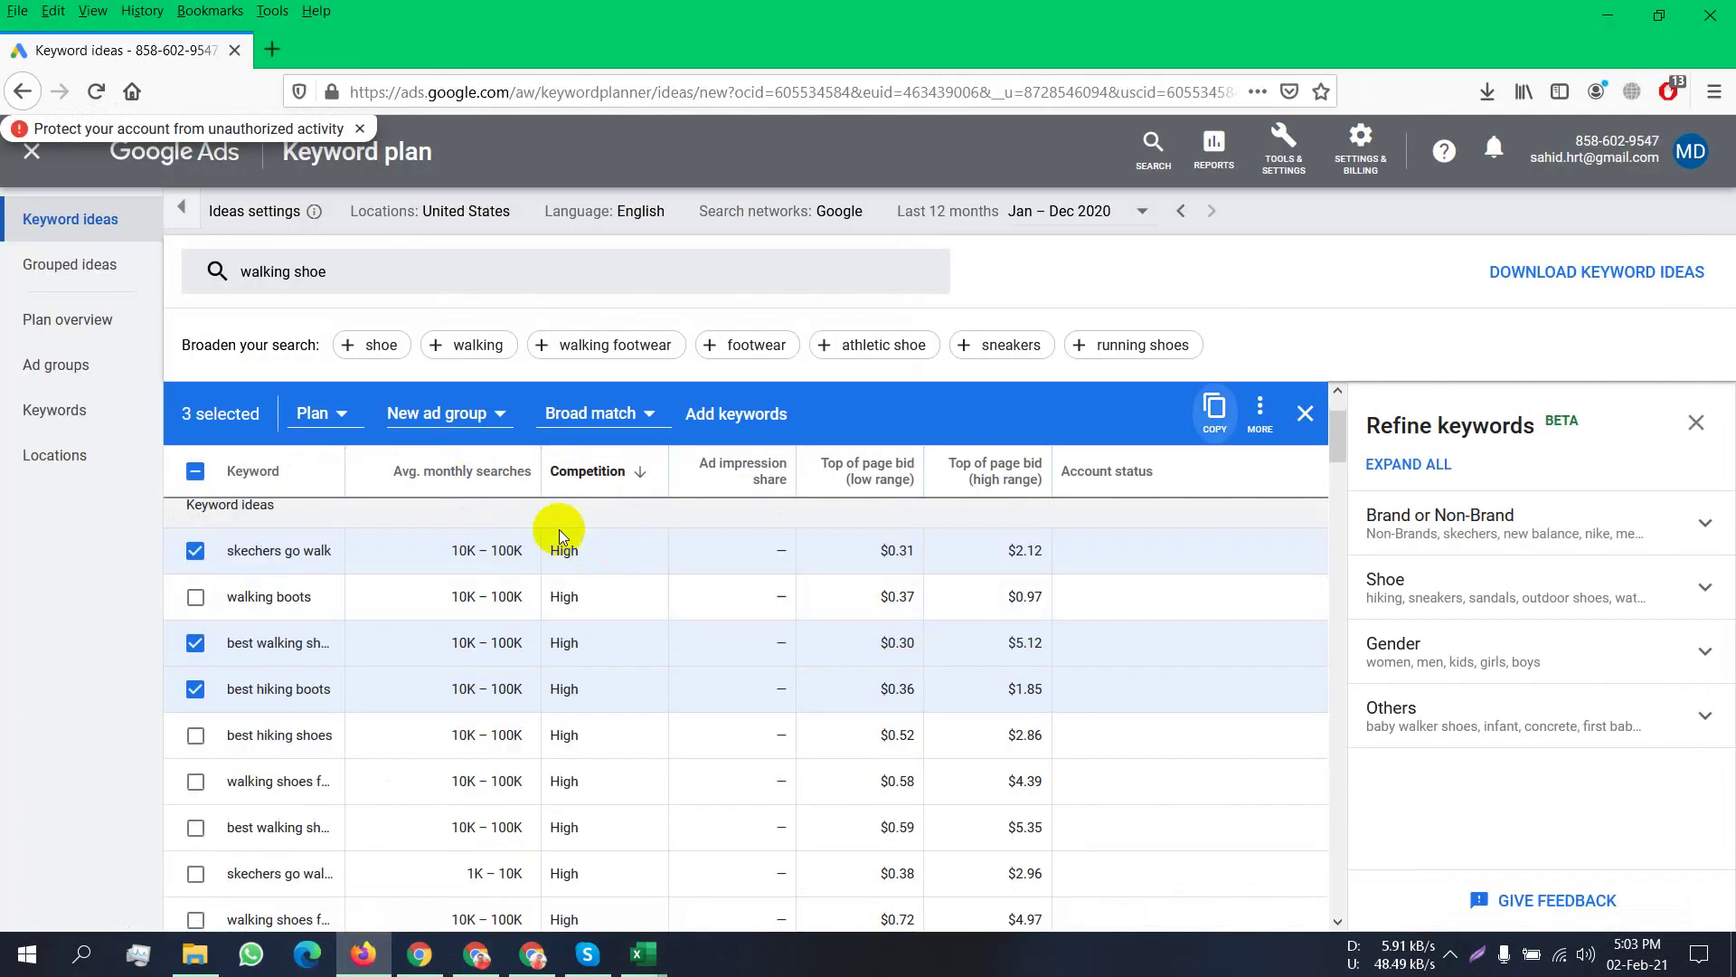
drag(529, 556, 448, 552)
click(643, 960)
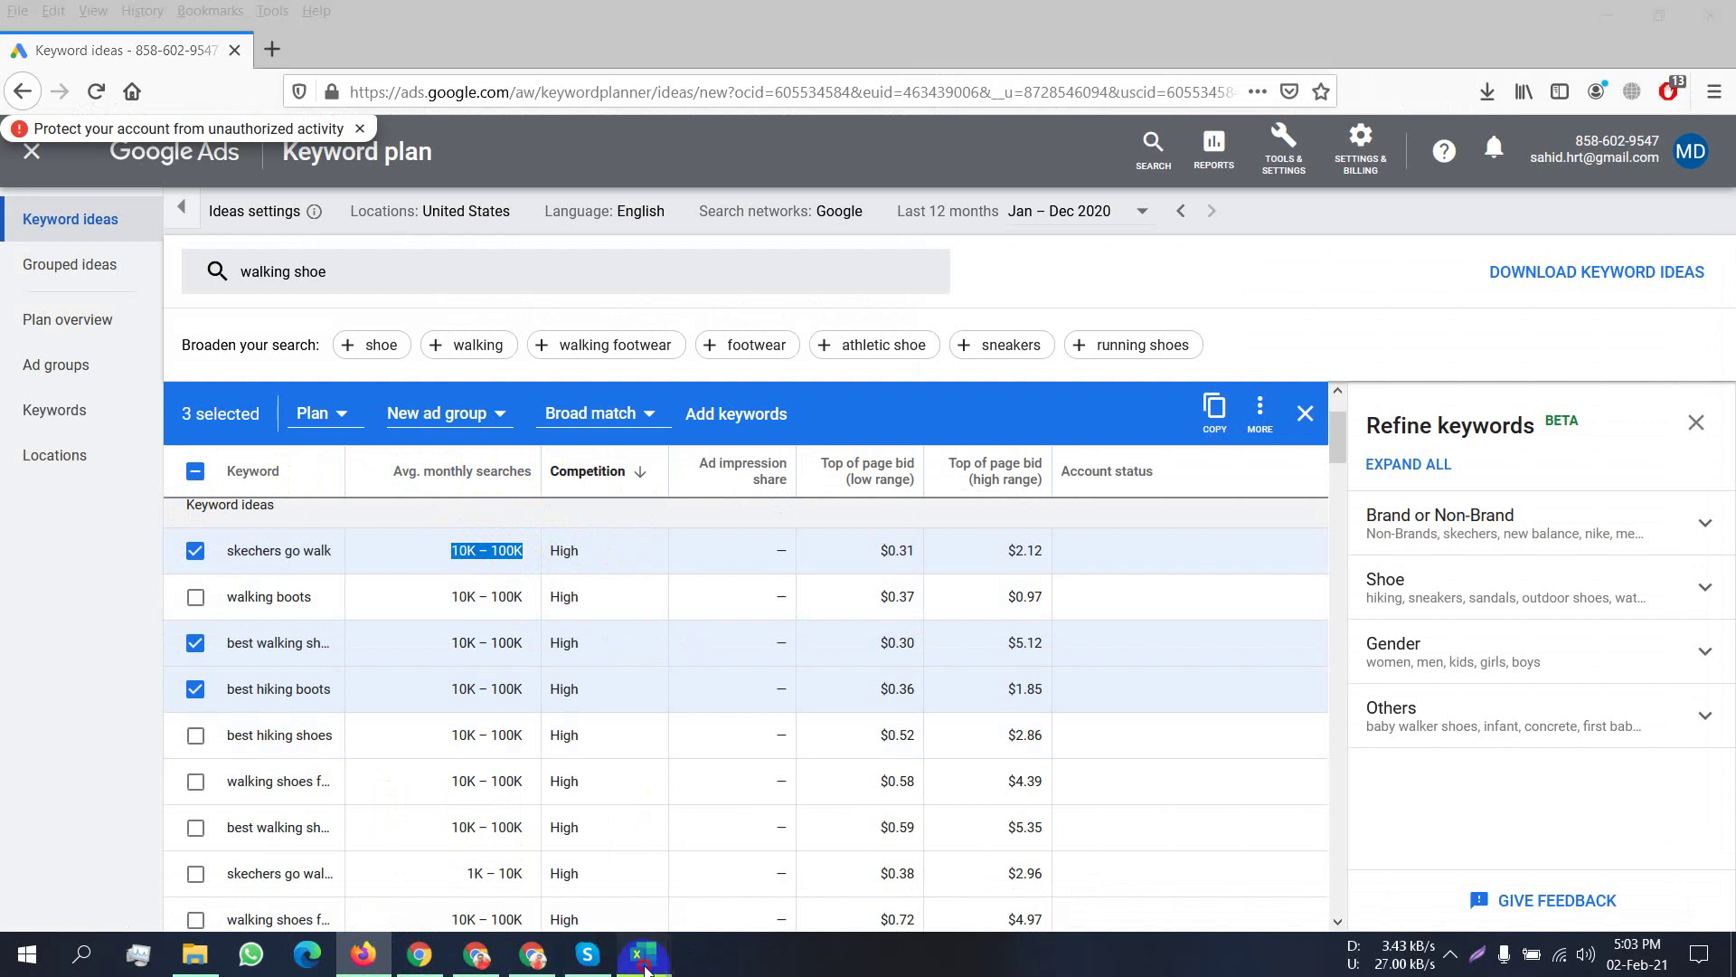
mouse_move(533, 955)
click(434, 886)
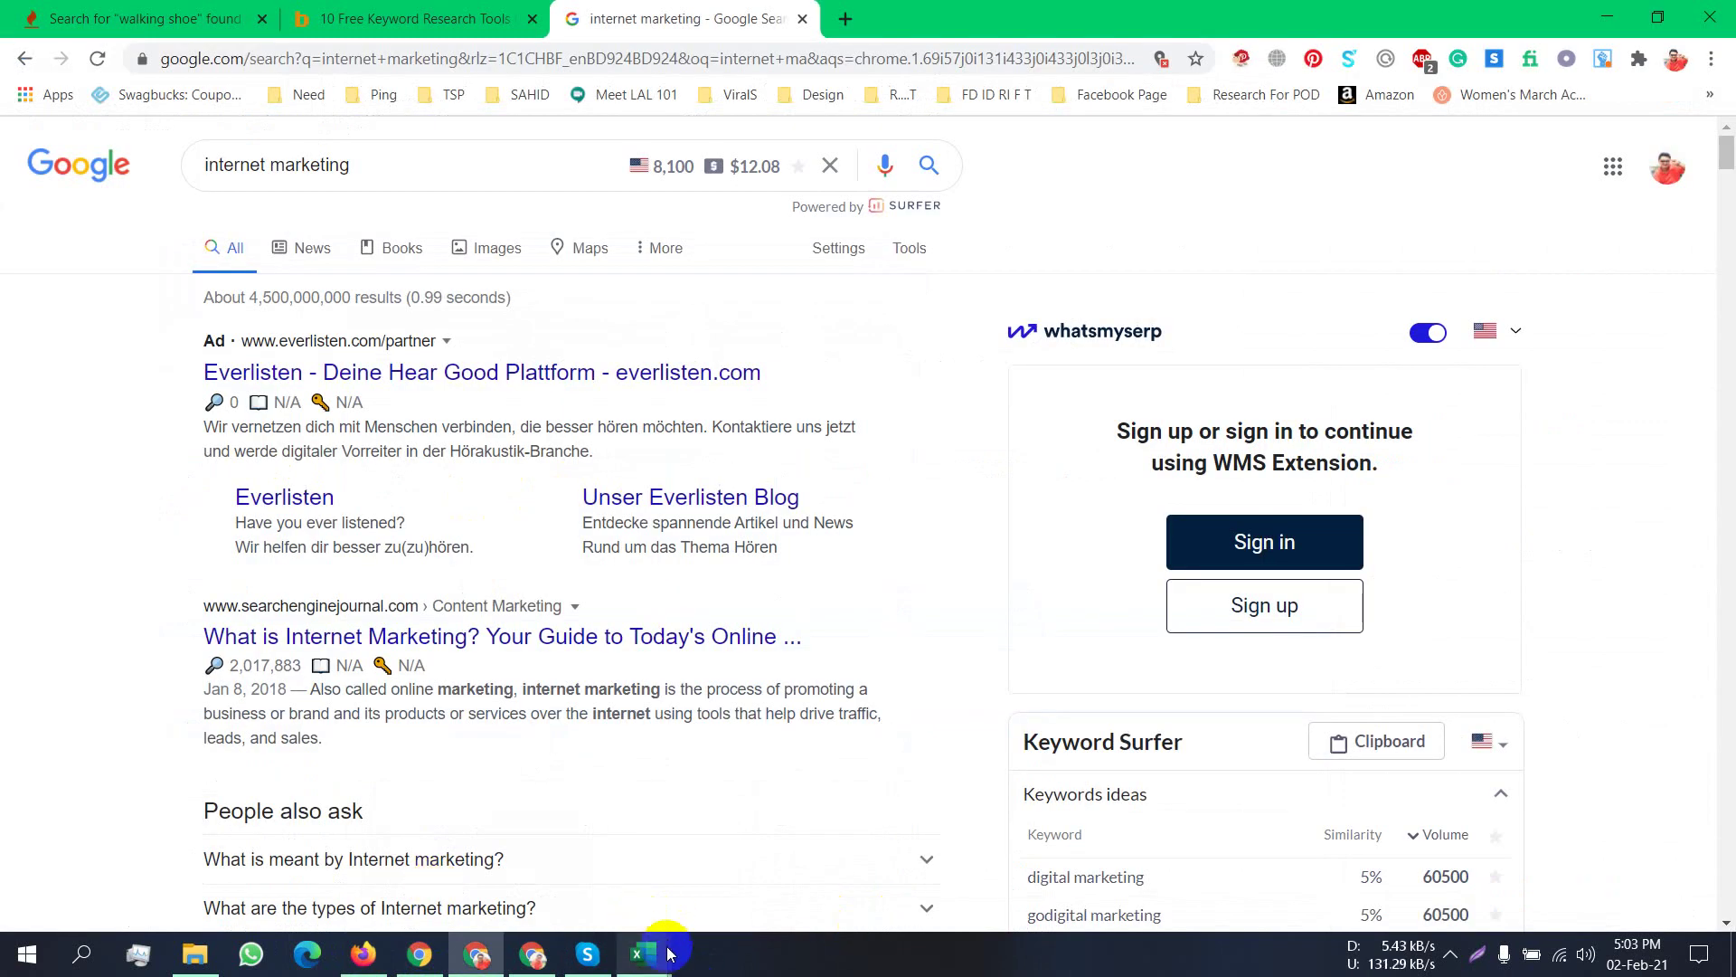
mouse_move(669, 954)
click(522, 868)
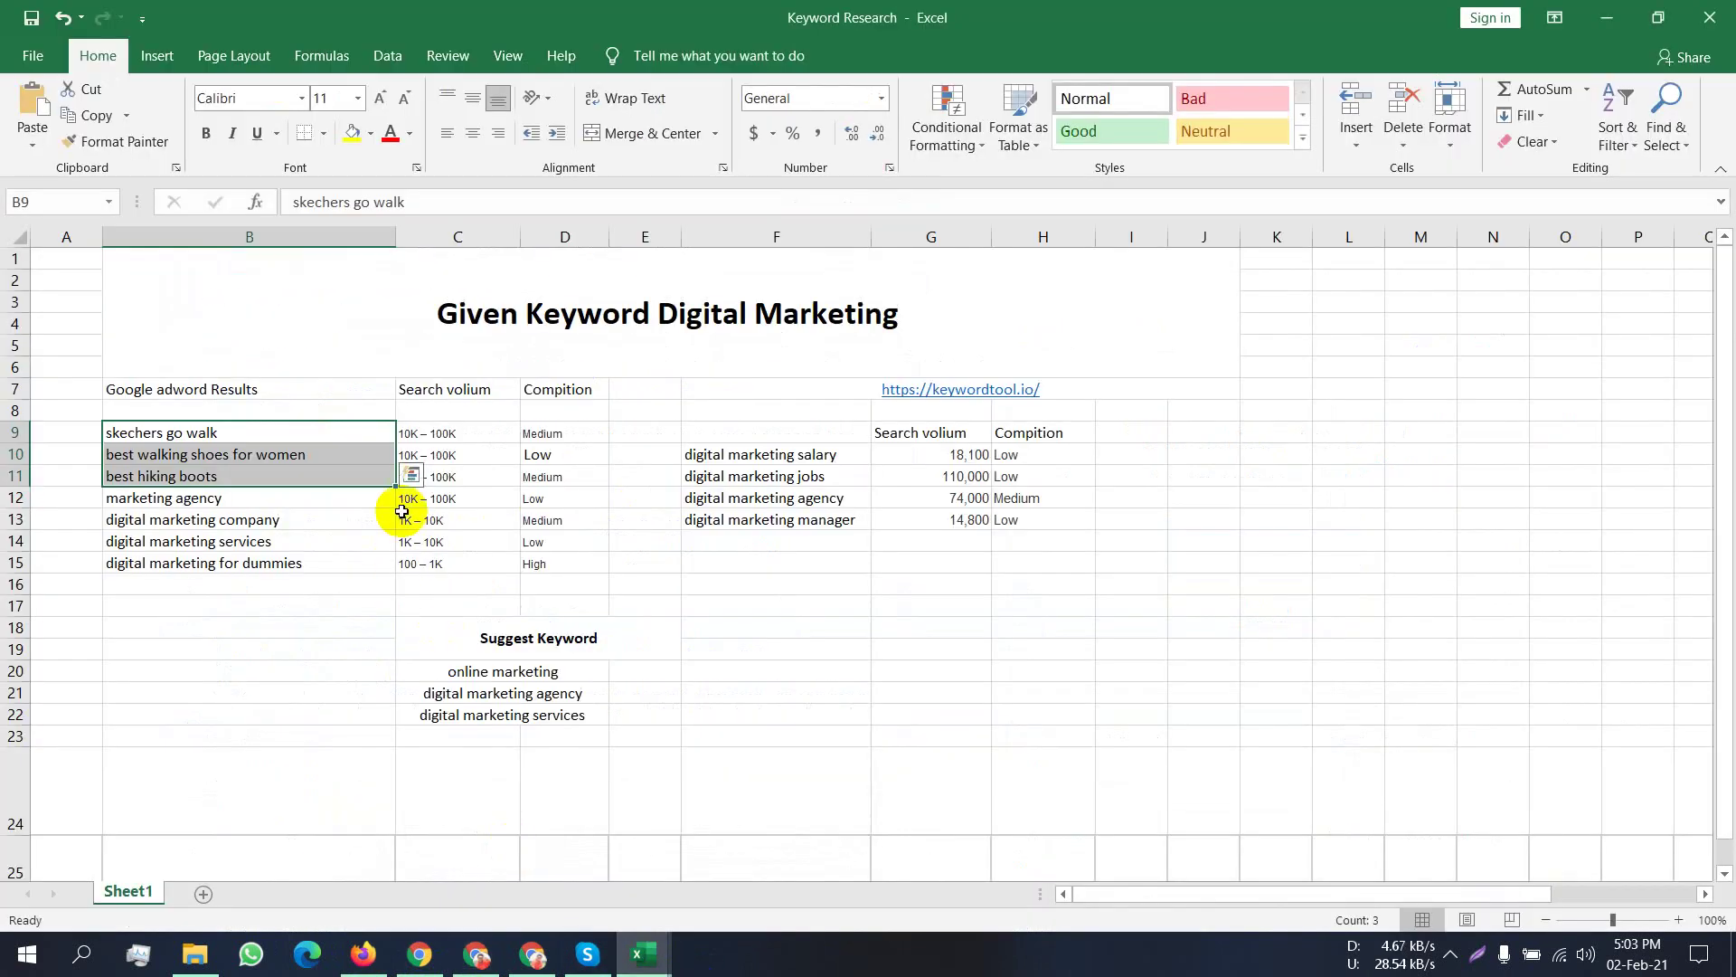
click(468, 440)
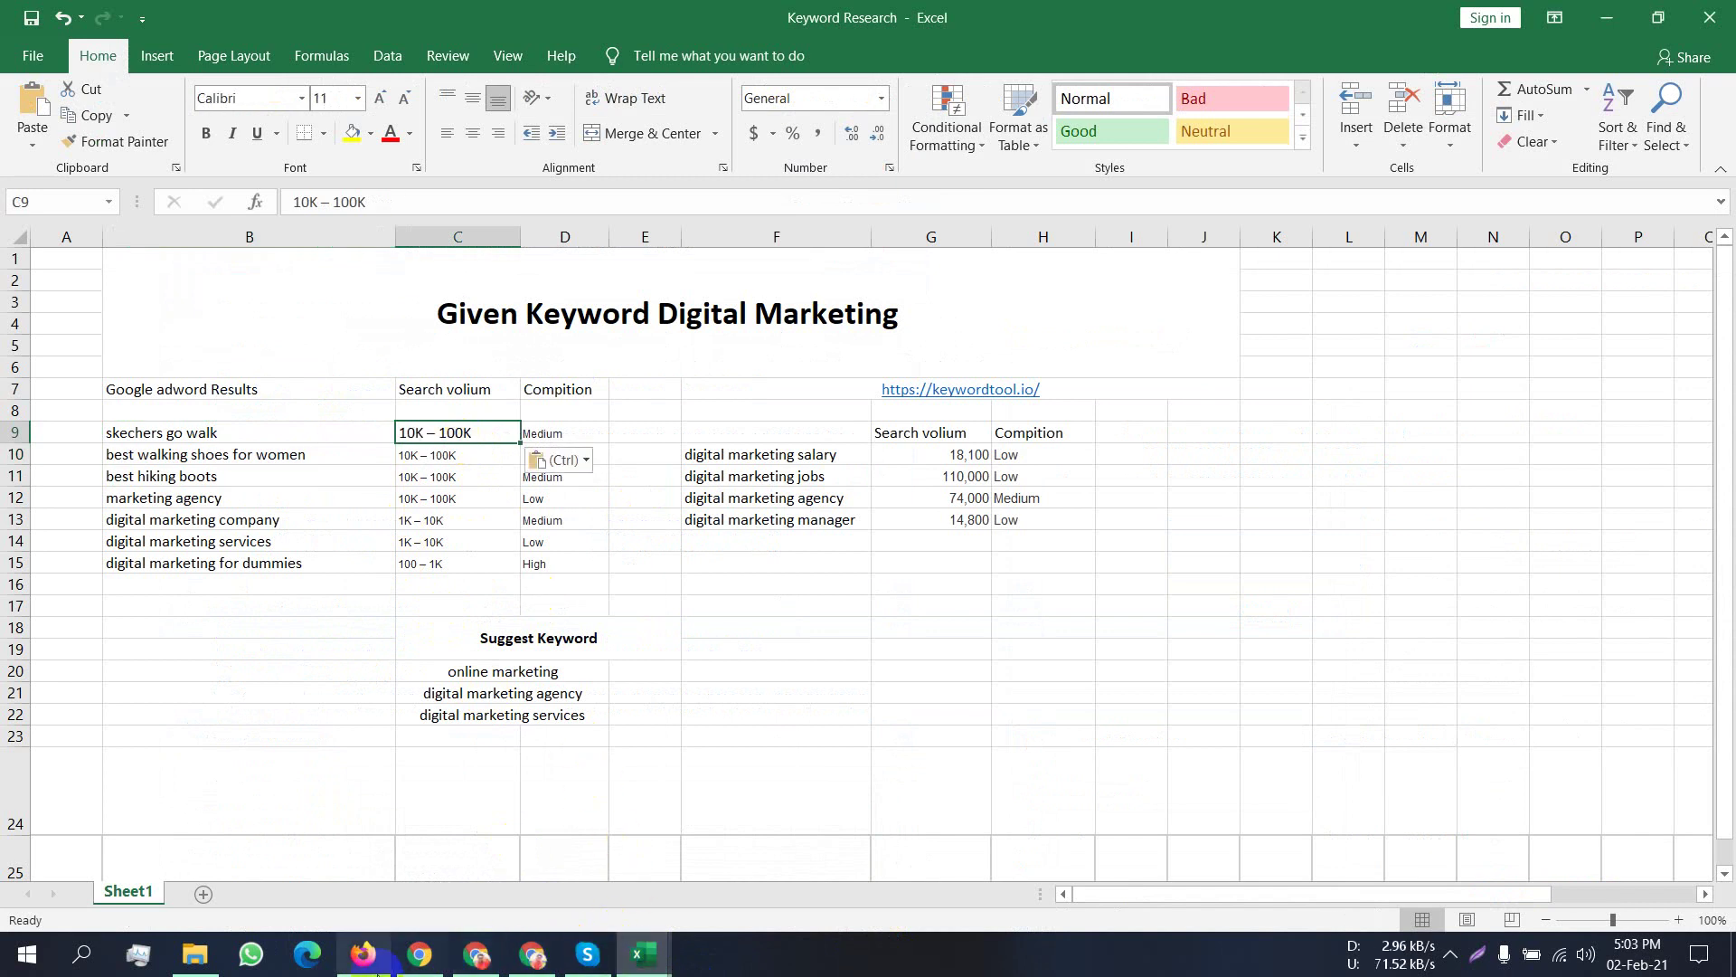
Copy the 10K – 100K search volume of "best walking shoes for women" from Keyword Planner and paste it into C10 of the Keyword Research workbook.
click(363, 954)
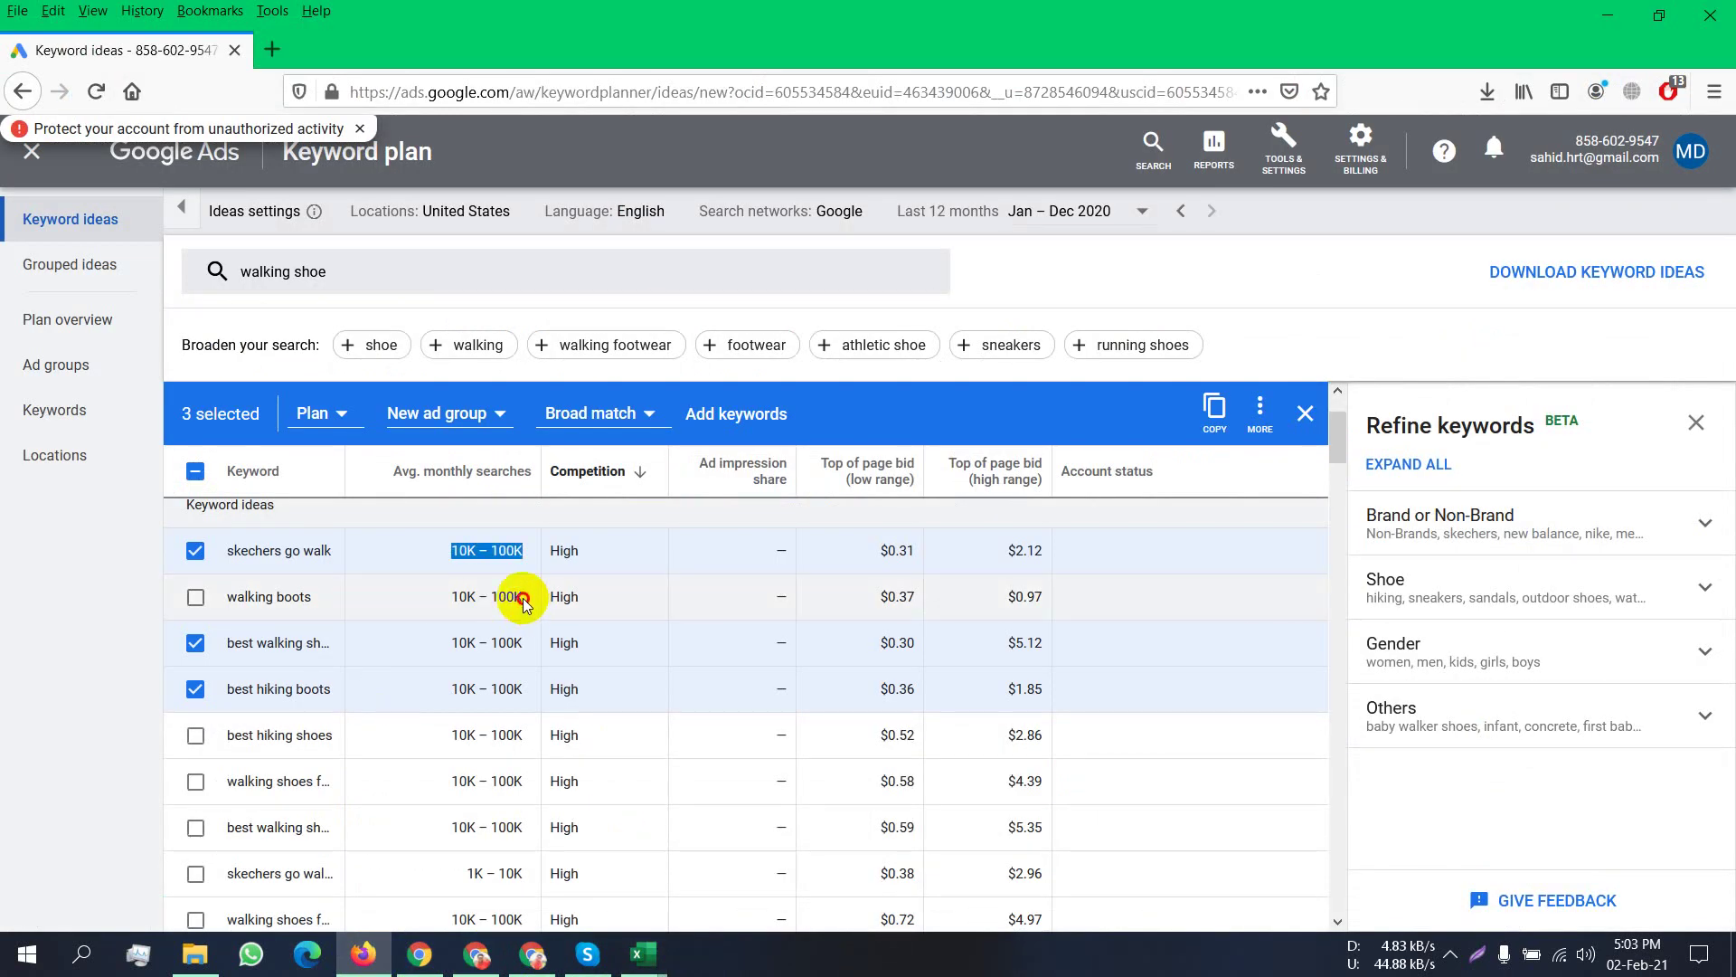
drag(523, 604, 454, 595)
drag(524, 644, 423, 650)
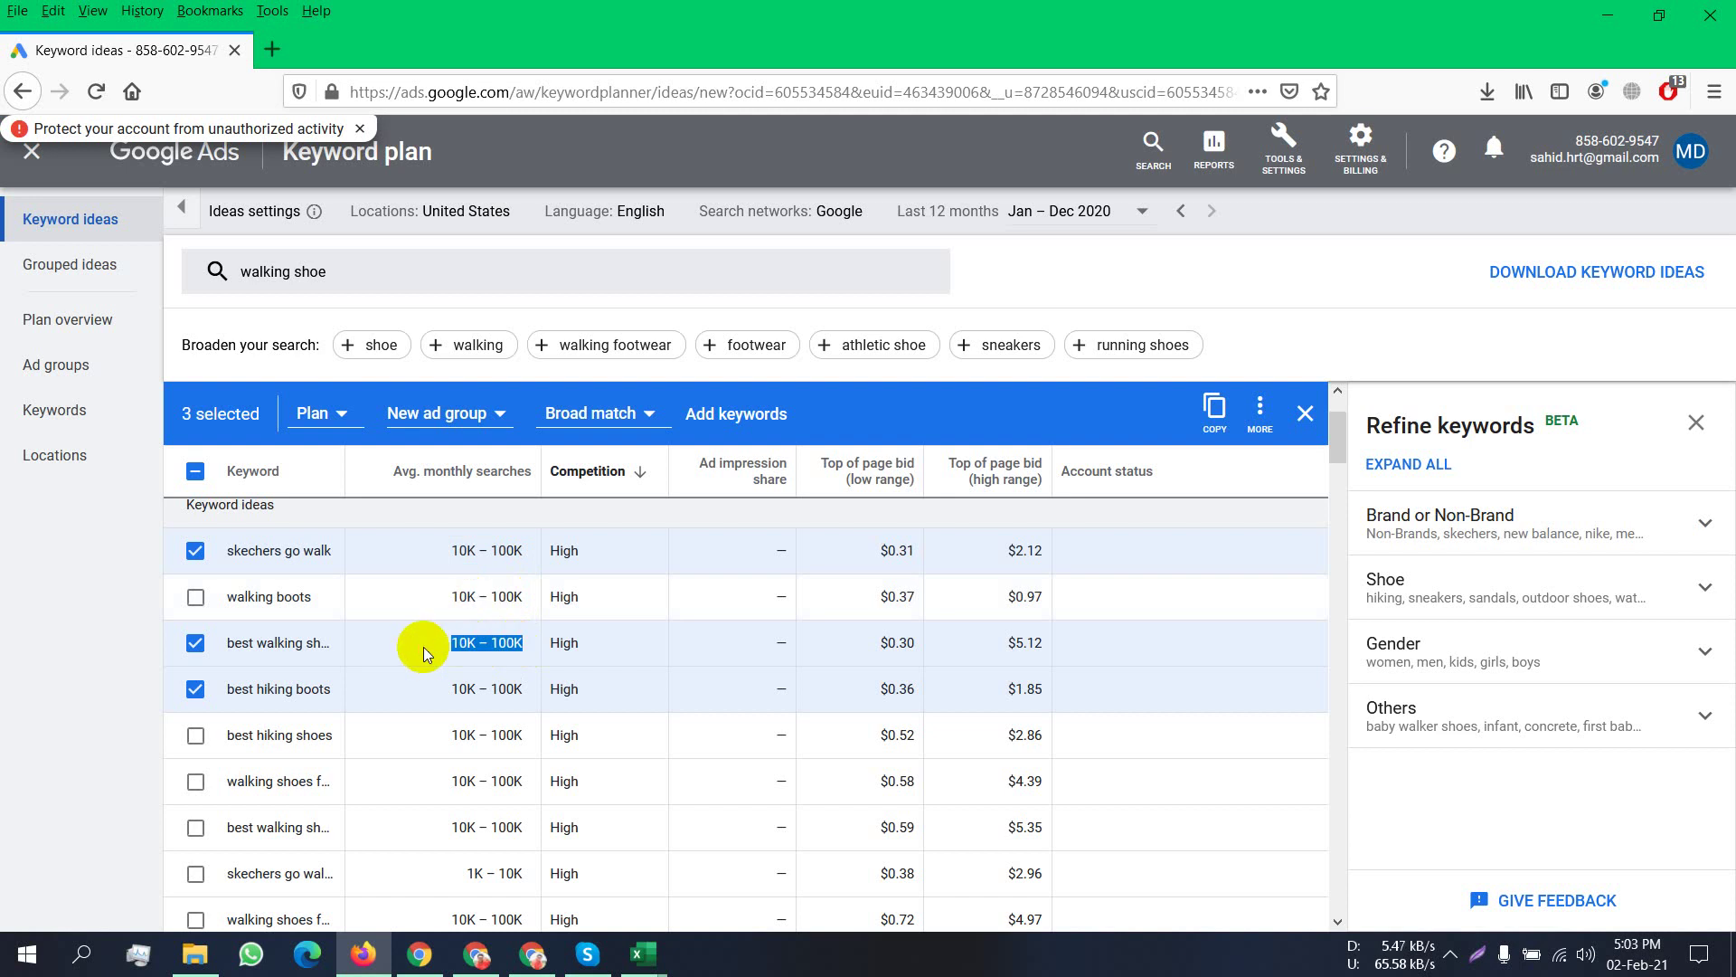
click(485, 958)
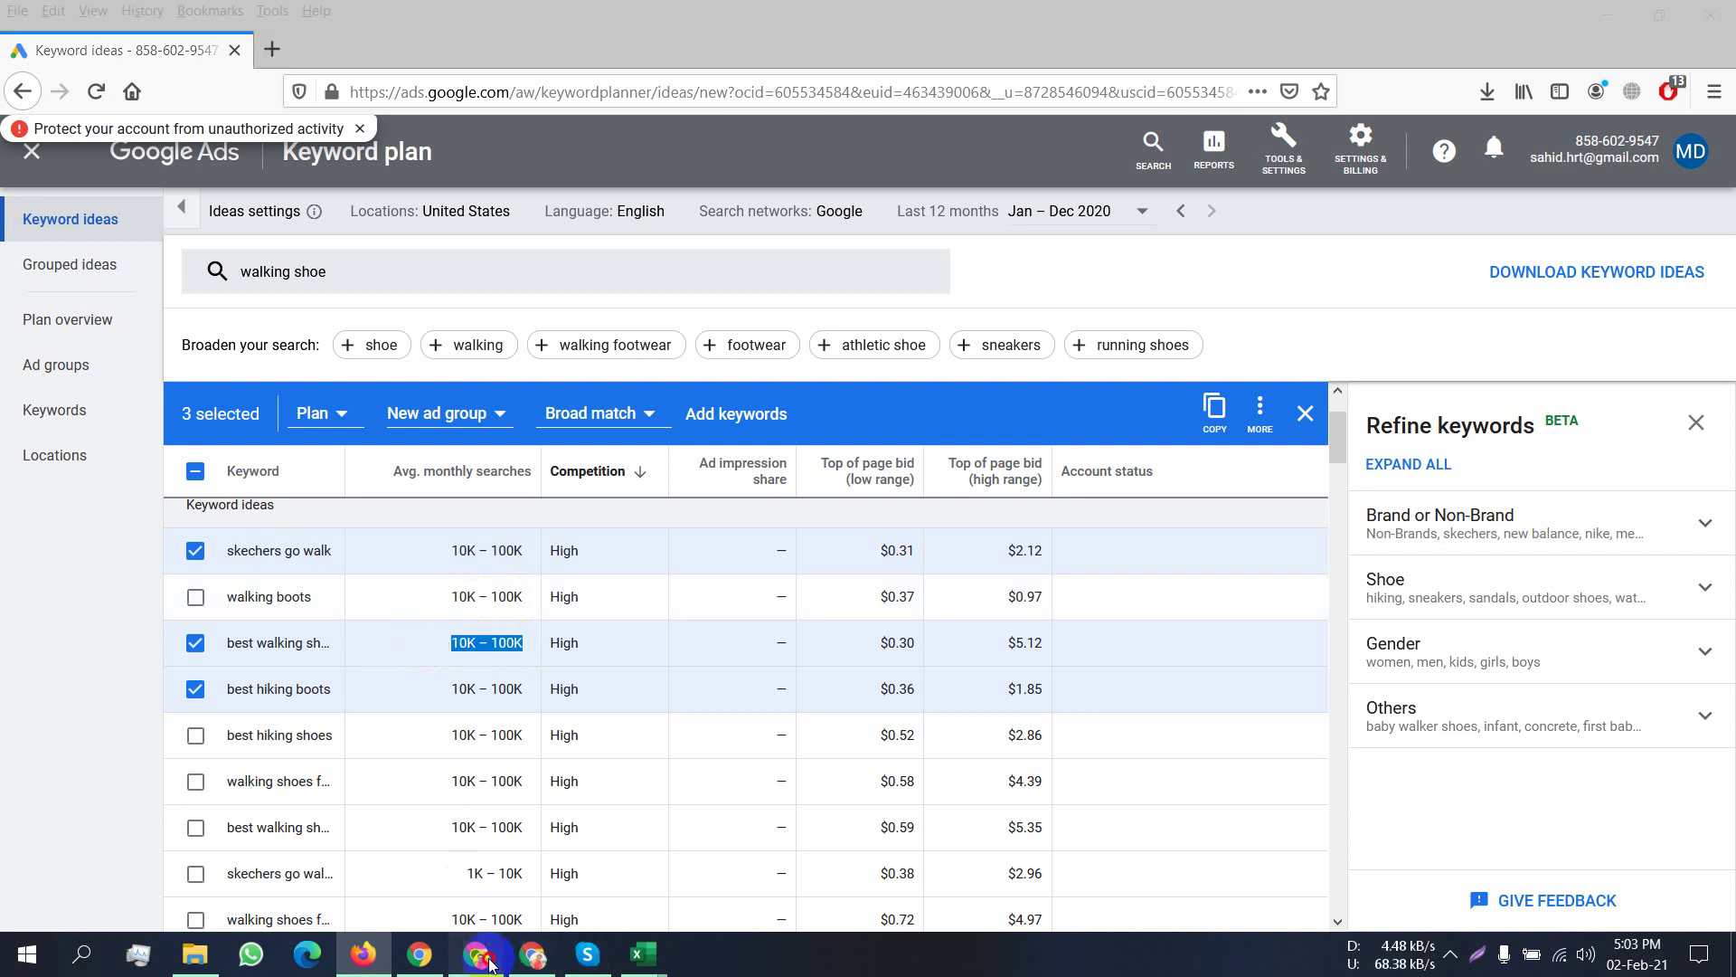
mouse_move(643, 954)
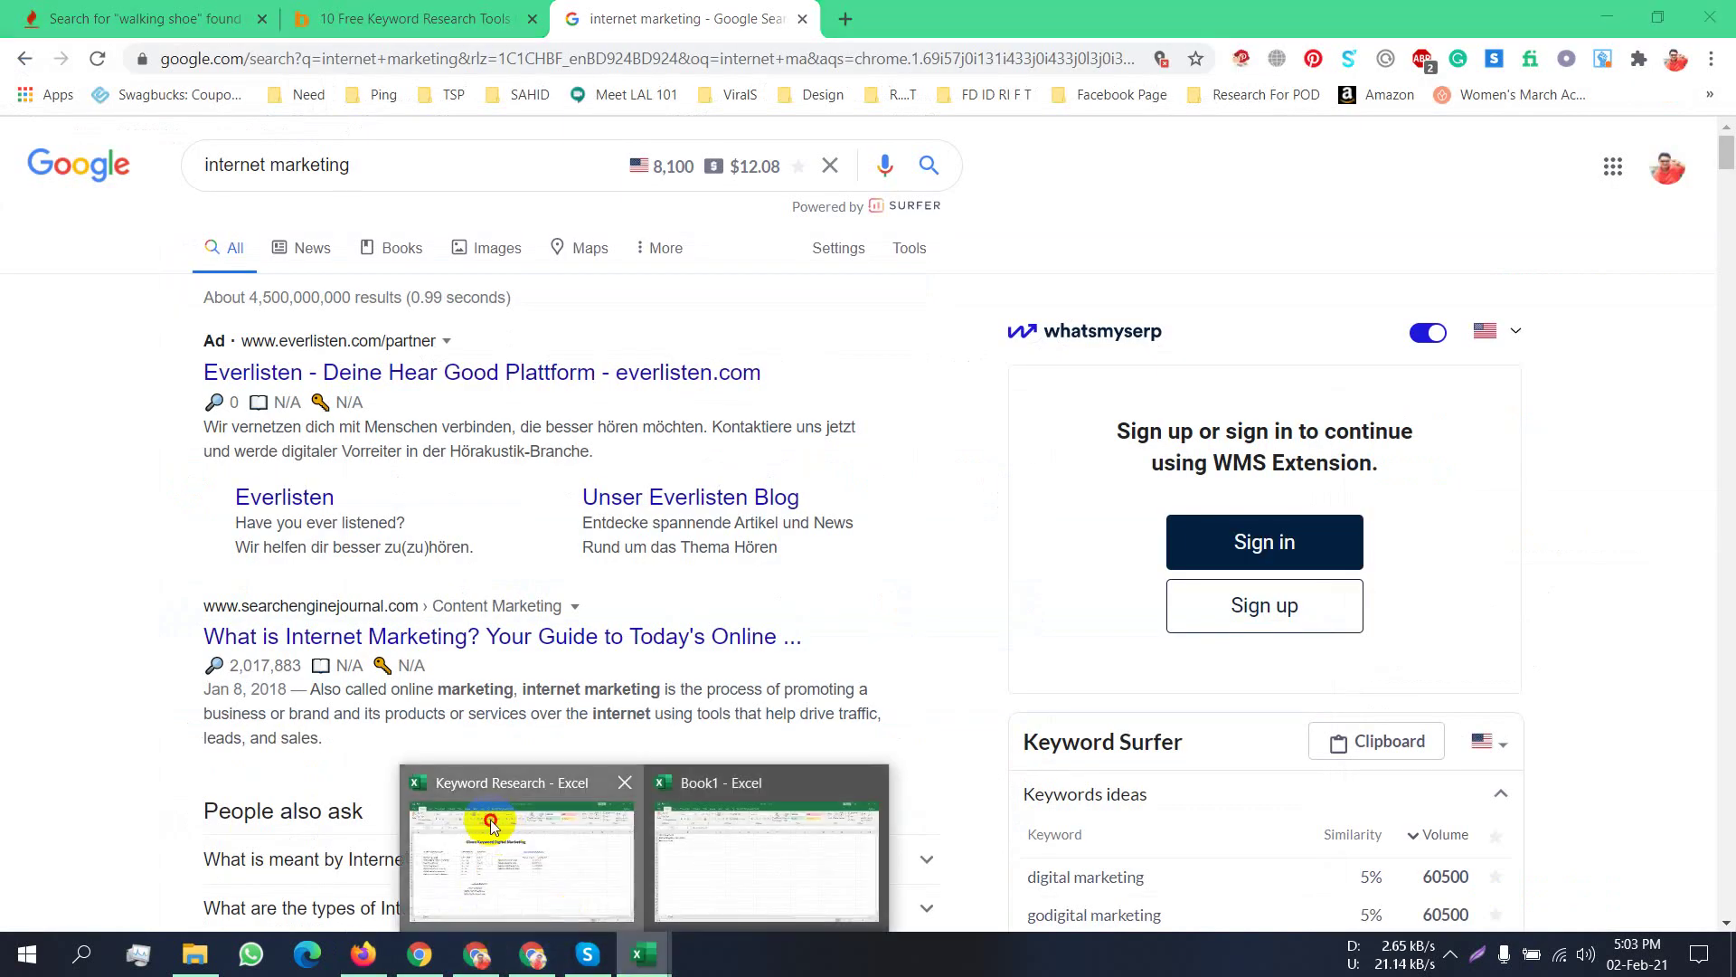
click(491, 825)
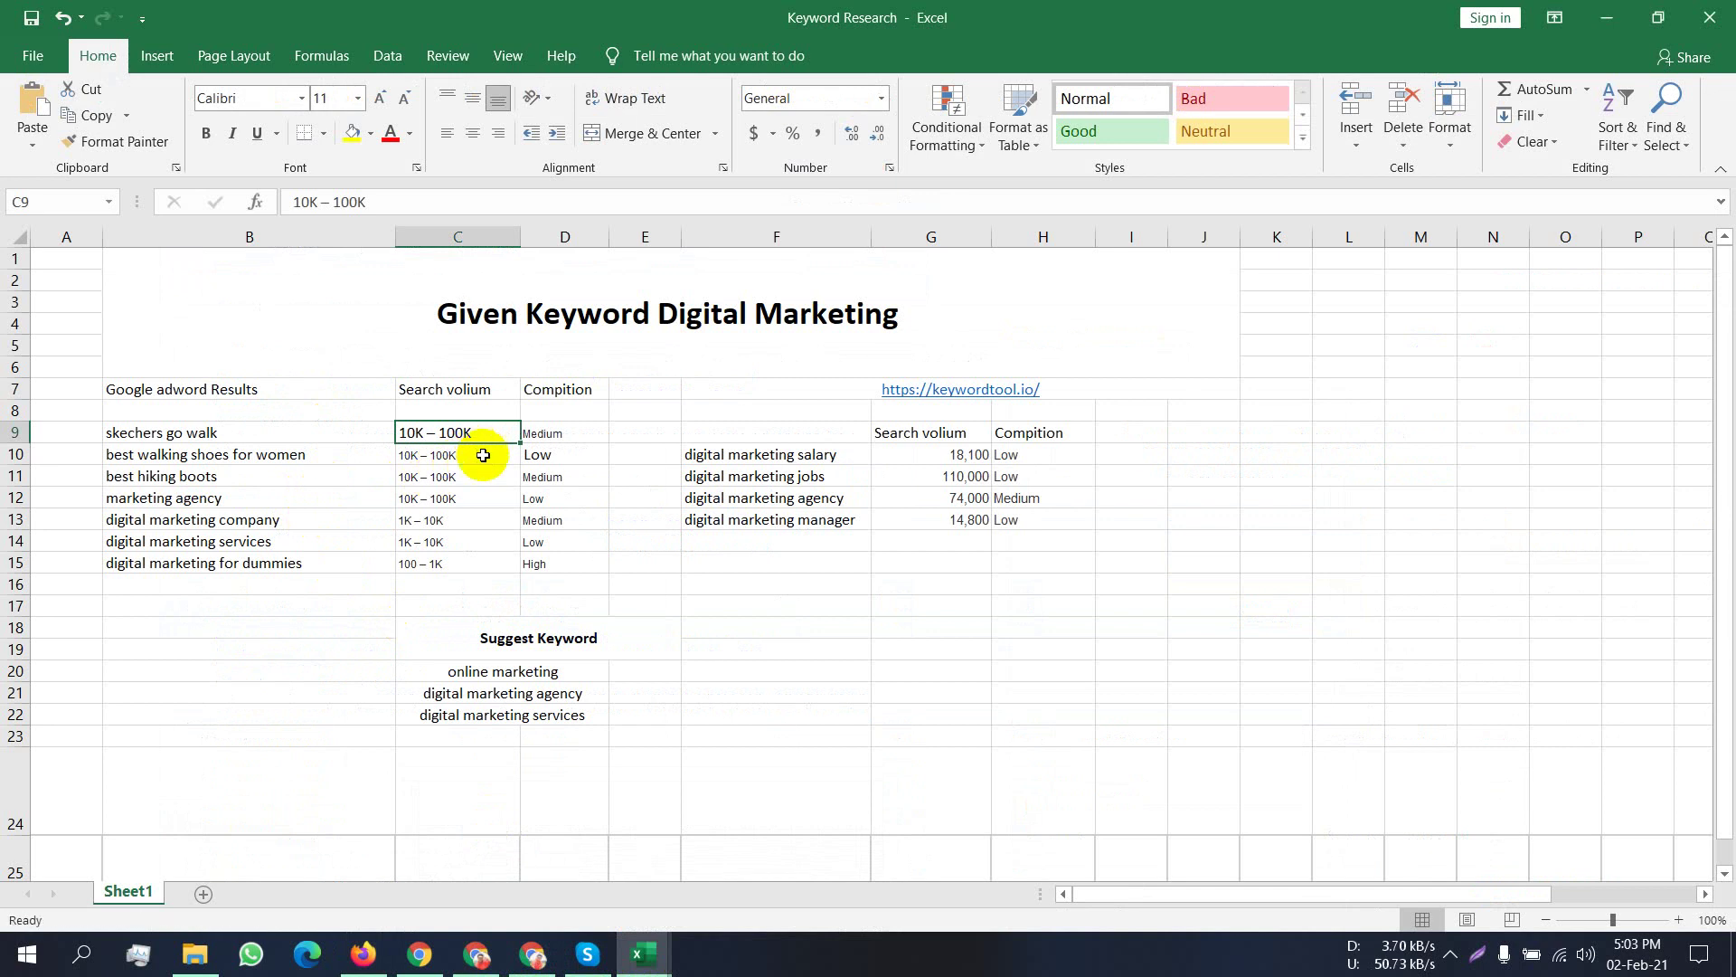
key(ctrl+v)
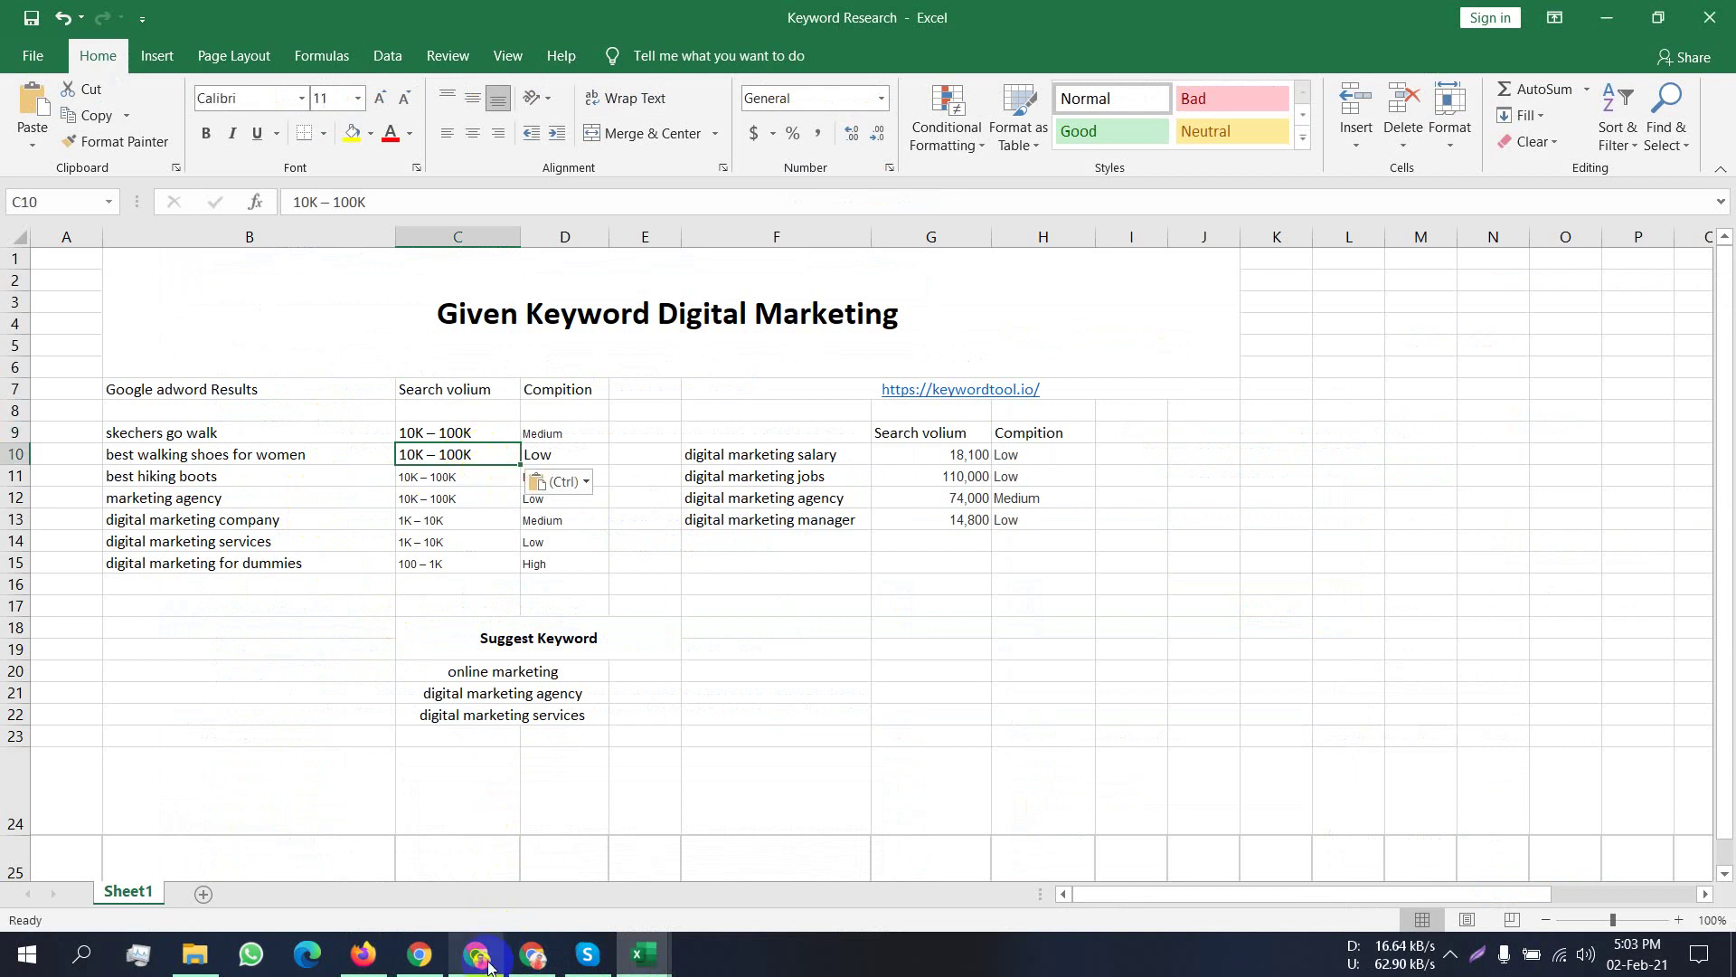
Compare the search volume of "best hiking boots" in Keyword Planner with cell C11 of the Keyword Research workbook, and return to Keyword Planner.
click(366, 954)
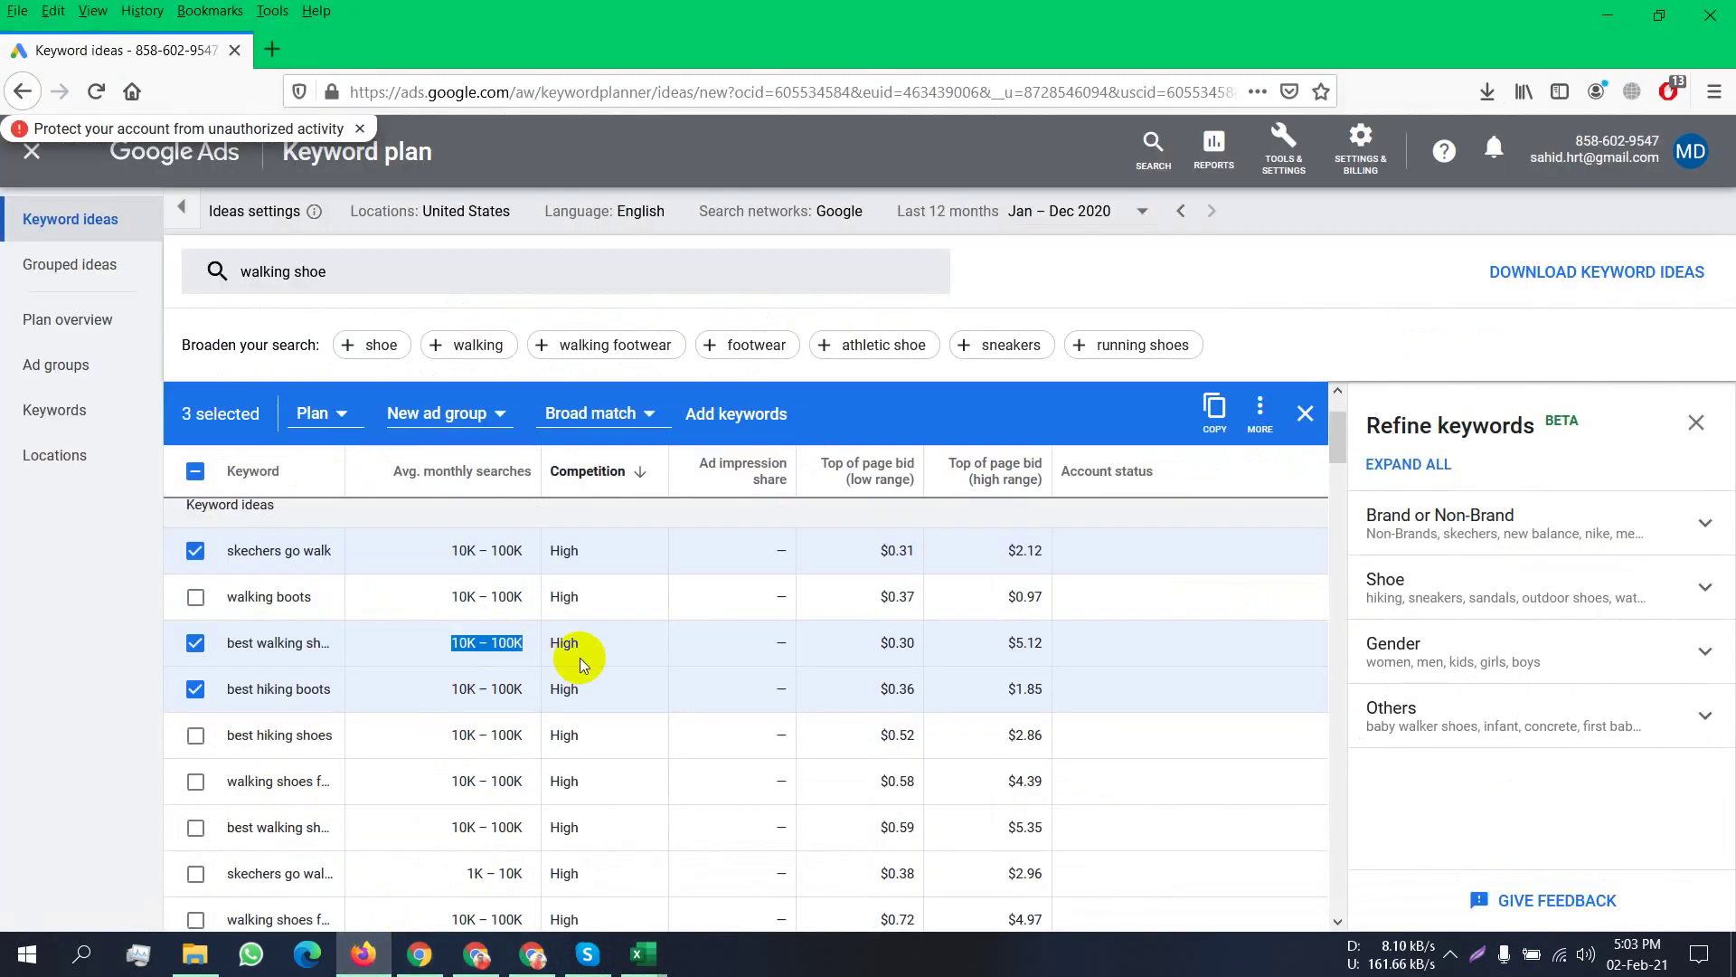
drag(529, 699, 492, 695)
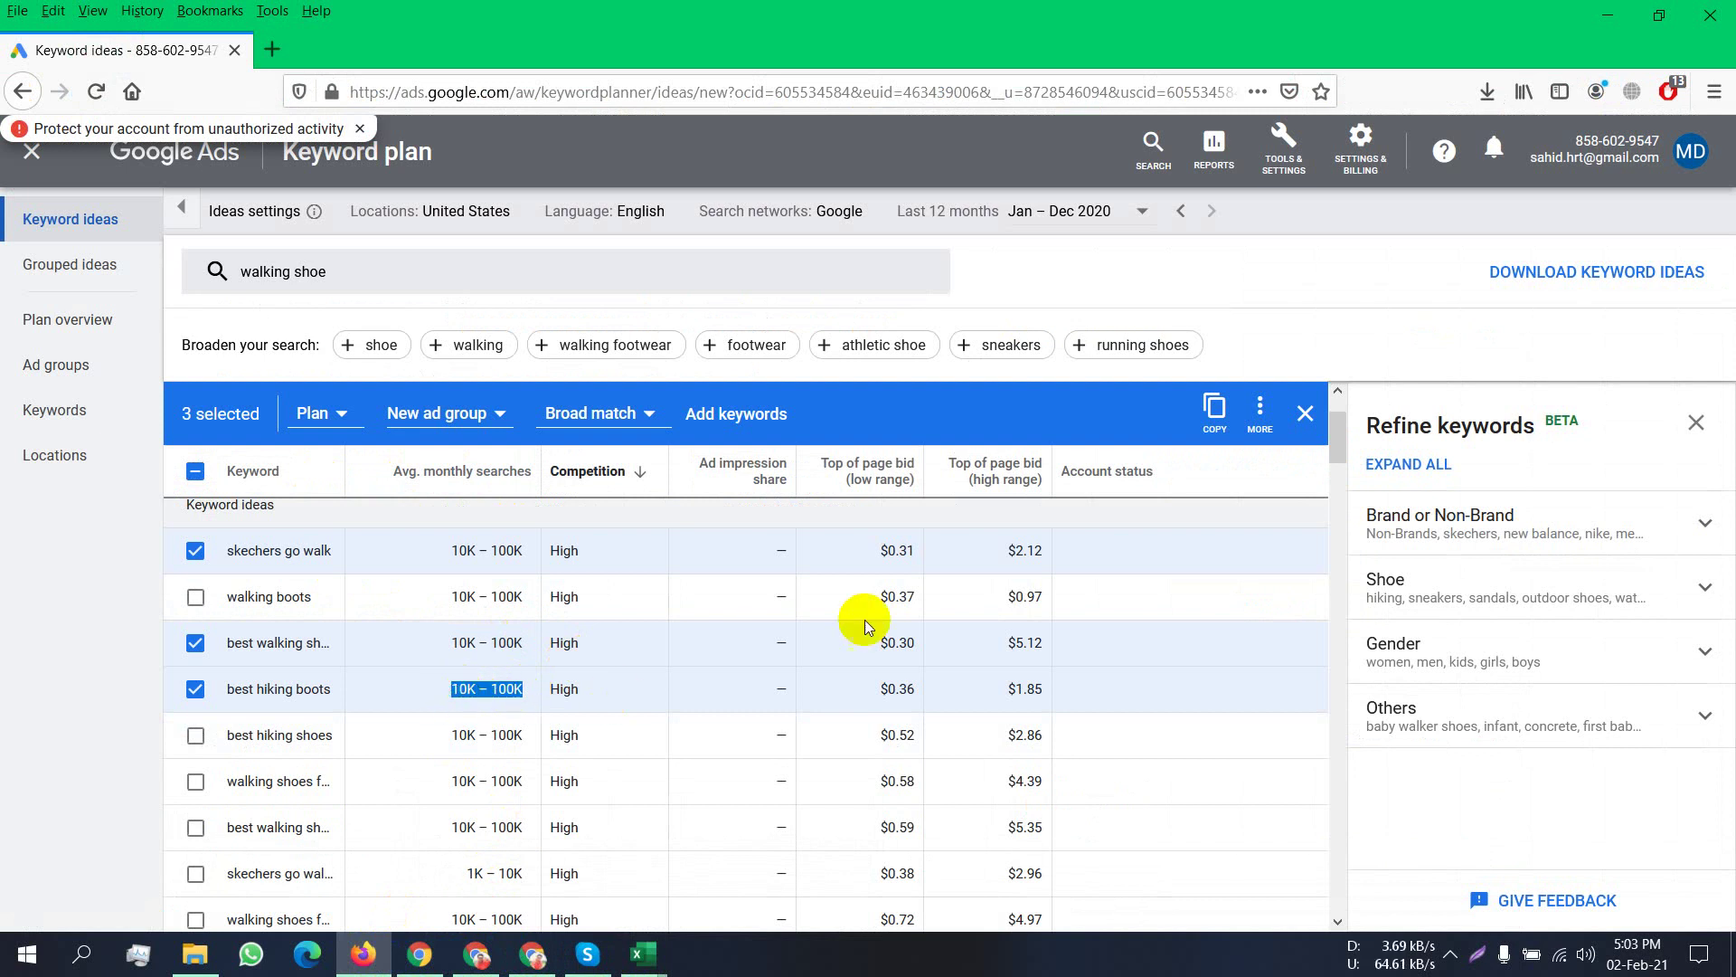
click(1263, 404)
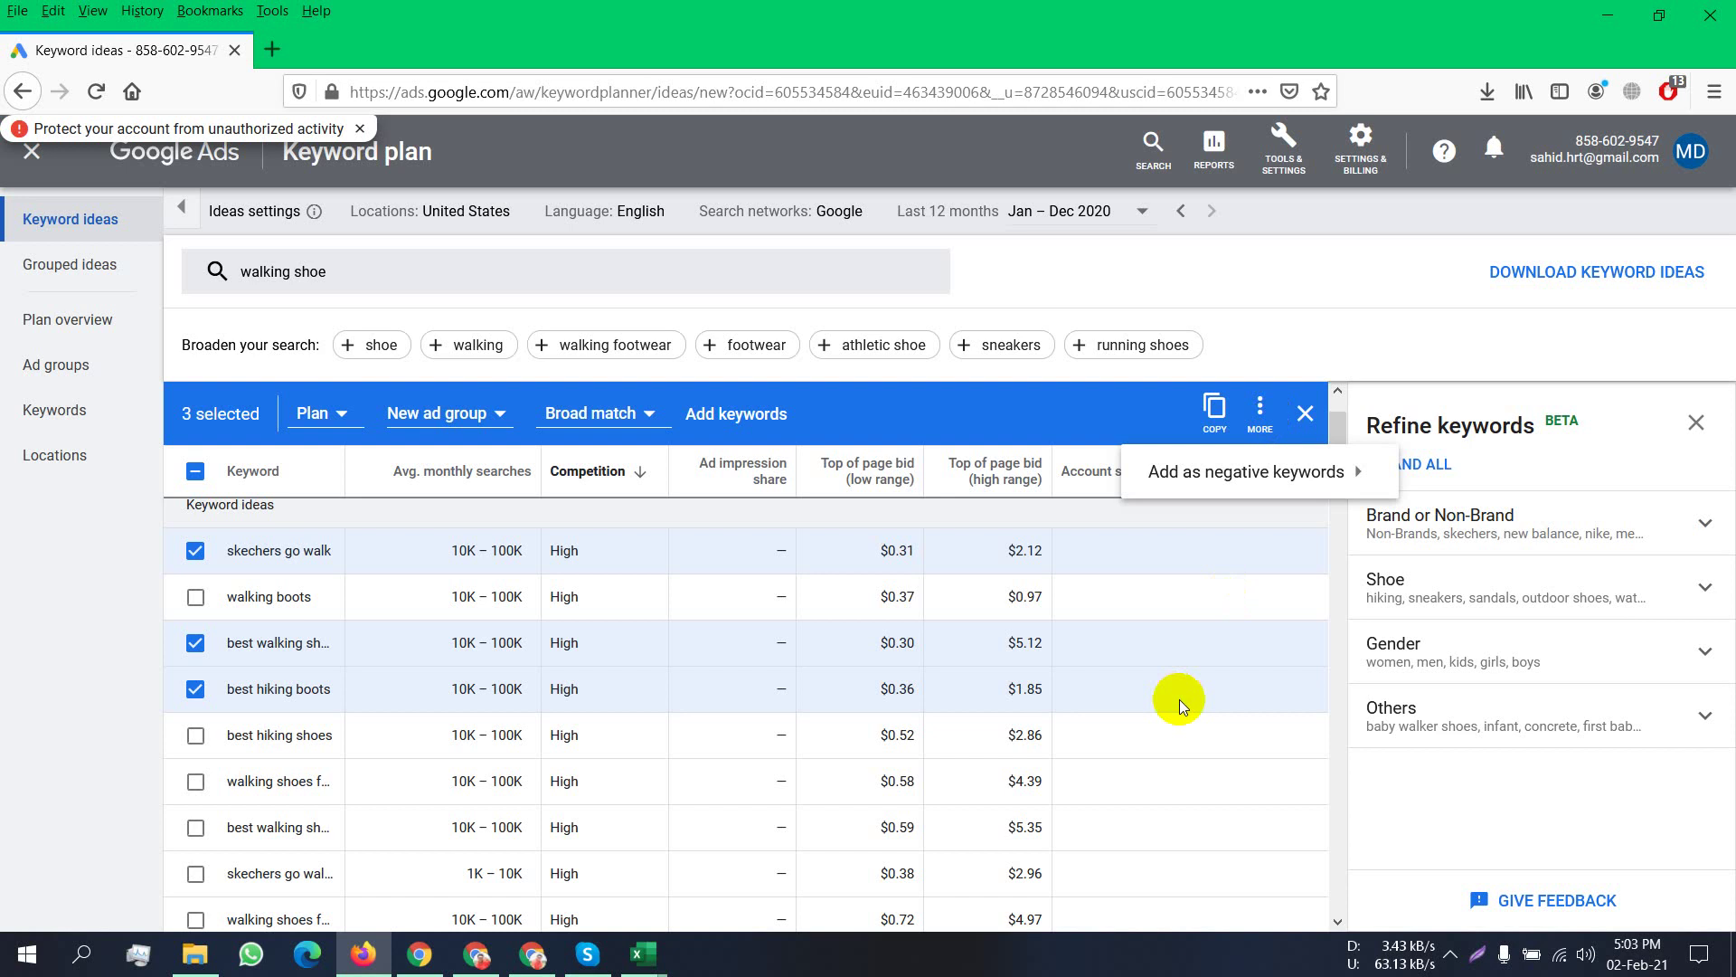
scroll(1179, 698, down, 3)
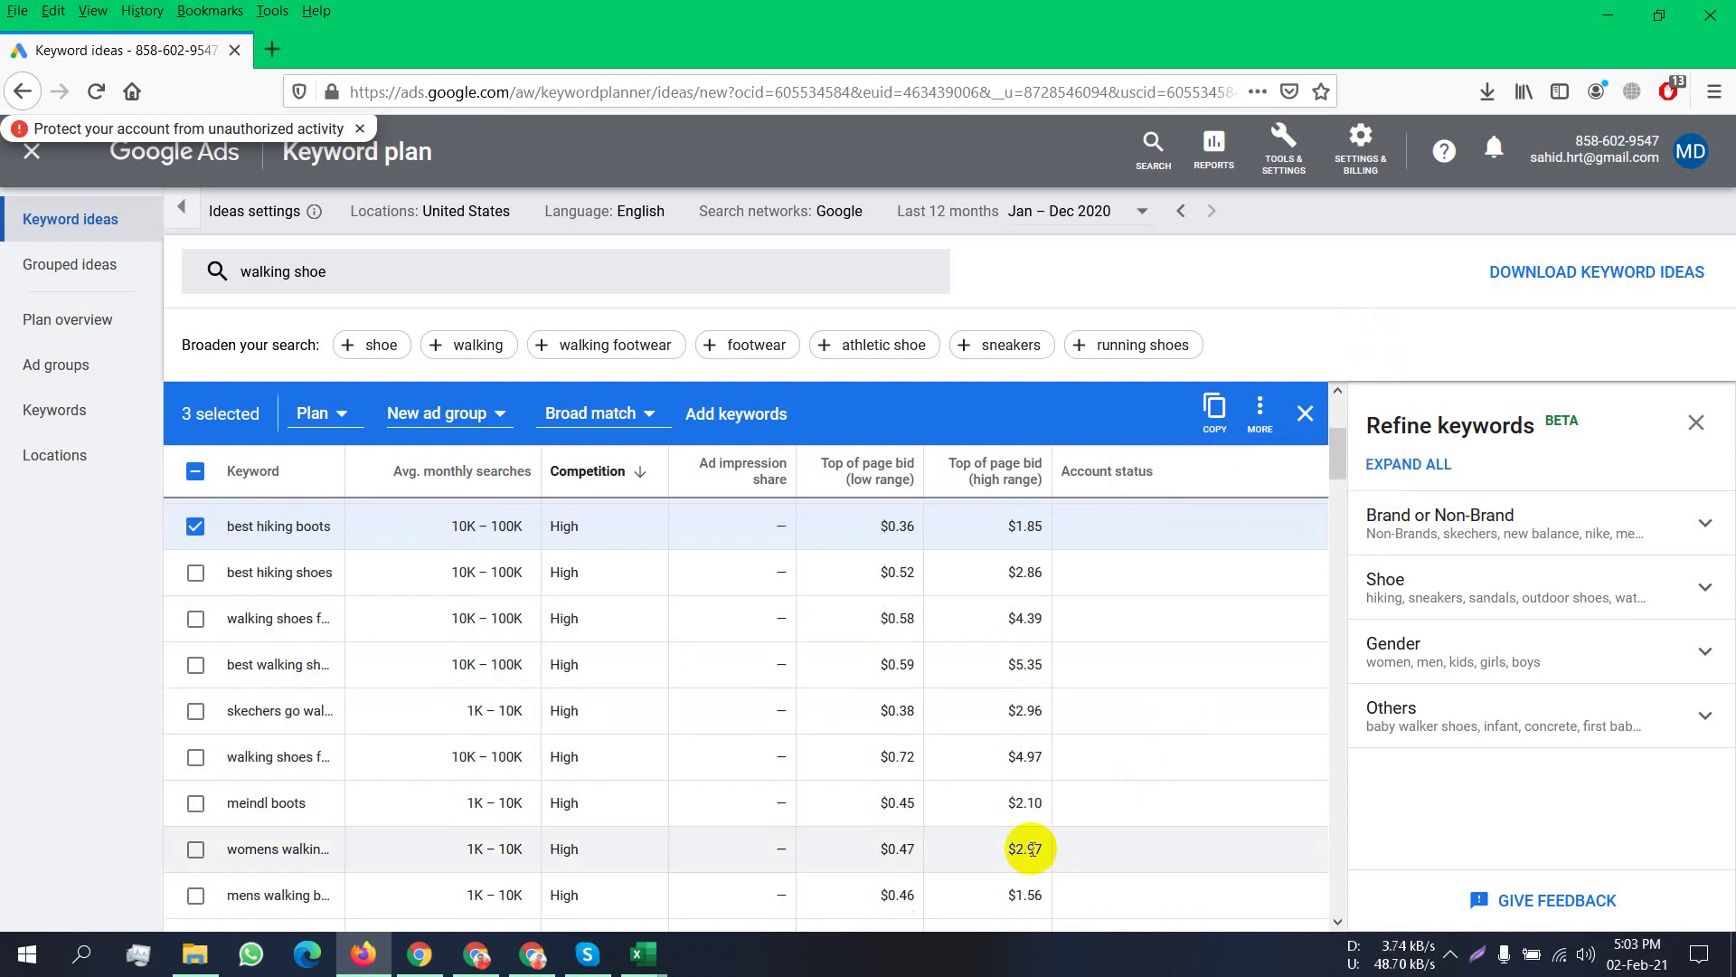
scroll(1031, 849, up, 3)
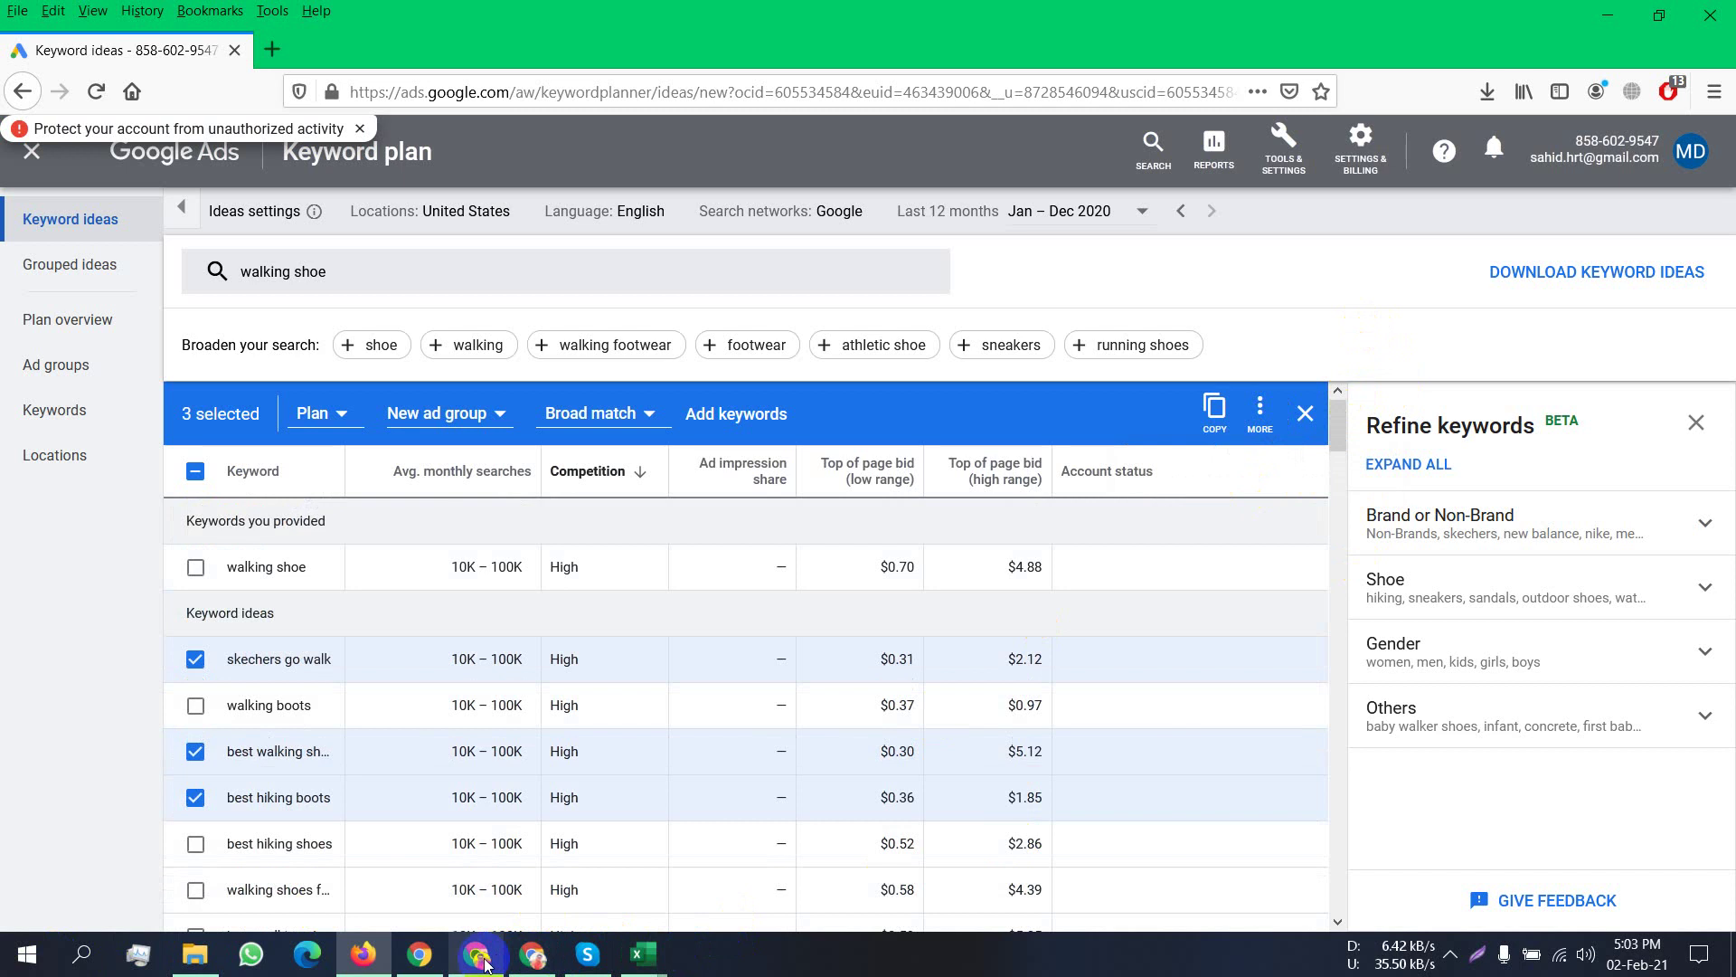
click(643, 955)
click(513, 882)
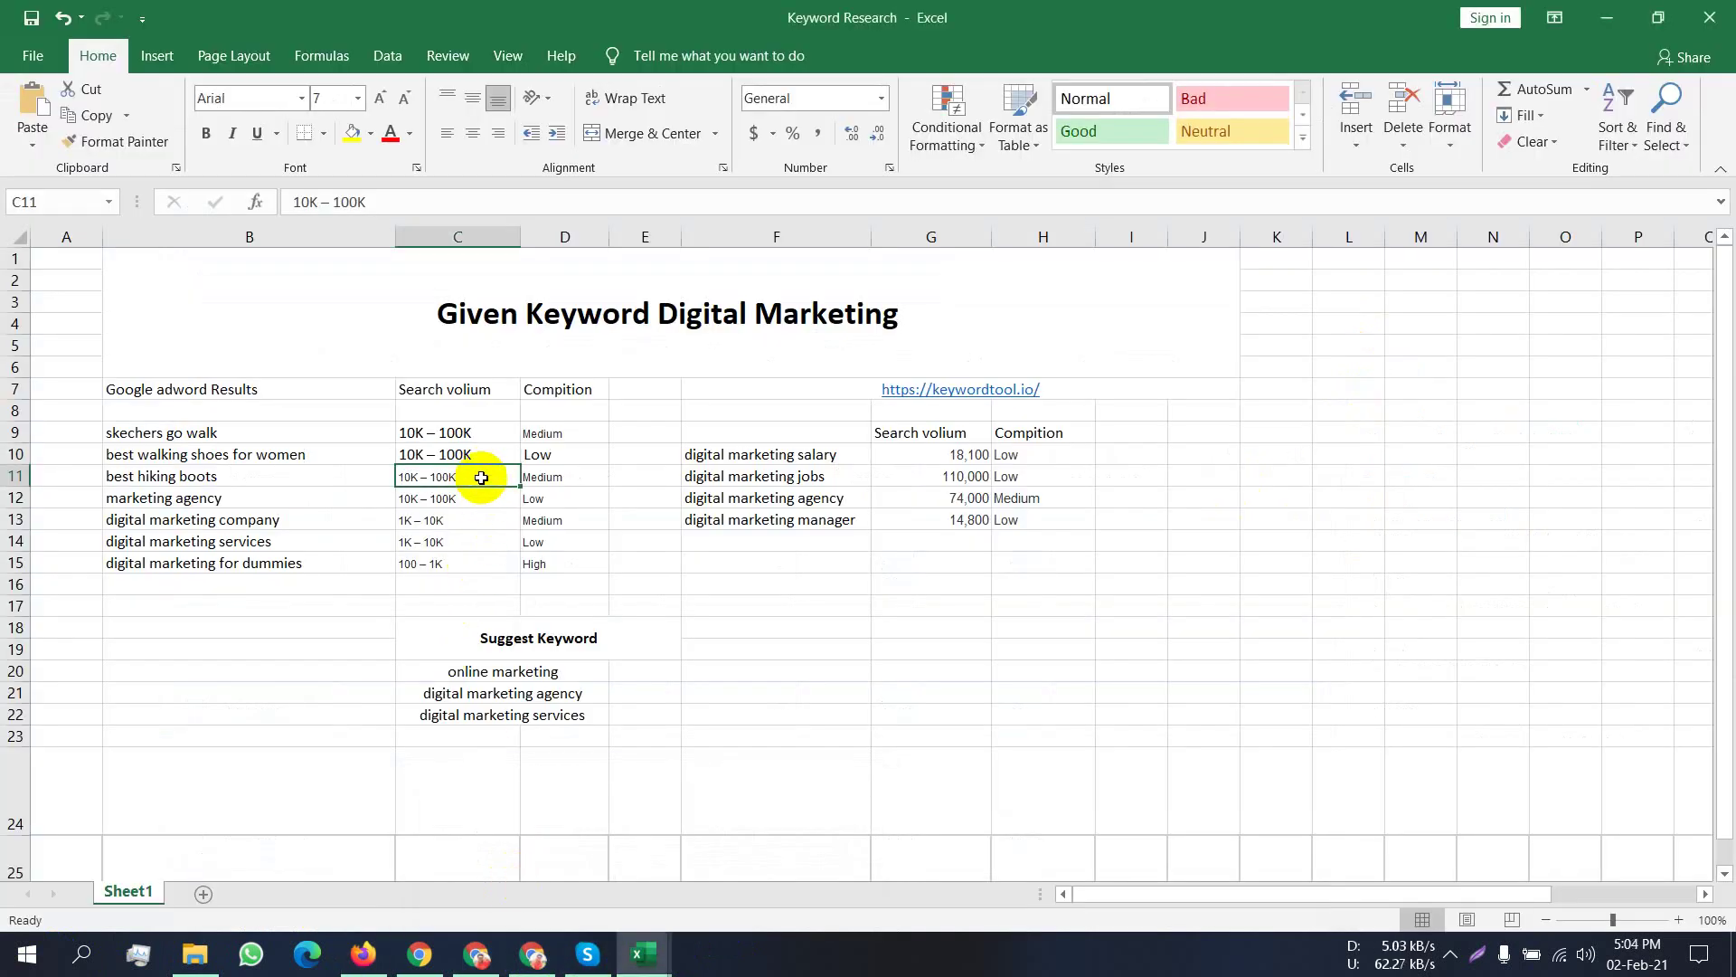
click(363, 954)
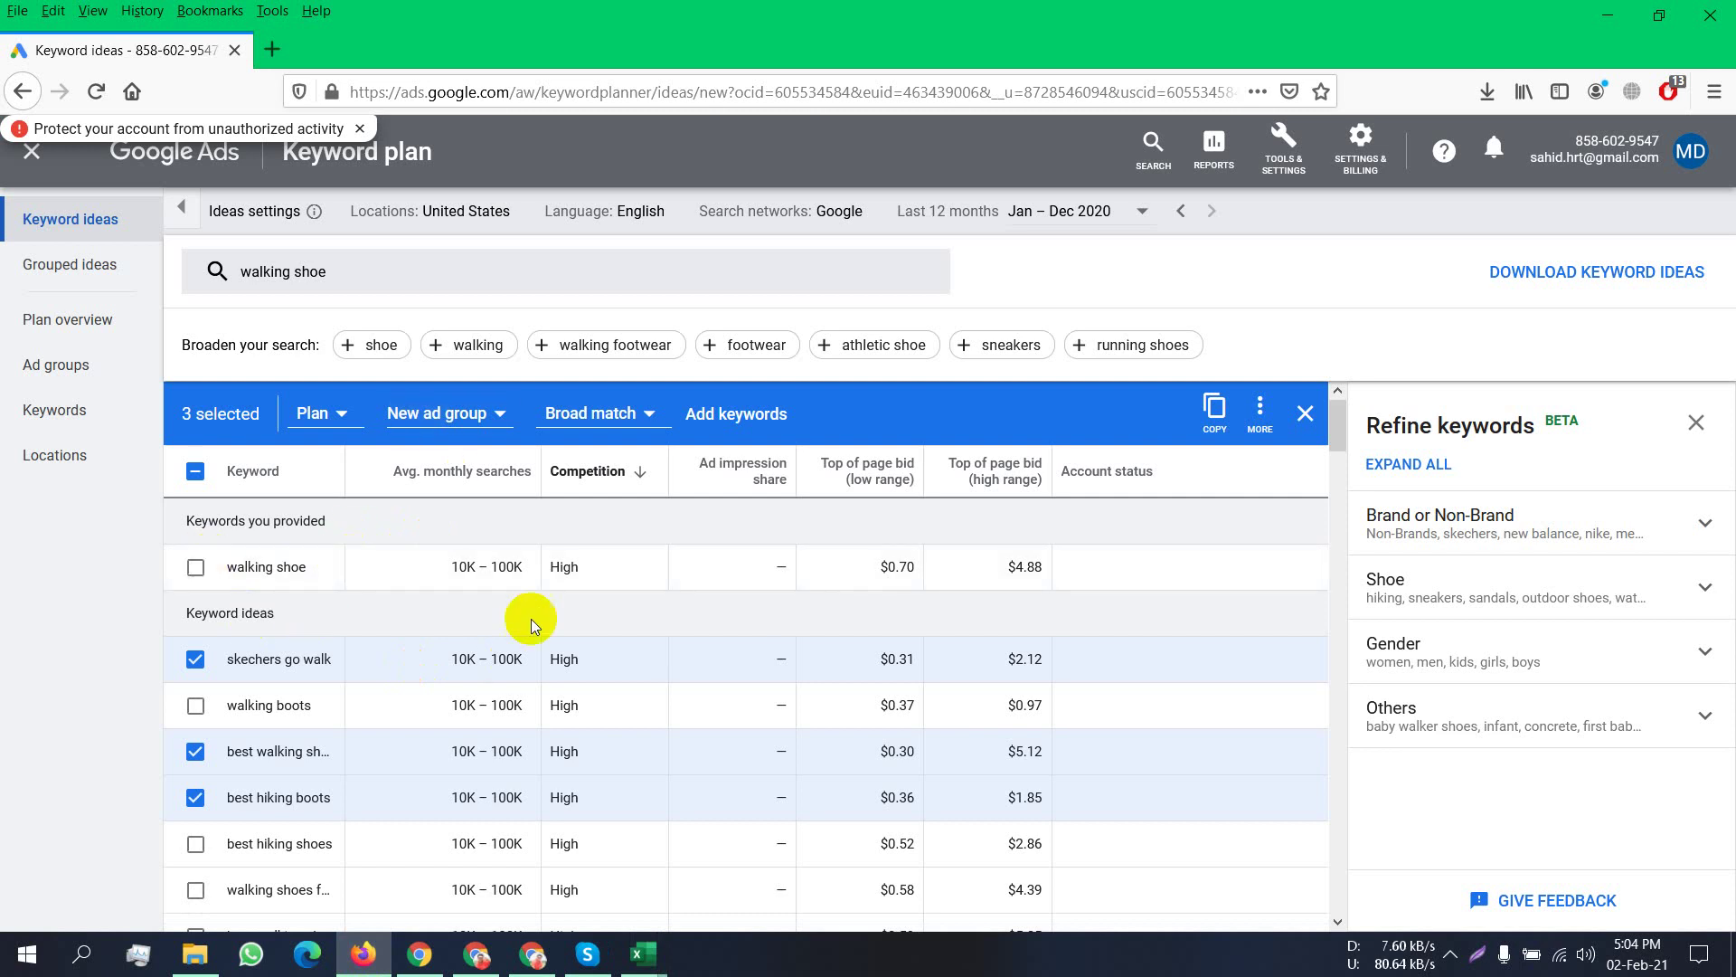
Sort the walking shoe keyword ideas by competition in ascending order and review the first page down to its end.
click(615, 479)
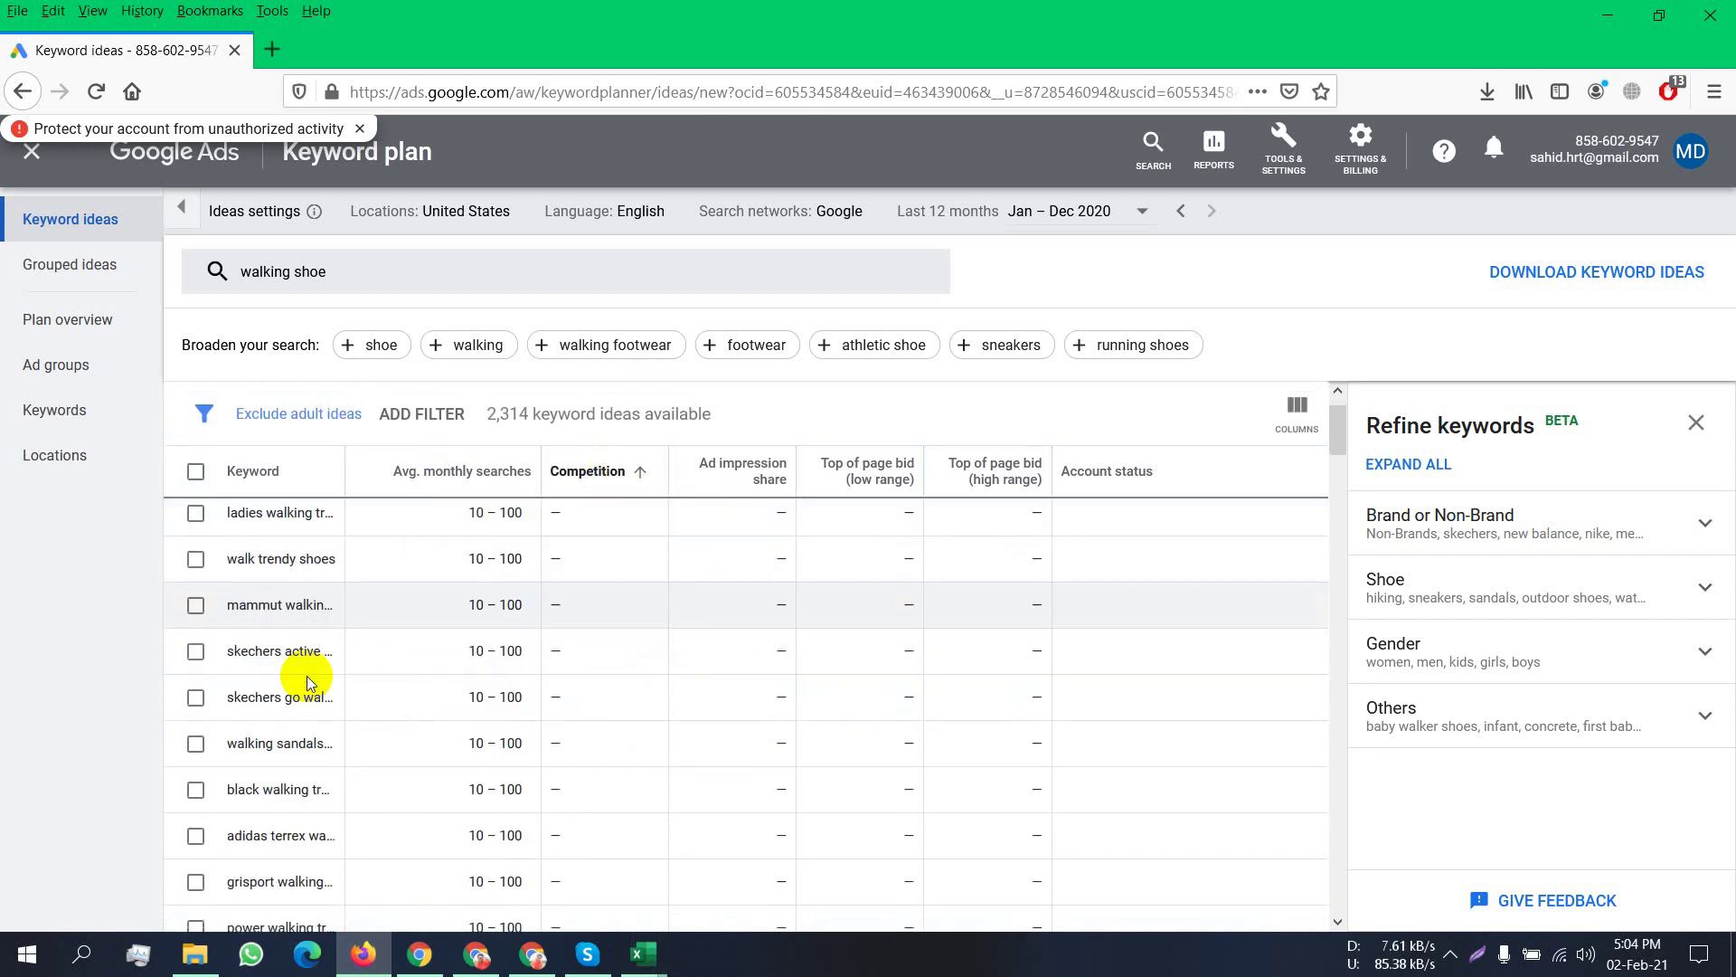
scroll(307, 675, down, 10)
scroll(452, 742, down, 5)
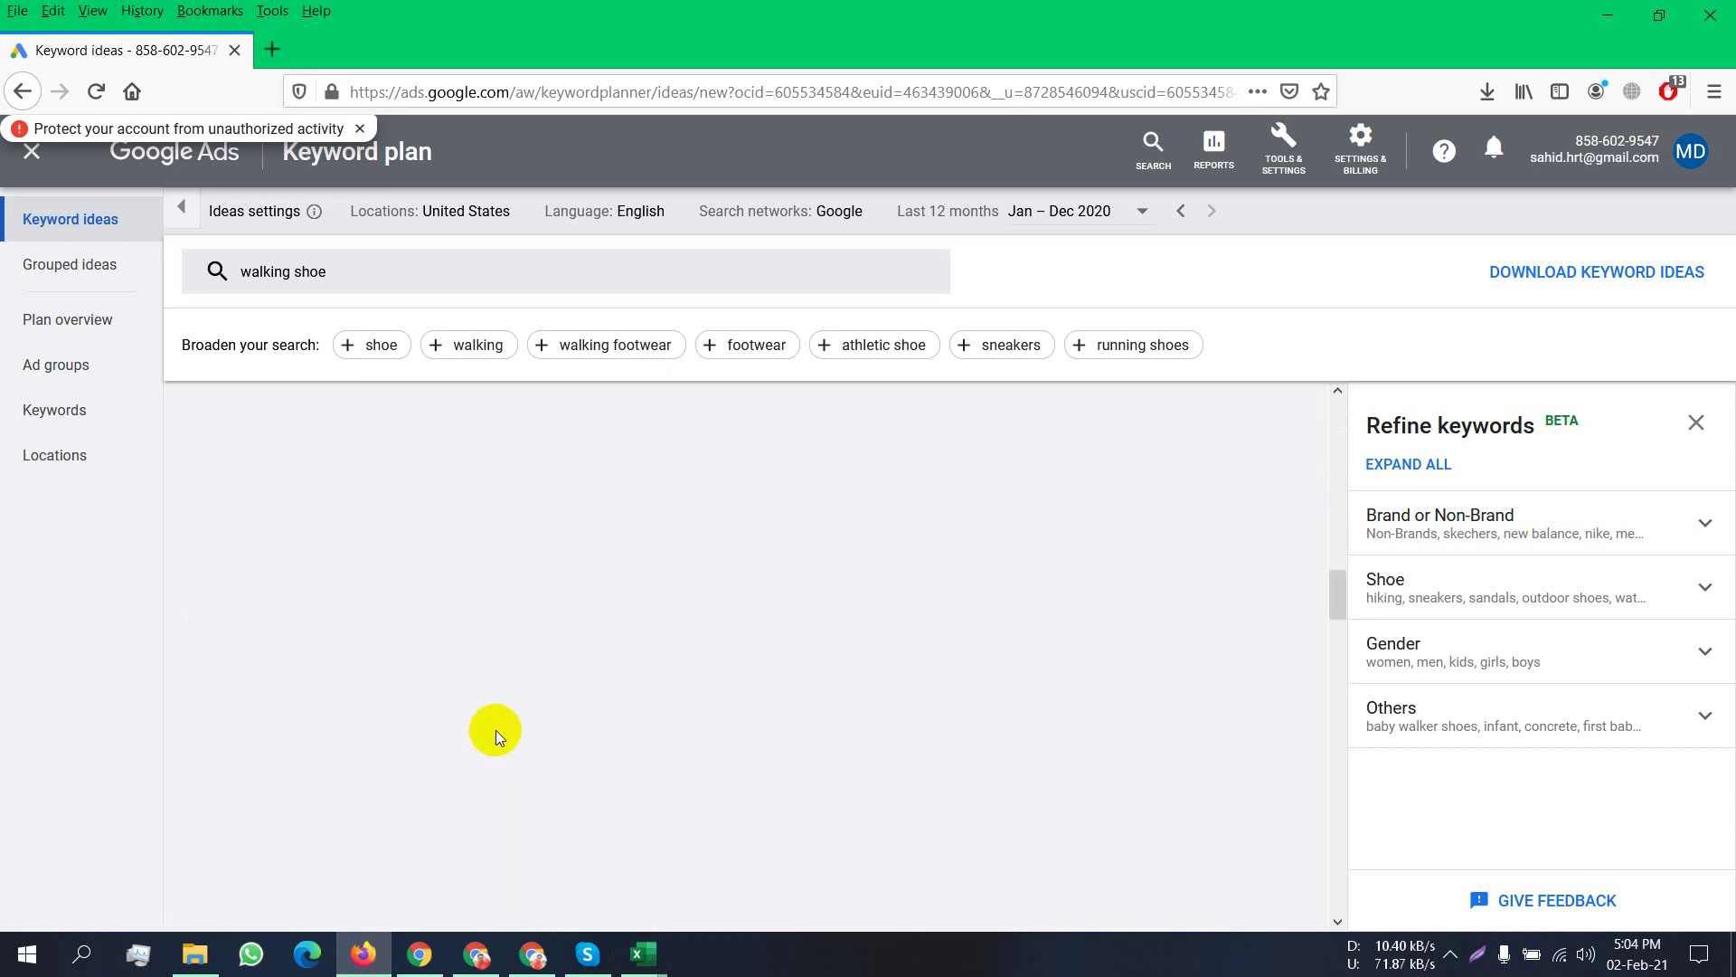
scroll(959, 751, down, 5)
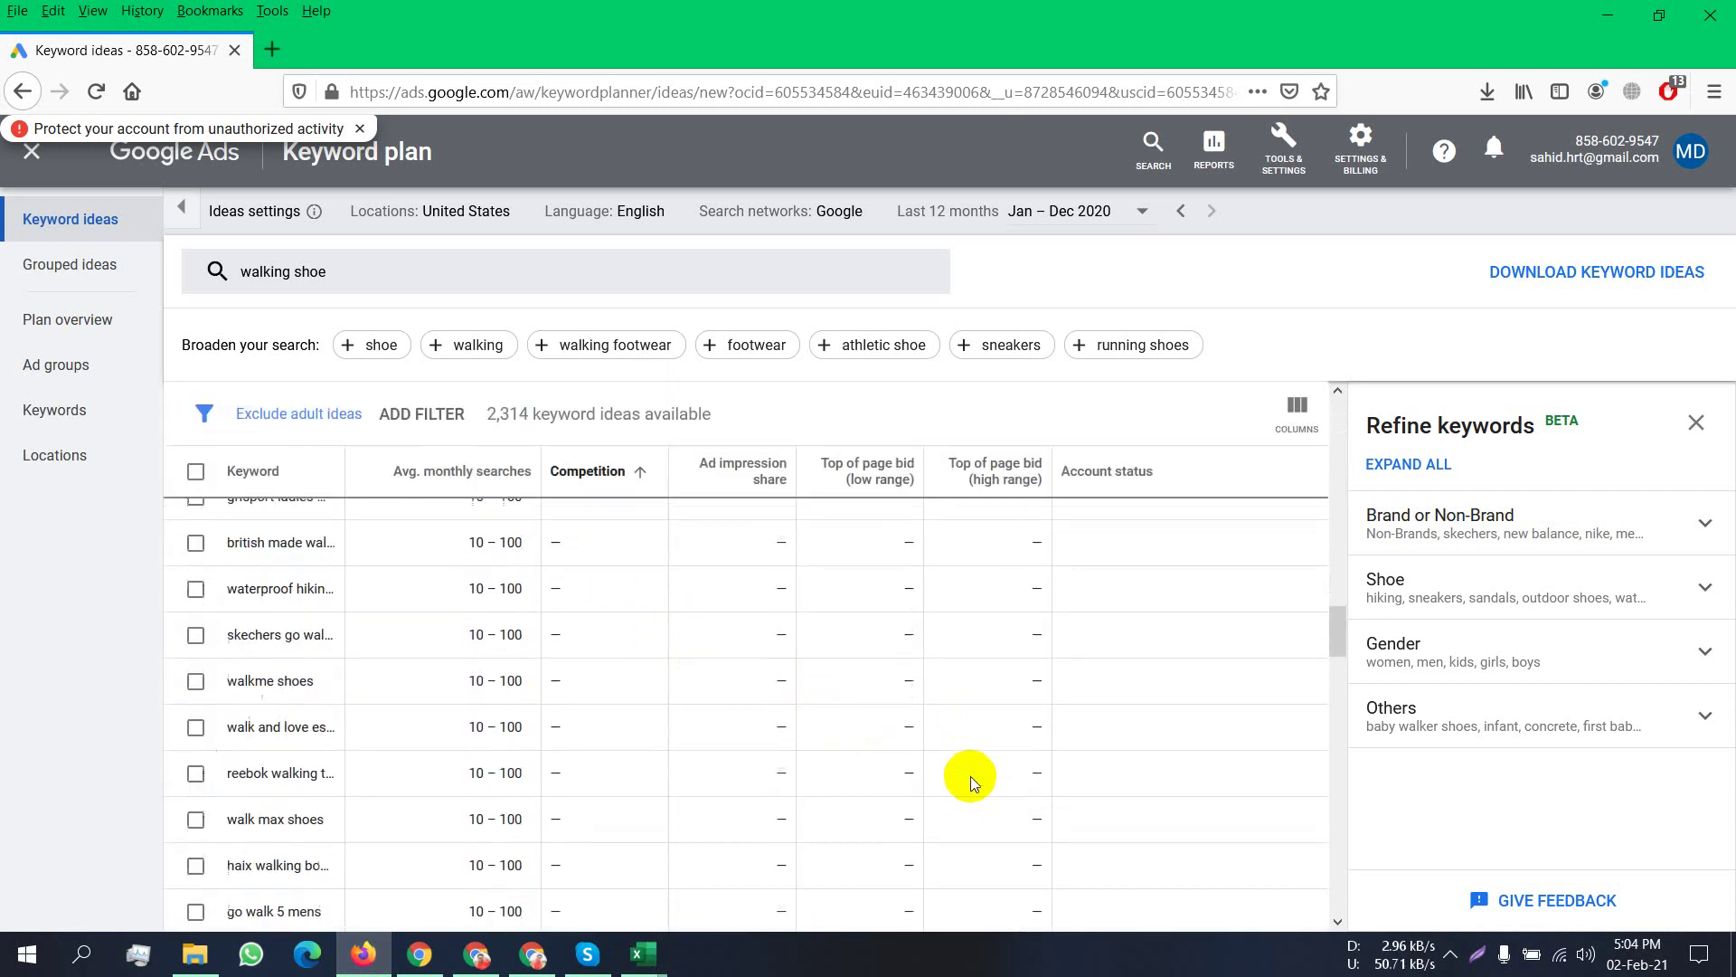
scroll(969, 776, down, 10)
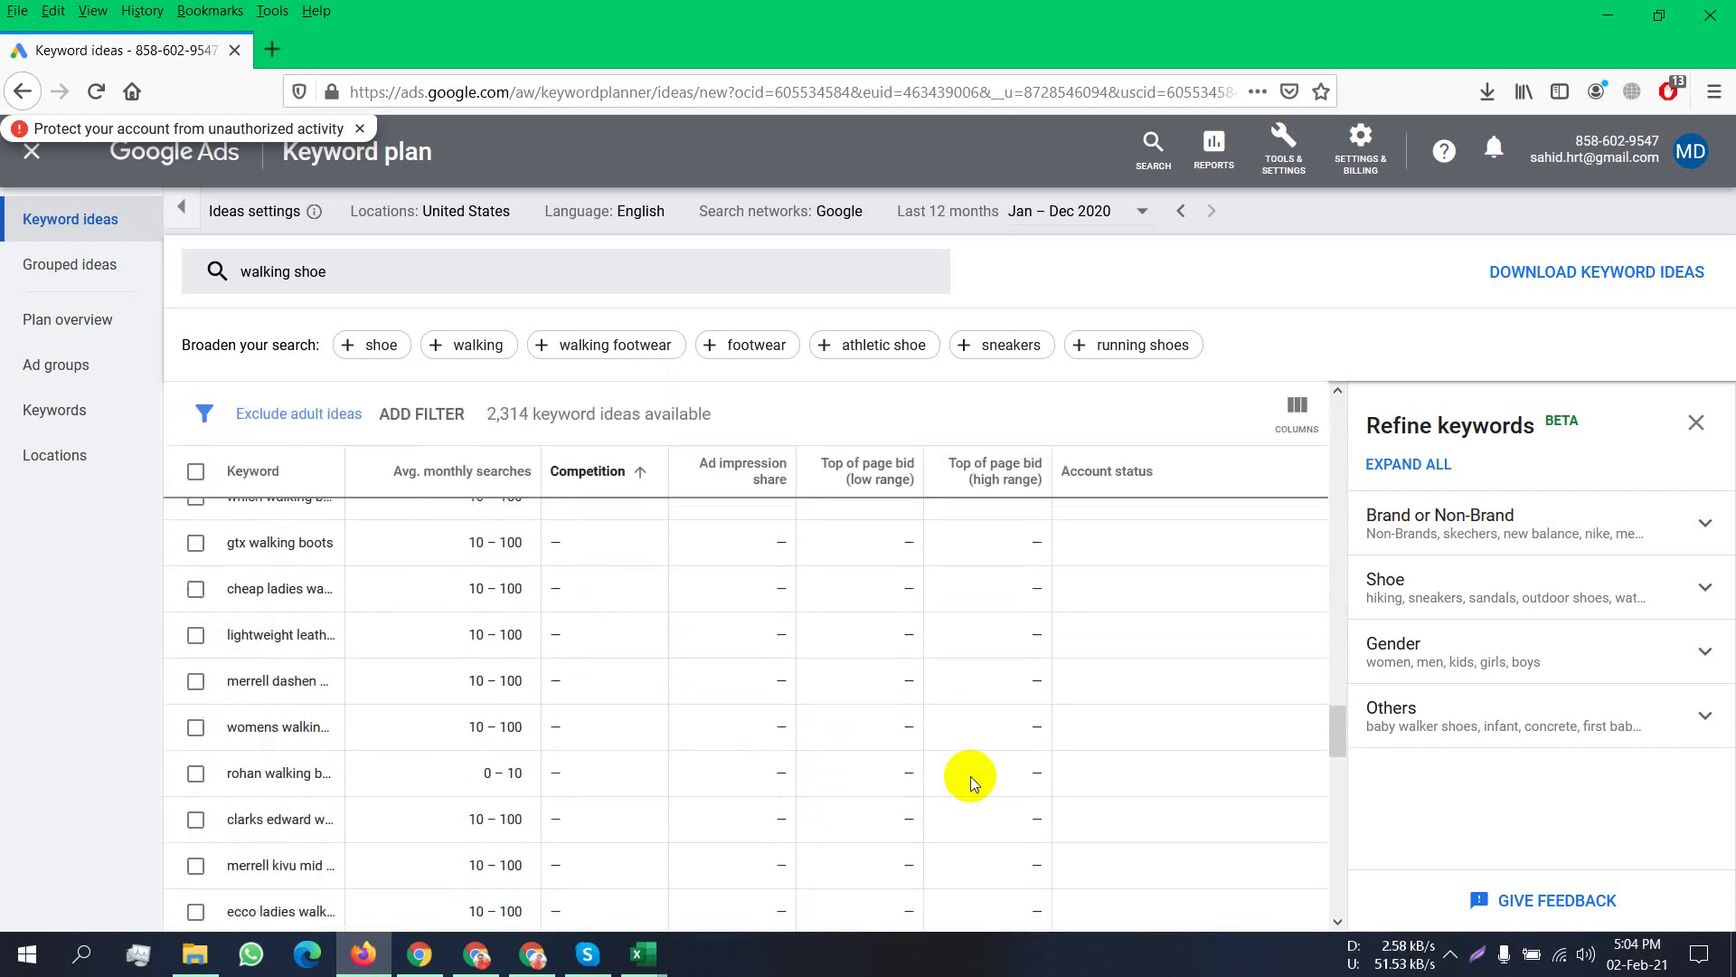
scroll(970, 776, down, 5)
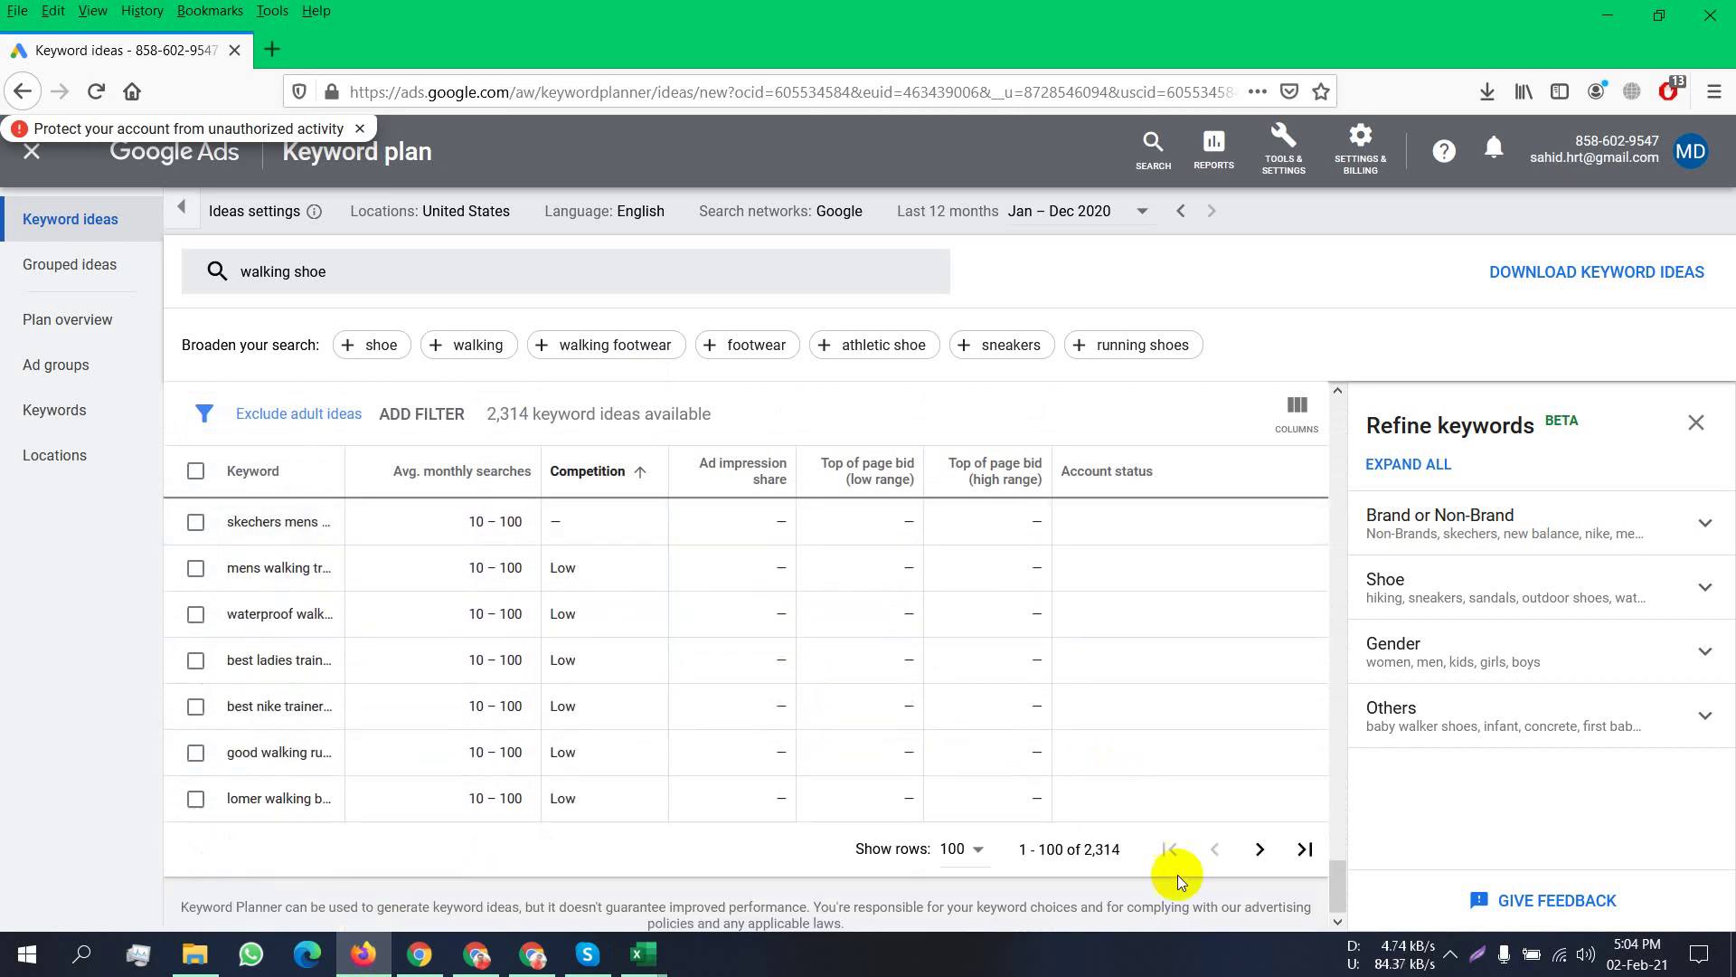
Examine the competition levels on the second and the last page of the keyword ideas.
click(1259, 850)
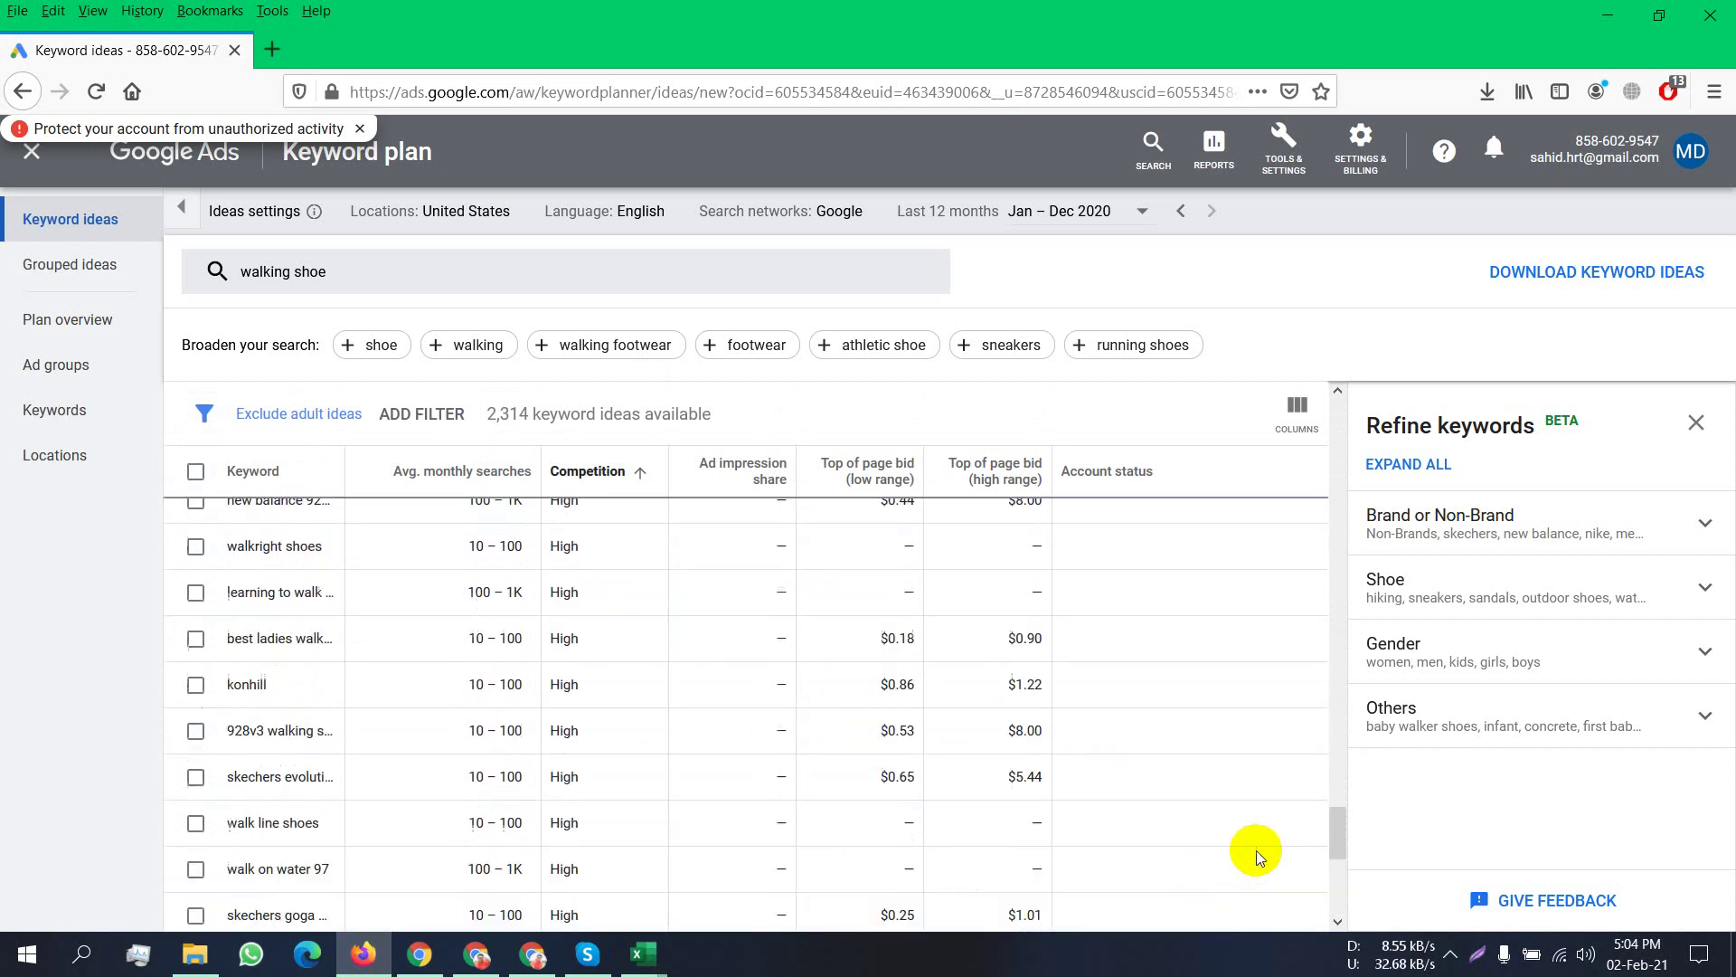
scroll(1076, 758, down, 4)
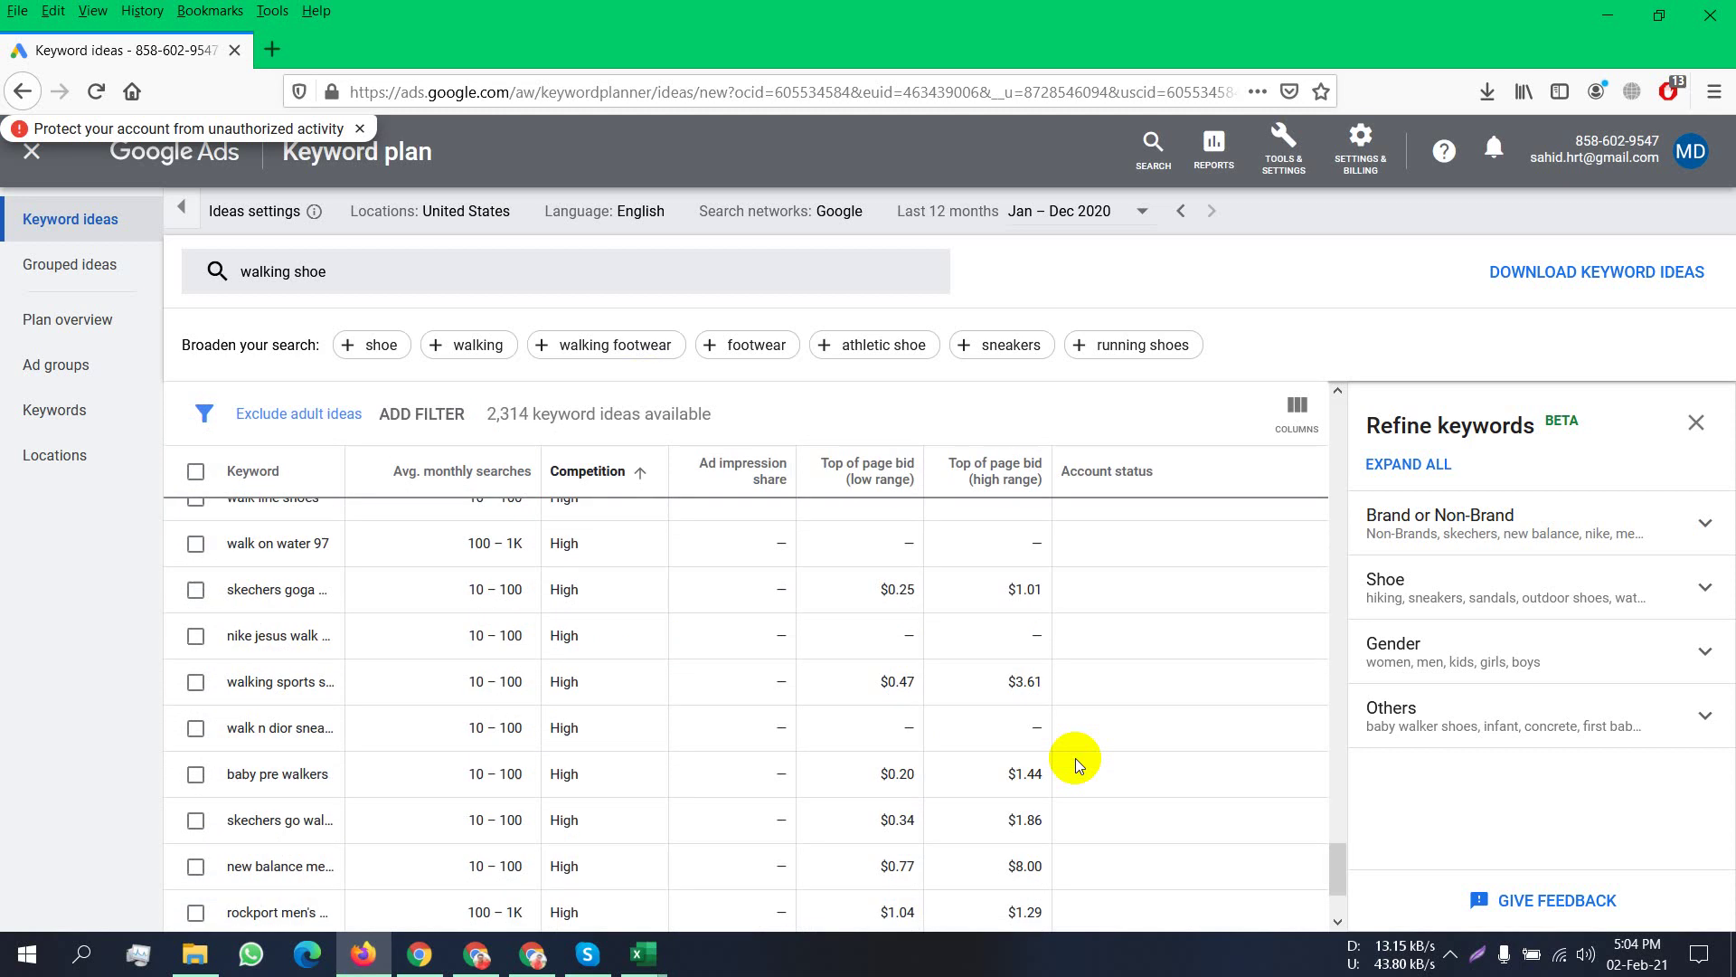
scroll(1076, 758, up, 2)
scroll(1077, 757, down, 5)
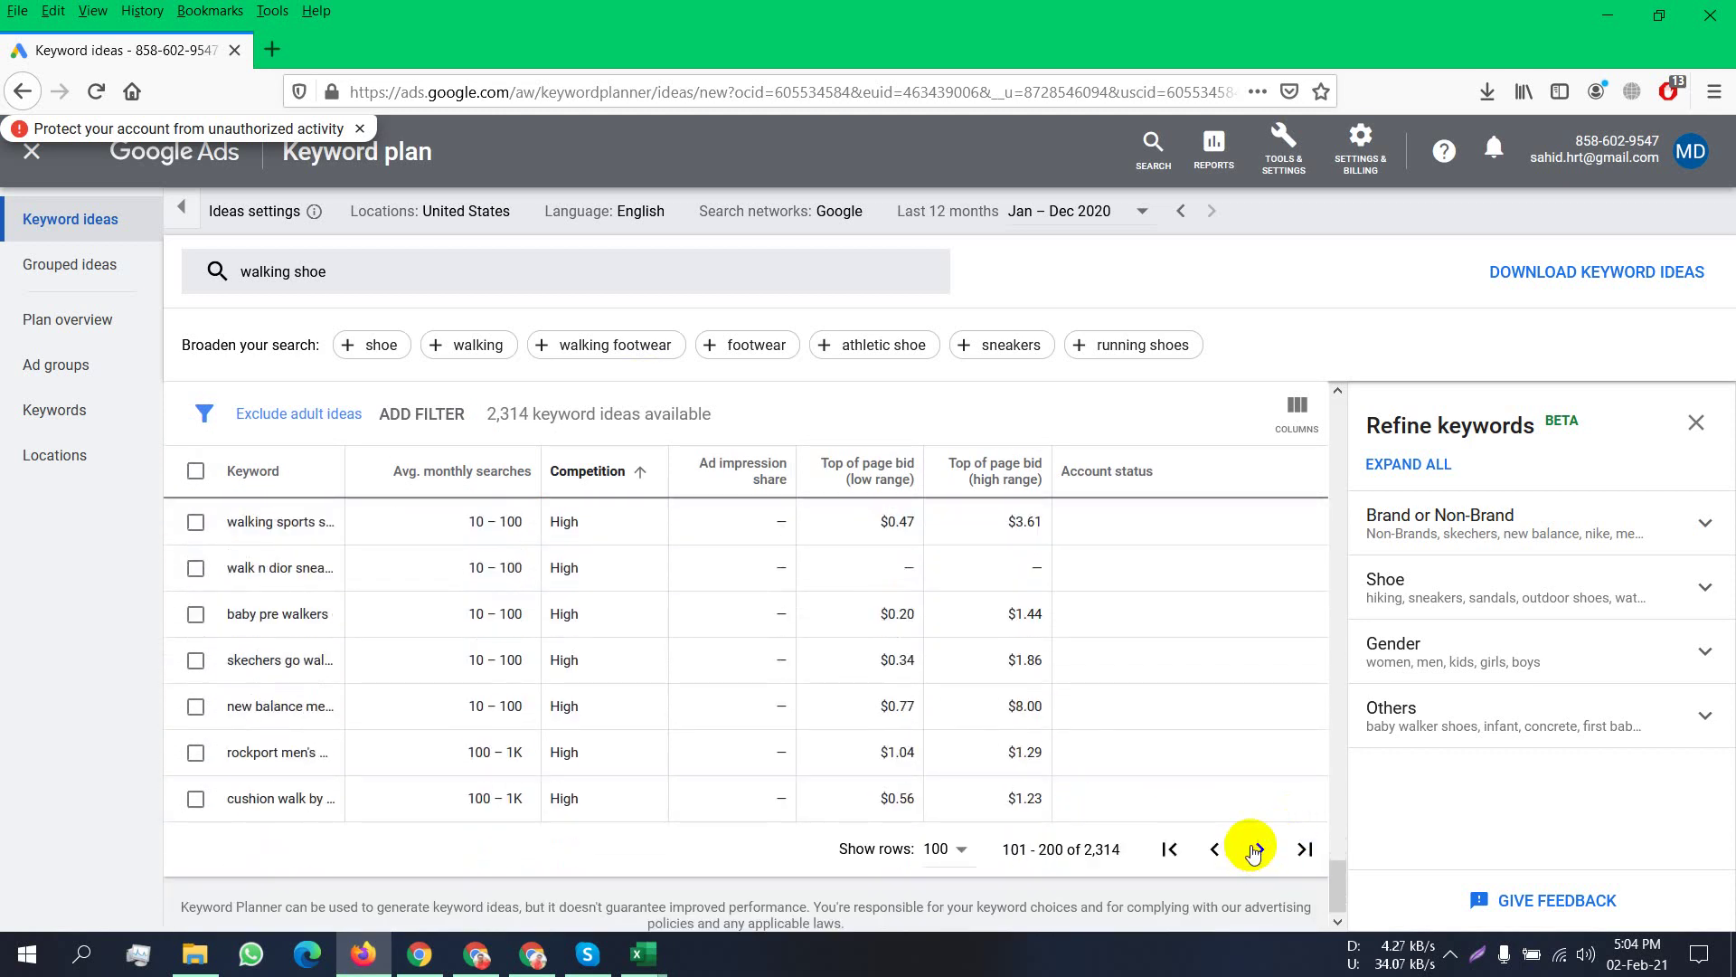
click(1305, 849)
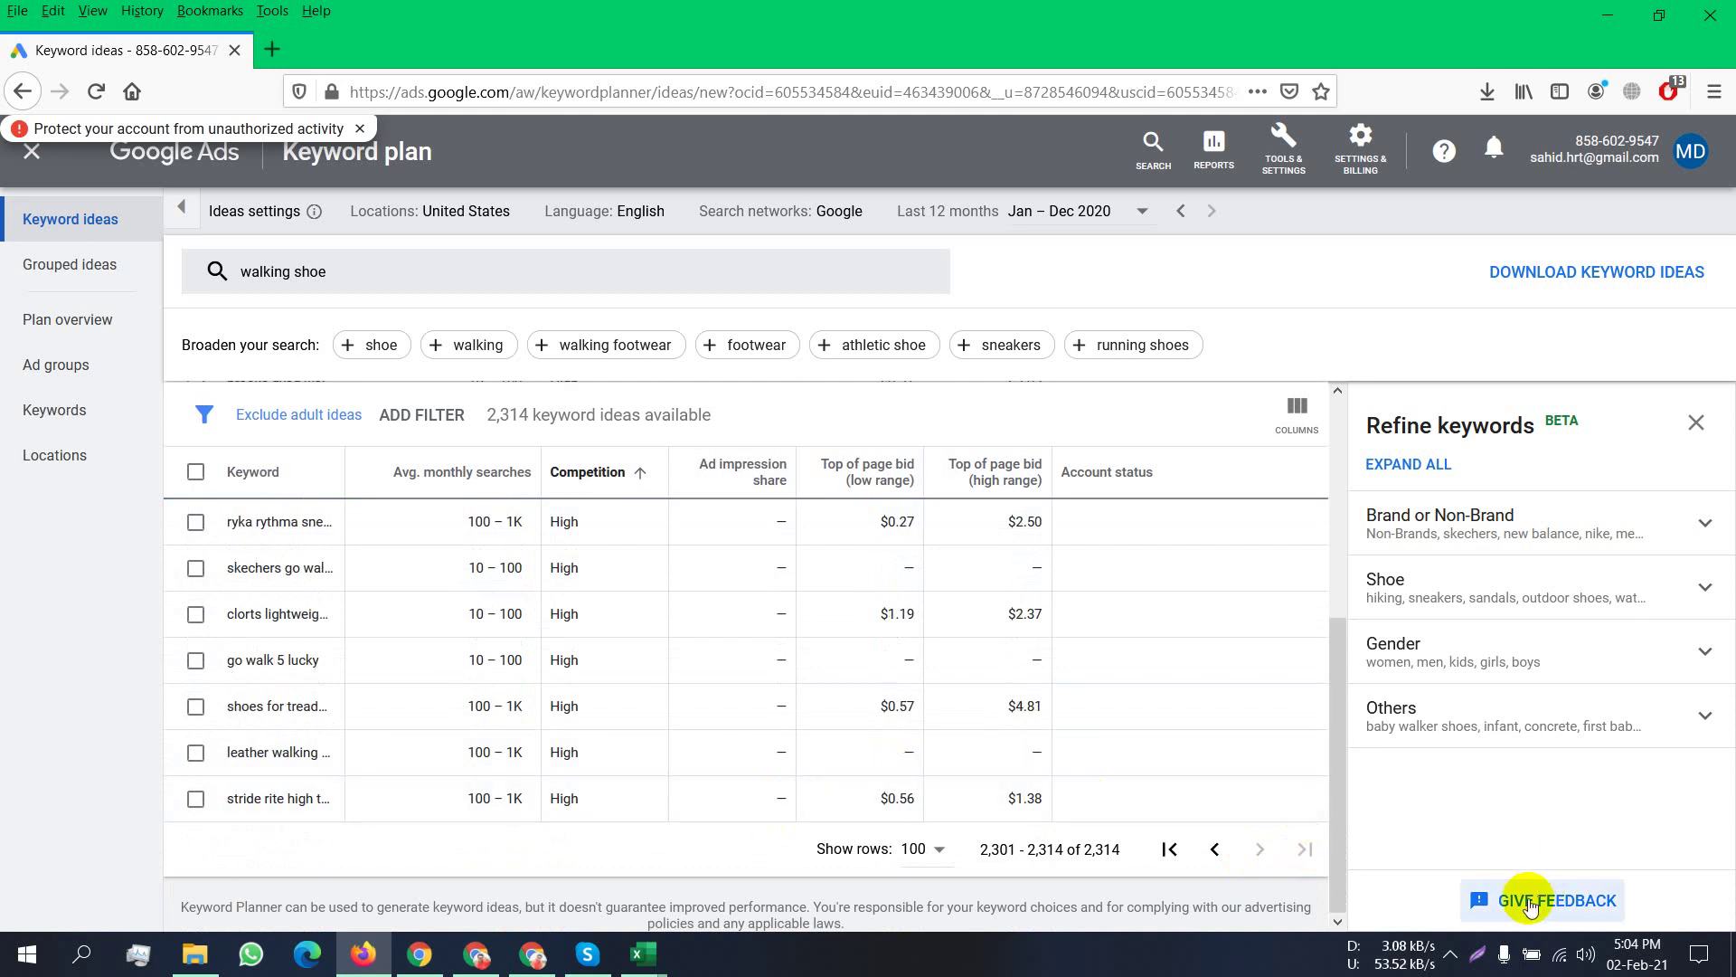
scroll(688, 758, up, 5)
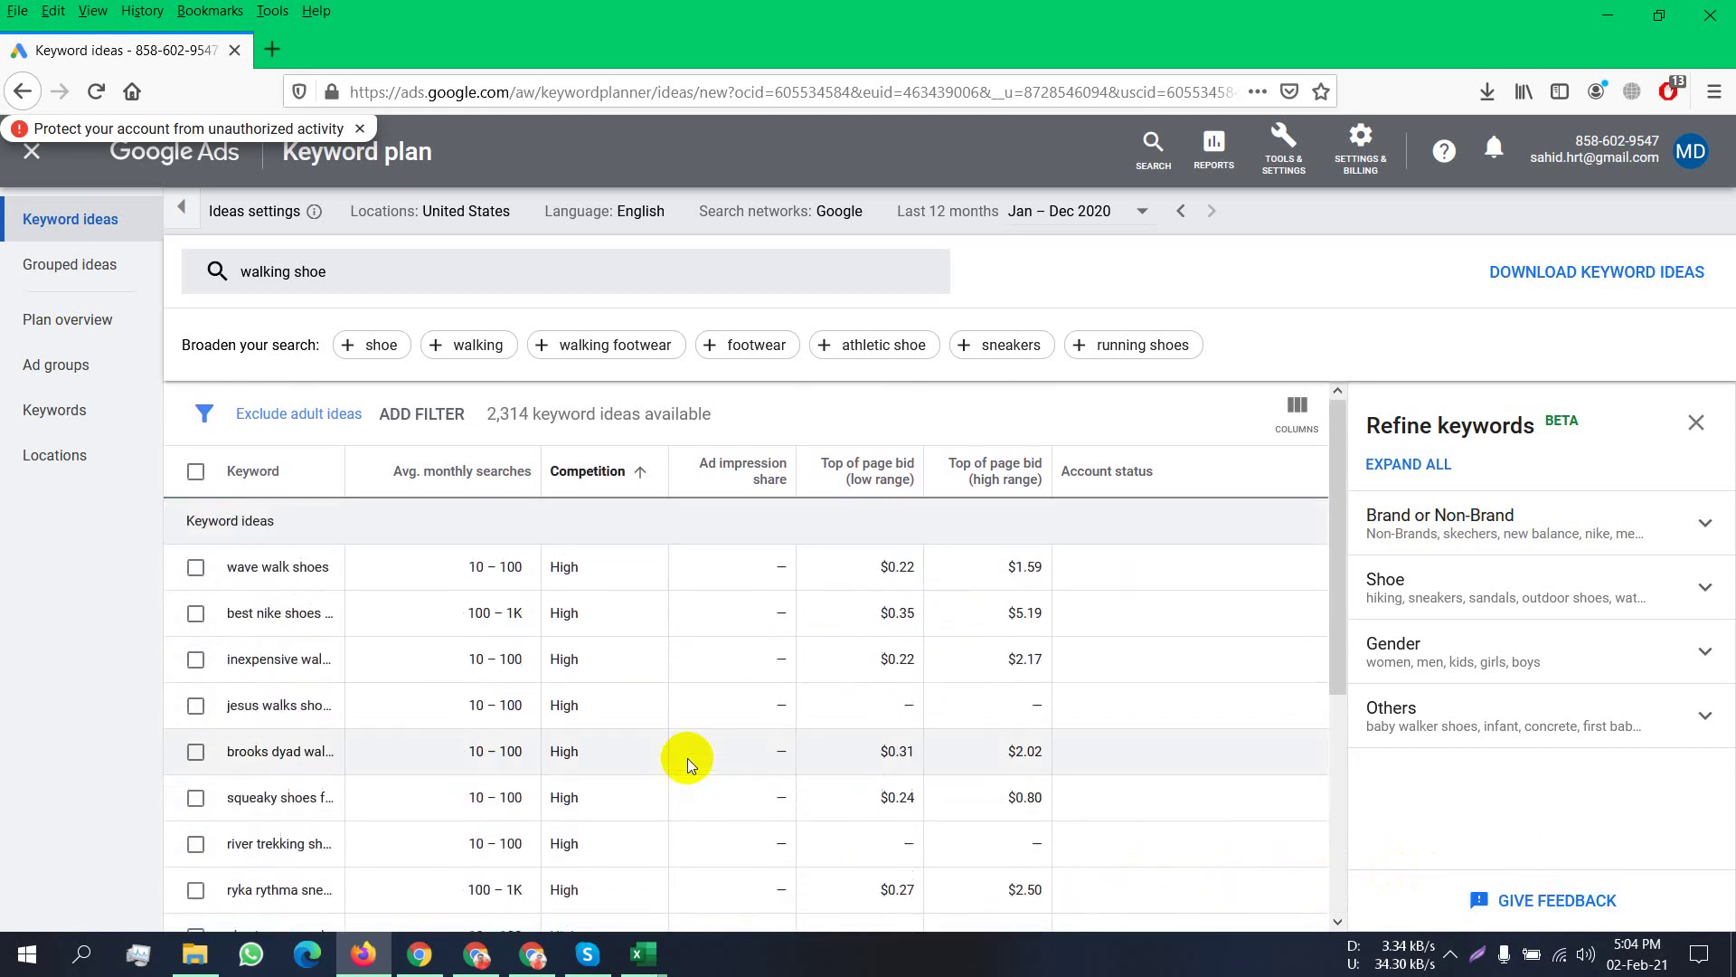
scroll(681, 750, down, 5)
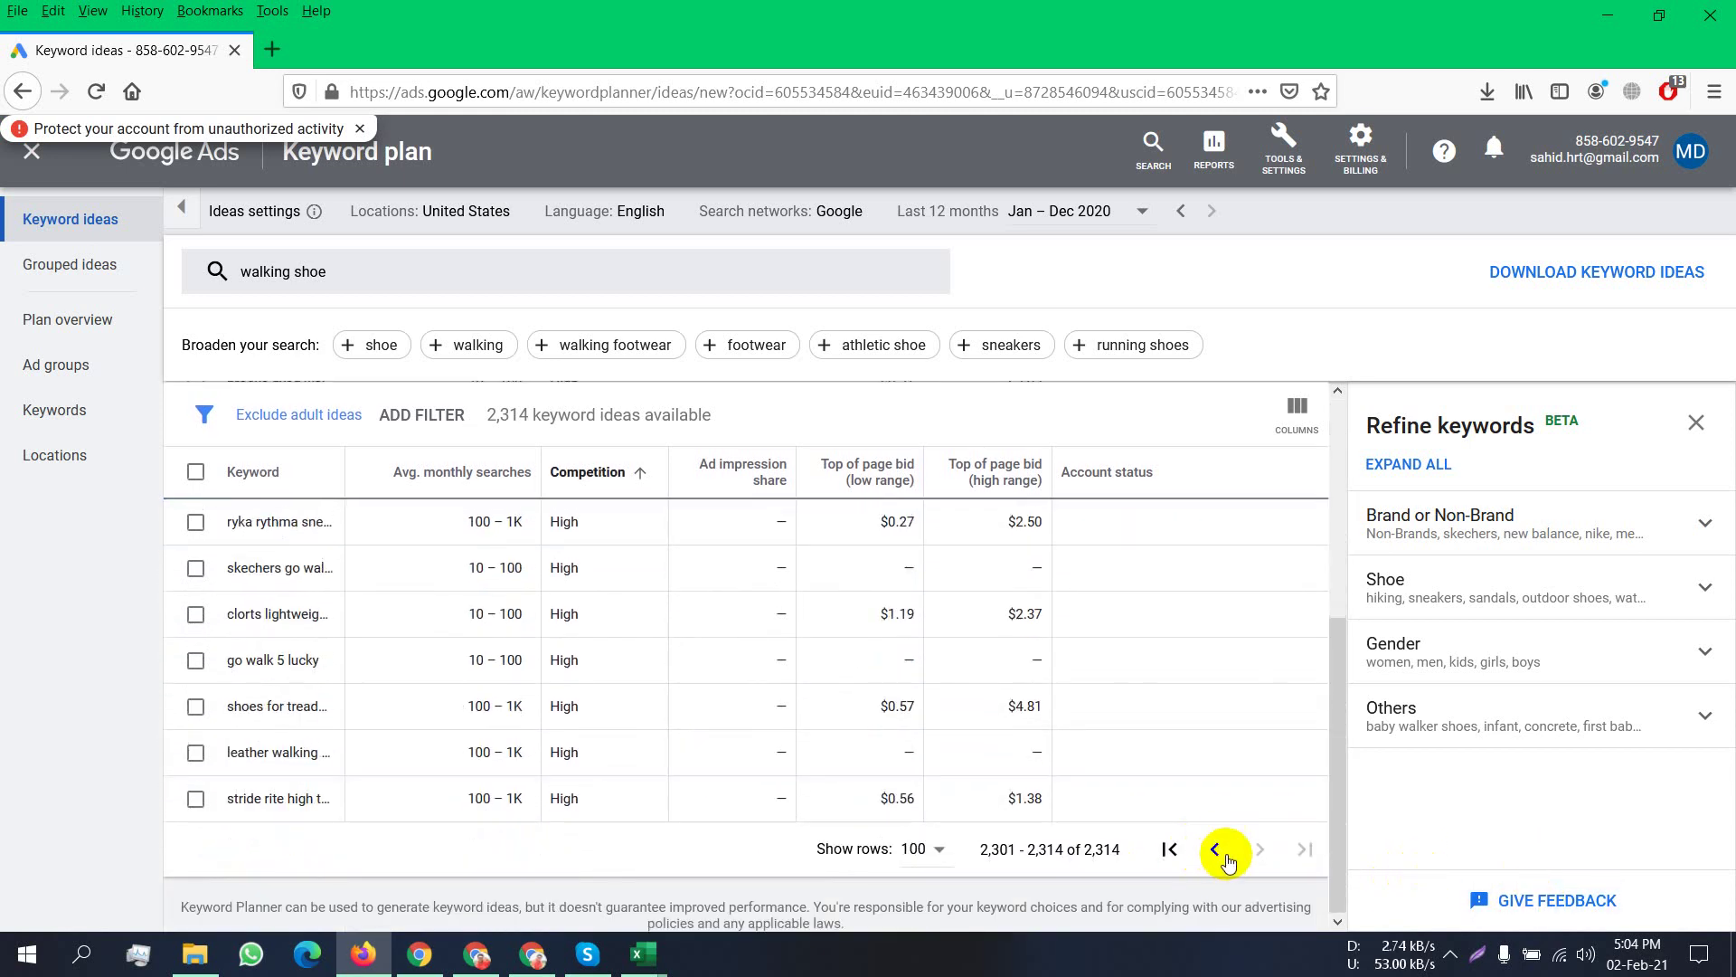
Go back one page from the last page of keyword ideas and examine its competition levels down to the end.
click(1208, 851)
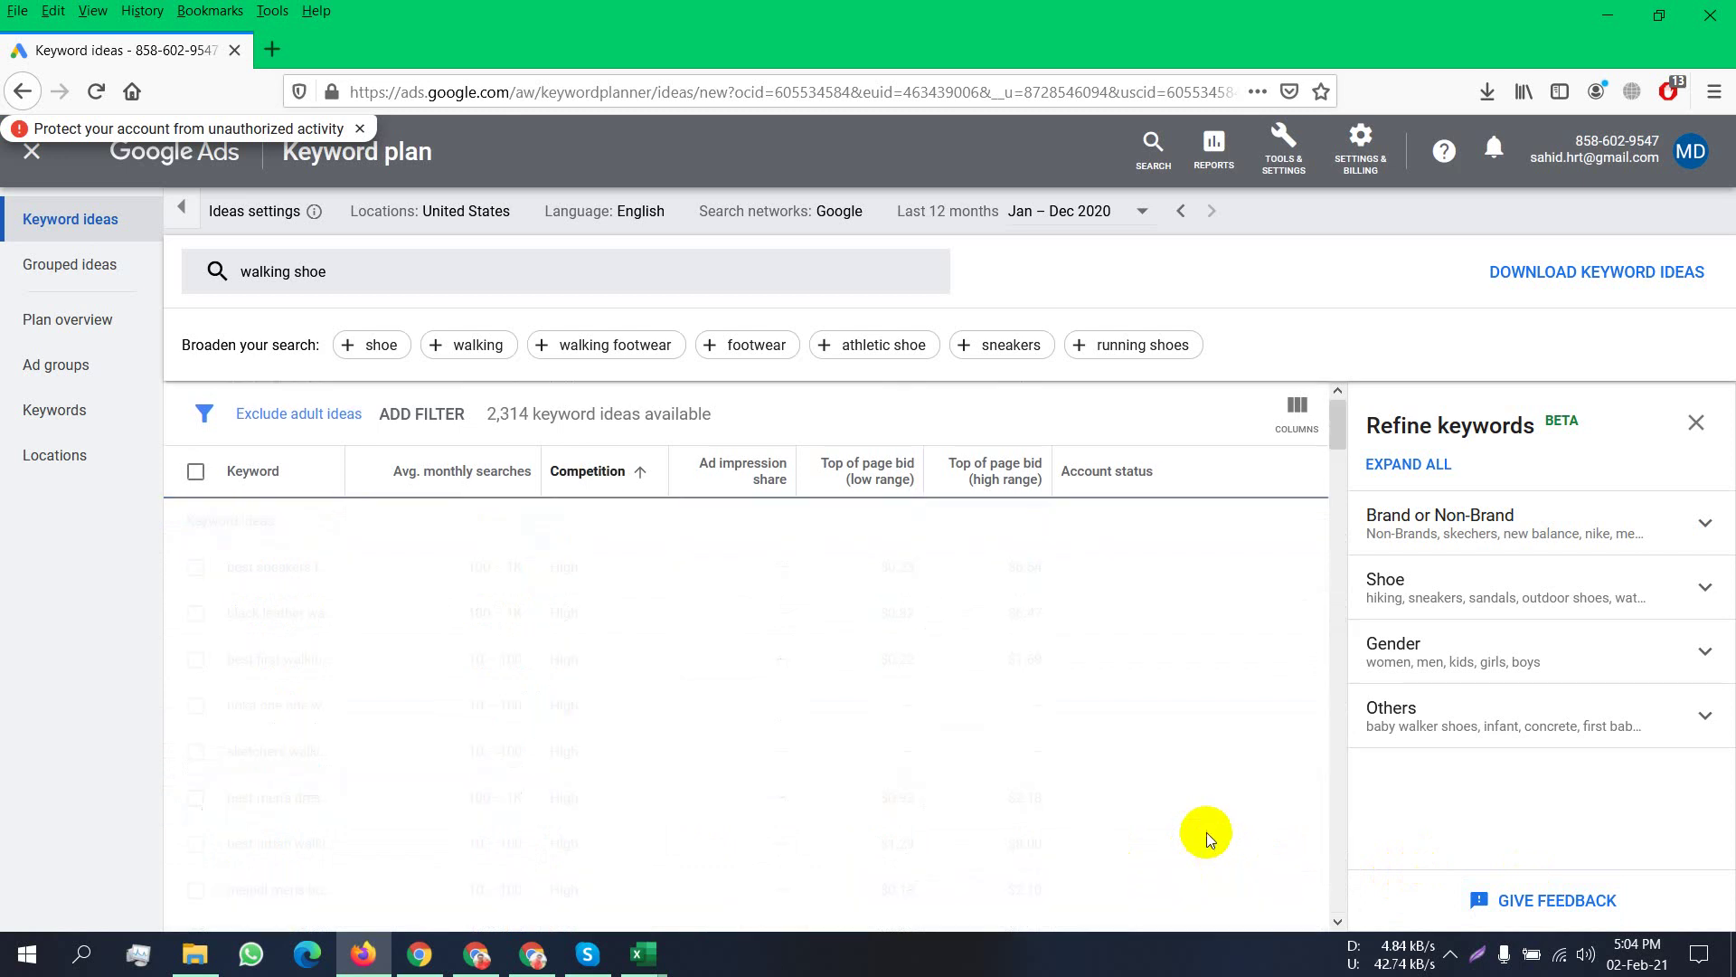
scroll(653, 774, down, 3)
scroll(653, 771, down, 10)
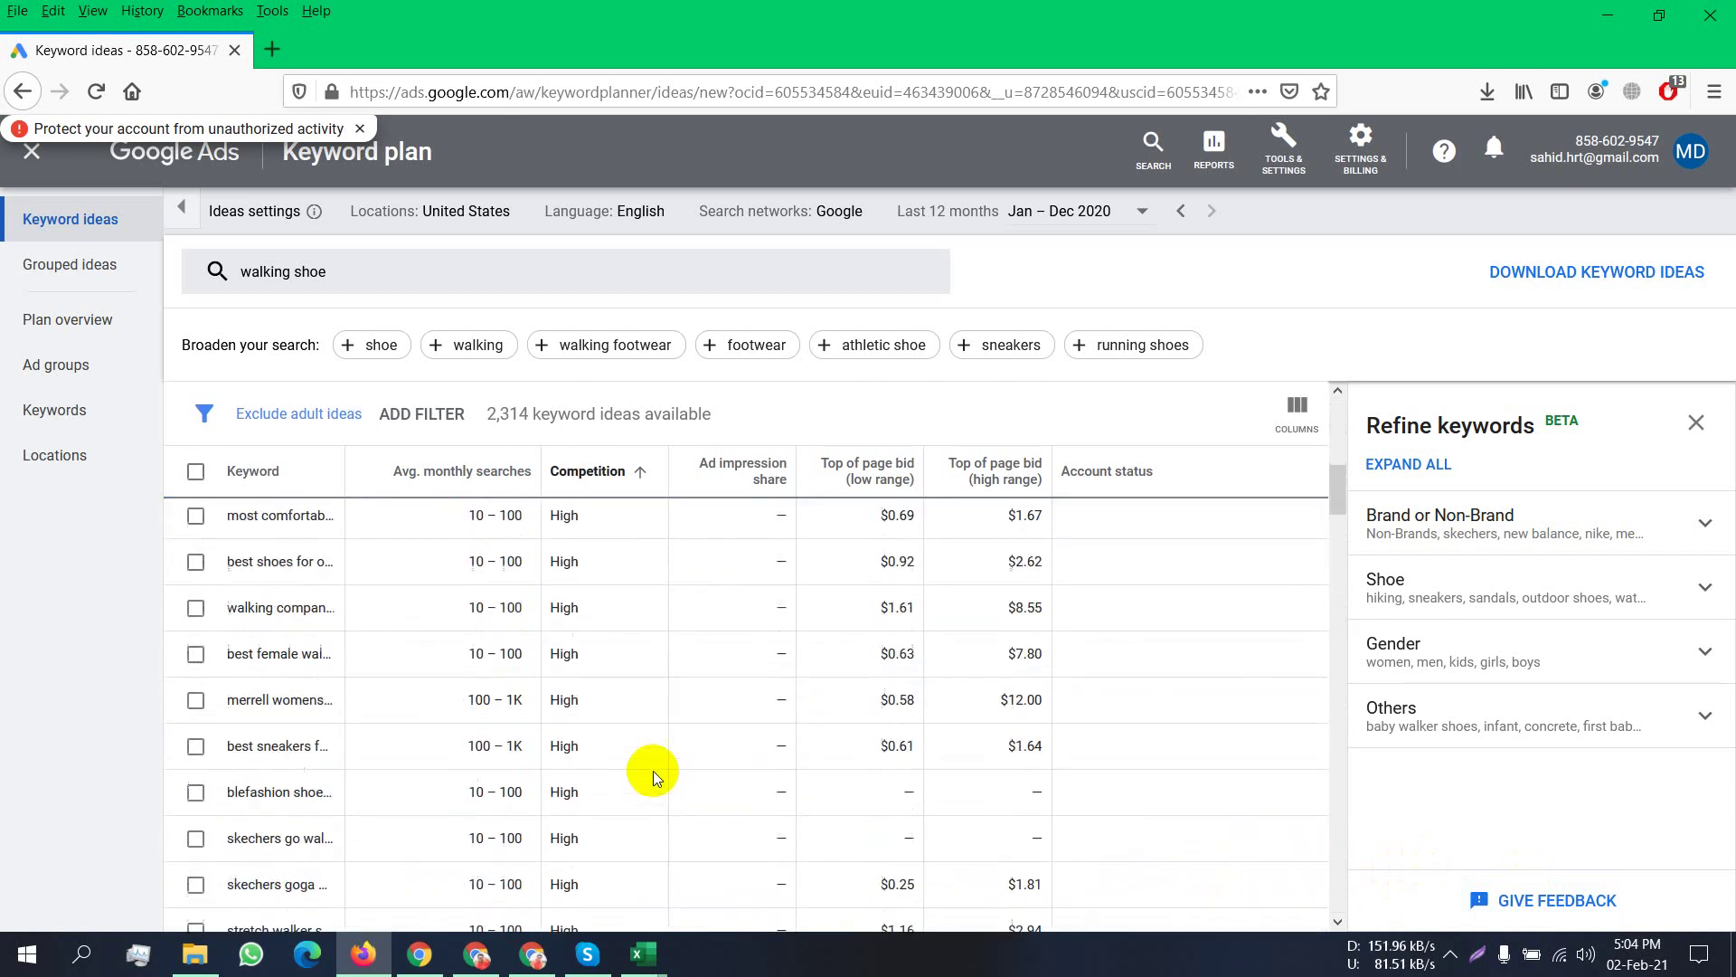
scroll(1196, 774, down, 10)
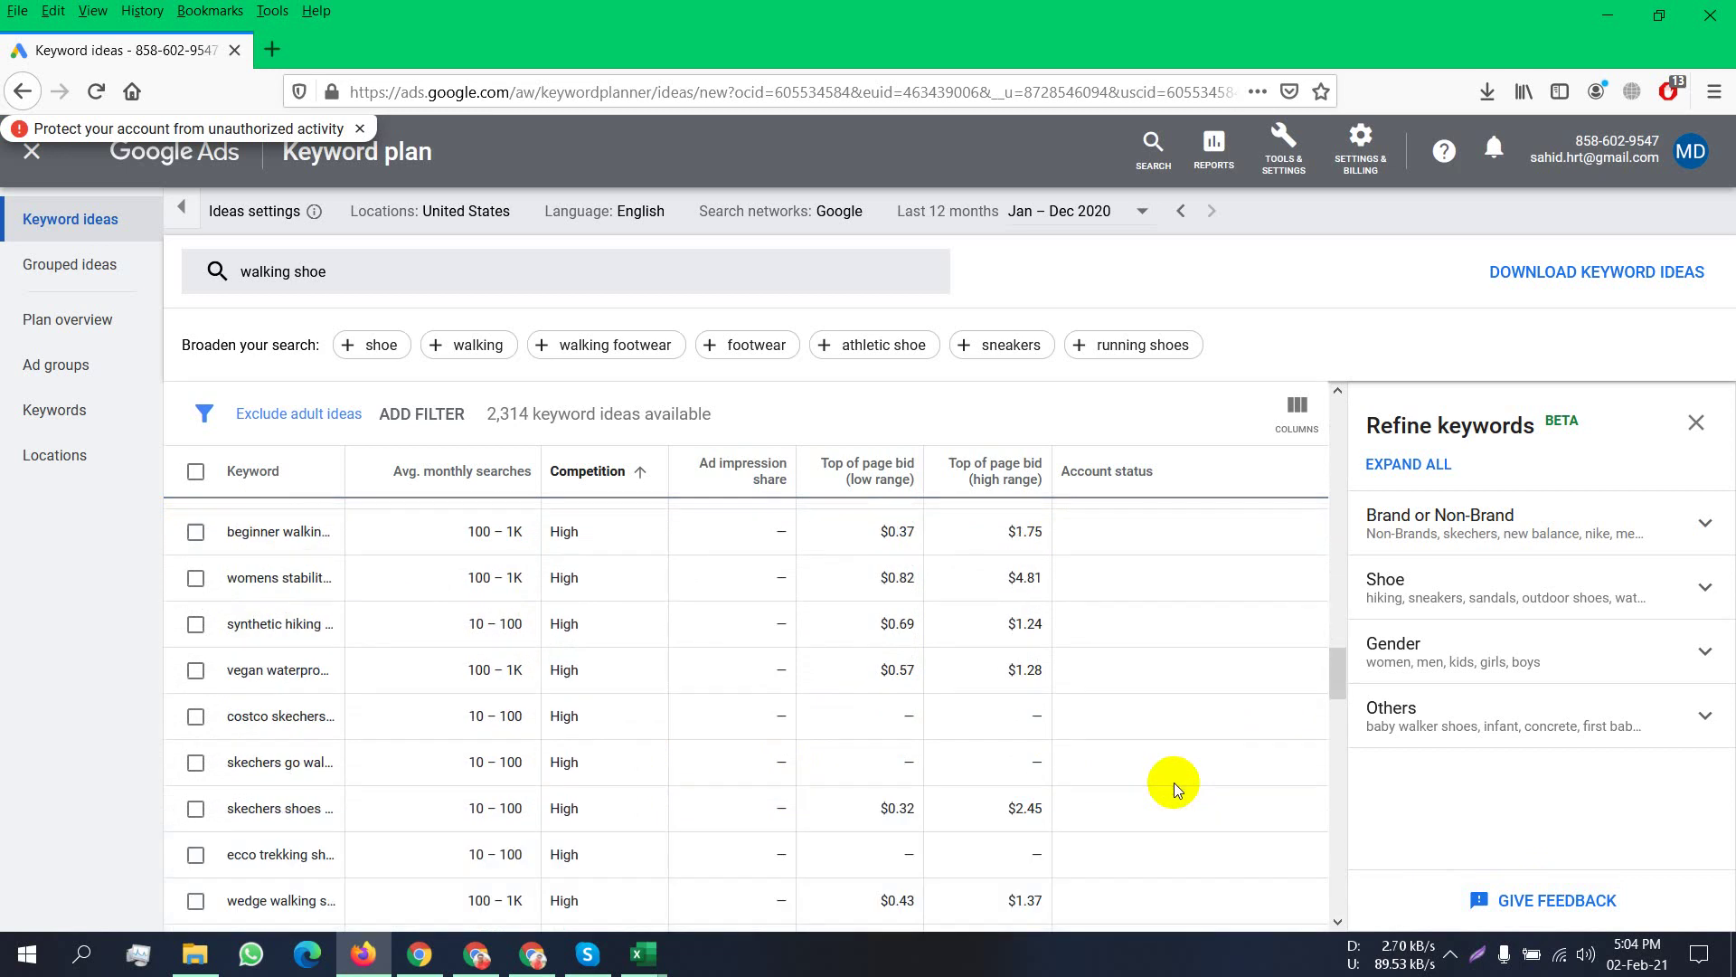
scroll(1174, 783, down, 10)
scroll(1094, 832, down, 10)
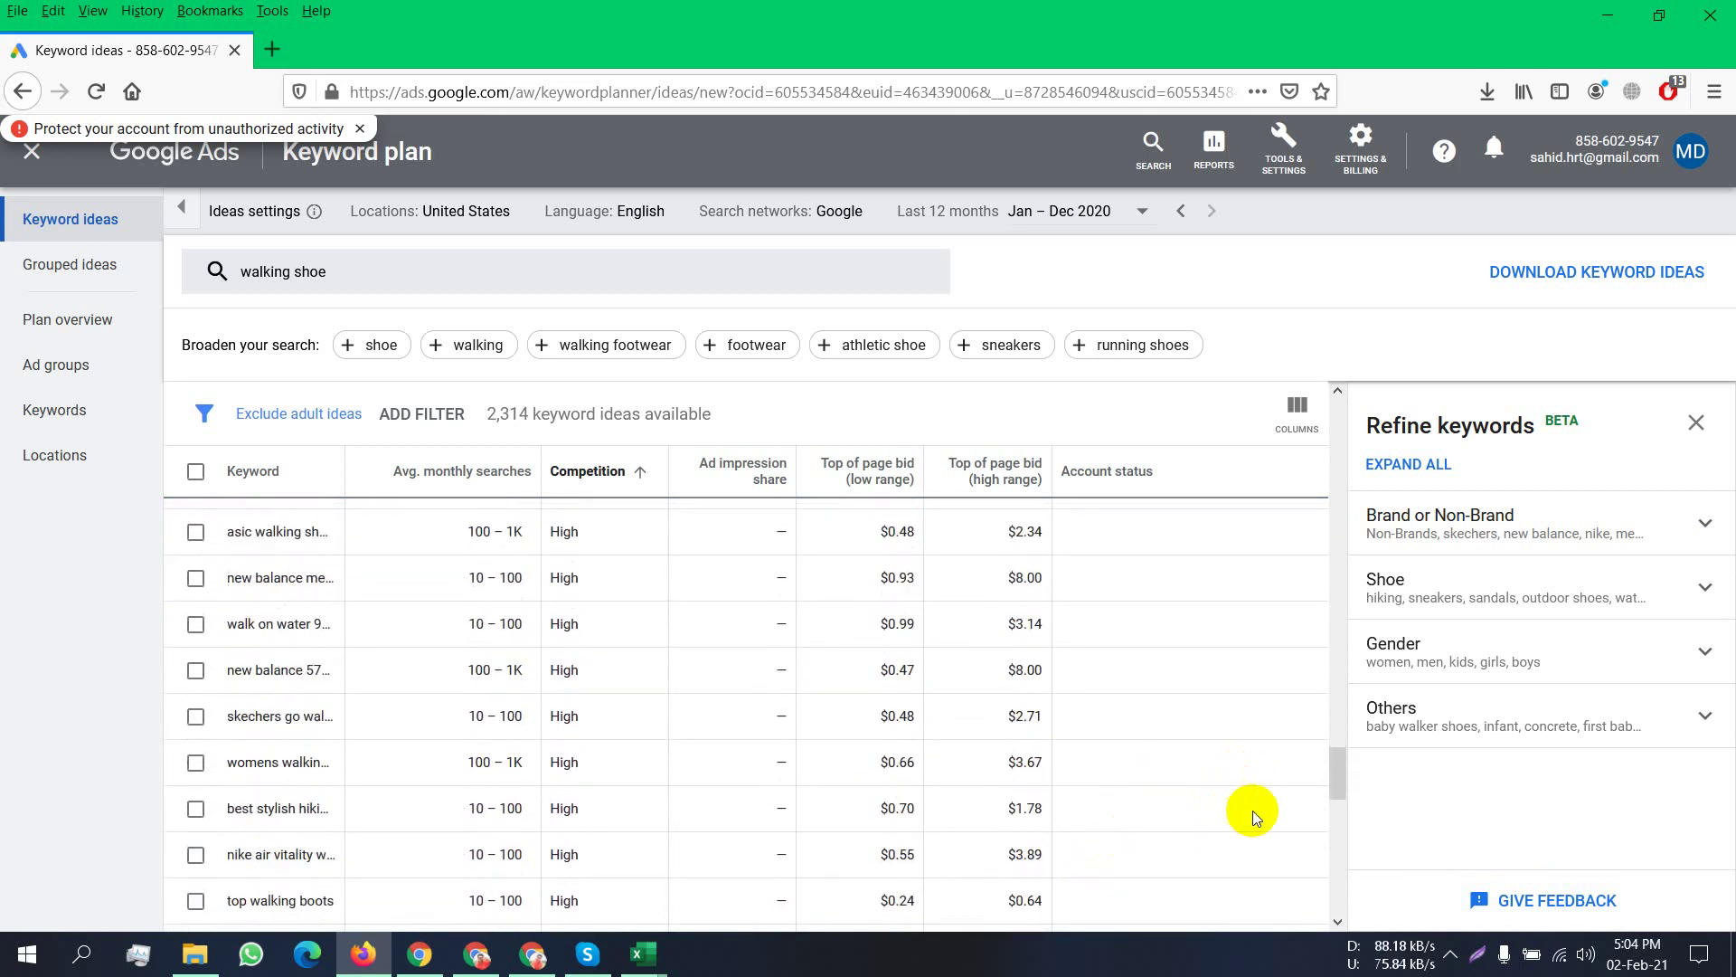
scroll(1266, 819, down, 5)
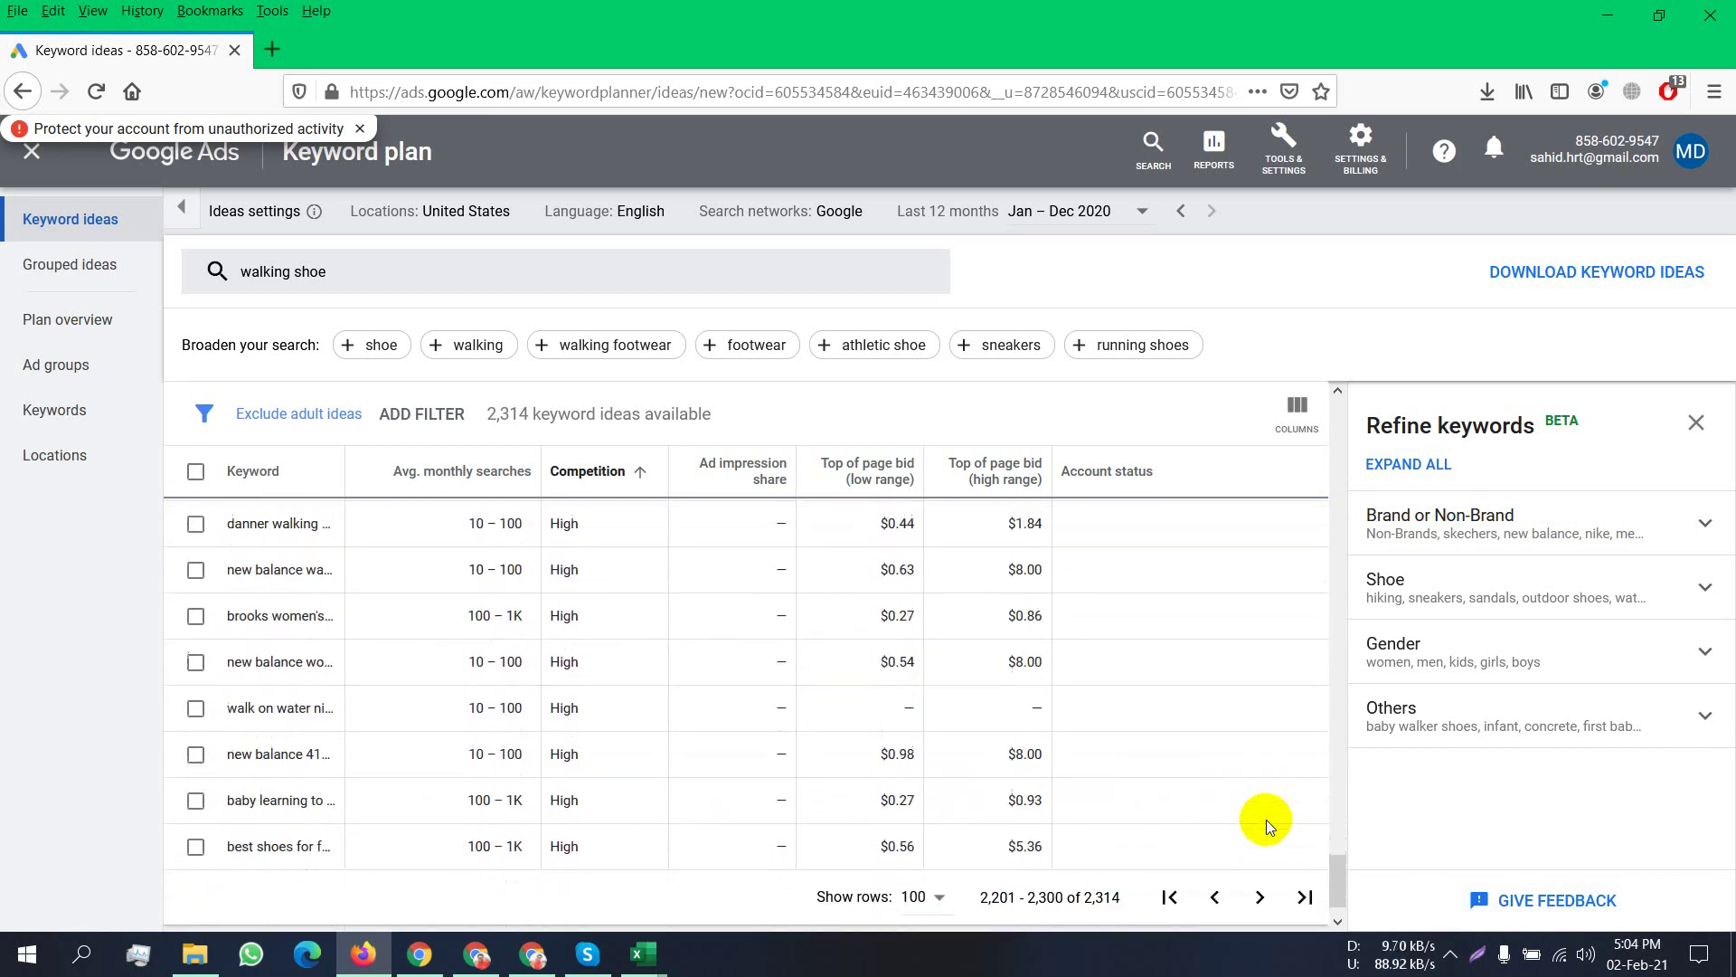
Page backwards through three more pages of keyword ideas, checking the competition levels.
click(1216, 850)
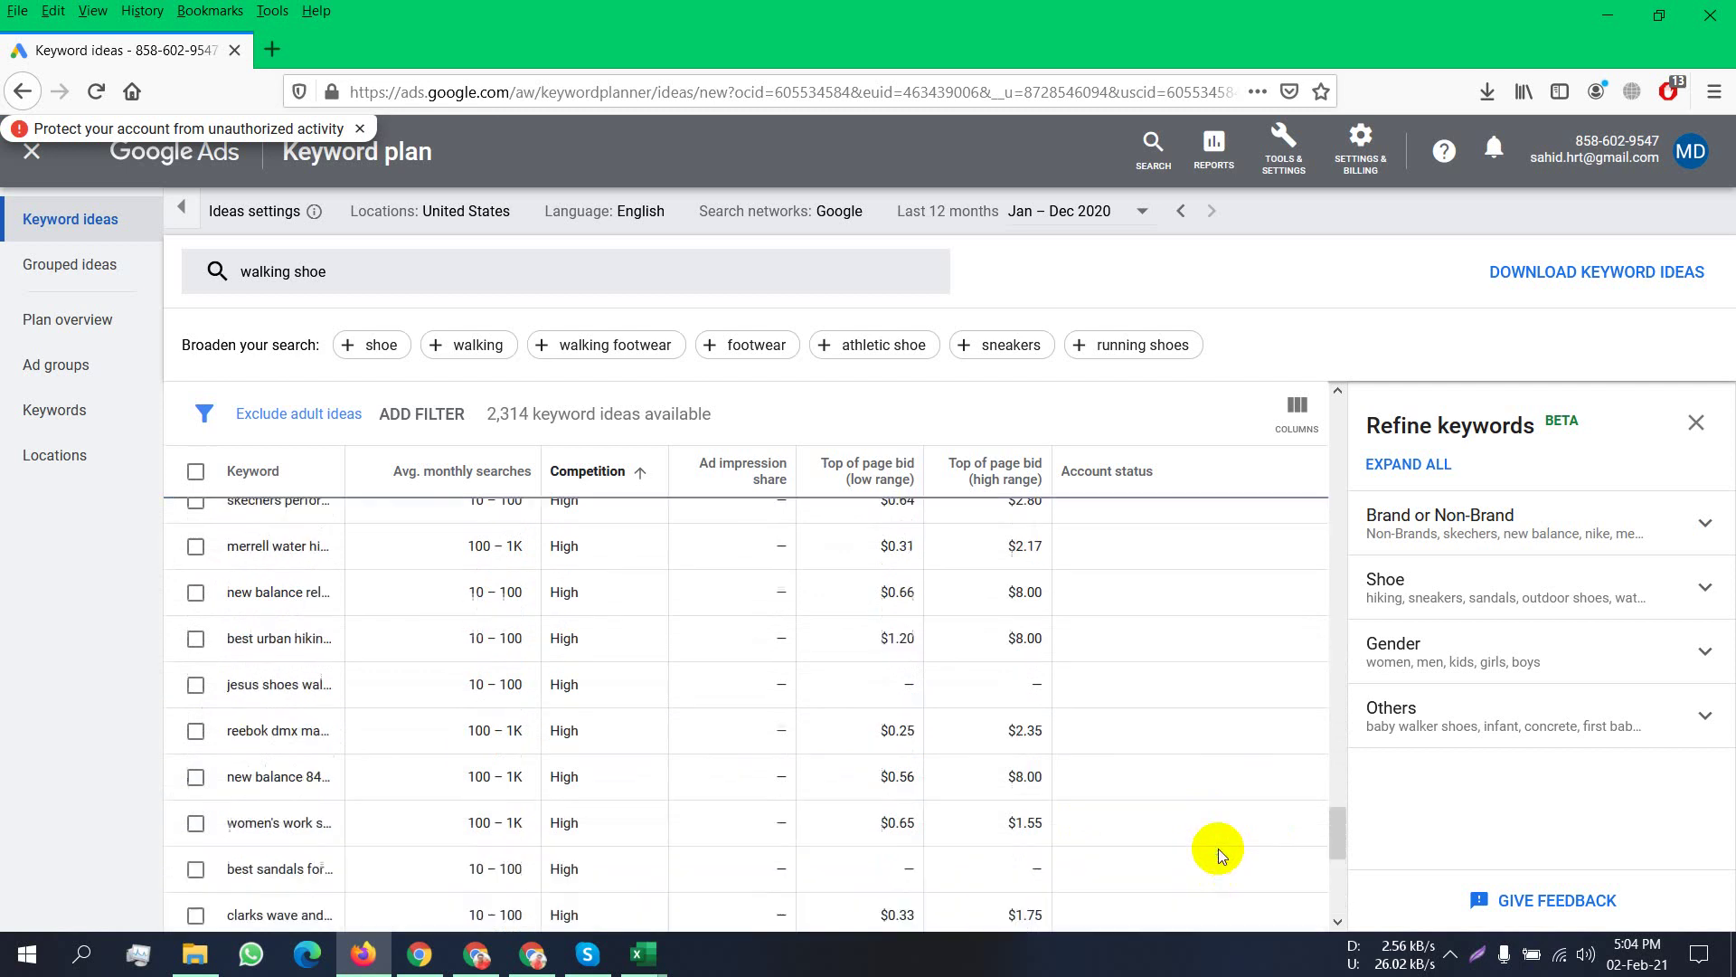
scroll(637, 631, down, 8)
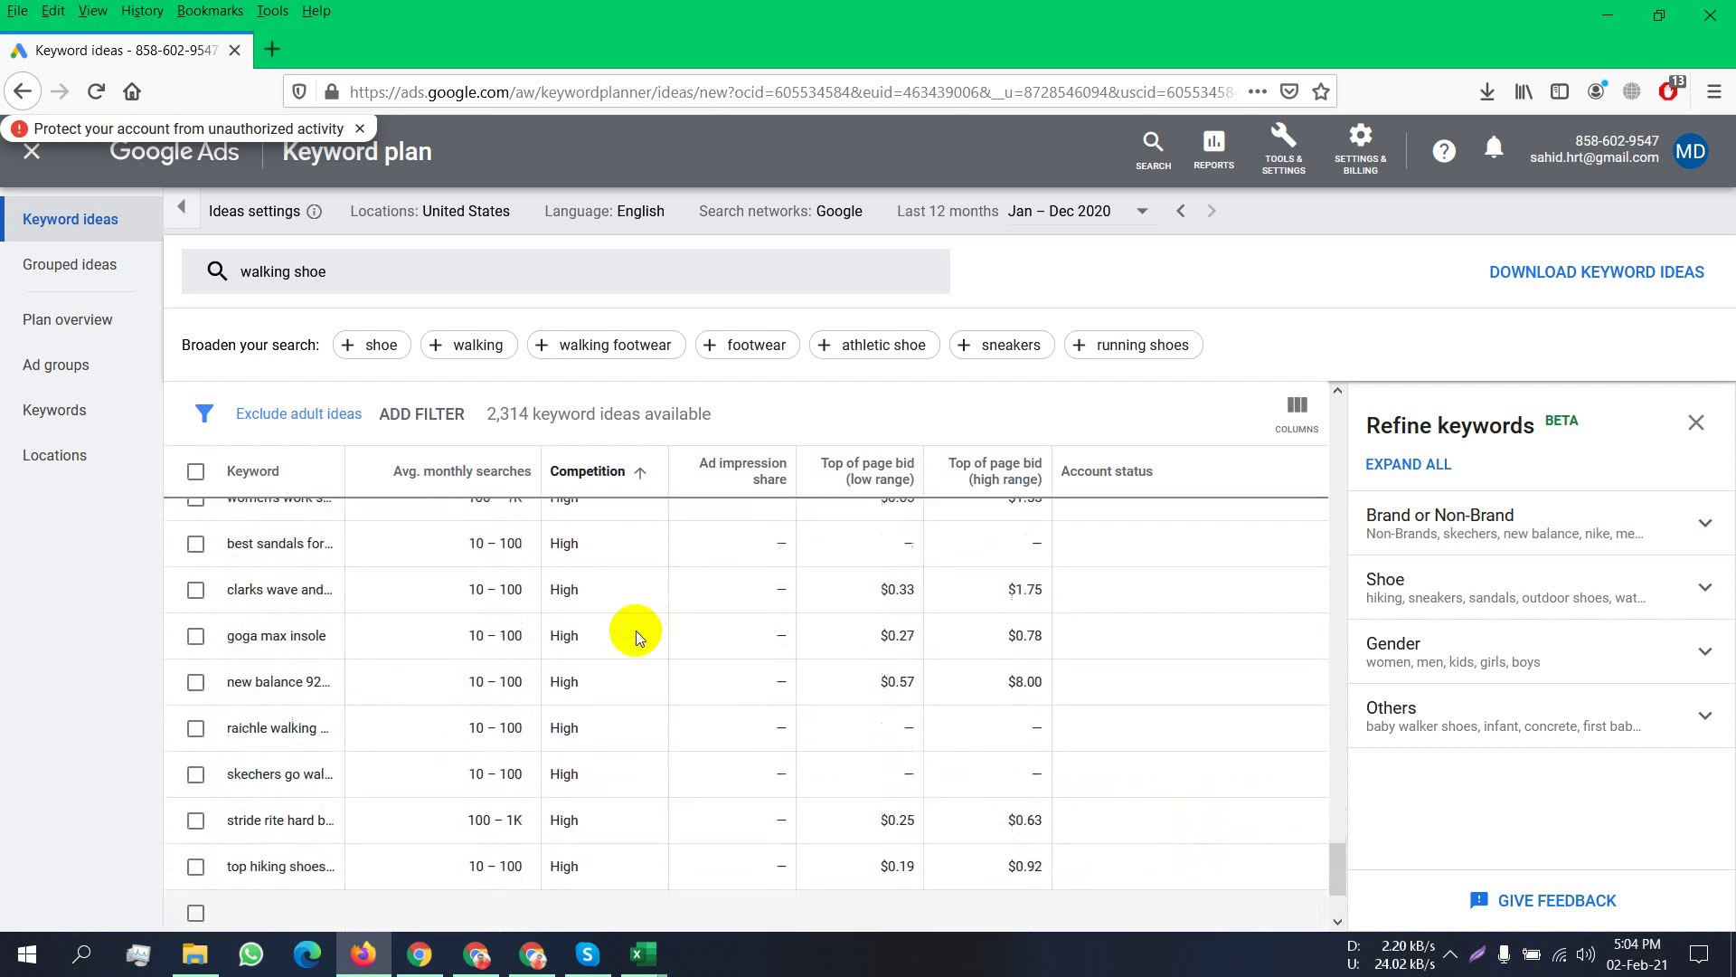
click(1214, 849)
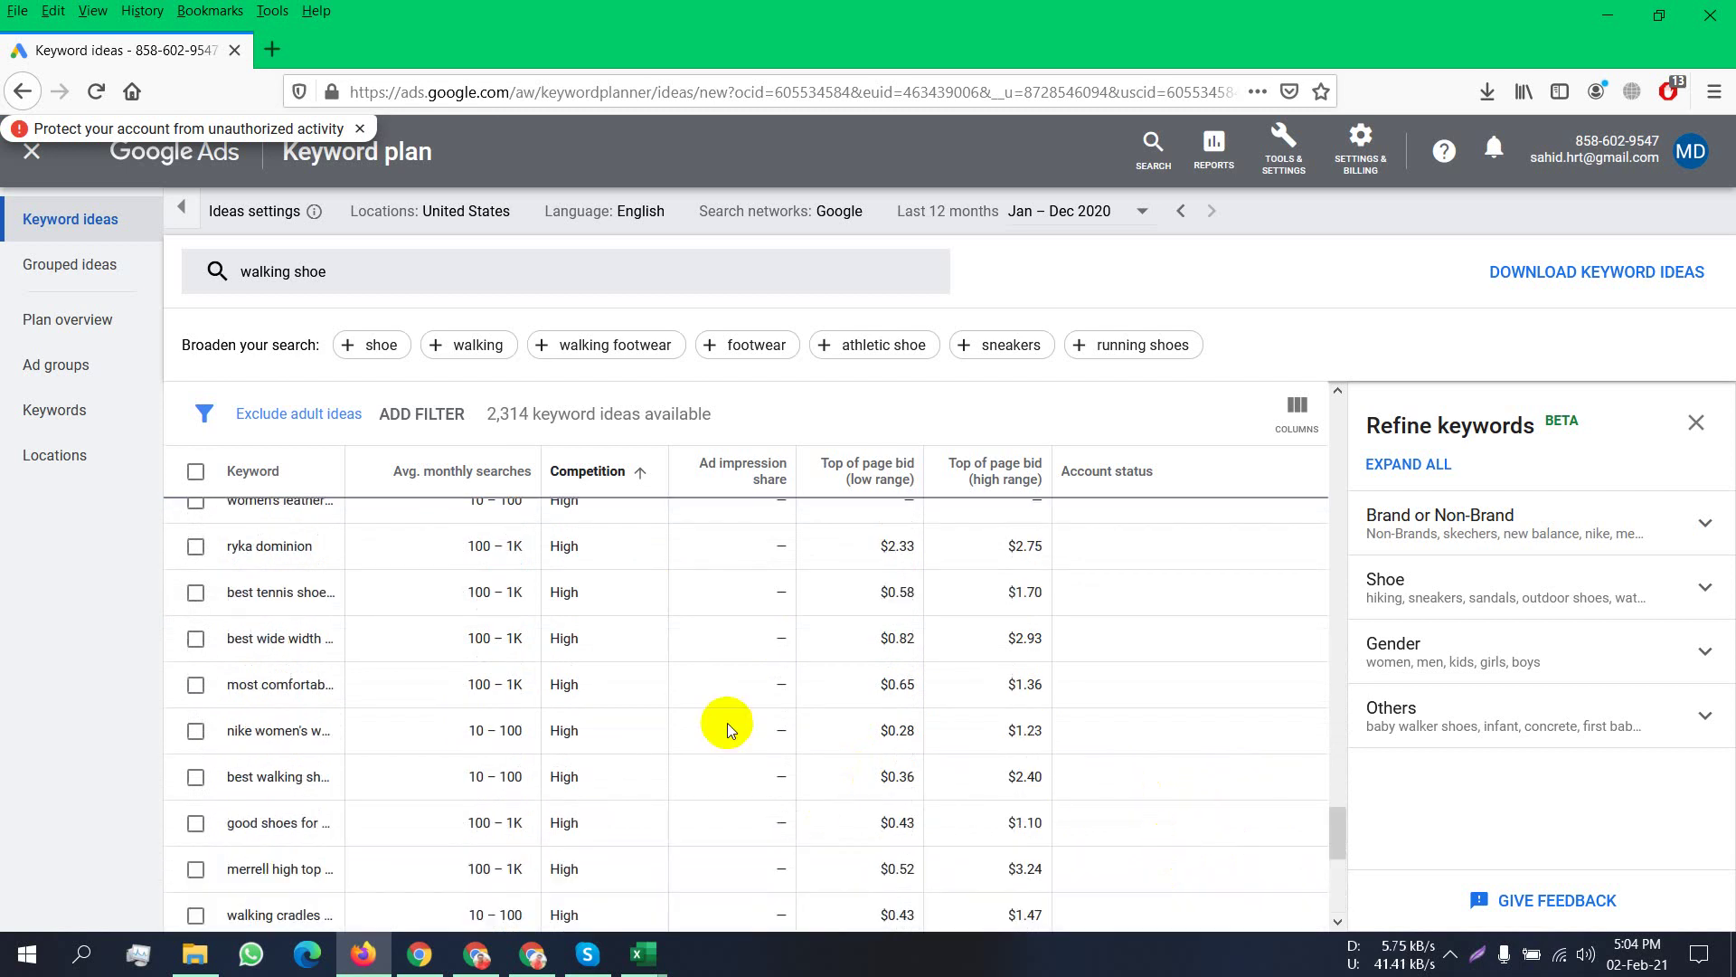
scroll(727, 723, down, 3)
scroll(727, 723, down, 3)
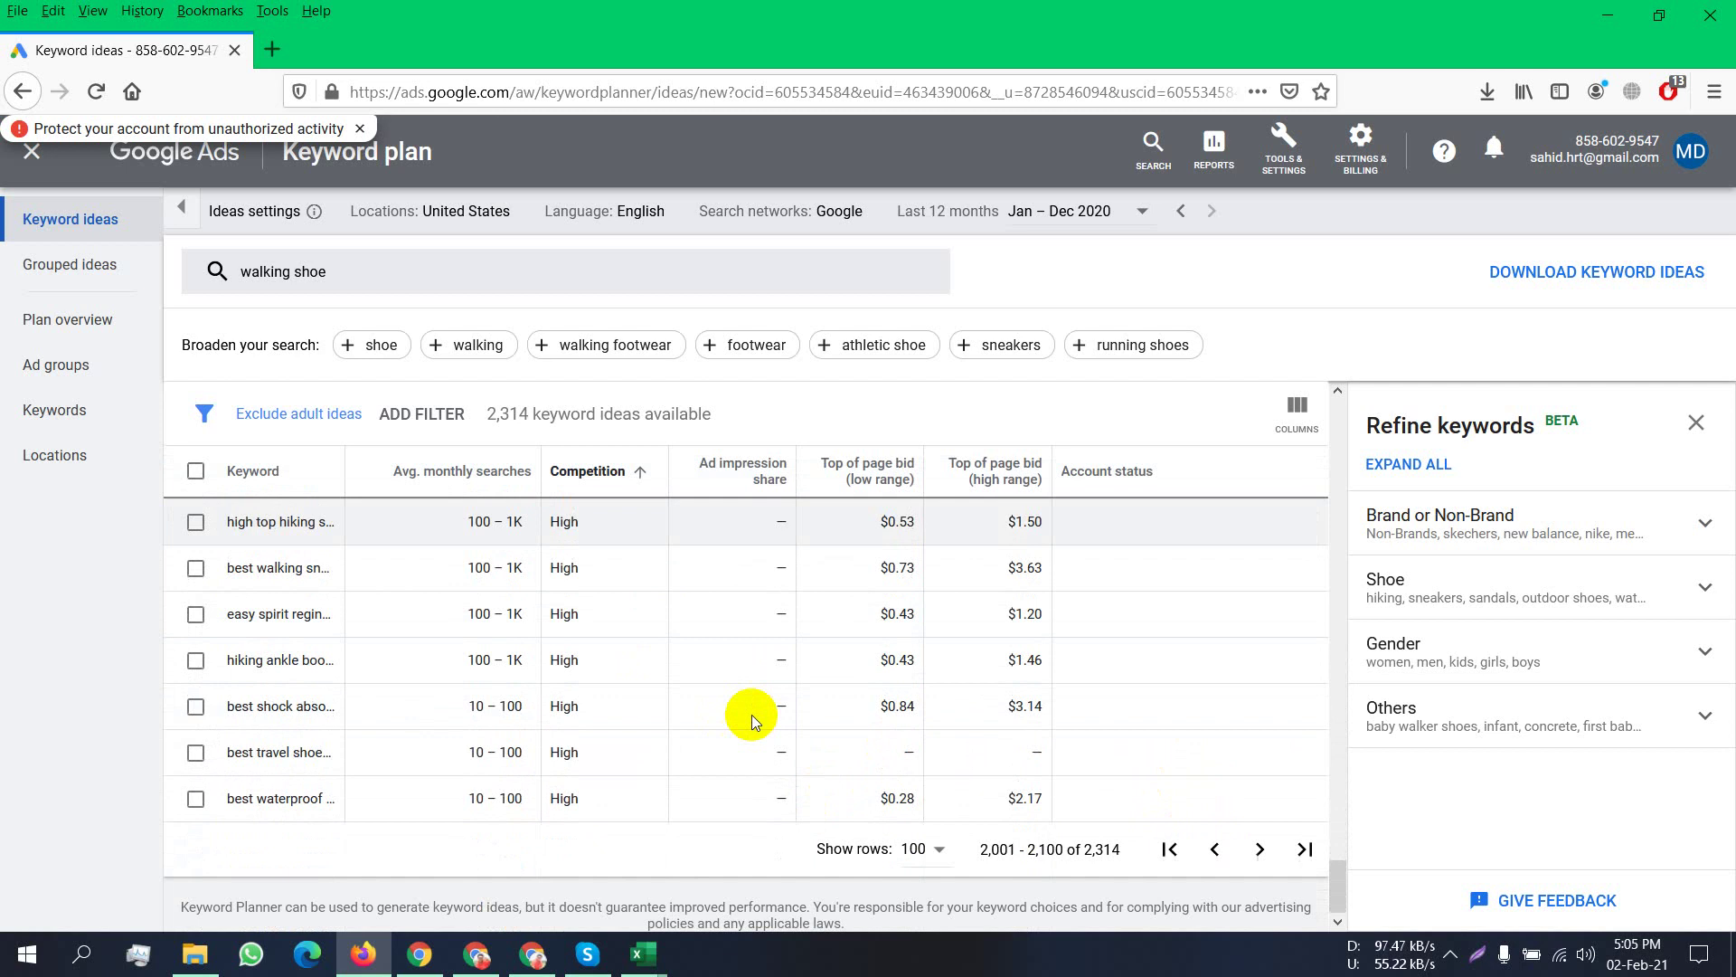
click(1213, 851)
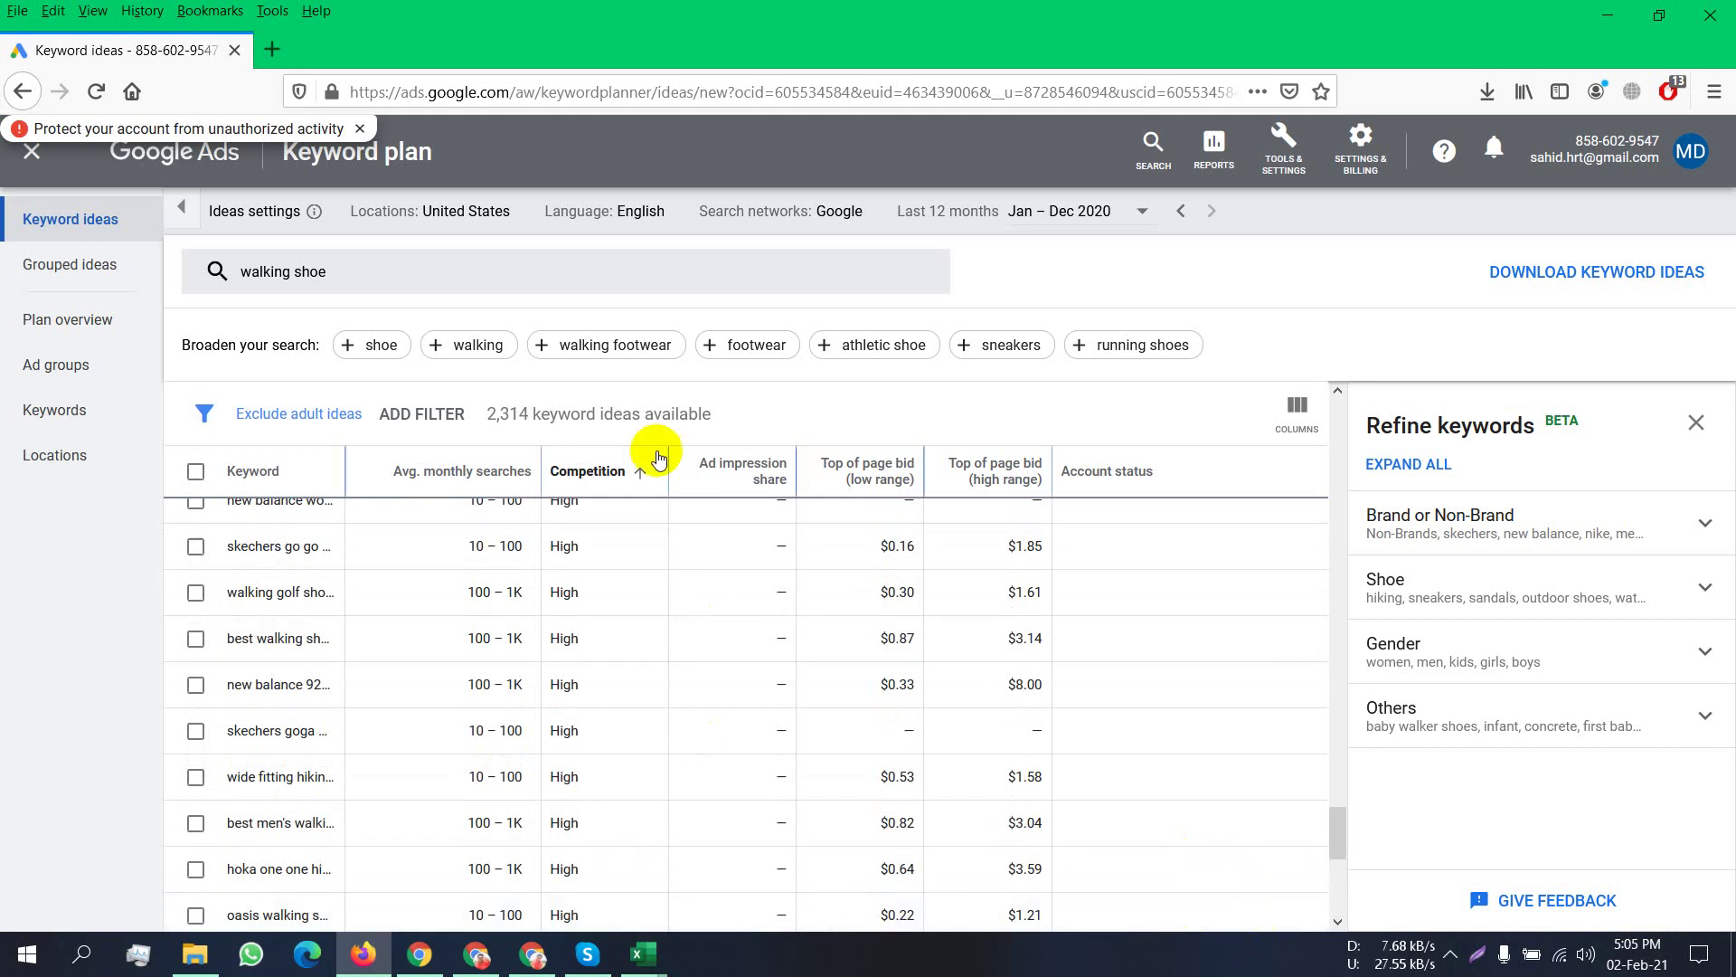
Sort the keyword ideas by competition in descending order and look through the first page.
click(618, 470)
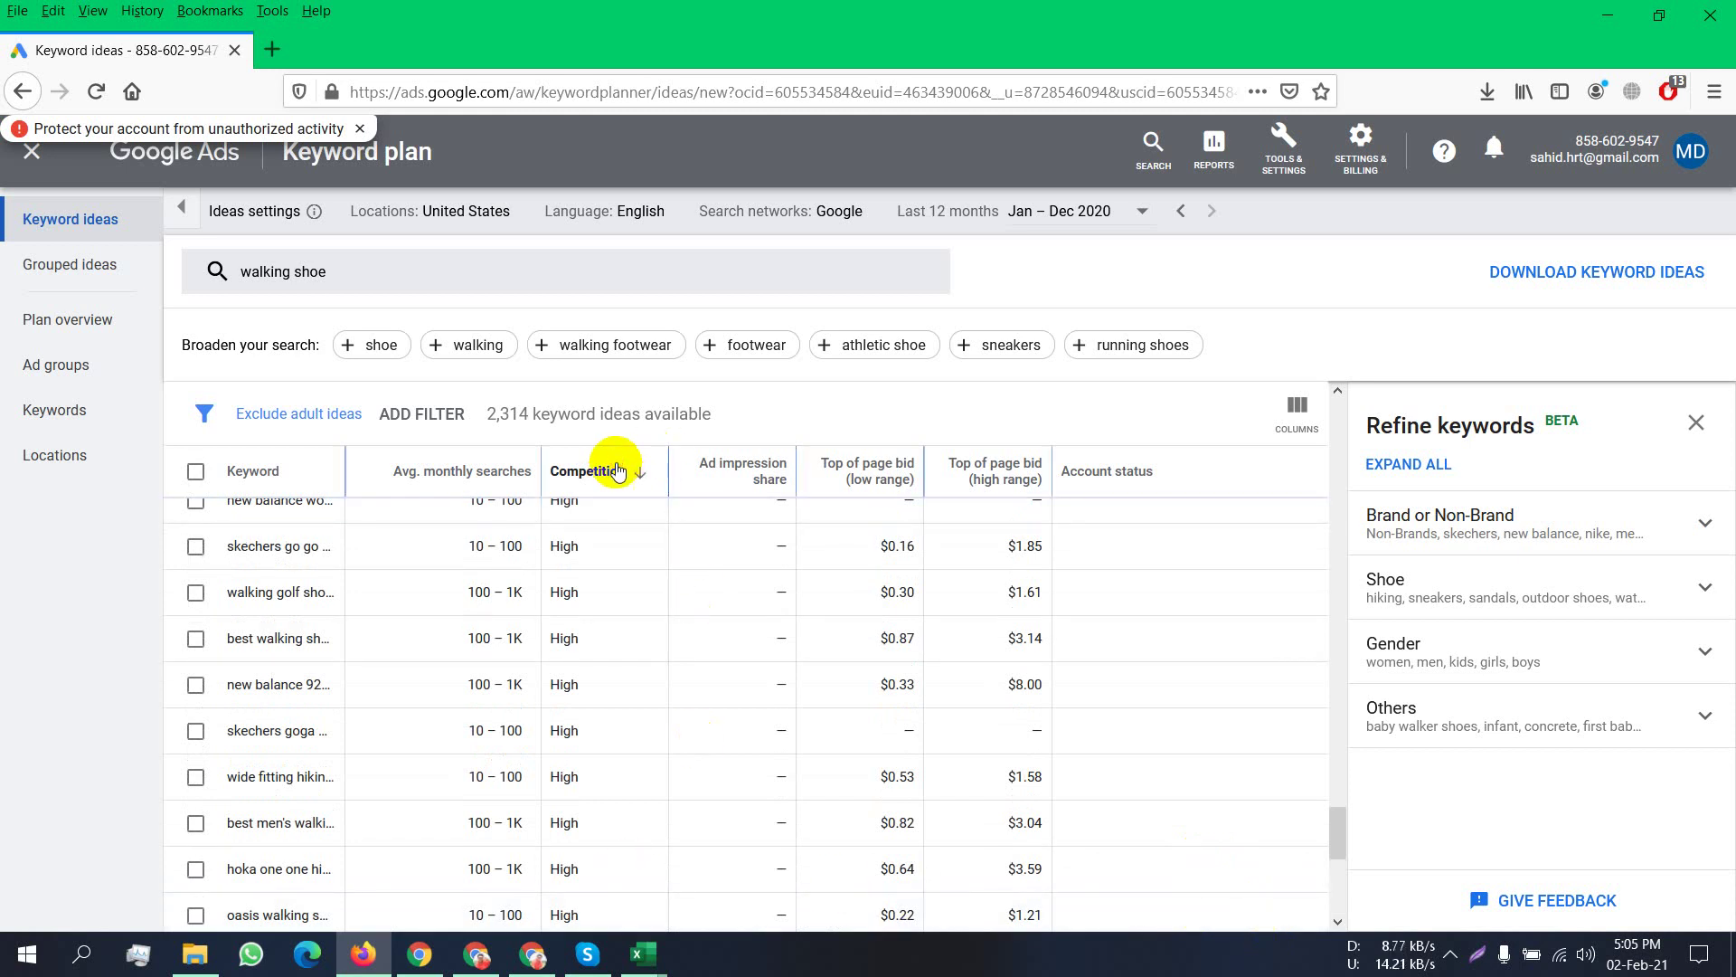
scroll(644, 805, up, 5)
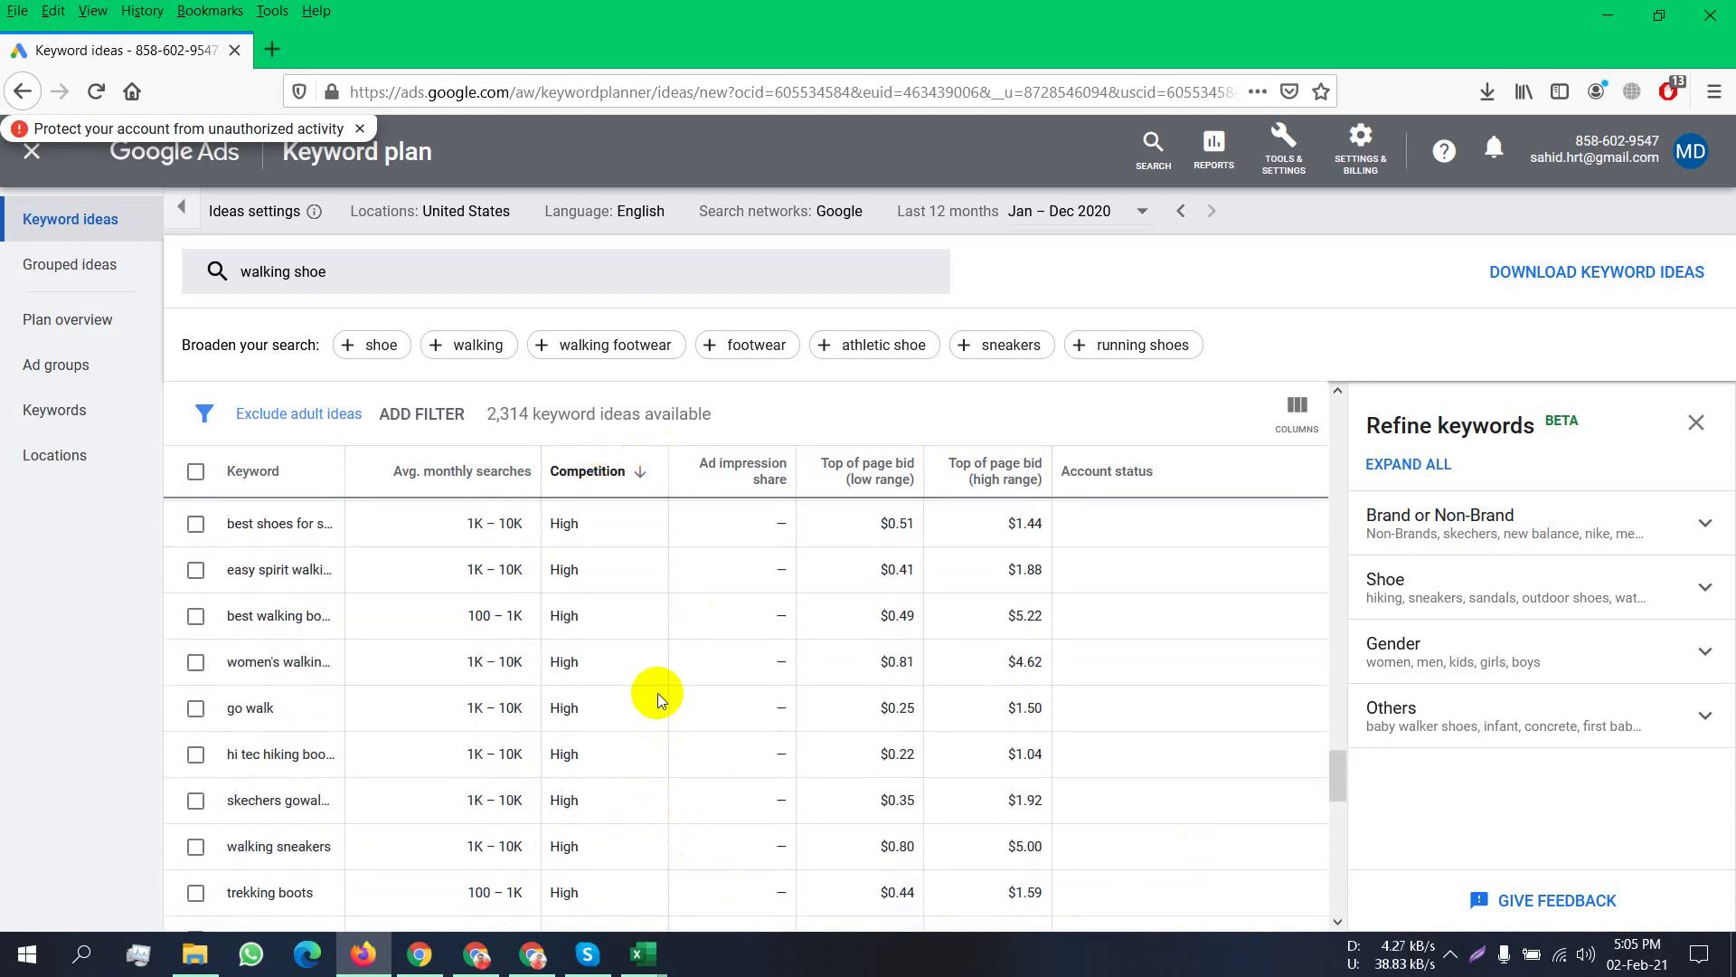
scroll(658, 692, down, 5)
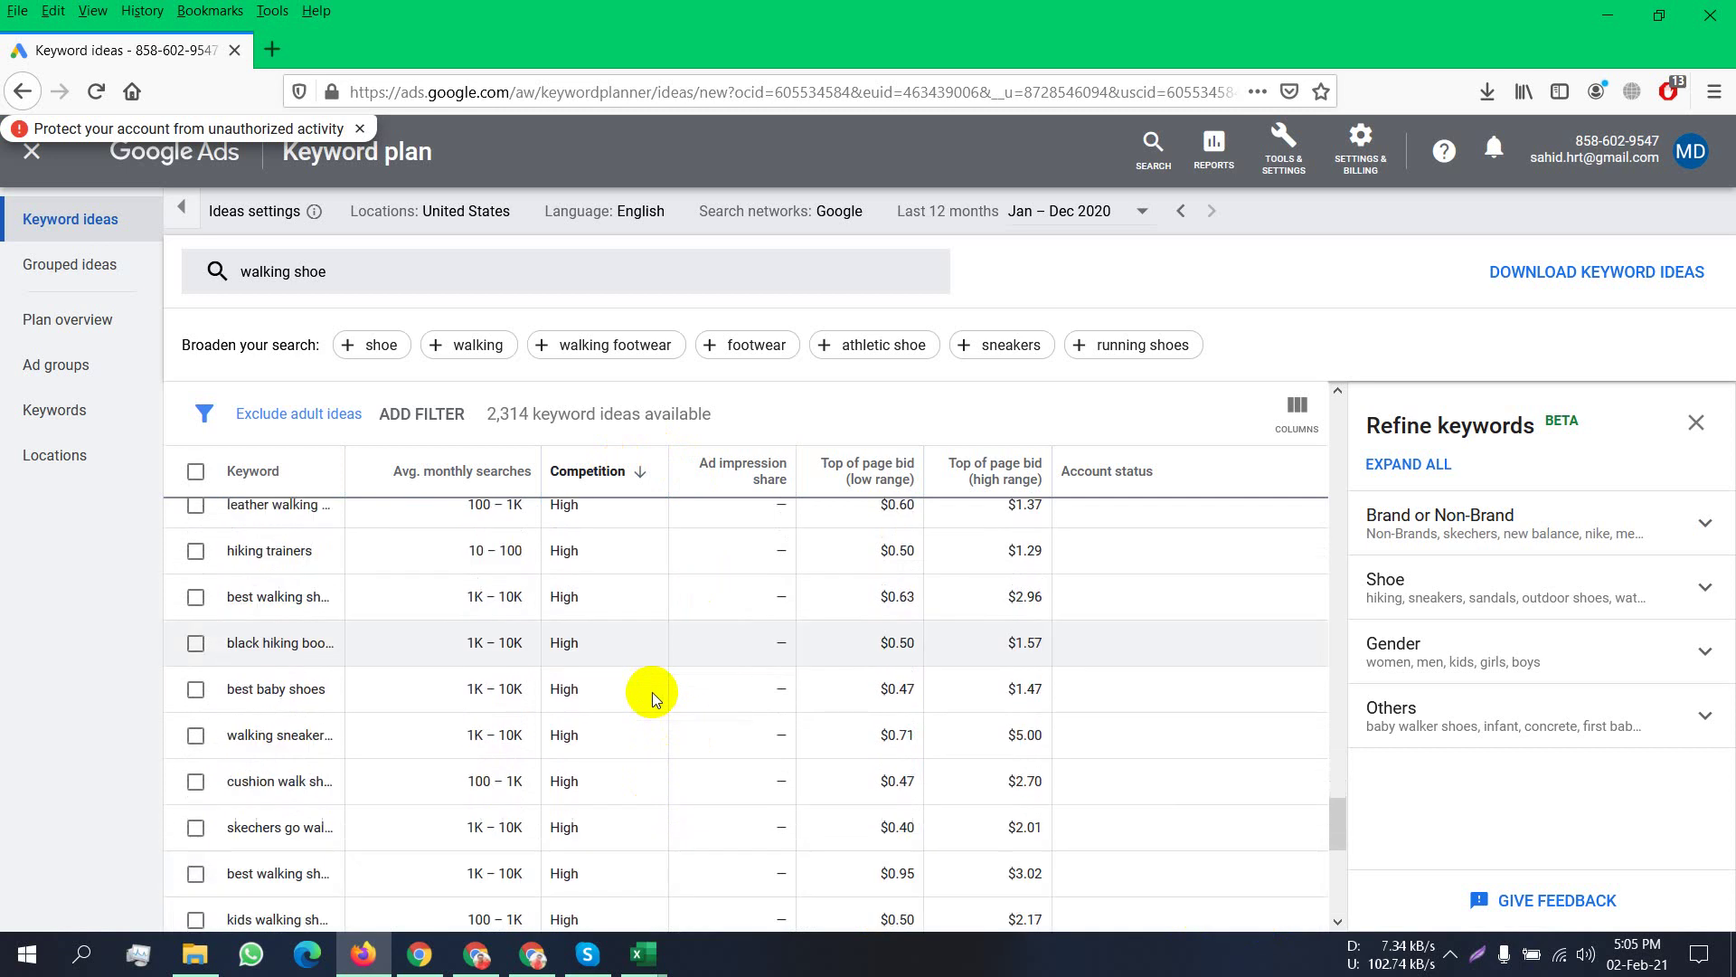
scroll(652, 695, down, 10)
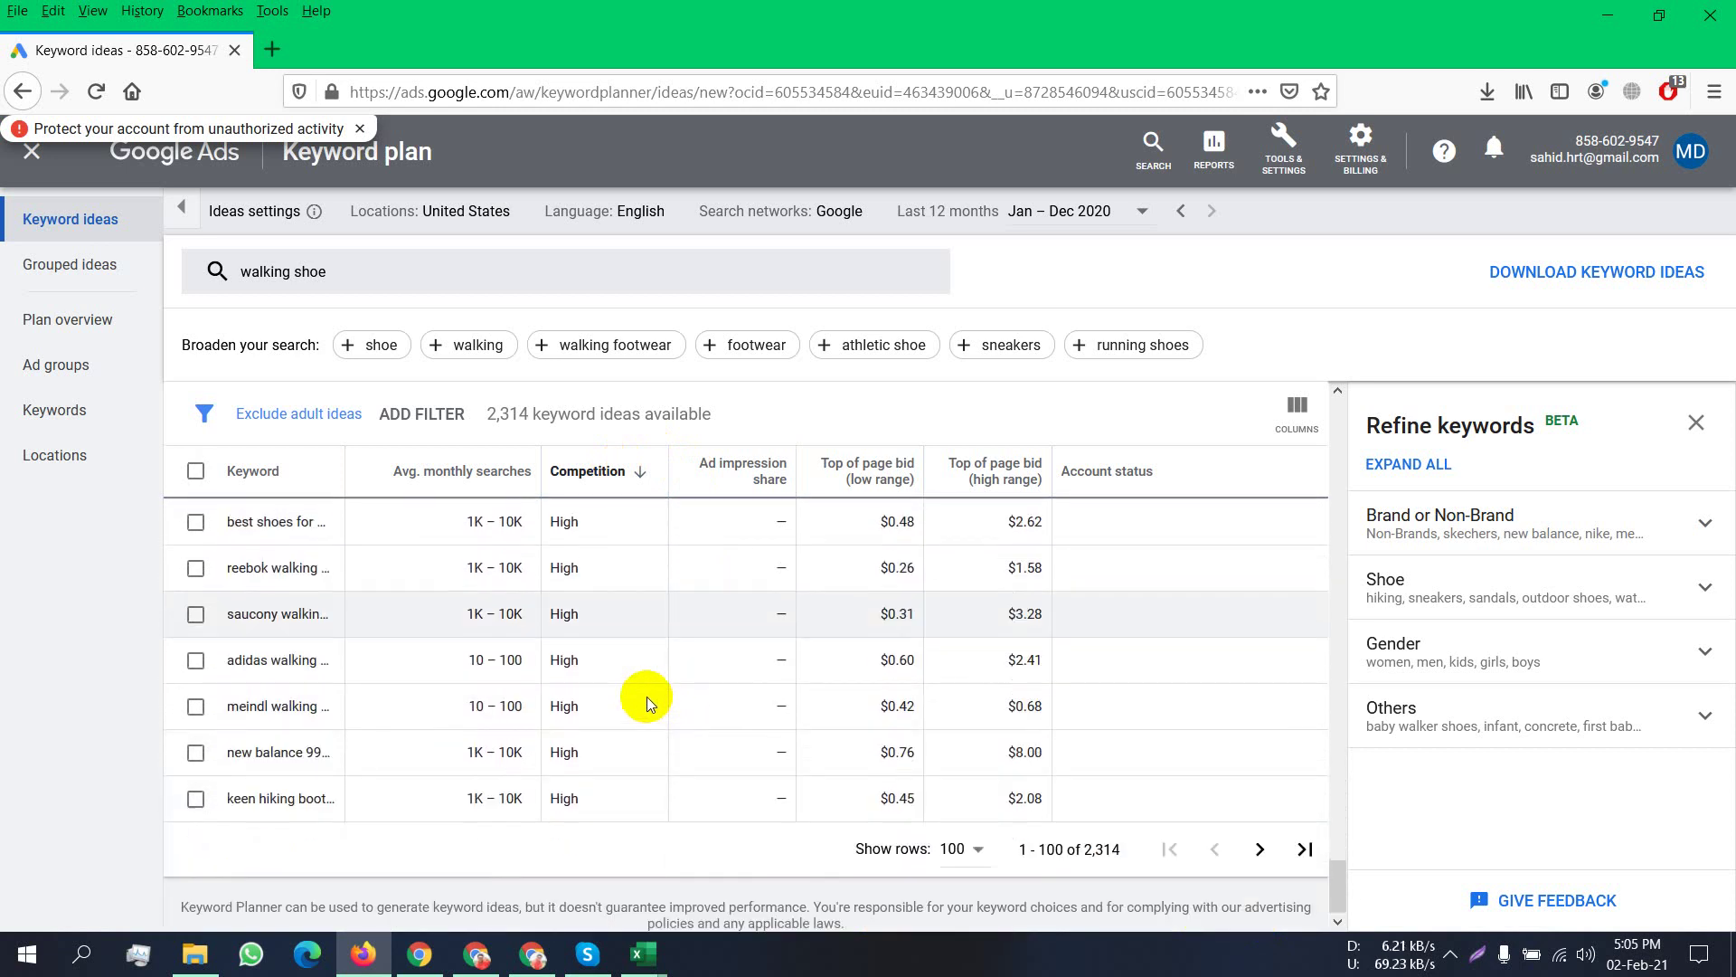
scroll(648, 697, up, 5)
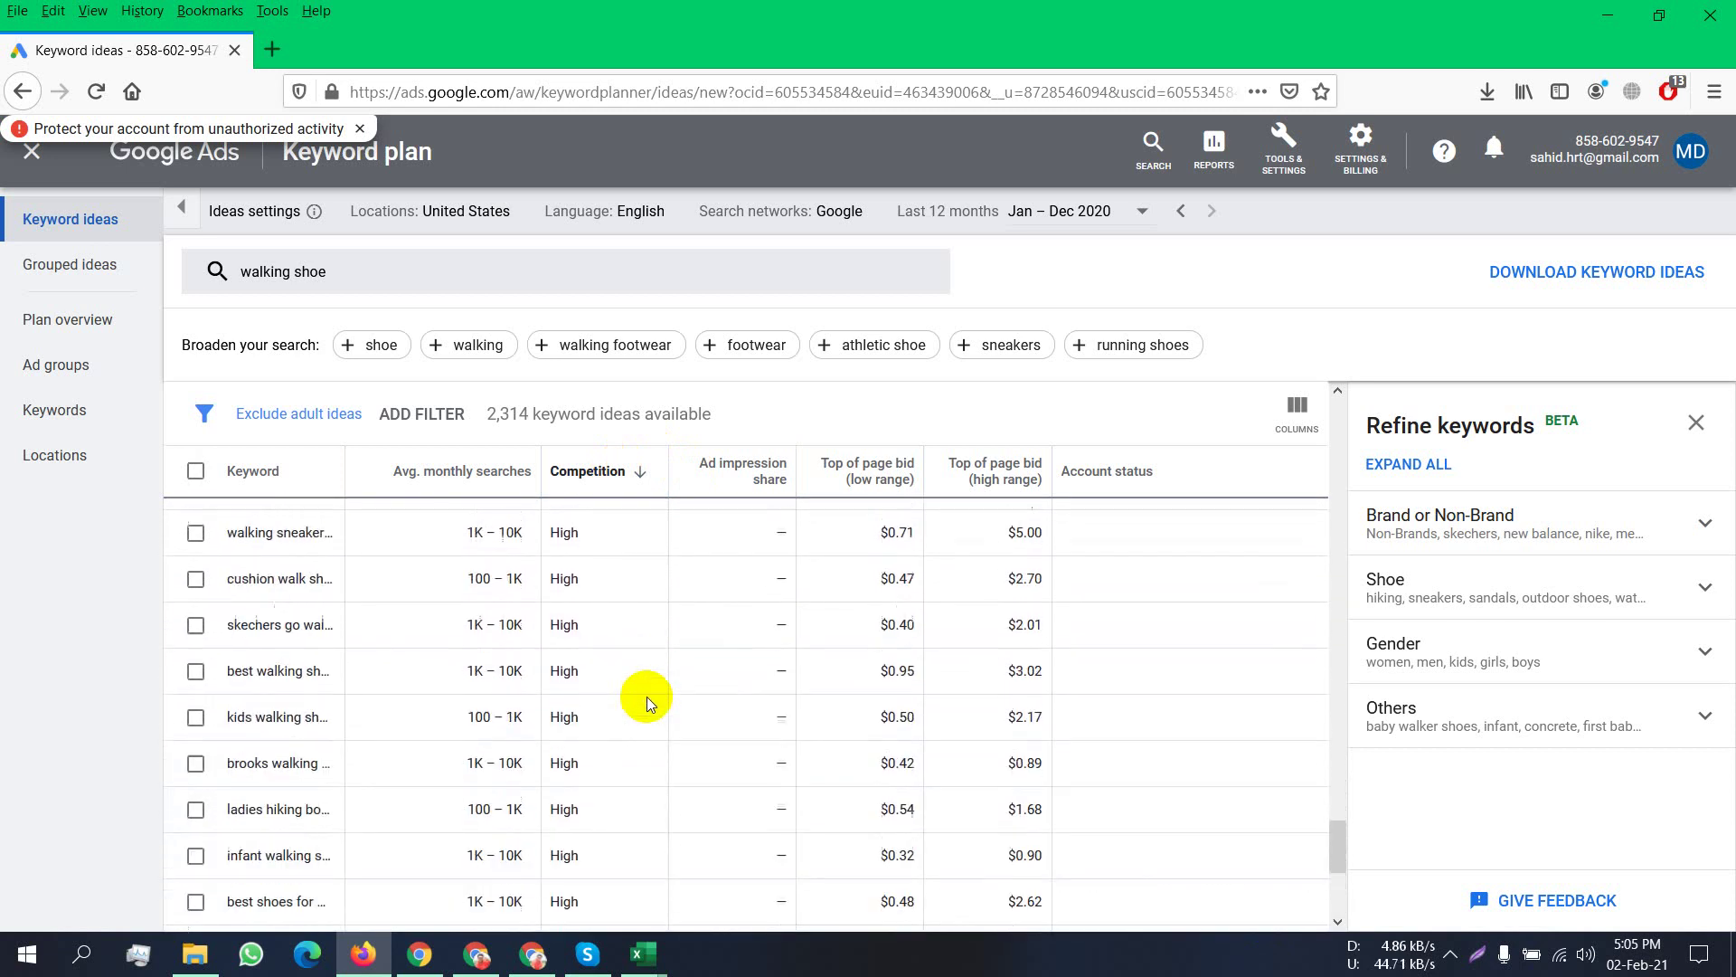
scroll(648, 697, up, 5)
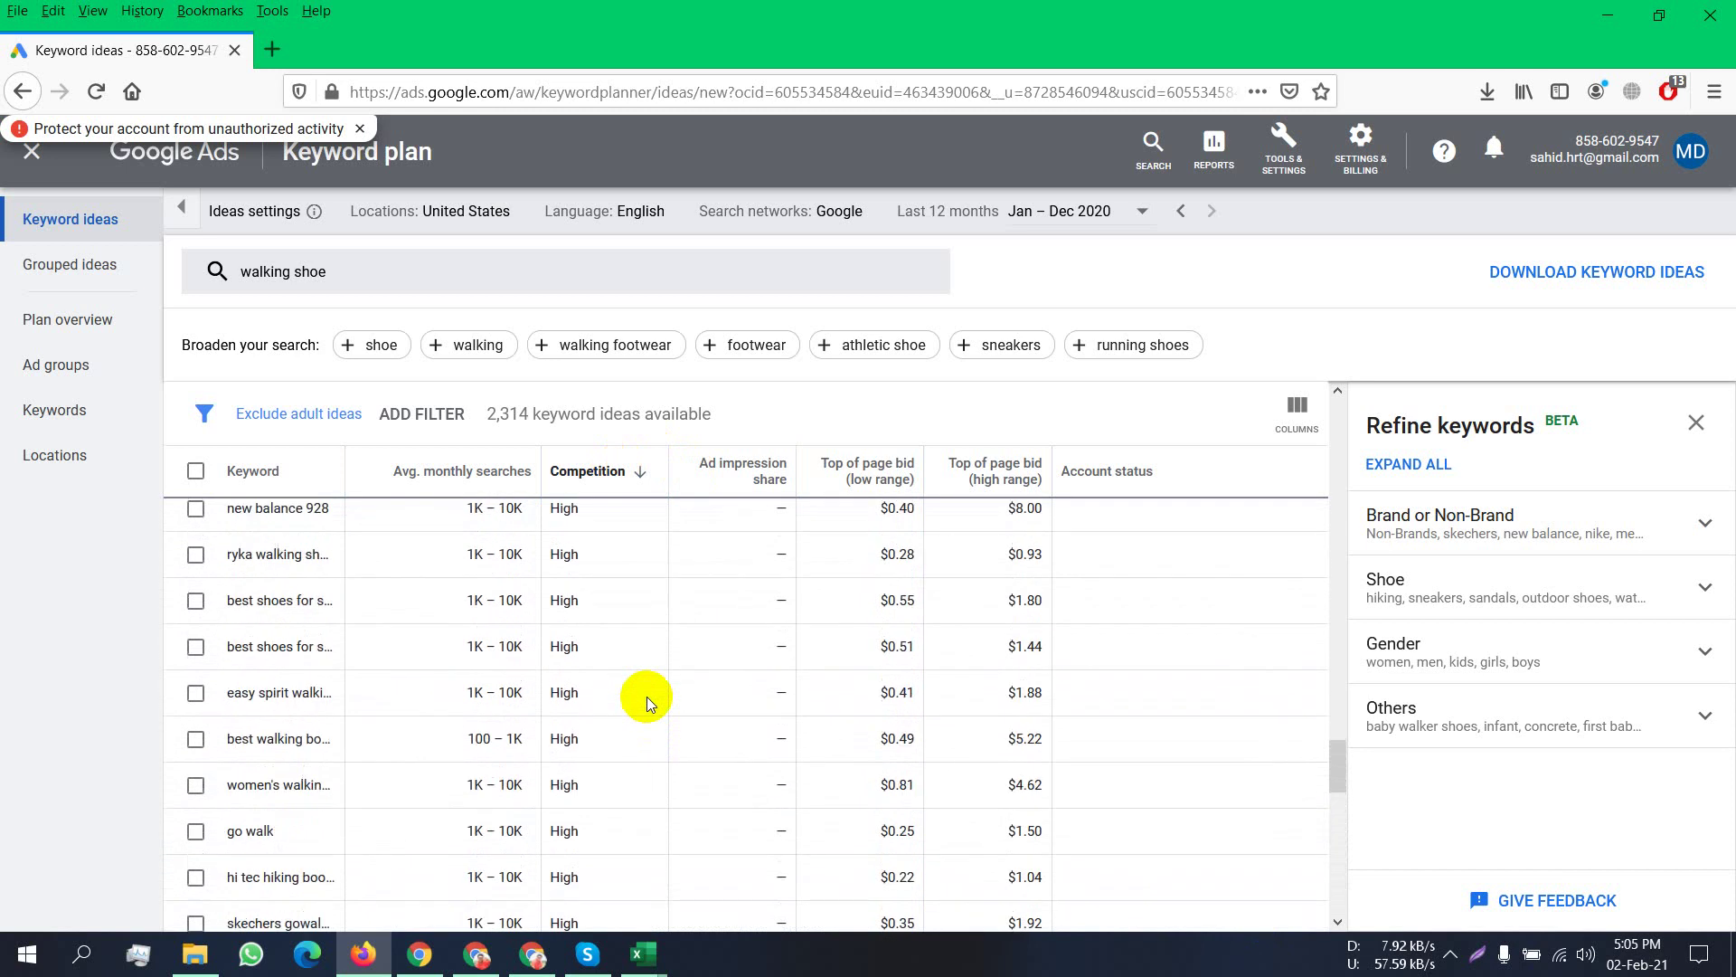
scroll(648, 697, up, 3)
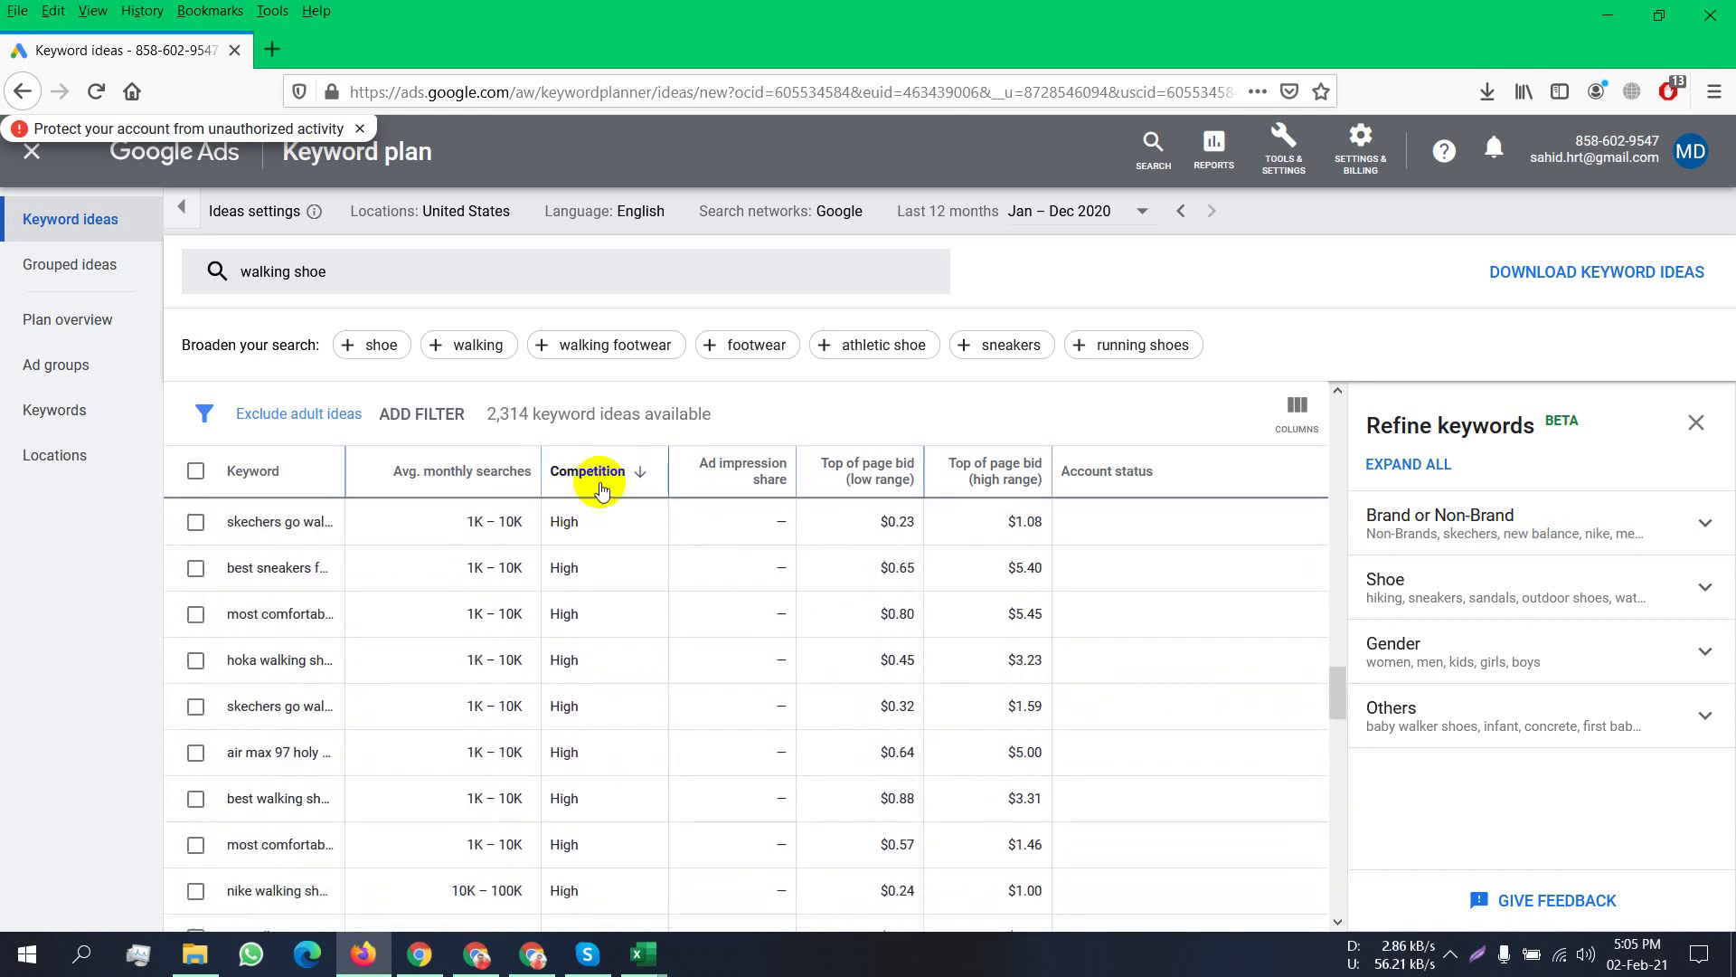
Reverse the competition sort to ascending order and review the first page of keyword ideas for low-competition entries.
mouse_move(603, 474)
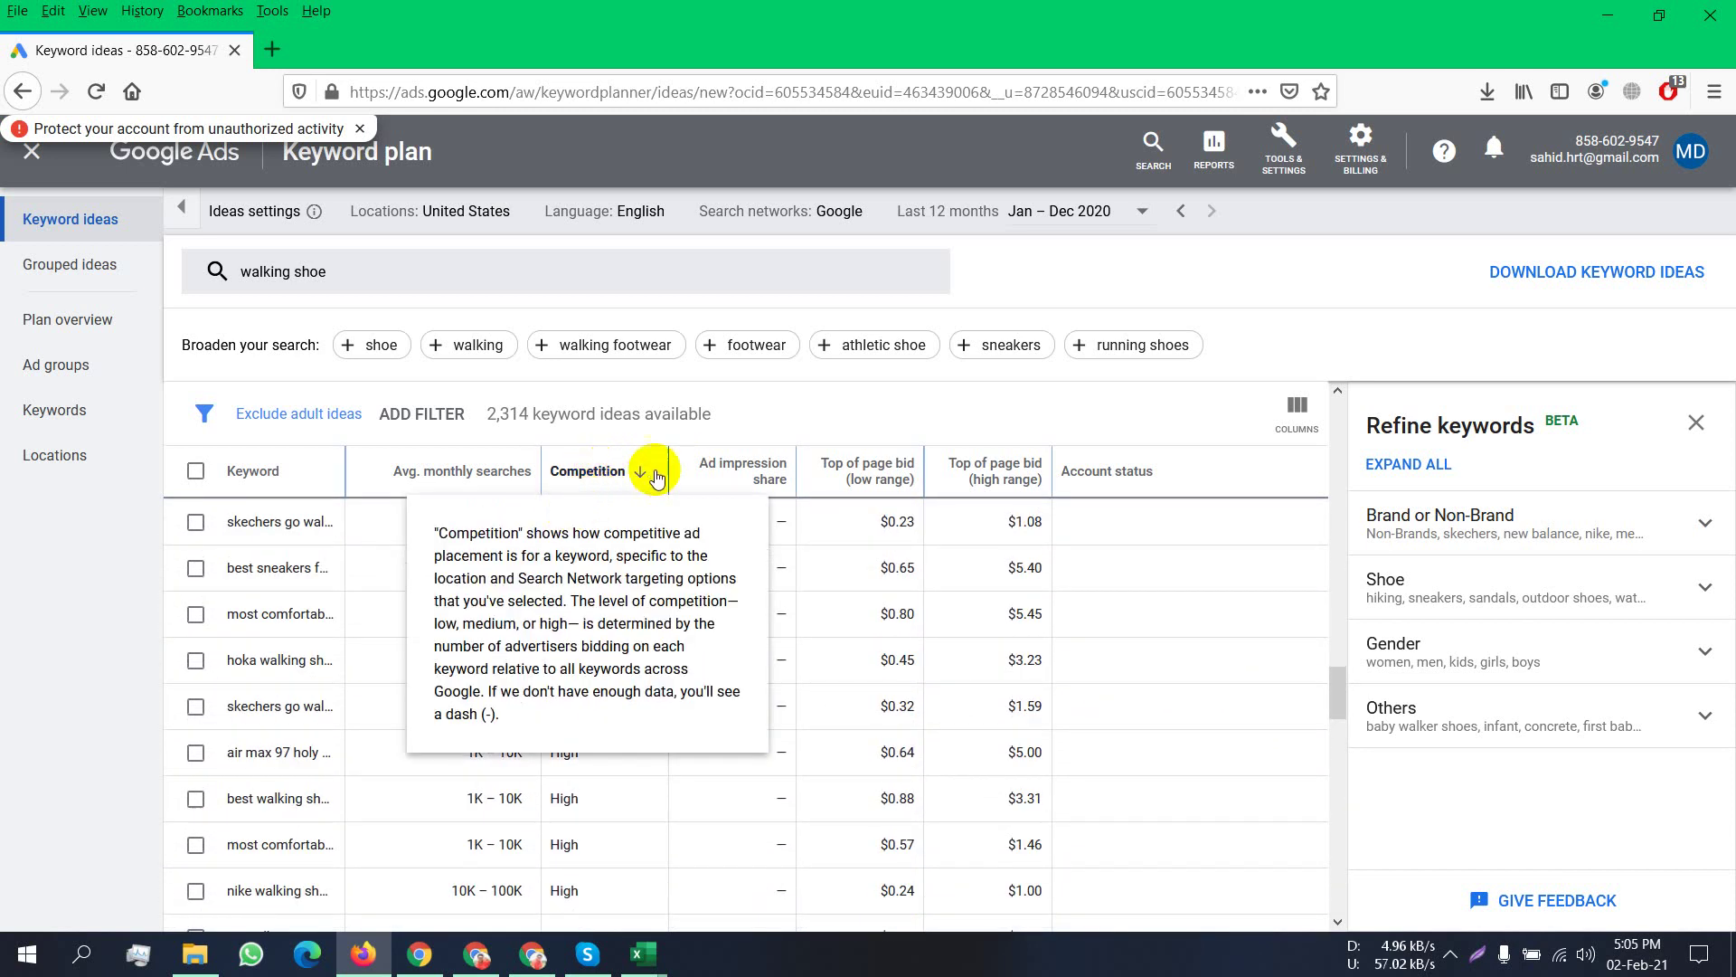
click(641, 475)
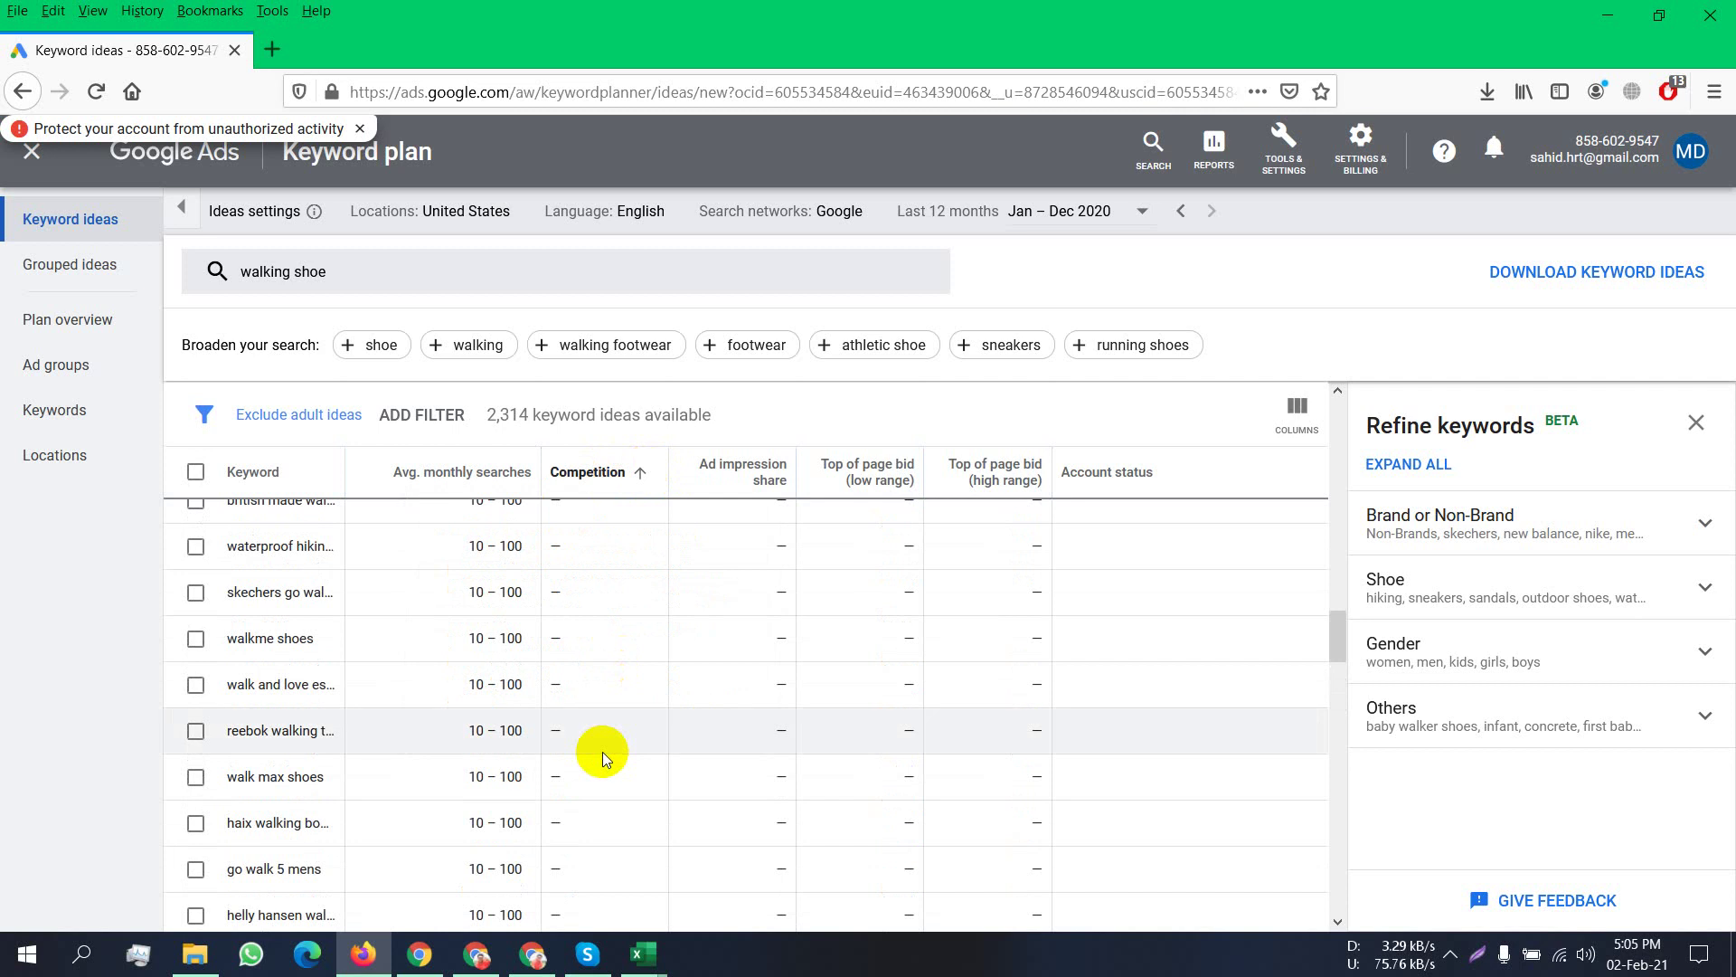
scroll(602, 751, down, 3)
scroll(603, 752, down, 8)
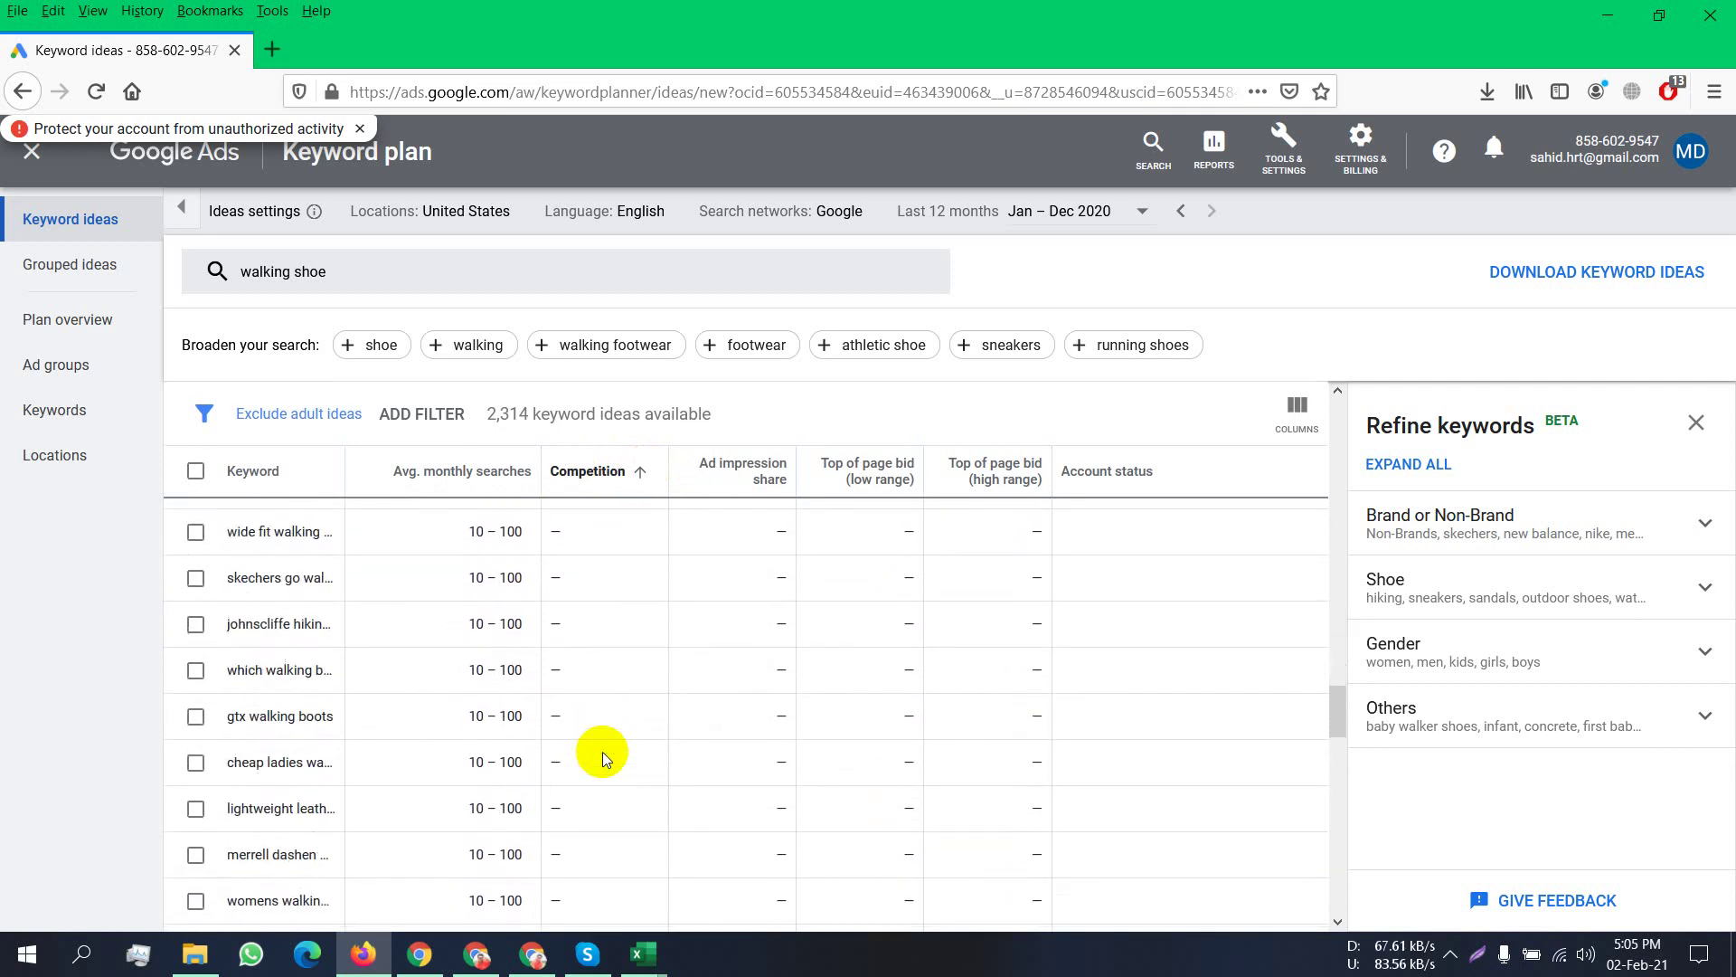
scroll(692, 744, down, 10)
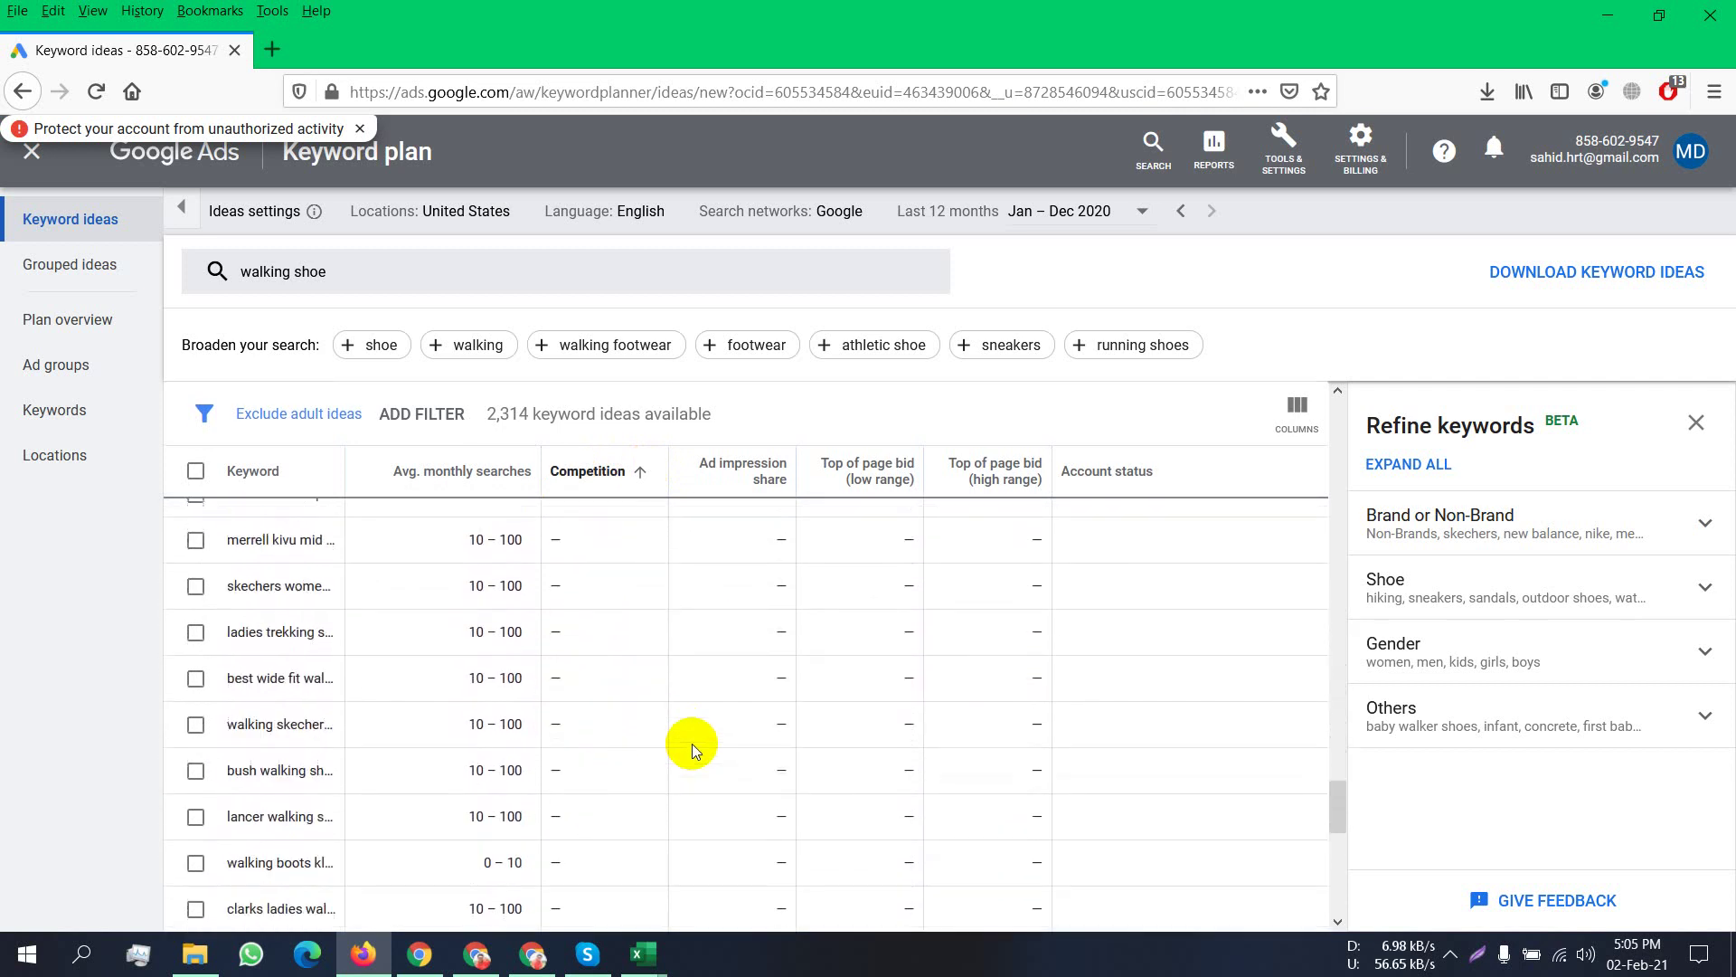
scroll(692, 743, down, 3)
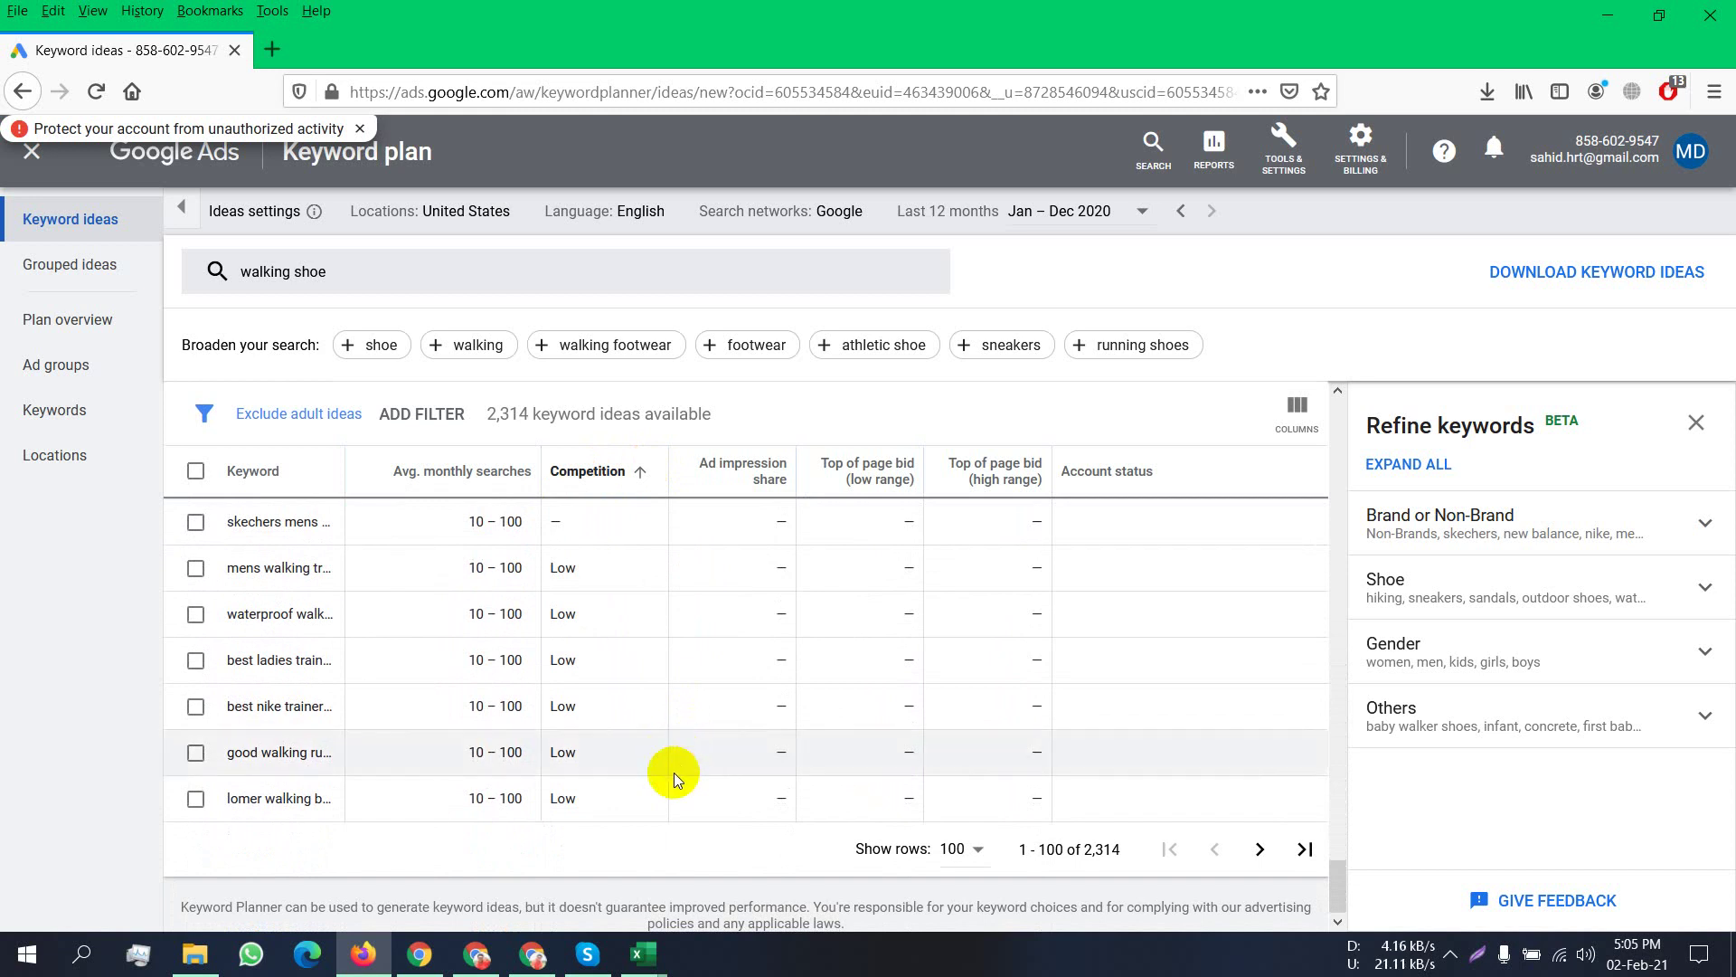
scroll(520, 769, up, 3)
scroll(609, 764, down, 3)
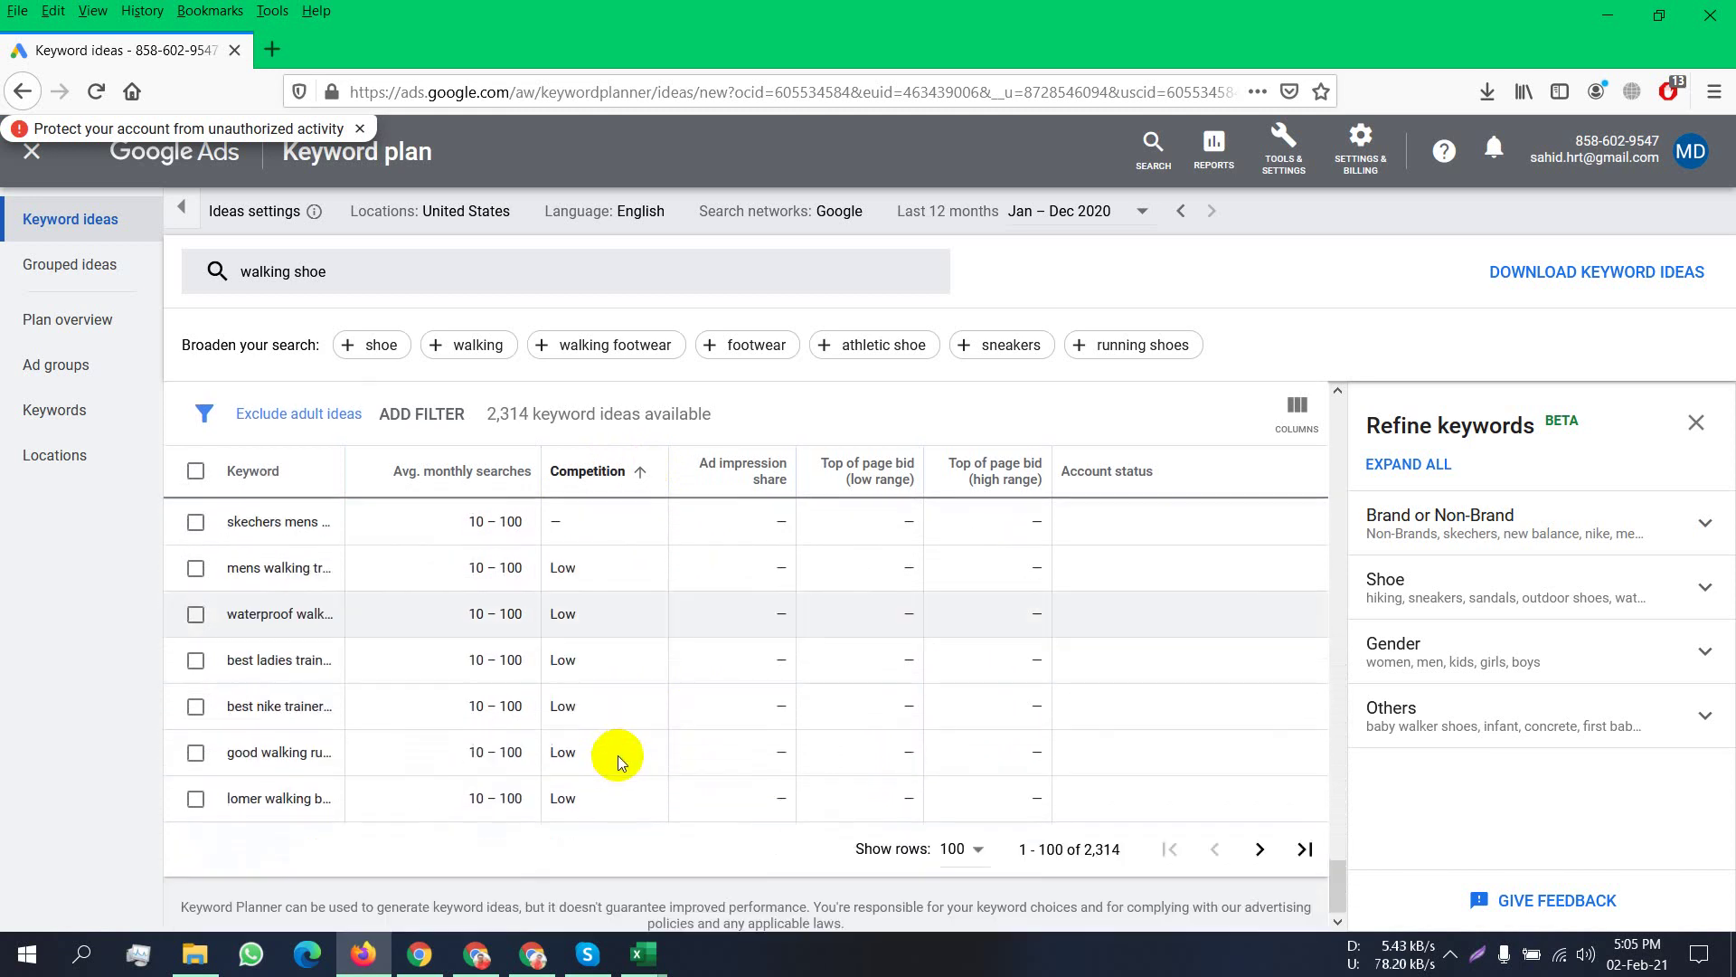
Show 200 keyword ideas per page and select the medium-competition keywords "walking in heels" and the "walking flip flop…" entry directly below it.
click(964, 852)
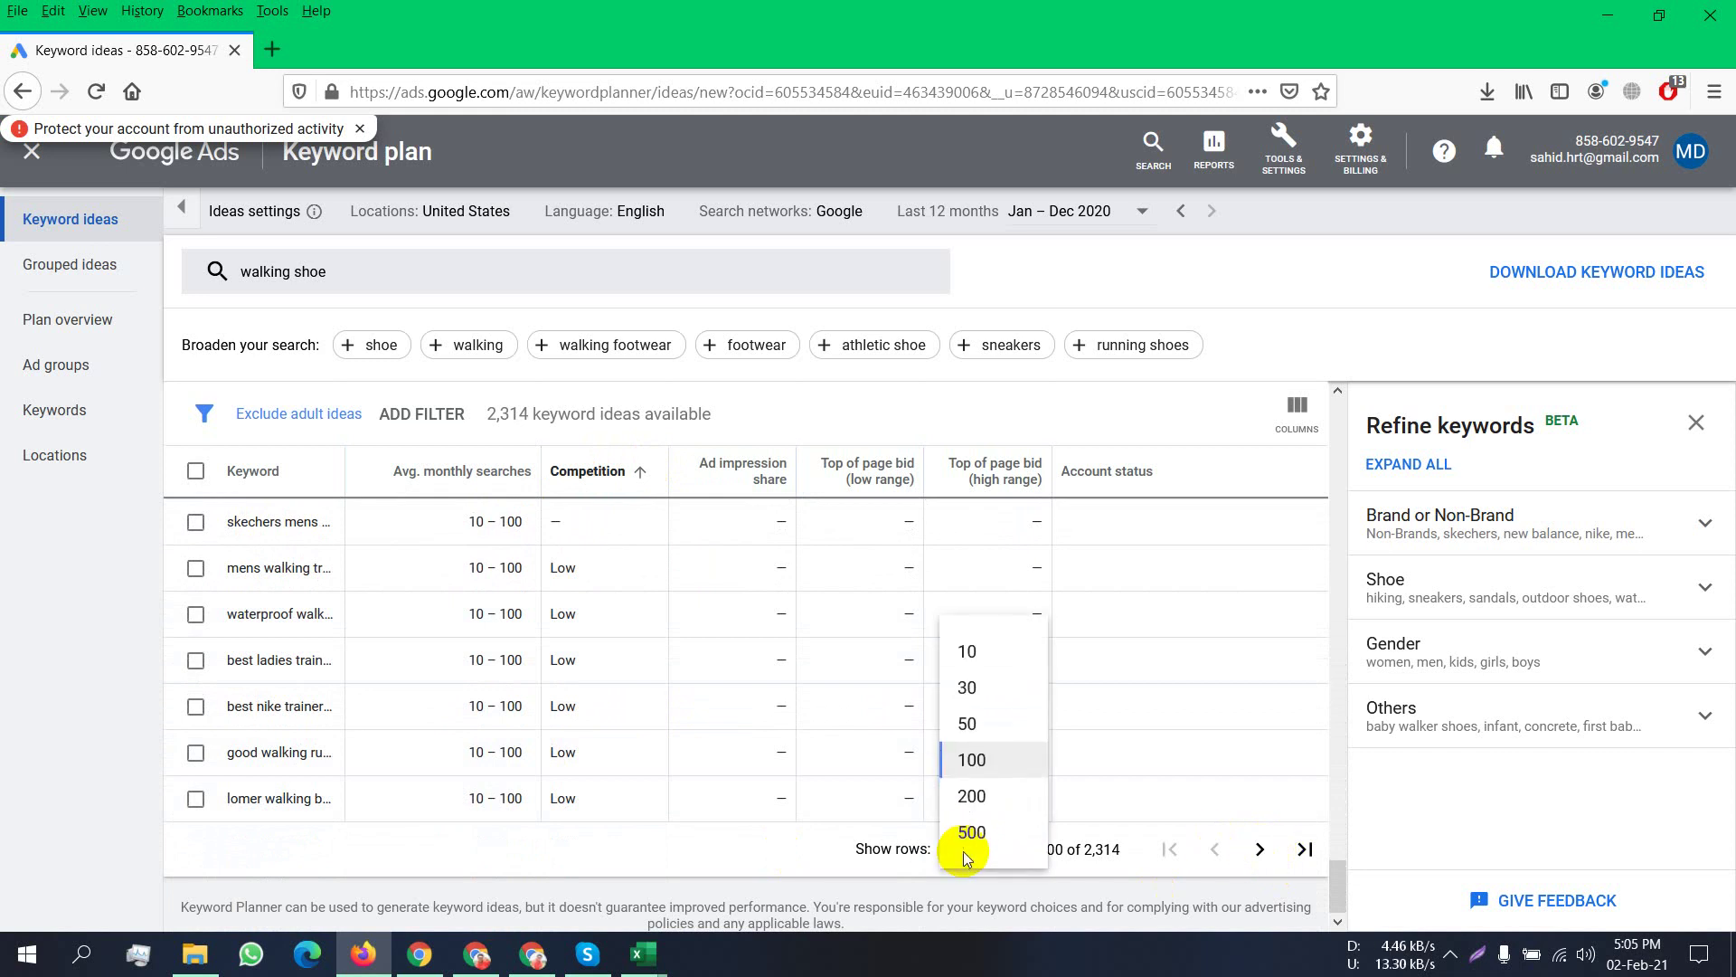
click(990, 801)
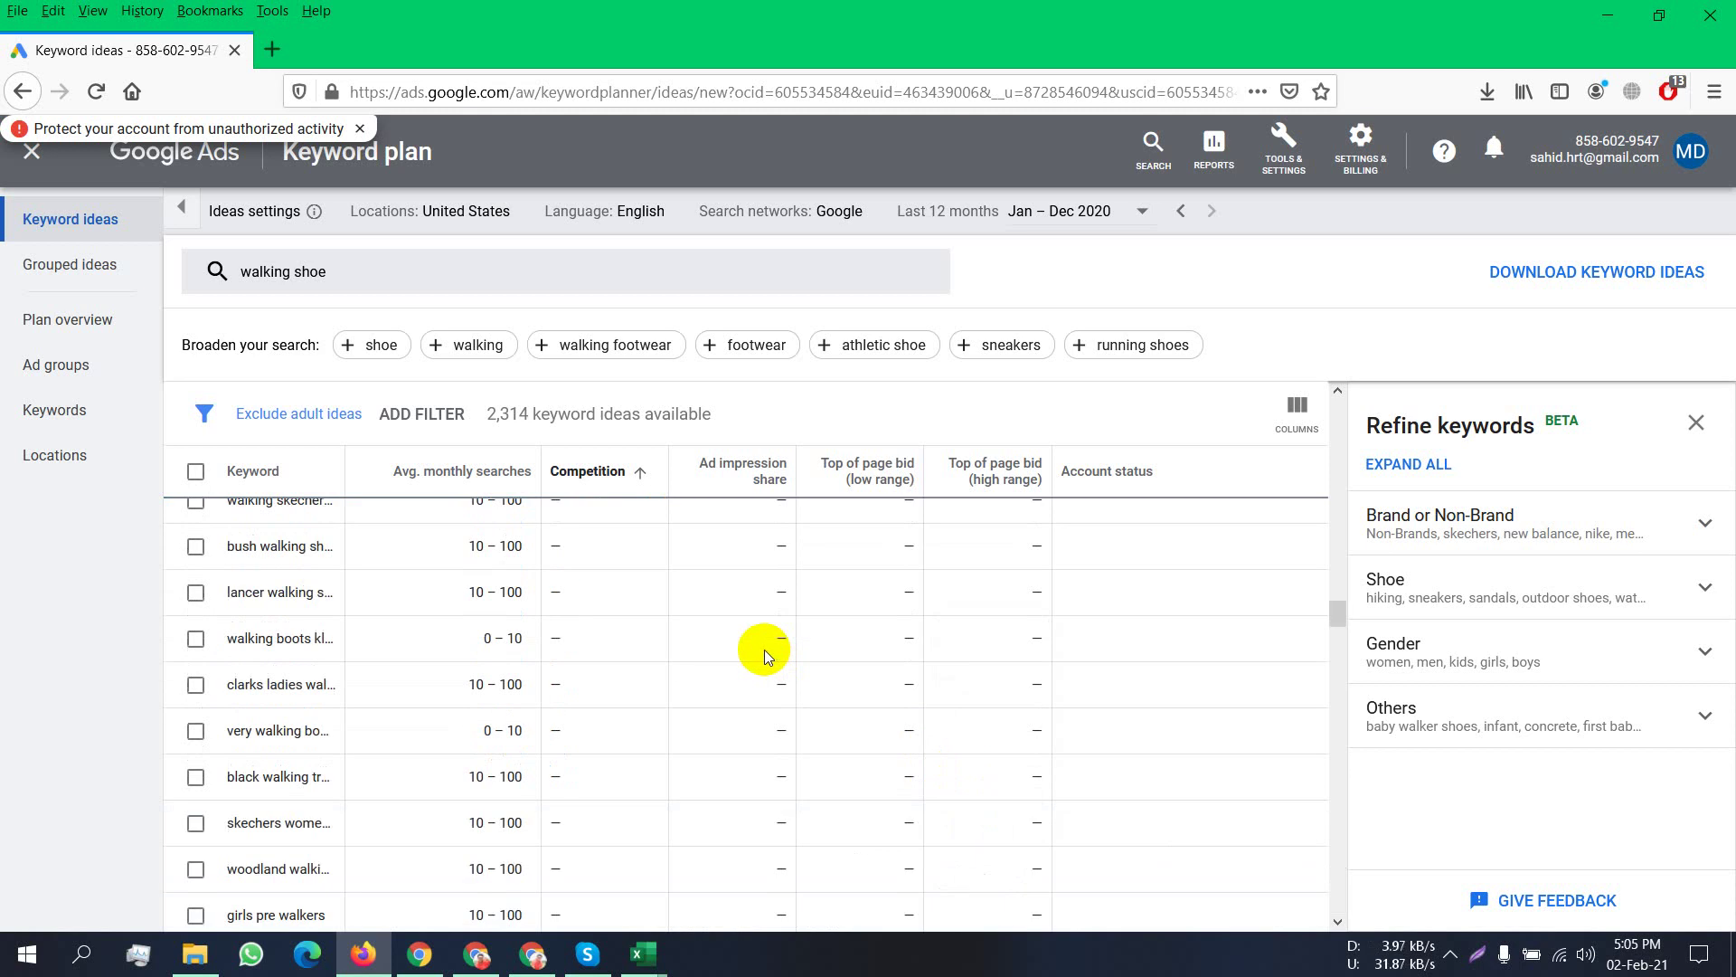
scroll(763, 649, down, 10)
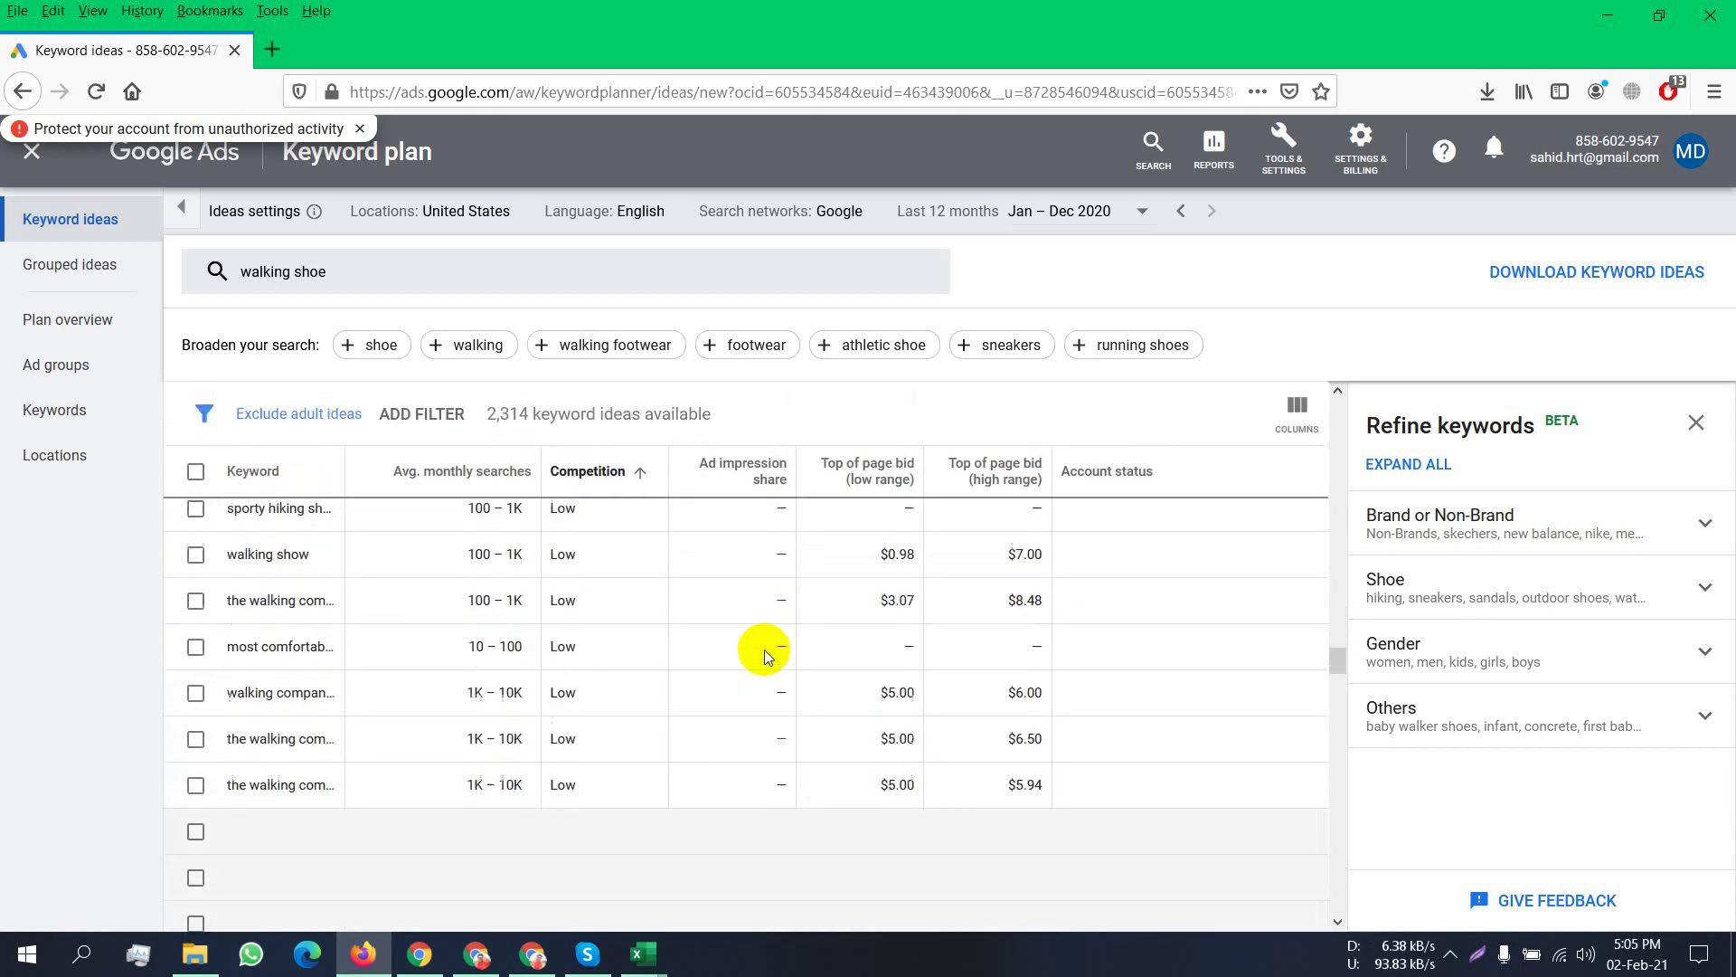
scroll(763, 650, down, 3)
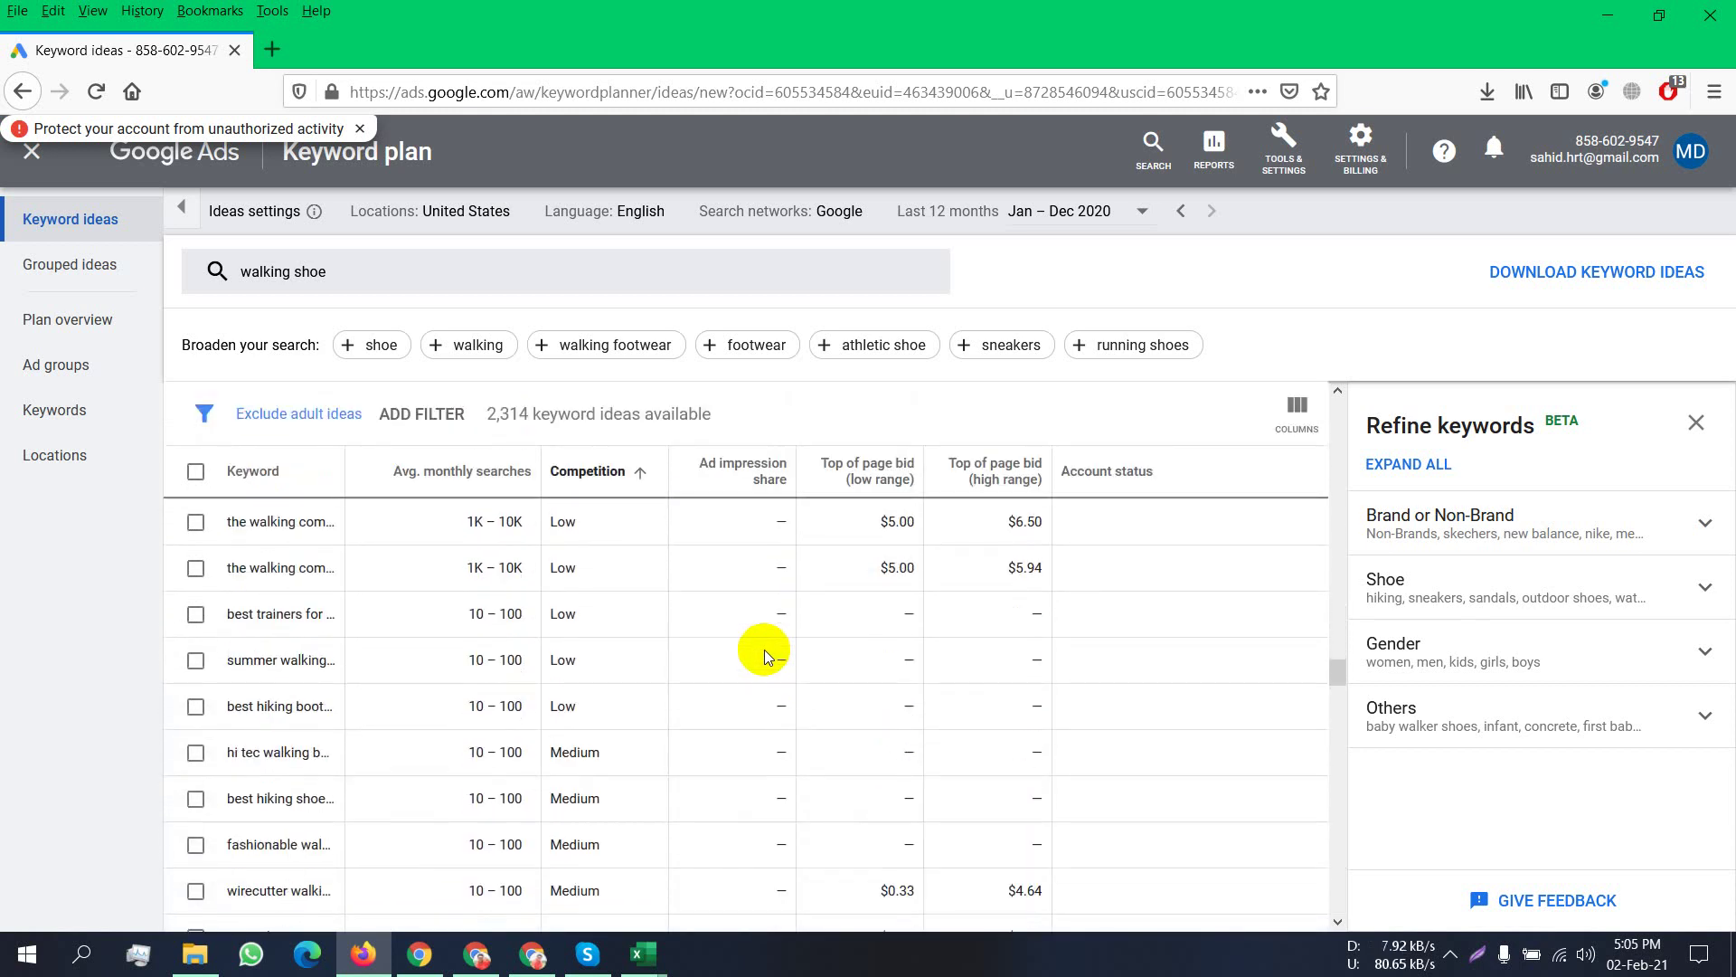
scroll(763, 649, down, 2)
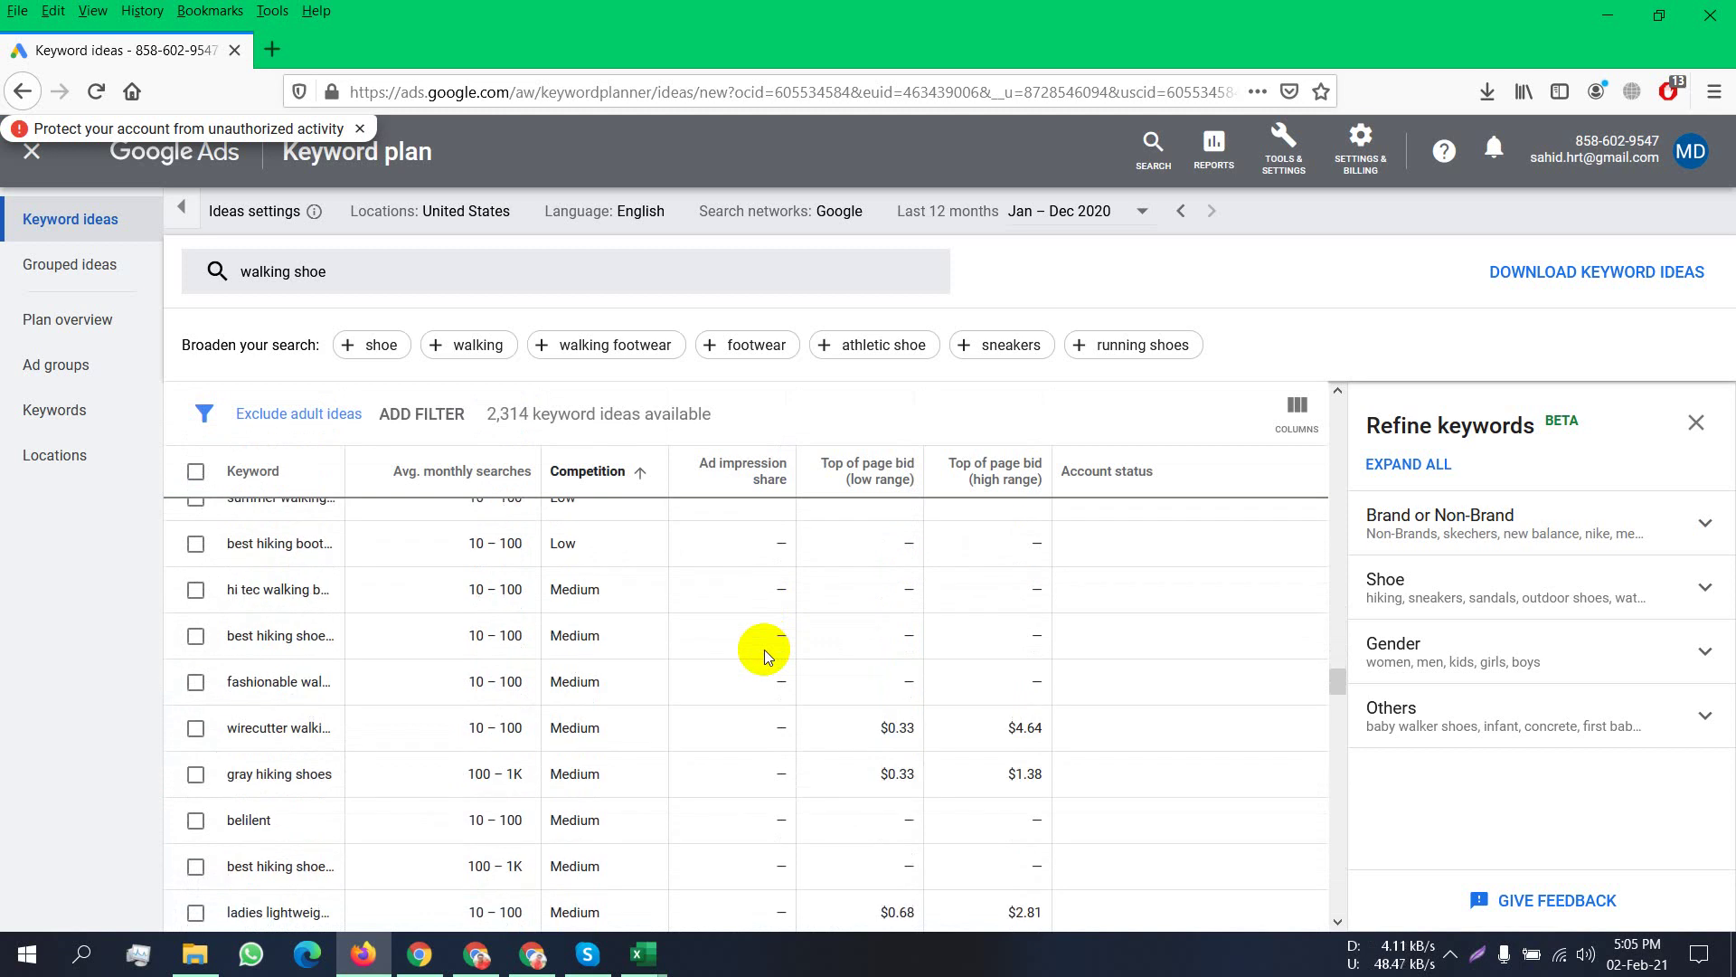
scroll(764, 649, down, 4)
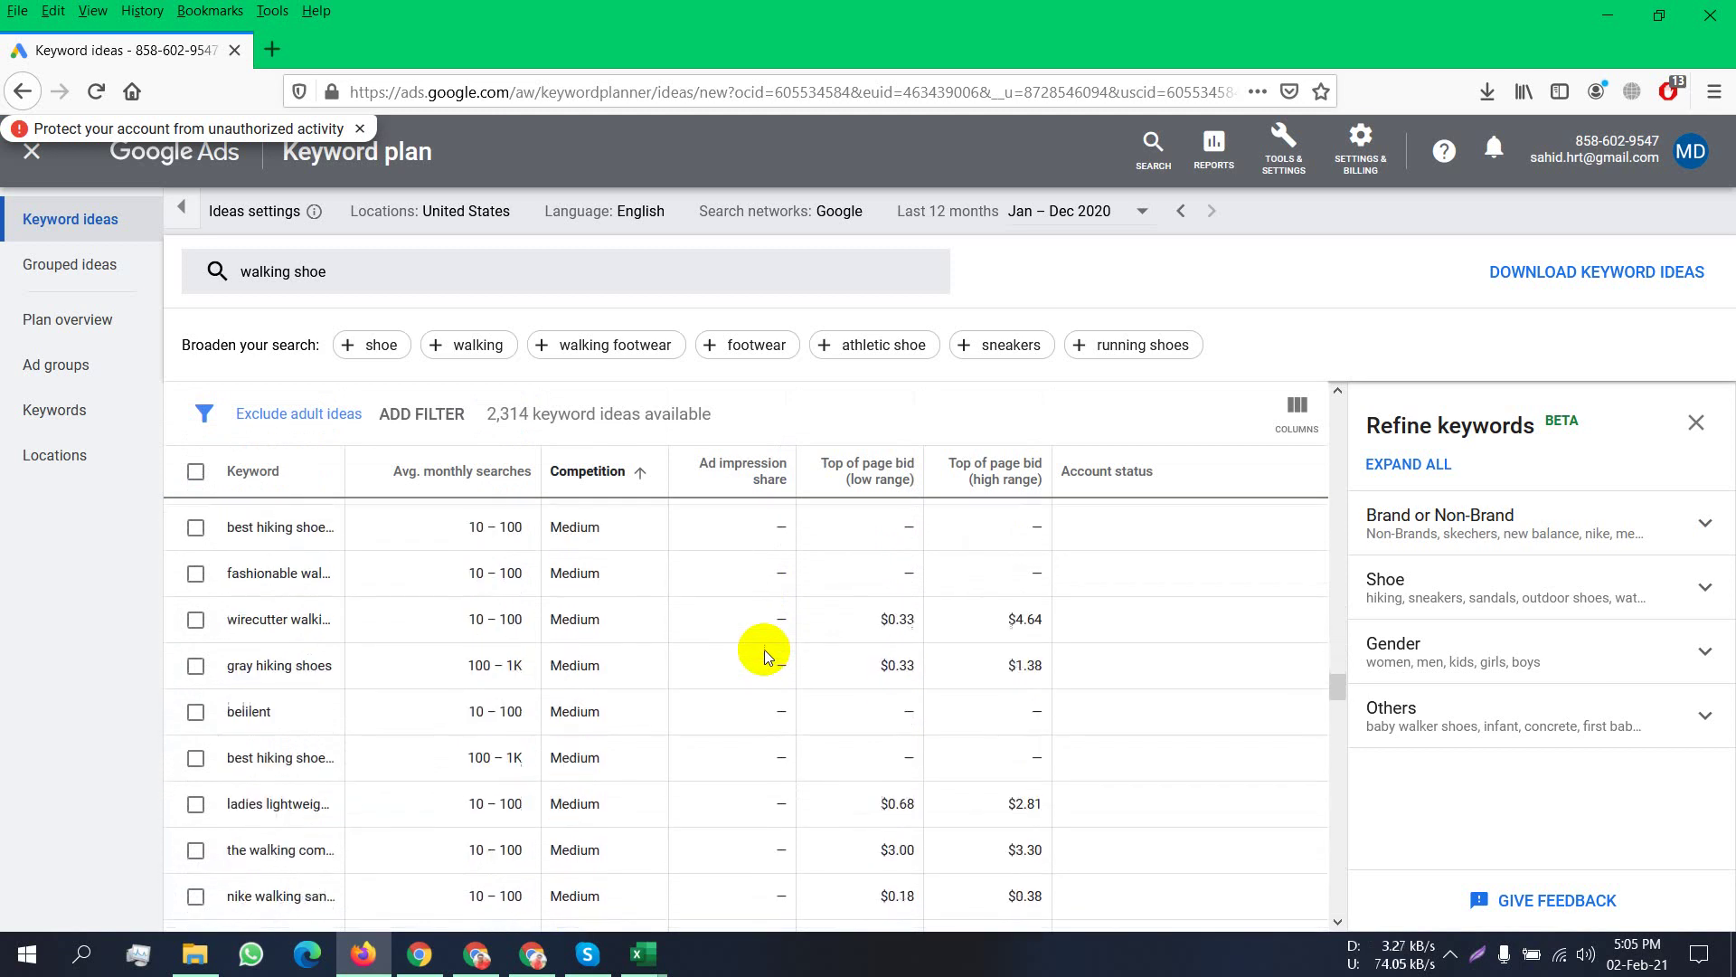
scroll(764, 649, down, 1)
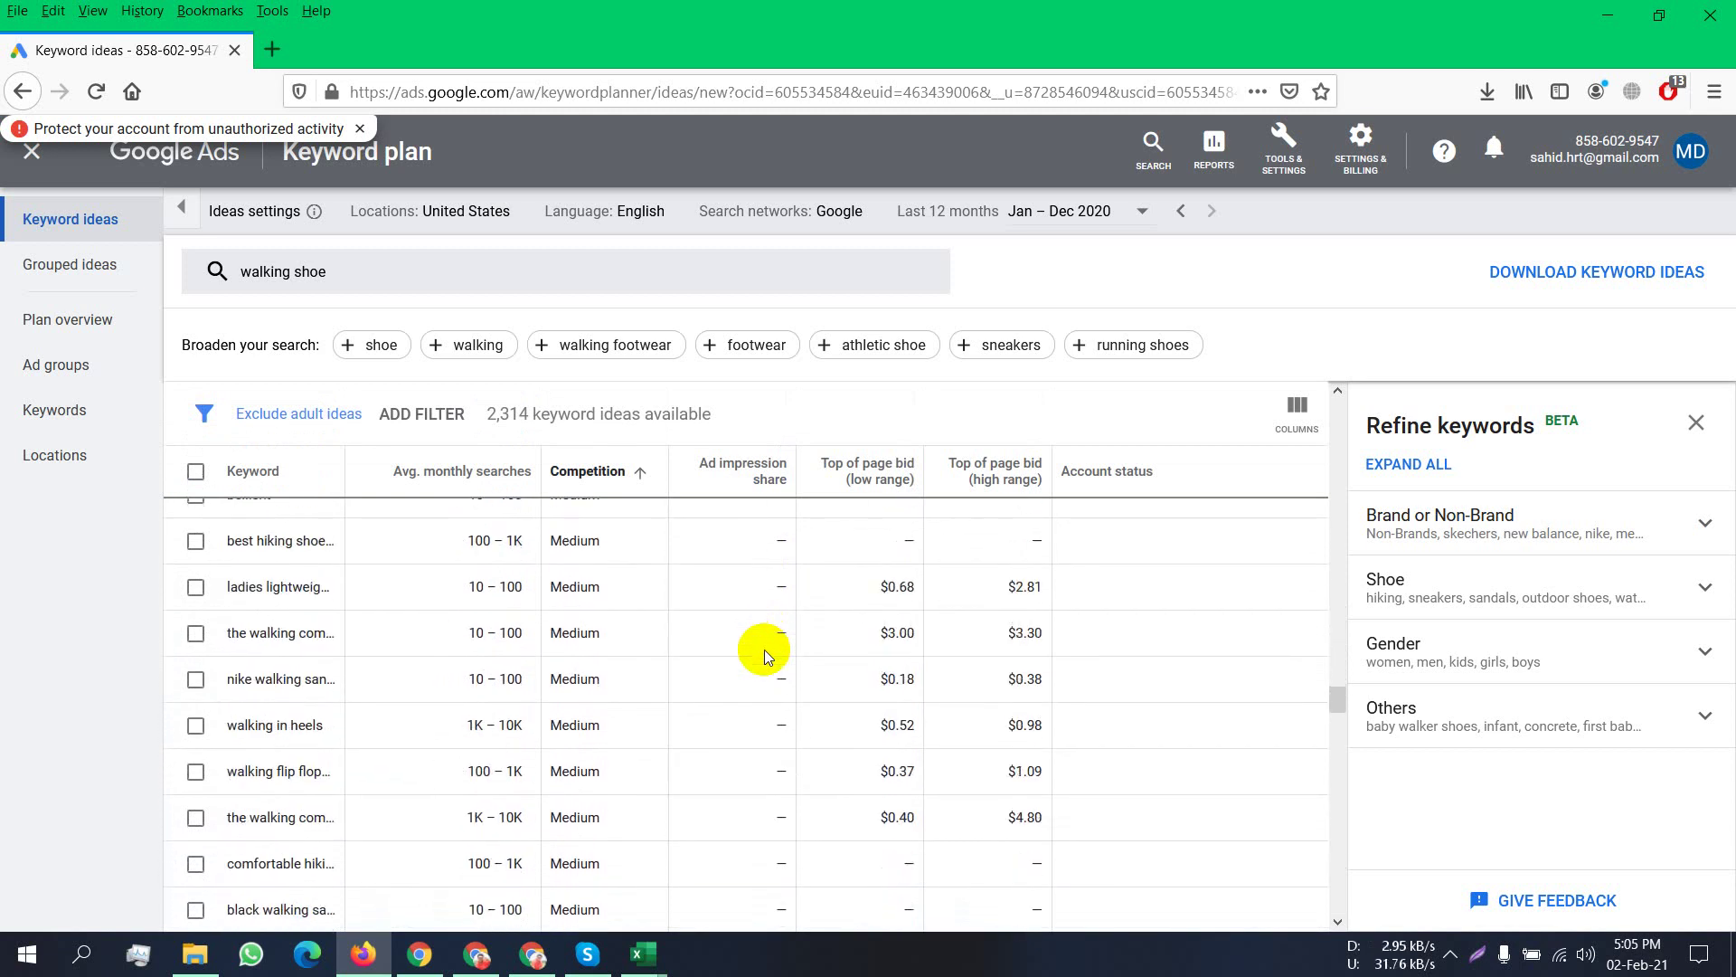
click(195, 724)
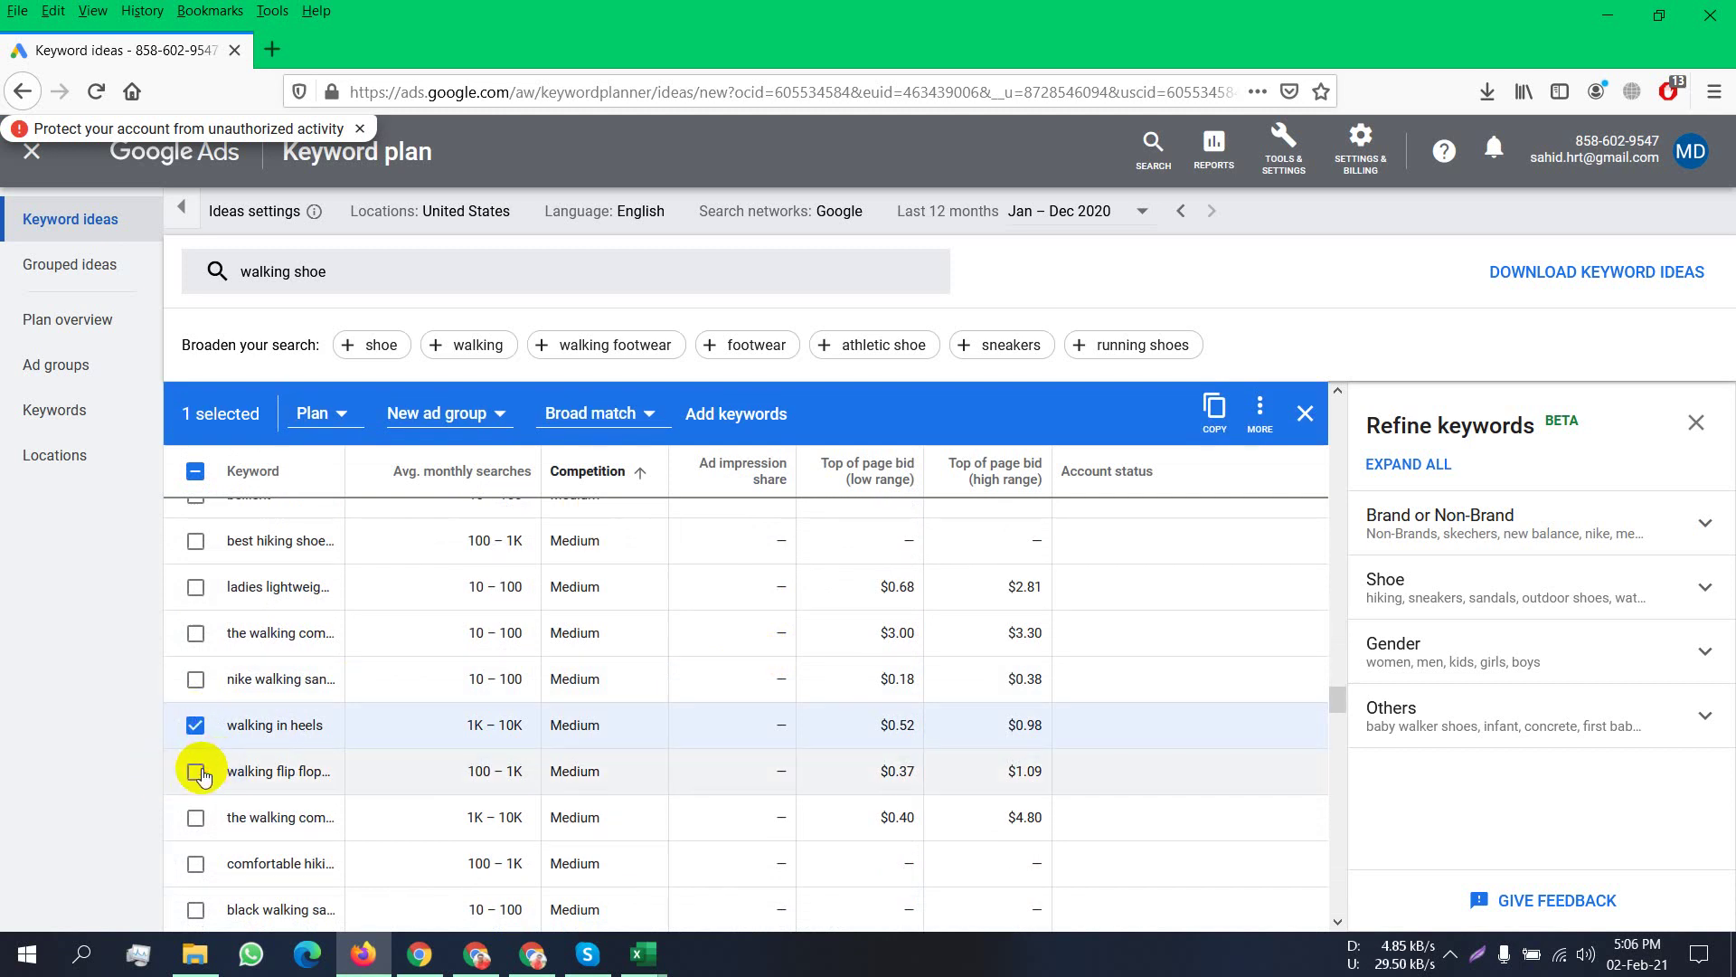
click(205, 771)
Add the three adjacent low-competition walking company keywords with 1K – 10K monthly searches to the selection.
scroll(200, 774, down, 3)
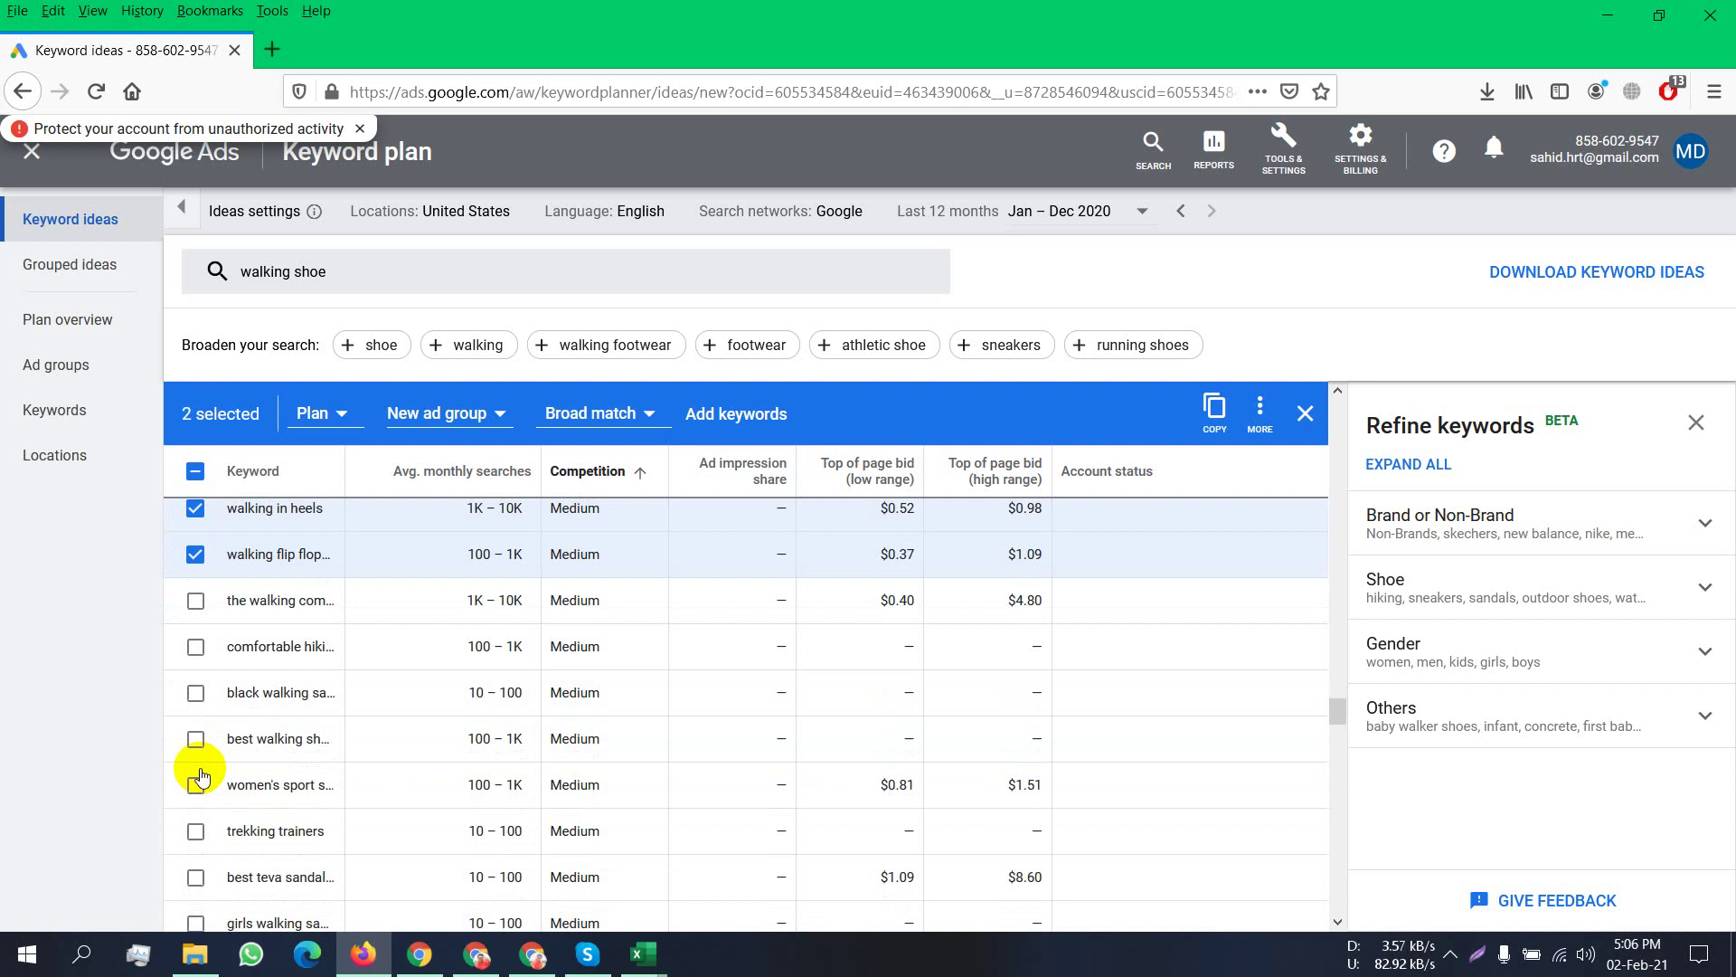
scroll(201, 775, down, 2)
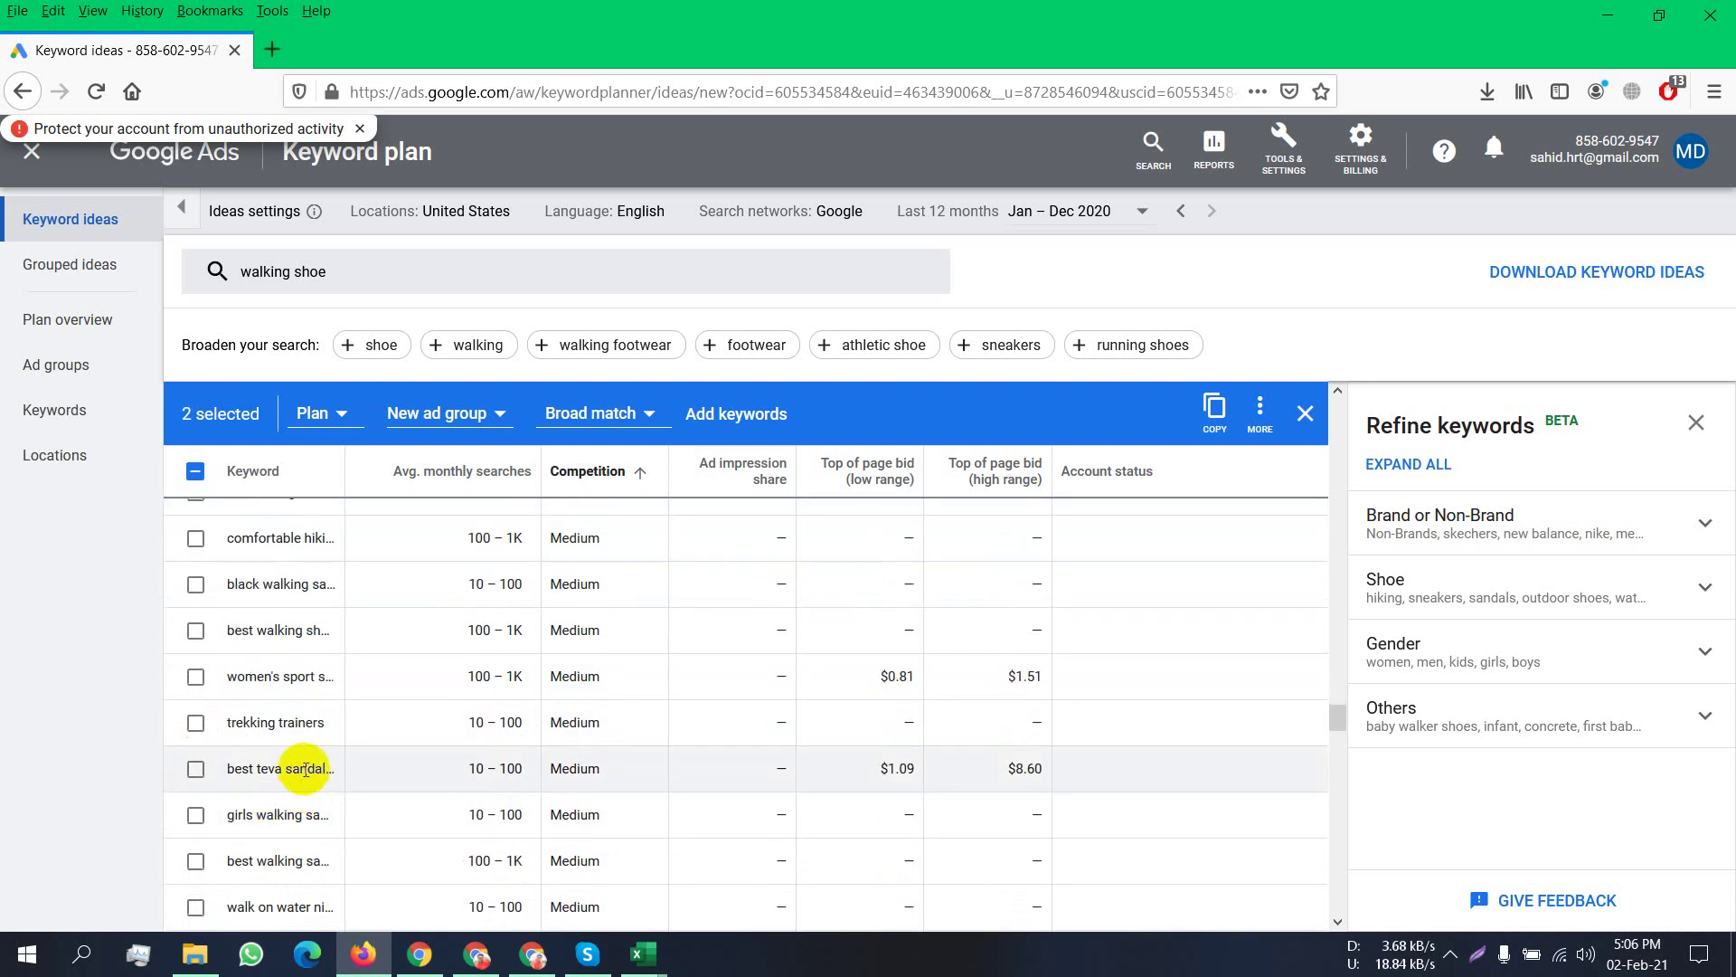
scroll(512, 710, down, 6)
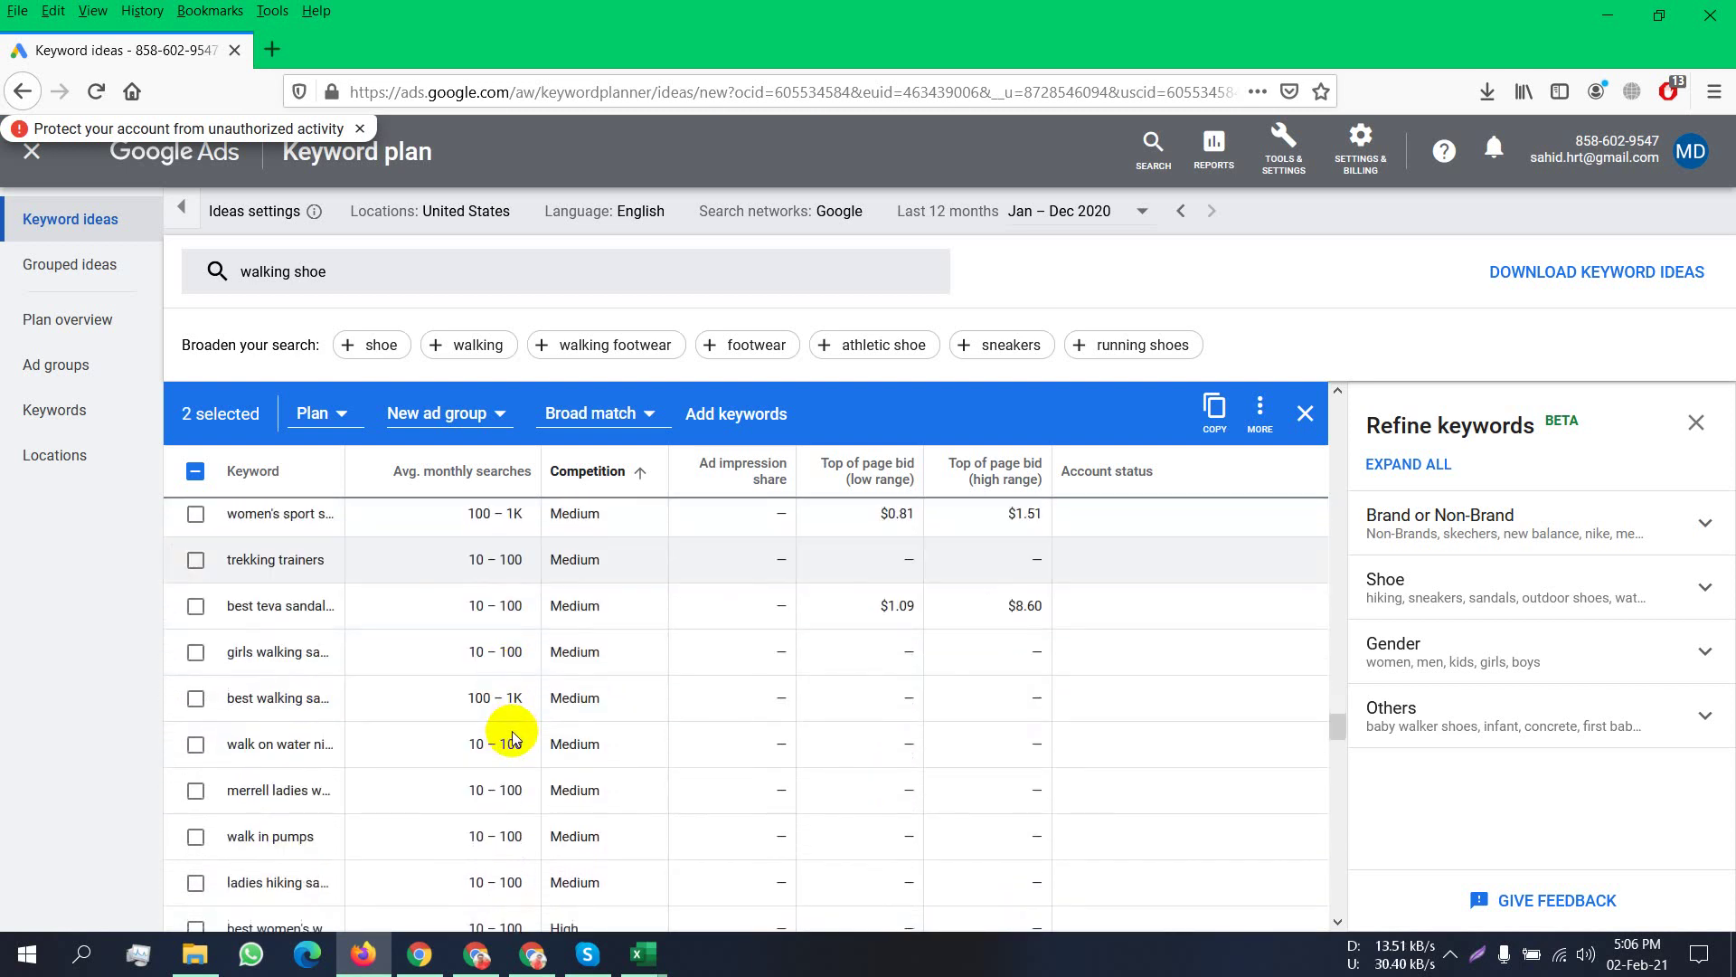
scroll(512, 740, down, 5)
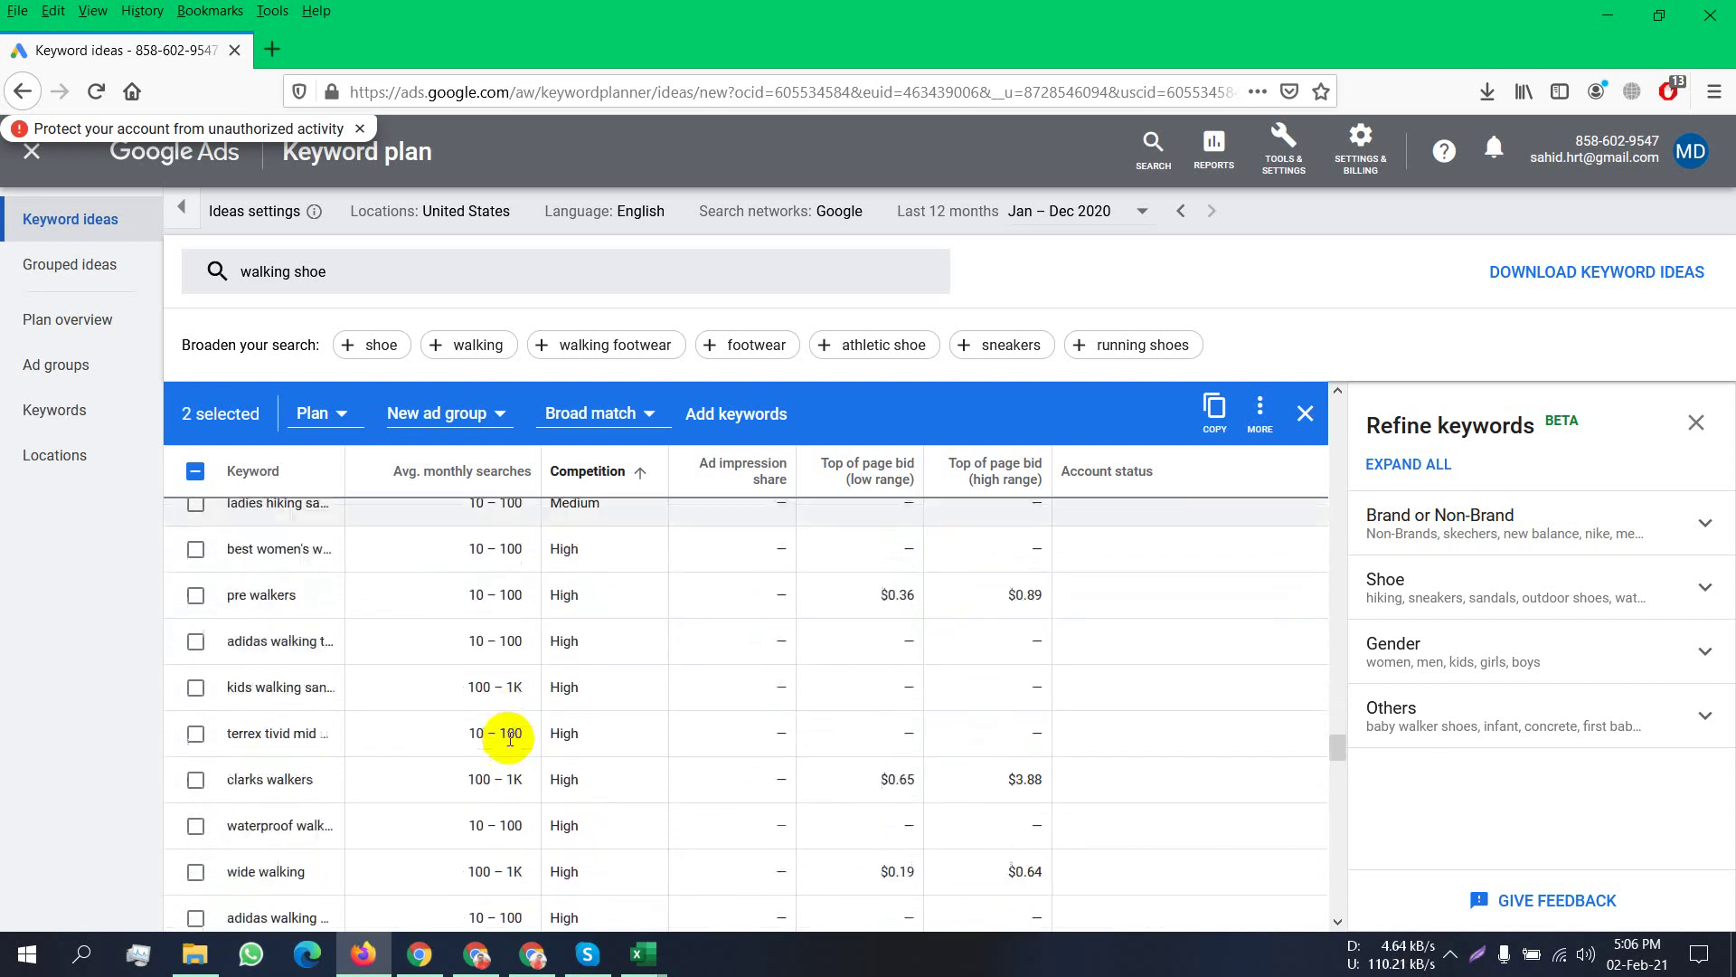
scroll(512, 744, up, 12)
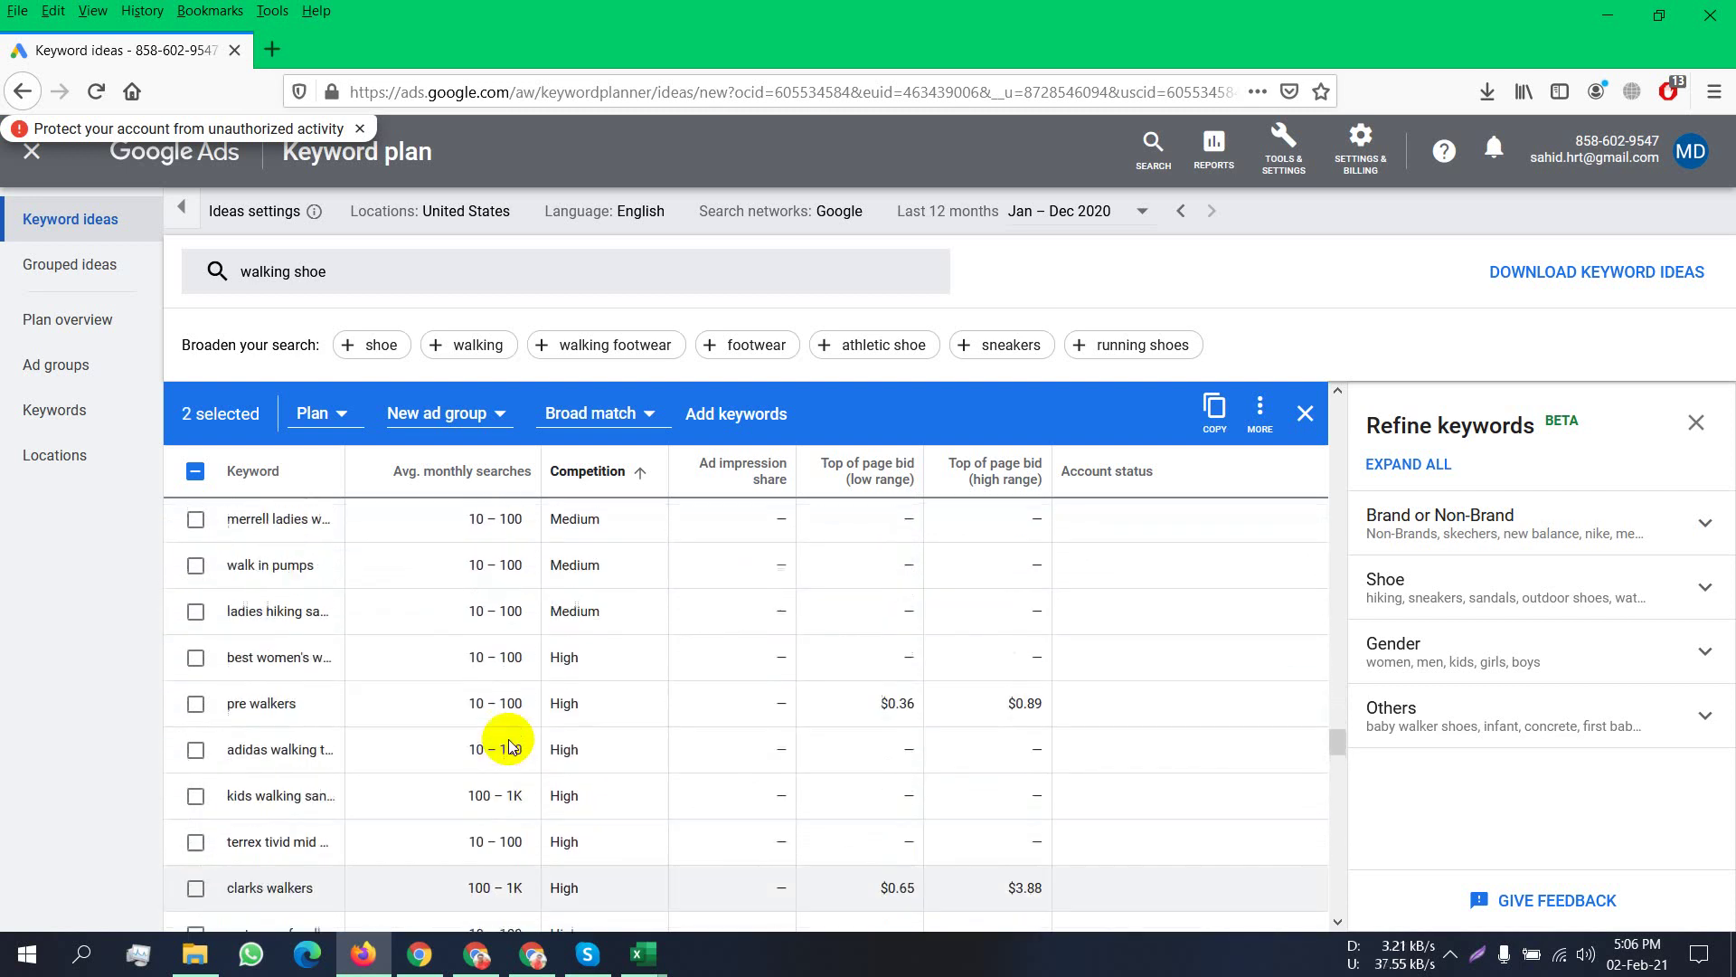
scroll(512, 740, up, 10)
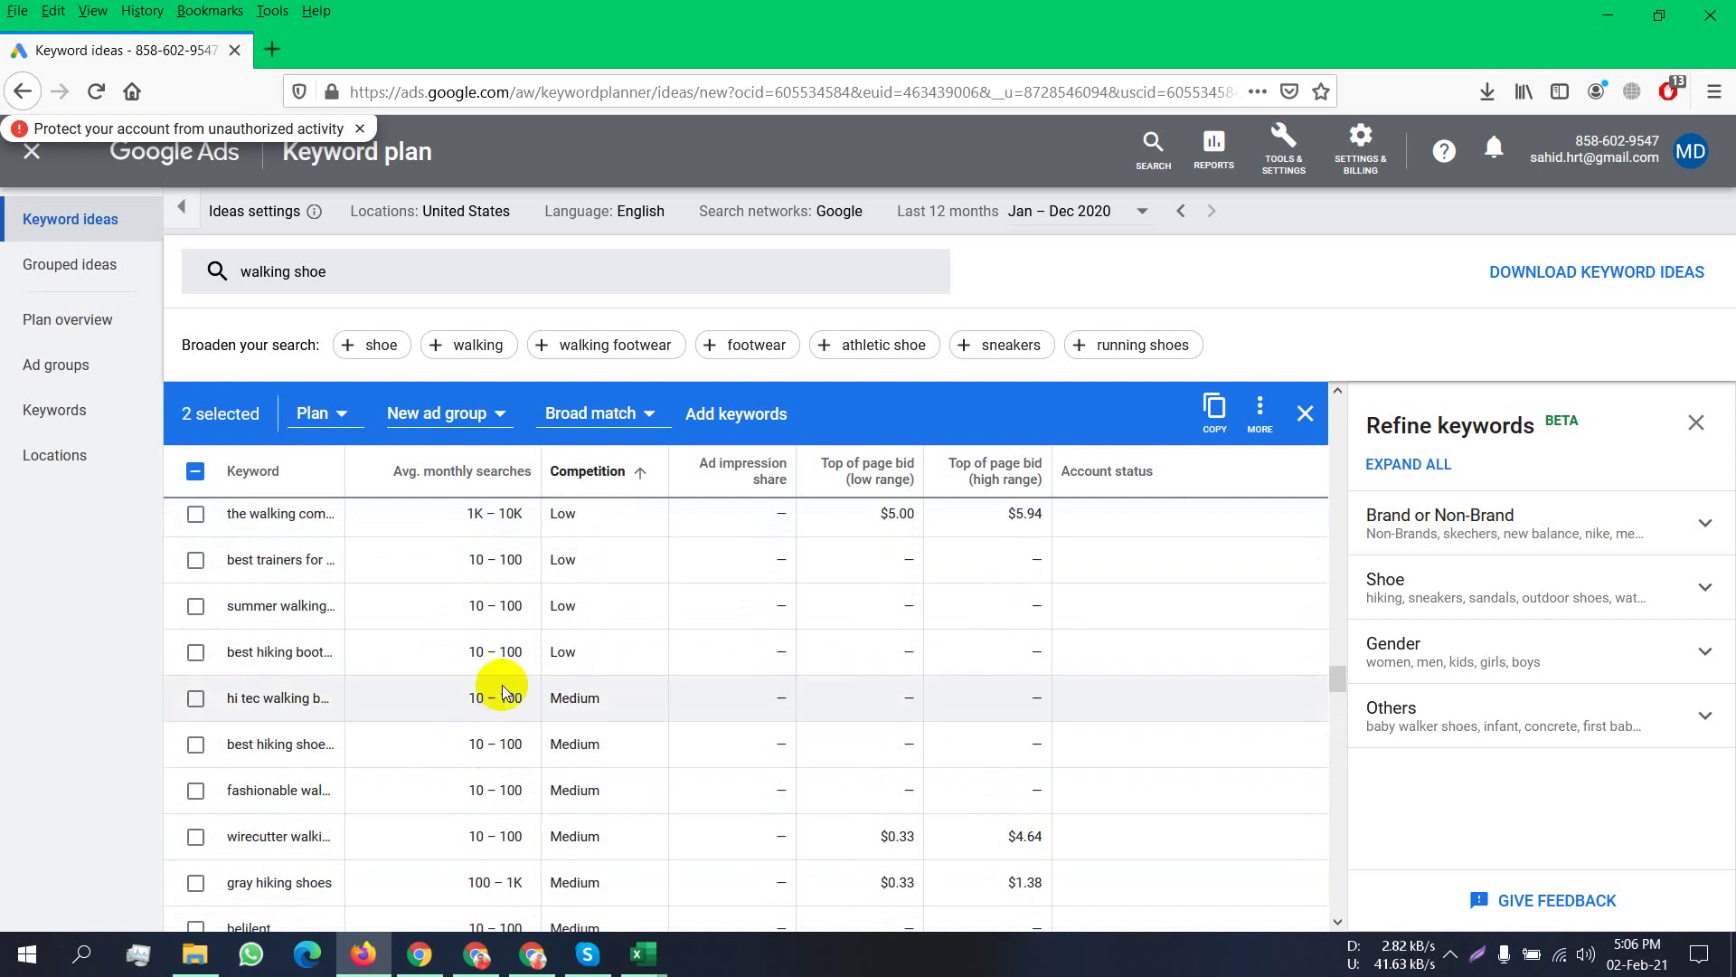
scroll(498, 679, up, 2)
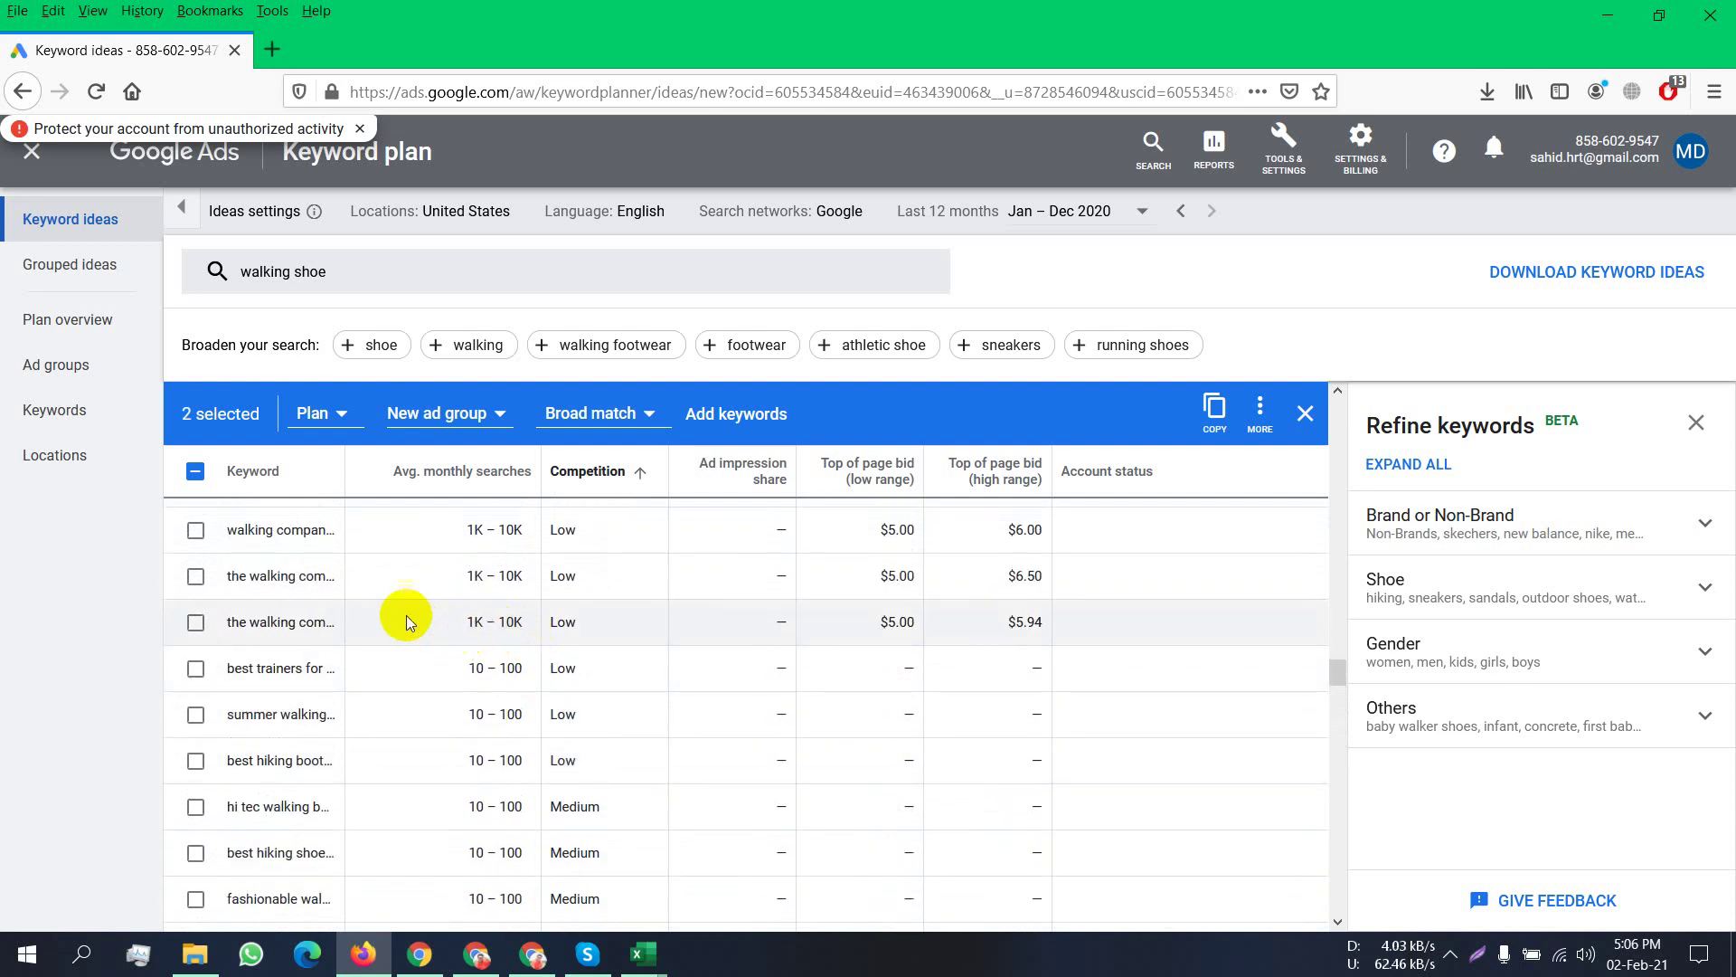
click(195, 622)
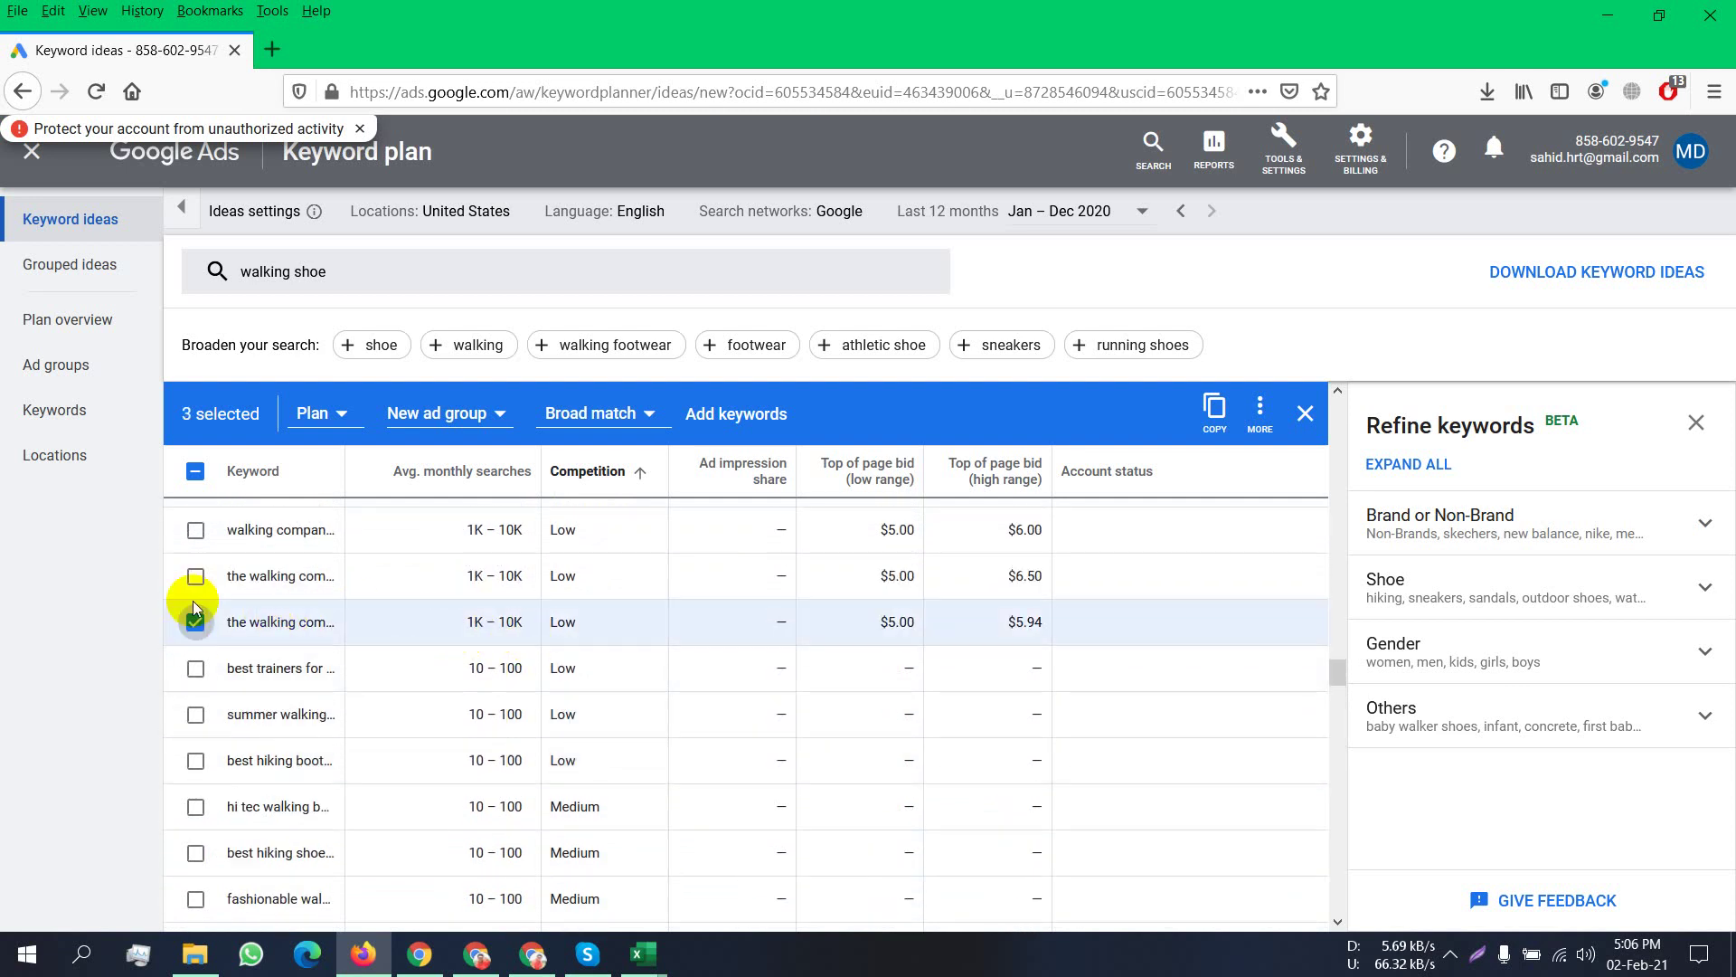
click(195, 576)
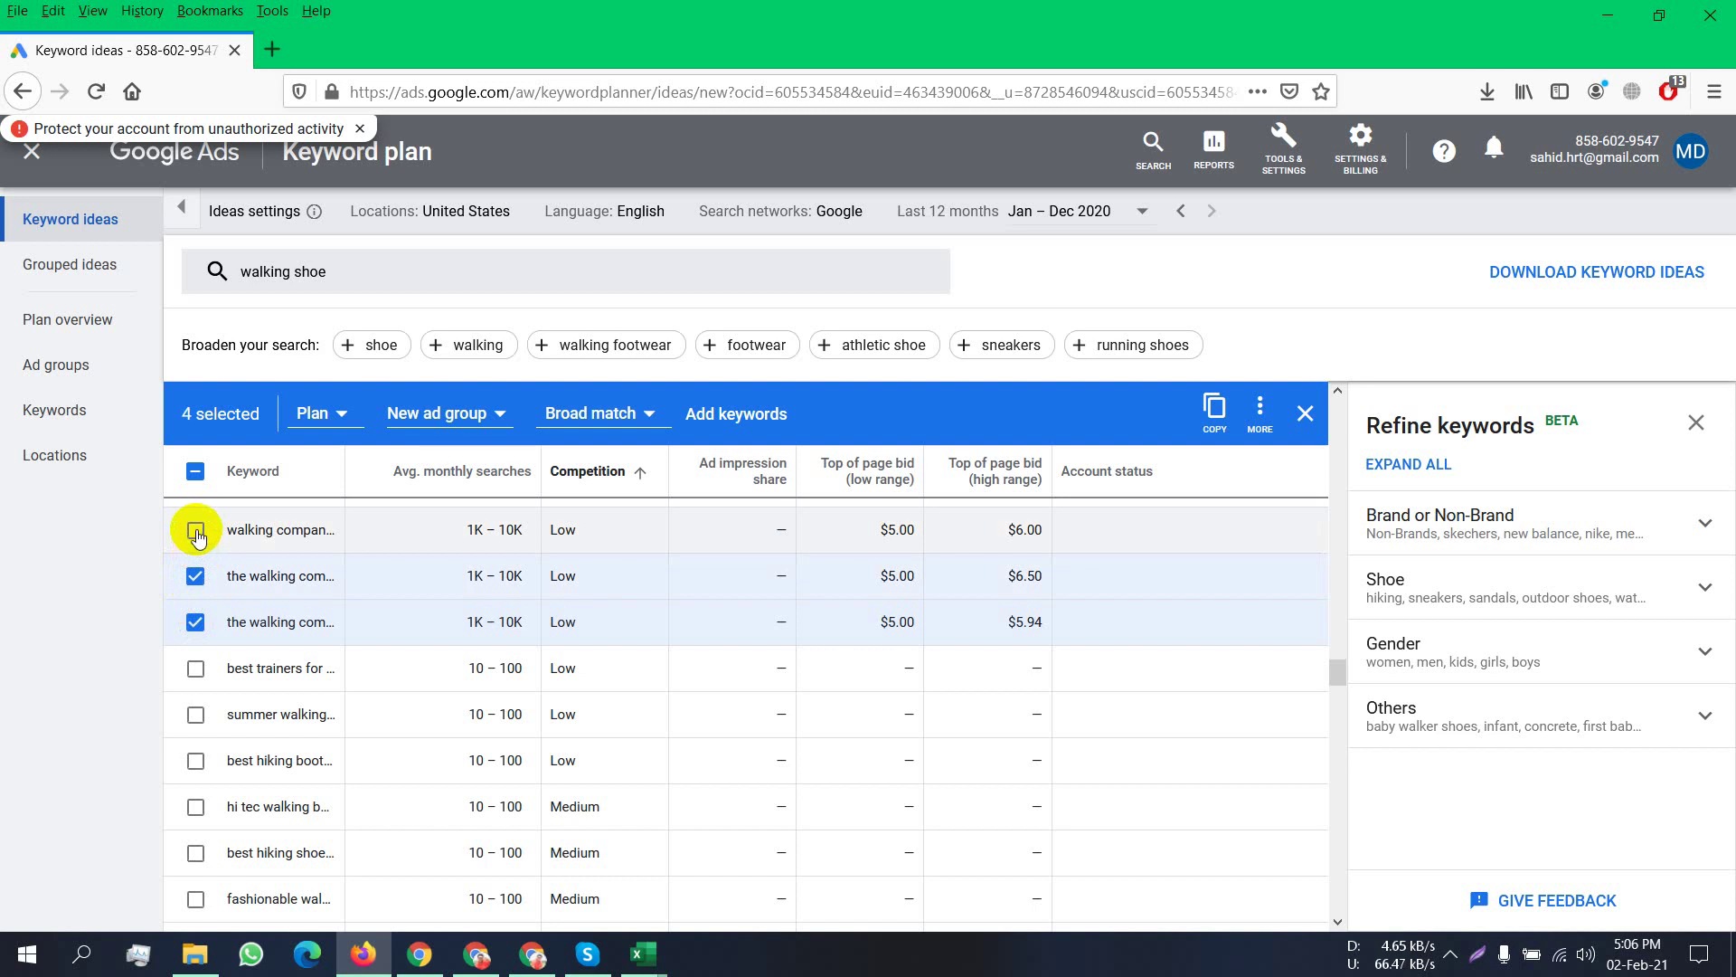
scroll(197, 536, up, 1)
scroll(197, 537, up, 3)
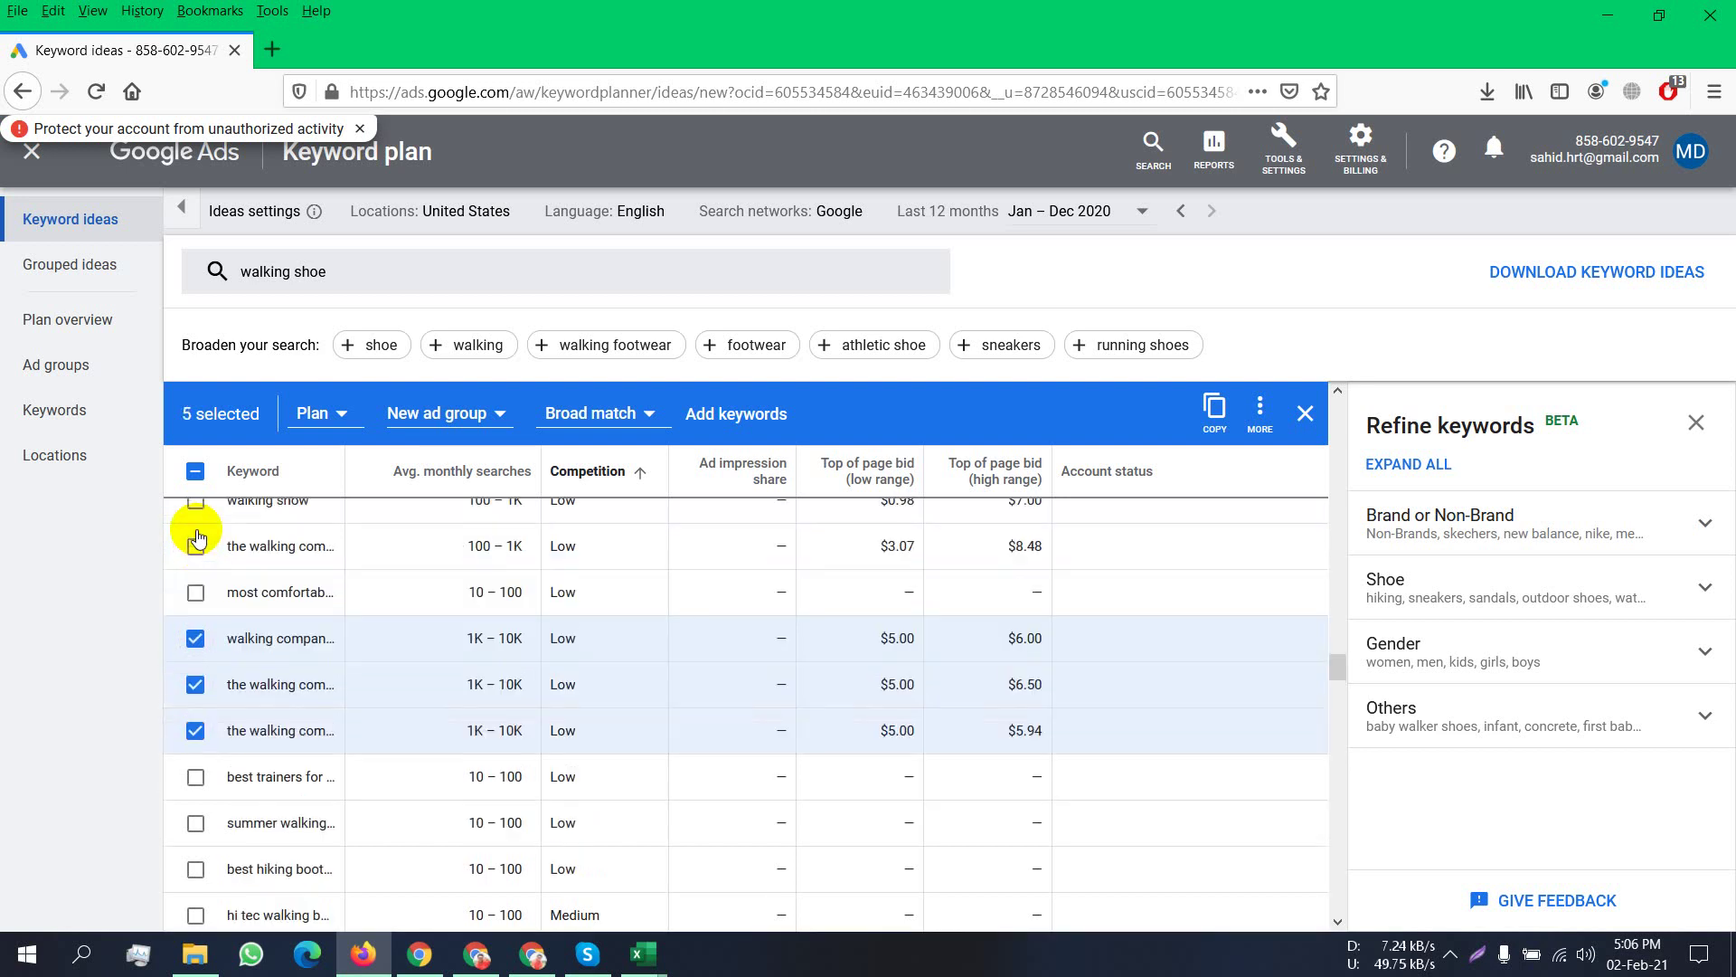
Check which additional actions are available for the selected keywords without applying any.
scroll(198, 537, up, 5)
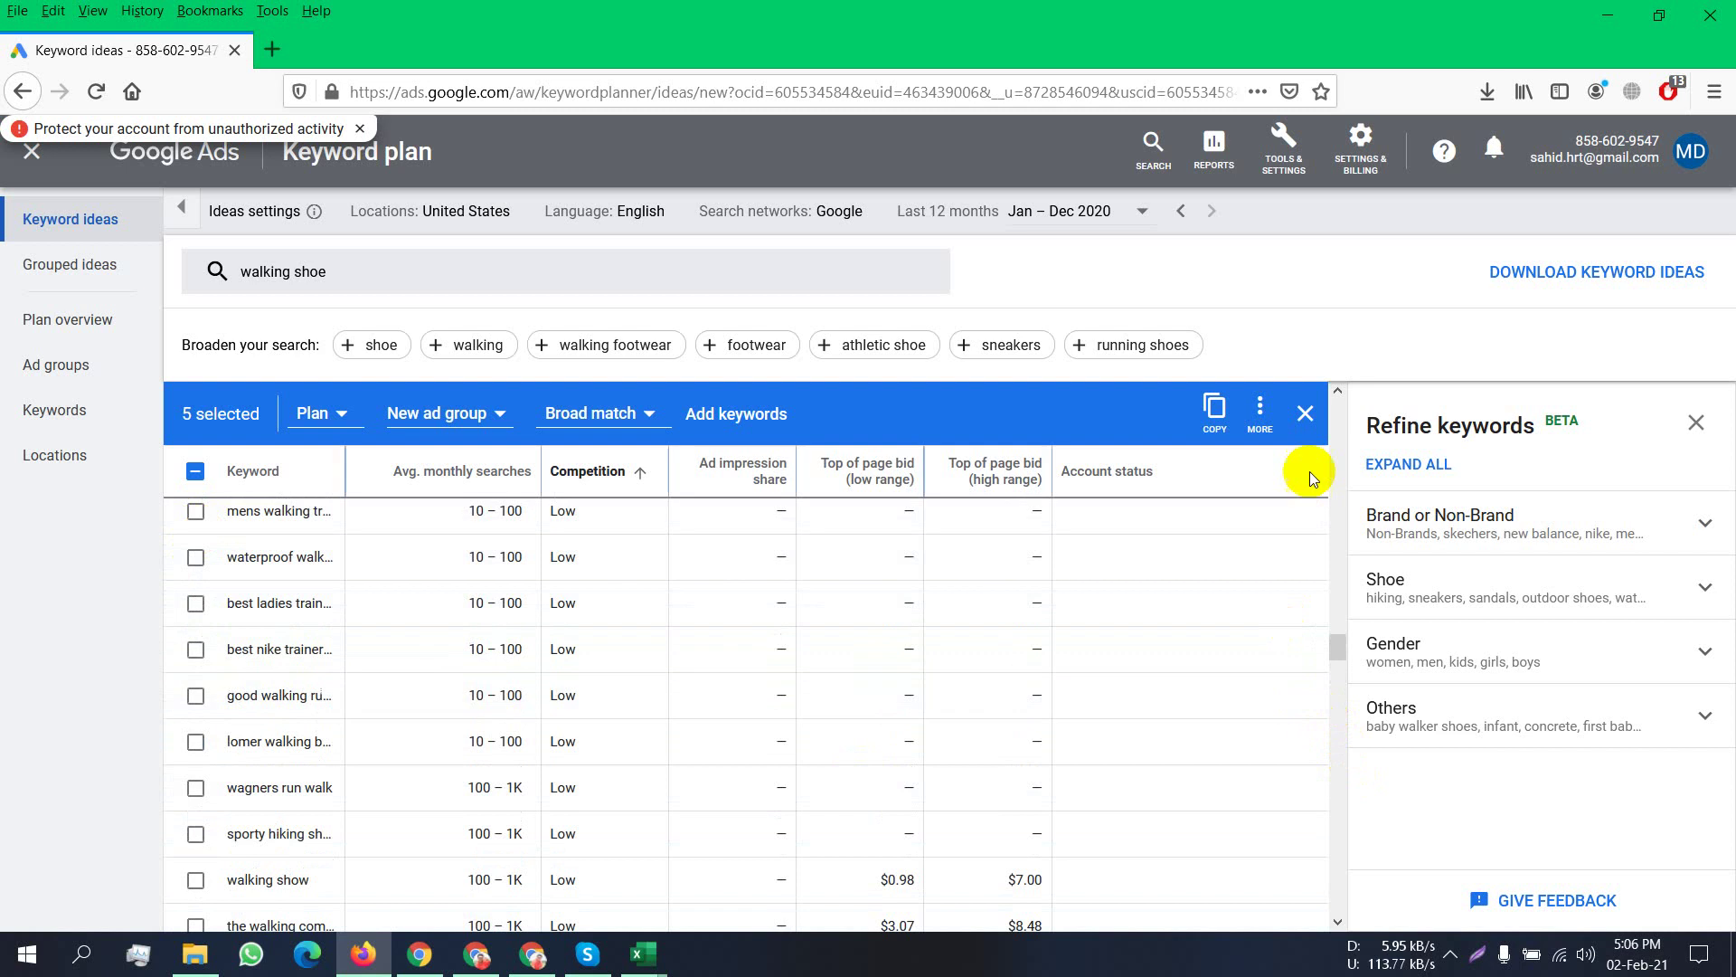
click(1262, 417)
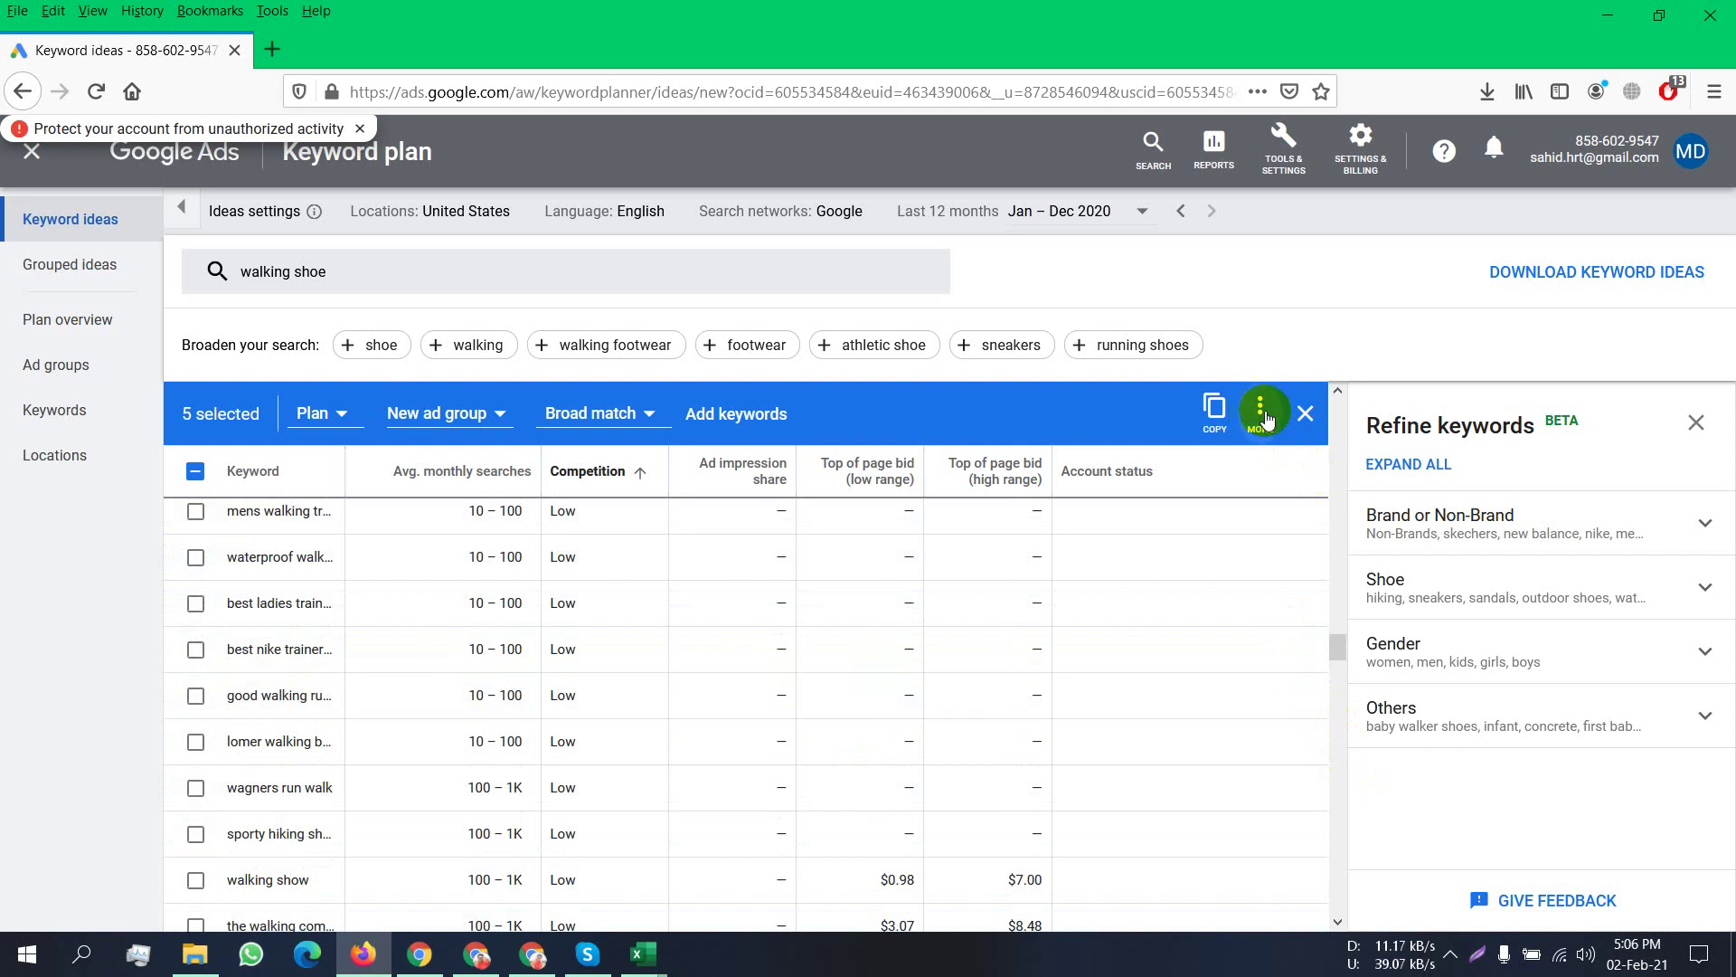
click(1264, 418)
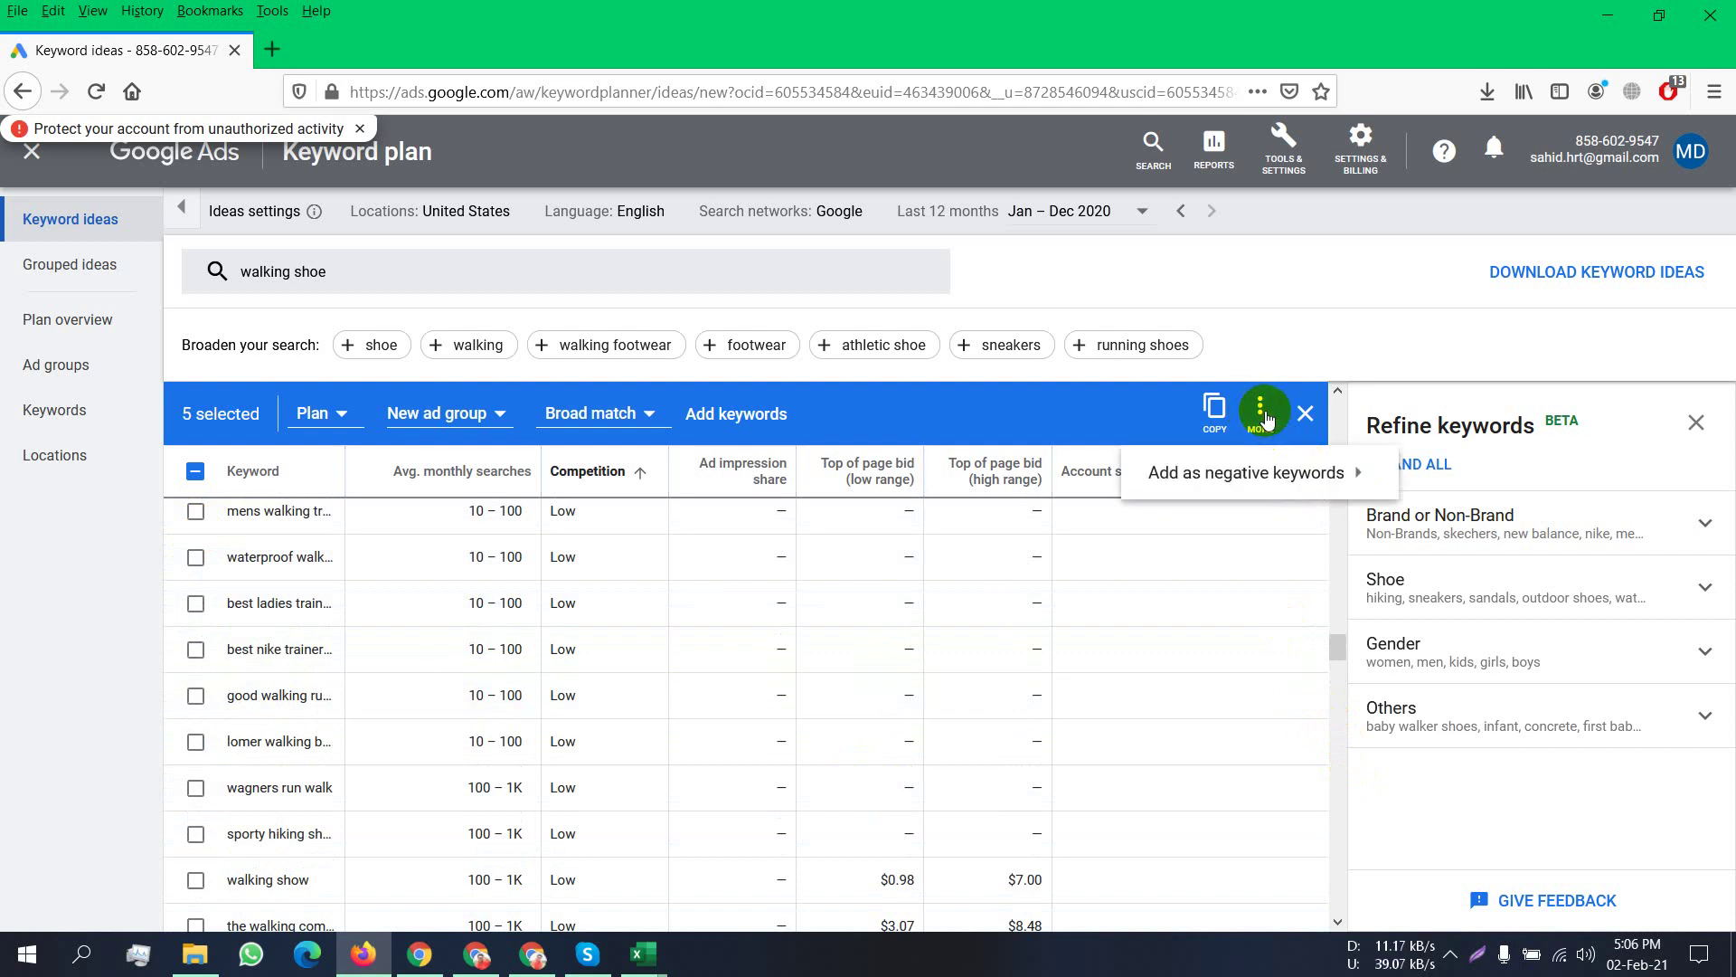
click(1296, 335)
Review the keyword ideas below the selected ones, from the low-competition through the high-competition entries.
scroll(669, 788, down, 3)
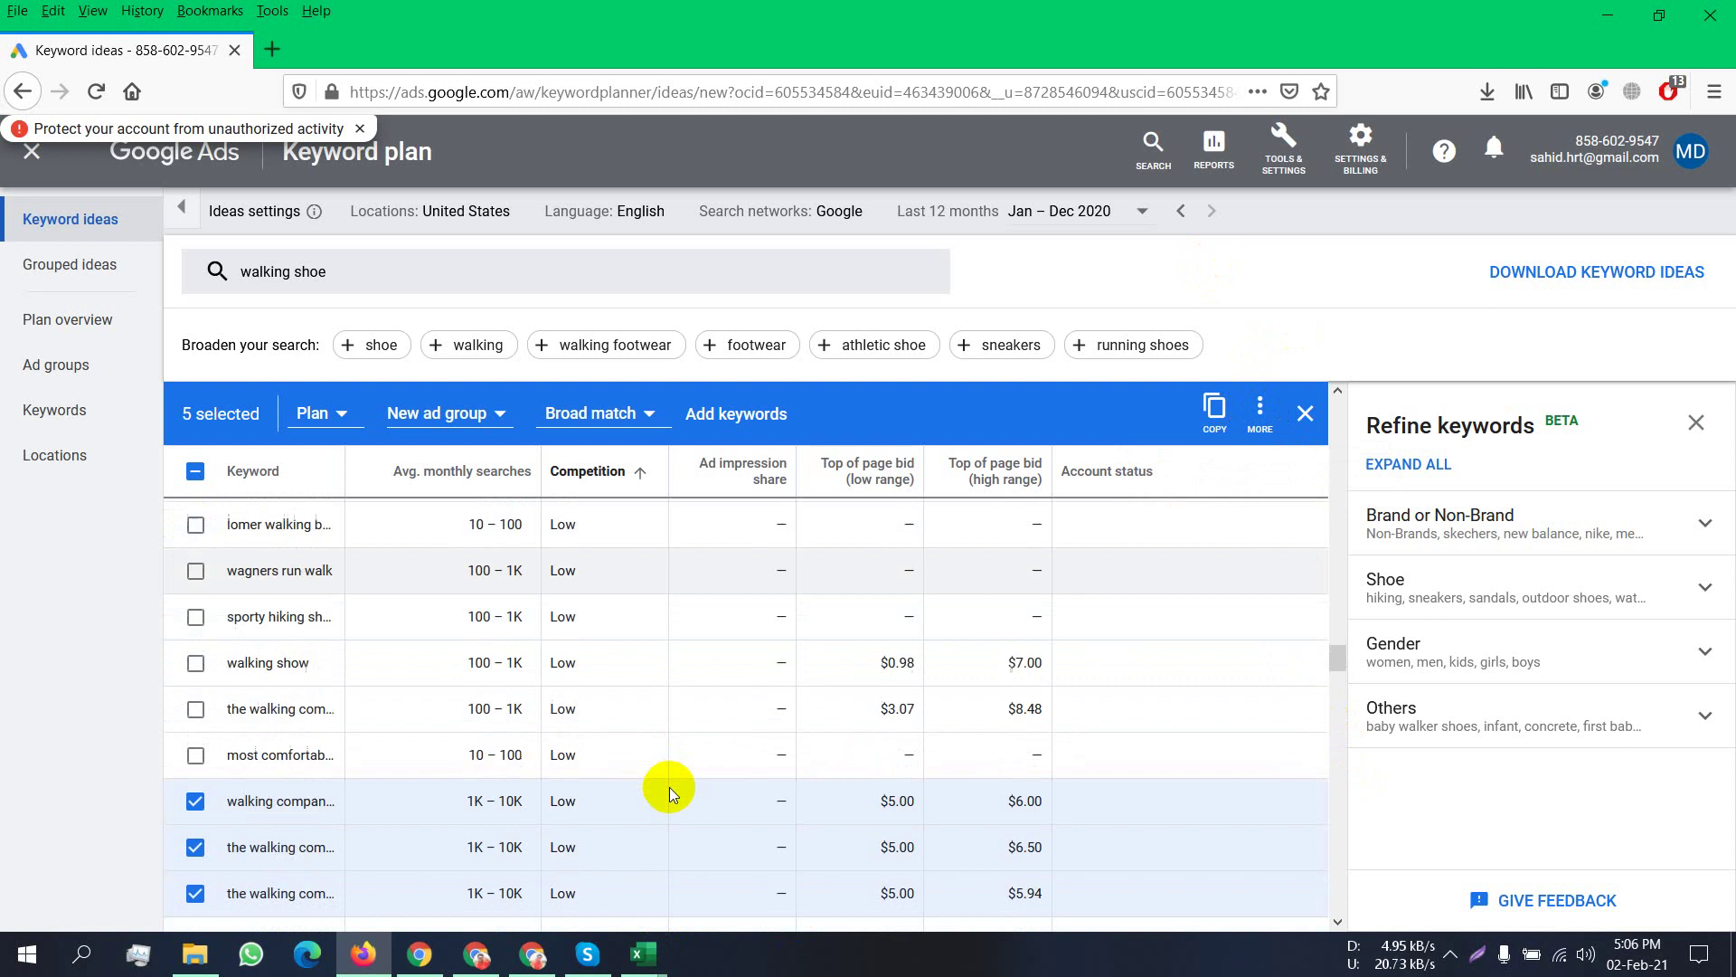
scroll(669, 786, down, 5)
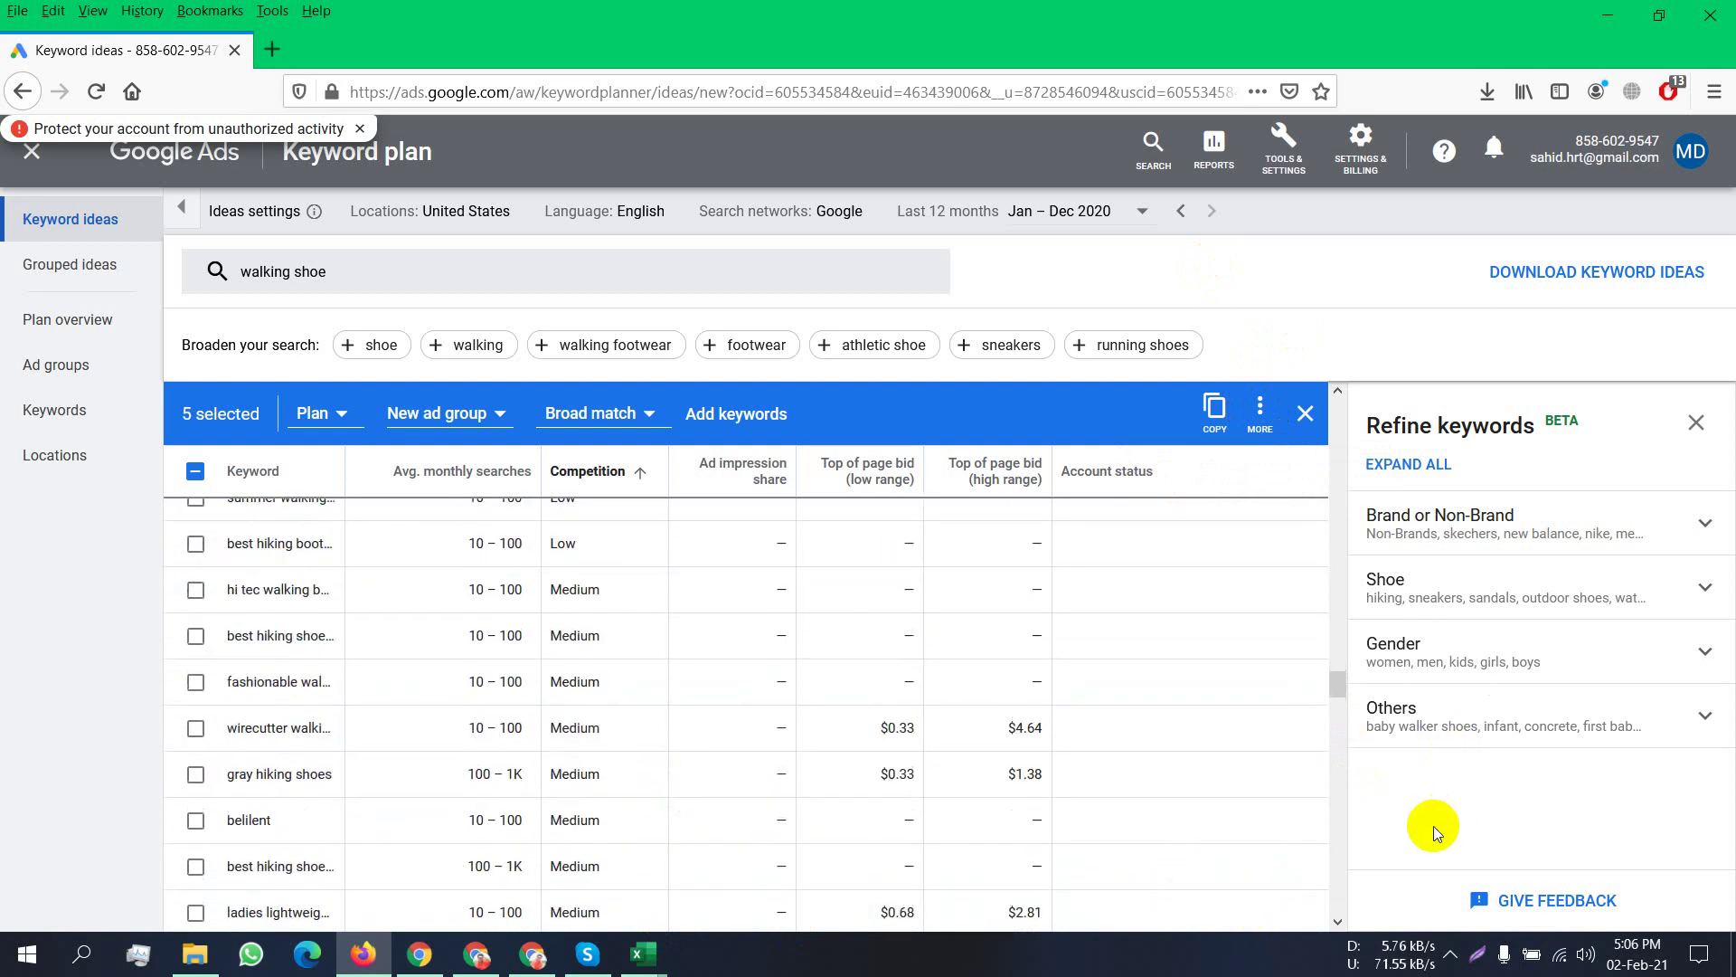
scroll(990, 818, down, 10)
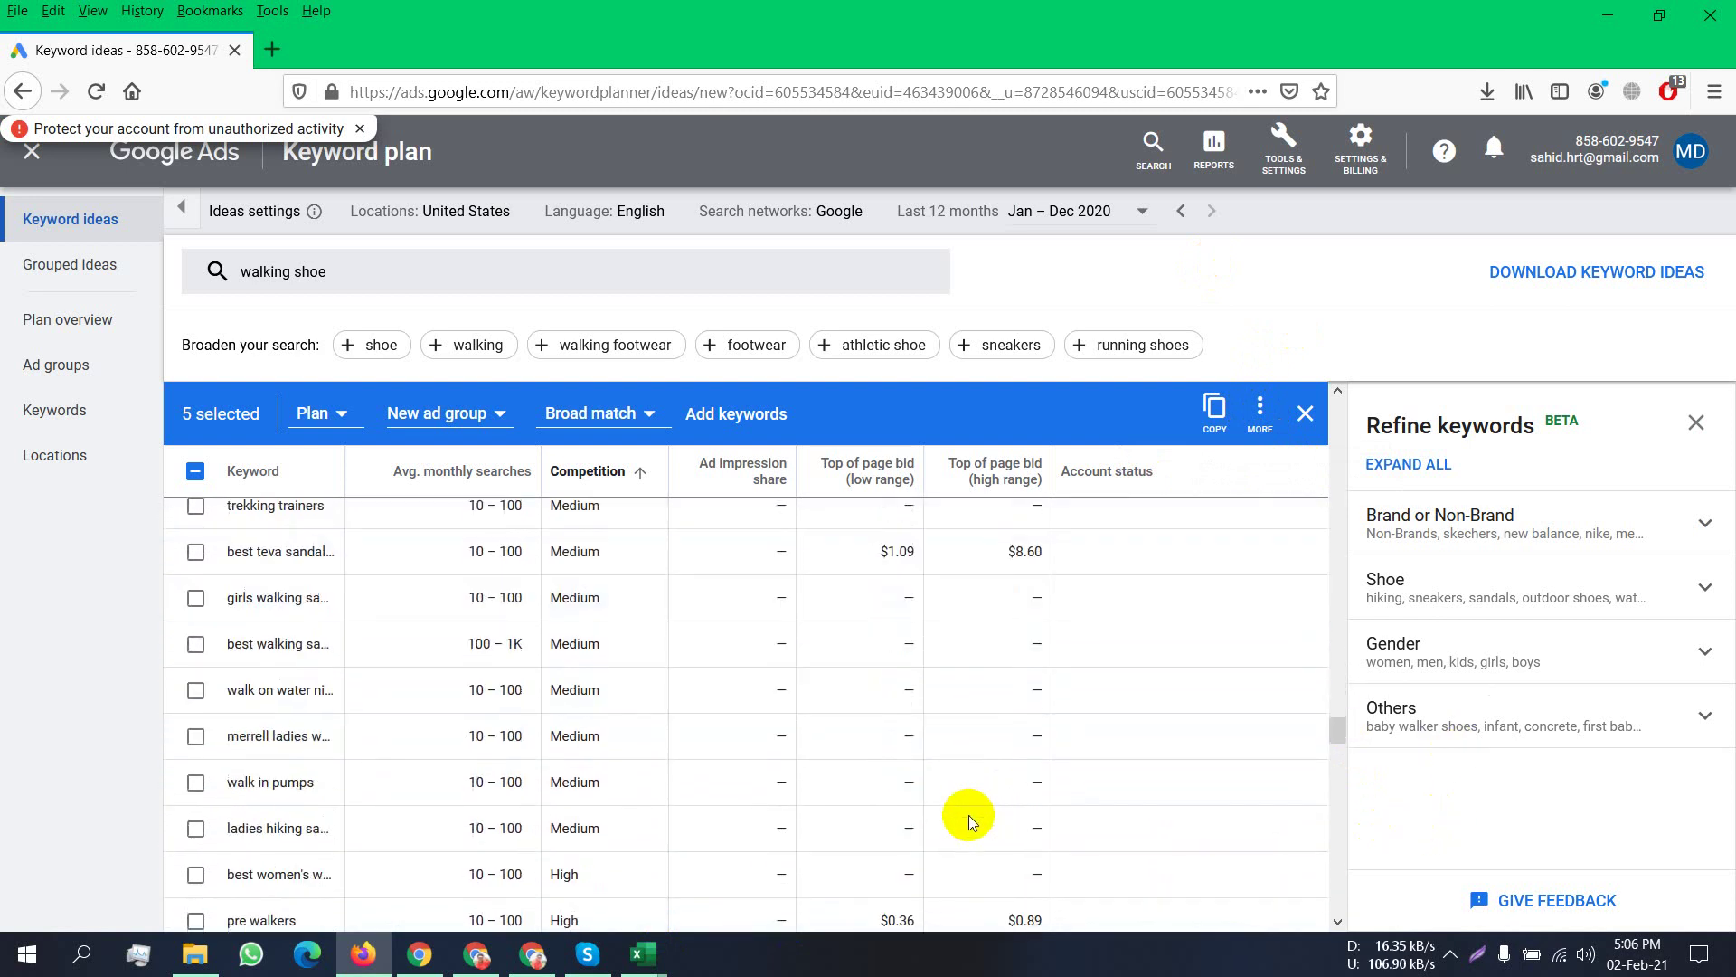
scroll(962, 807, down, 15)
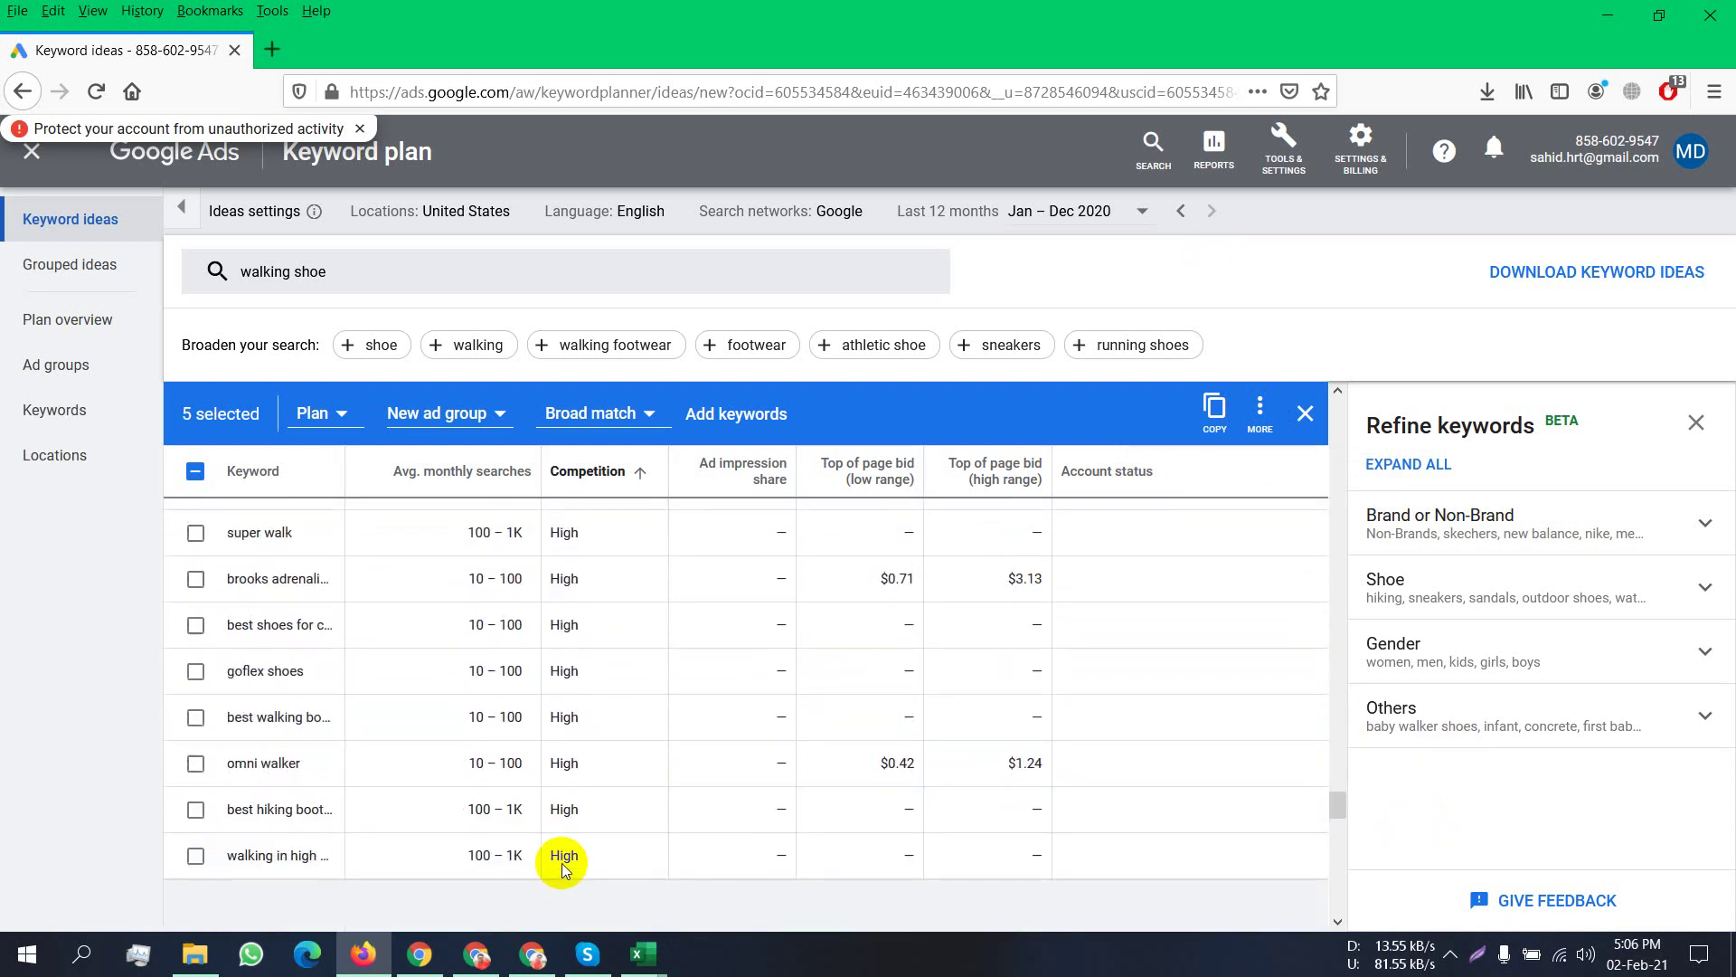
scroll(127, 761, down, 4)
scroll(126, 760, down, 3)
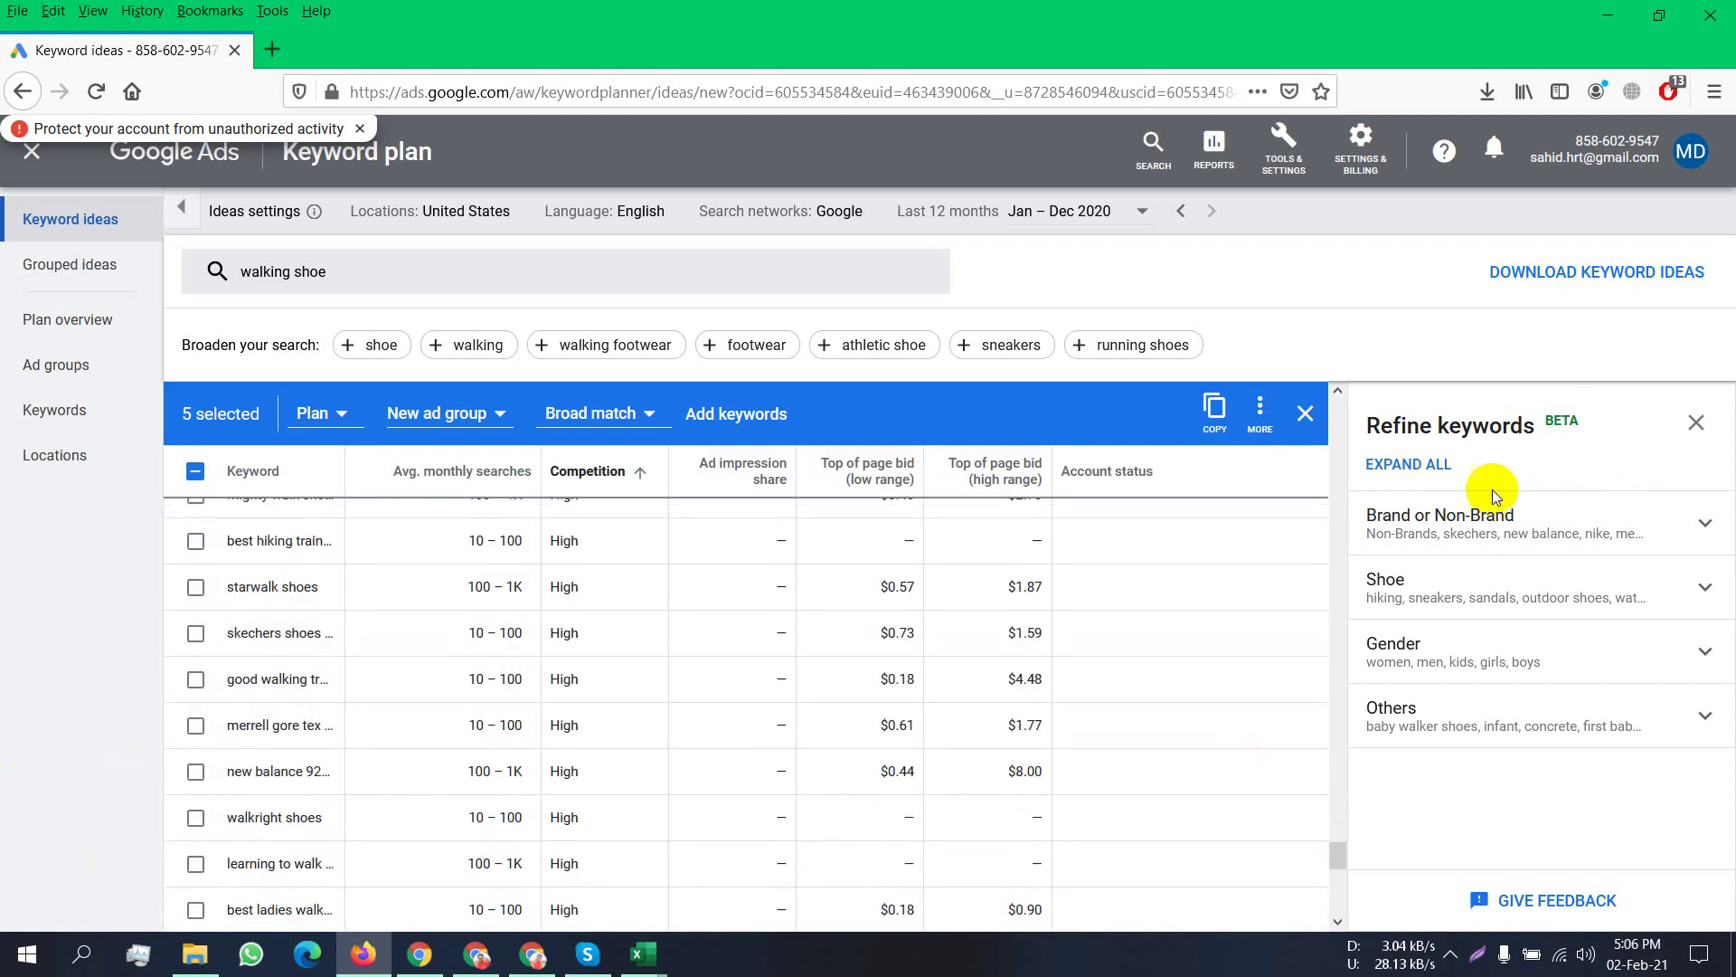
Expand all Refine keywords categories, look through the brand, shoe, gender and other filters, and close the refinement options.
click(1411, 464)
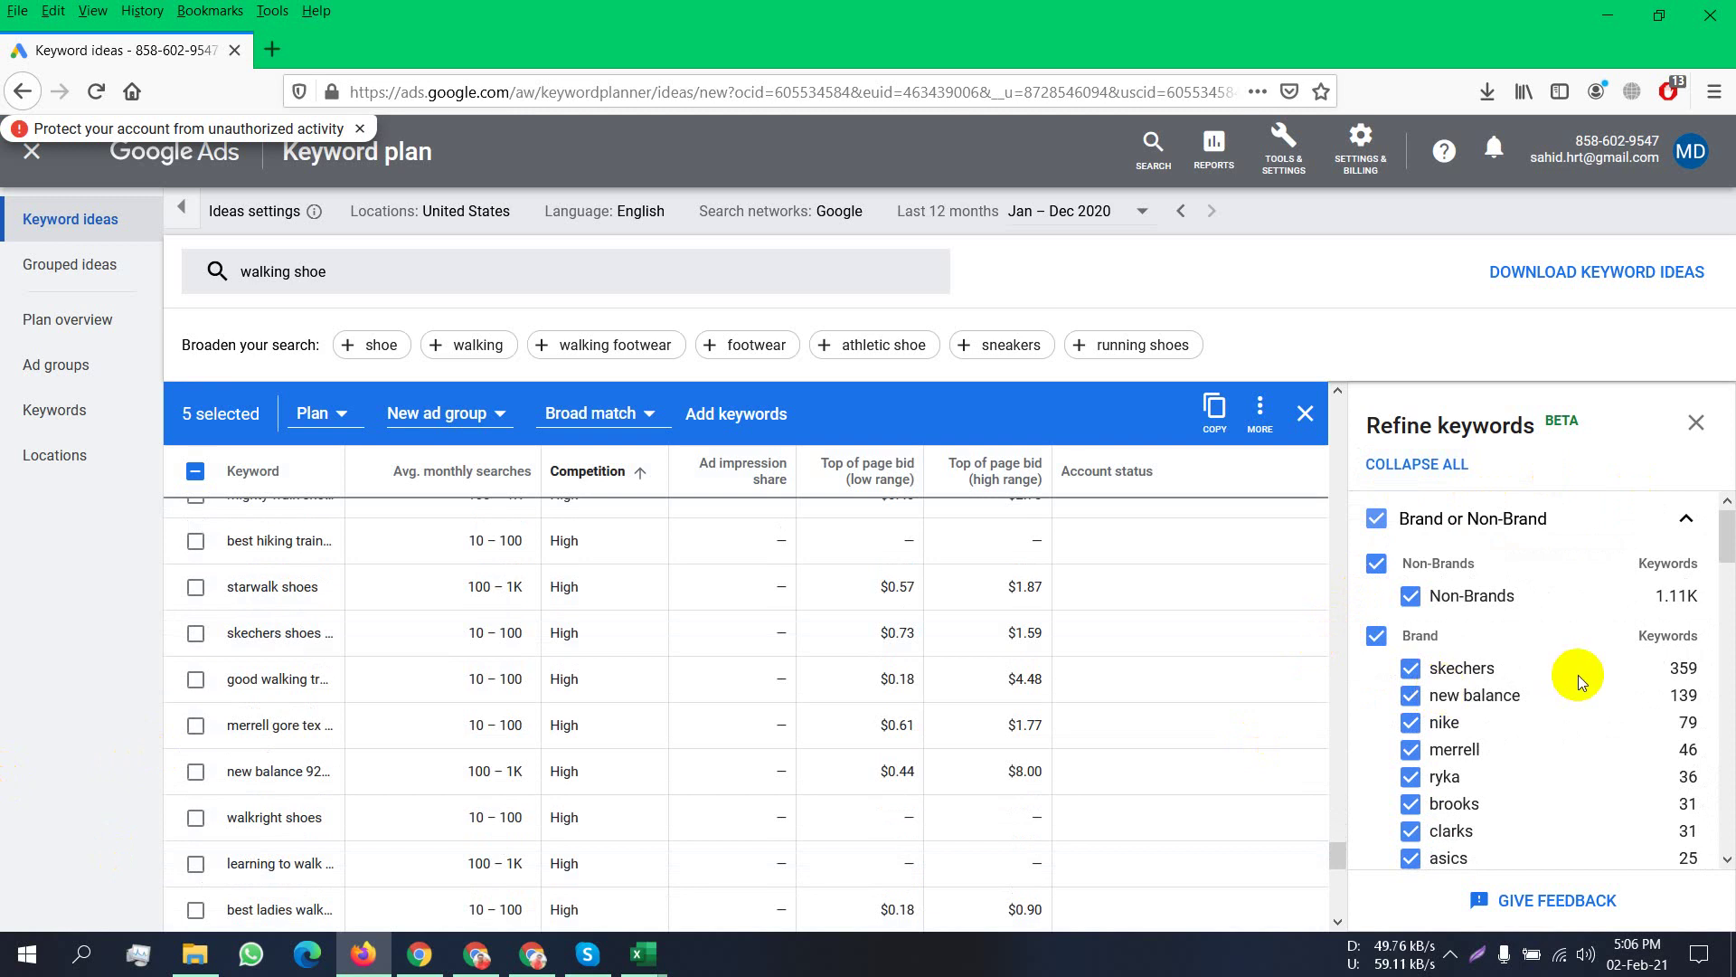
scroll(1577, 675, down, 3)
scroll(1578, 675, down, 2)
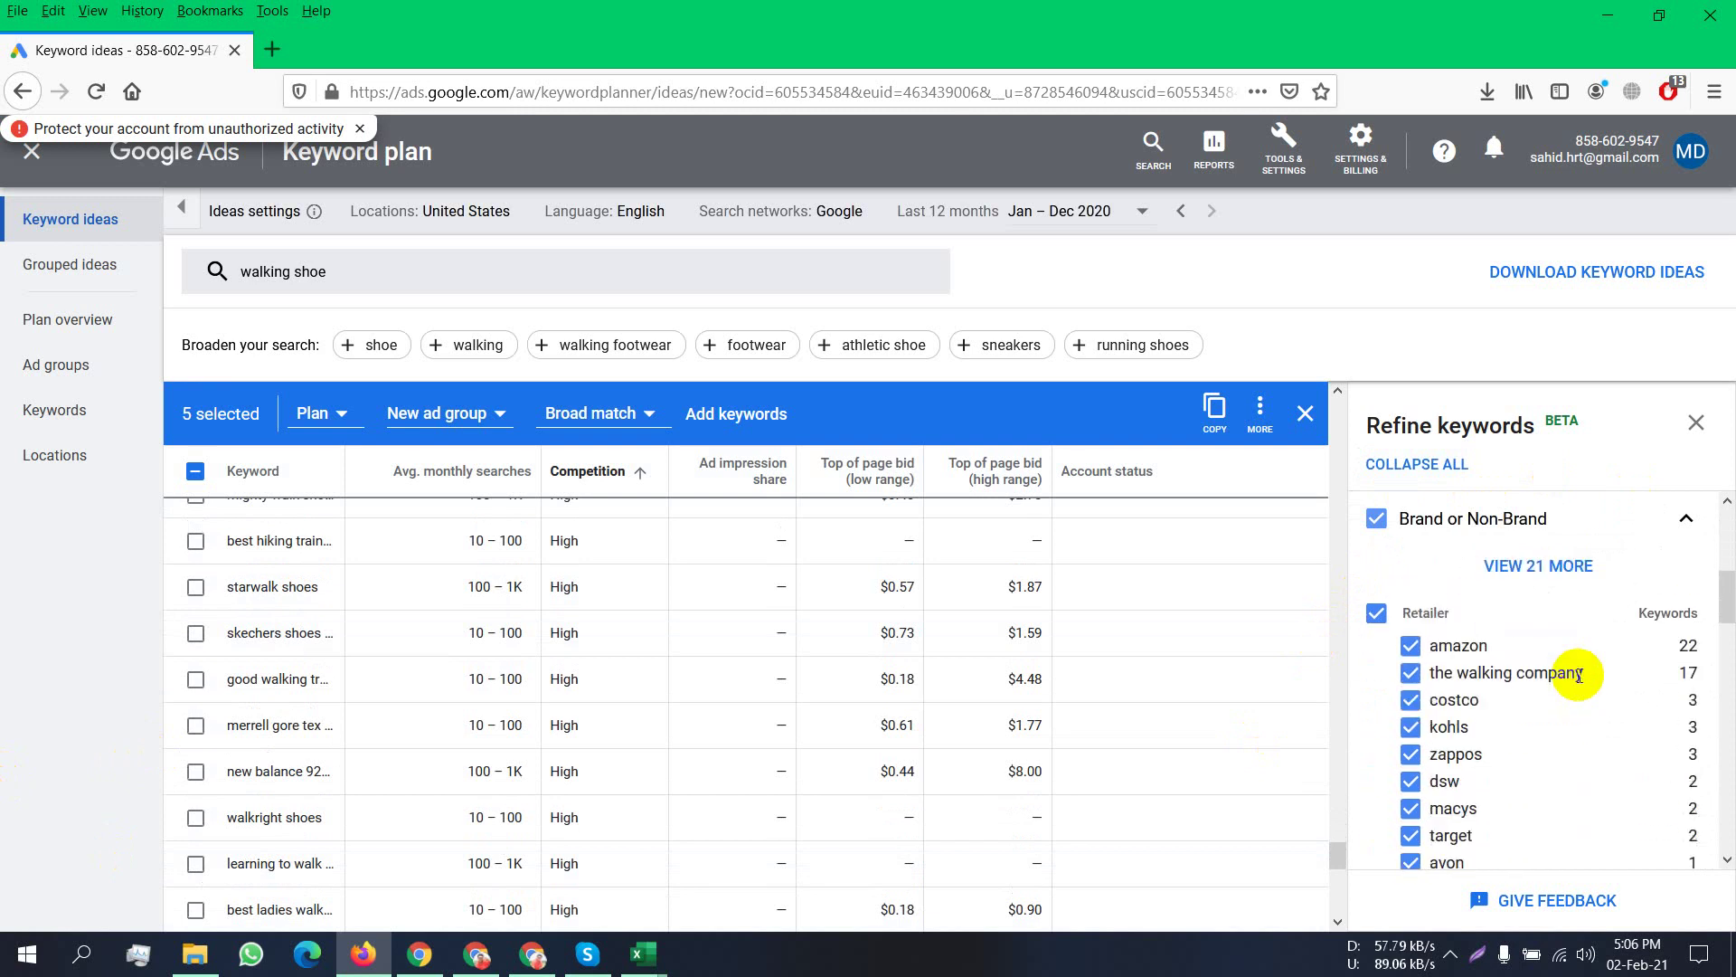
scroll(1577, 675, down, 7)
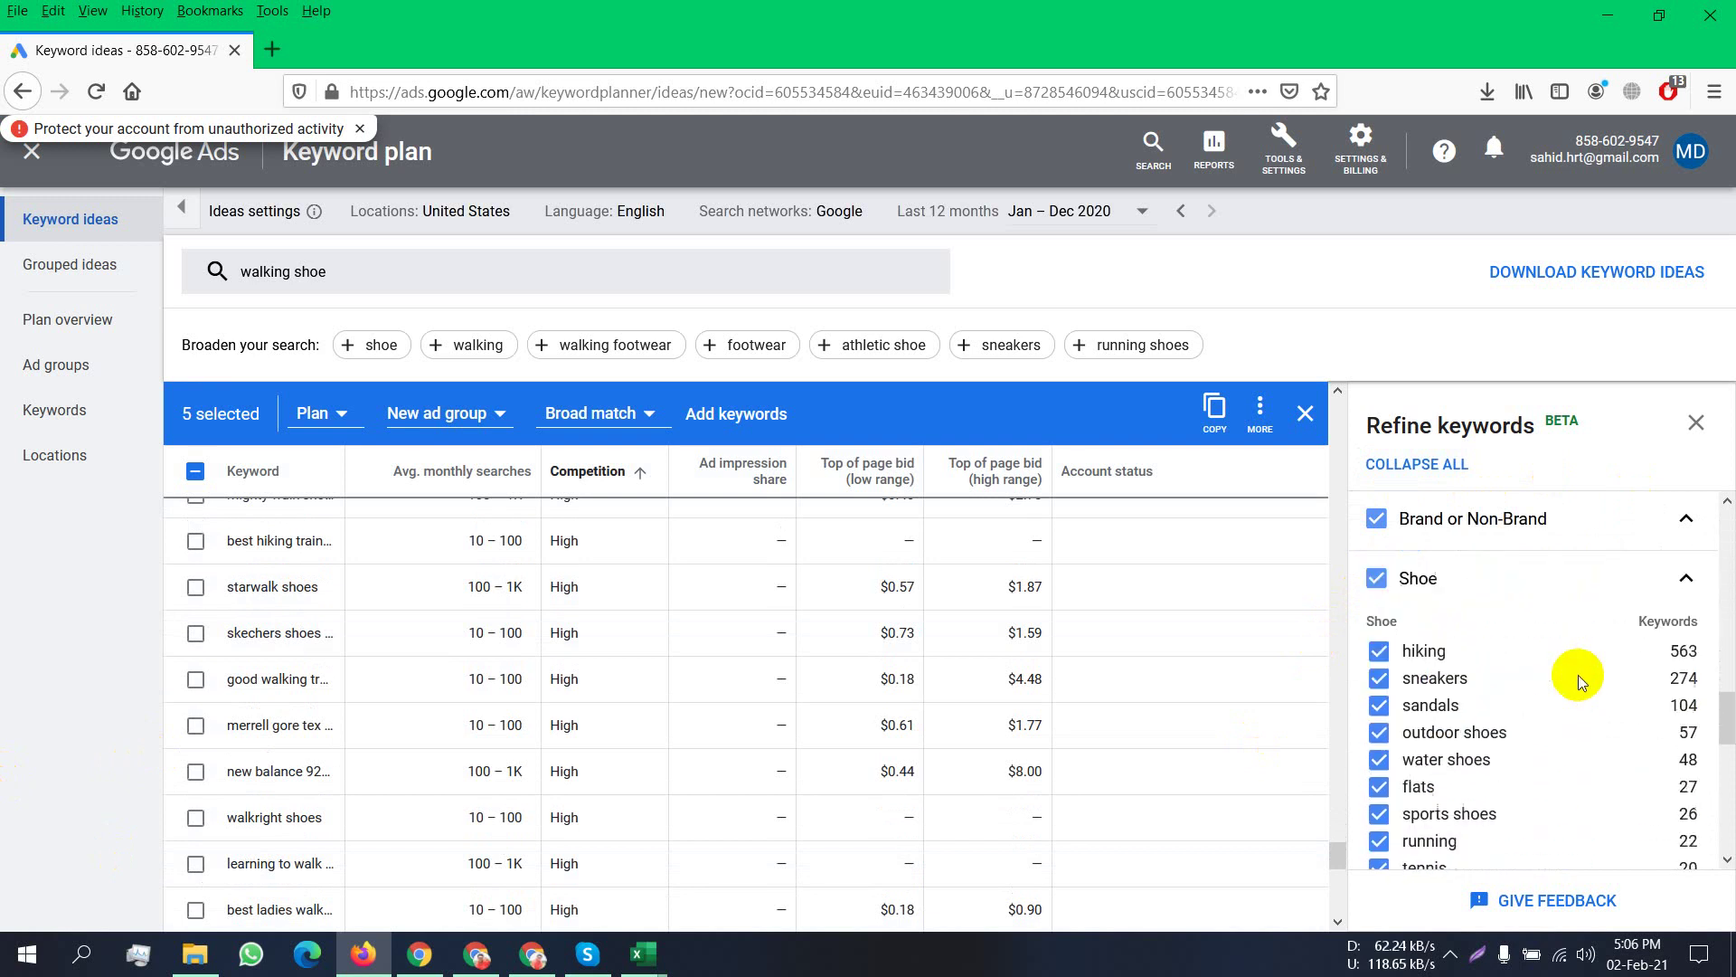
scroll(1577, 675, down, 3)
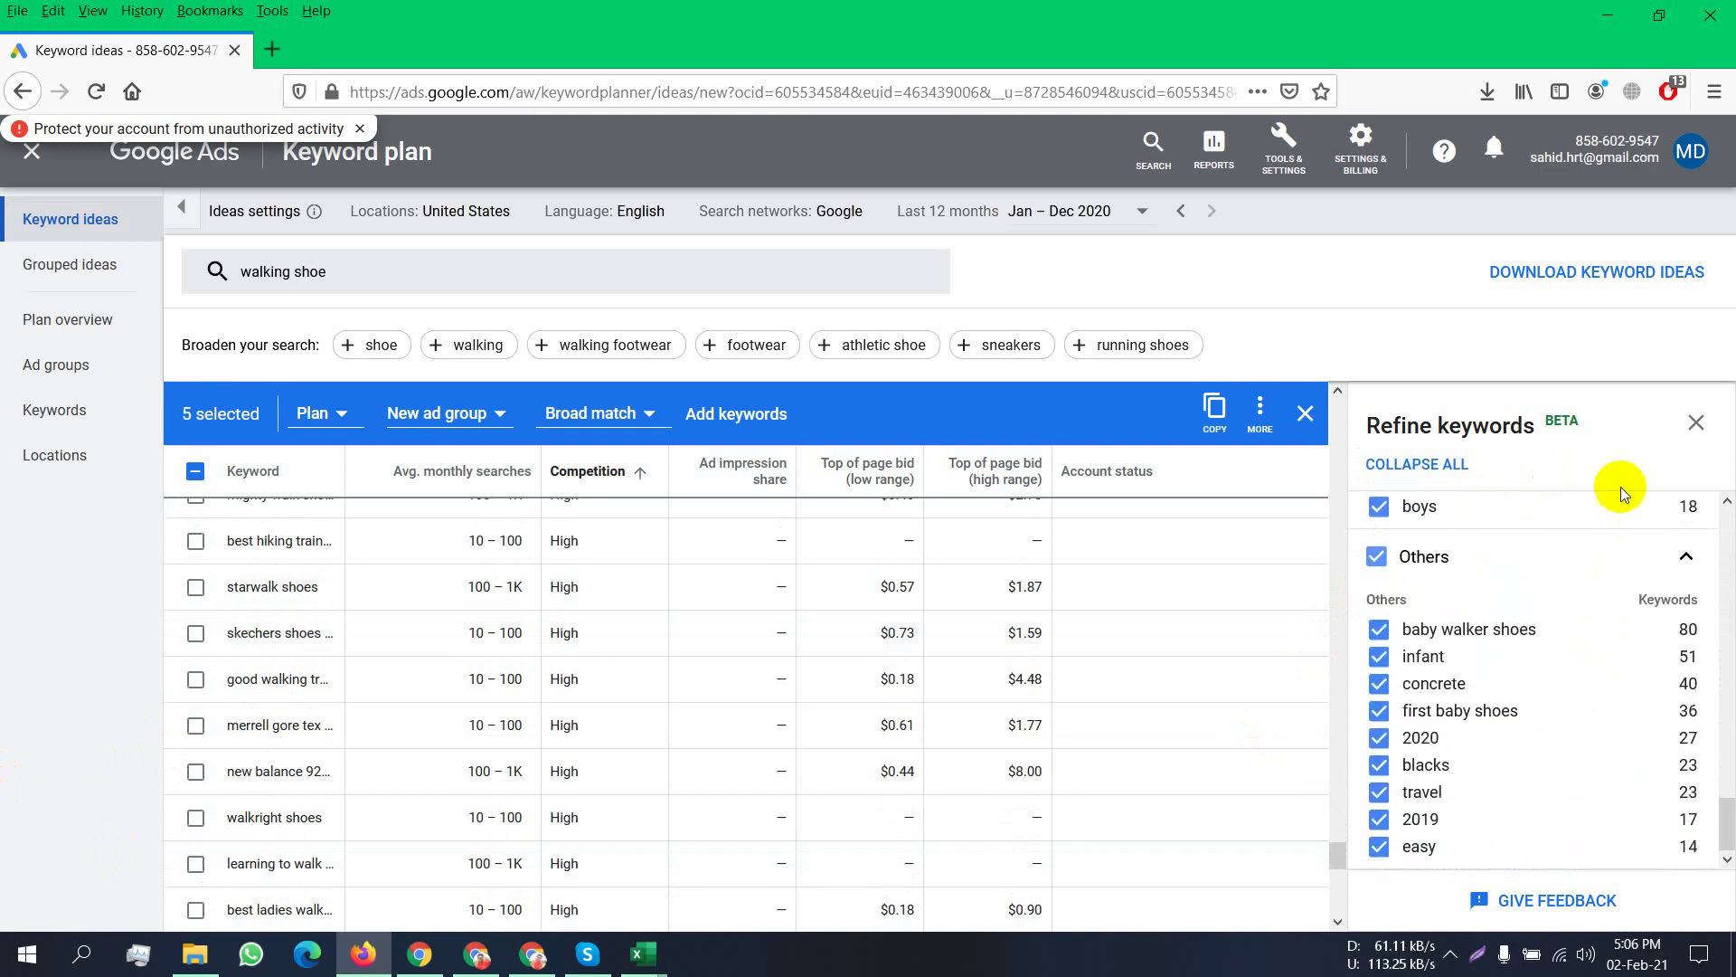
click(1697, 421)
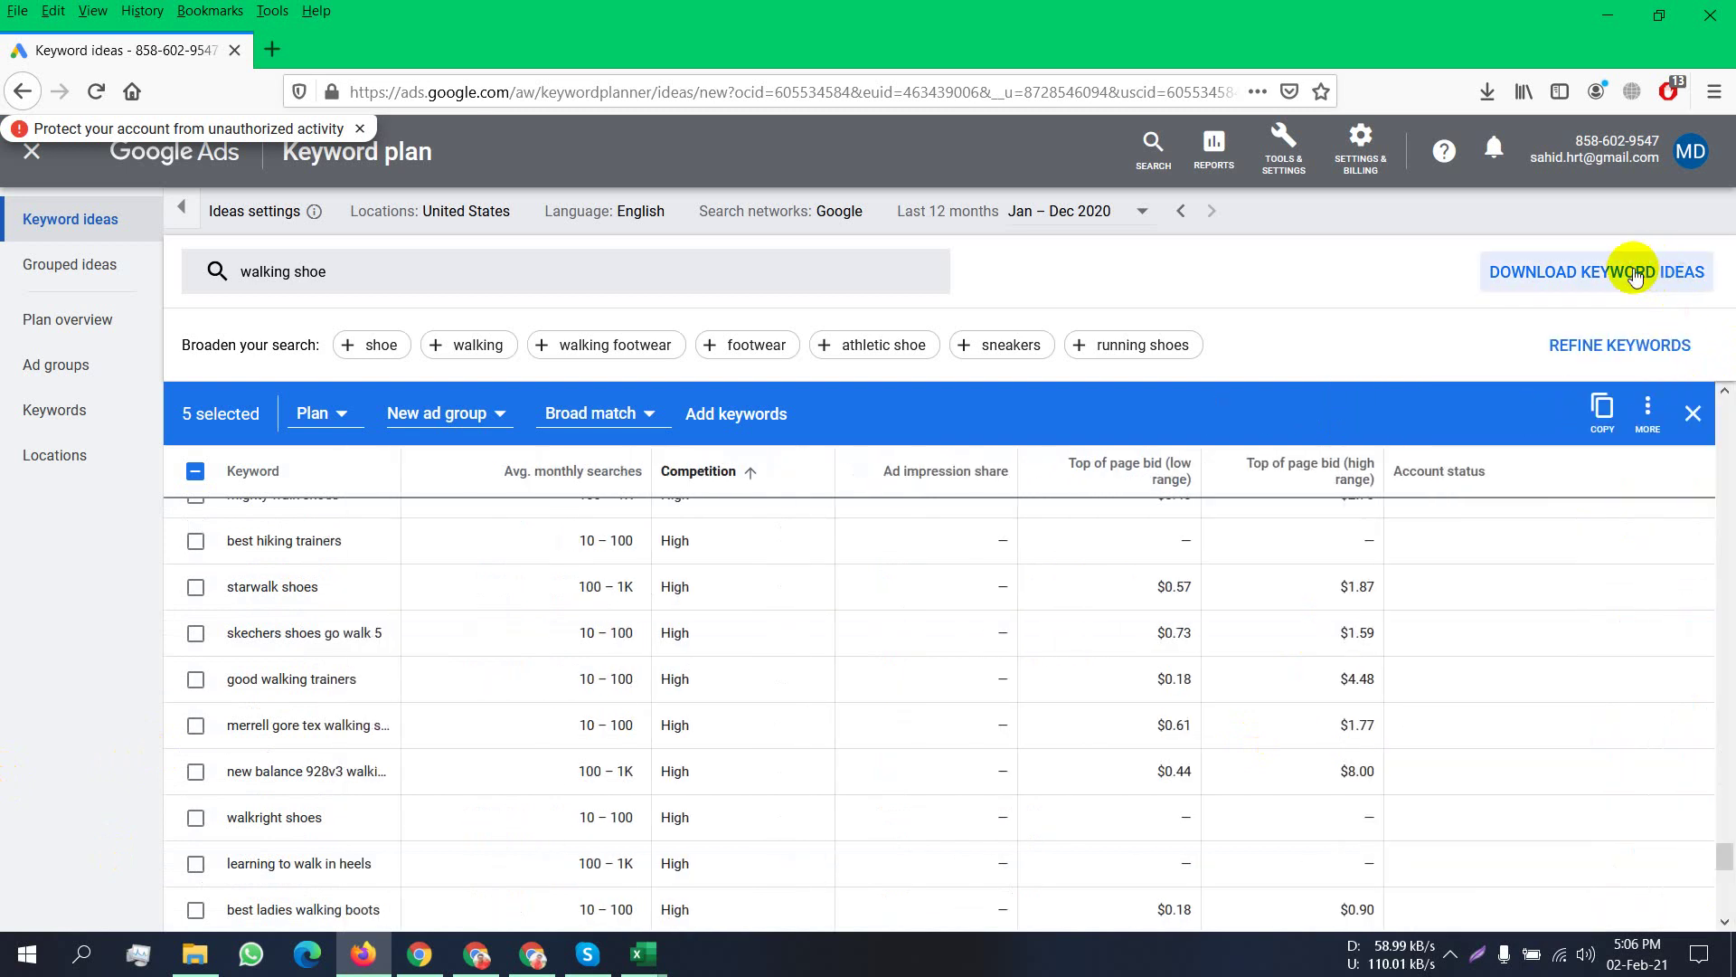
Download the keyword ideas as a .csv file and choose to save the file.
click(1635, 274)
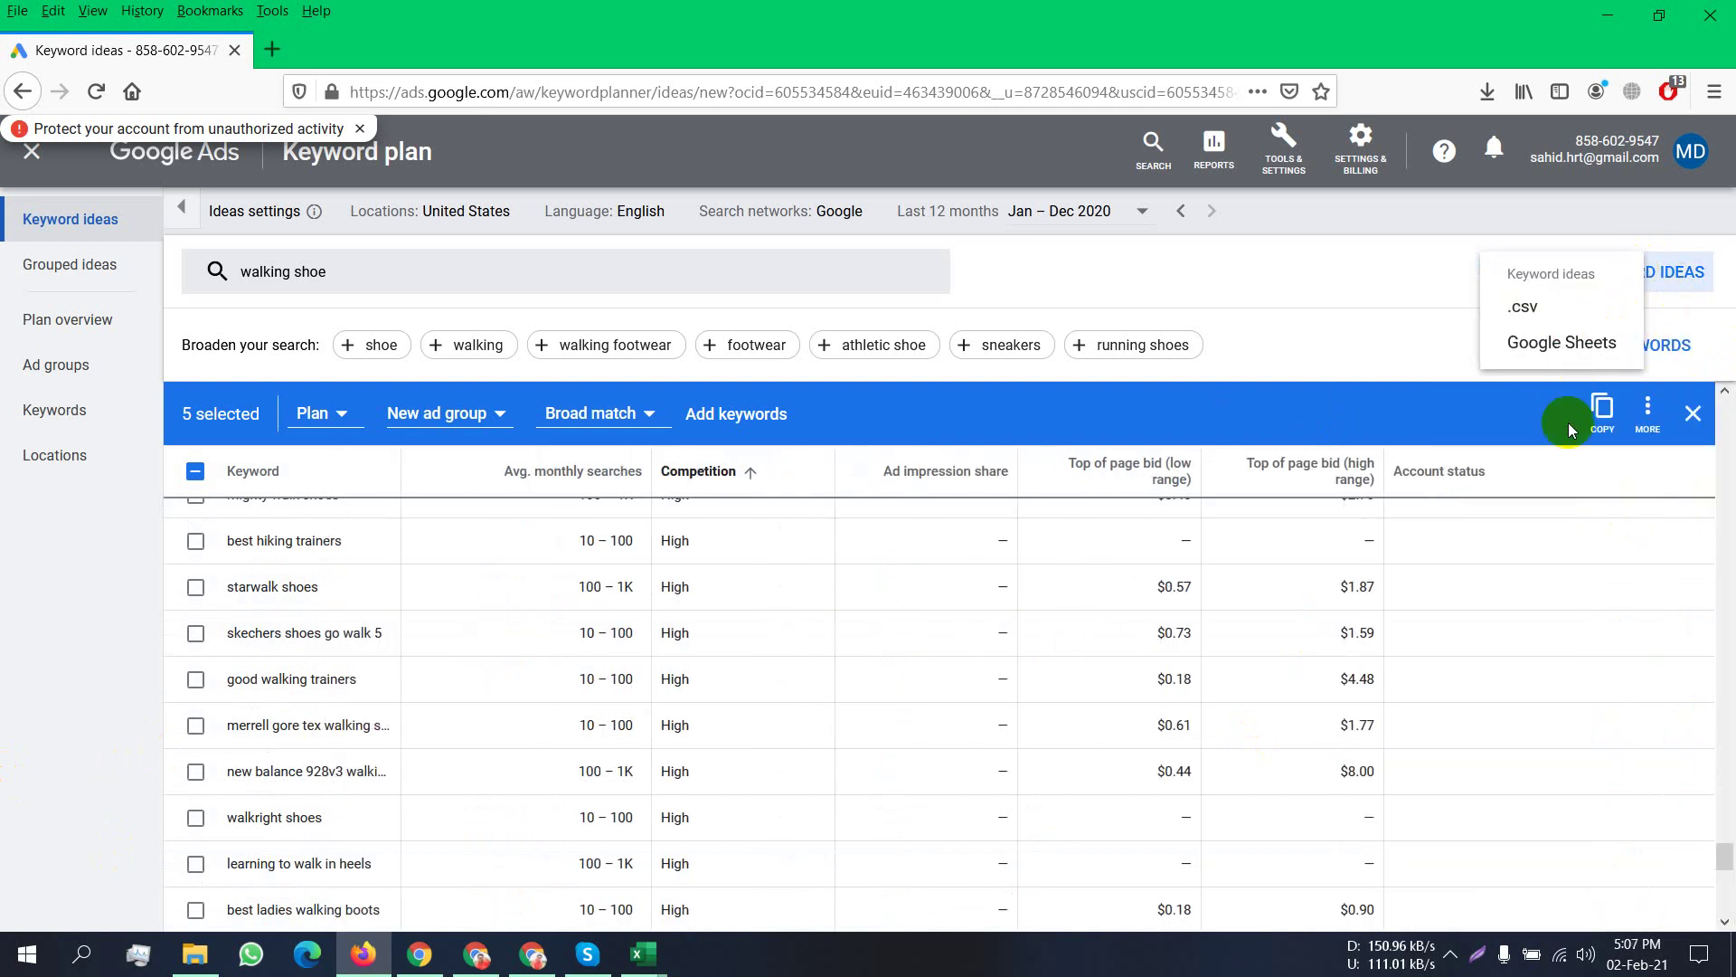
click(1569, 310)
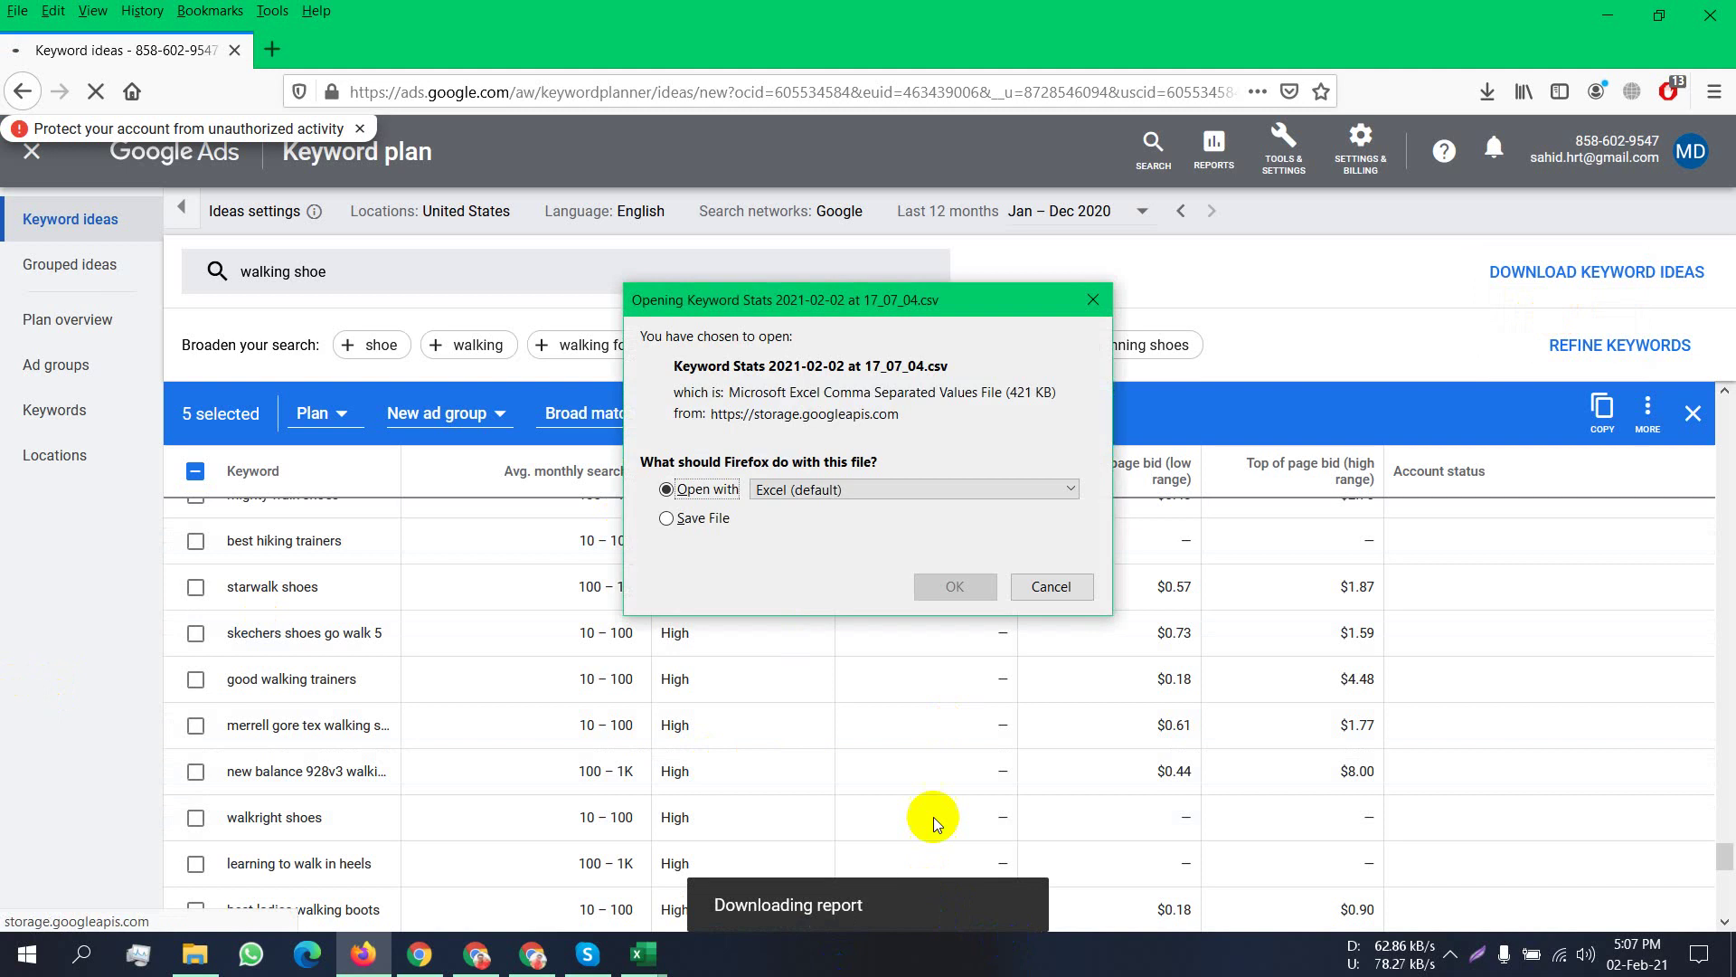
click(700, 532)
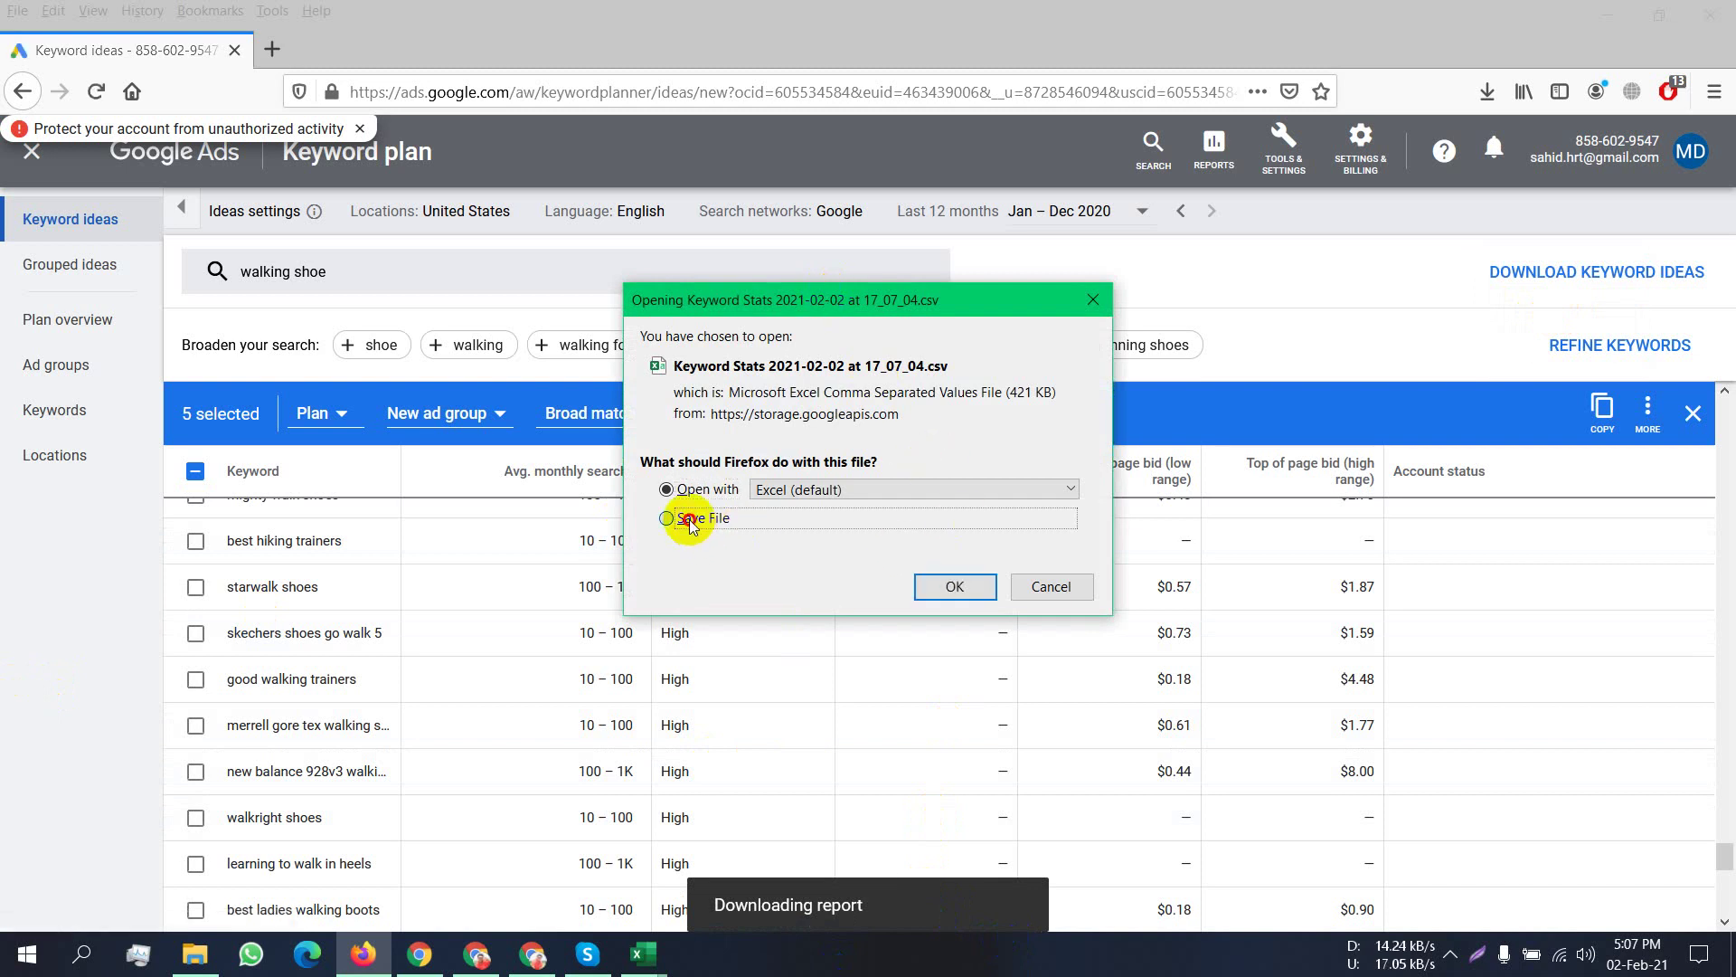
click(954, 588)
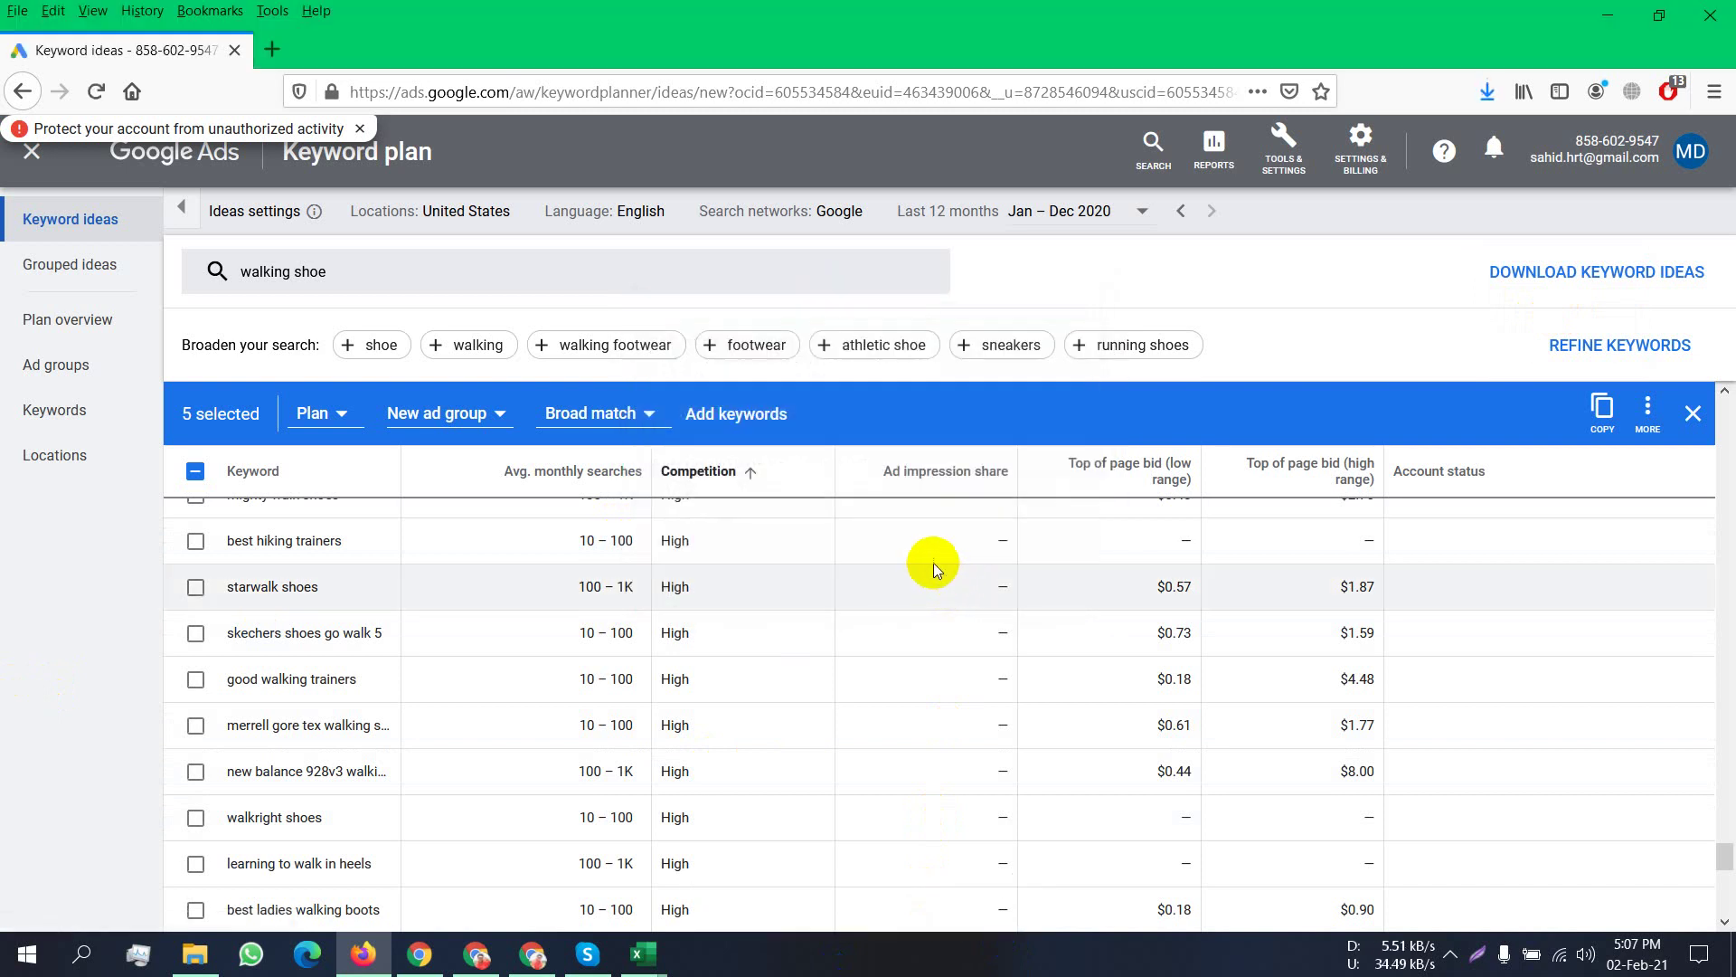
Show the finished download in the Downloads folder and open the Keyword Stats 2021-02-02 at 17_07_04 file in Excel.
click(1488, 92)
click(1477, 143)
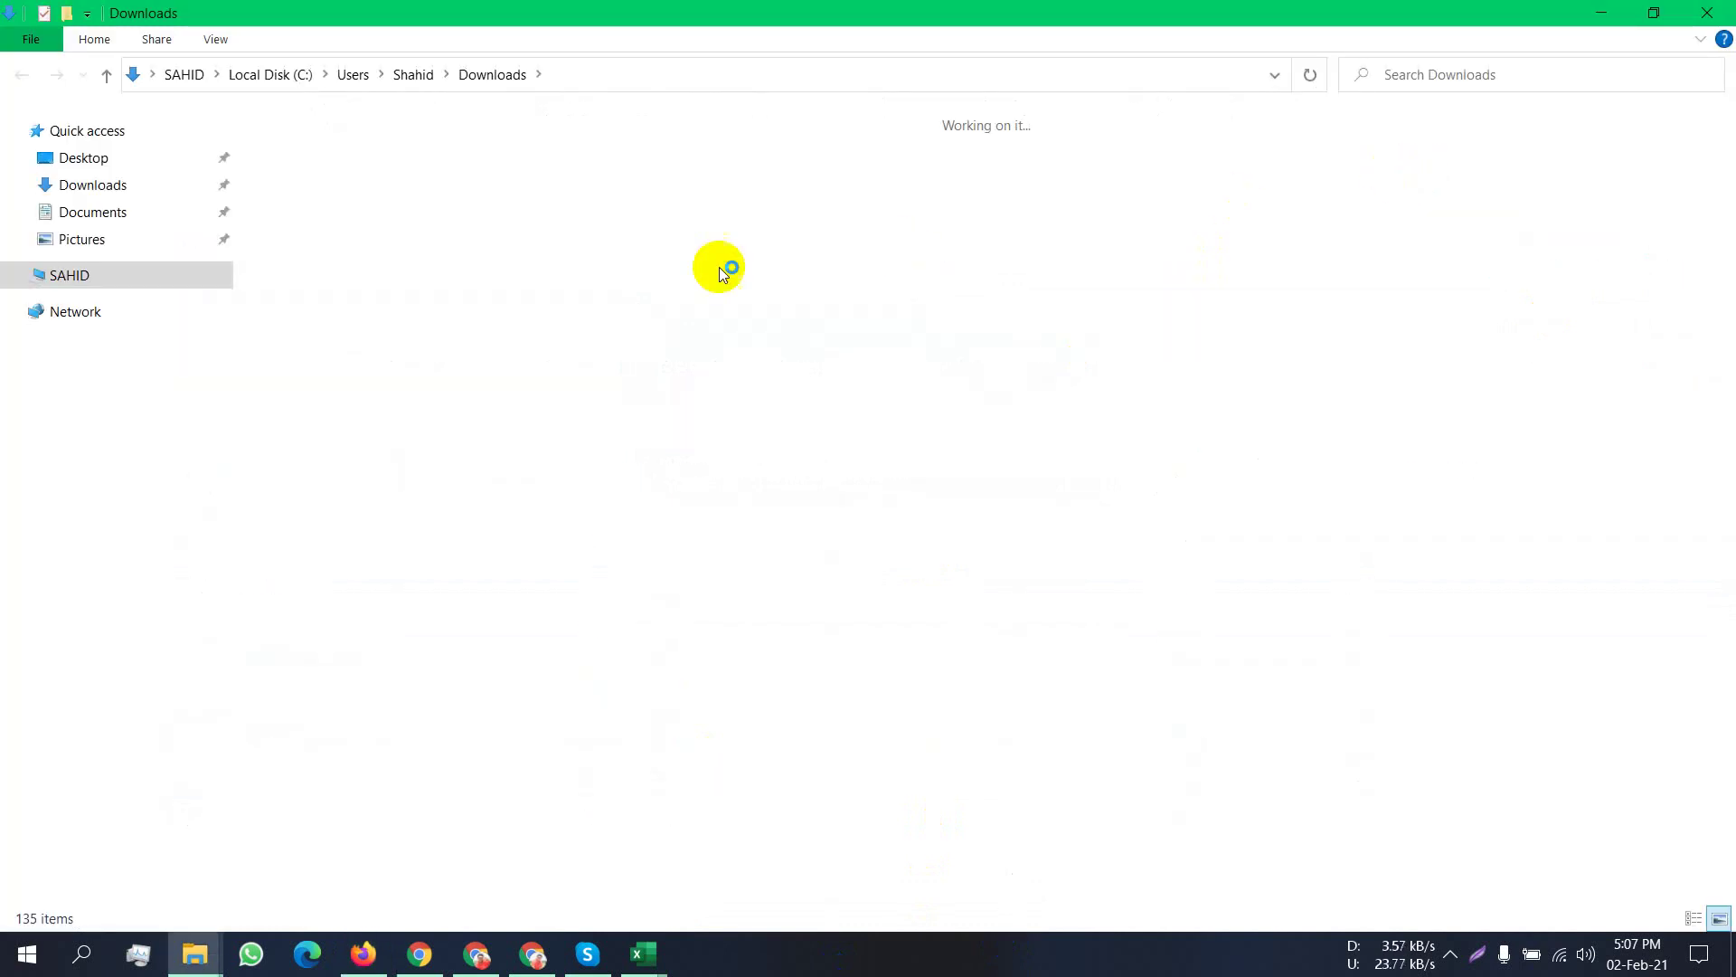
double_click(350, 193)
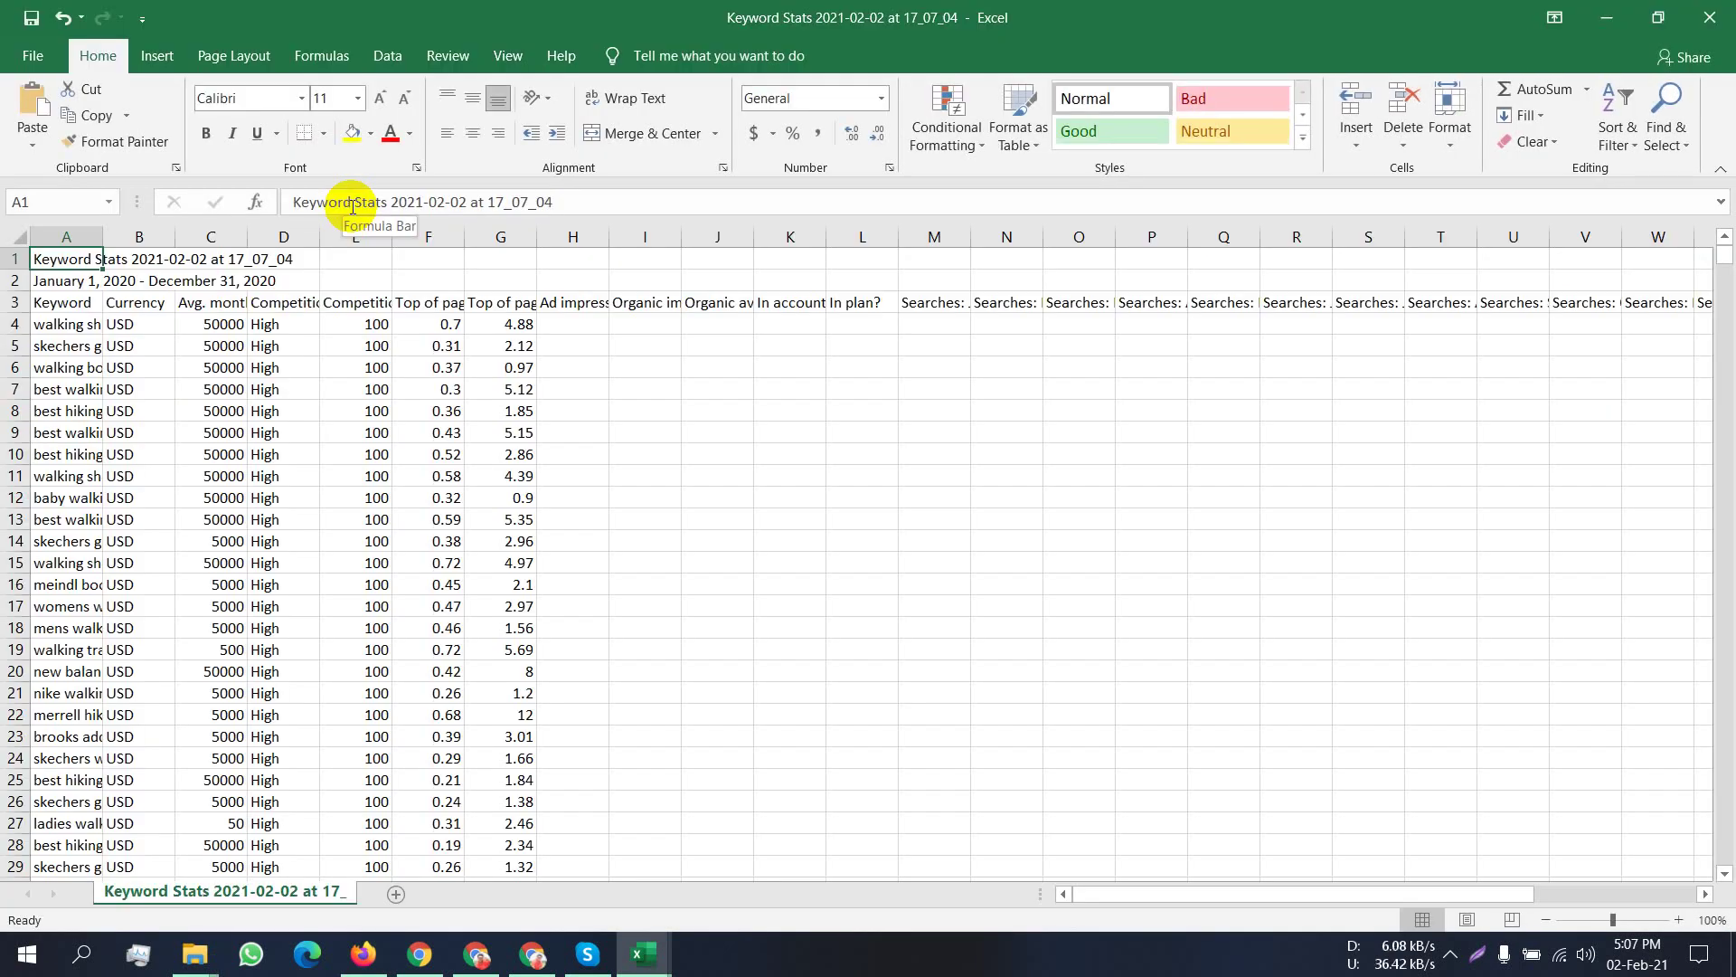
Widen the Keyword column until the full keyword phrases are readable, and widen the Currency column.
drag(103, 237, 373, 264)
scroll(458, 399, down, 9)
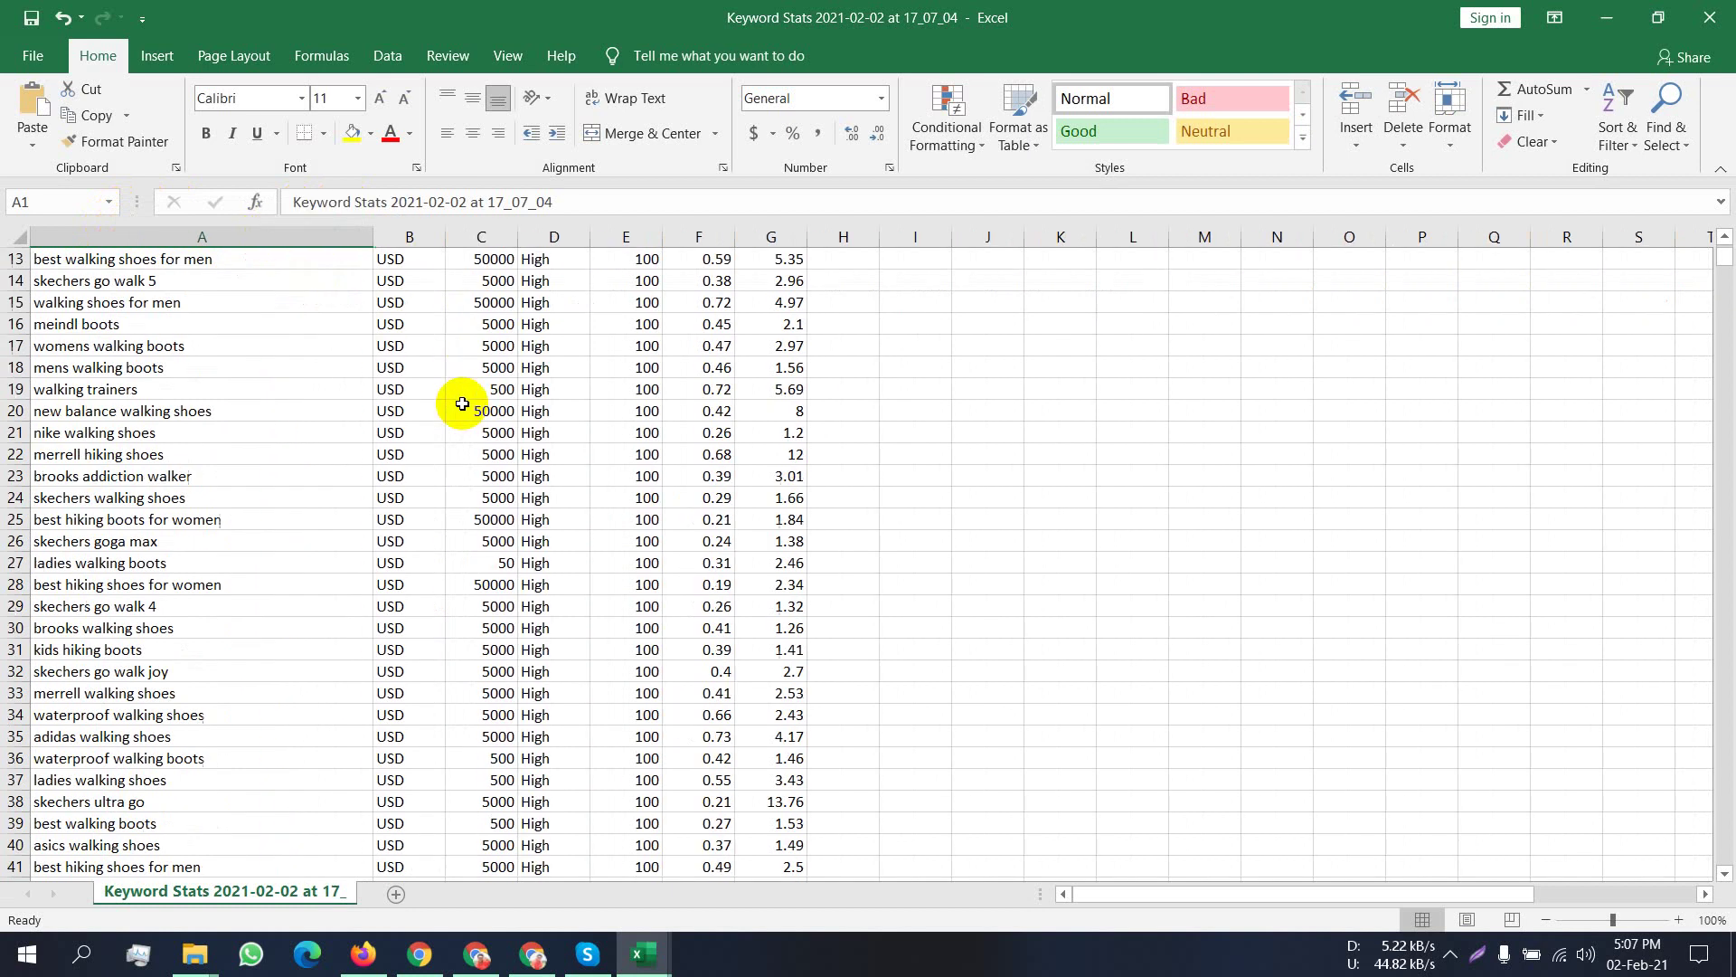
scroll(458, 400, down, 6)
scroll(458, 399, up, 14)
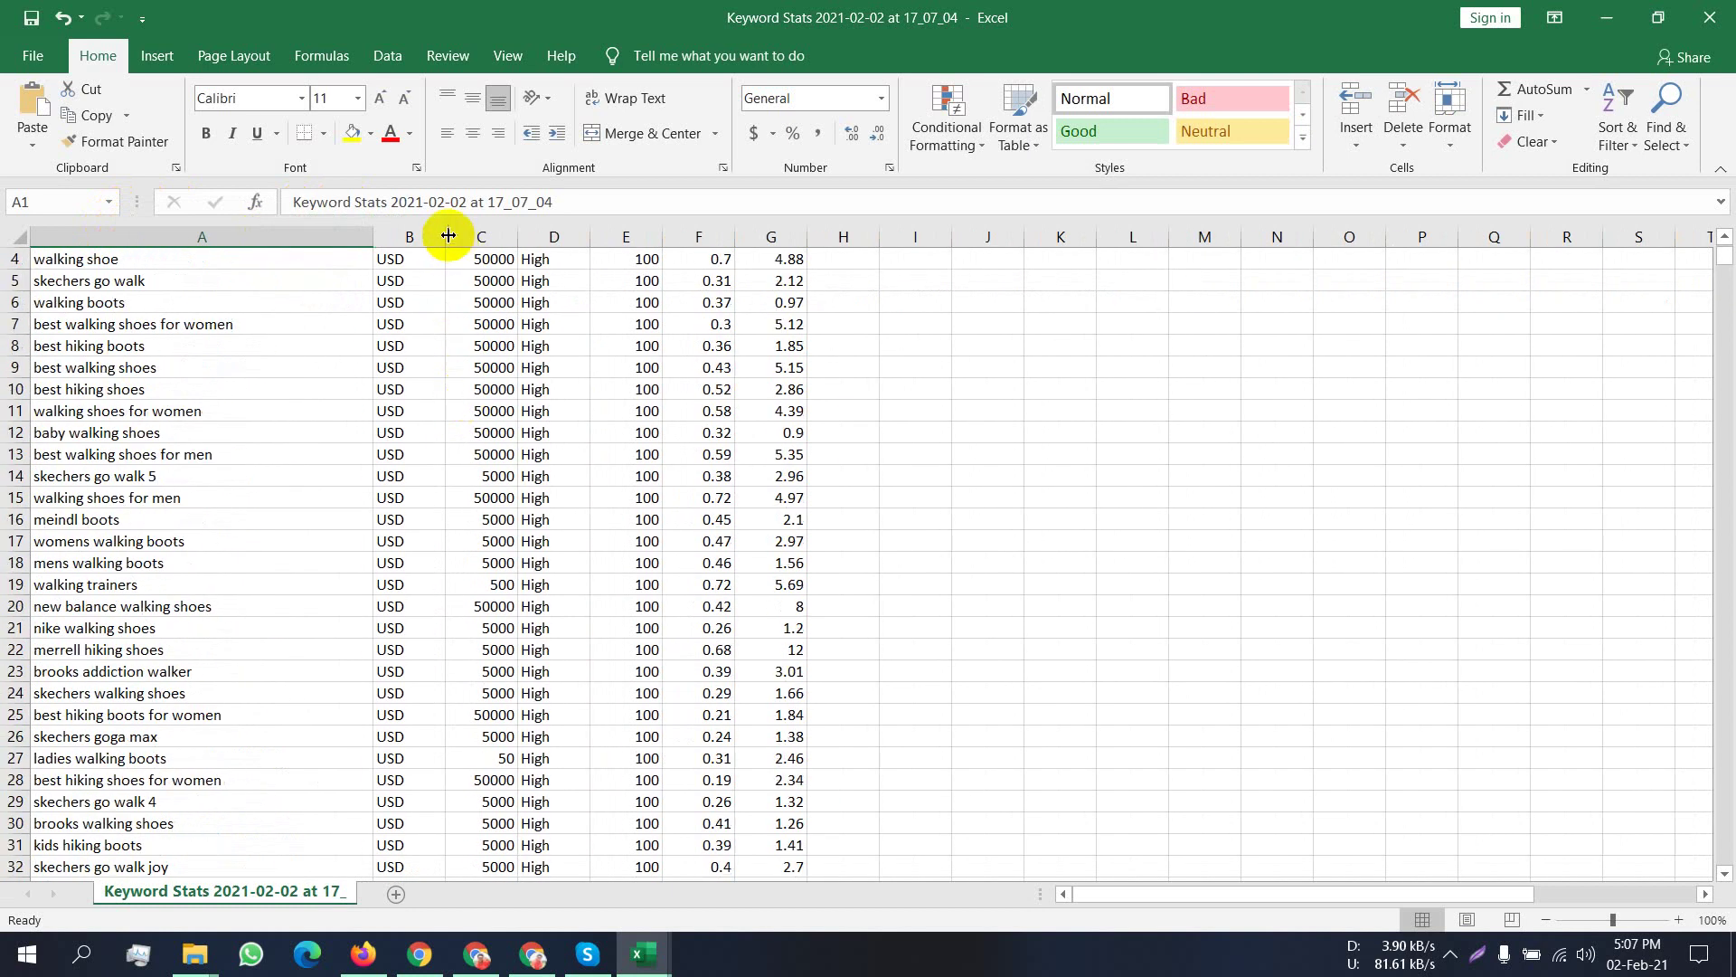
drag(463, 242, 512, 258)
Look down the keyword list for an entry with medium competition and select the entire "walking in heels" row.
scroll(805, 321, down, 20)
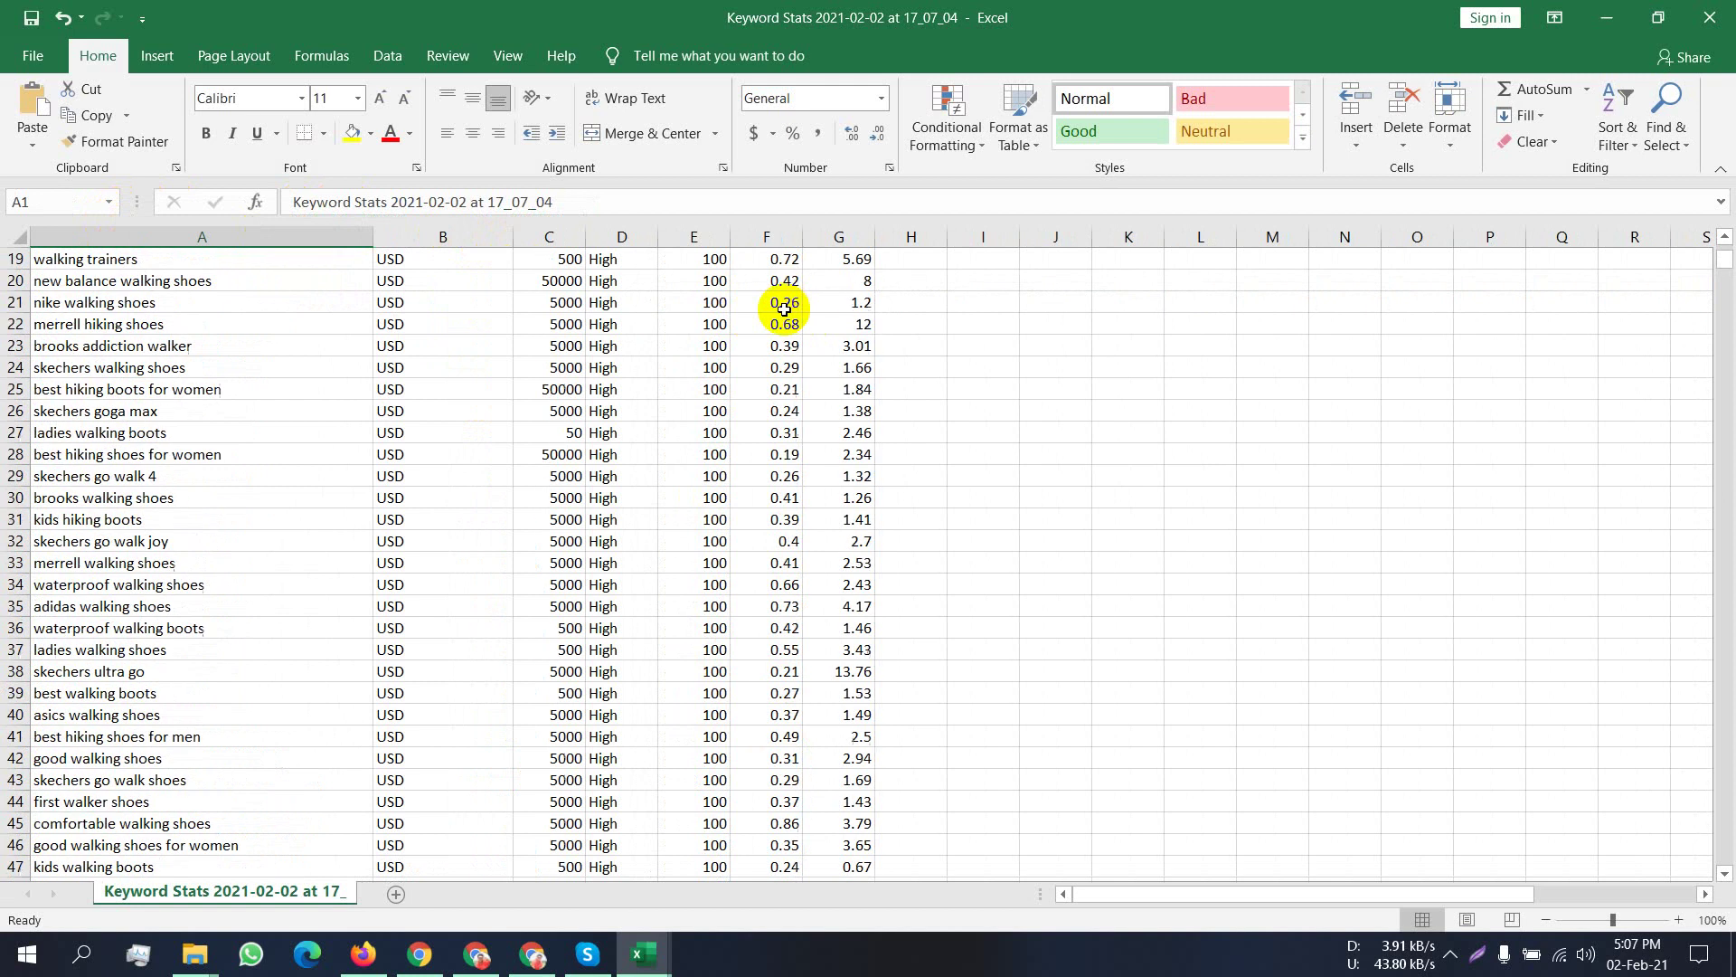
scroll(738, 343, down, 20)
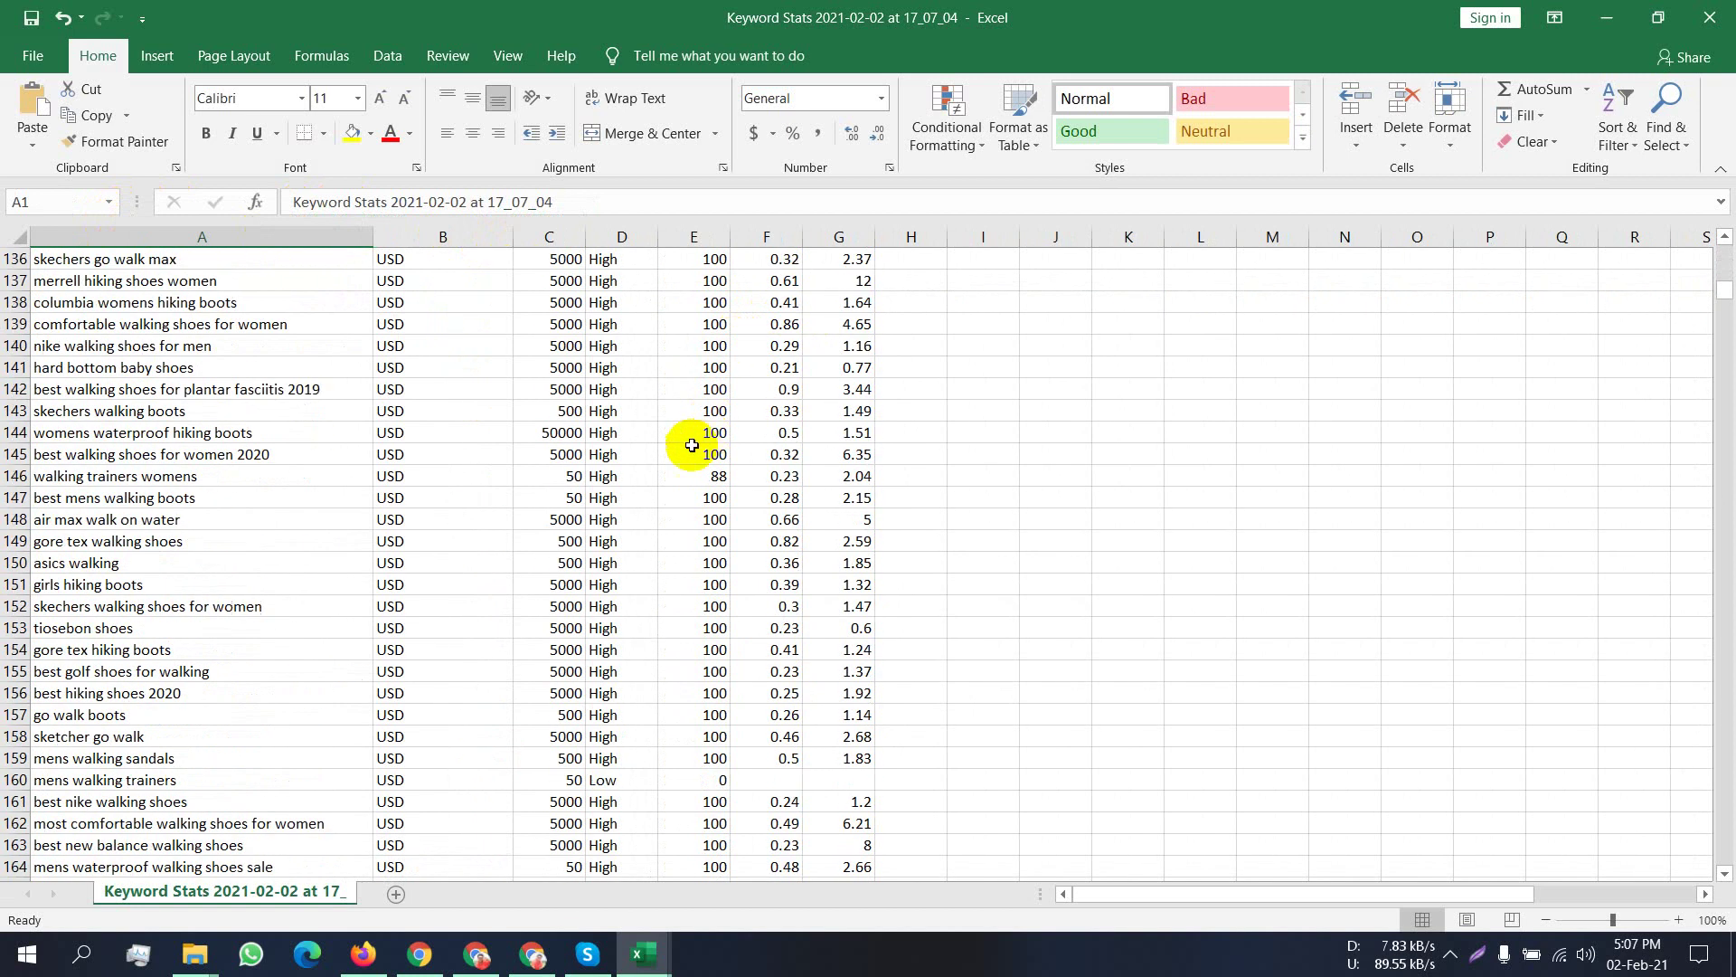
scroll(649, 452, down, 9)
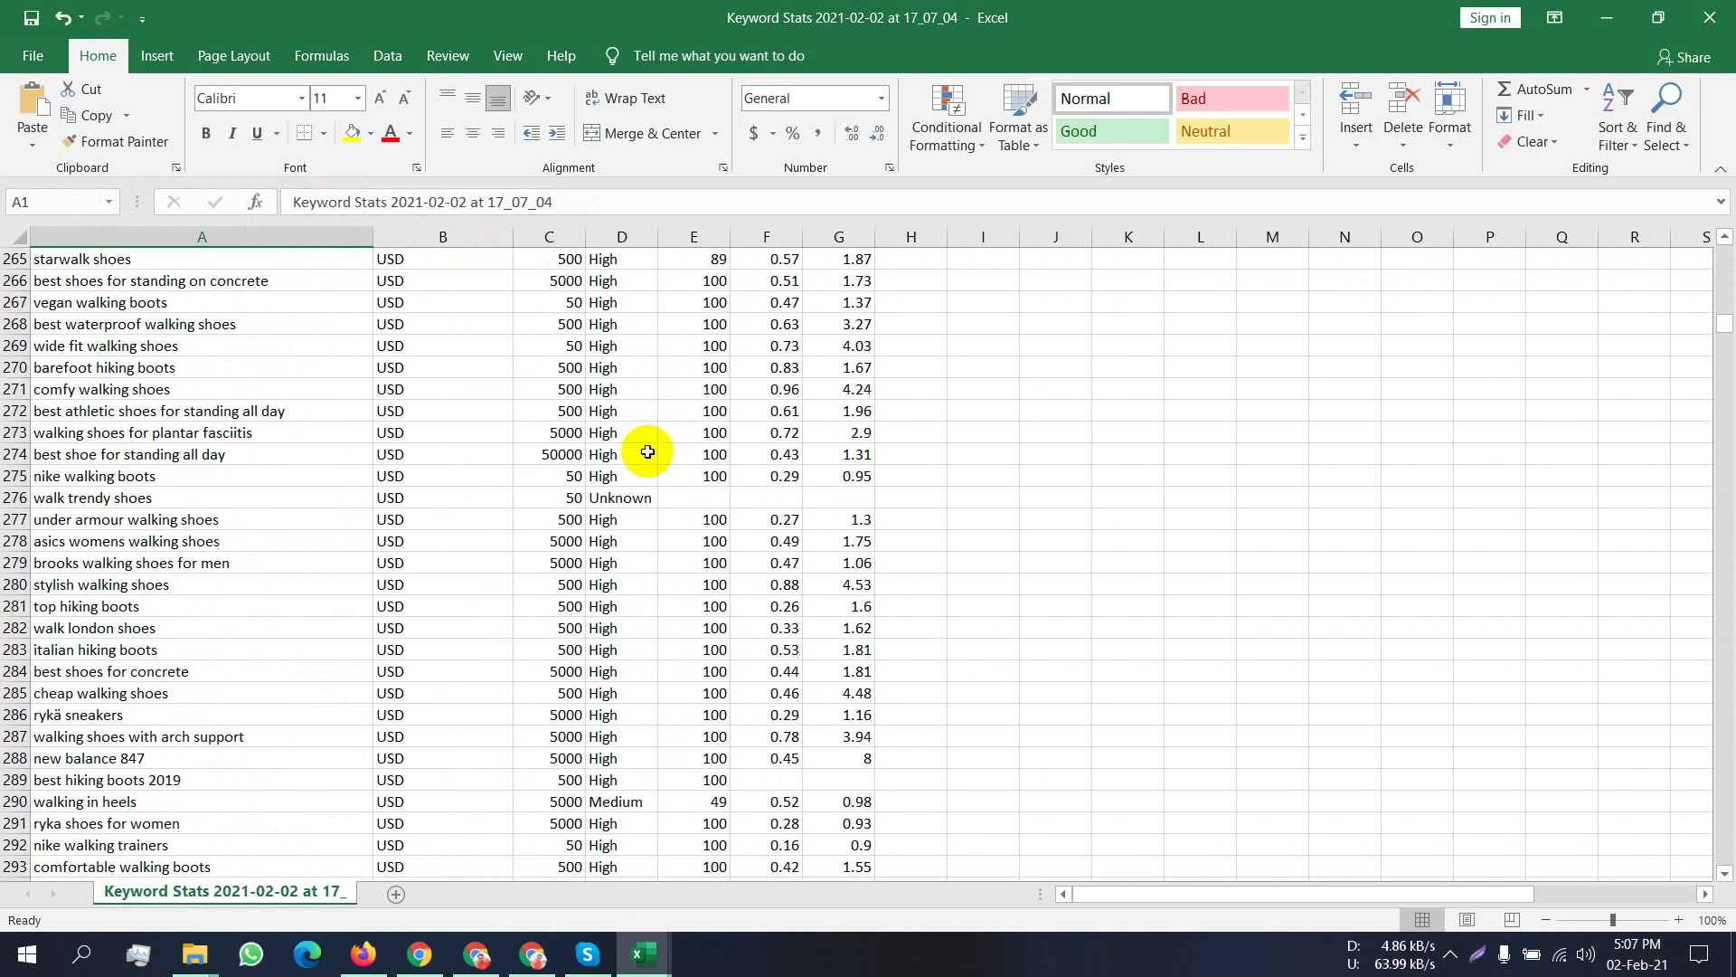
scroll(650, 452, up, 3)
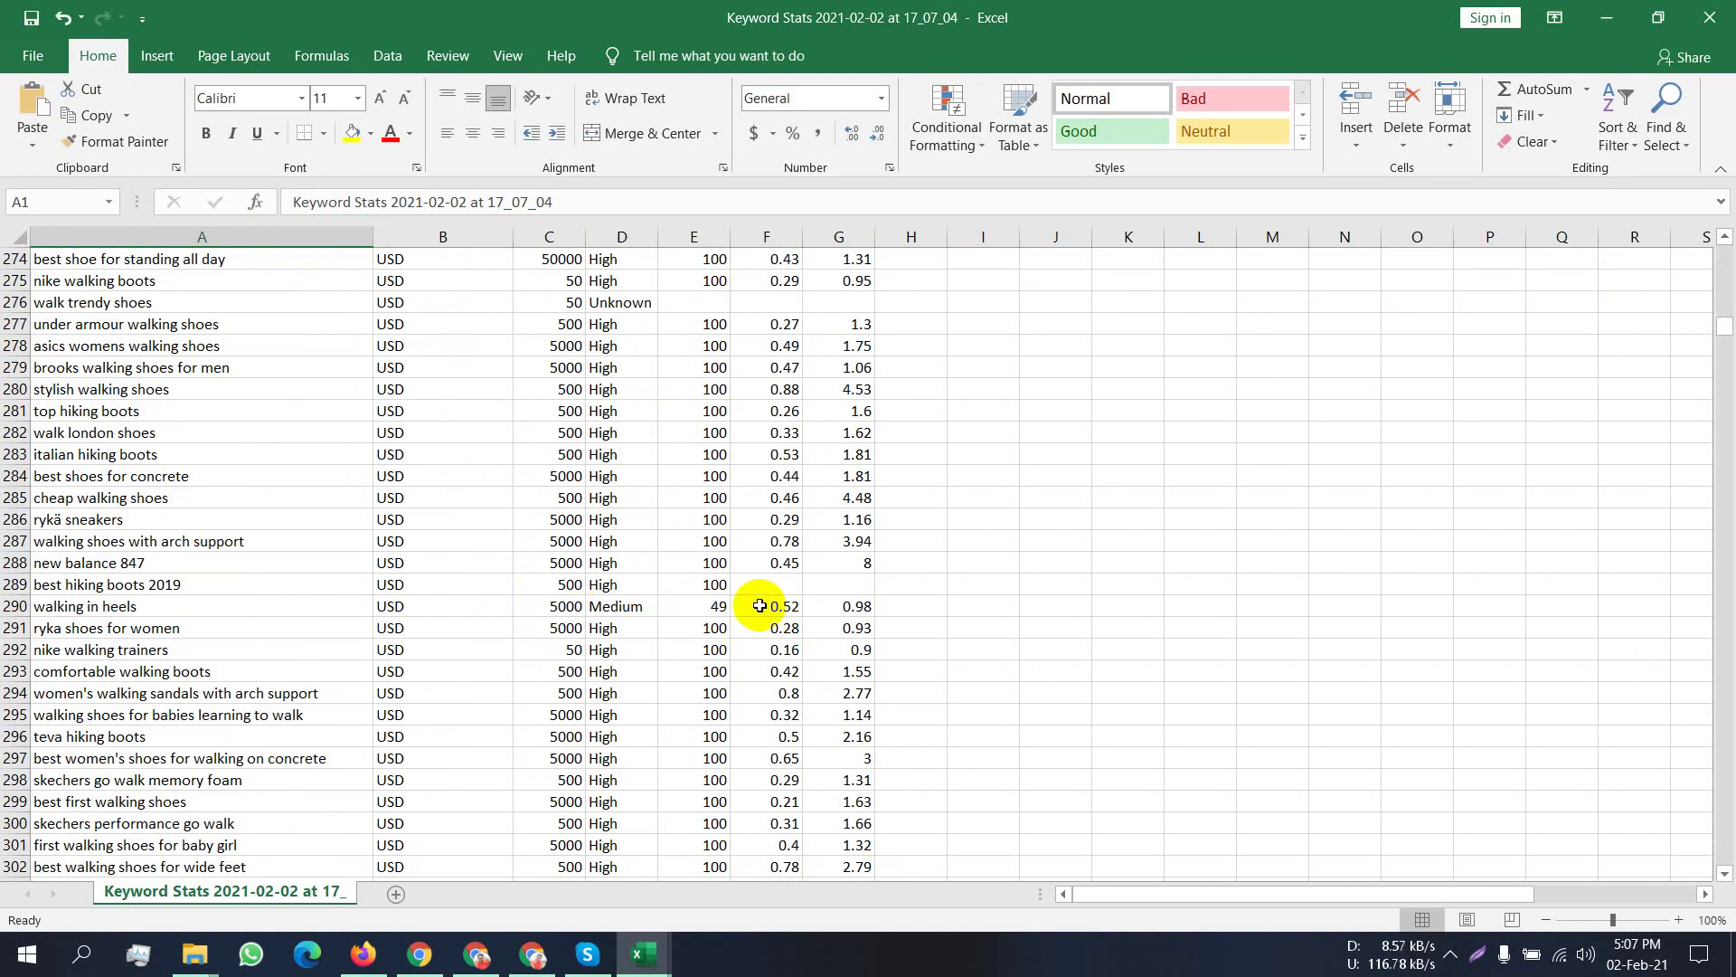
click(5, 606)
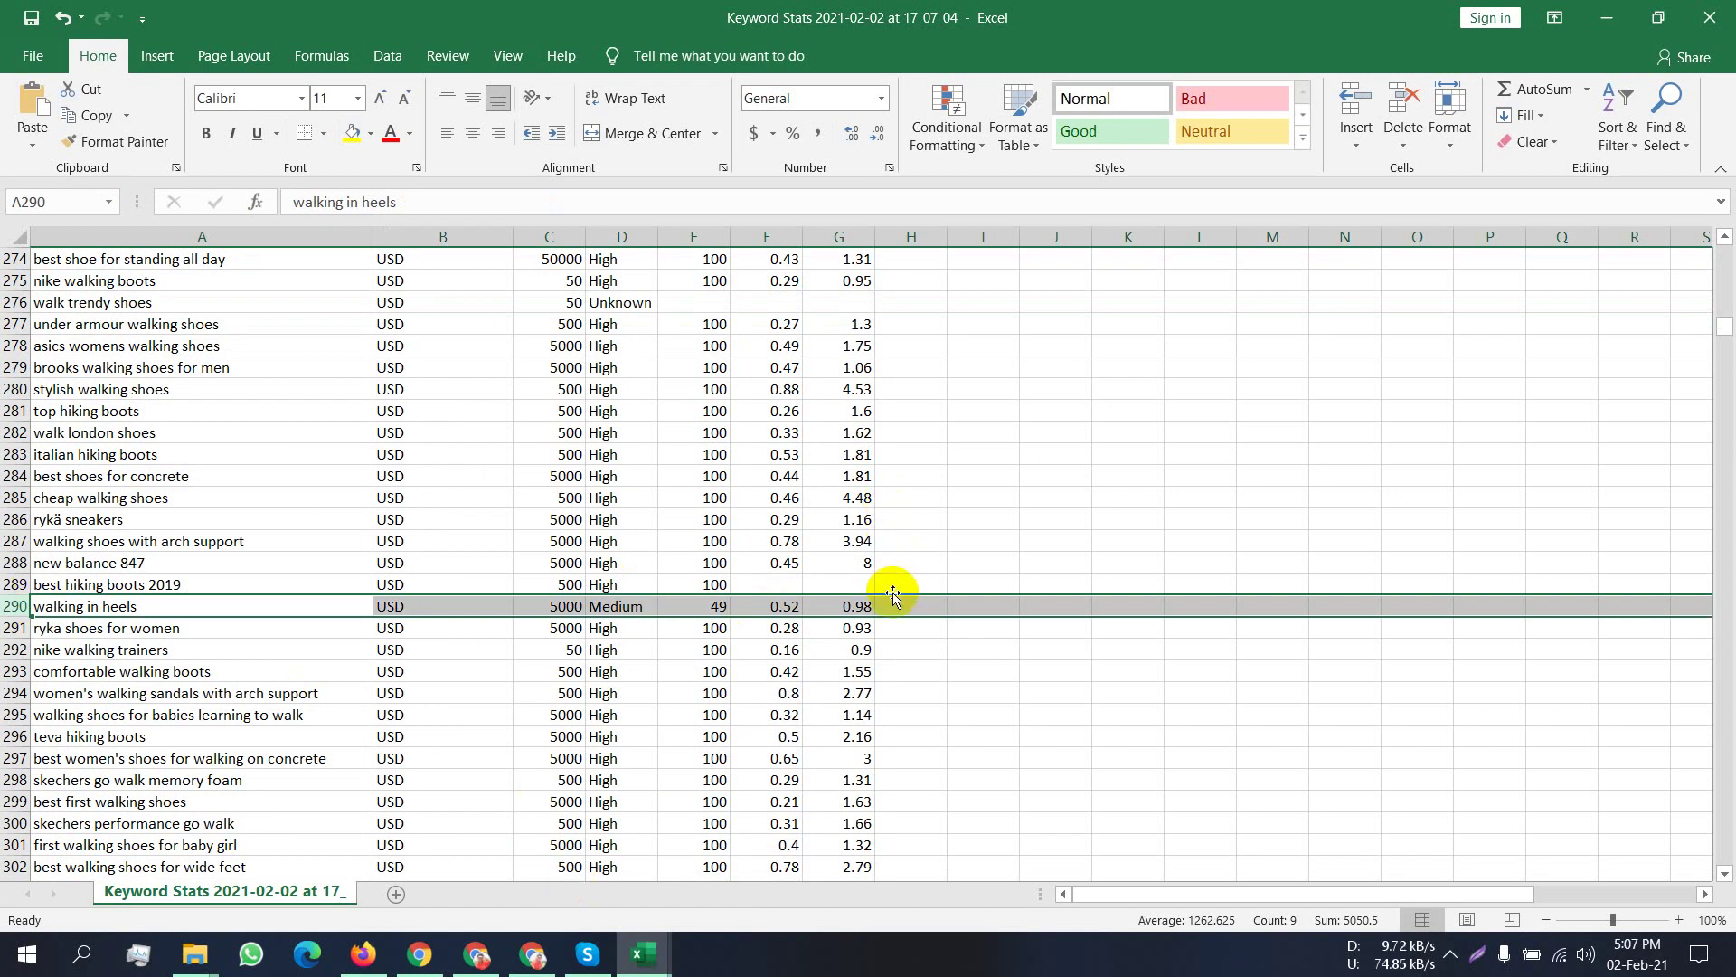
Widen the Avg. monthly searches column until its full heading is readable.
scroll(597, 620, up, 20)
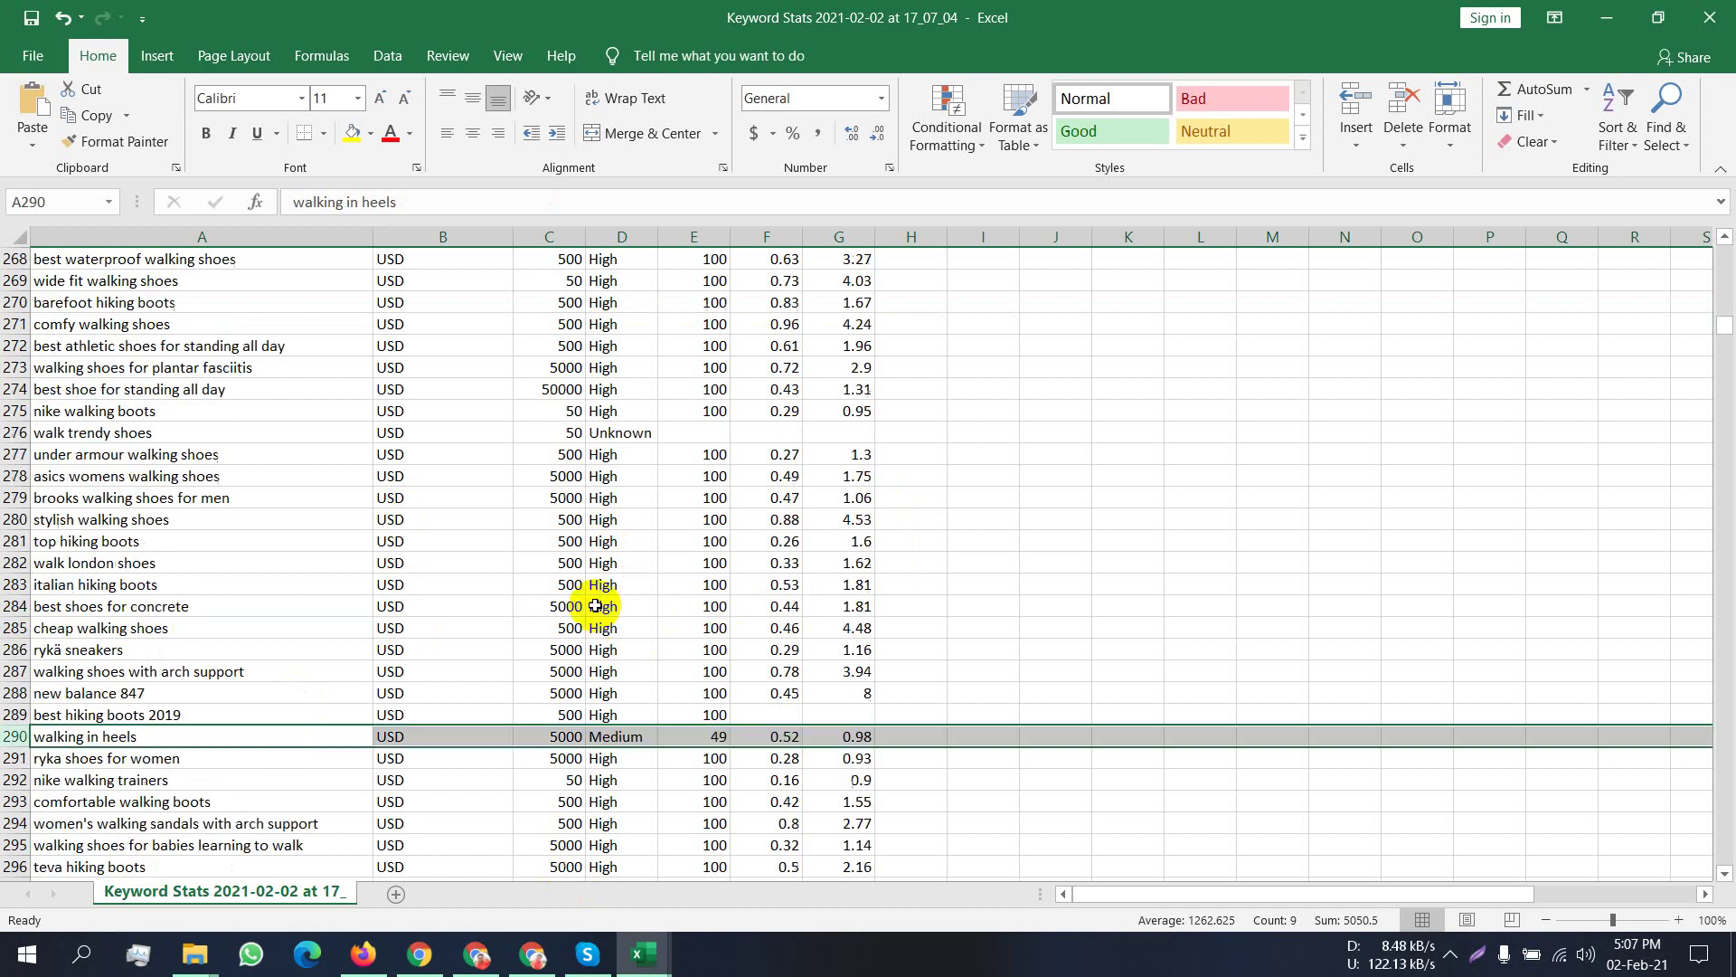
scroll(579, 562, up, 20)
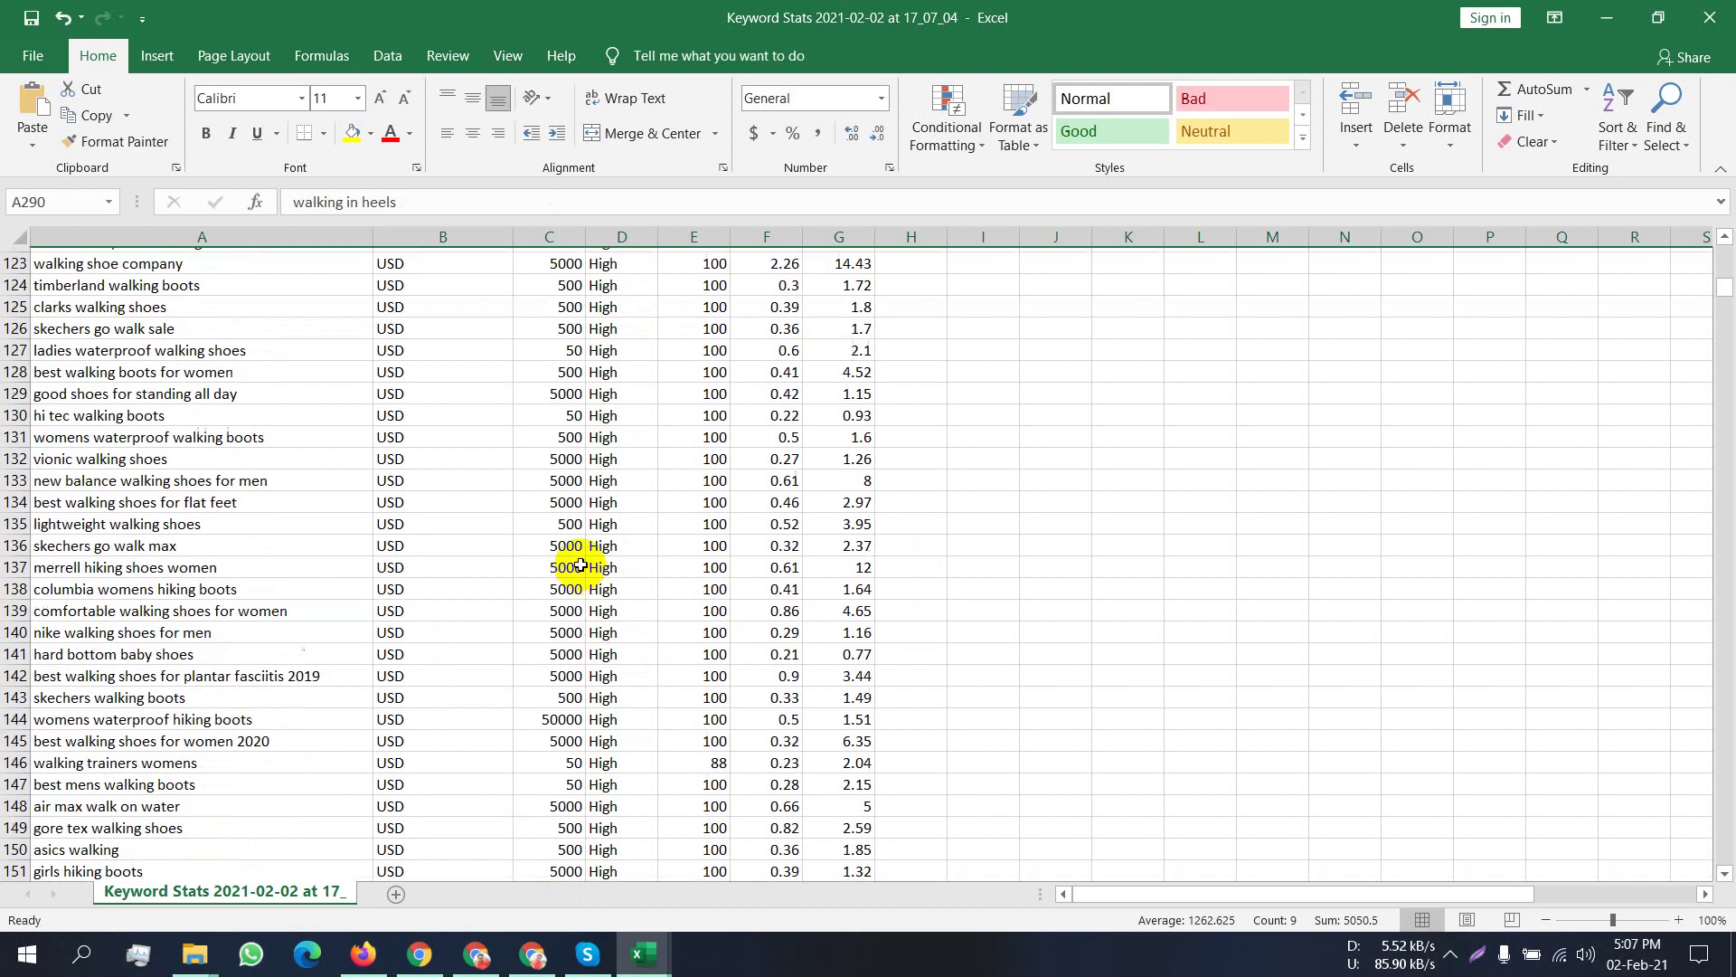
scroll(580, 563, up, 7)
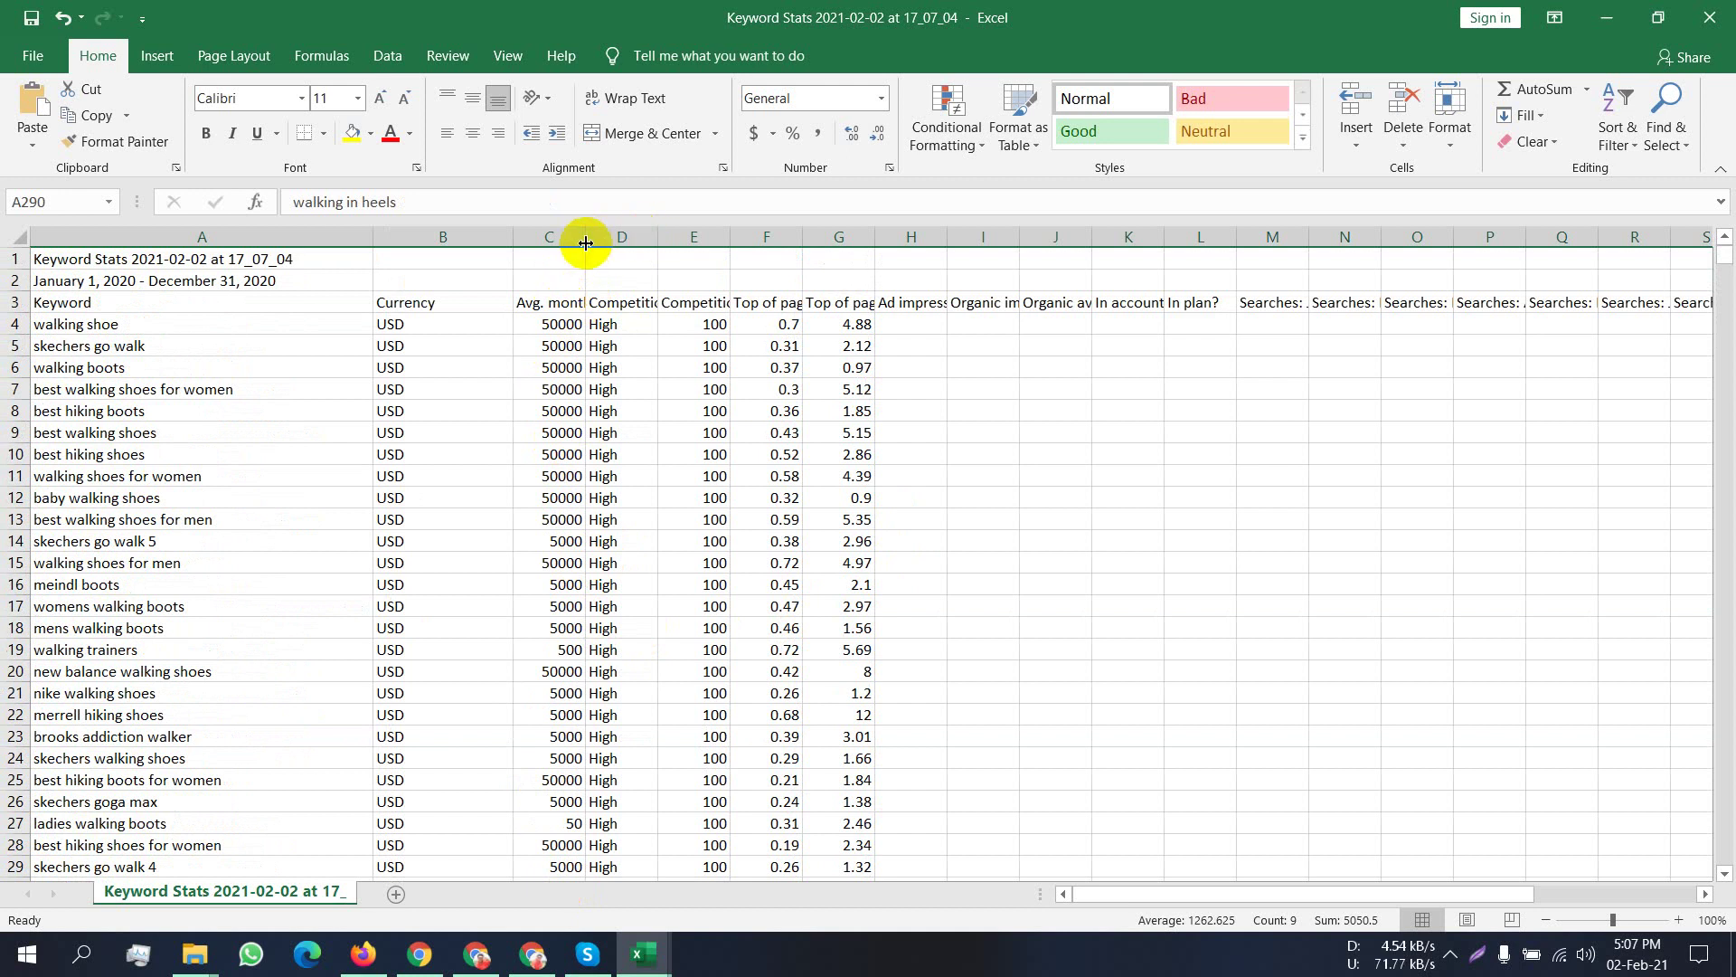
drag(587, 242, 706, 244)
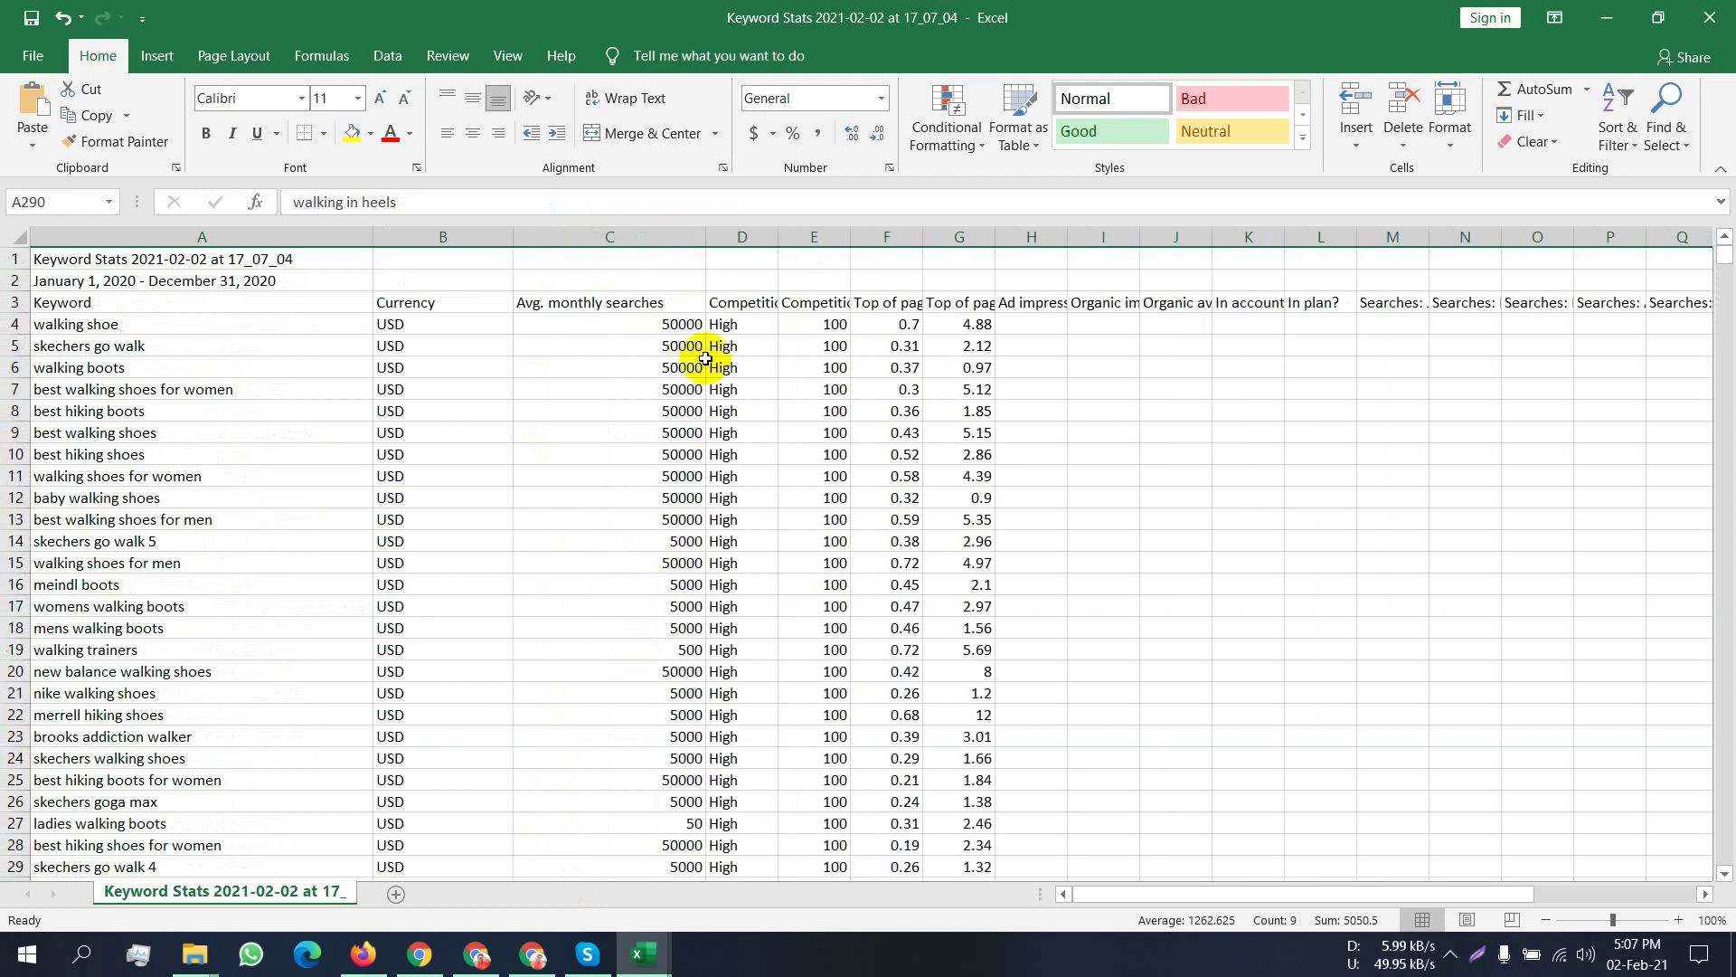
Examine the search volumes, competition levels and bid values of the keywords further down the sheet.
scroll(705, 359, down, 20)
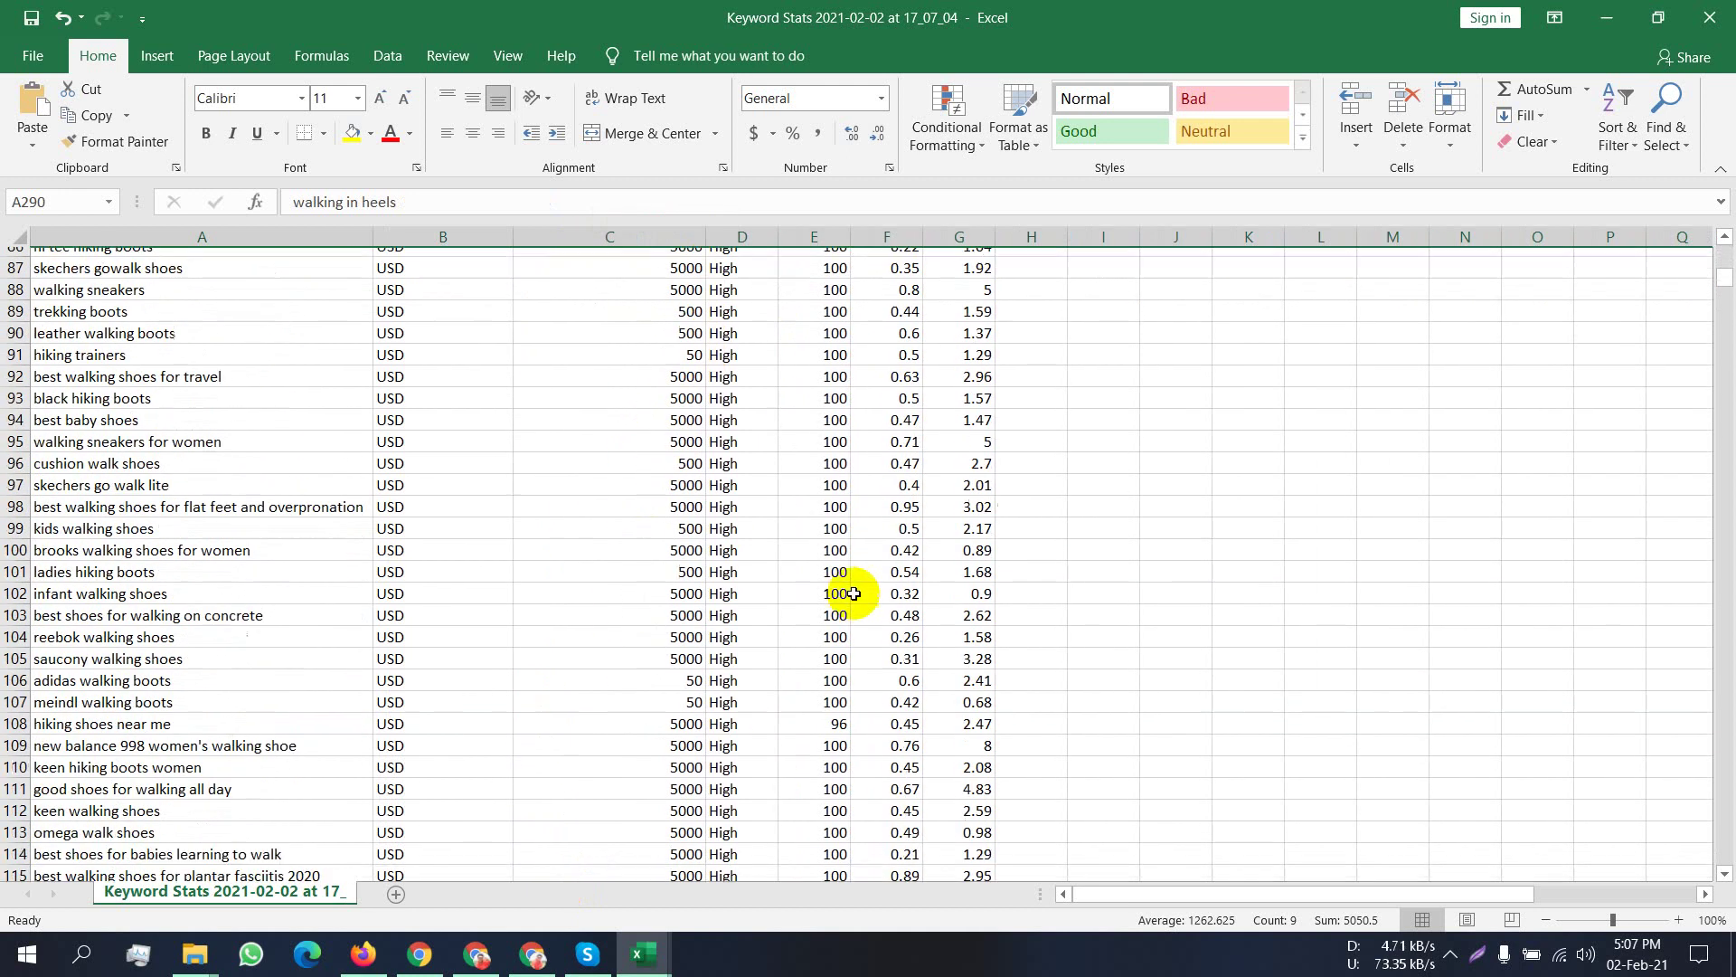
scroll(854, 593, down, 20)
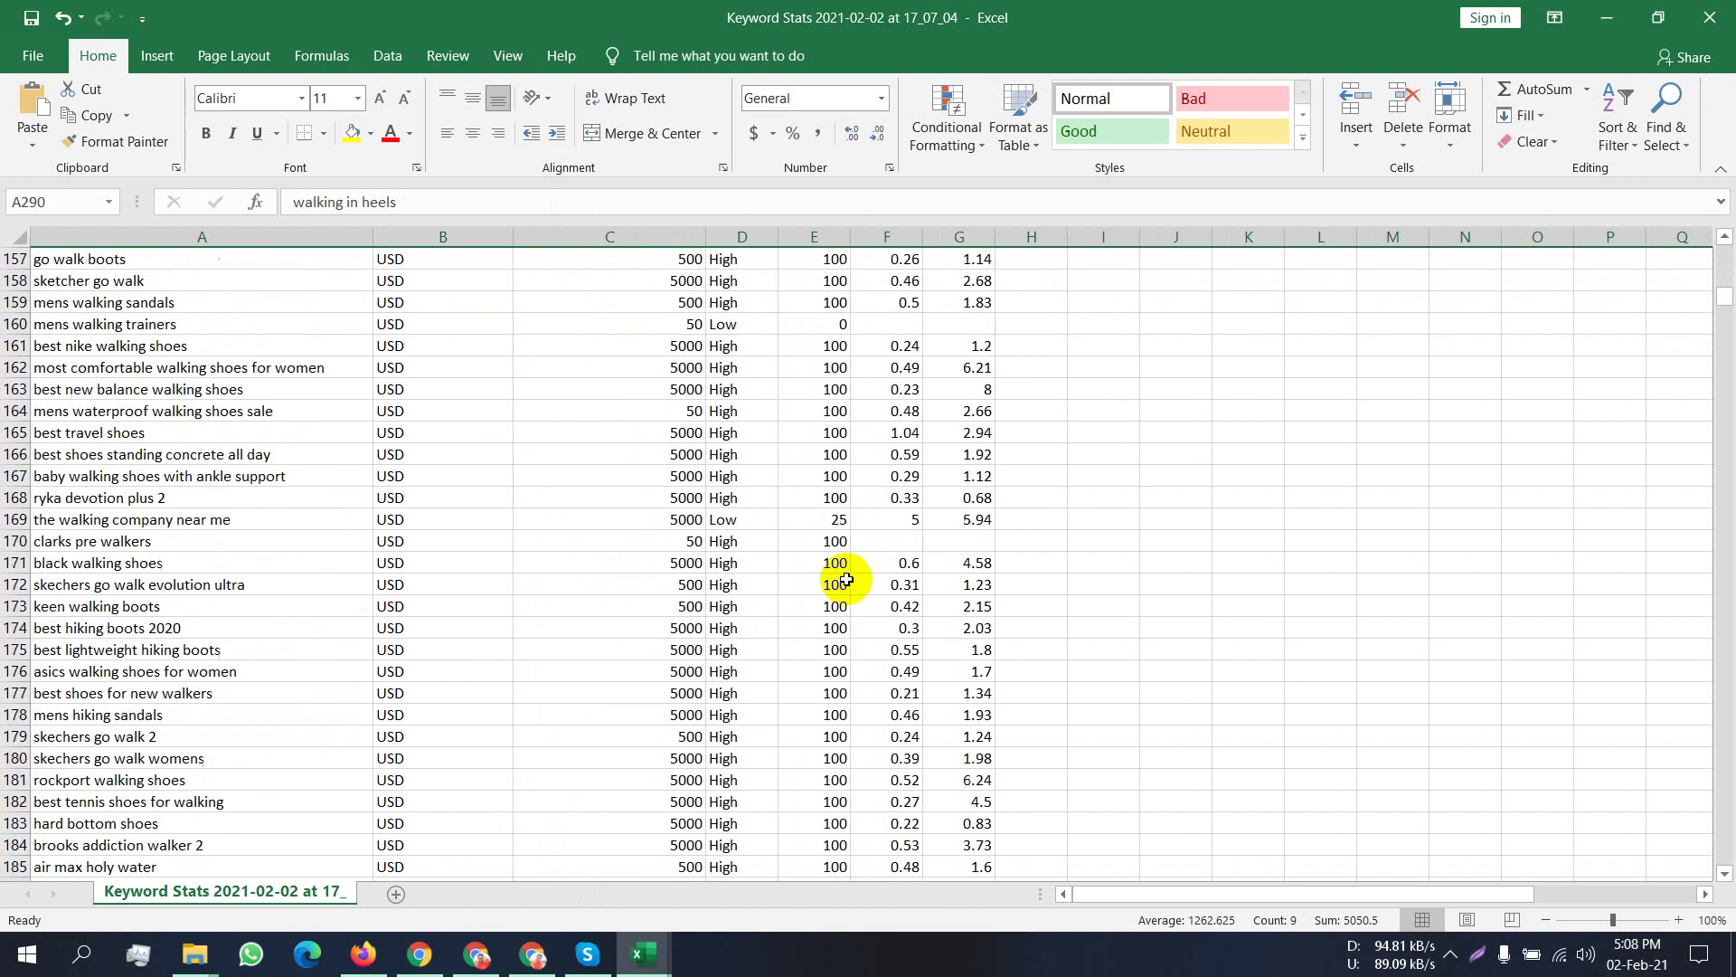
scroll(846, 580, down, 20)
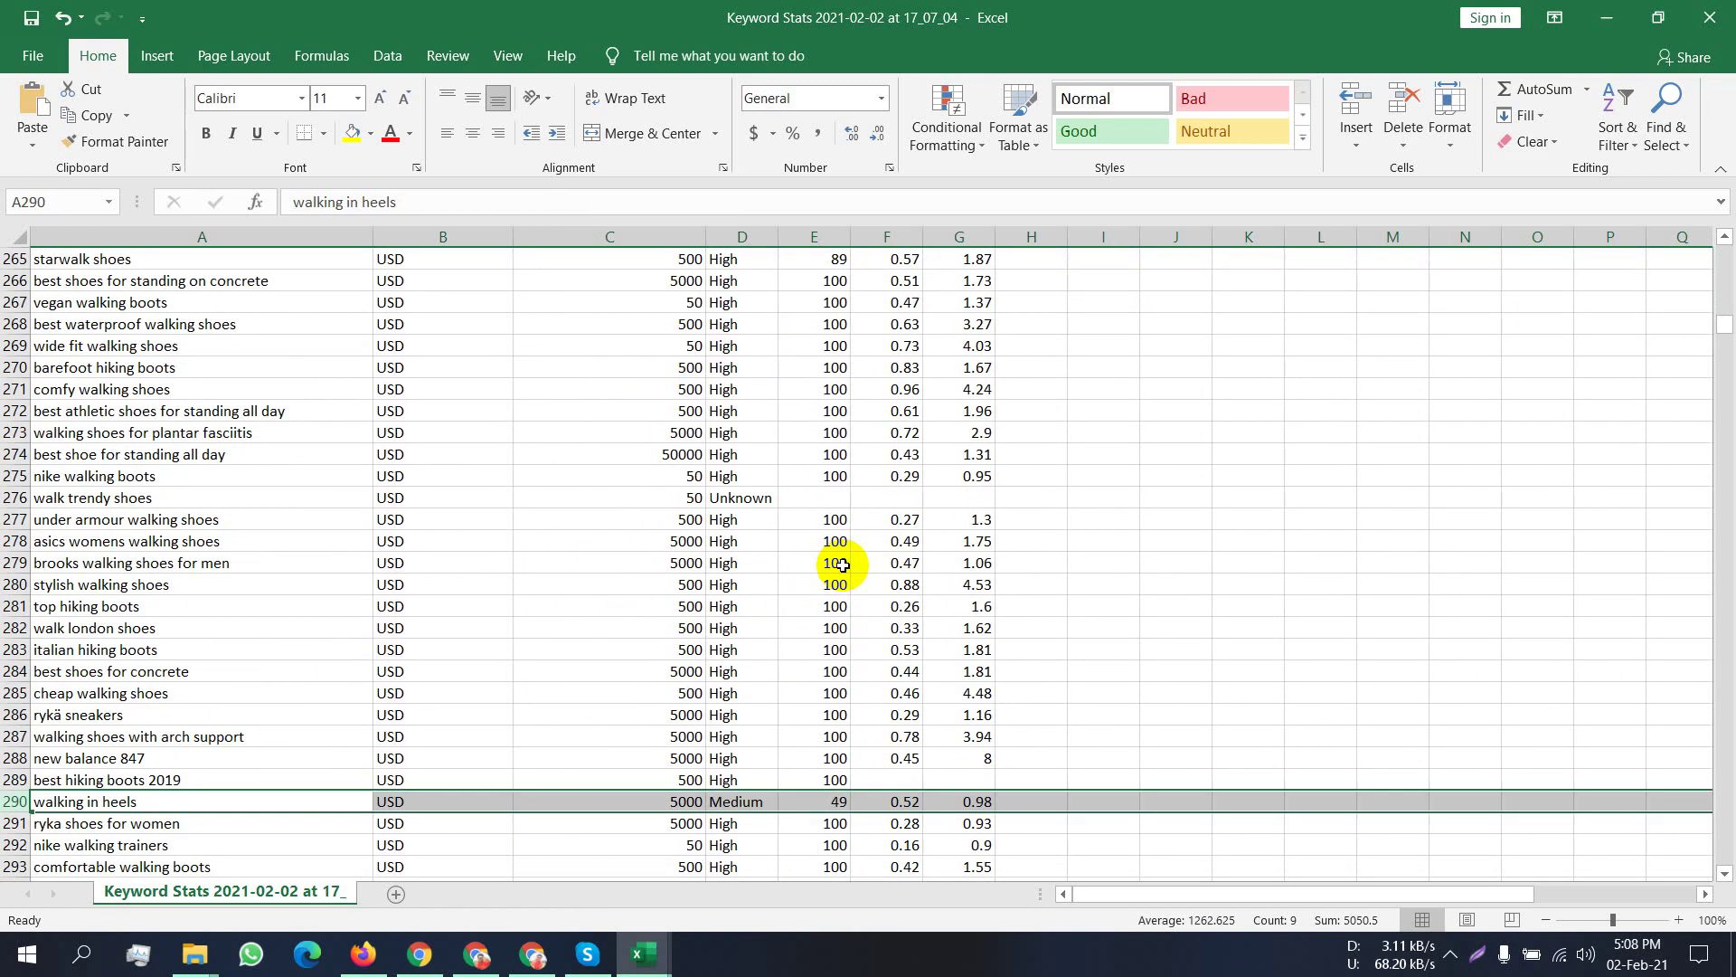
scroll(841, 565, down, 20)
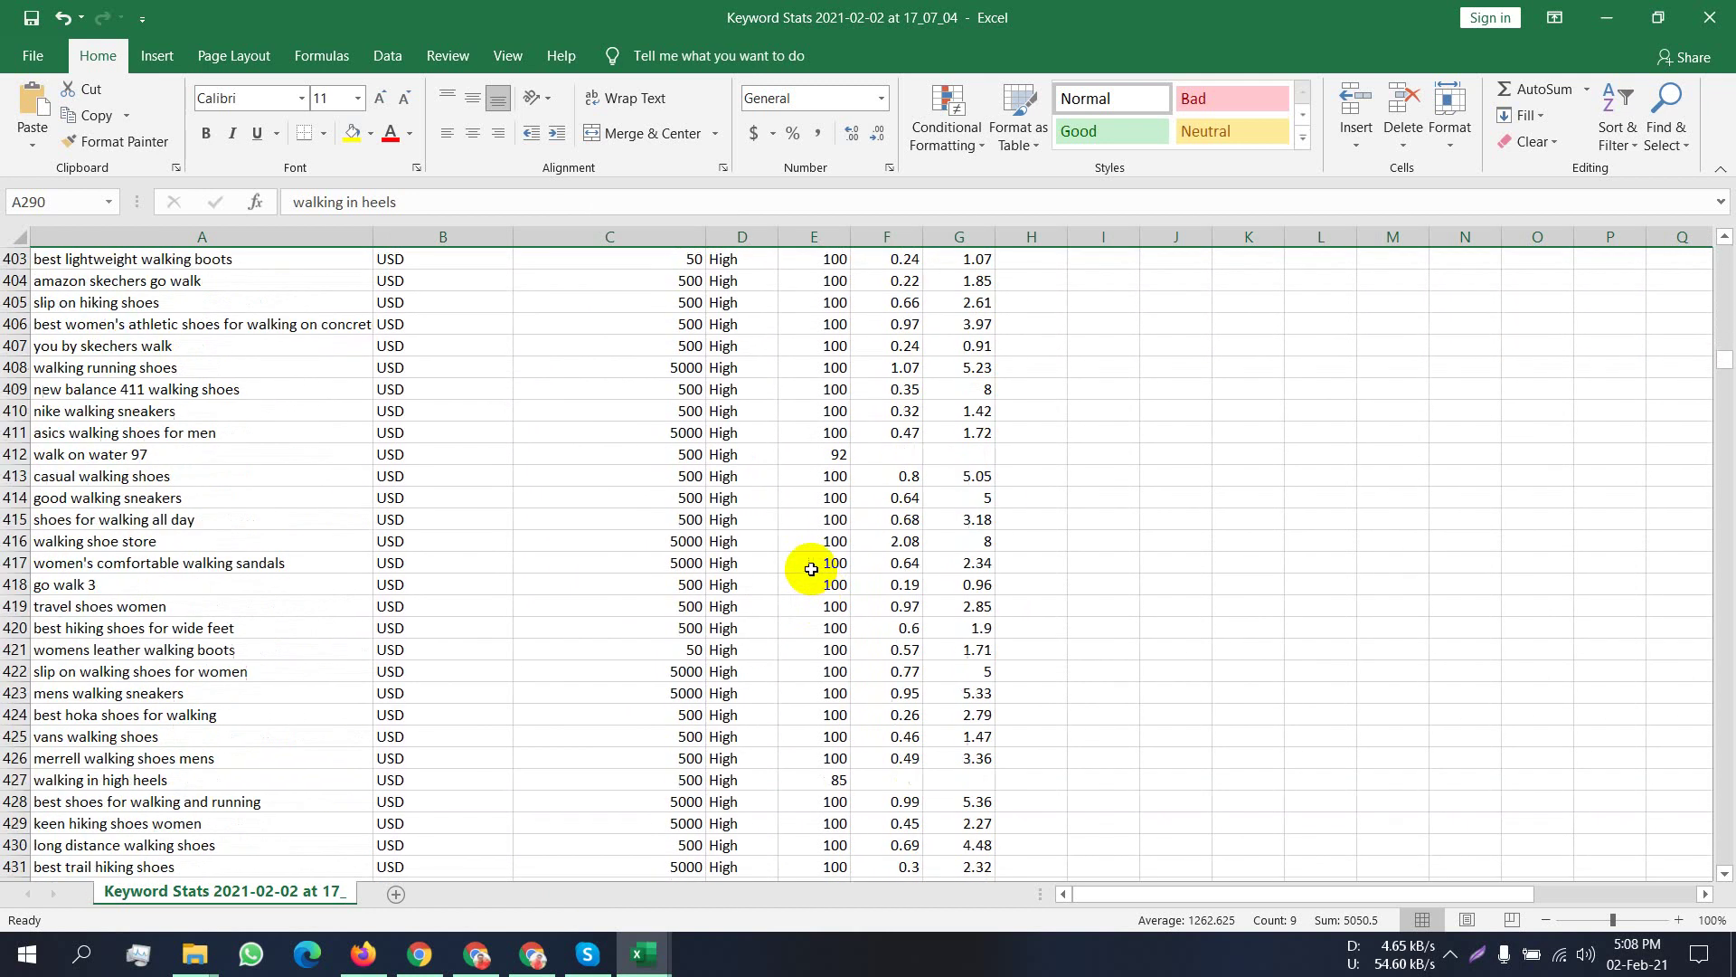
scroll(811, 569, down, 20)
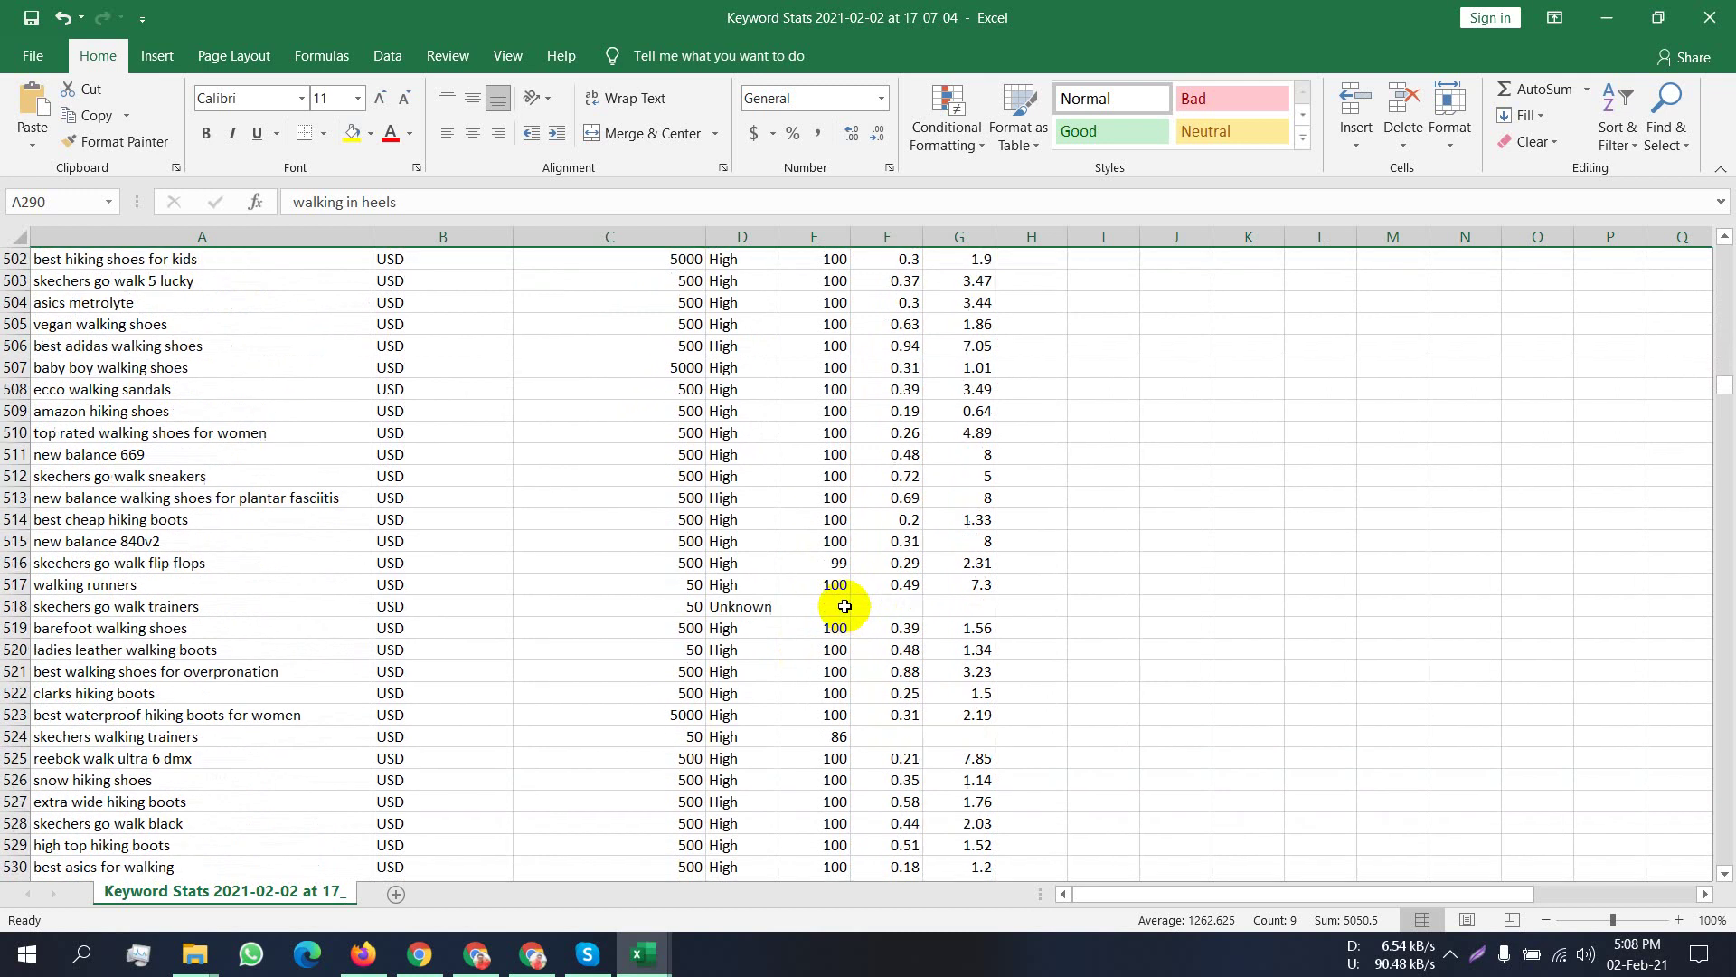
scroll(832, 615, down, 5)
scroll(826, 621, up, 4)
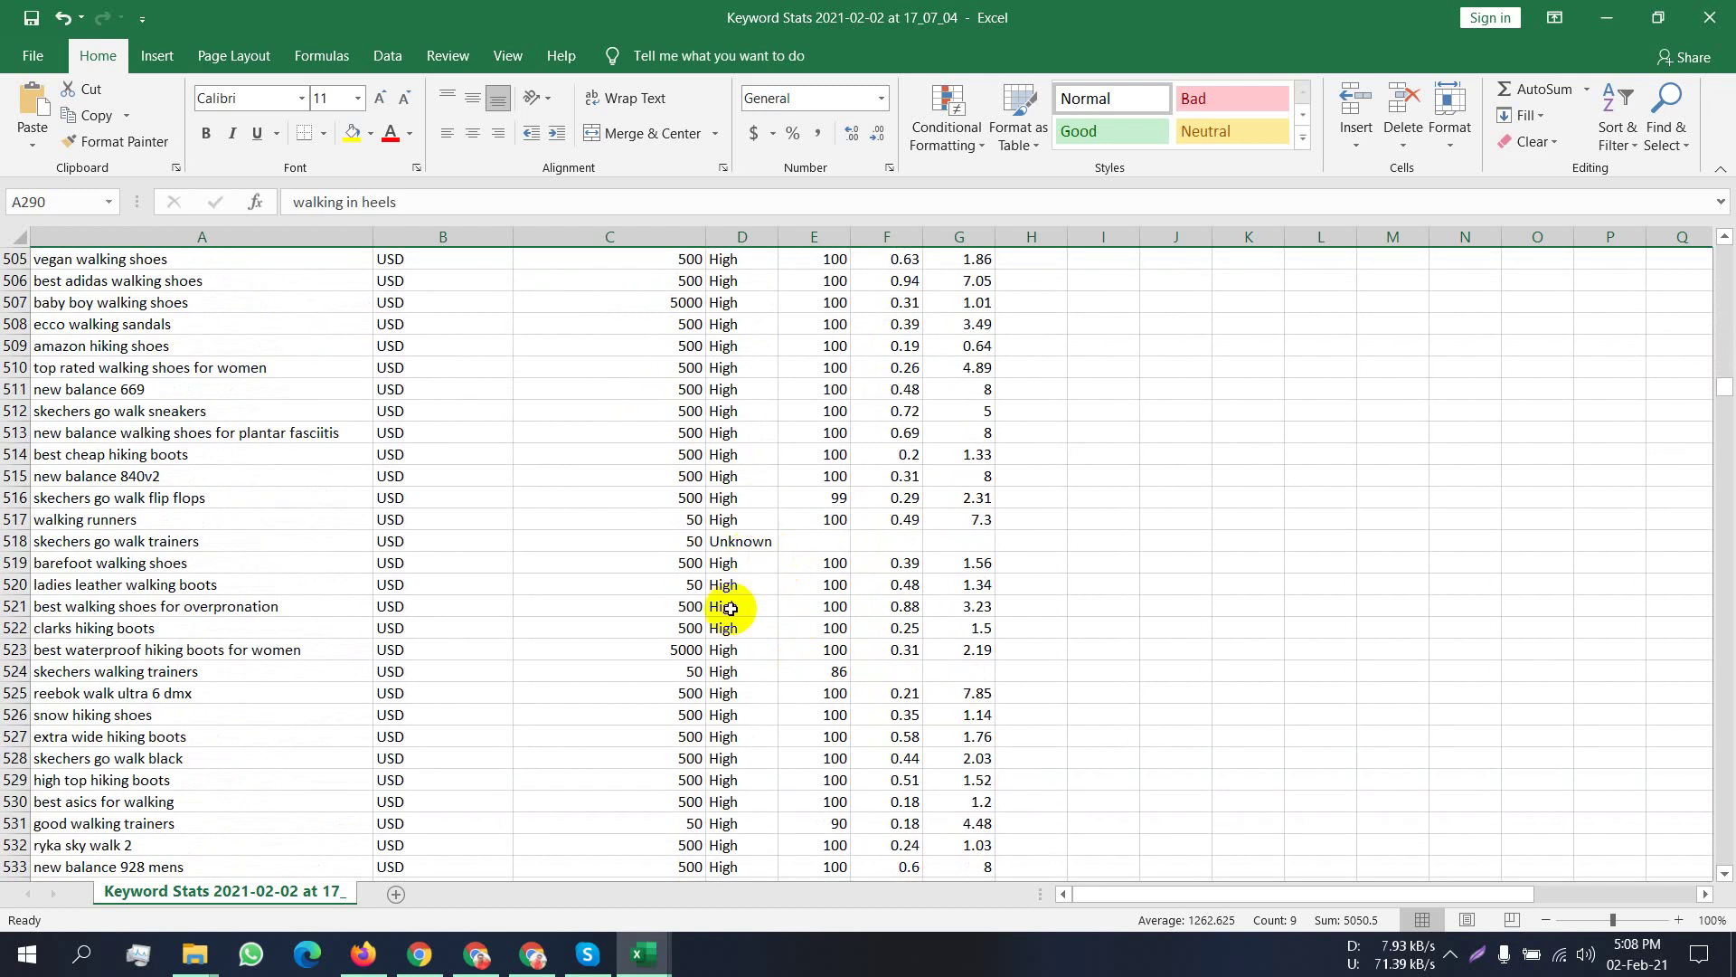
scroll(730, 608, down, 20)
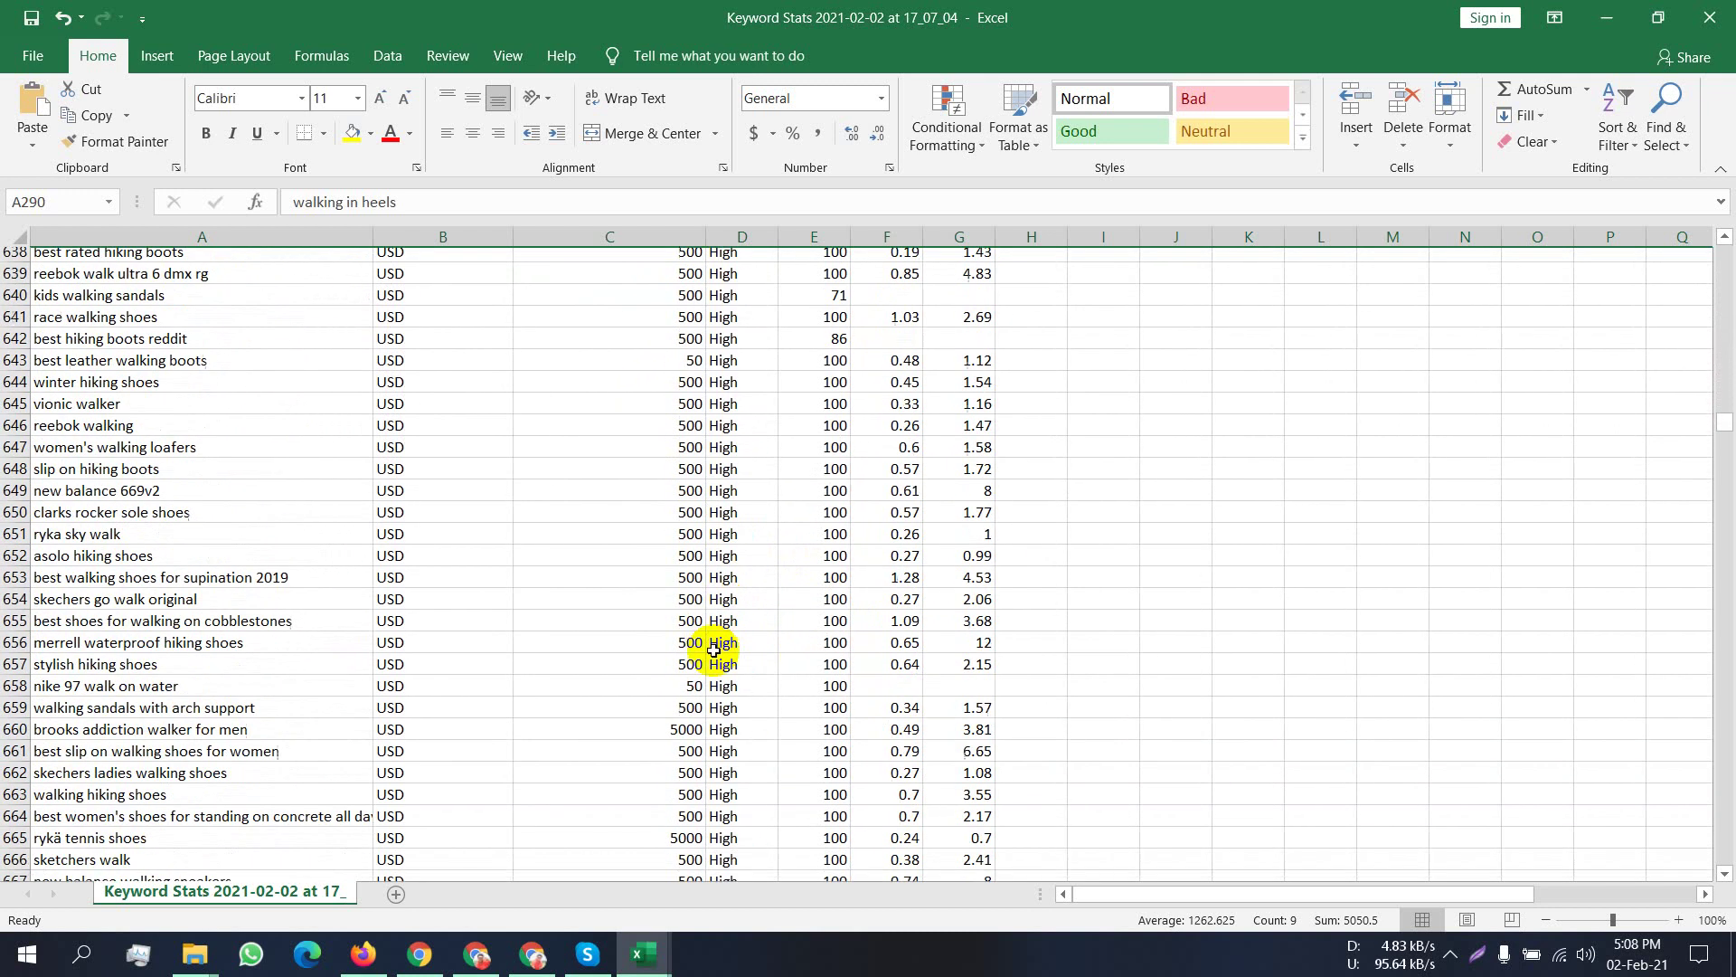
scroll(714, 649, down, 8)
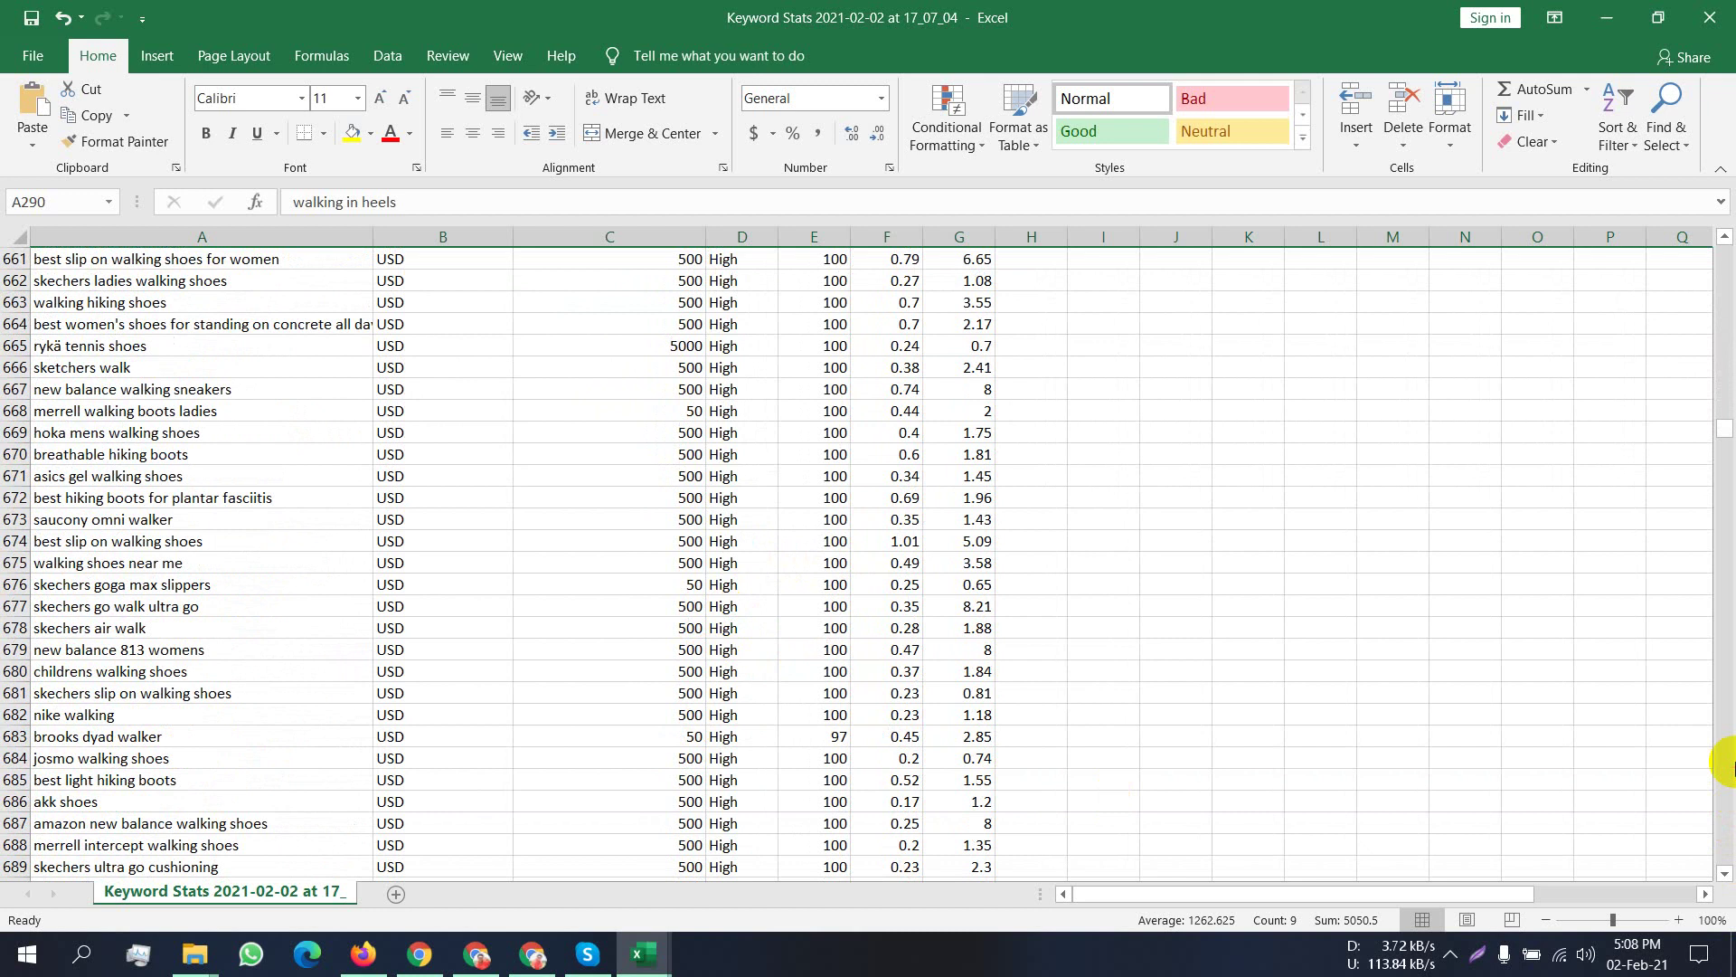
scroll(1718, 715, down, 13)
Switch to Google Ads Keyword Planner in Firefox and review the high-competition keyword ideas for comparison with the exported file.
click(362, 954)
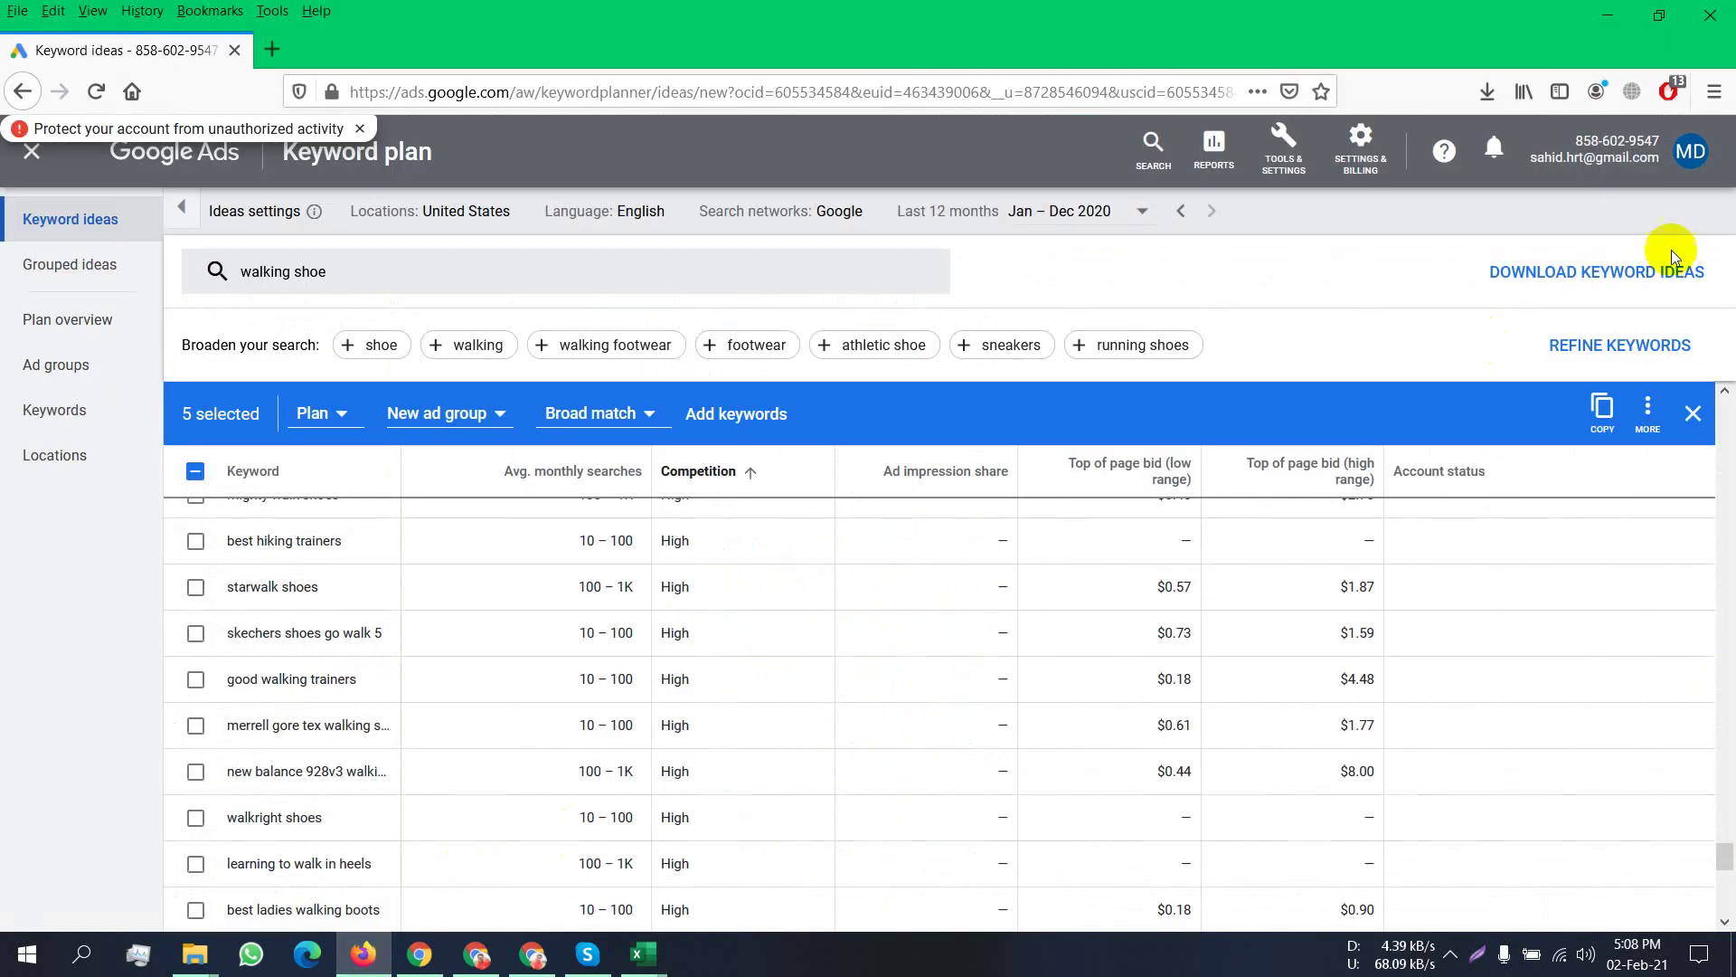
click(1326, 422)
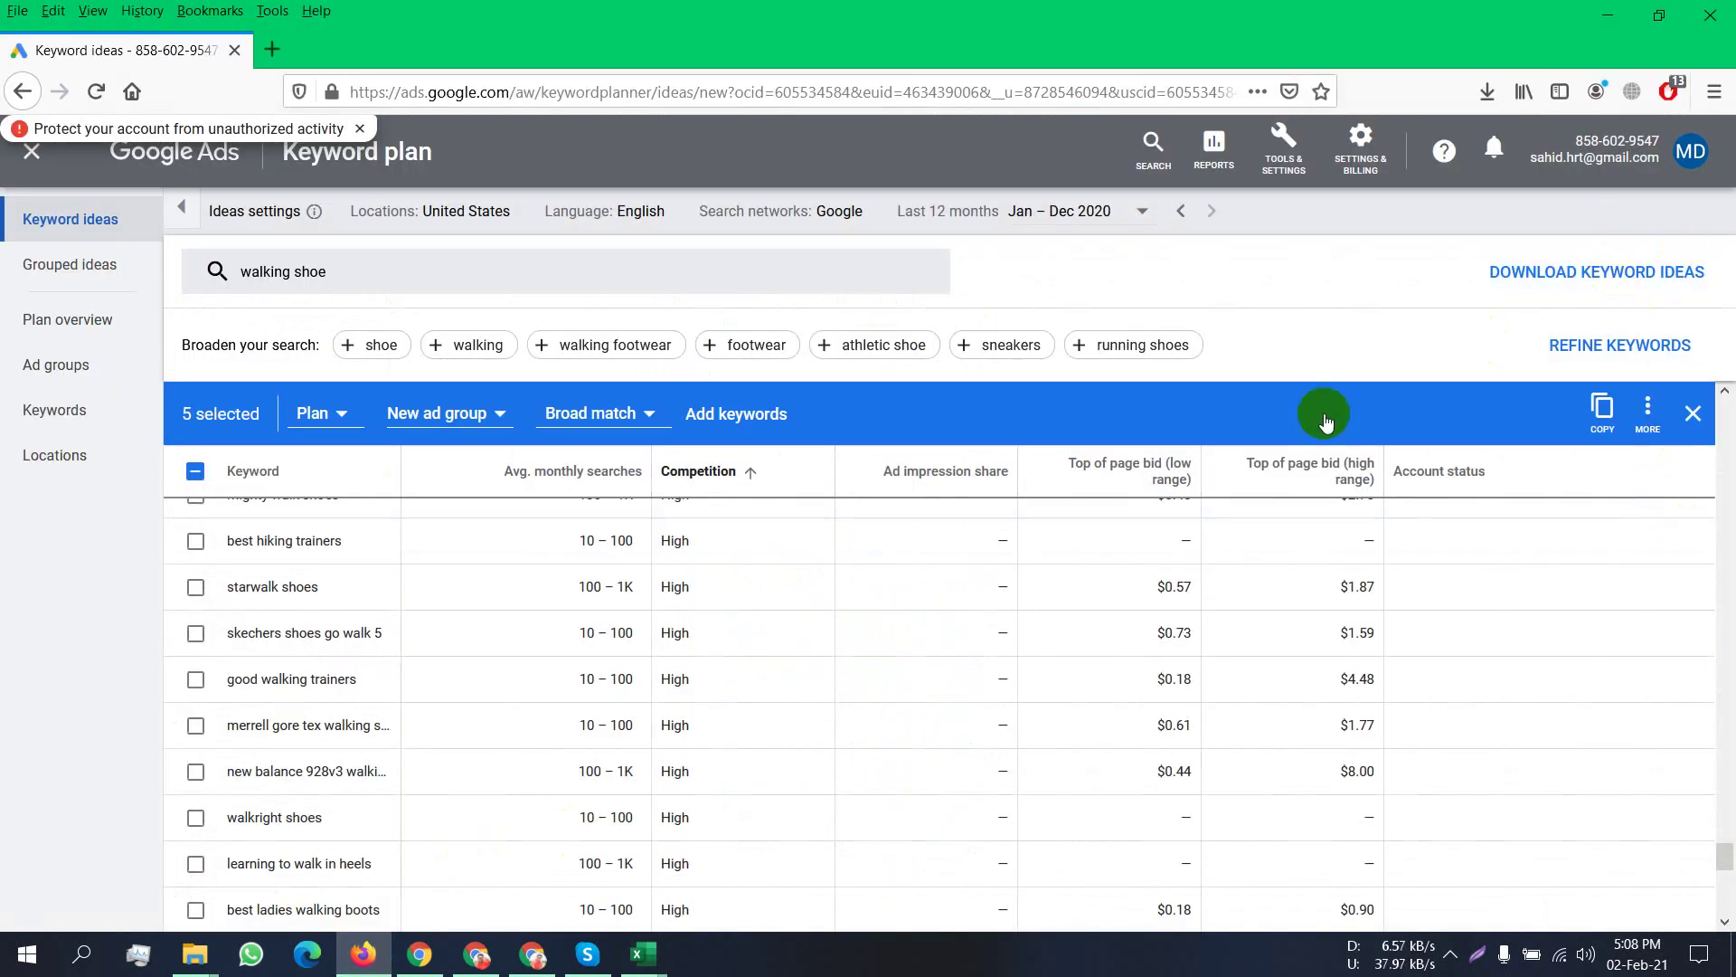
scroll(224, 655, up, 5)
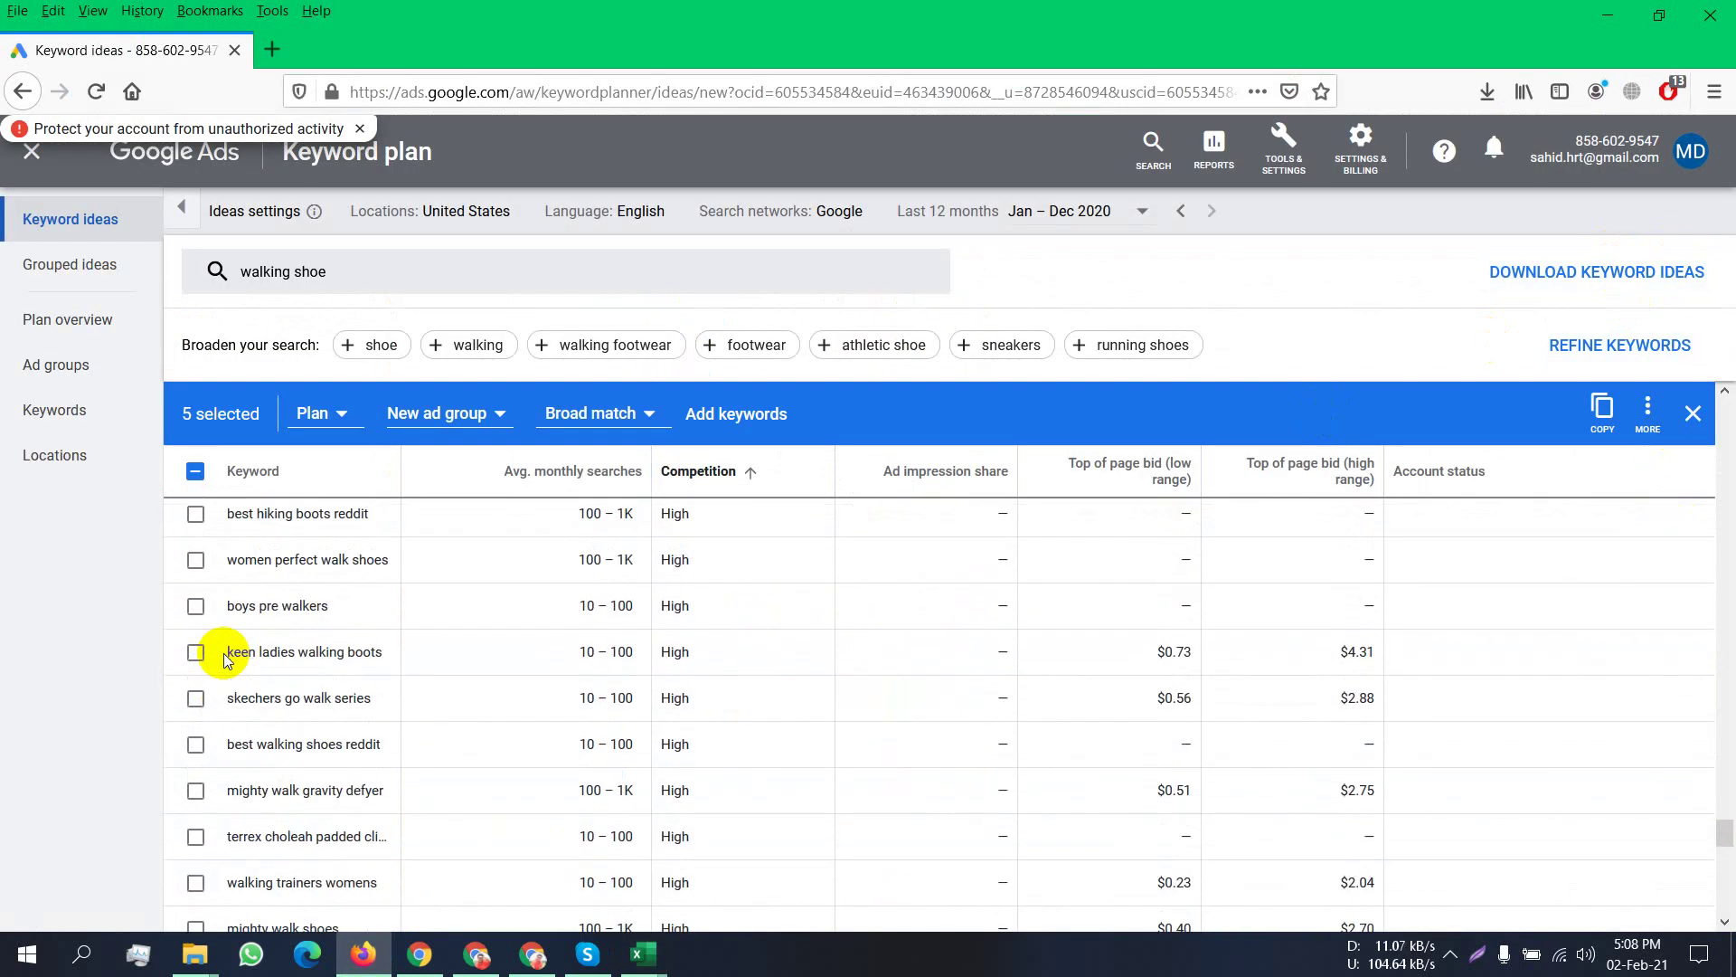
scroll(224, 657, down, 3)
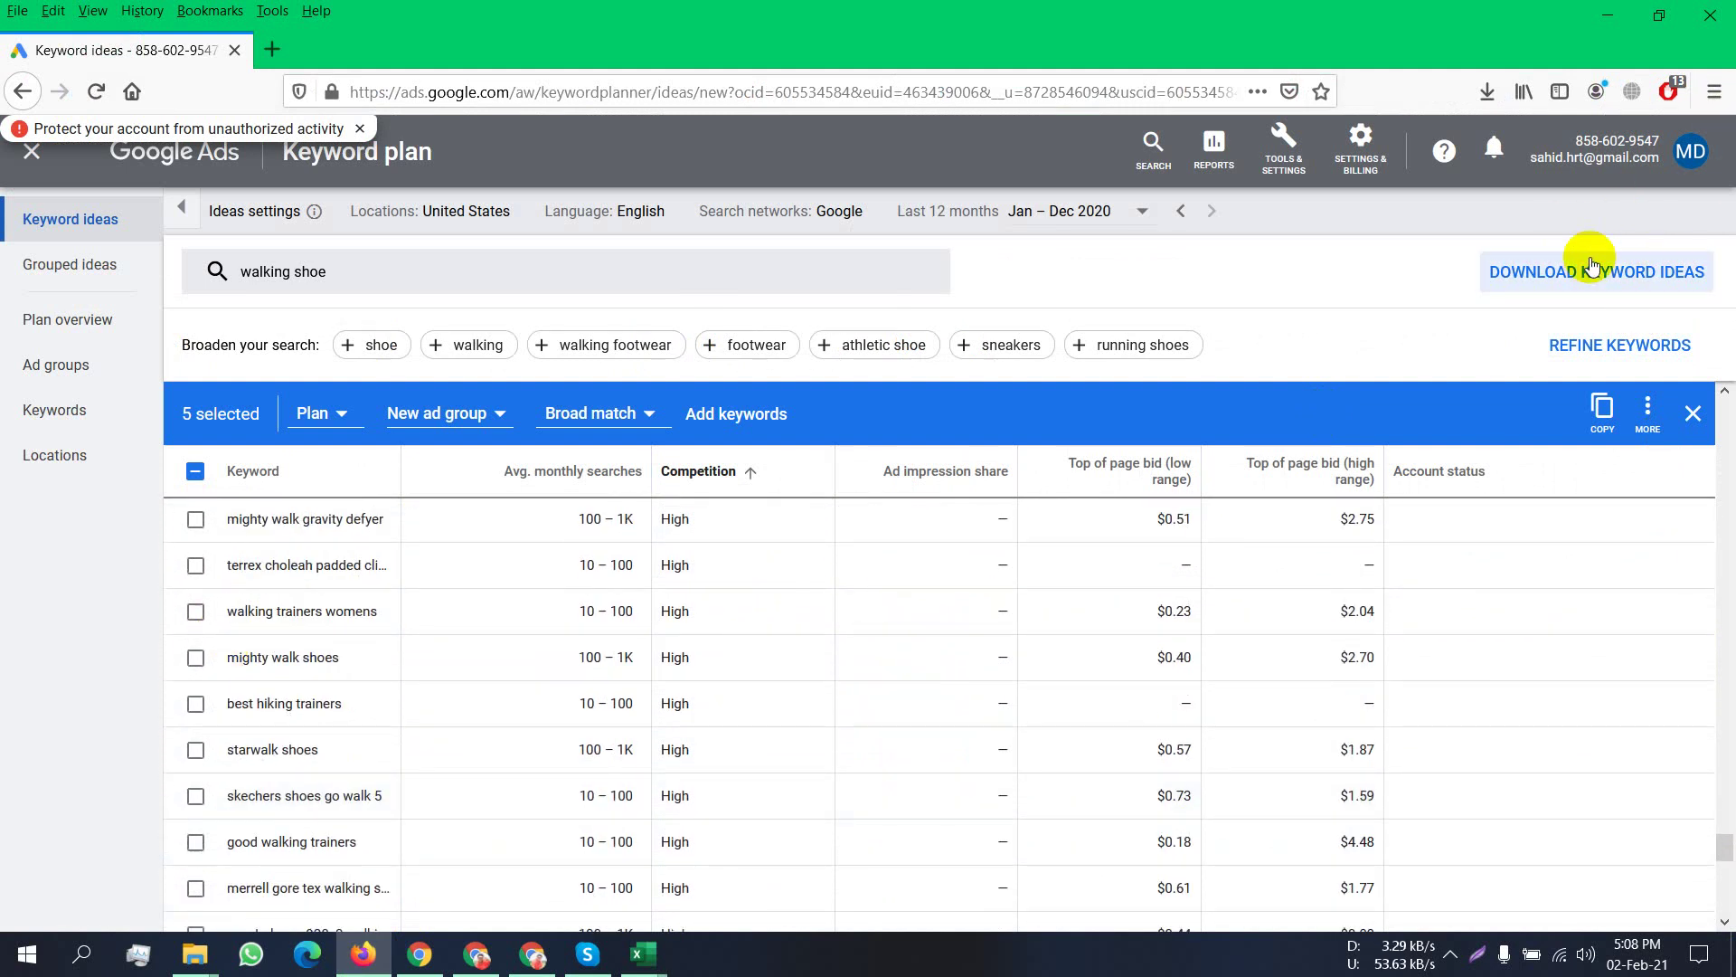
scroll(915, 709, down, 9)
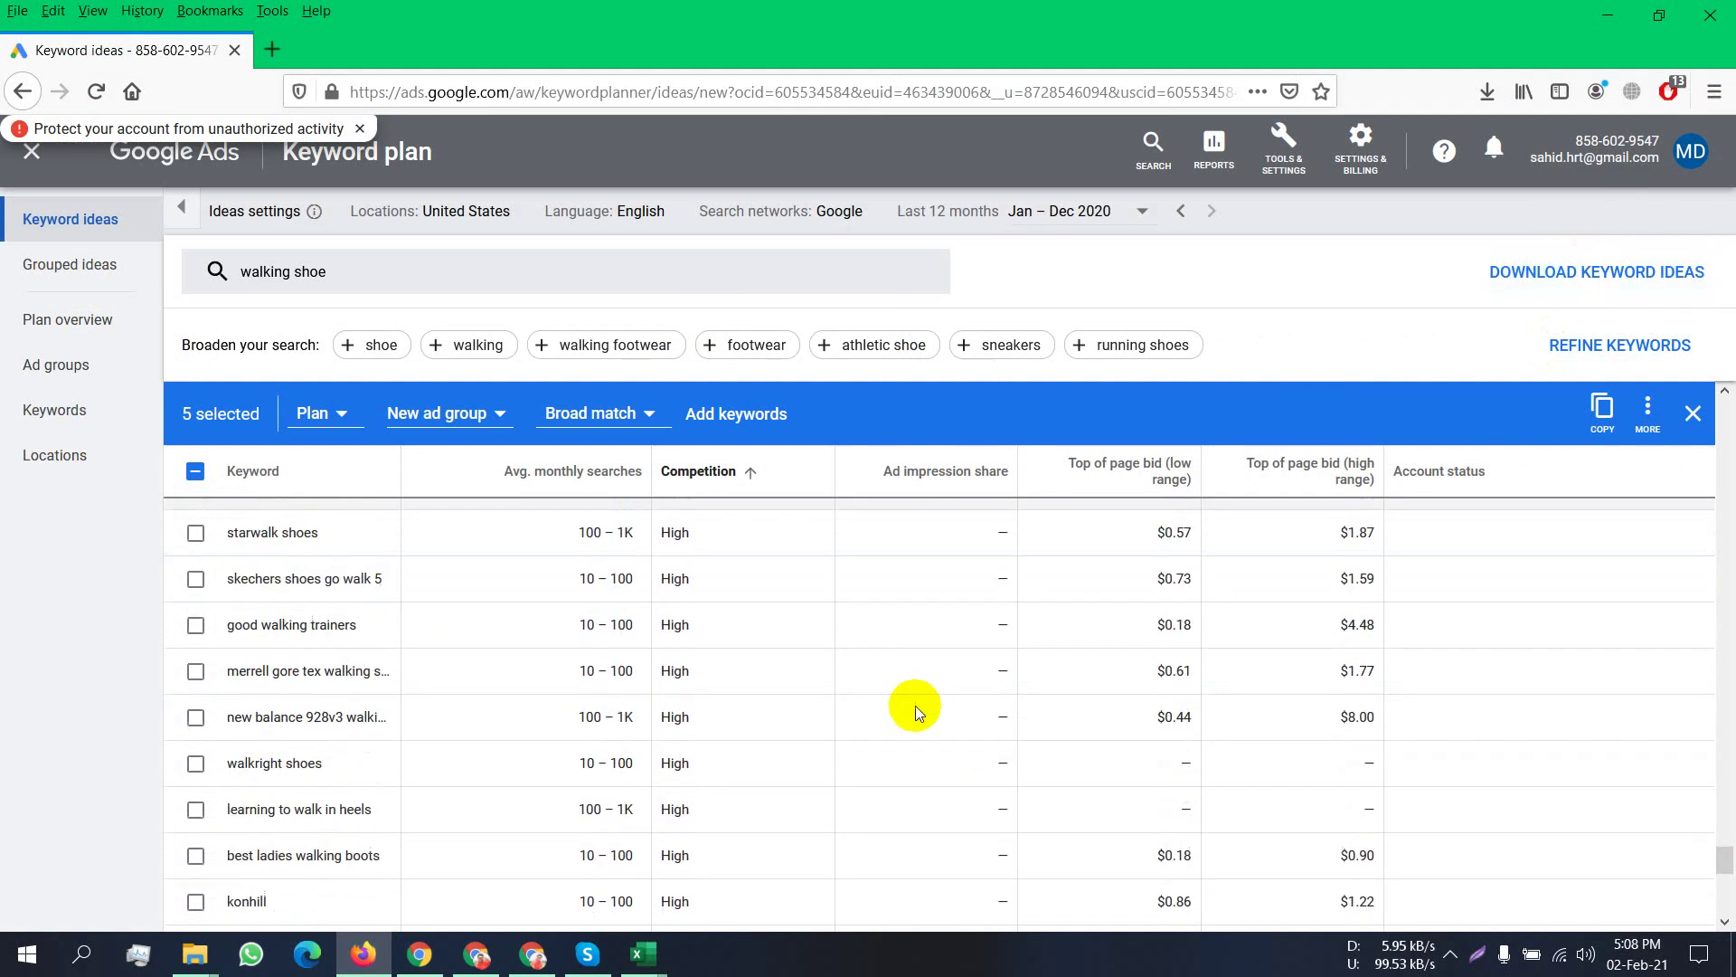
scroll(924, 707, up, 3)
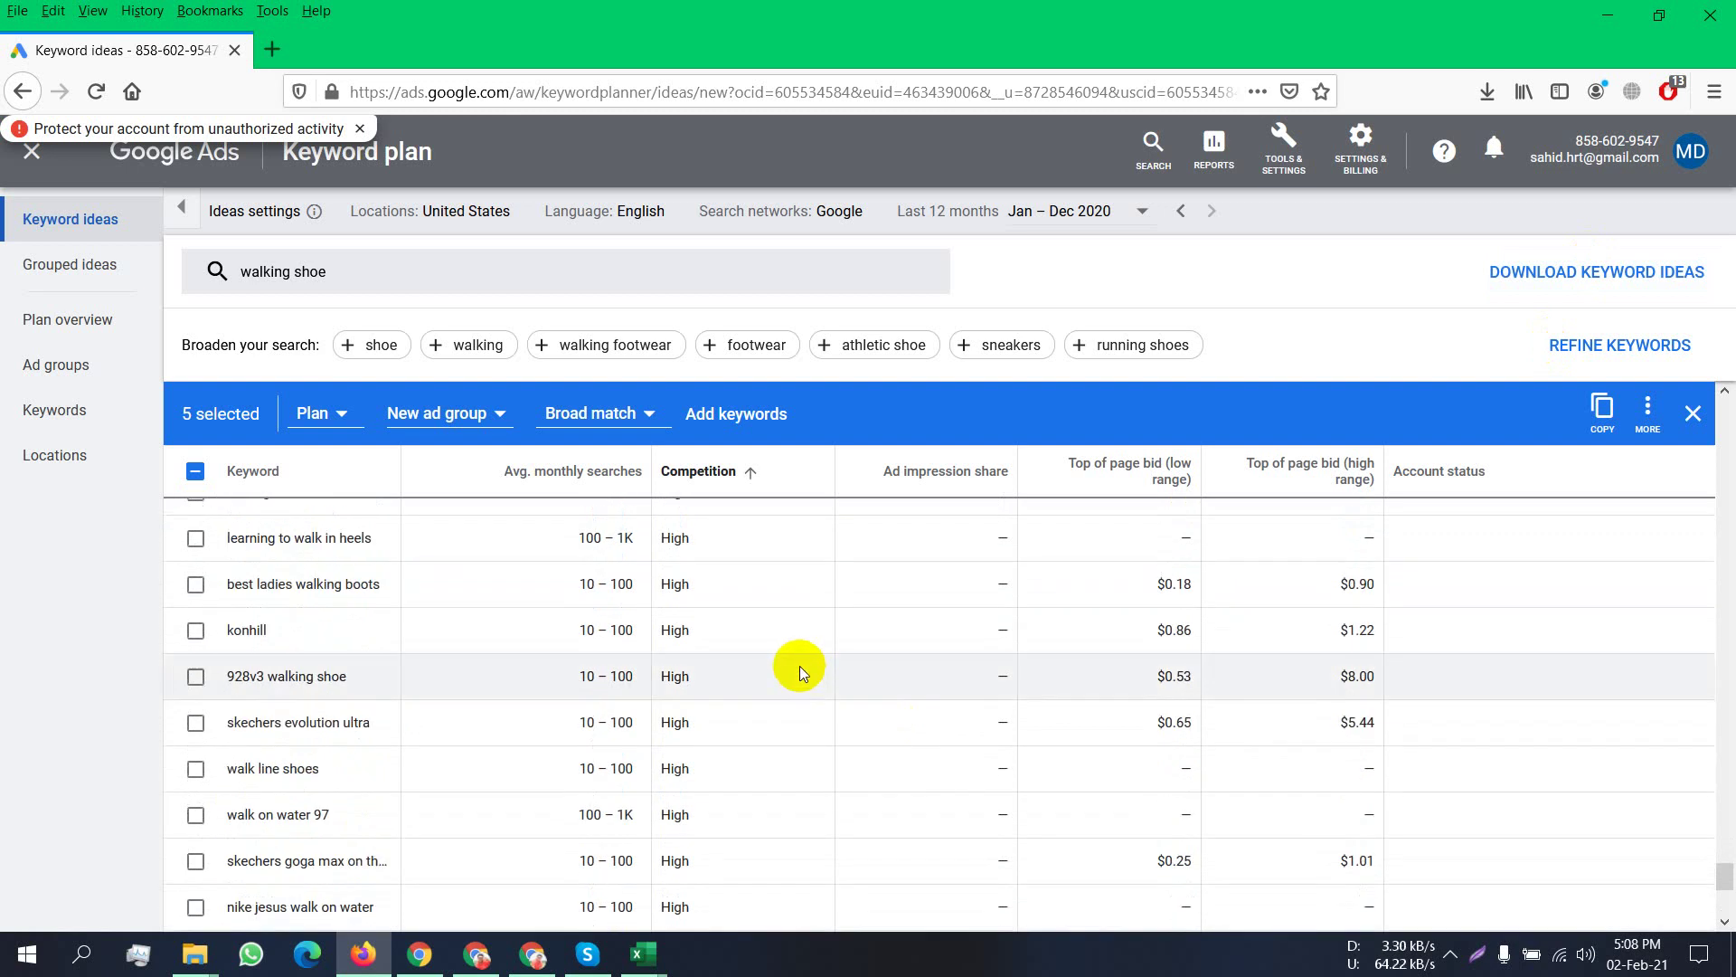
scroll(796, 660, up, 10)
scroll(794, 648, up, 4)
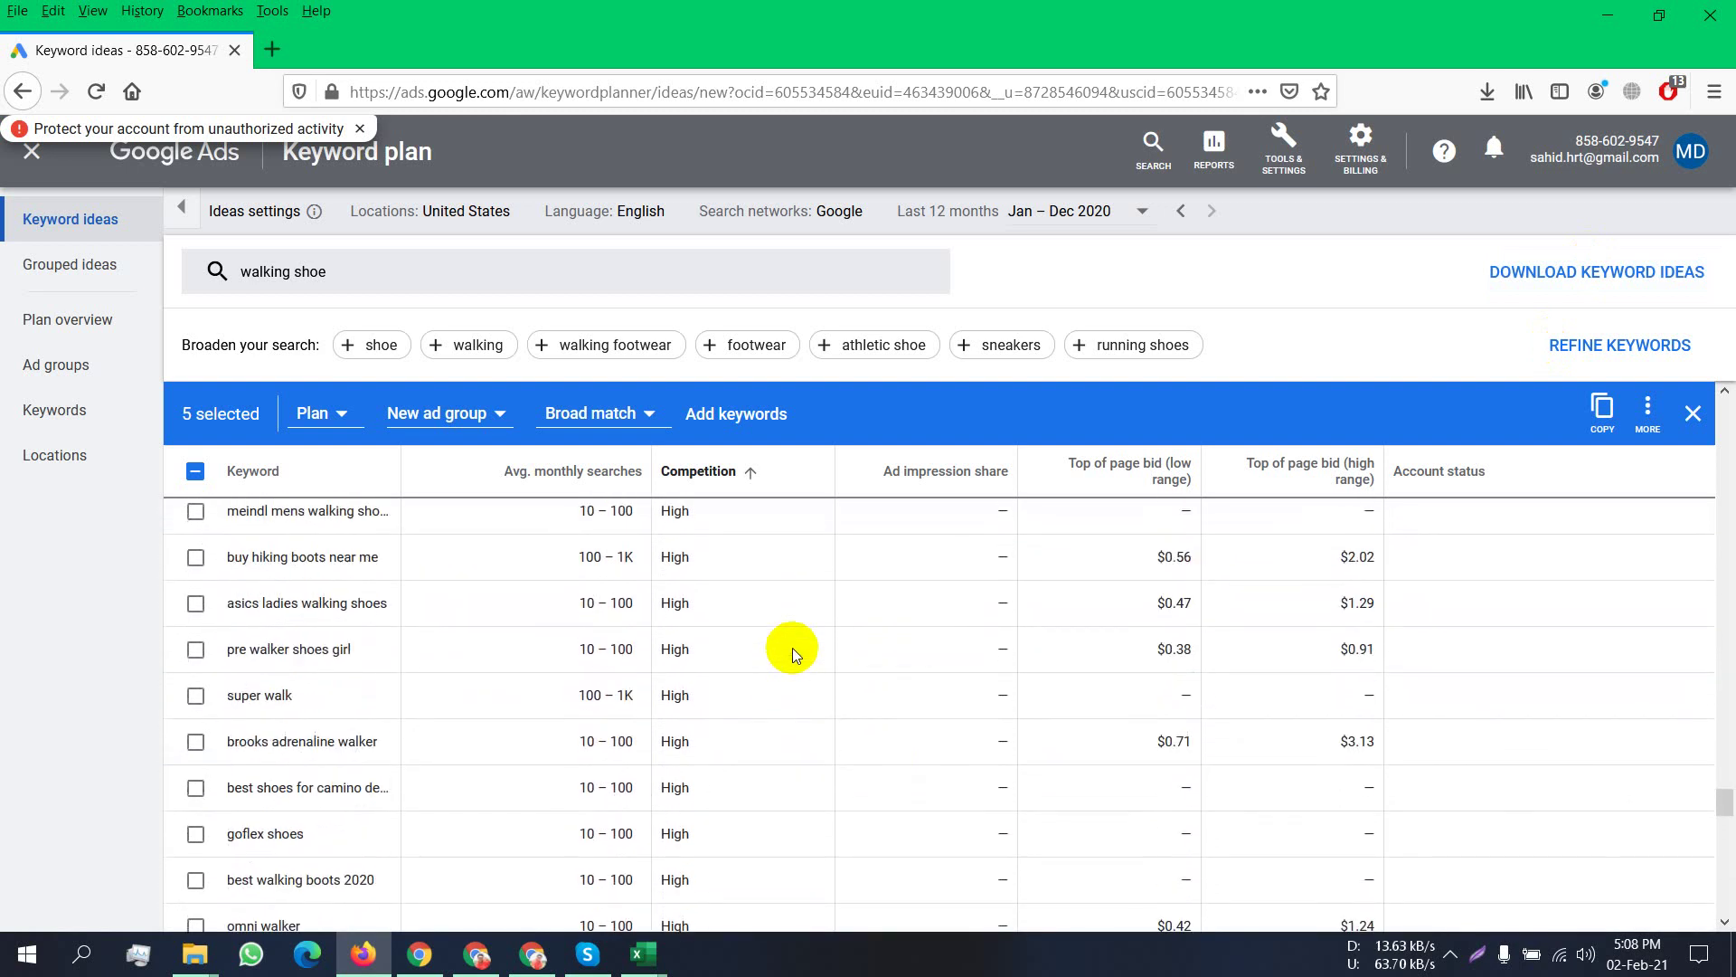
Switch back to the Keyword Stats workbook in Excel and examine the keywords and their competition levels through the end of the list.
click(644, 966)
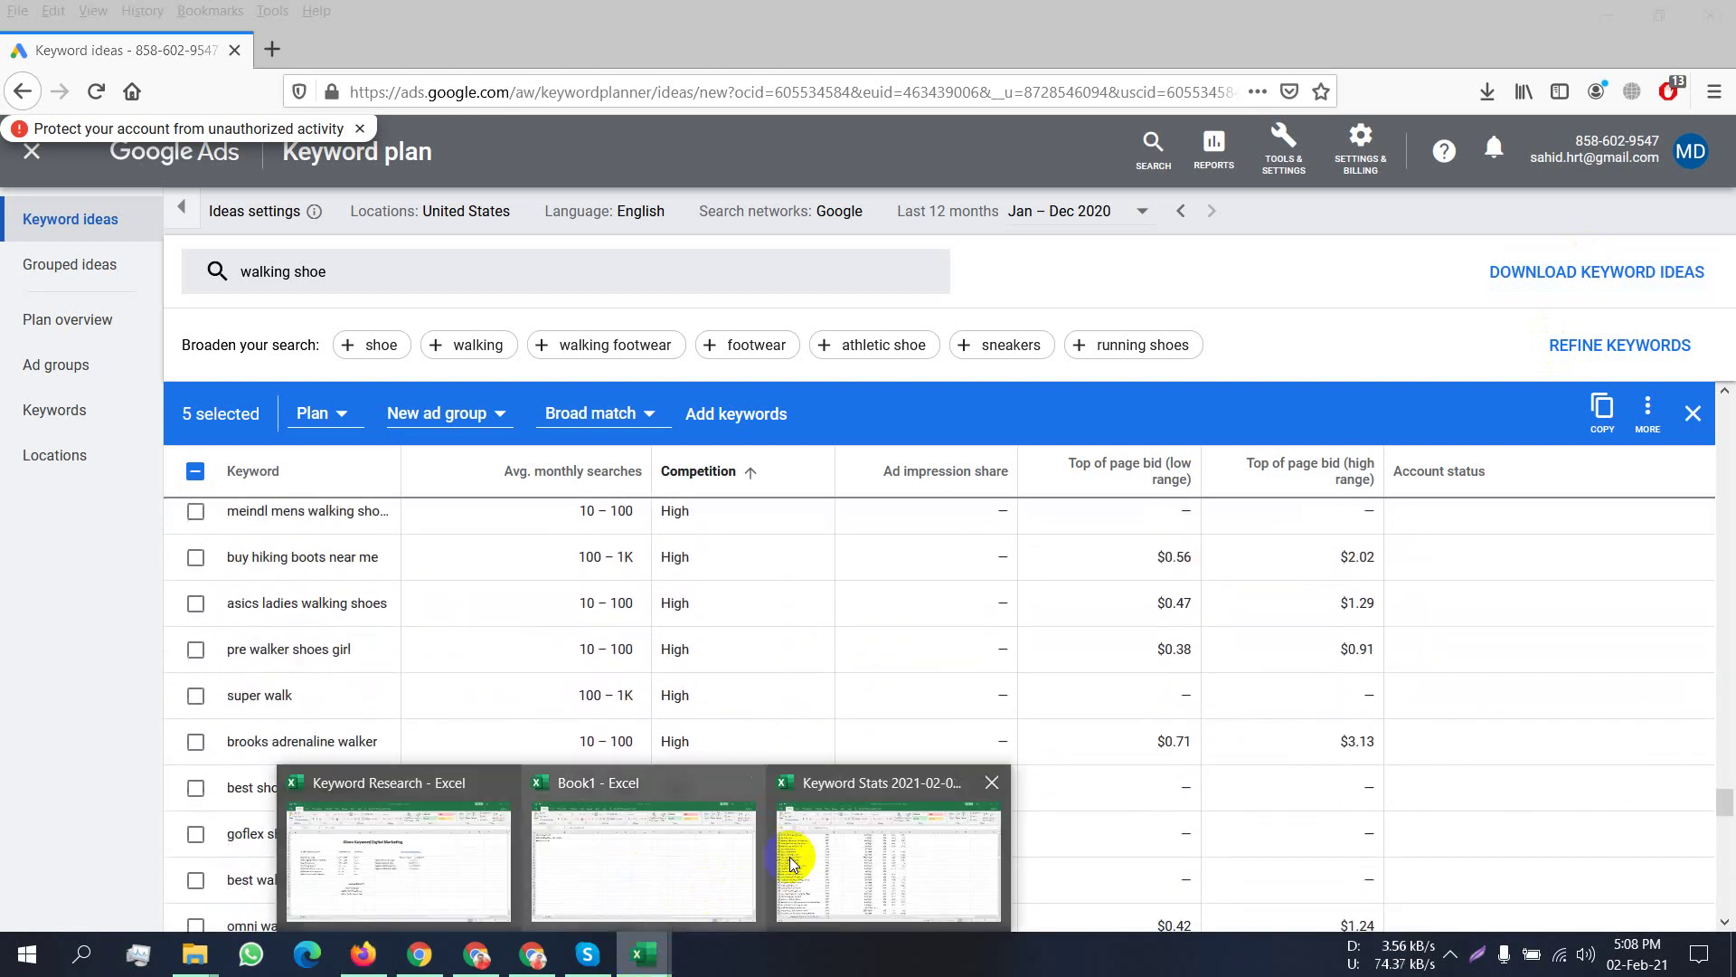
click(790, 855)
scroll(957, 732, down, 7)
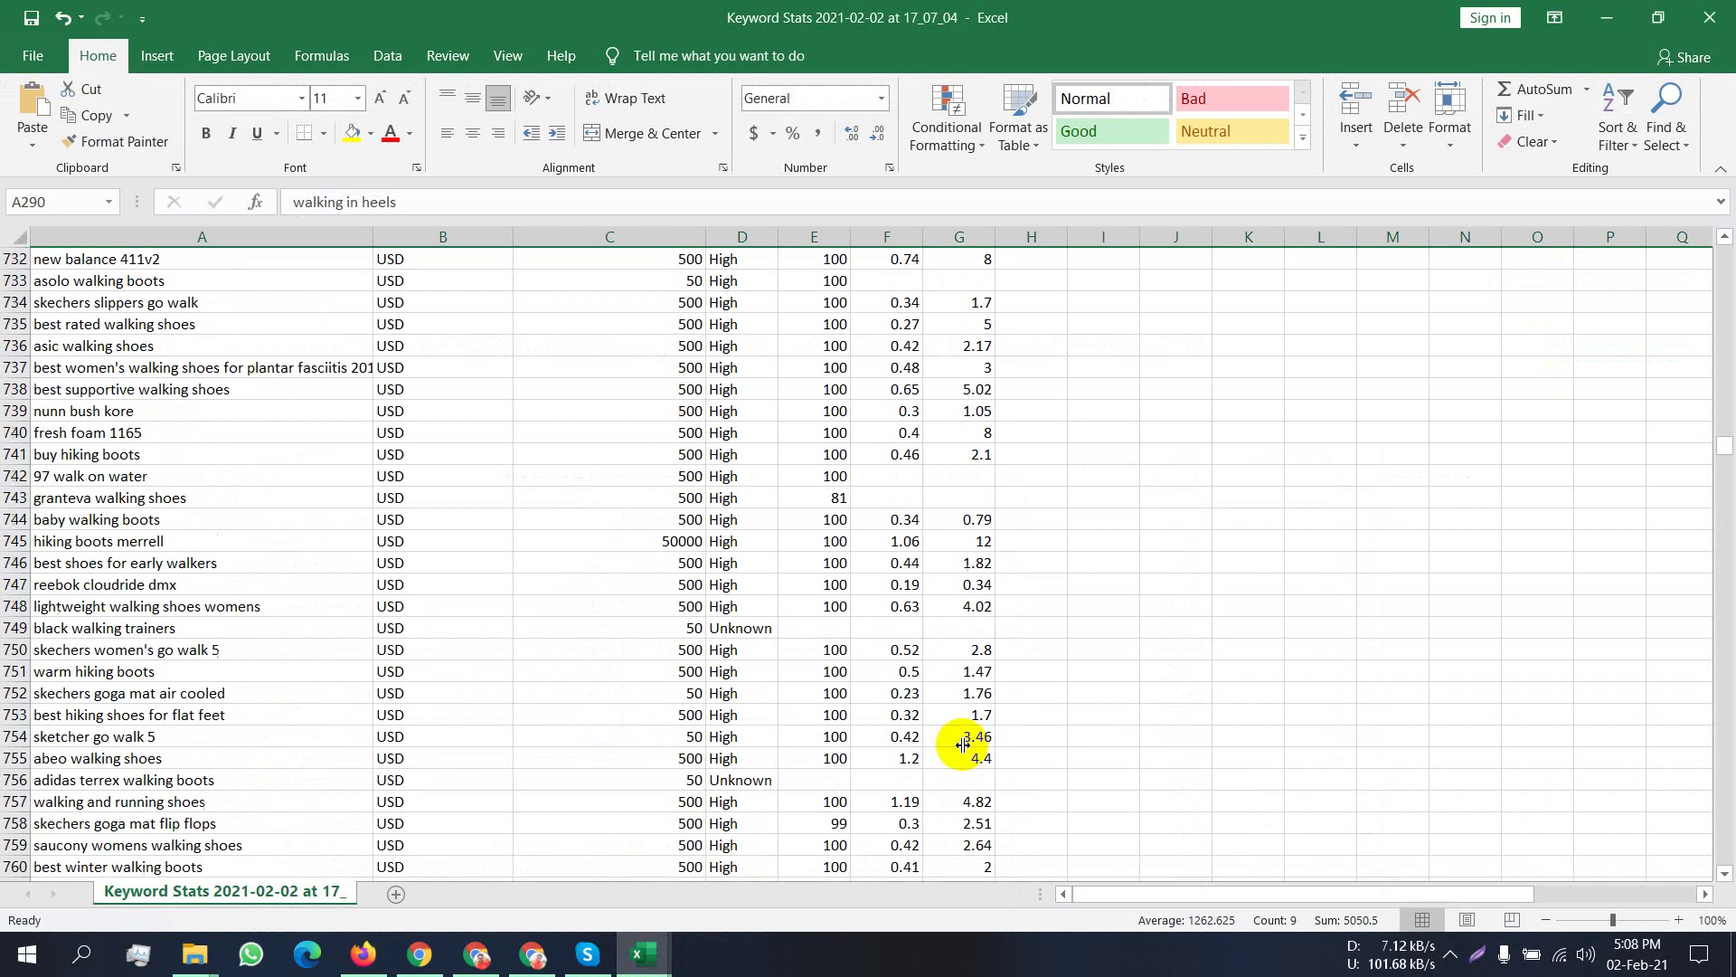
scroll(444, 756, up, 13)
scroll(442, 759, up, 6)
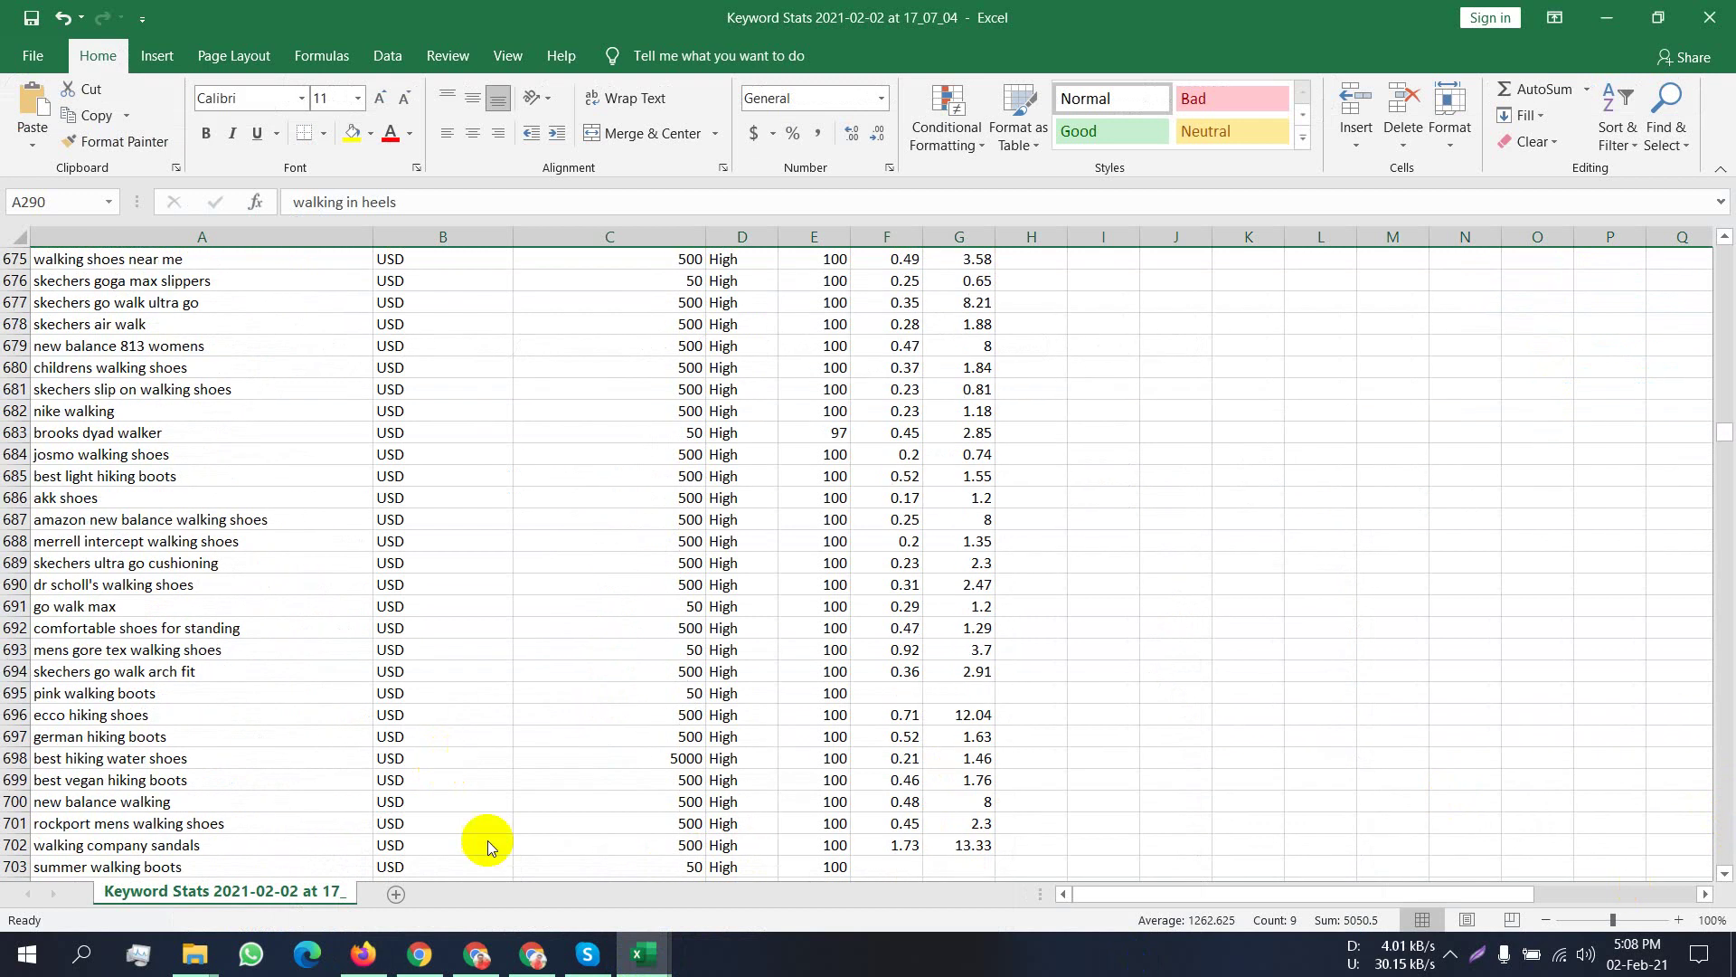
scroll(485, 833, down, 8)
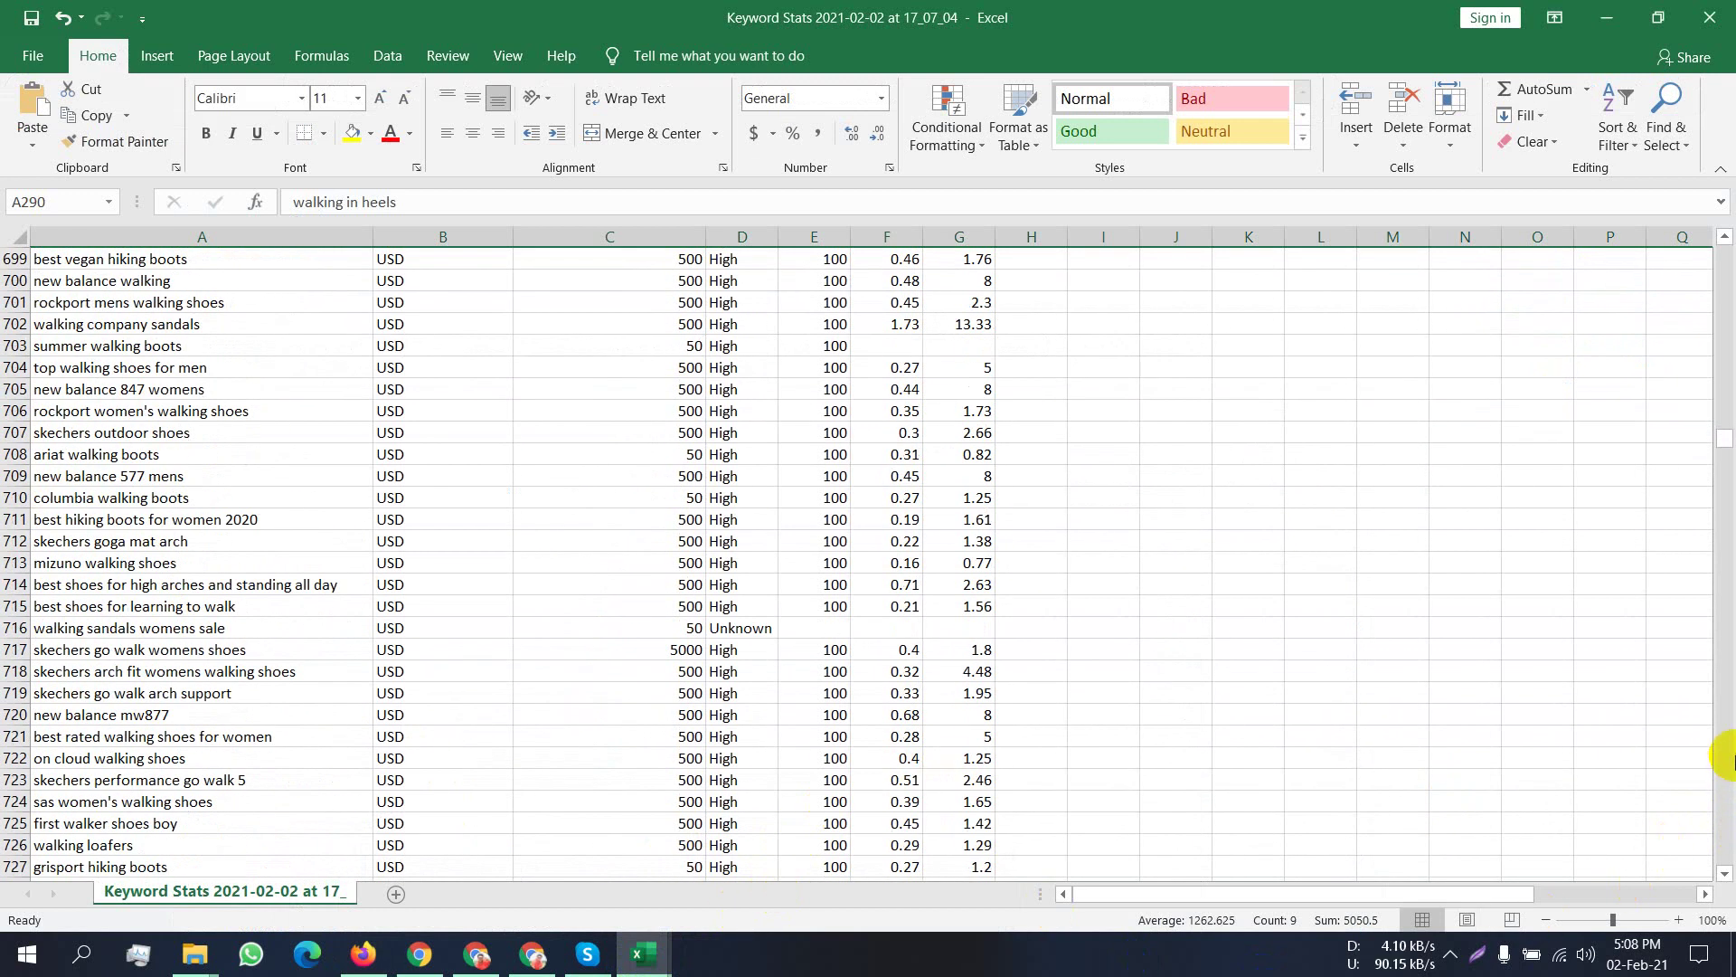
drag(1727, 438, 1729, 927)
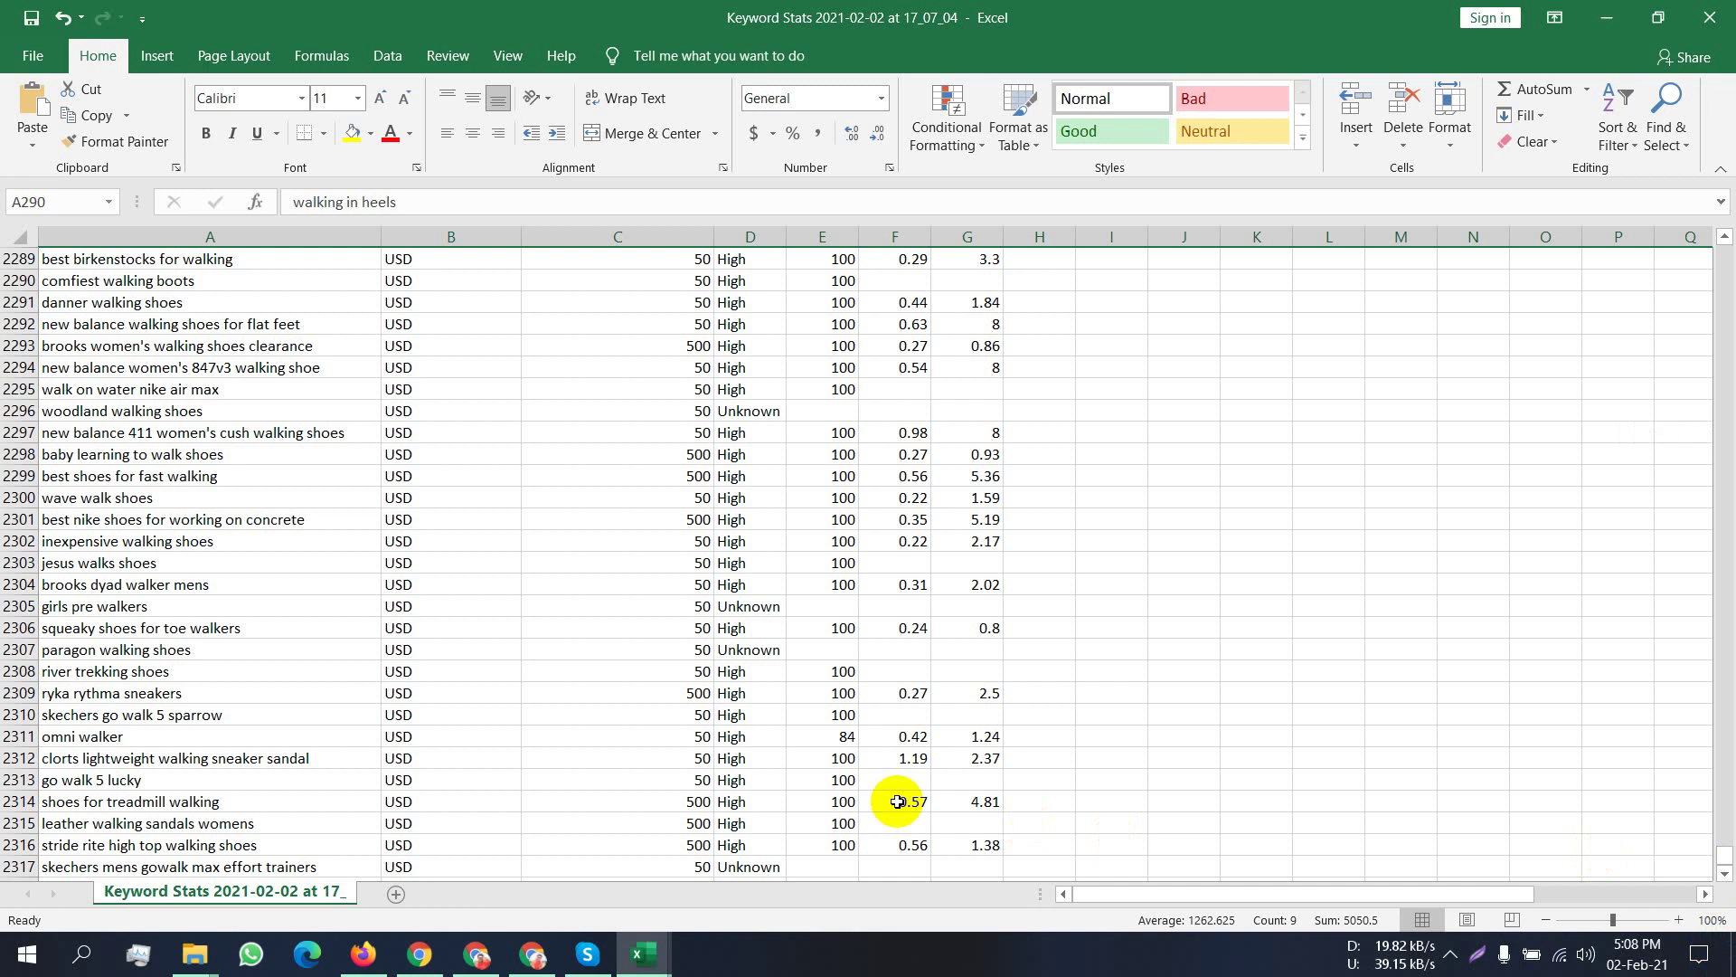
scroll(888, 798, up, 19)
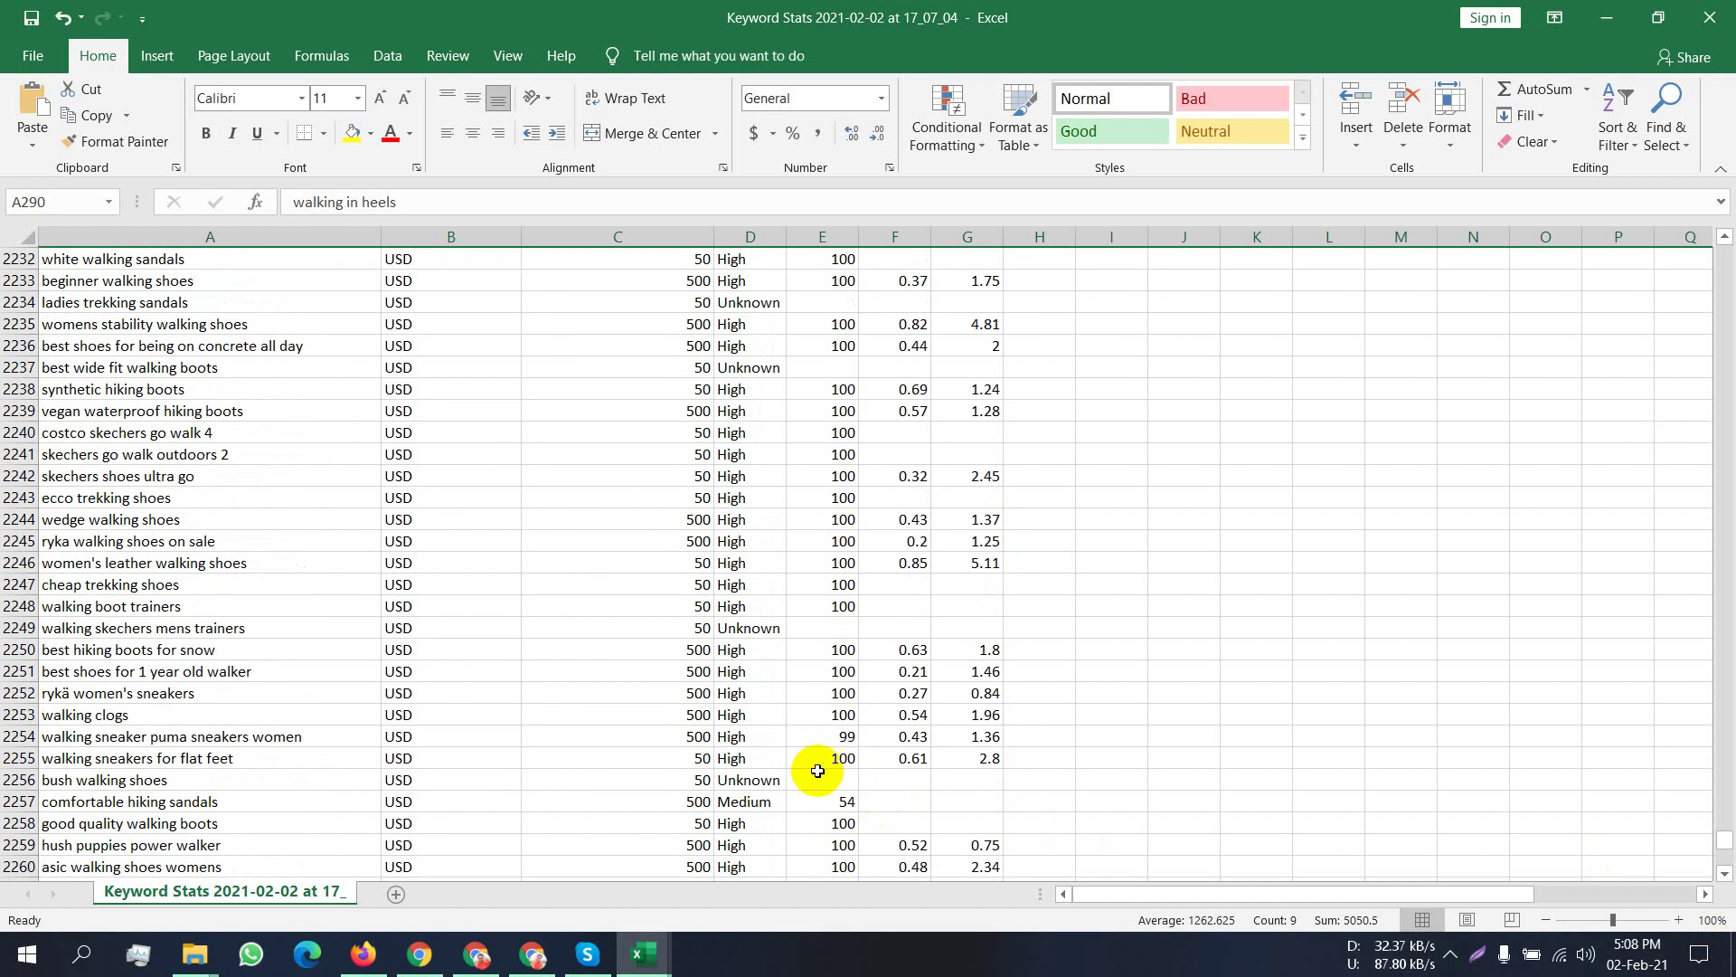
scroll(731, 651, down, 8)
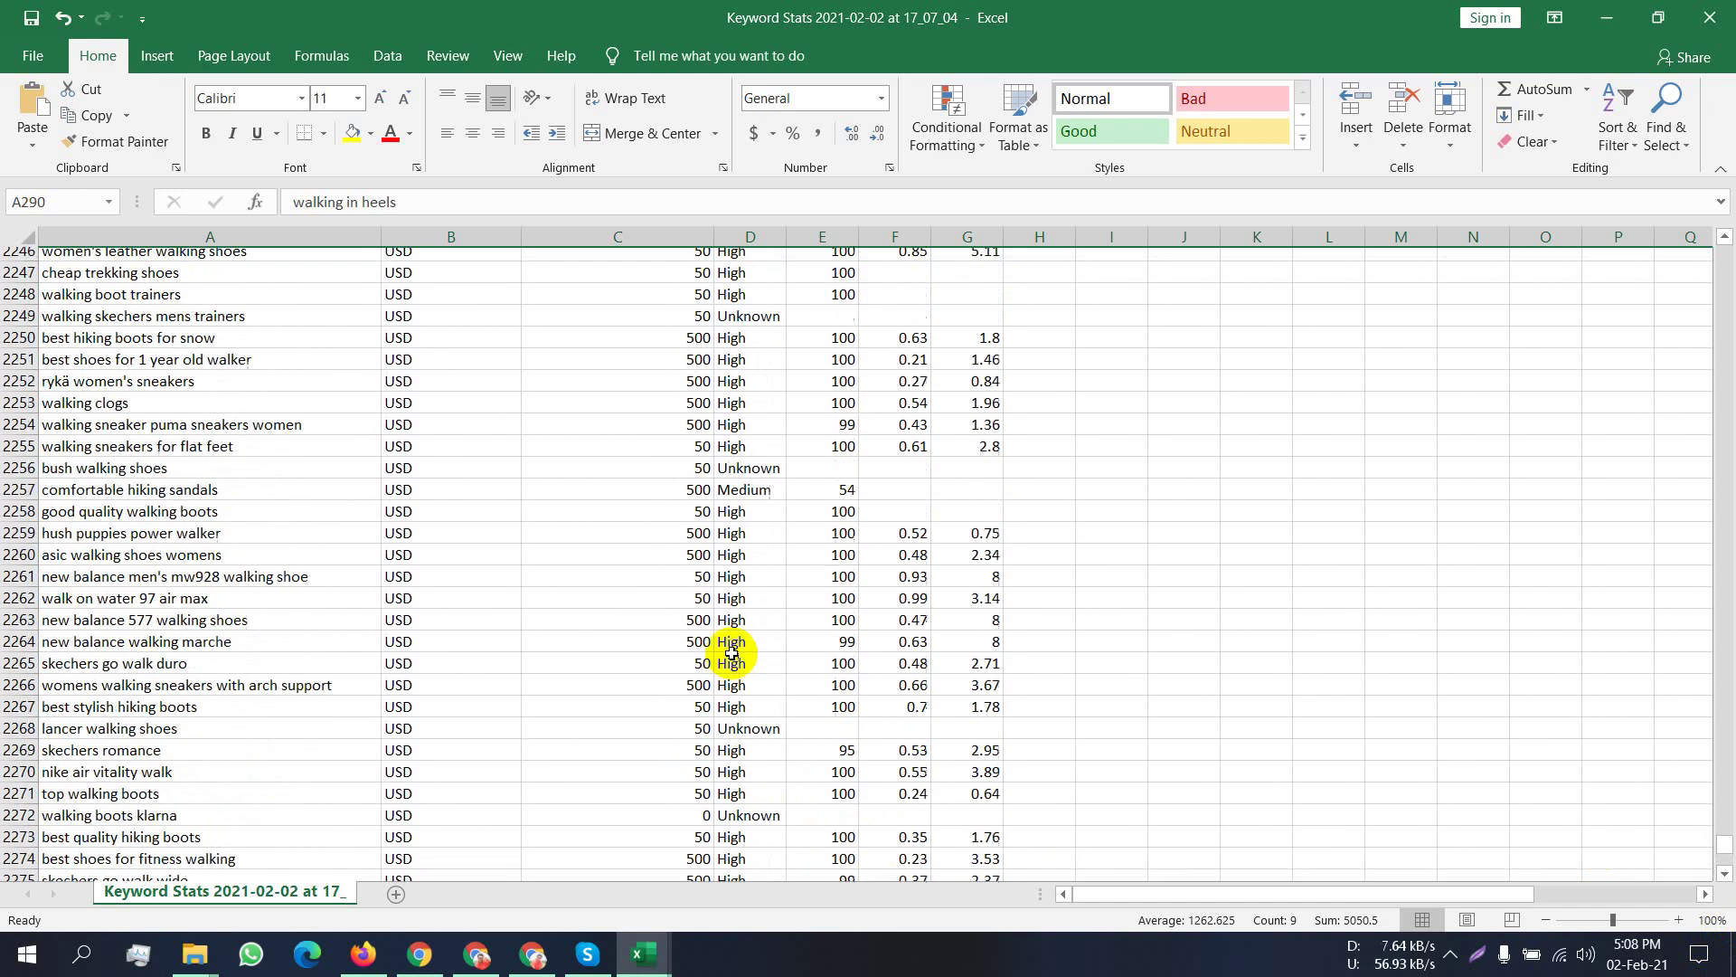
Examine the competition levels and bid values in the last rows of the Keyword Stats sheet and the rows above them.
scroll(731, 651, down, 10)
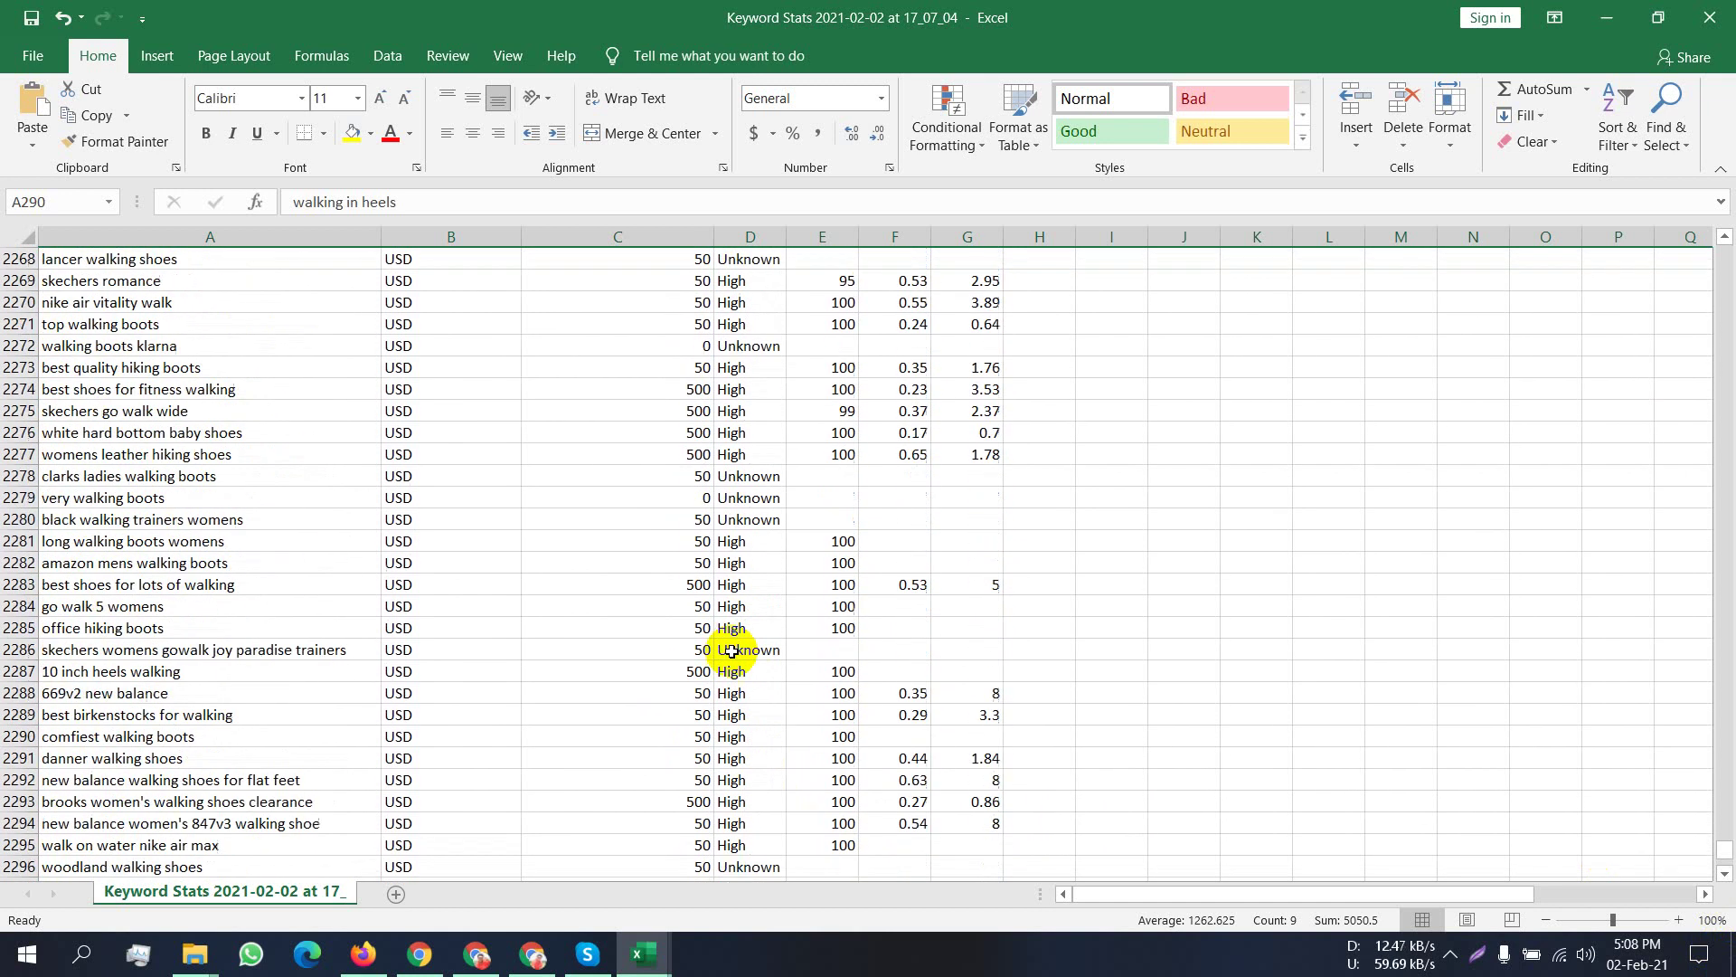
scroll(731, 651, down, 4)
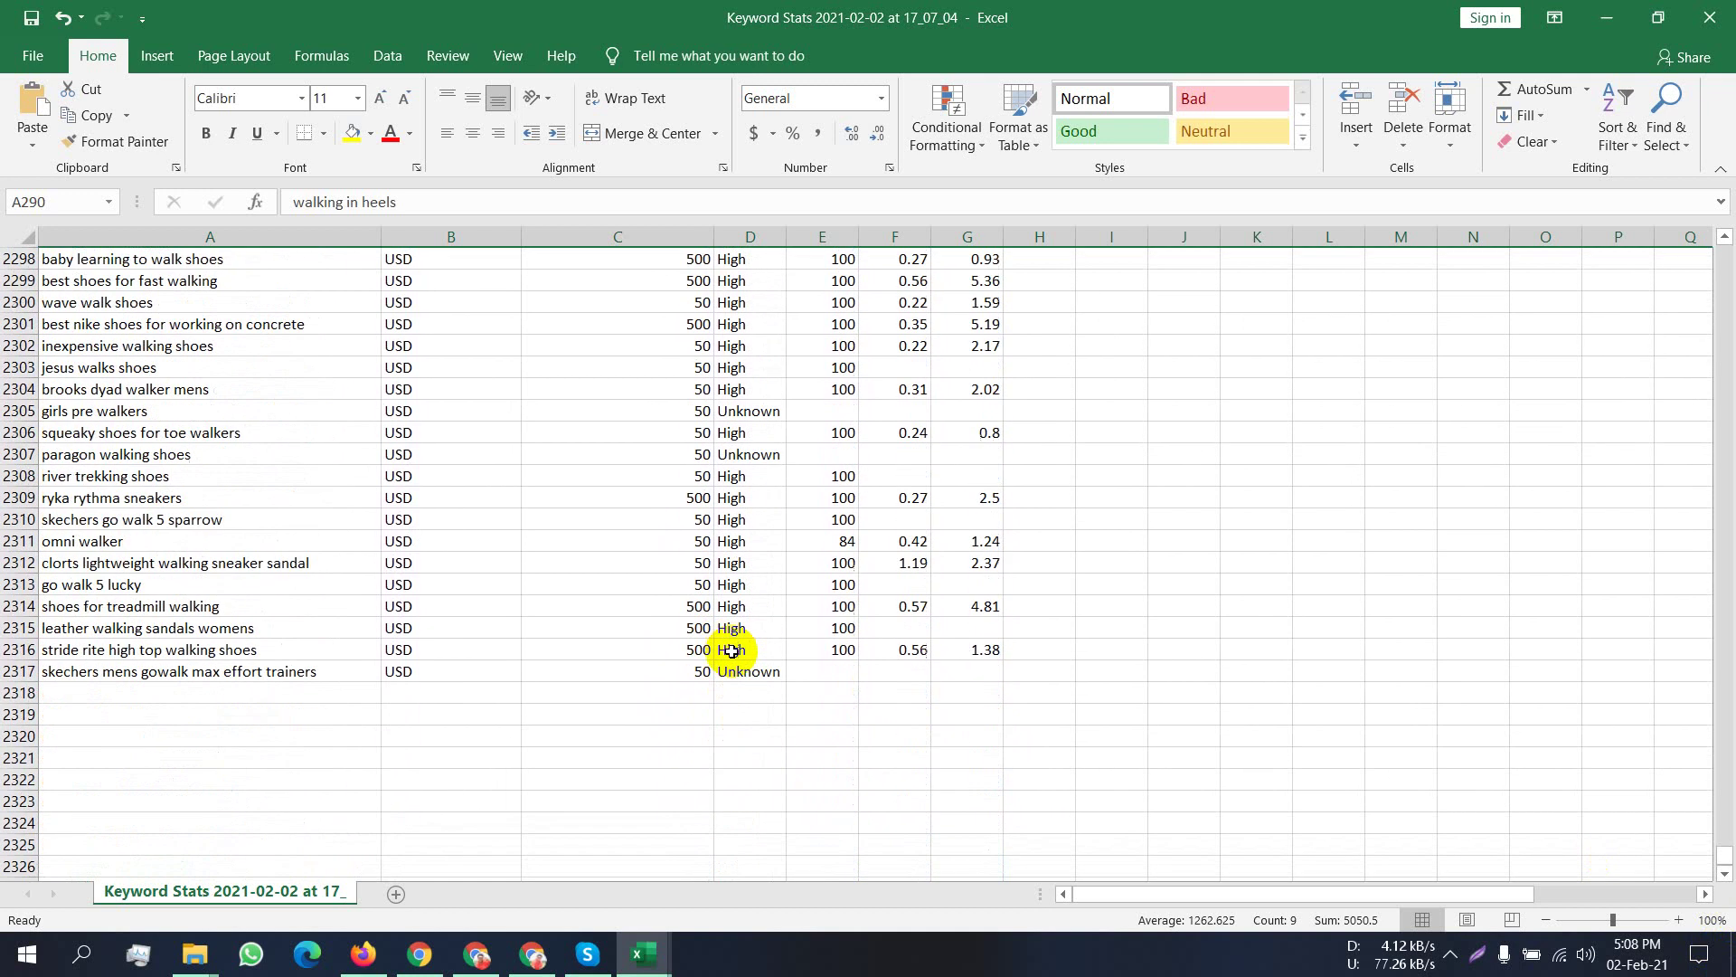
scroll(730, 651, up, 16)
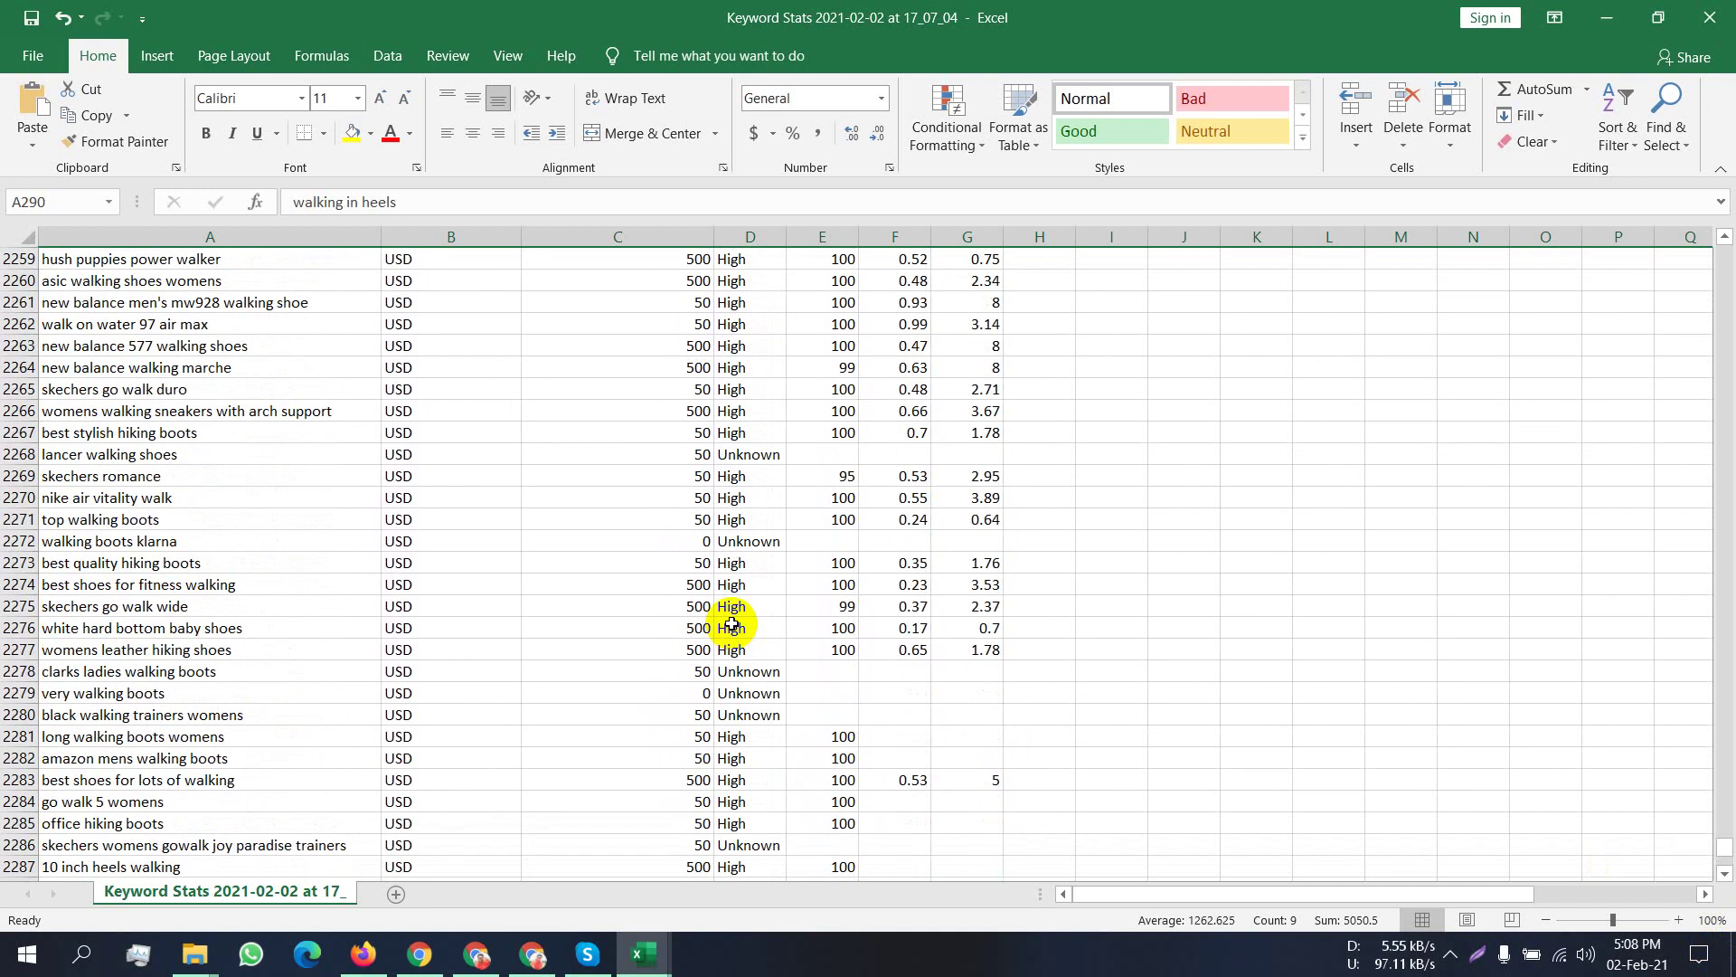
scroll(731, 624, up, 2)
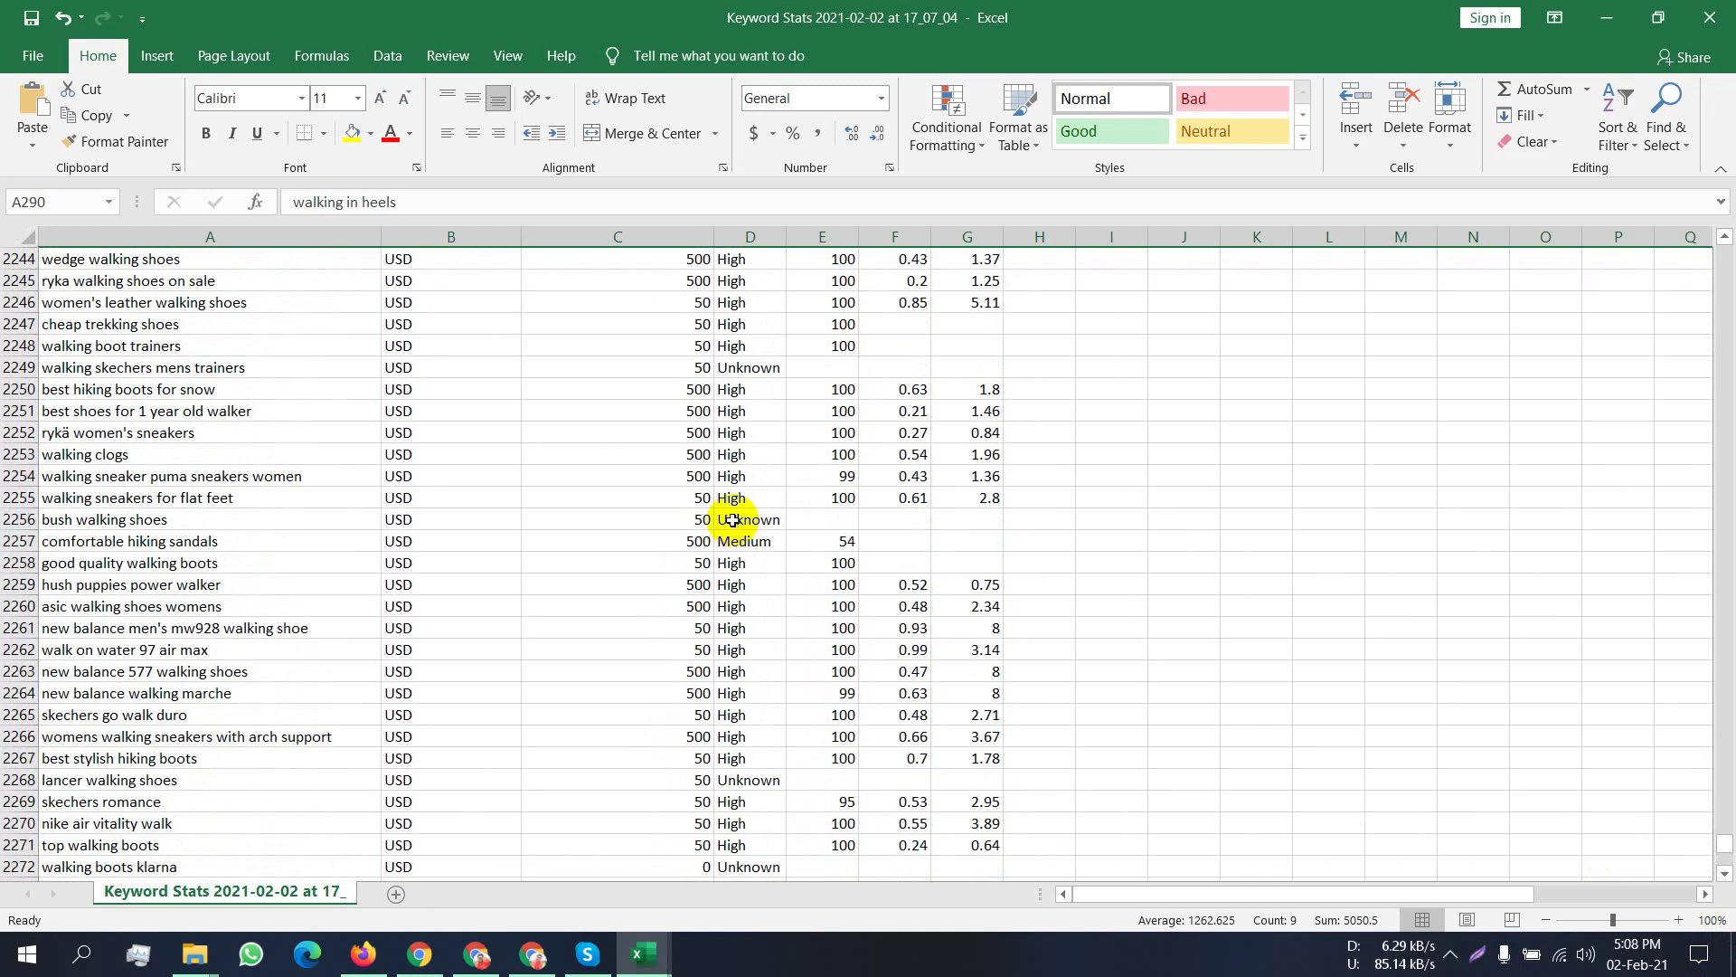
scroll(733, 520, up, 20)
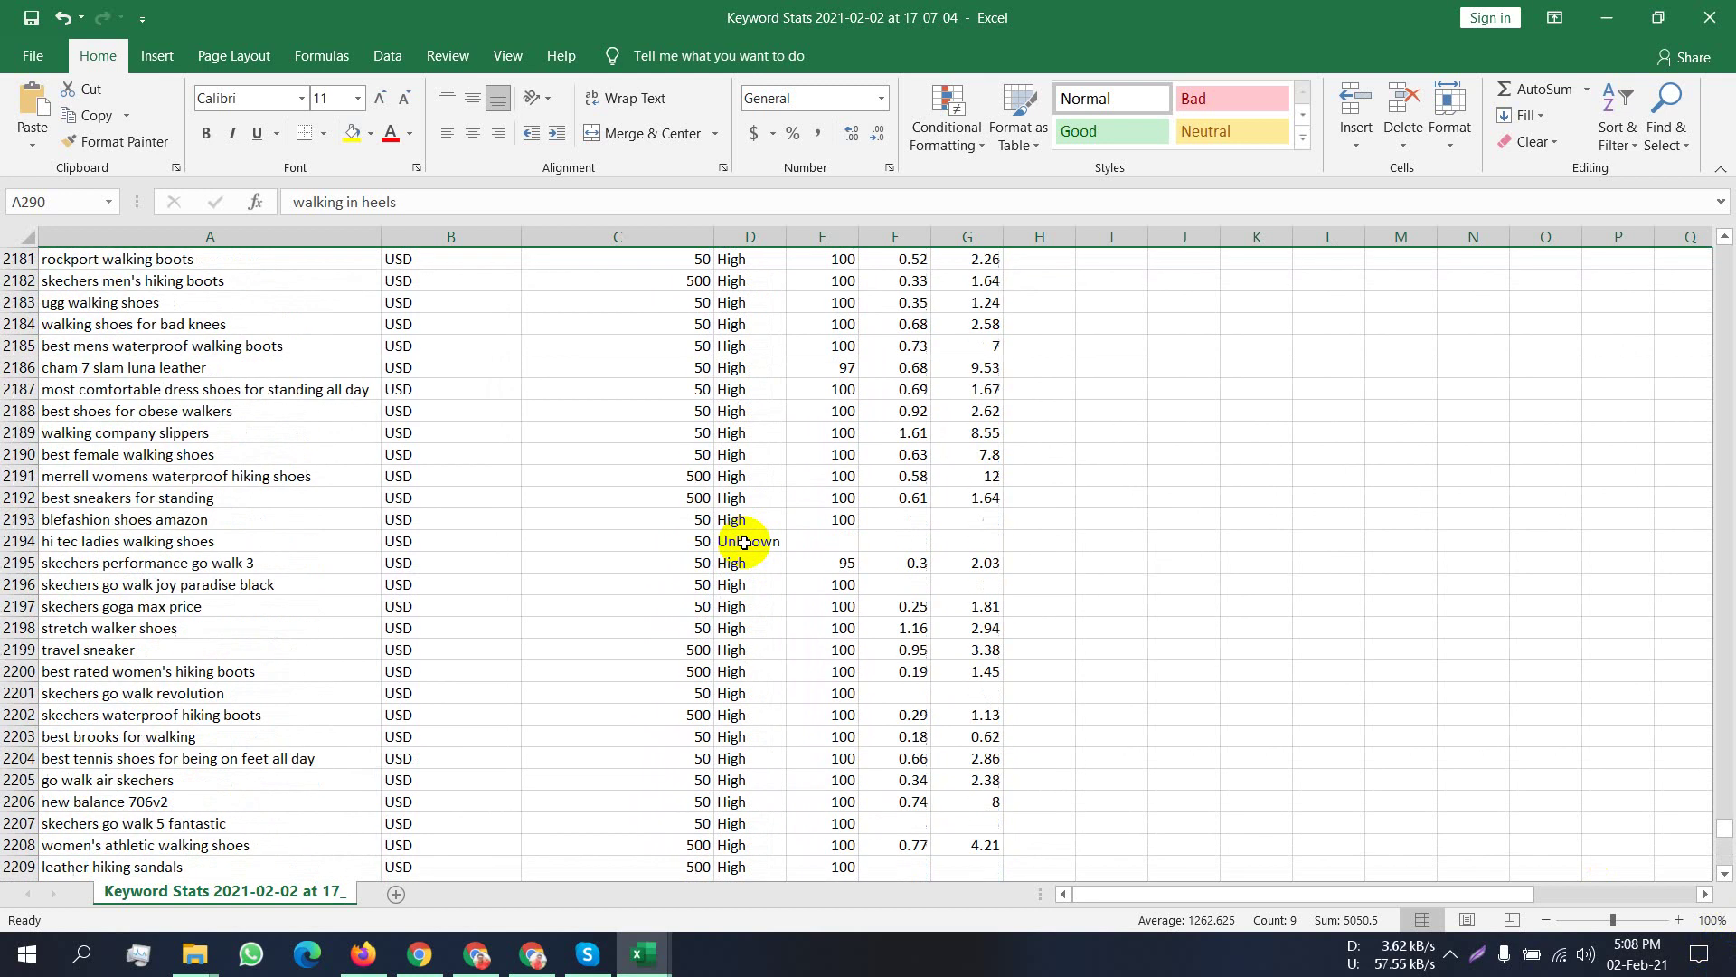
scroll(743, 543, up, 20)
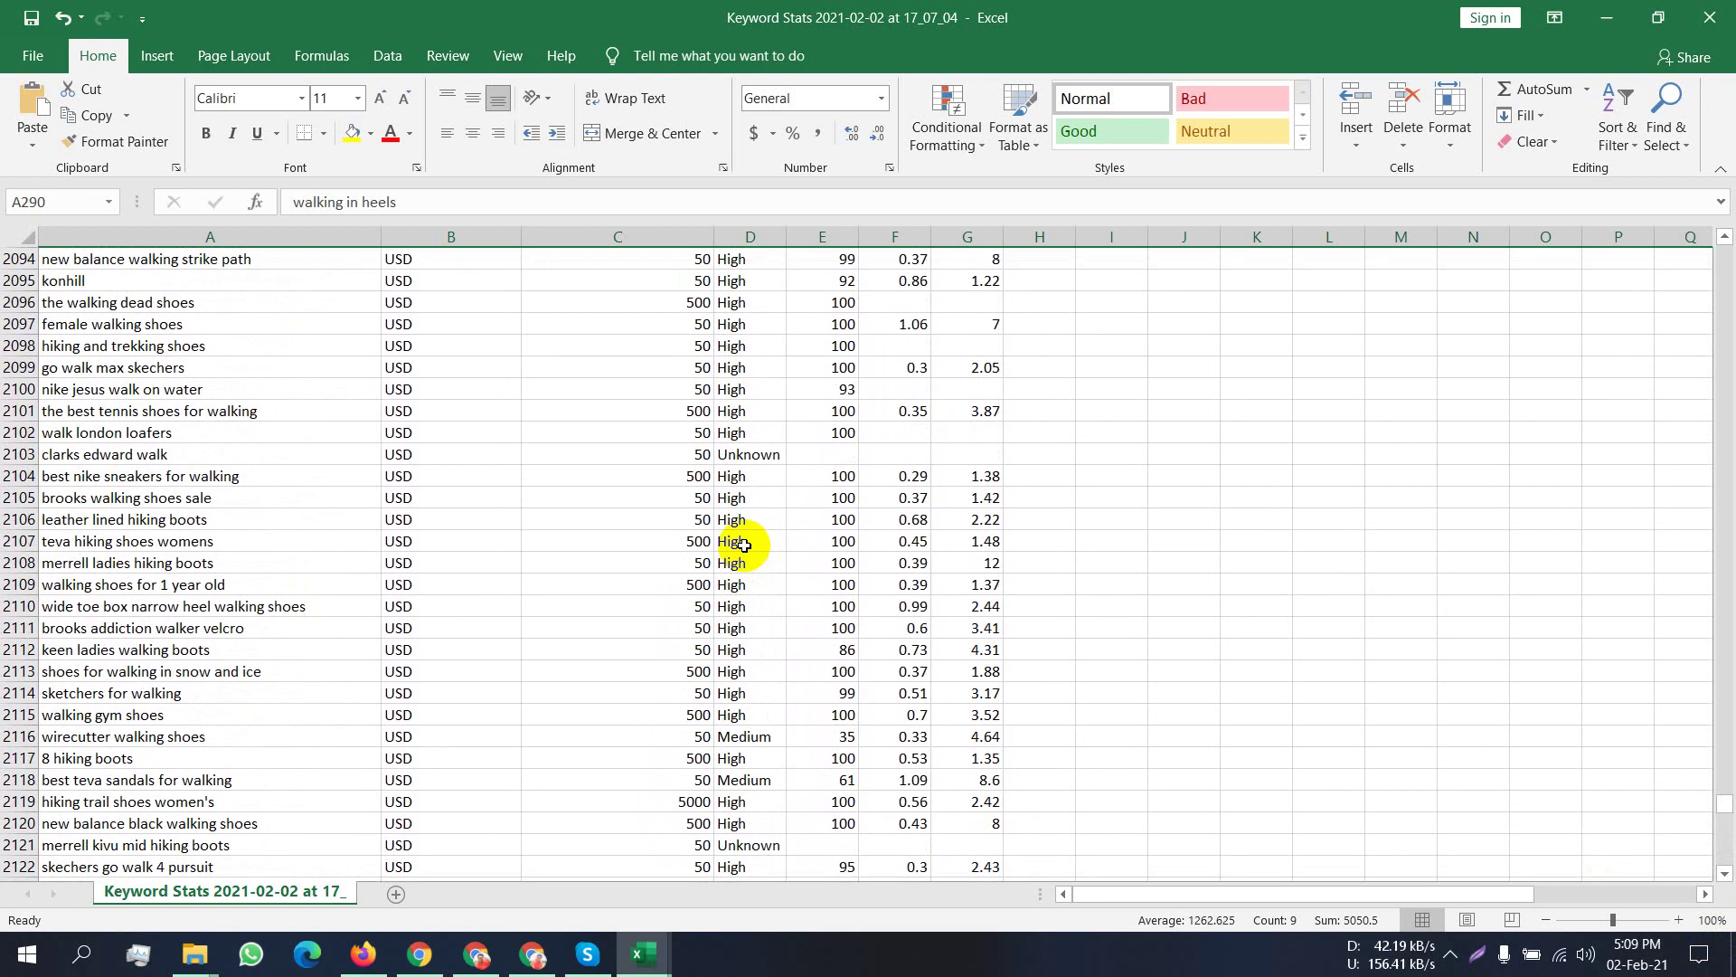
scroll(743, 544, up, 20)
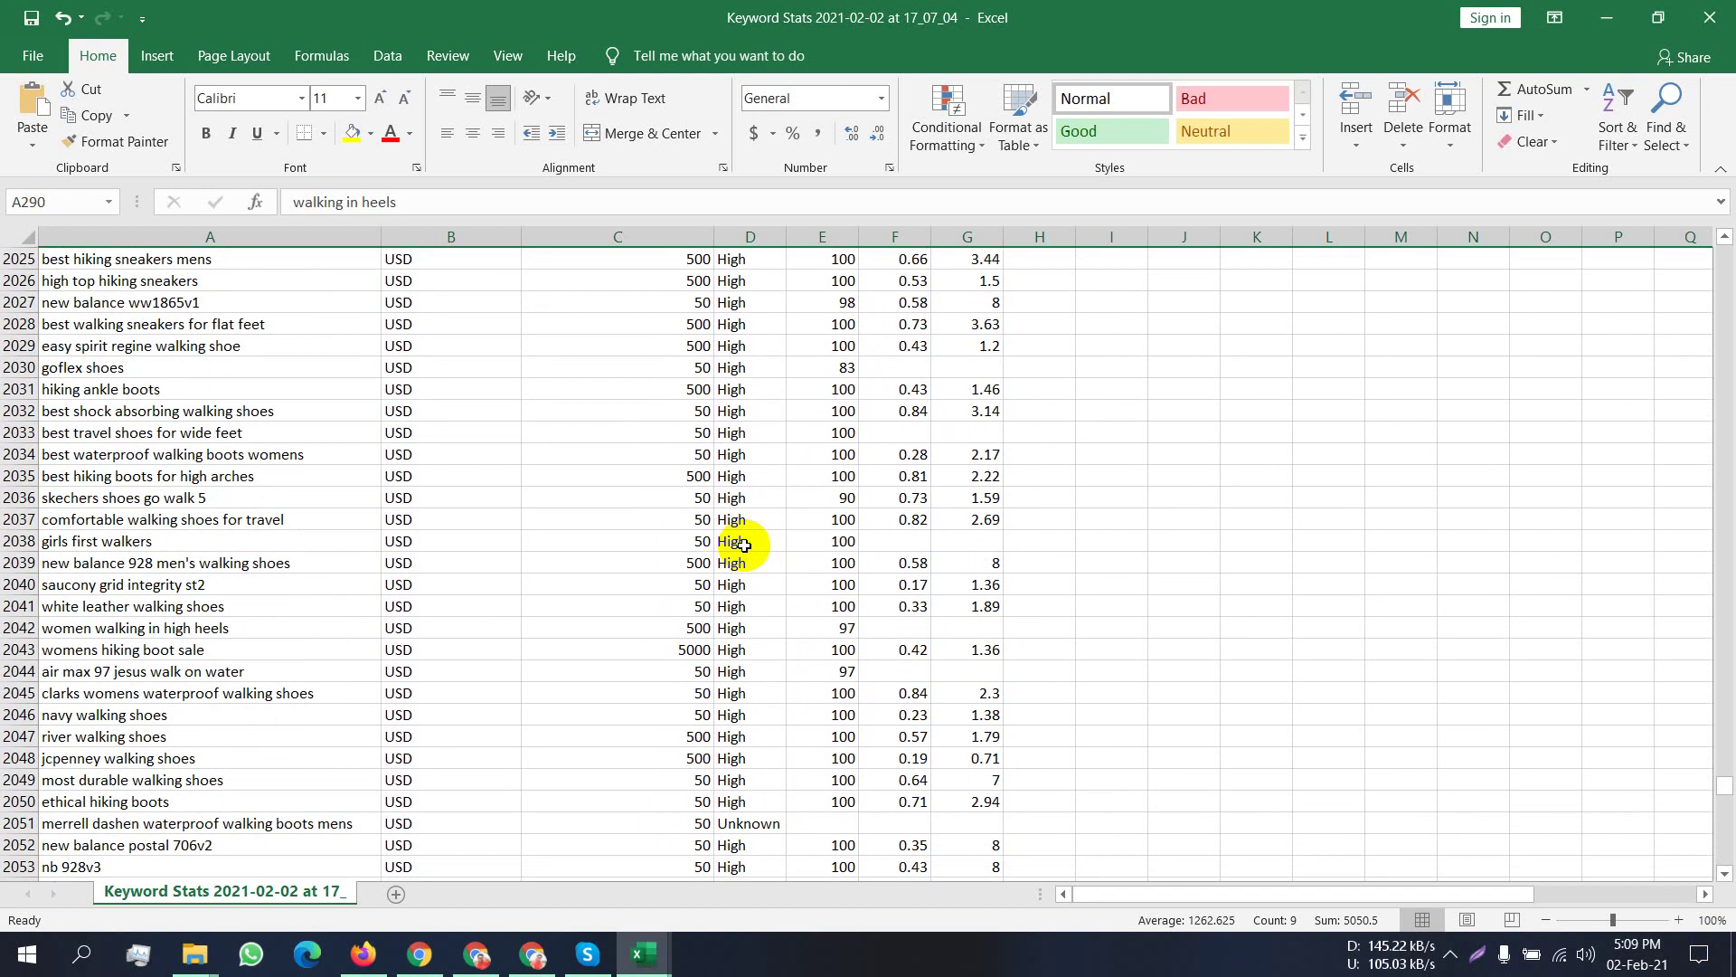
scroll(744, 545, up, 5)
Find "walking in heels" in the Keyword Planner ideas and paste that keyword into cell B12 of the Keyword Research workbook.
click(383, 946)
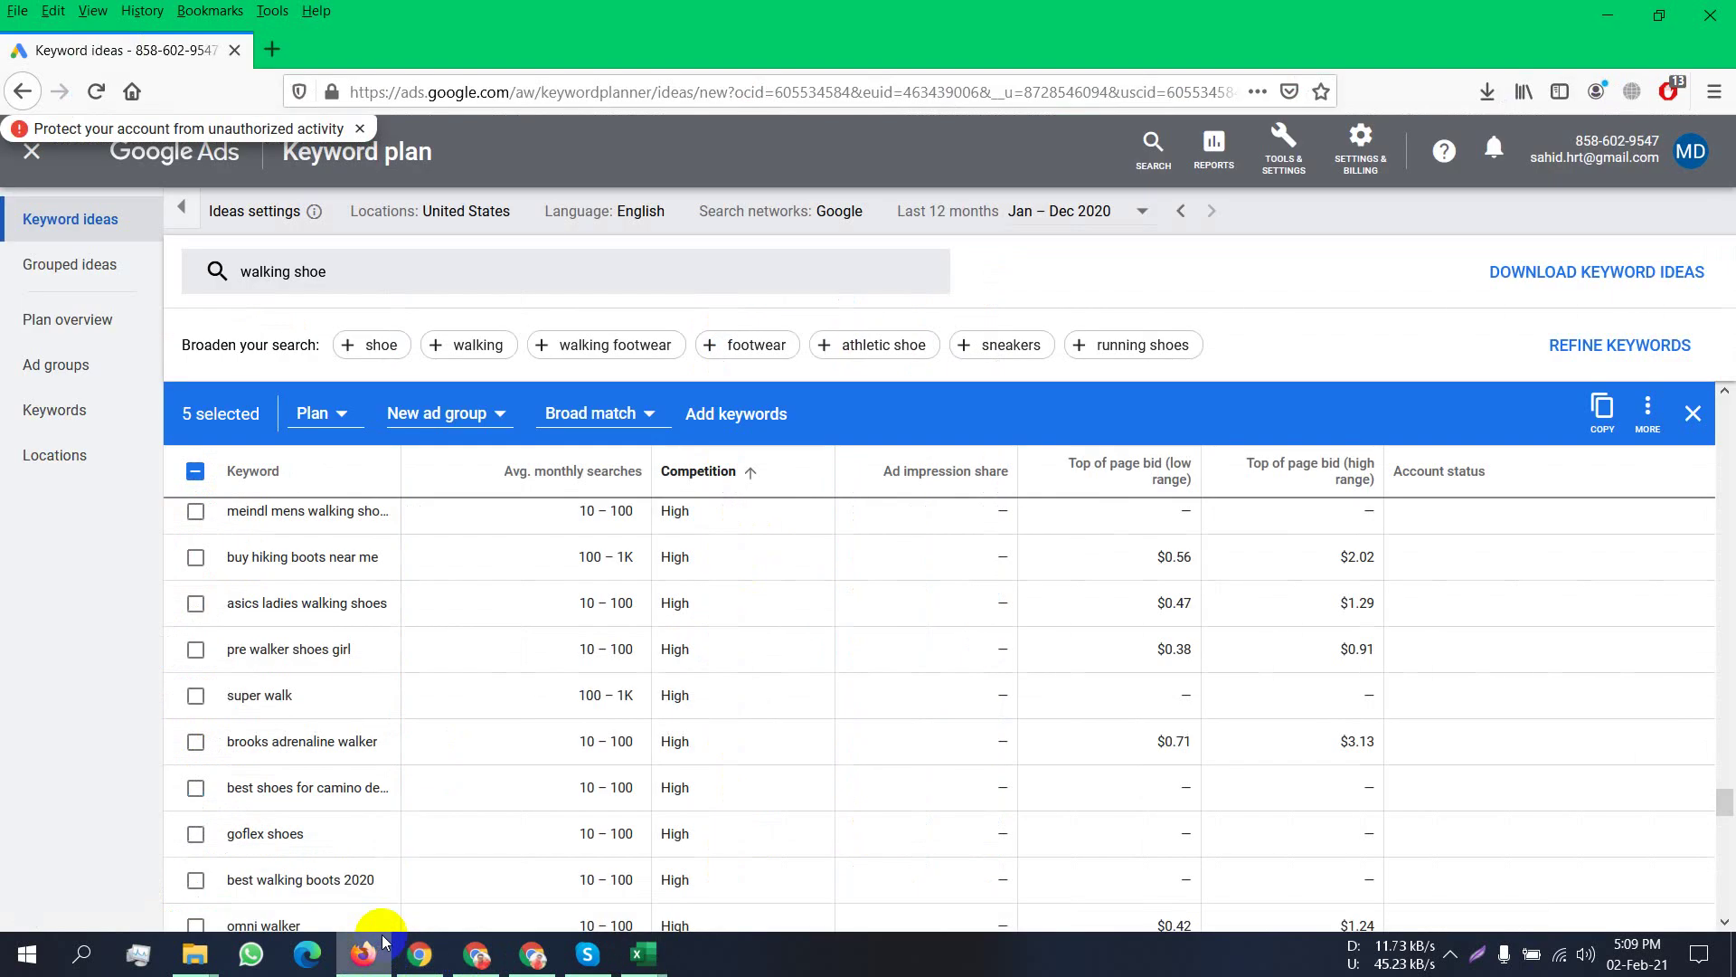
scroll(717, 640, up, 10)
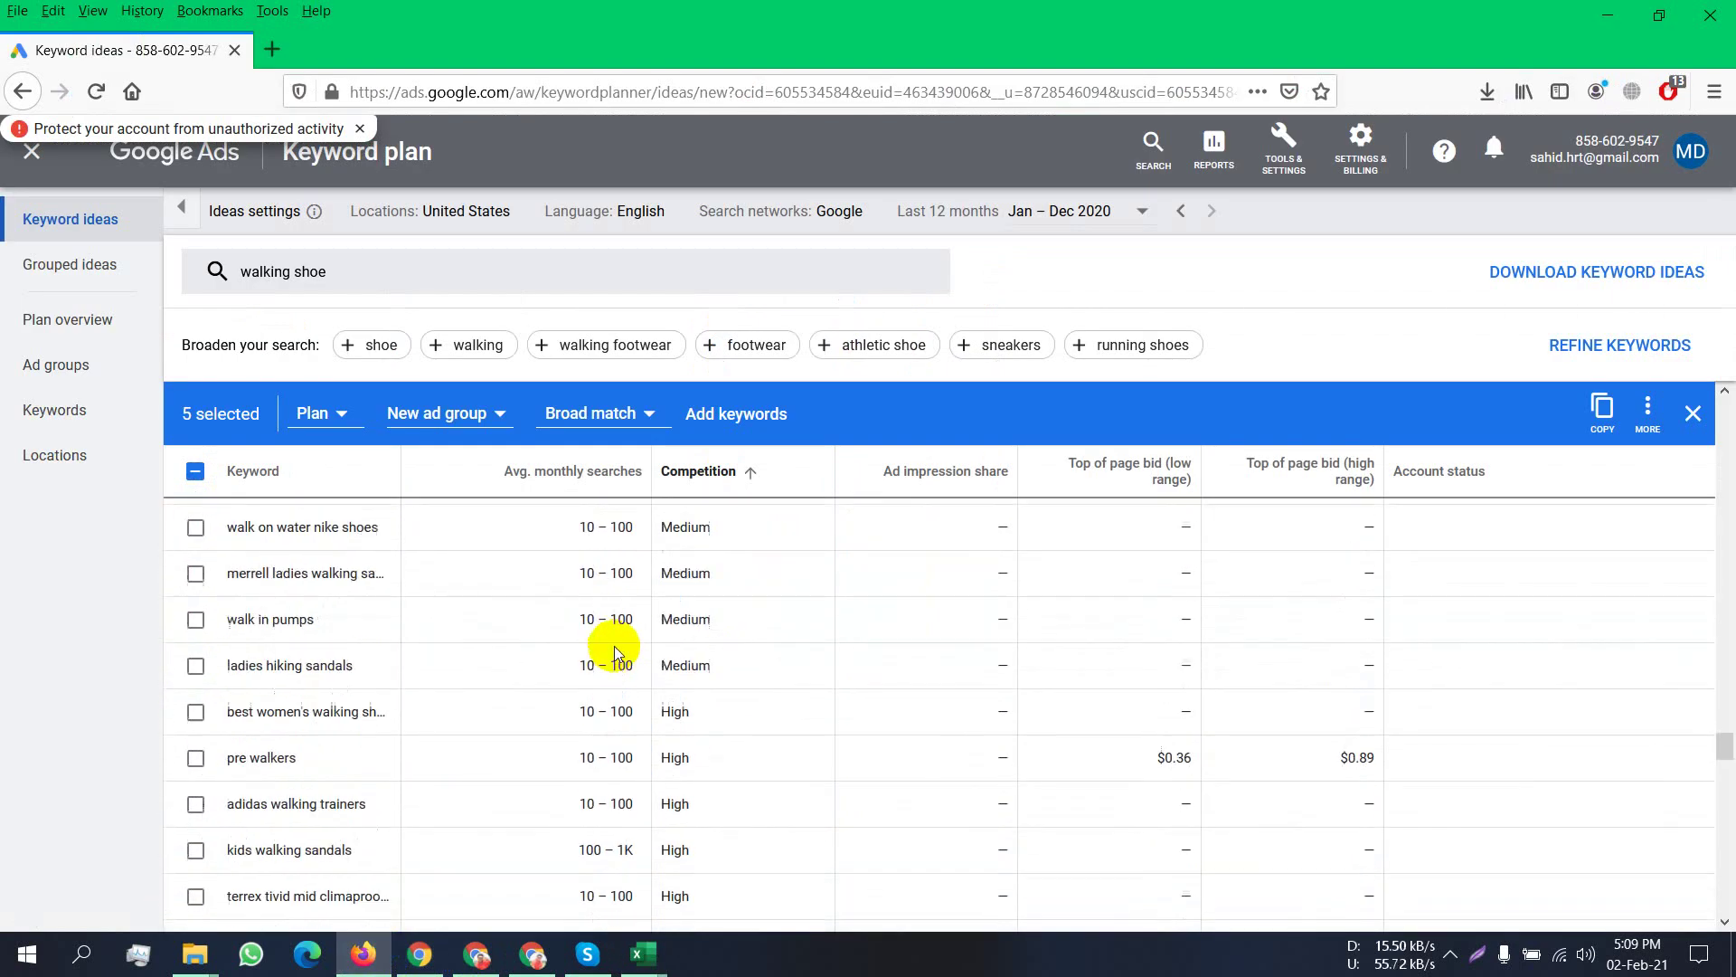
scroll(614, 651, up, 6)
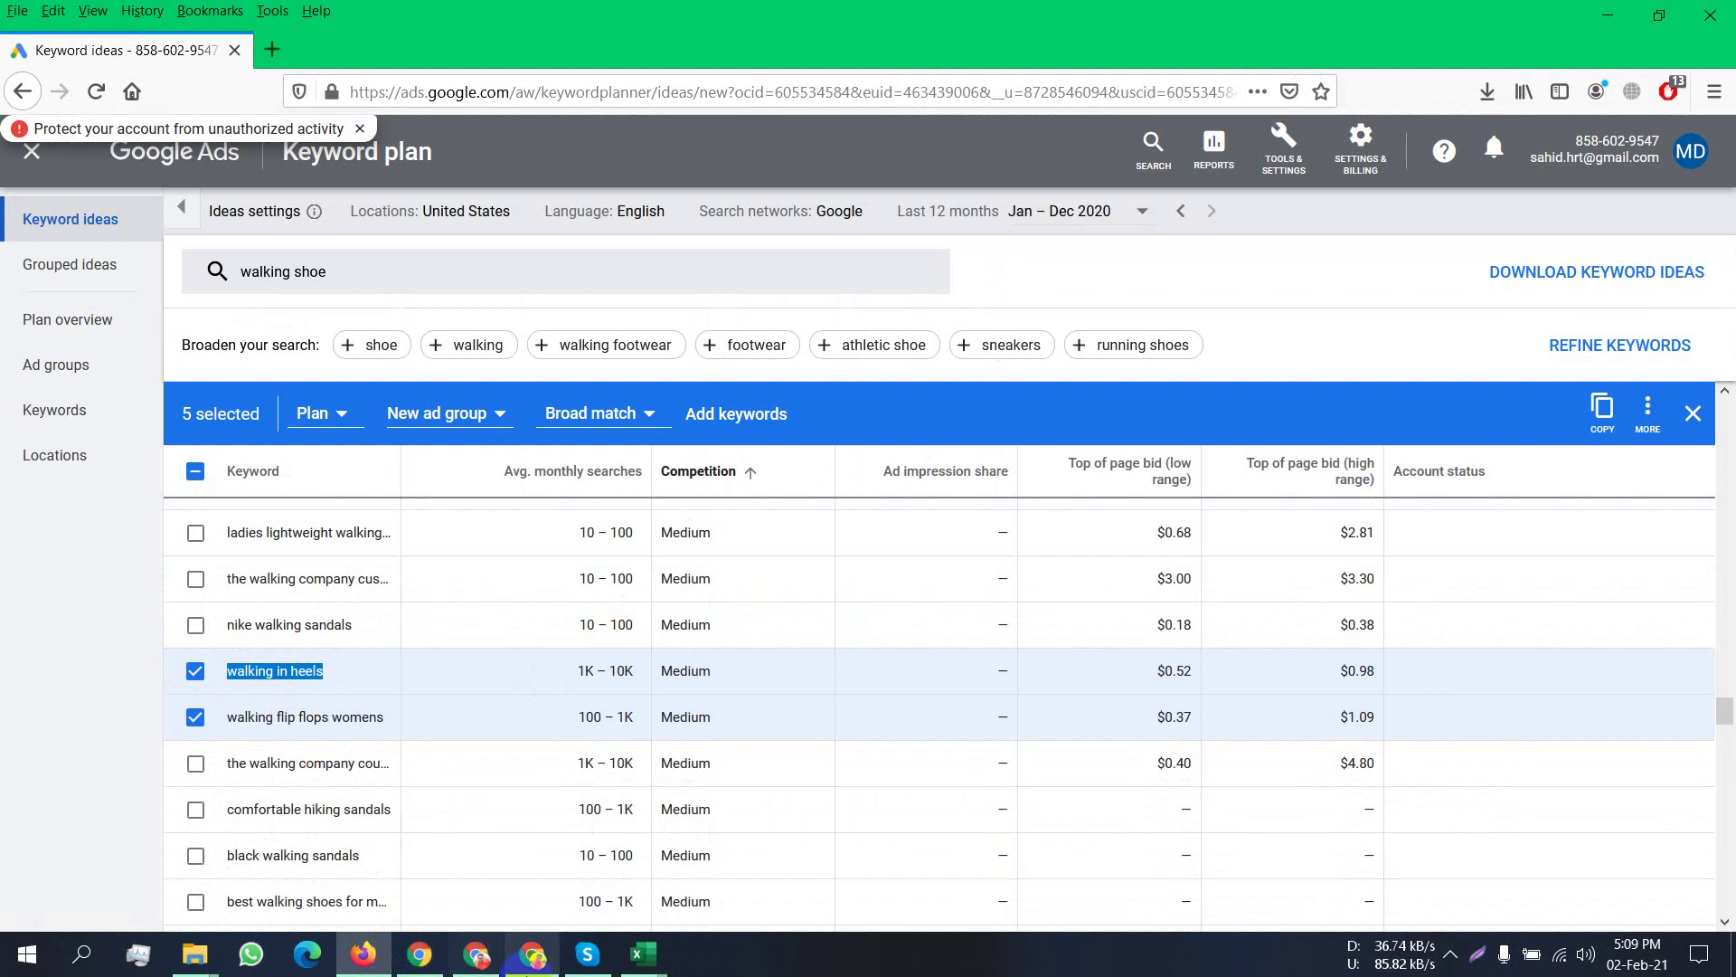
click(643, 954)
click(446, 865)
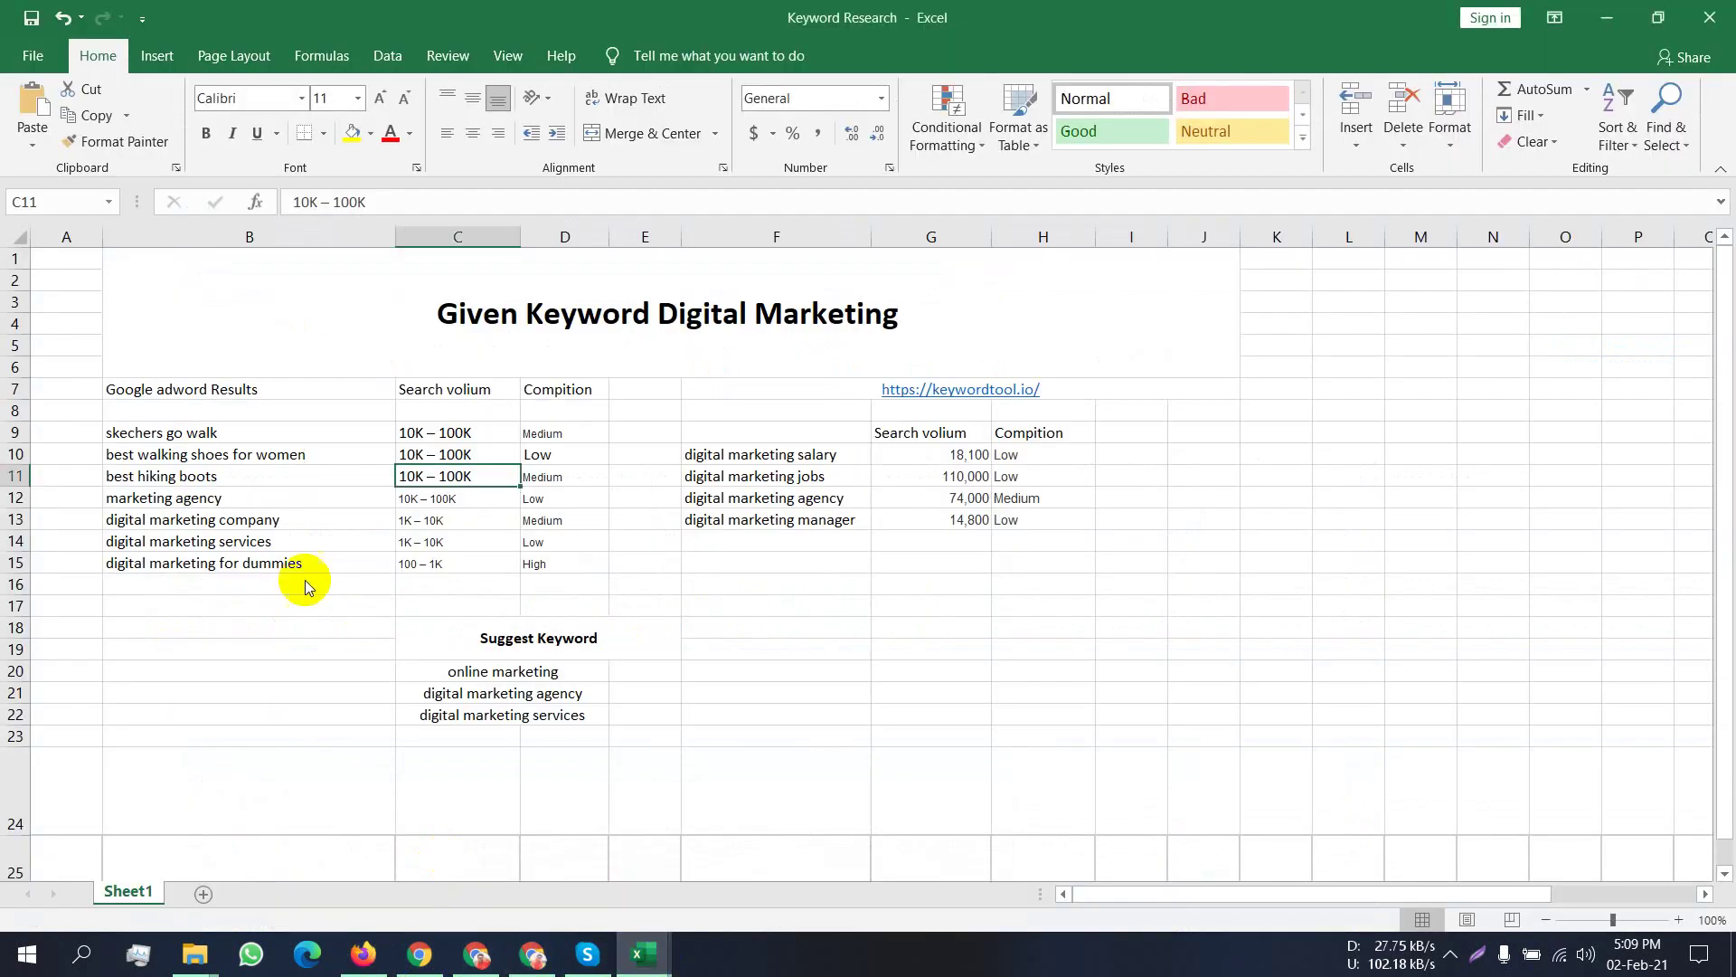
click(266, 495)
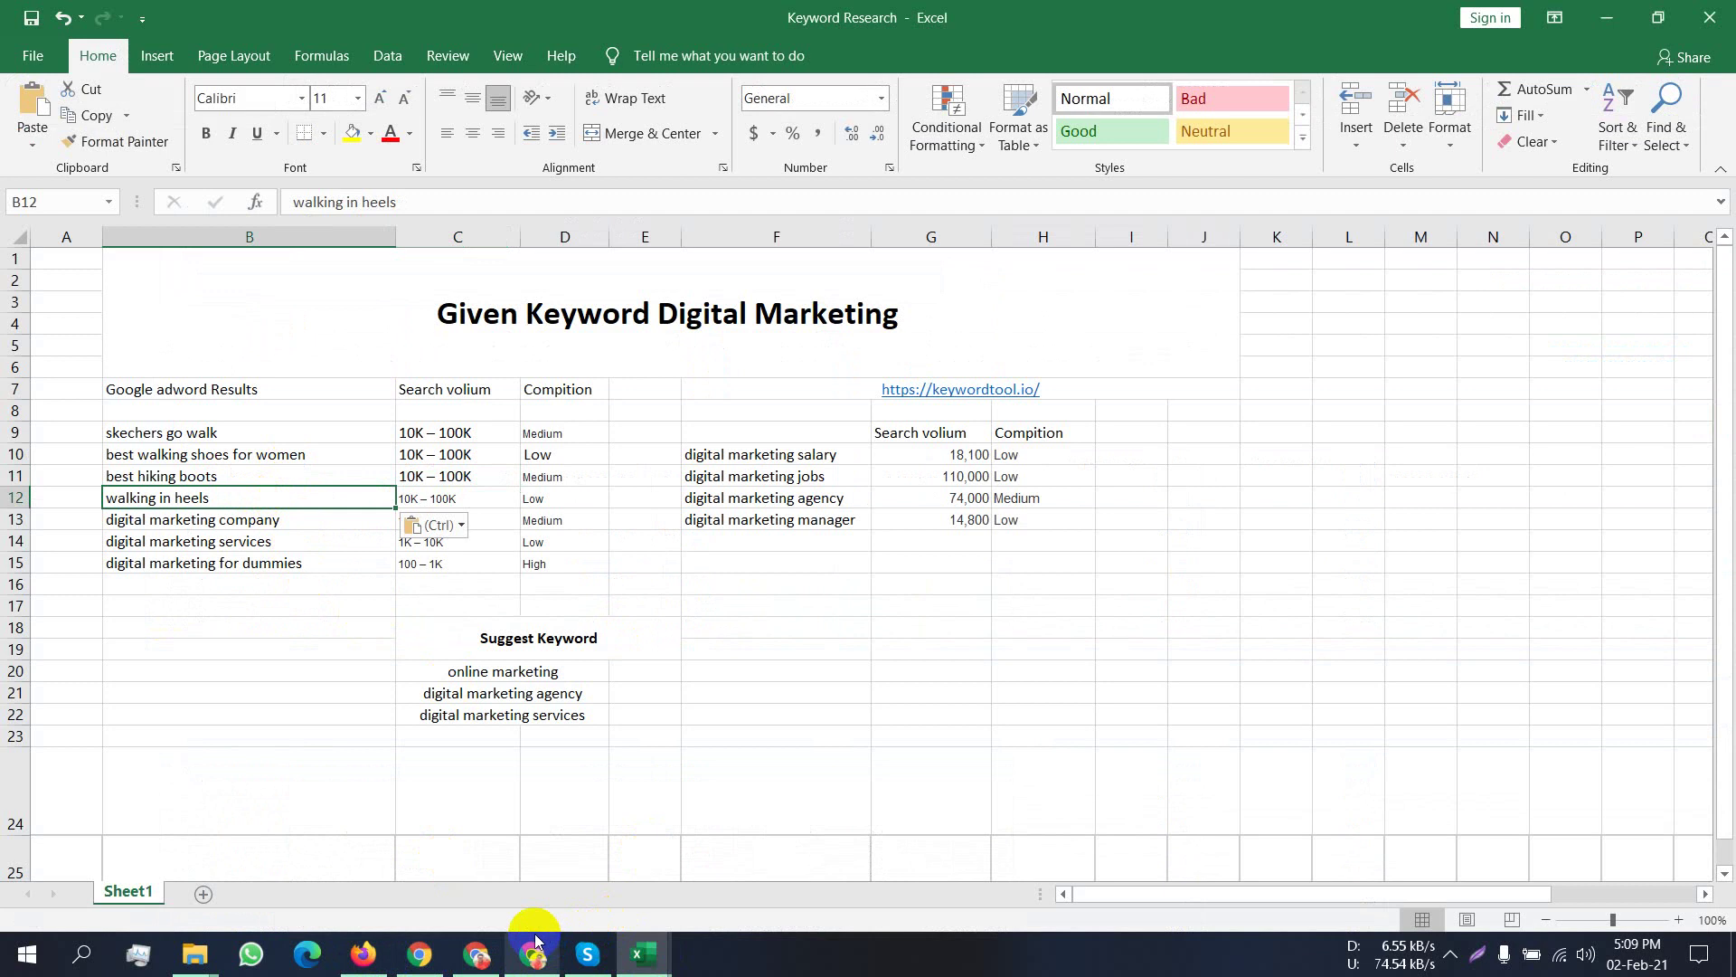
Copy the keyword "walking flip flops womens" from Keyword Planner in Firefox into cell B13 of the Keyword Research workbook in Excel.
click(361, 956)
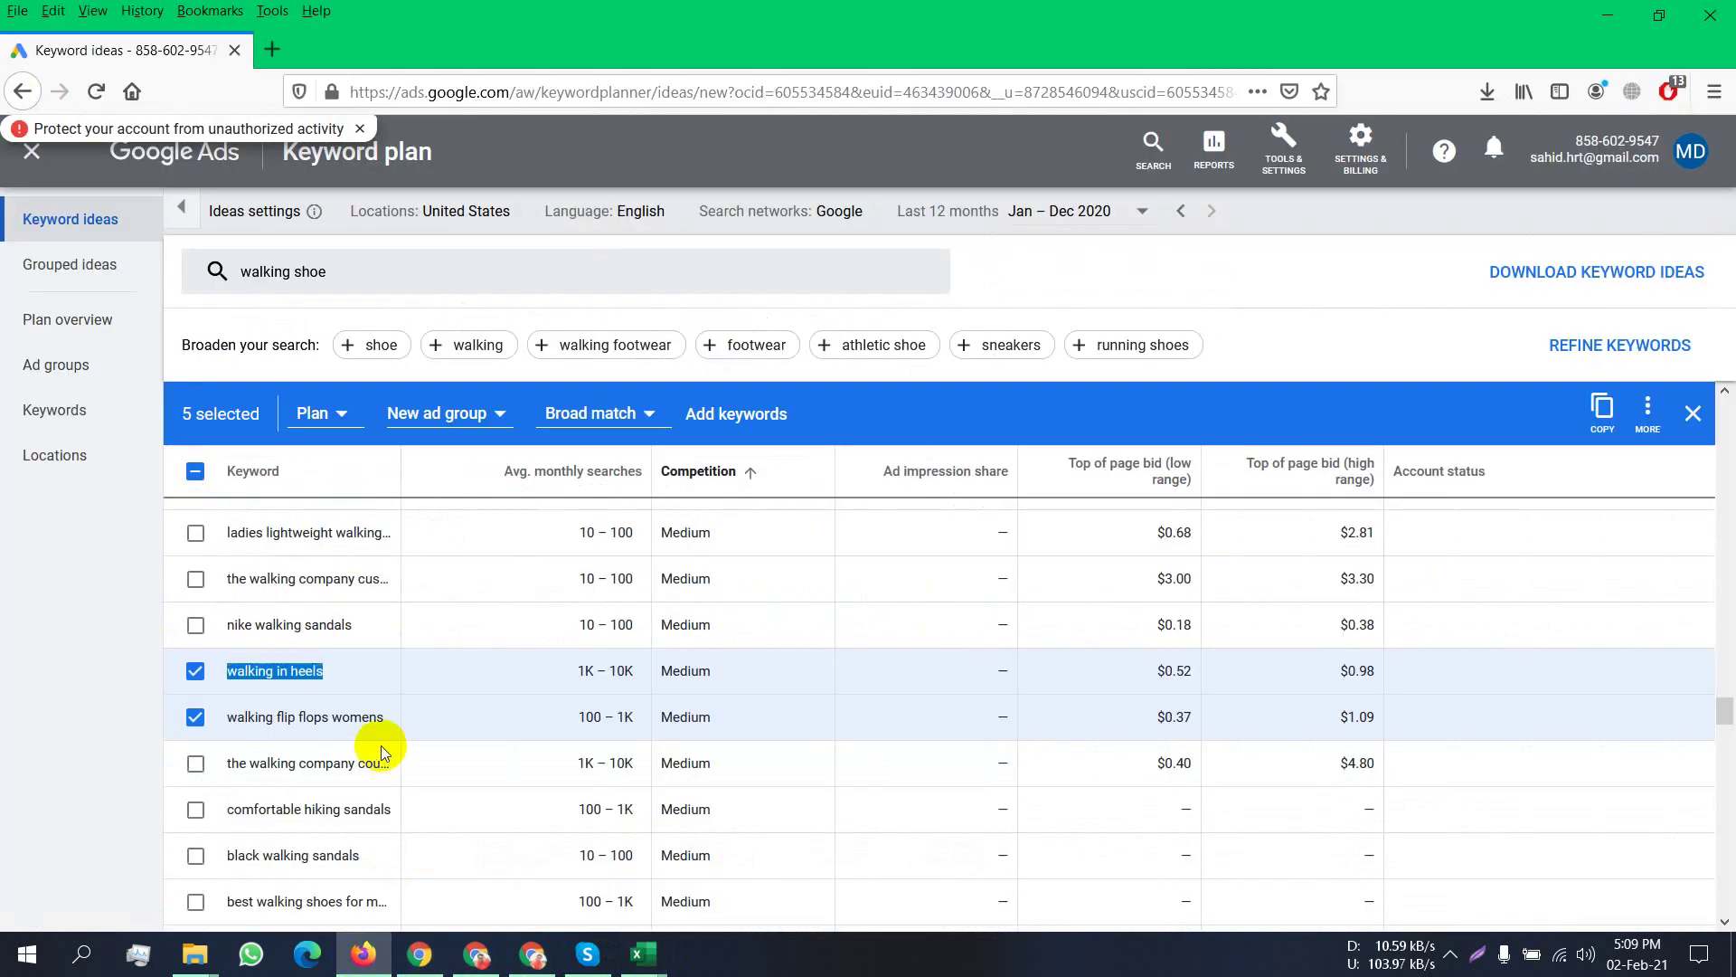
drag(398, 721, 232, 714)
key(ctrl+c)
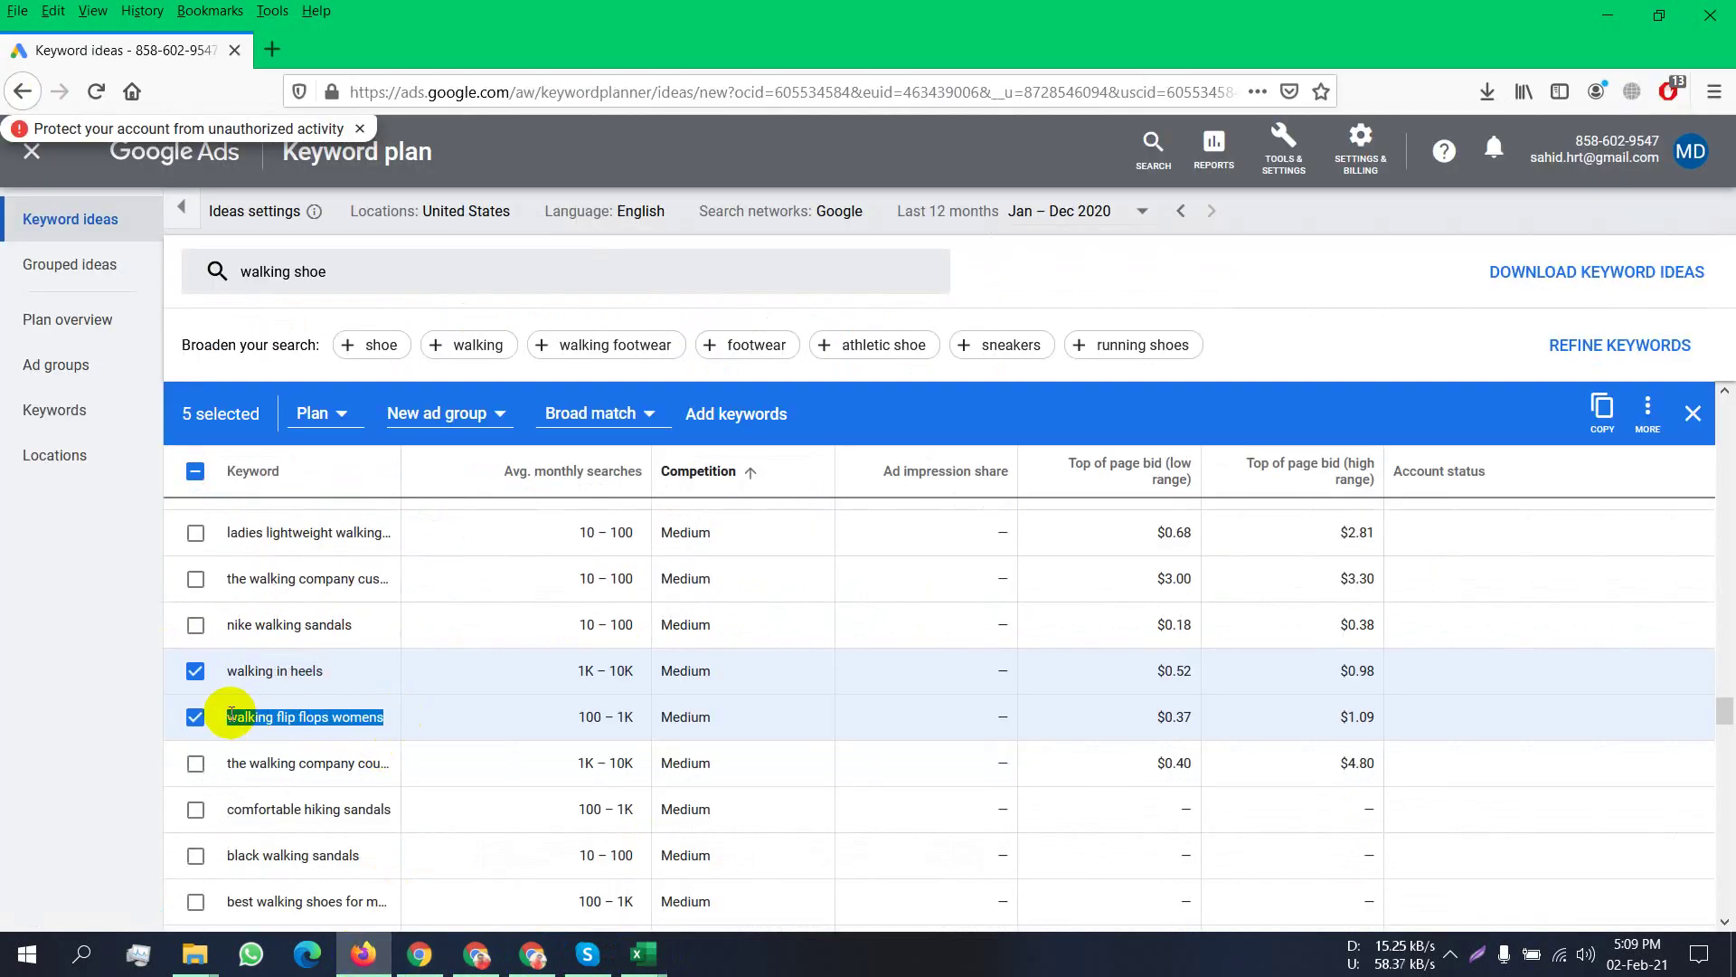
click(661, 962)
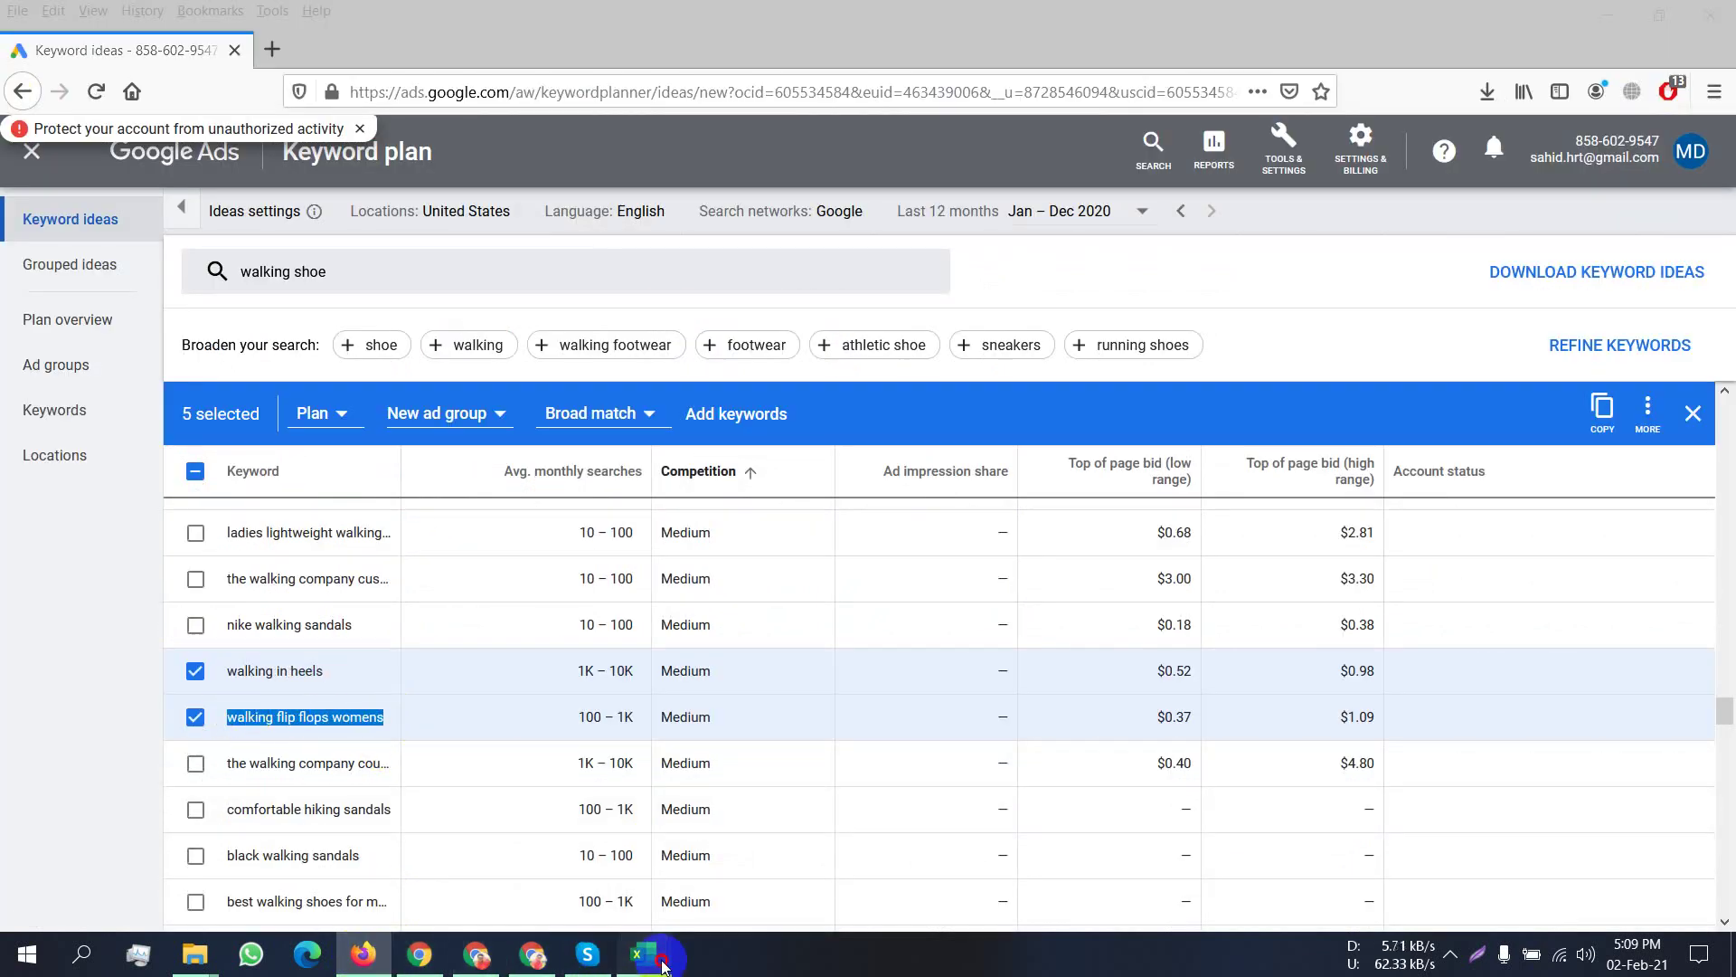
click(361, 896)
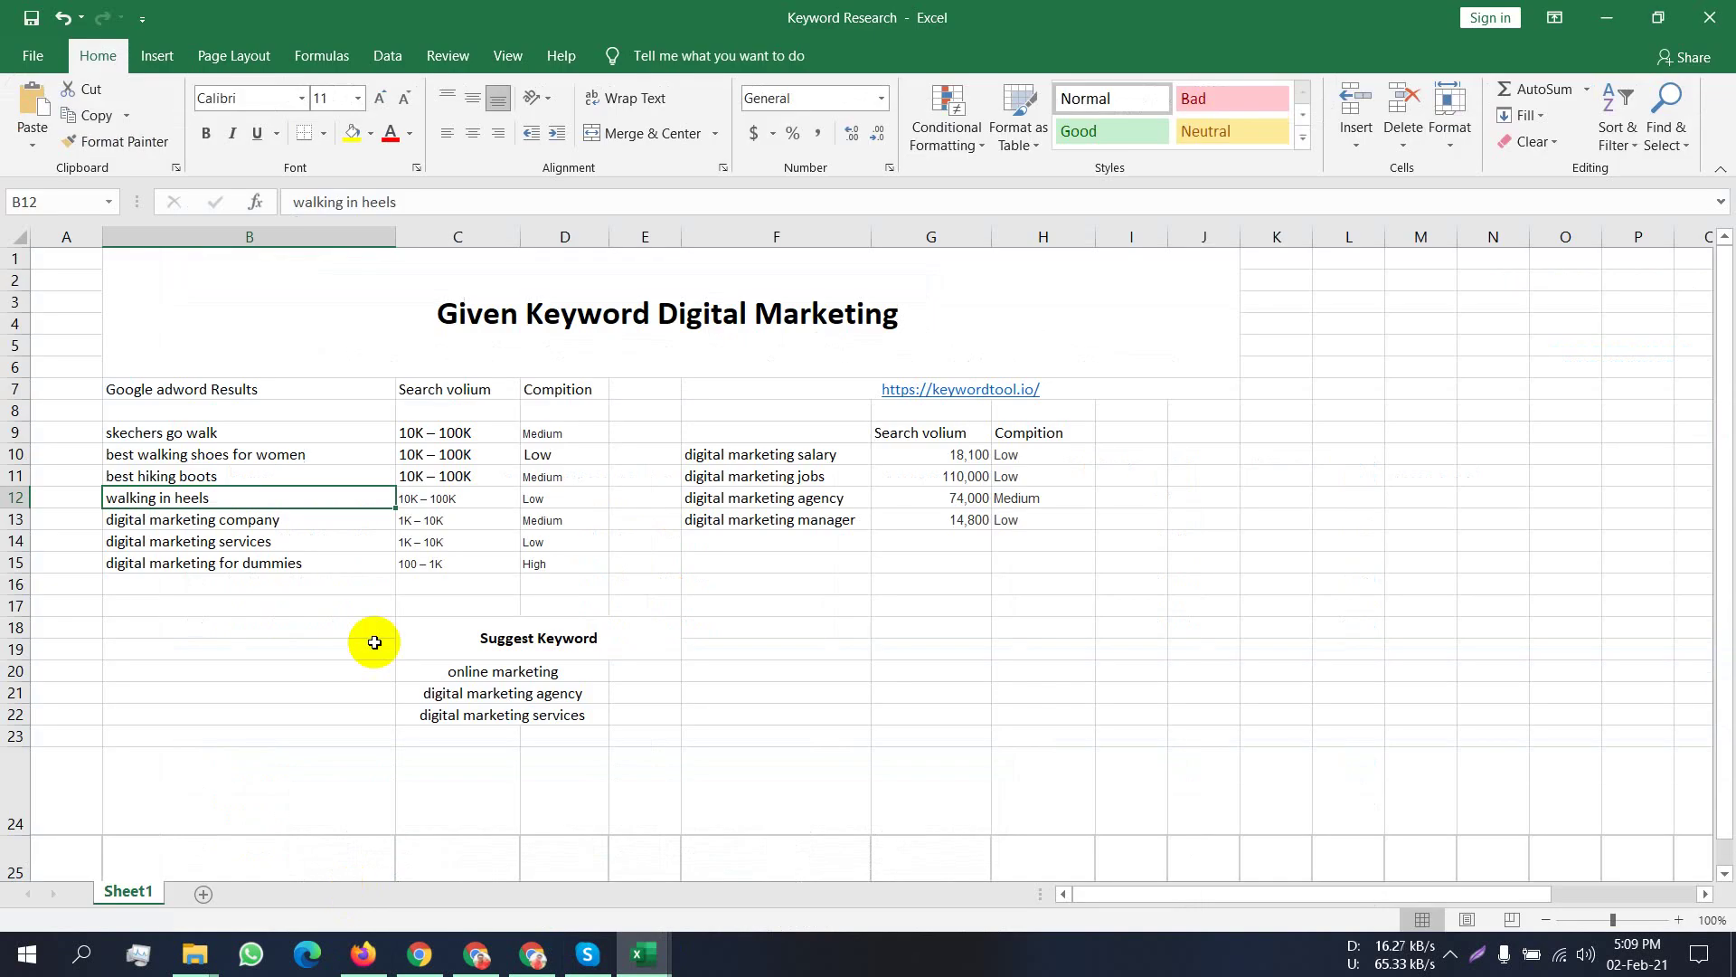
click(311, 519)
key(ctrl+v)
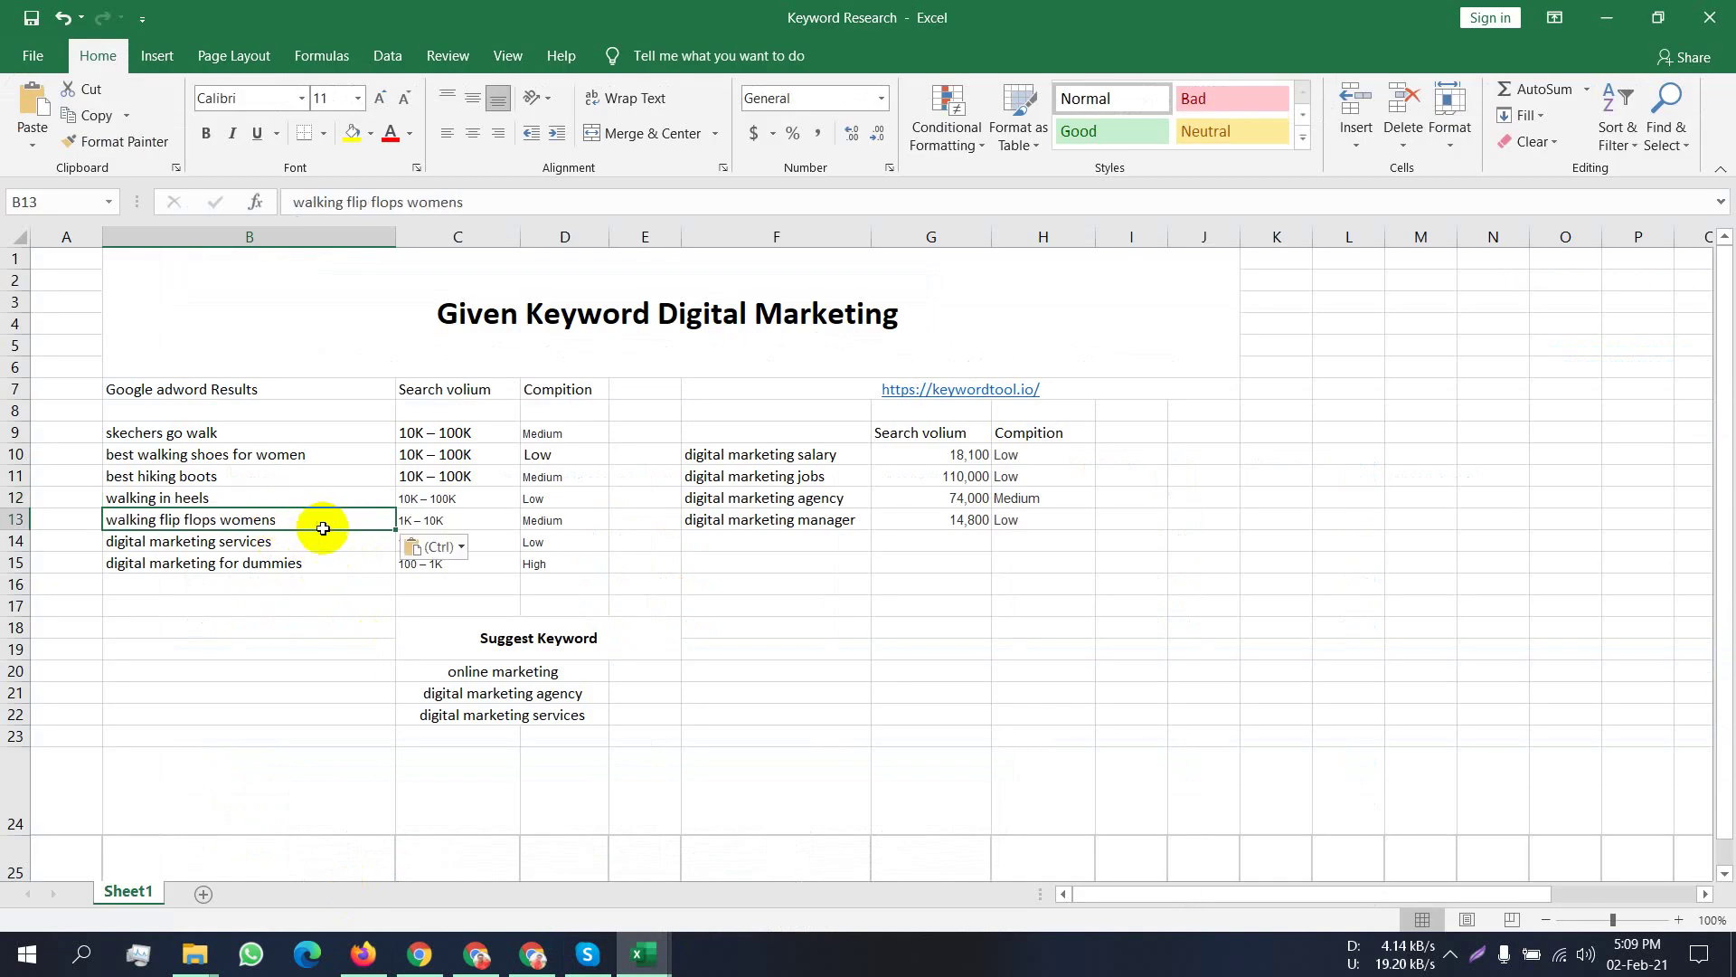
Copy the 100 – 1K monthly searches of "walking flip flops womens" from Keyword Planner into cell C13 of the Keyword Research workbook.
click(477, 954)
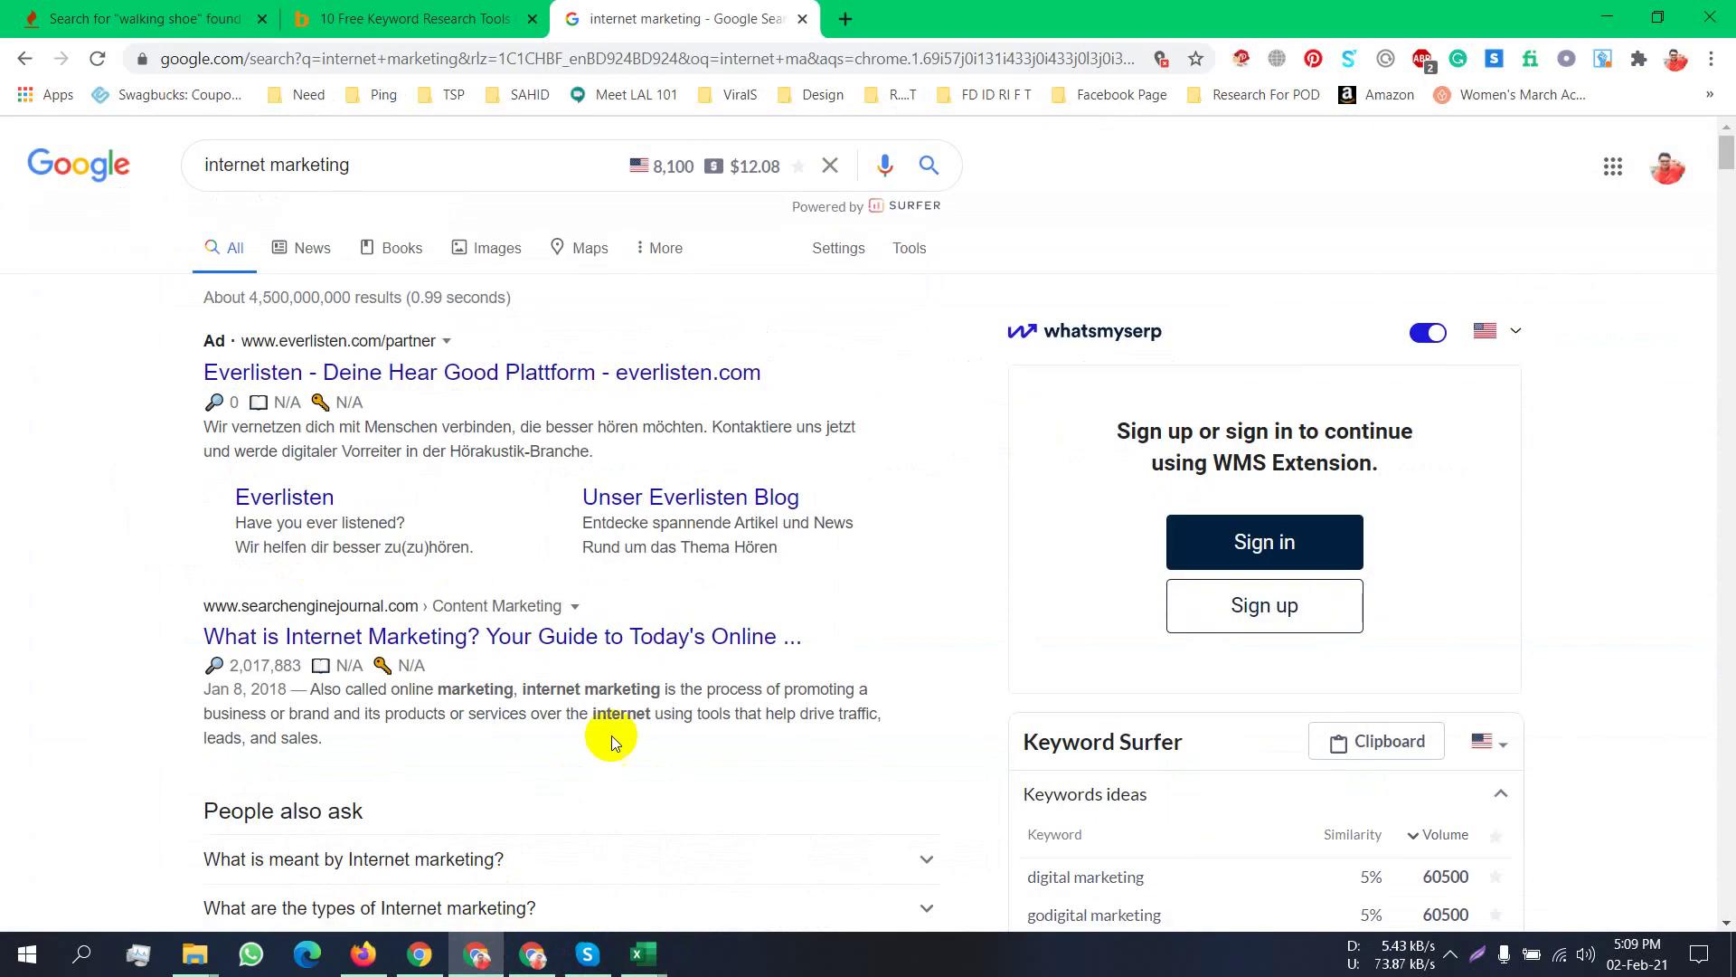
click(366, 952)
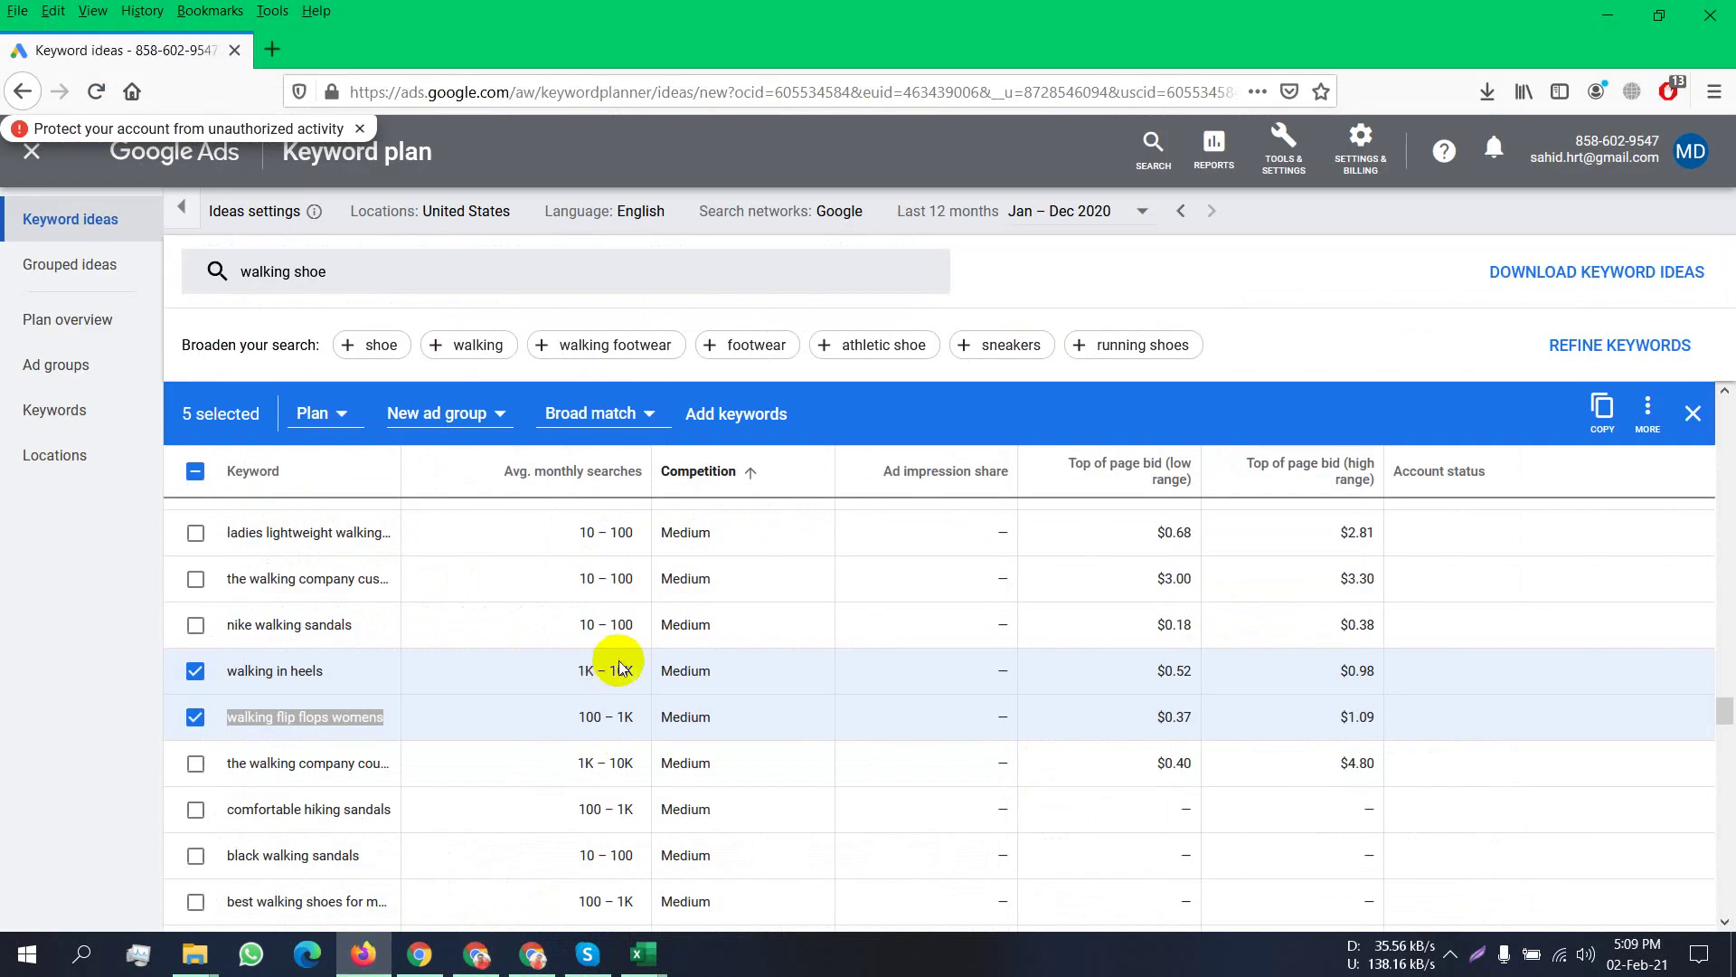
triple_click(594, 717)
key(ctrl+c)
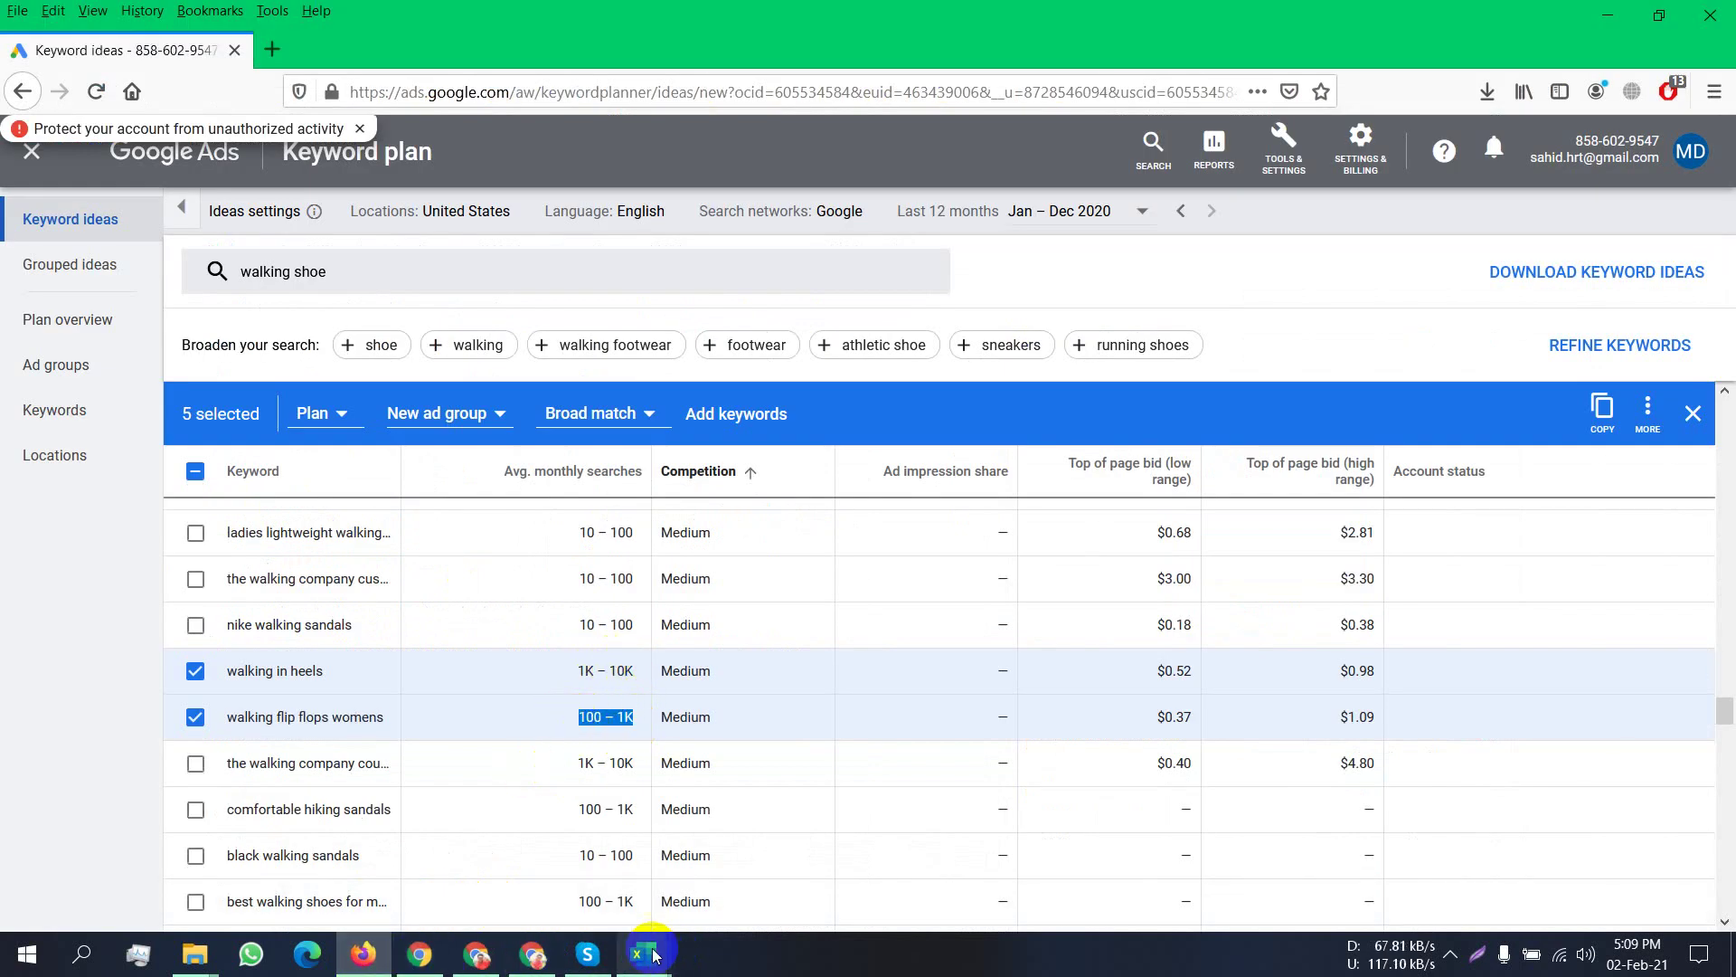
mouse_move(643, 954)
click(500, 853)
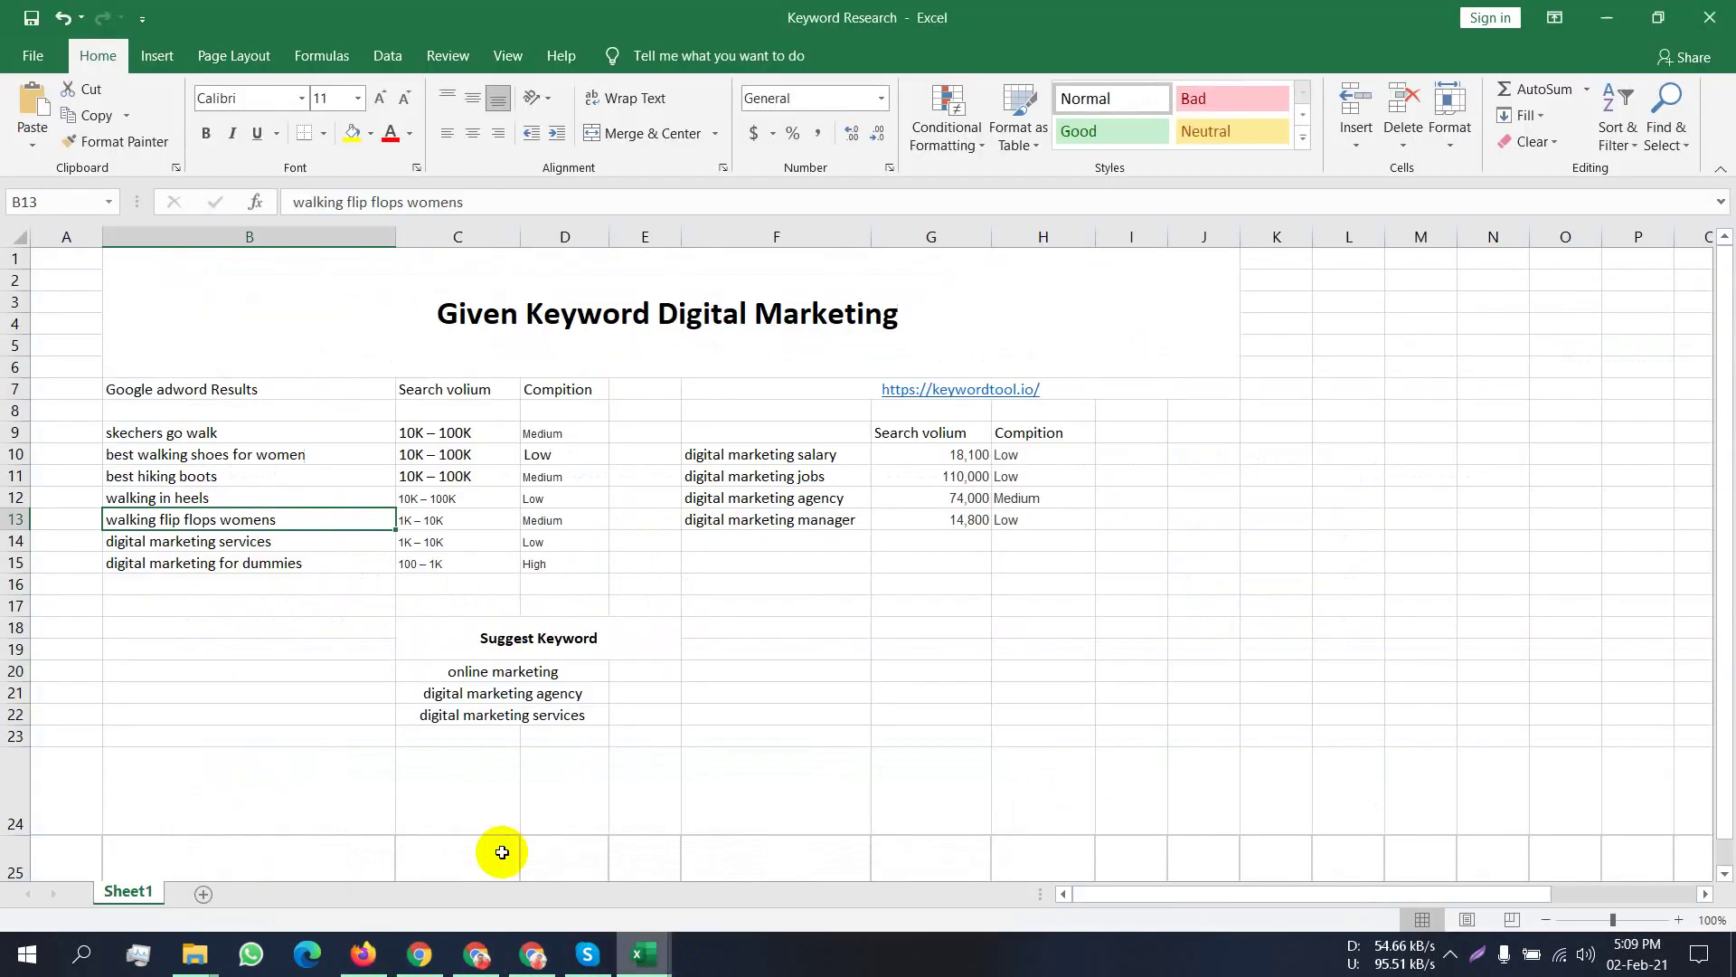
click(484, 526)
key(ctrl+v)
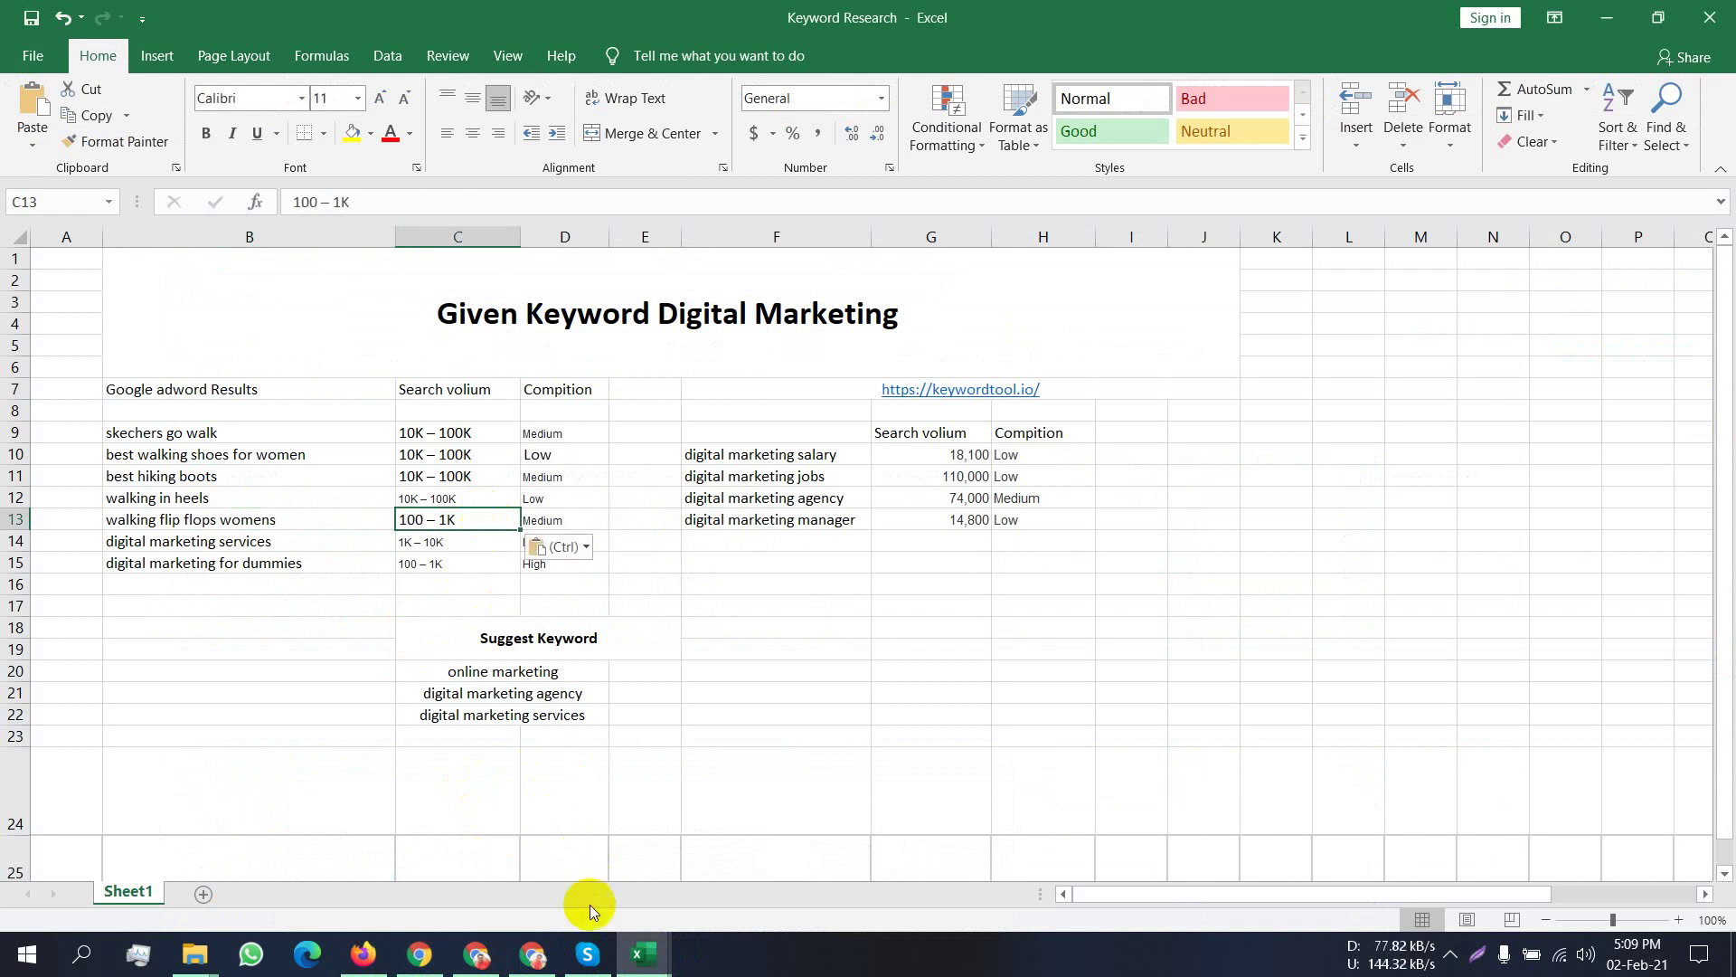
Copy the 1K – 10K monthly searches of "walking in heels" from Keyword Planner into cell C12 of the Keyword Research workbook.
click(386, 954)
drag(577, 717, 549, 691)
key(ctrl+c)
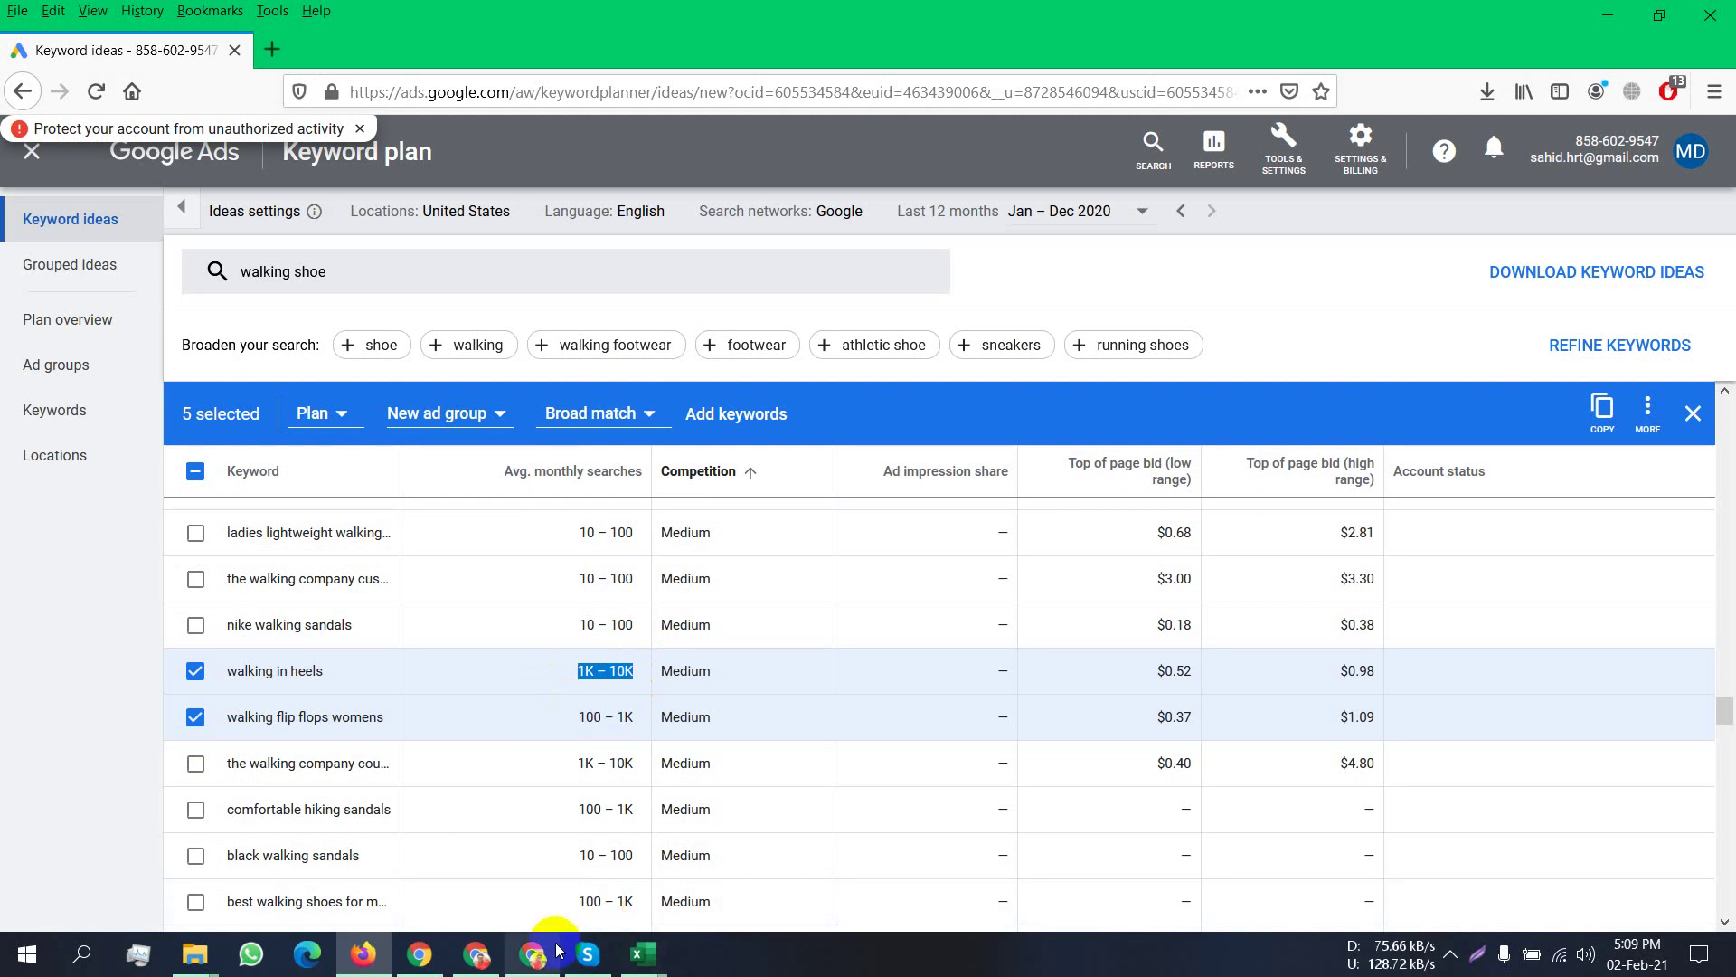
mouse_move(643, 953)
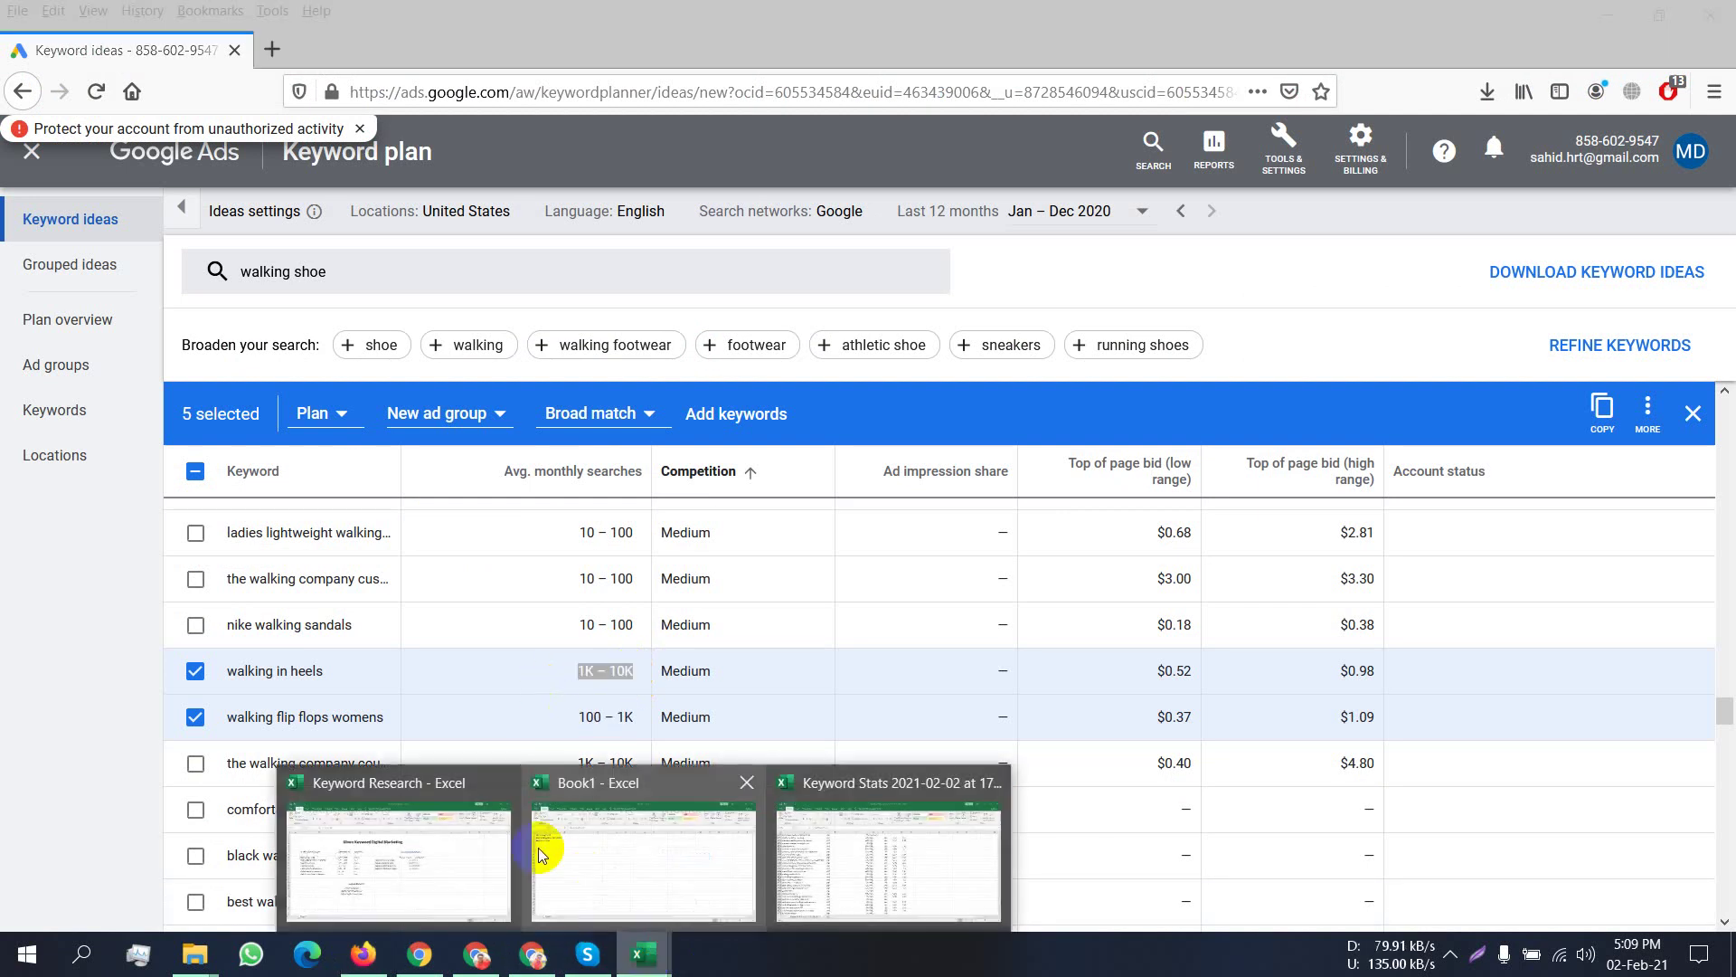
click(472, 843)
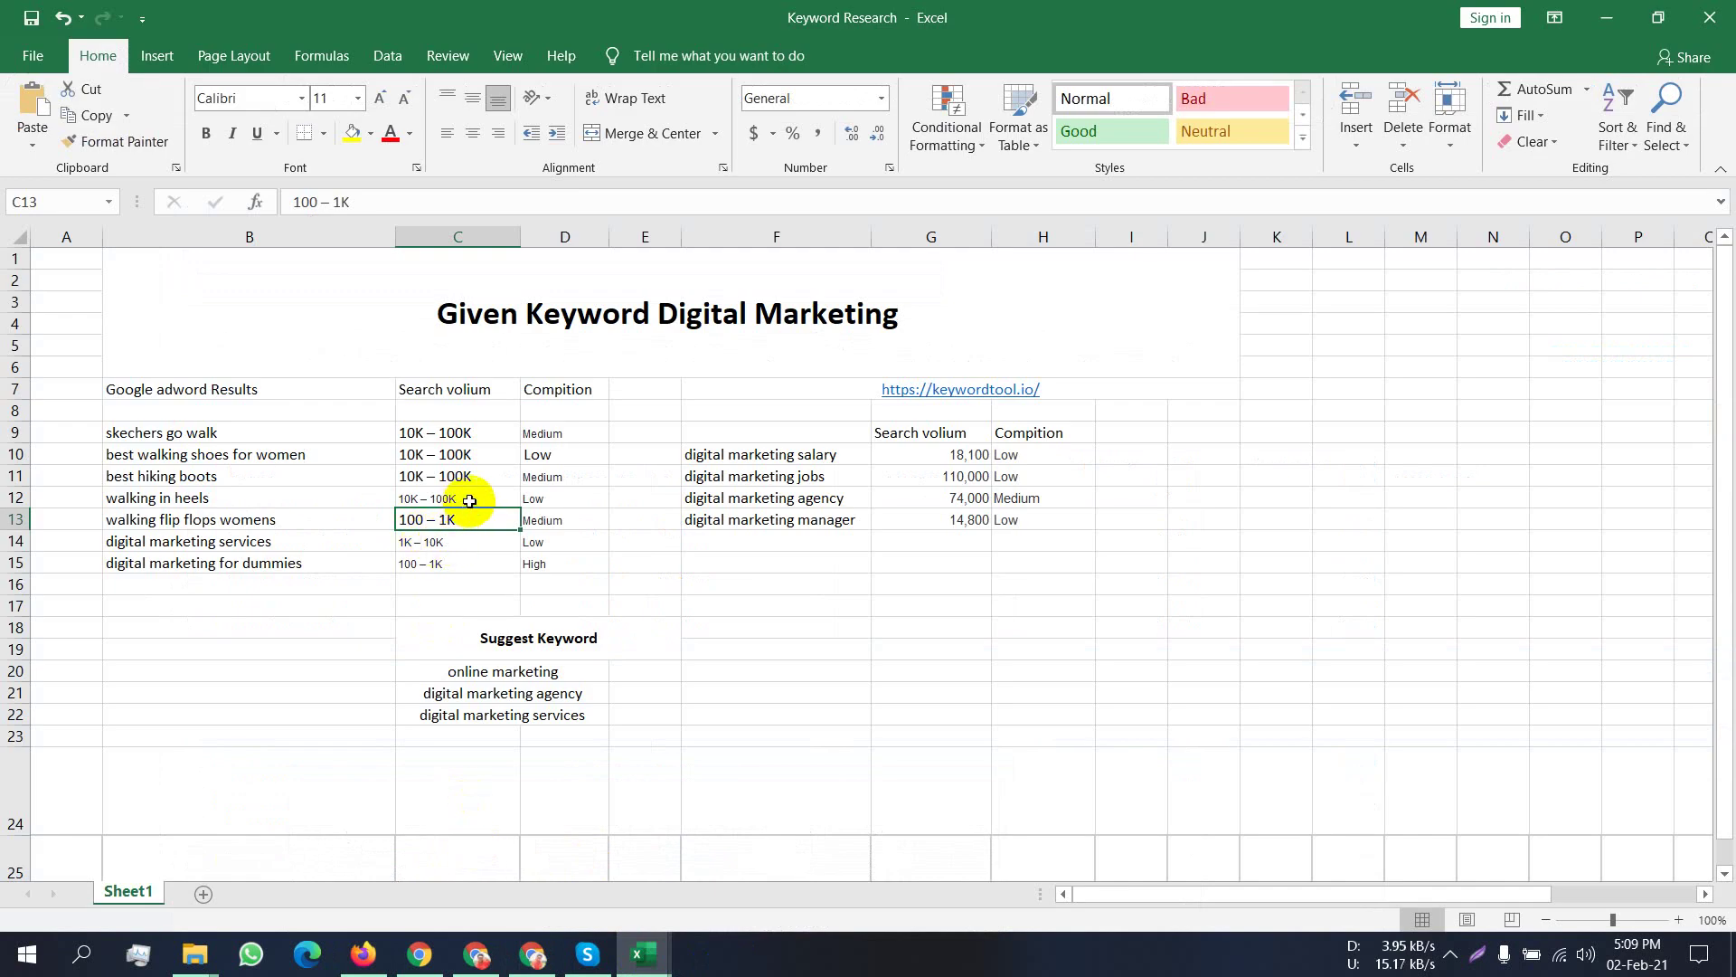
key(ctrl+v)
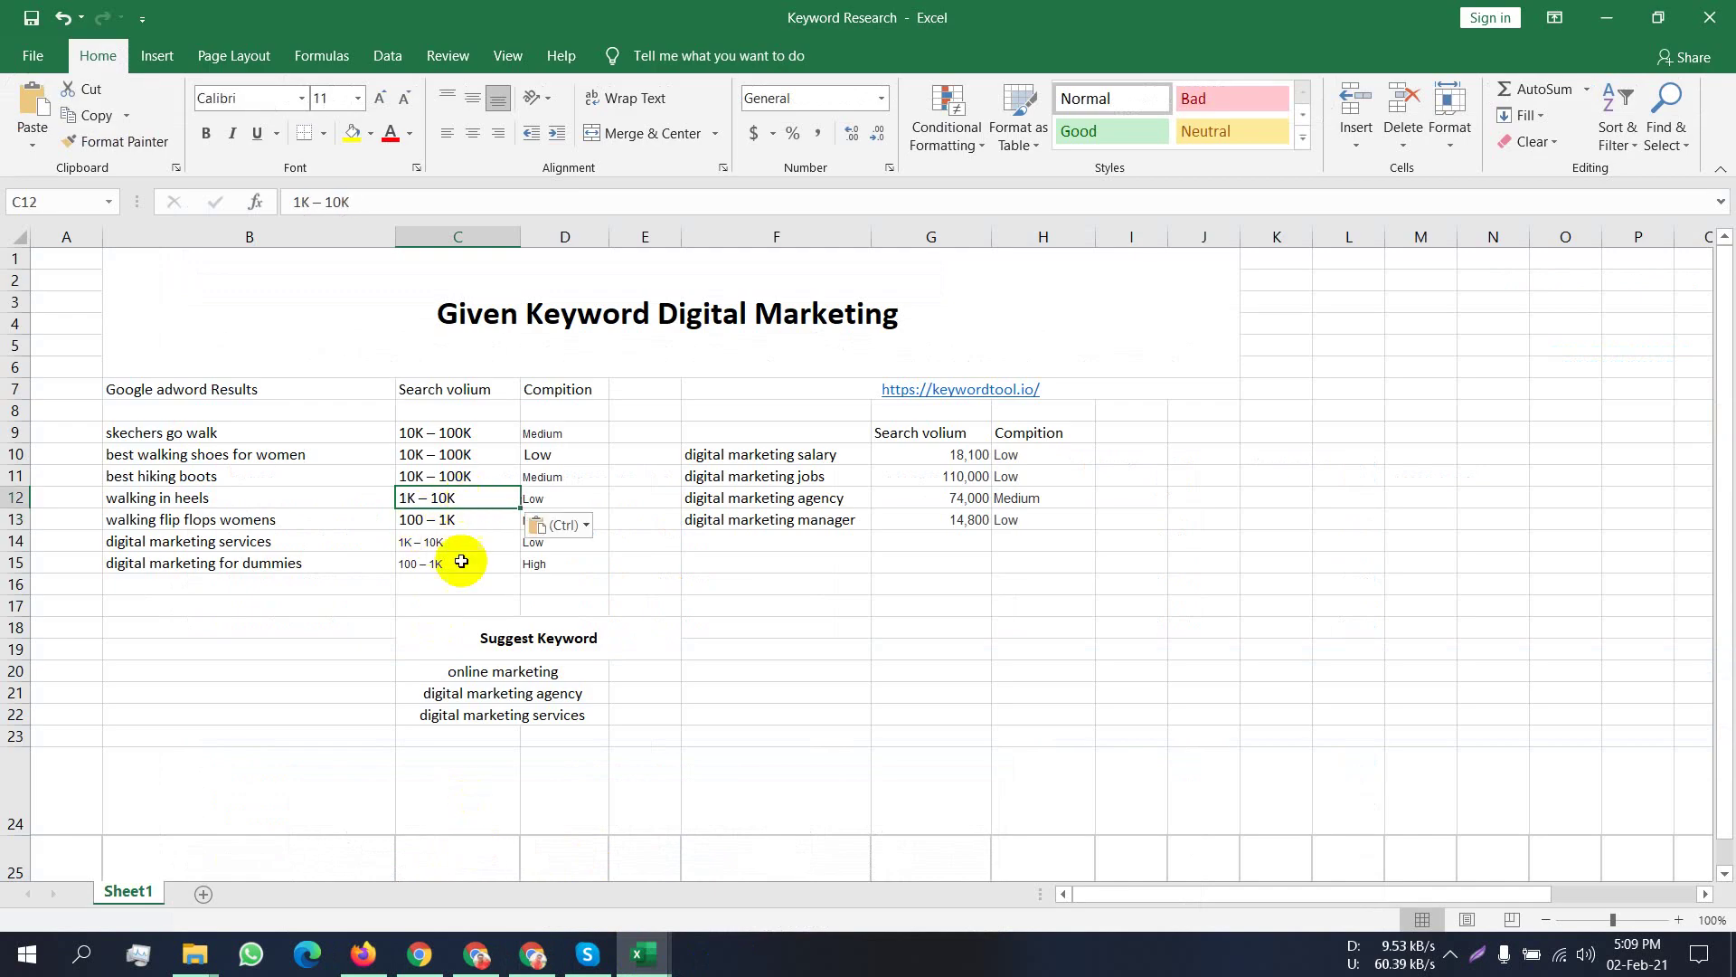
Switch to Keyword Planner in Firefox, sort the keyword ideas by ascending competition and examine the low-competition keywords.
click(364, 954)
scroll(624, 721, down, 10)
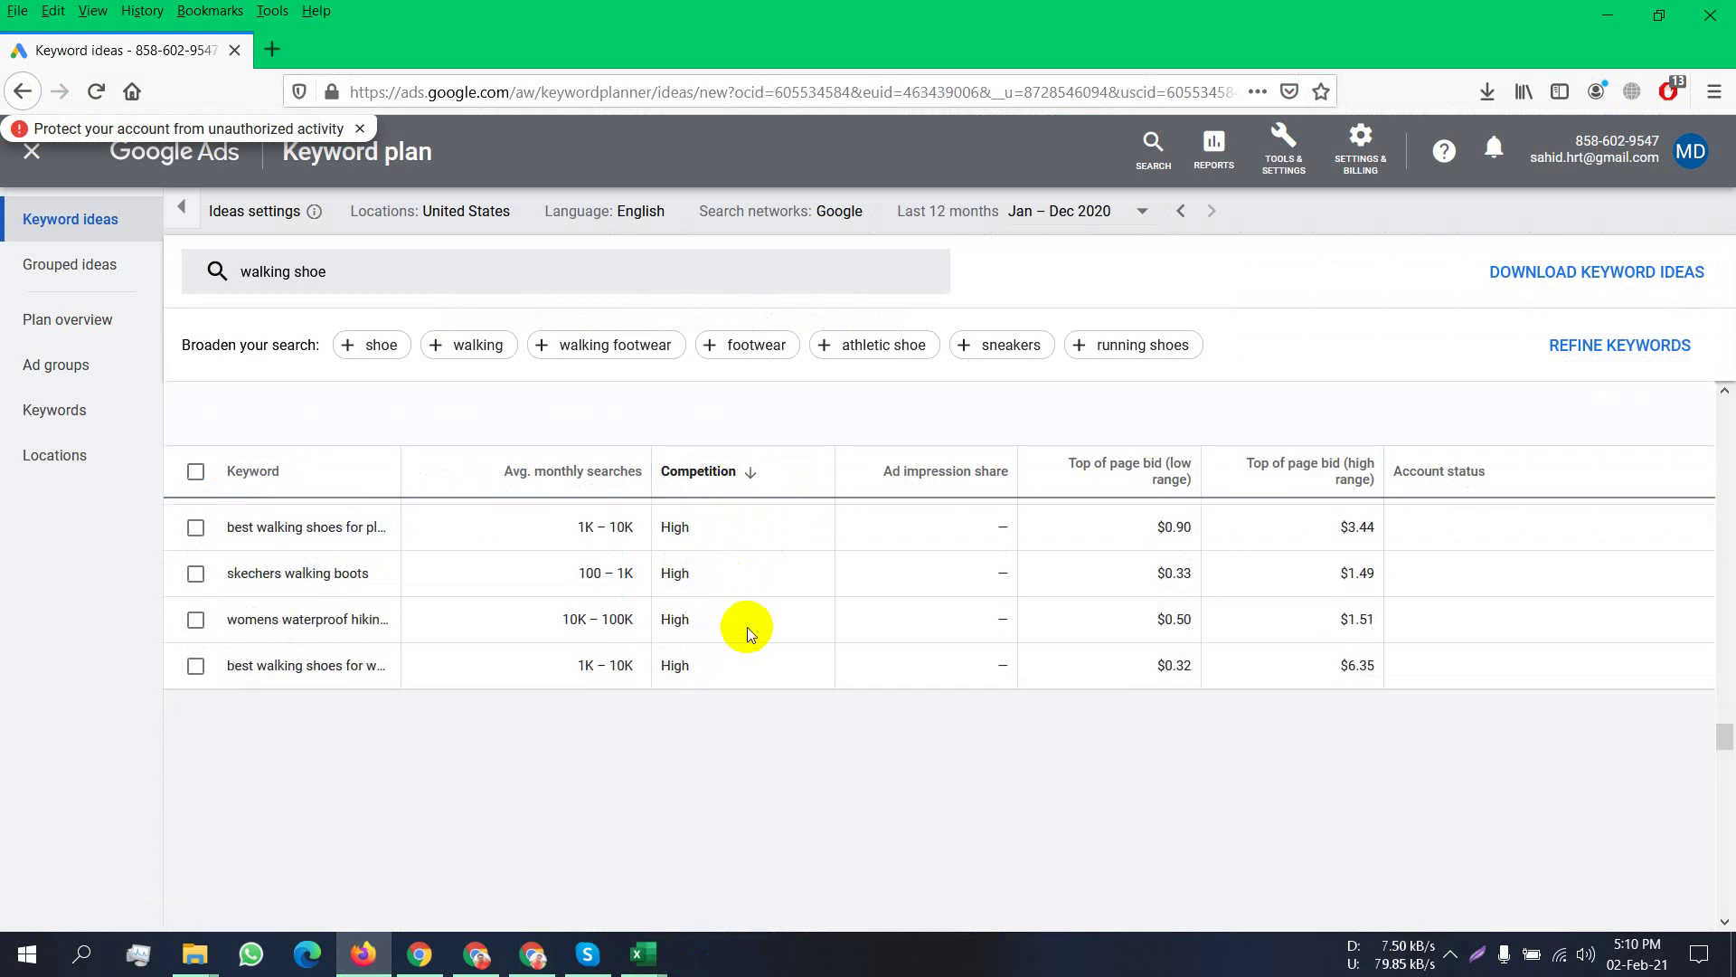
scroll(747, 627, up, 3)
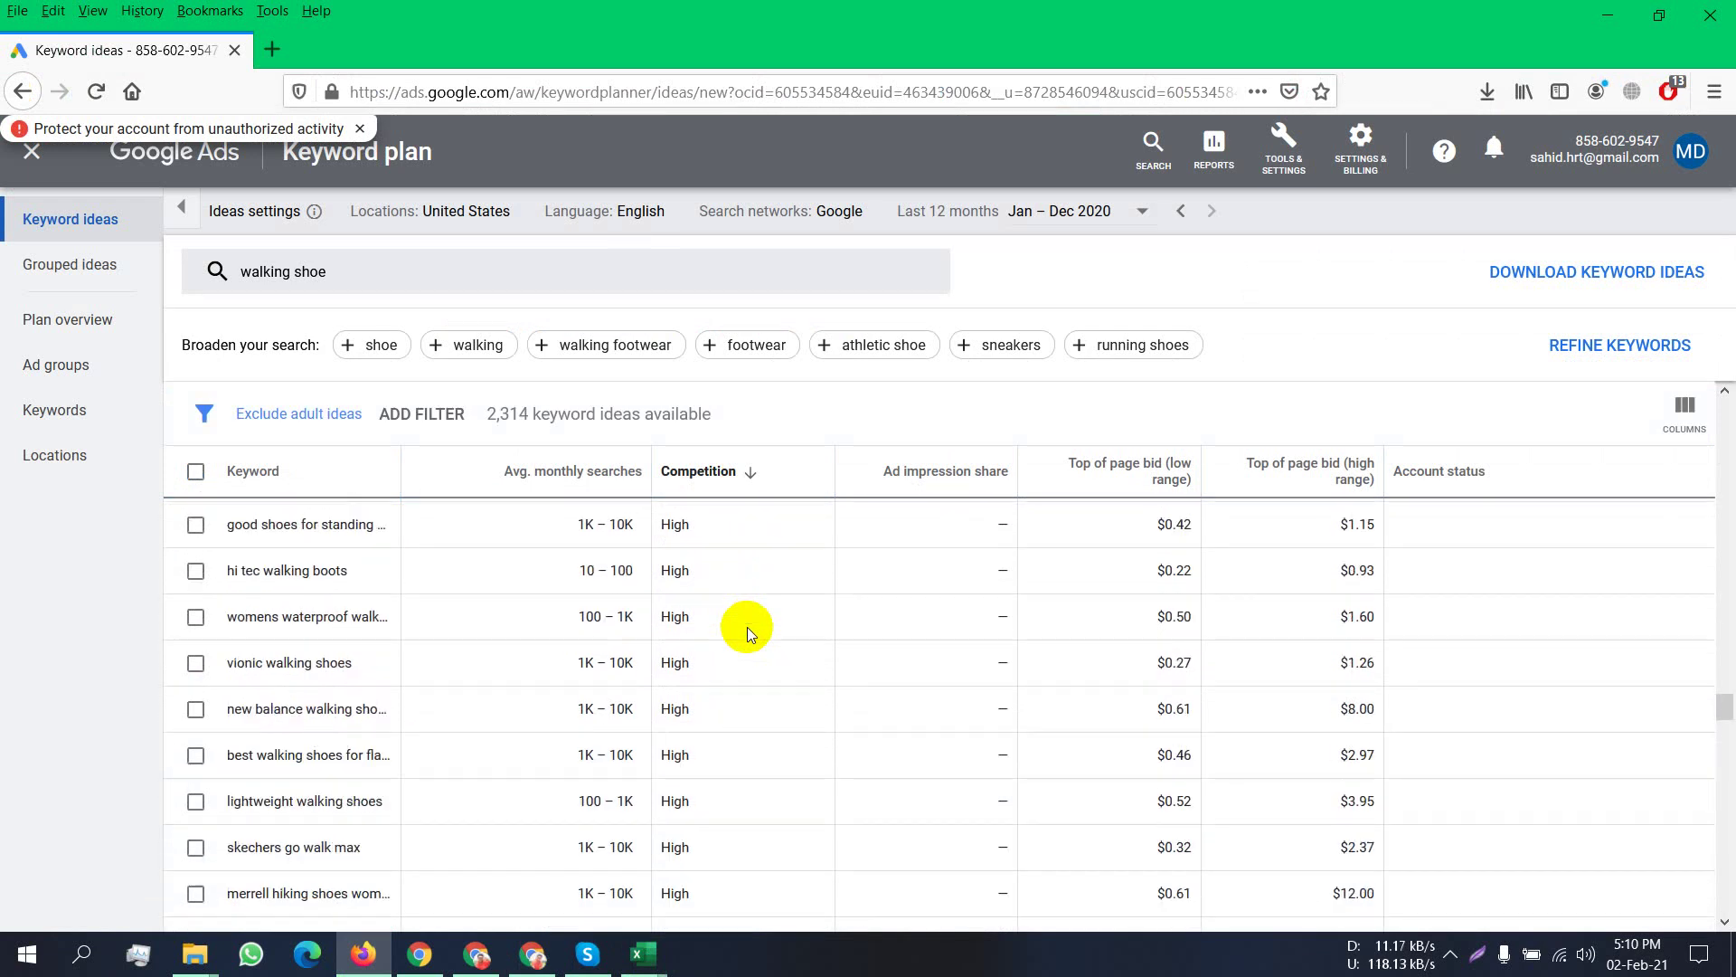
scroll(747, 627, up, 3)
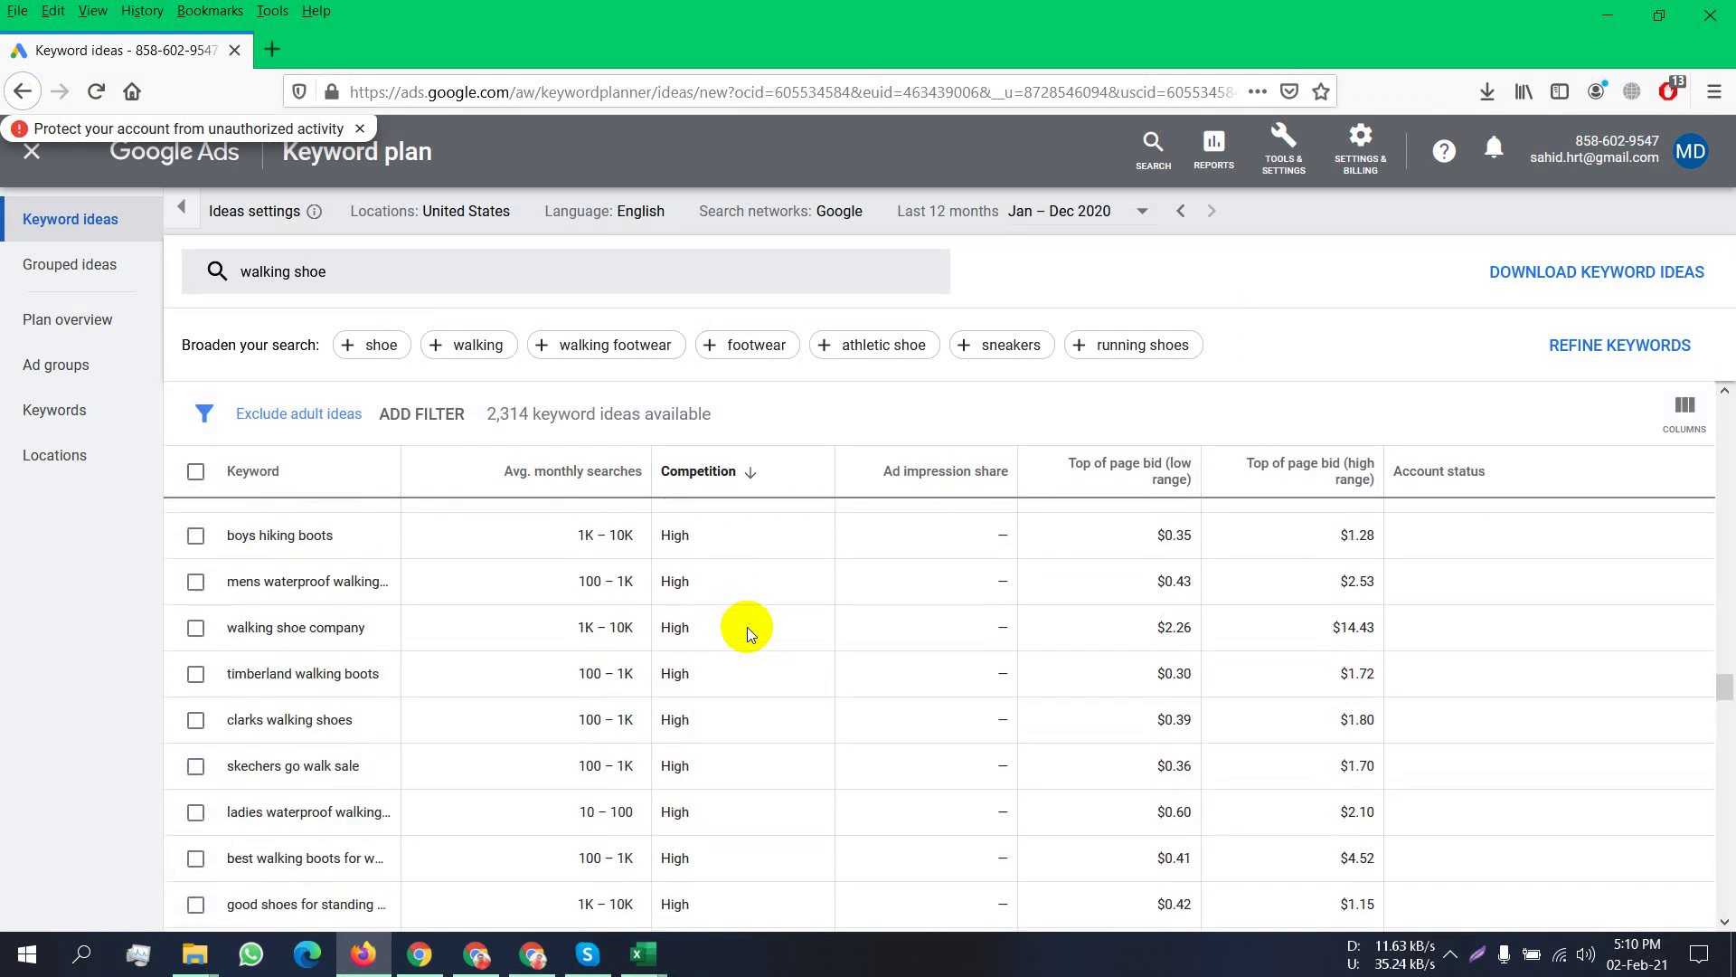
scroll(747, 627, down, 4)
click(750, 471)
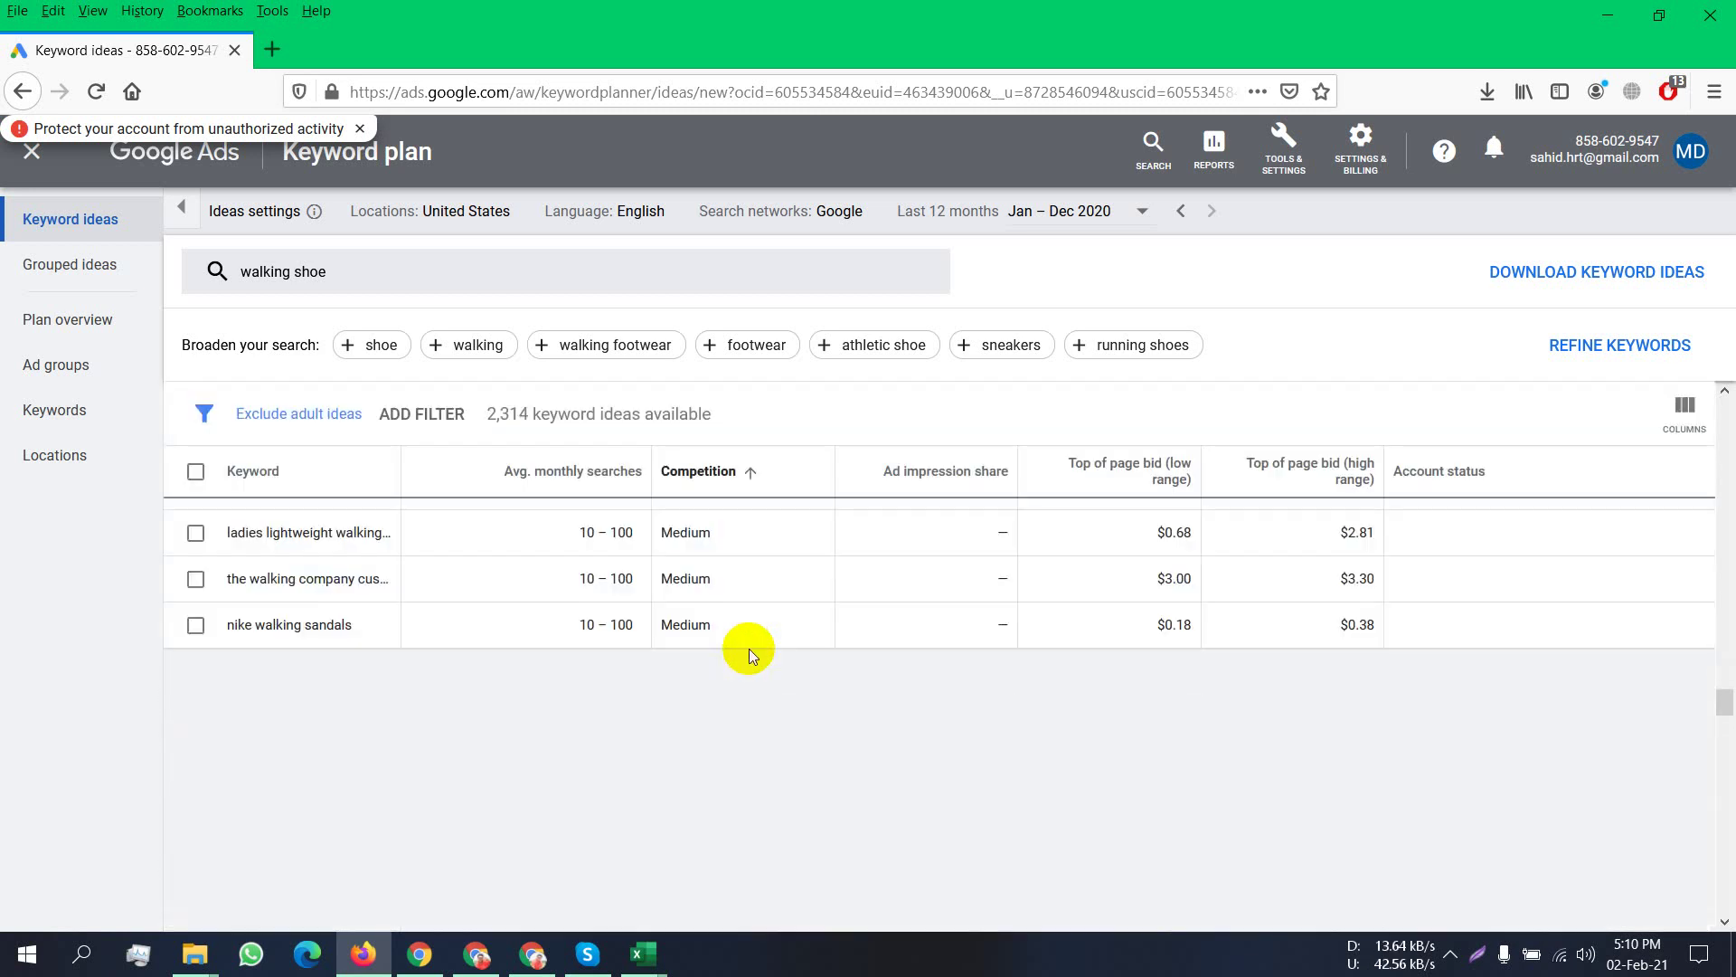
scroll(749, 649, up, 3)
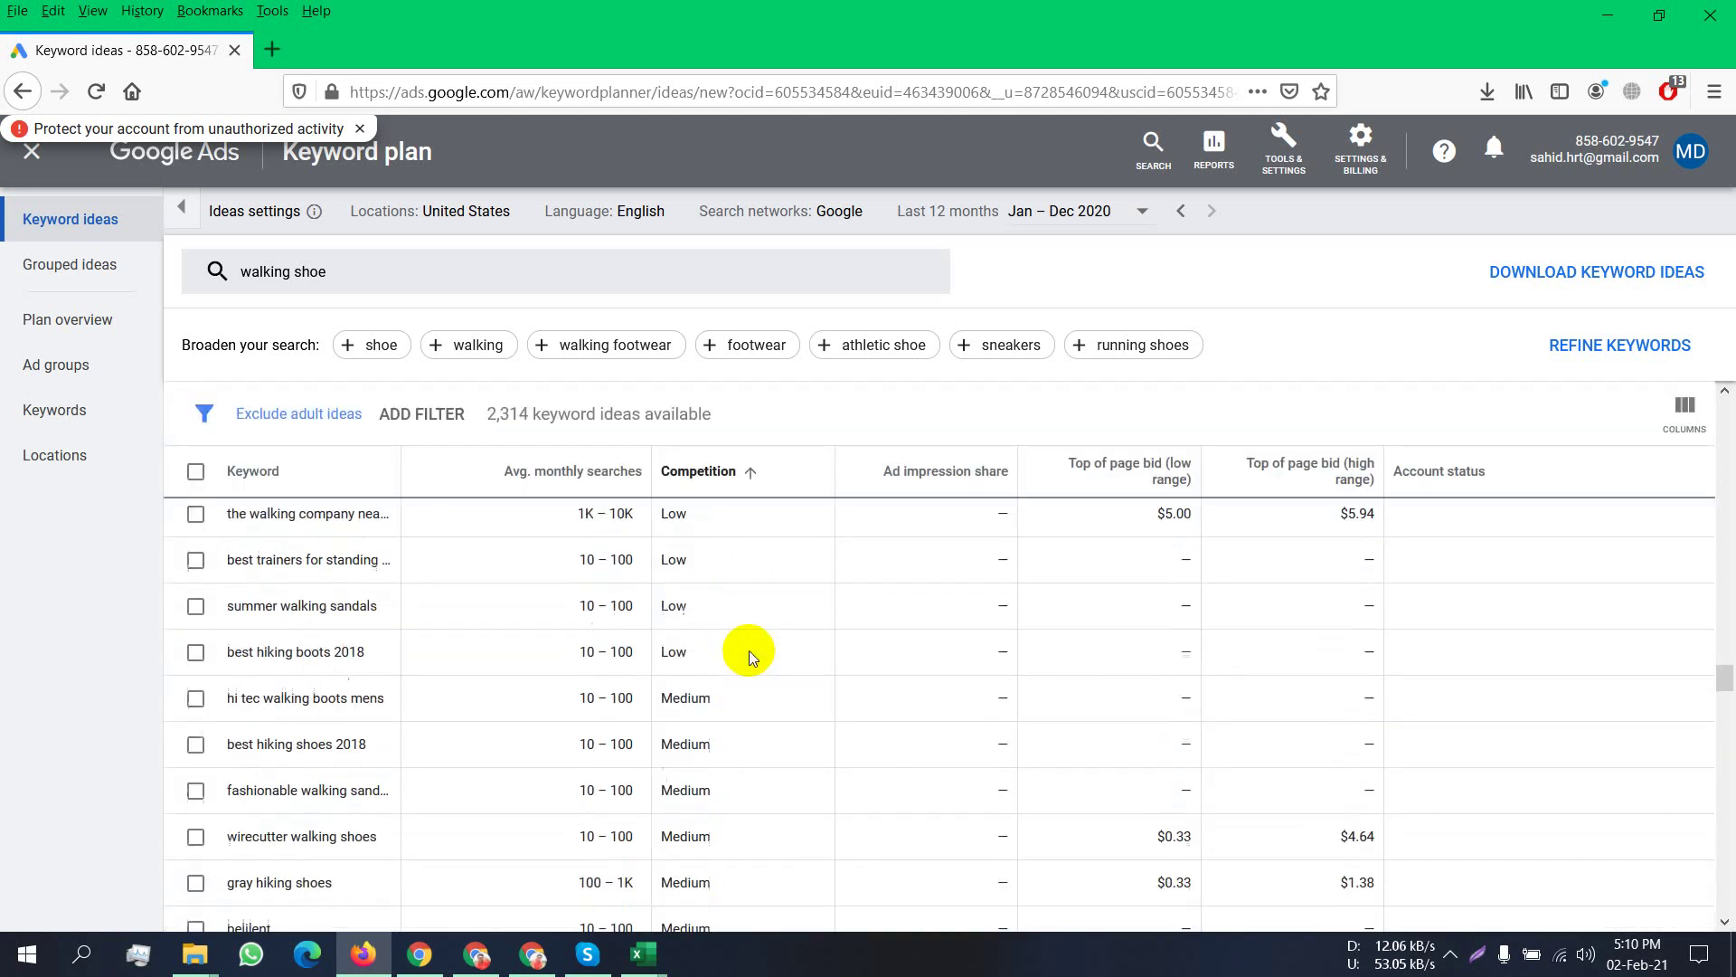
scroll(749, 649, up, 5)
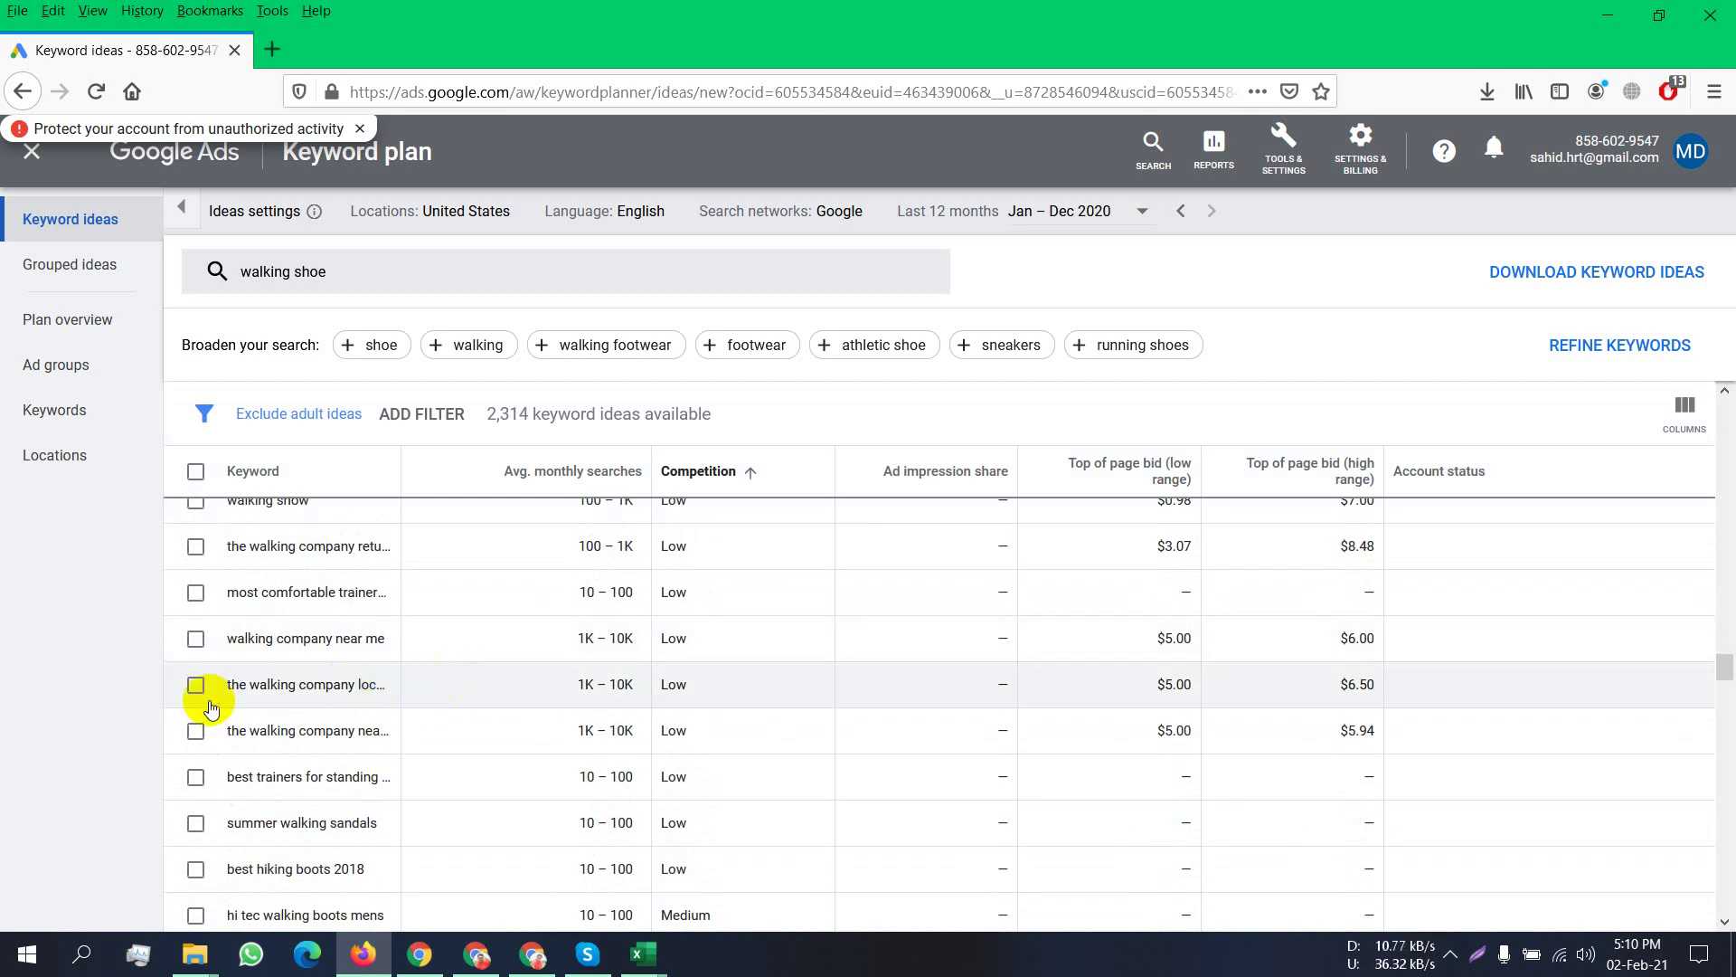
Copy the low-competition keyword "the walking company locati" from Keyword Planner into cell B13 of the Keyword Research workbook in Excel.
drag(225, 680, 389, 678)
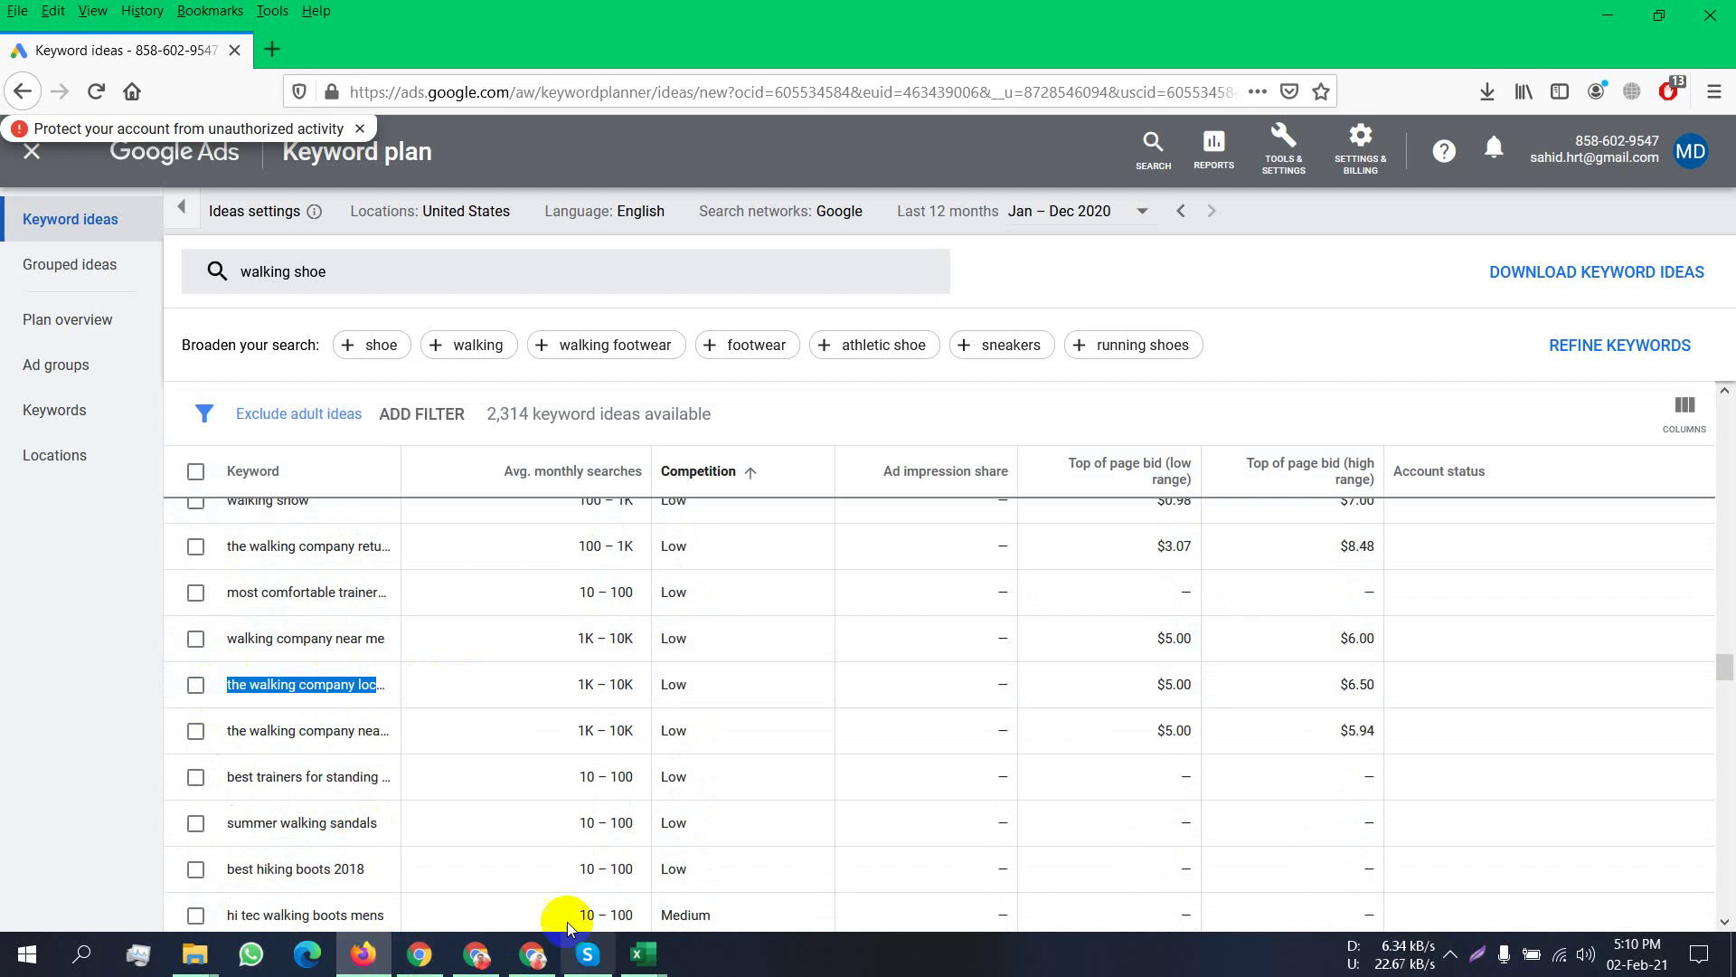
mouse_move(643, 954)
click(428, 843)
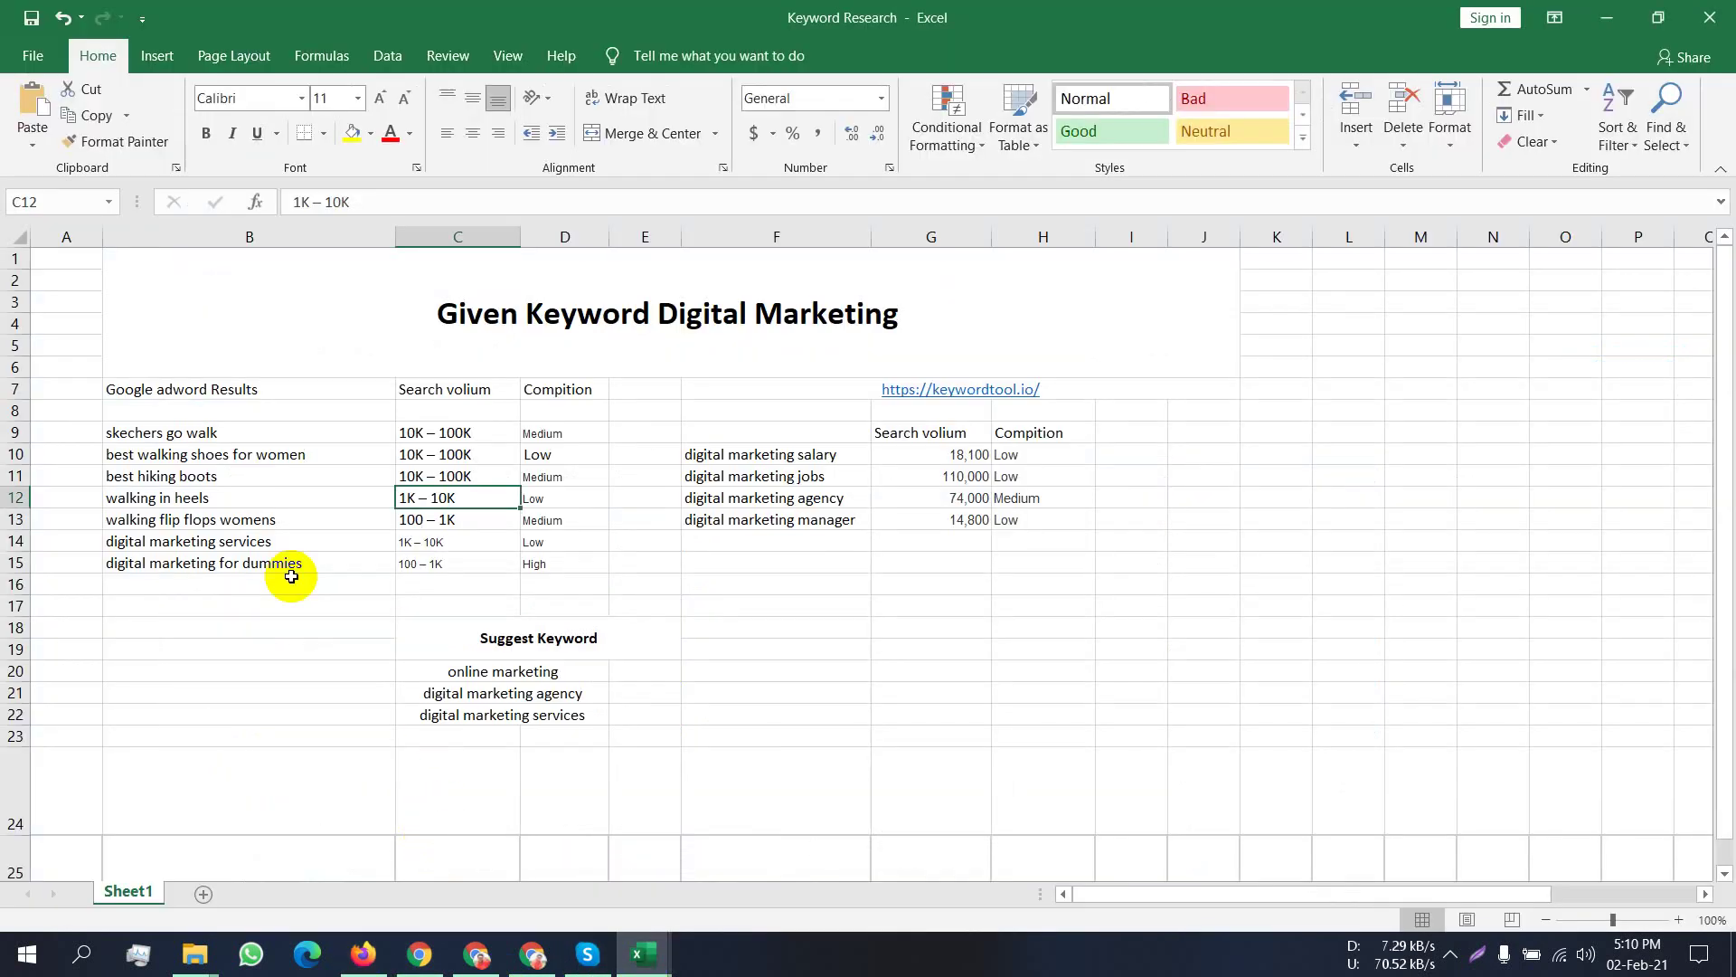
click(236, 520)
text(the walking company locati)
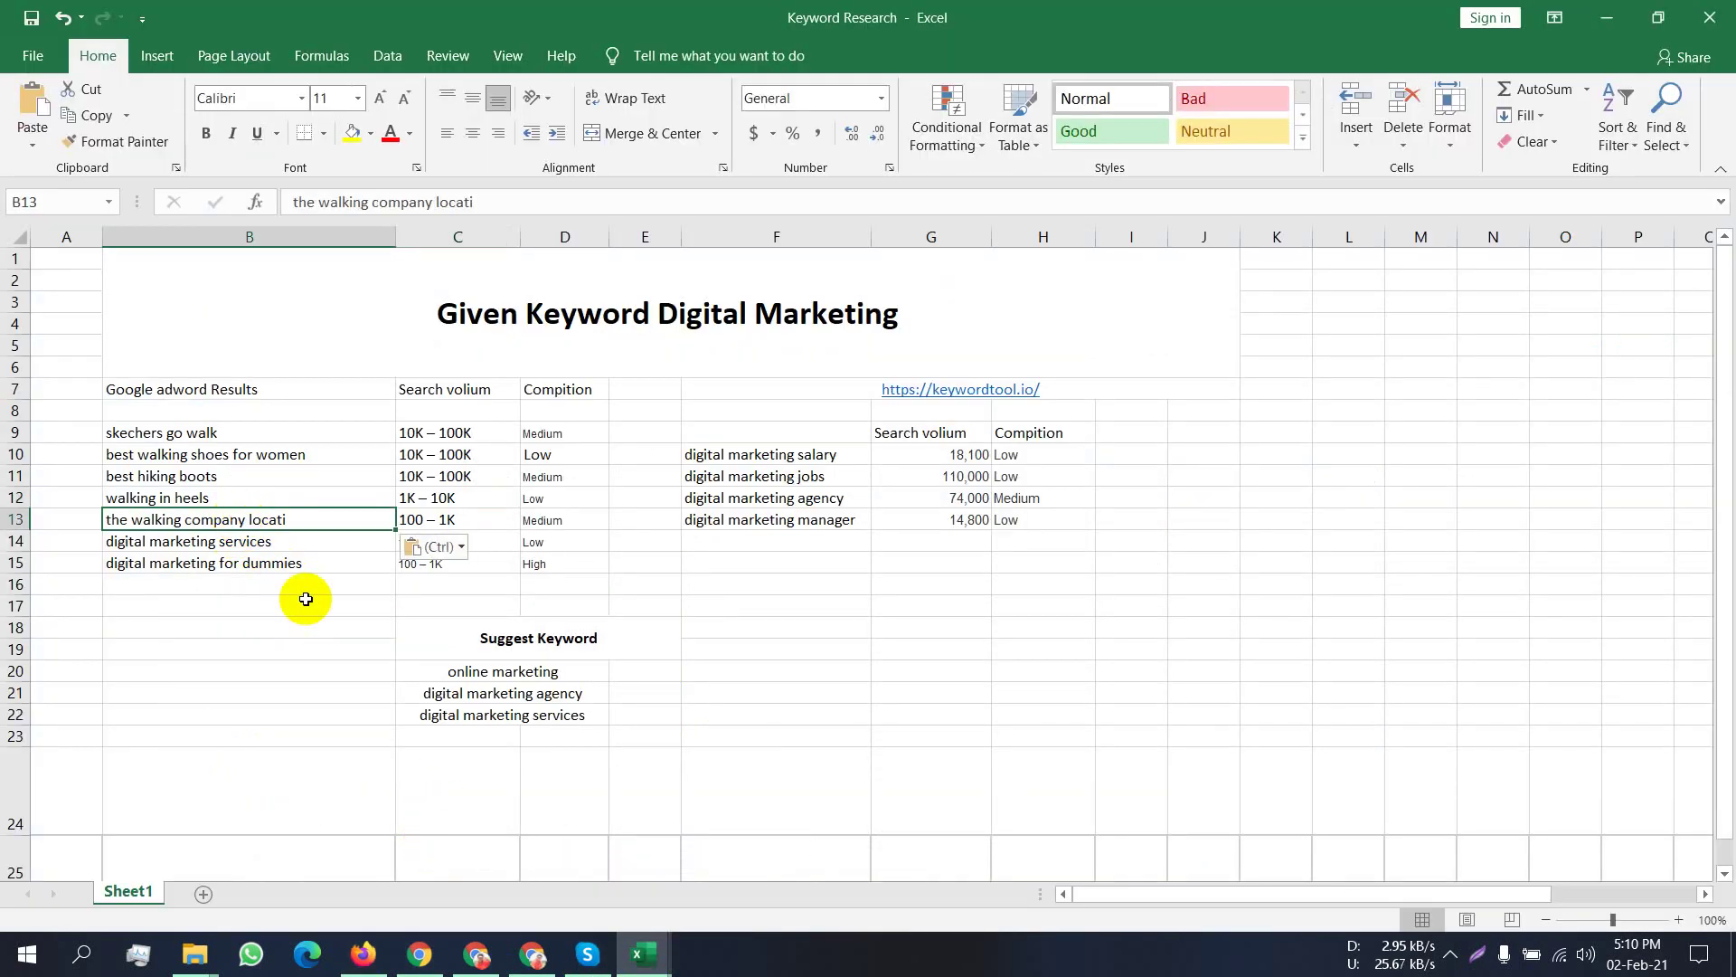
Copy the 1K – 10K monthly searches of "the walking company locati" from Keyword Planner in Firefox into cell C13 of the Keyword Research workbook.
click(382, 961)
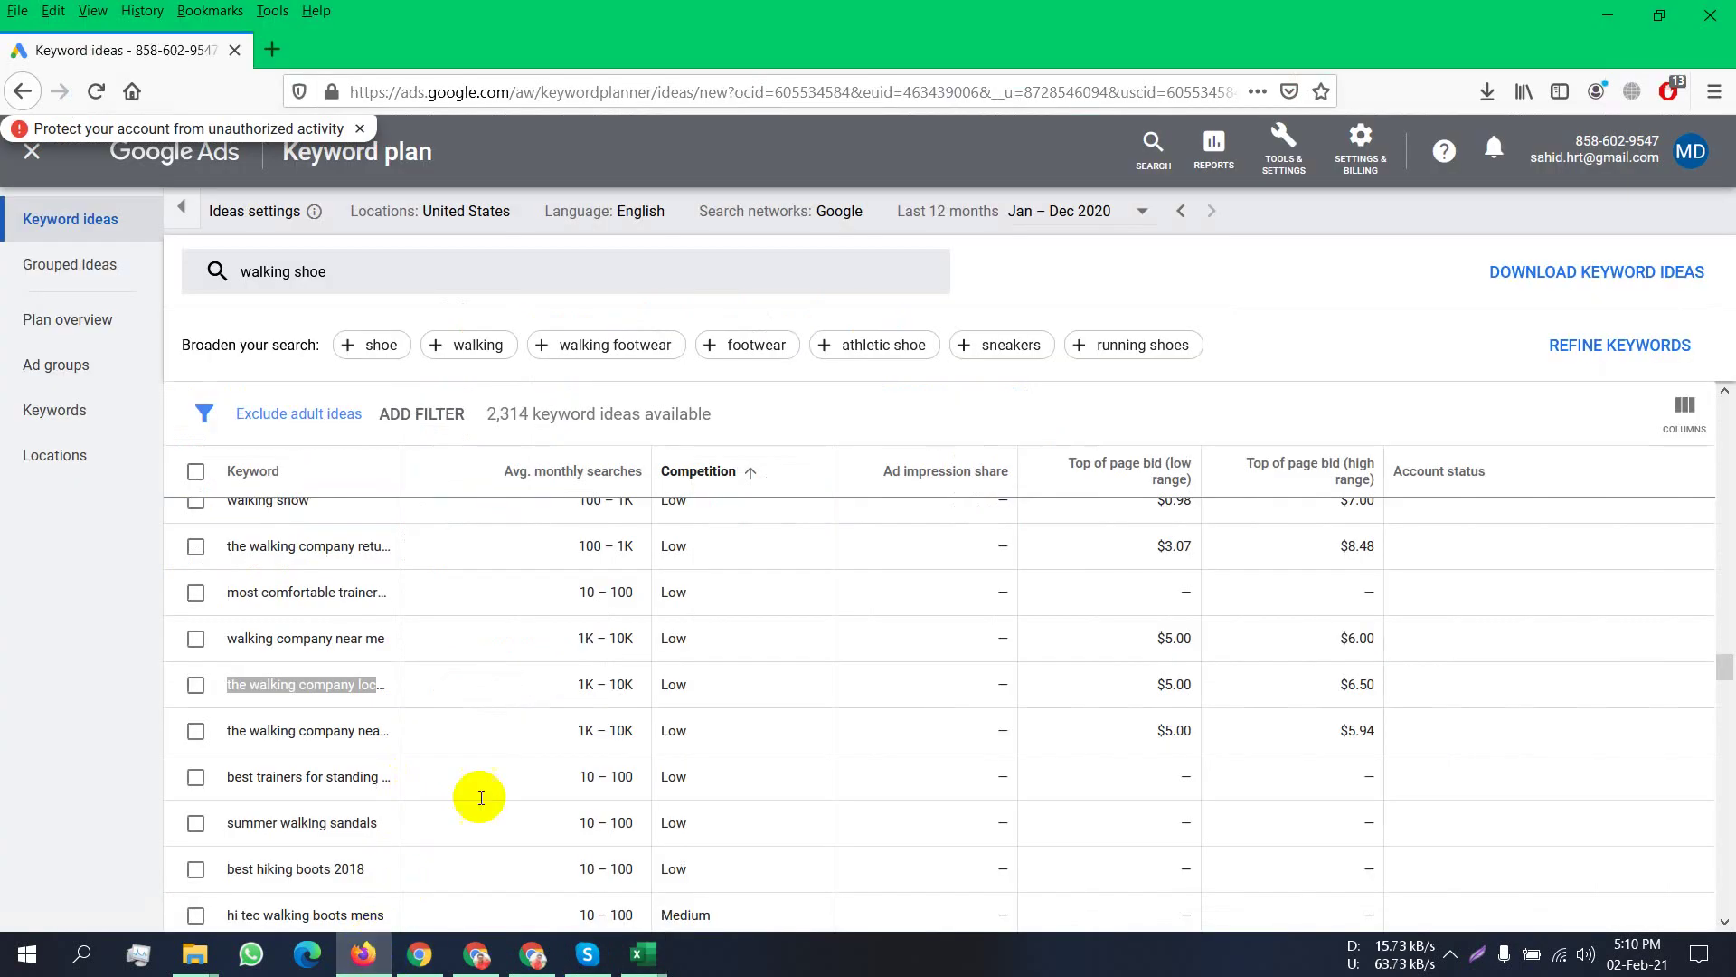
drag(570, 689, 636, 692)
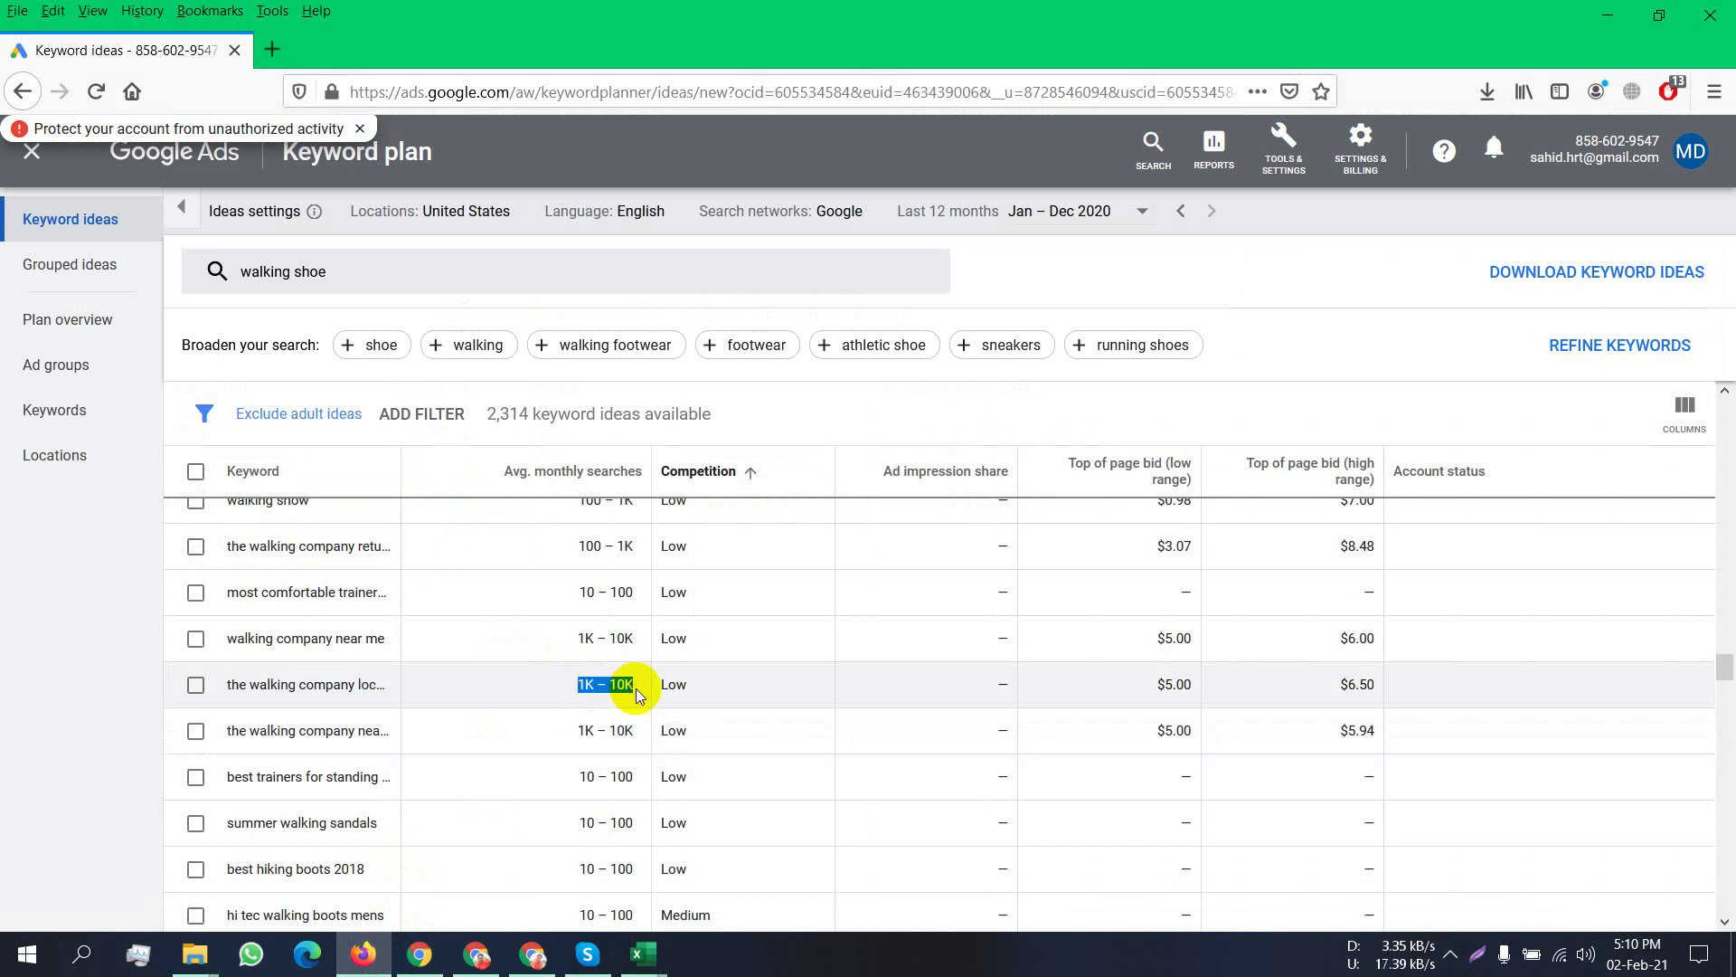
click(643, 954)
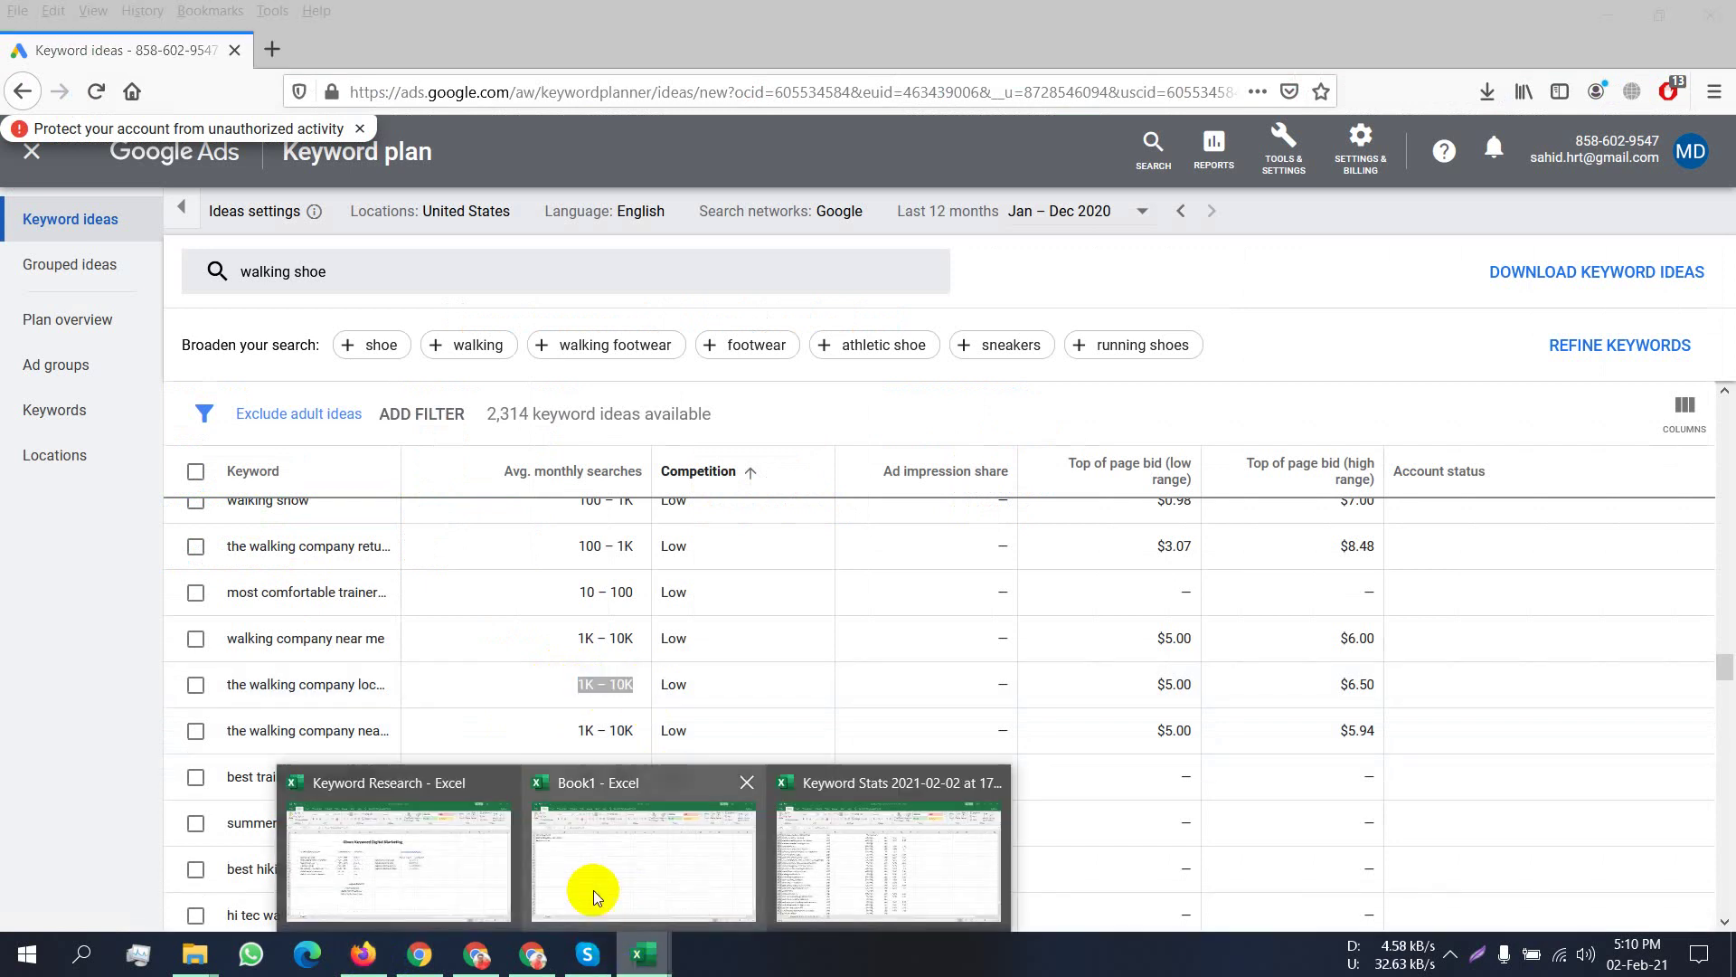
click(411, 859)
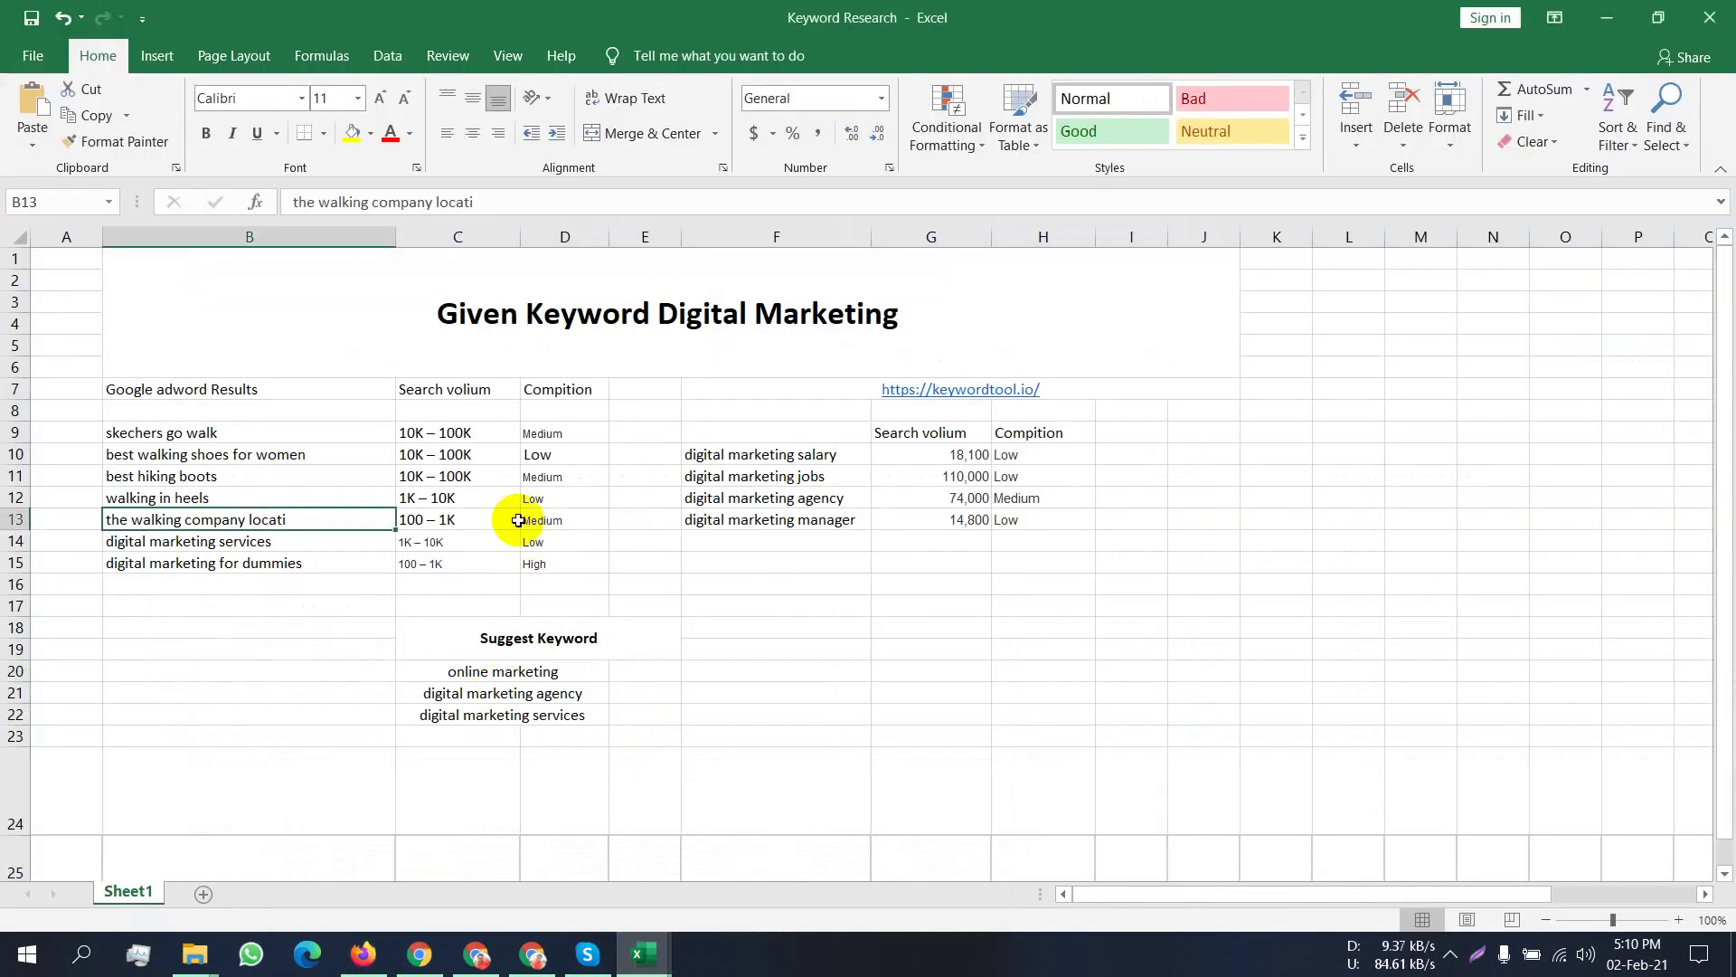
click(556, 520)
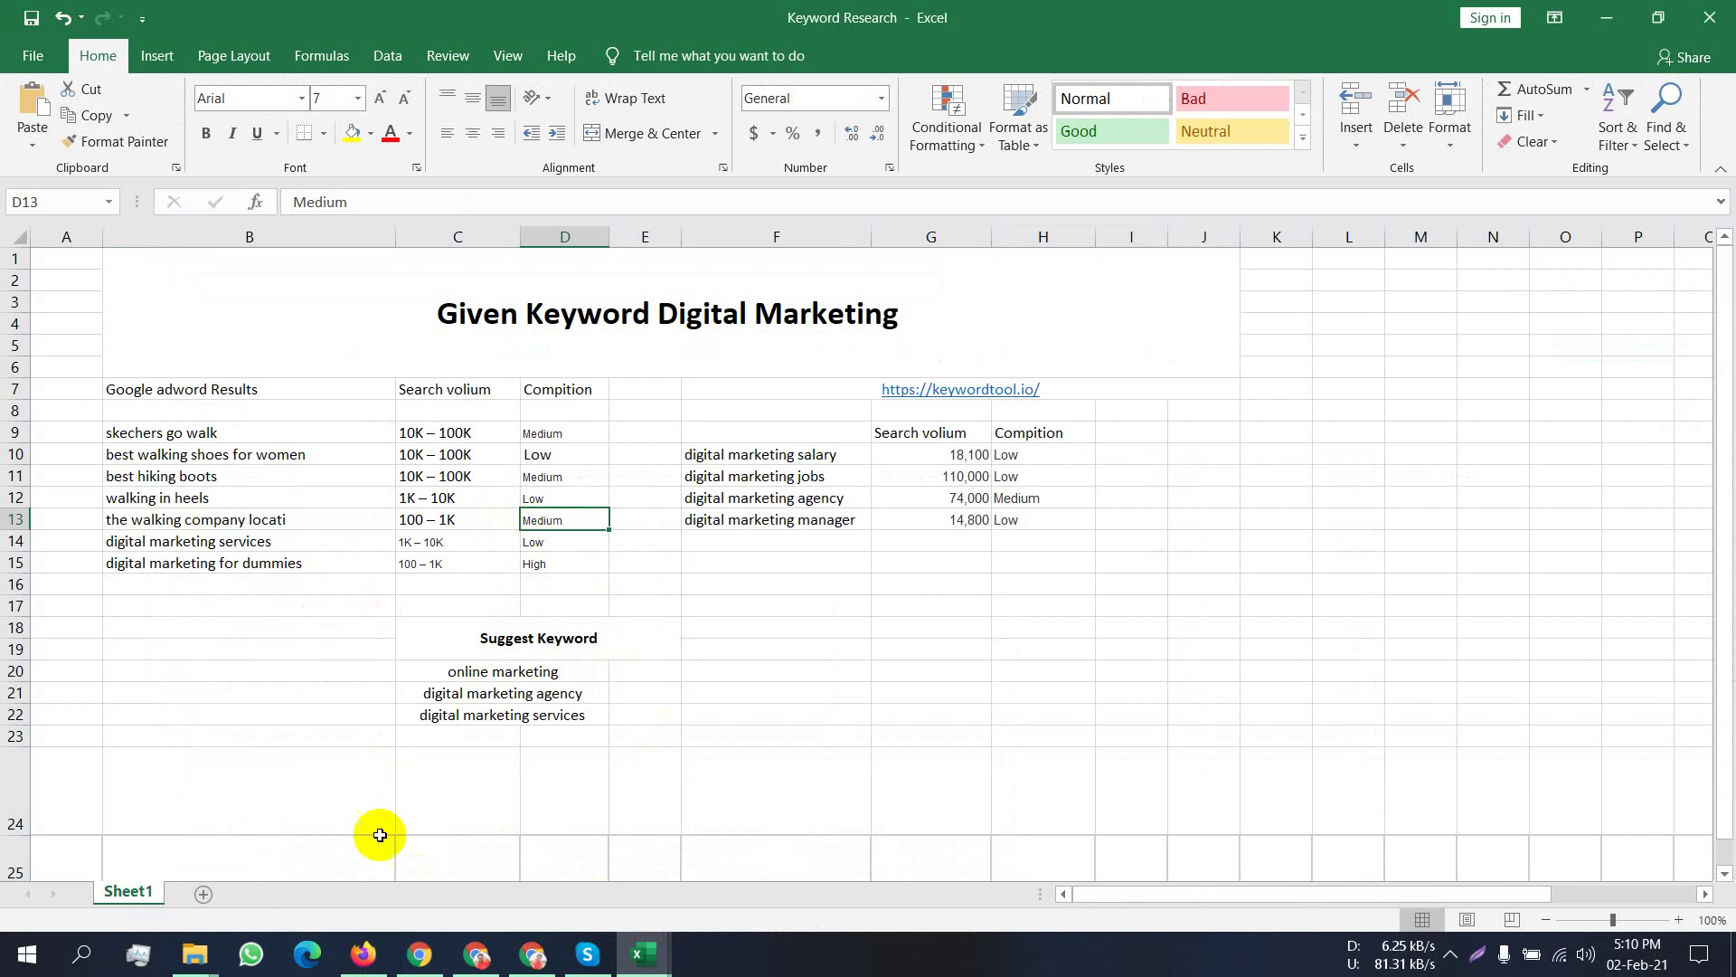
click(365, 955)
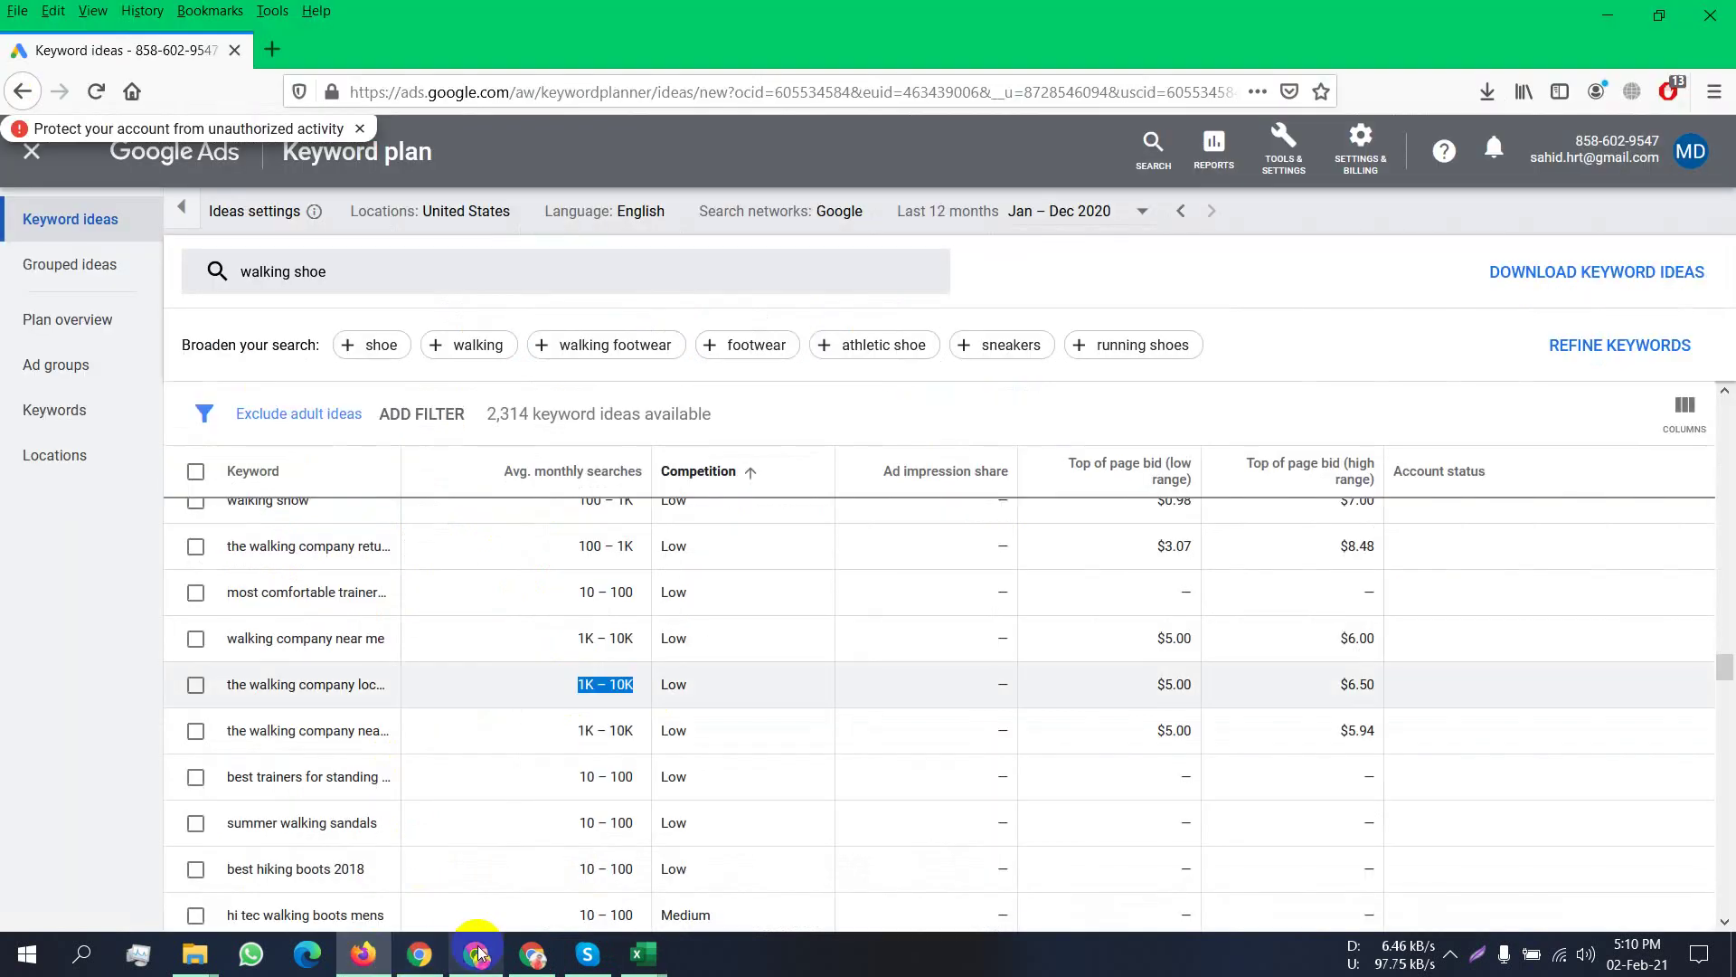
click(643, 954)
click(504, 860)
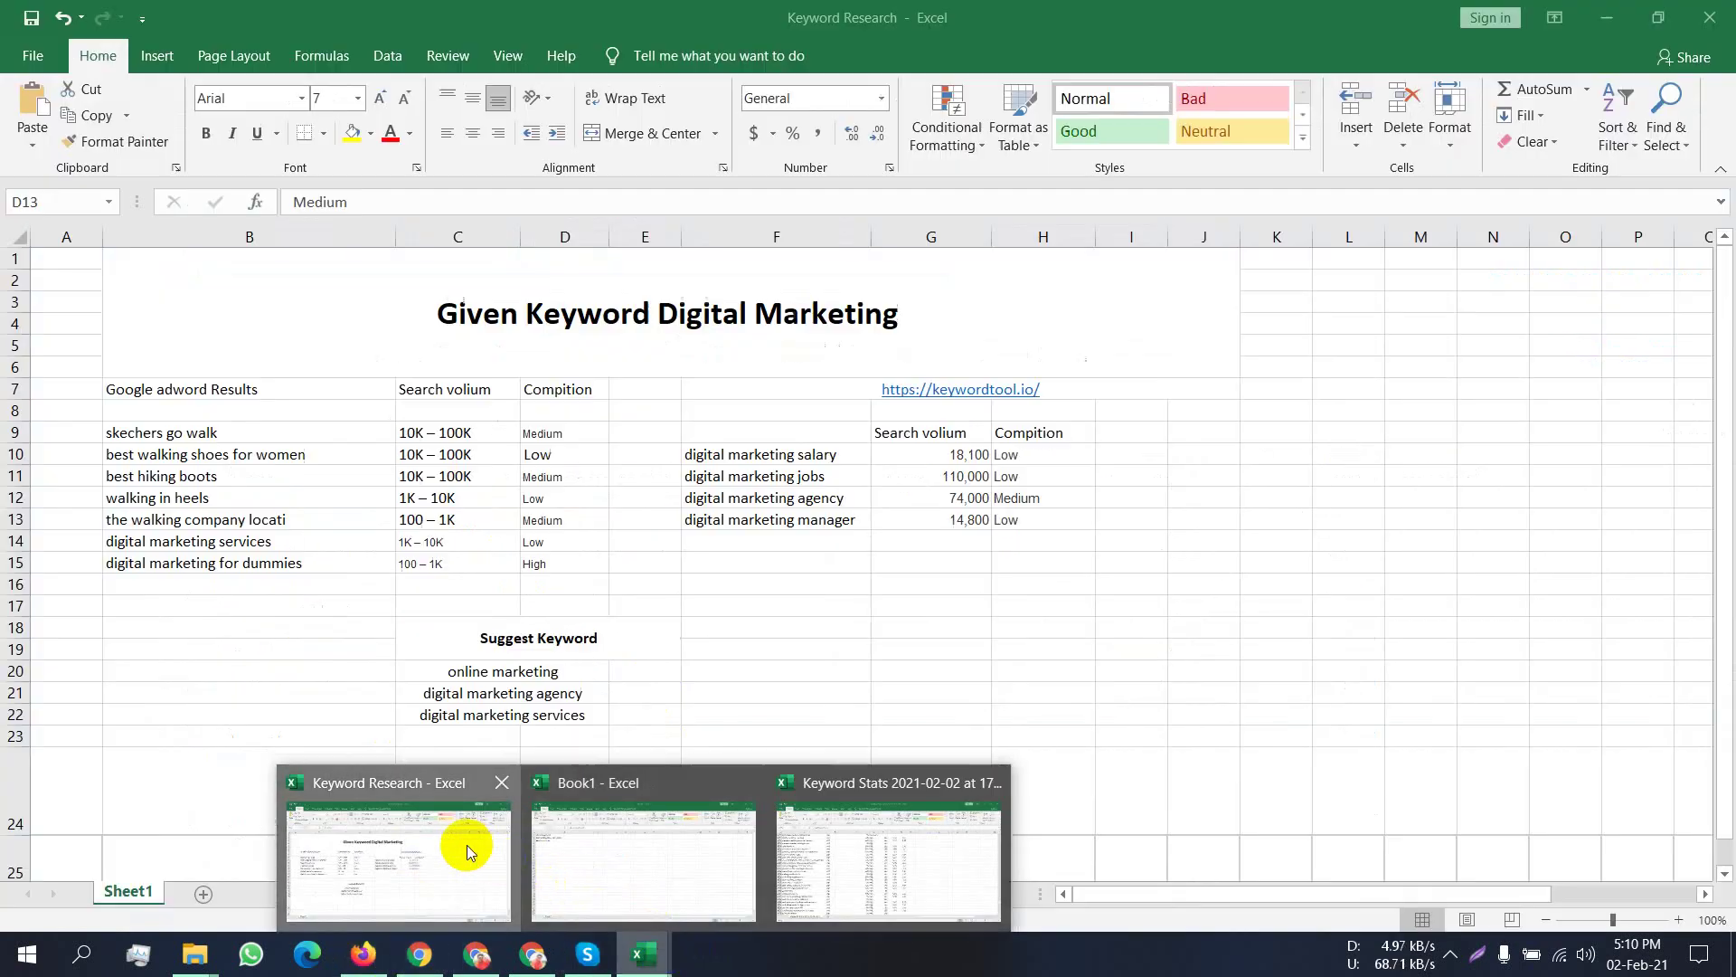
click(475, 524)
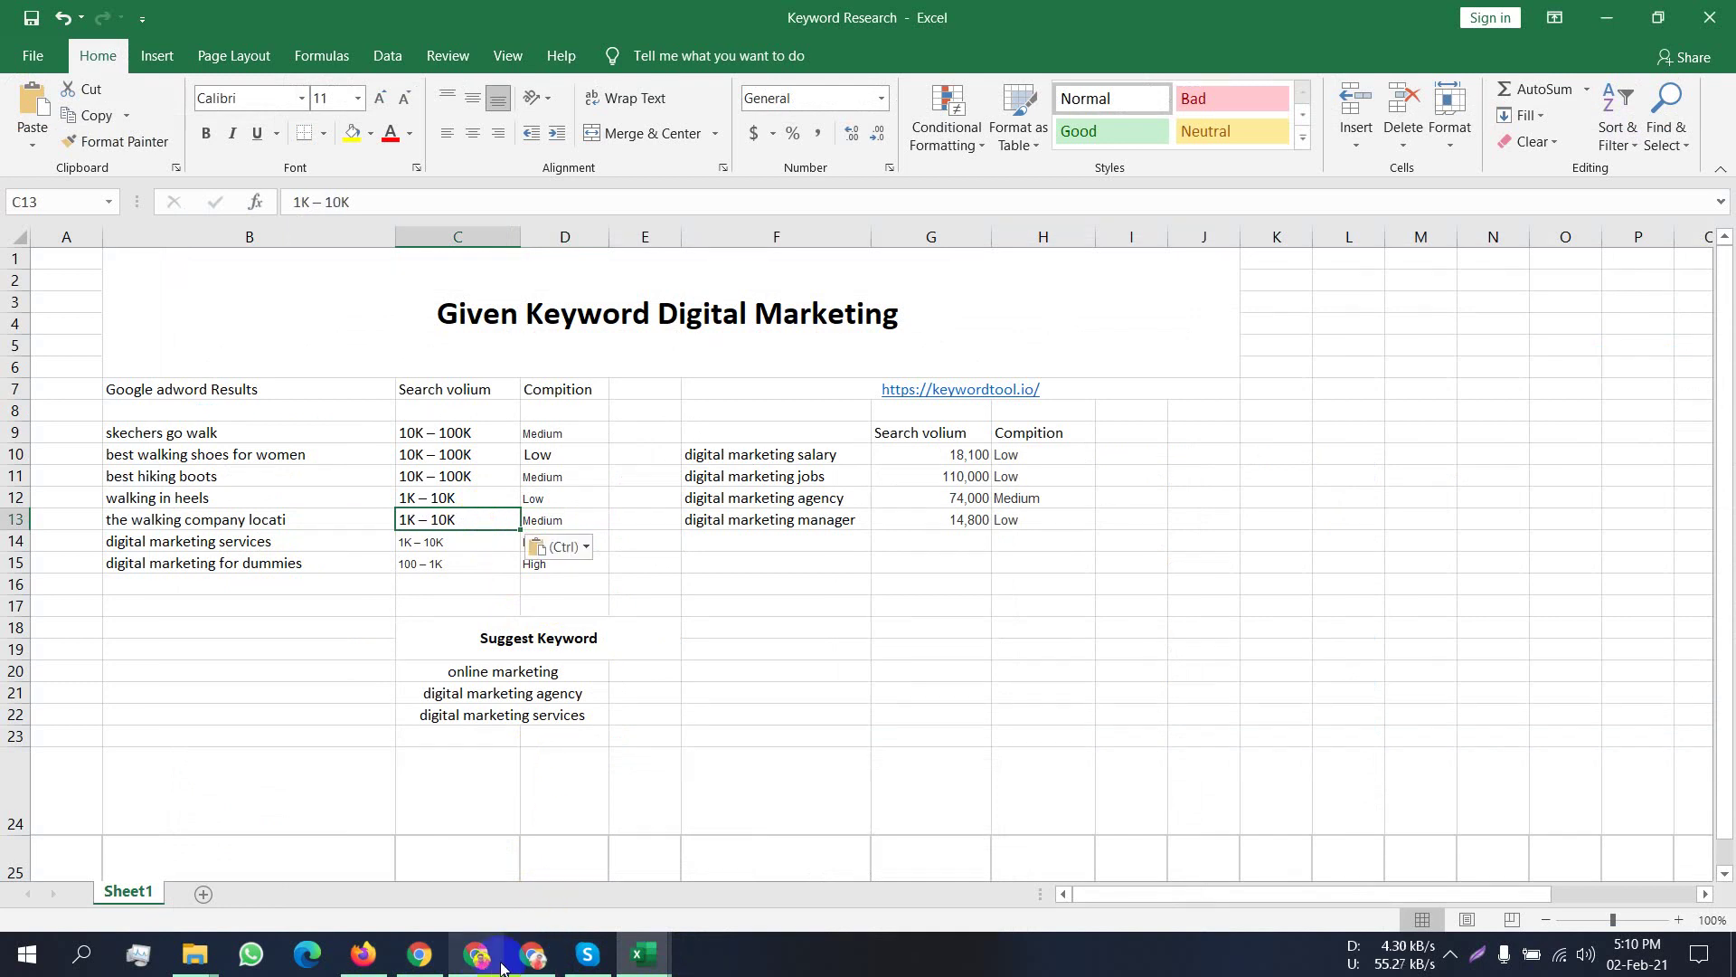
Copy the low-competition keyword "walking company near me" from Keyword Planner in Firefox into cell B14 of the Keyword Research workbook.
click(363, 955)
triple_click(540, 691)
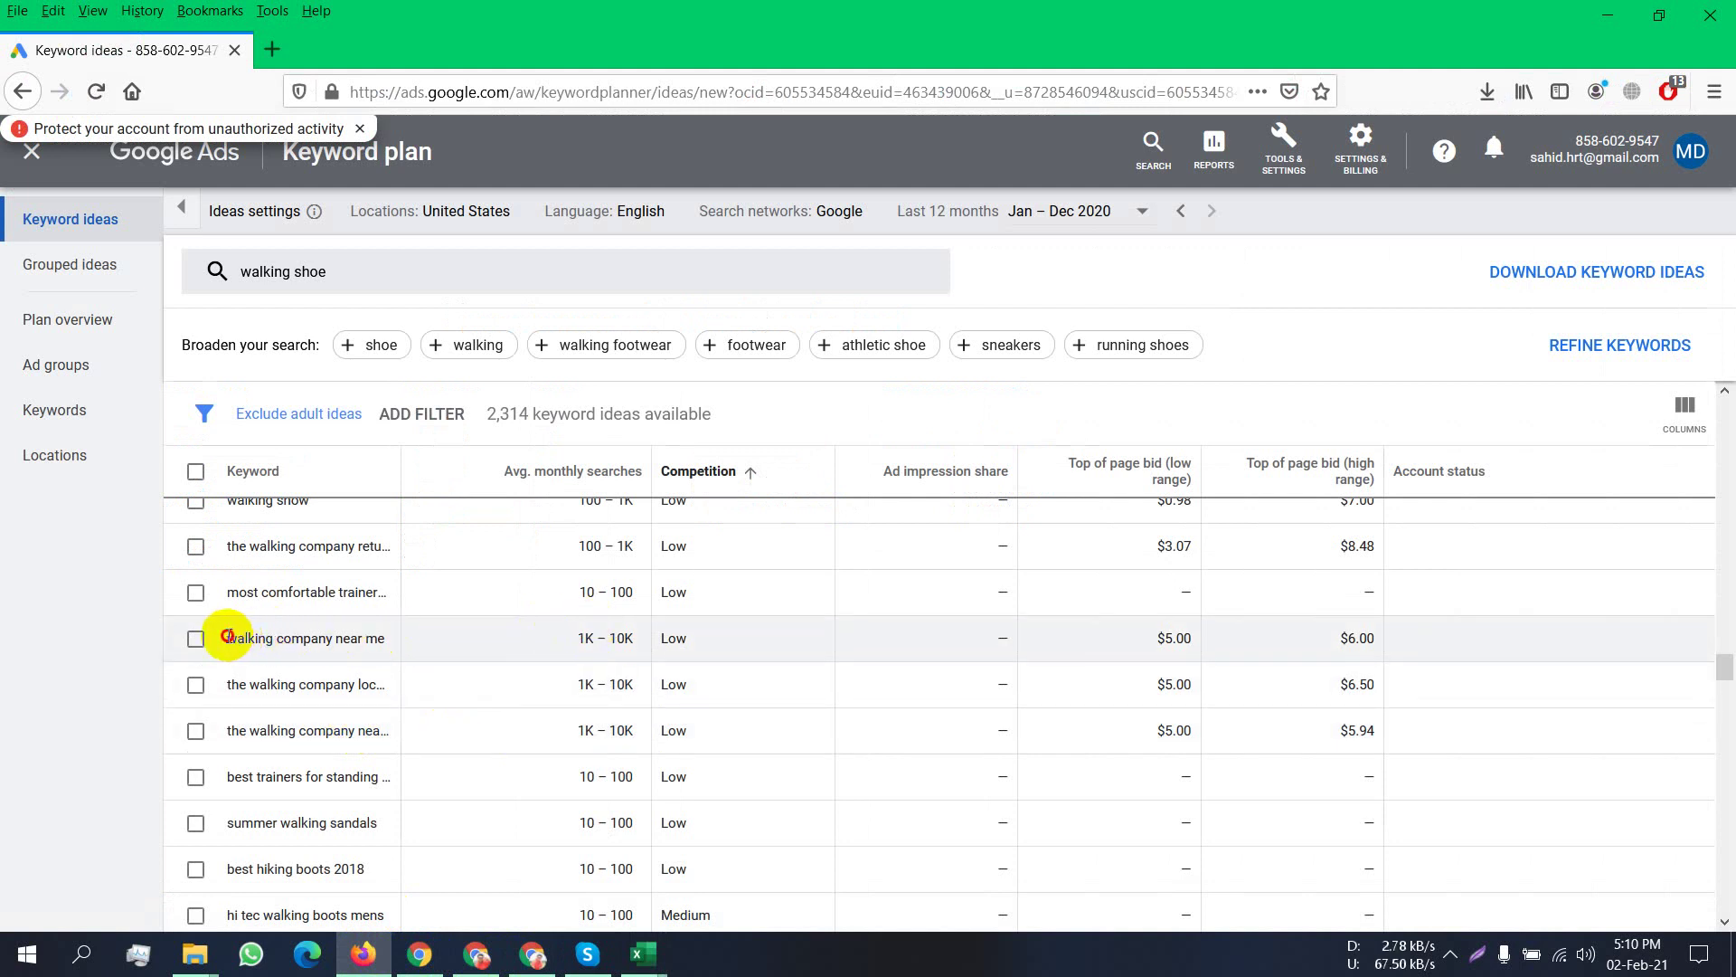
drag(226, 636, 354, 637)
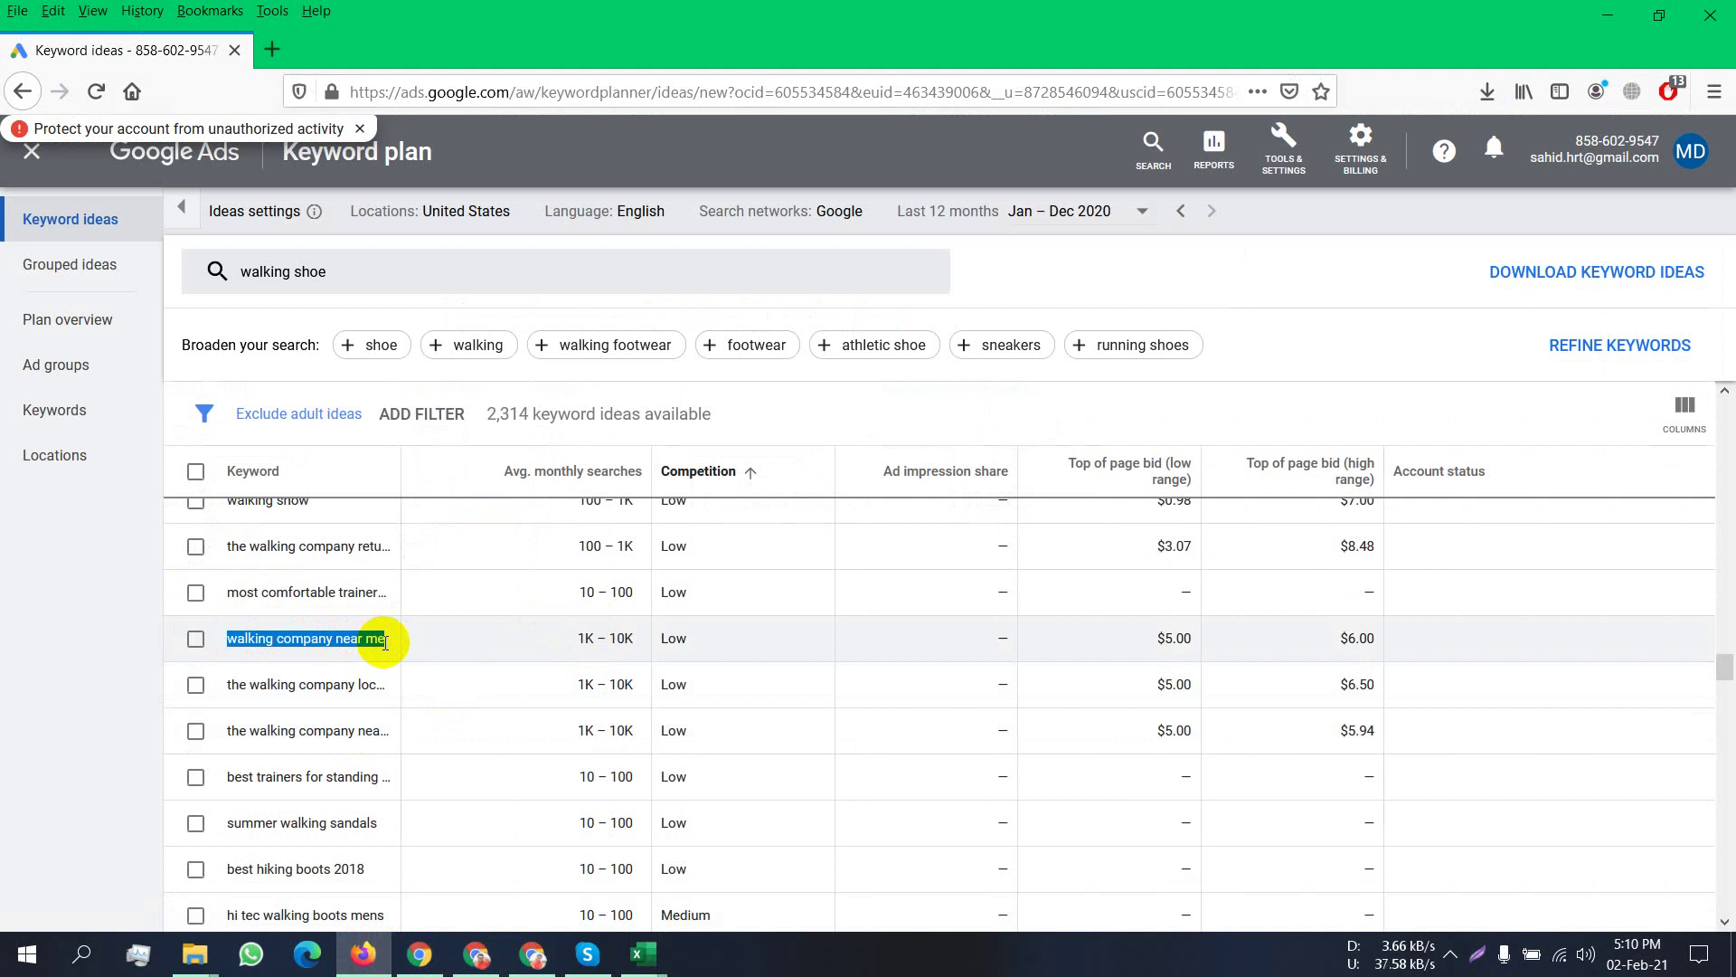
mouse_move(630, 966)
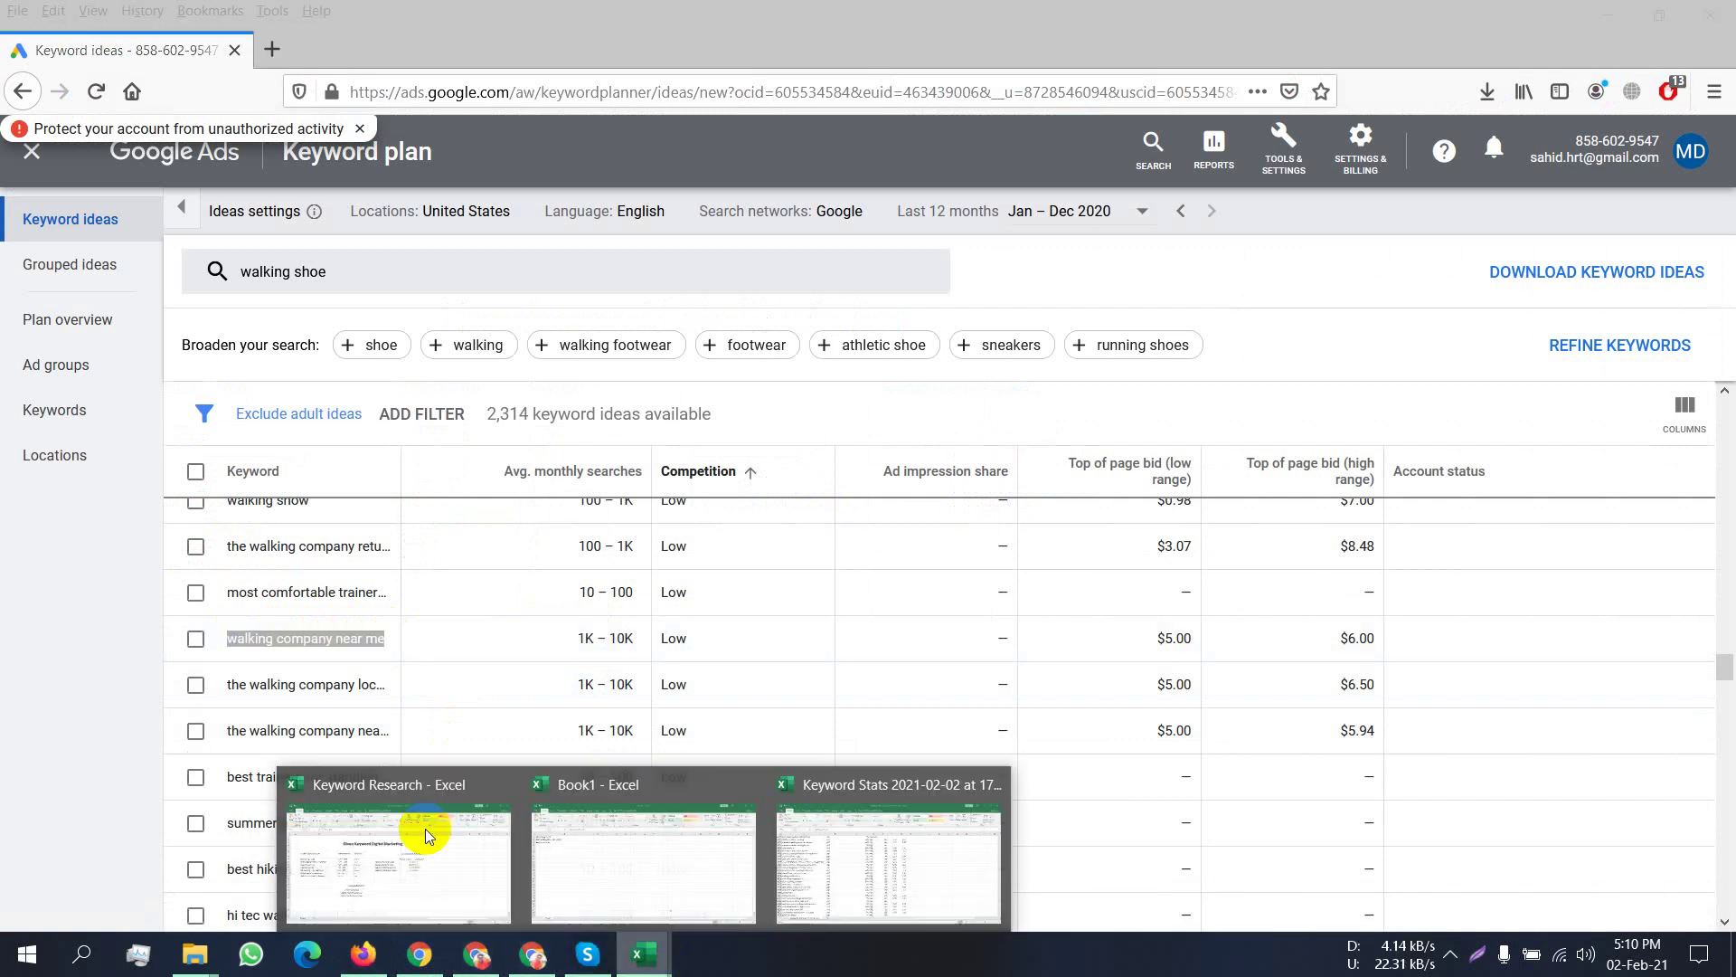
click(418, 821)
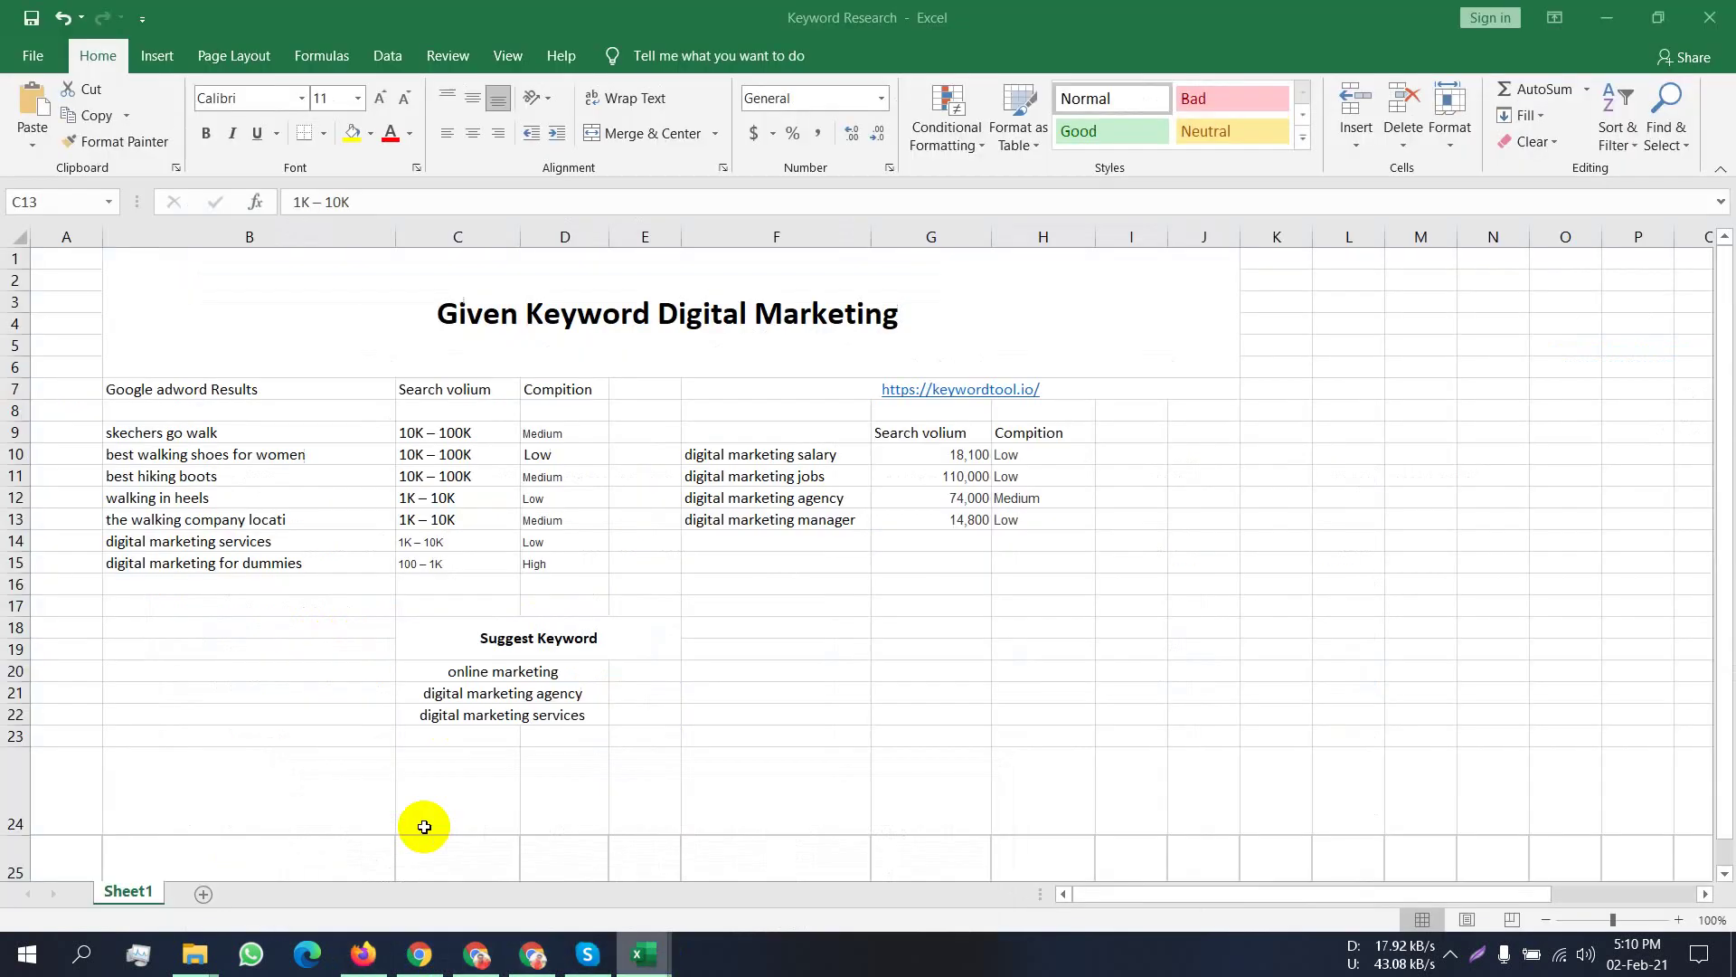
click(269, 541)
text(walking company near me)
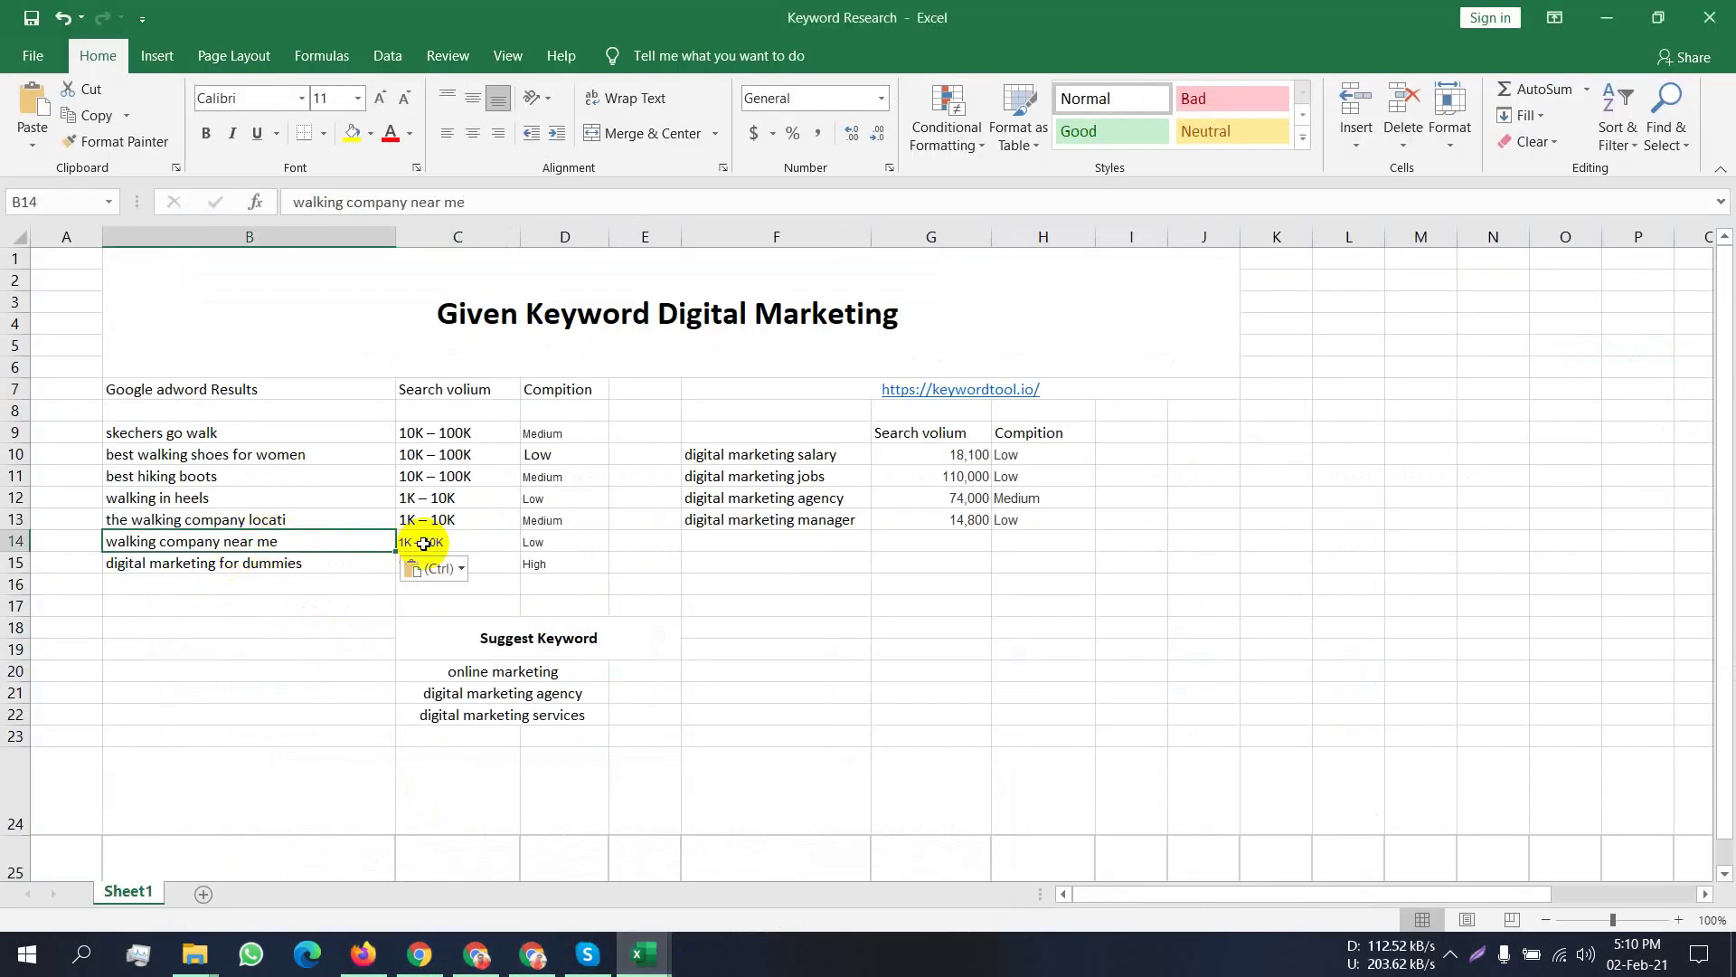
click(424, 543)
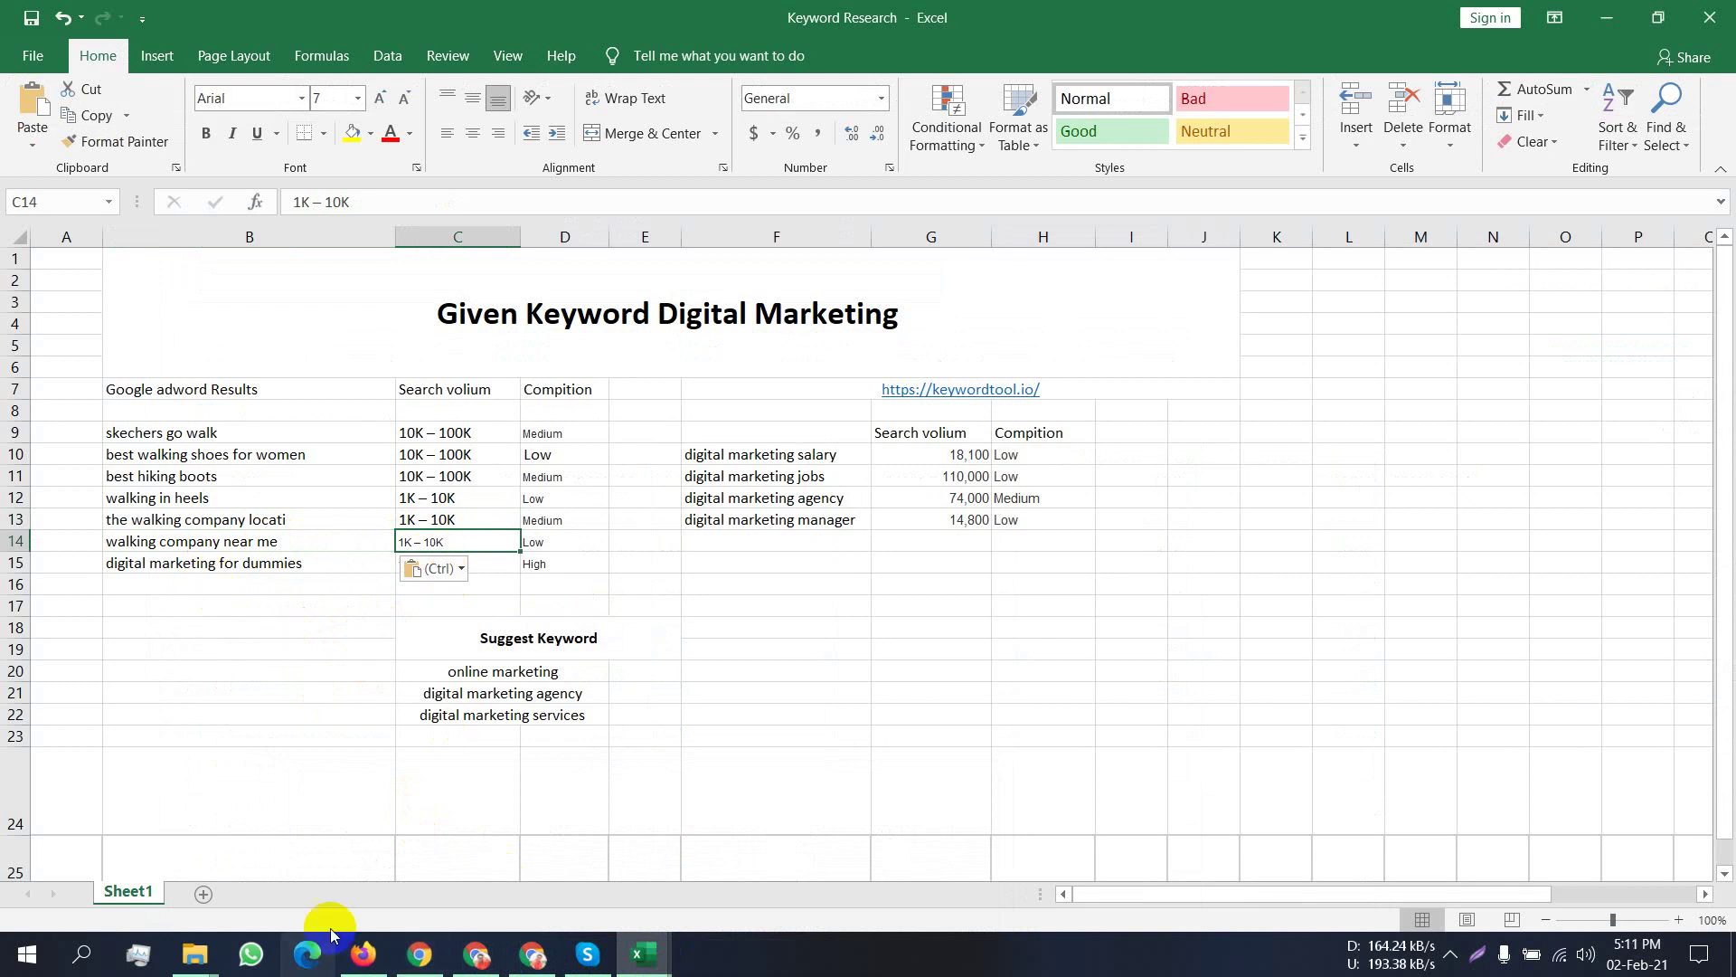
Copy the low-competition keyword "walking show" from Keyword Planner in Firefox into cell B15 of the Keyword Research workbook.
click(365, 956)
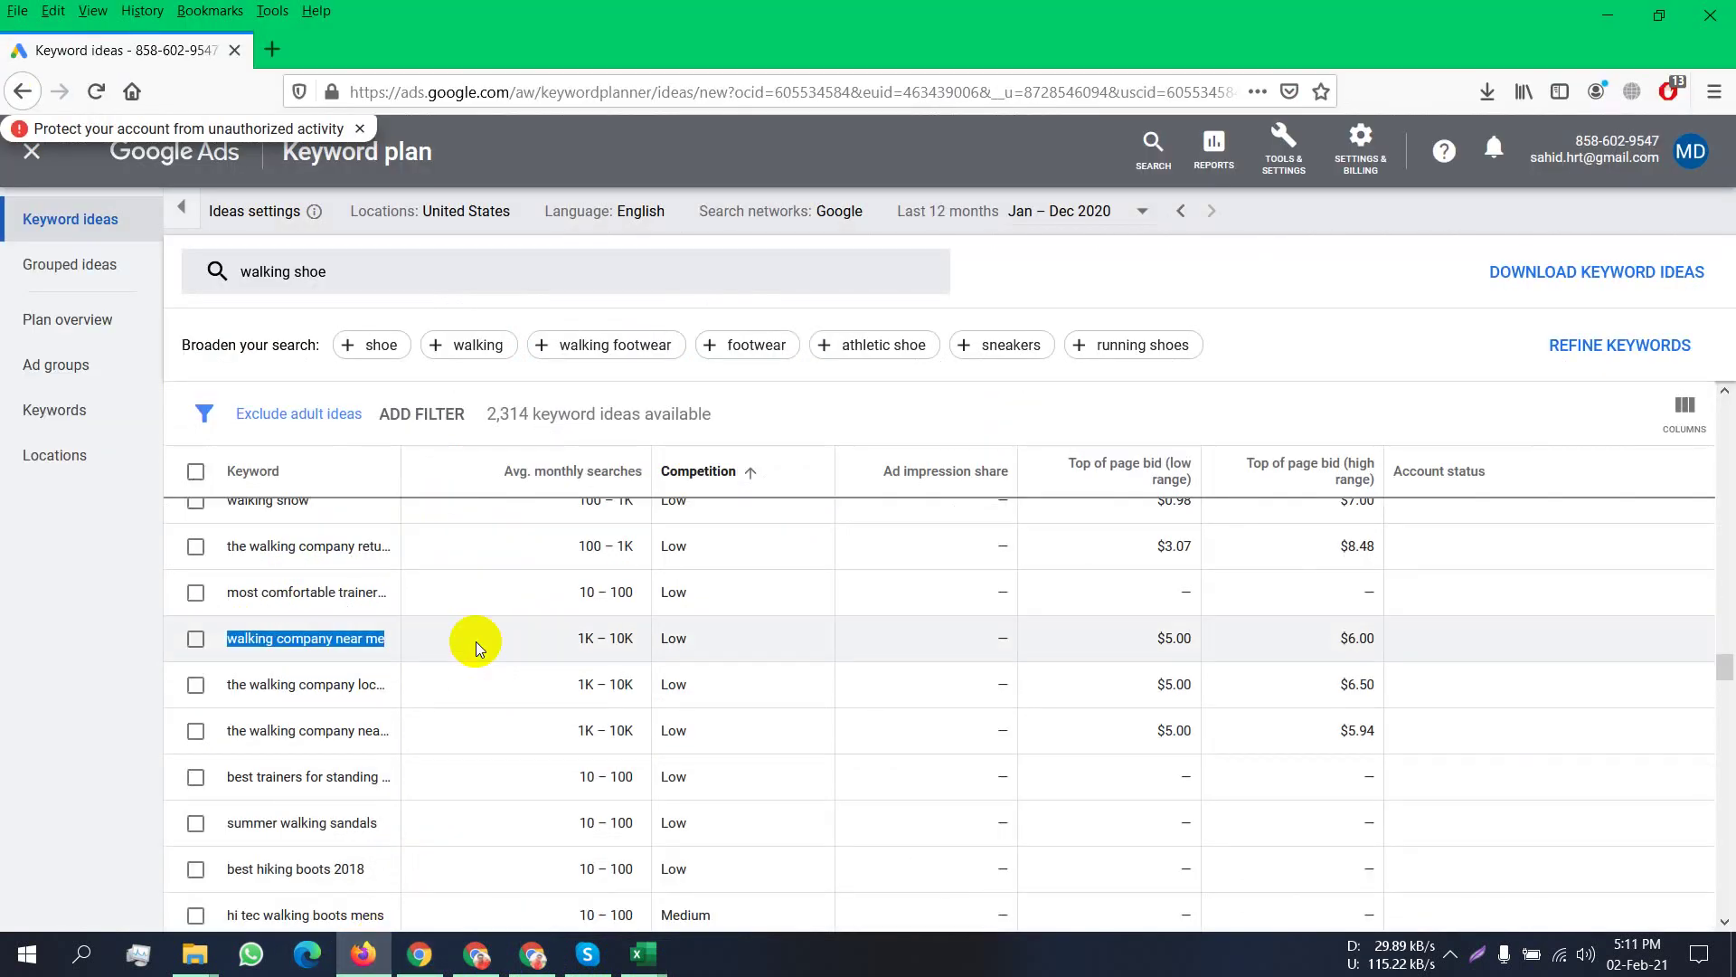
scroll(686, 586, up, 1)
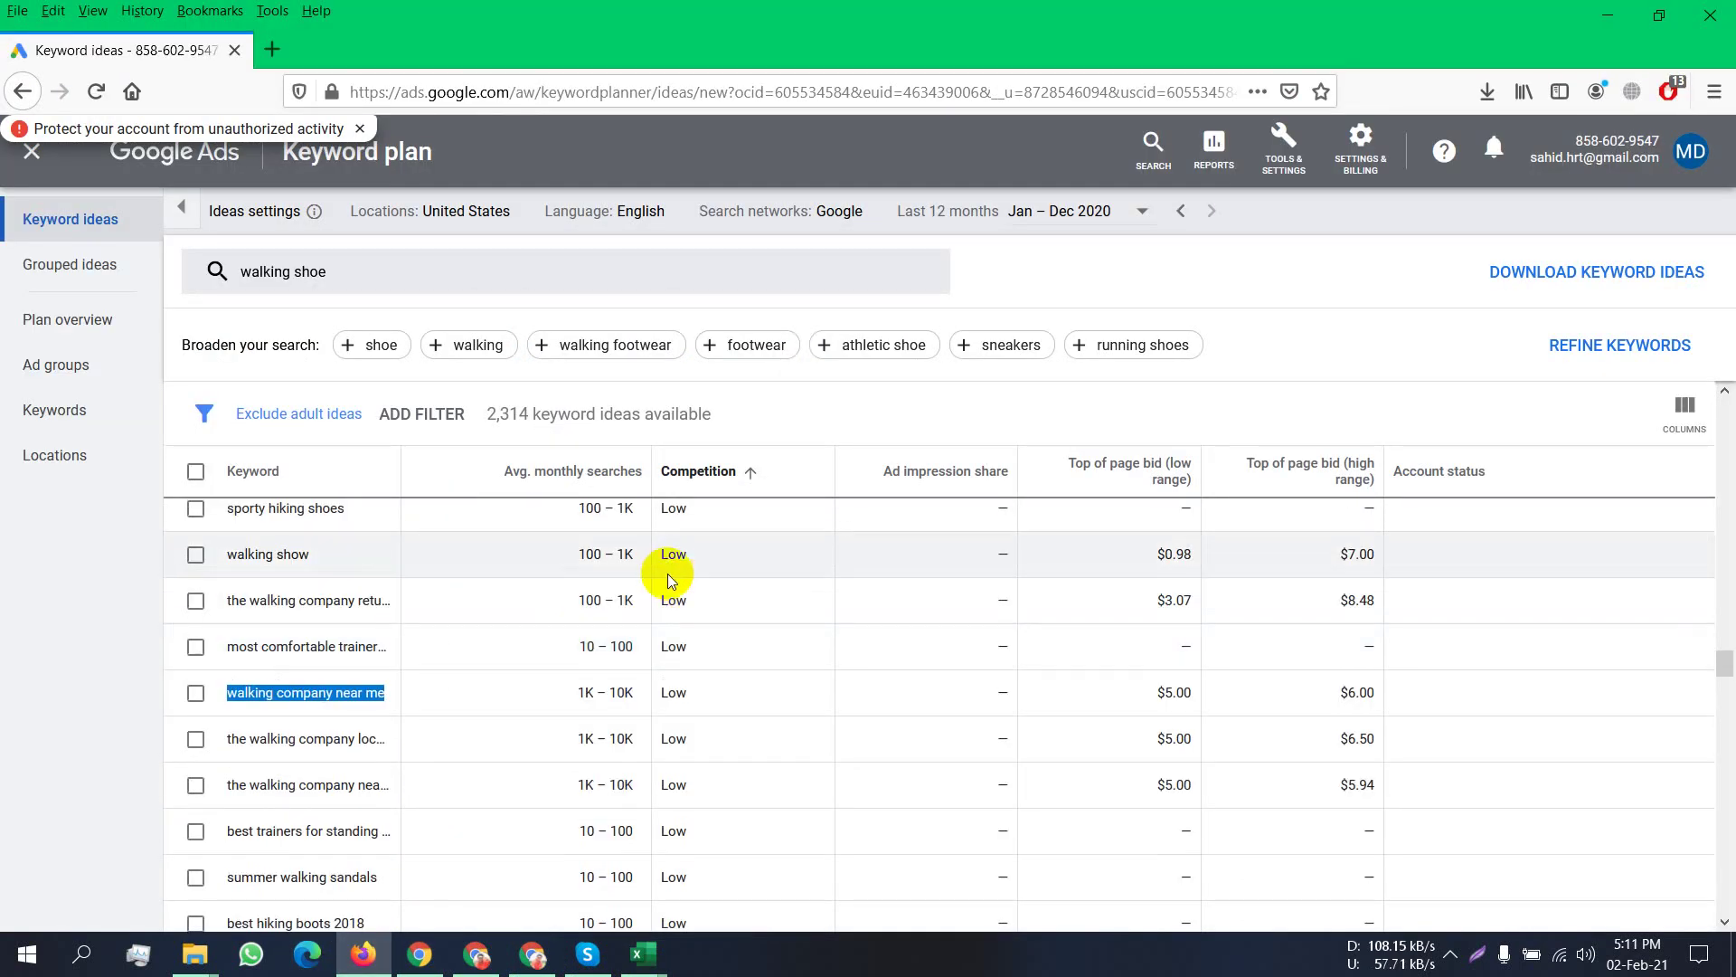
scroll(665, 573, up, 1)
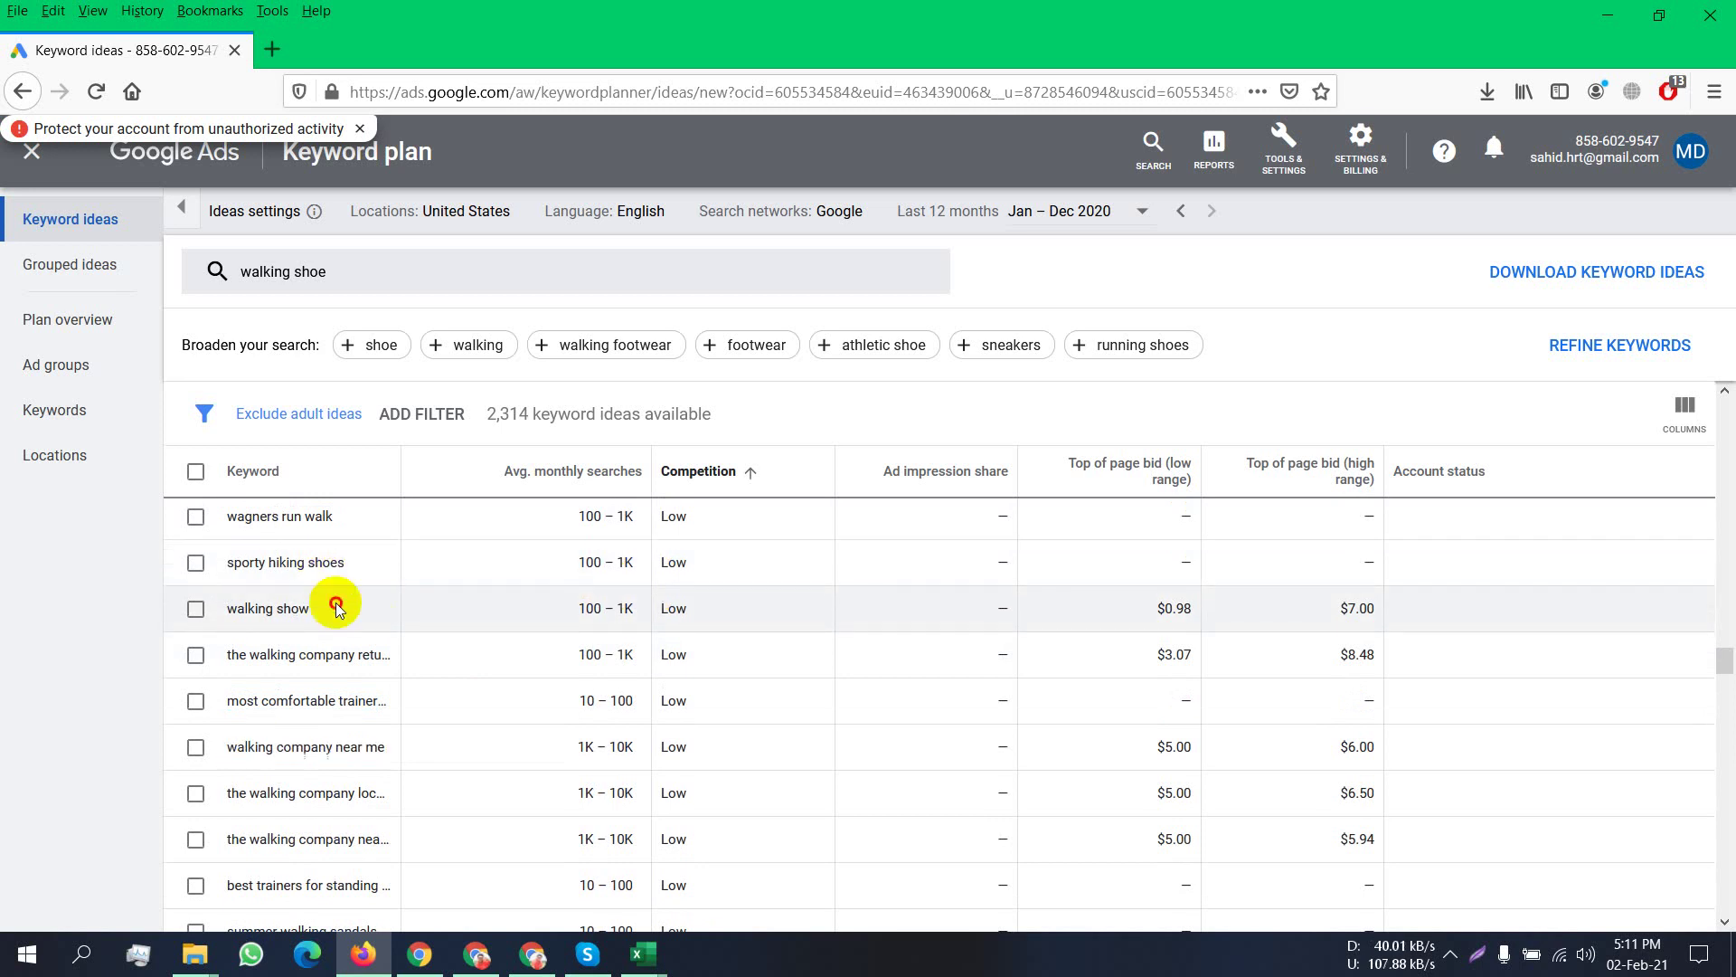
drag(334, 603, 221, 610)
key(ctrl+c)
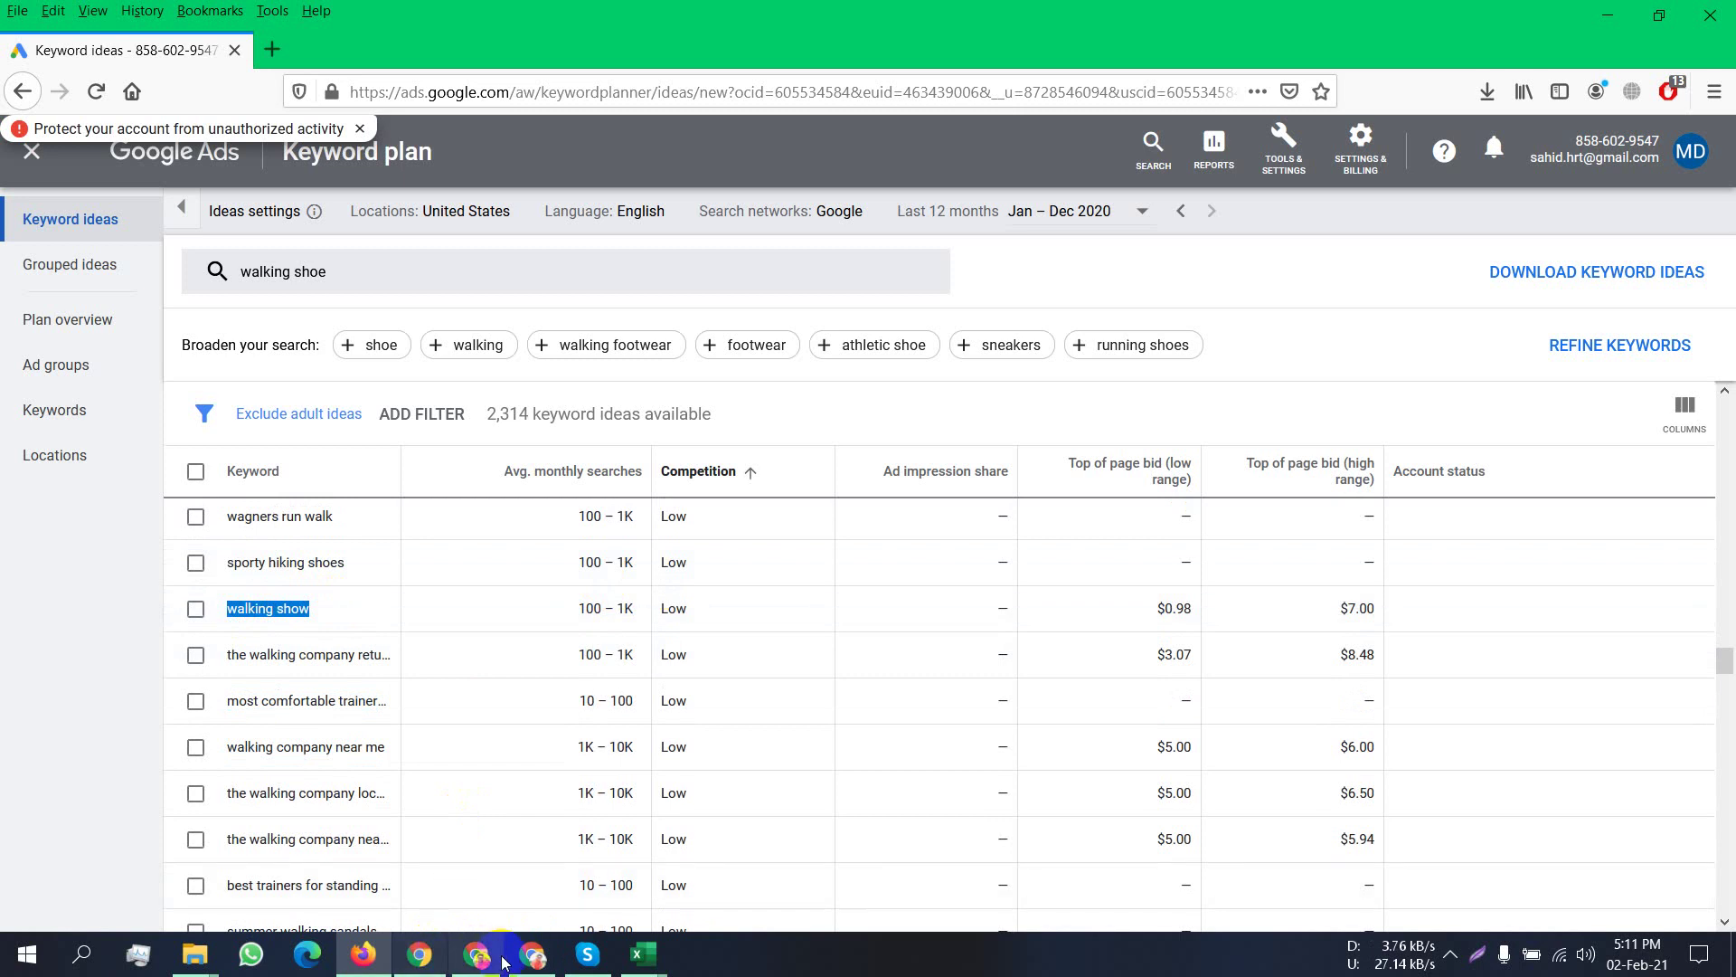
mouse_move(642, 957)
click(415, 822)
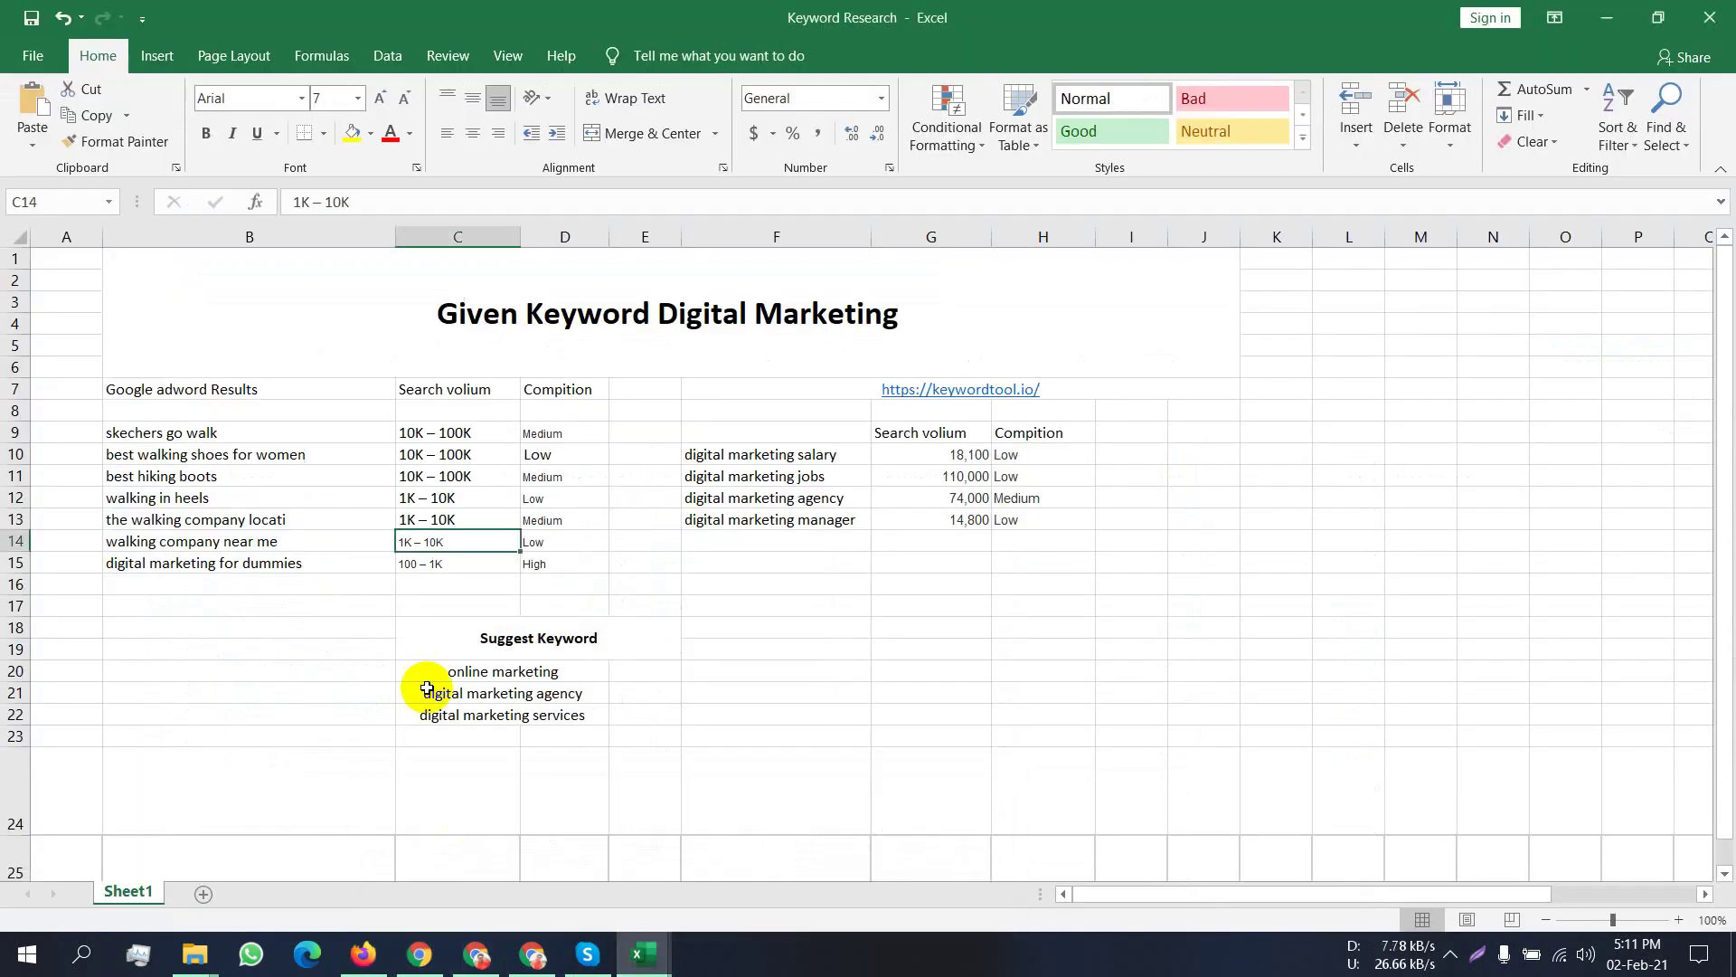
click(308, 566)
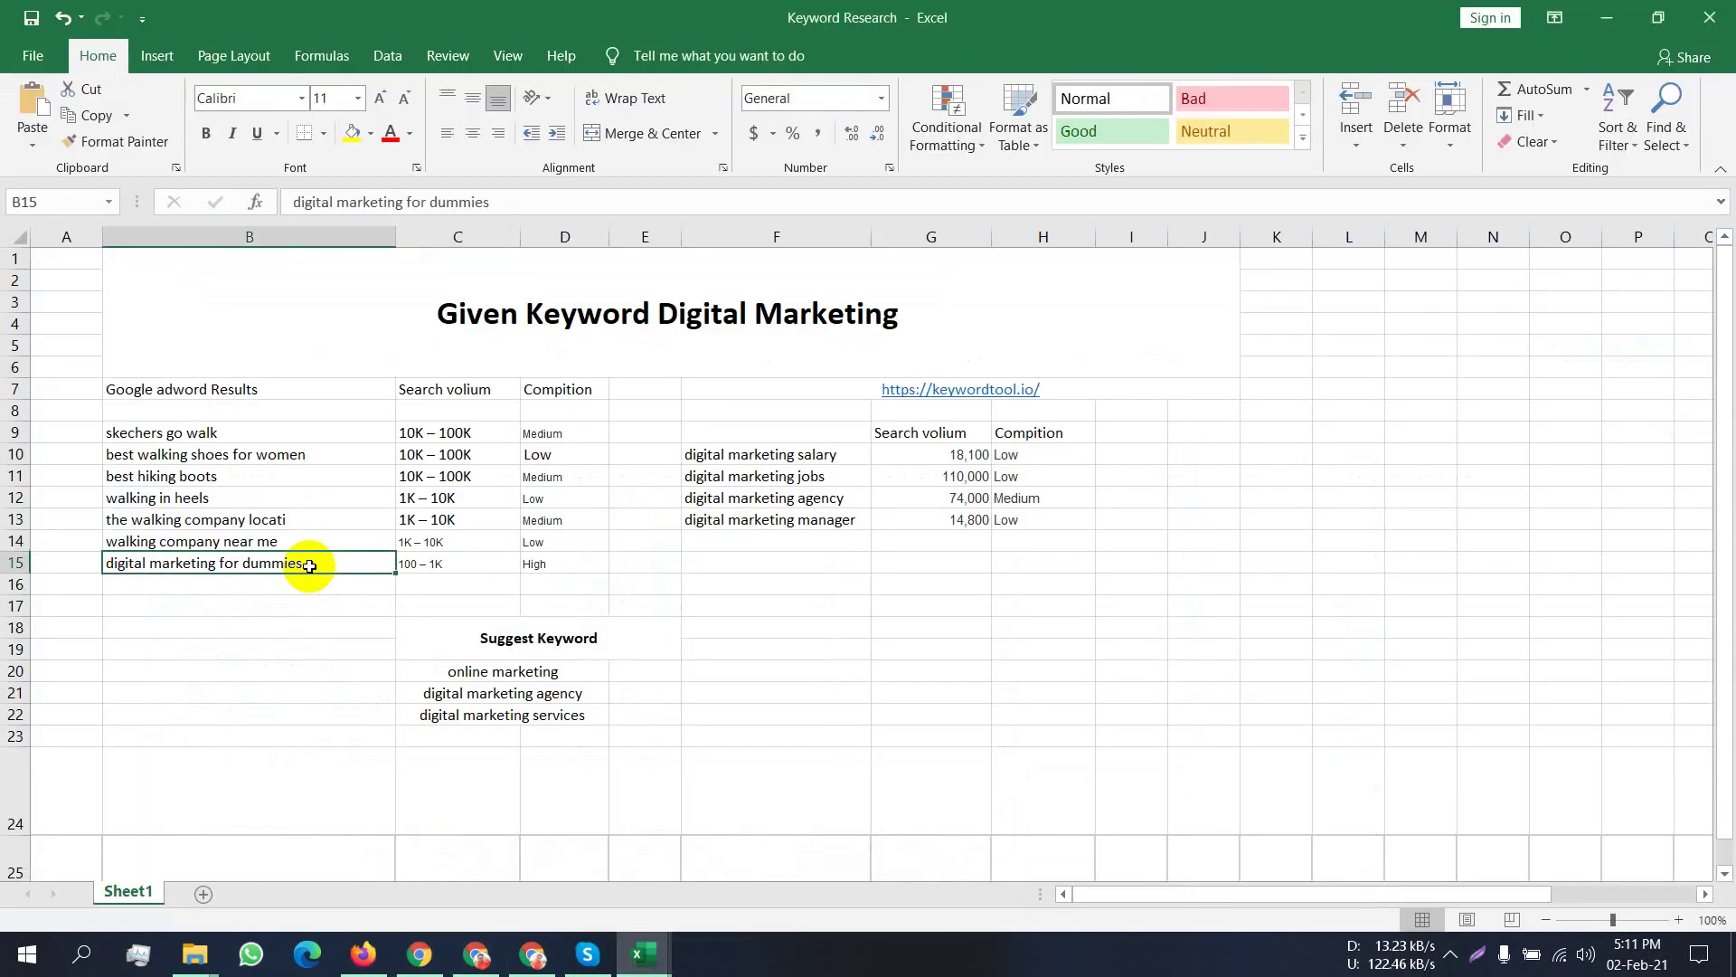
key(ctrl+v)
Set the competition to Low for "walking show", low for "the walking company locati" and Medium for "walking in heels".
click(583, 560)
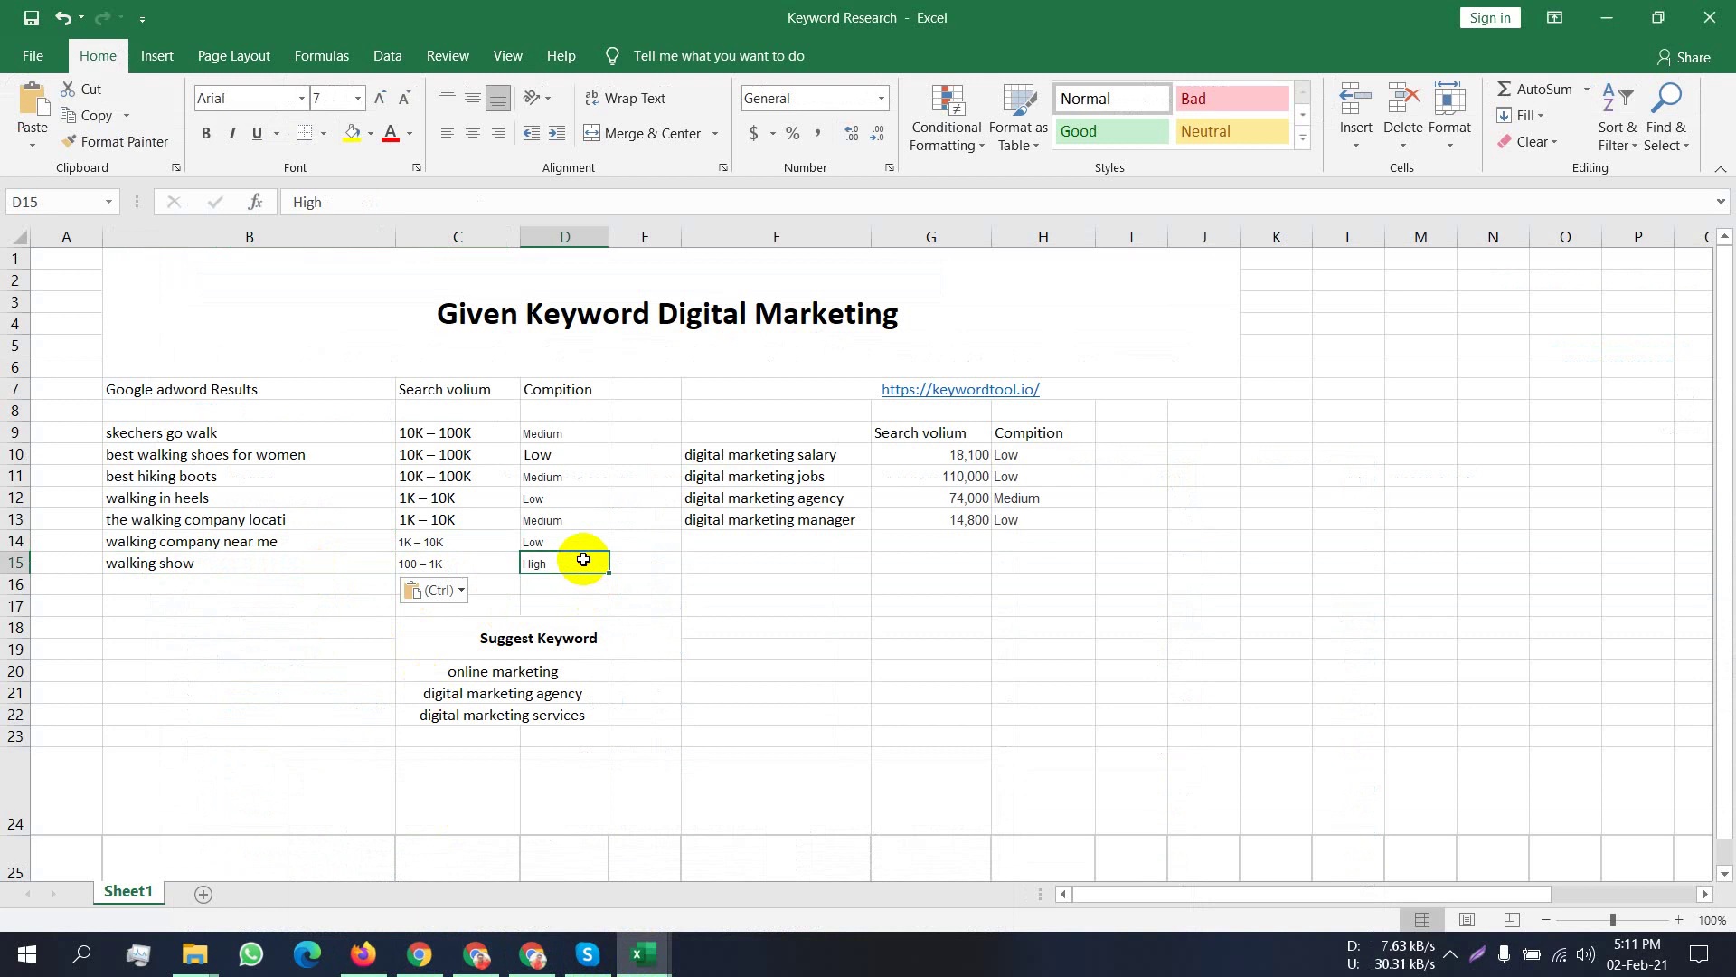
text(Low)
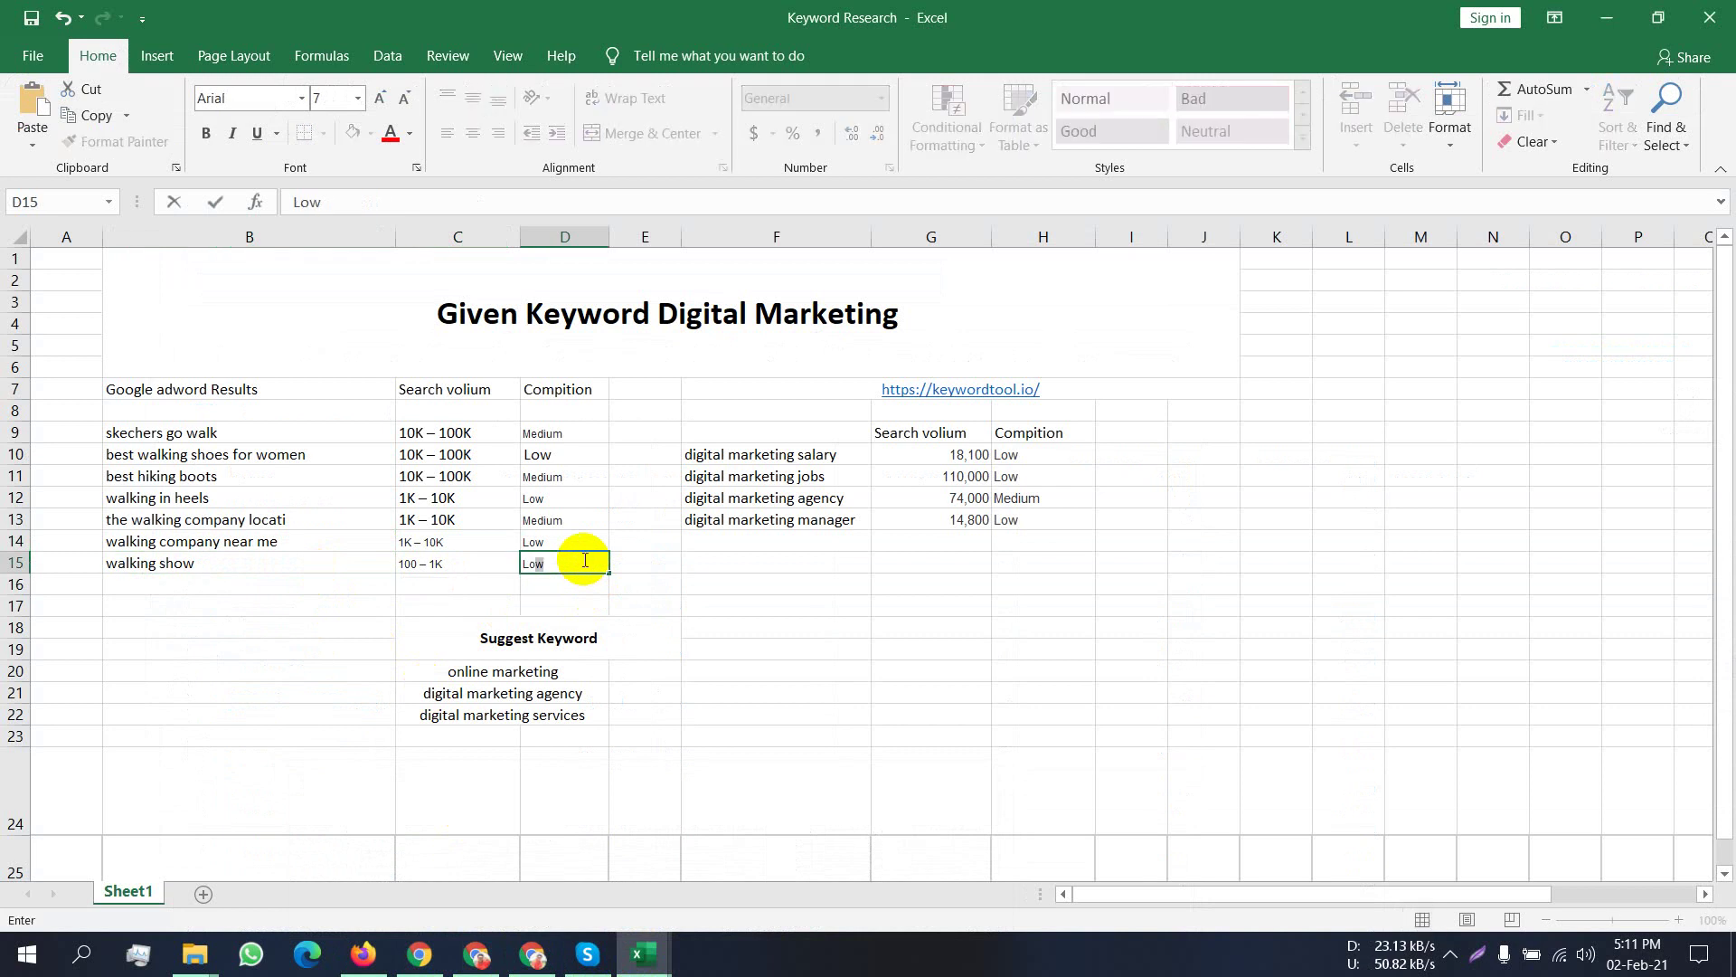
key(Tab)
click(578, 546)
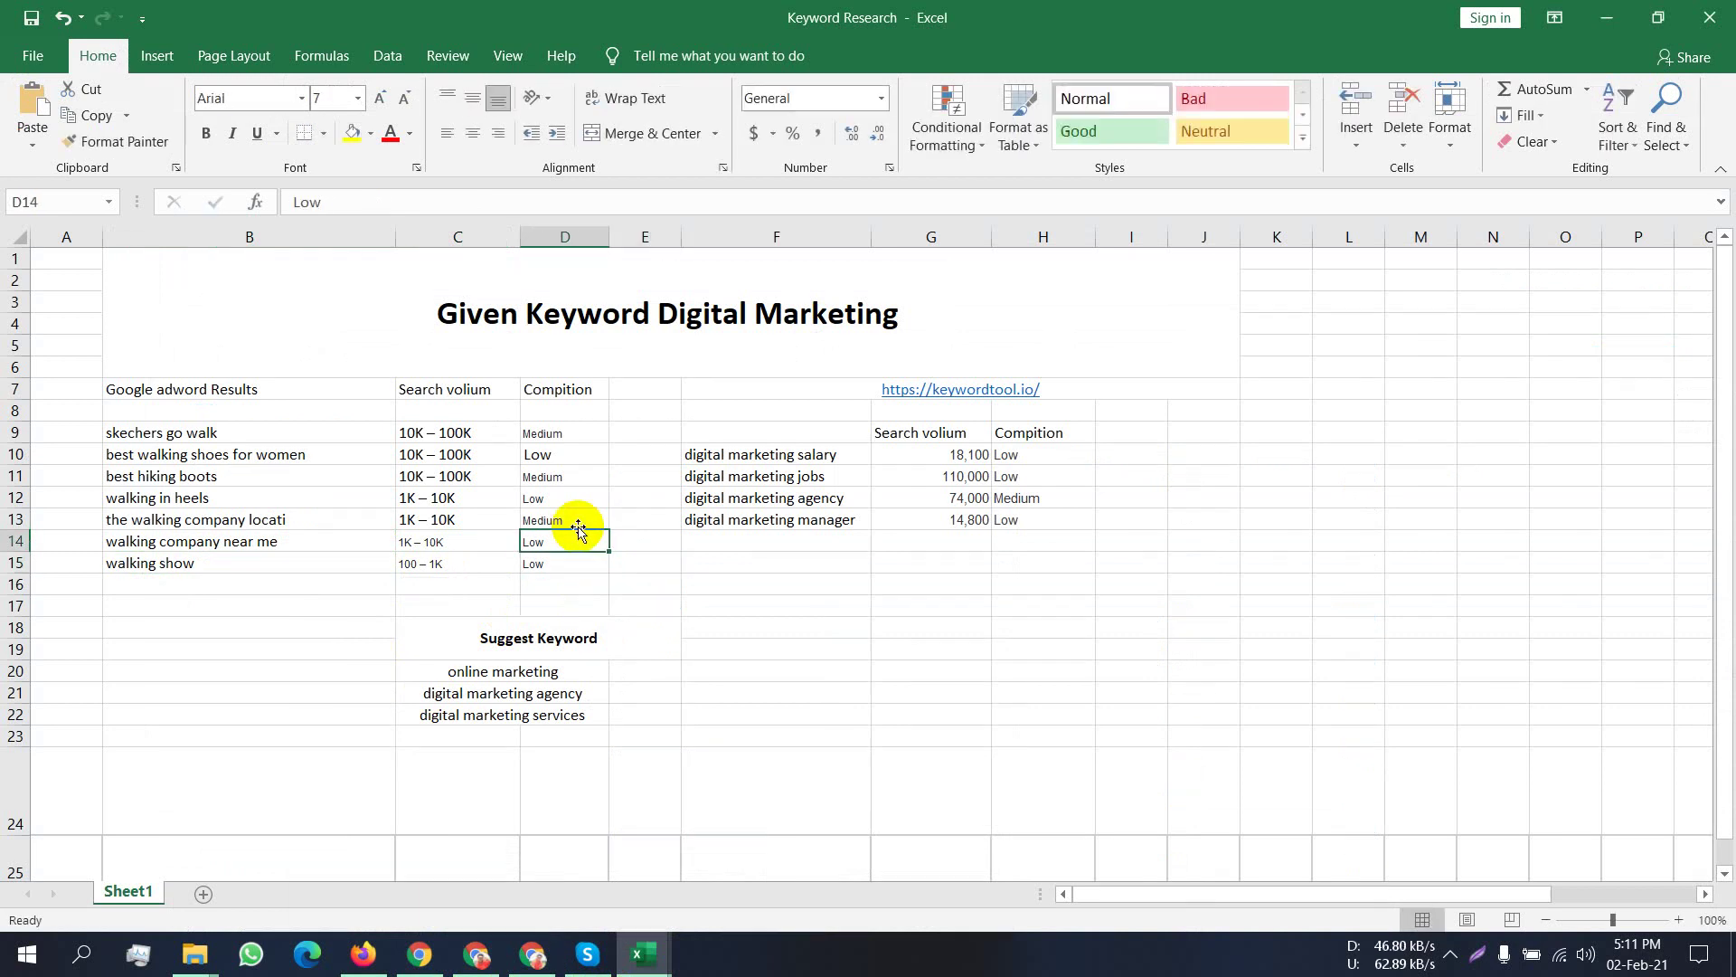
click(578, 524)
text(low)
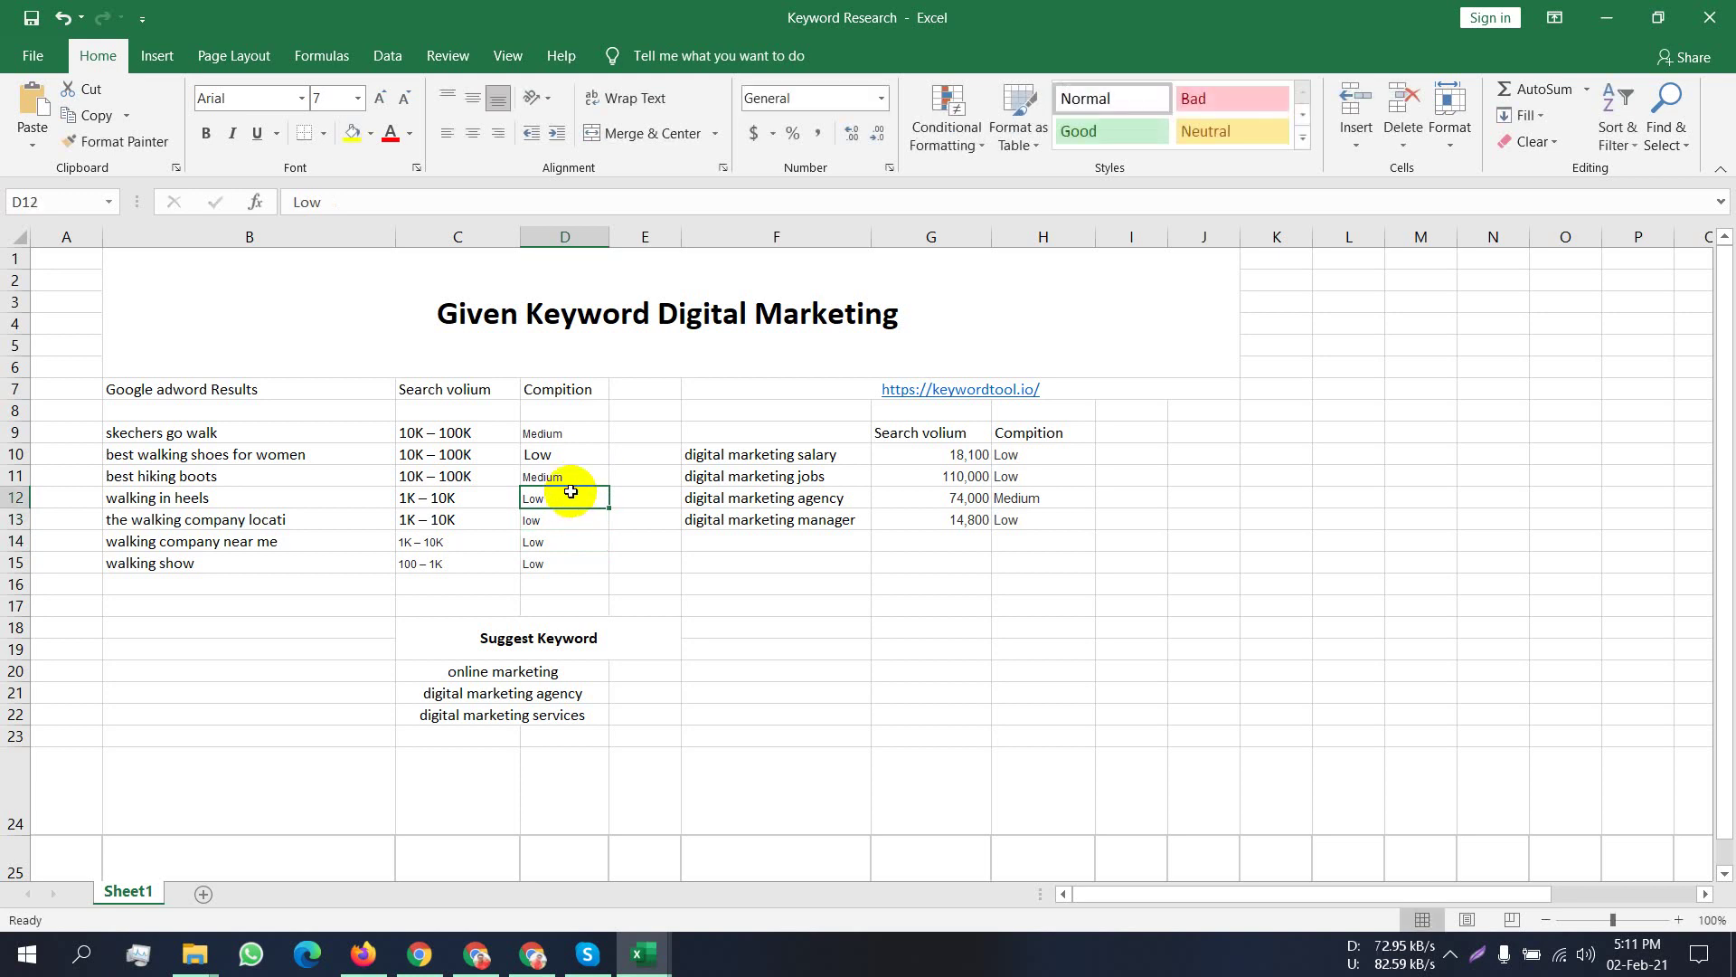
text(Medium)
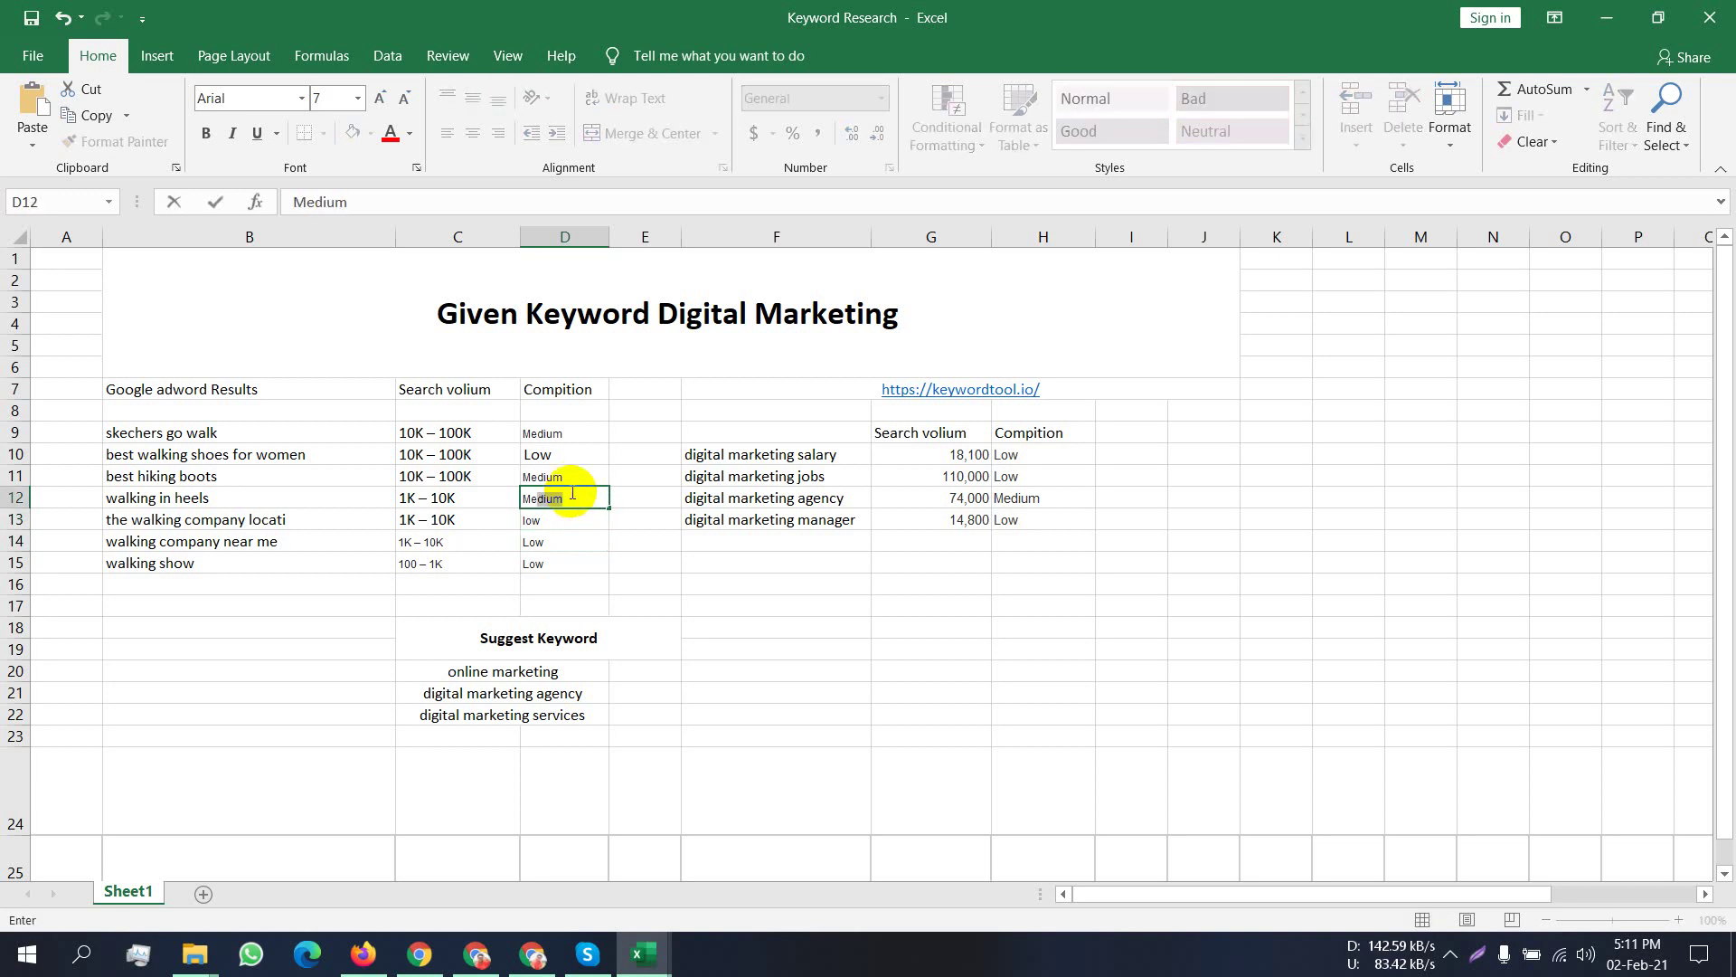
click(649, 598)
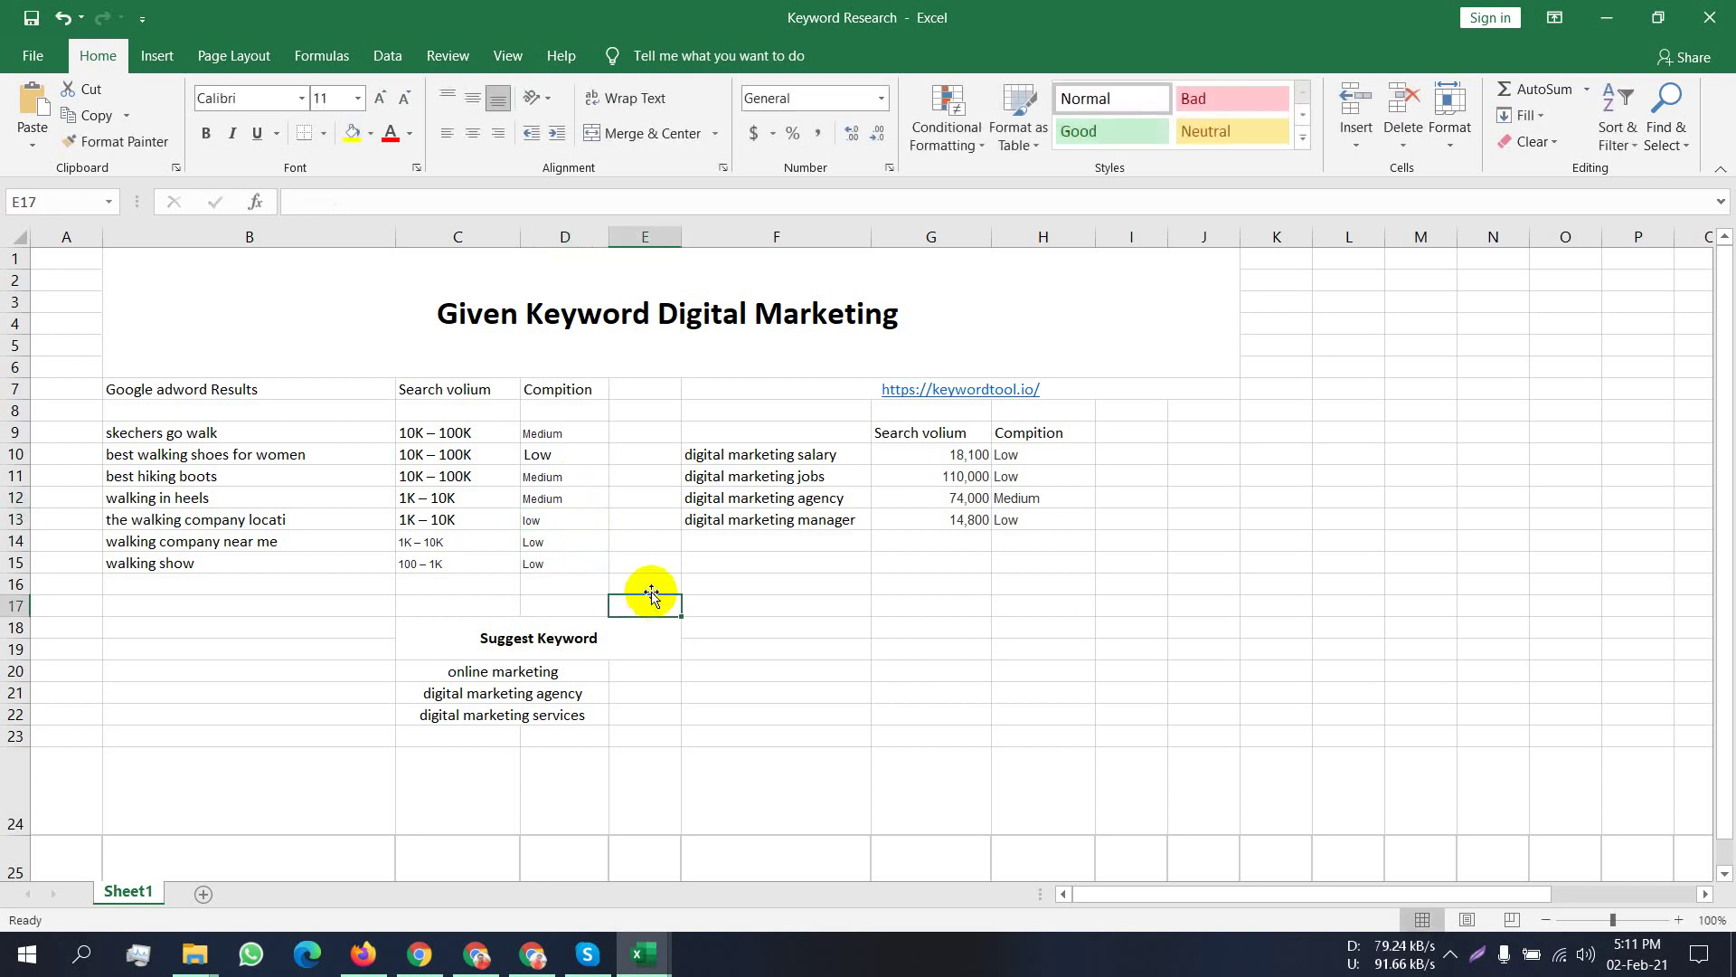
Switch to keywordtool.io in Chrome and select "walking shoes", "walking shoes for women", "walking shoes for men" and "walking shoes for babies".
click(499, 955)
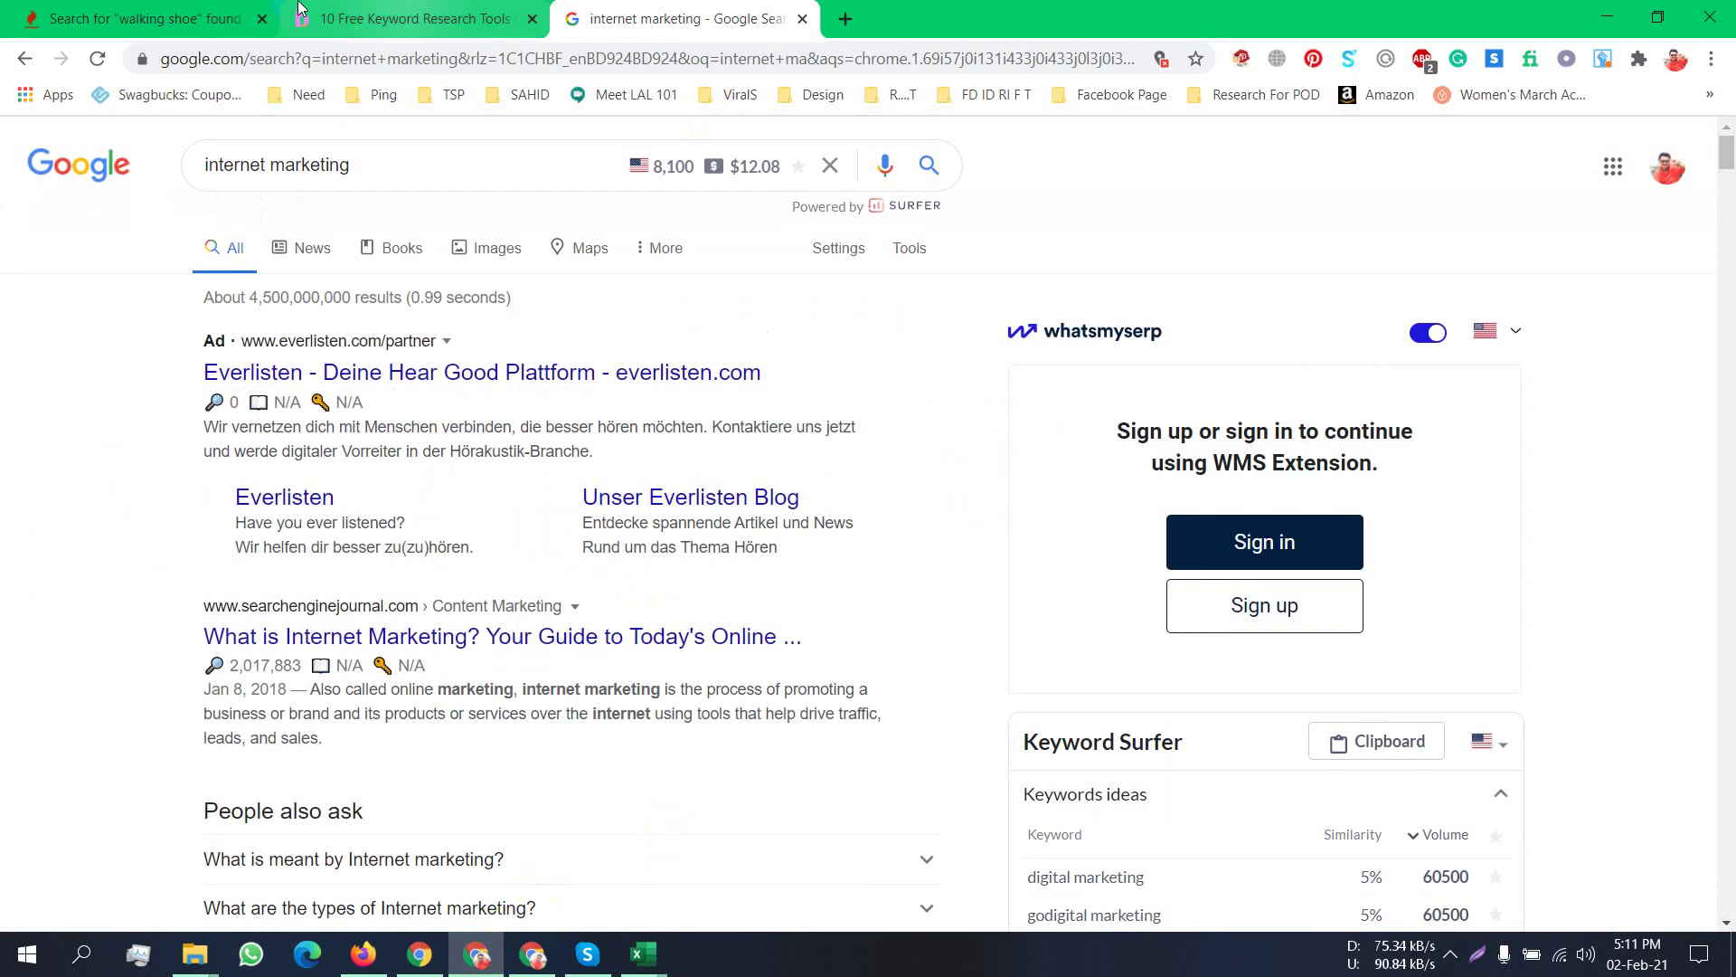
click(88, 28)
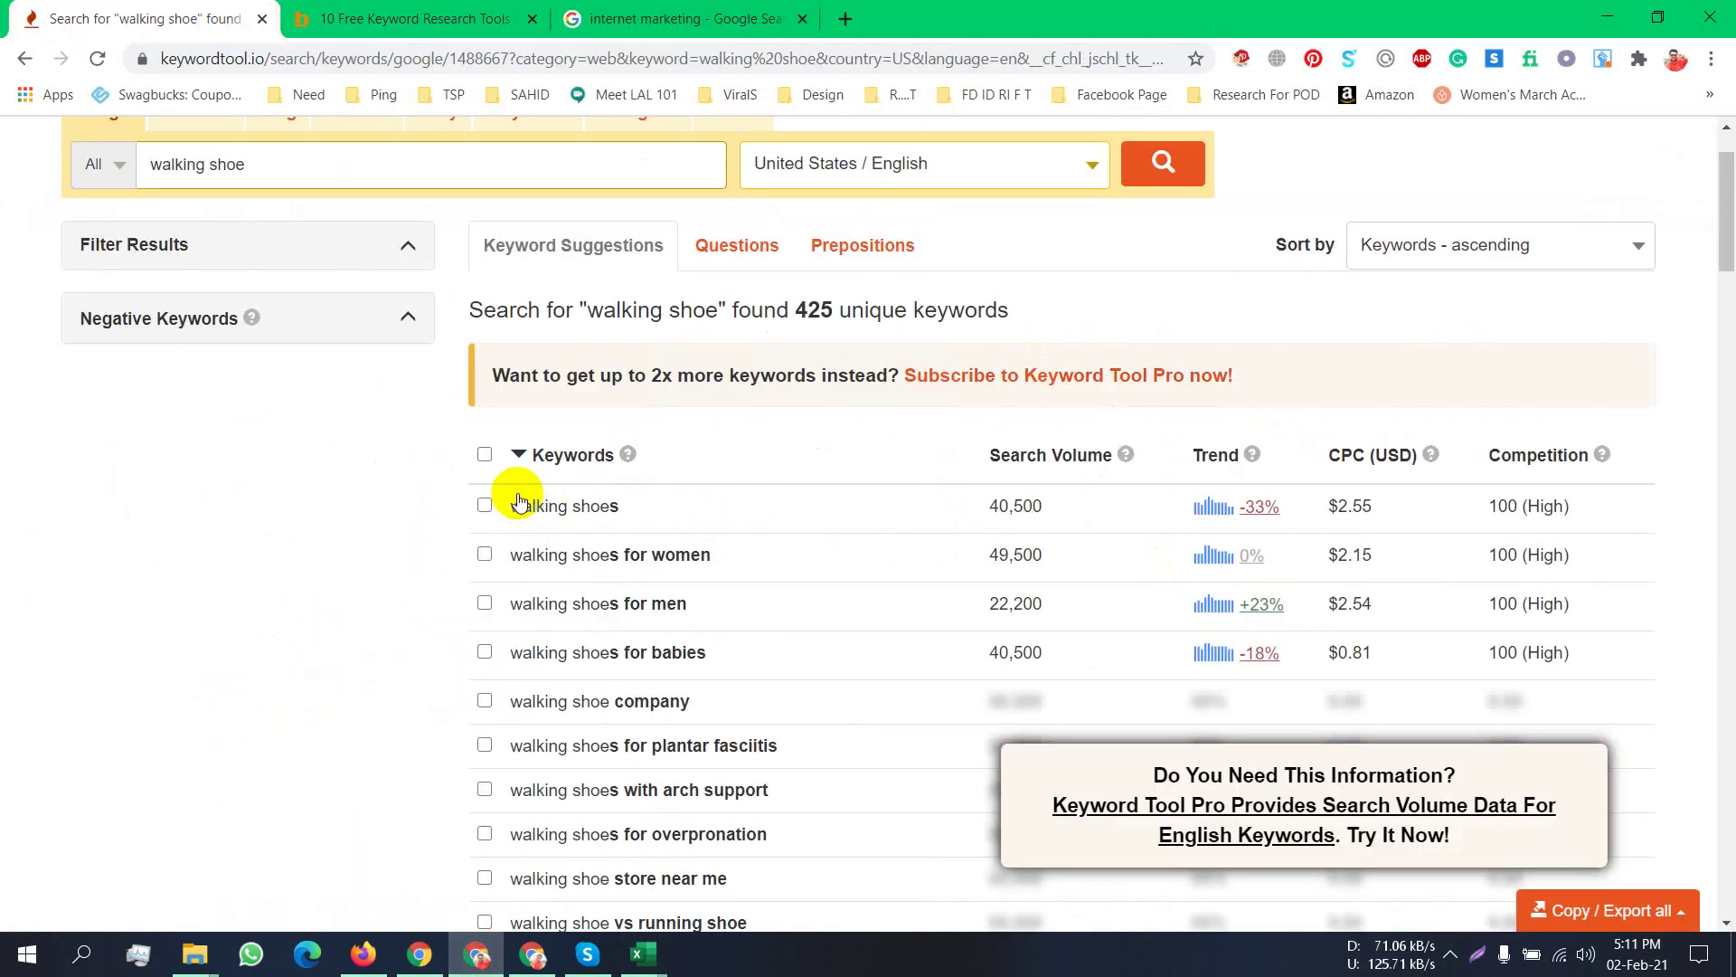
click(485, 512)
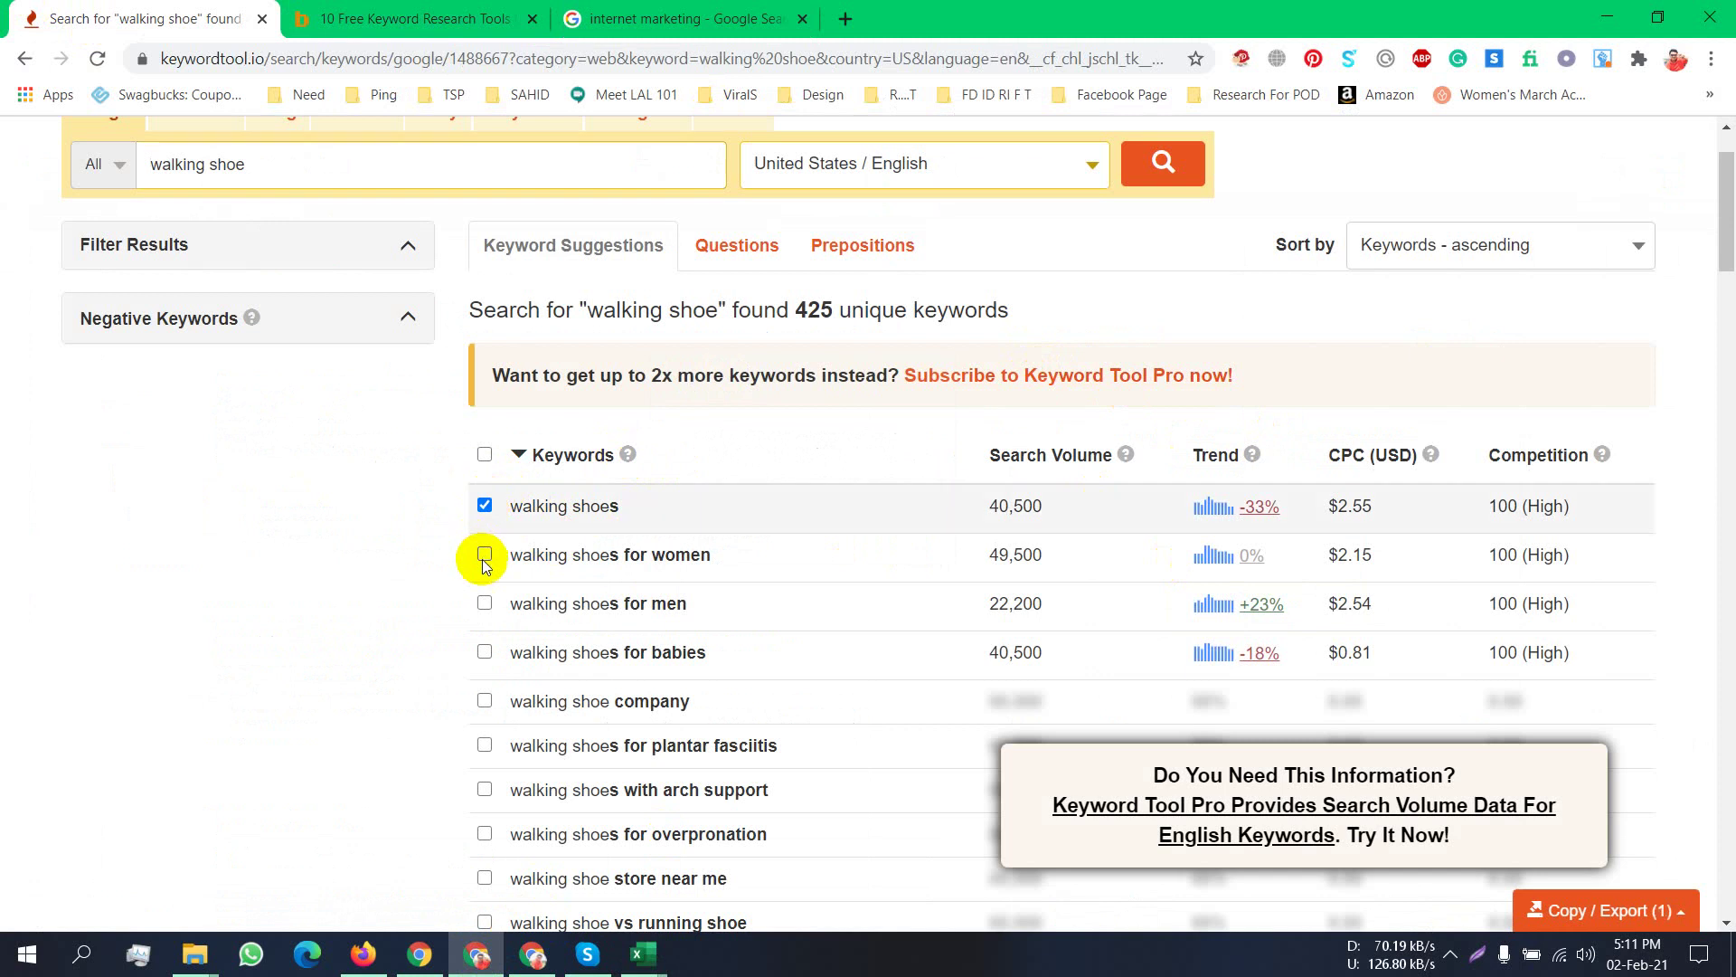
click(485, 554)
click(485, 606)
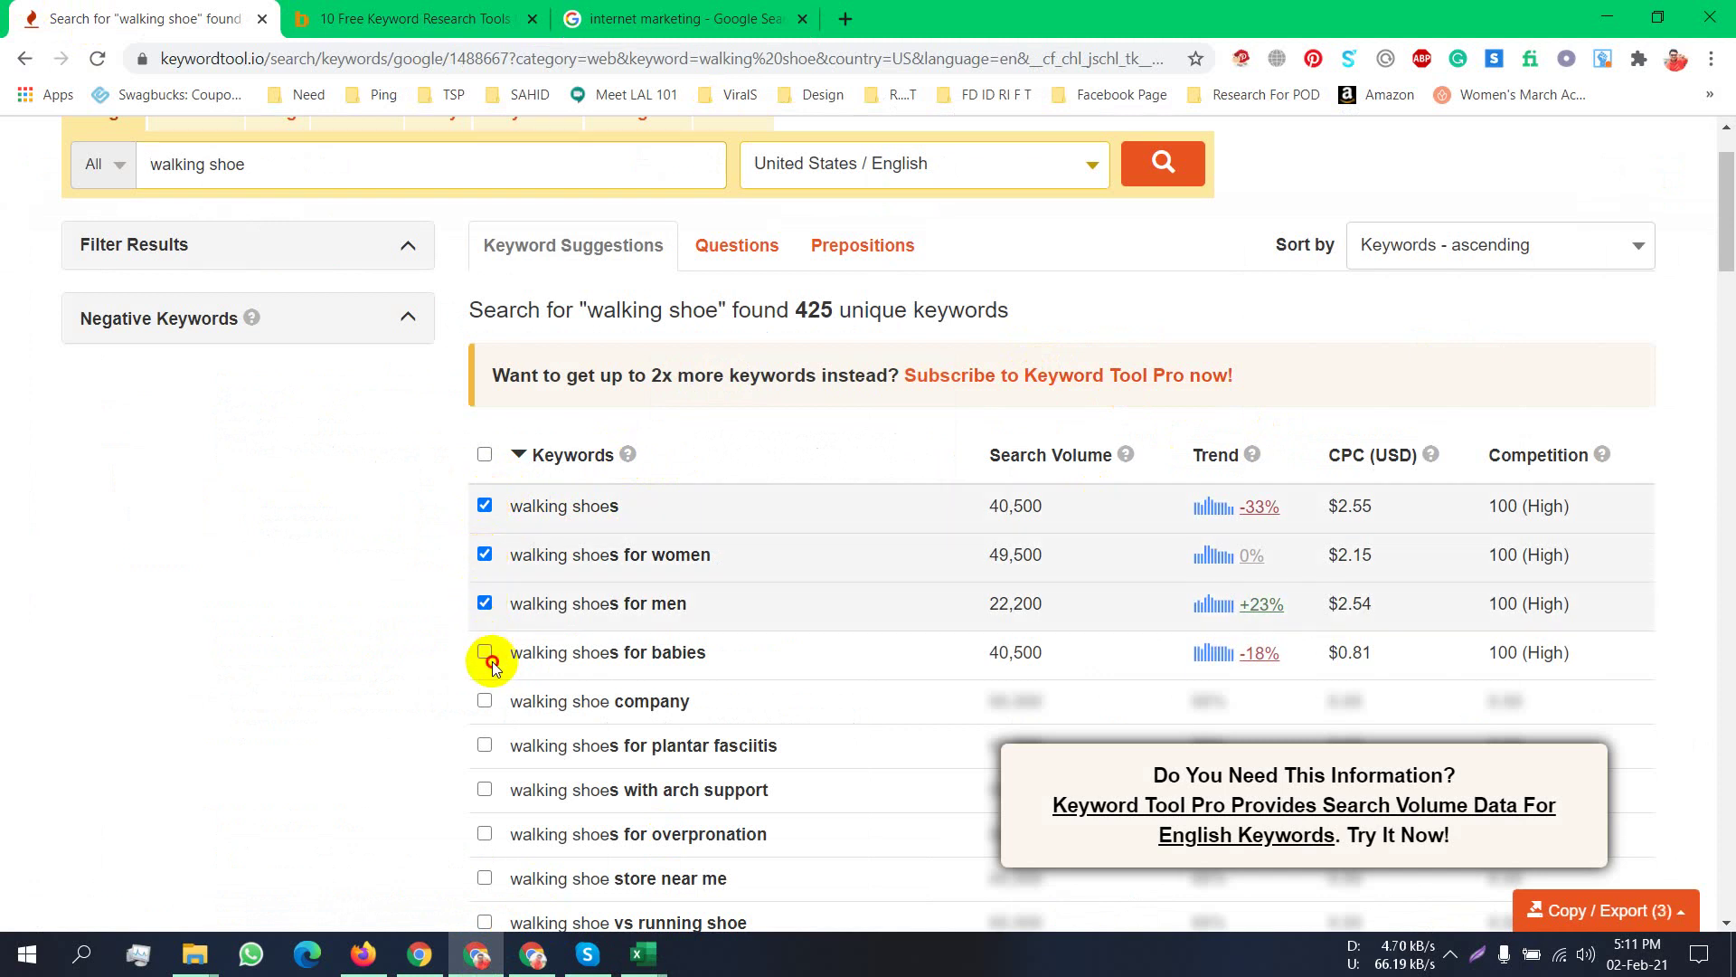
click(485, 653)
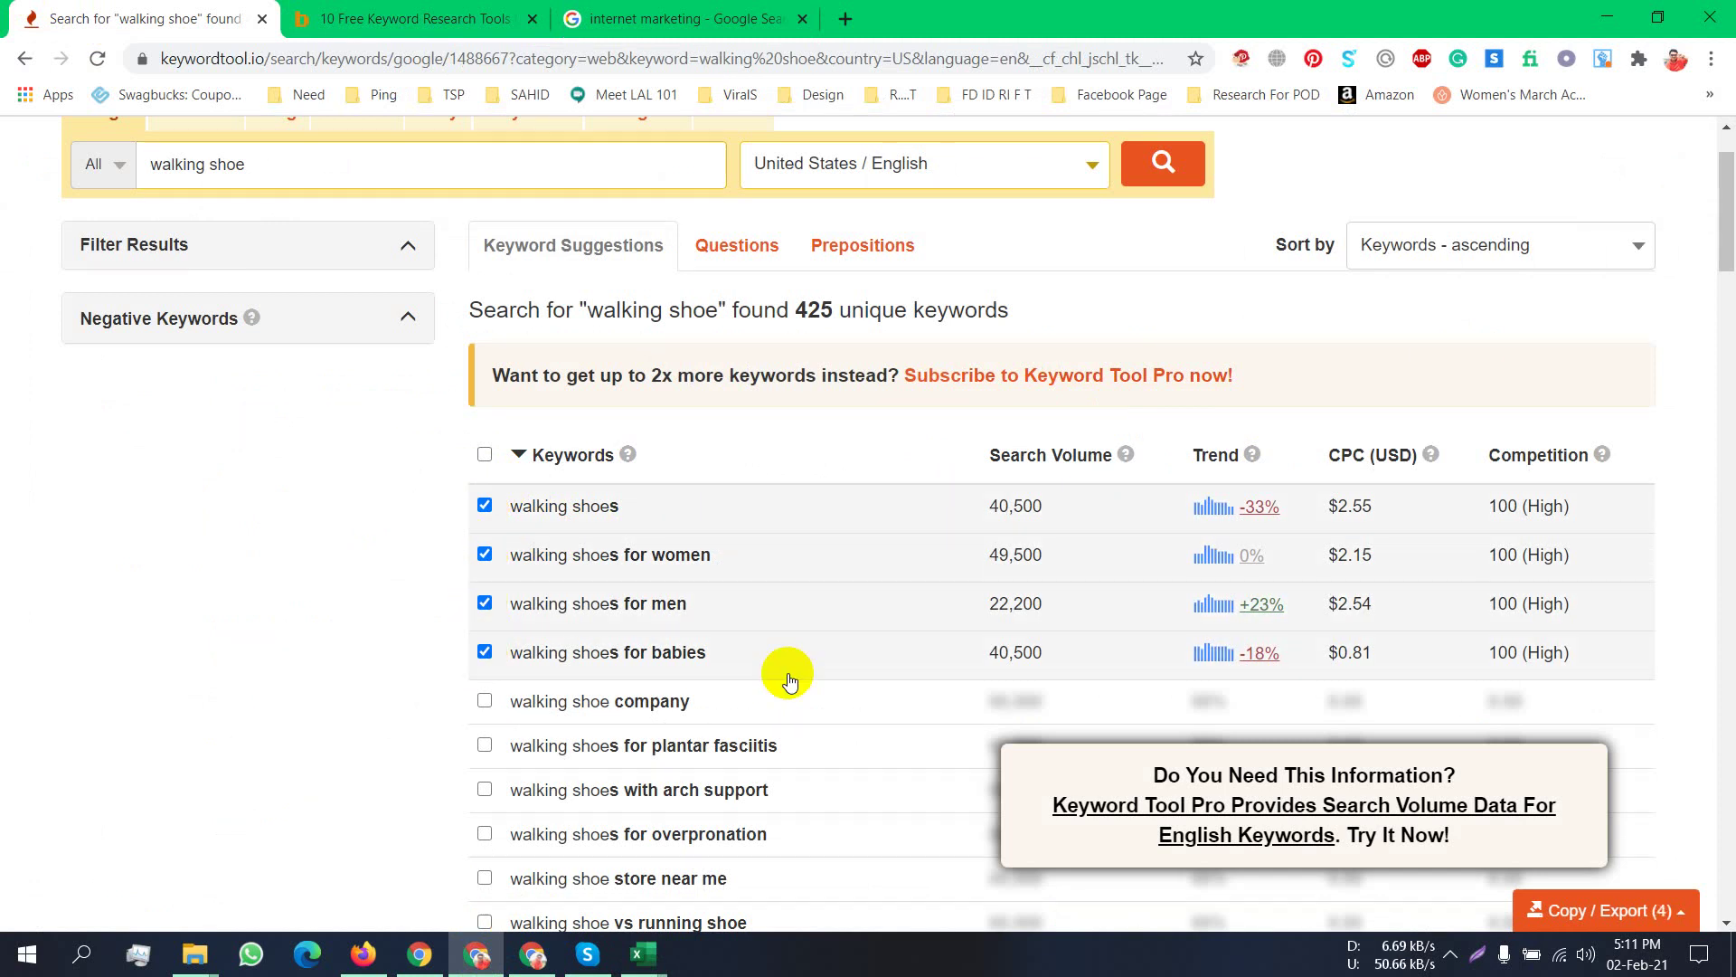
Export the four selected "walking shoe" keyword suggestions to Excel.
click(1592, 911)
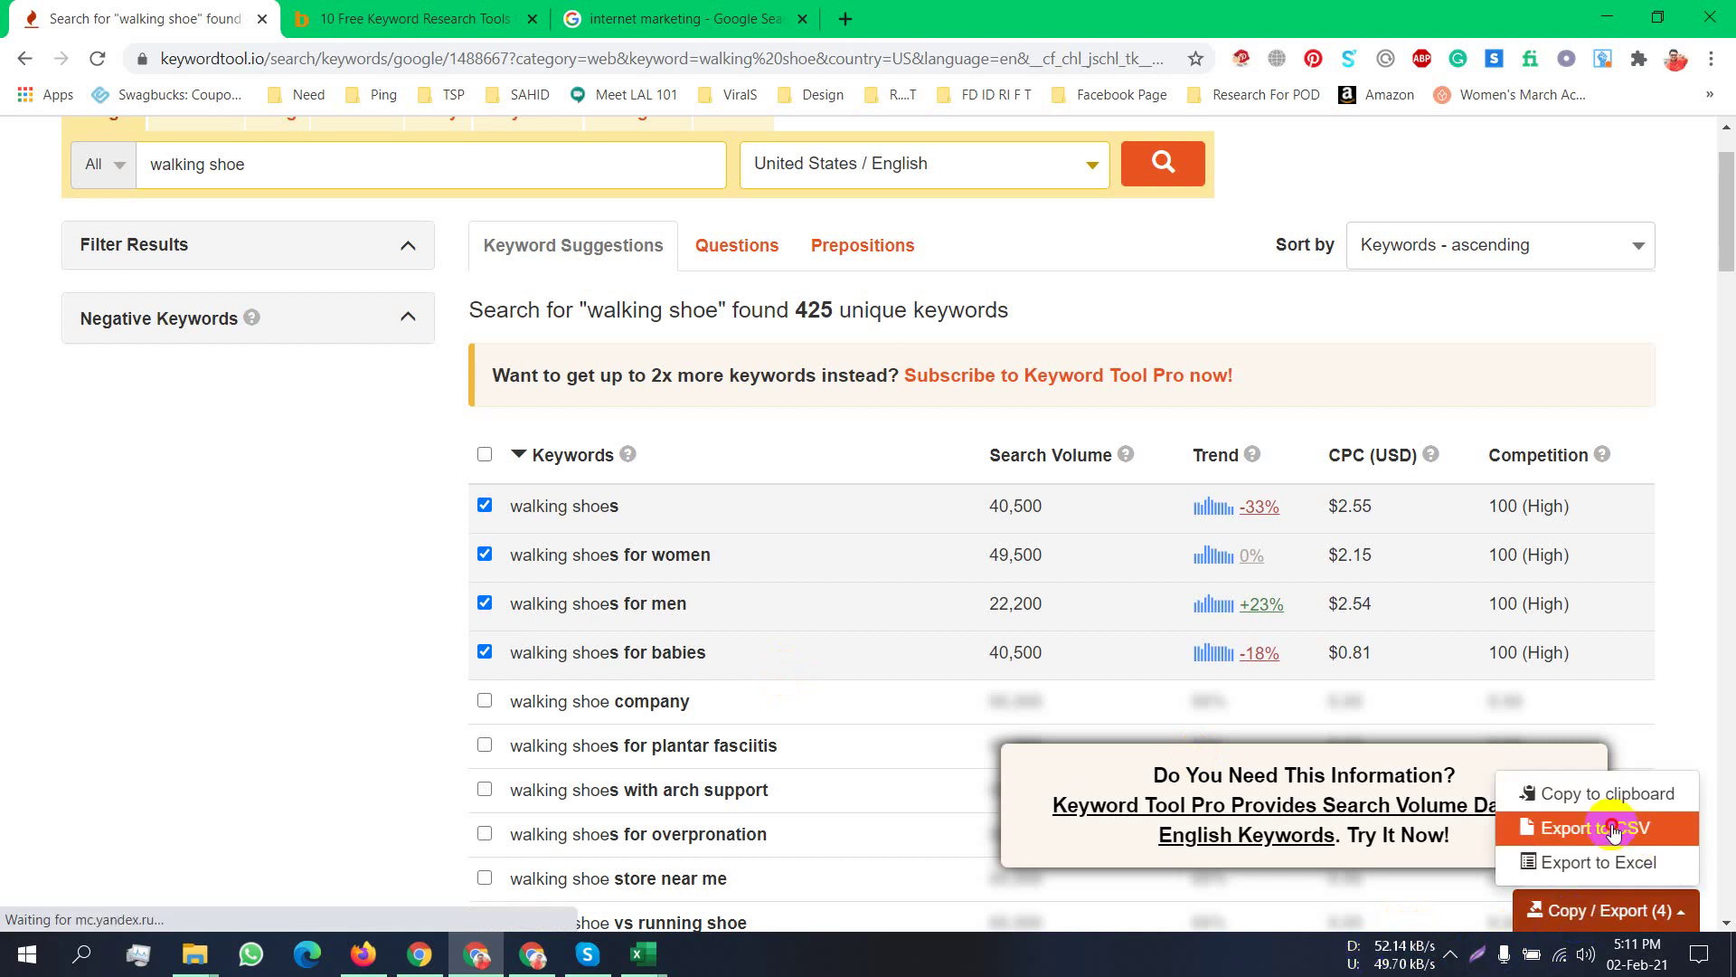
click(1614, 867)
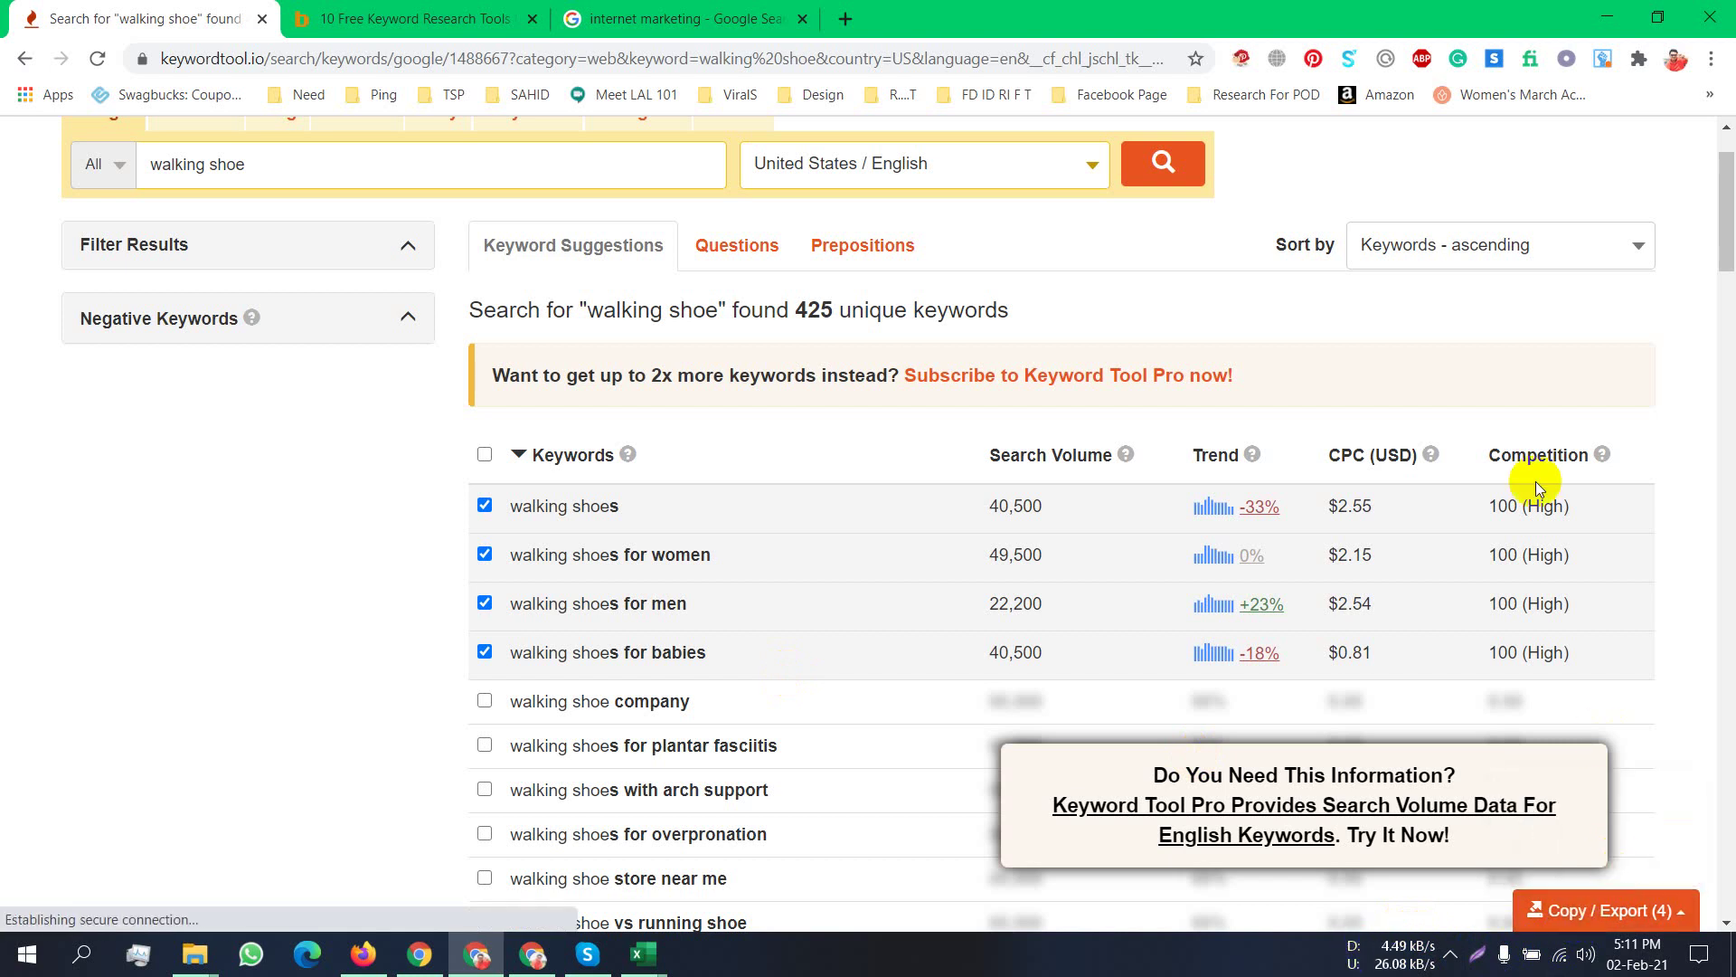
click(1628, 914)
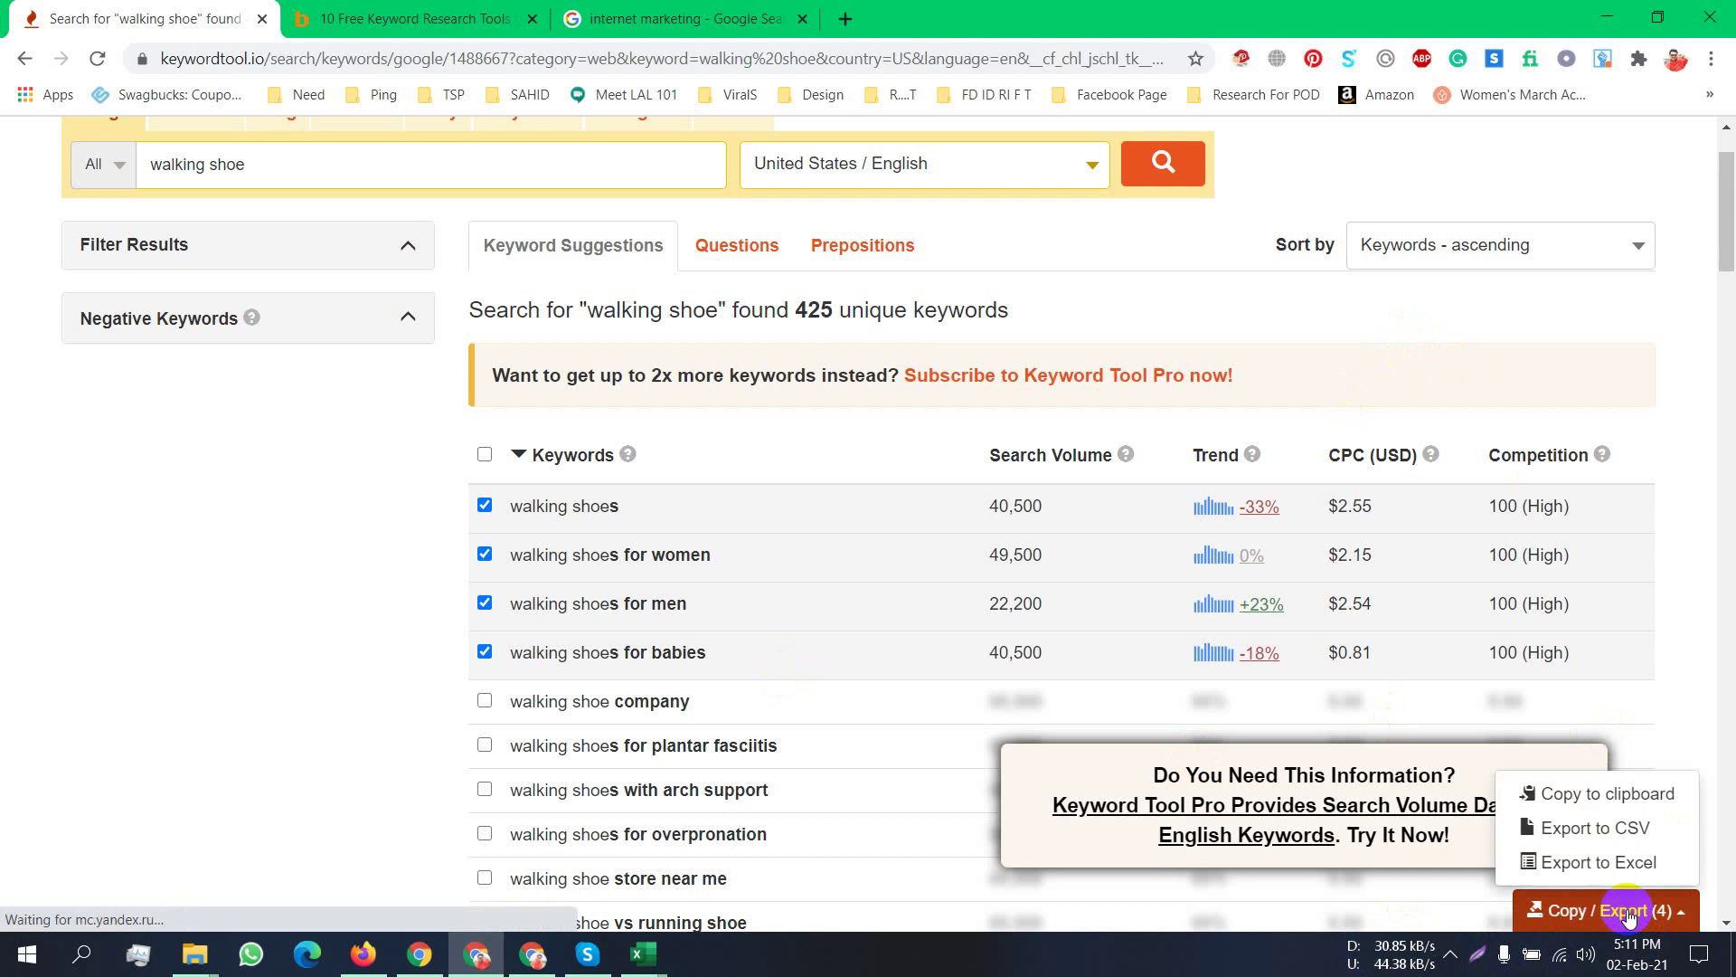
click(1608, 859)
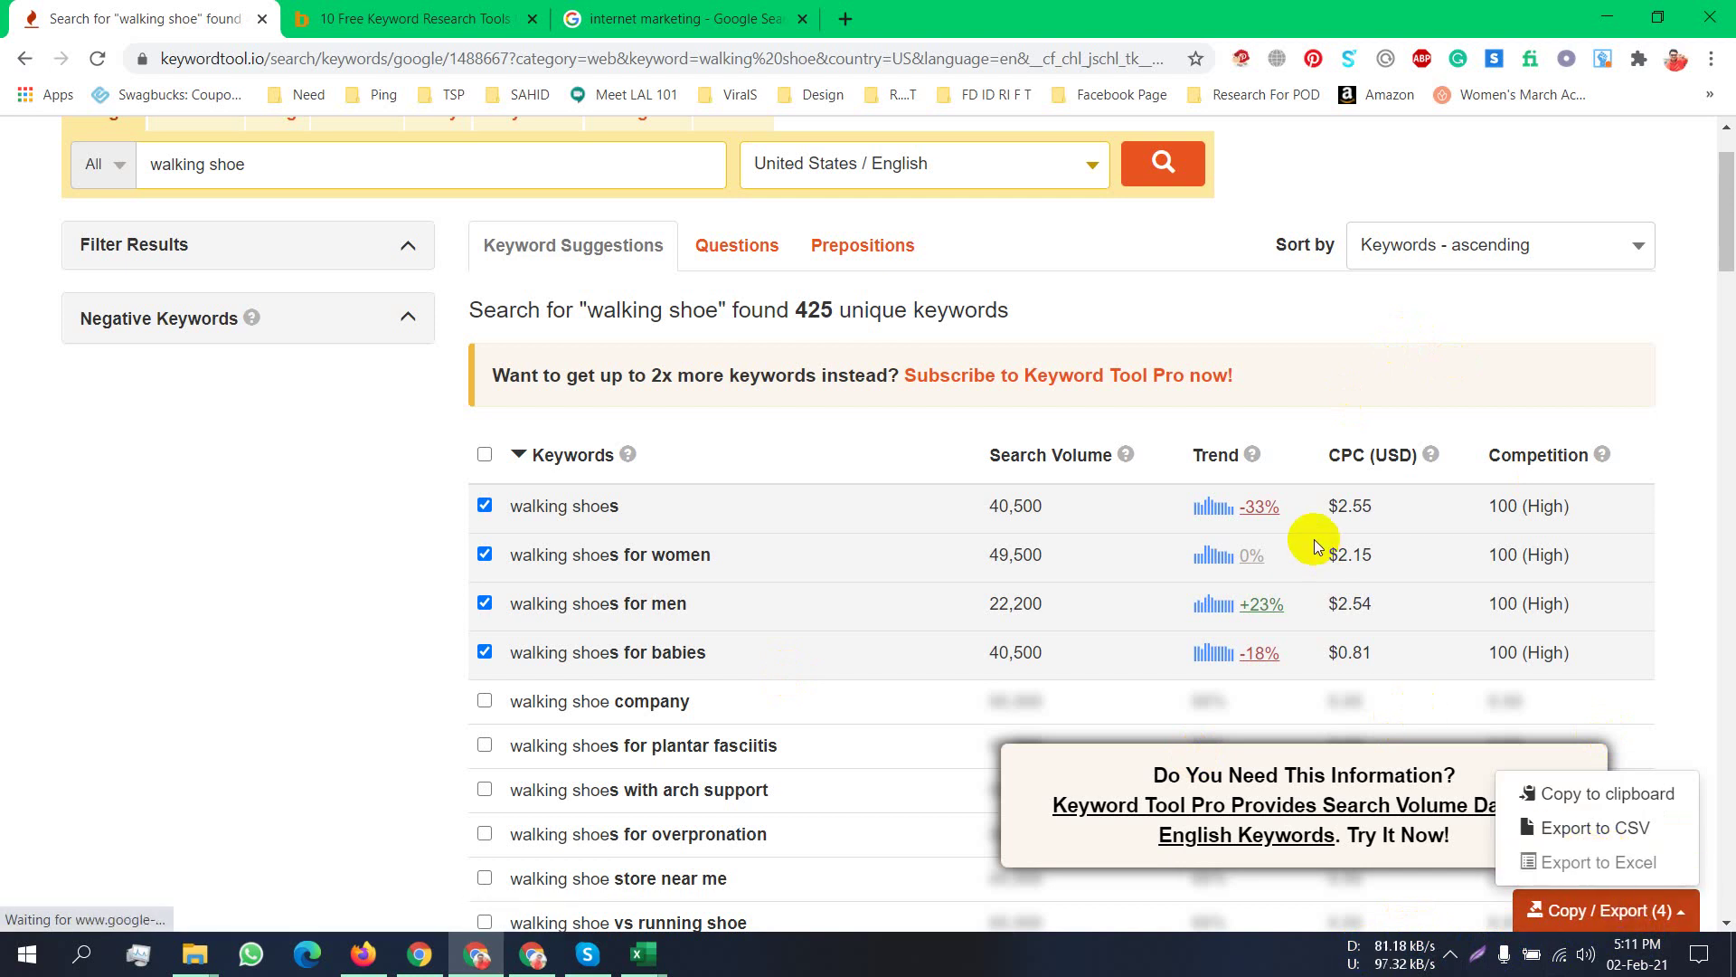
Download the Excel export "Keyword Tool Export - walking shoe.xlsx" to the Downloads folder with Free Download Manager.
click(1567, 914)
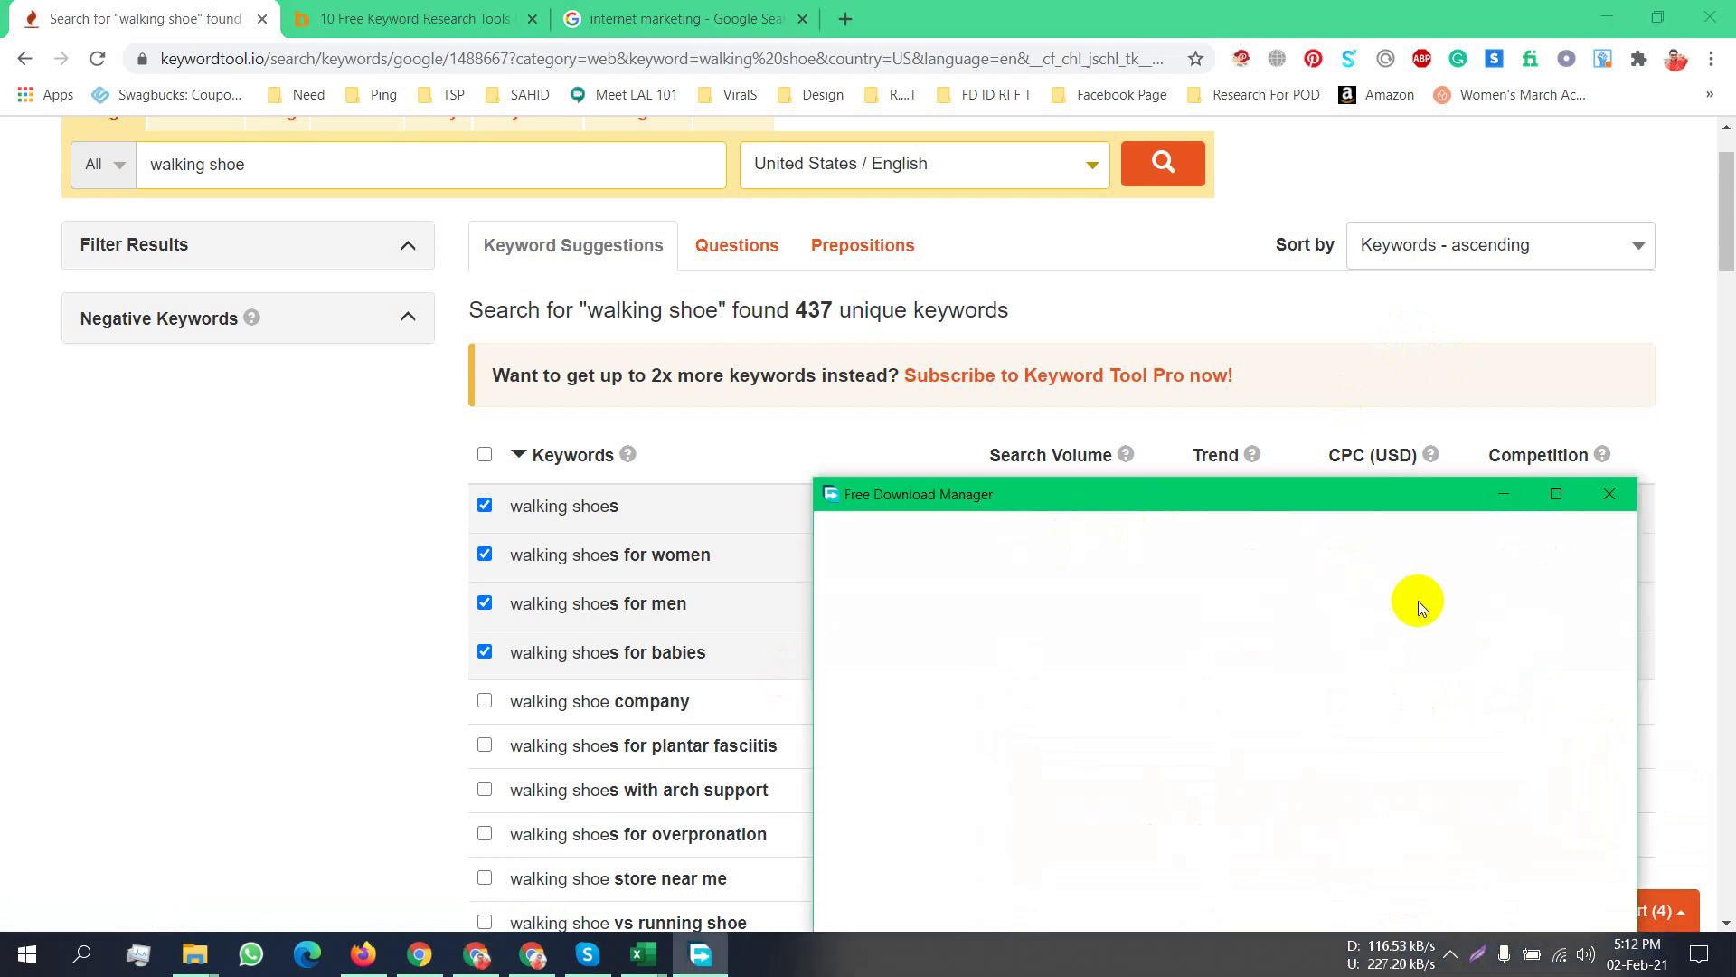
click(1416, 847)
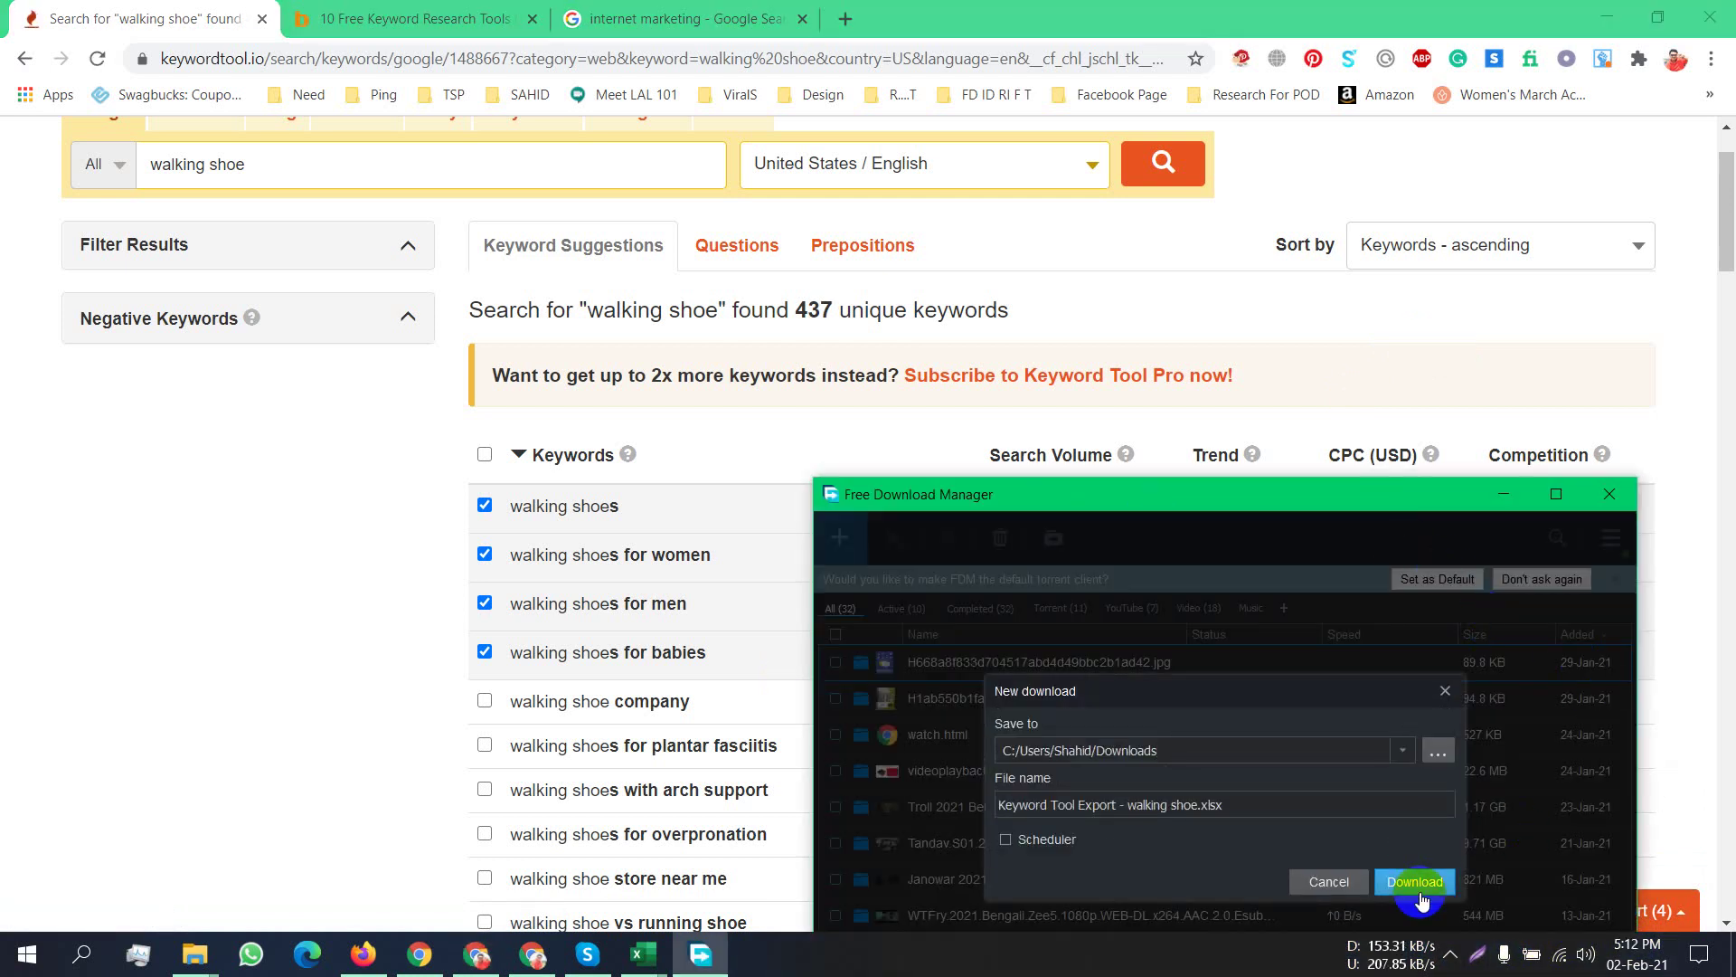
click(1417, 882)
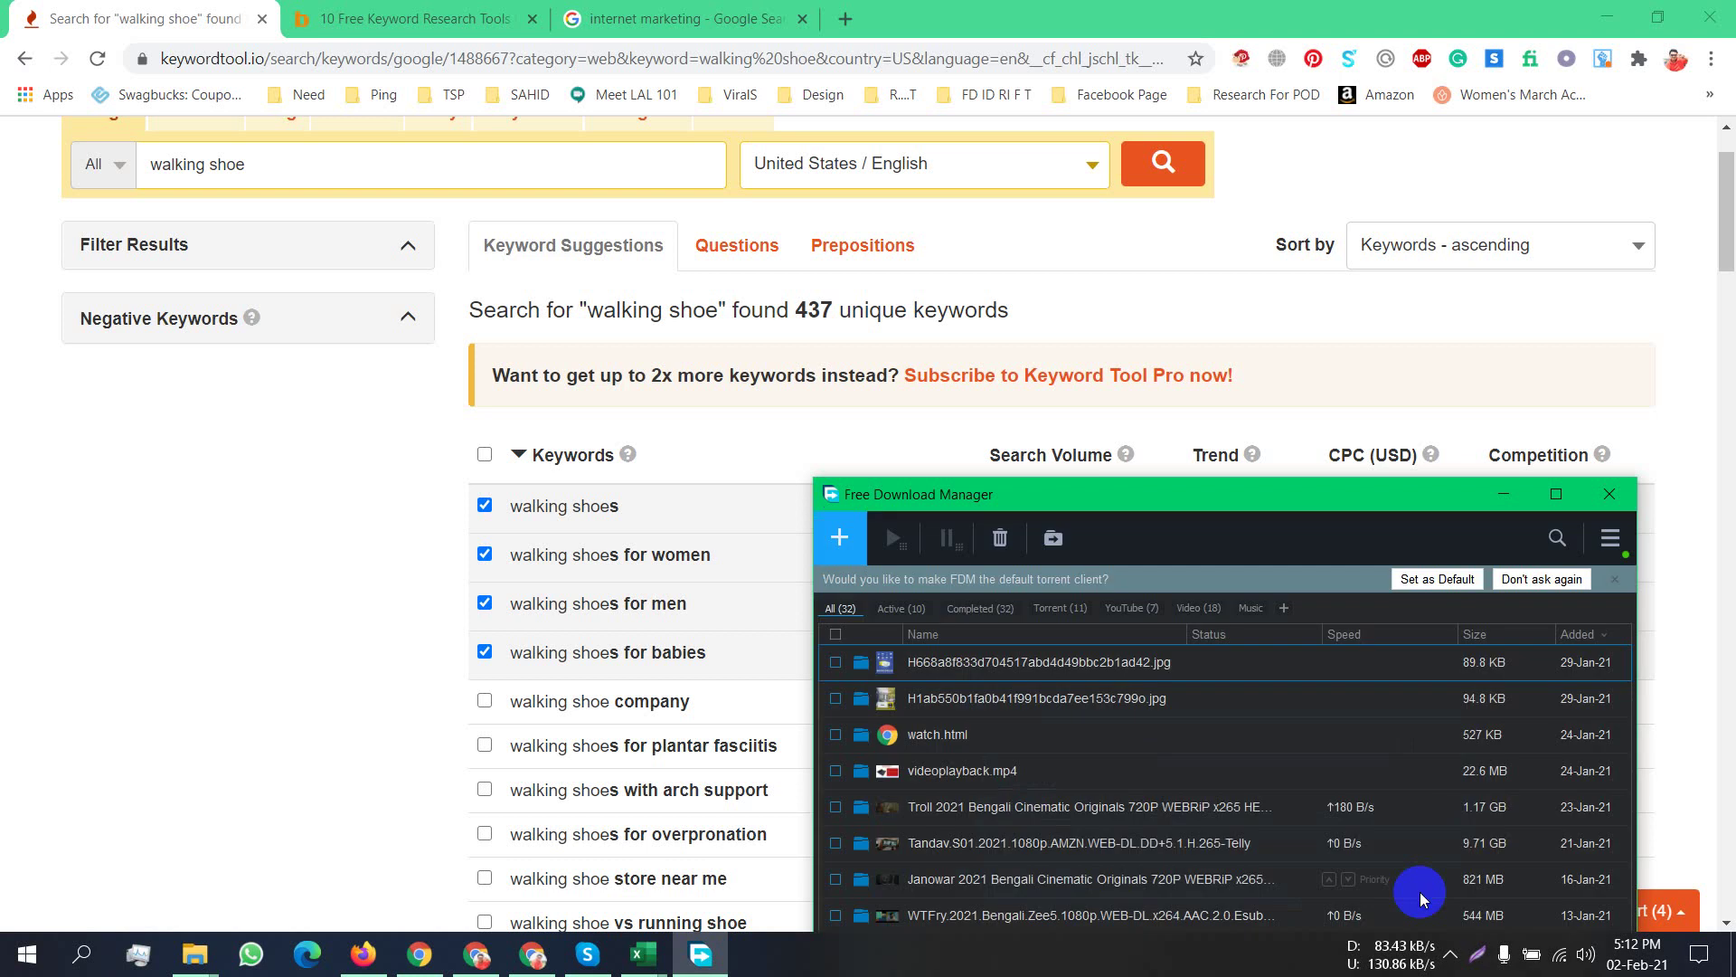
Show the downloaded Excel export in its folder, open it to check its columns, and close it.
click(1052, 661)
right_click(1057, 662)
click(1098, 650)
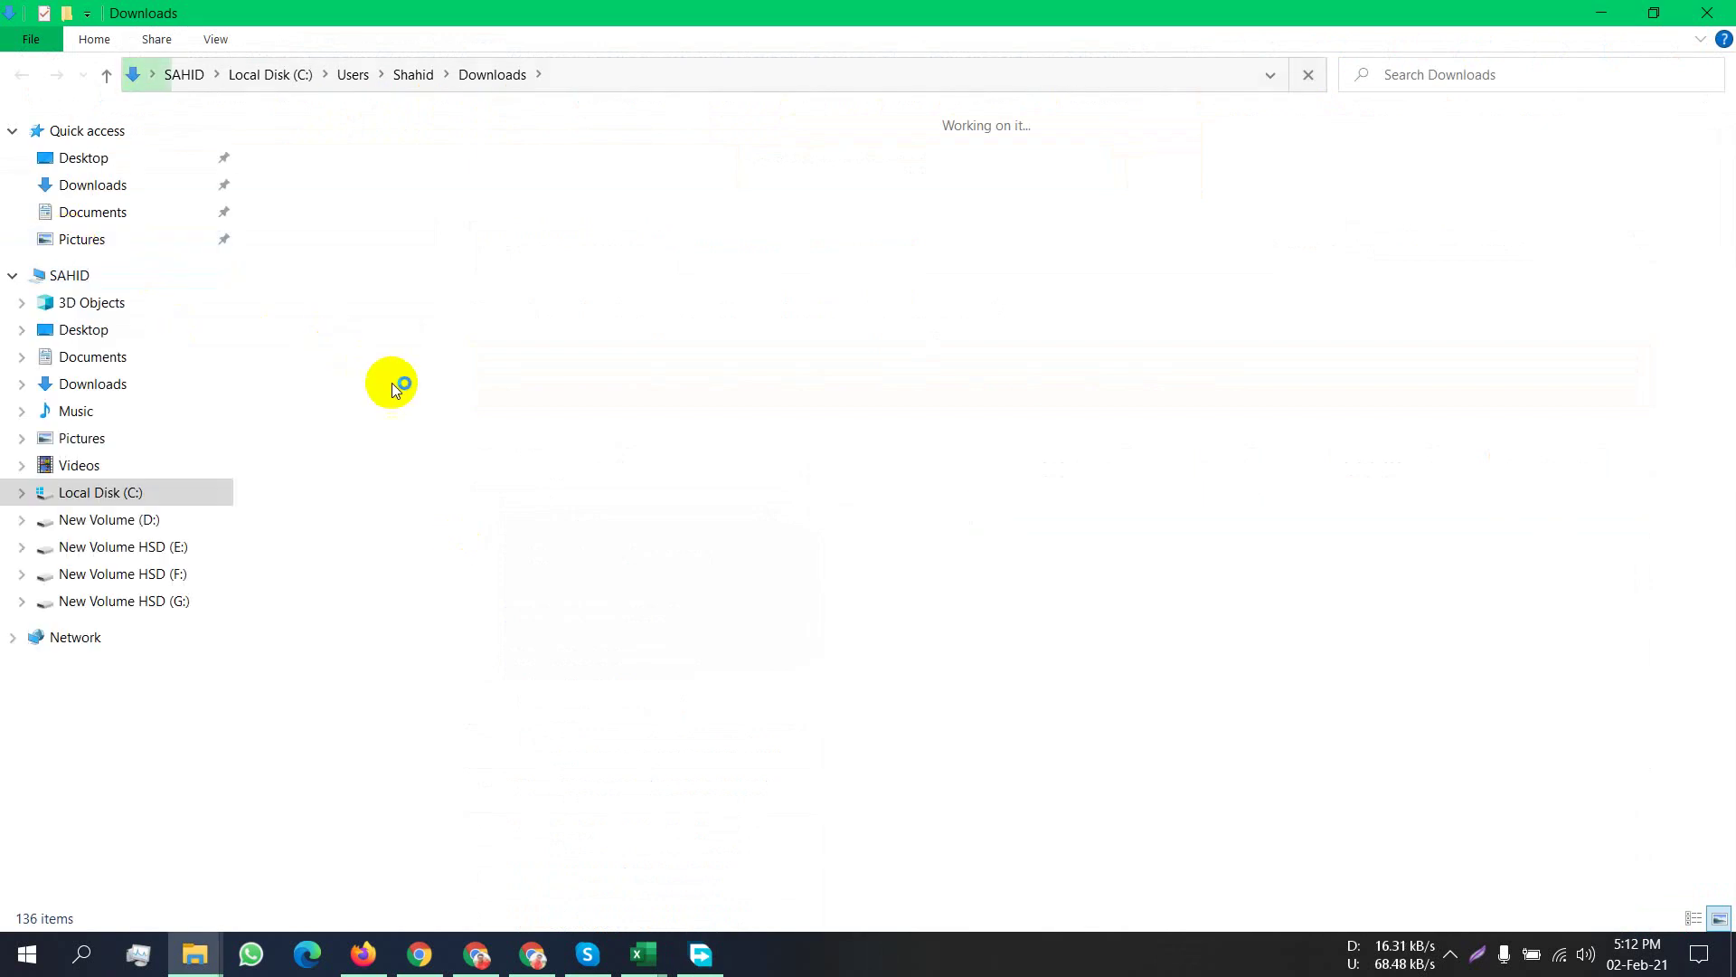
click(322, 227)
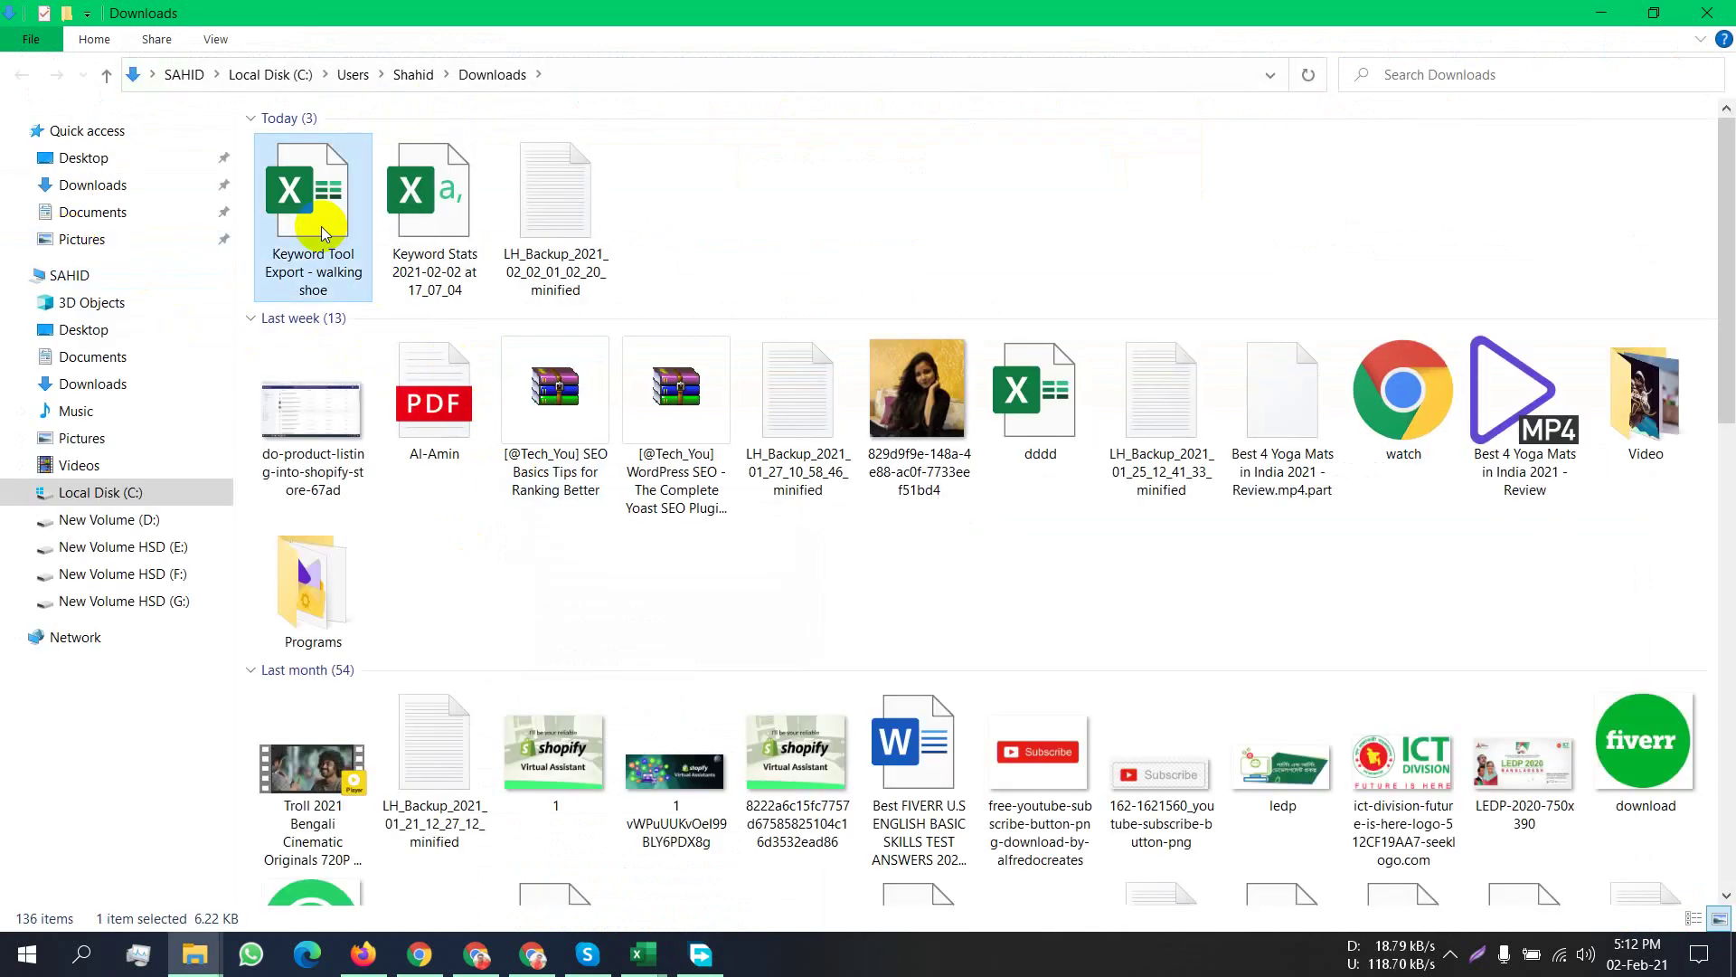
double_click(322, 226)
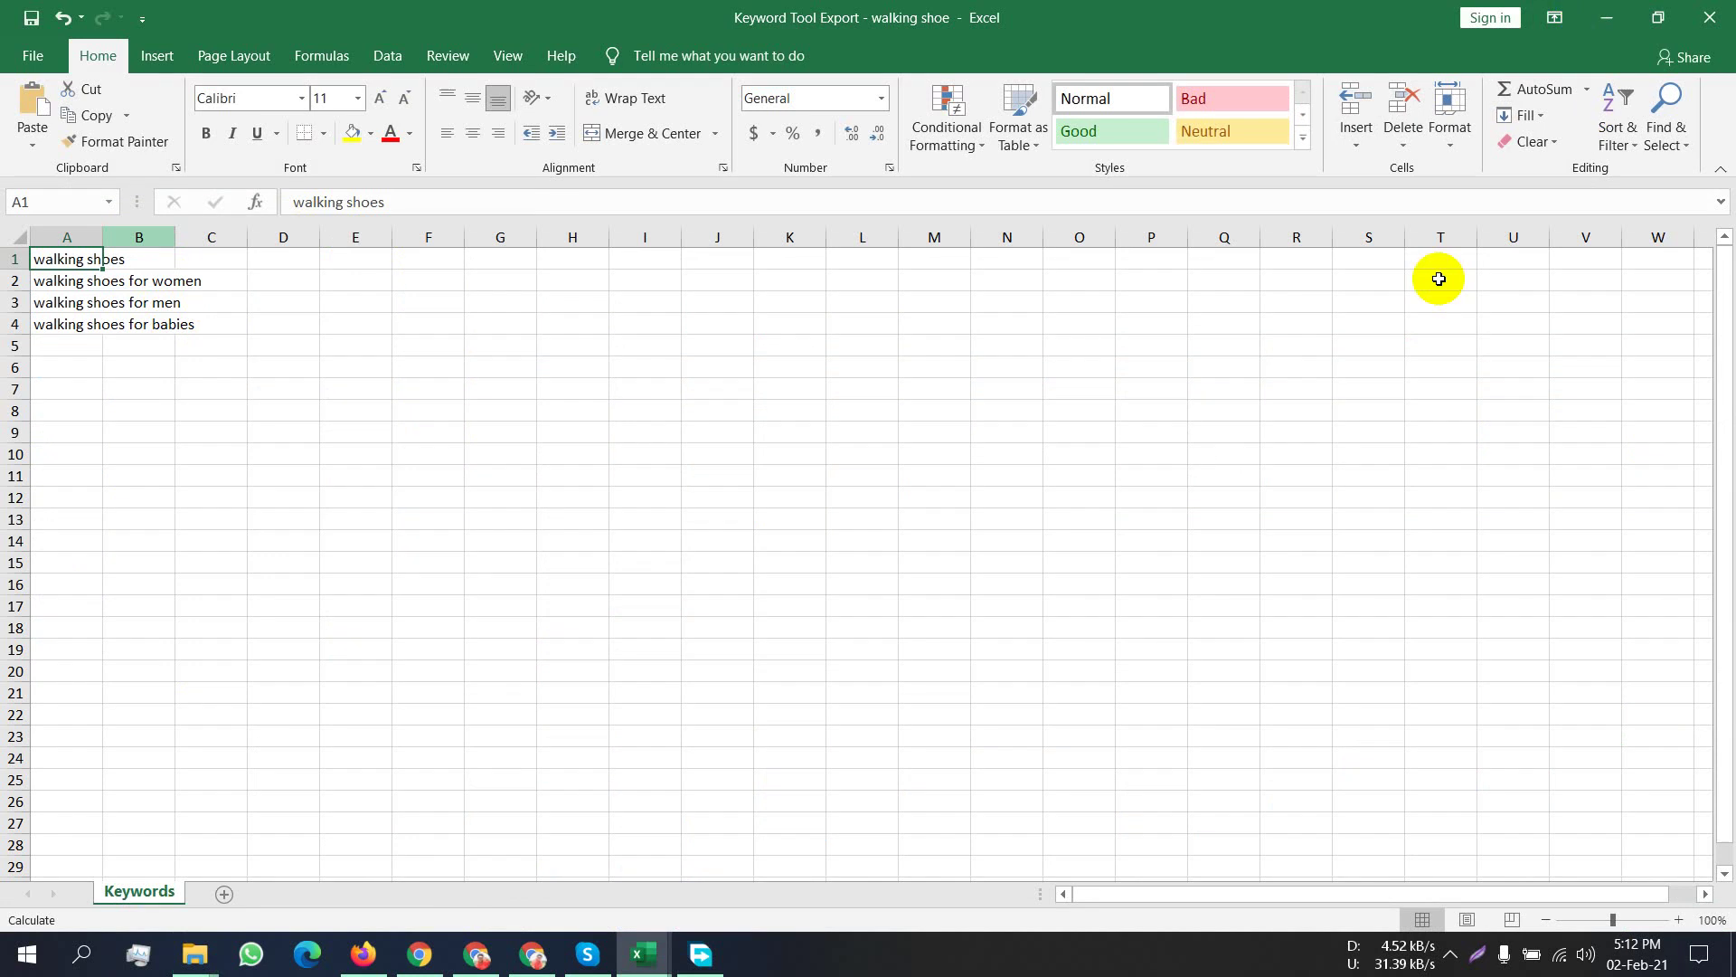
click(1718, 9)
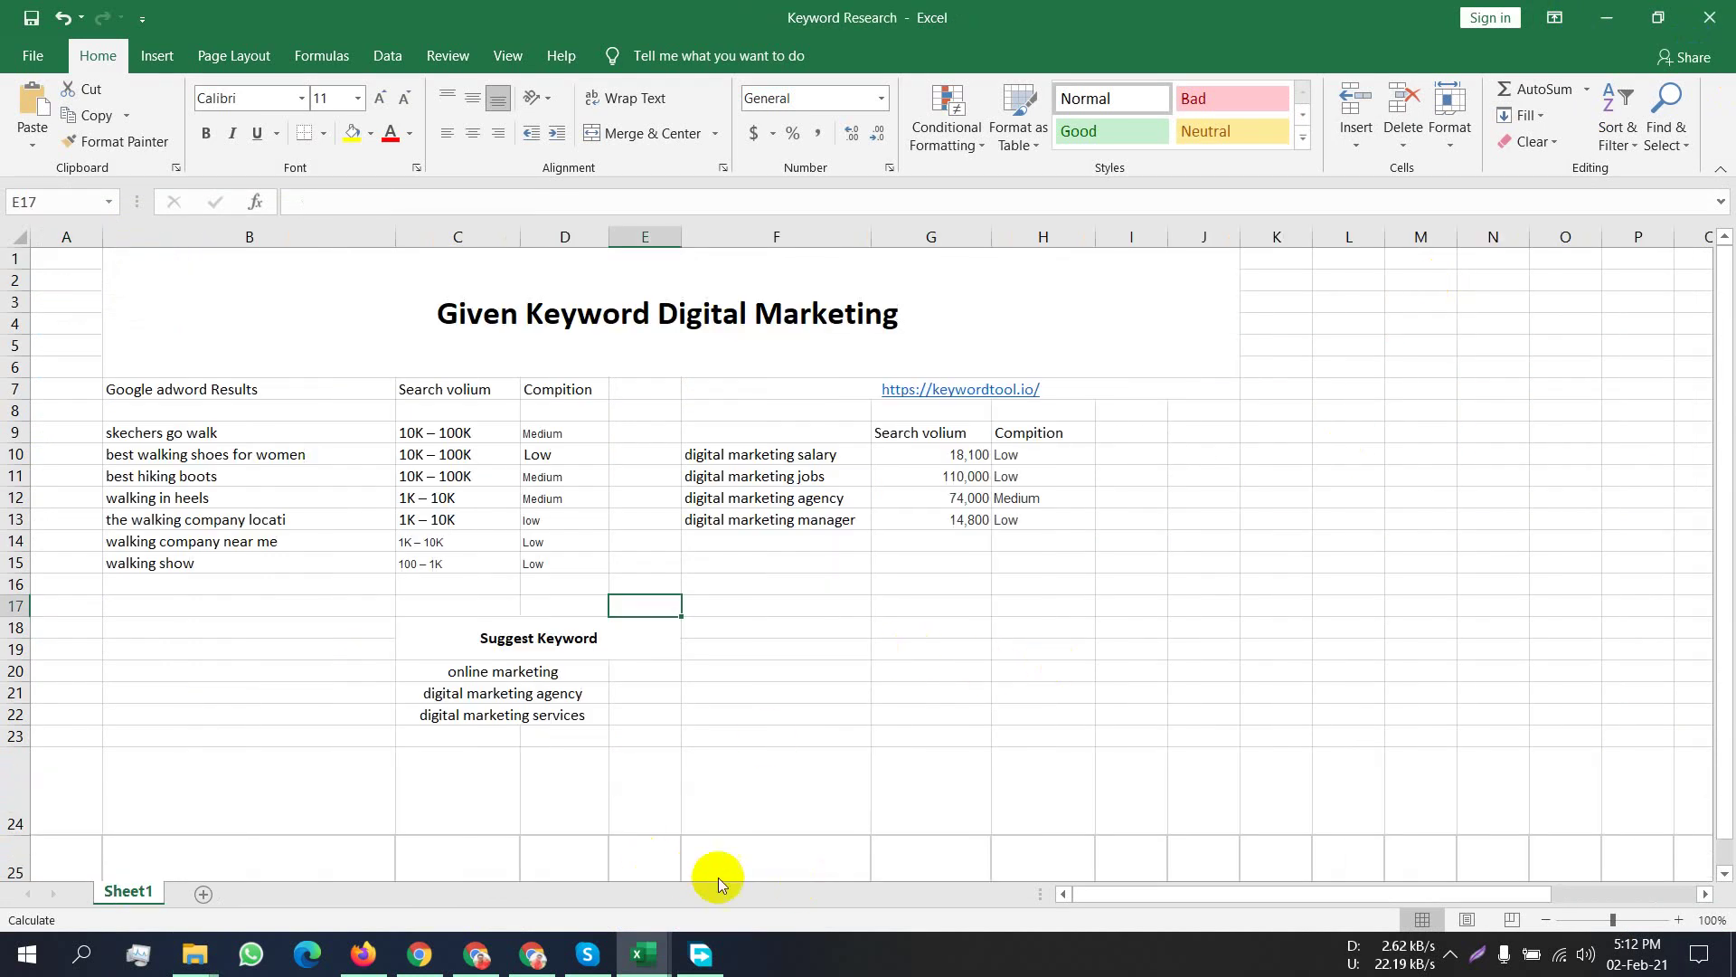
Close the "Keyword Stats 2021-02-02 at 17_07_04" and Book1 workbooks without saving their changes.
mouse_move(644, 951)
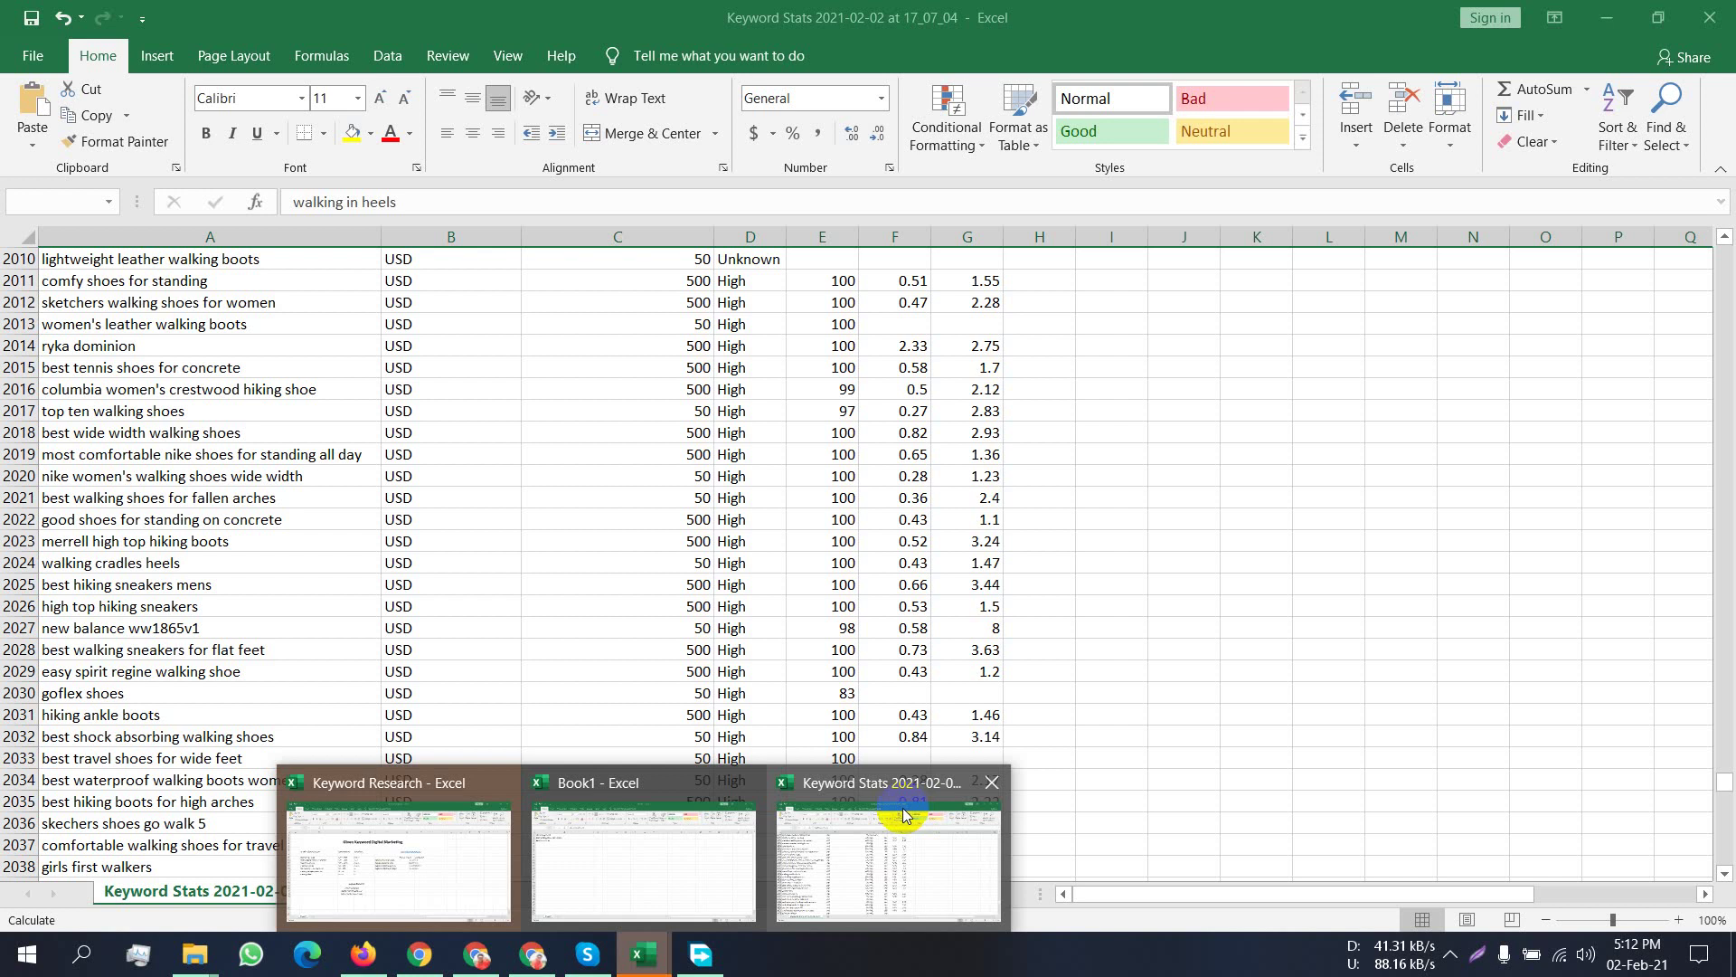
click(915, 820)
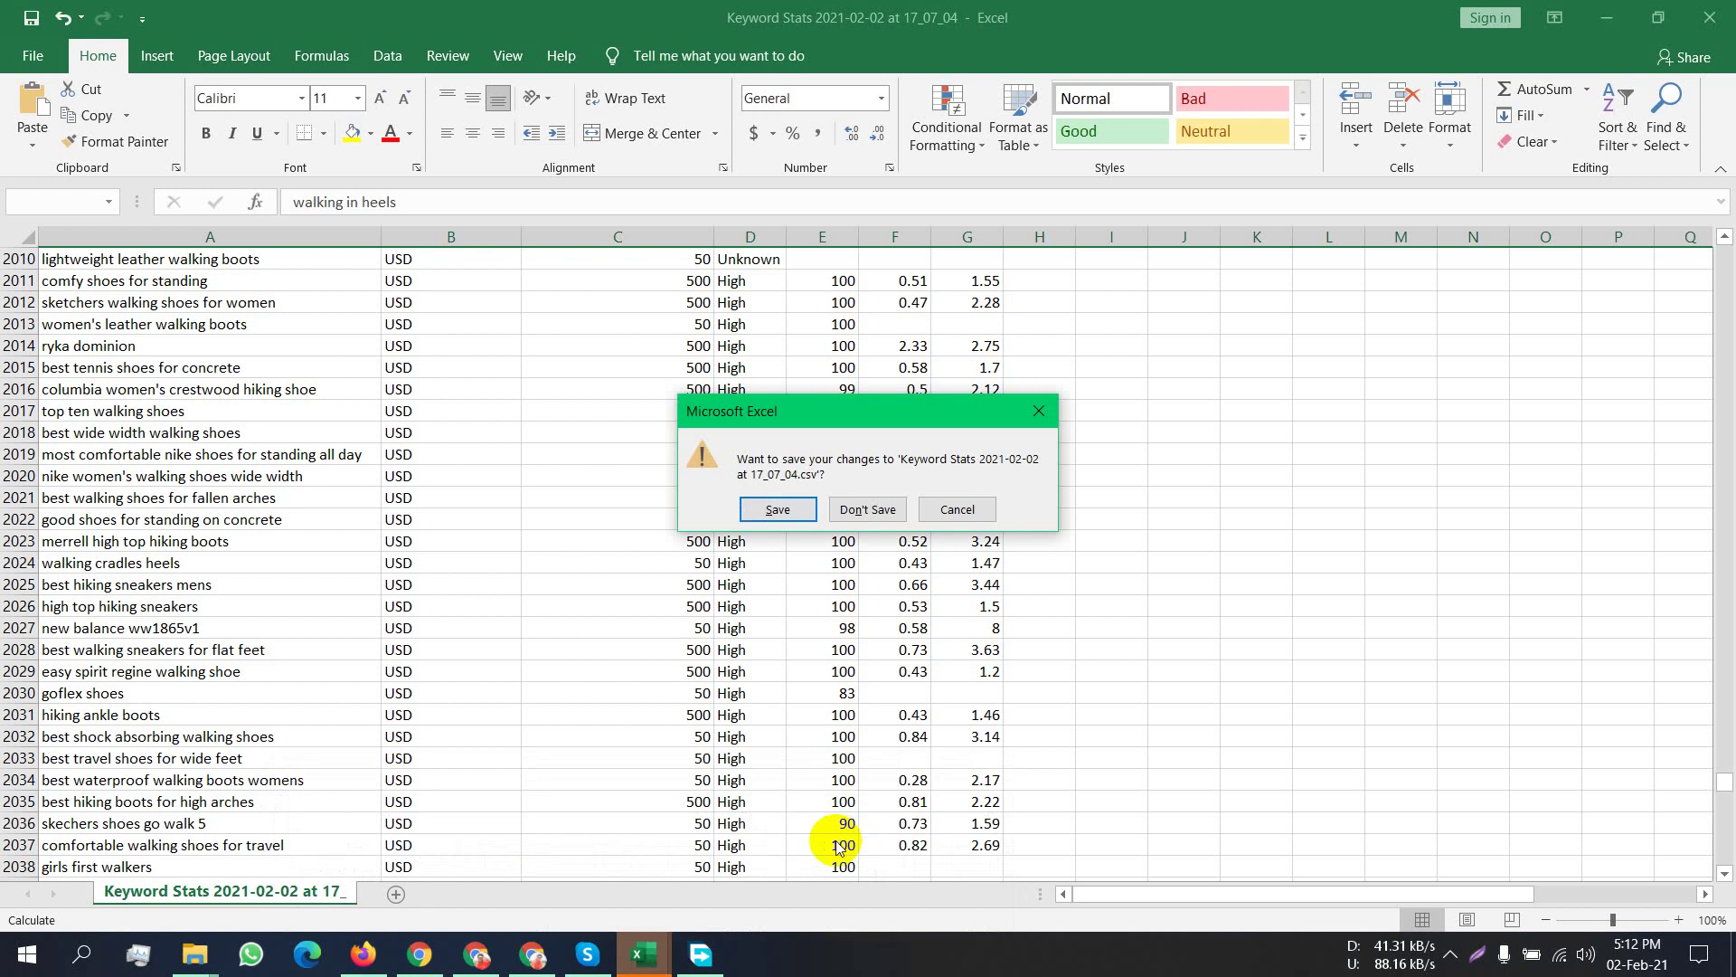
click(868, 510)
mouse_move(644, 952)
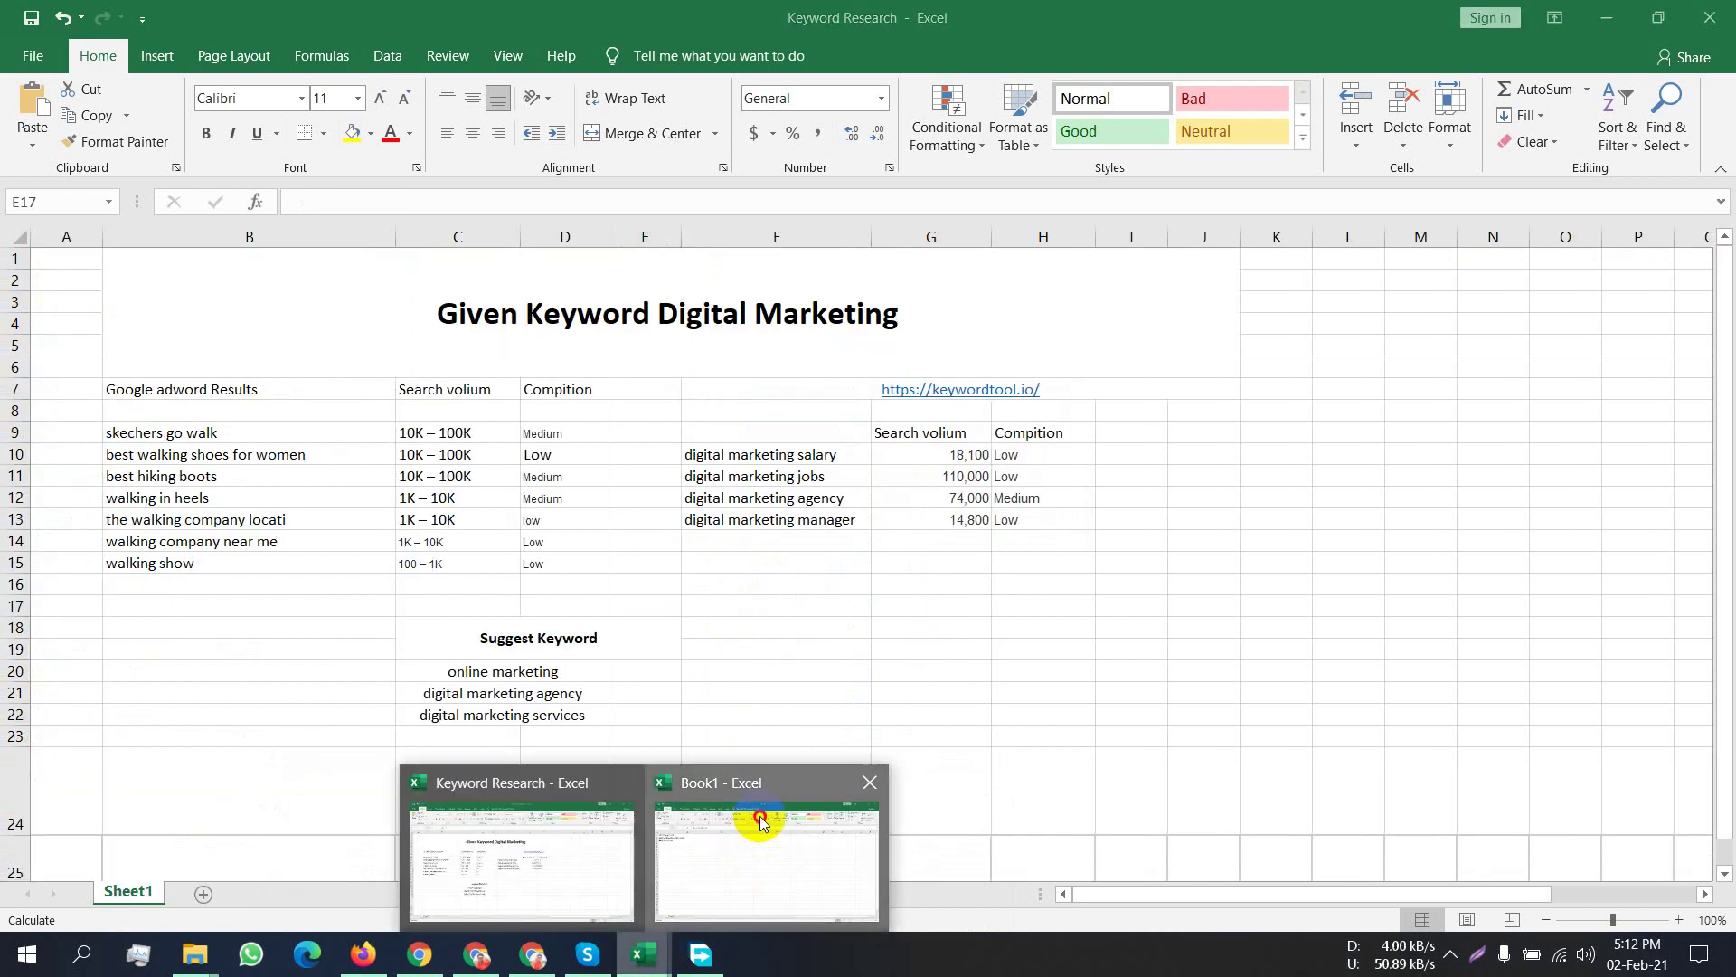
click(759, 821)
click(1709, 17)
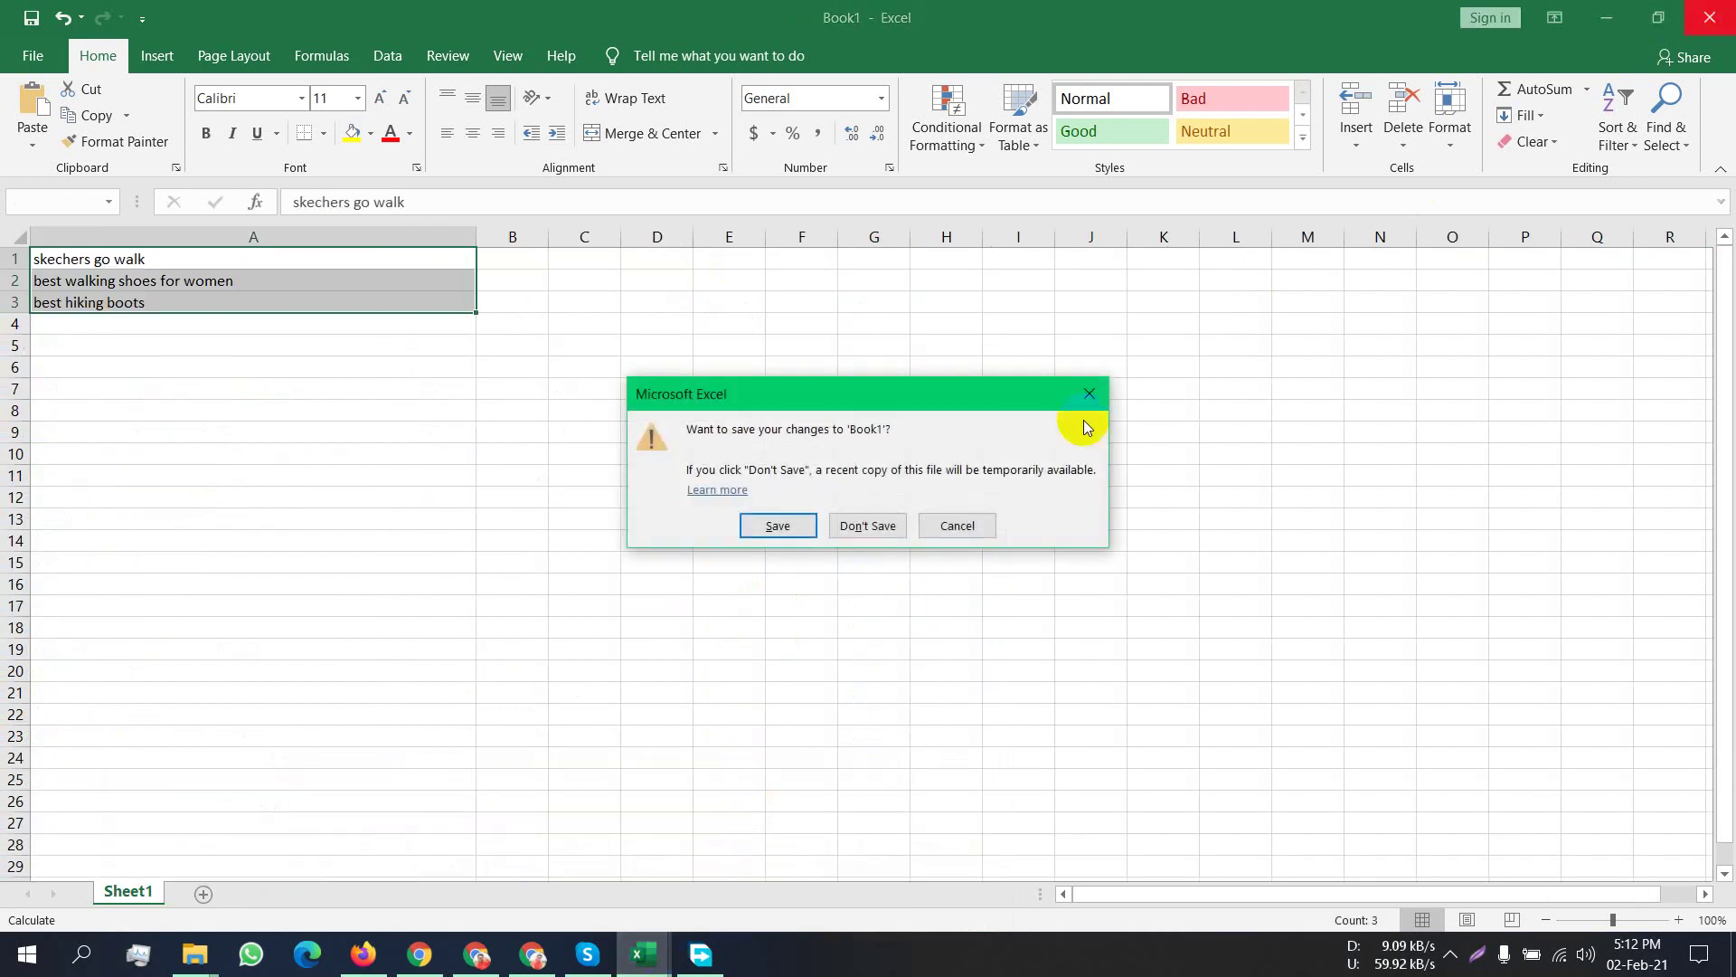
click(863, 527)
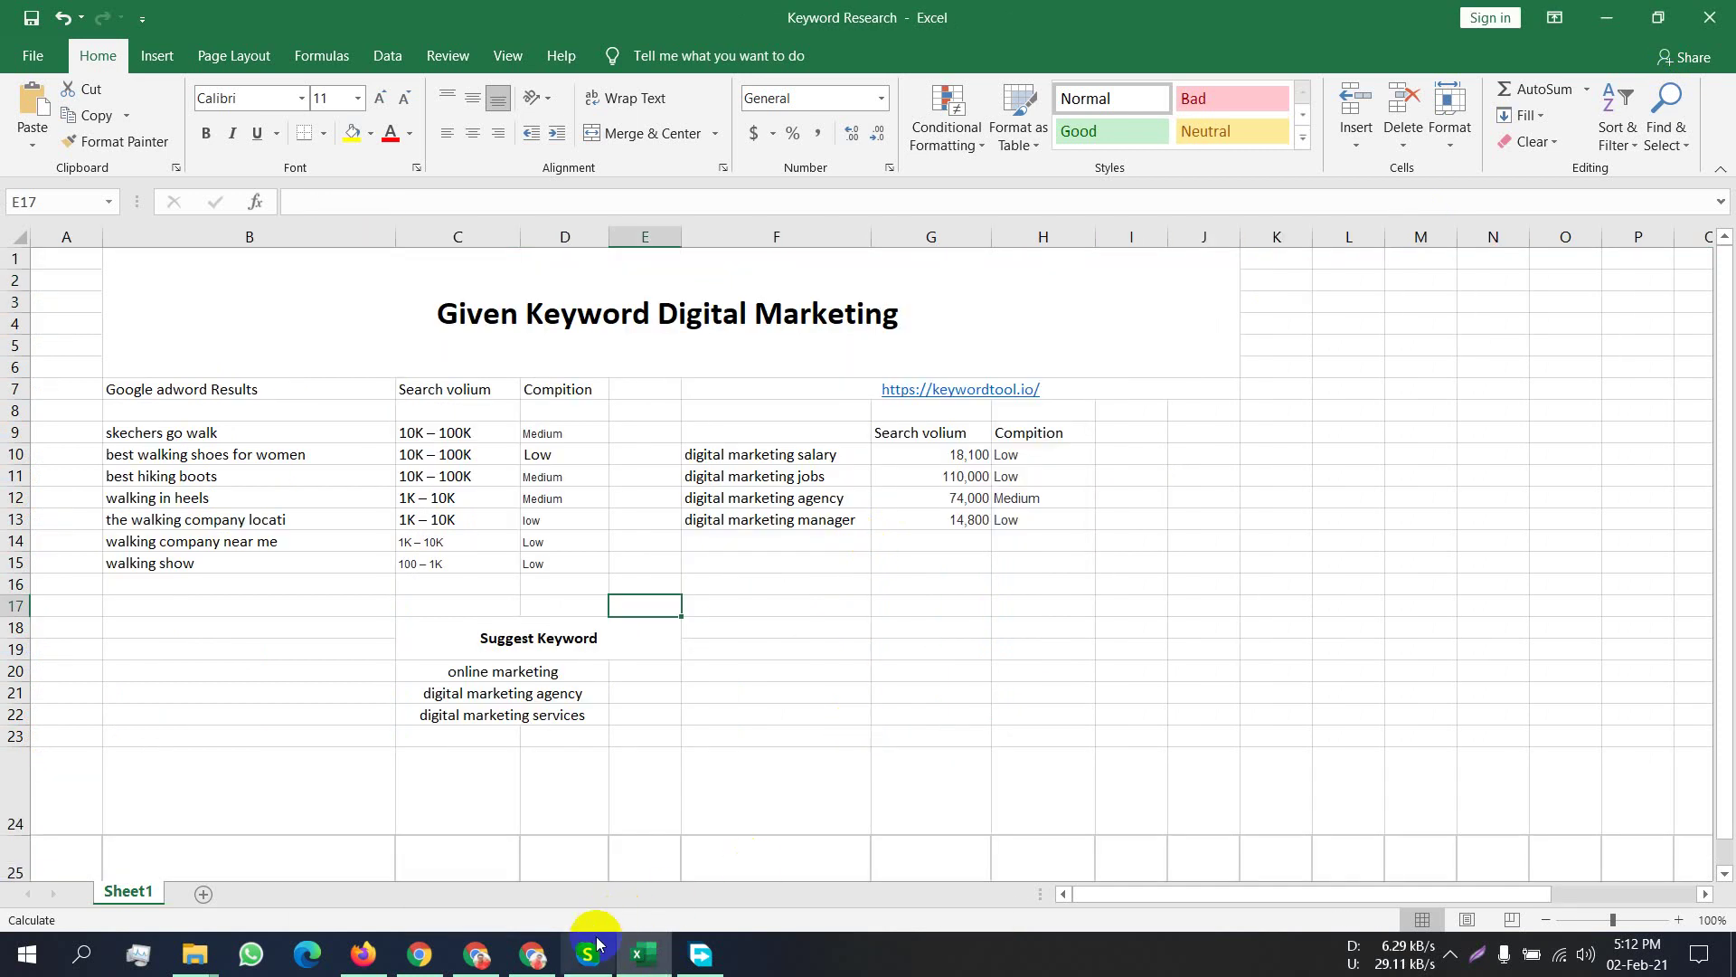
Return to keywordtool.io in Chrome, export the four selected keywords to CSV and download the file.
click(531, 965)
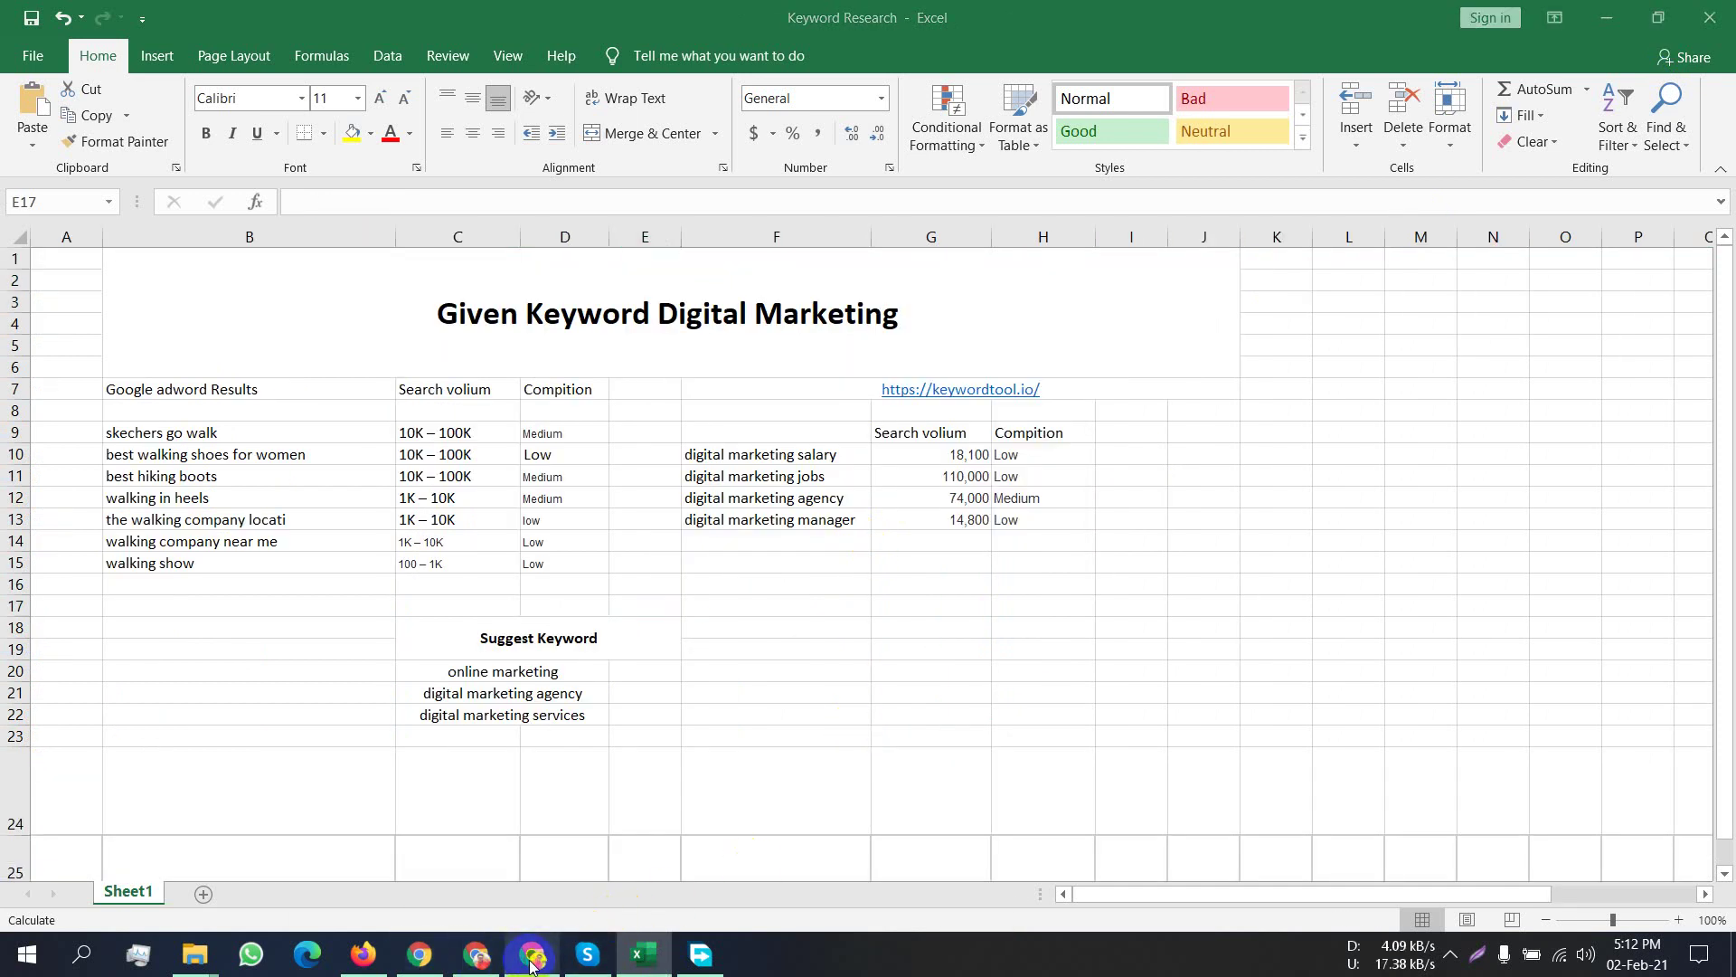
click(362, 955)
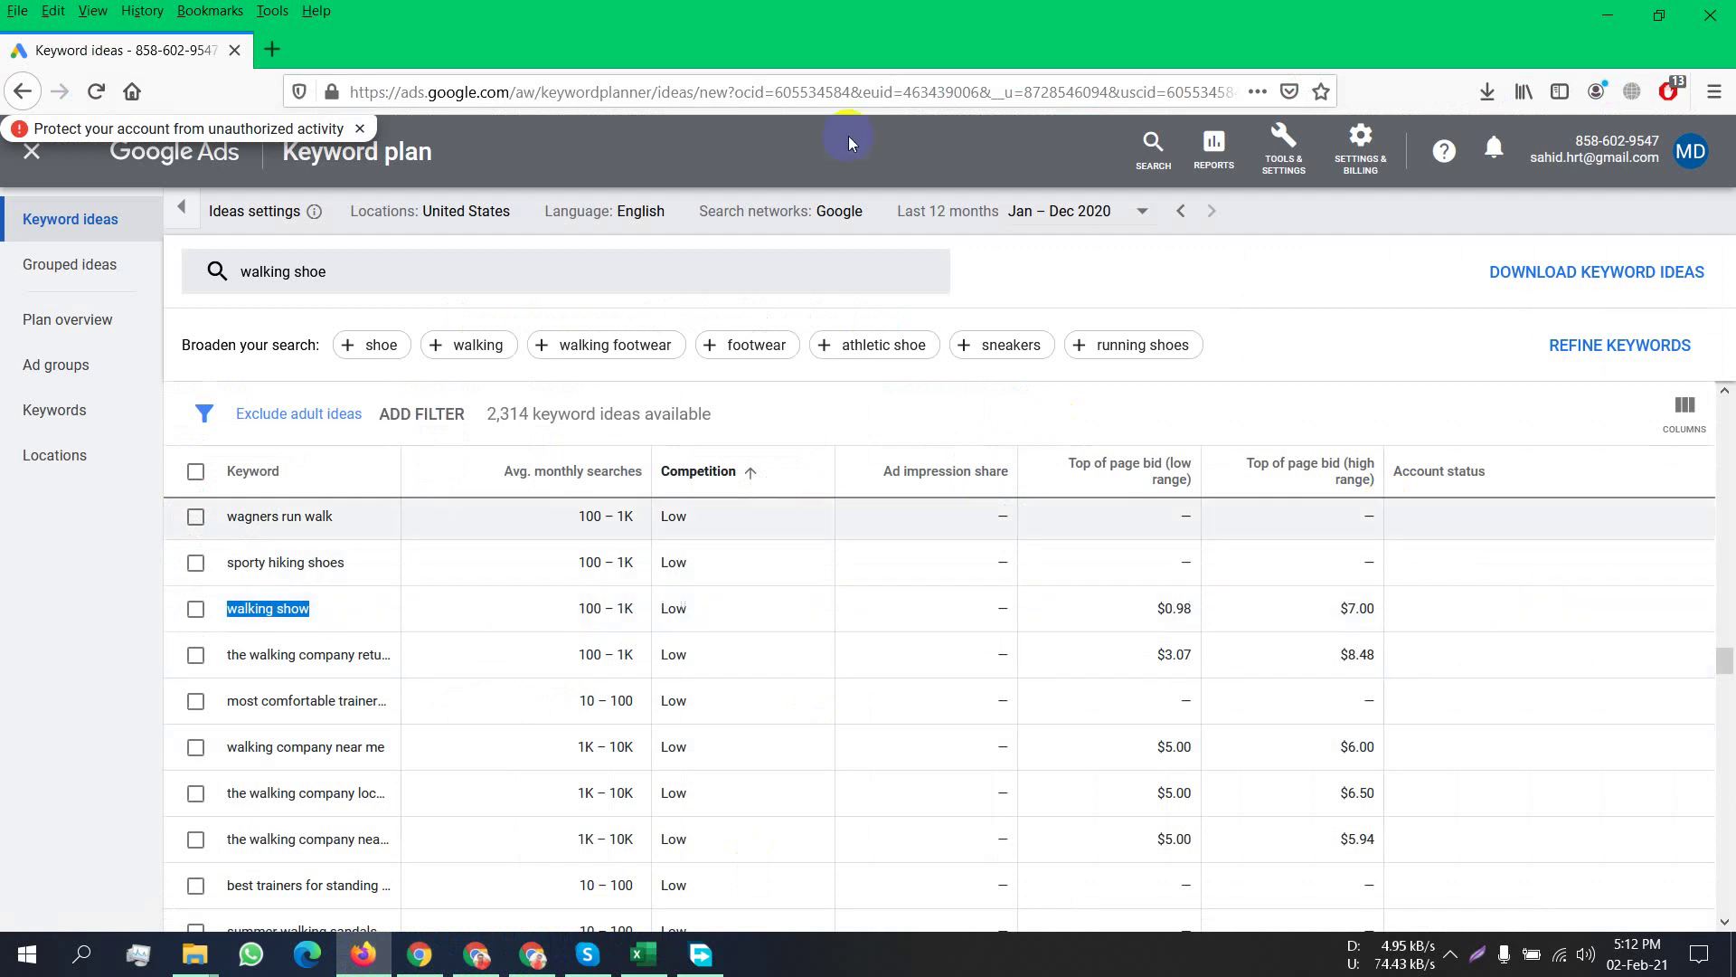
click(478, 957)
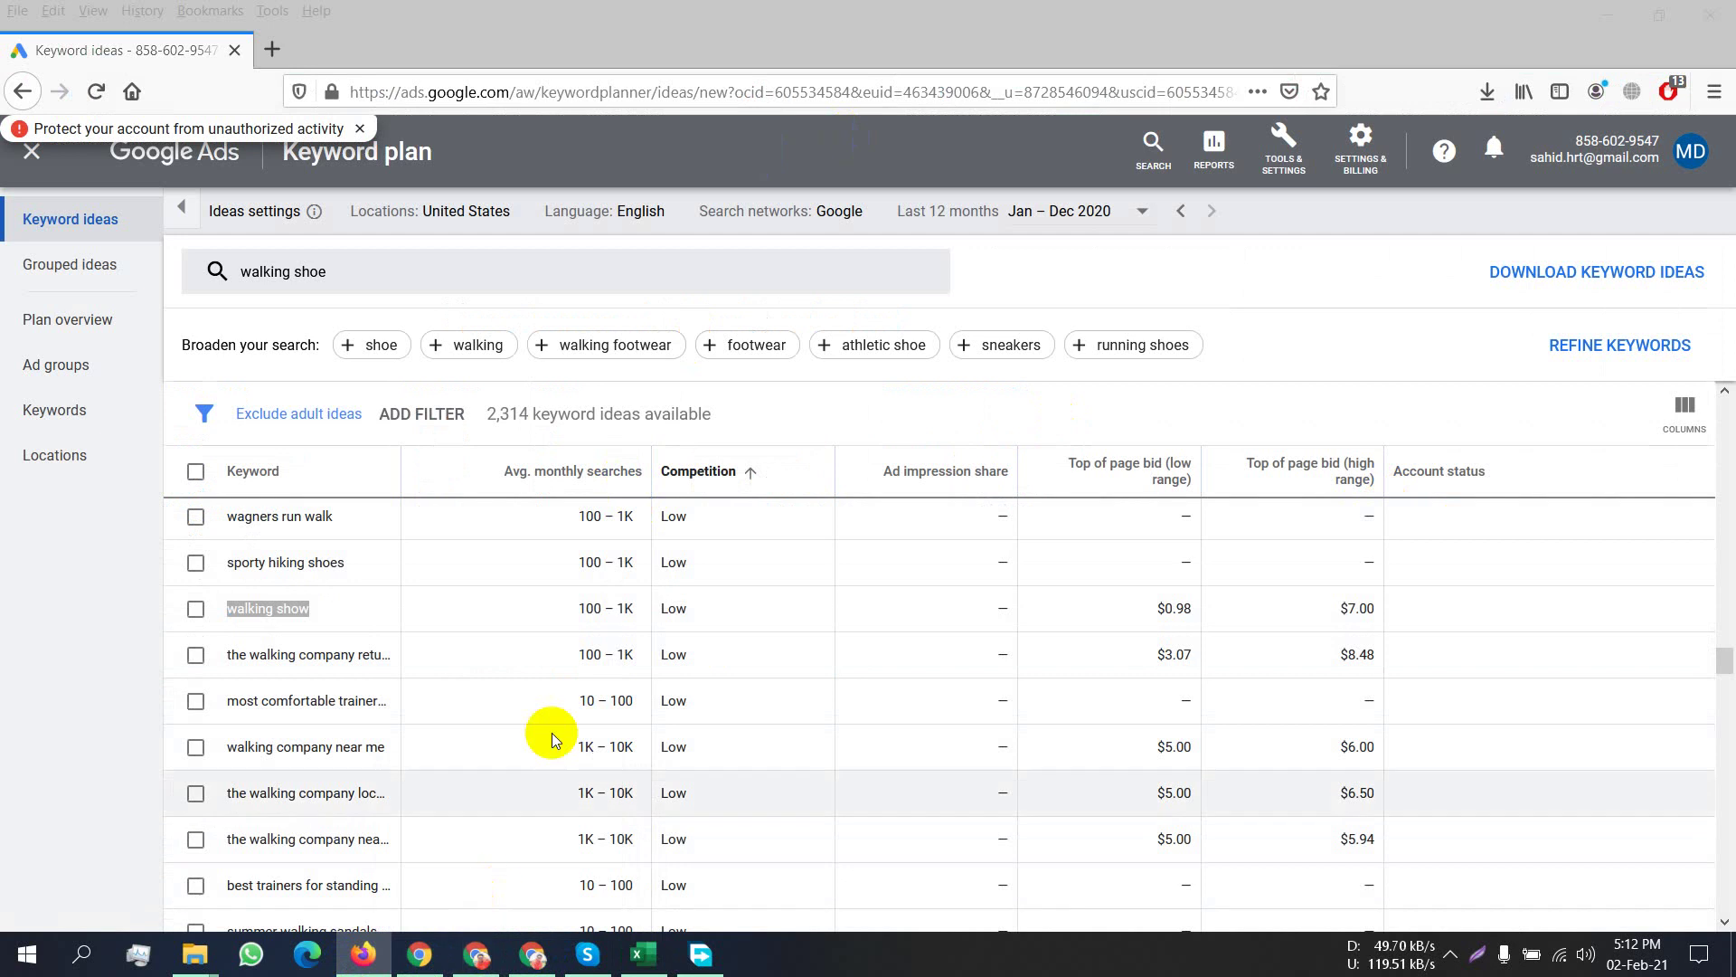
click(1603, 11)
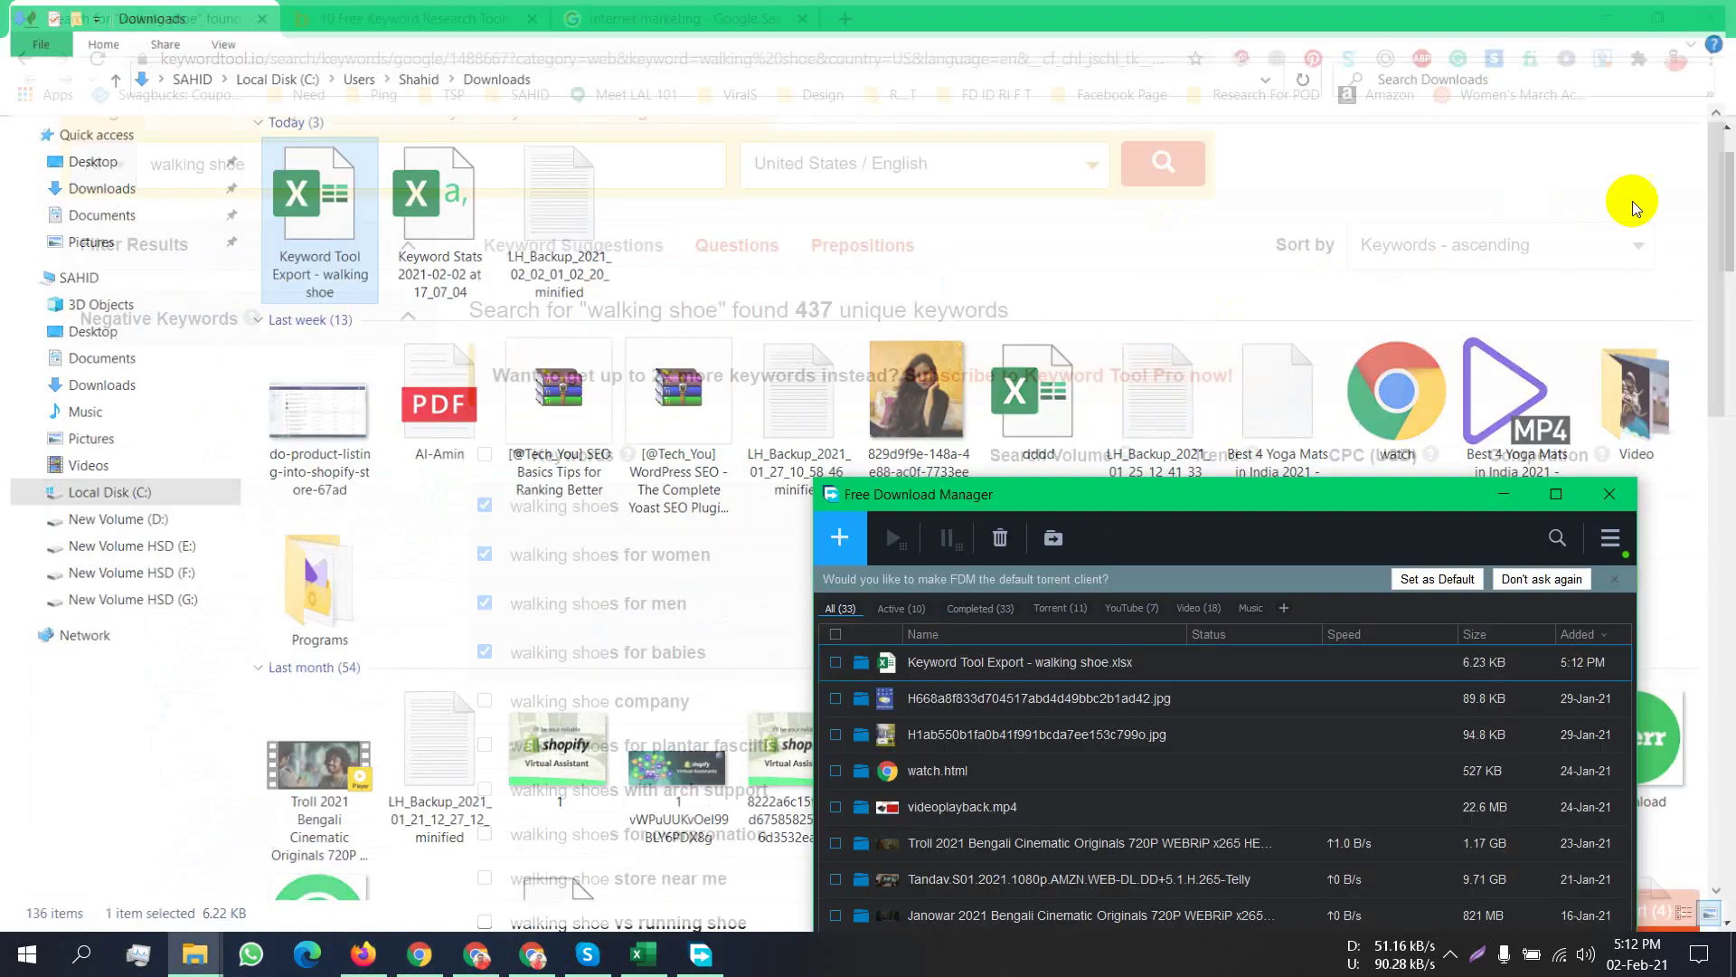
click(373, 508)
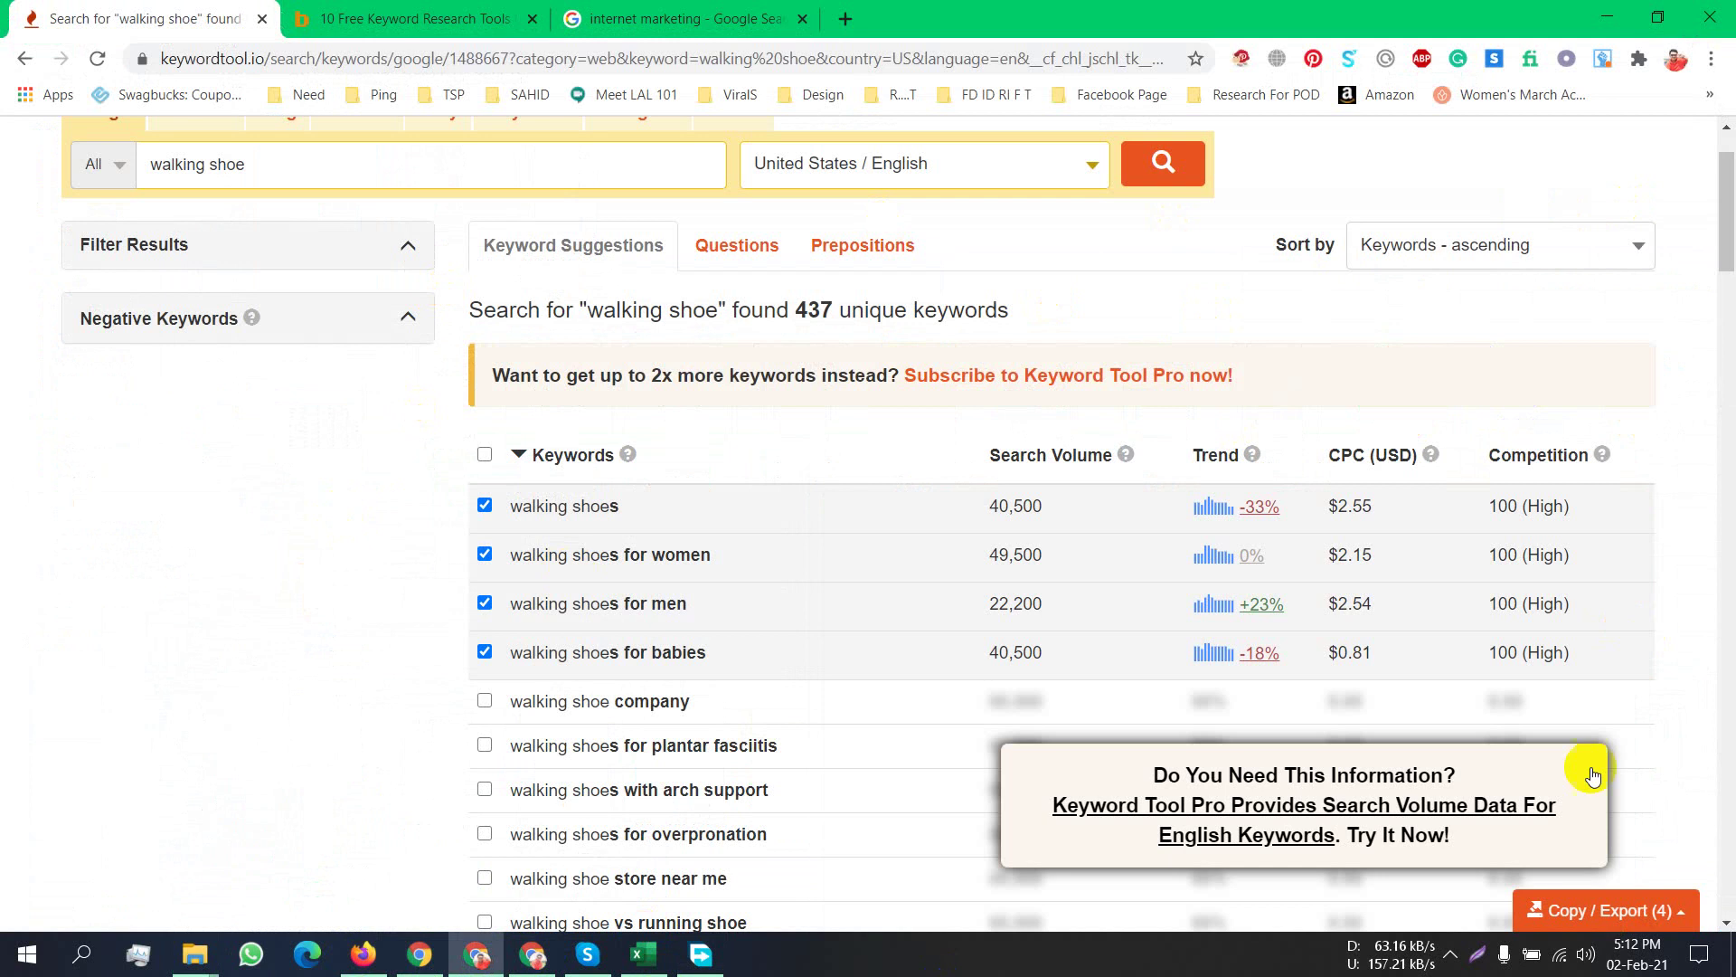
click(1584, 910)
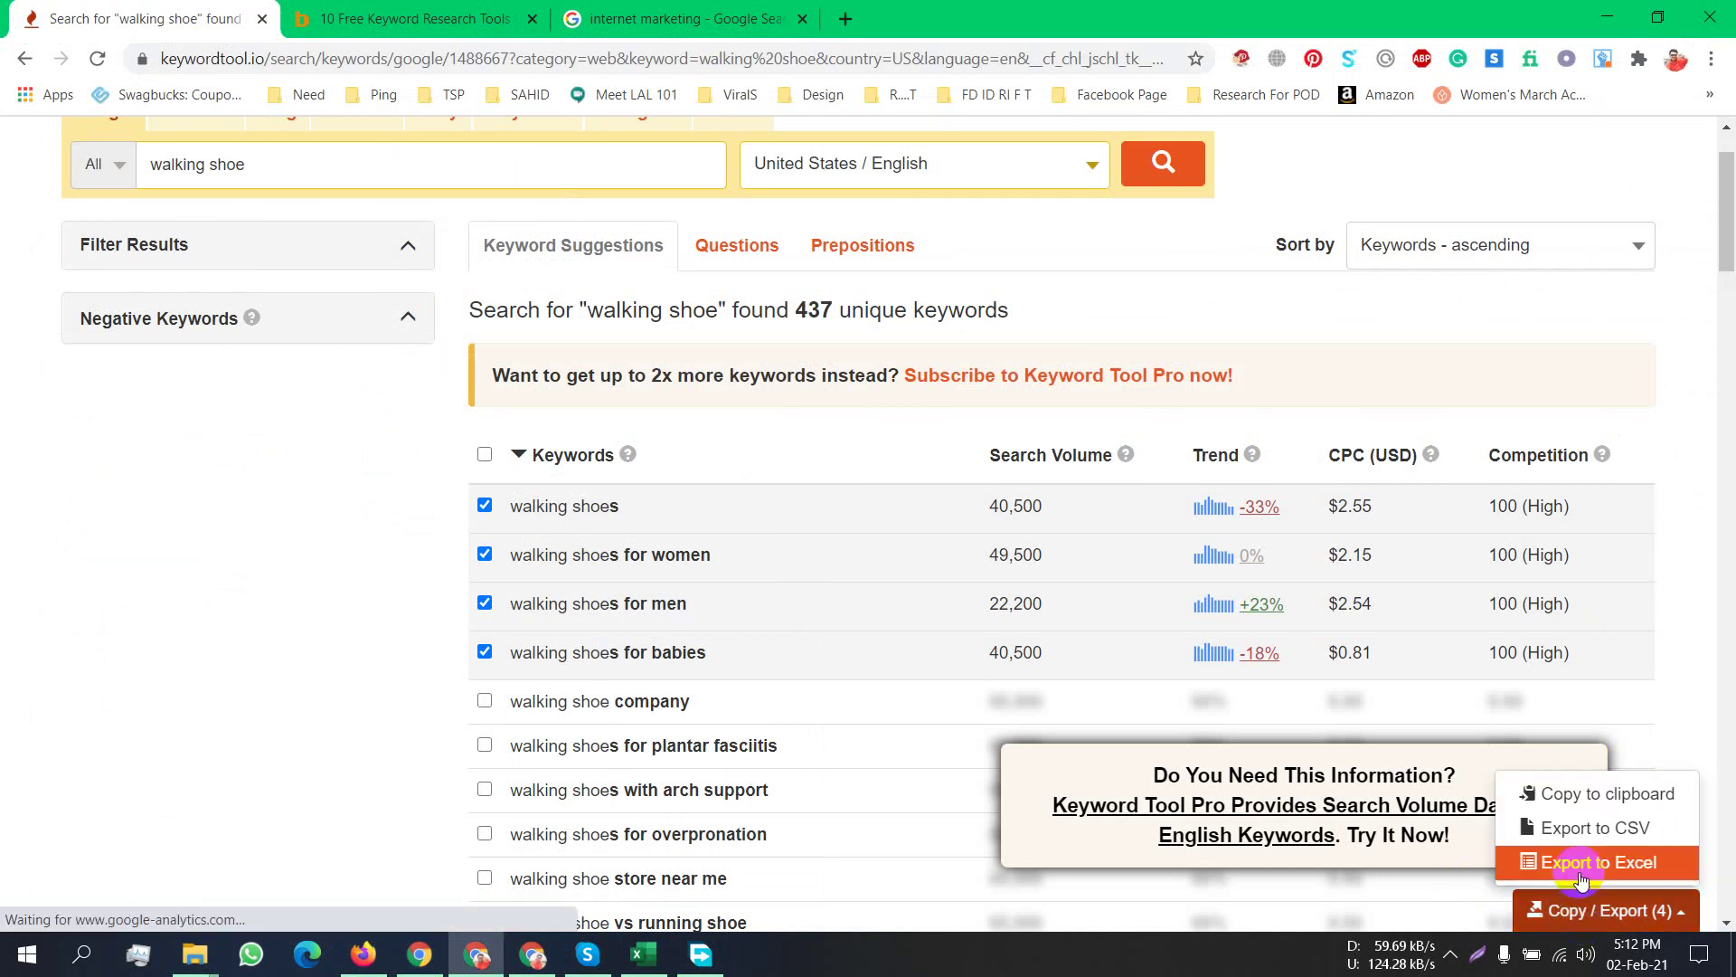
click(1586, 828)
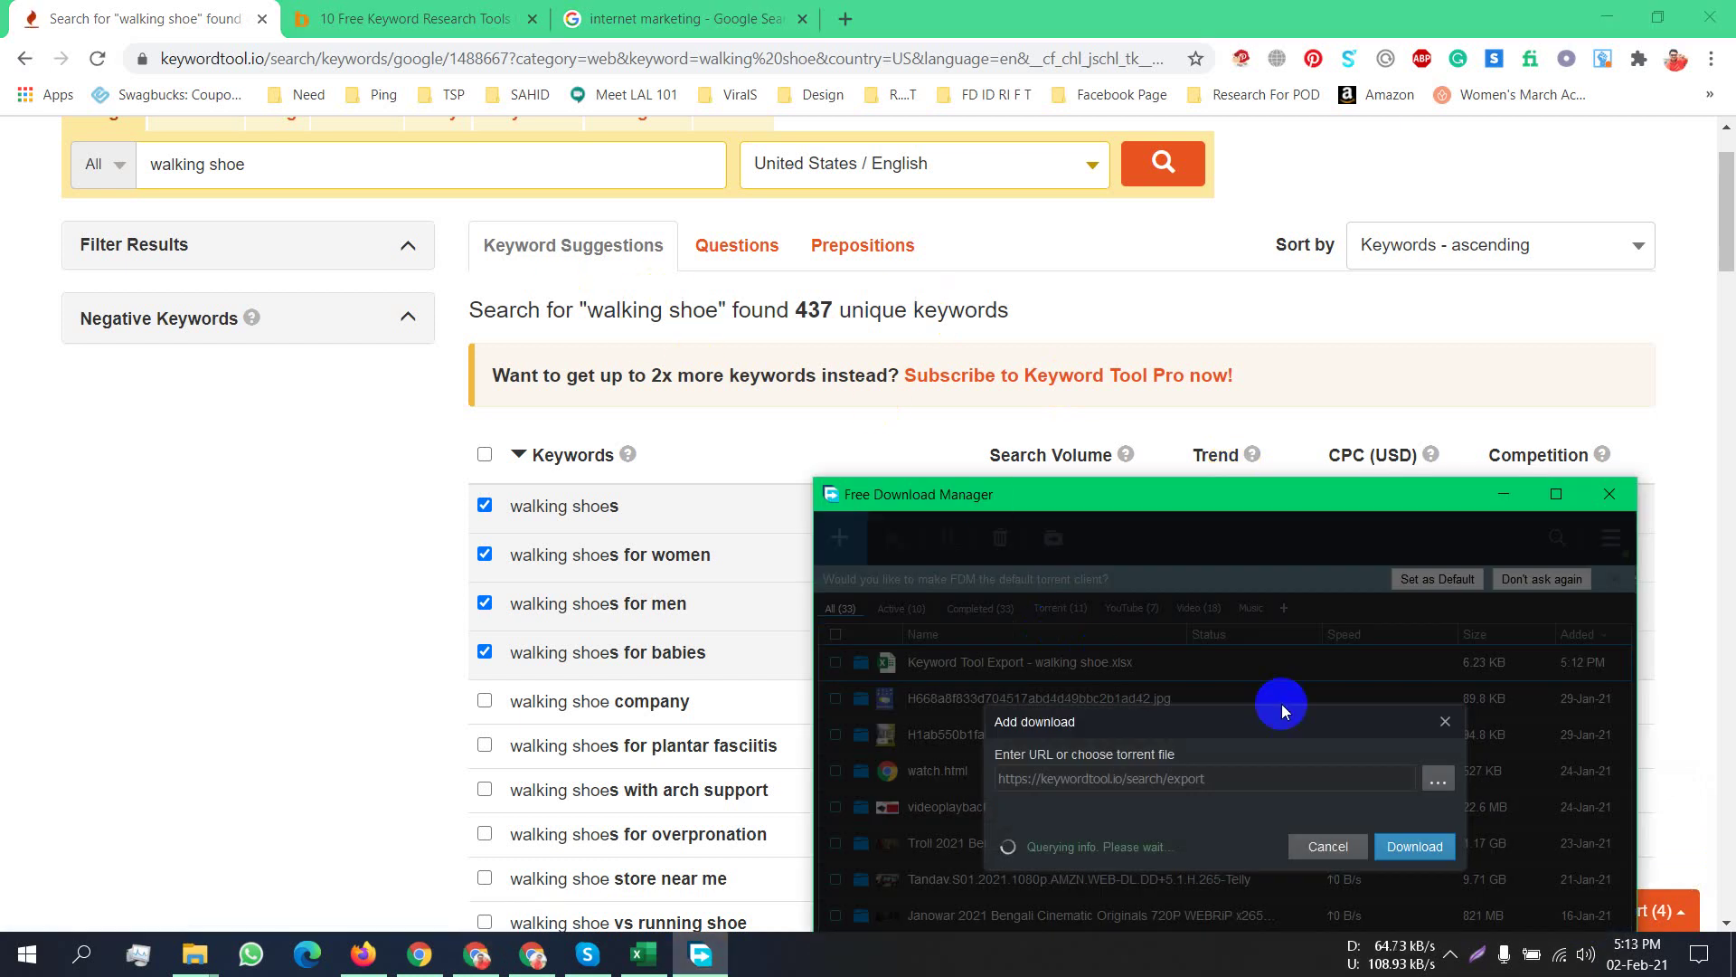
click(1429, 886)
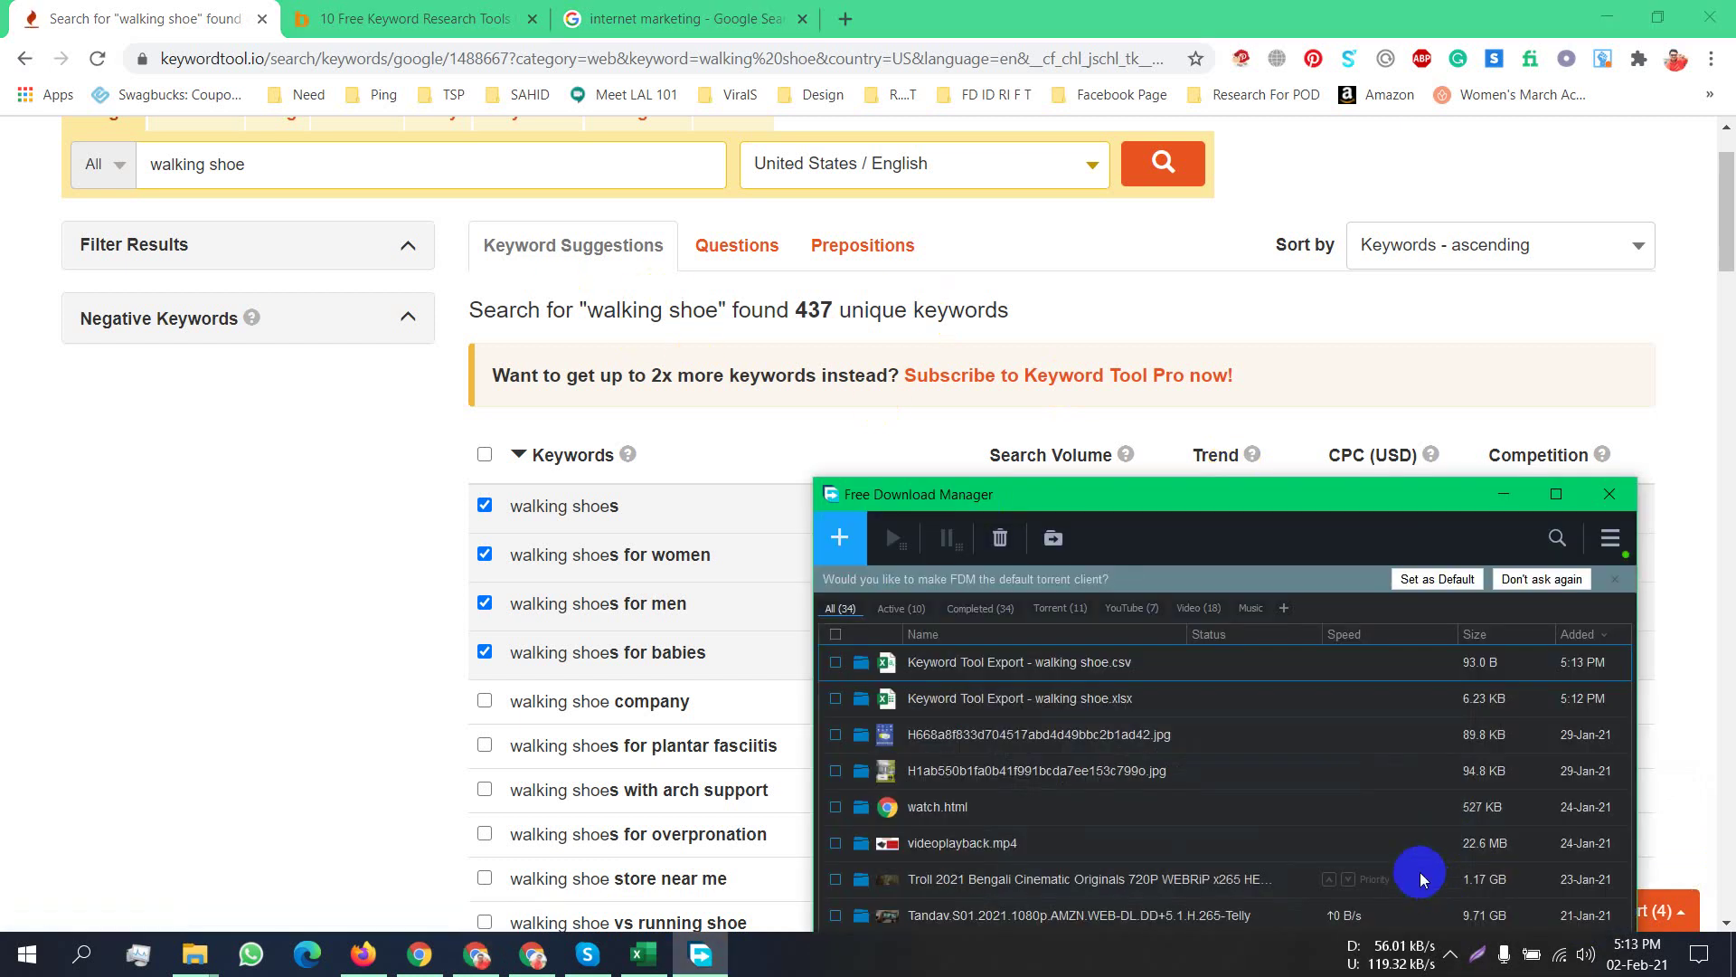
Show the downloaded "Keyword Tool Export - walking shoe.csv" in its folder and open it in Excel.
right_click(977, 674)
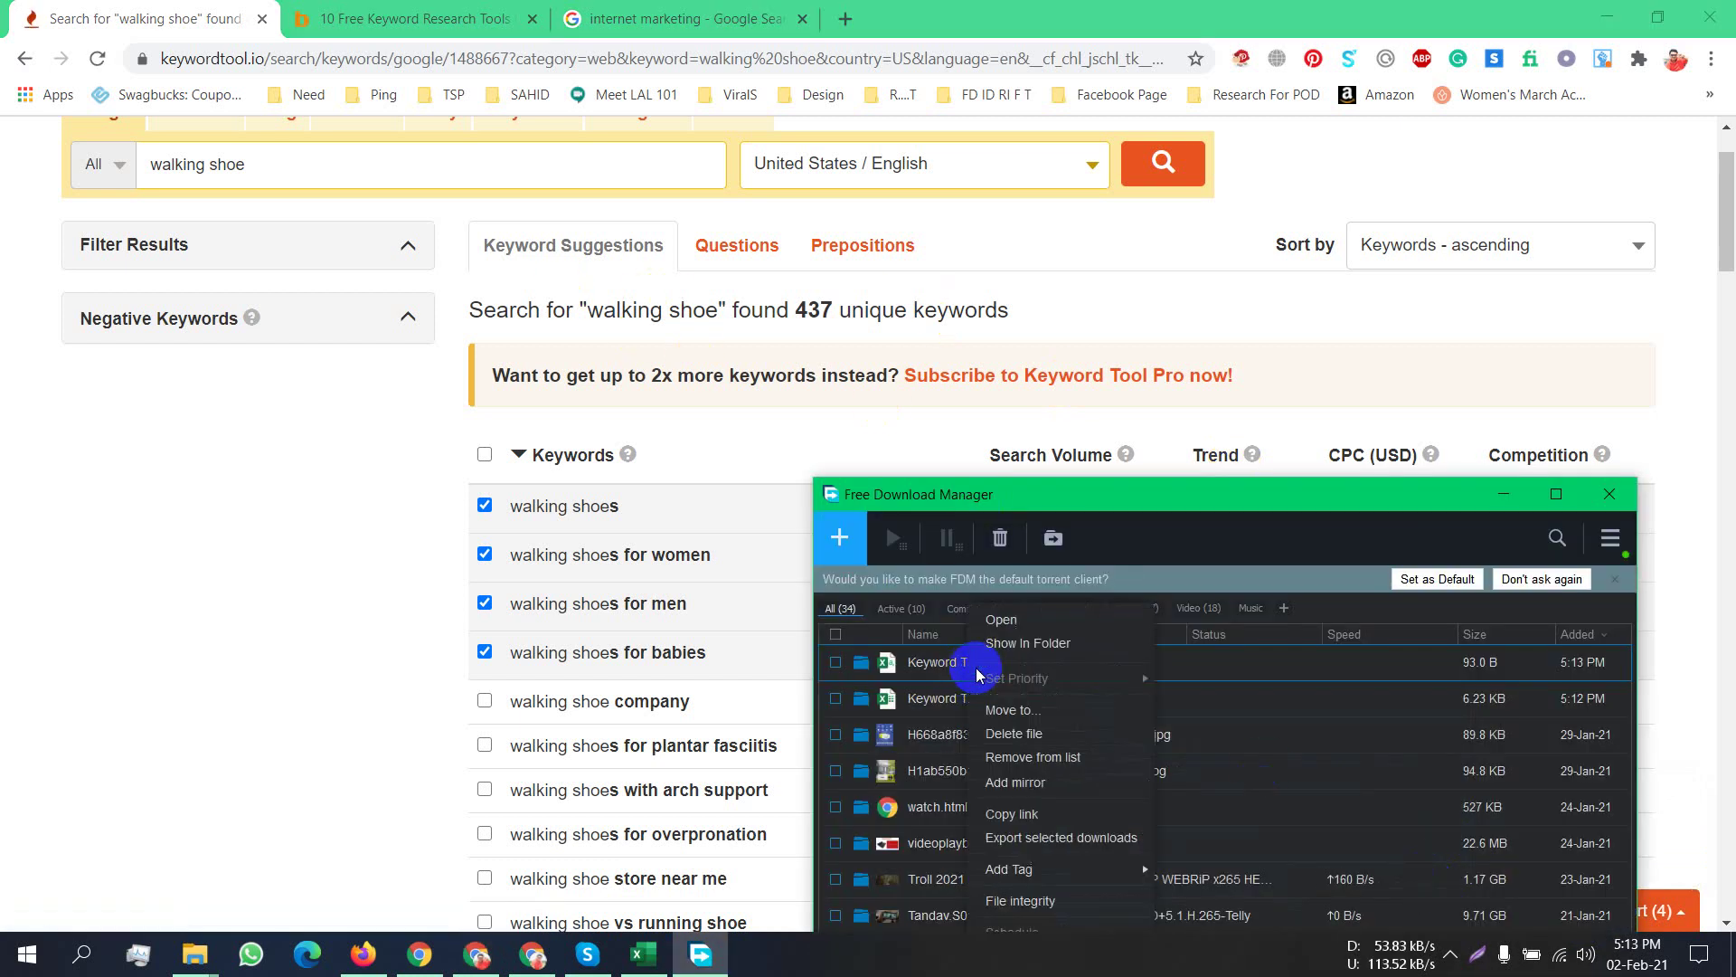
click(1023, 644)
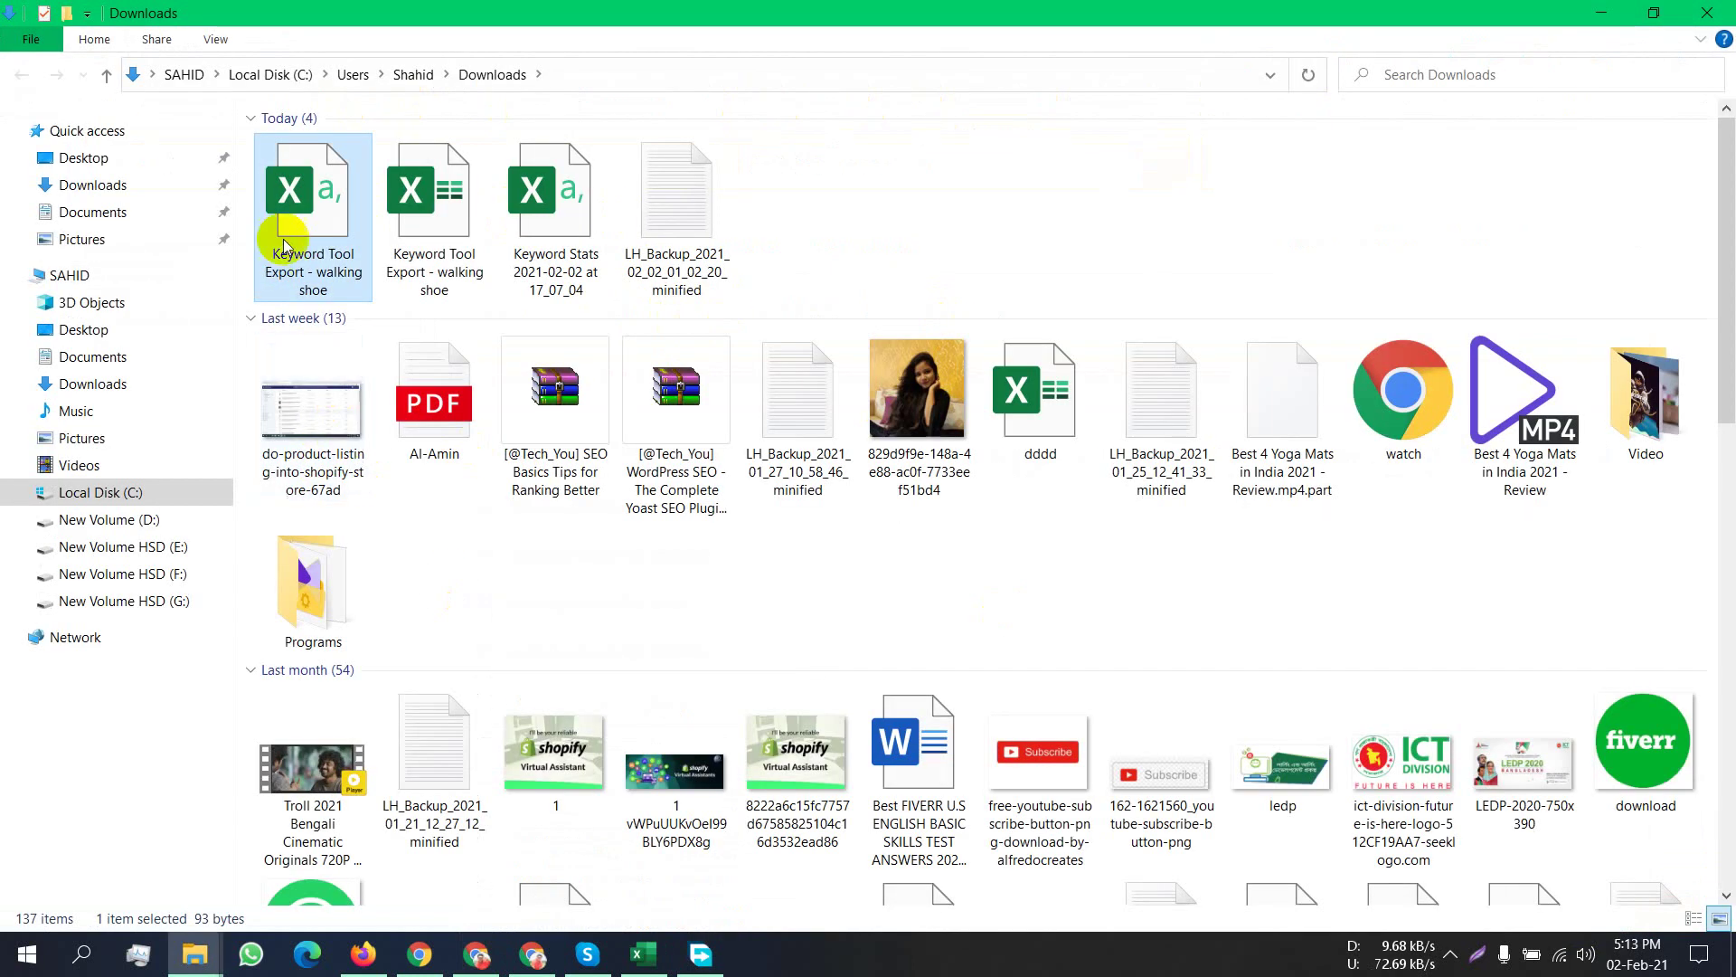
double_click(284, 243)
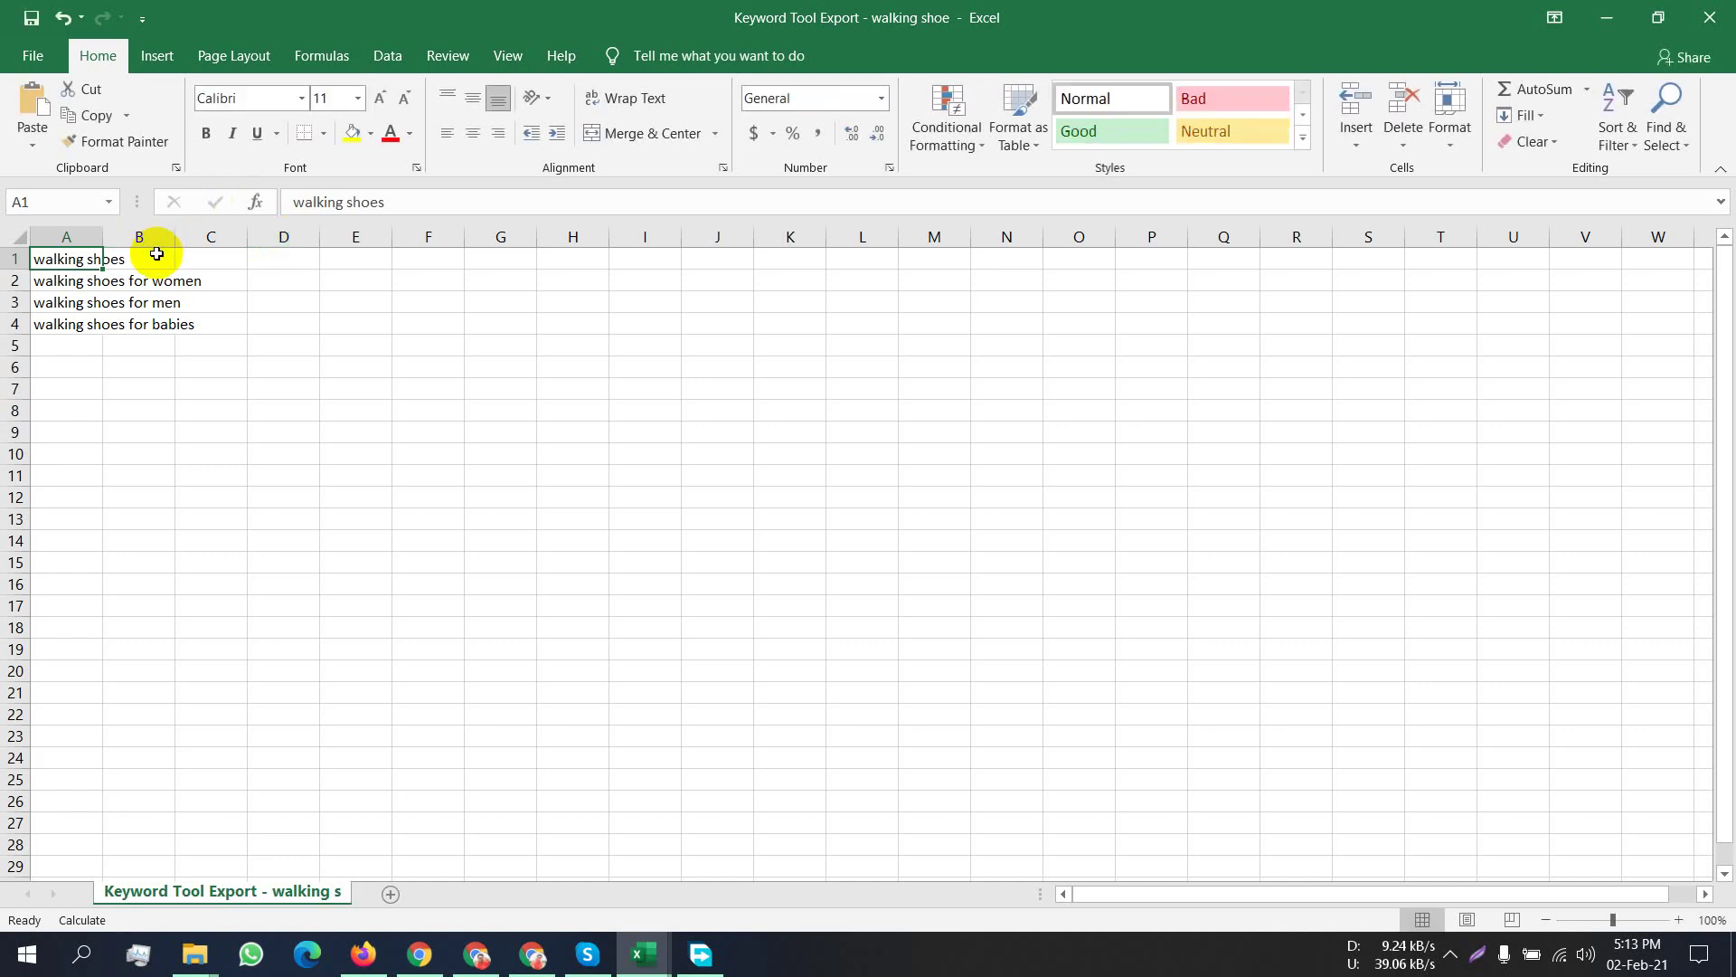
Copy the four keywords from A1:A4 of the CSV export into F10:F13 of the Keyword Research workbook, replacing the digital marketing keywords.
drag(75, 330, 44, 249)
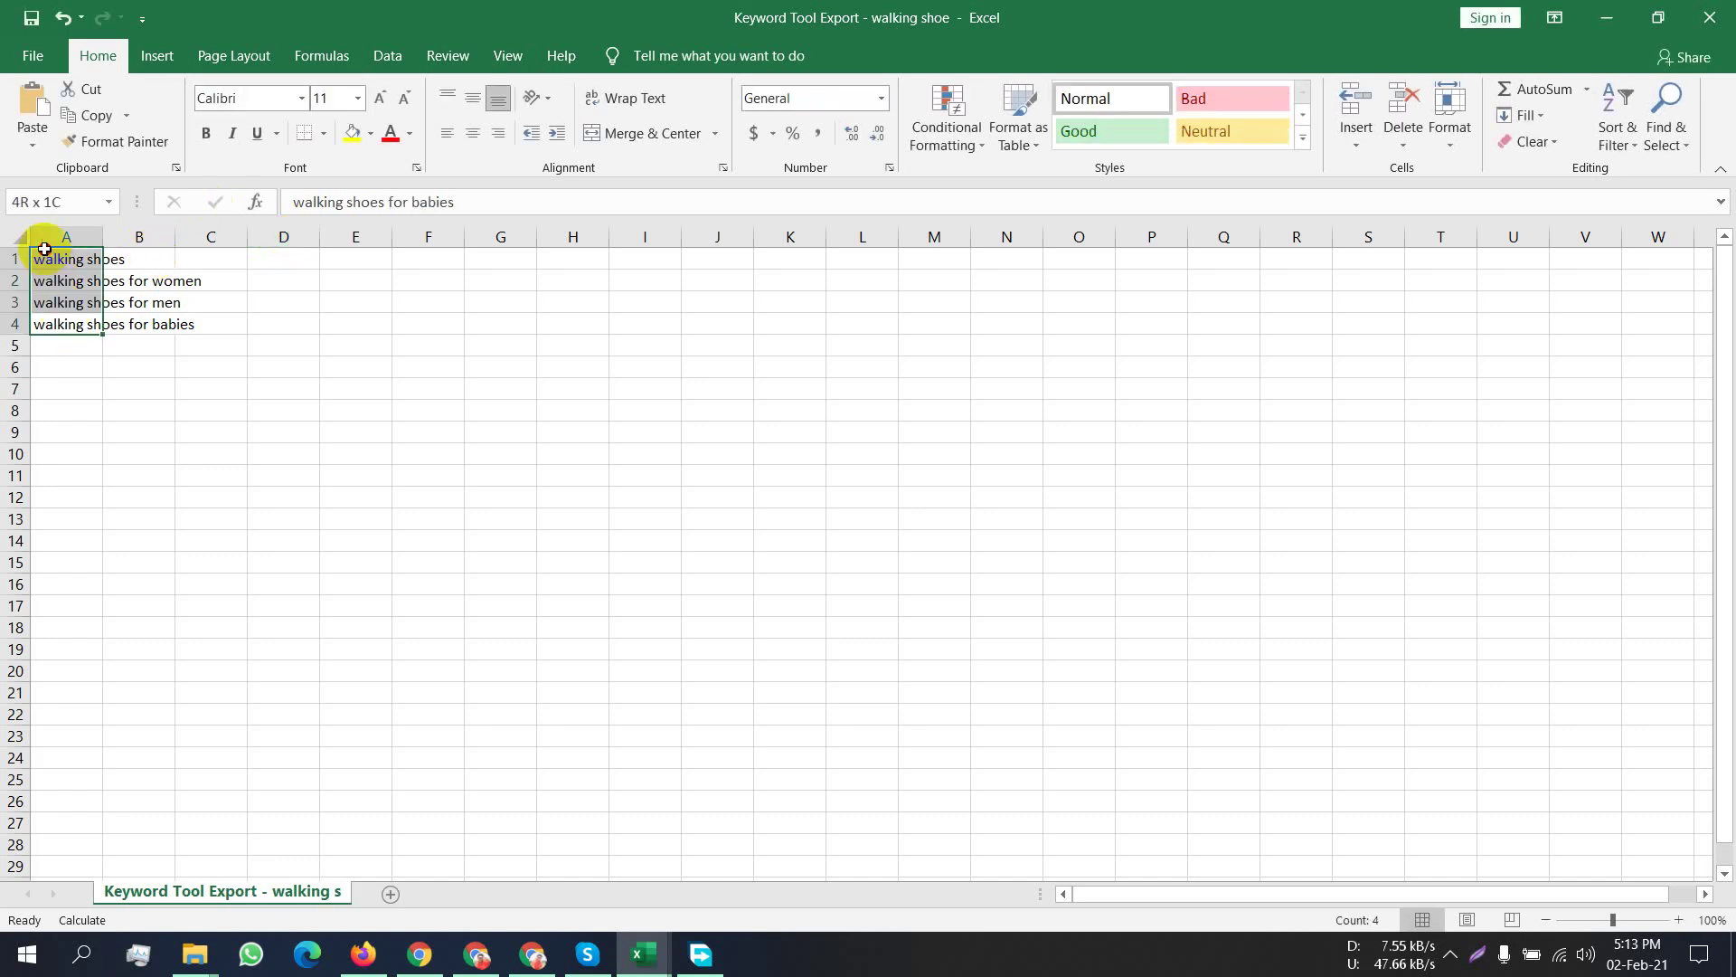
key(ctrl+c)
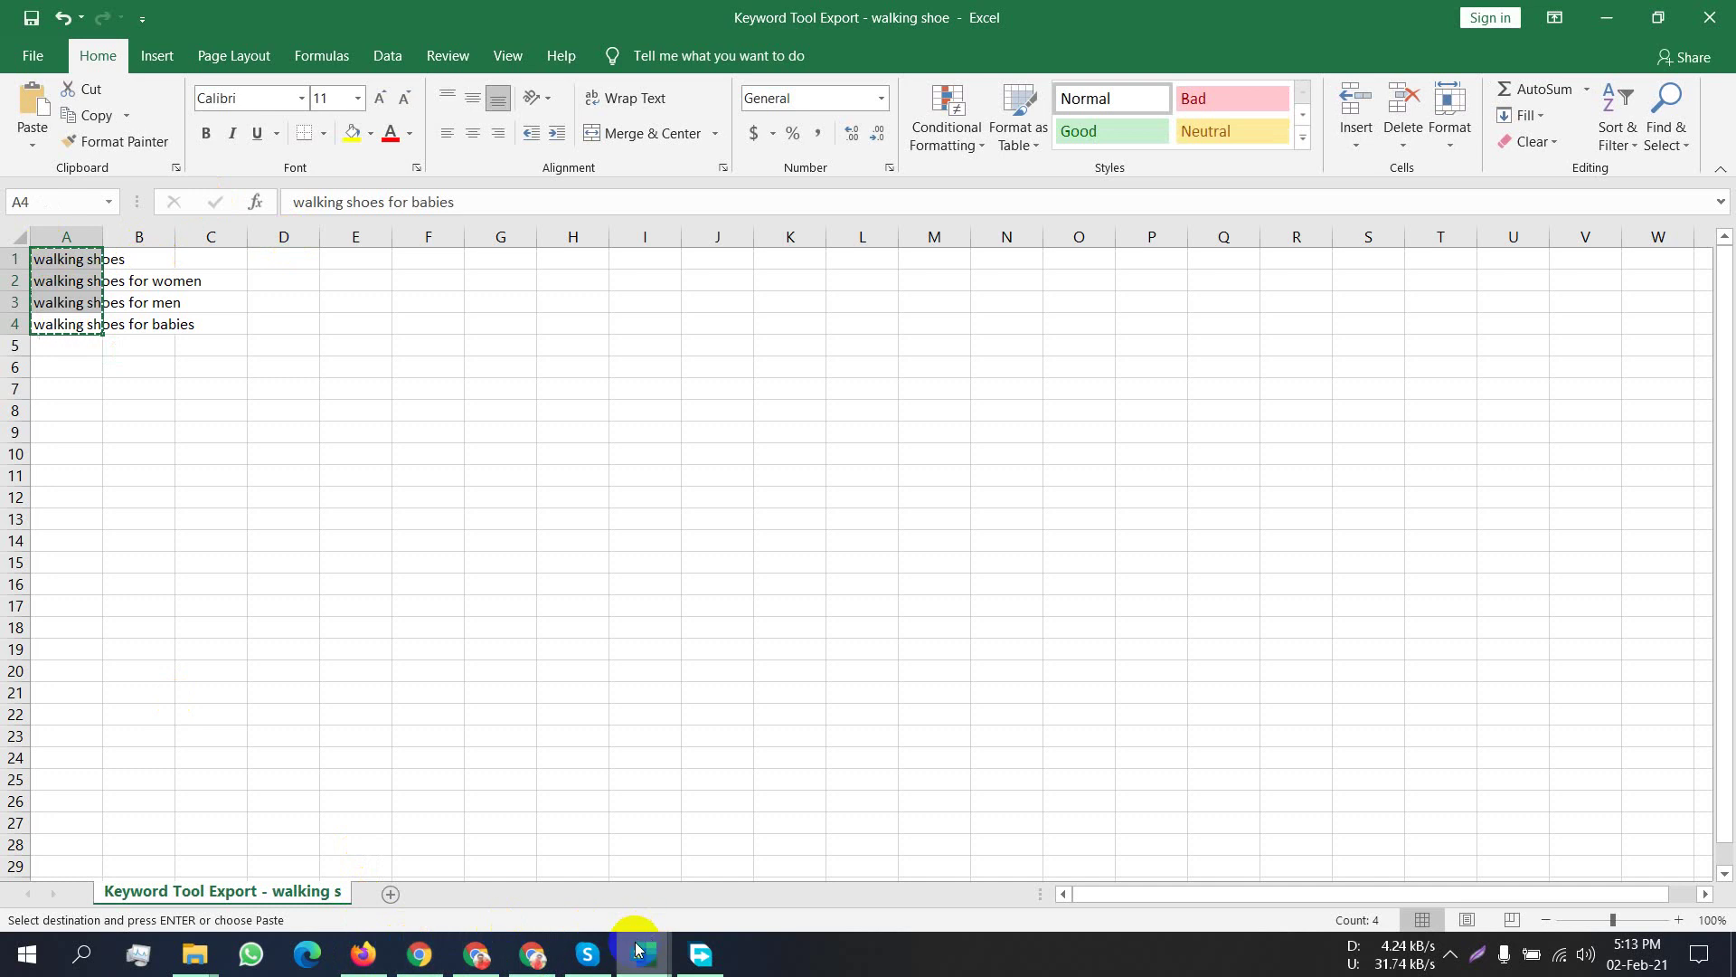
mouse_move(660, 951)
click(446, 864)
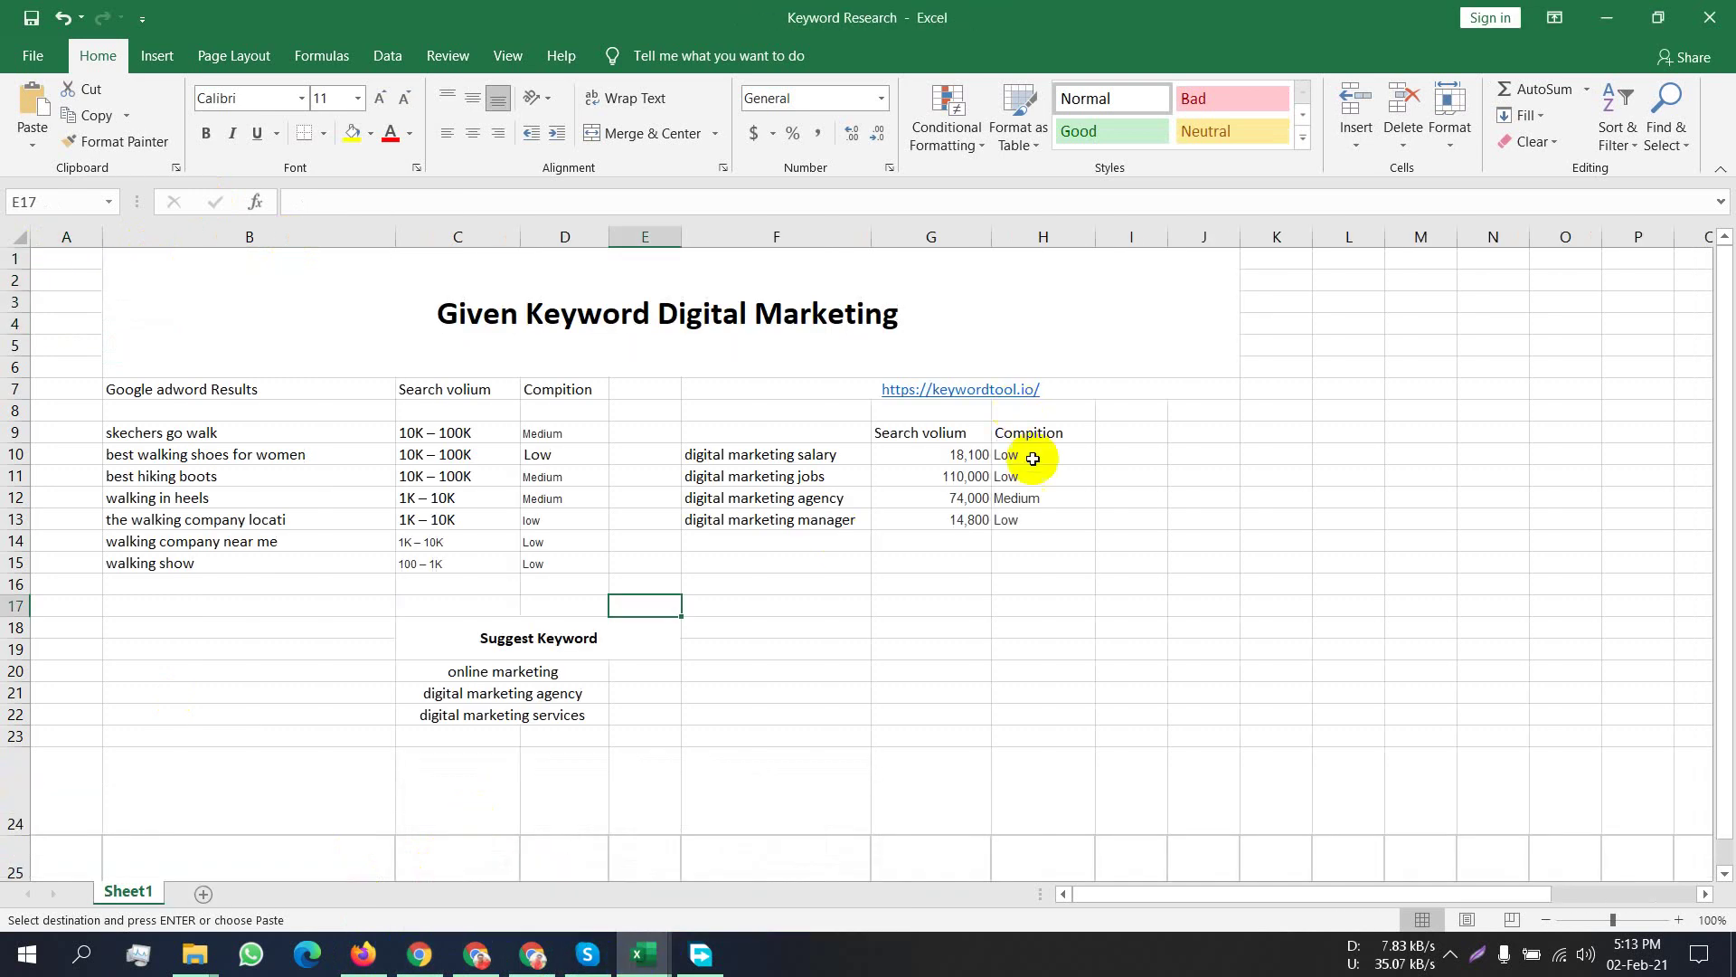
drag(762, 538, 761, 464)
key(ctrl+v)
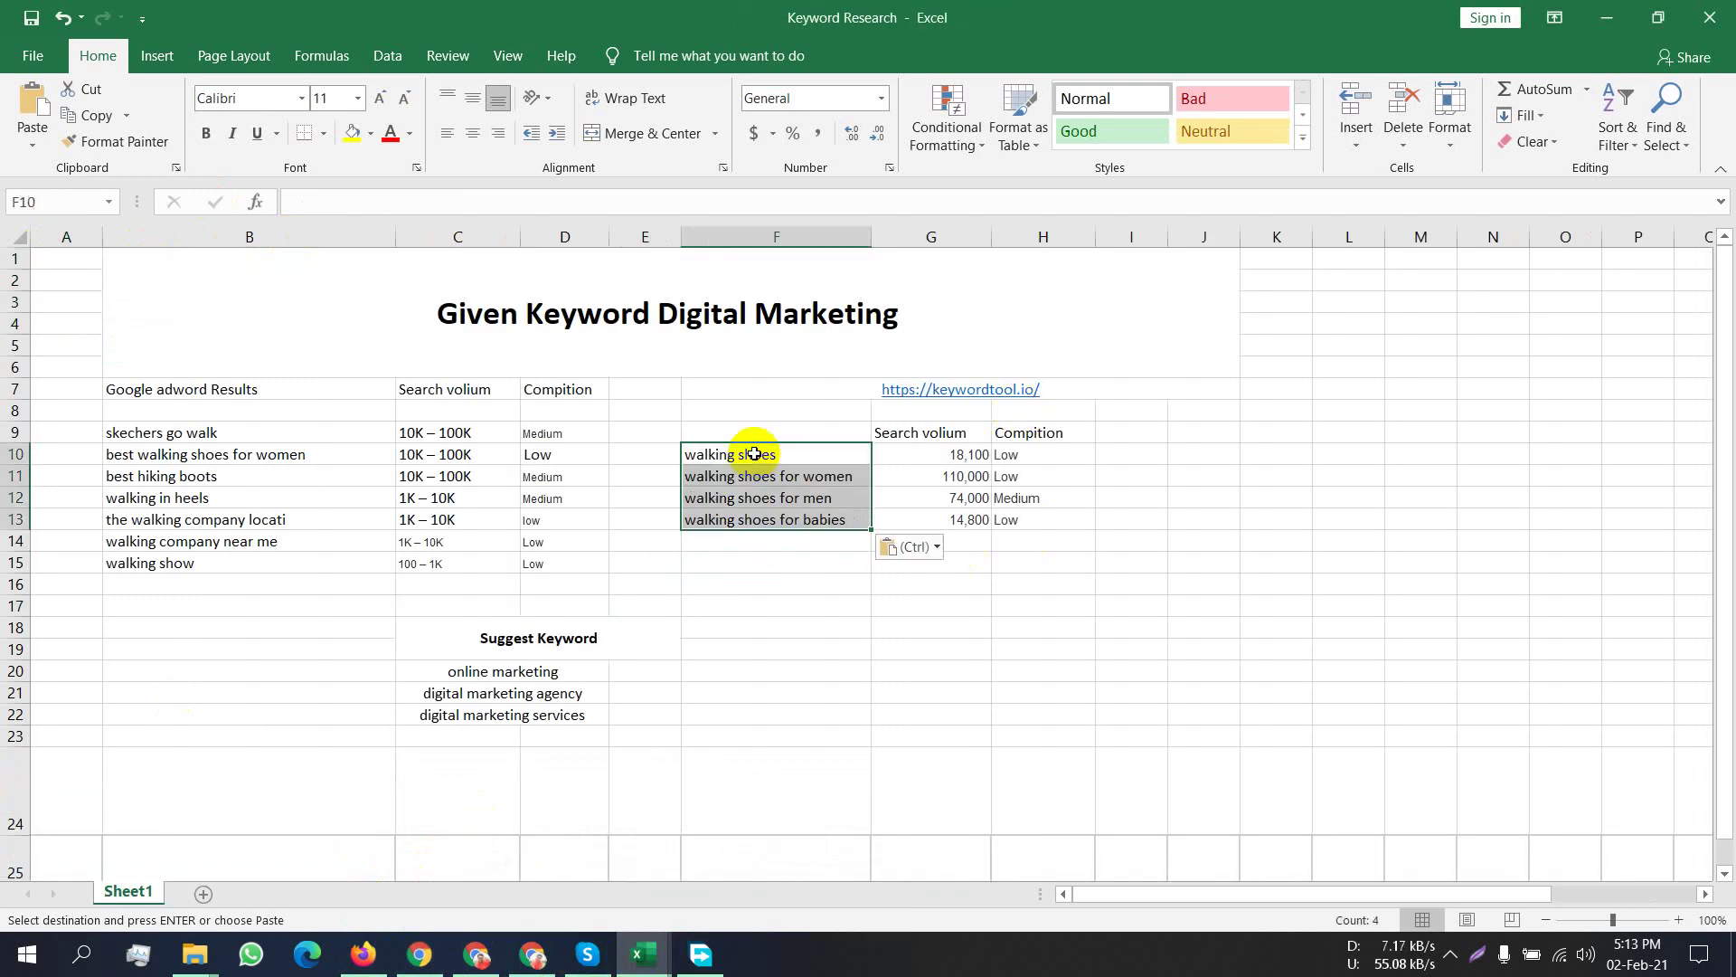
click(783, 648)
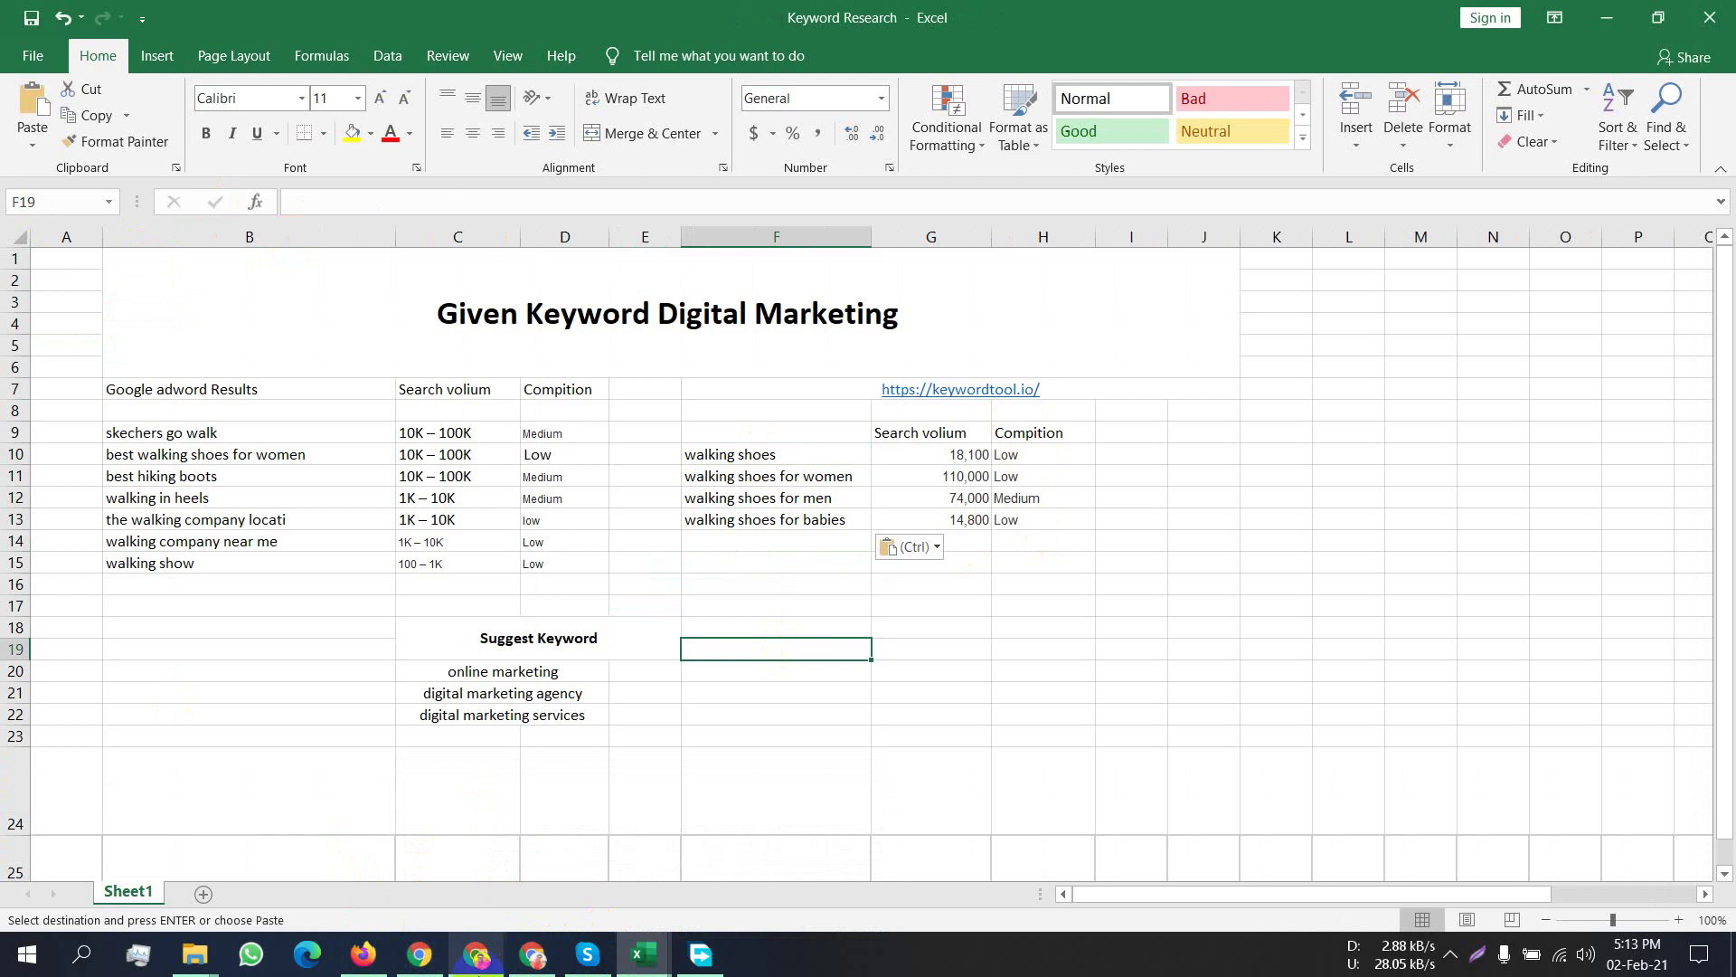
Return to keywordtool.io in Chrome and highlight the search volume of "walking shoes".
click(365, 954)
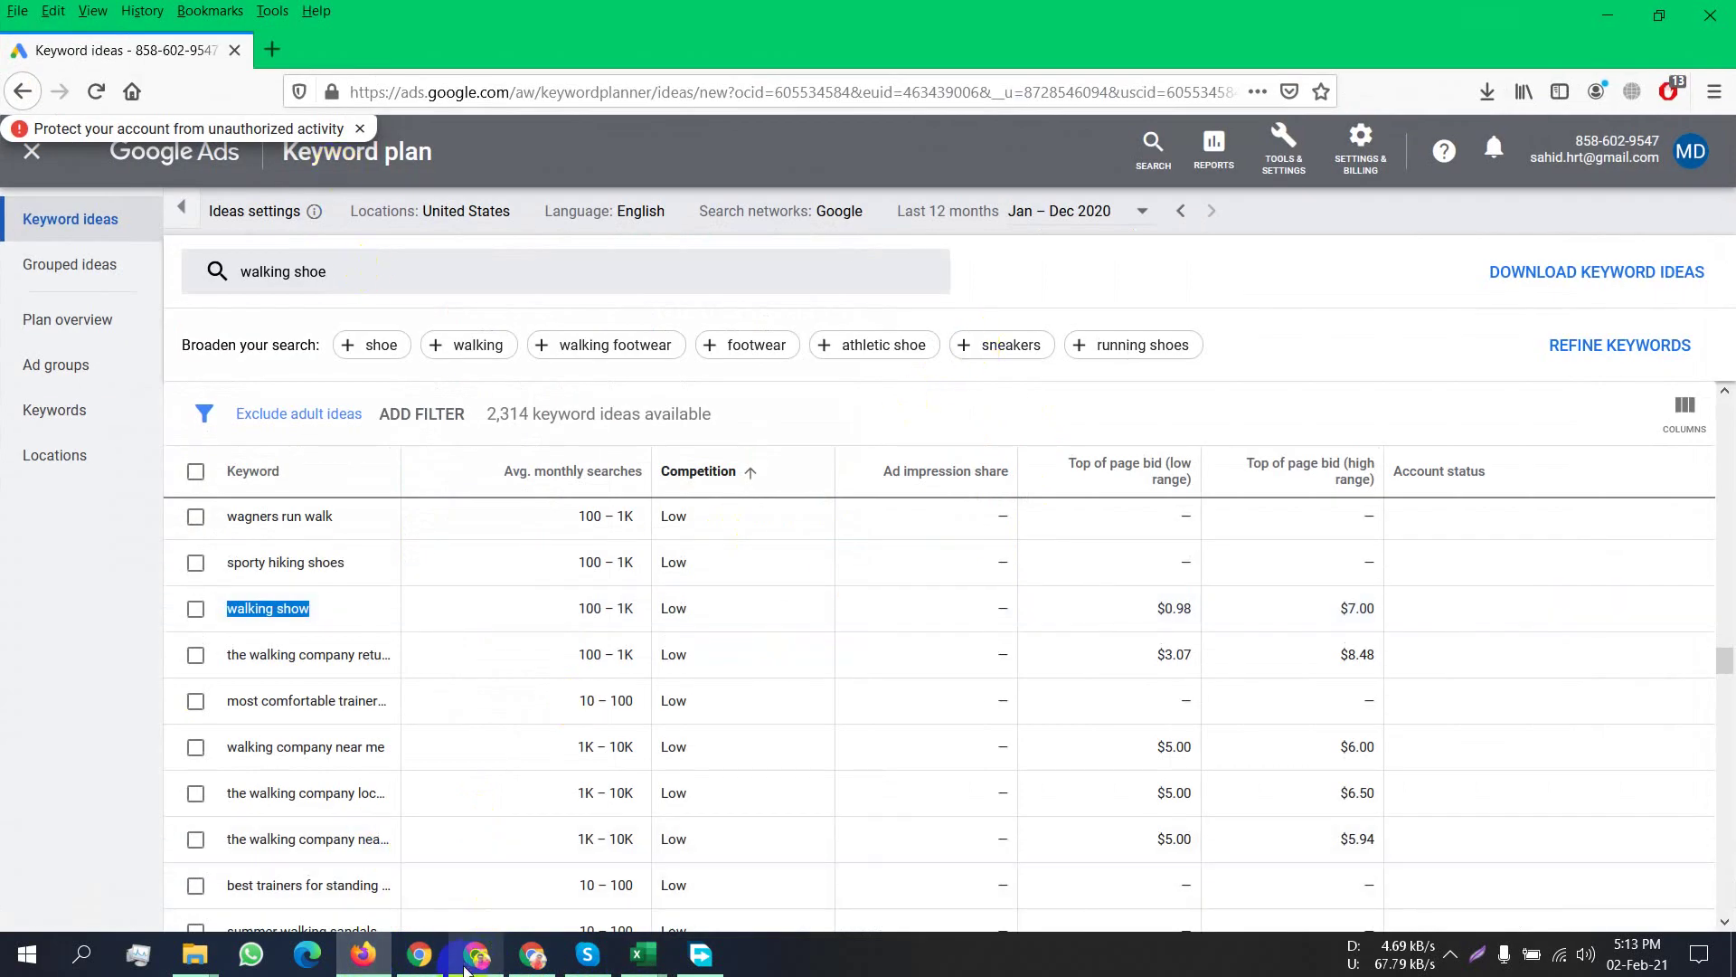
click(525, 951)
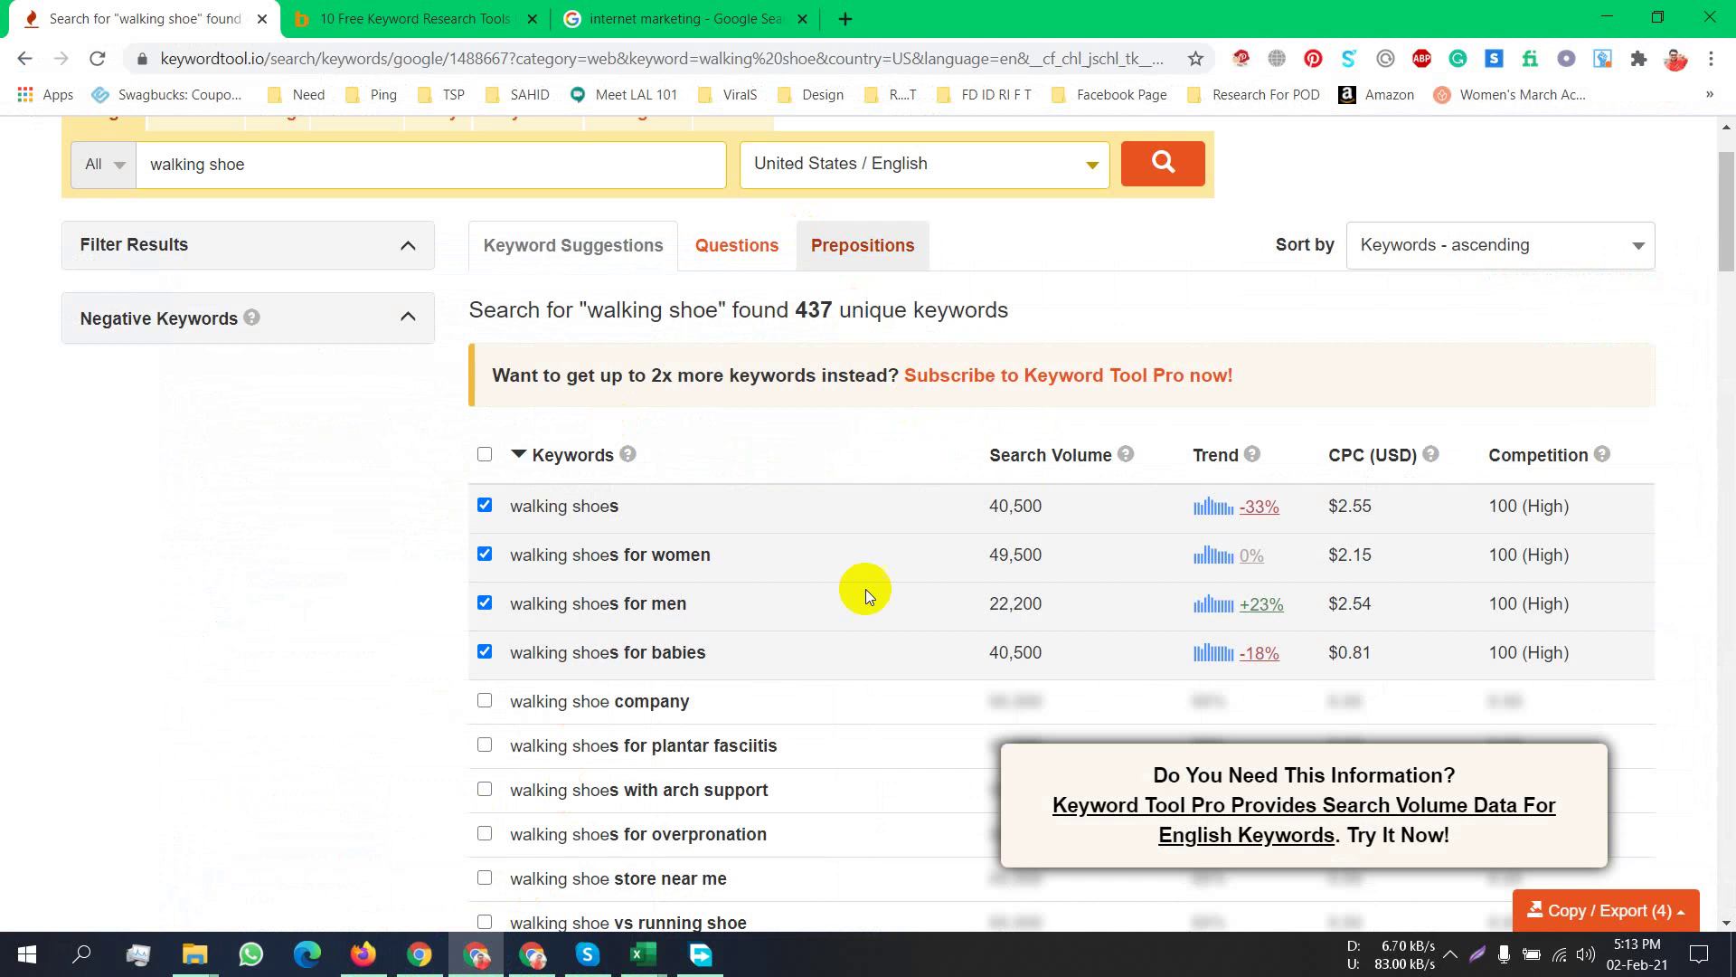
drag(975, 506, 1057, 614)
click(1031, 661)
drag(1066, 498, 1019, 504)
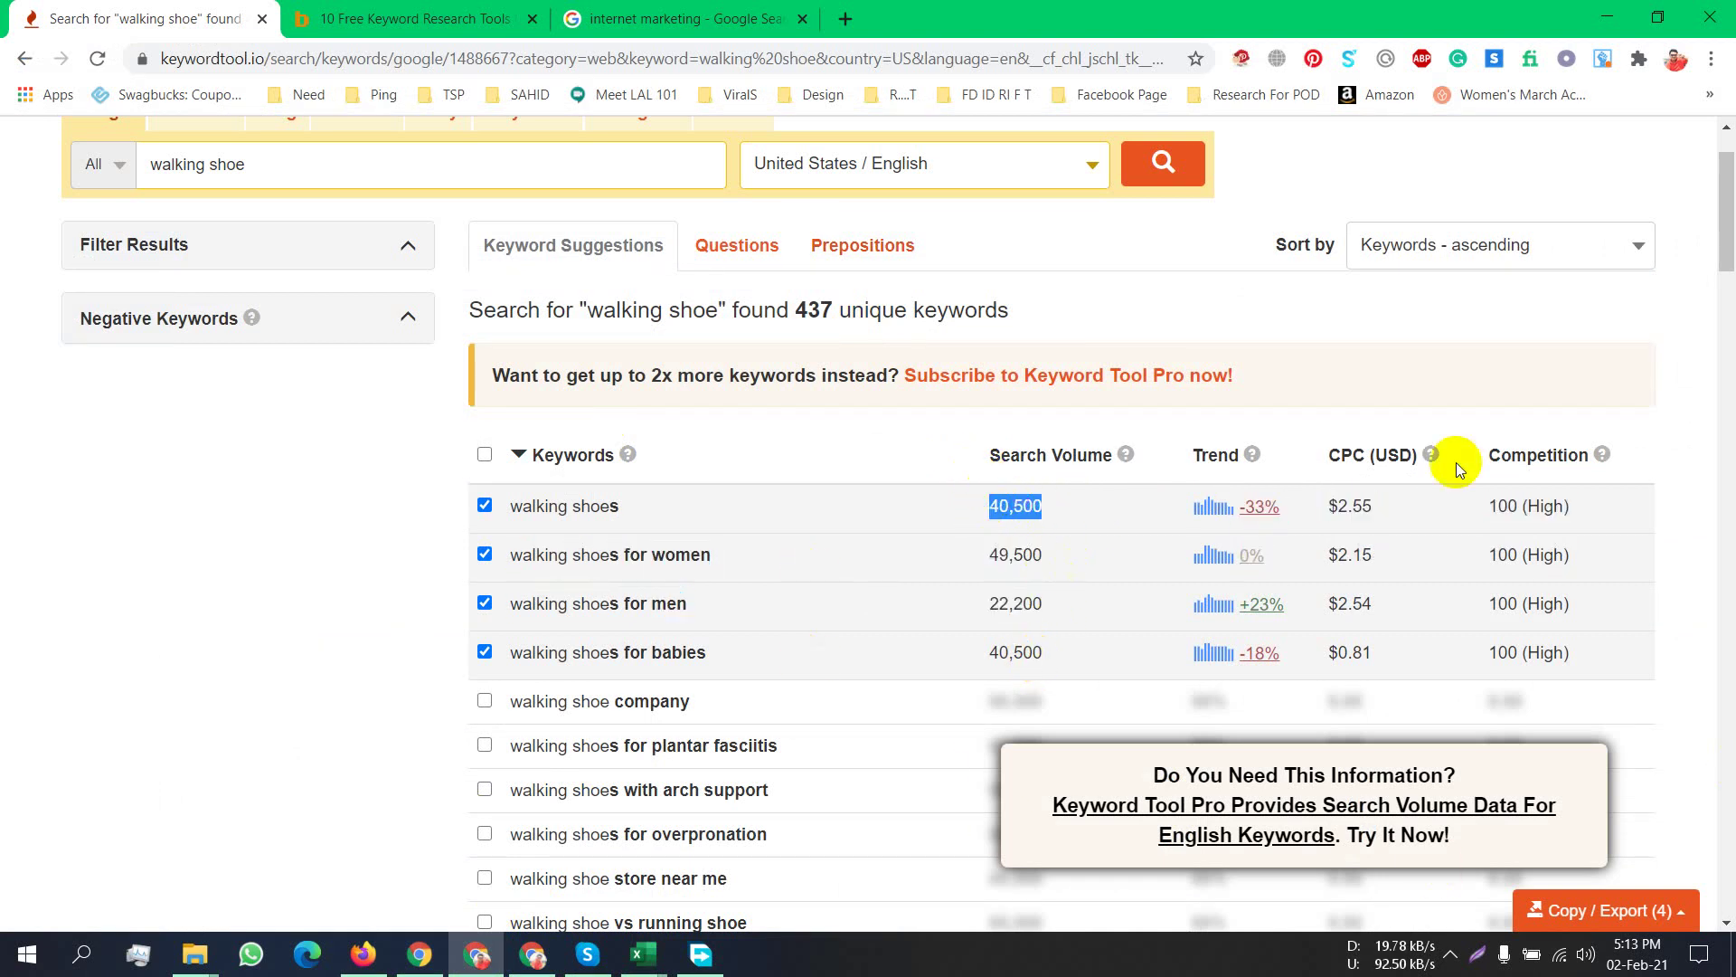
Check the Keyword Tool Export workbook in Excel and switch to Keyword Planner in Firefox.
click(644, 951)
click(277, 589)
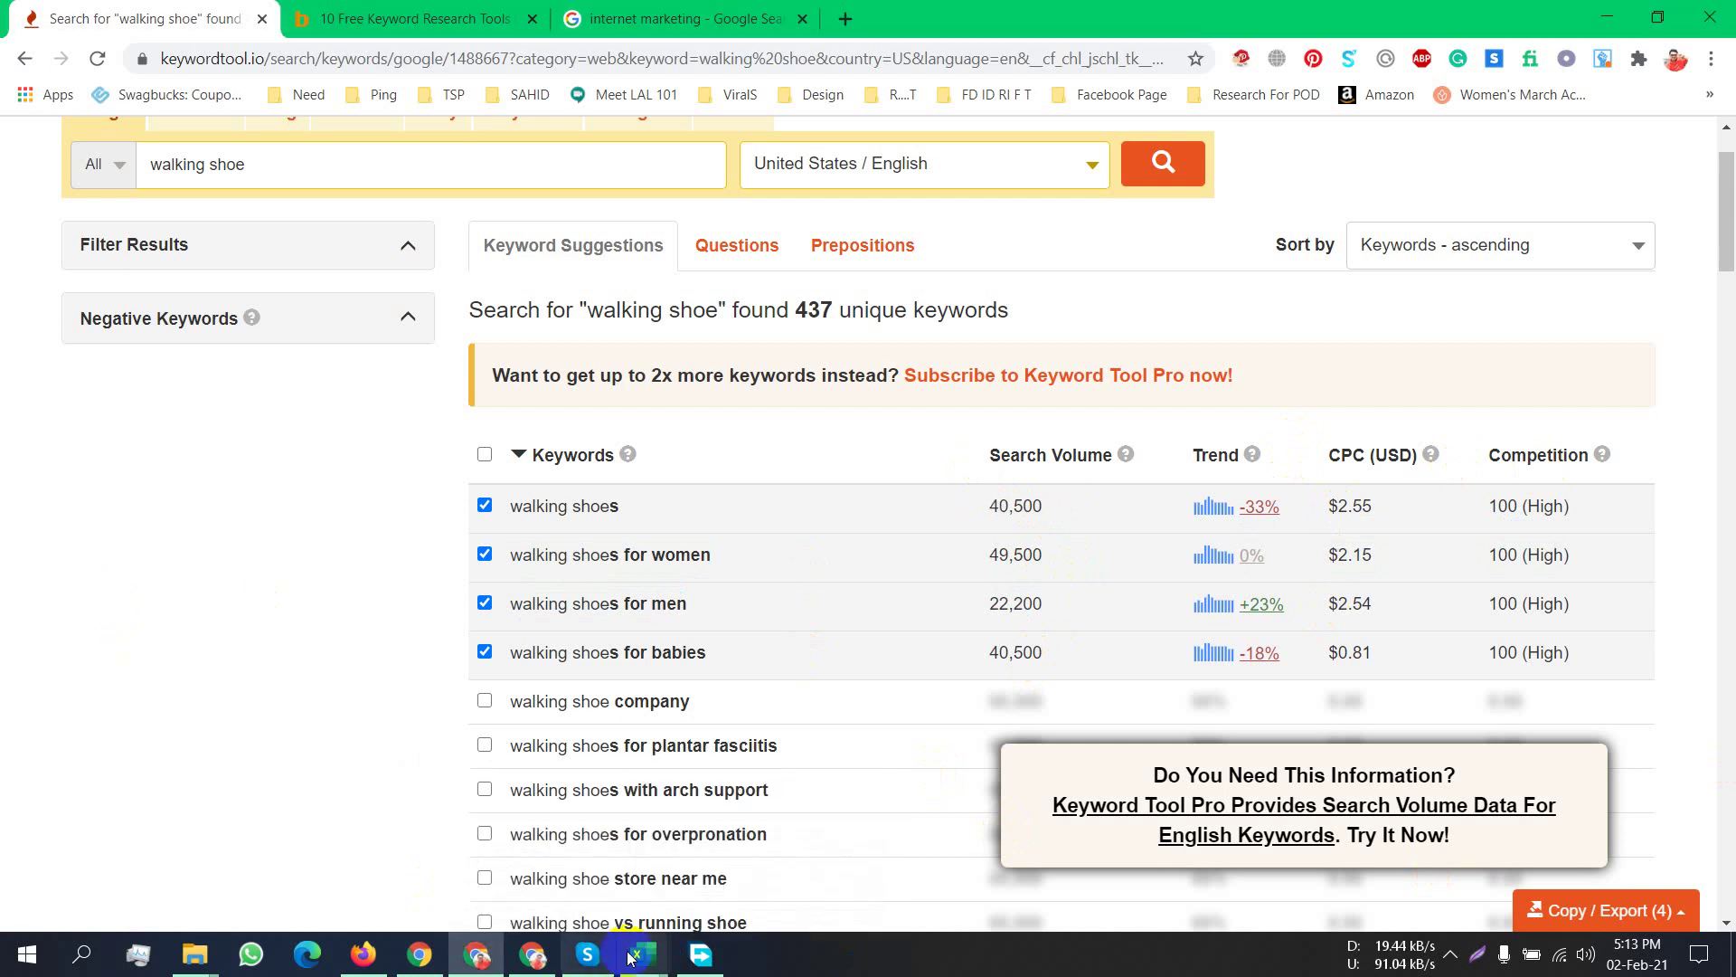
click(672, 945)
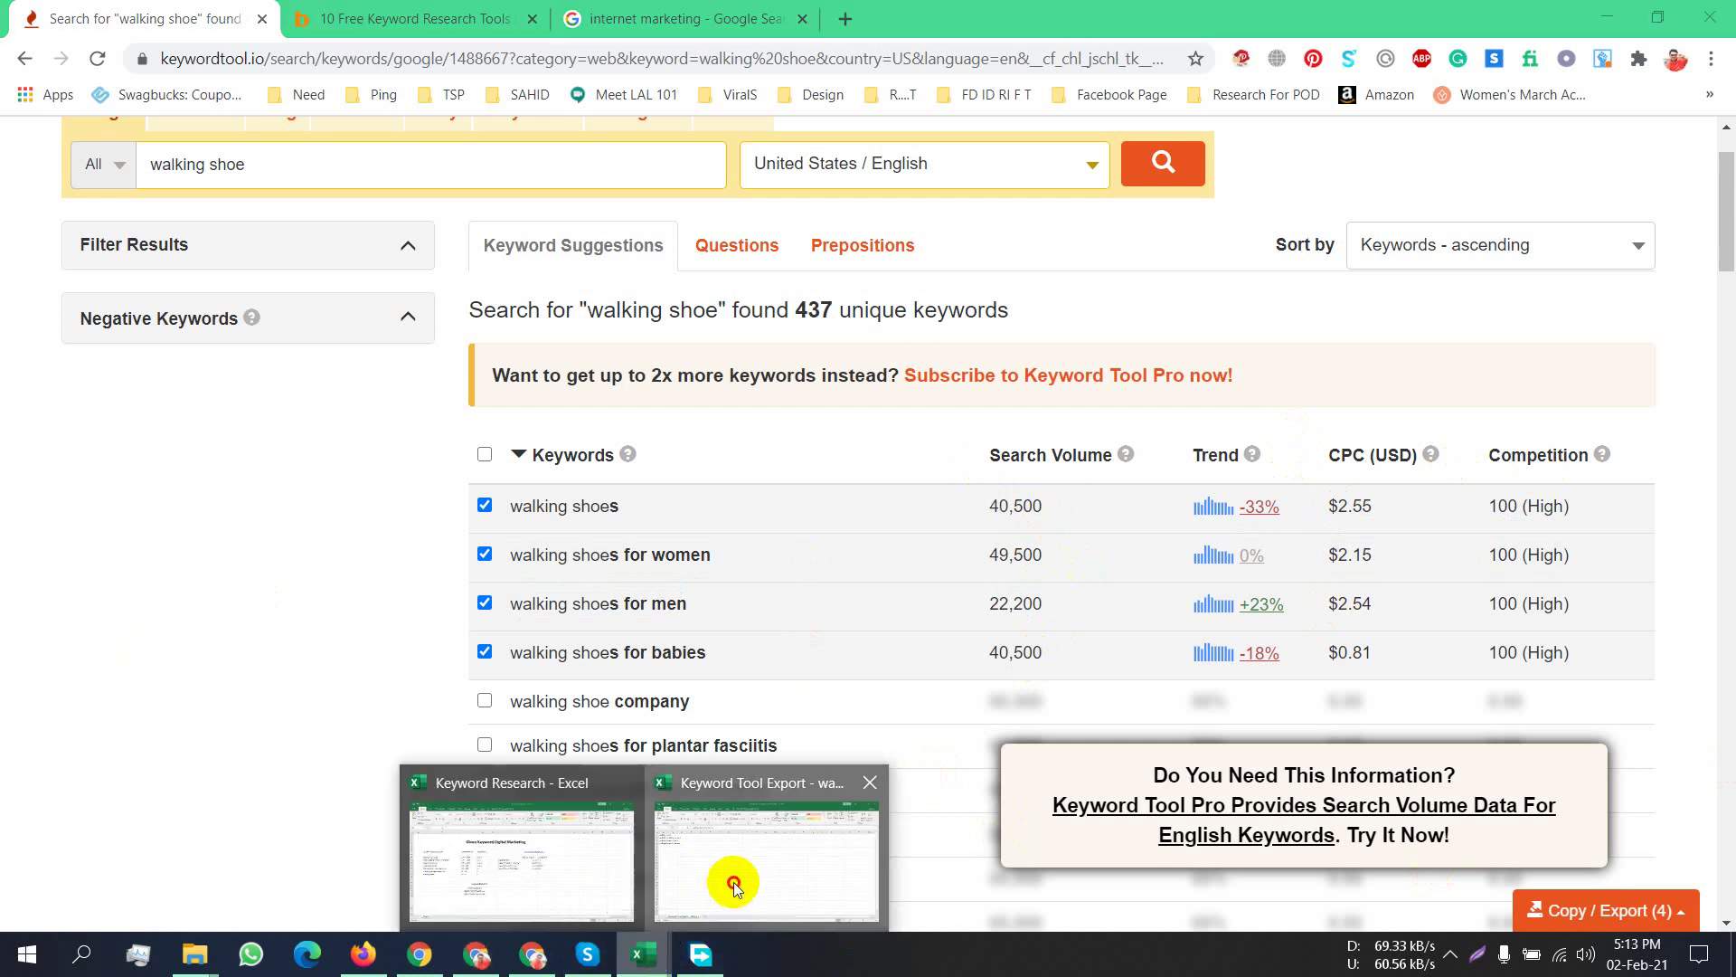
click(736, 884)
click(287, 663)
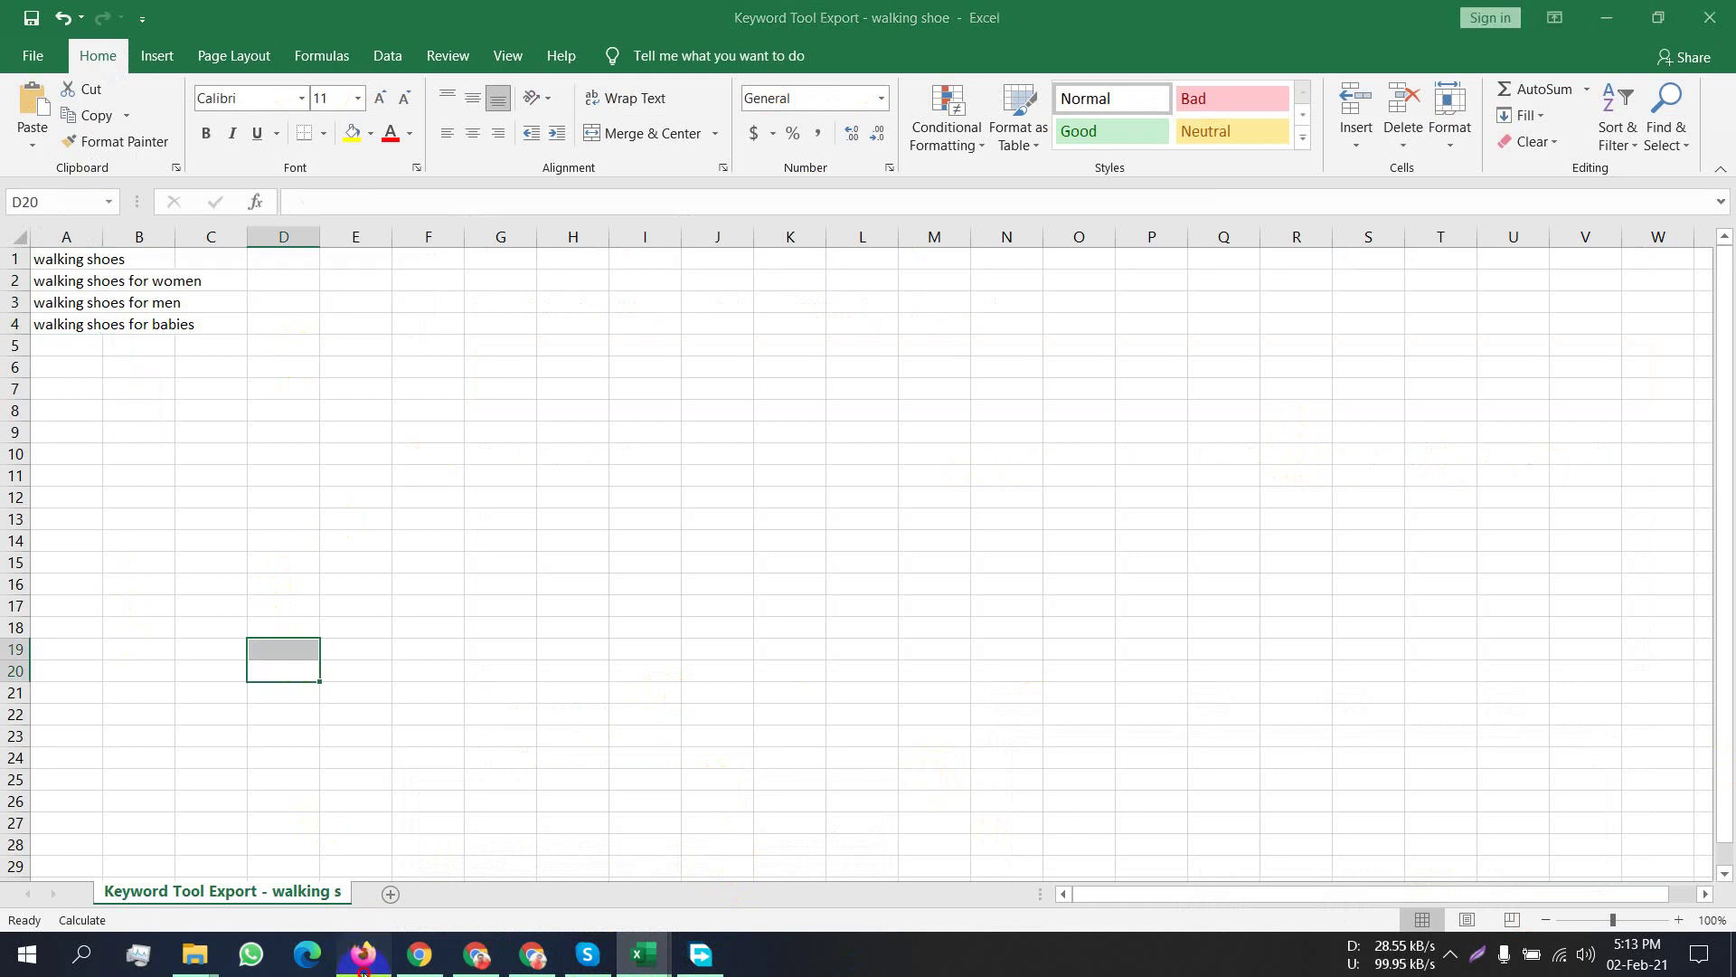
click(363, 954)
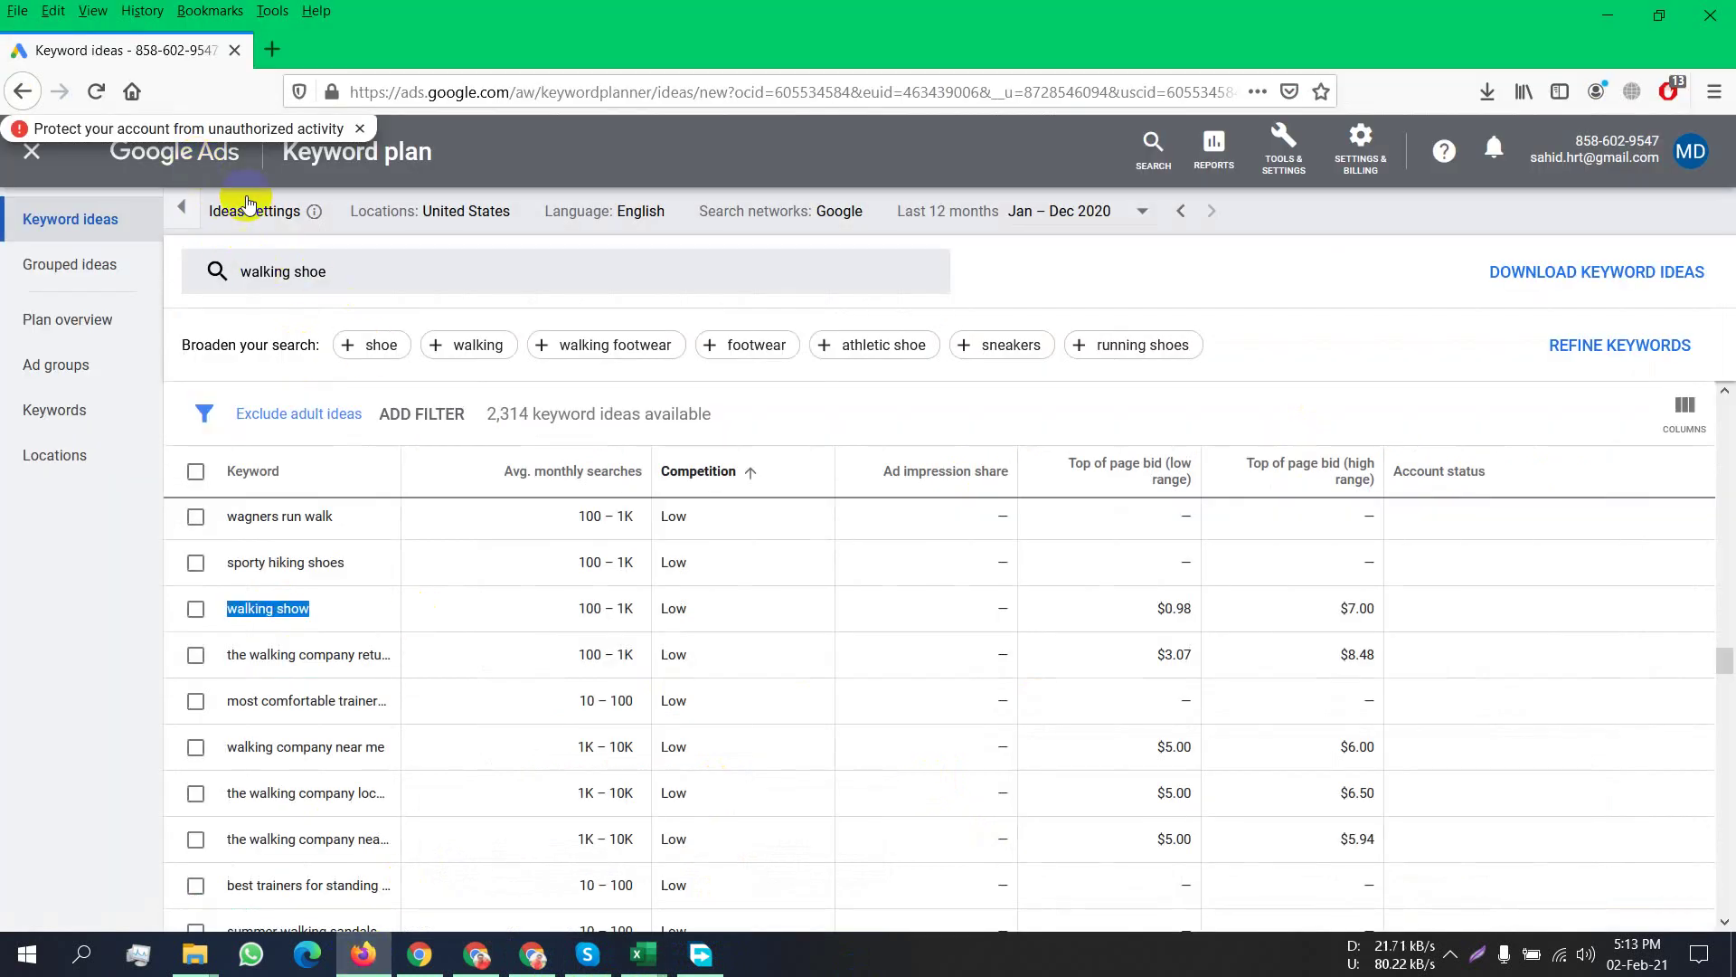
Open the Keyword ideas page of Keyword Planner in a new Firefox tab and close the empty extra tab.
right_click(198, 161)
right_click(403, 149)
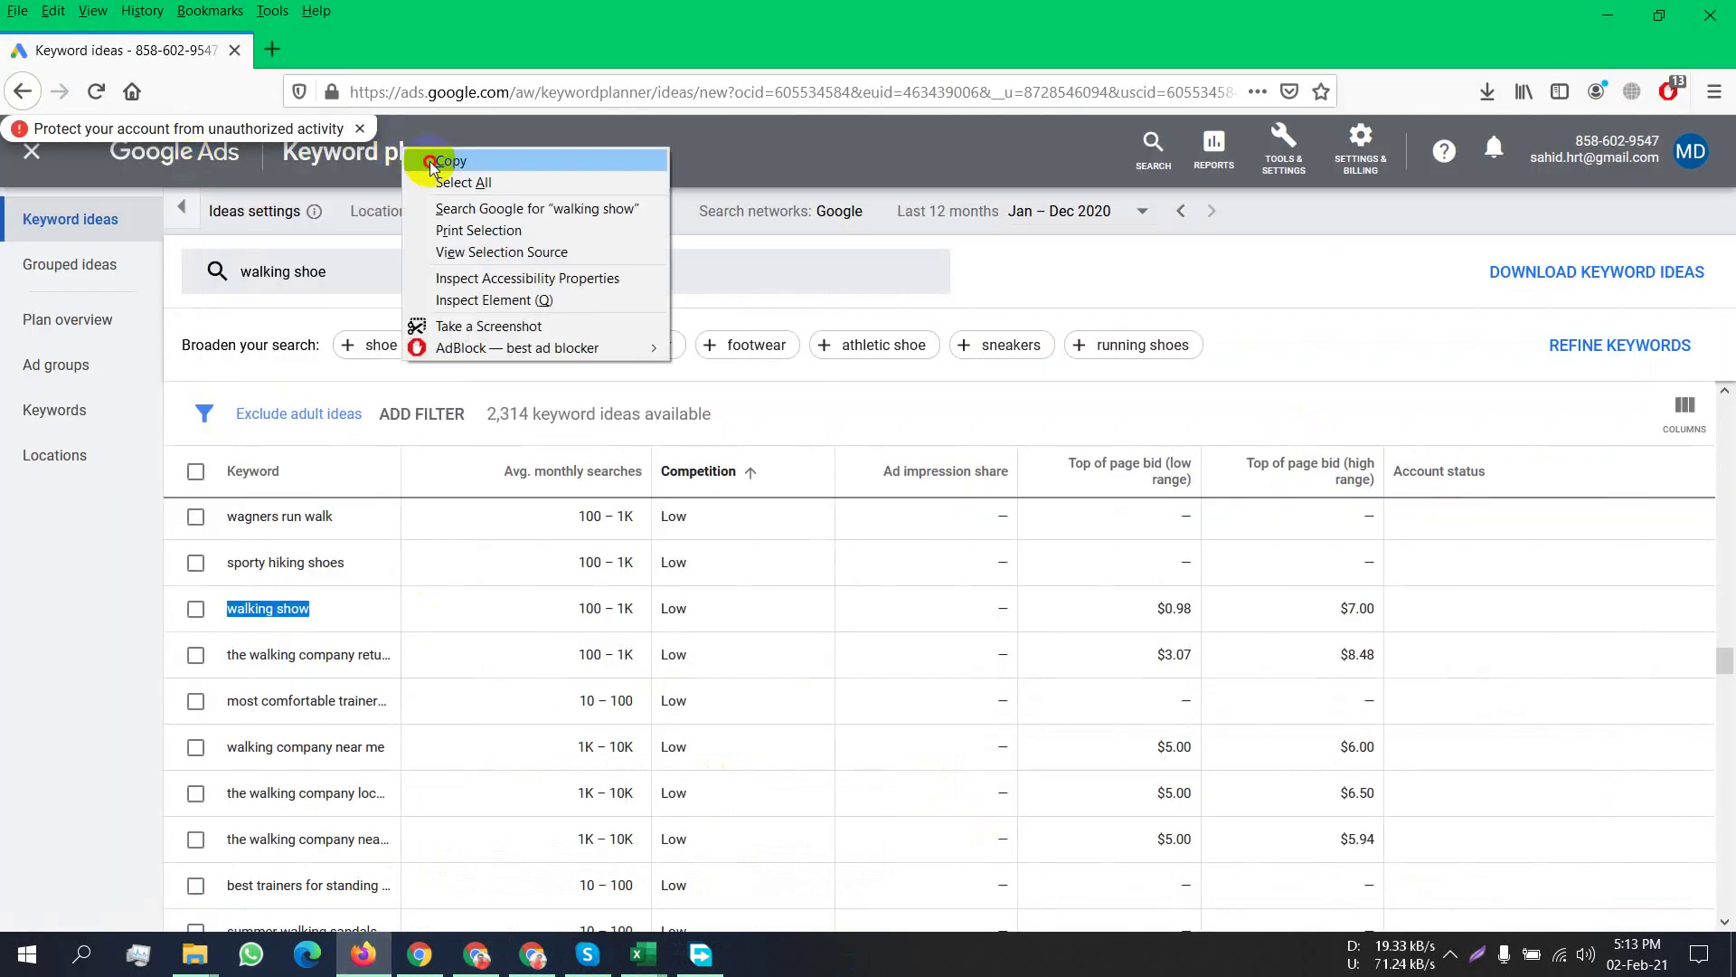
click(432, 163)
right_click(366, 156)
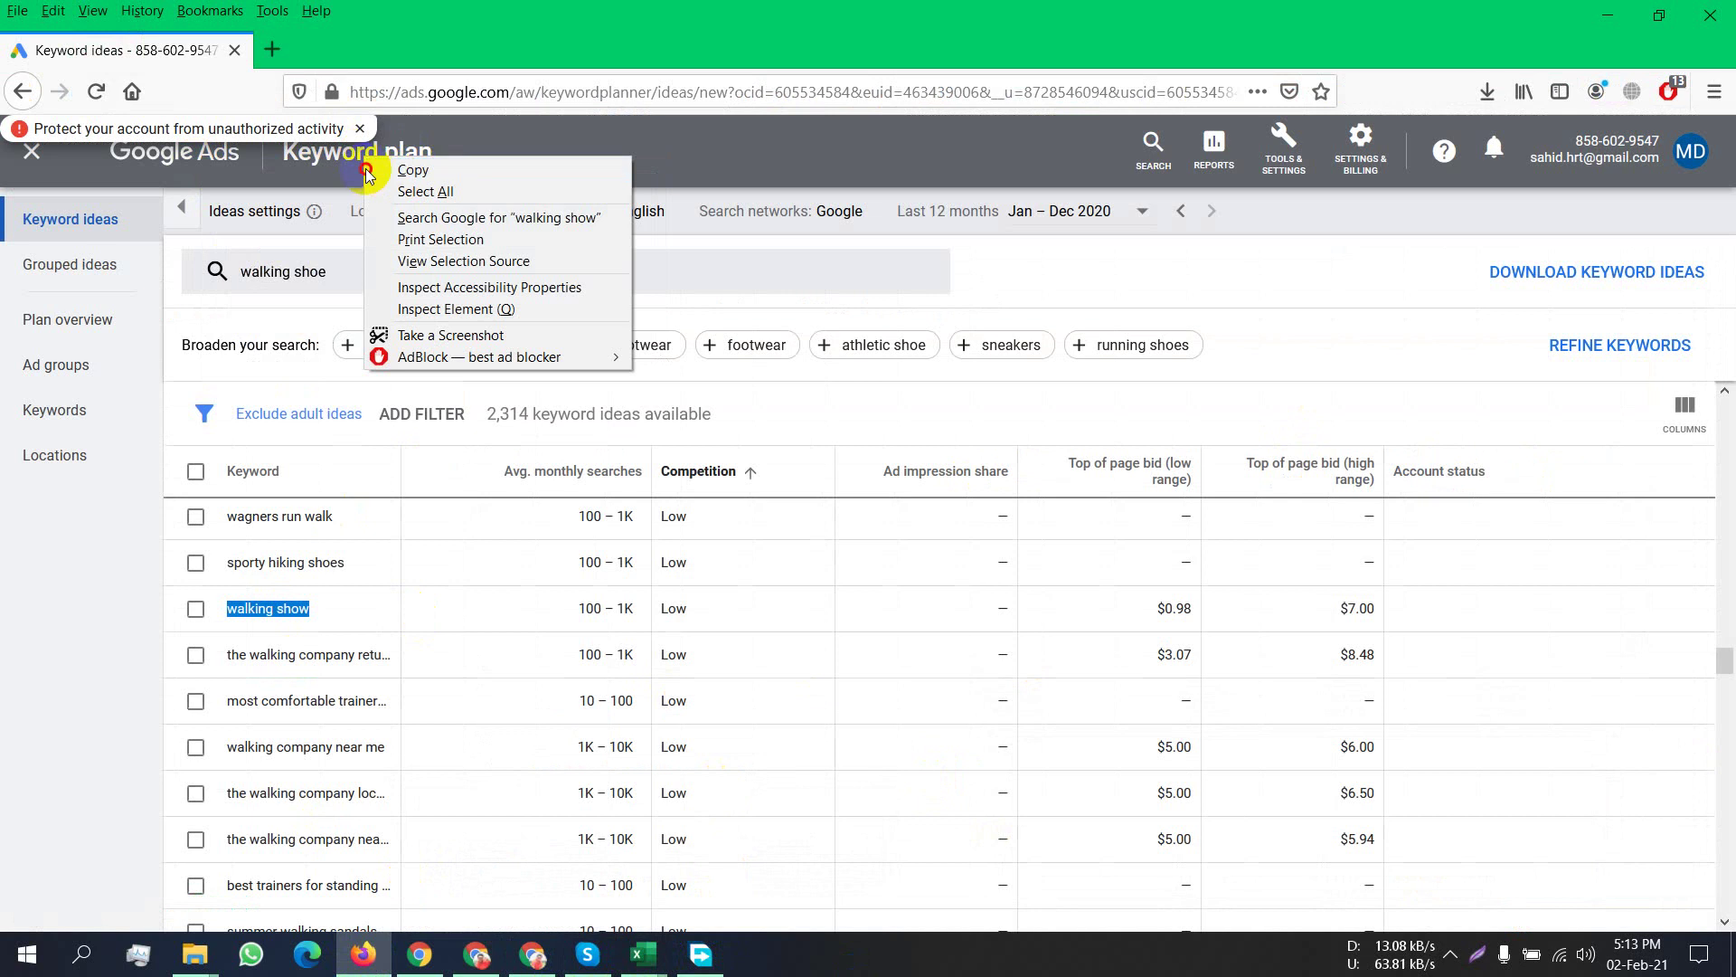
click(271, 49)
click(140, 56)
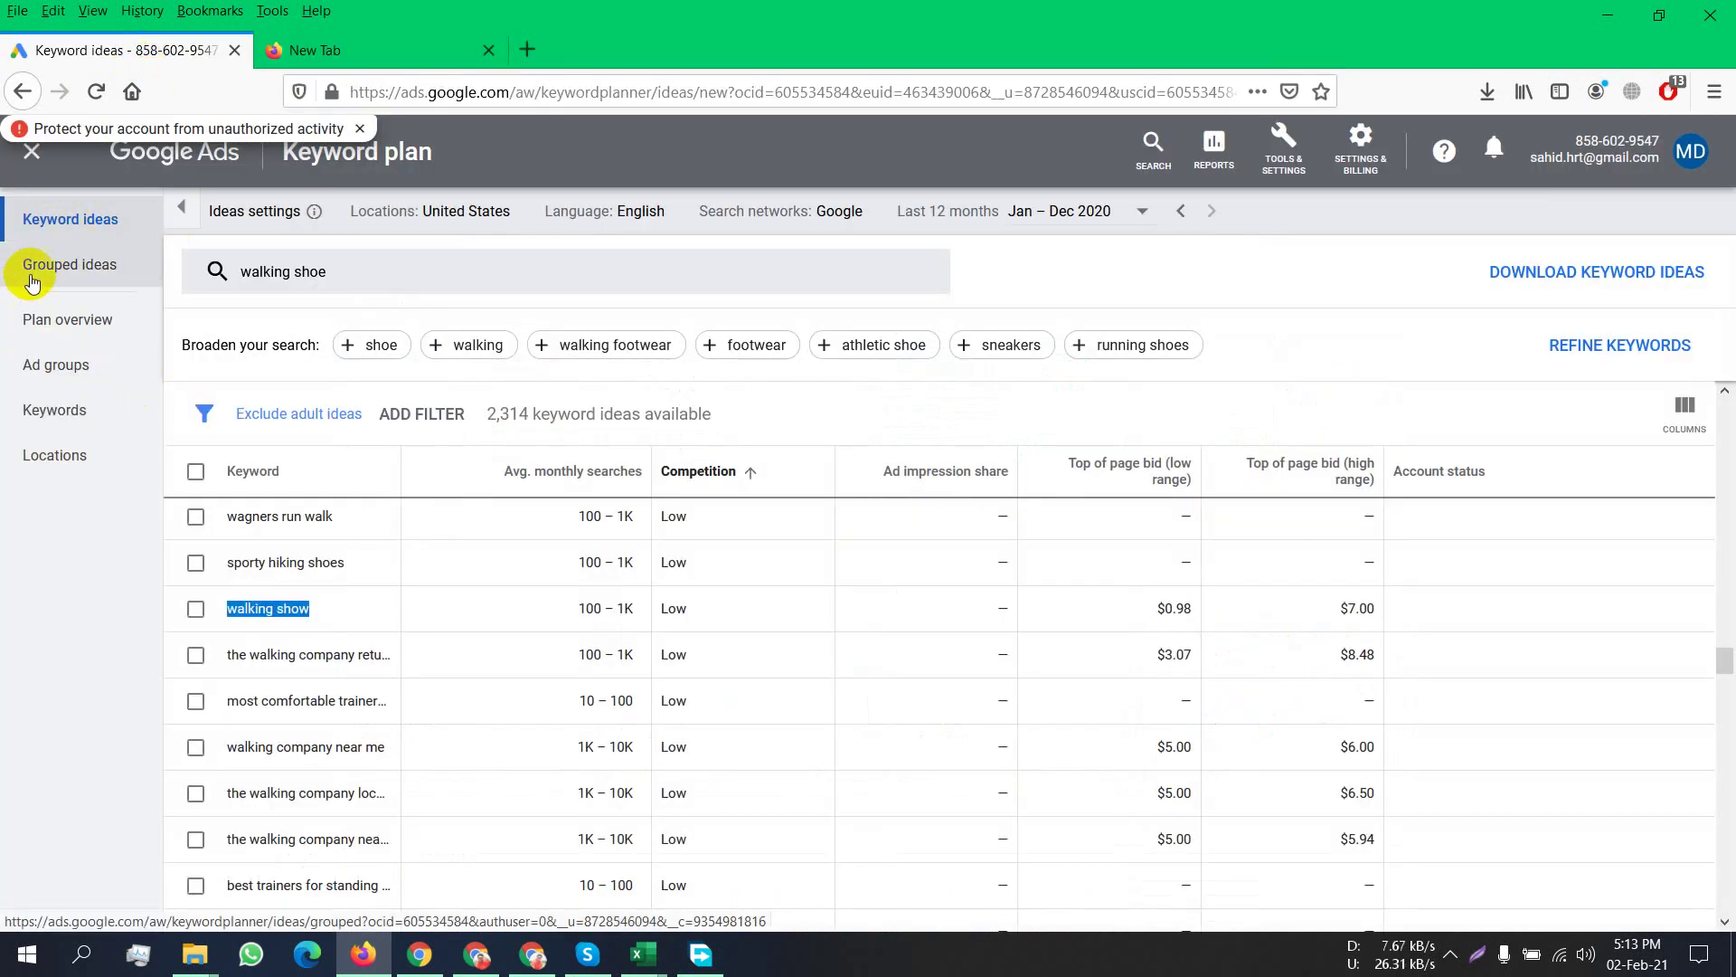
right_click(41, 220)
click(72, 230)
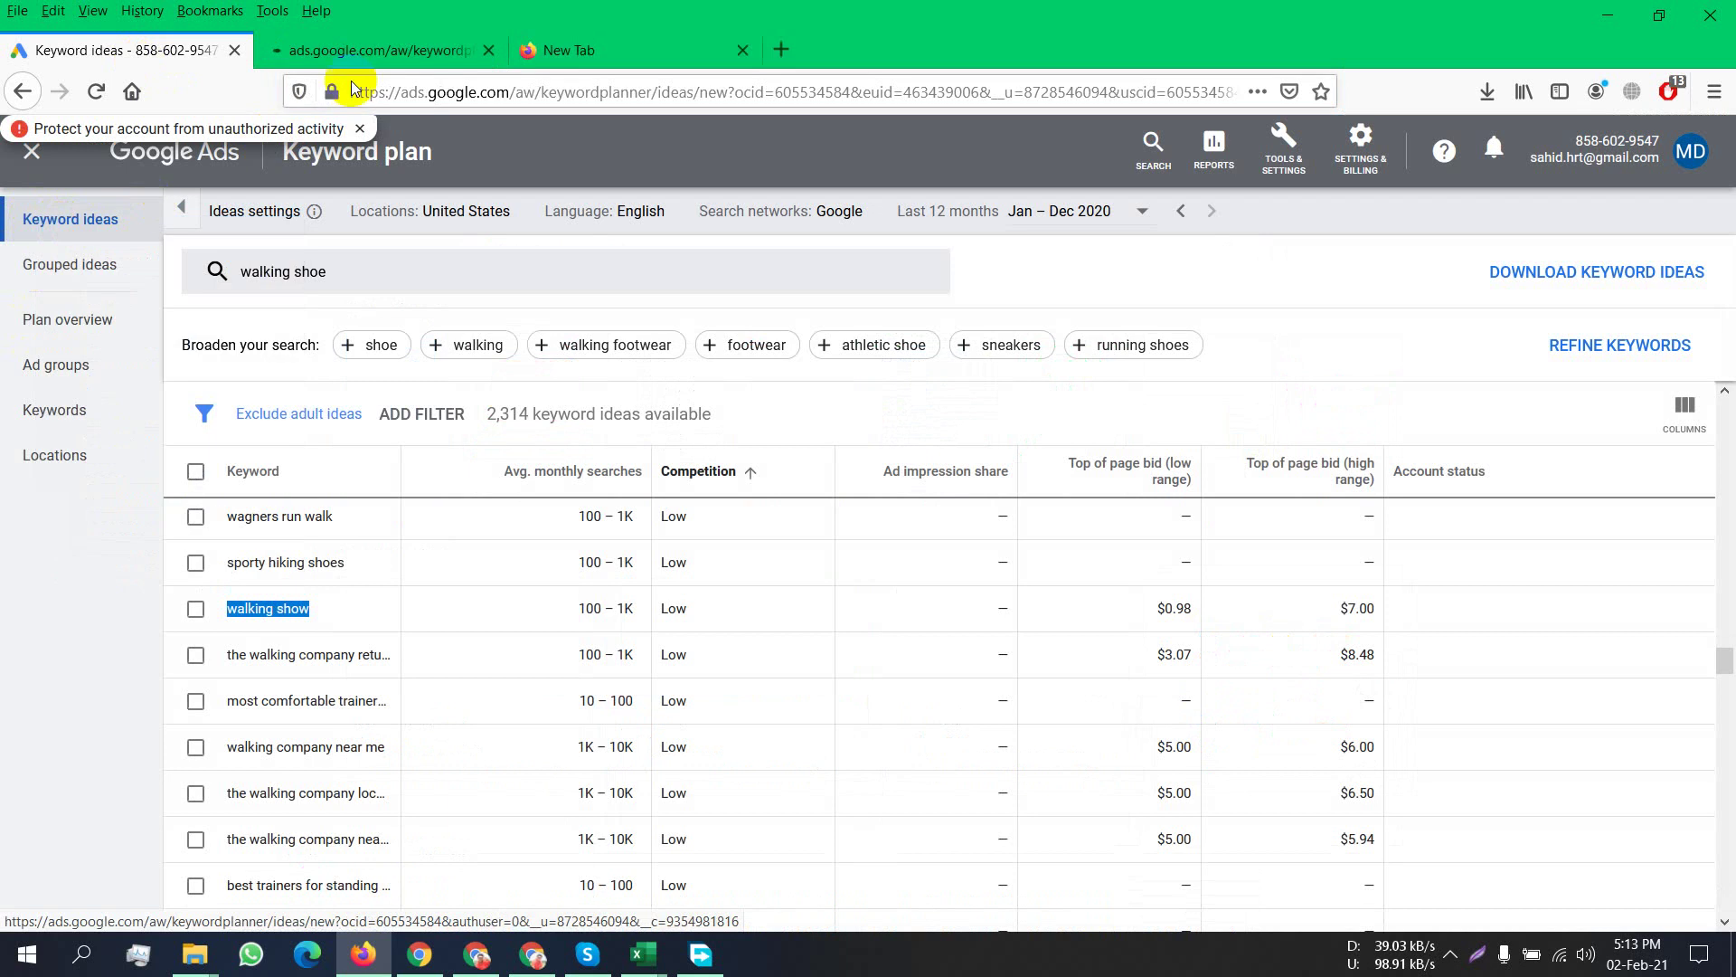
click(365, 50)
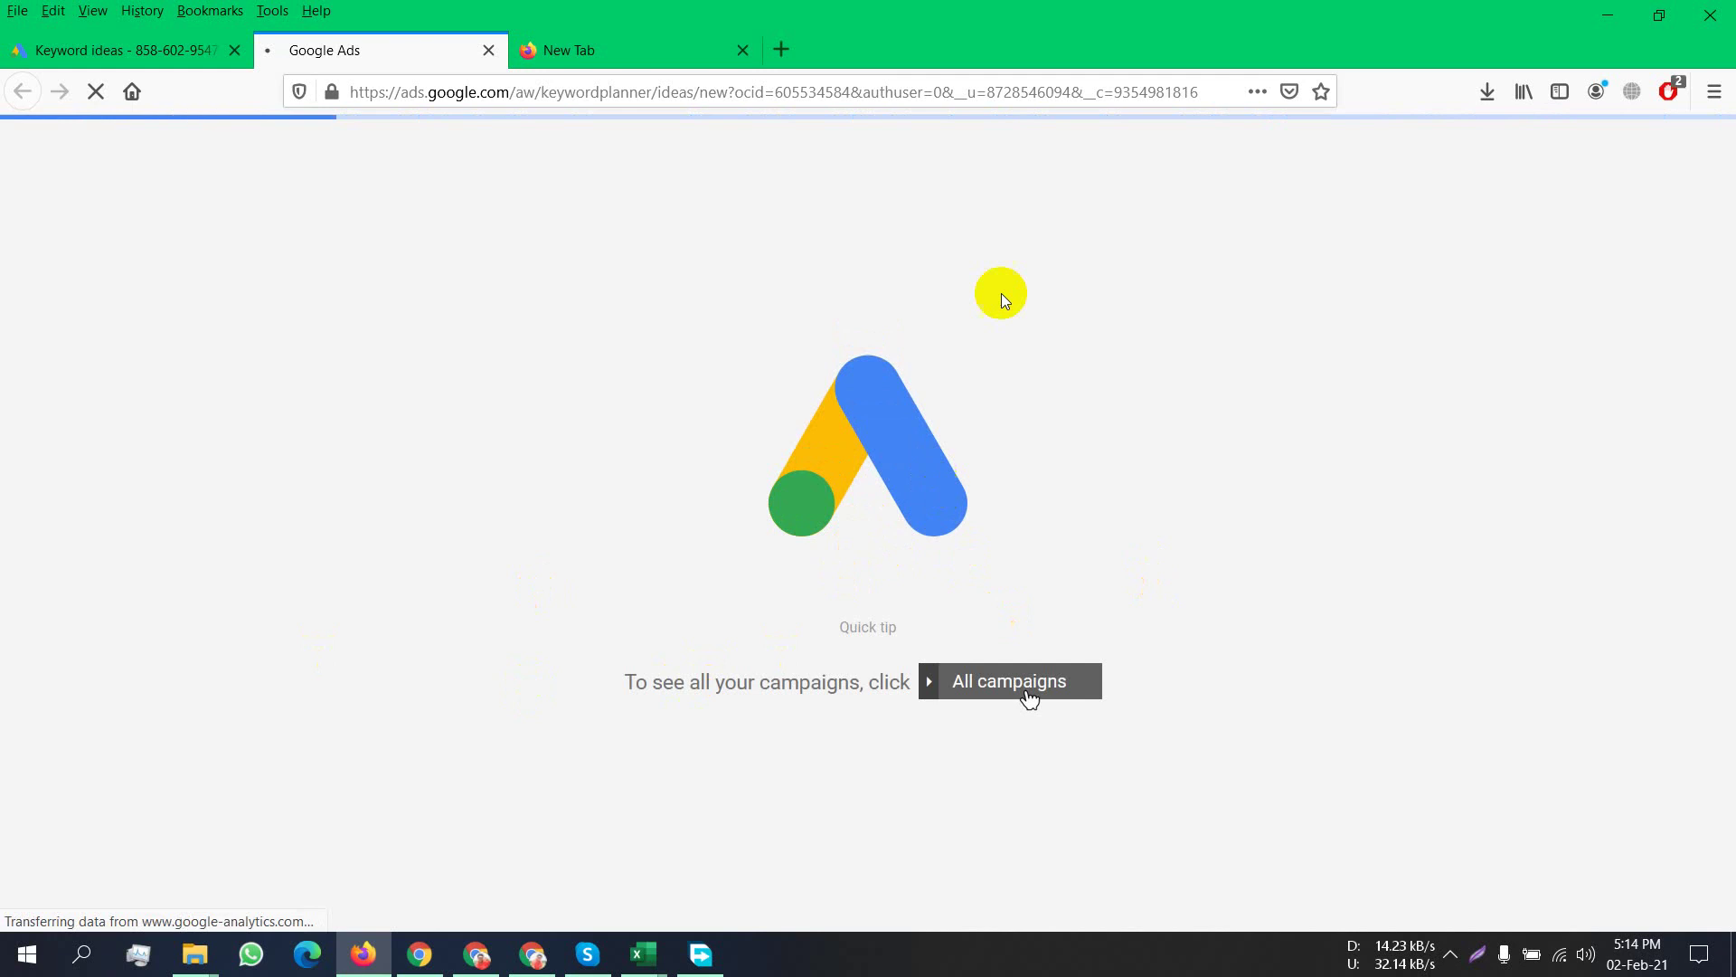
click(743, 51)
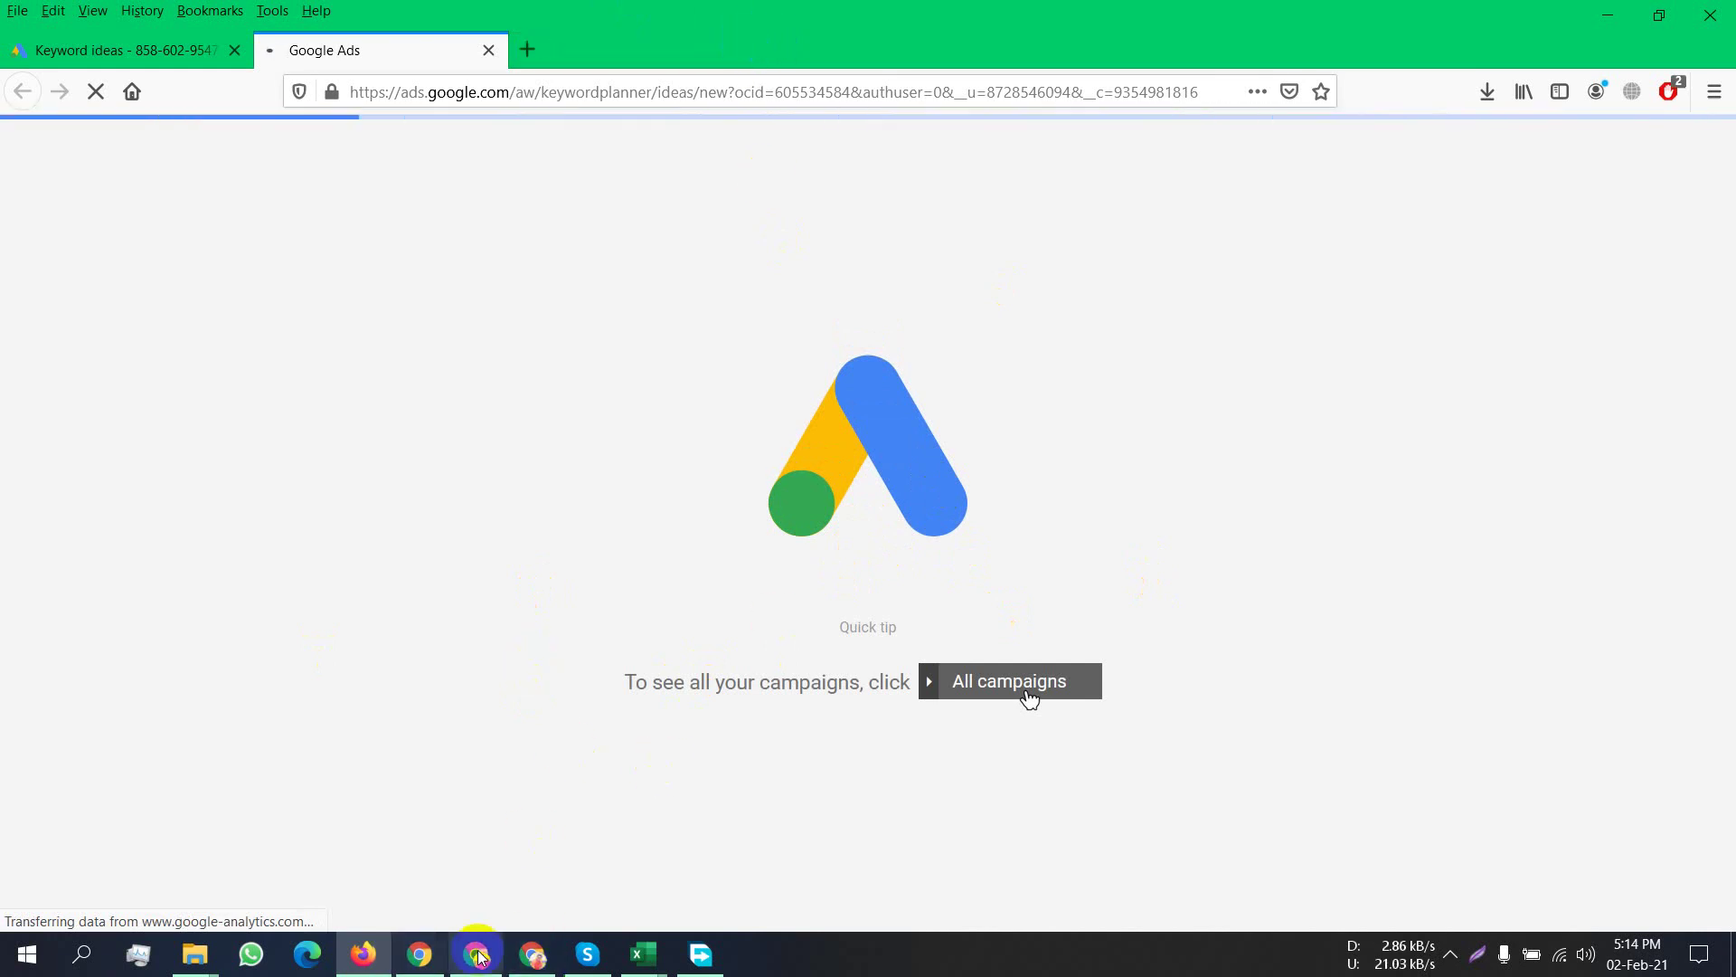
mouse_move(479, 957)
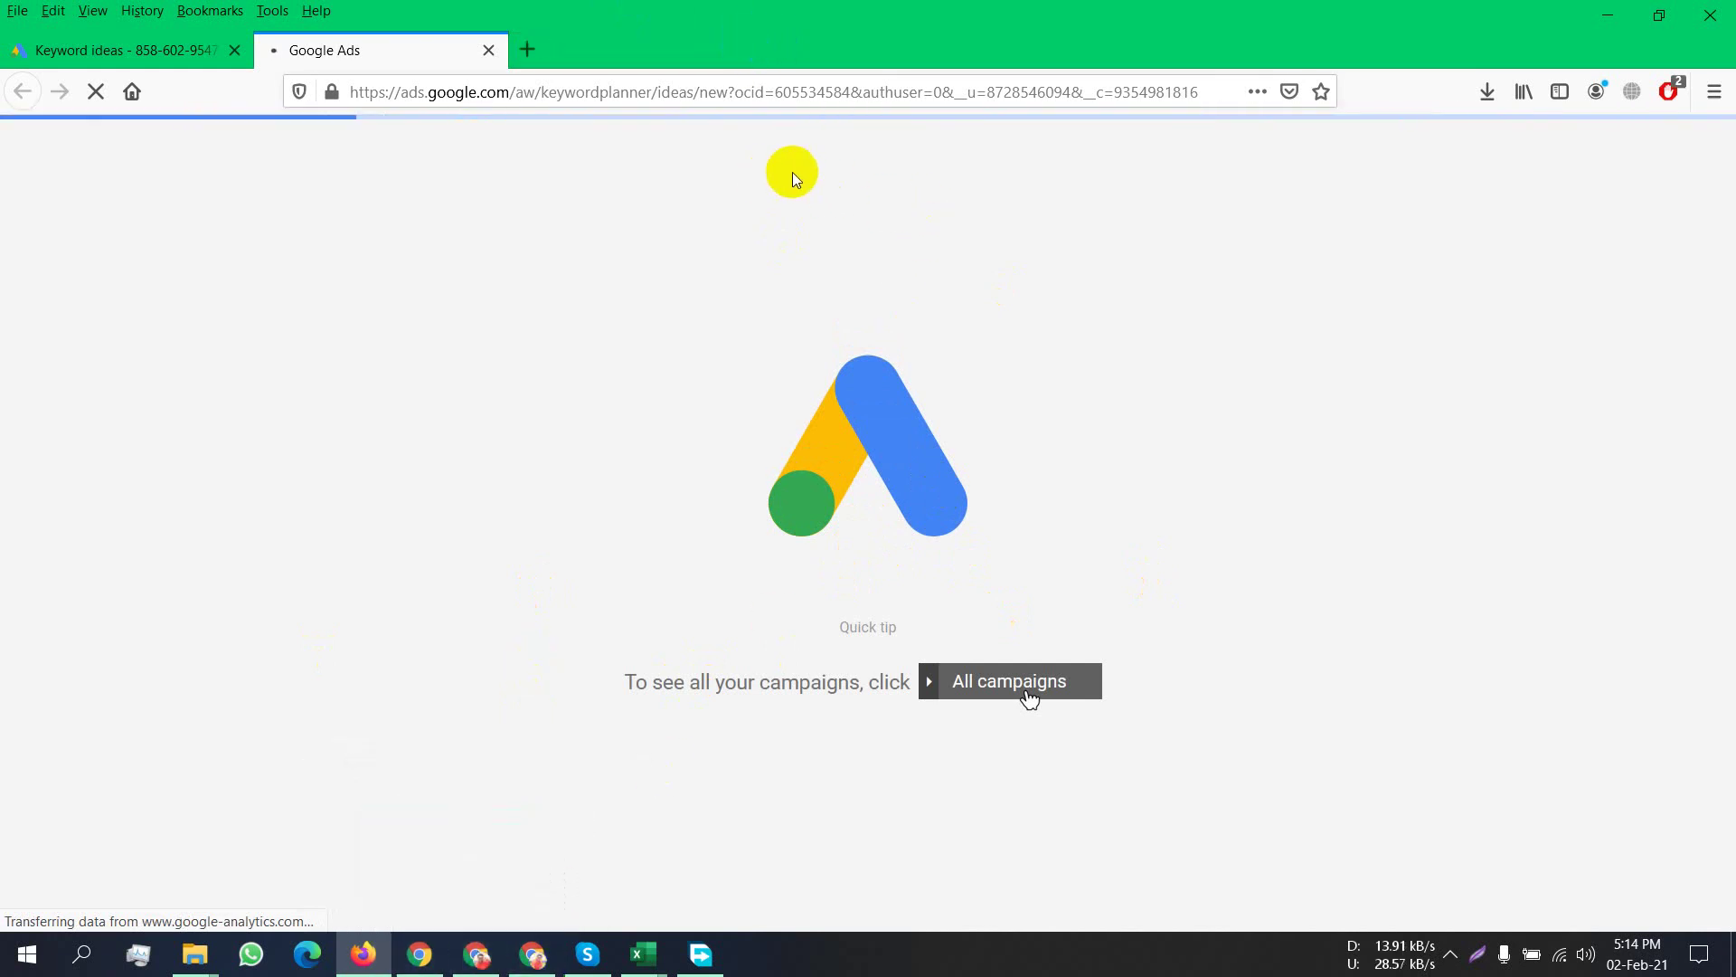
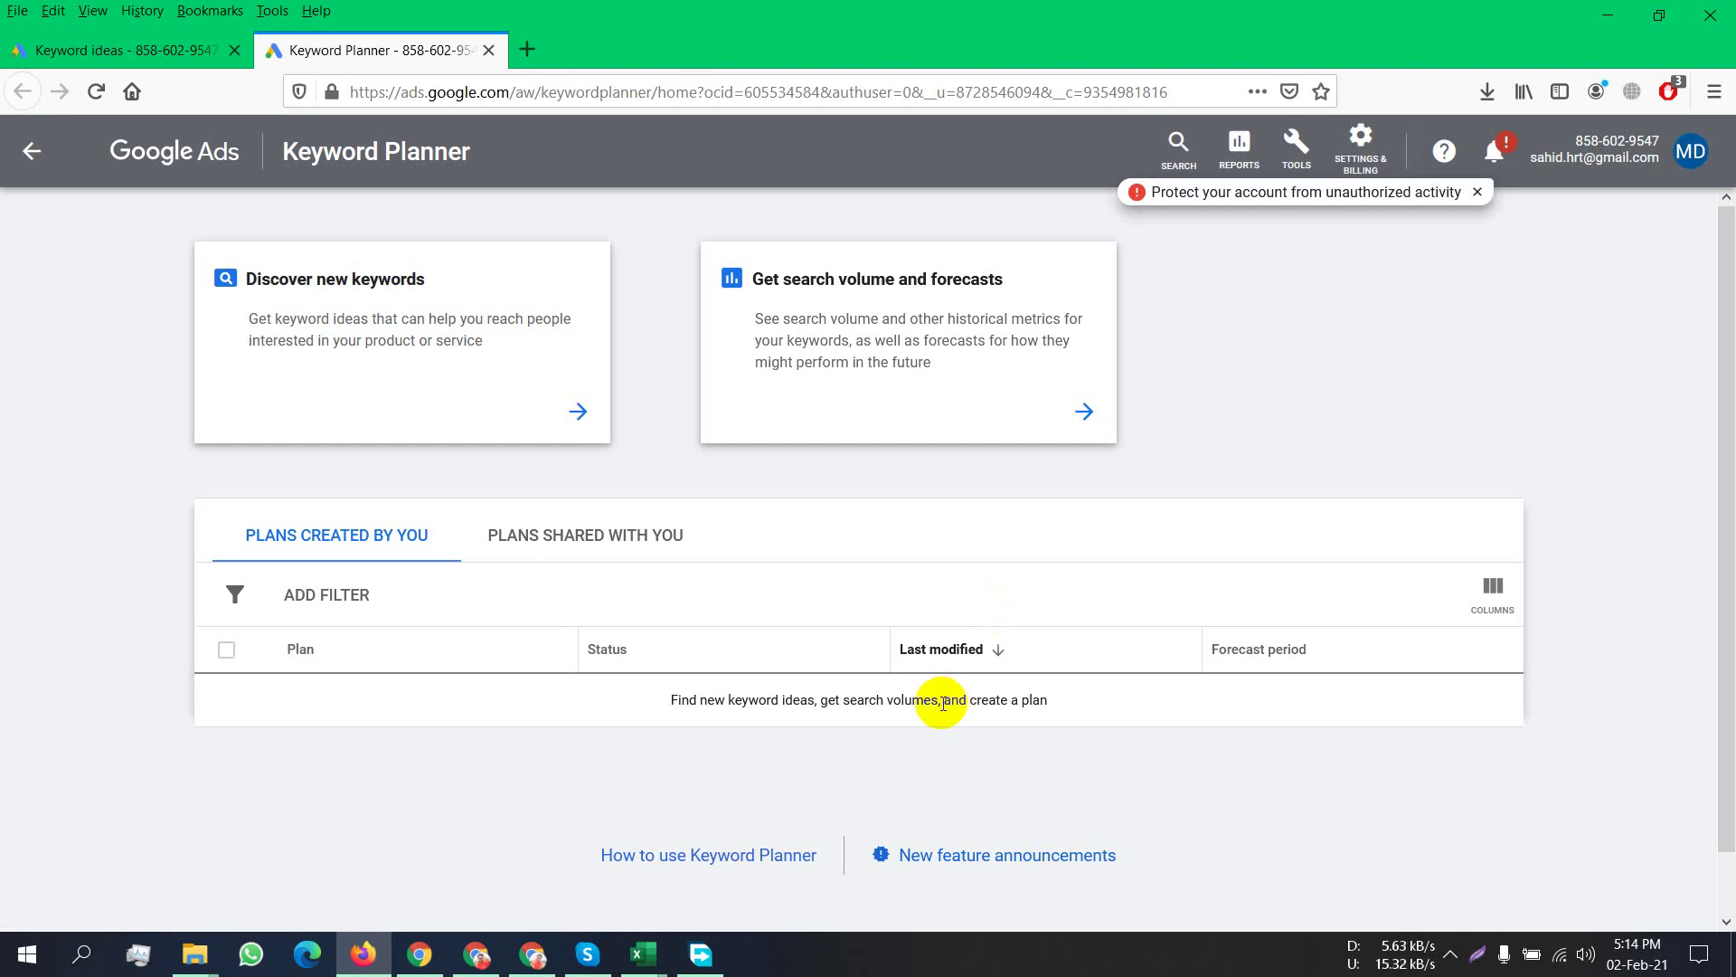
Check the keywordtool.io results in Chrome against the search volumes in the Keyword Research workbook in Excel.
click(643, 954)
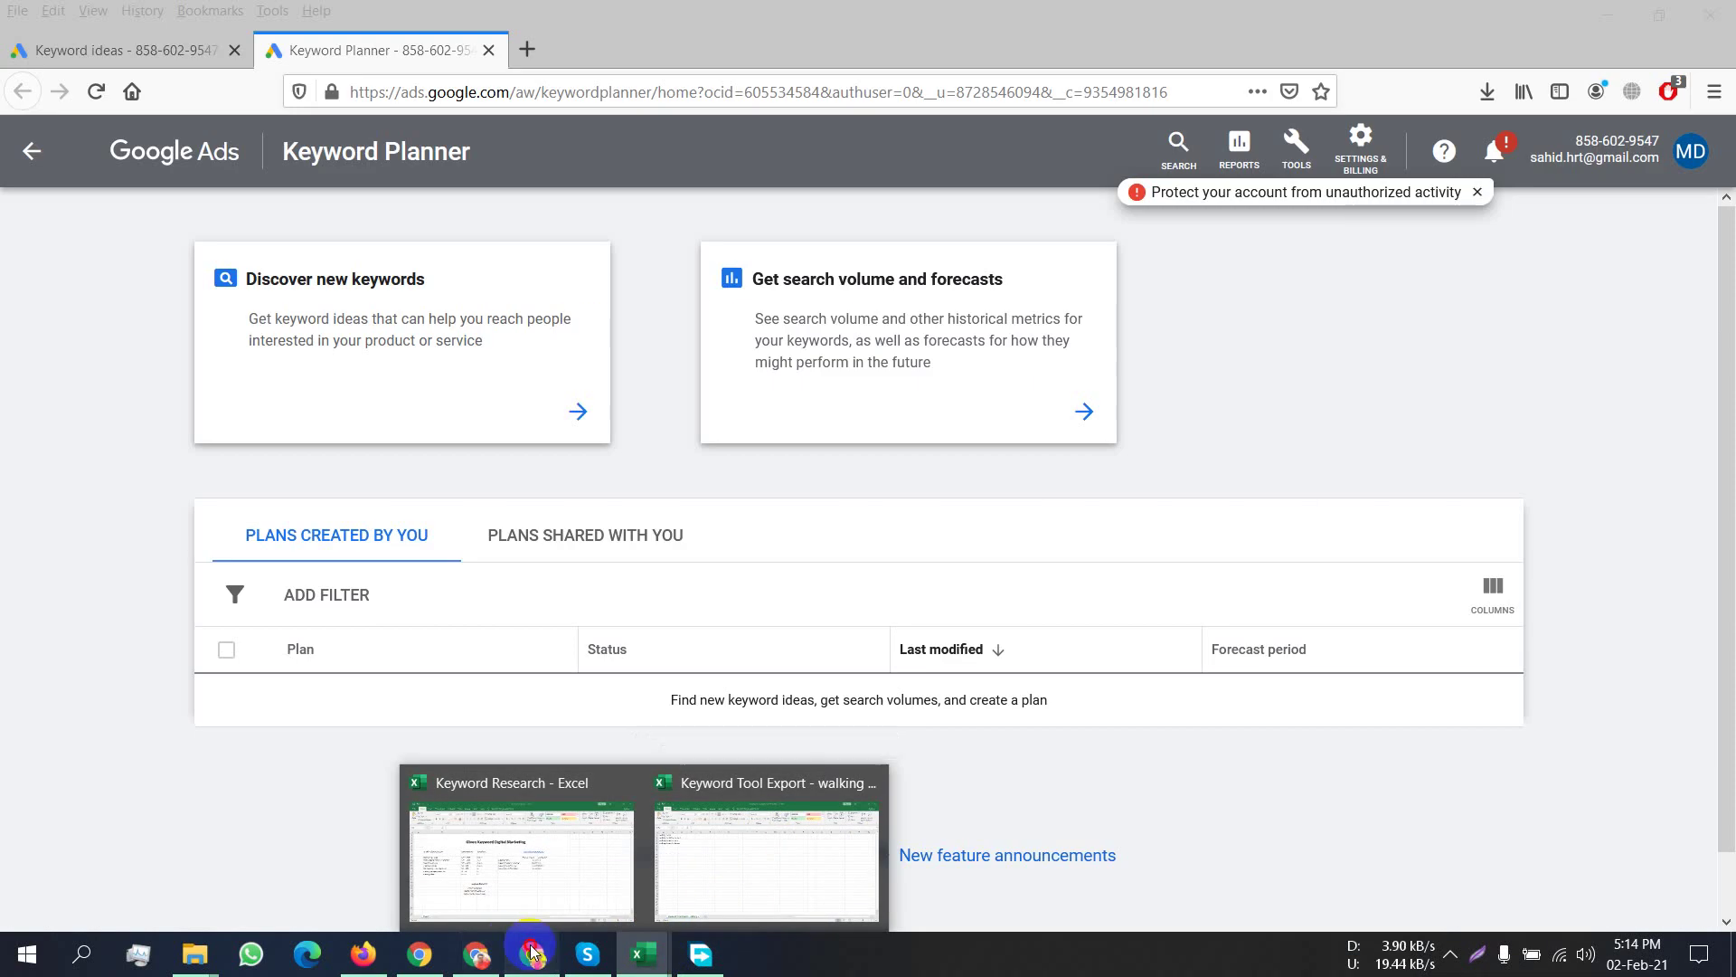
click(532, 951)
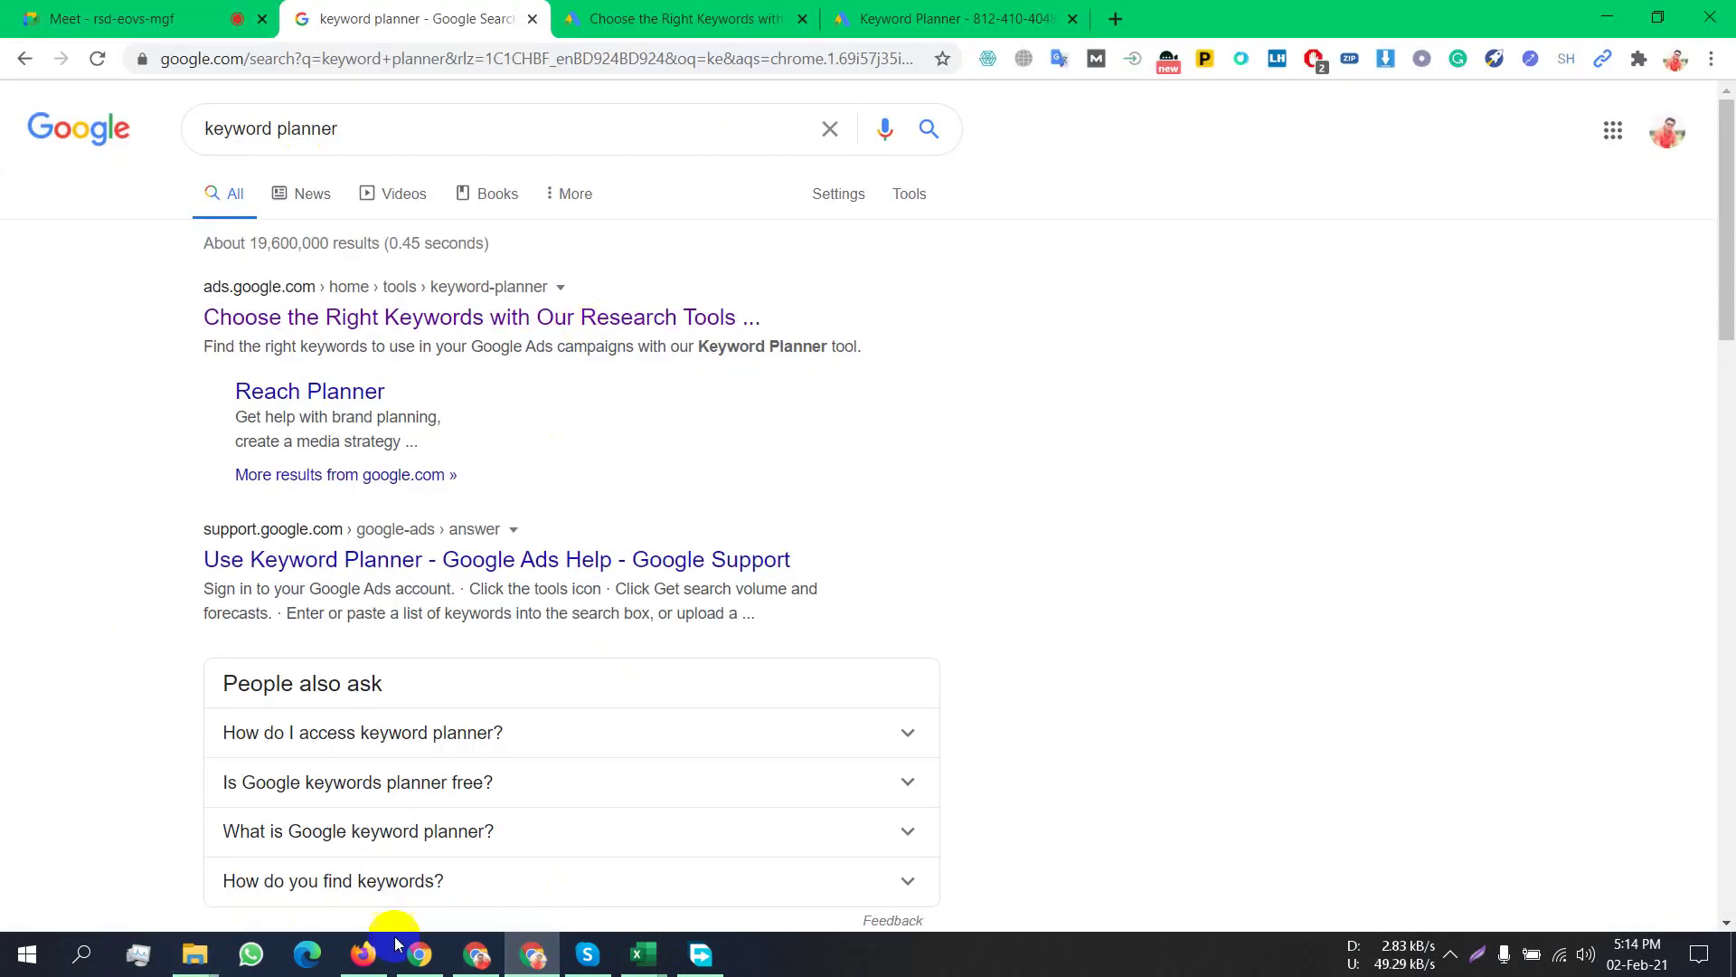
click(363, 954)
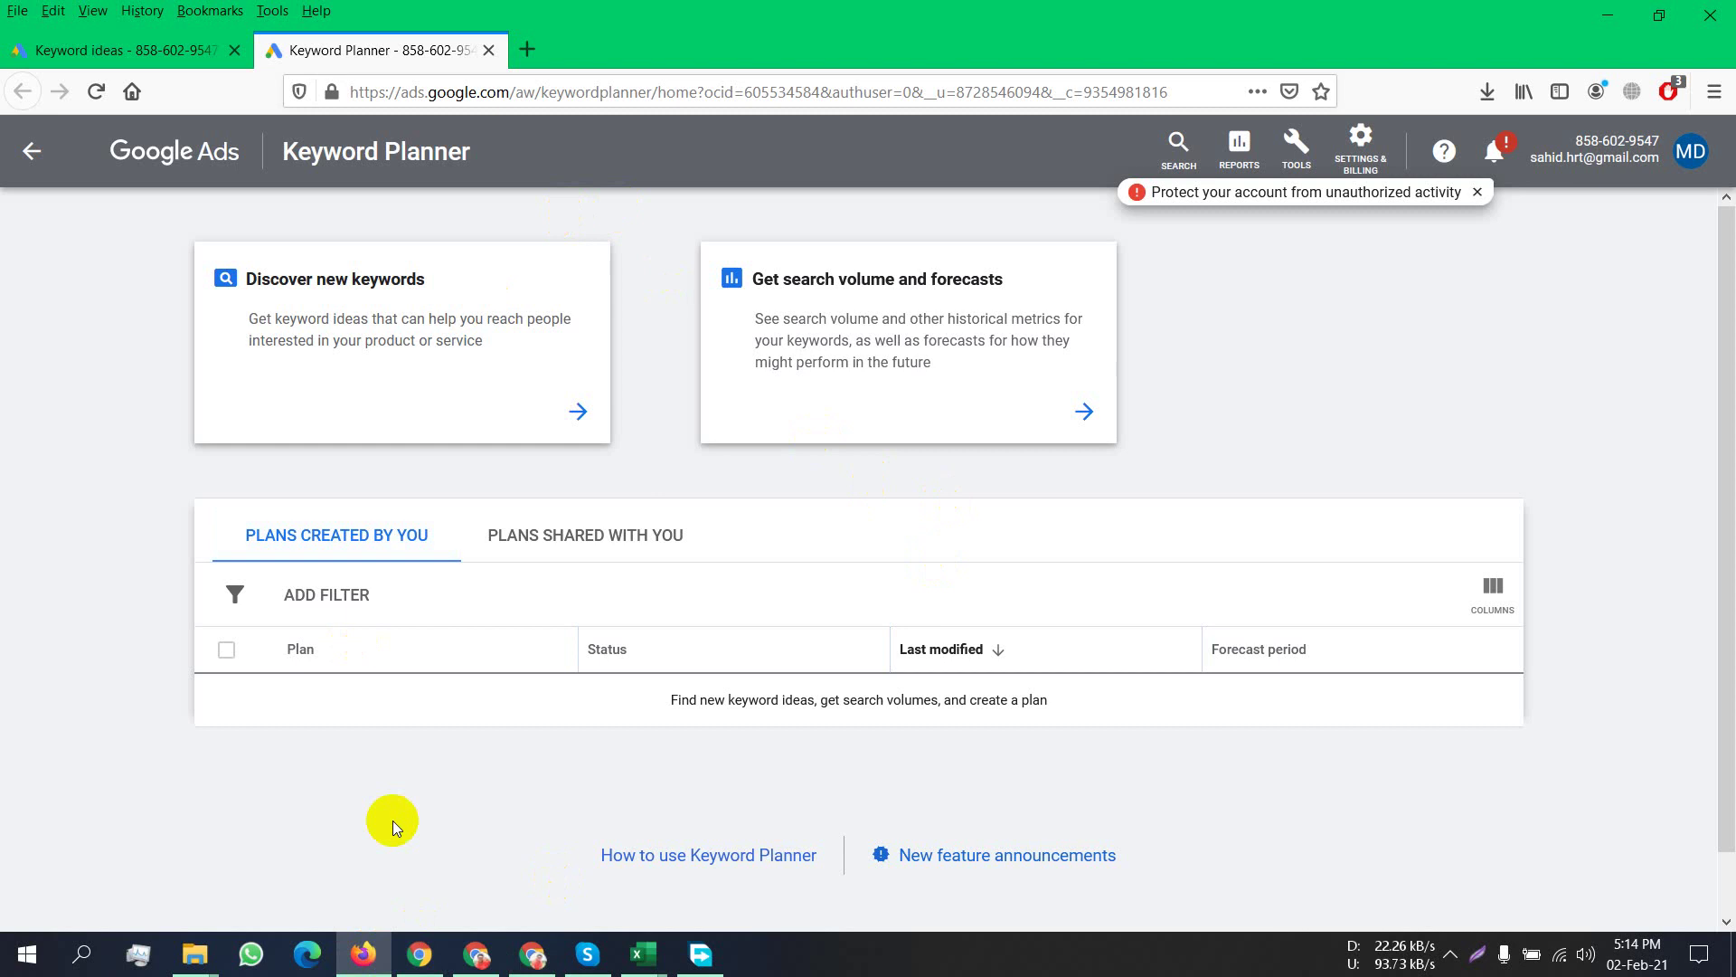
click(476, 953)
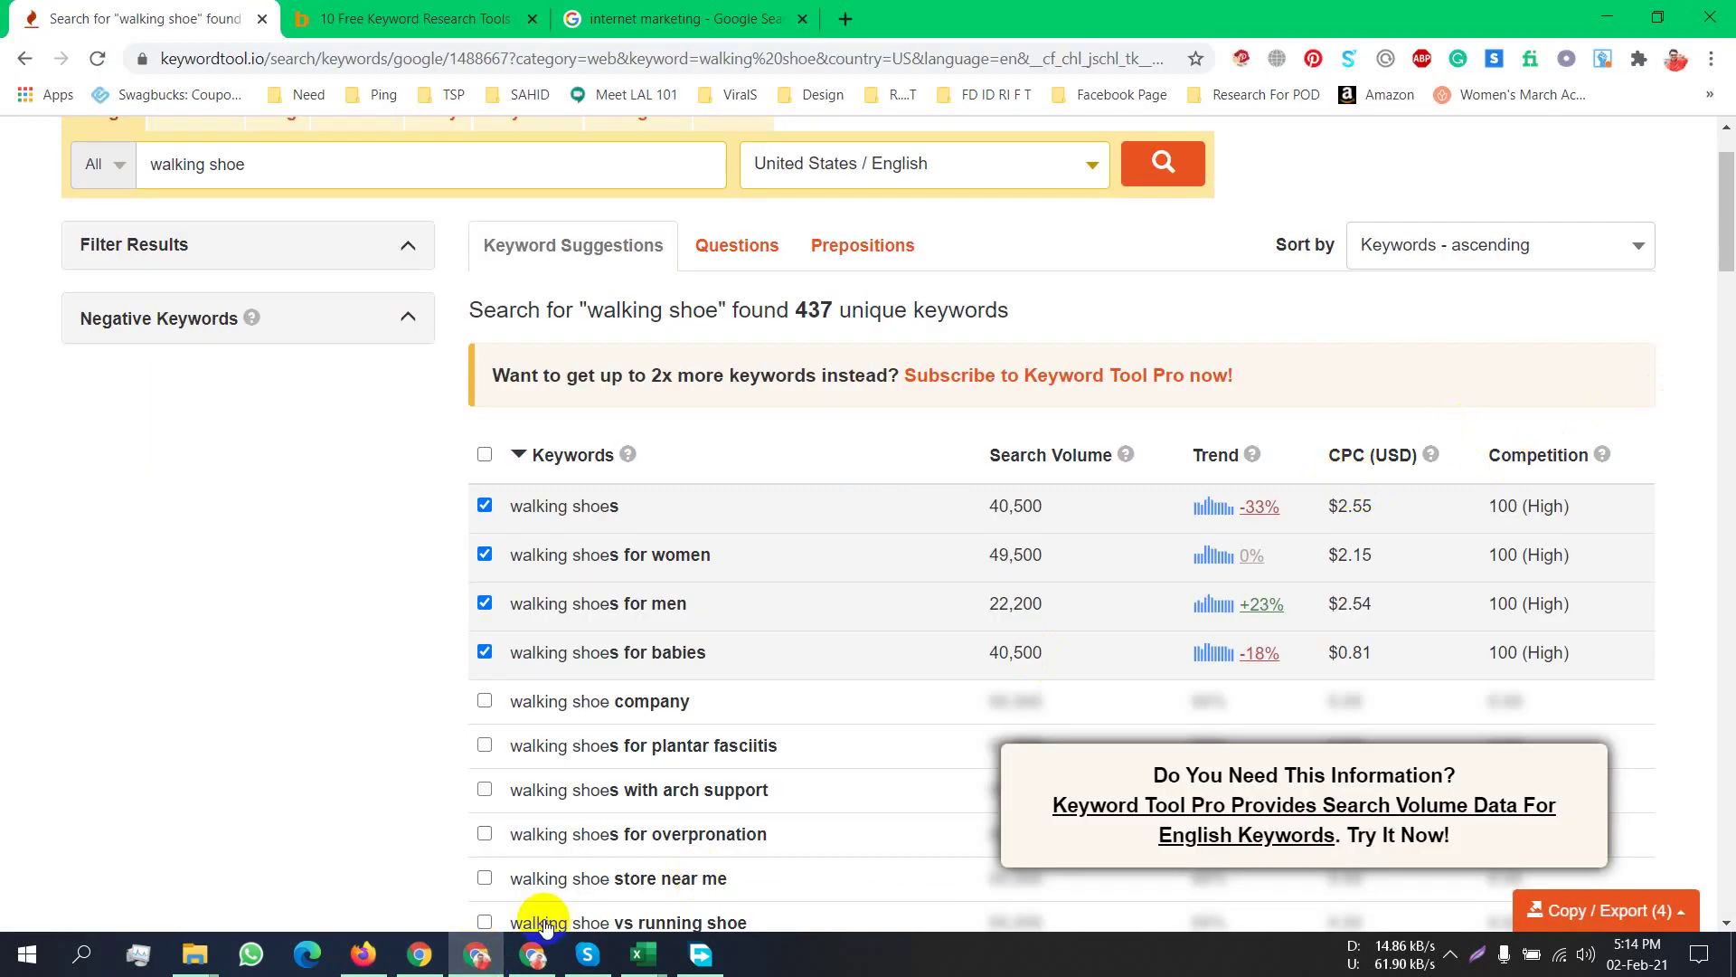
mouse_move(637, 952)
click(455, 870)
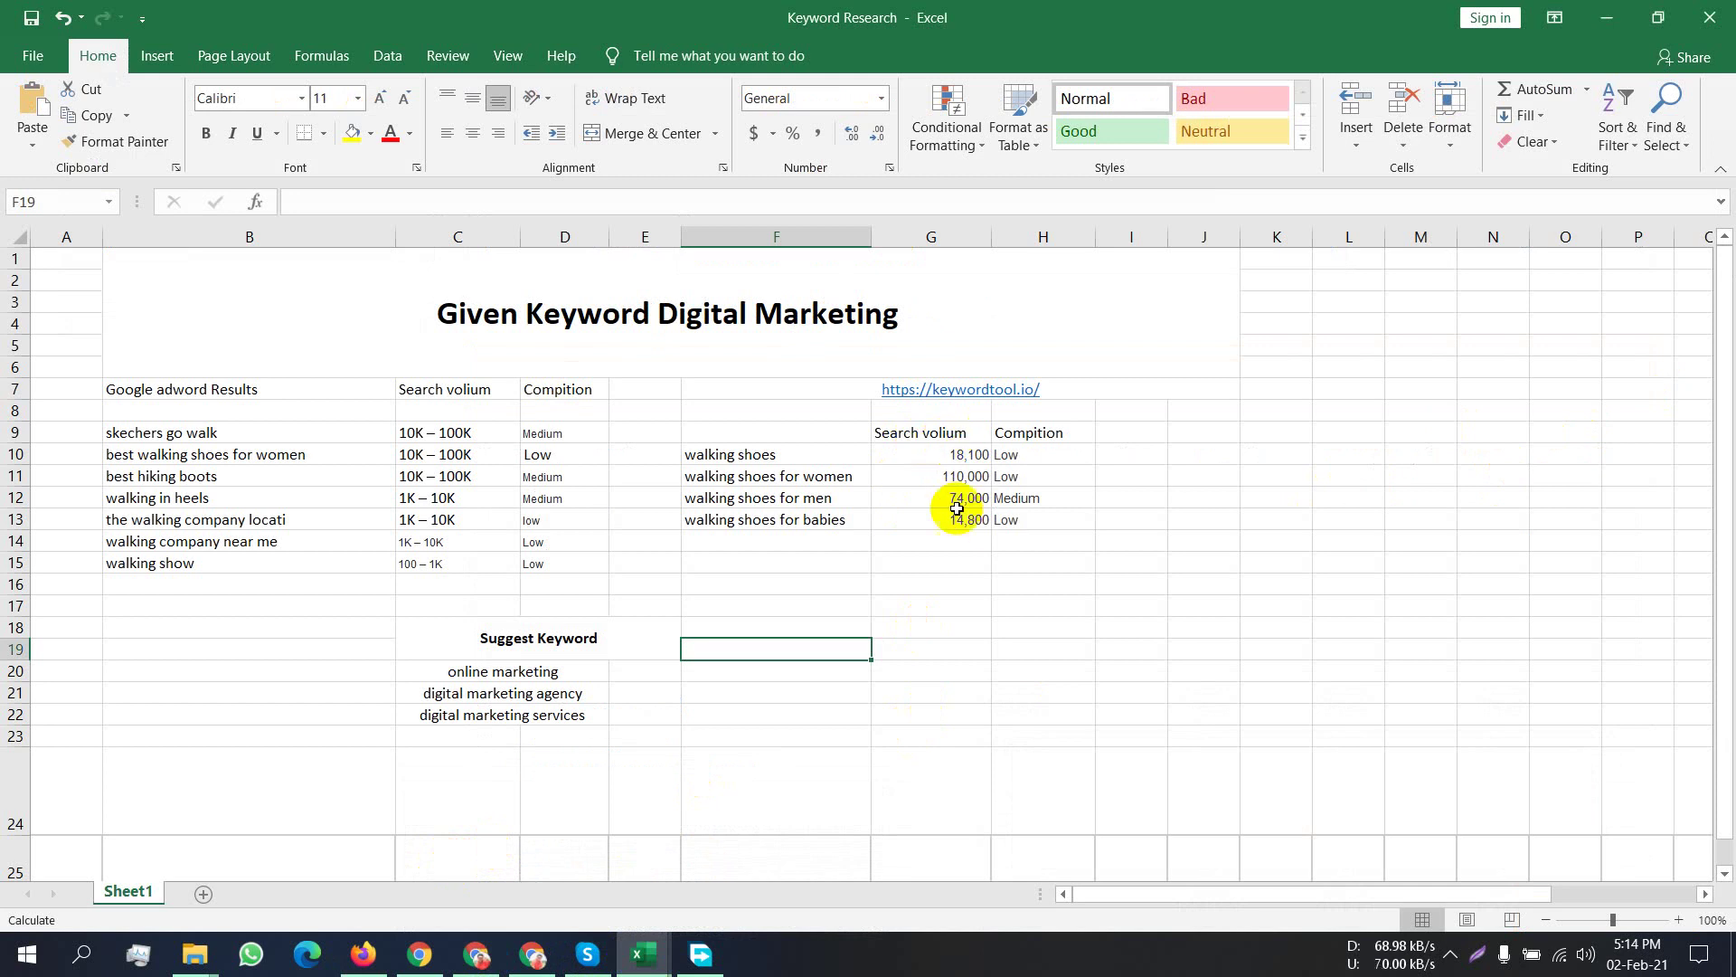
Copy the "walking shoes" search volume 40,500 from keywordtool.io in Chrome into G10 of the Keyword Research workbook in Excel.
click(539, 957)
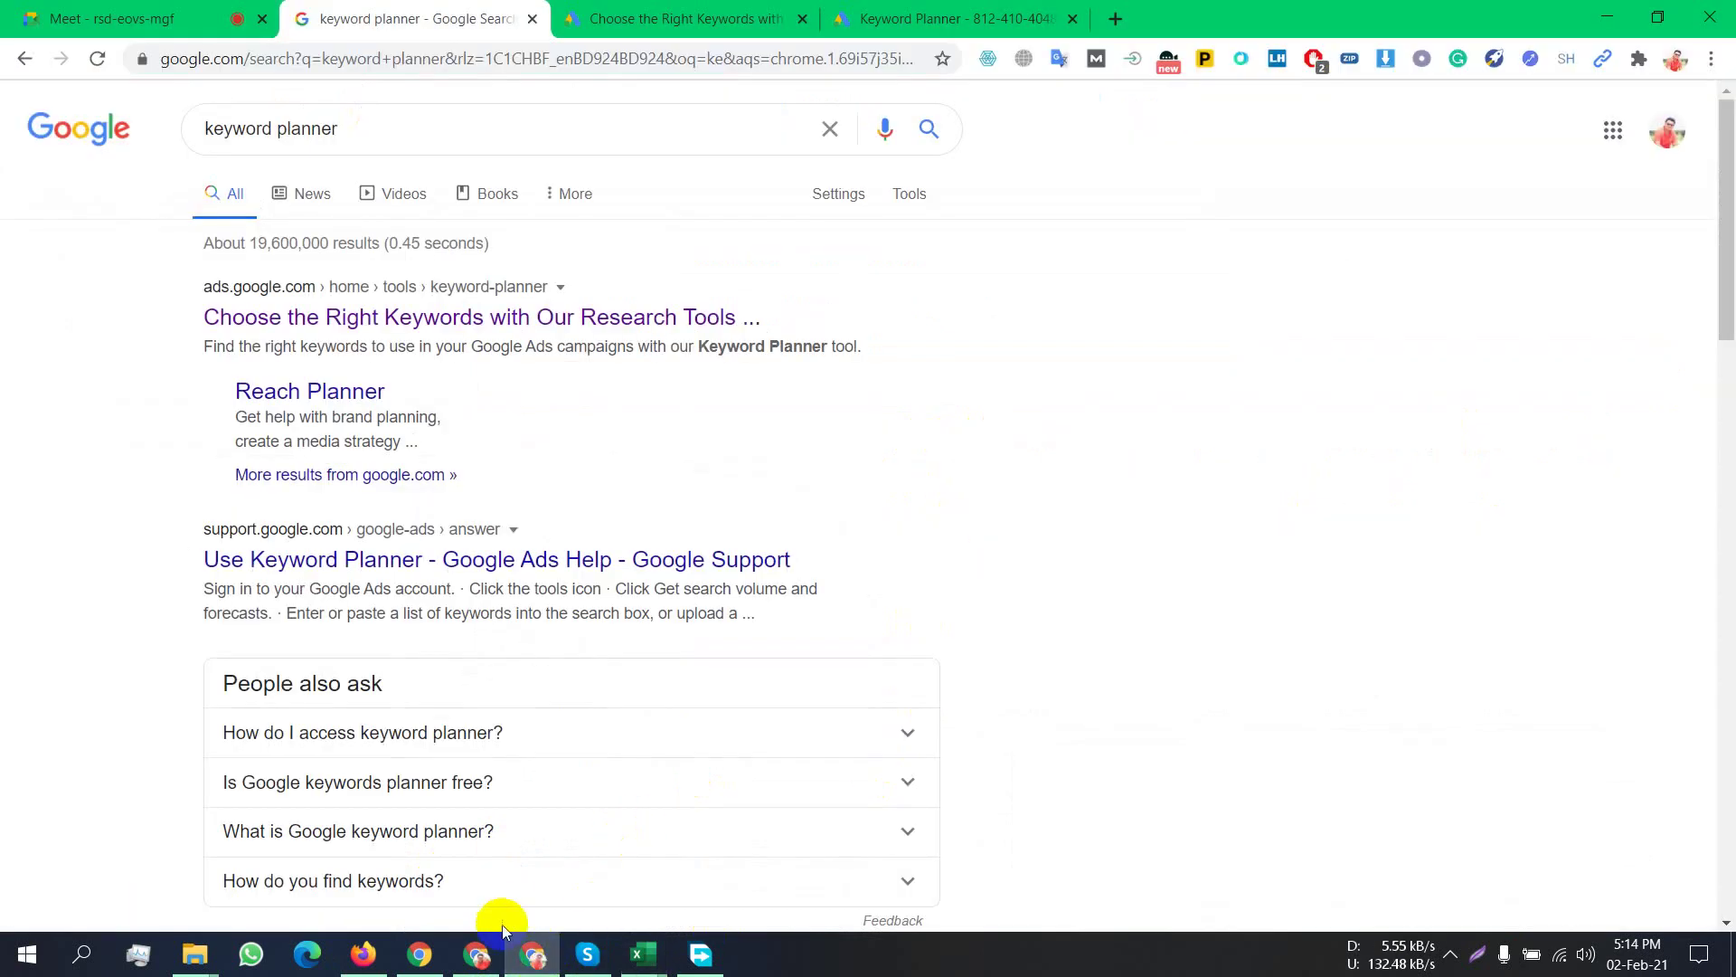
click(477, 955)
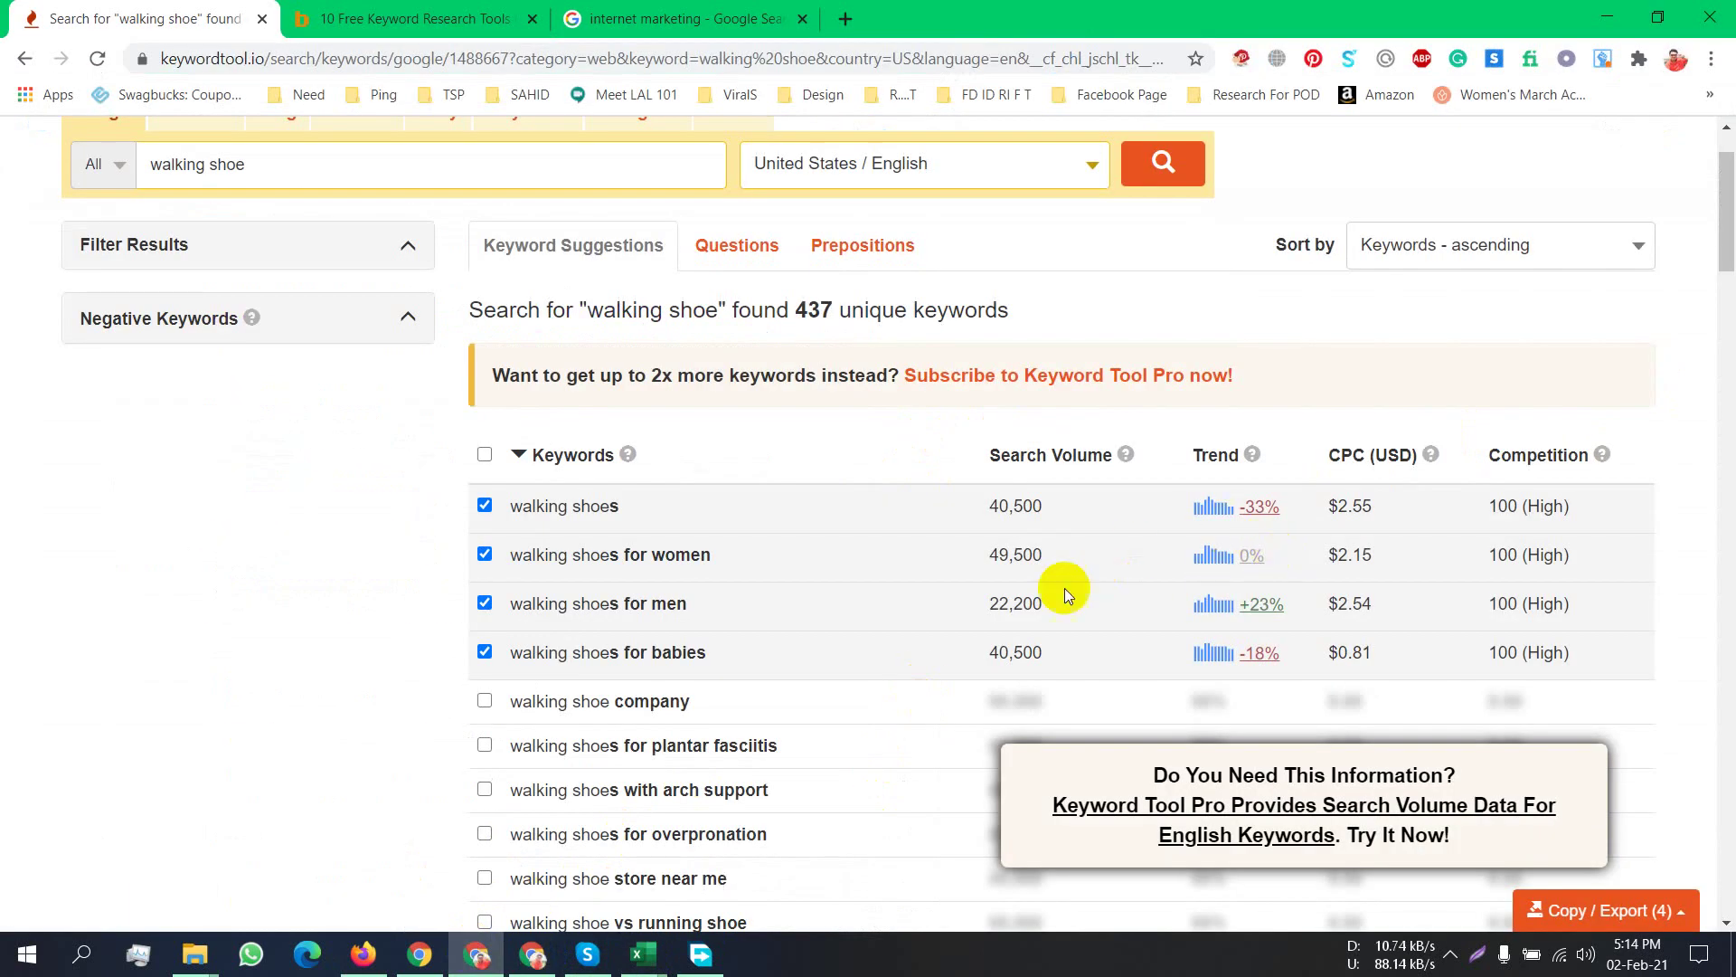
drag(1036, 503, 987, 506)
key(ctrl+c)
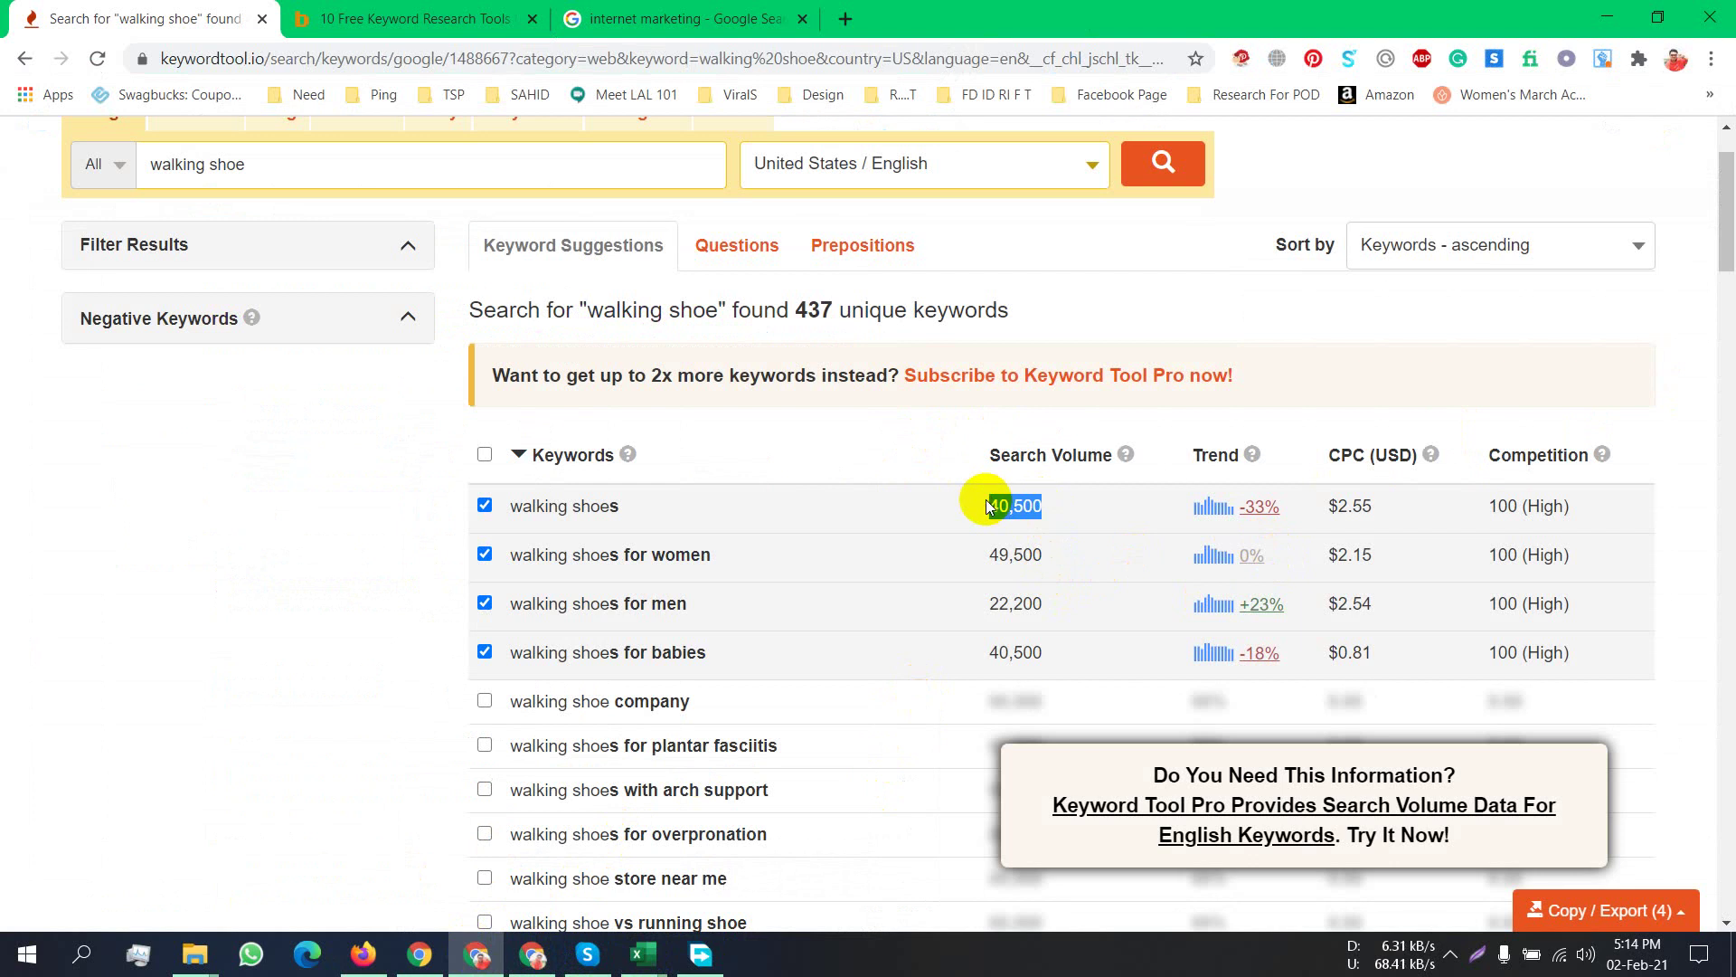
click(643, 954)
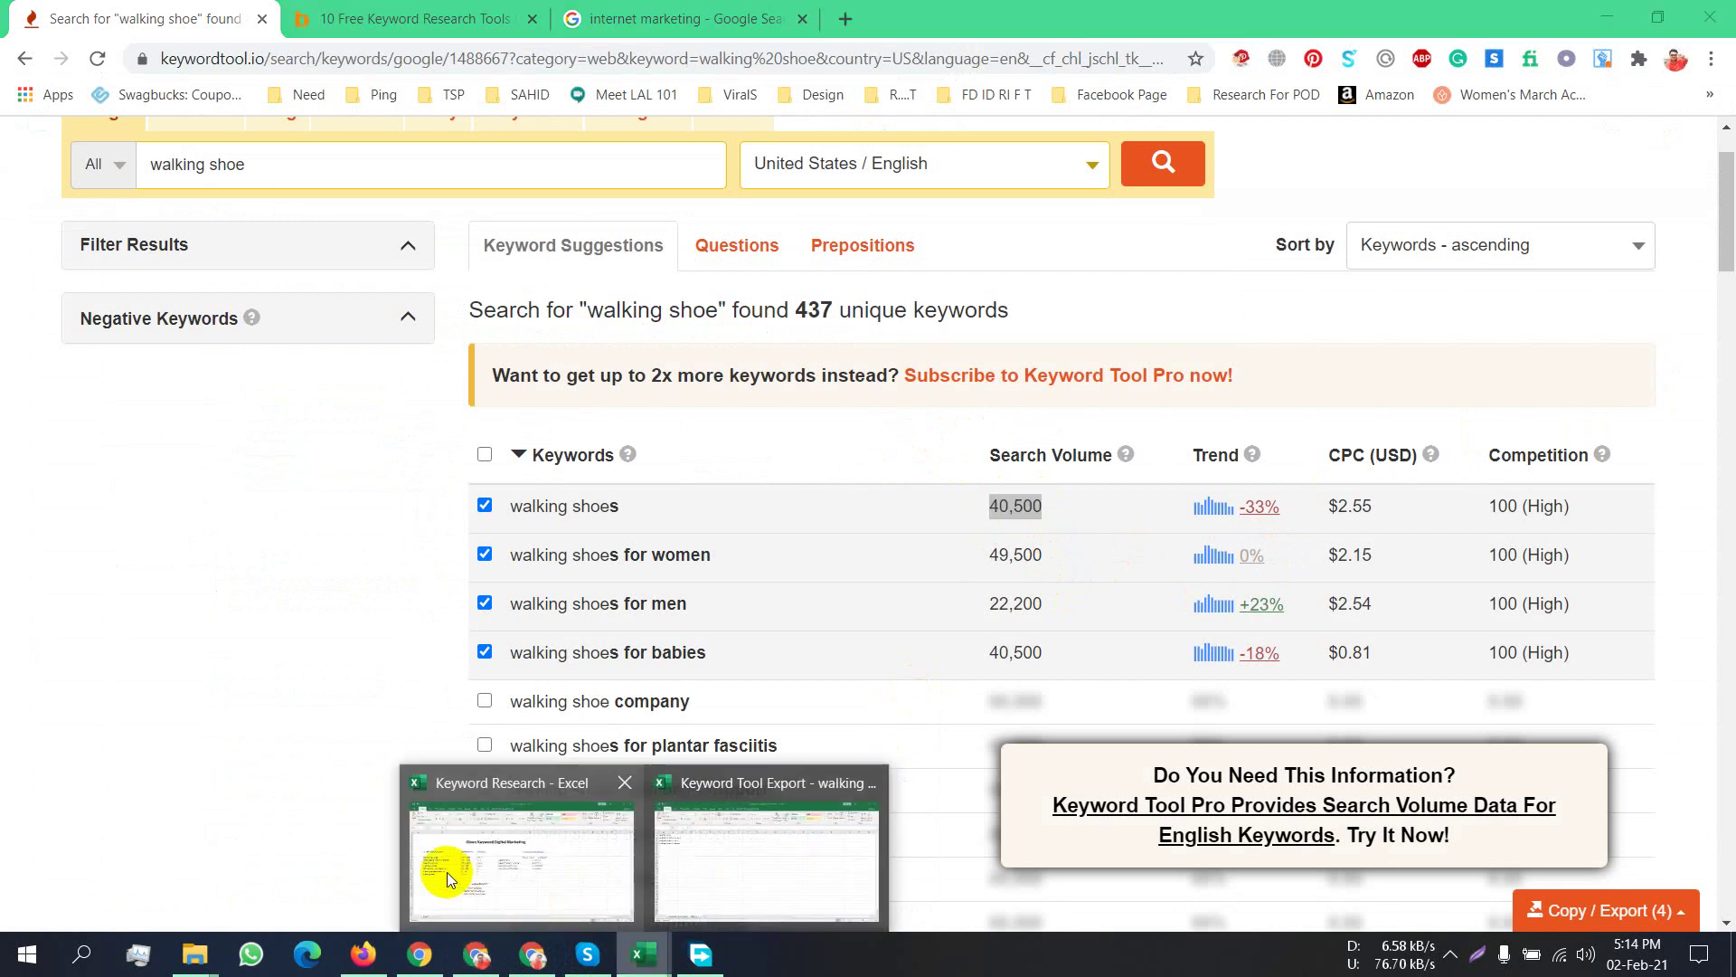
click(449, 879)
click(957, 457)
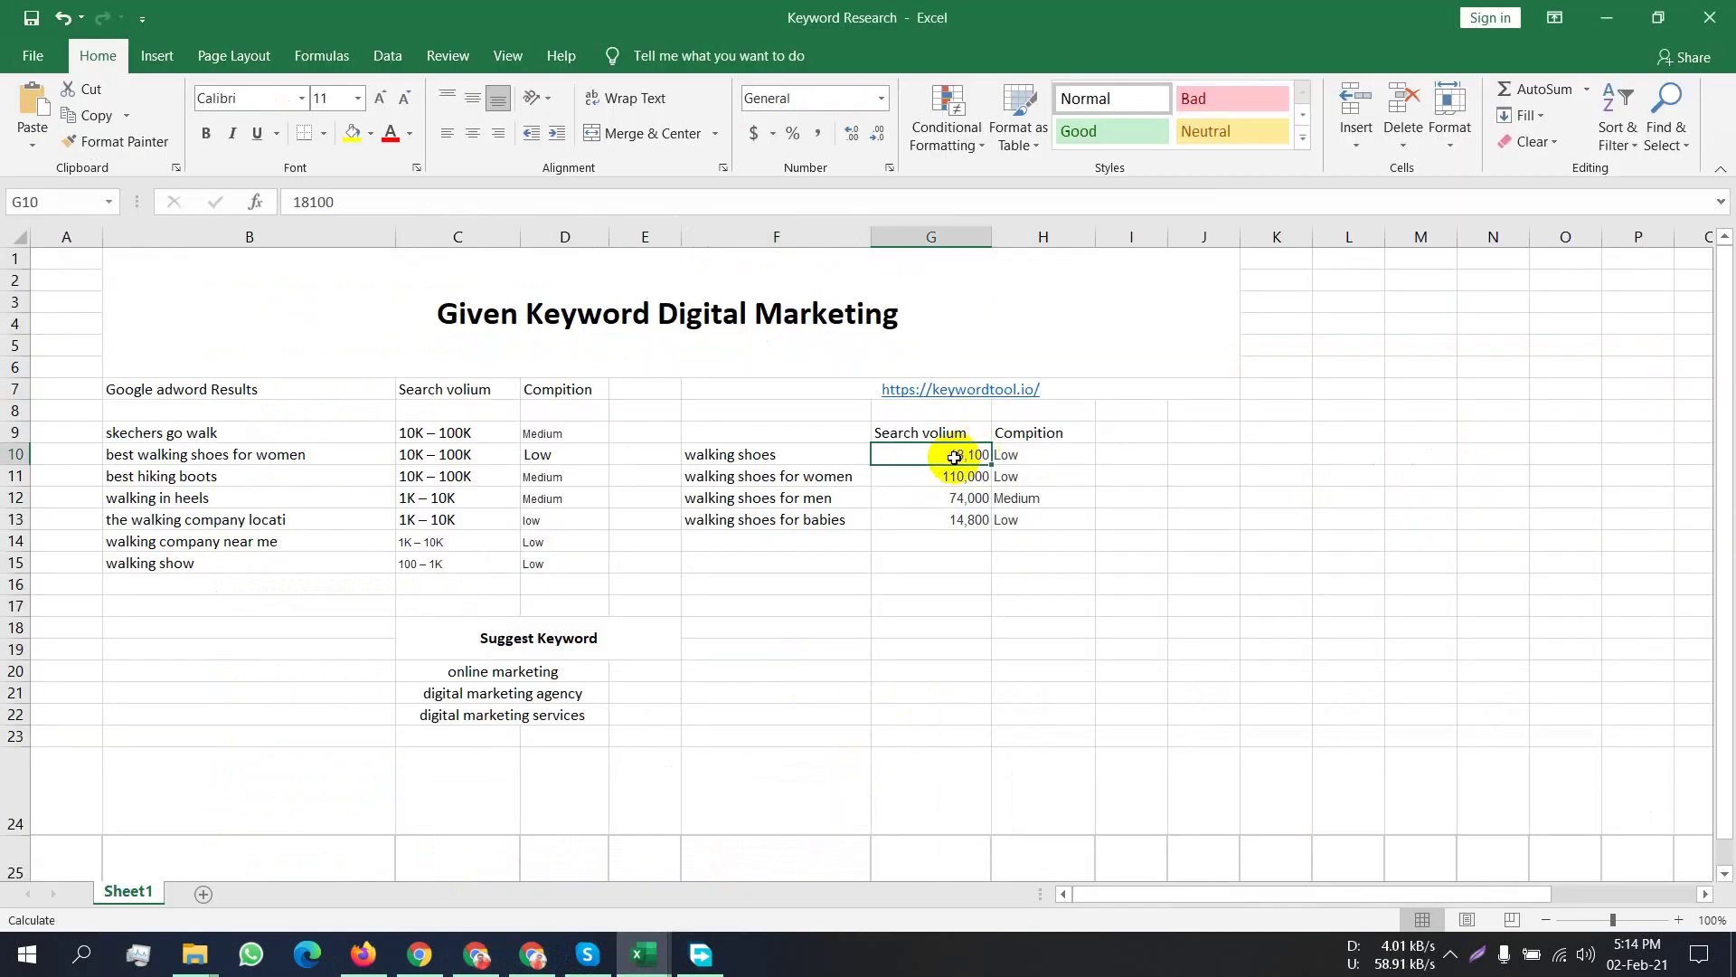
key(ctrl+v)
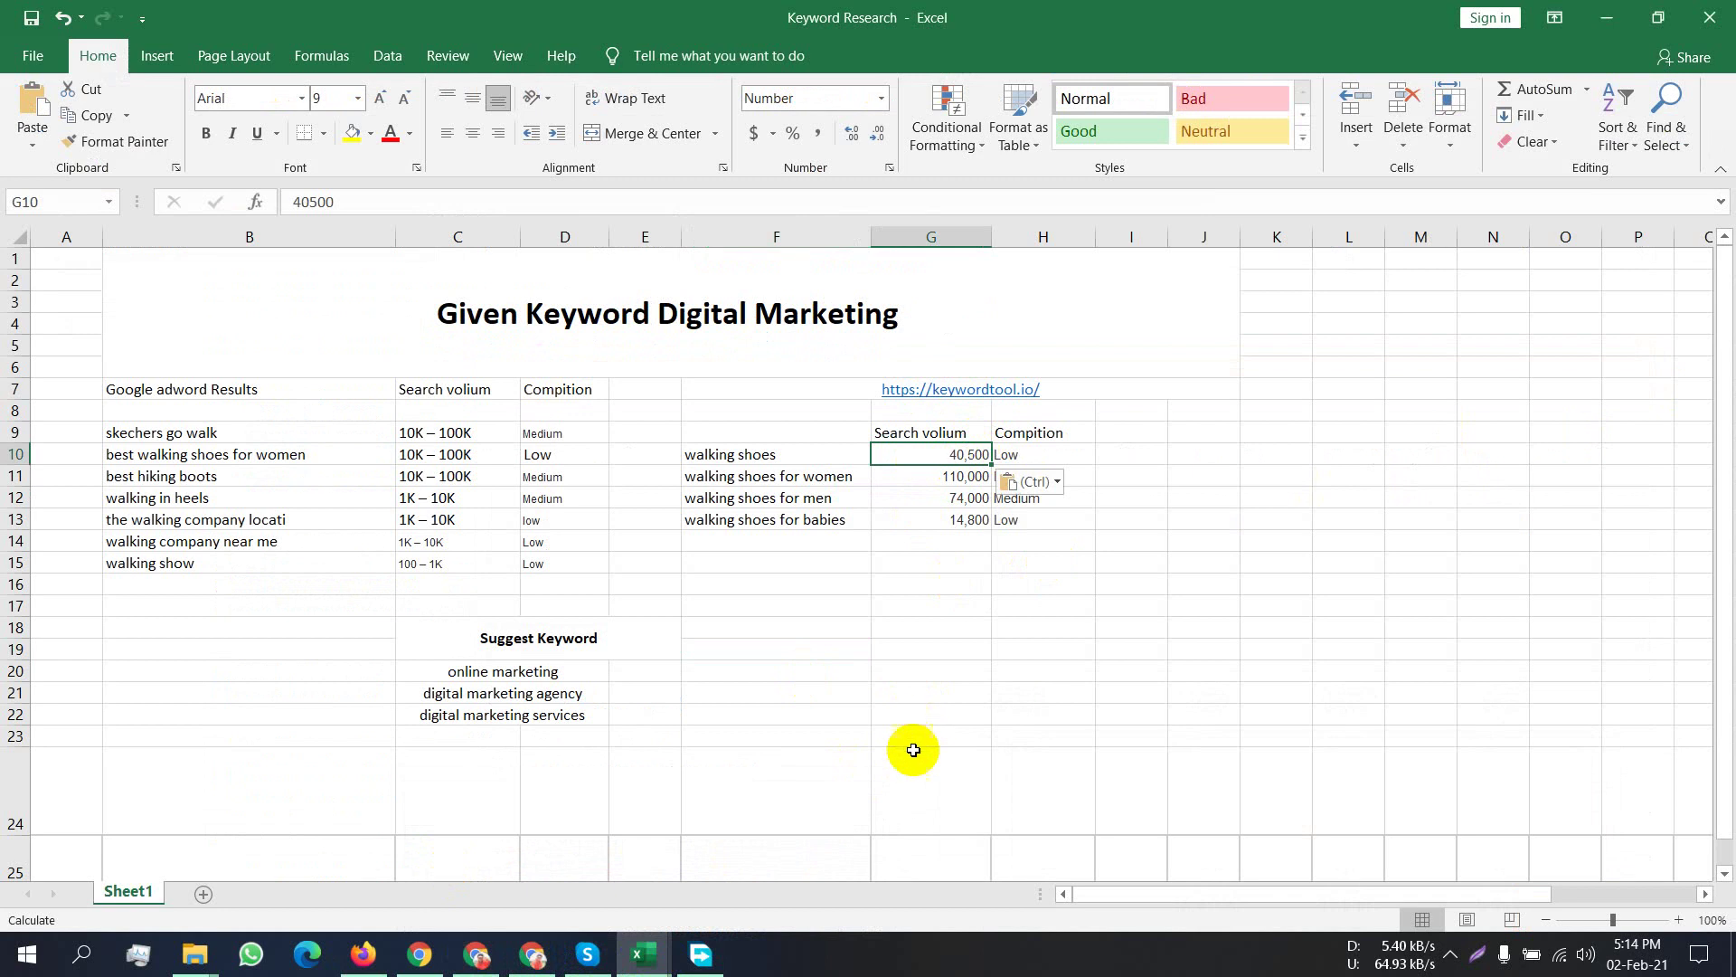
Copy the "walking shoes for women" search volume 49,500 from keywordtool.io in Chrome into G11 of the Keyword Research workbook in Excel.
click(371, 964)
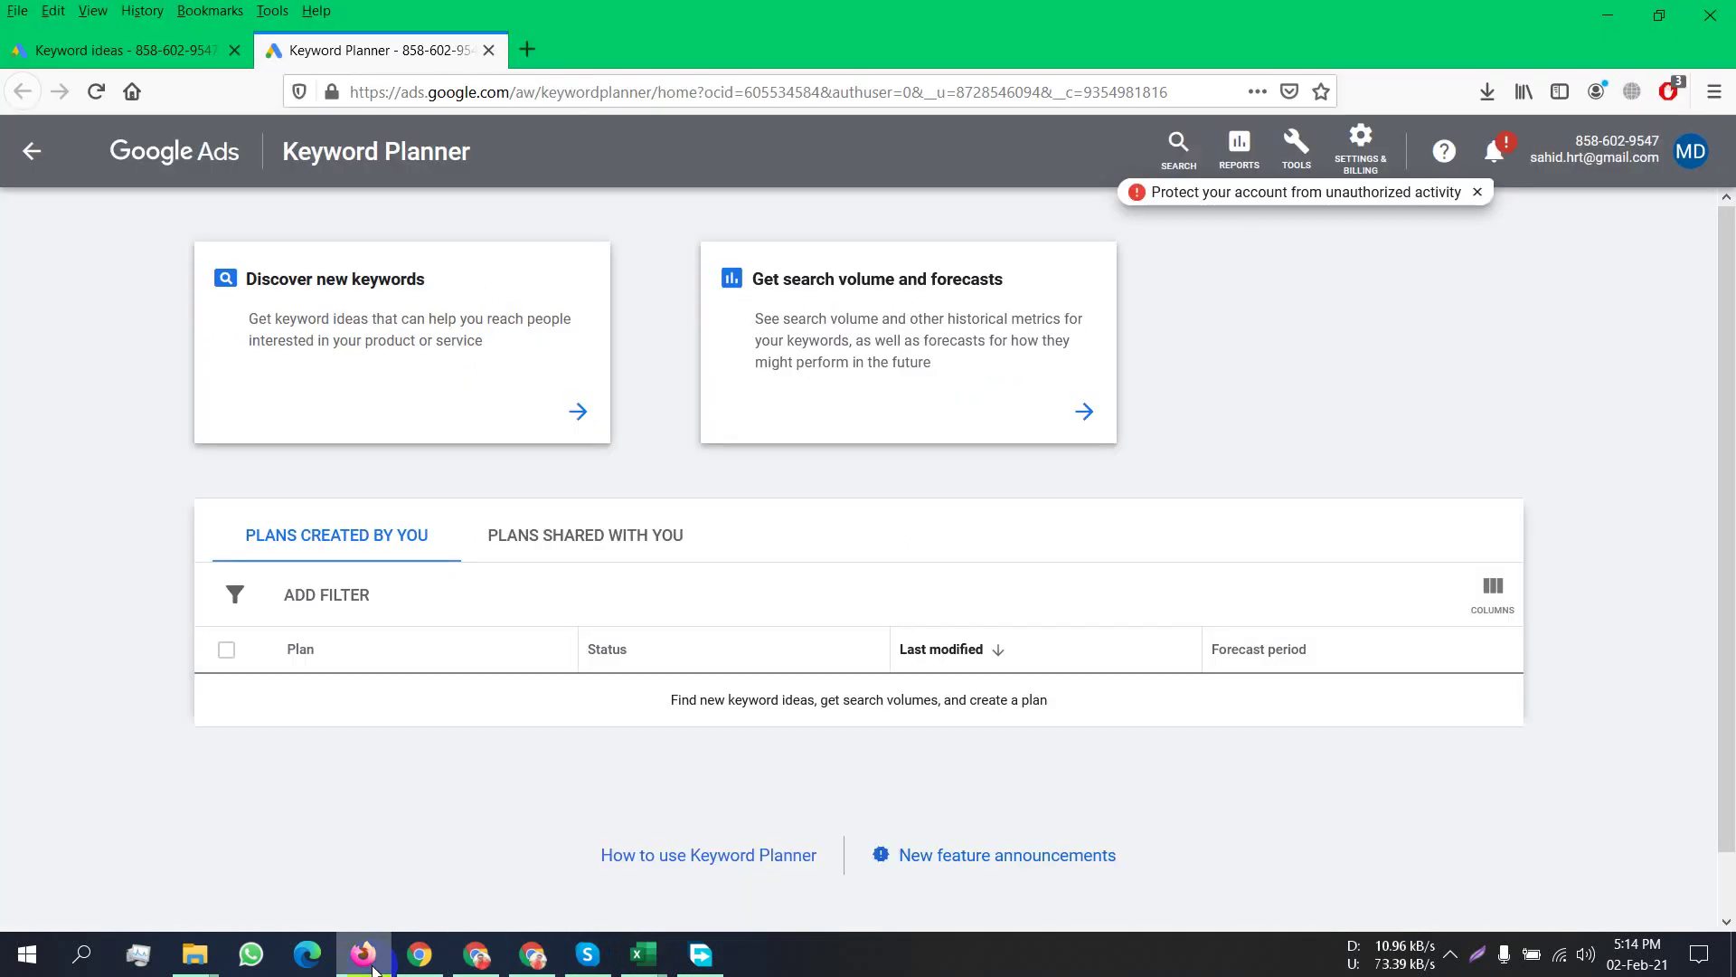
click(477, 954)
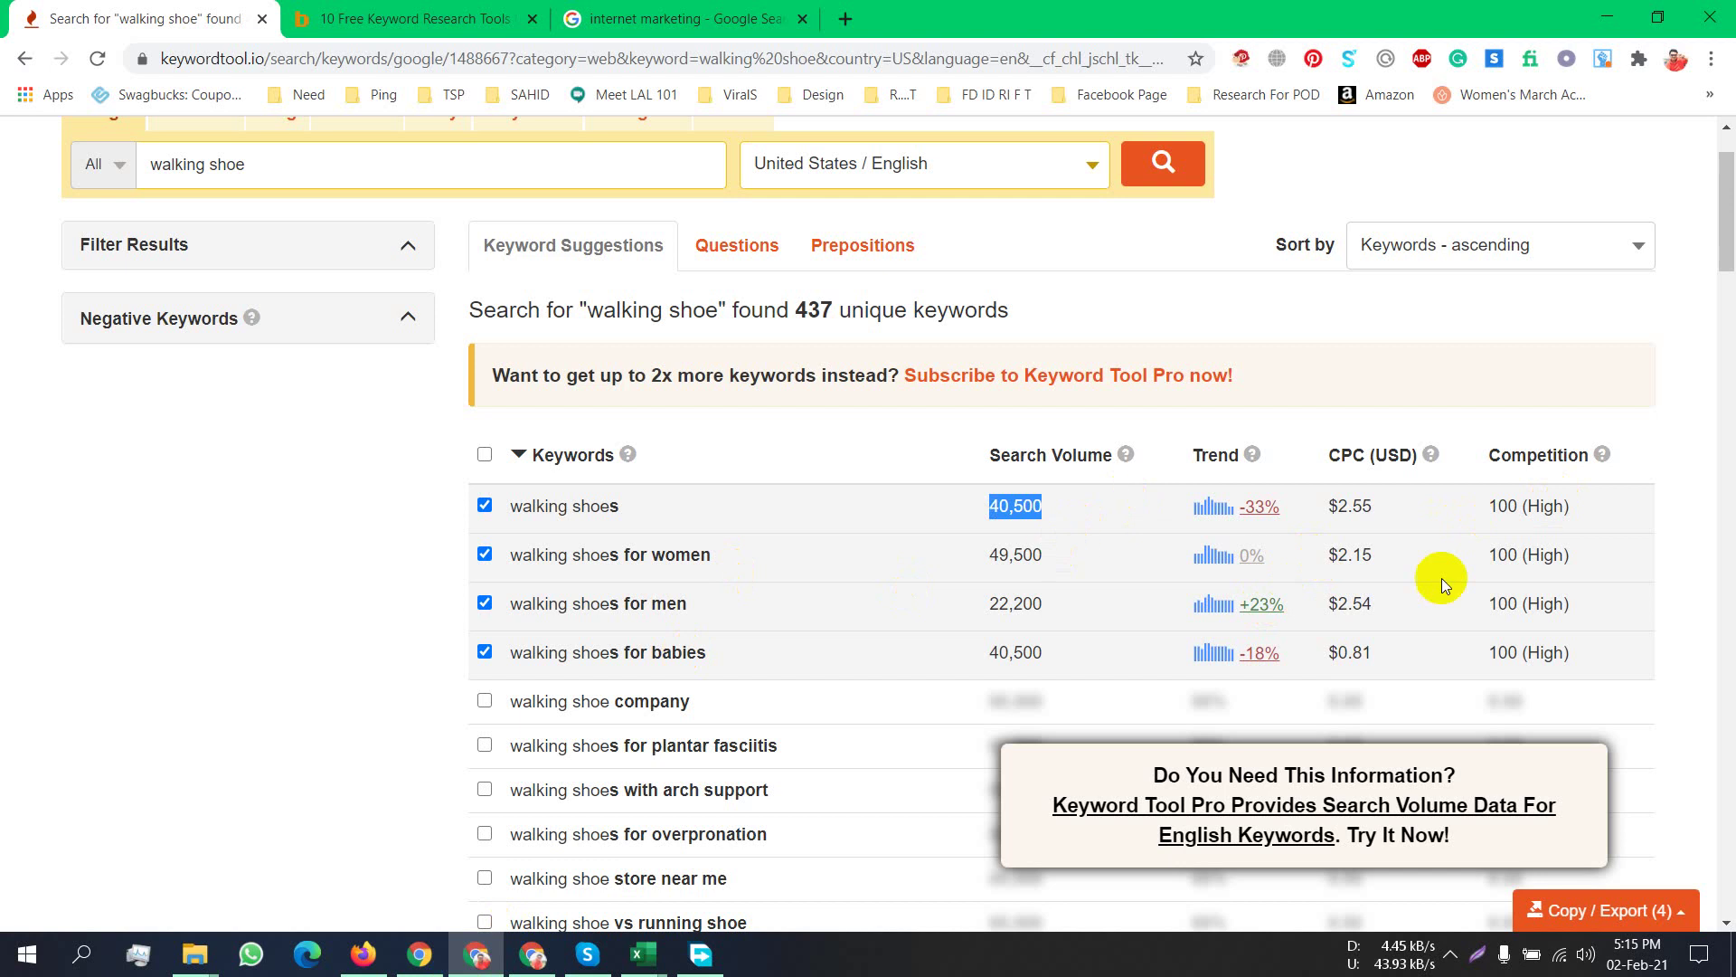
drag(1049, 557, 992, 553)
key(ctrl+c)
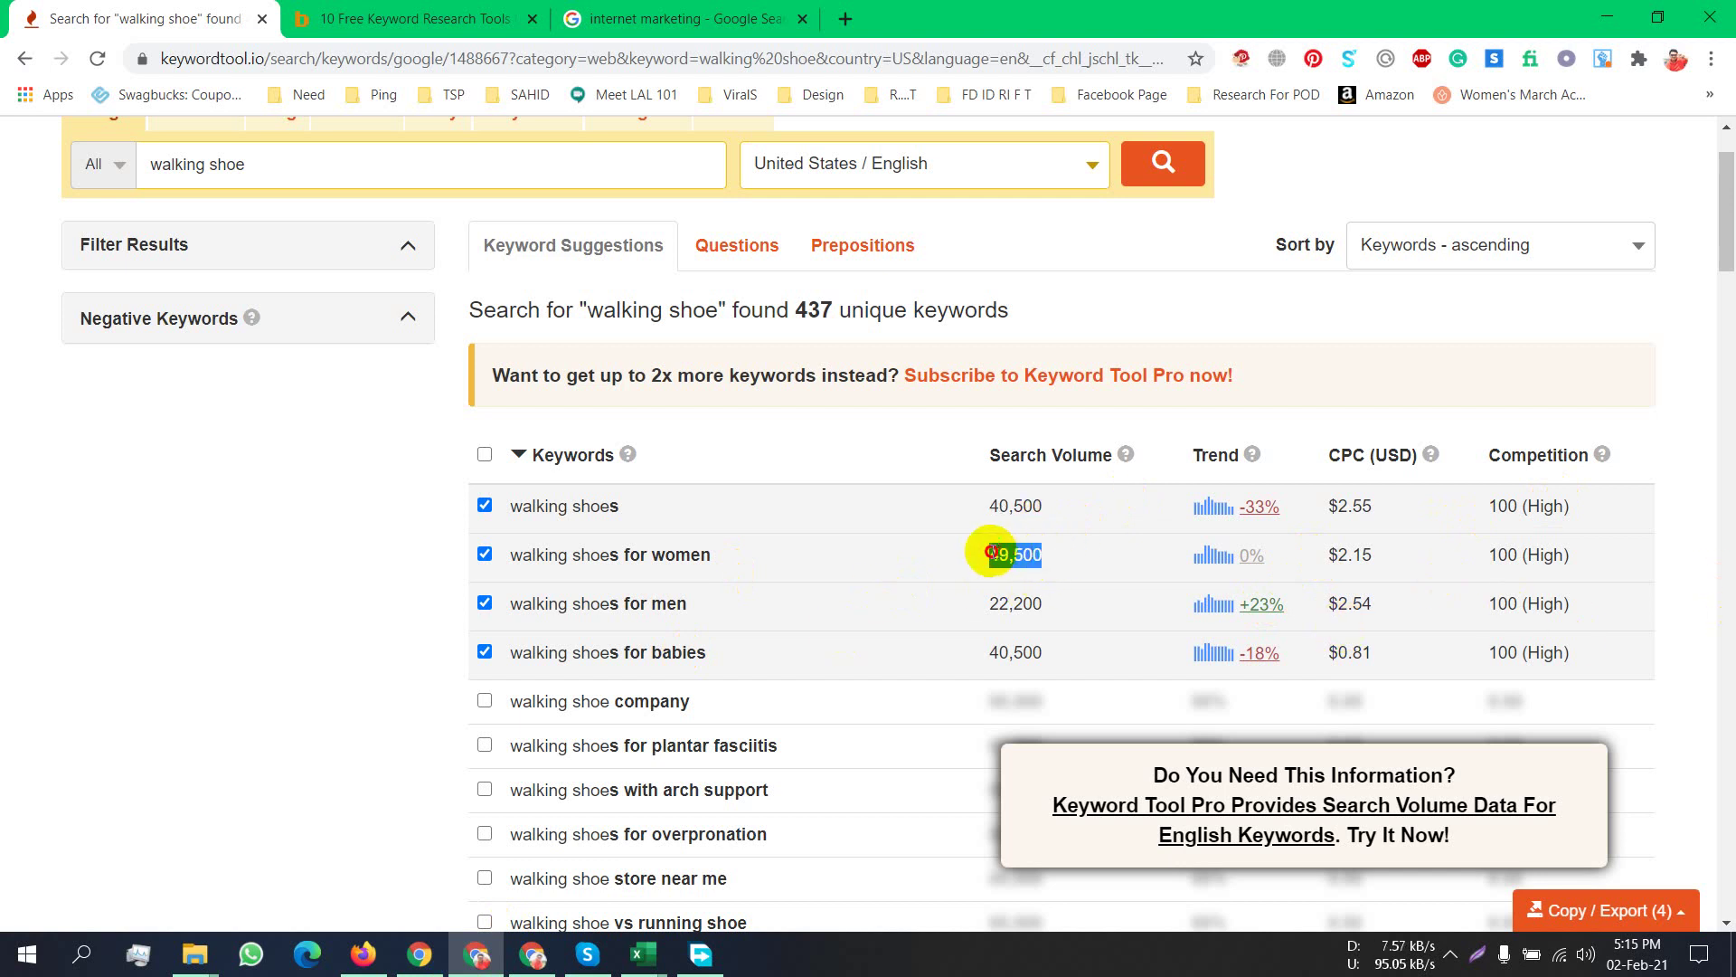
click(643, 954)
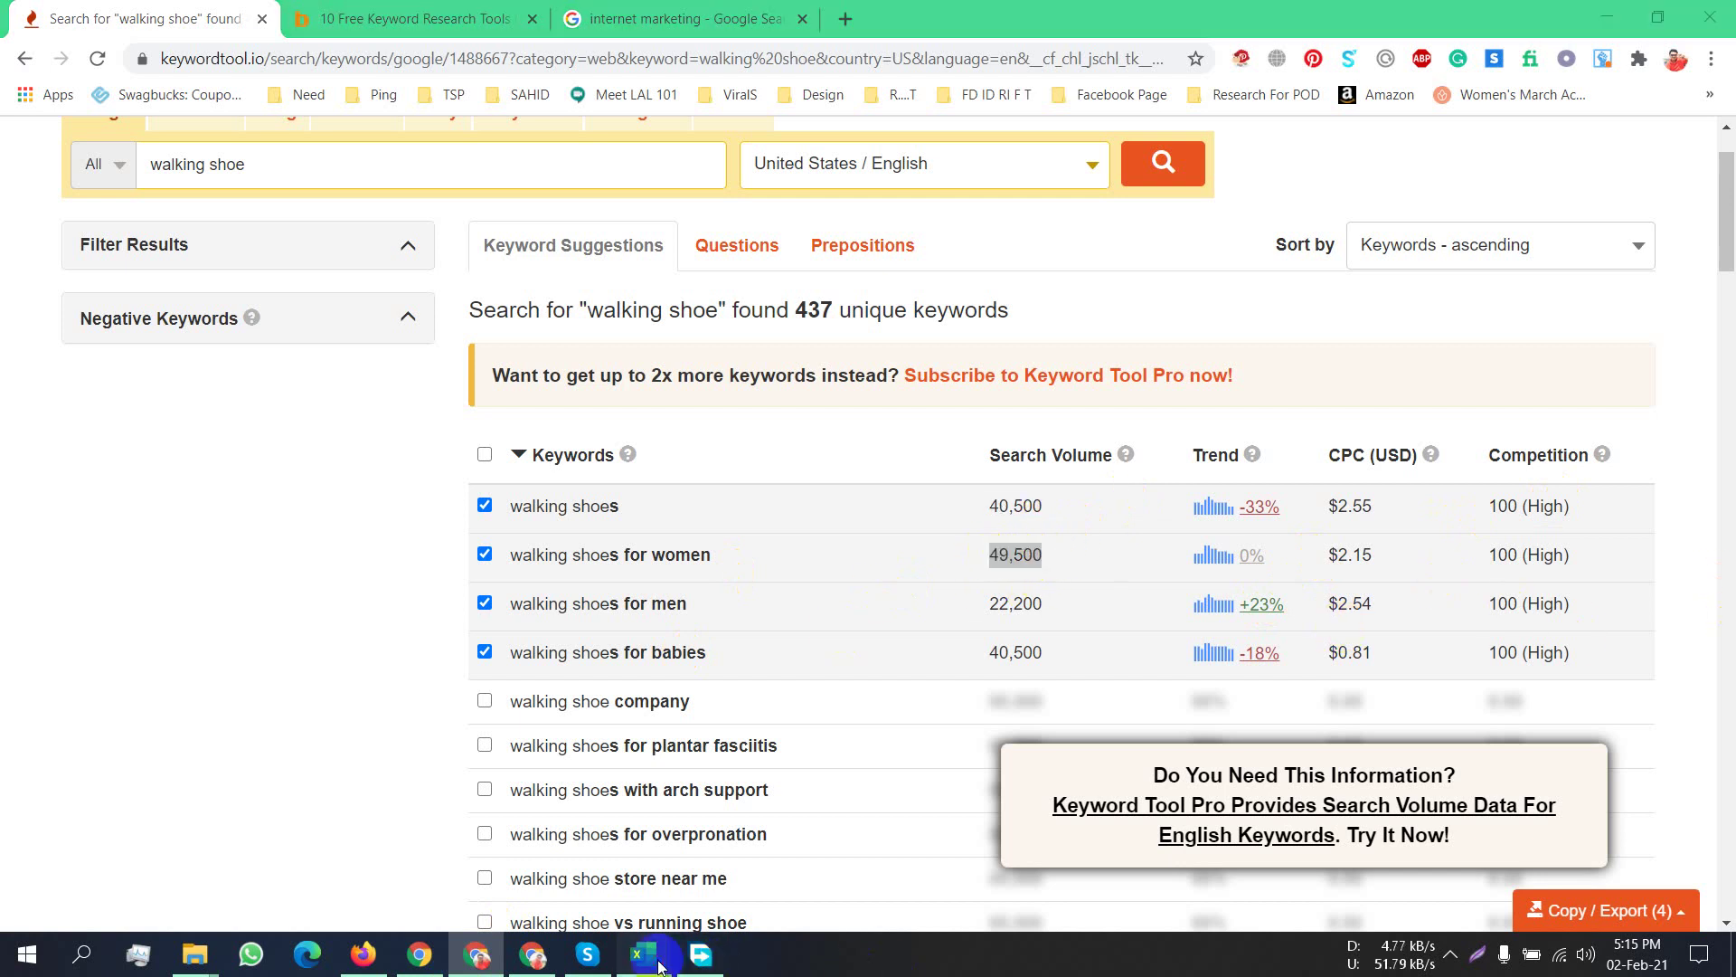
click(573, 860)
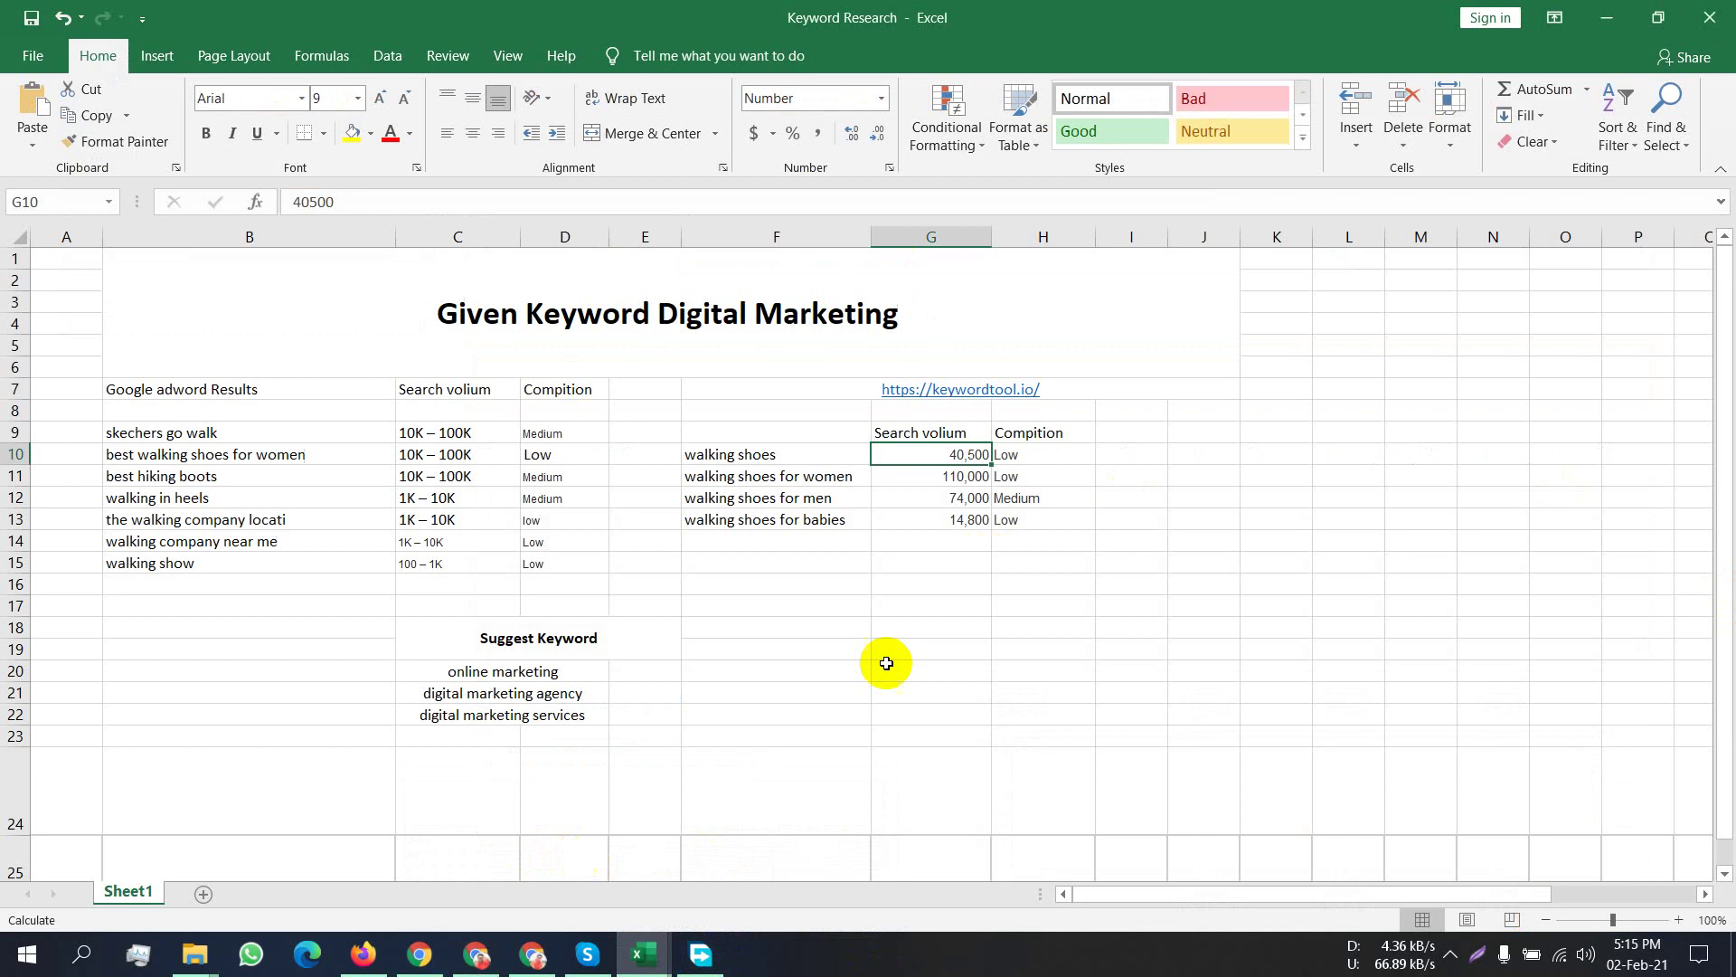
click(940, 476)
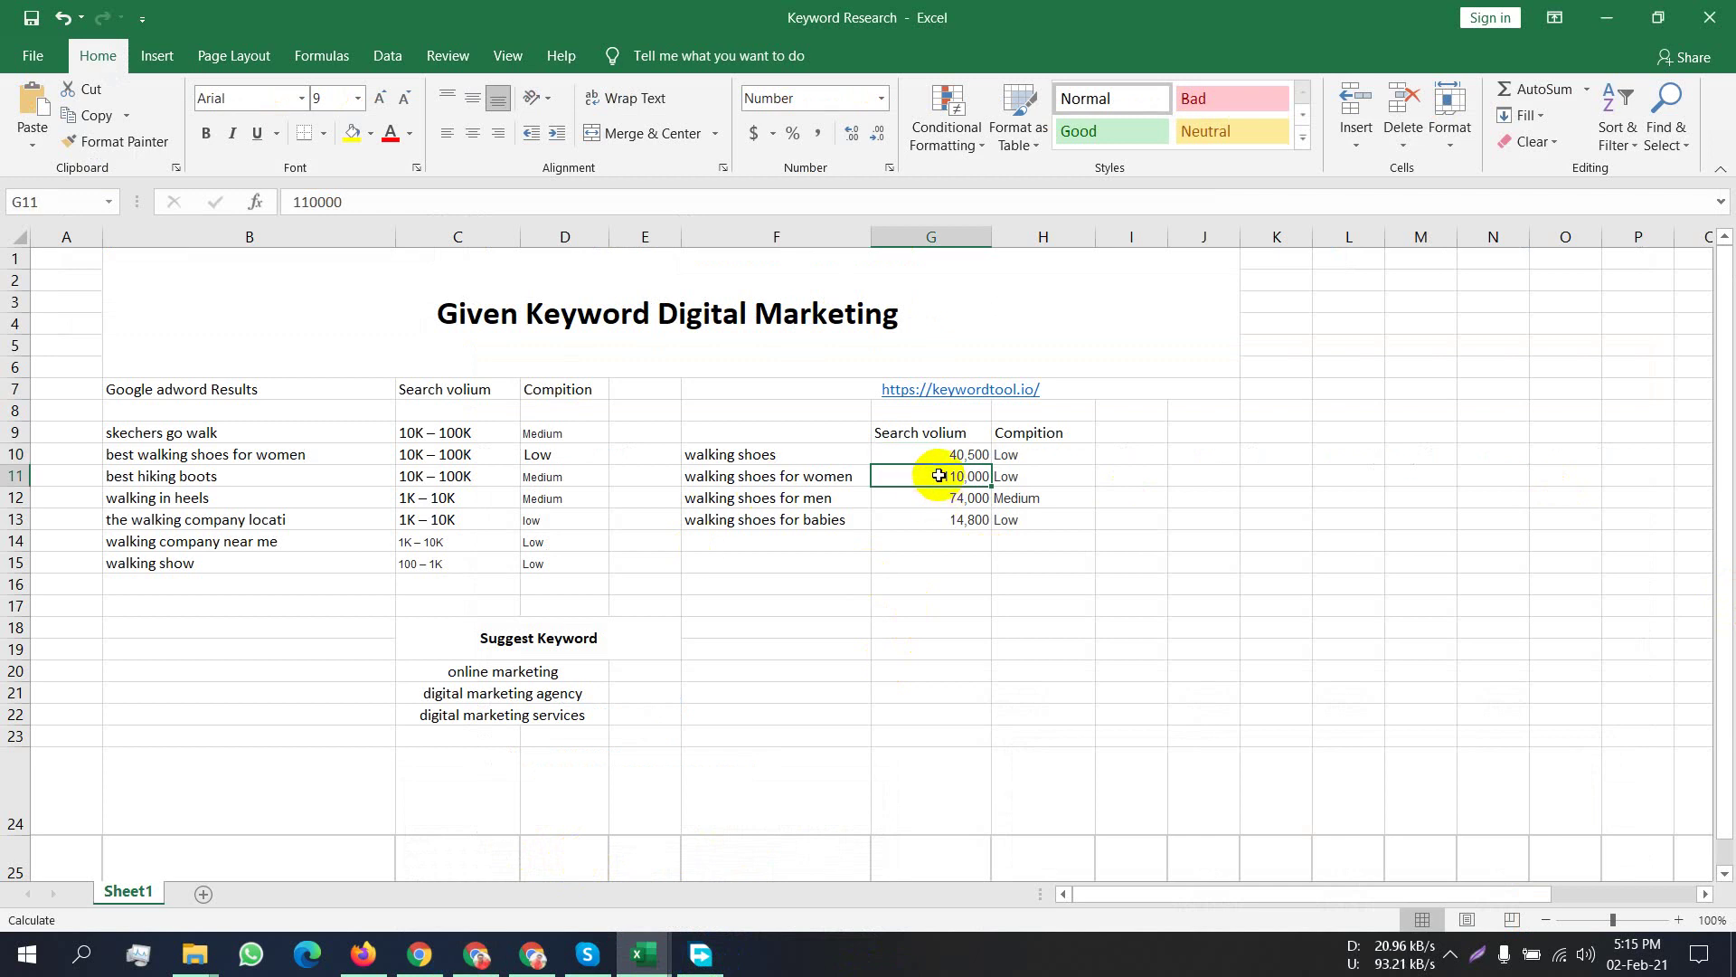
key(ctrl+v)
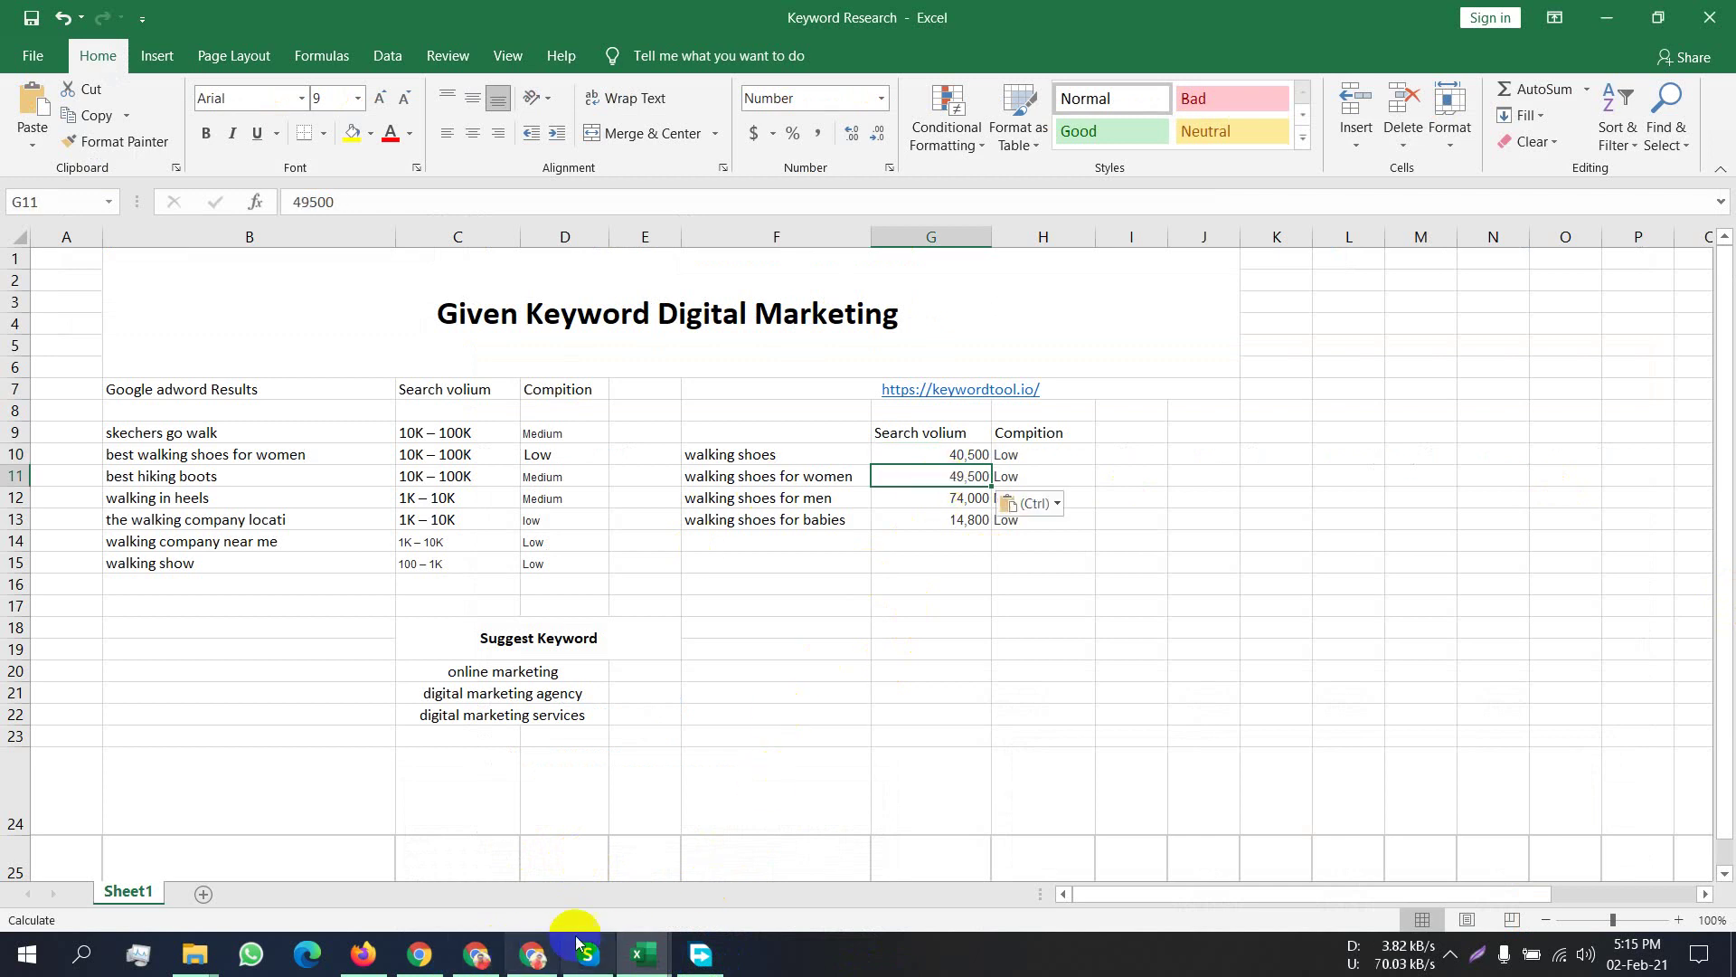
Copy the "walking shoes for men" search volume 22,200 from keywordtool.io in Chrome into G12 of the Keyword Research workbook in Excel.
mouse_move(533, 954)
click(608, 857)
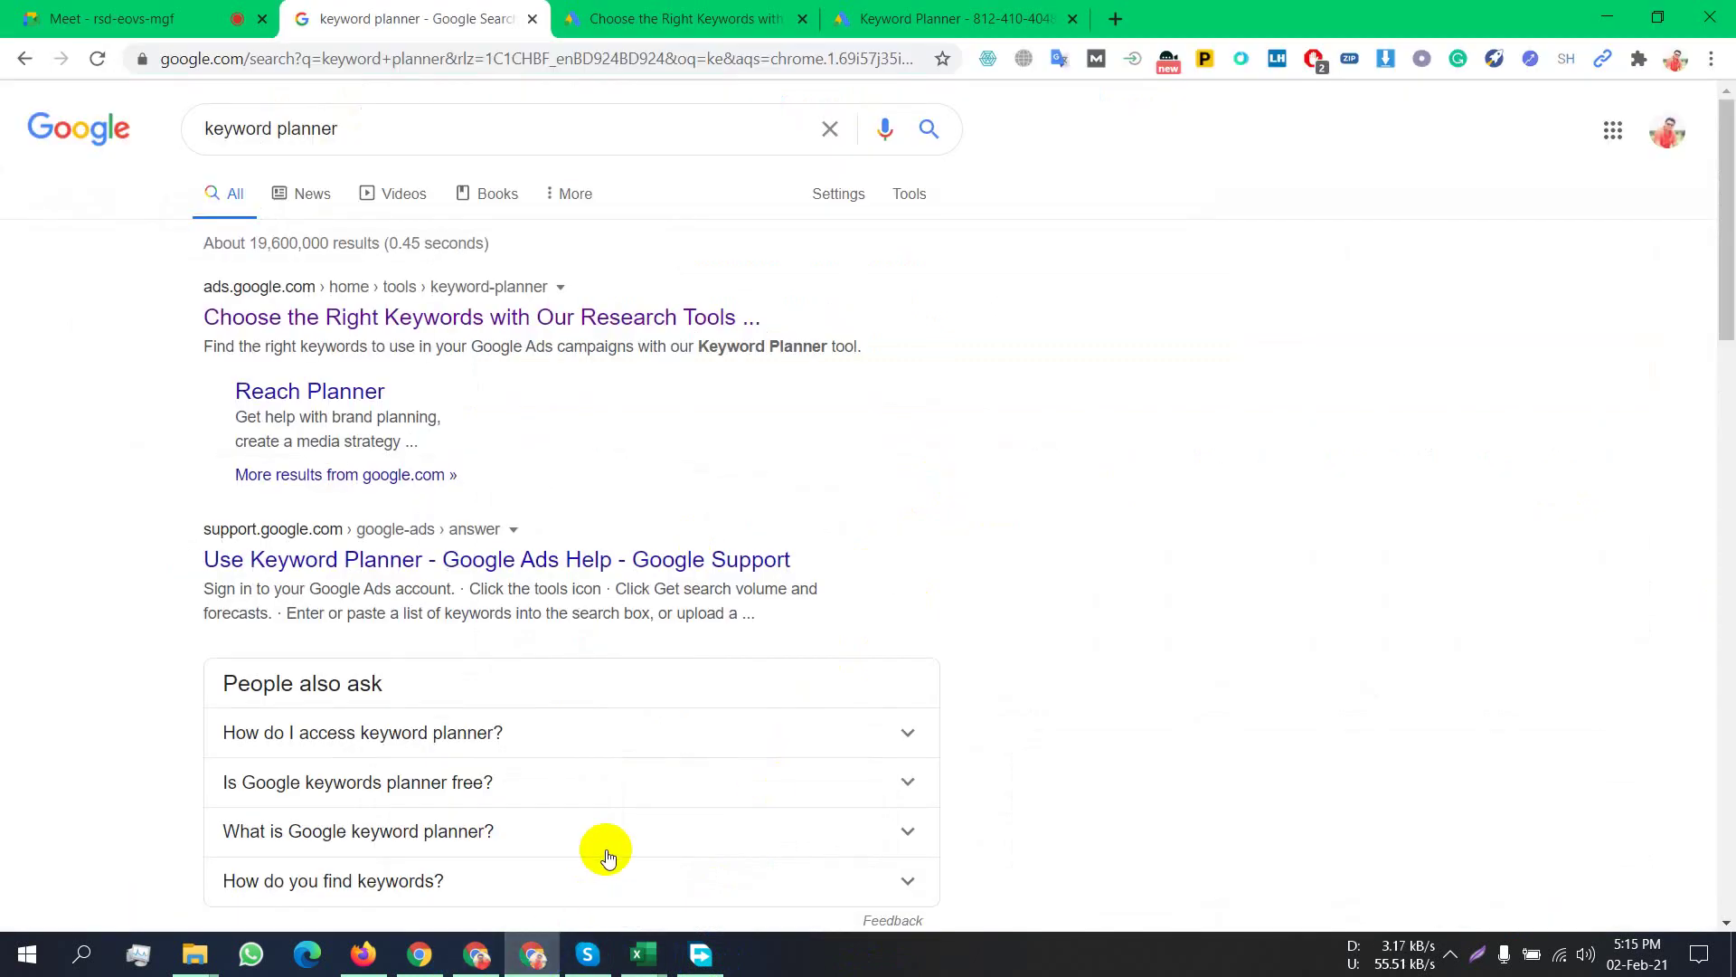
click(475, 954)
drag(1045, 604, 988, 604)
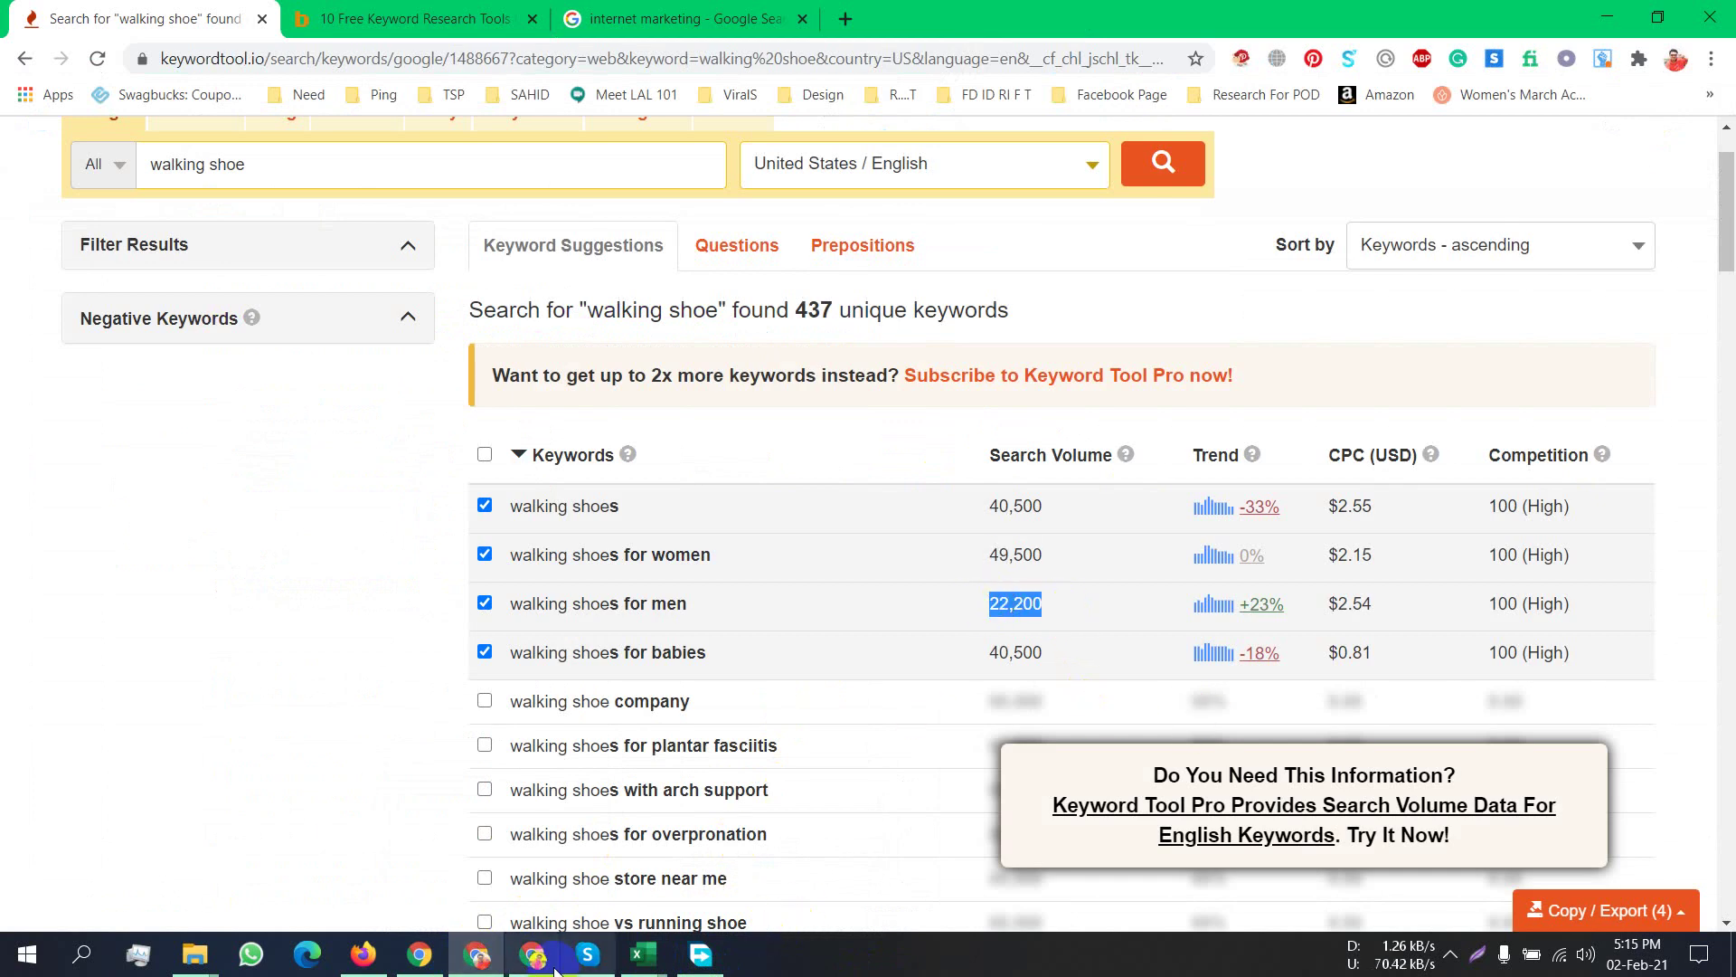
click(643, 955)
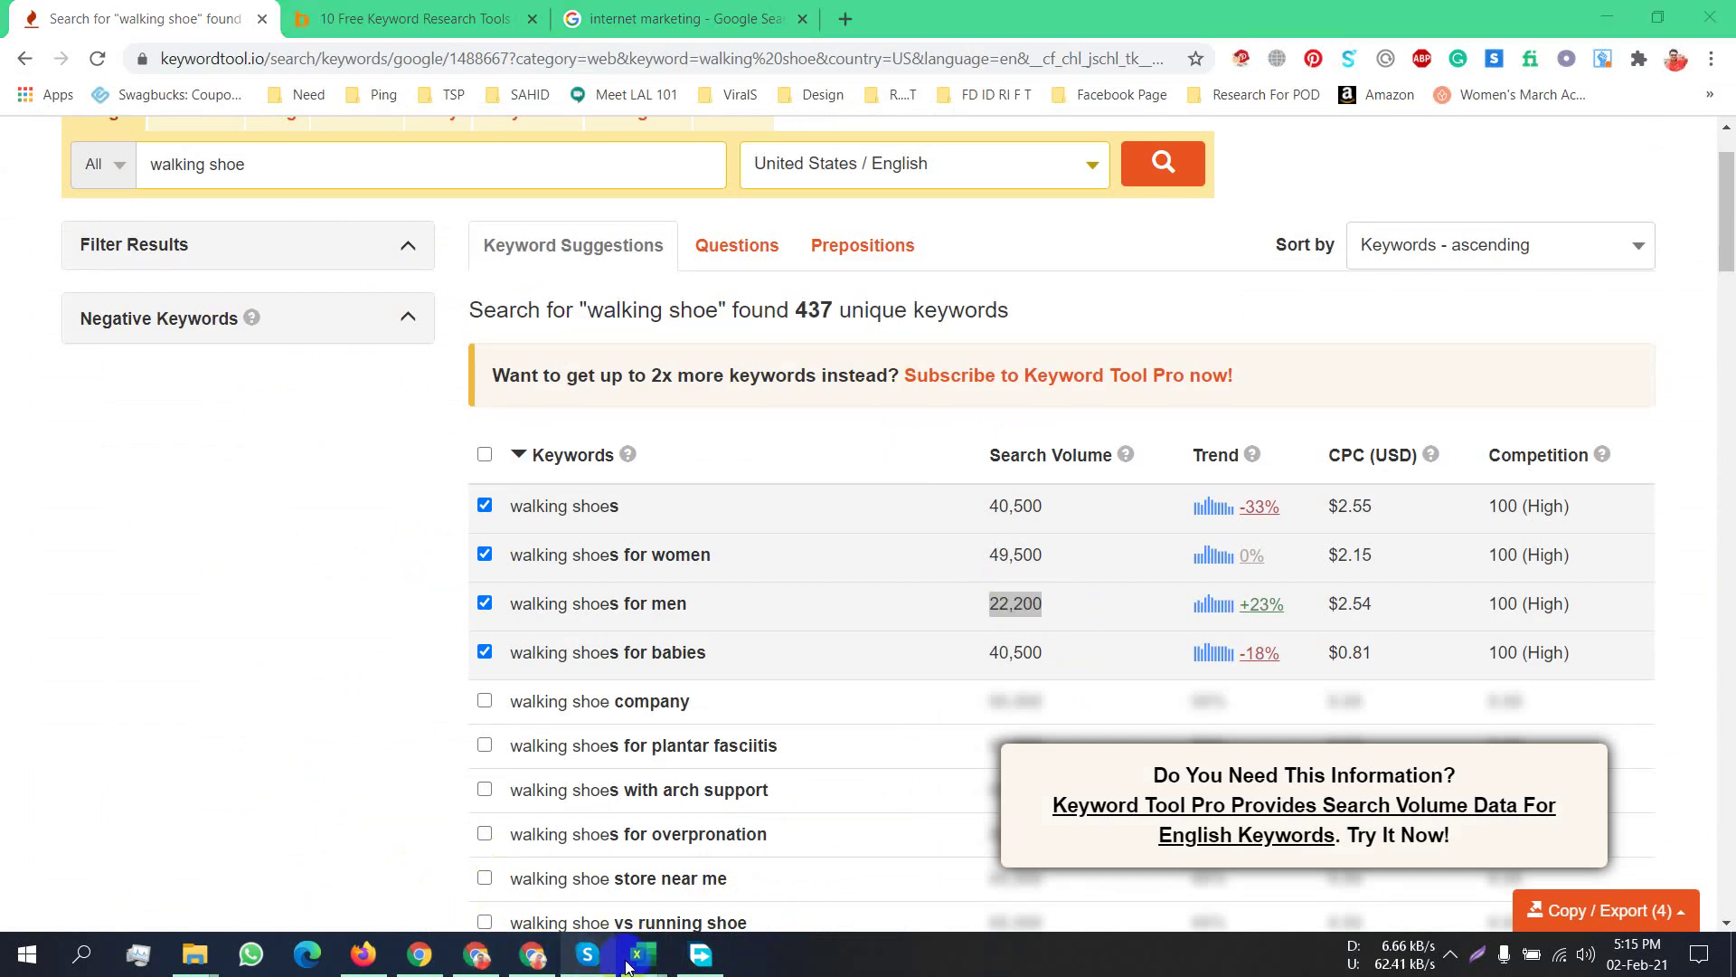
click(561, 891)
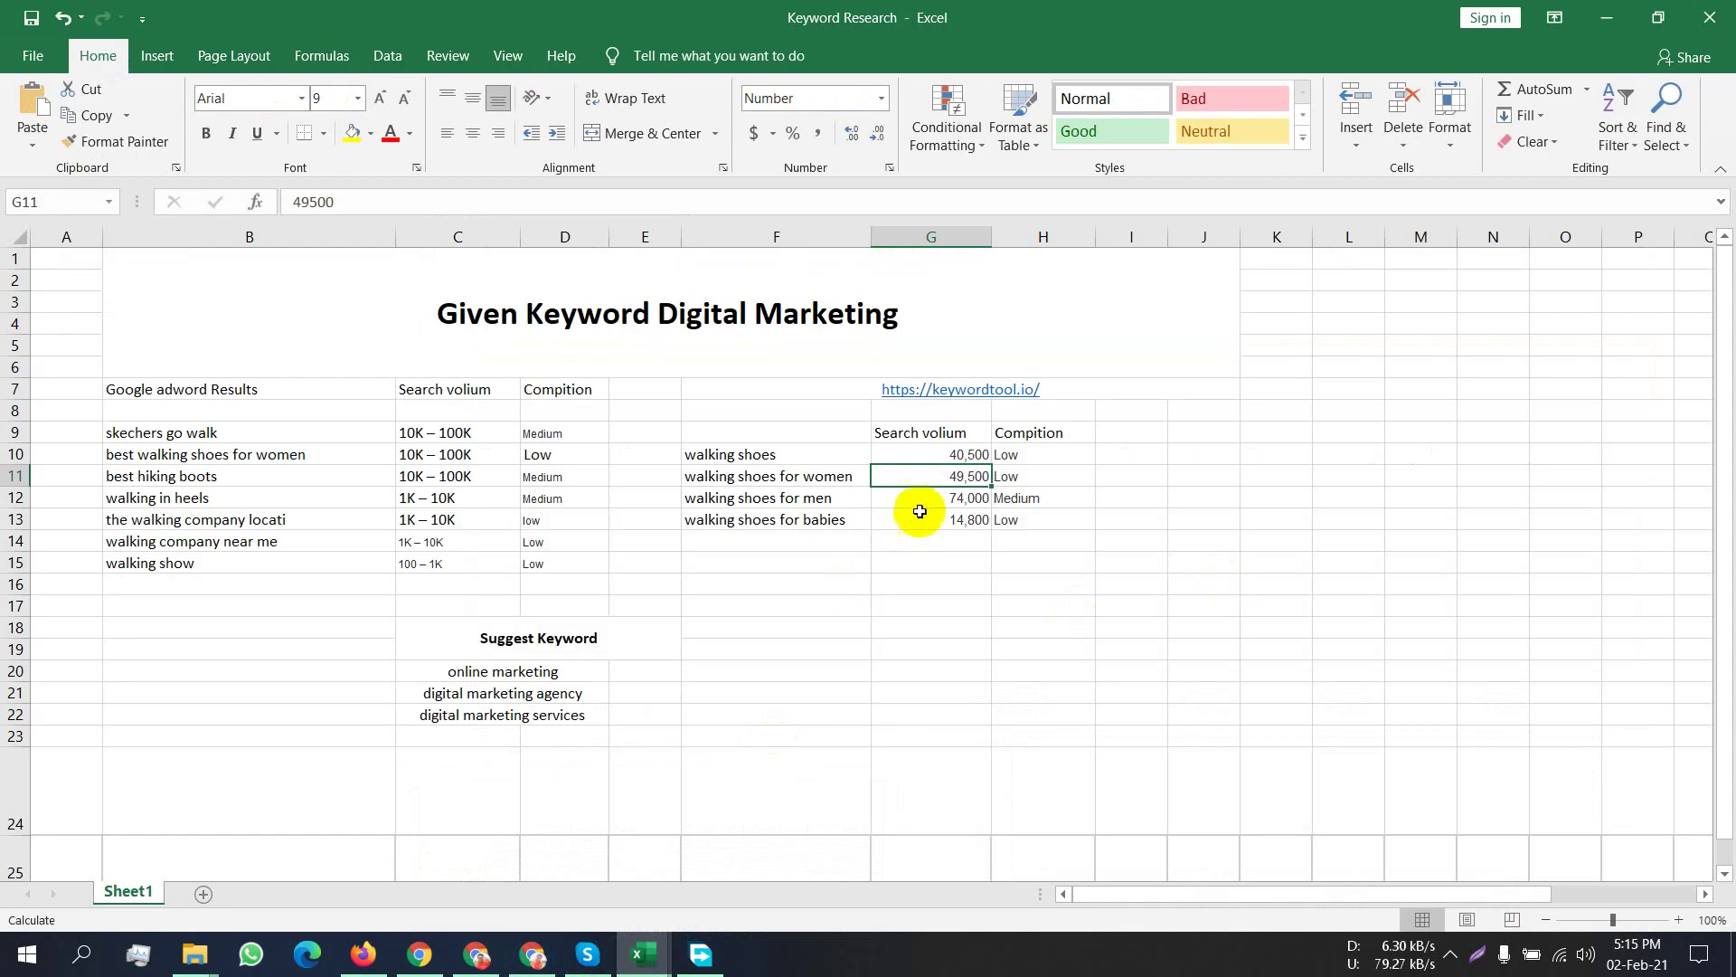
click(922, 499)
key(ctrl+v)
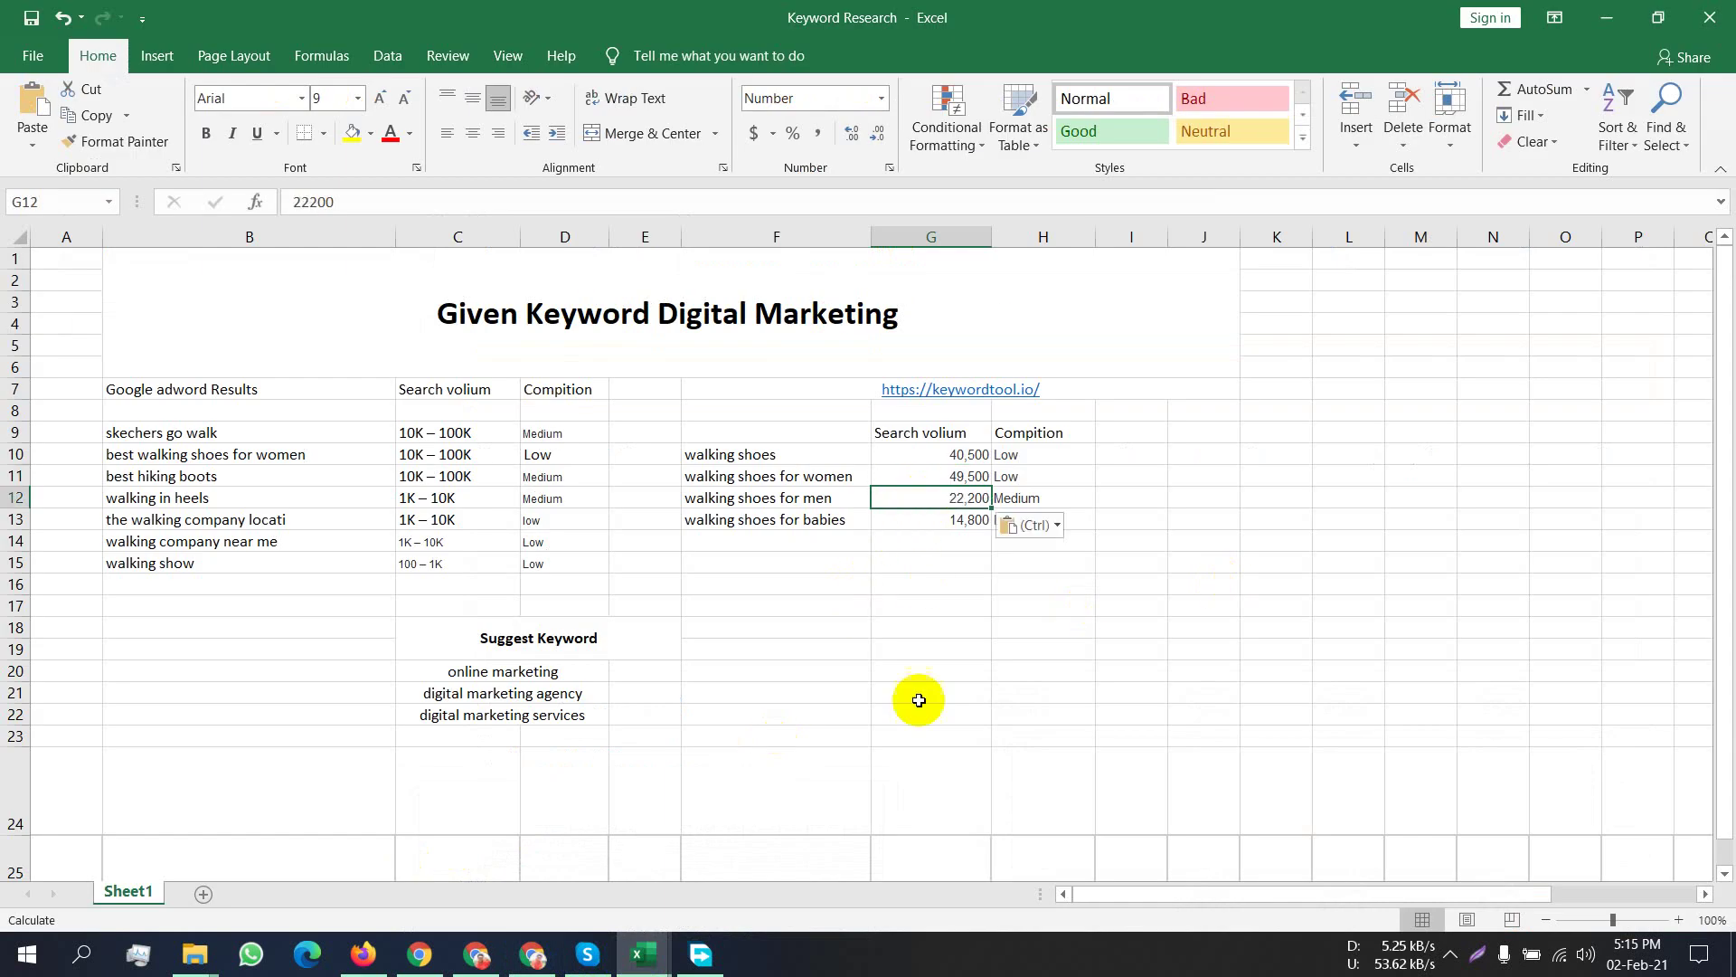
Copy the "walking shoes for babies" search volume 40,500 from keywordtool.io in Chrome into G13 of the Keyword Research workbook in Excel.
click(568, 949)
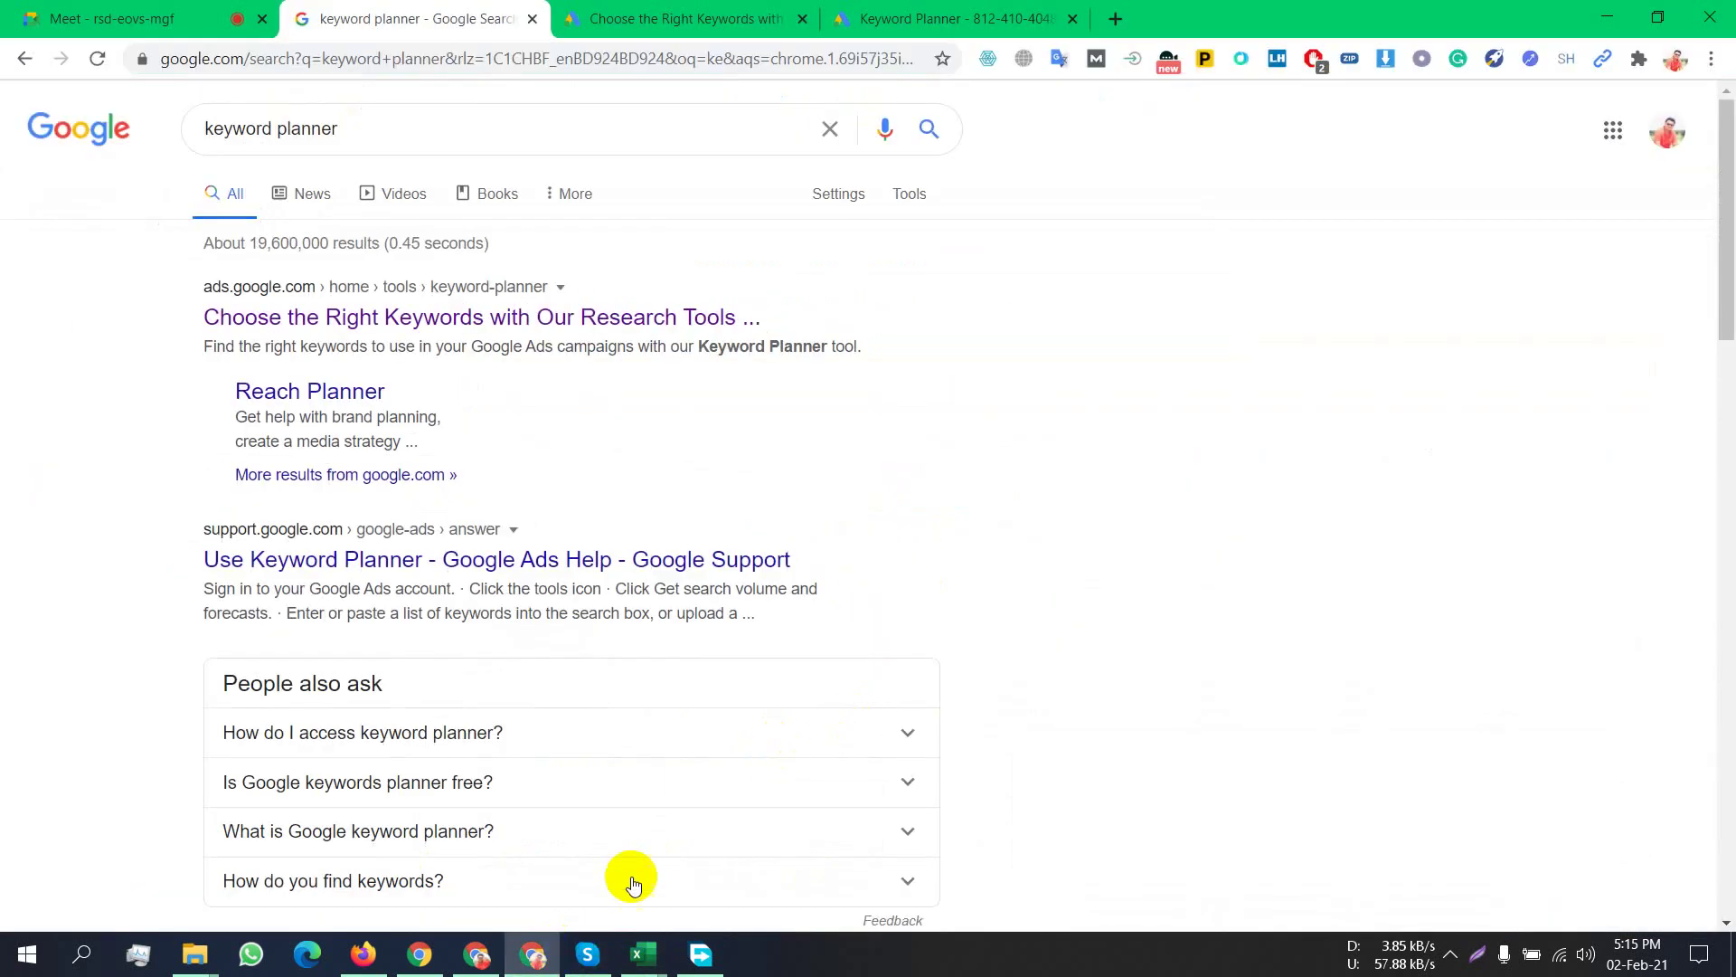
click(479, 951)
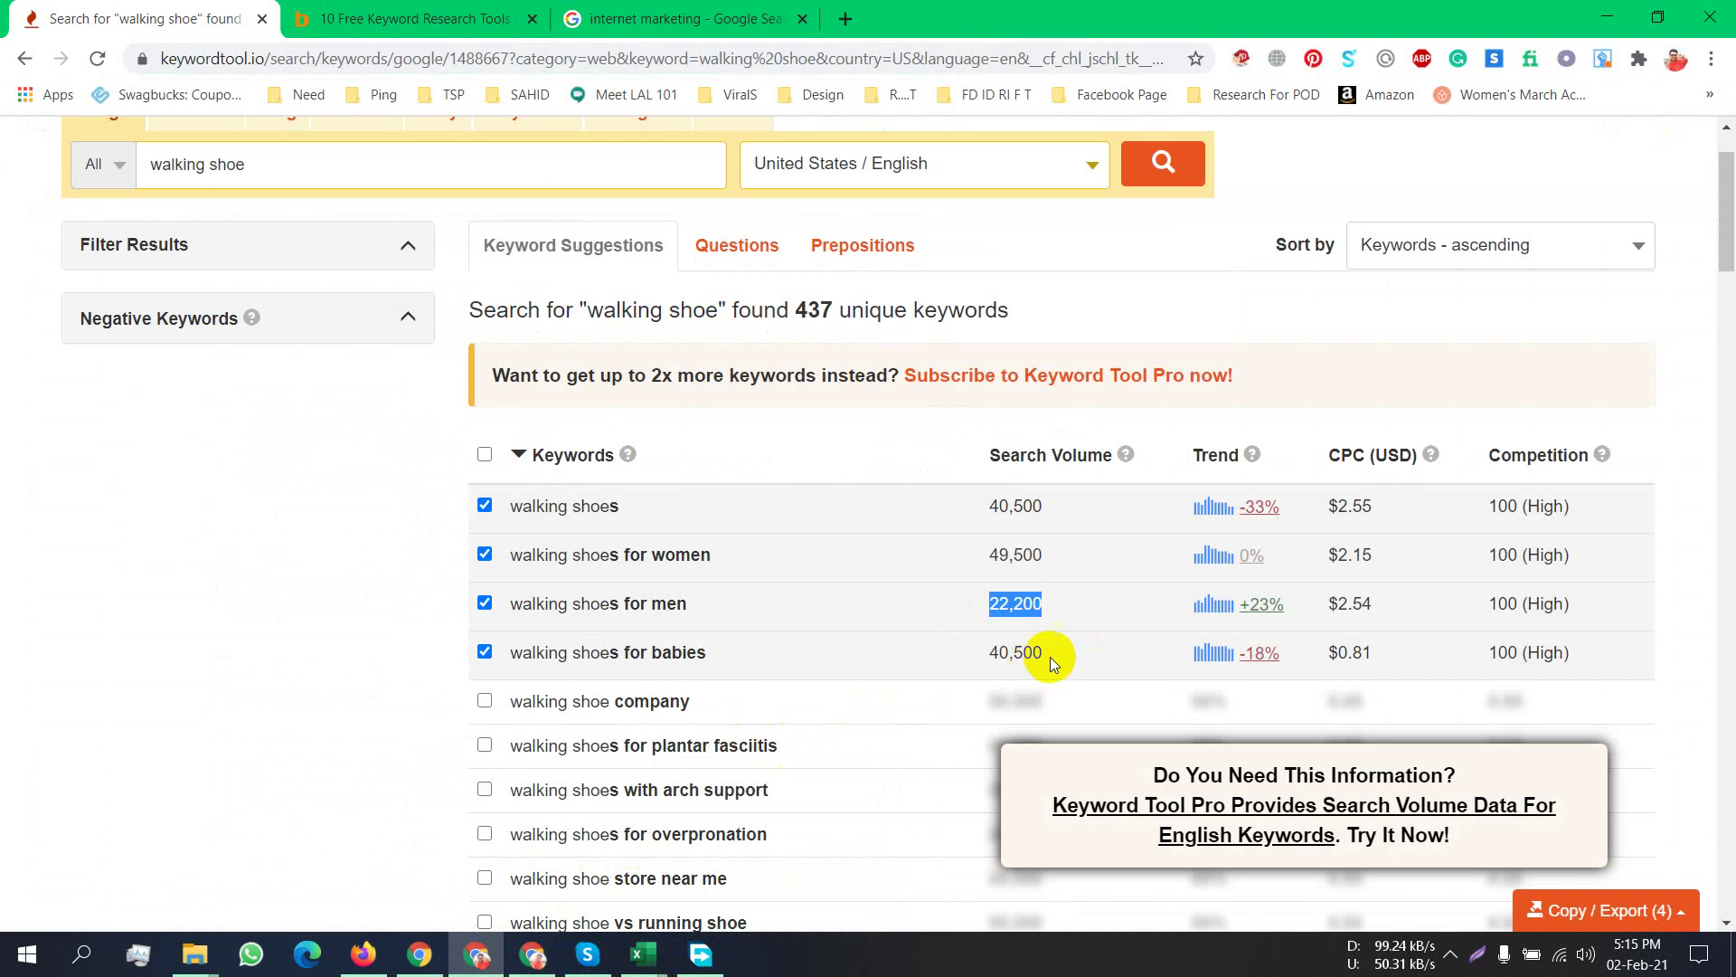
drag(1050, 657, 973, 662)
key(ctrl+c)
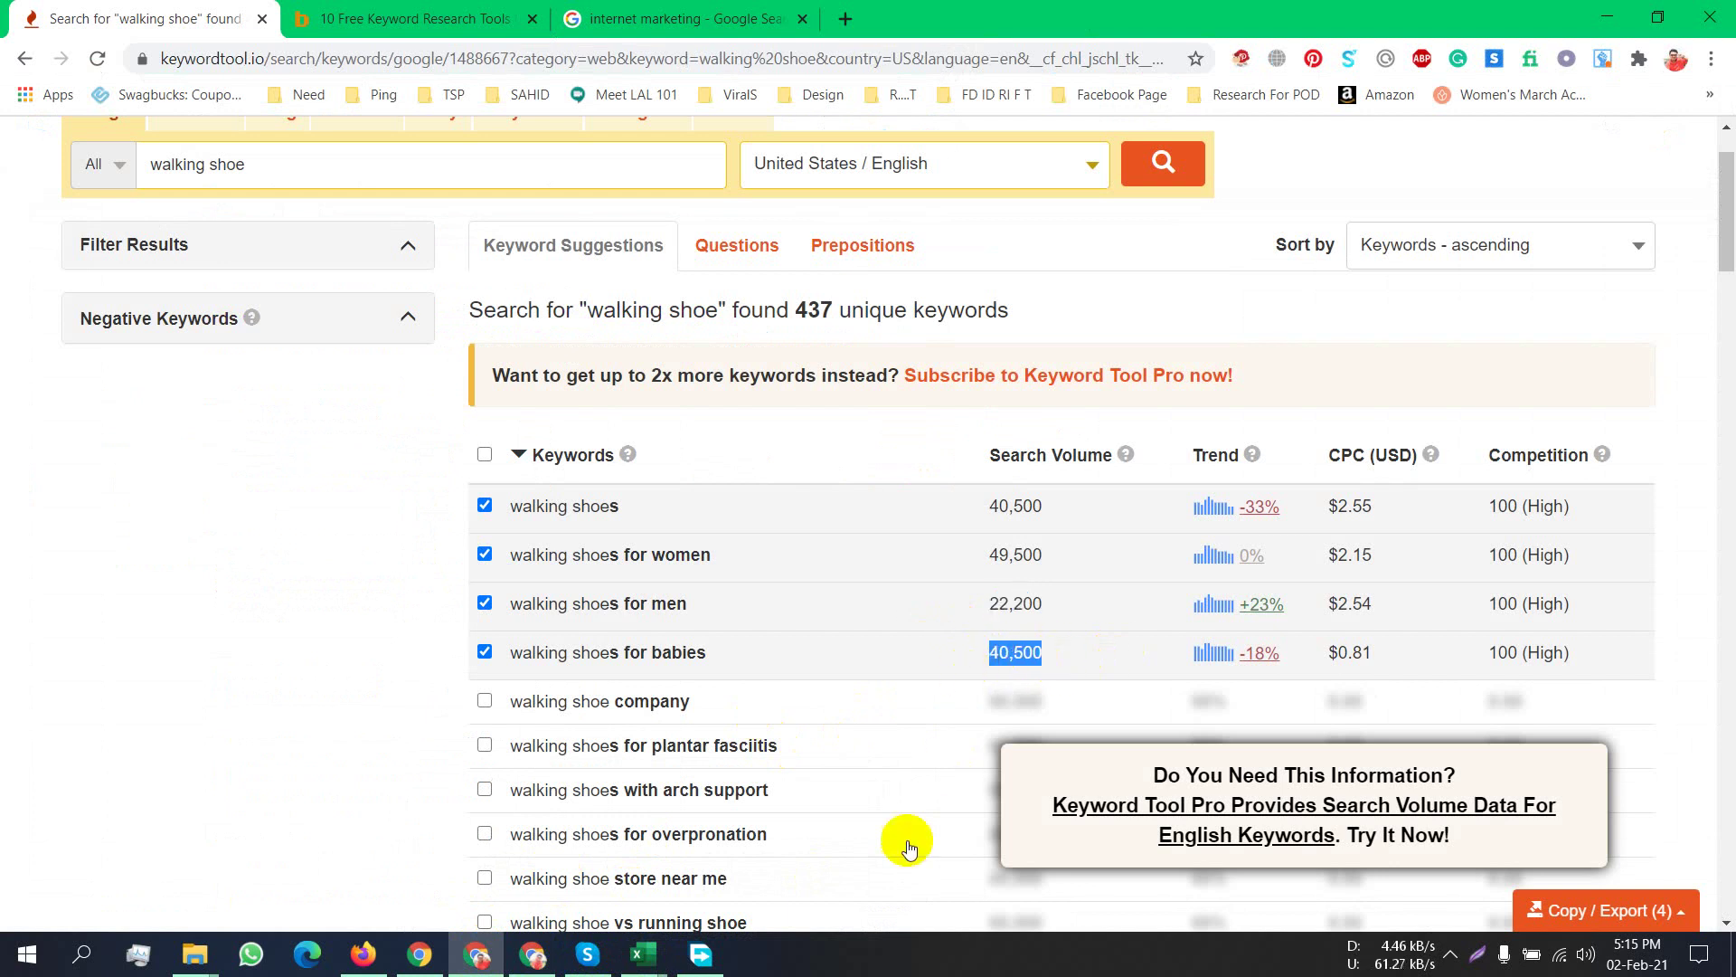
click(543, 956)
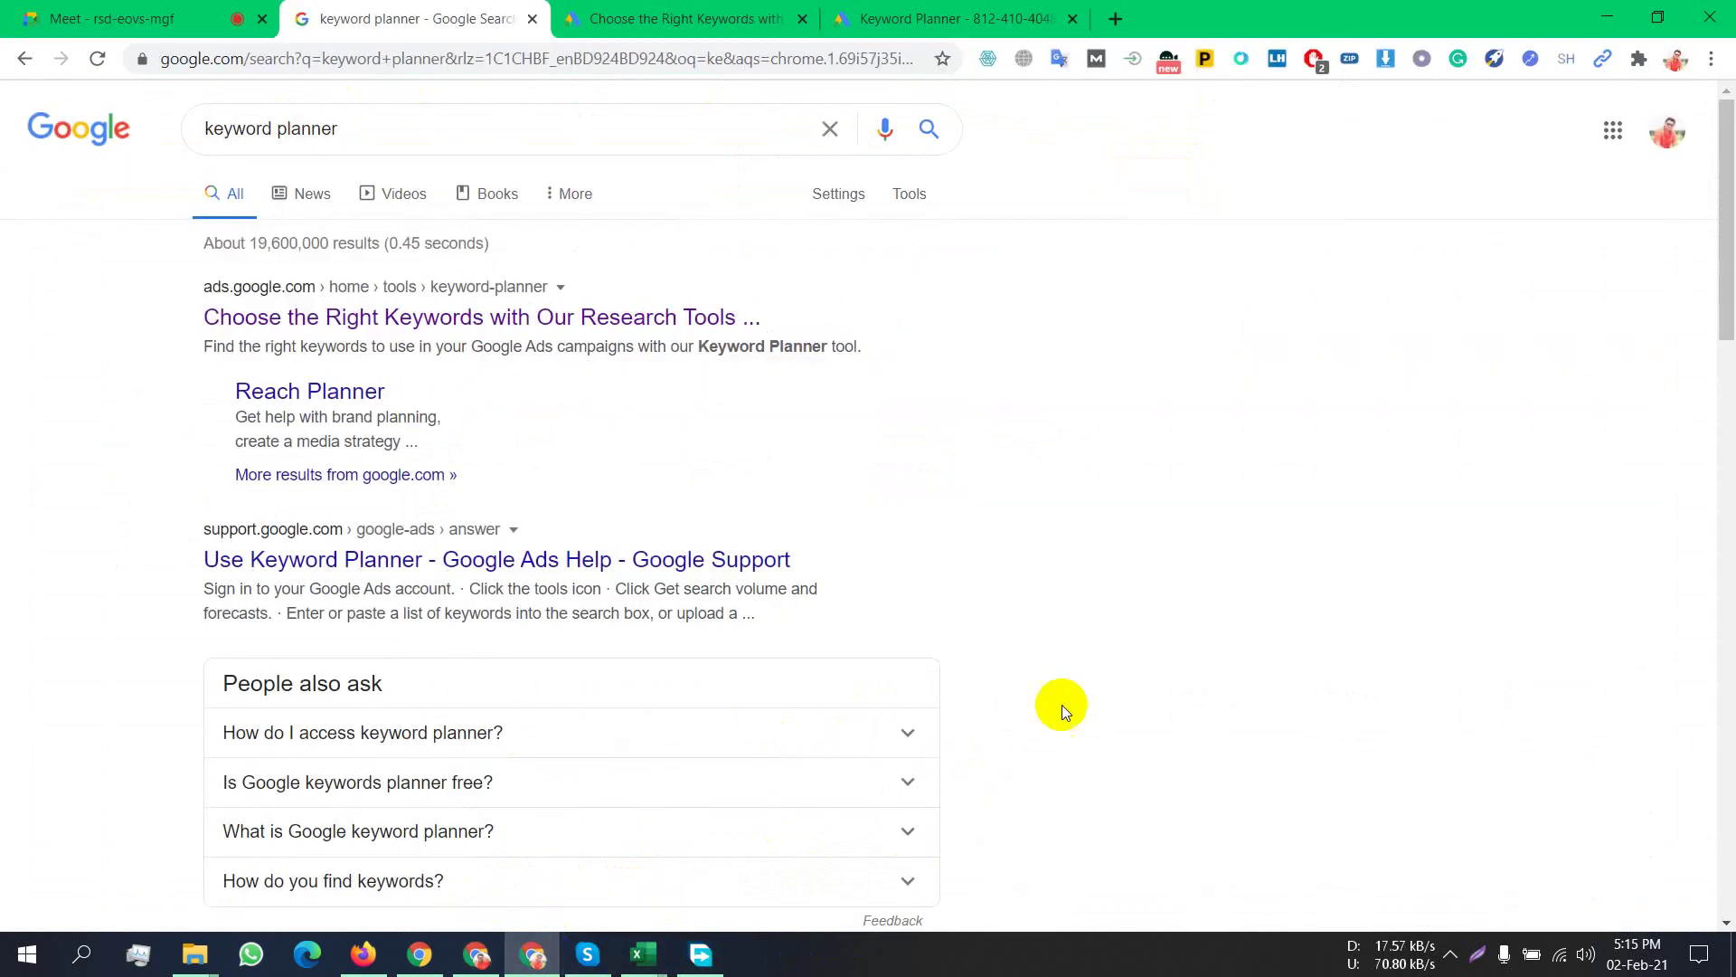
mouse_move(643, 954)
click(562, 853)
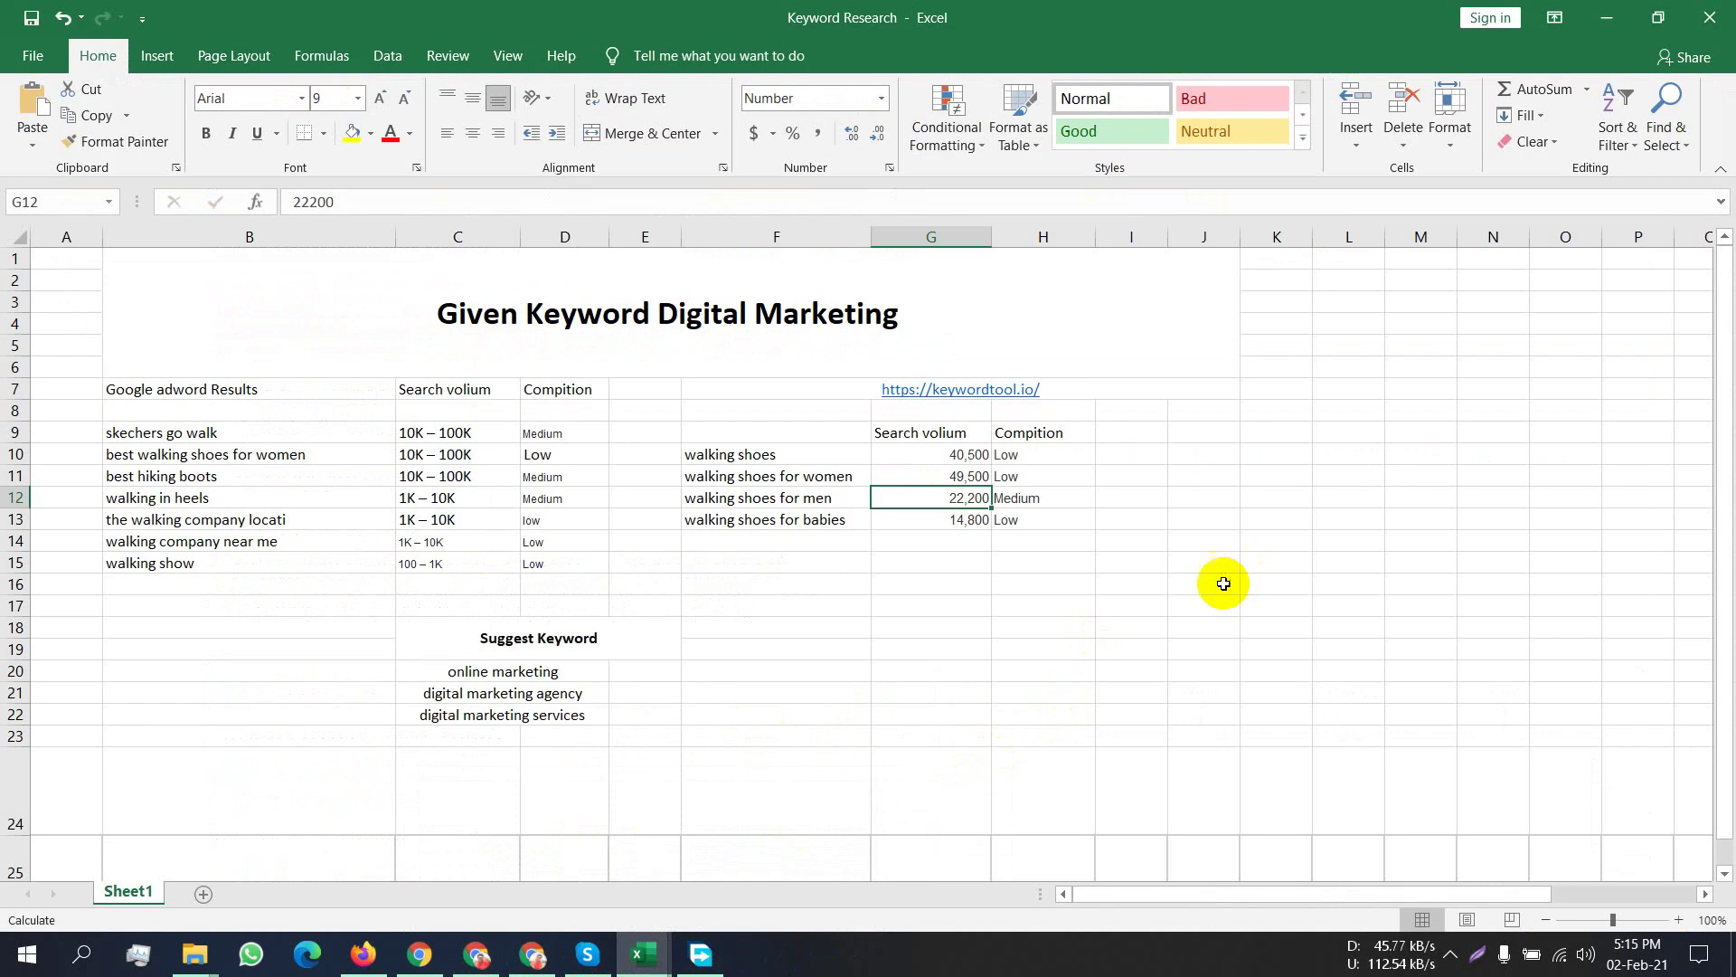
click(791, 525)
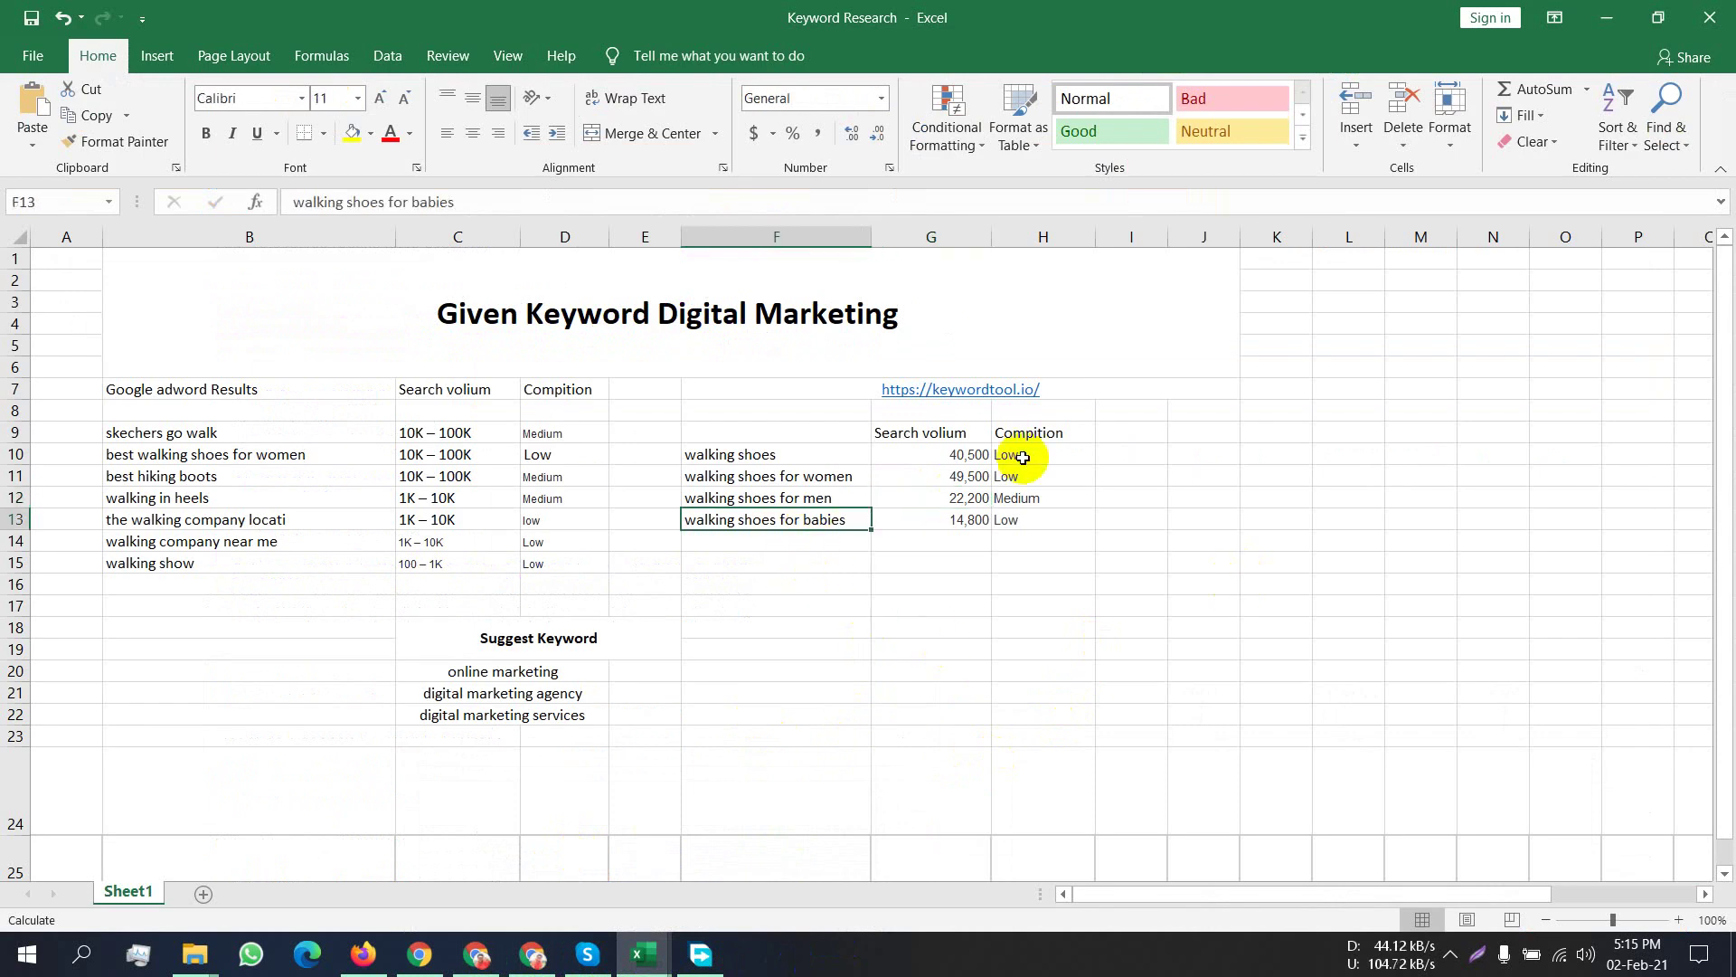
click(949, 520)
key(ctrl+v)
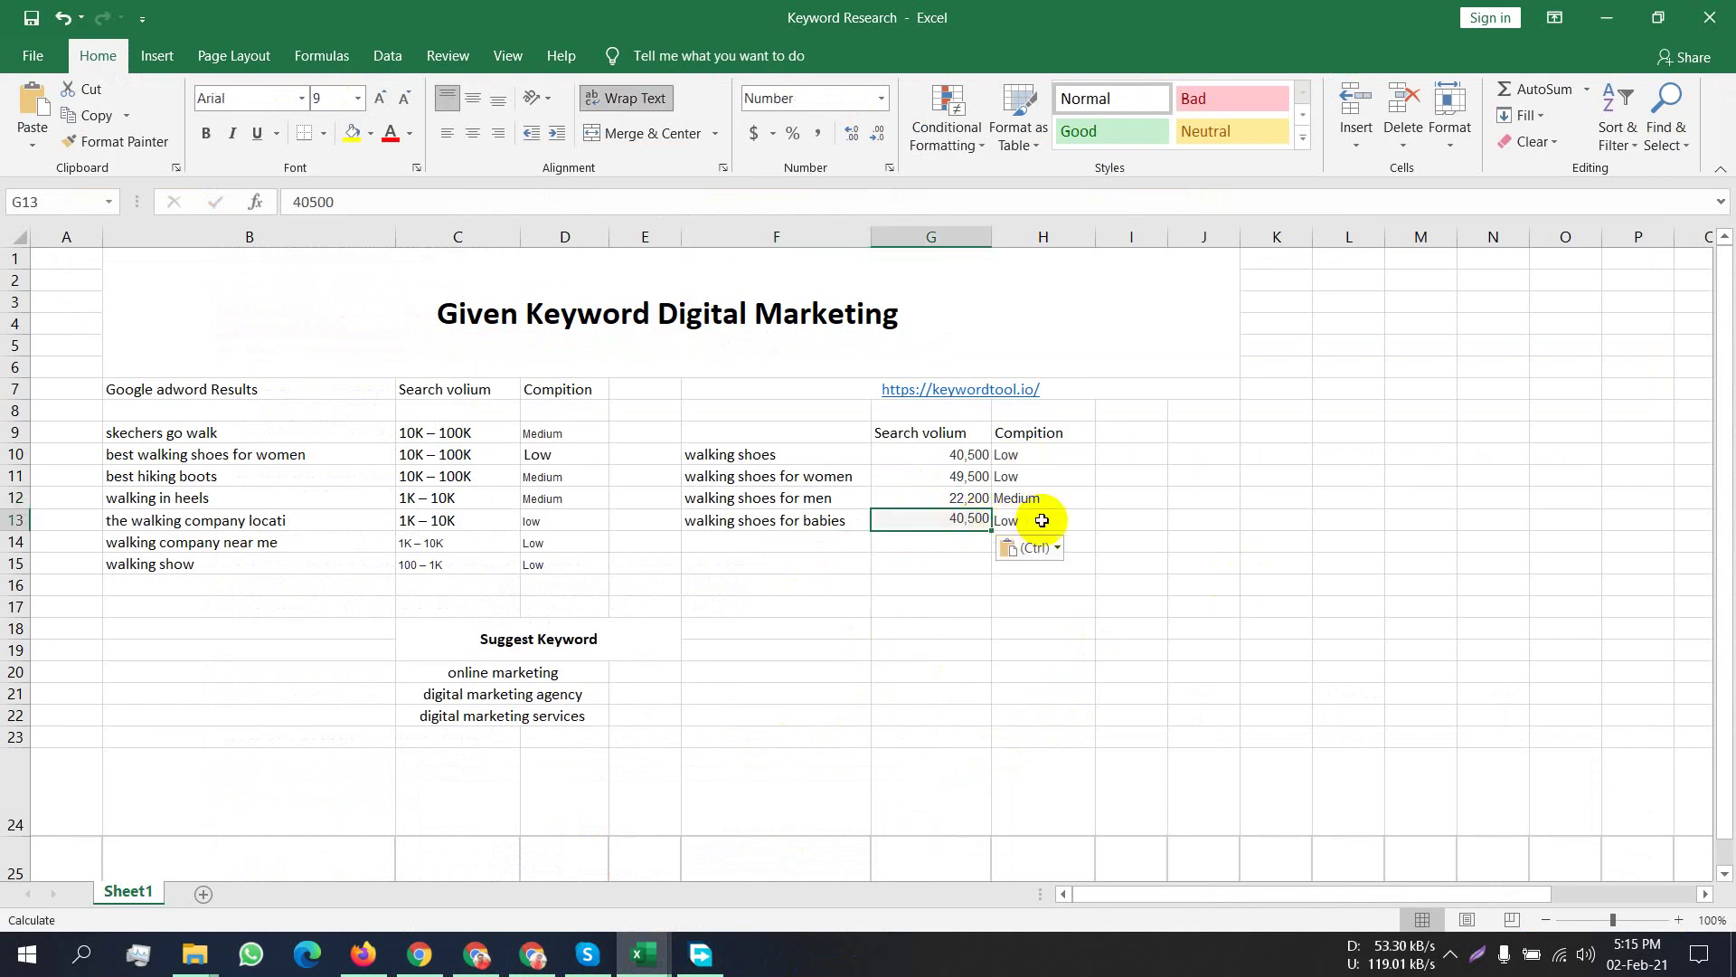
Set the competition of all four keywordtool.io keywords in H10:H13 to "High".
click(1042, 520)
text(High)
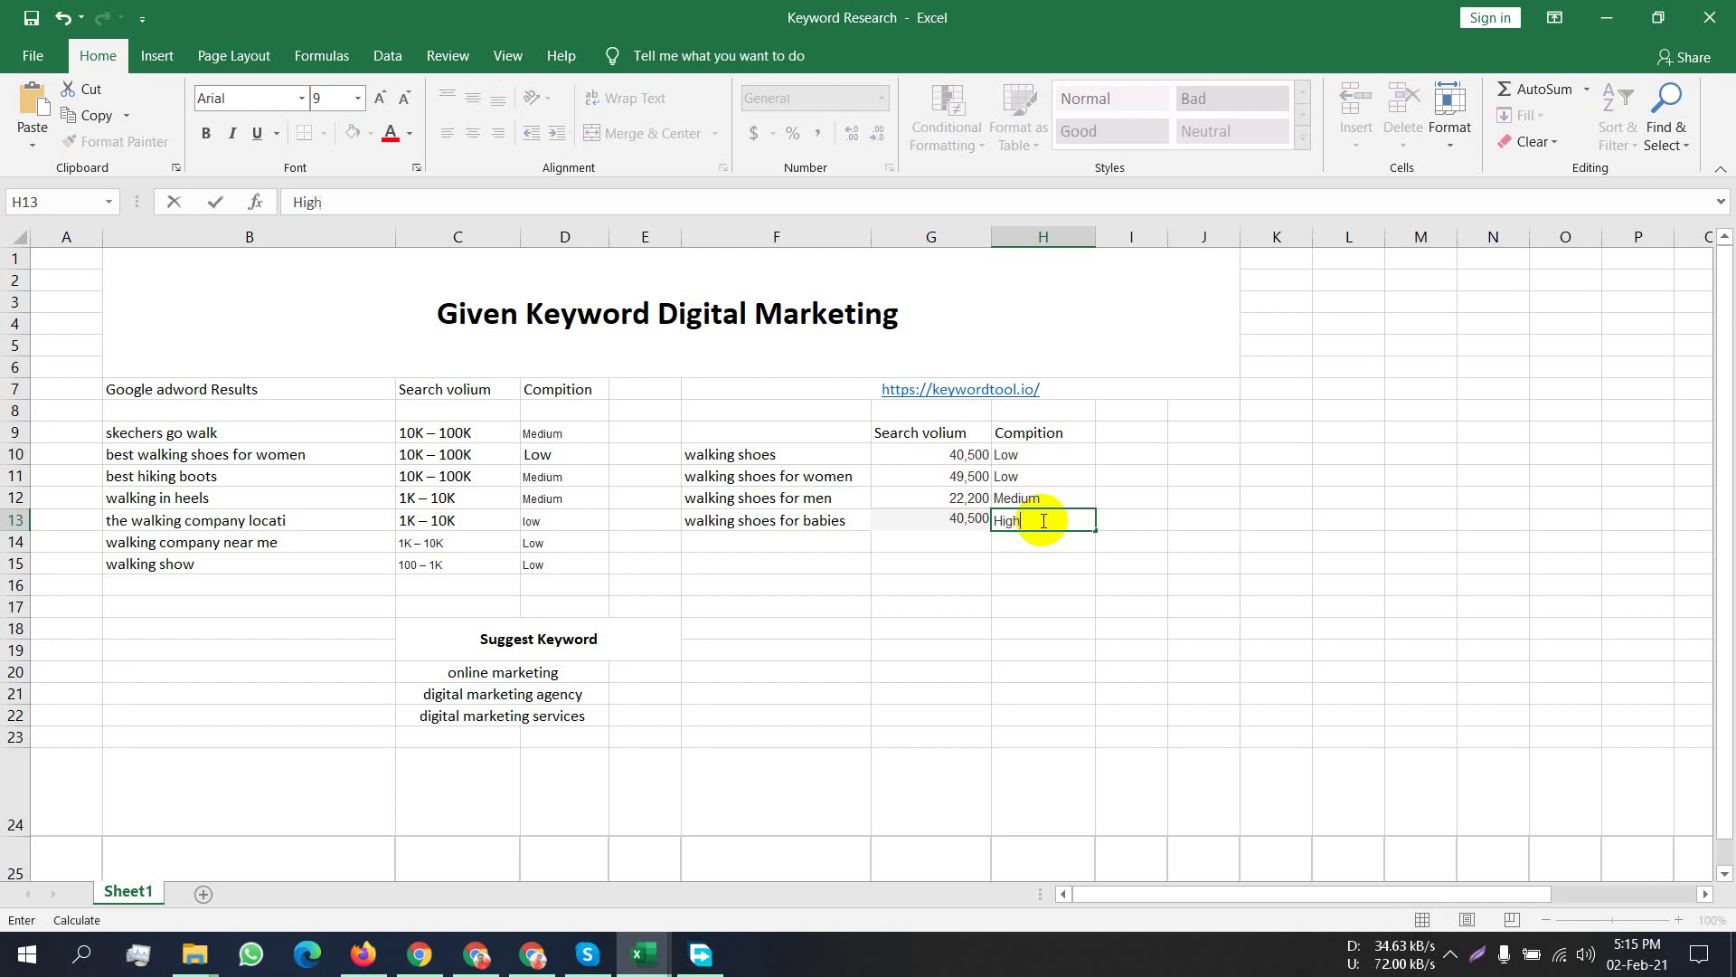
key(Up)
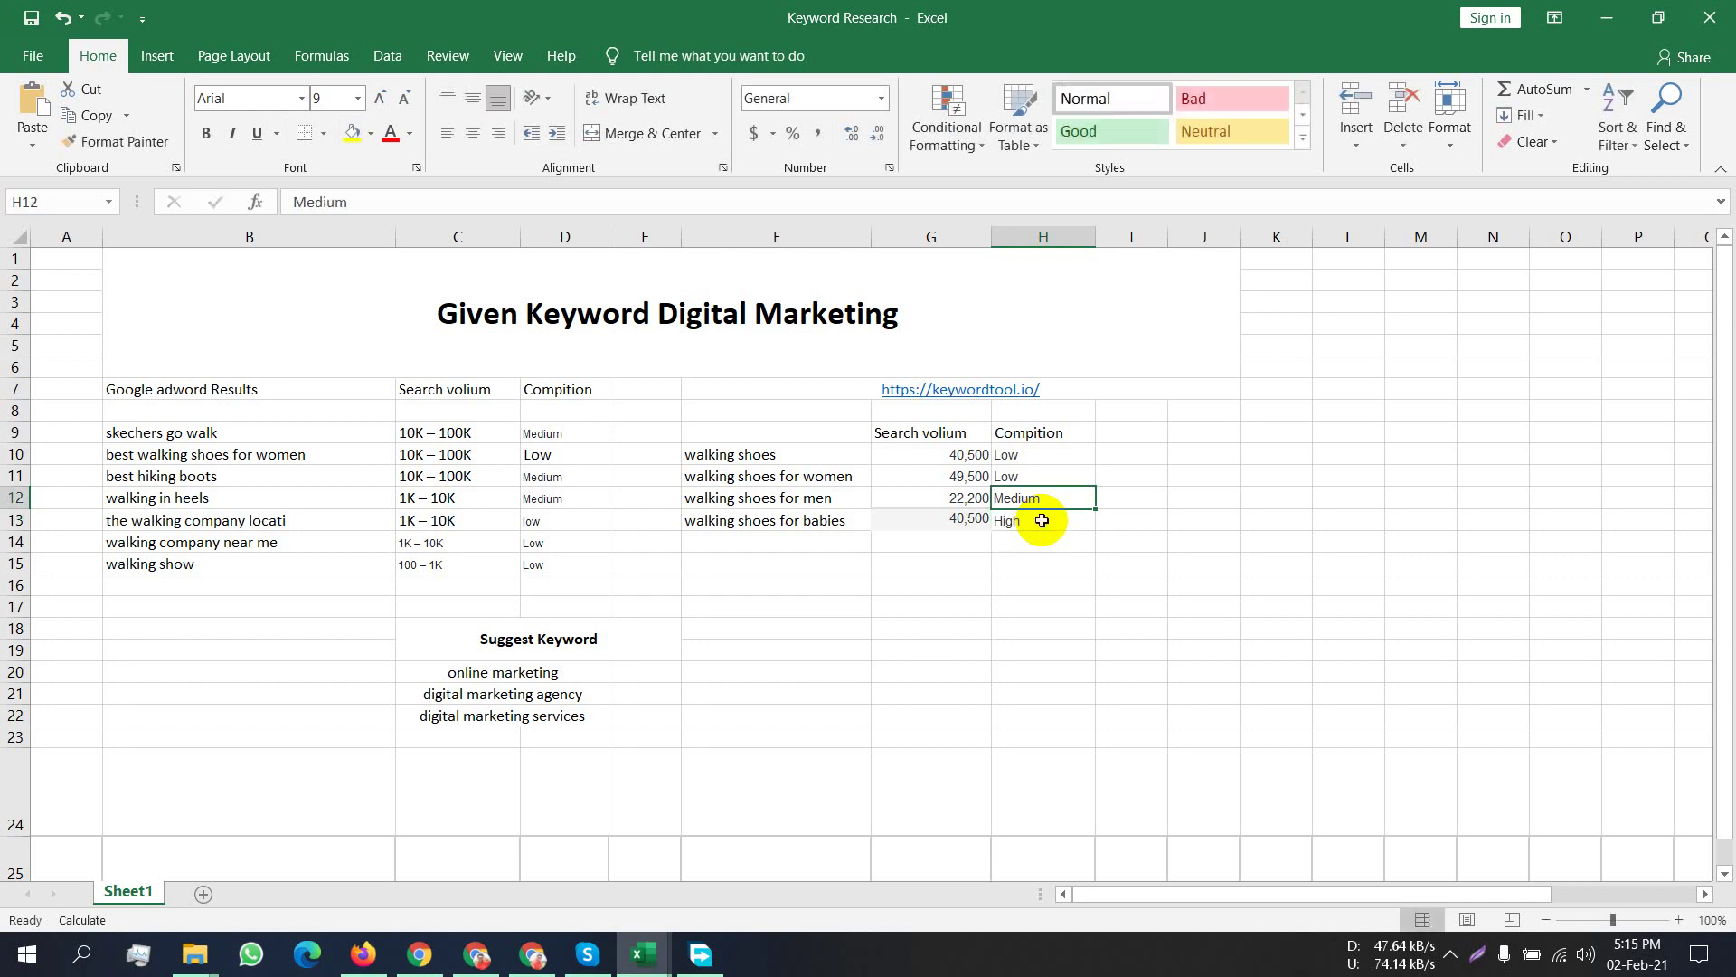
text(High)
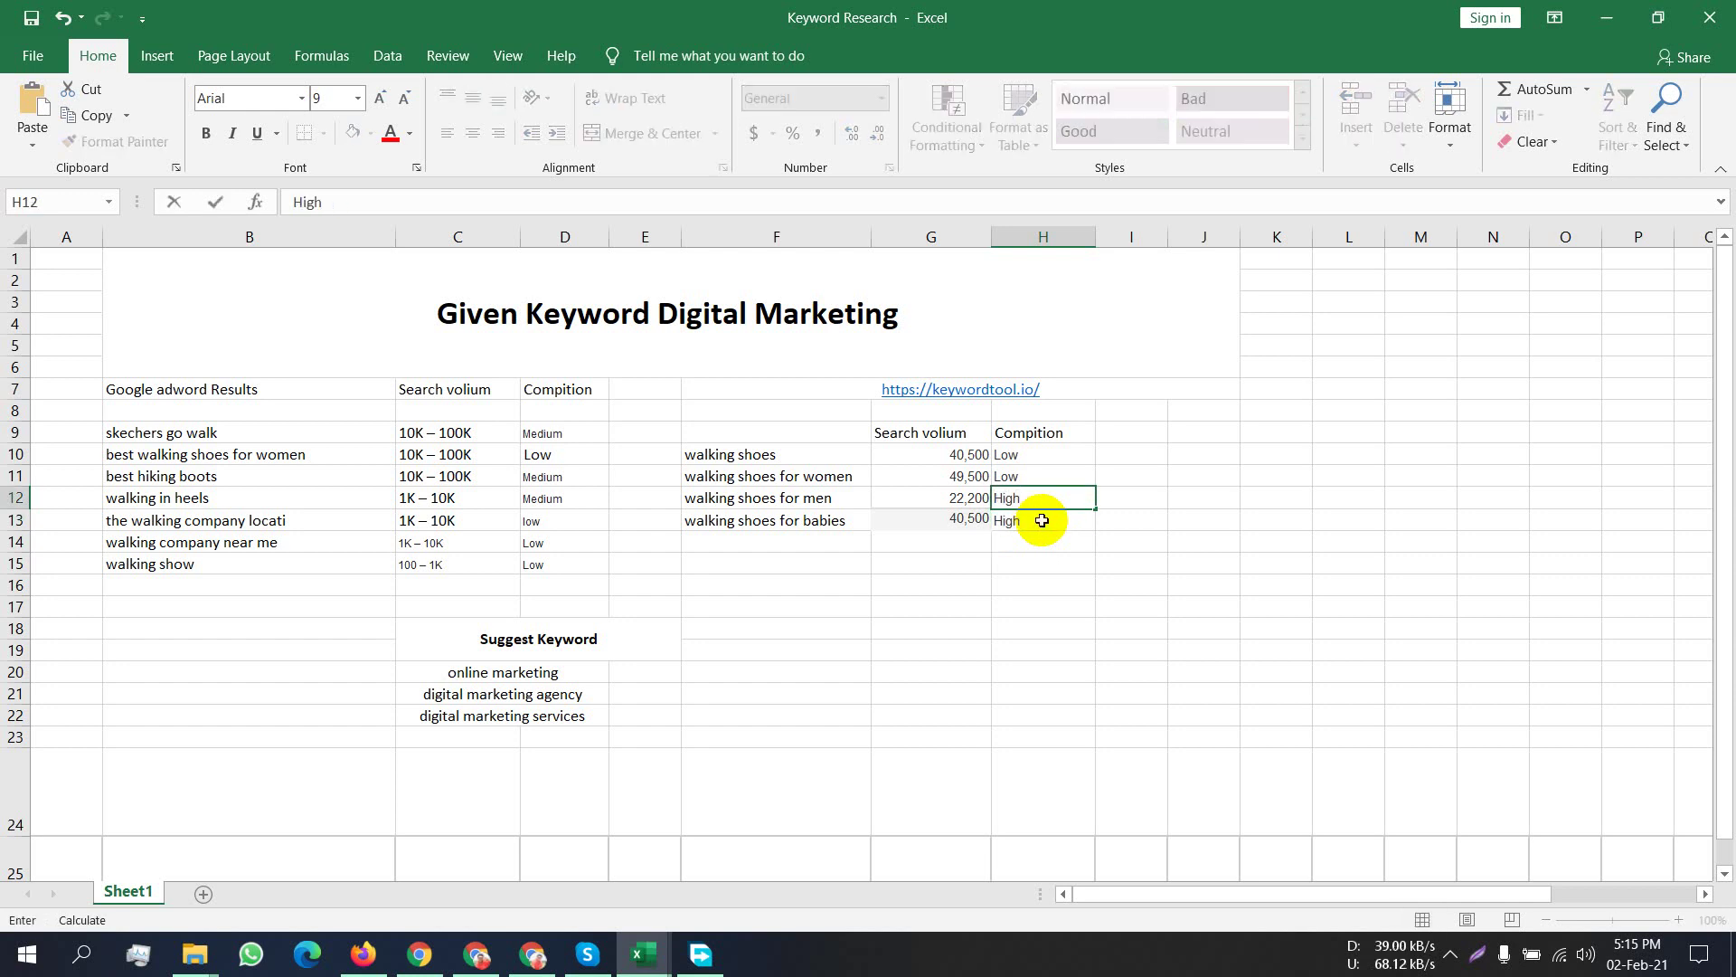
key(Up)
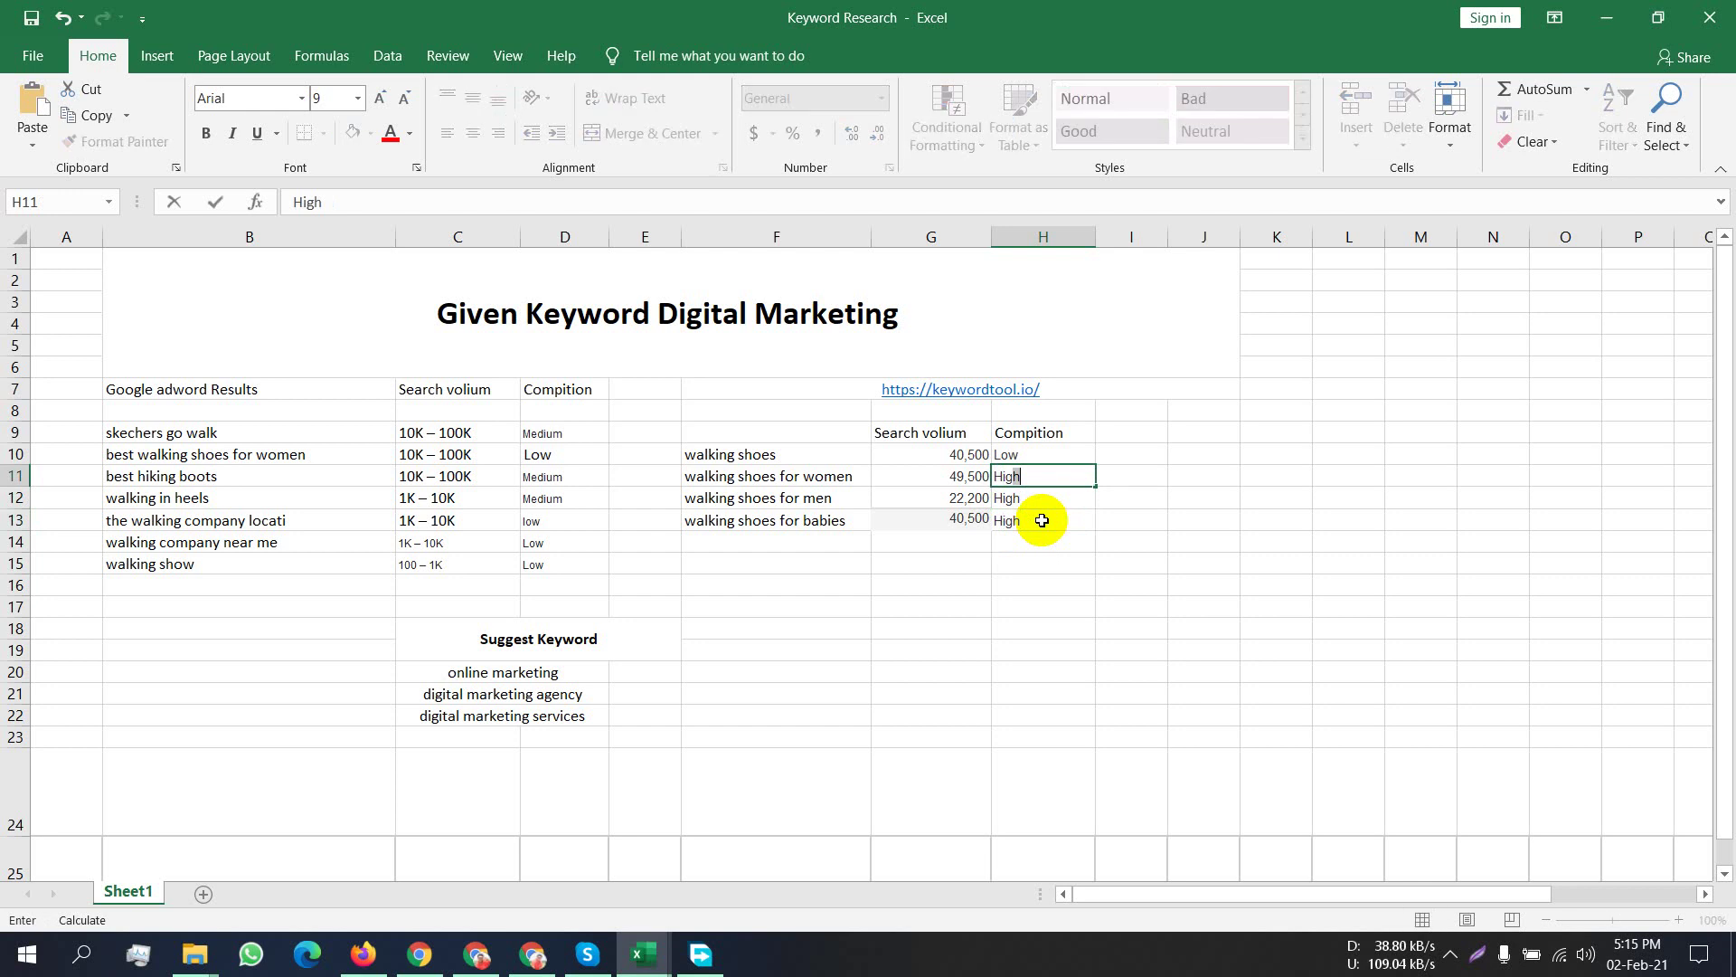
key(Up)
text(H)
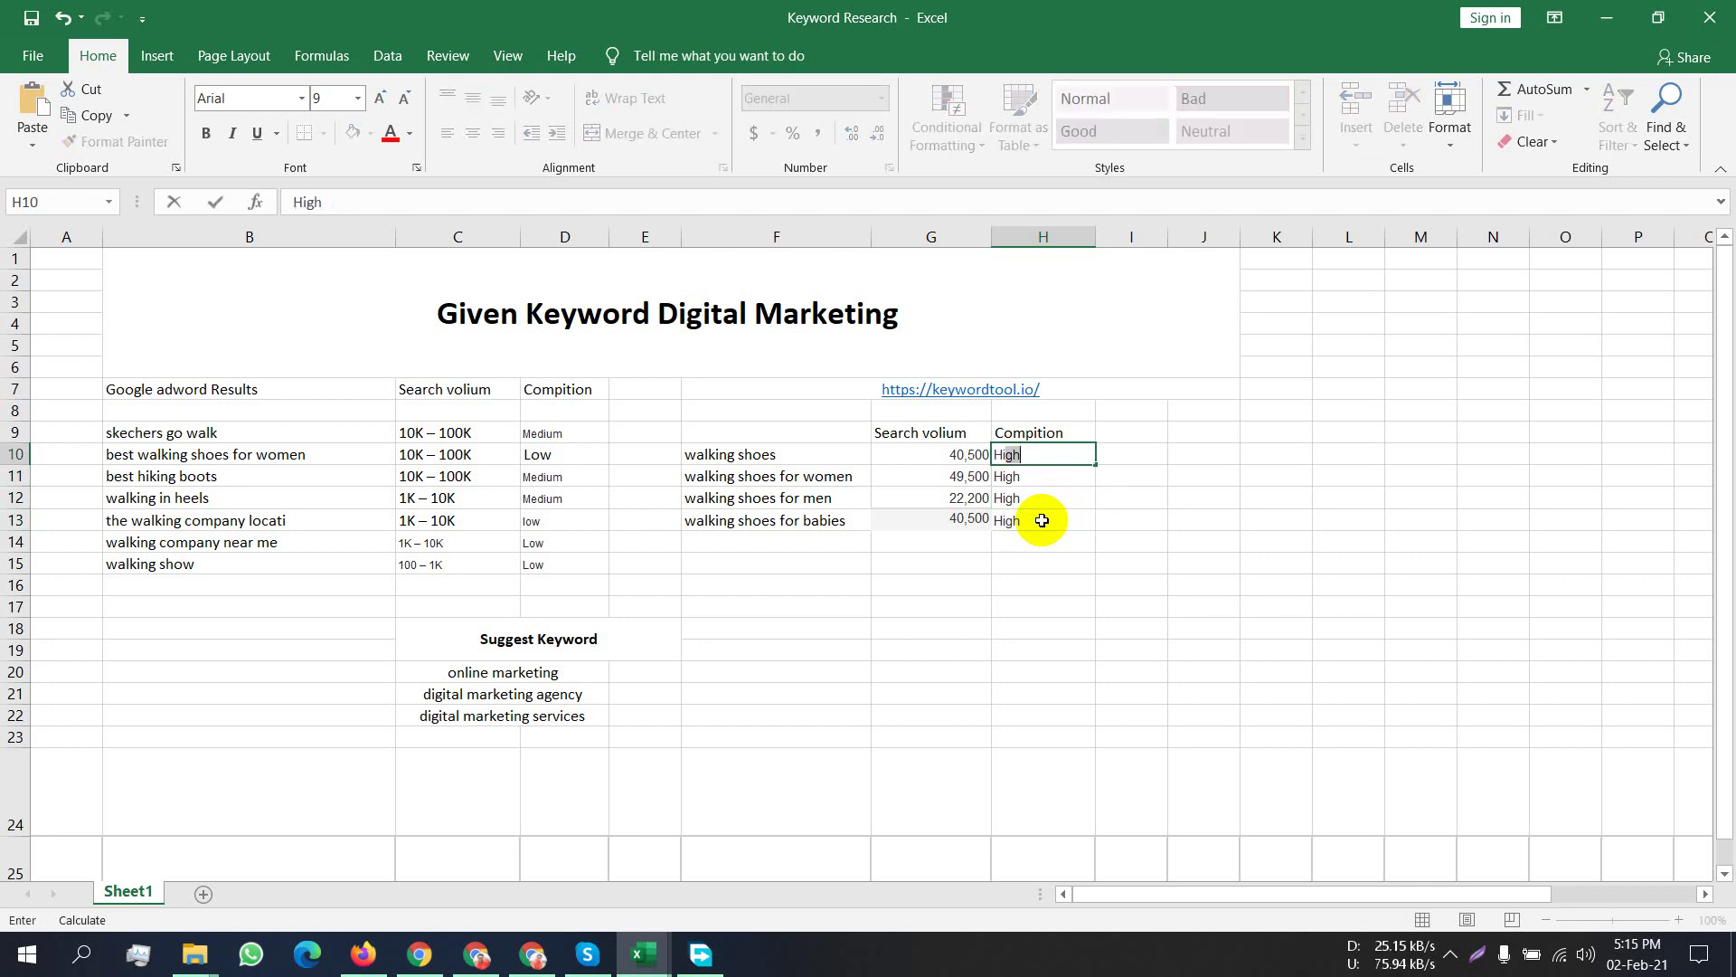
click(776, 695)
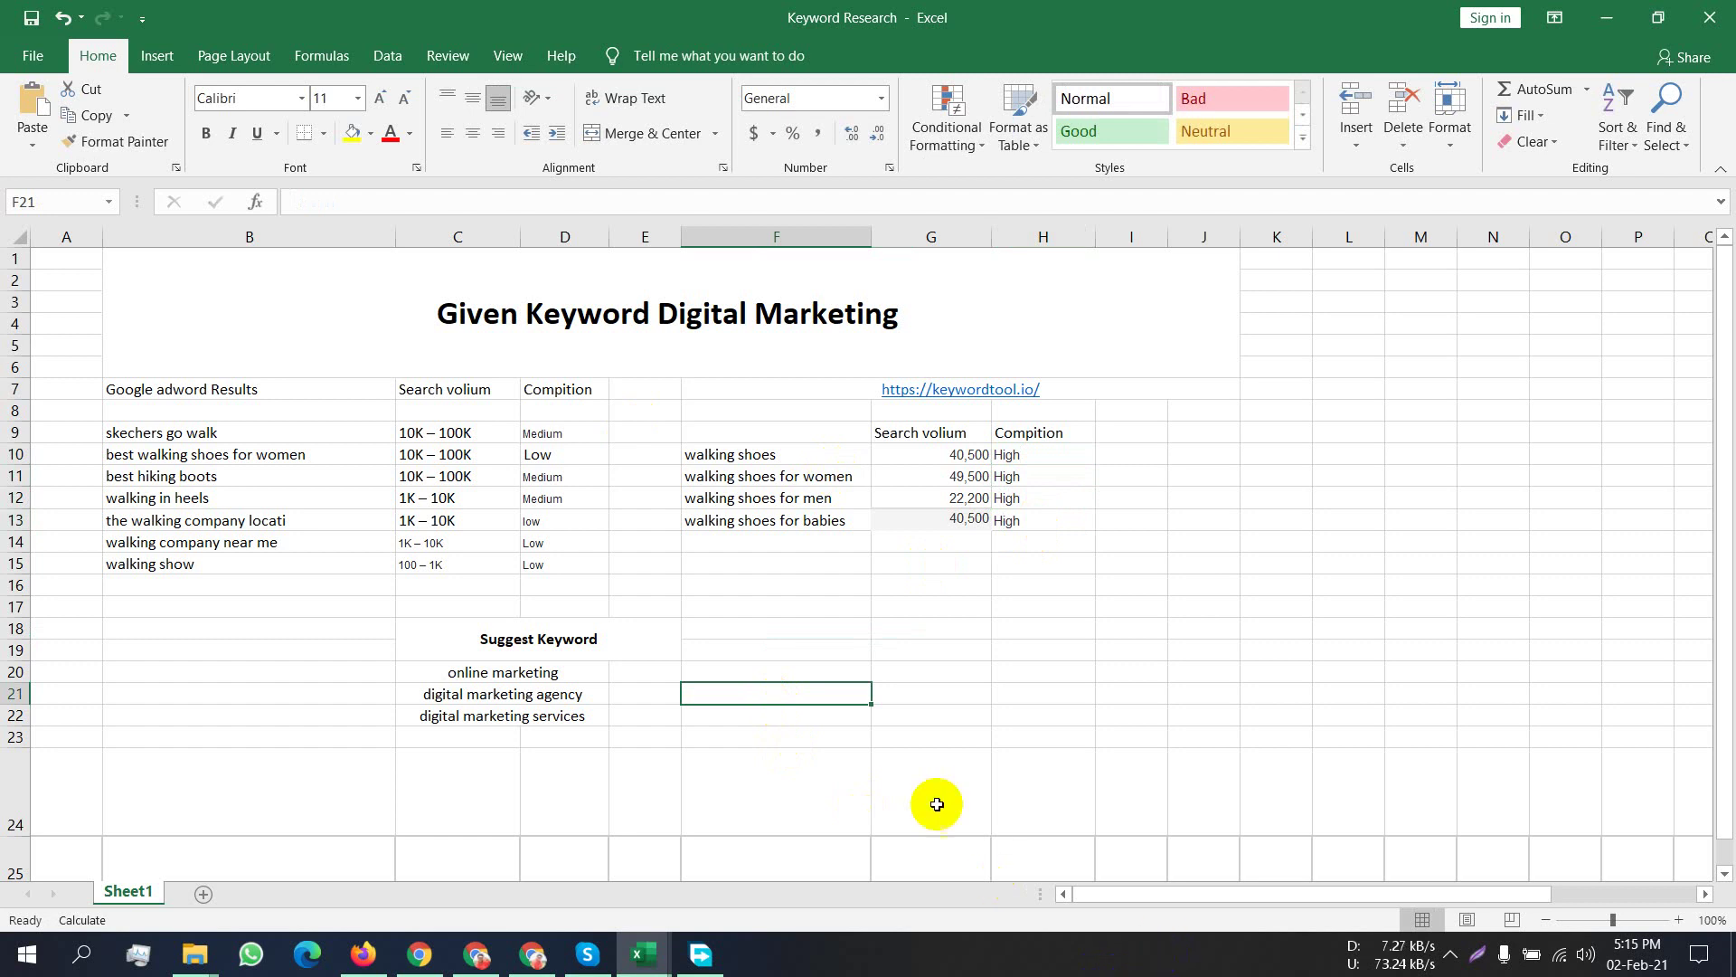
Clear the old suggested keywords in C20:C22 and copy "walking company near me" from B14 into C20.
drag(465, 666, 482, 709)
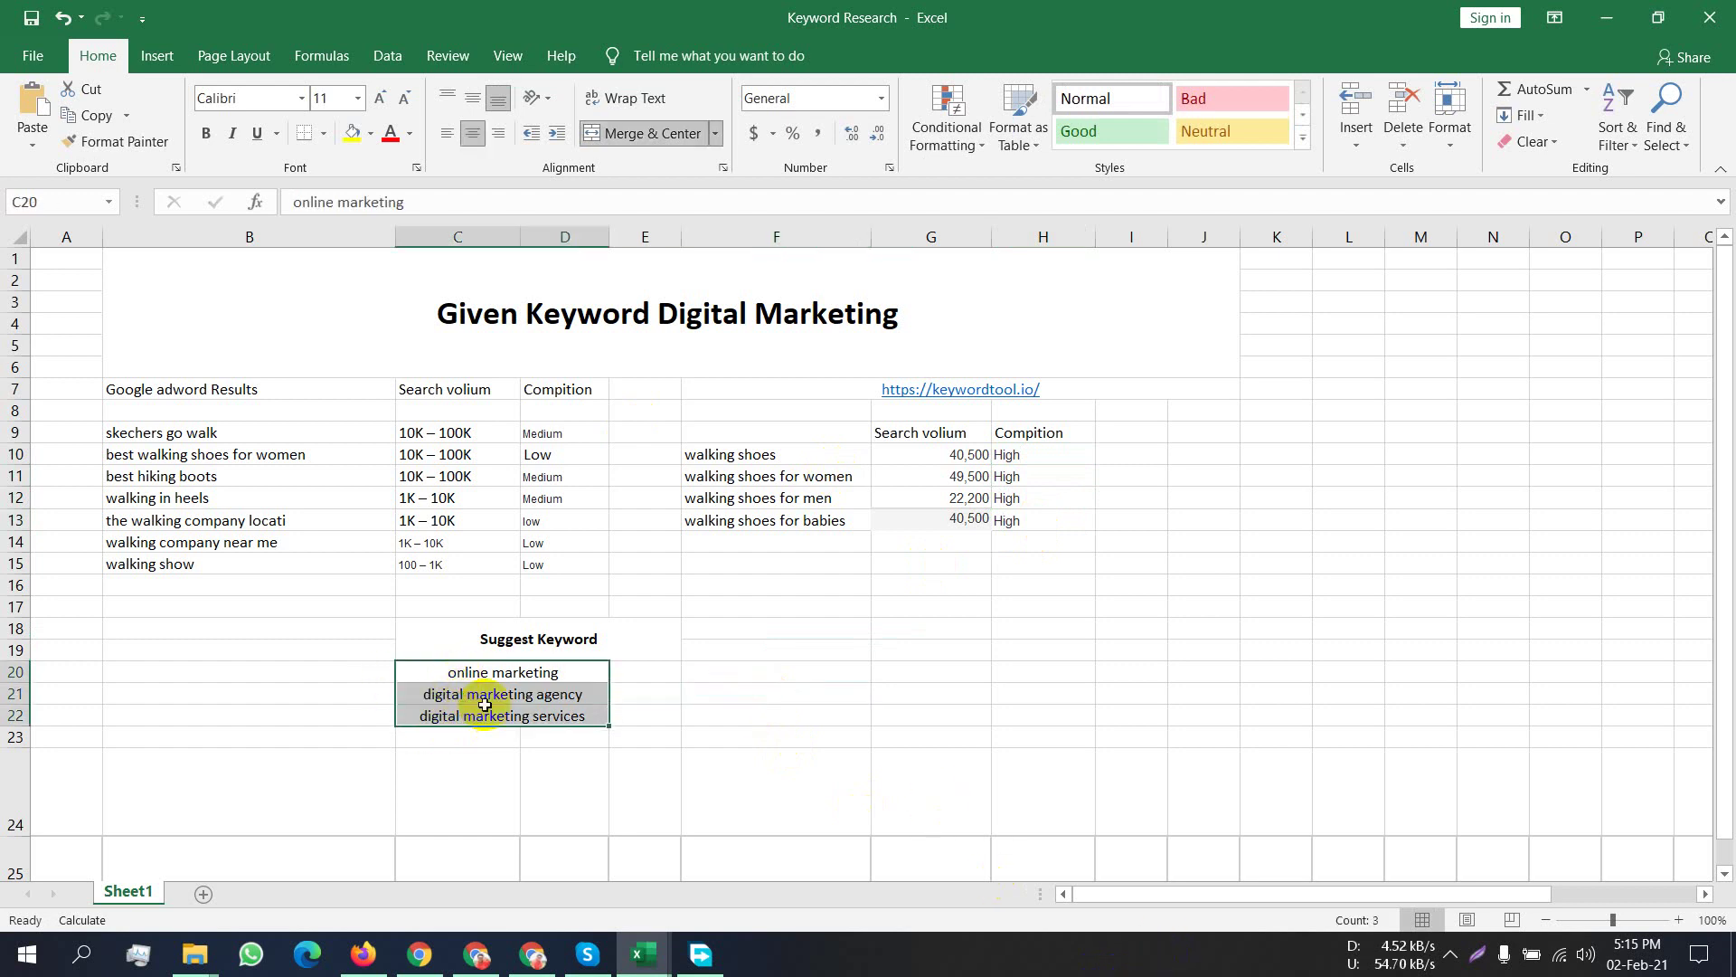
key(Delete)
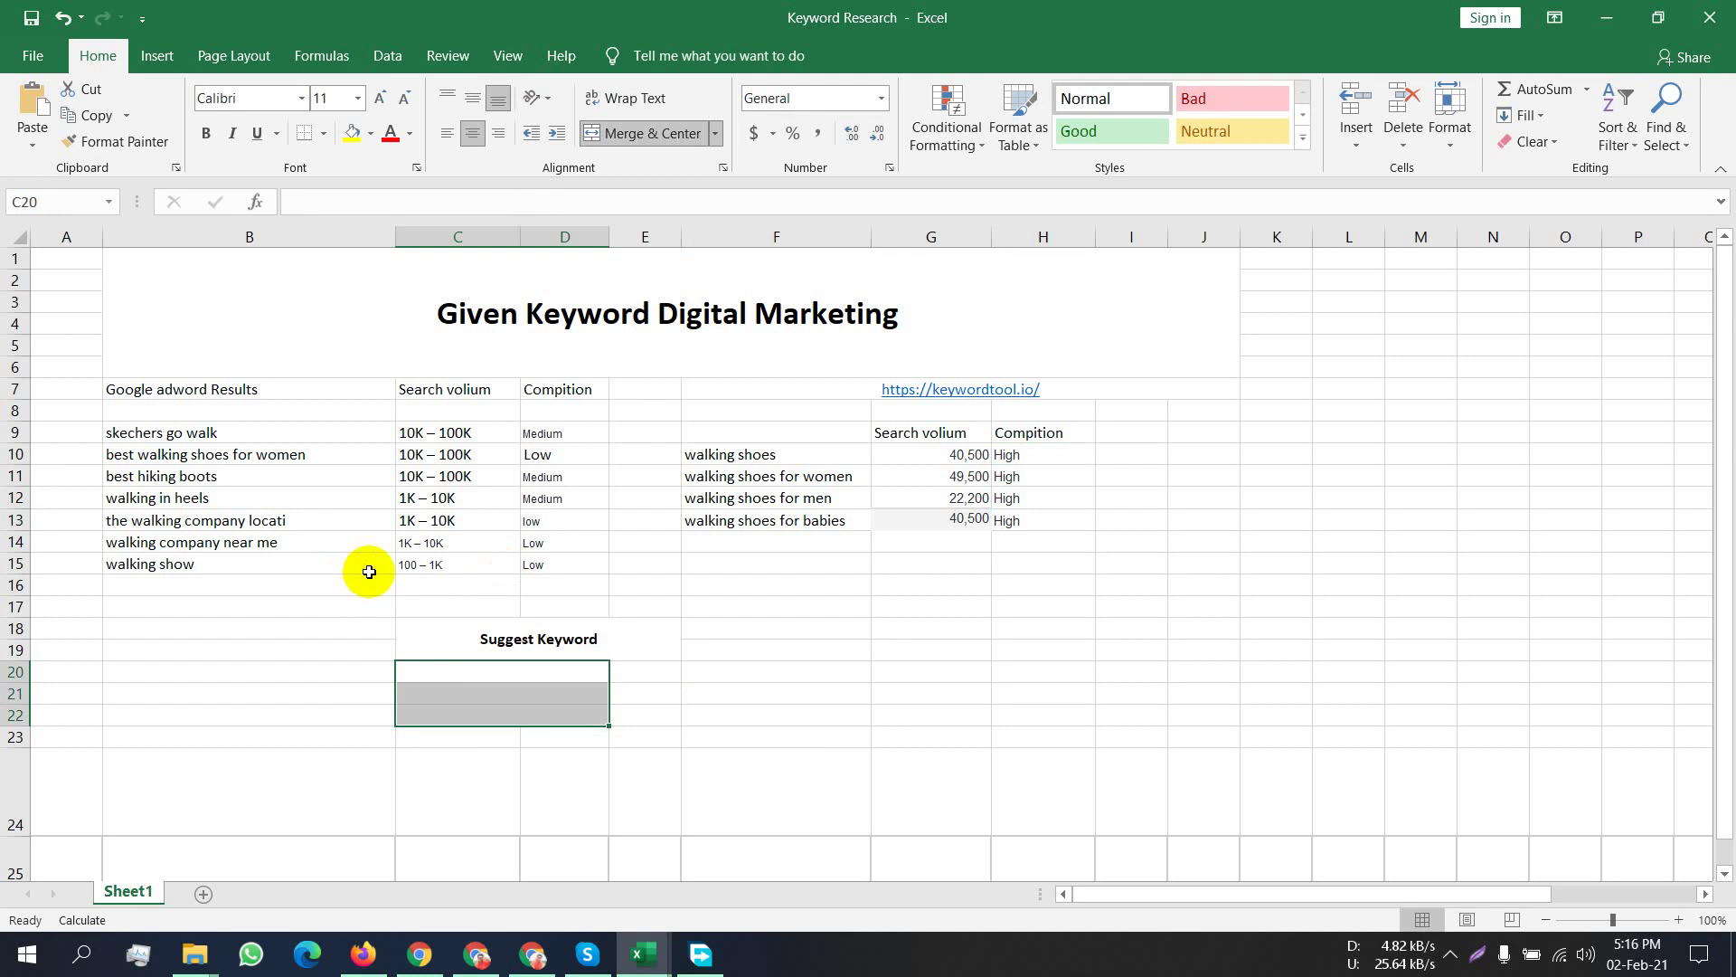
click(343, 454)
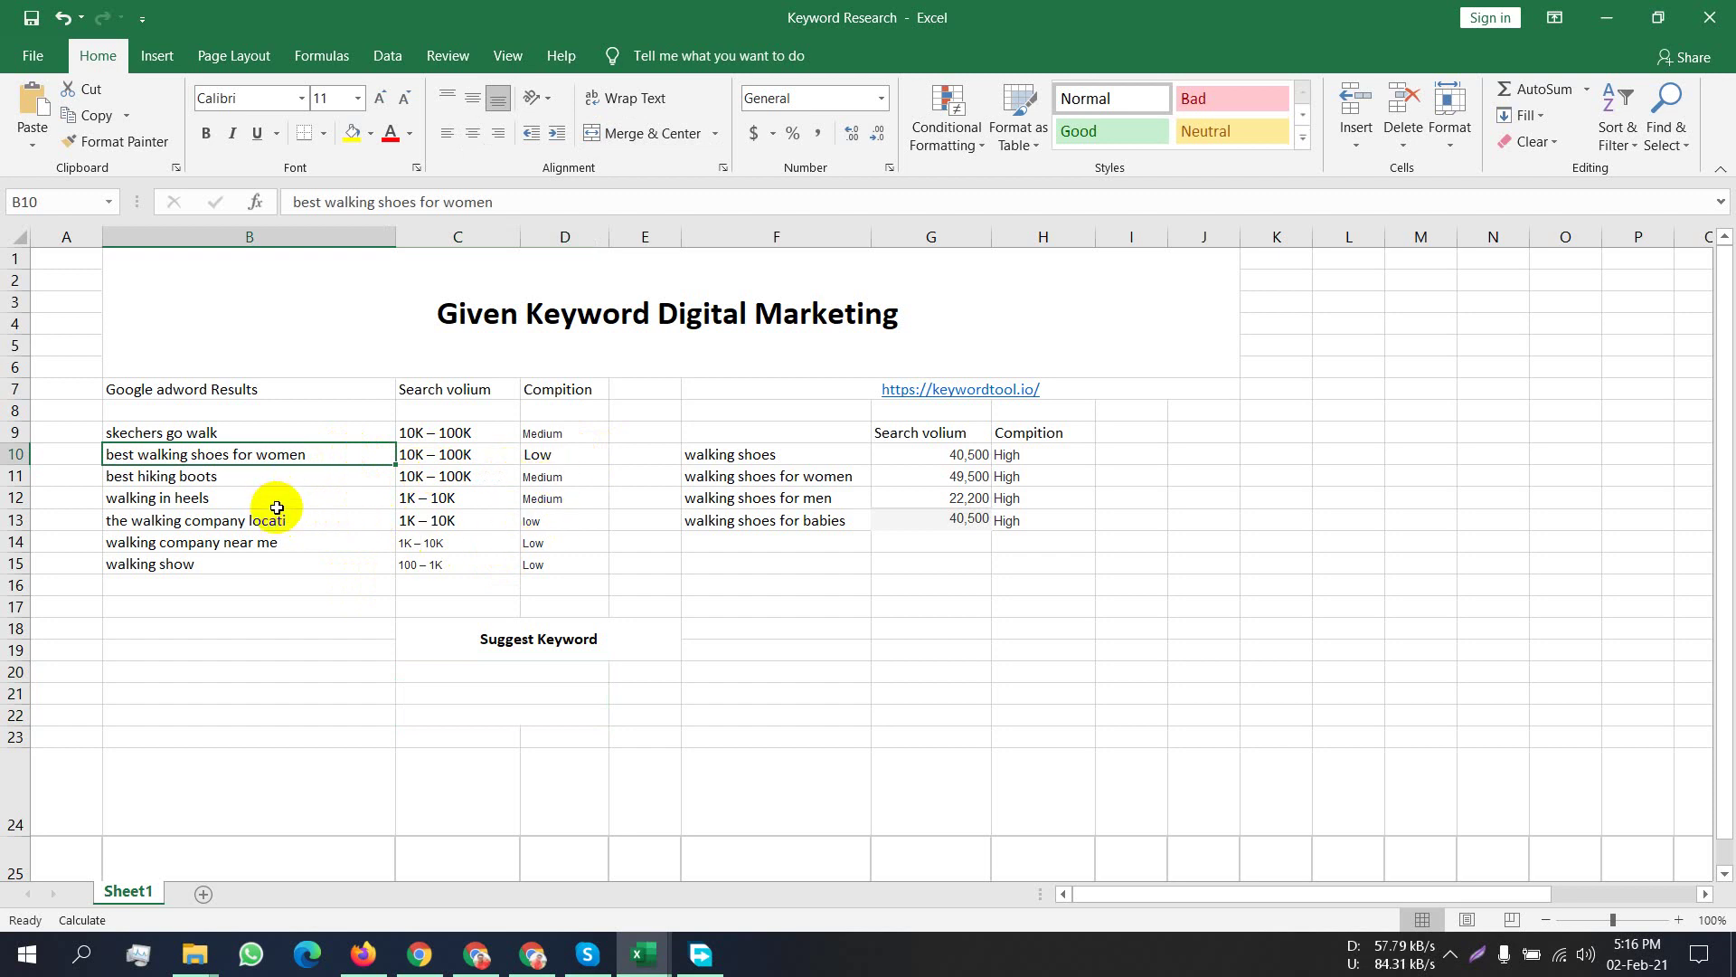
key(Down)
click(309, 541)
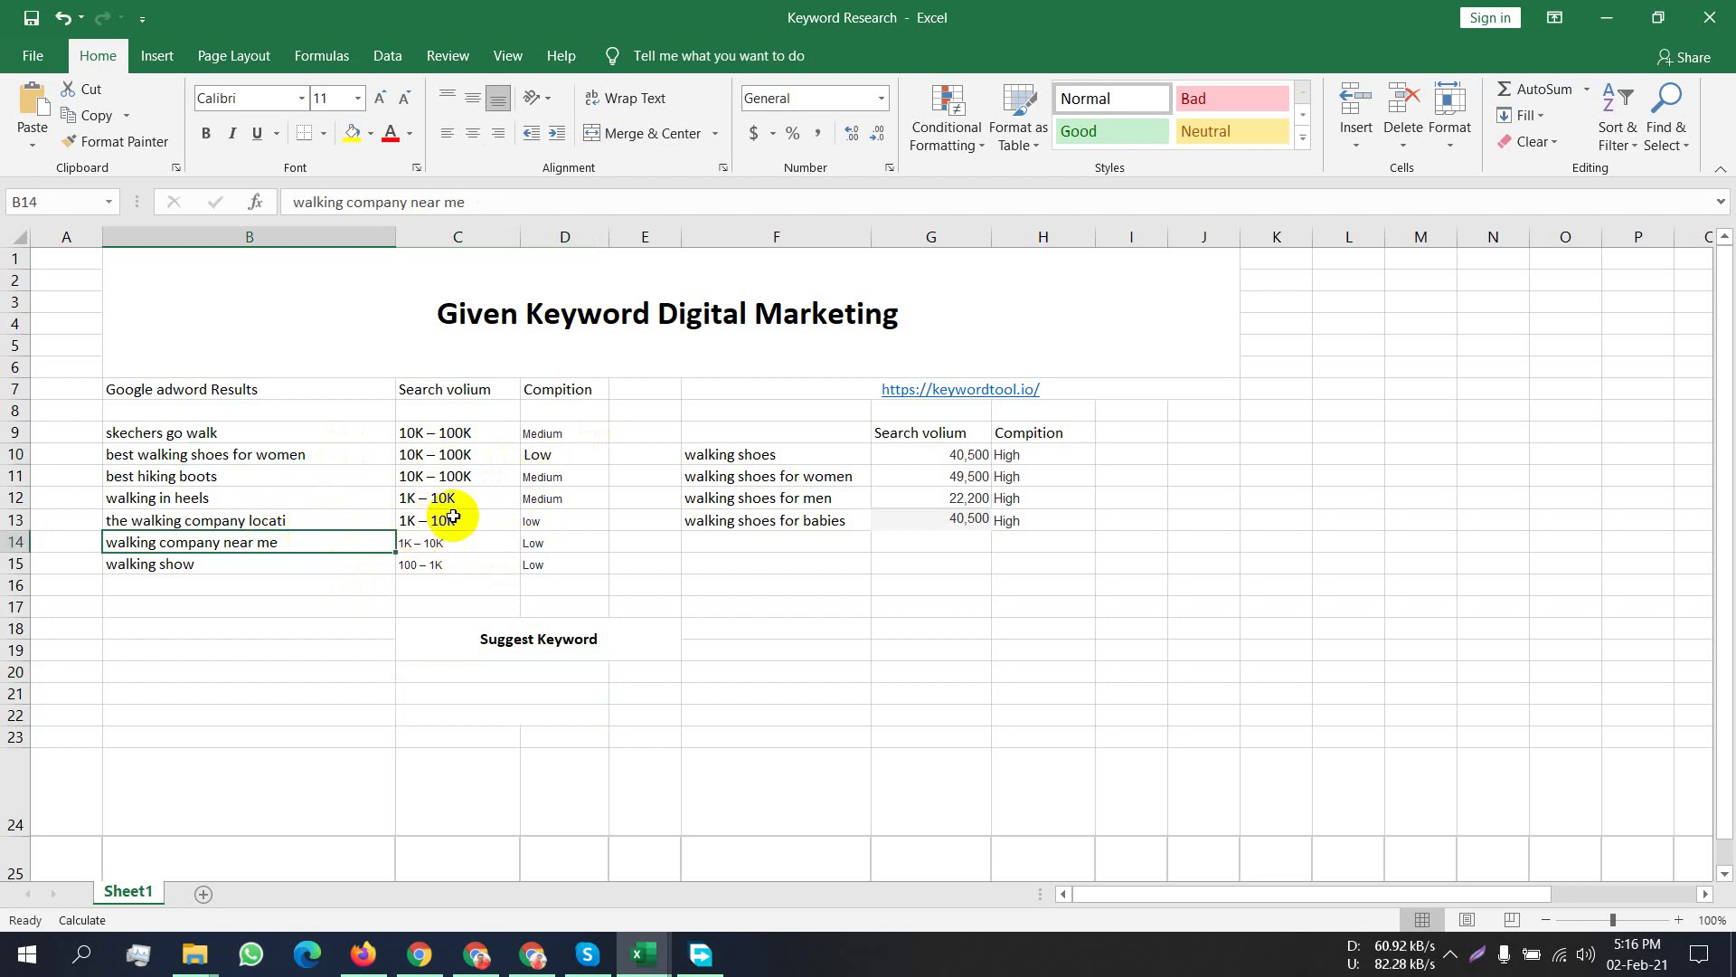
click(312, 520)
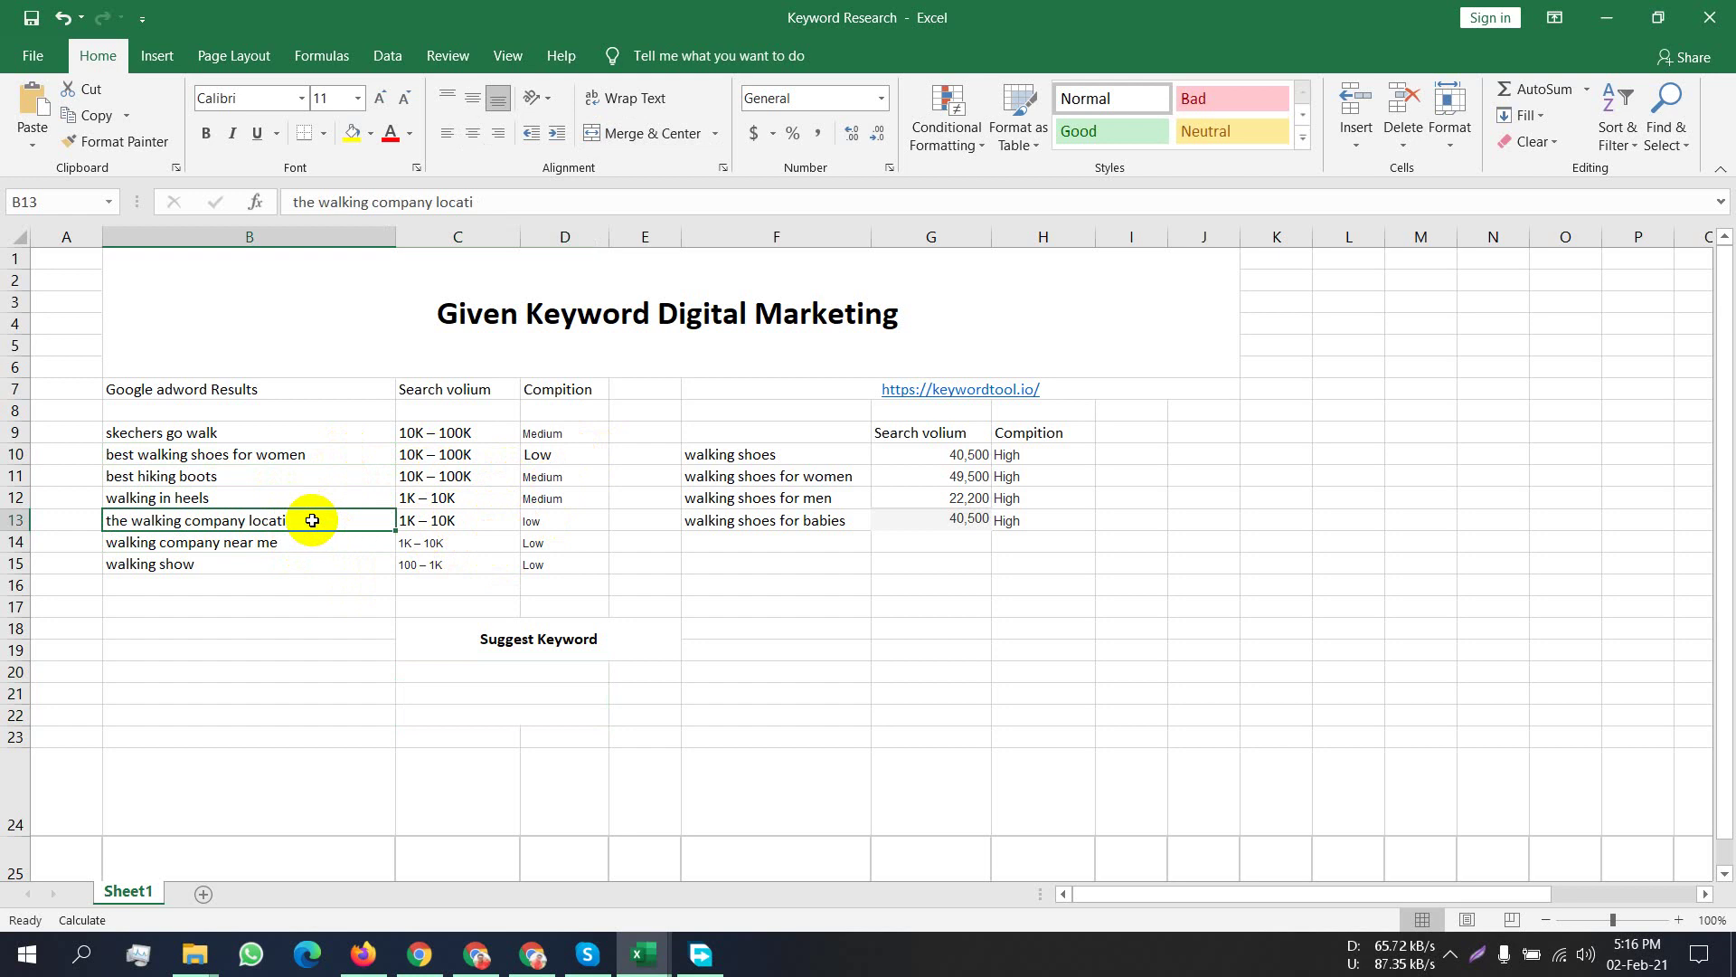
click(314, 543)
key(ctrl+c)
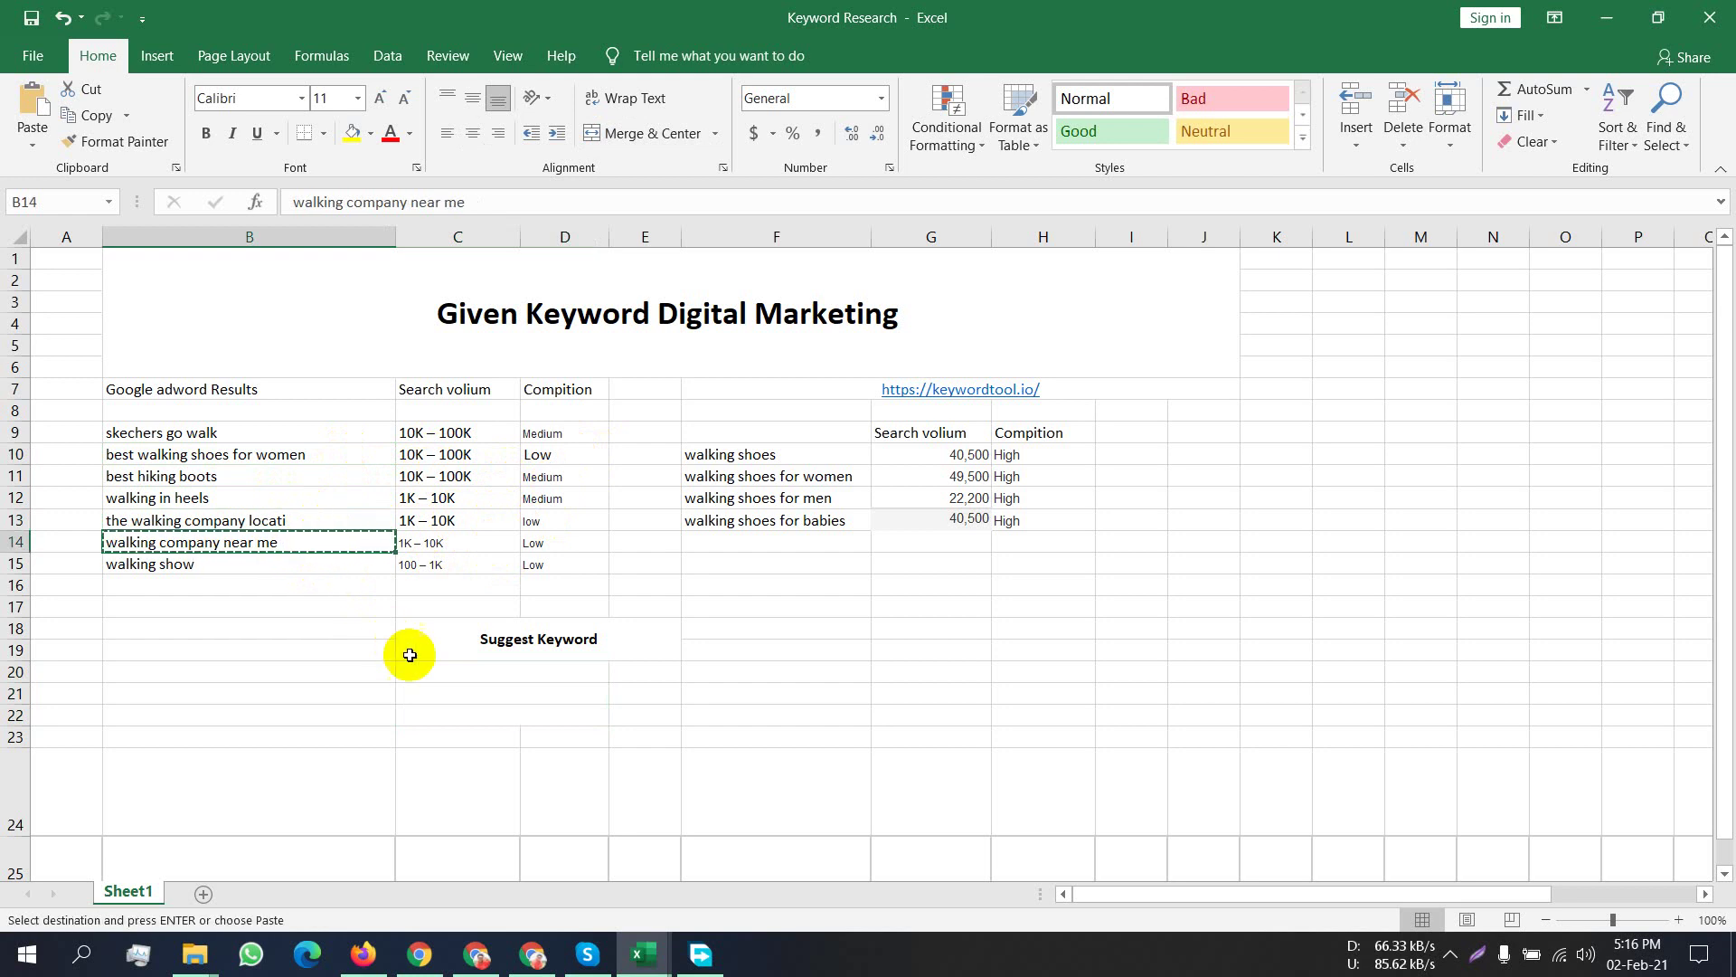
click(426, 666)
key(ctrl+v)
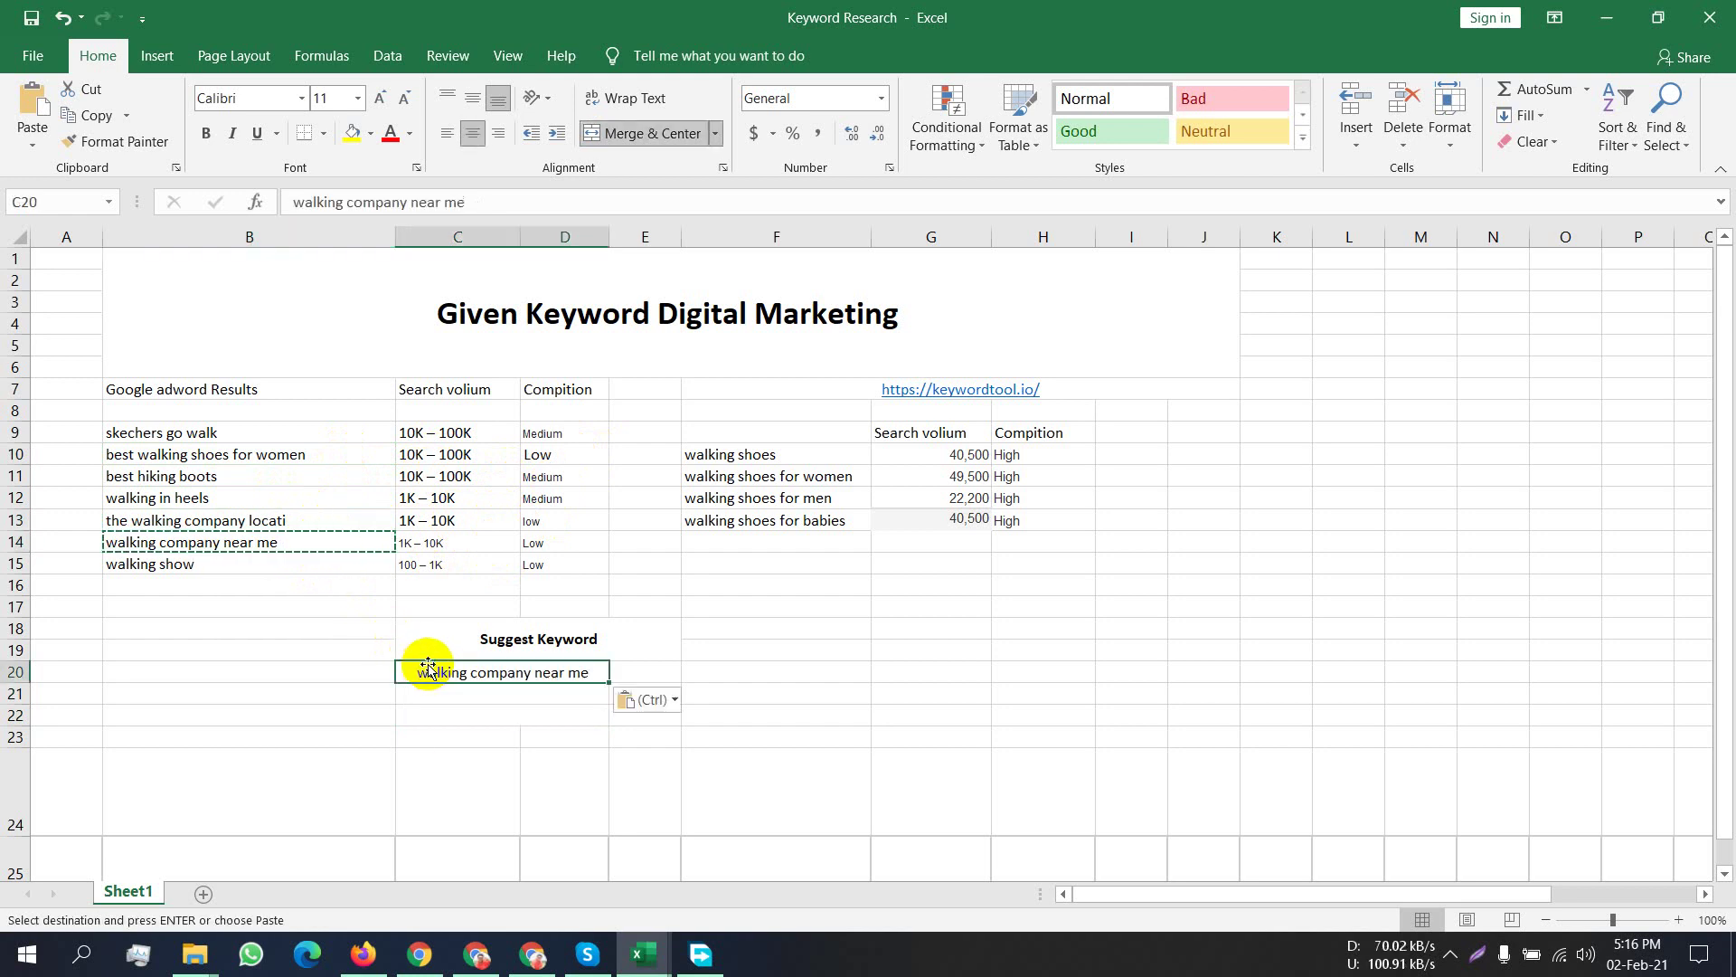
Copy the keyword "best hiking boots" from B11 into C21 under Suggest Keyword.
click(277, 570)
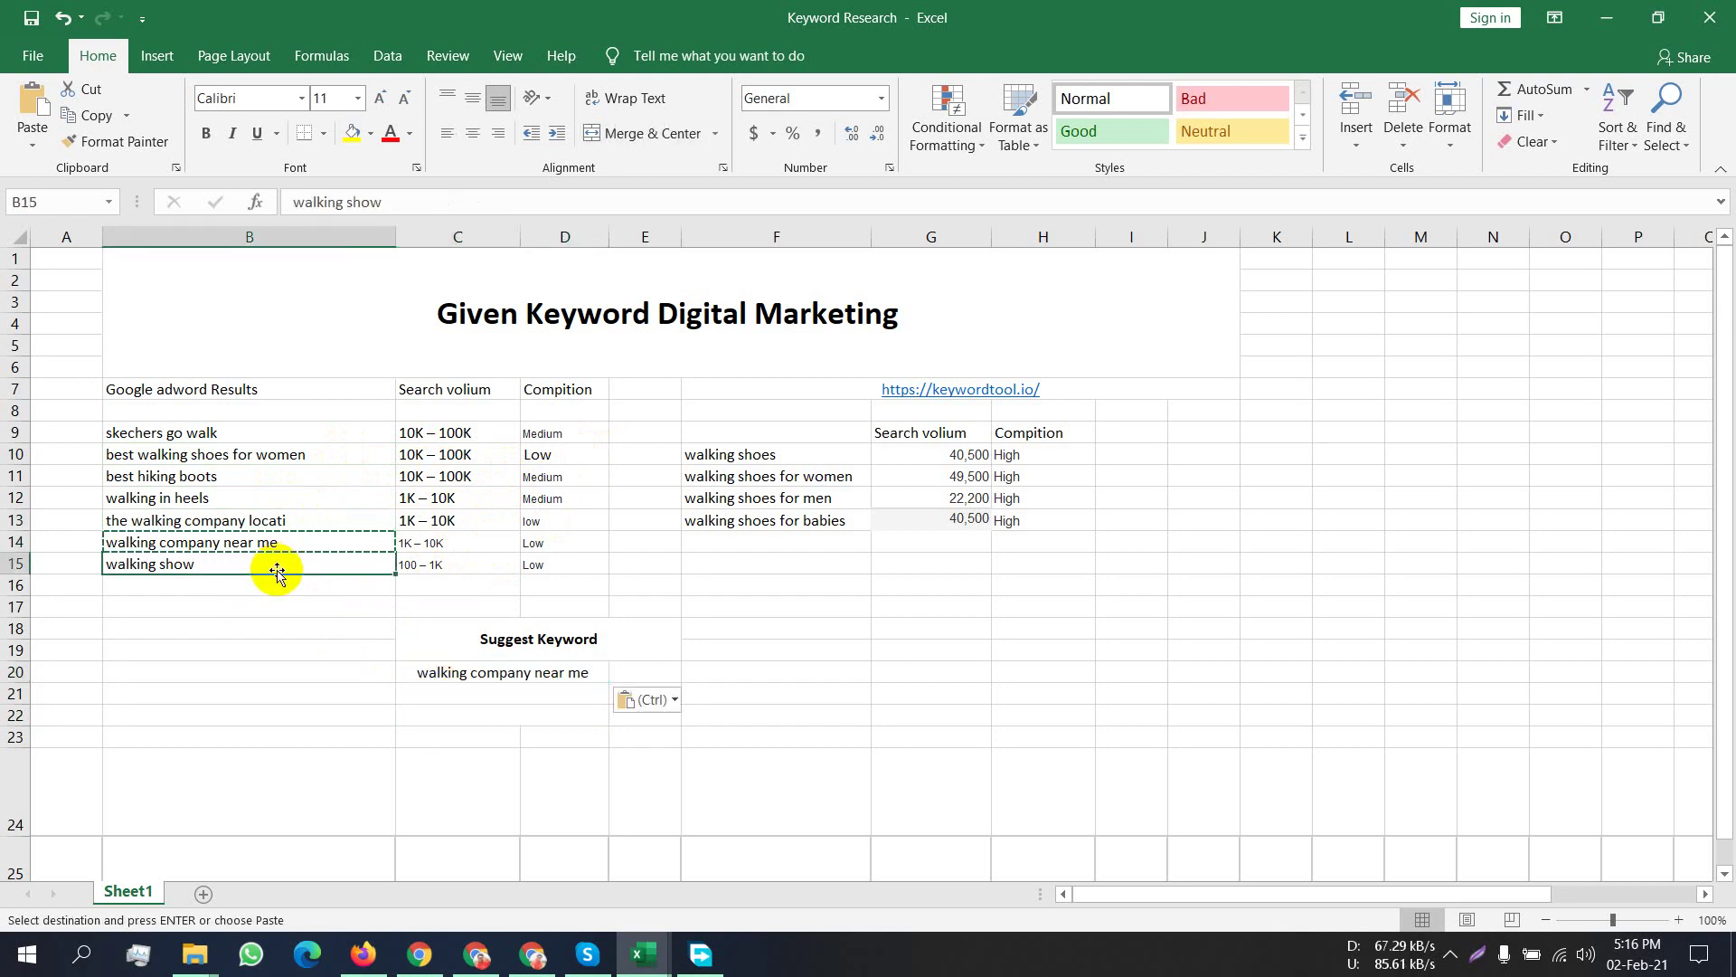
key(ctrl)
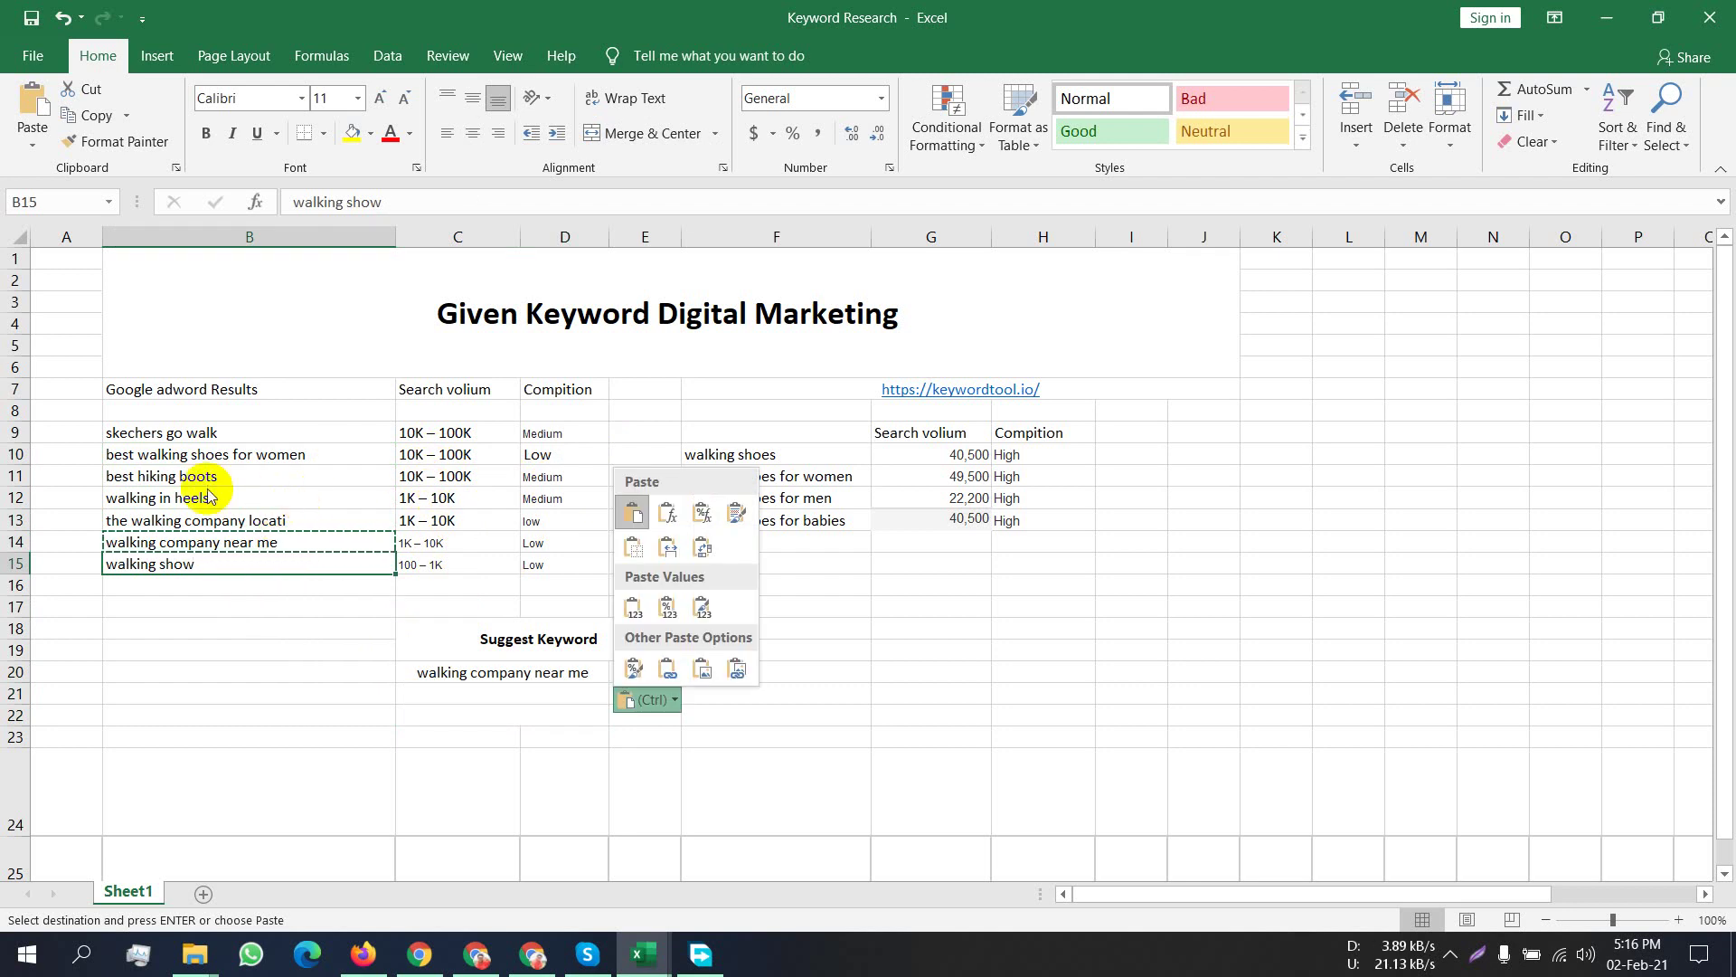
key(Escape)
click(232, 476)
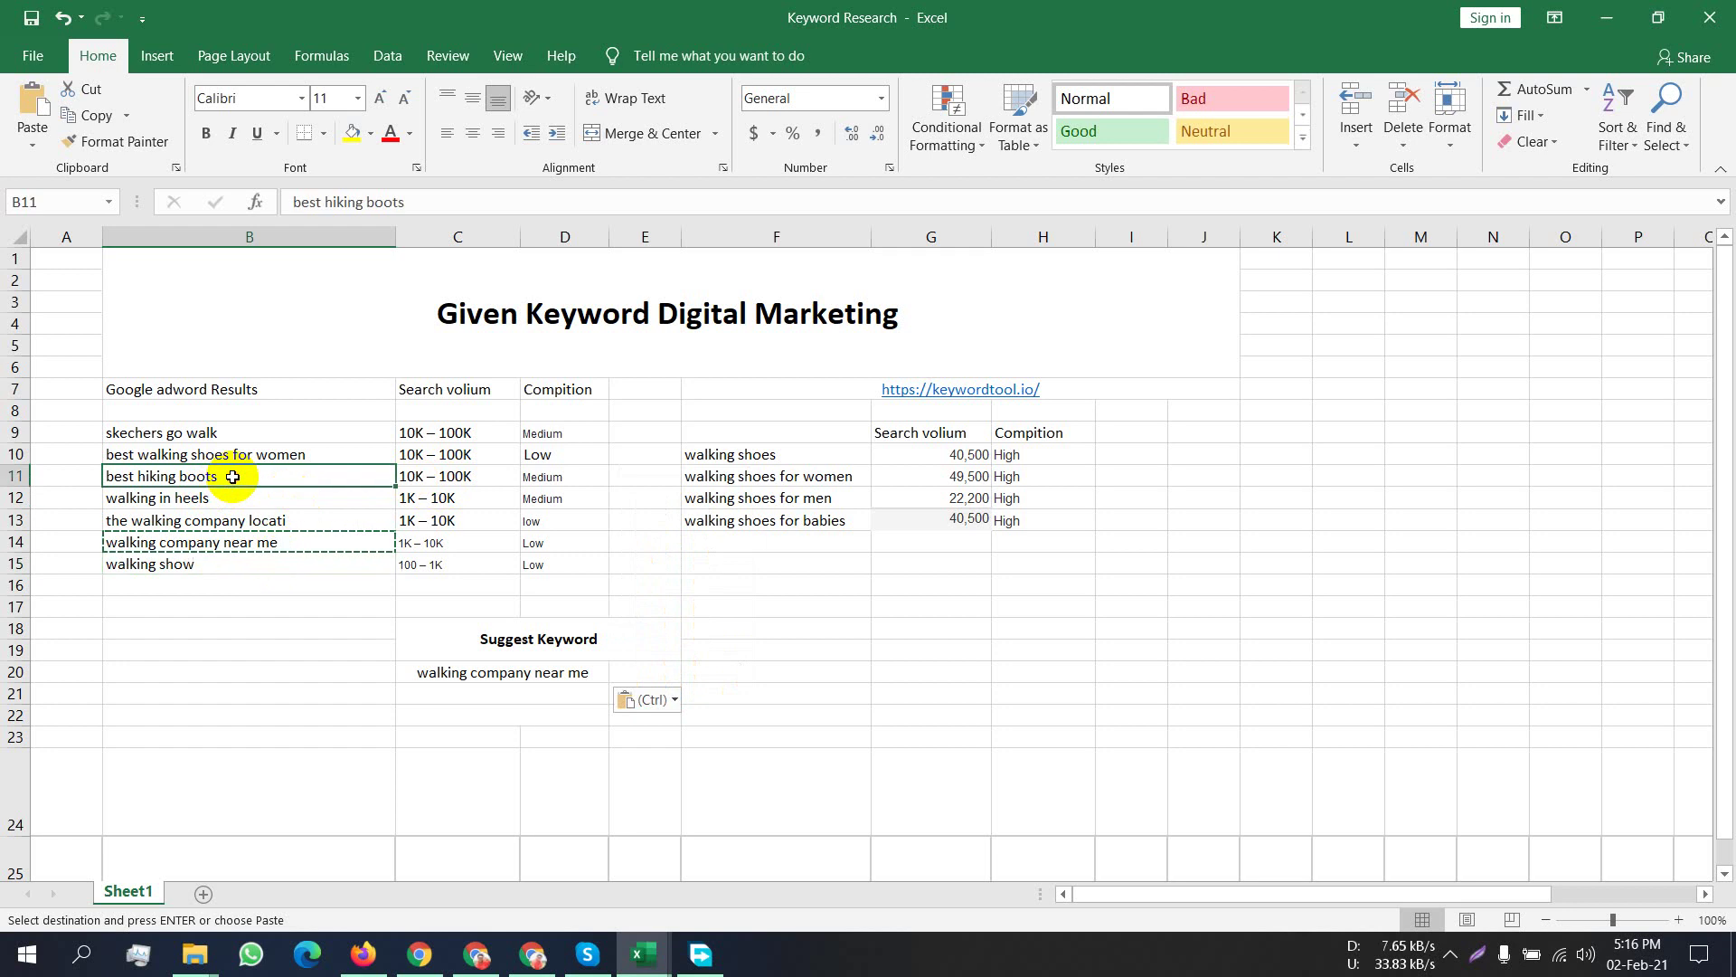
key(ctrl+c)
click(432, 697)
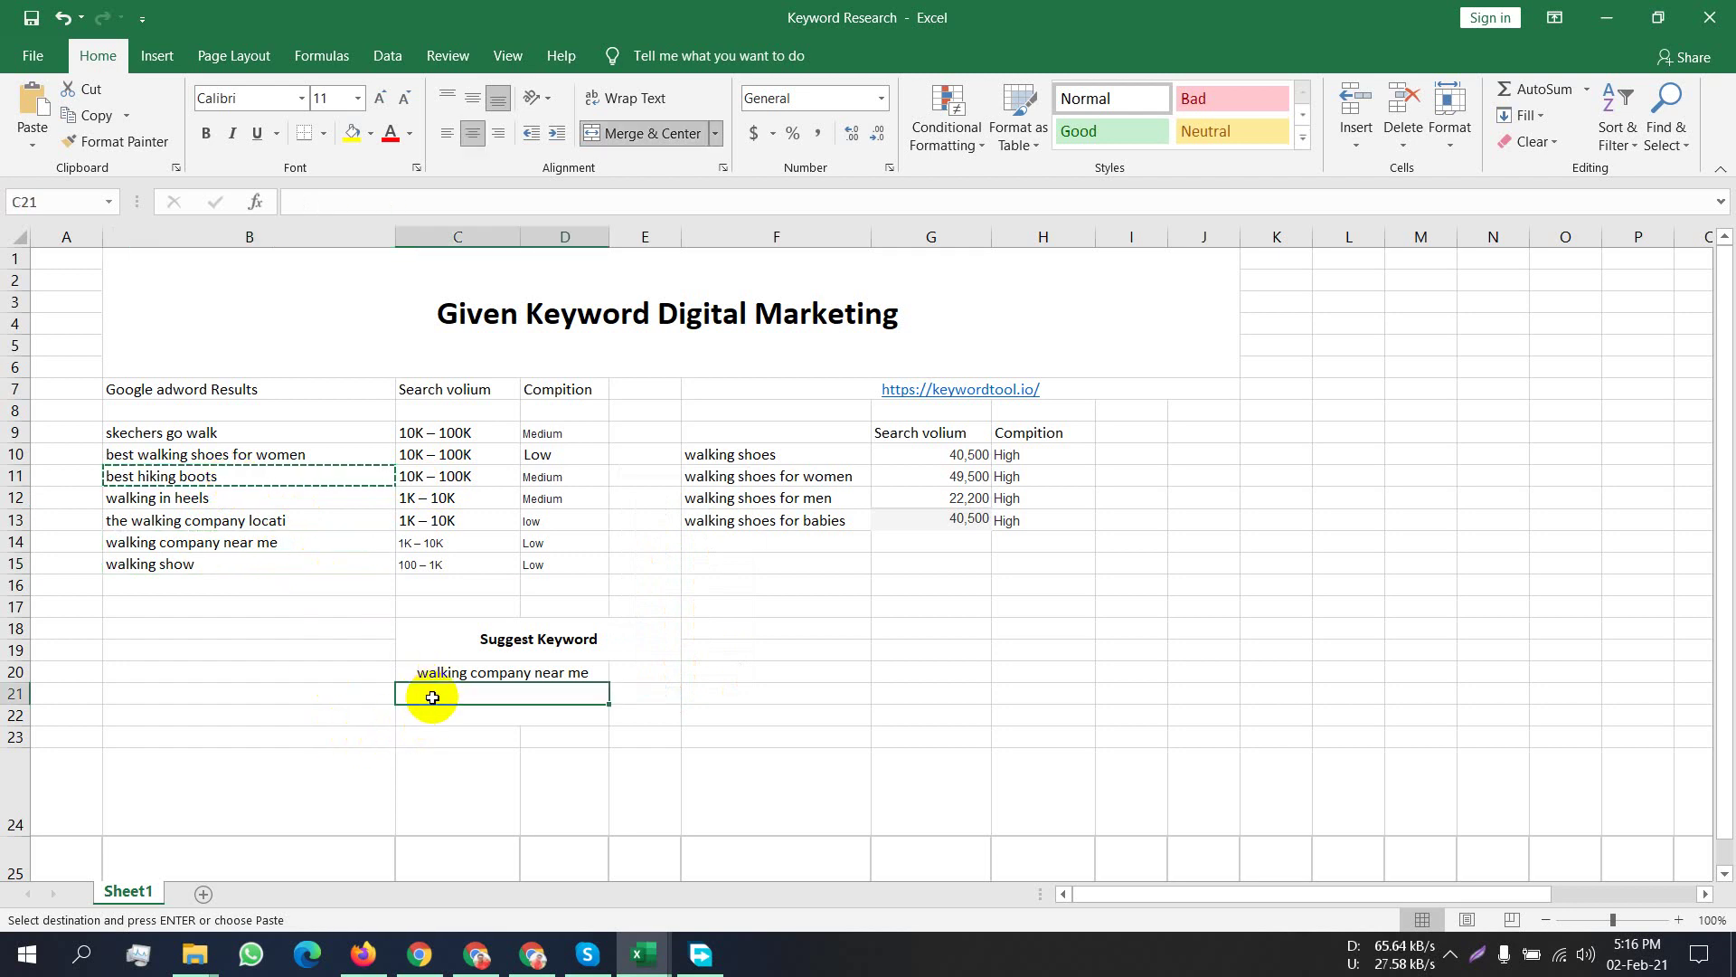
key(ctrl+v)
key(ctrl)
Copy the keyword "walking in heels" from B12 into C22 under Suggest Keyword.
click(222, 504)
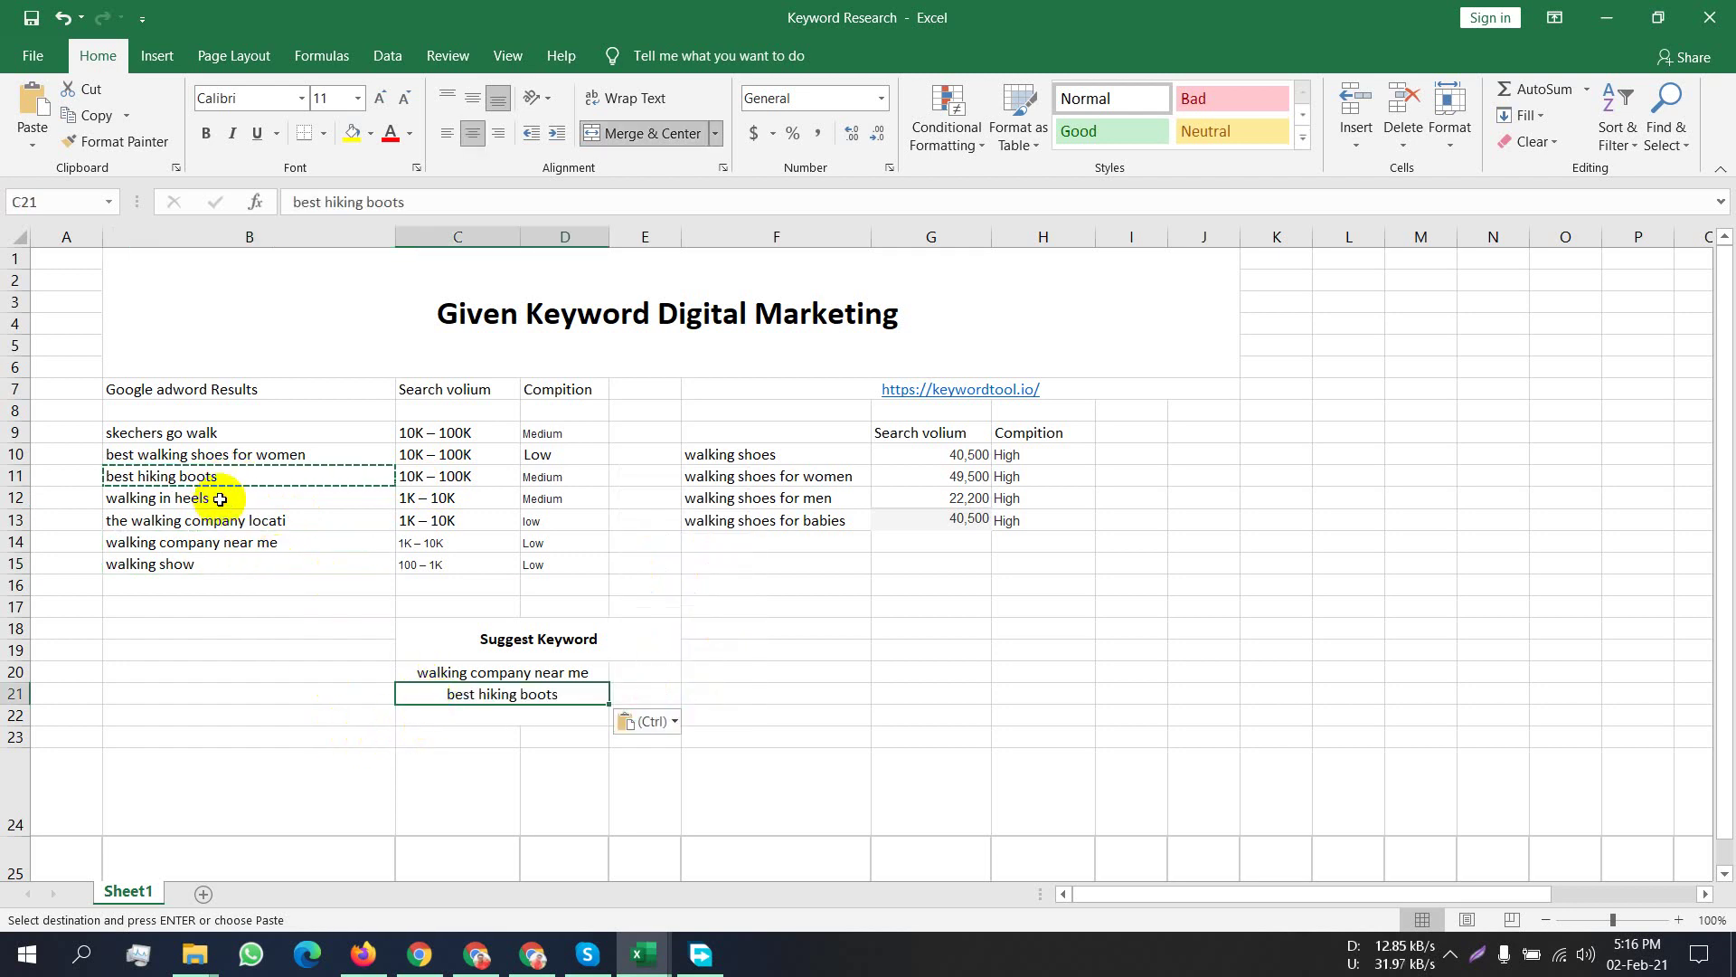
click(220, 500)
key(ctrl+c)
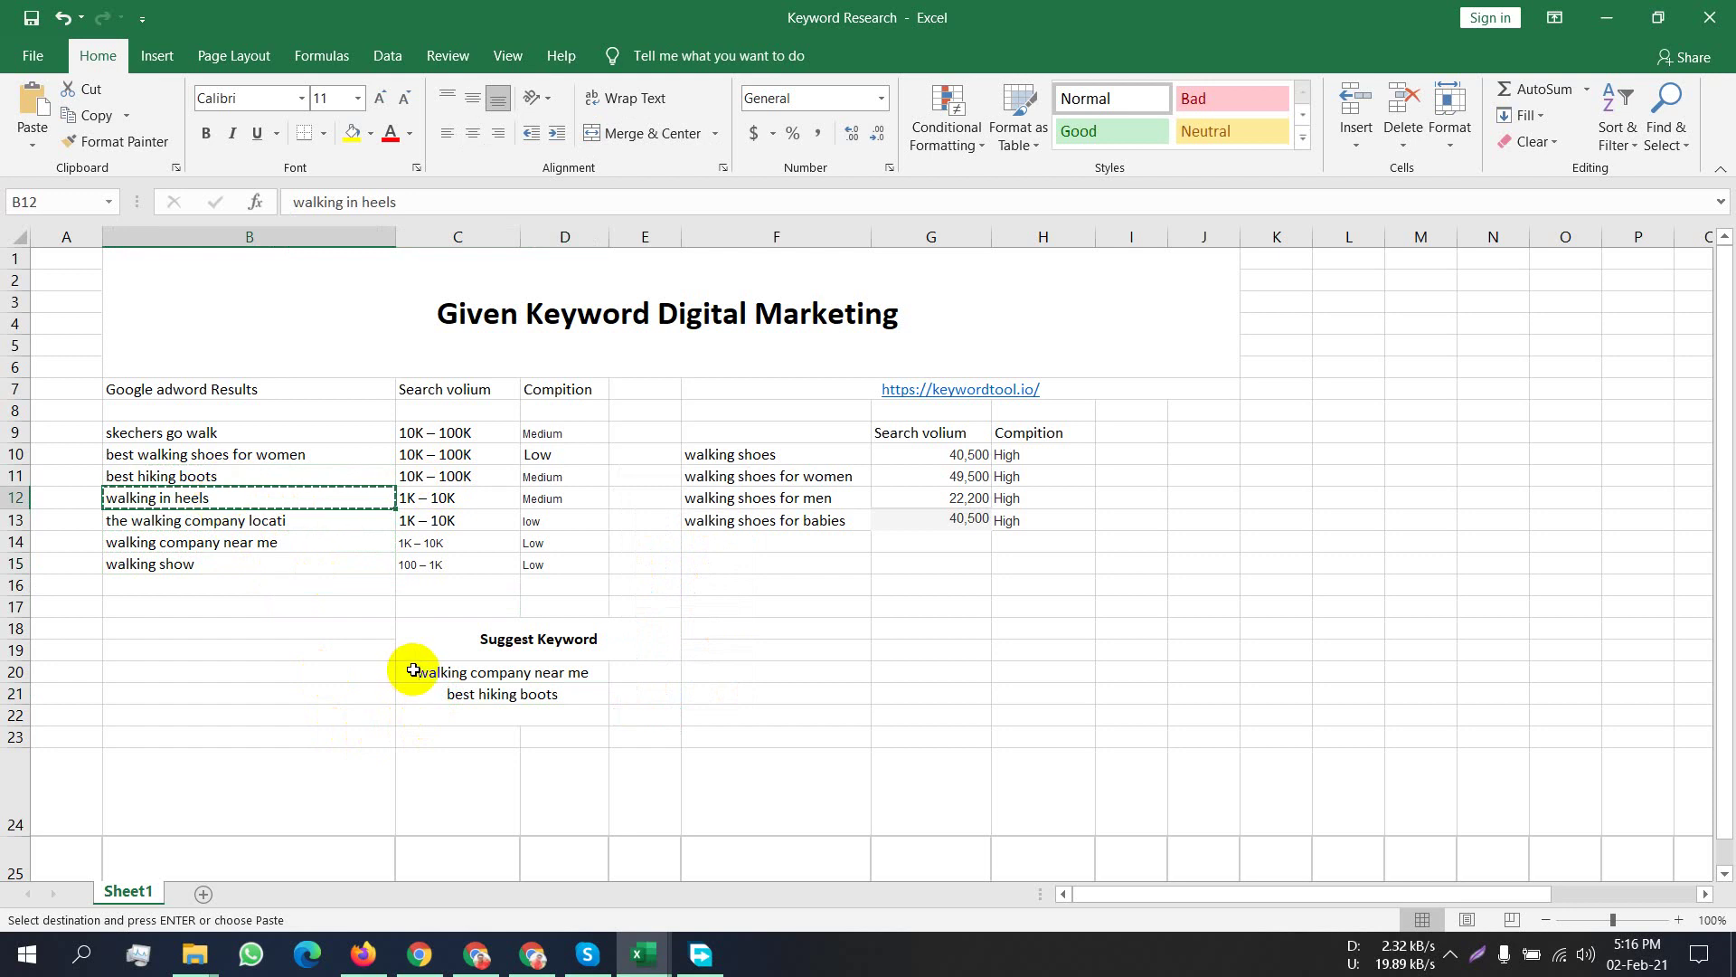
click(462, 716)
key(ctrl+v)
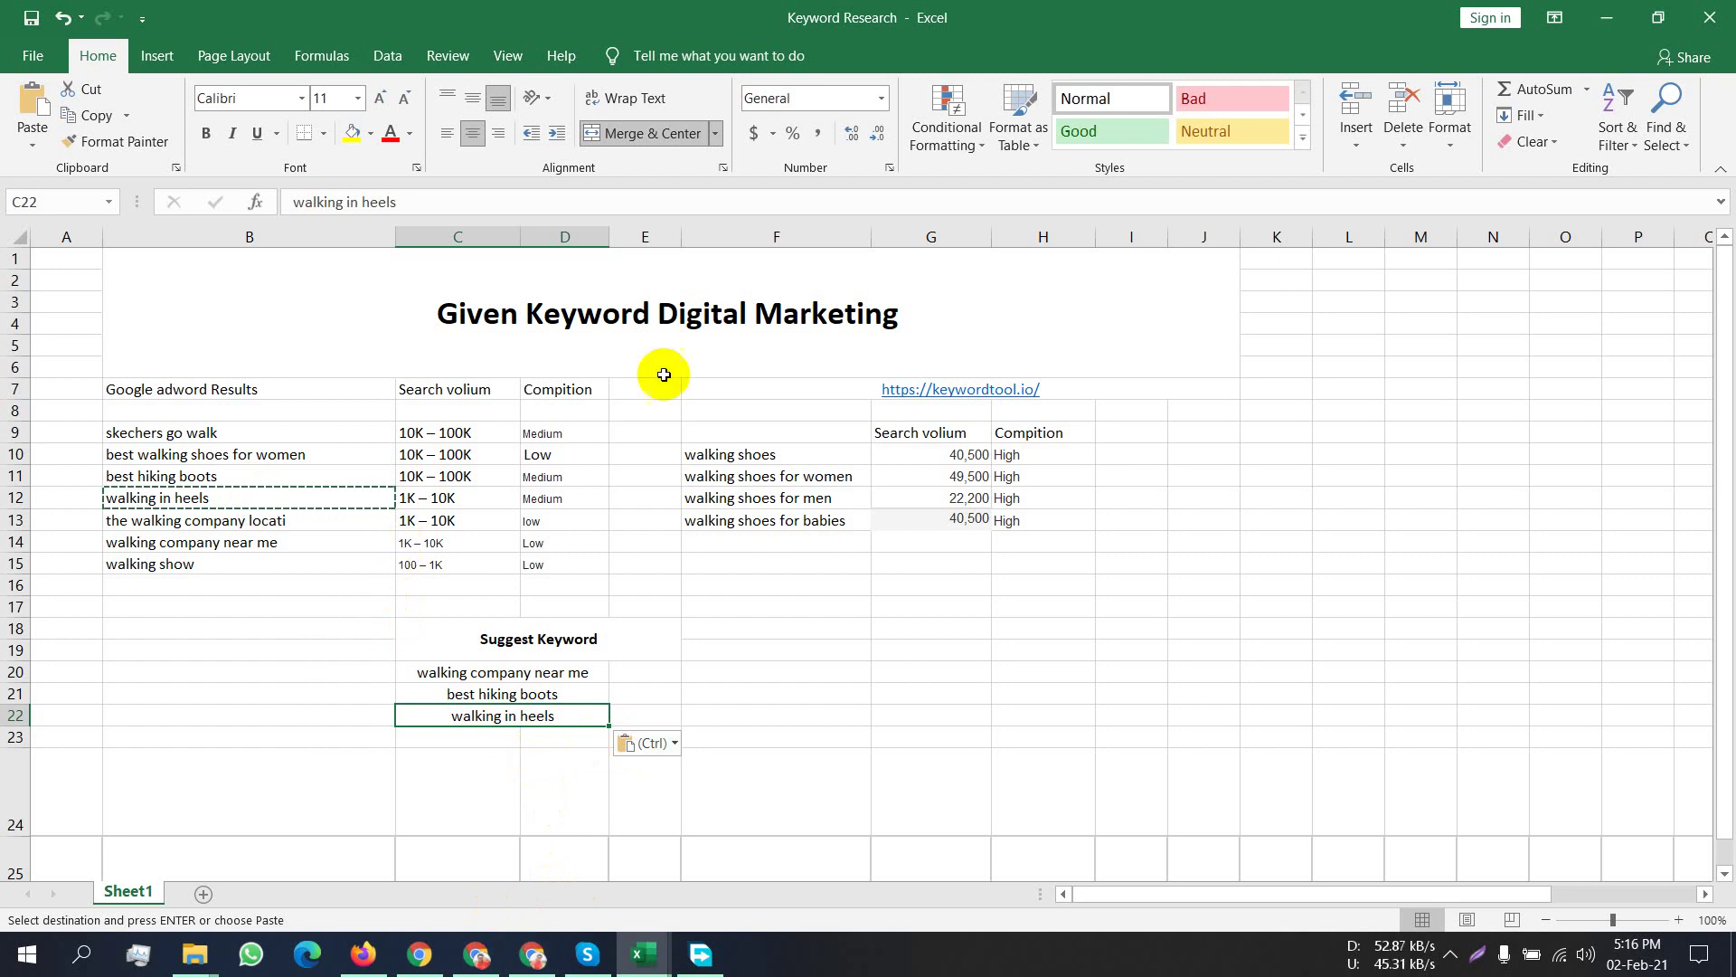
Replace the sheet's merged title "Given Keyword Digital Marketing" with "Walking Shoes".
double_click(929, 312)
drag(929, 312, 682, 252)
text(Walkin)
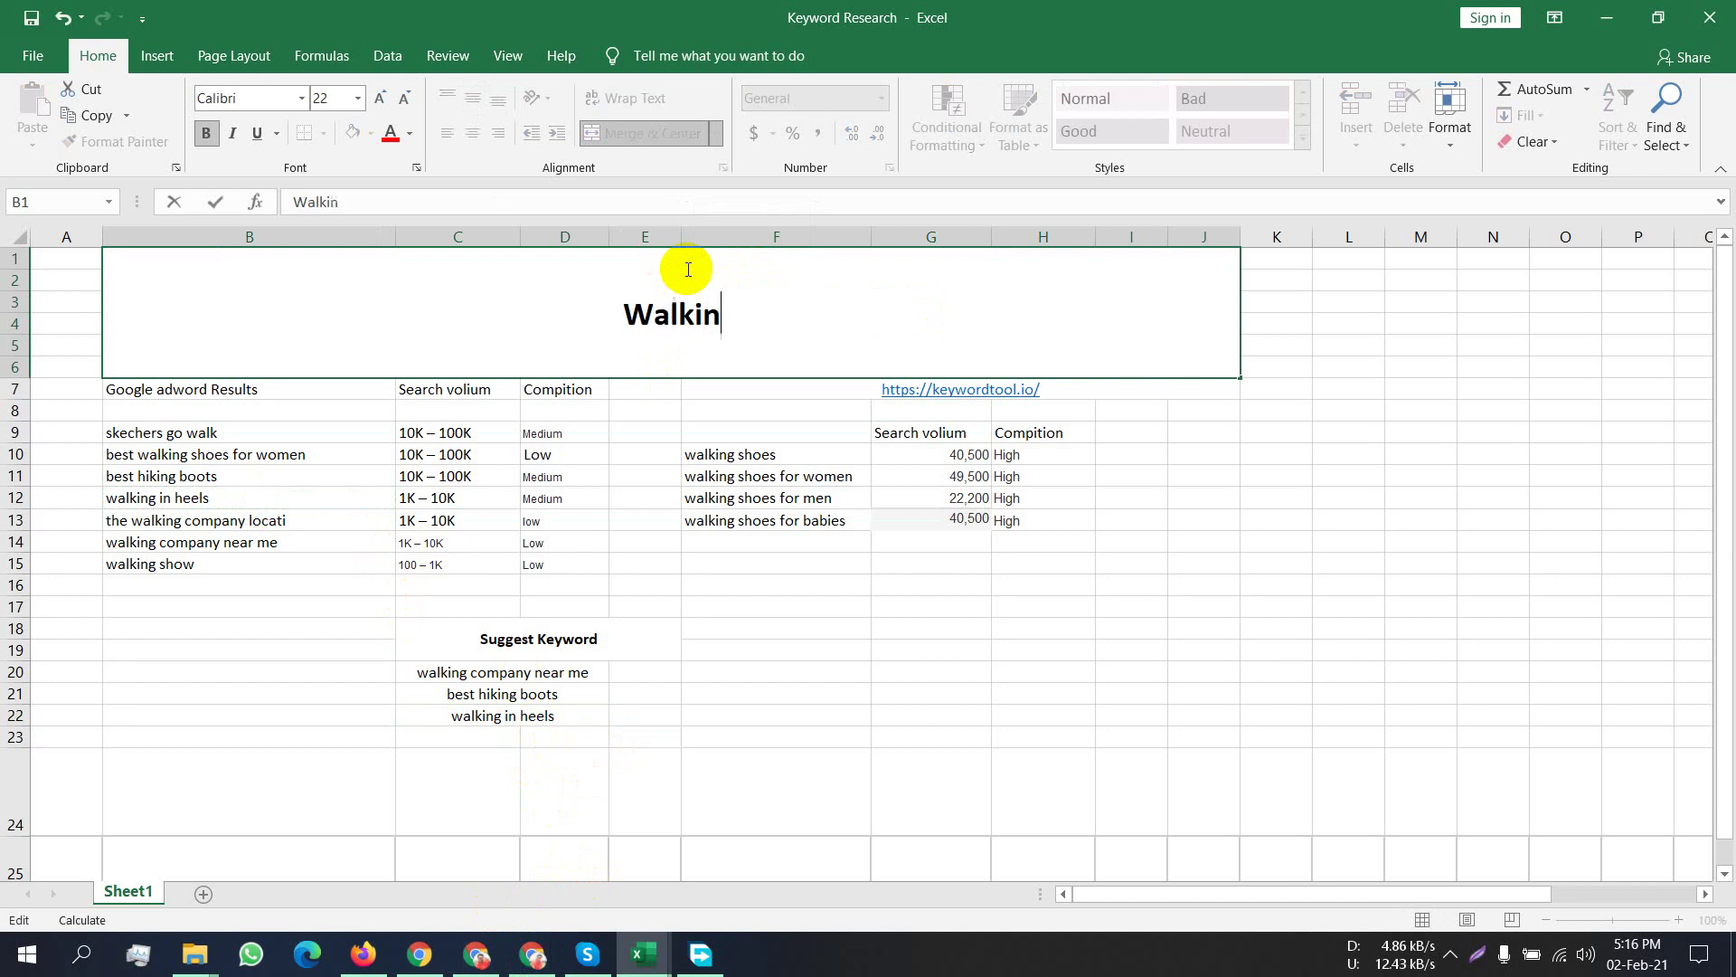
text(g Sho)
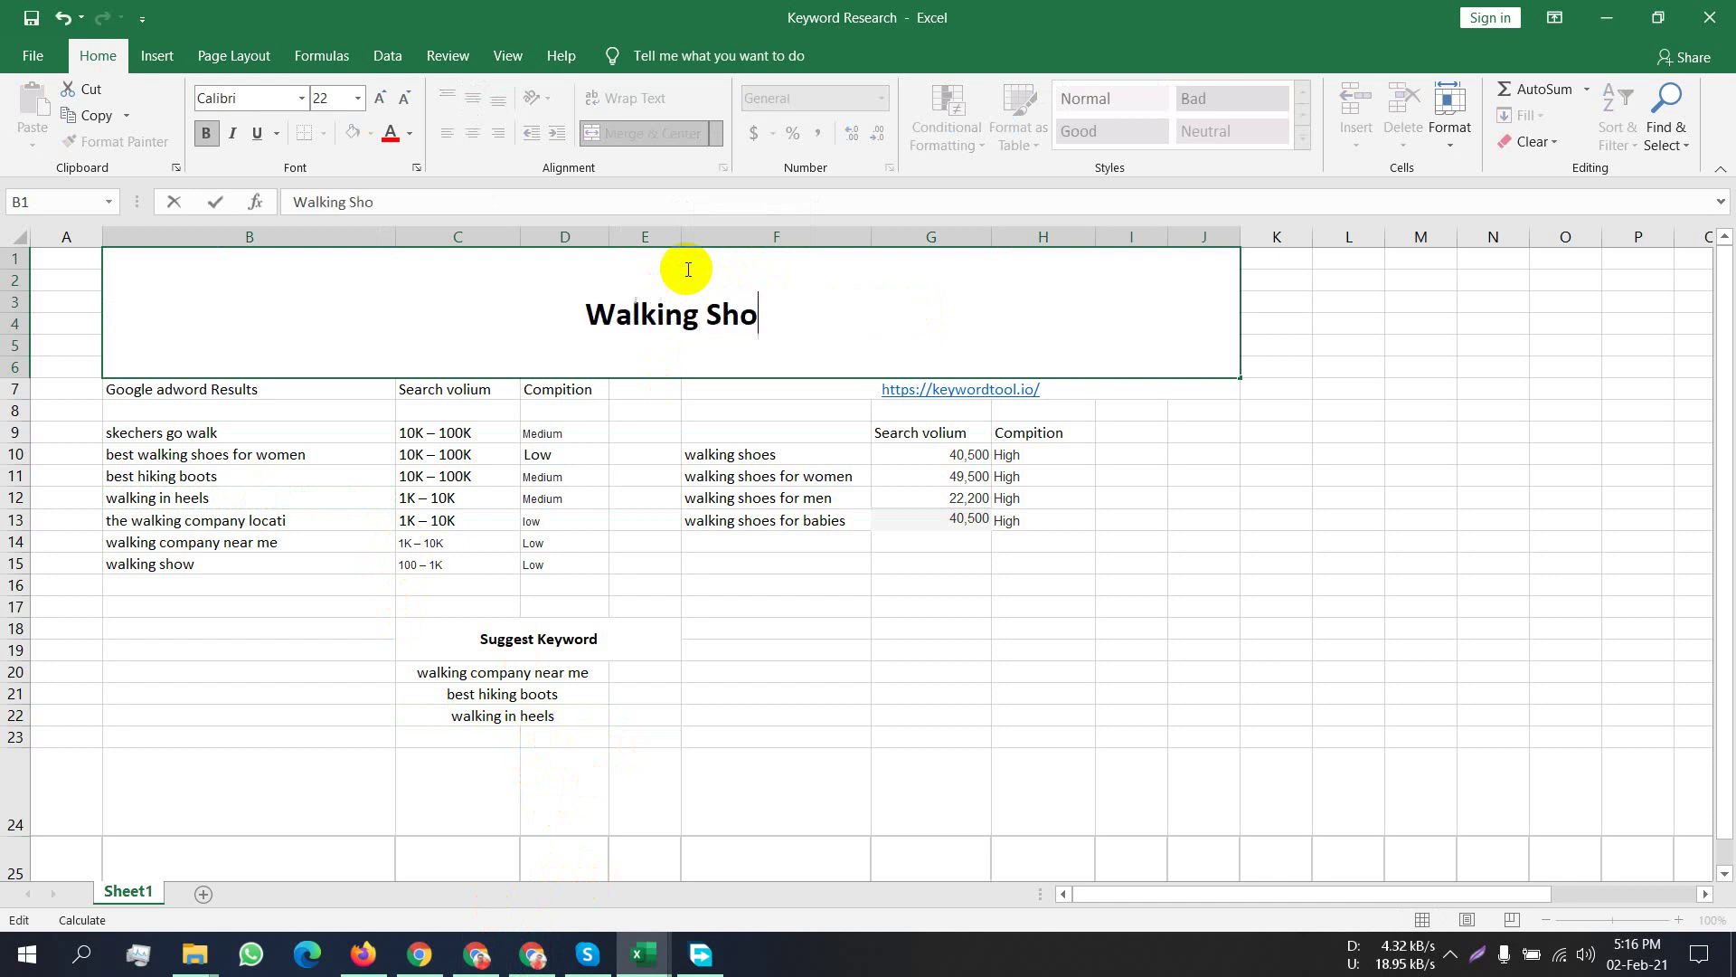
text(ww)
key(BackSpace)
key(BackSpace)
text(w)
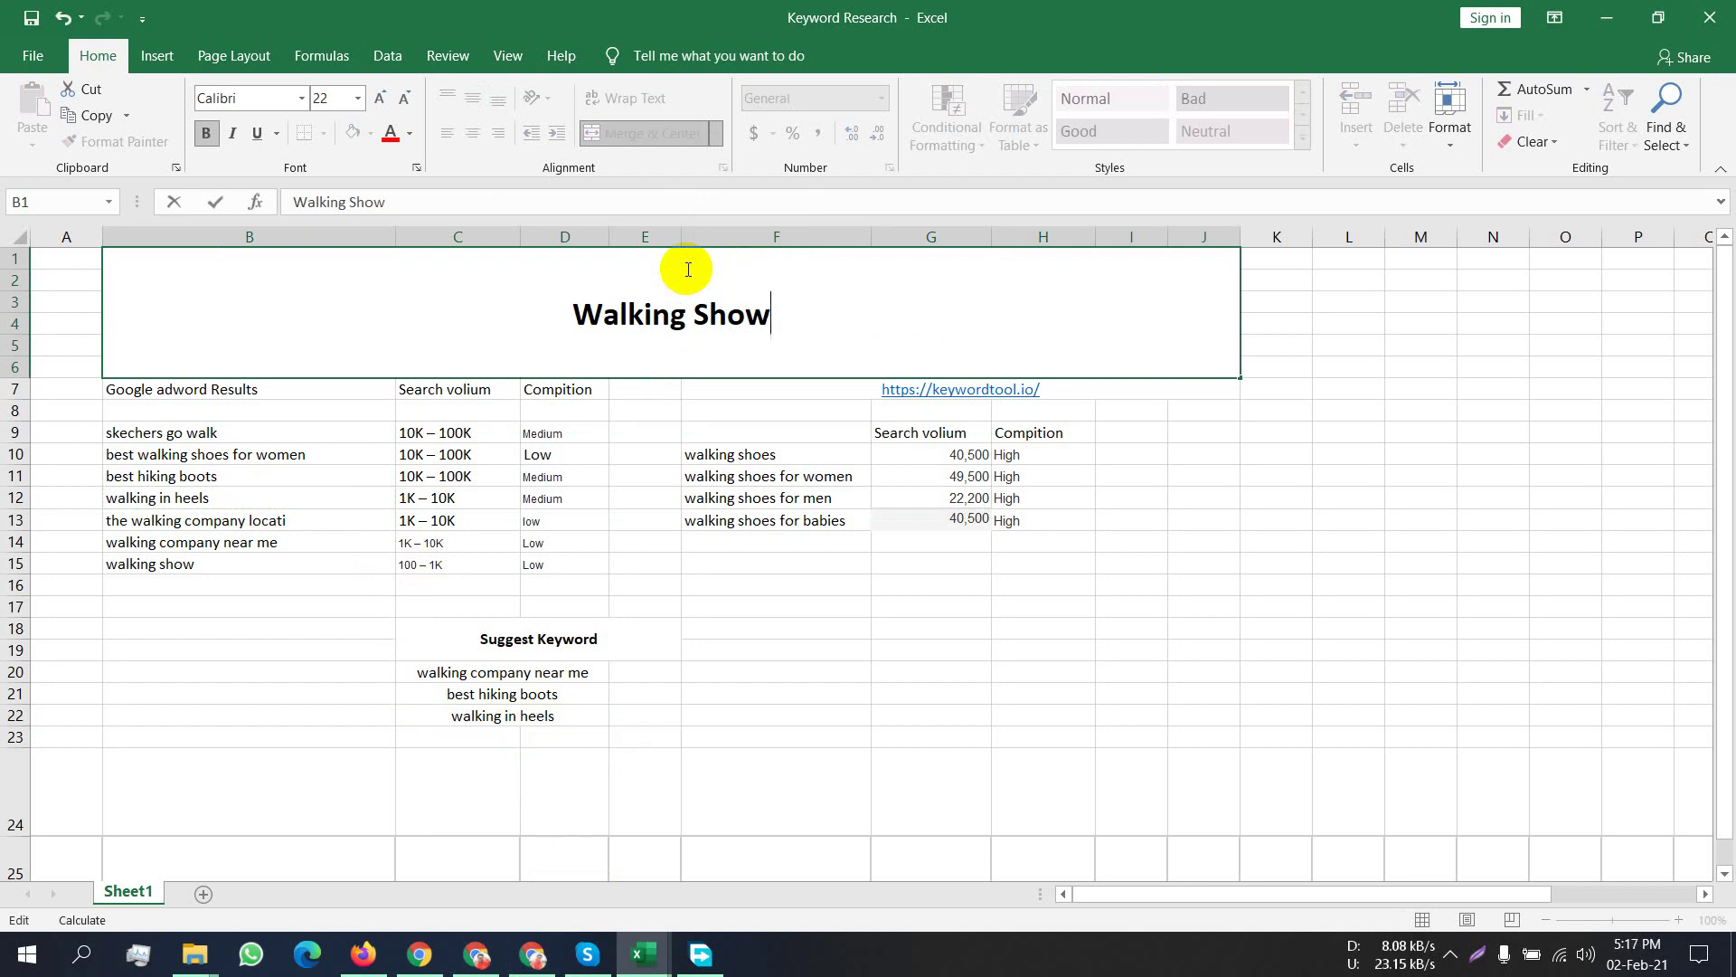
key(BackSpace)
text(s)
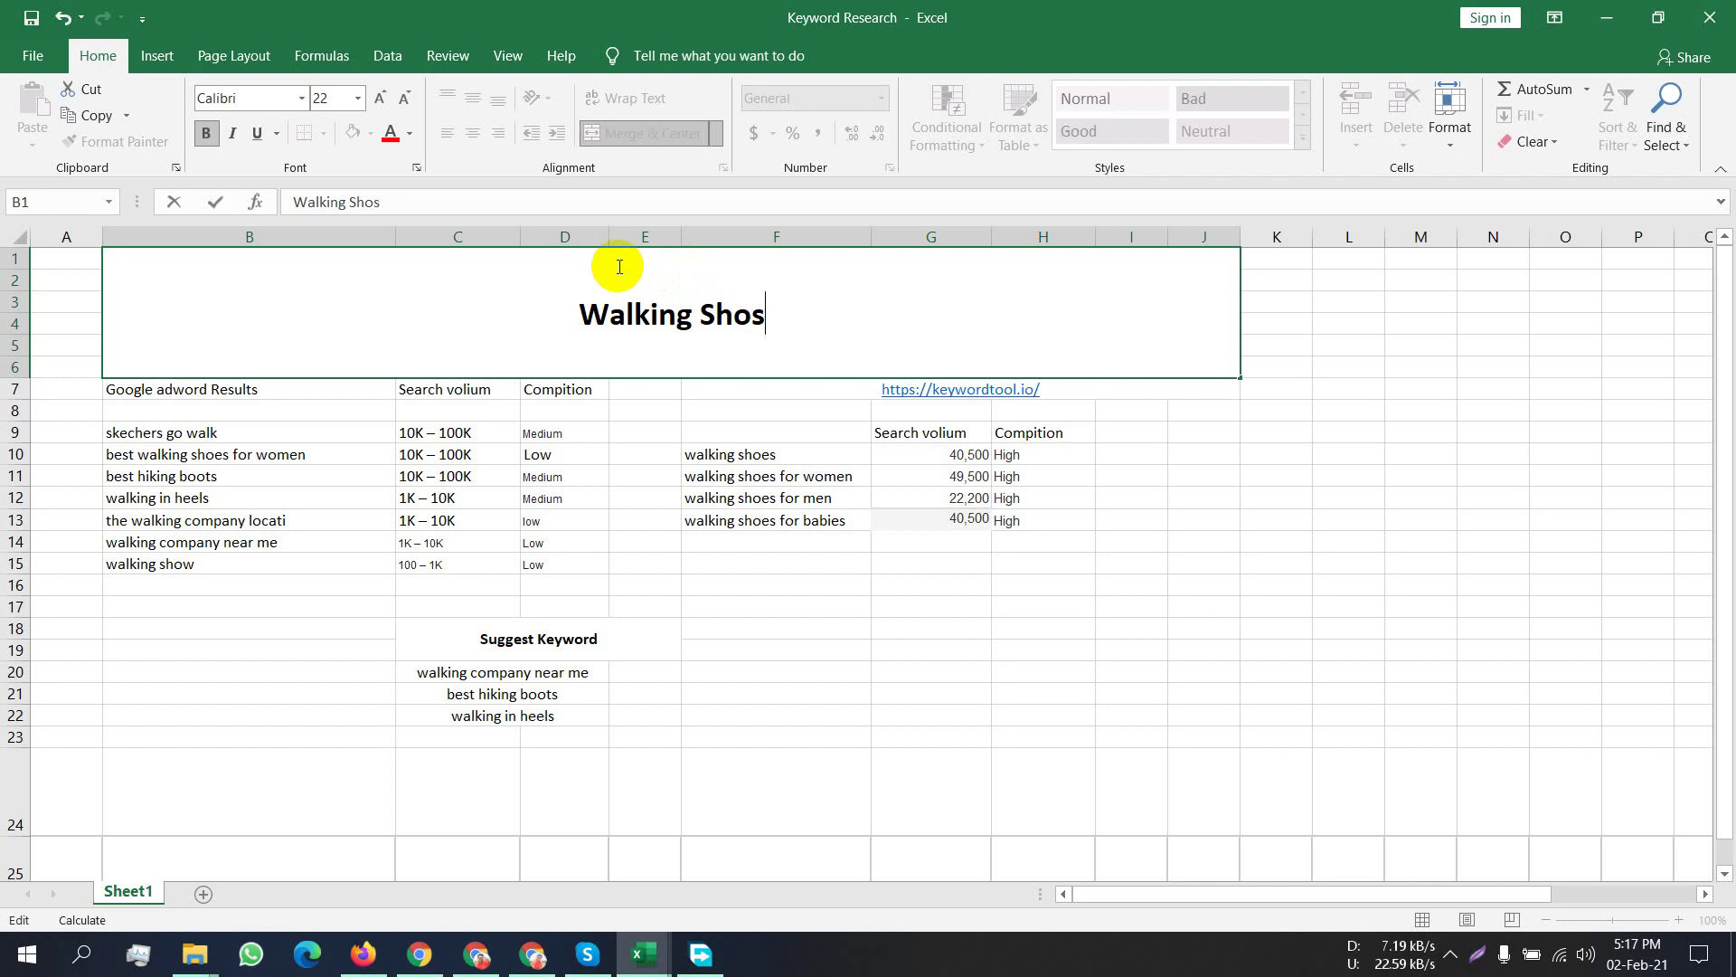
key(ctrl+Return)
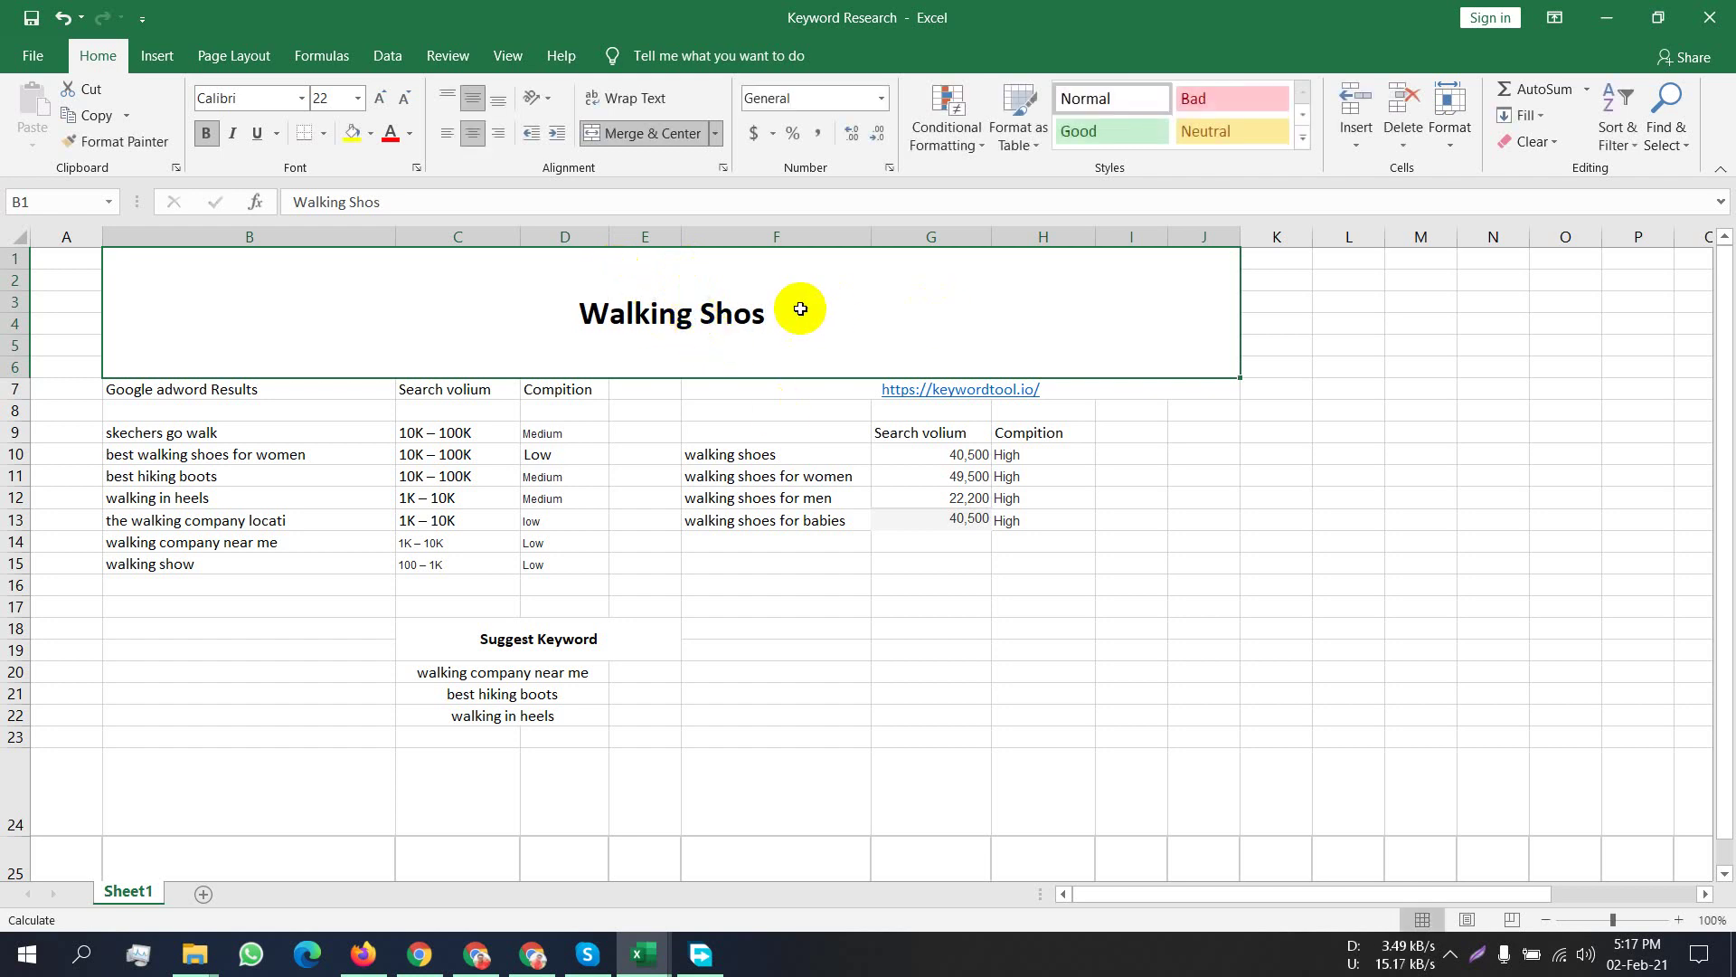
double_click(753, 315)
text(e)
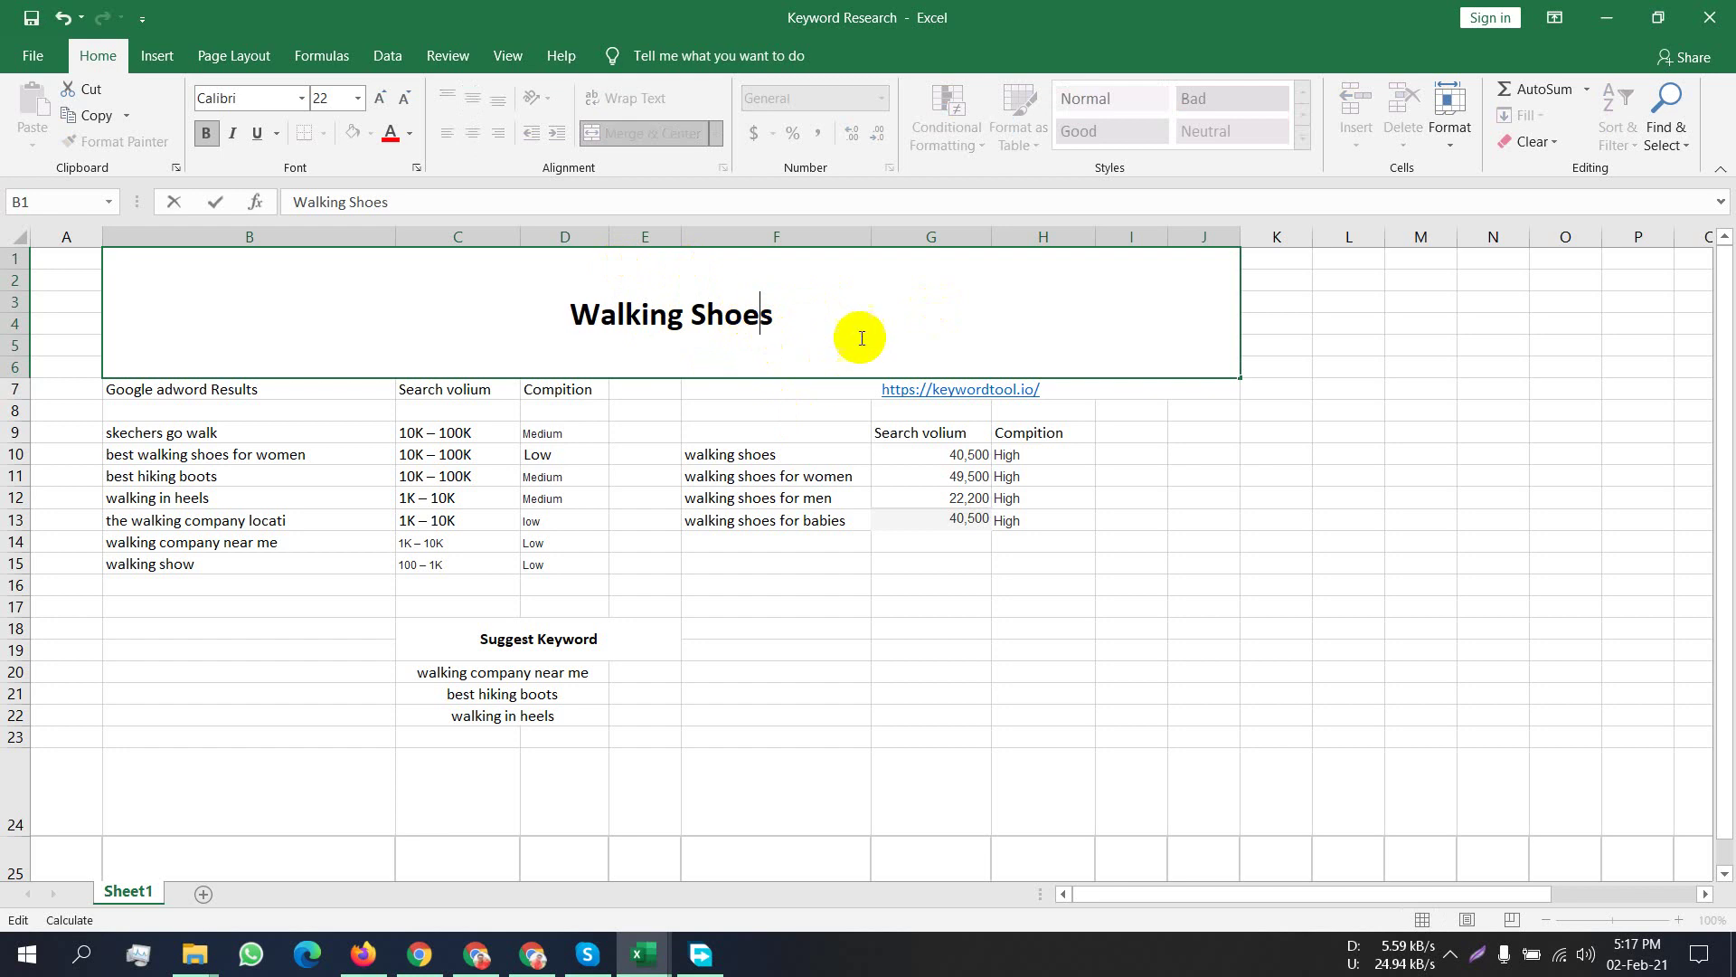
key(ctrl+Return)
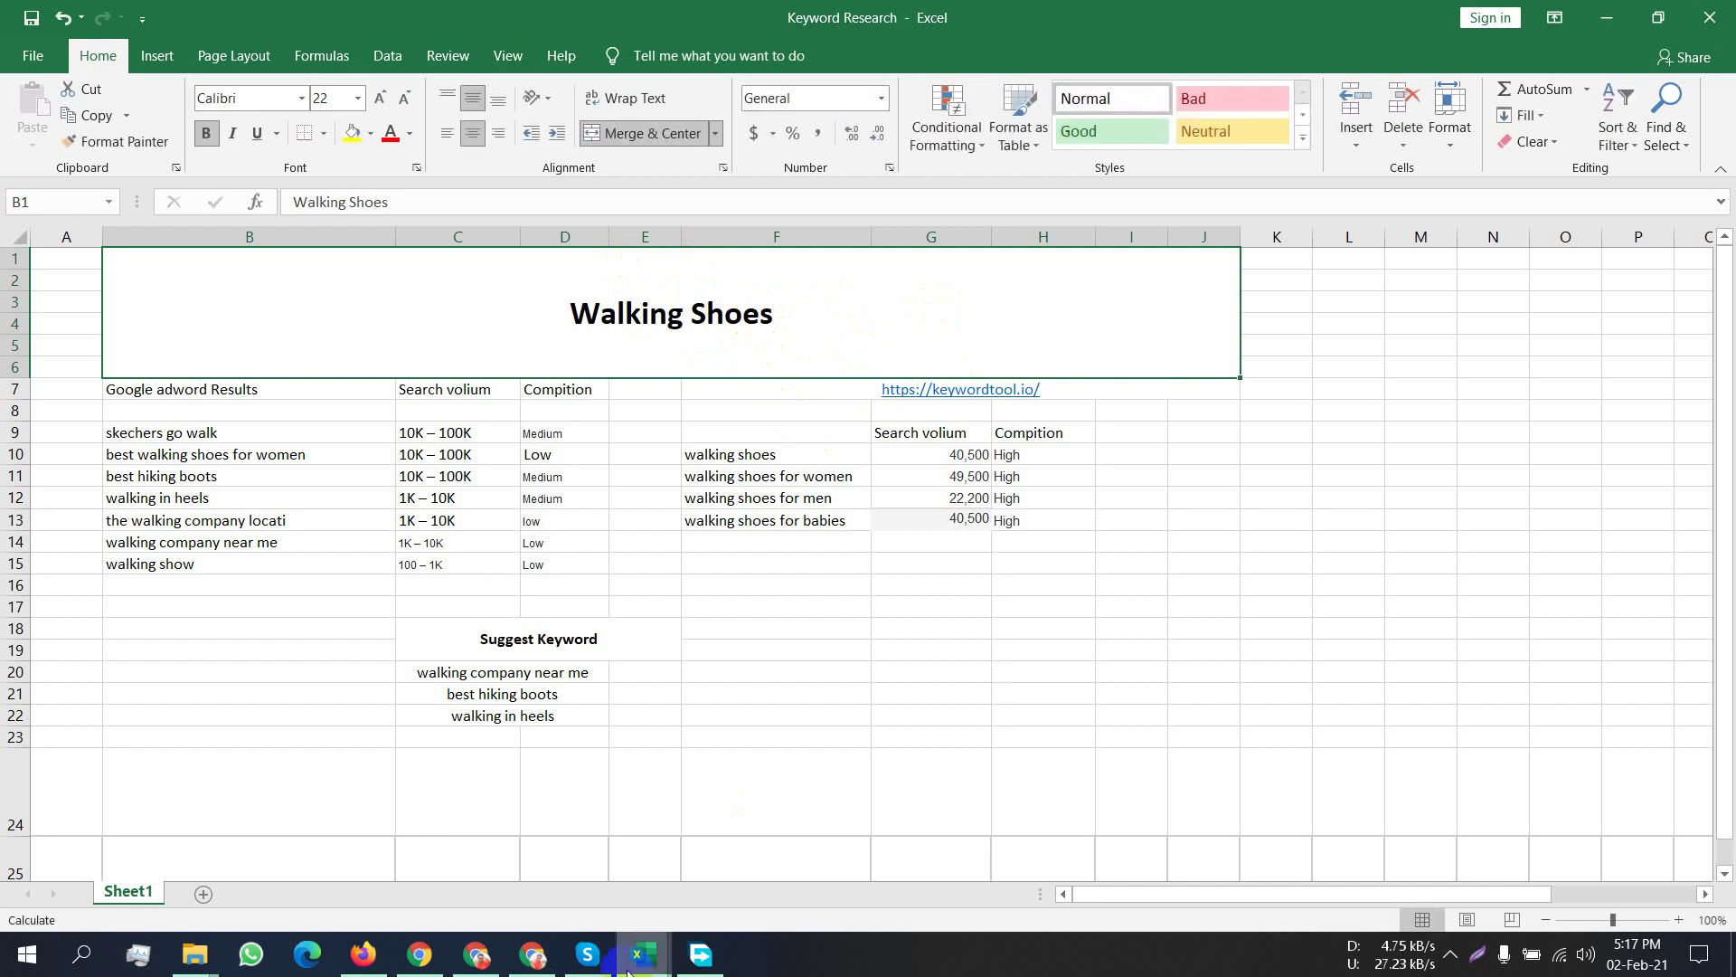
Switch to Firefox to review the Keyword Planner ideas for "walking shoe", then to the keywordtool.io results in Chrome.
click(534, 957)
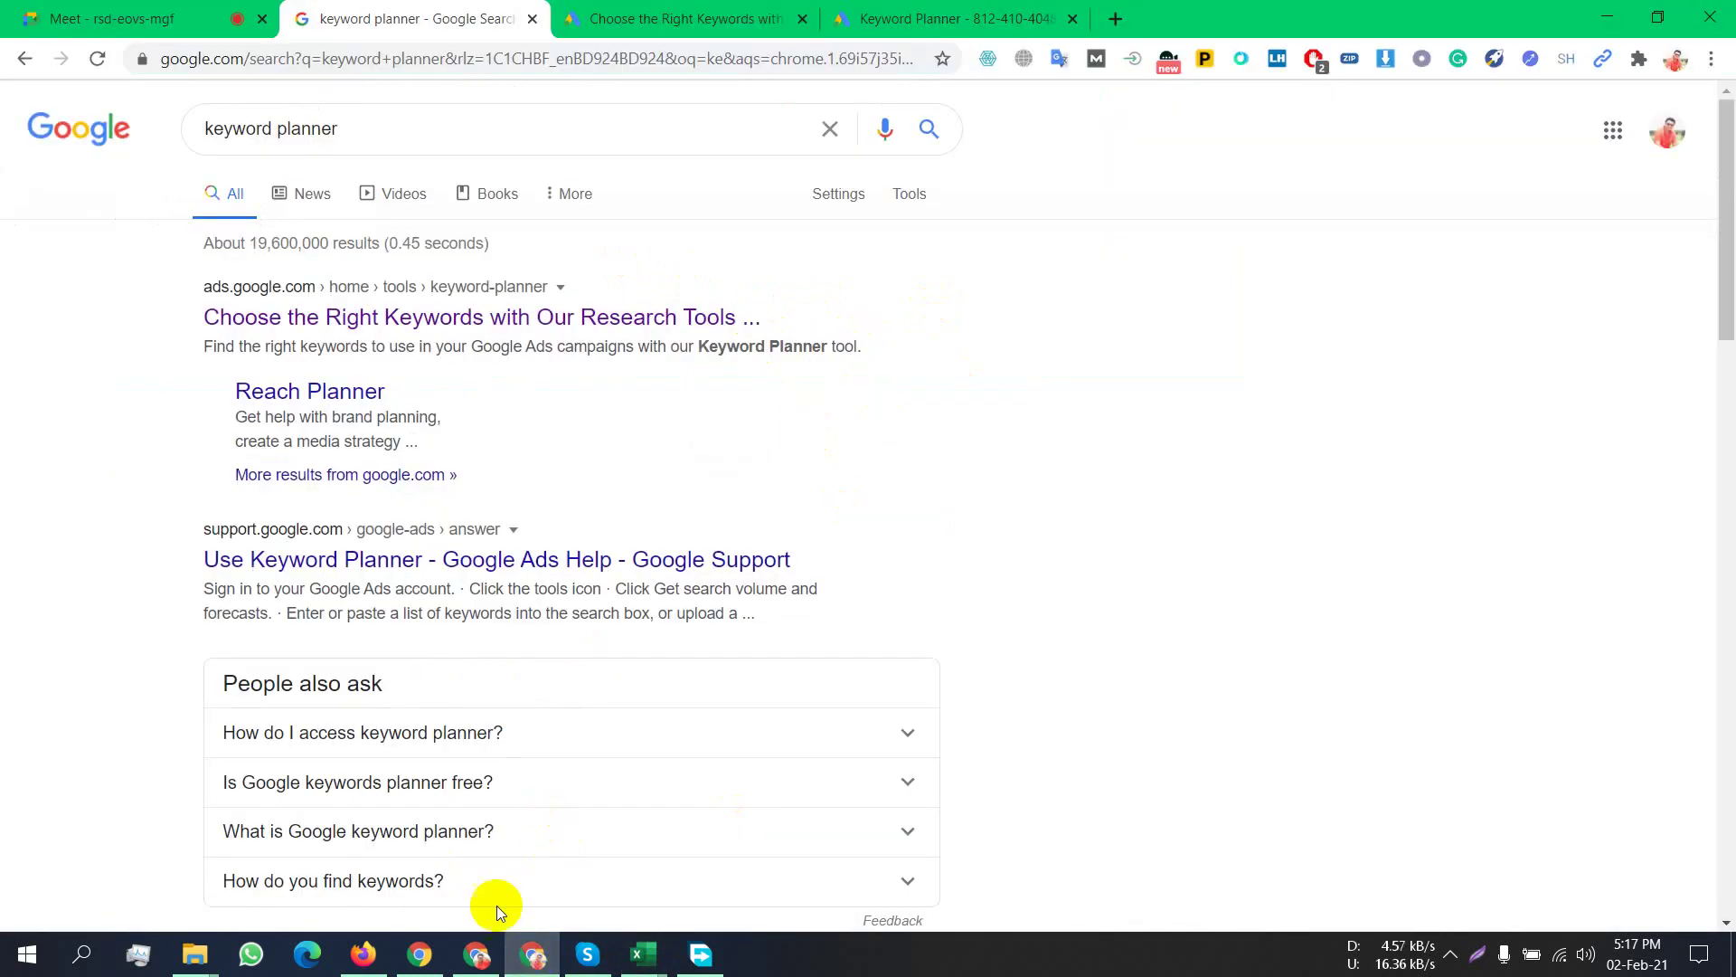
click(385, 964)
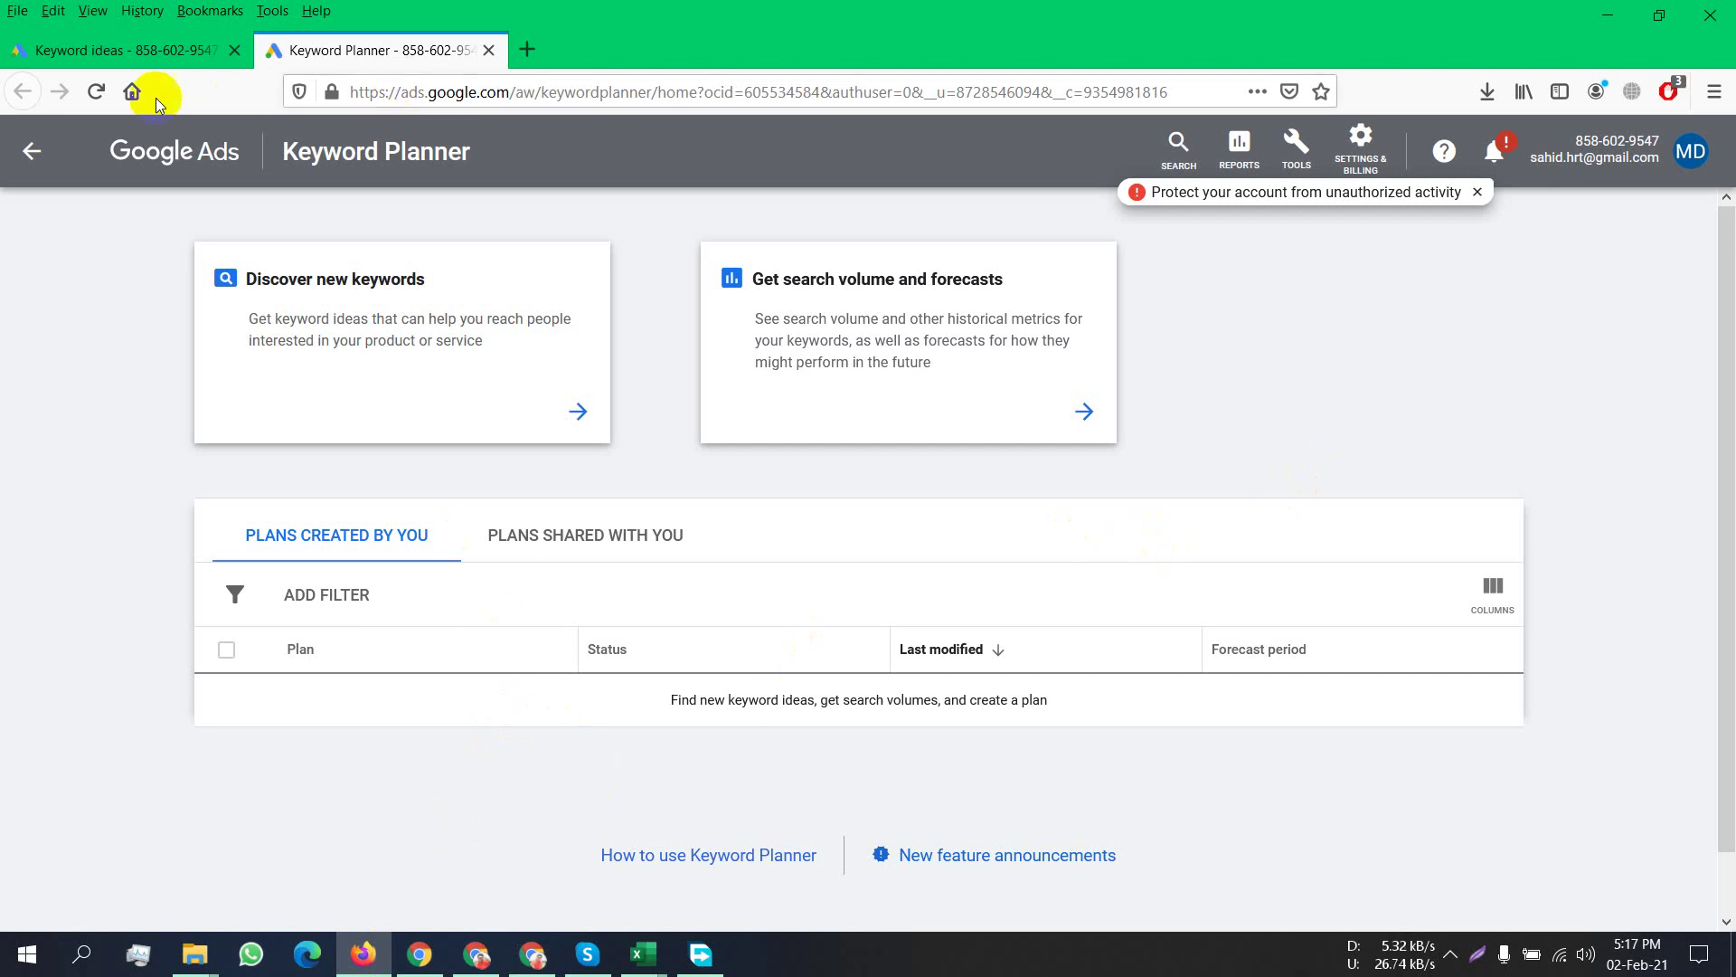
click(127, 49)
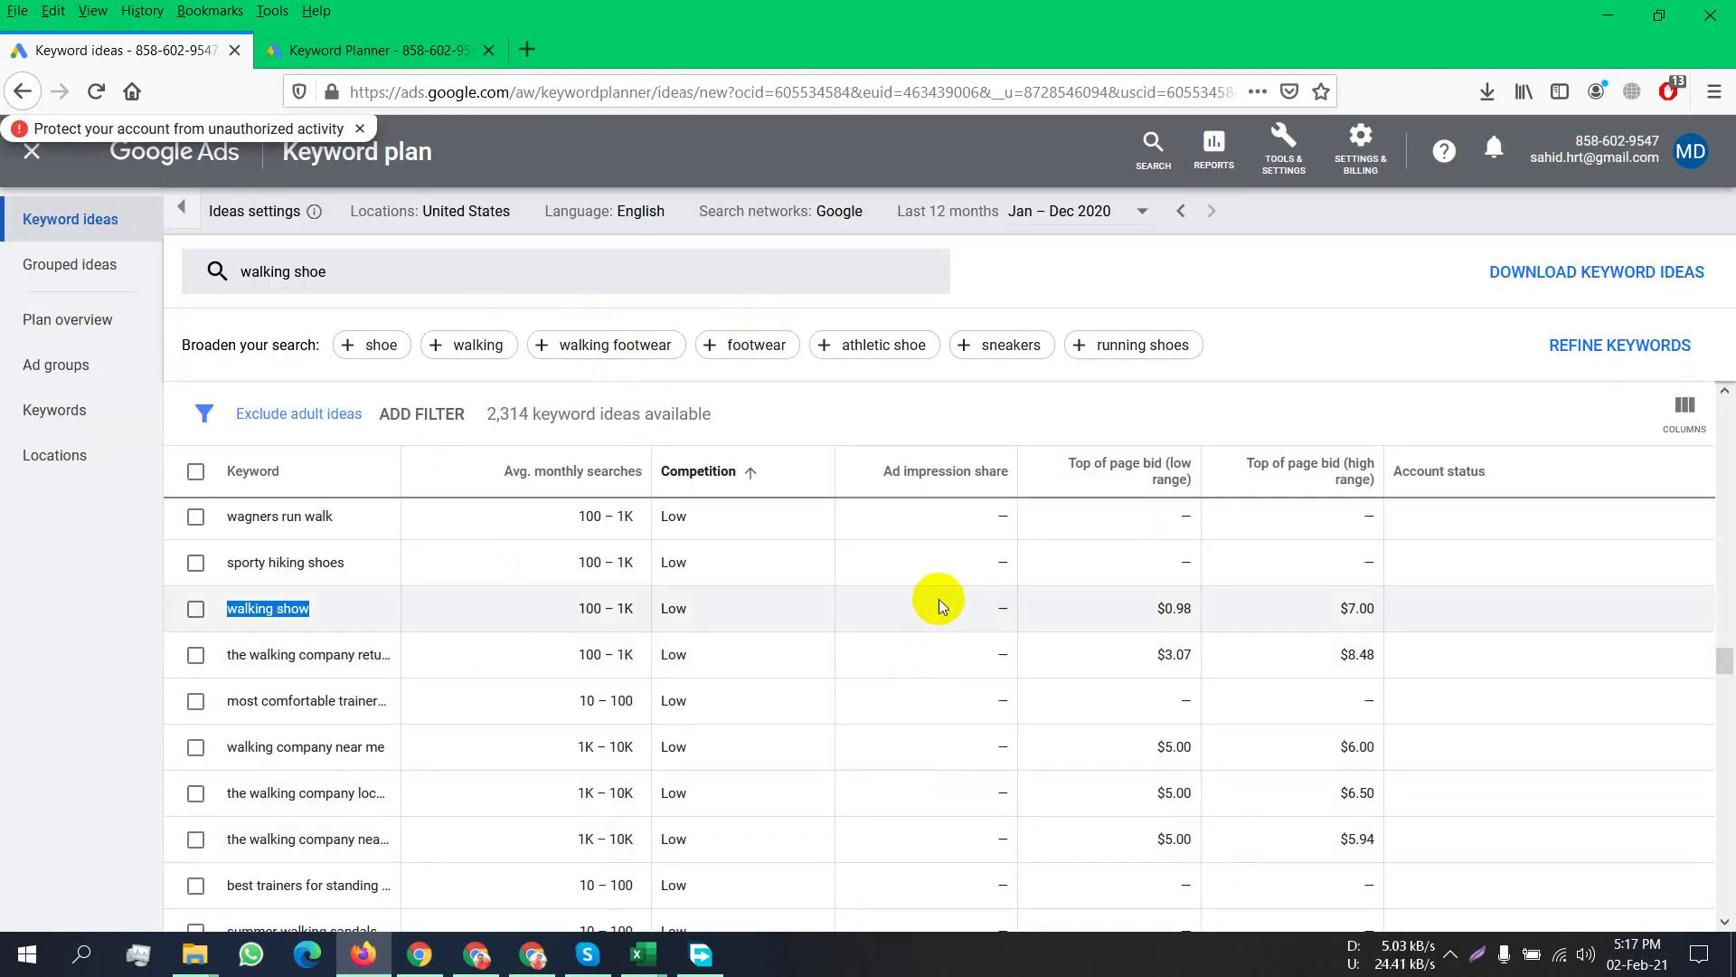
click(497, 945)
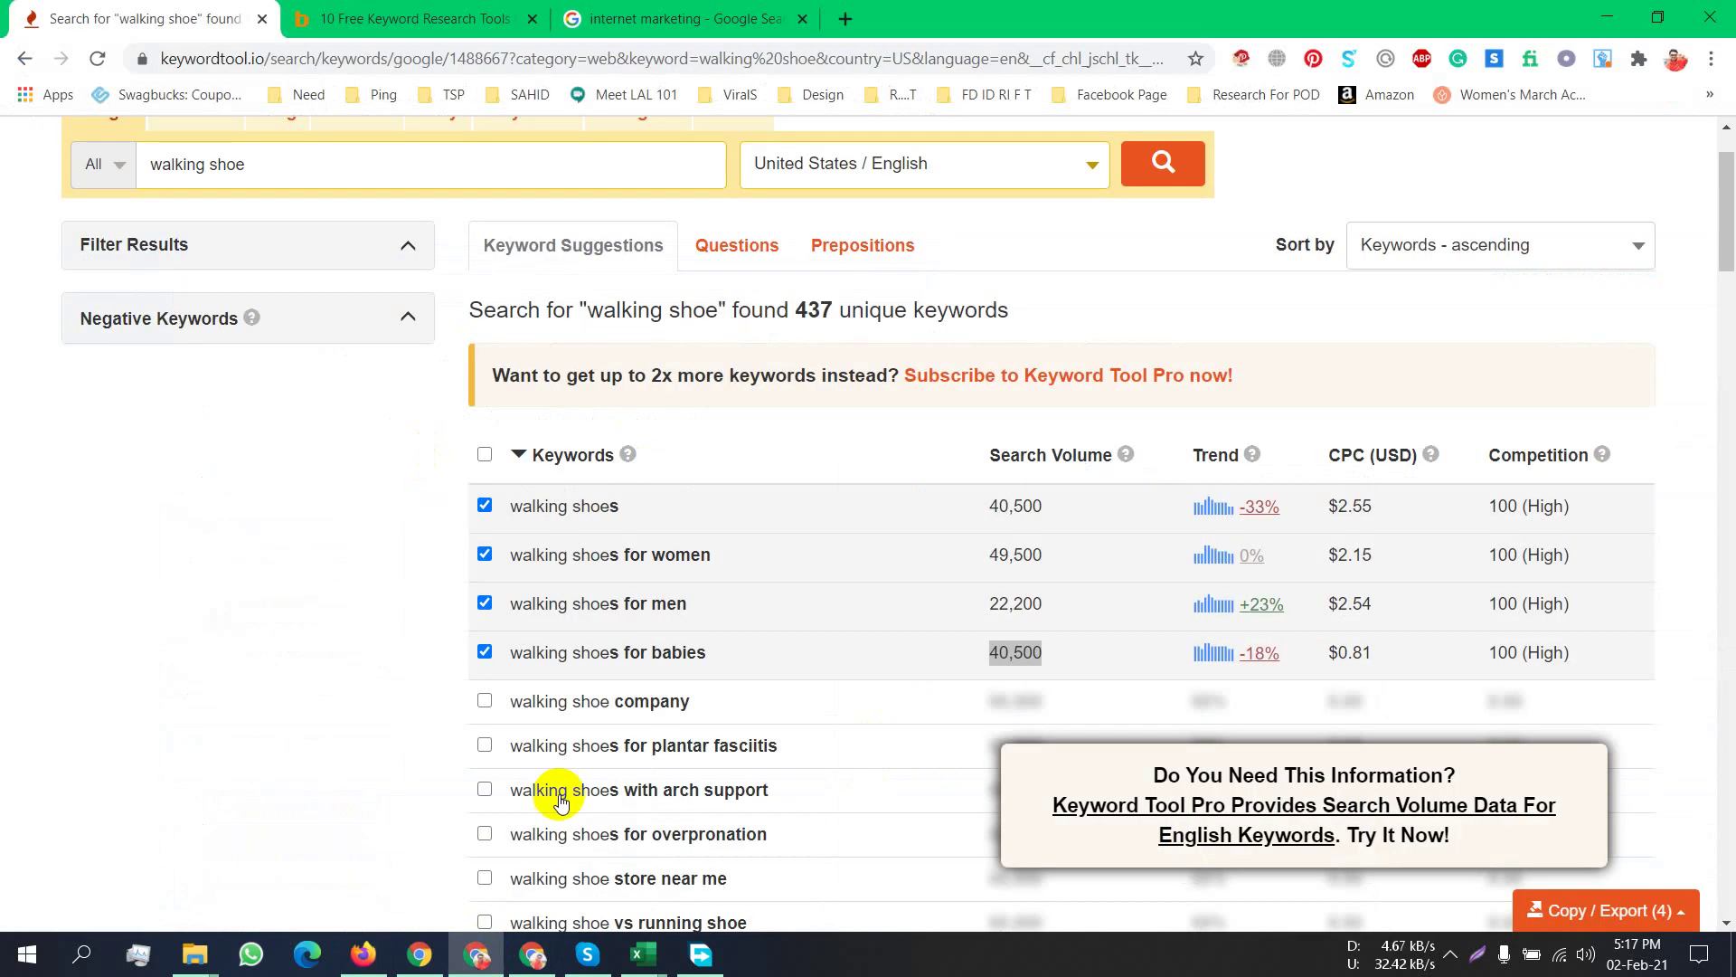
Open Ahrefs' Keywords Explorer from the free keyword research tools article and go to its trial sign-up page.
click(465, 7)
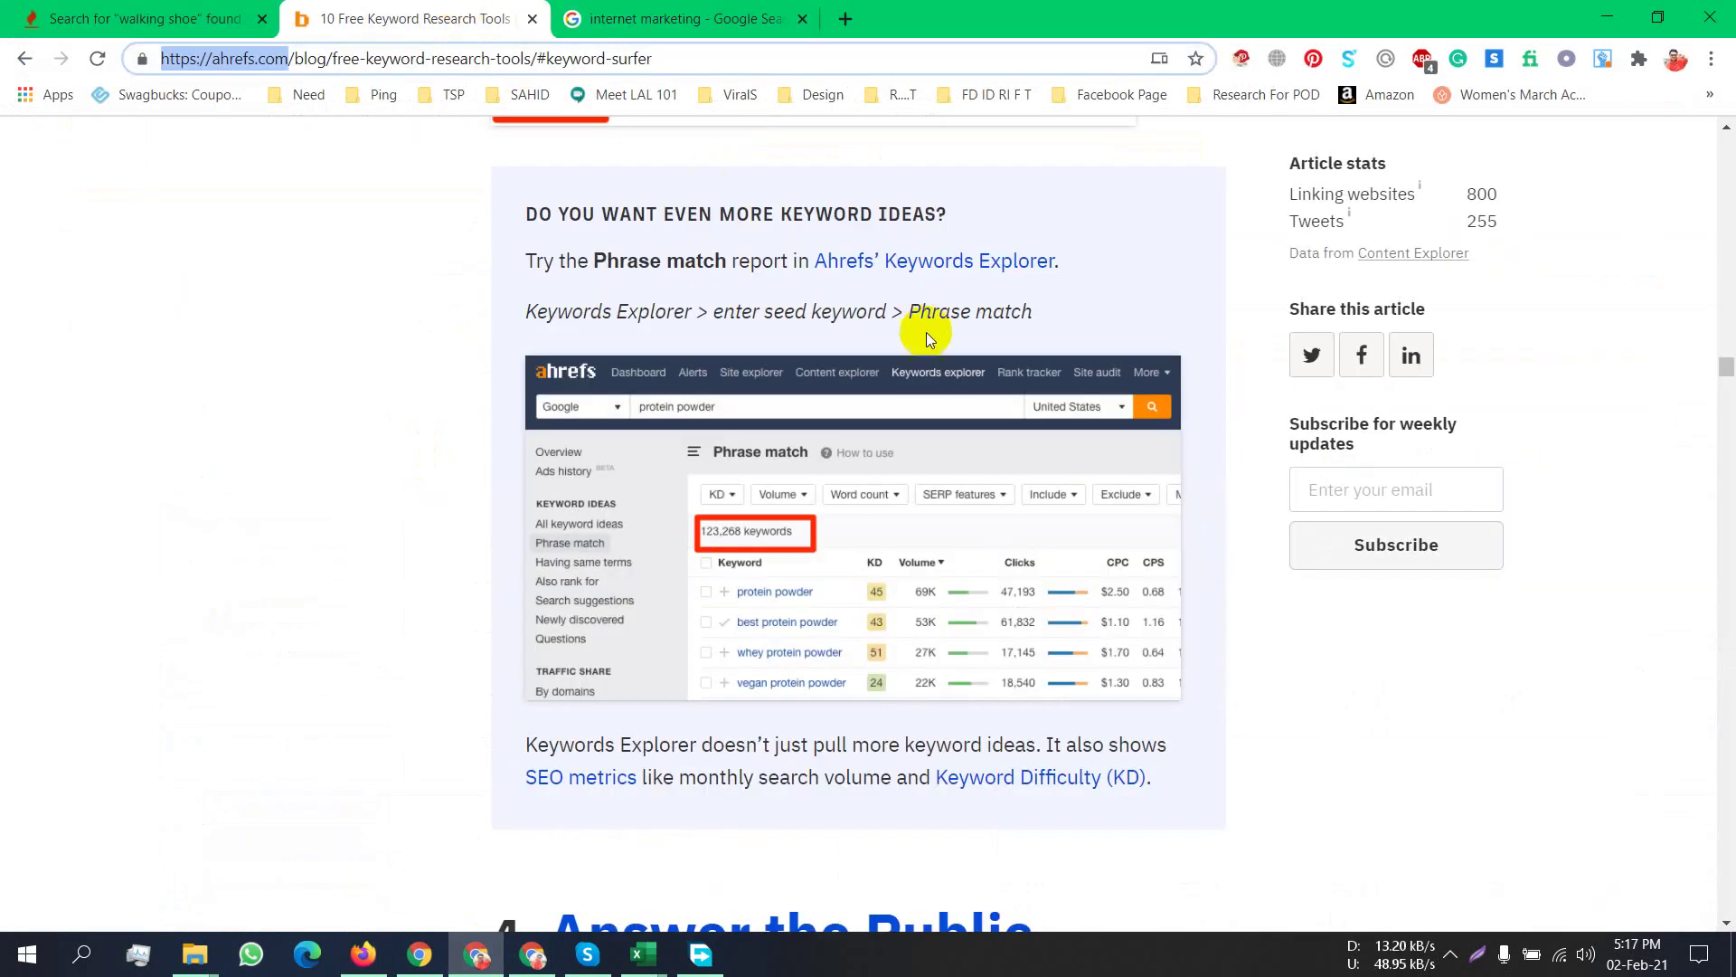
click(674, 18)
click(389, 18)
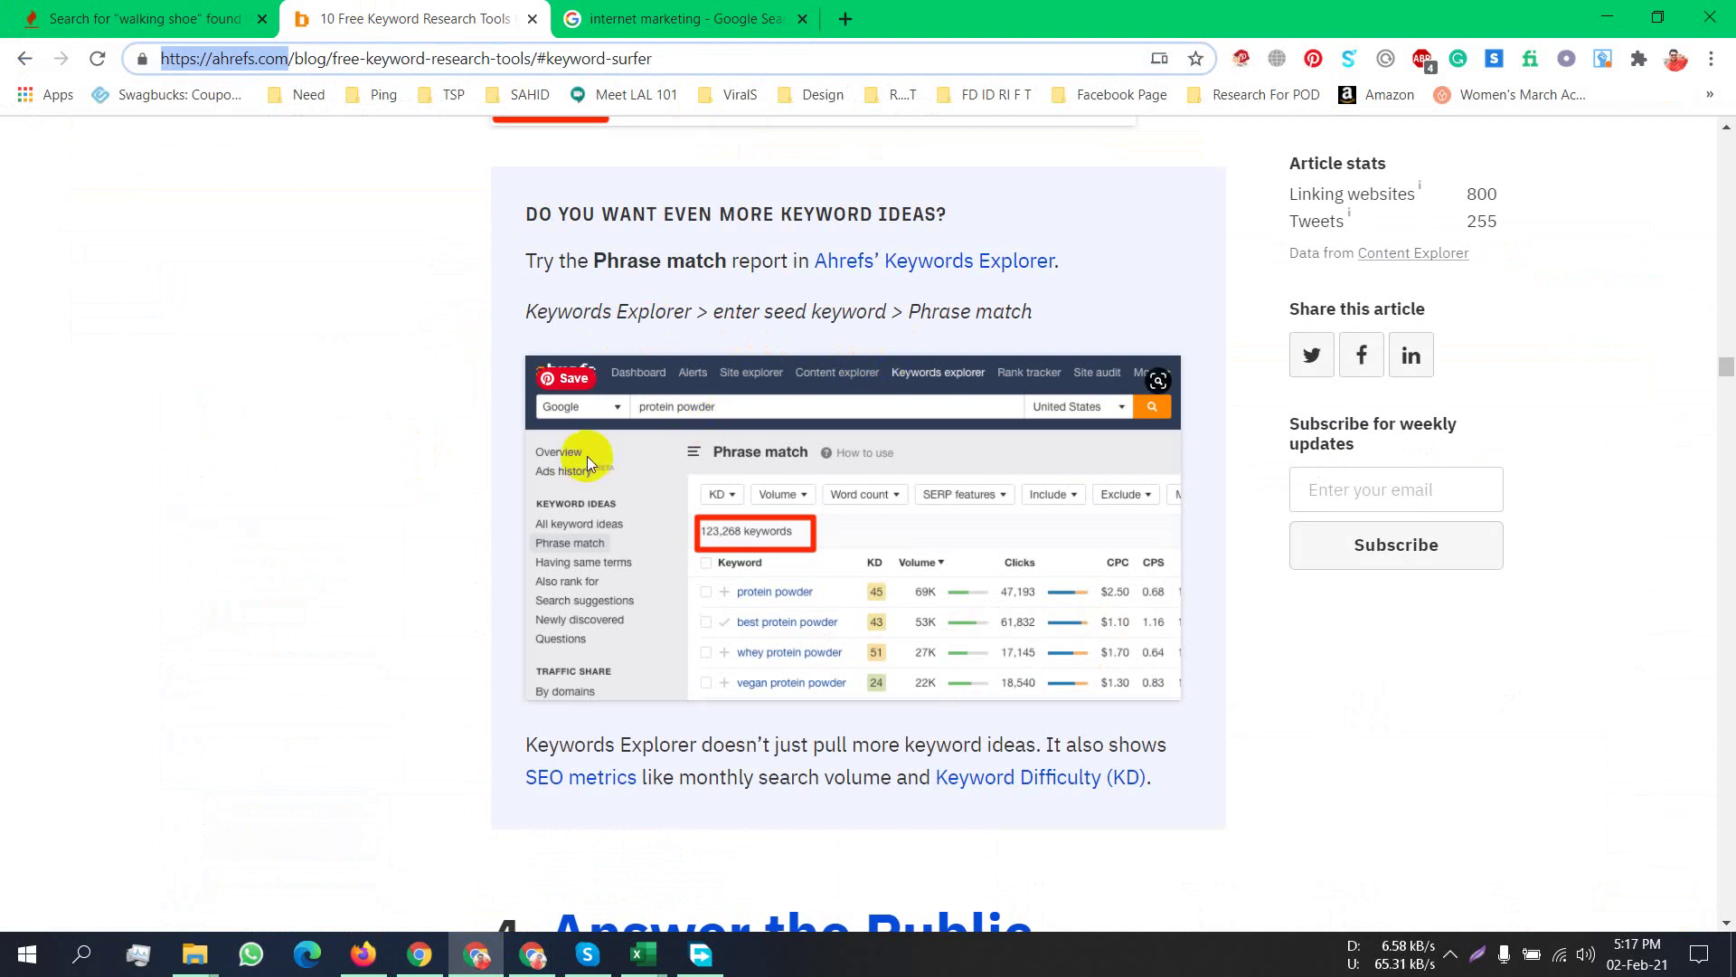
click(984, 263)
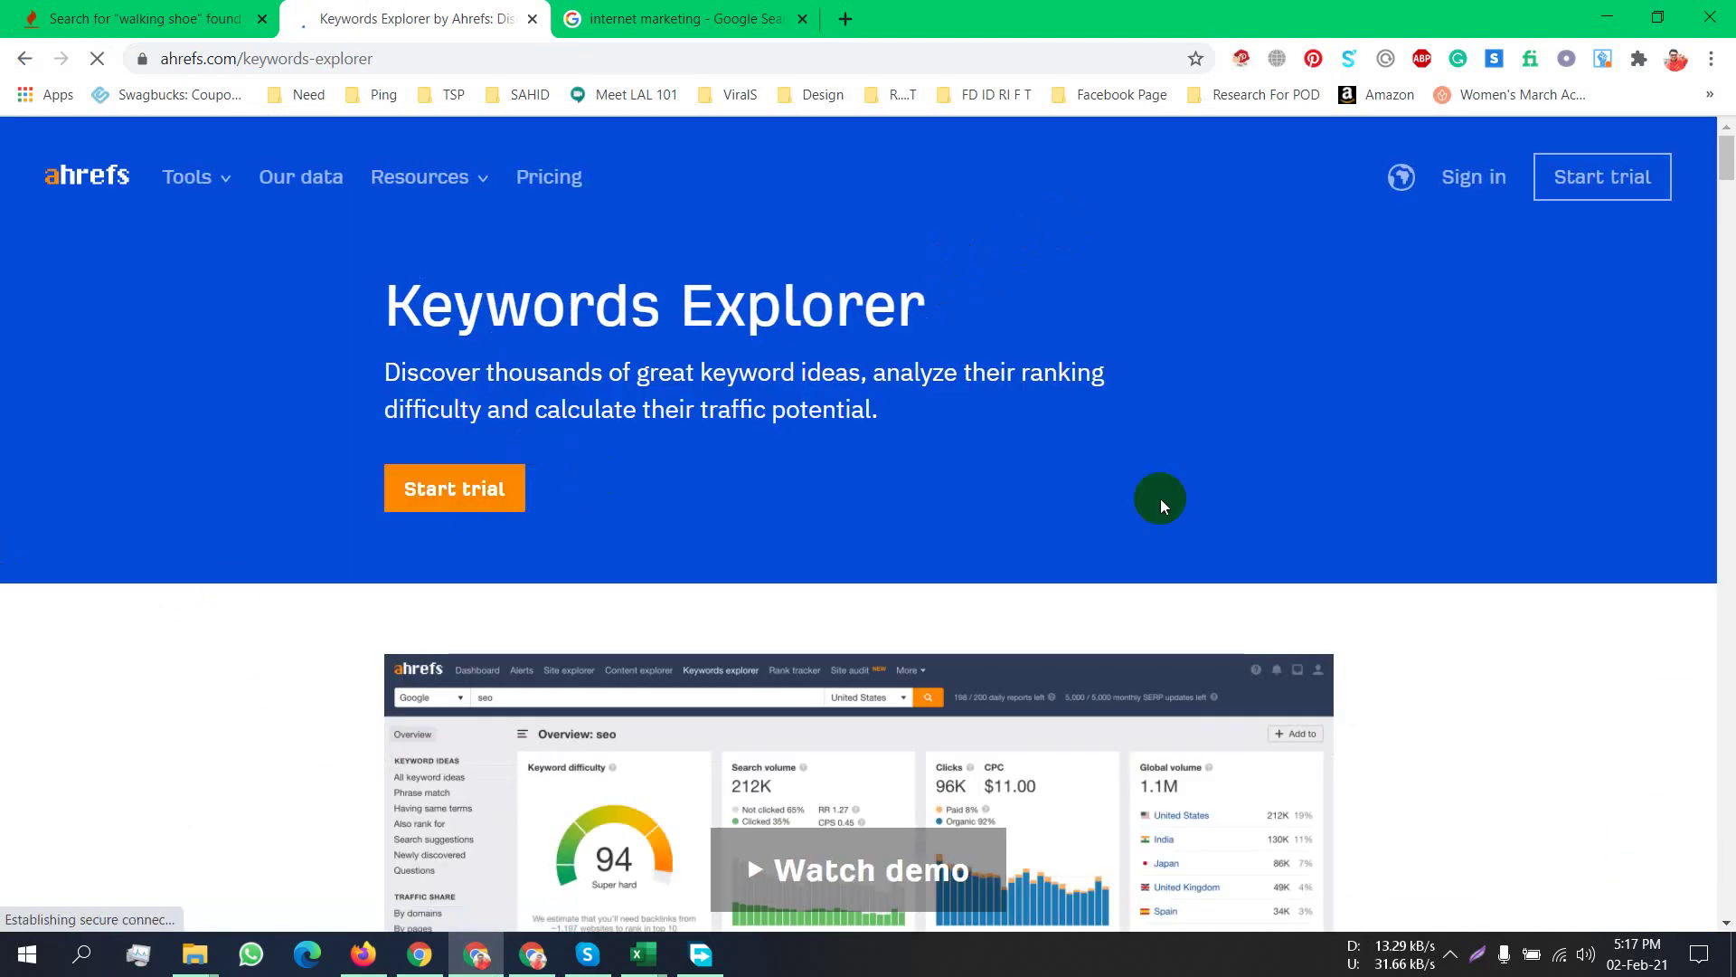
scroll(1160, 498, down, 3)
scroll(1160, 498, down, 3)
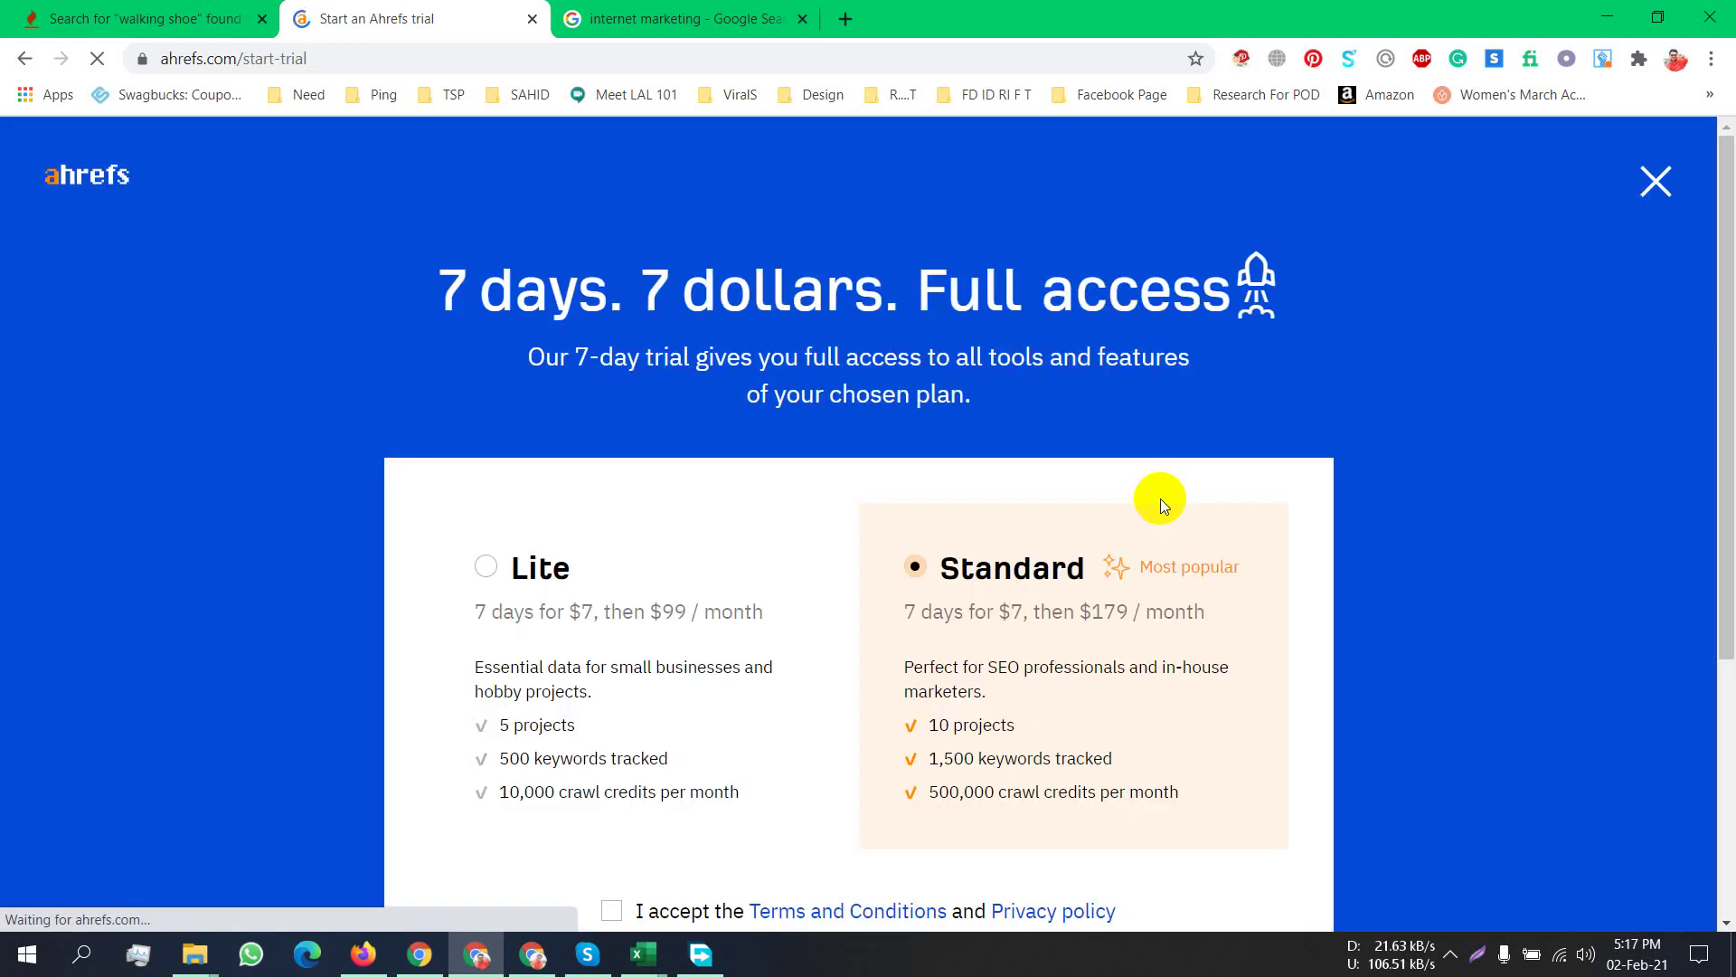
Examine the Lite and Standard plans, their prices and the terms on the Ahrefs trial page.
scroll(1162, 497, down, 4)
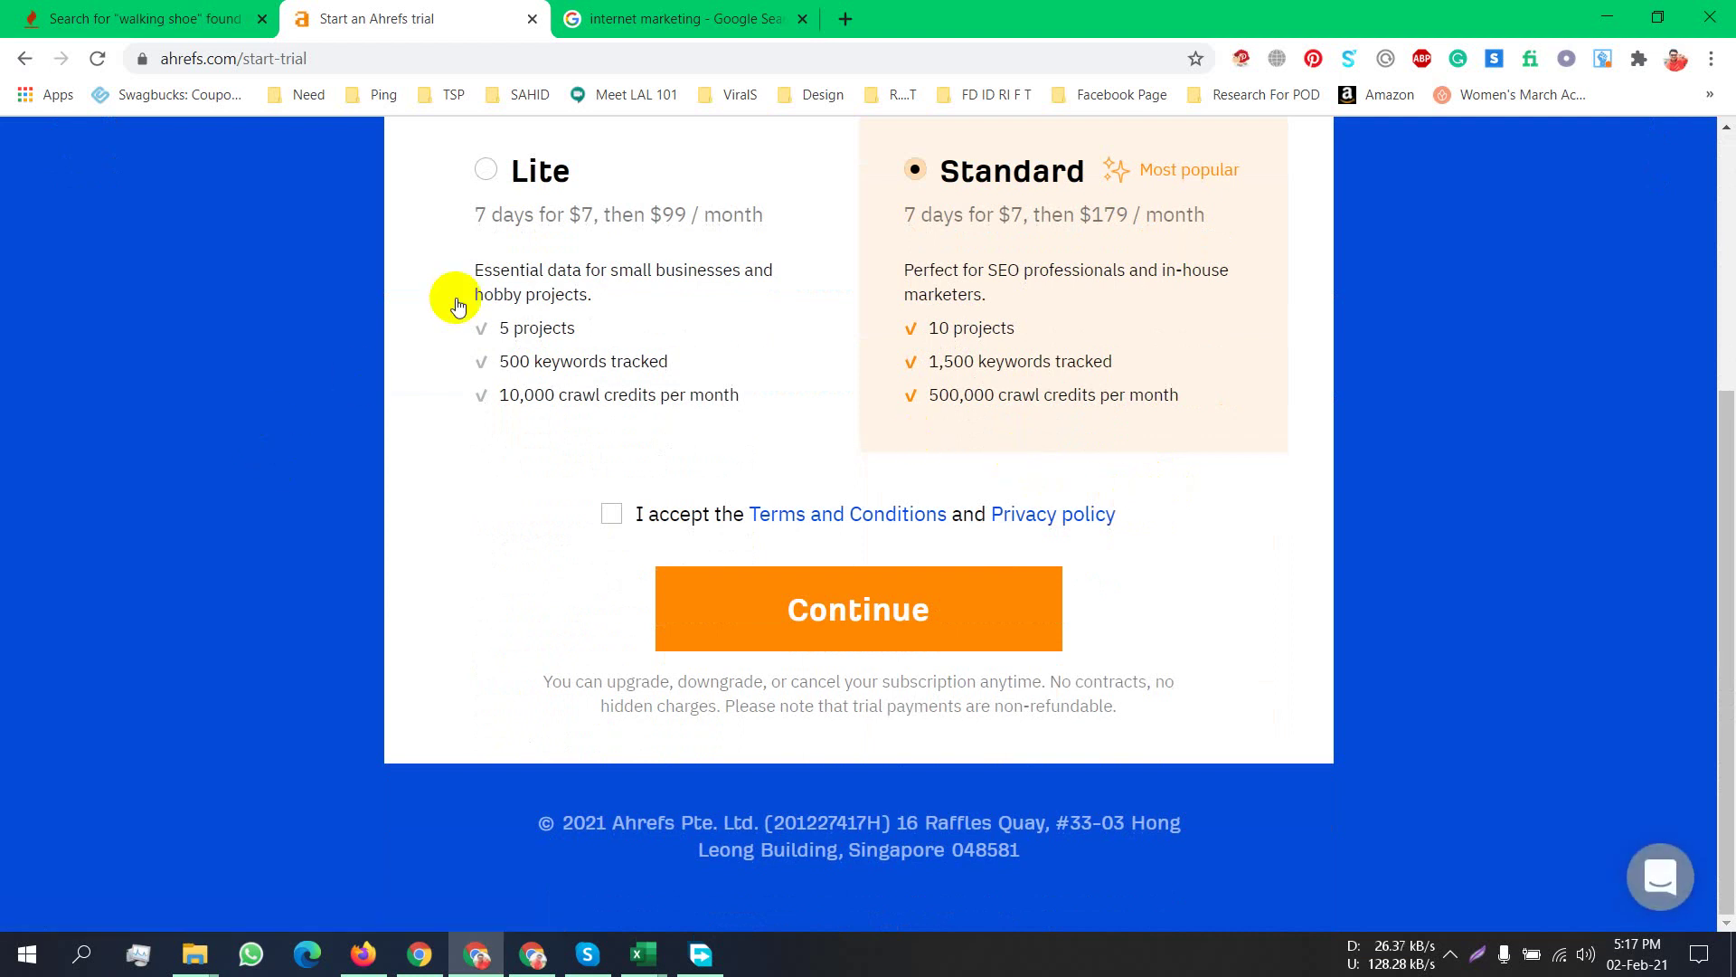
scroll(899, 508, up, 3)
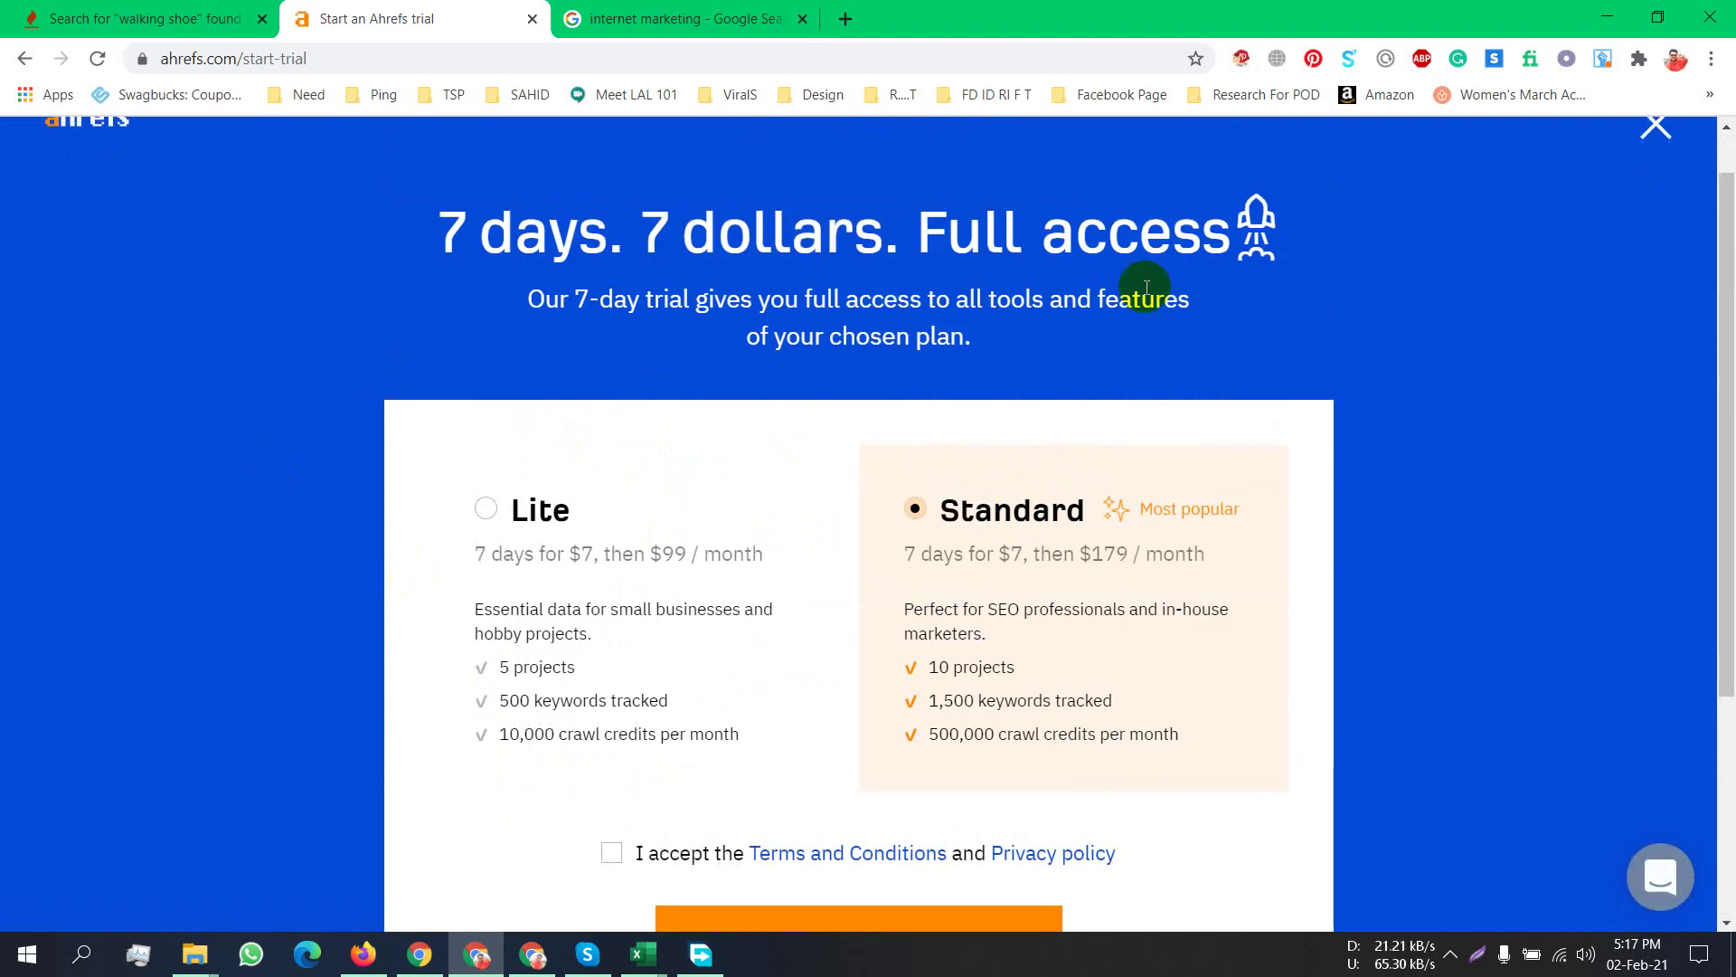
click(836, 390)
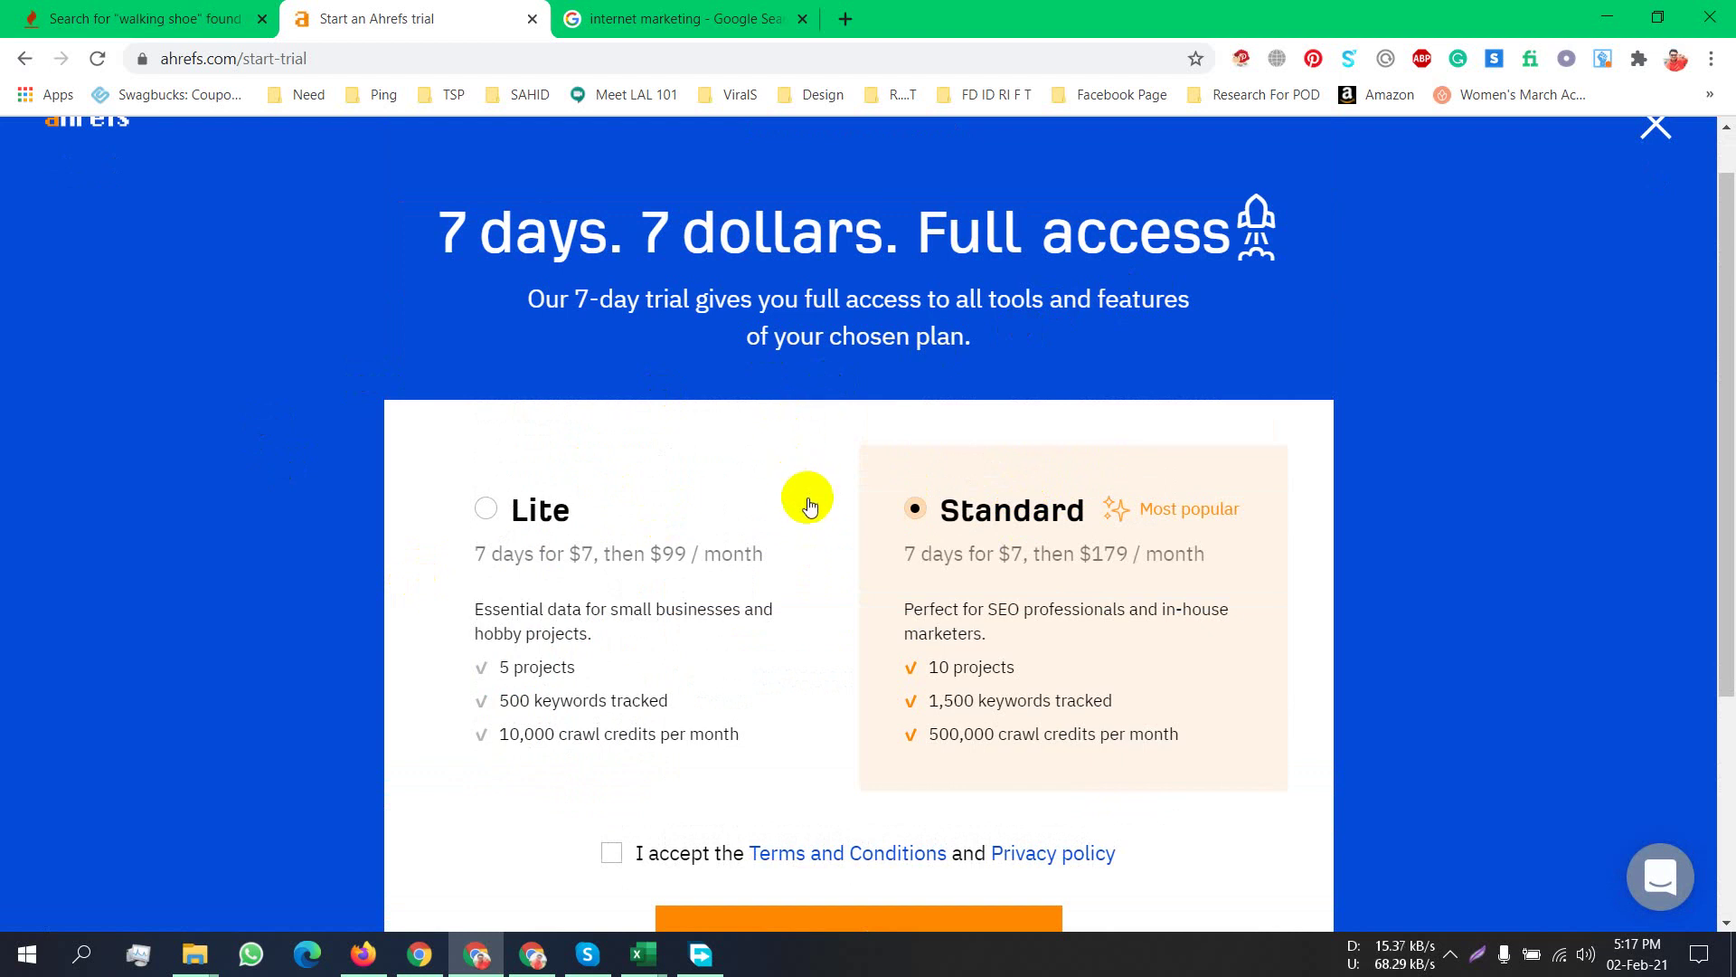
scroll(1097, 561, down, 1)
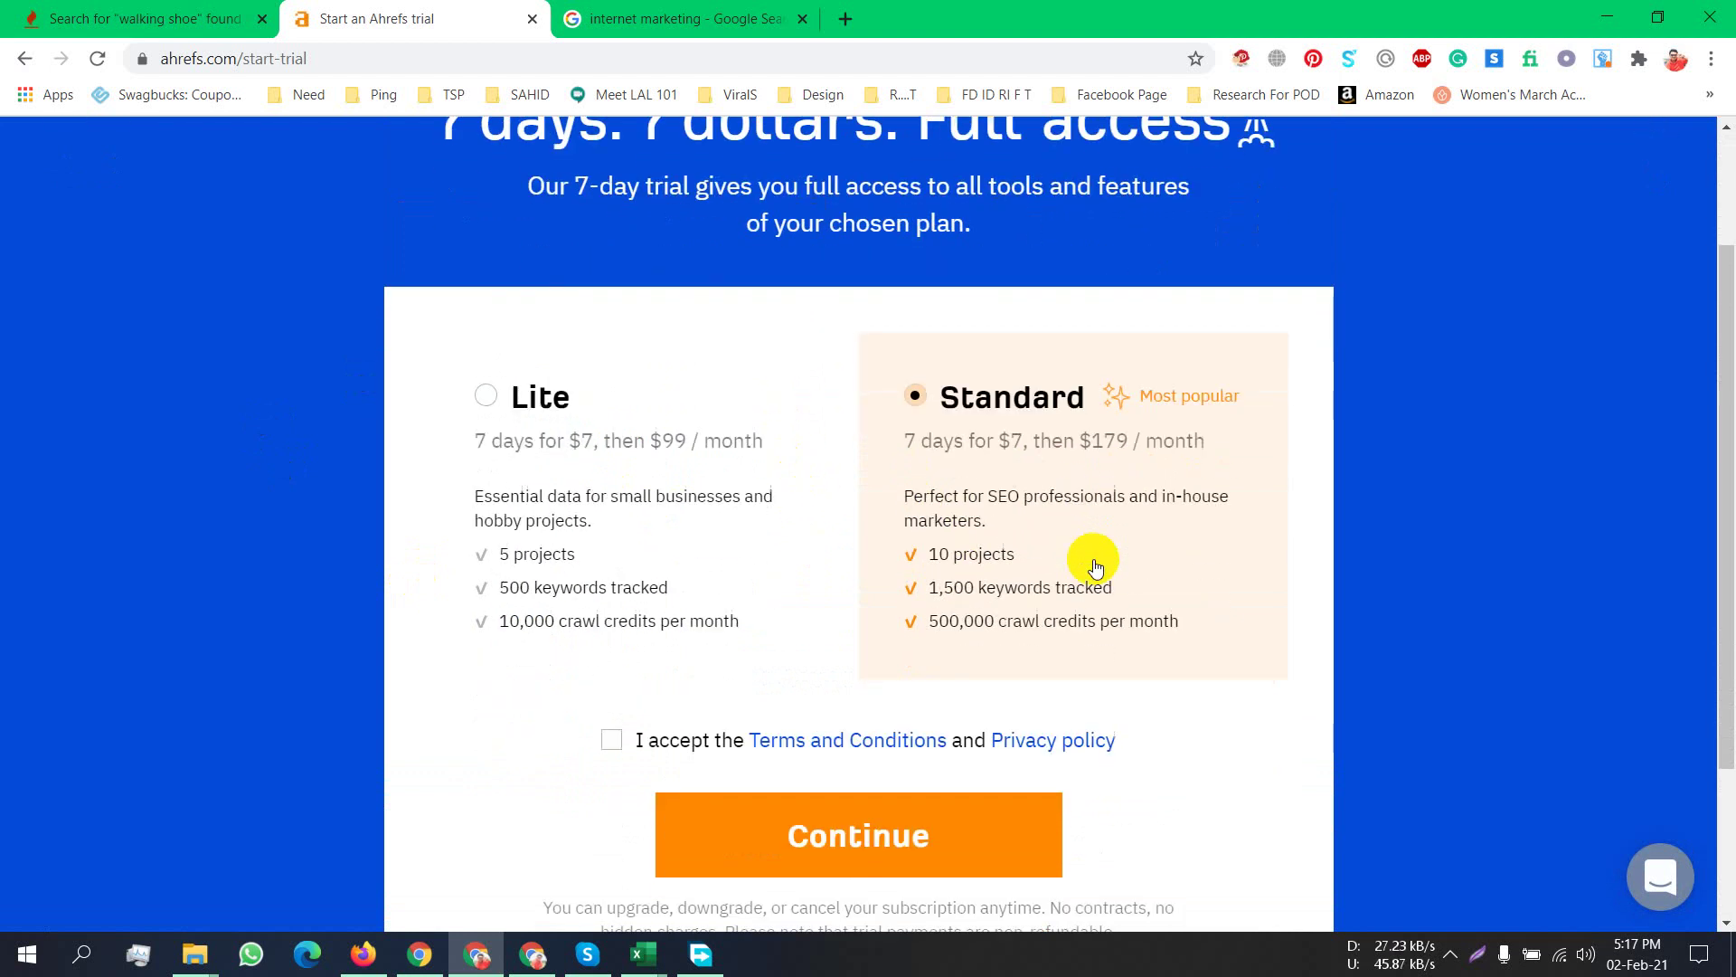
scroll(841, 561, down, 2)
scroll(816, 583, up, 4)
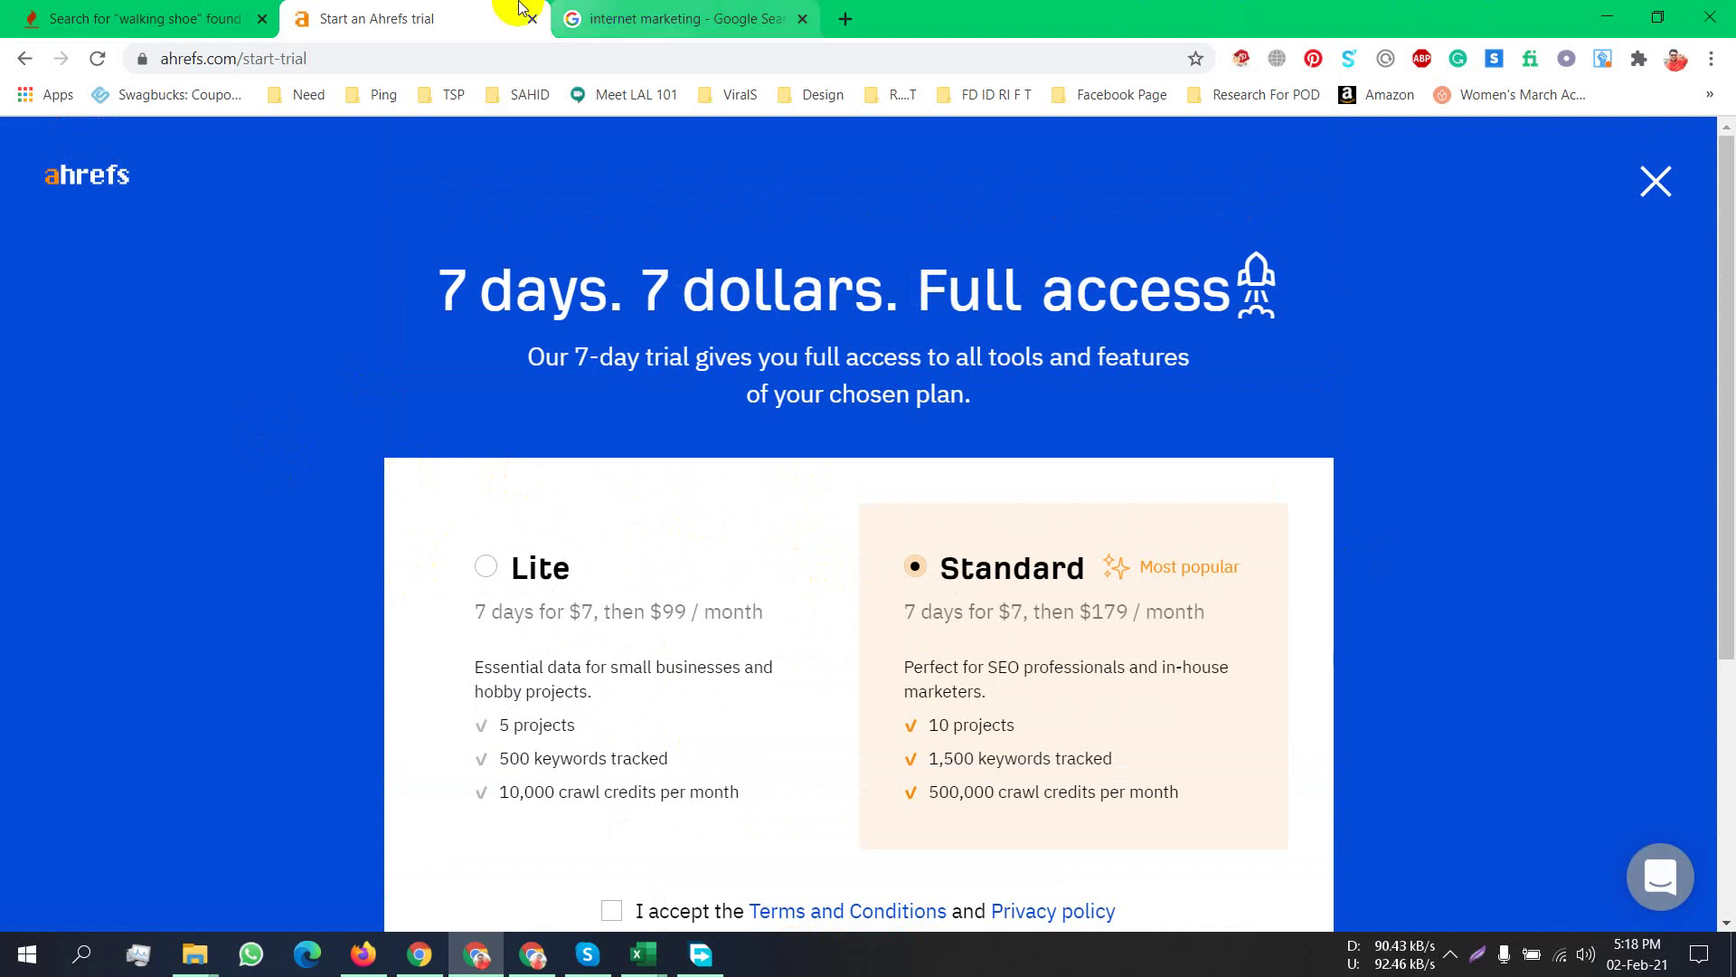
click(54, 18)
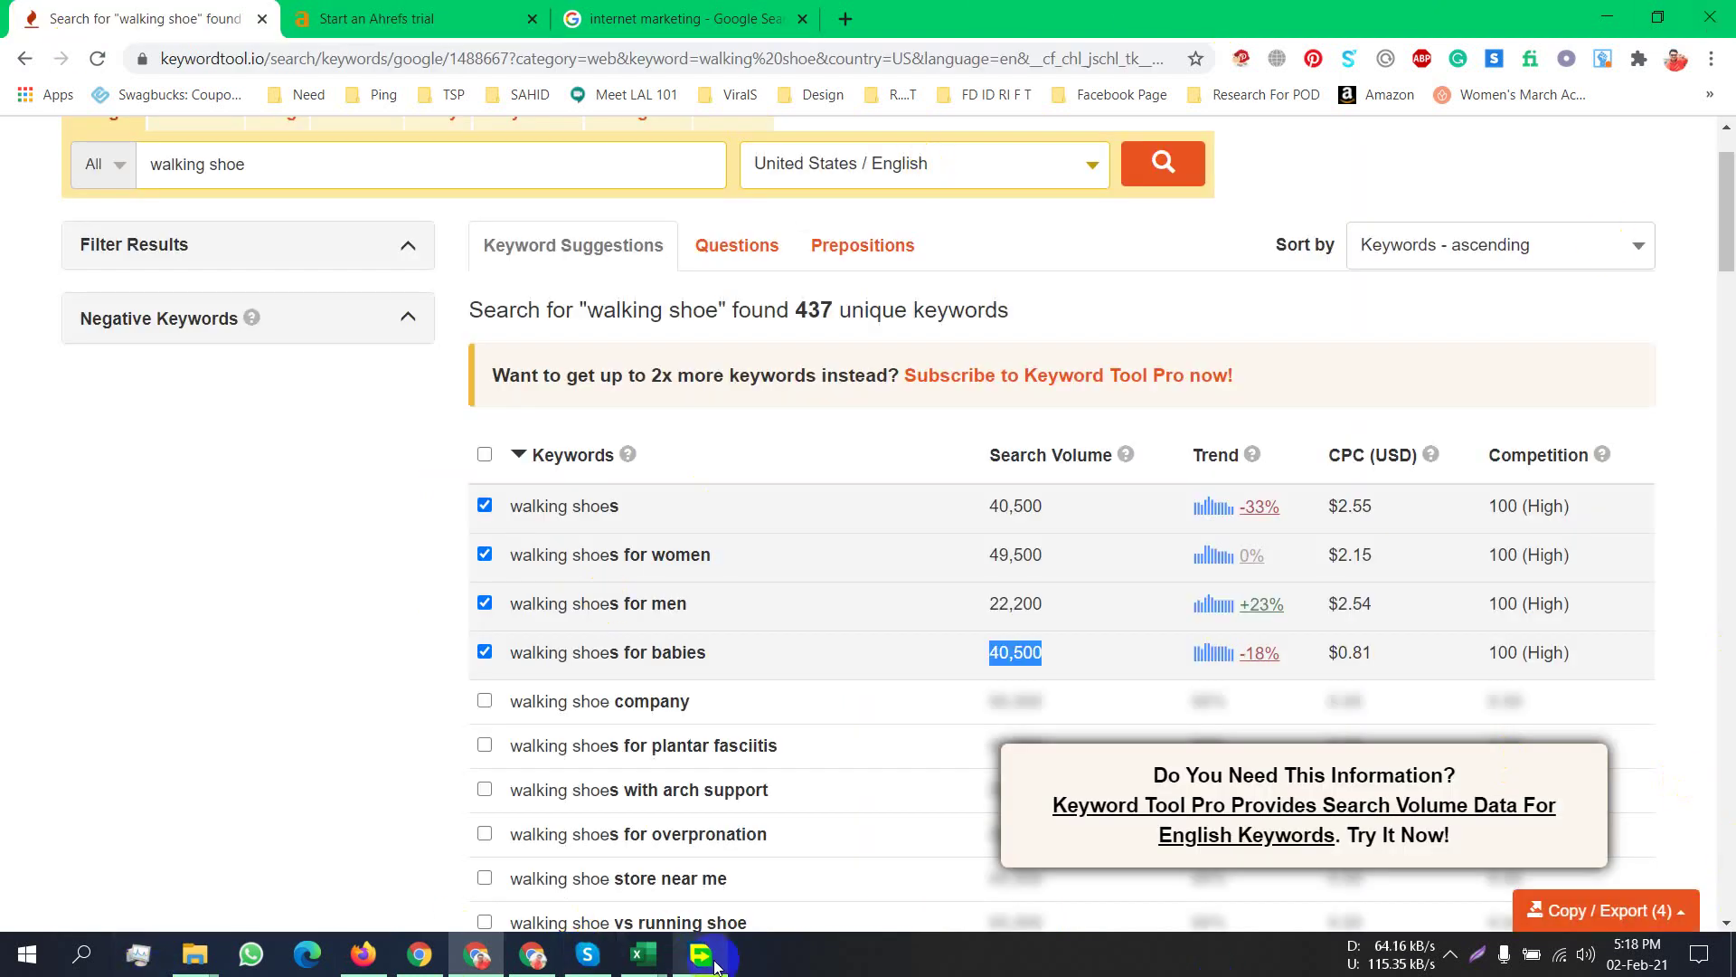
click(1452, 952)
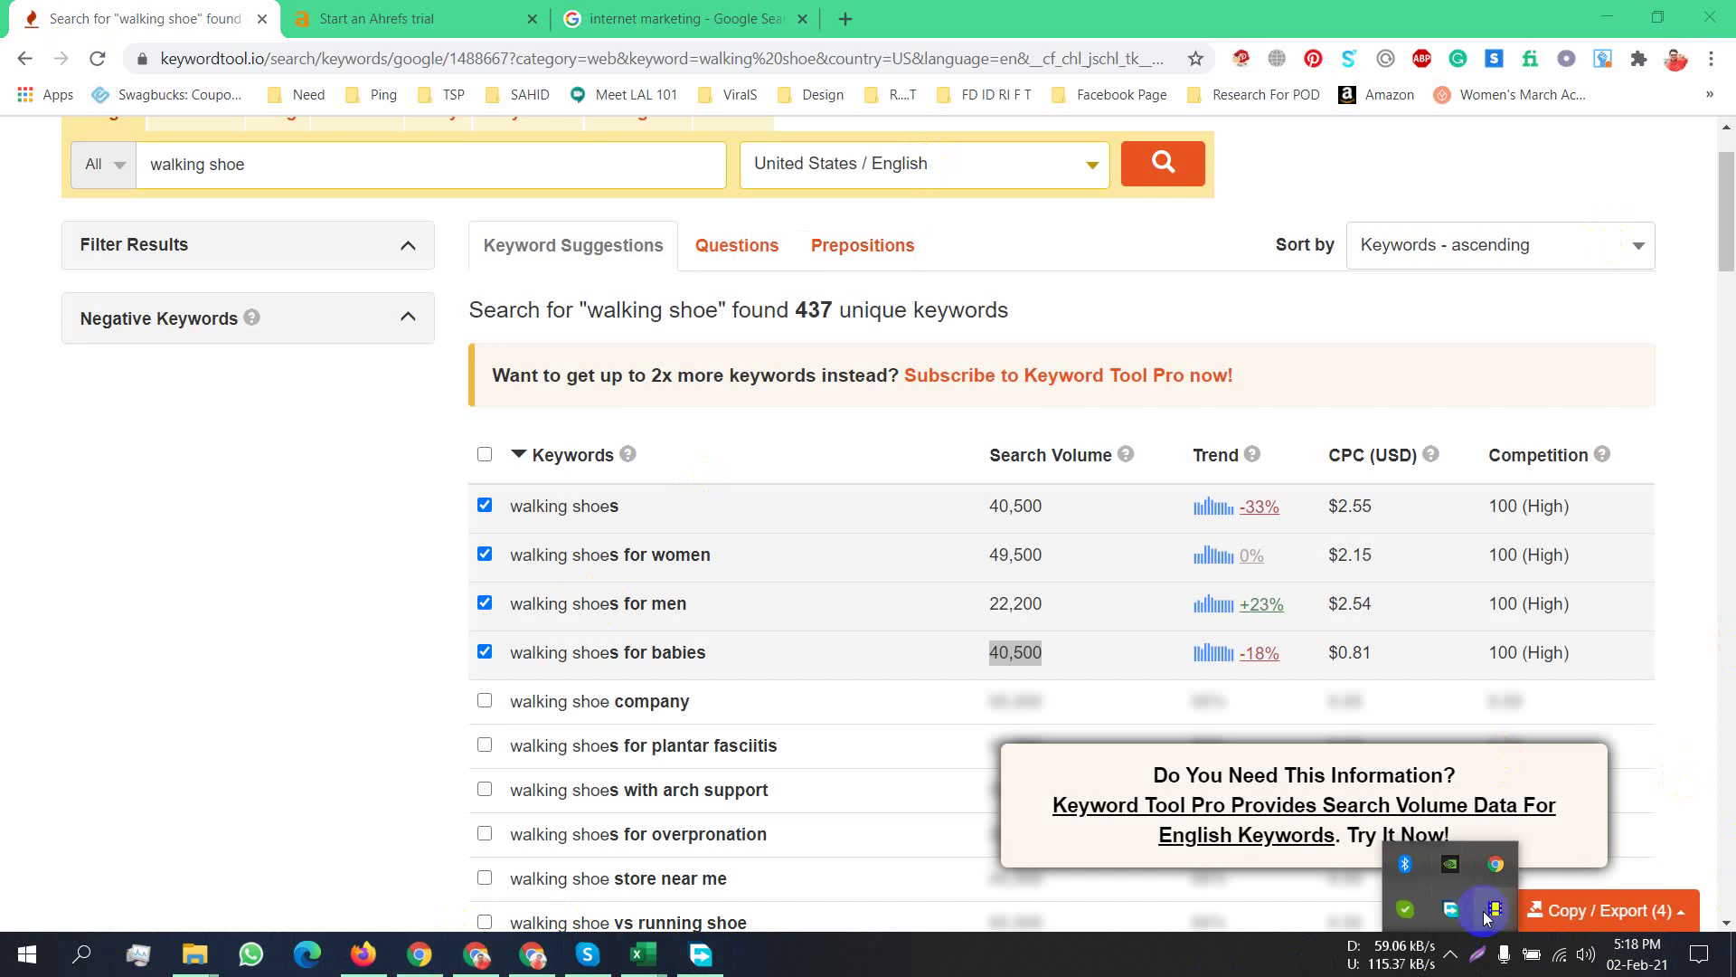